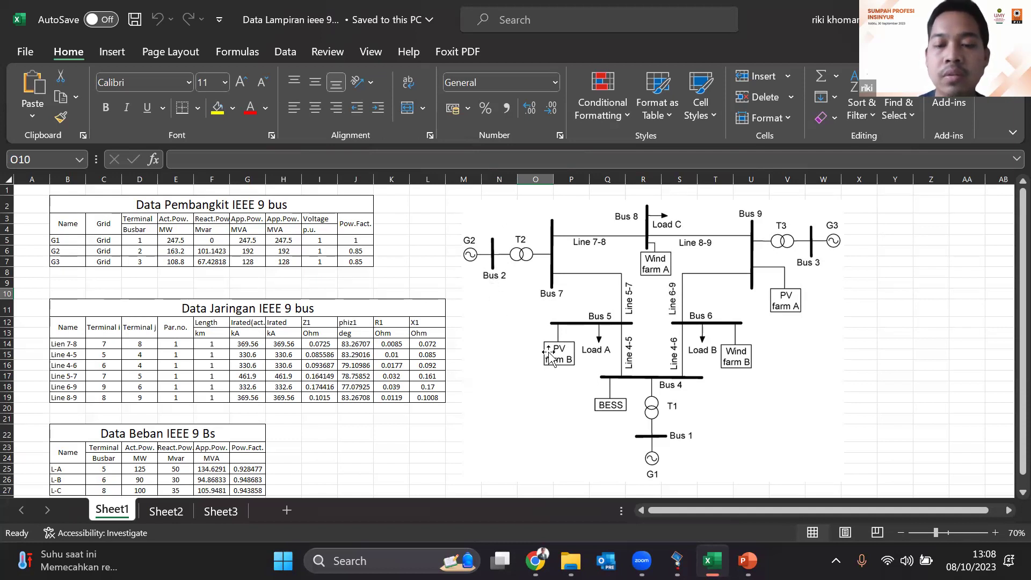
- Bring the empty ETAP 19.0.1 window to the front, leaving the Excel IEEE 9-bus workbook behind
click(678, 561)
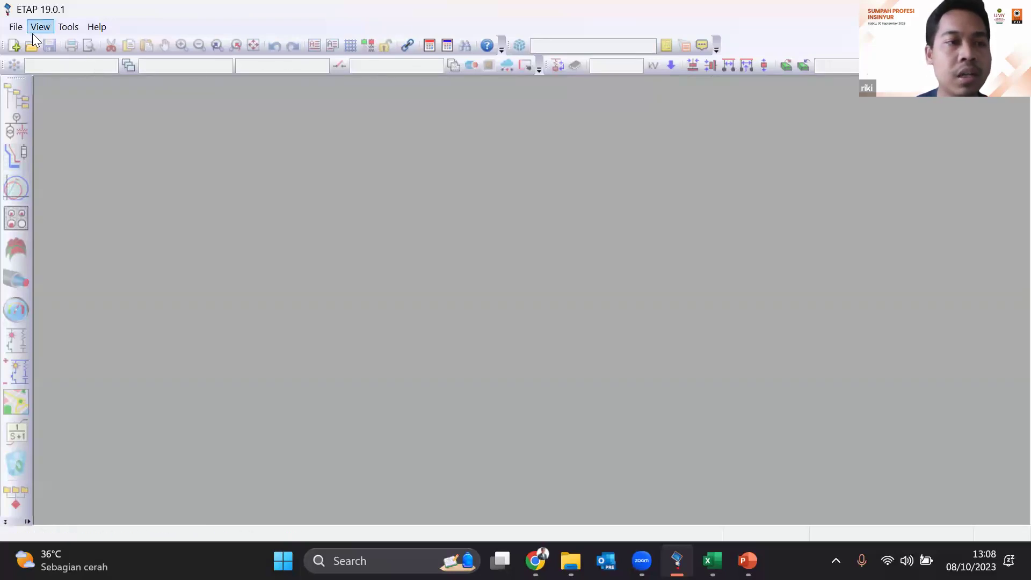
- Open the Example-ANSI.oti project from C:\ETAP 1901\Example-ANSI
click(16, 28)
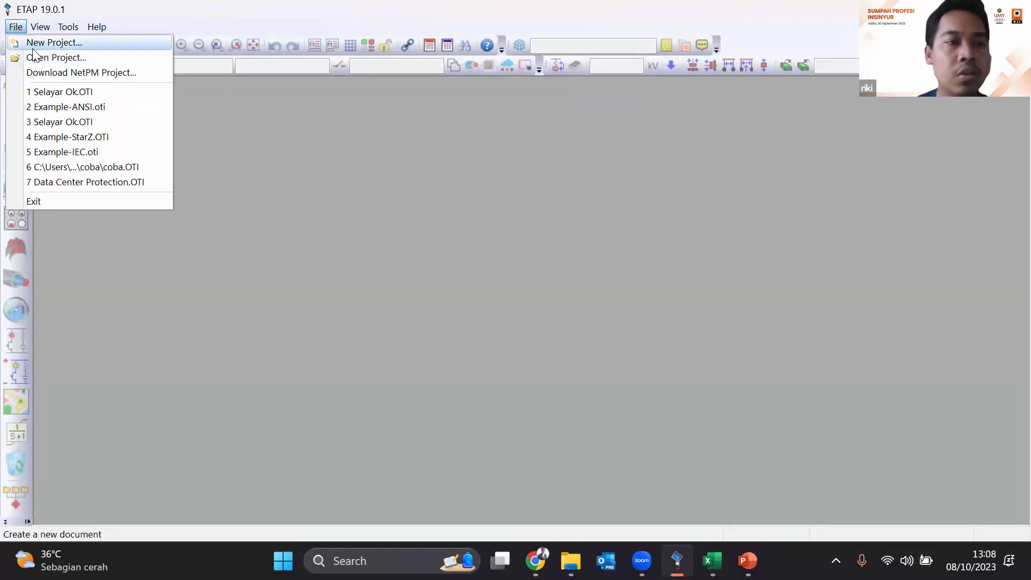
click(34, 52)
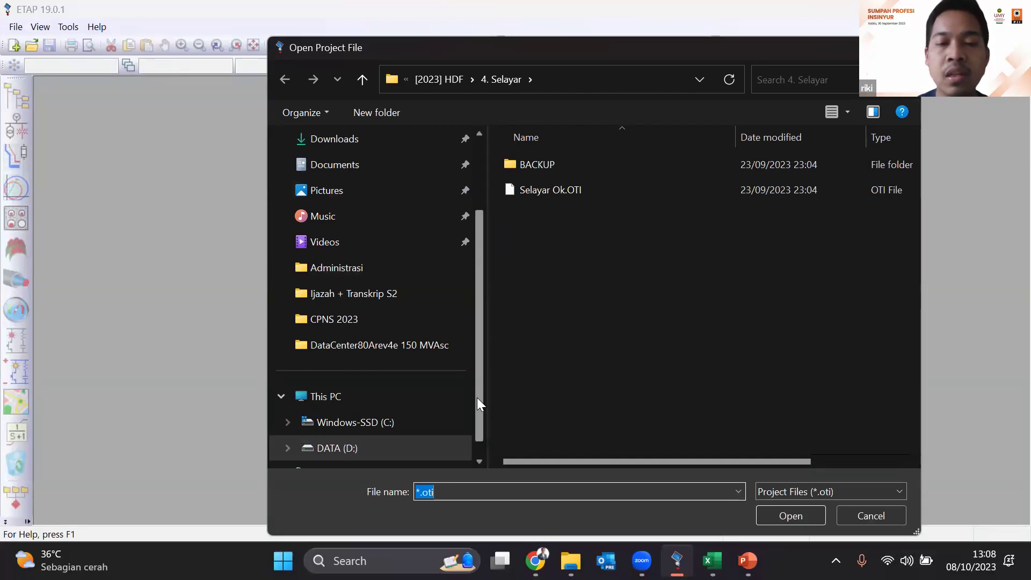
click(407, 427)
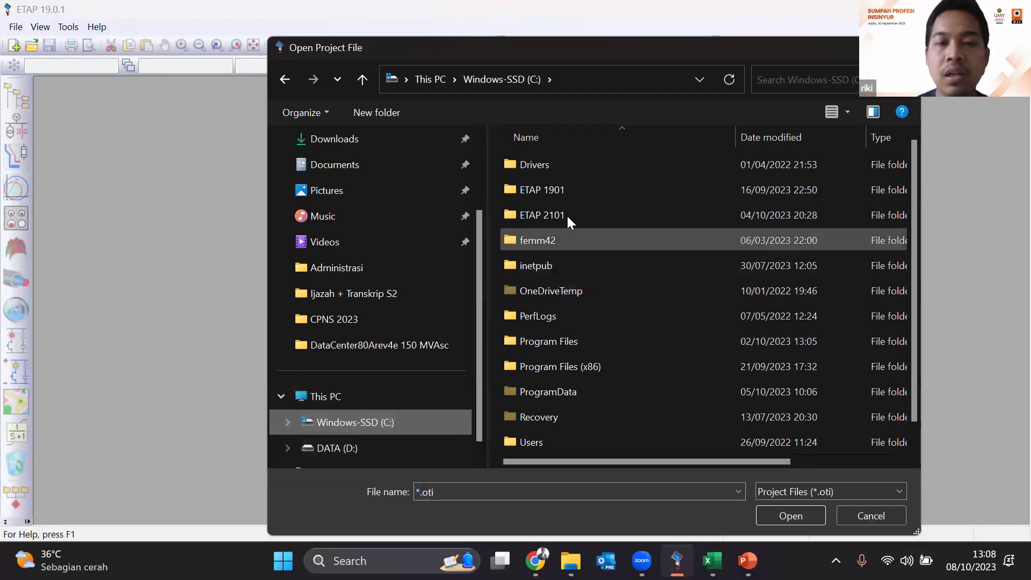
double_click(574, 193)
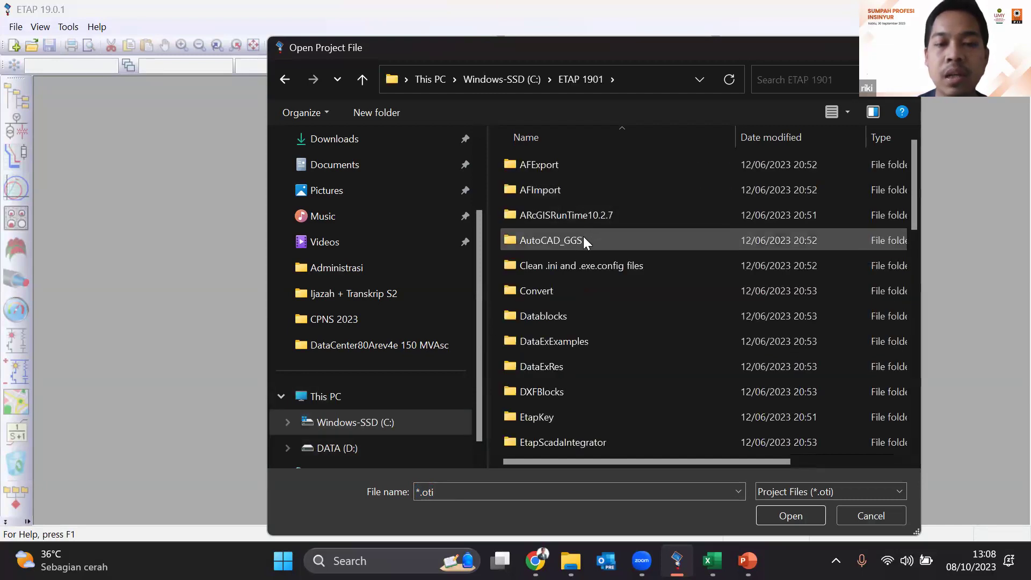
scroll(584, 245, down, 2)
scroll(587, 257, down, 1)
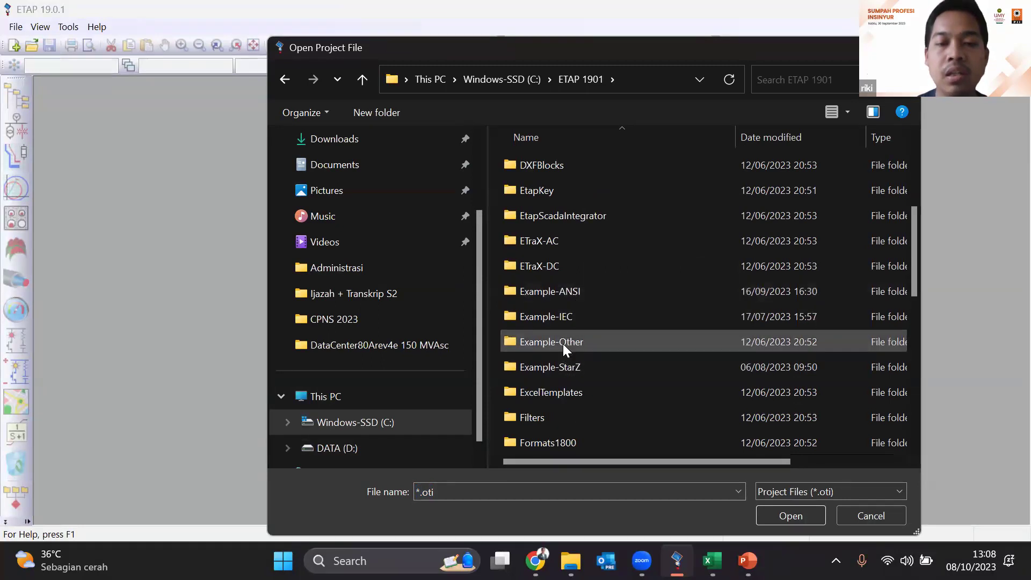
double_click(573, 297)
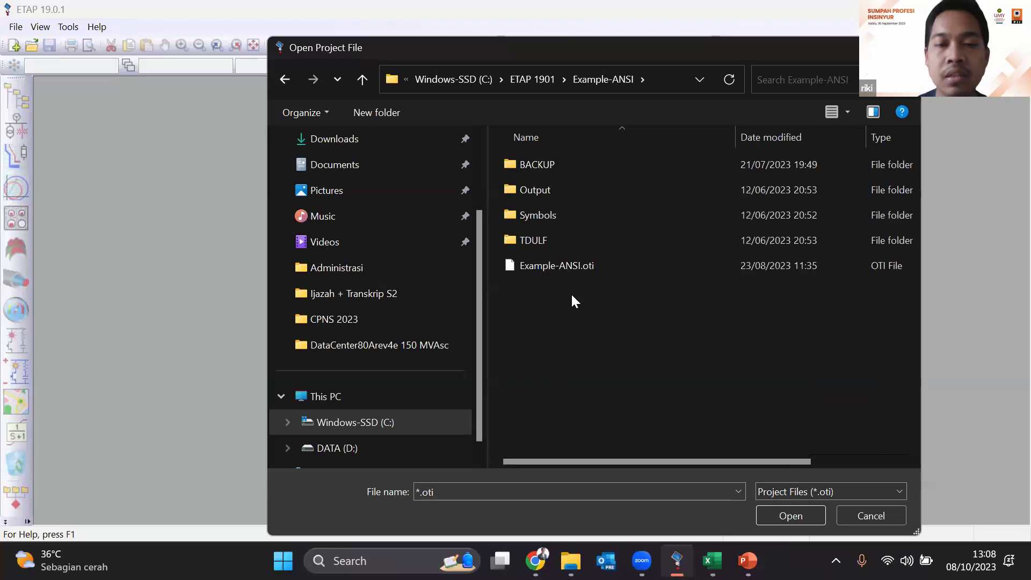
click(550, 266)
click(800, 516)
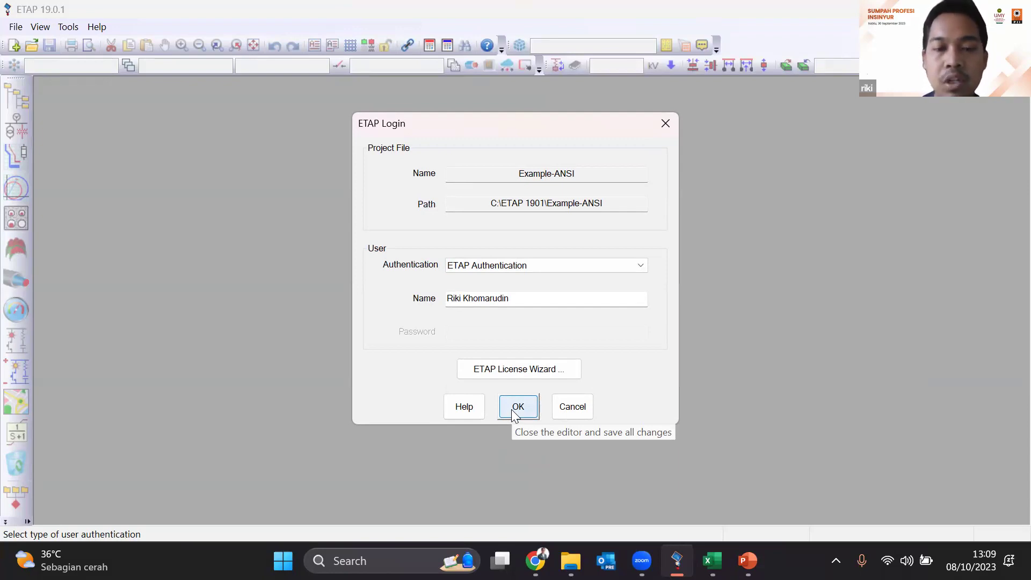
- Log in to Example-ANSI with the Project Editor access level
click(513, 413)
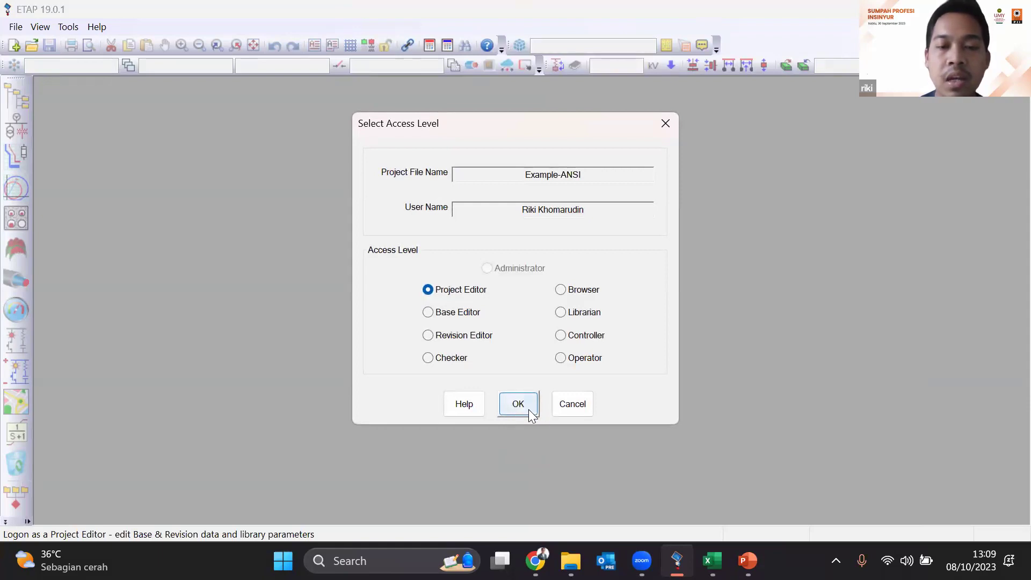
click(525, 405)
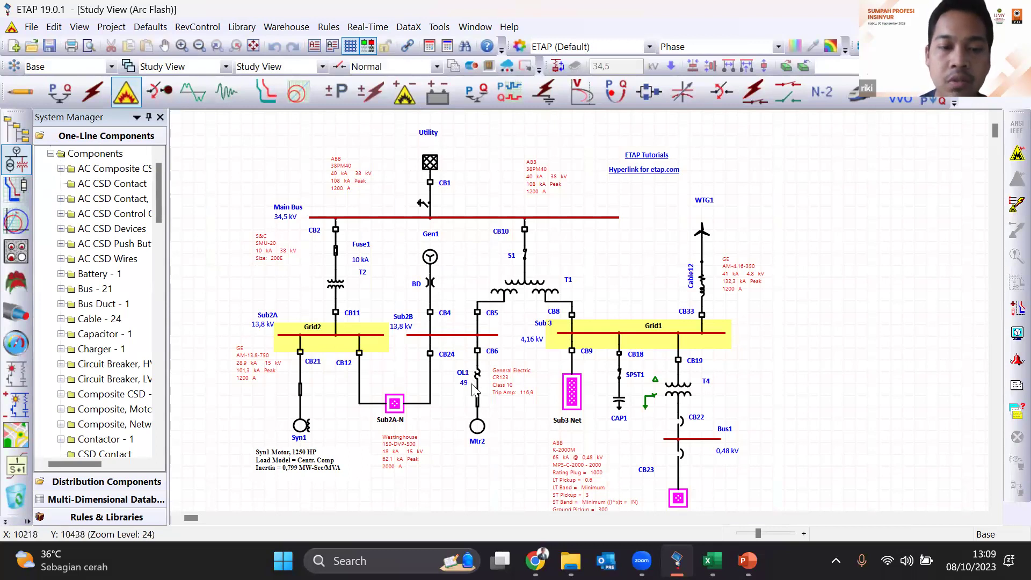
- Open motor Mtr2's Induction Machine Editor and select its ID text 'Mtr2'
click(480, 435)
double_click(480, 435)
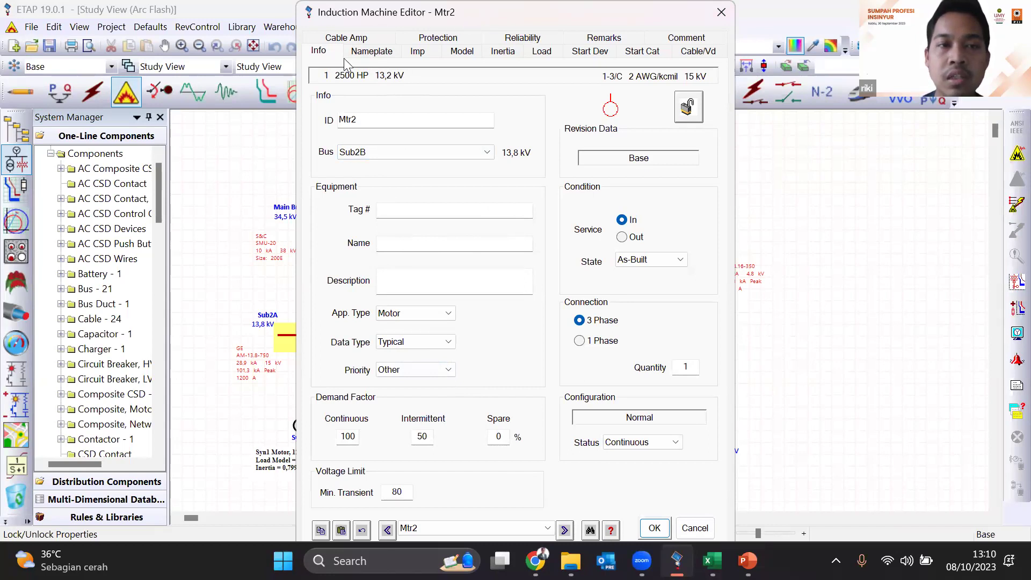
click(371, 122)
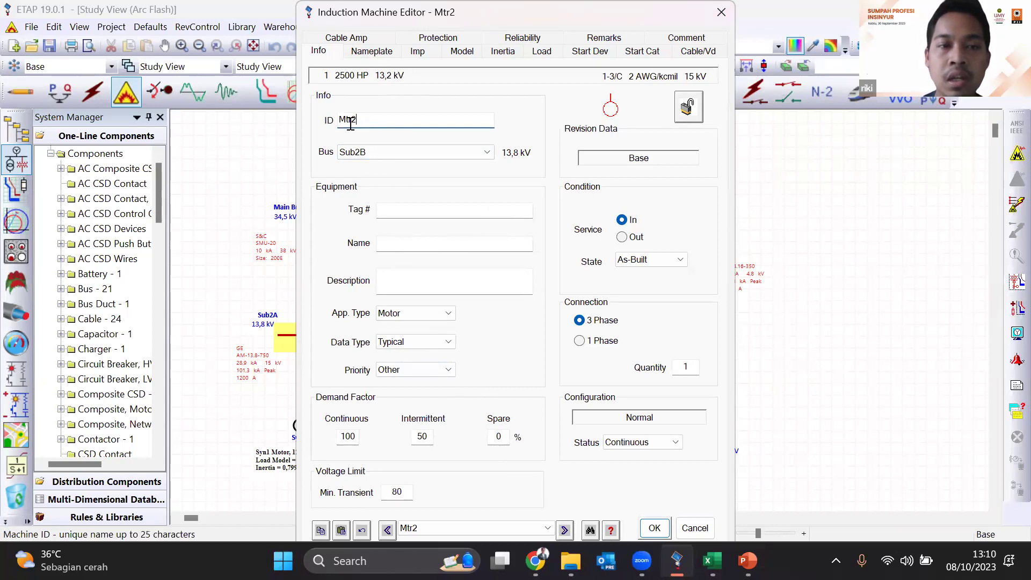
drag(342, 117, 388, 118)
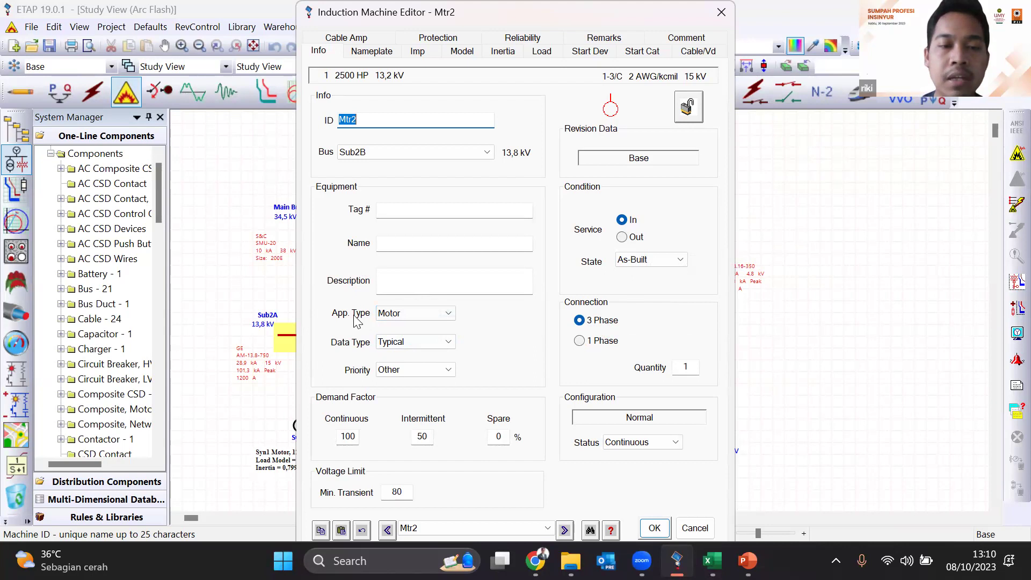
click(408, 315)
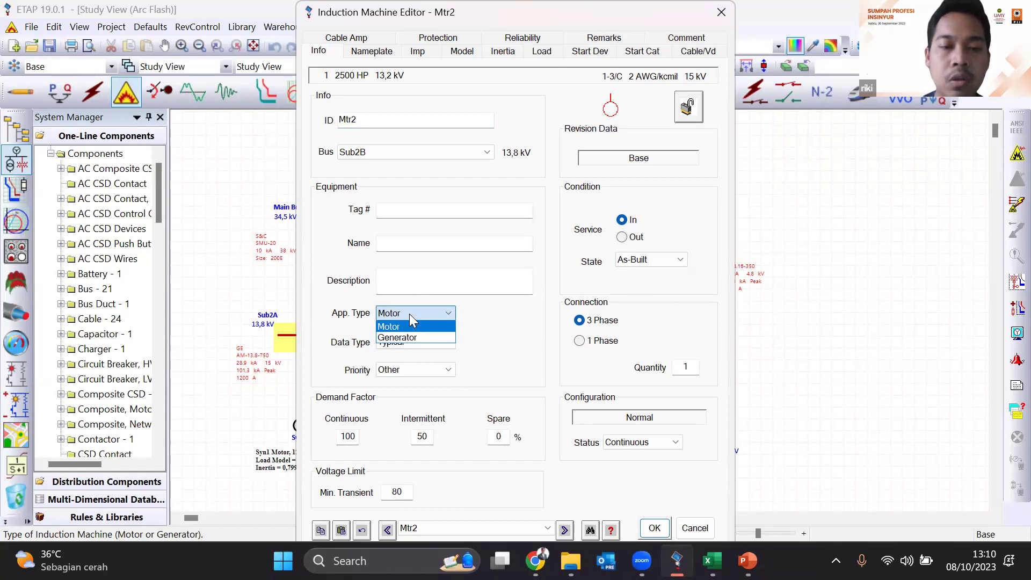
click(410, 314)
click(432, 343)
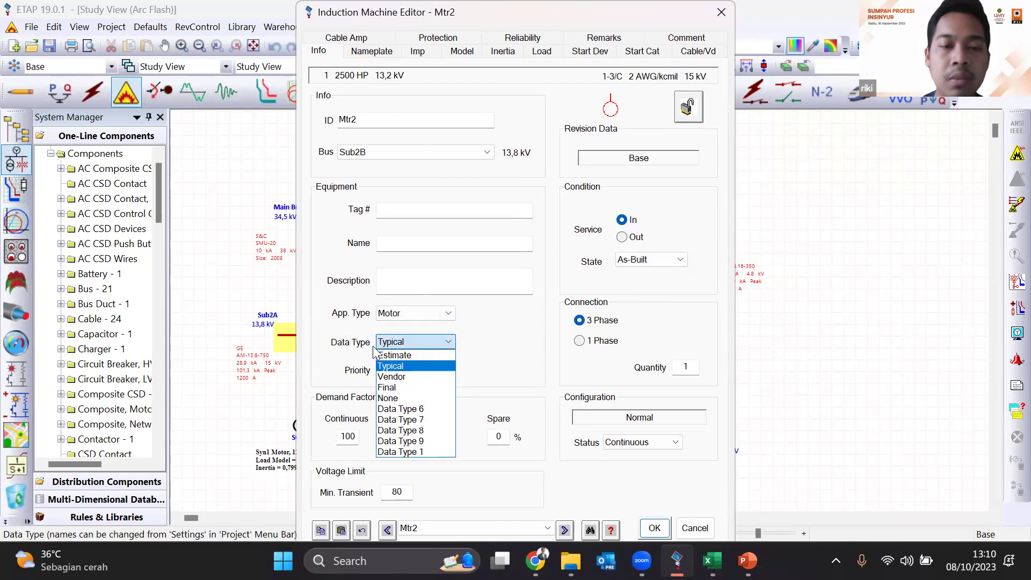
click(381, 366)
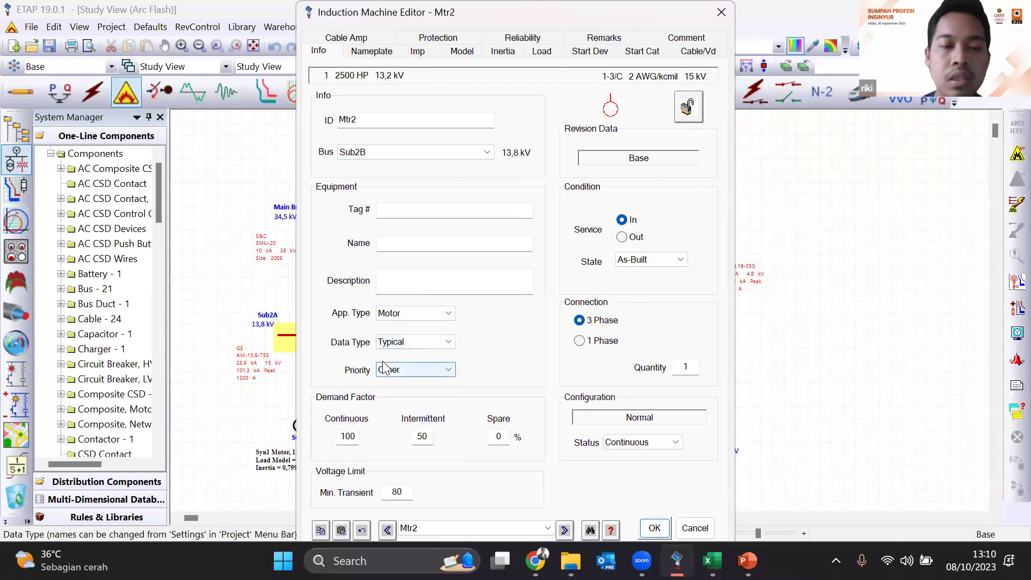
click(399, 370)
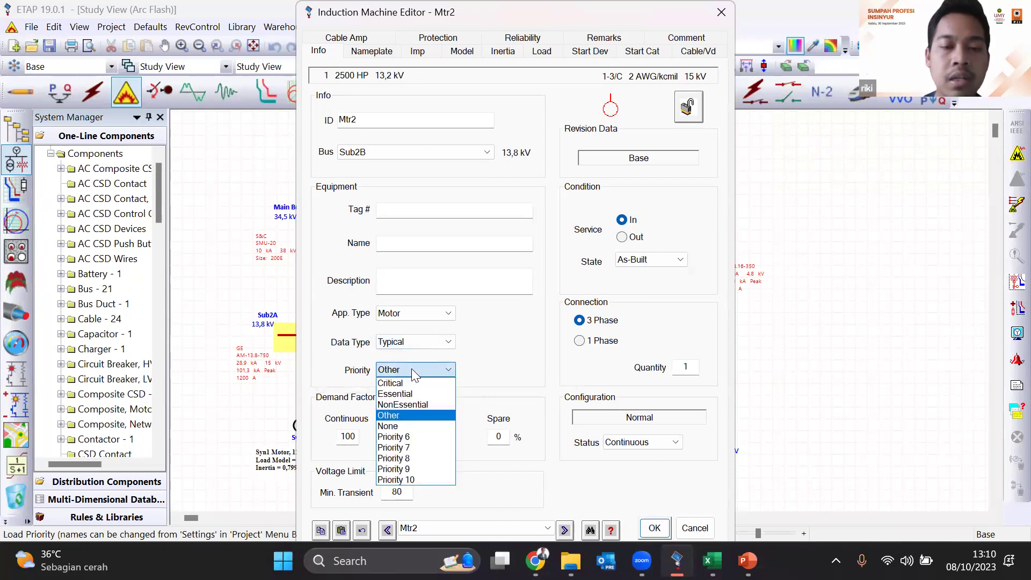
click(431, 414)
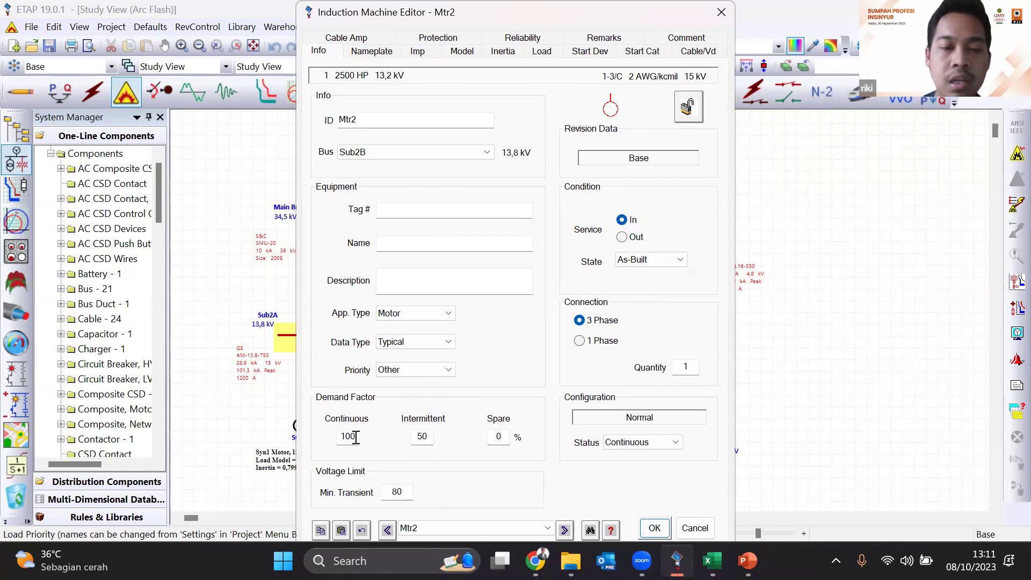
double_click(422, 437)
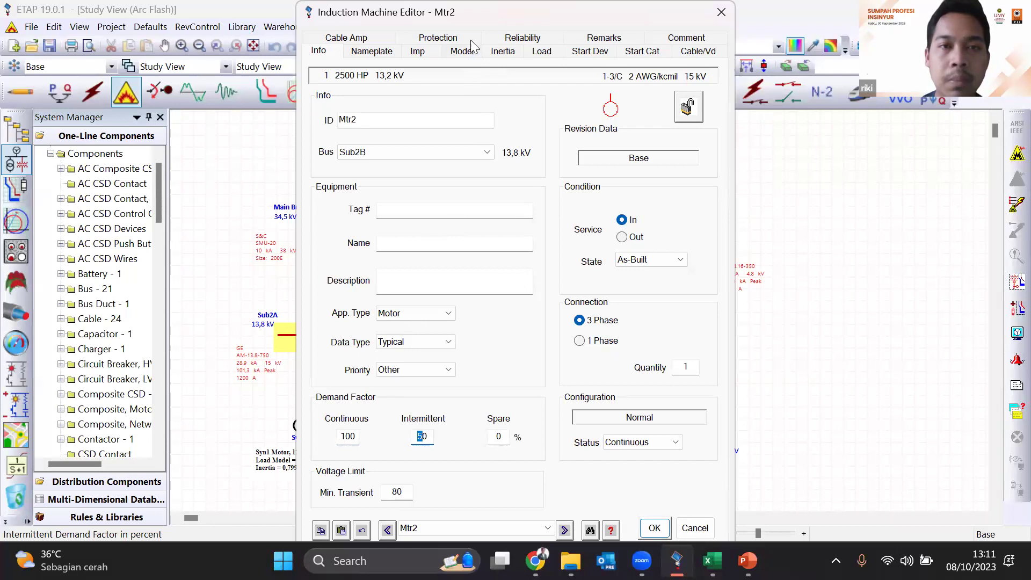
drag(520, 18, 625, 18)
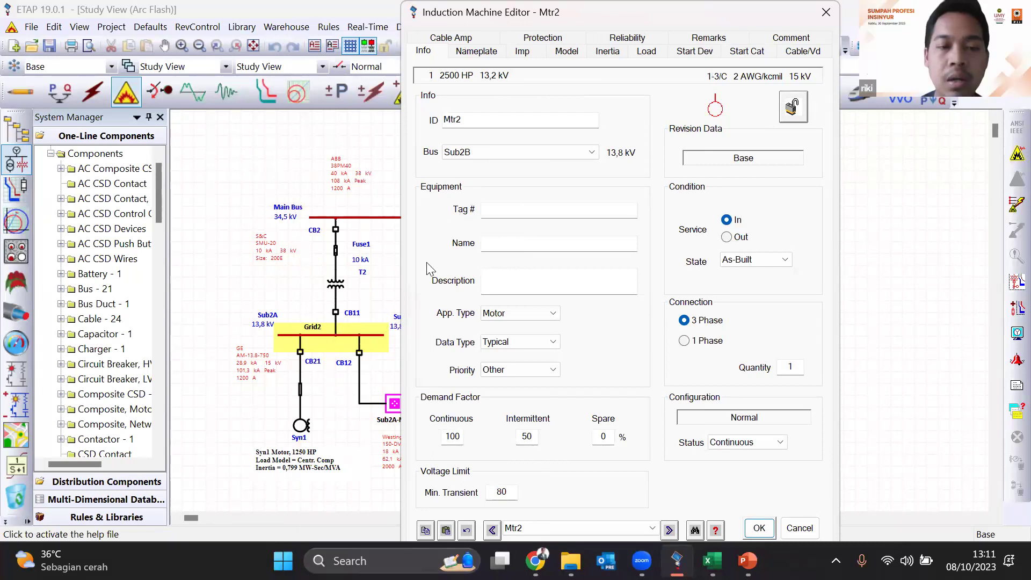
- Review Mtr2's nameplate ratings, then its impedance data with locked-rotor current 564,59%
click(469, 54)
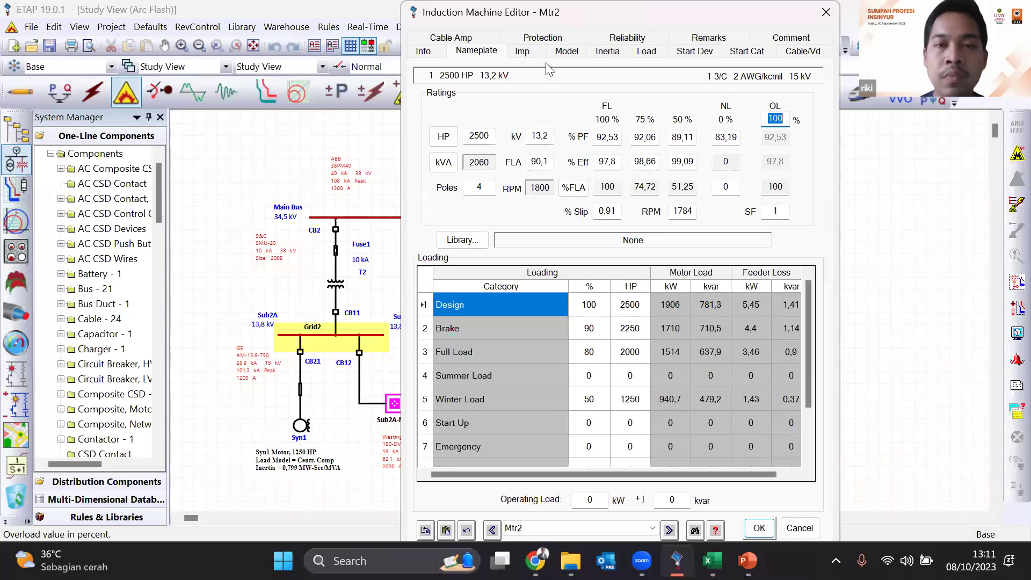
click(532, 52)
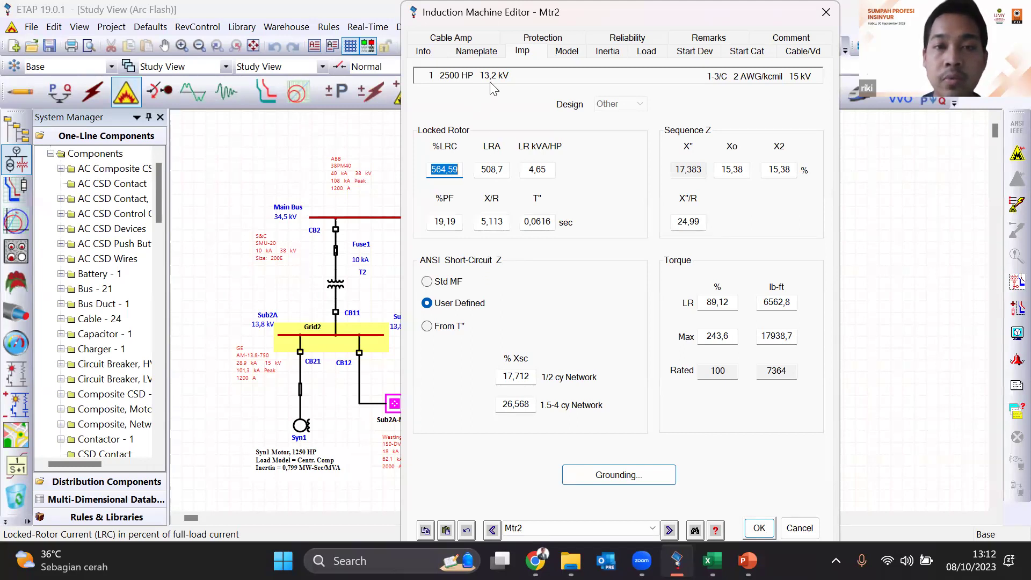
- Show Mtr2's estimated circuit model with Xrfl 9,8, Xrlr 6,27, Rrfl 0,9 and Rrlr 2,63
click(564, 53)
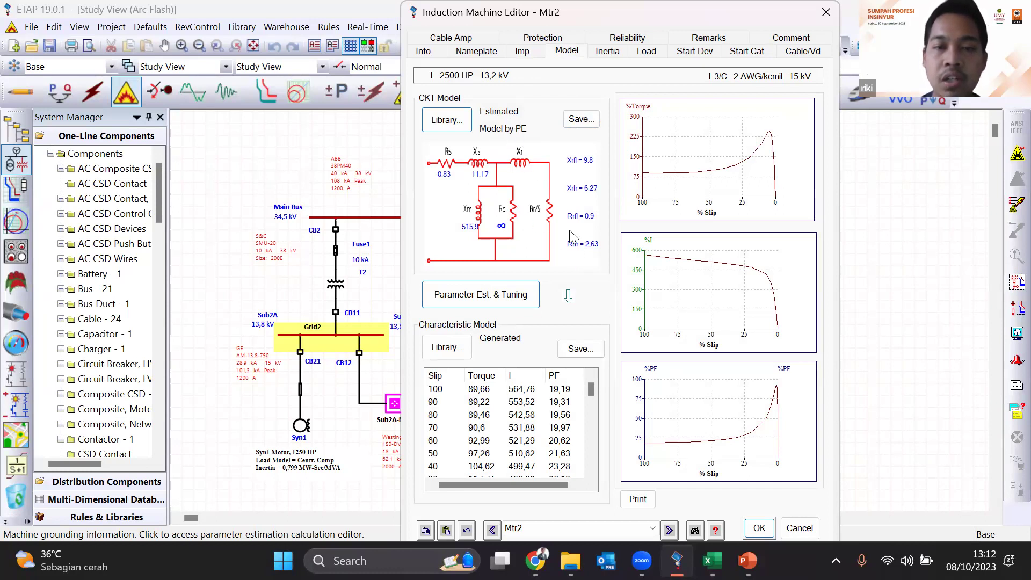
- Review Mtr2's inertia values (1800 RPM, total WR² 692, H 0,251), then go to Load
click(611, 56)
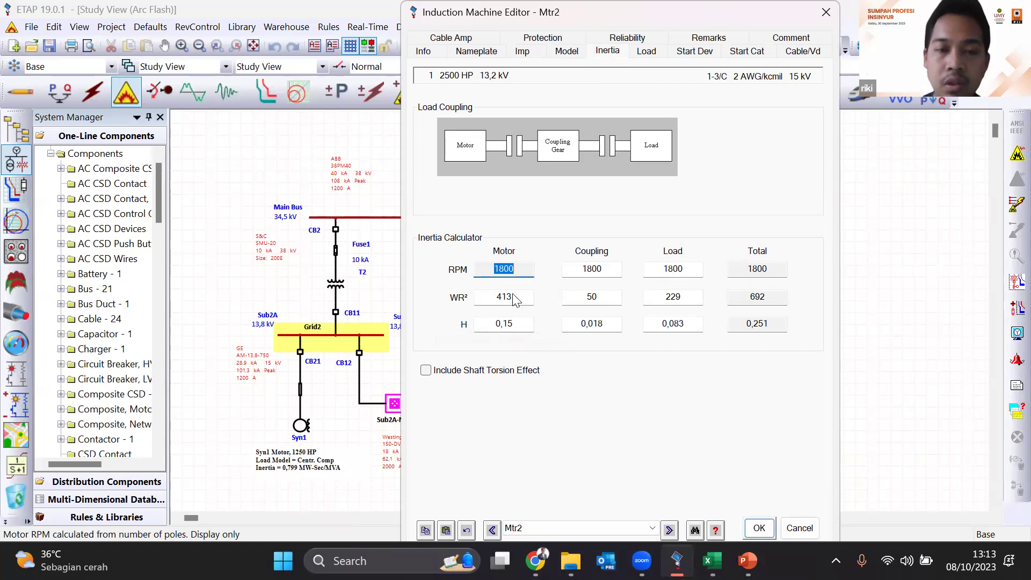
click(492, 269)
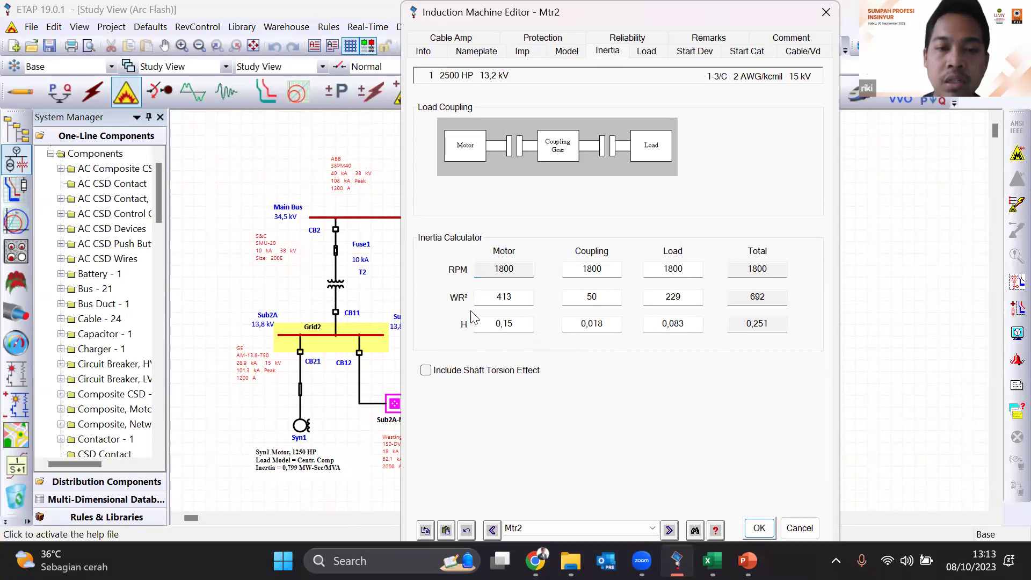
click(646, 52)
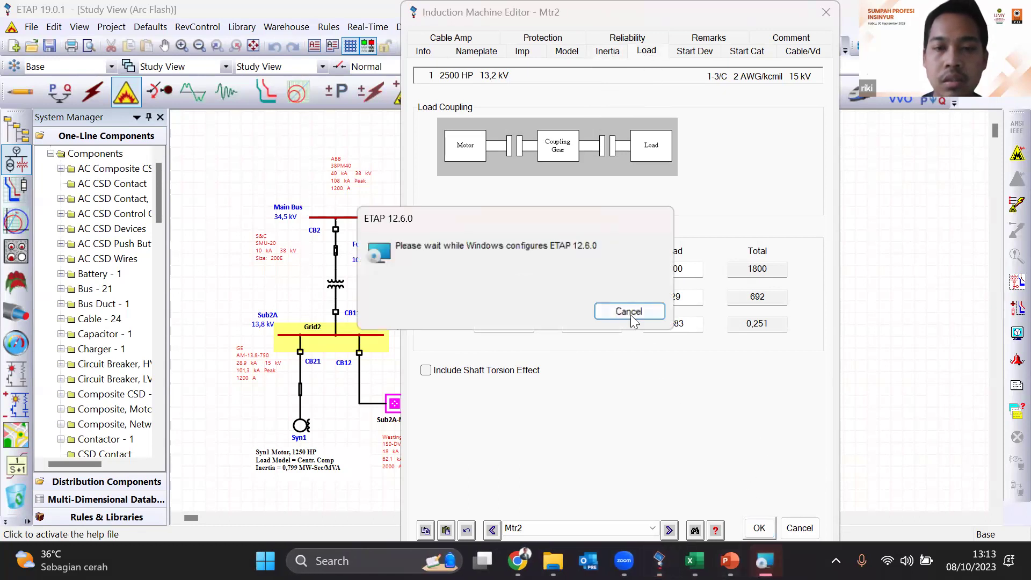
- Clear the Server Busy warning and ETAP 12.6.0 installer prompts so the Centr. Comp load curve shows
click(630, 312)
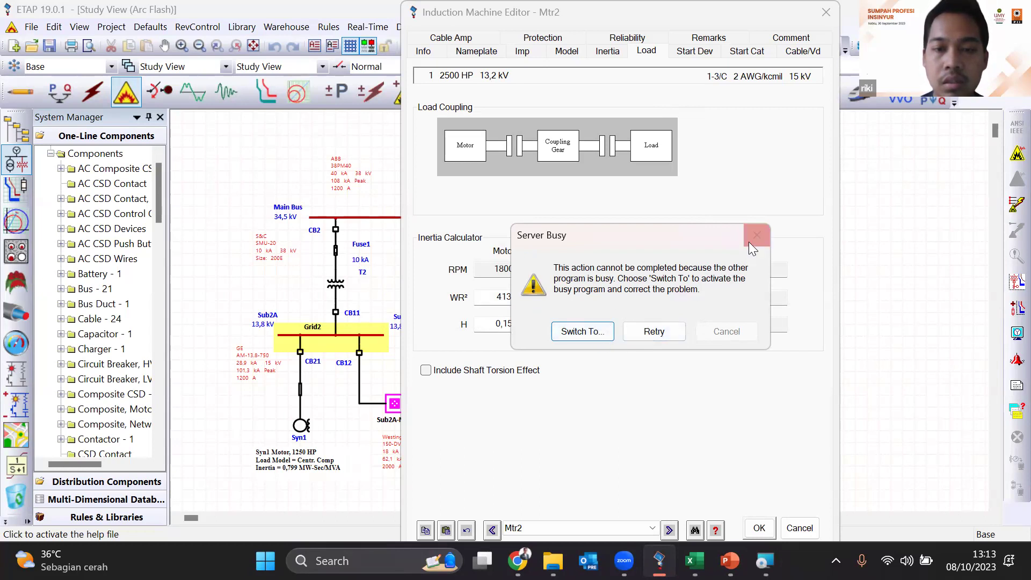
click(596, 331)
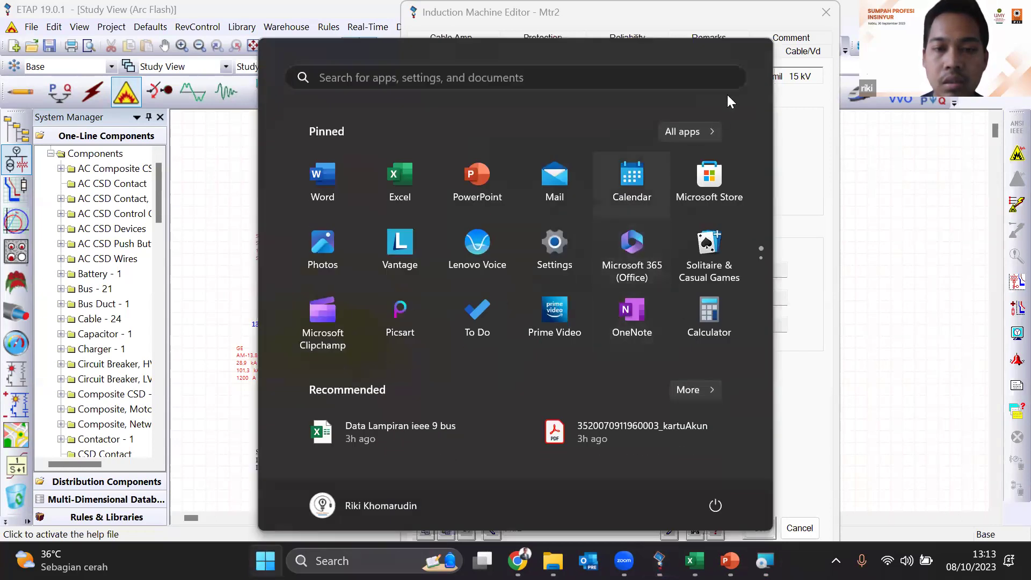
click(786, 191)
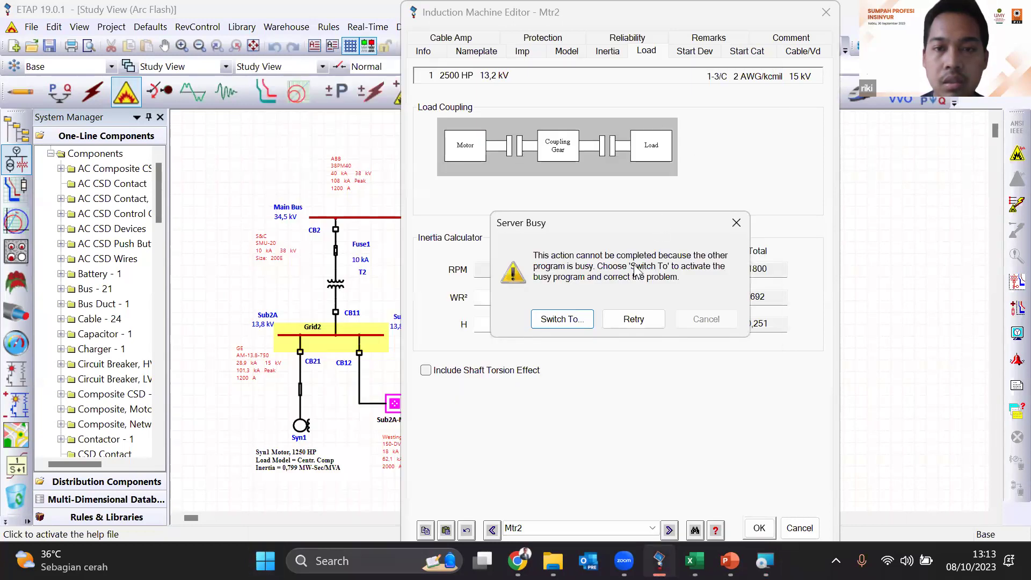
click(634, 319)
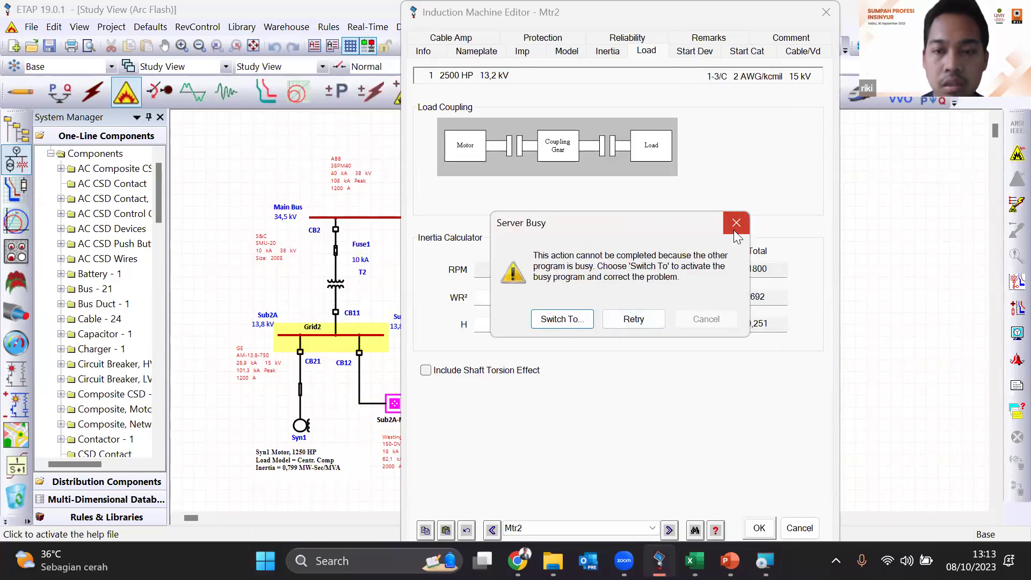
click(634, 319)
key(super)
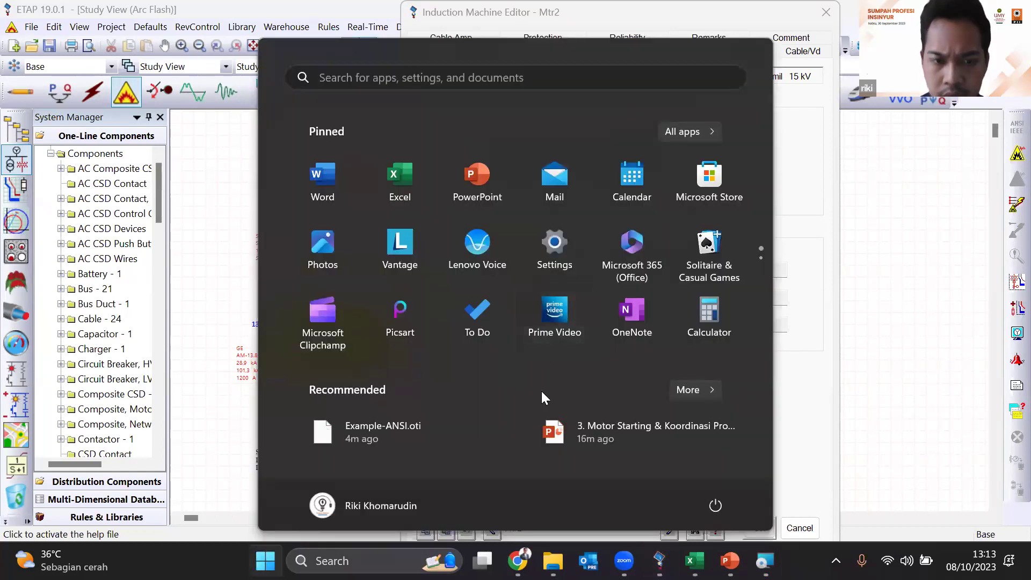
click(819, 329)
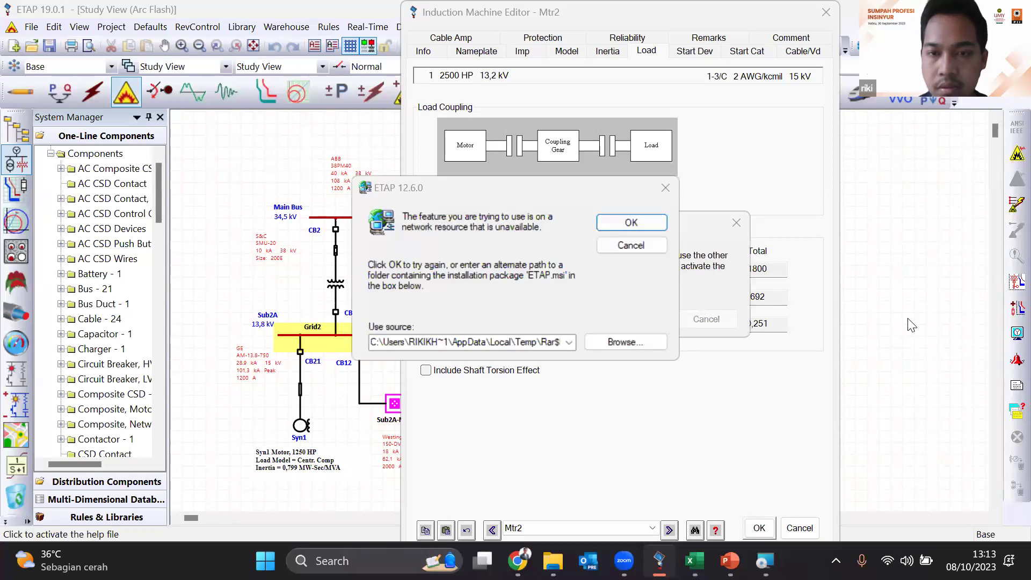
click(626, 246)
click(551, 302)
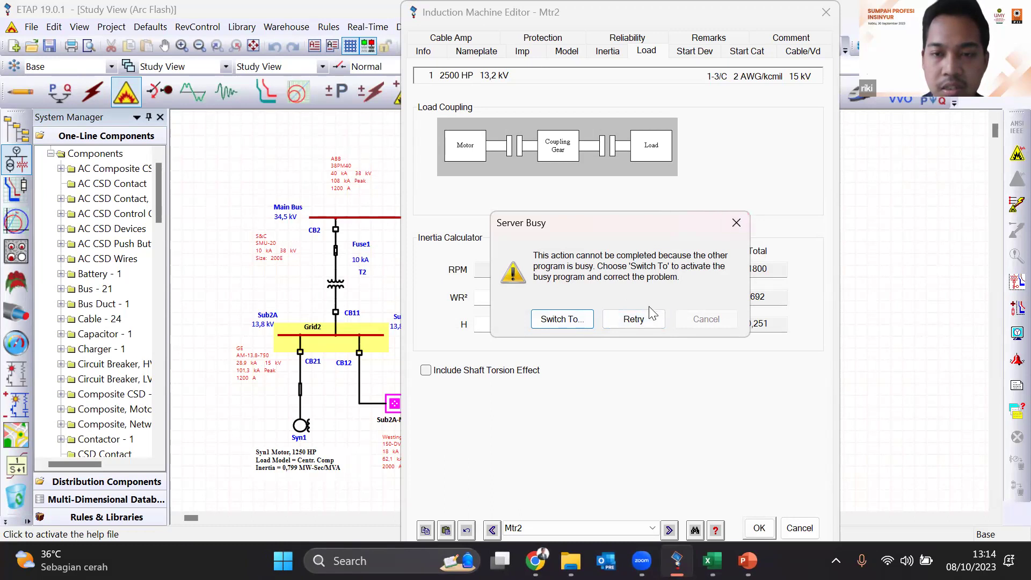
click(637, 320)
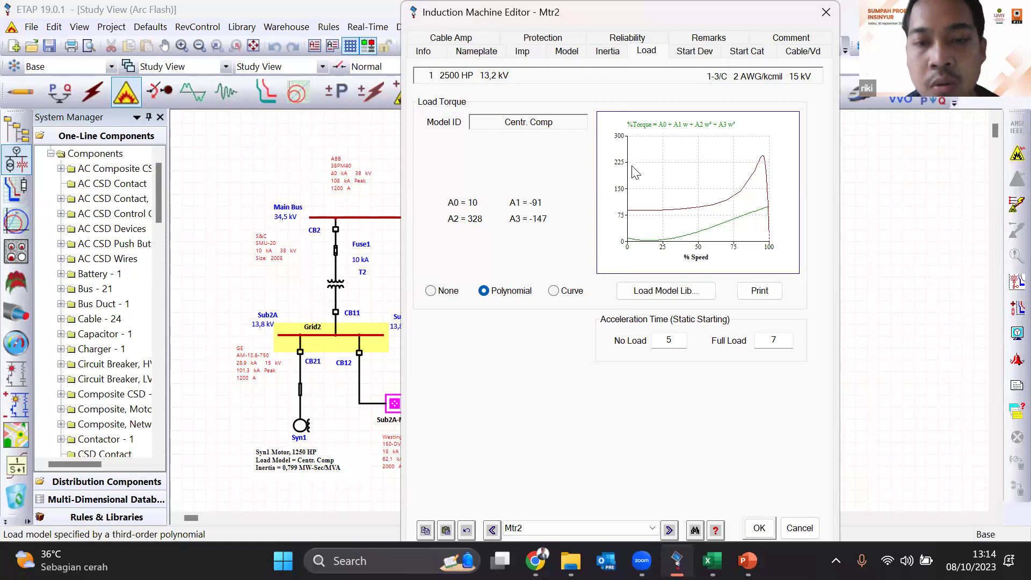
click(690, 295)
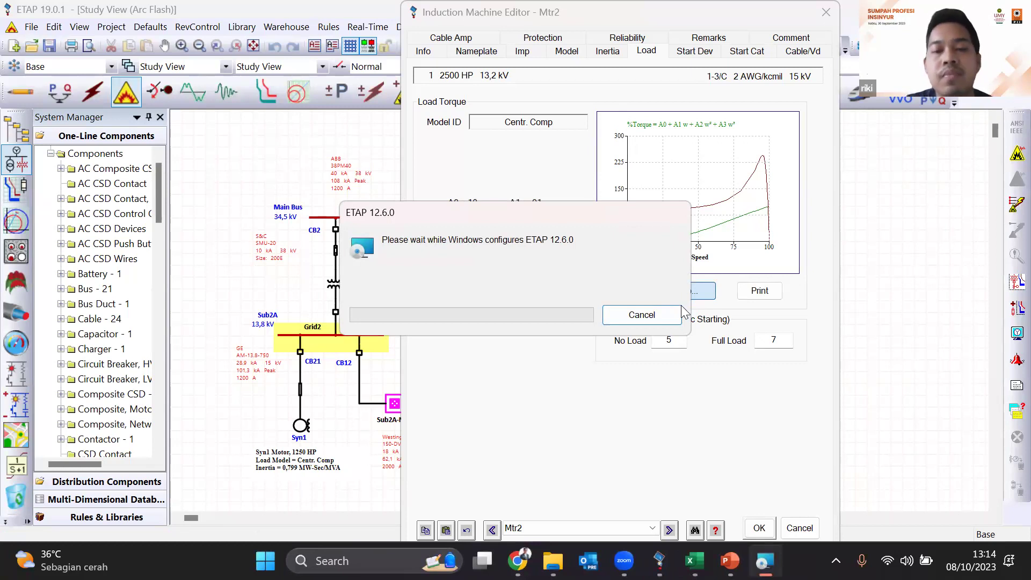
click(641, 321)
click(642, 315)
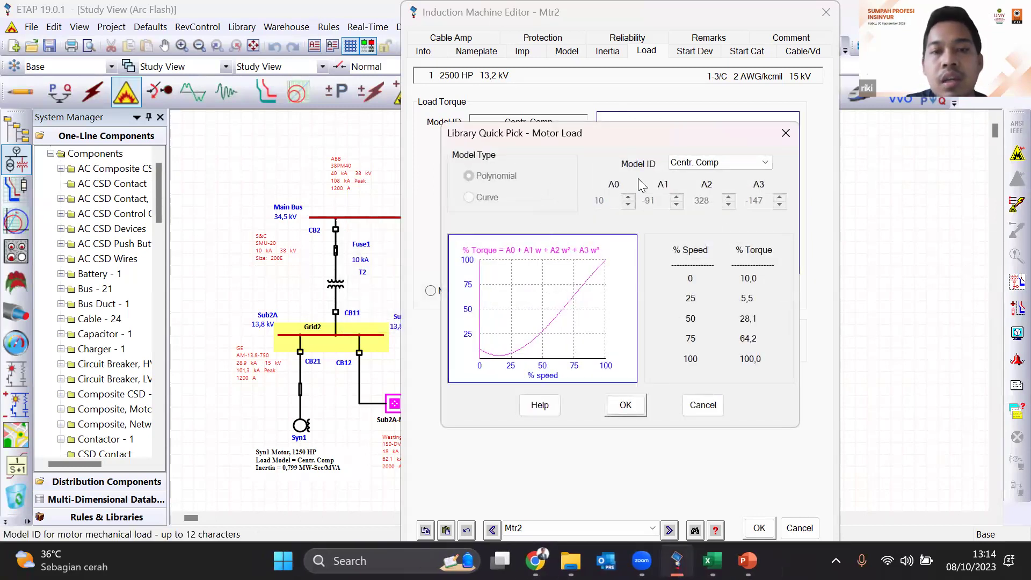
click(717, 164)
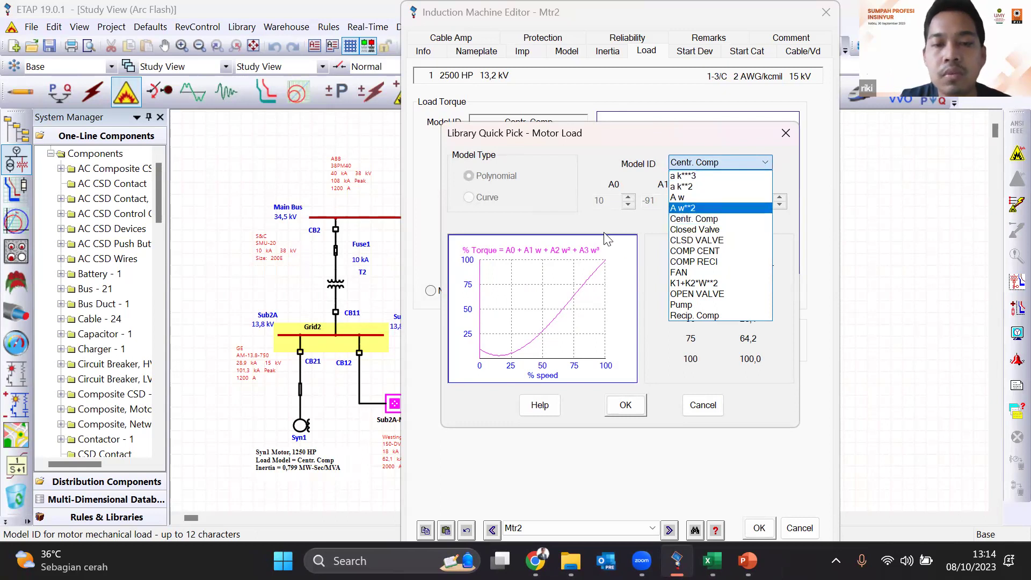
click(703, 409)
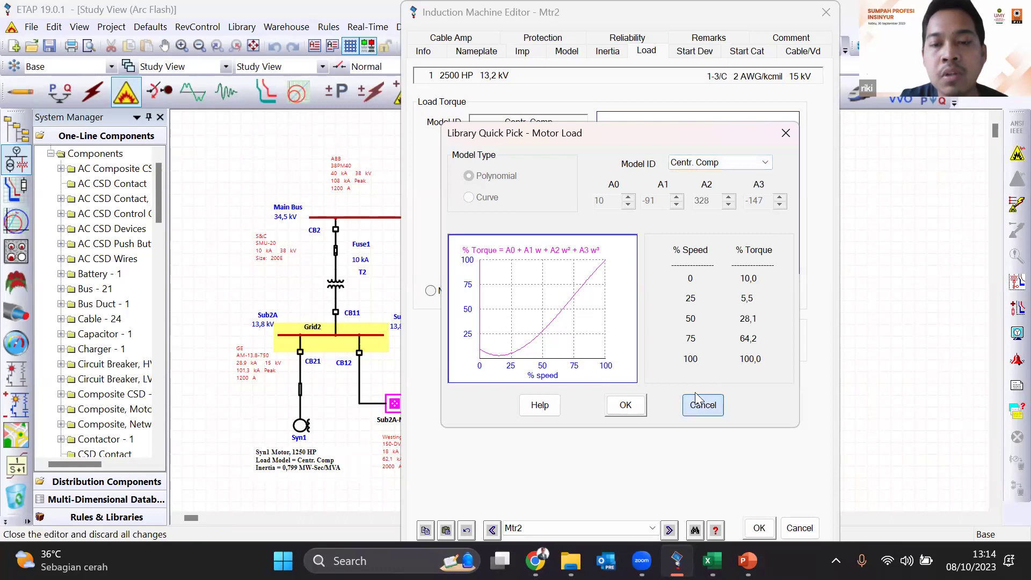
click(702, 405)
click(672, 51)
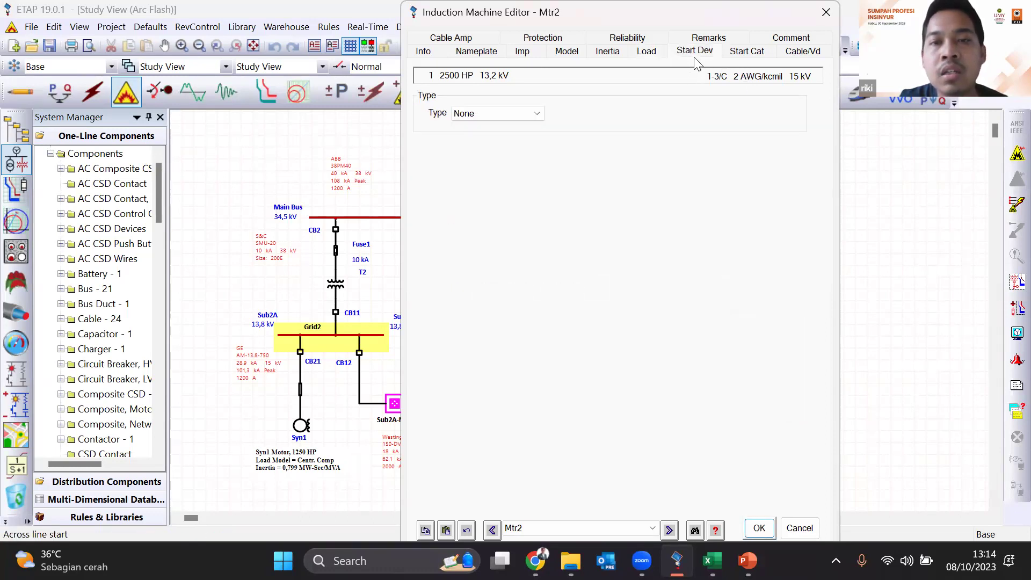
- Try Auto-xfmr and Stator Reactor starters, set Mtr2's starting device back to None, and view Start Cat
click(542, 114)
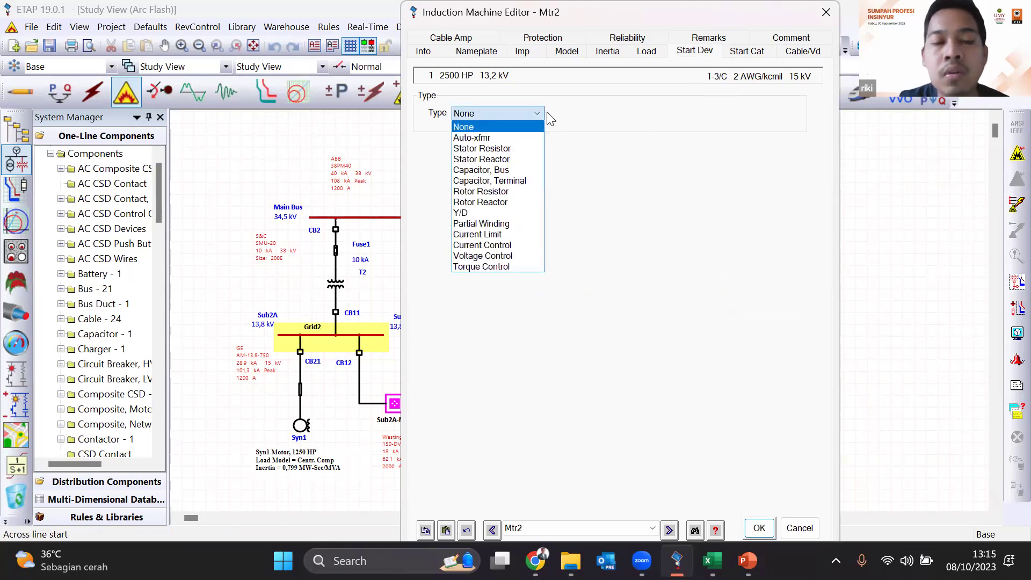
click(535, 137)
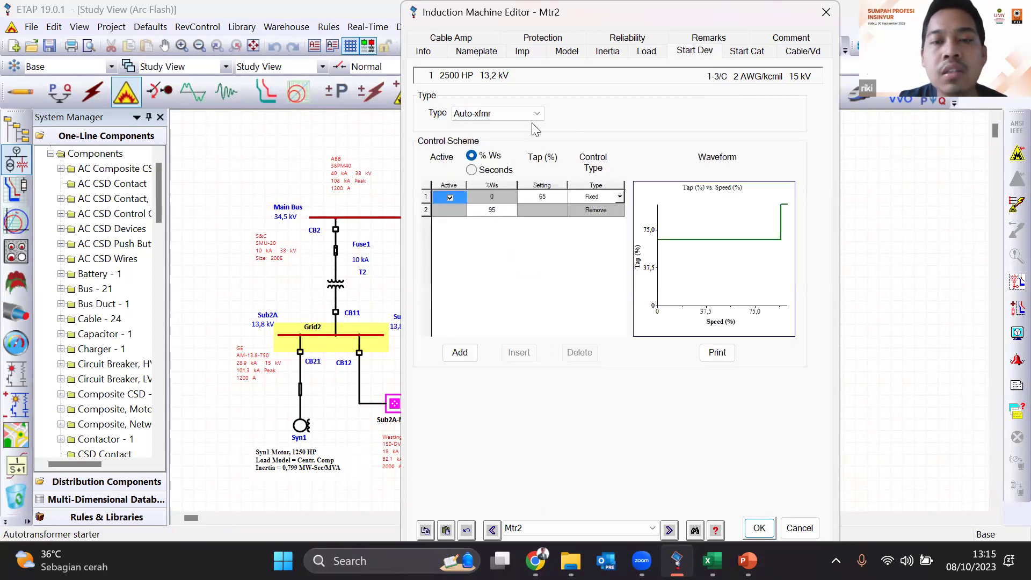
click(532, 115)
click(511, 156)
click(532, 114)
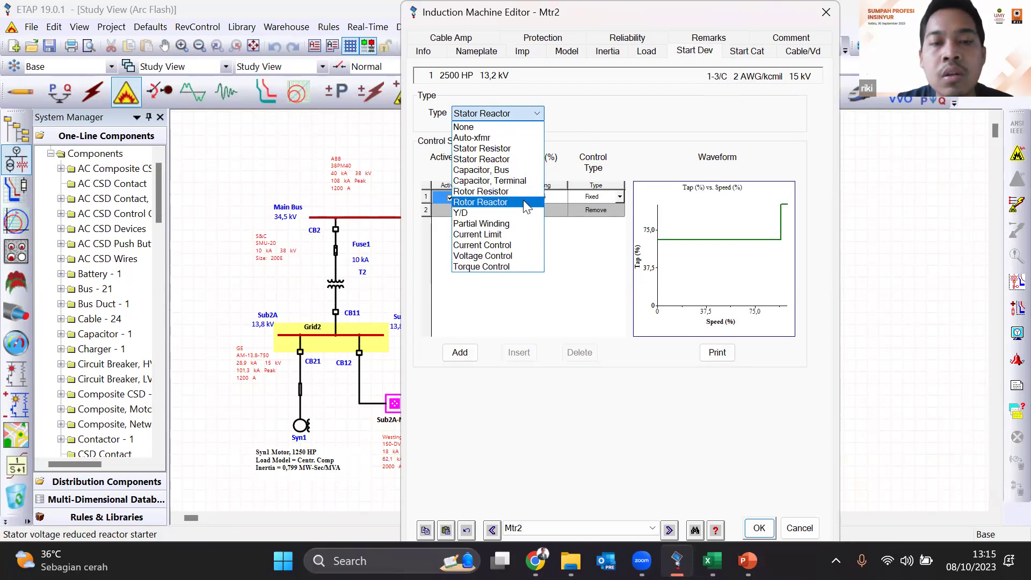
click(755, 57)
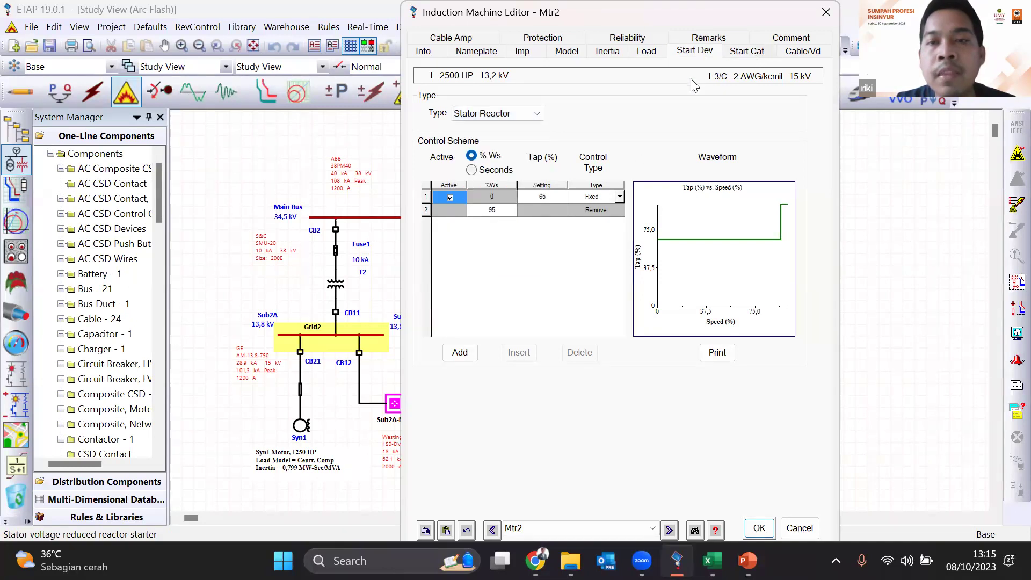
click(535, 115)
click(528, 128)
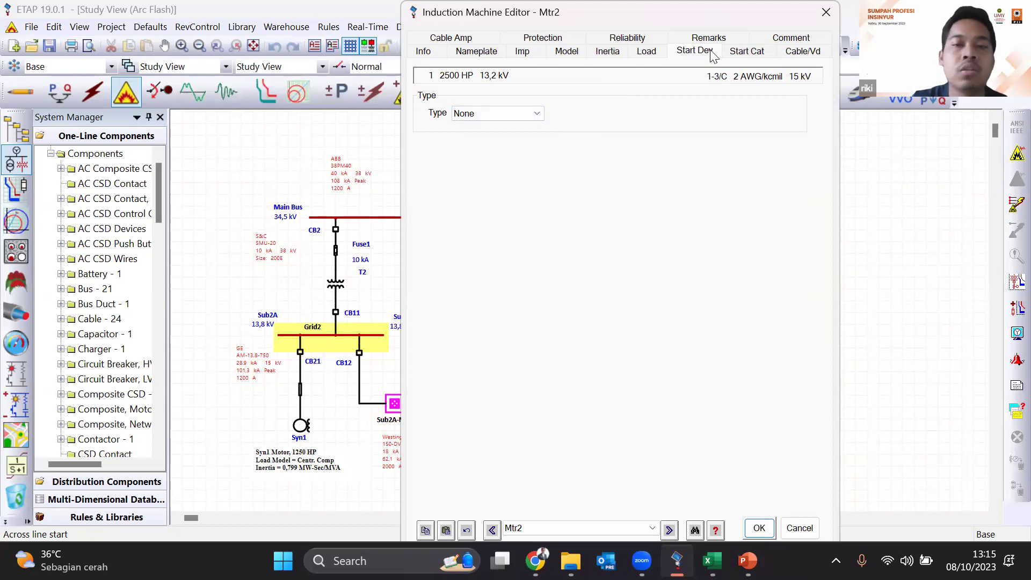
click(746, 50)
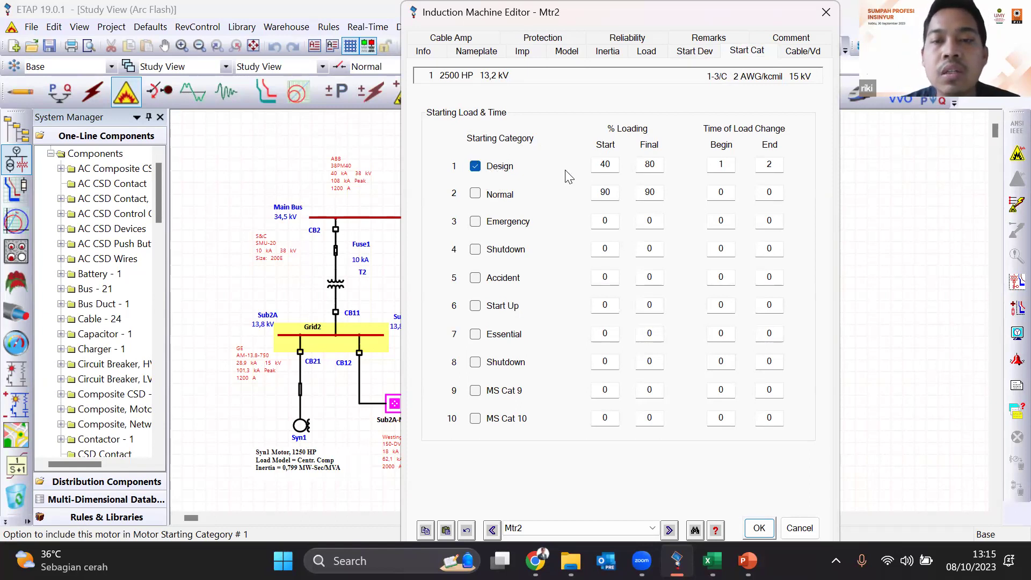
- View Mtr2's Cable/Vd page, then its Cable Amp settings (ICEA P-54-440, A/G Trays)
click(806, 50)
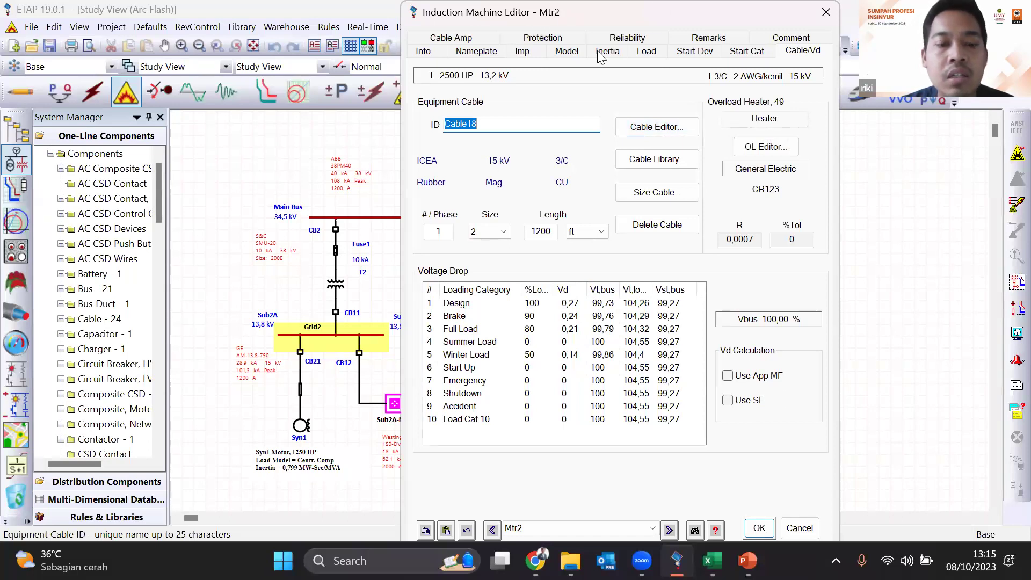
drag(536, 18, 293, 28)
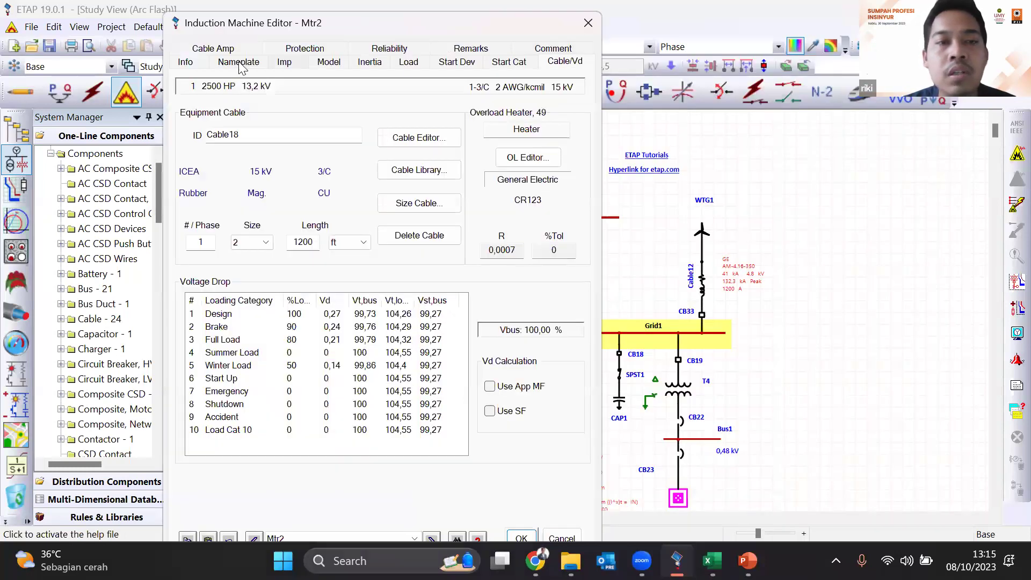
click(218, 51)
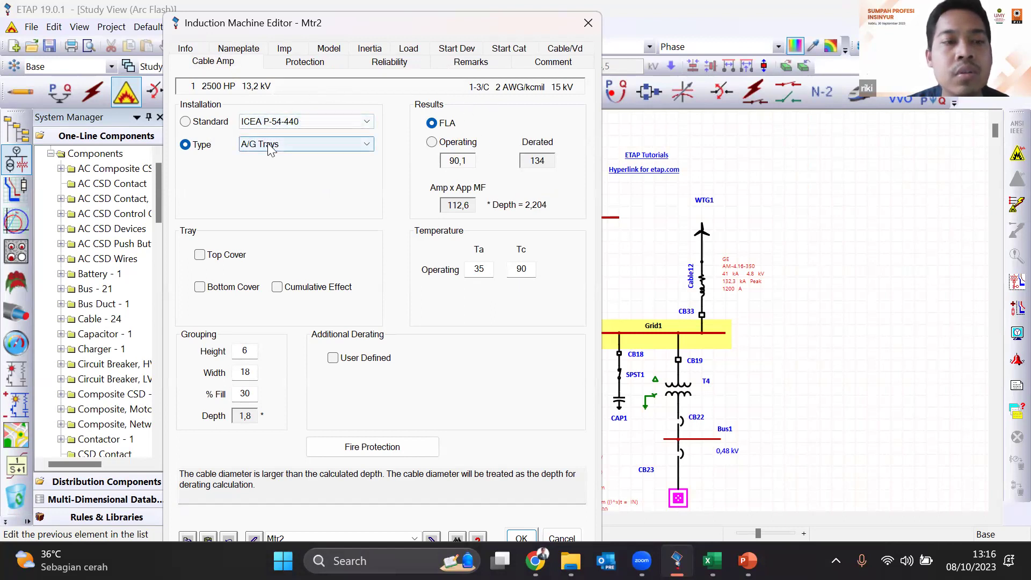
- Keep the cable on A/G Trays with ICEA P-54-440, then view Mtr2's Protection page
click(293, 146)
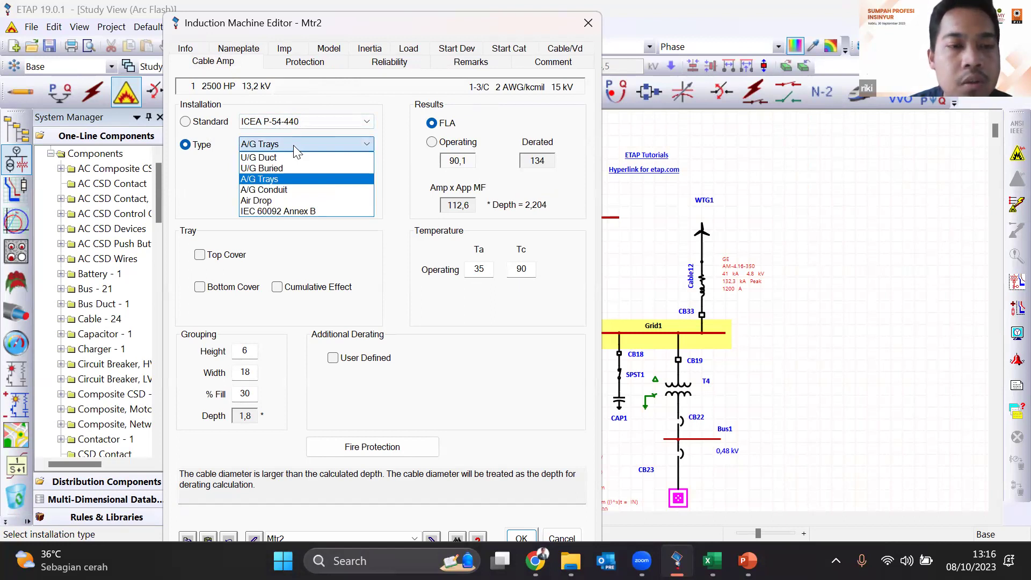
click(292, 178)
click(319, 122)
click(319, 122)
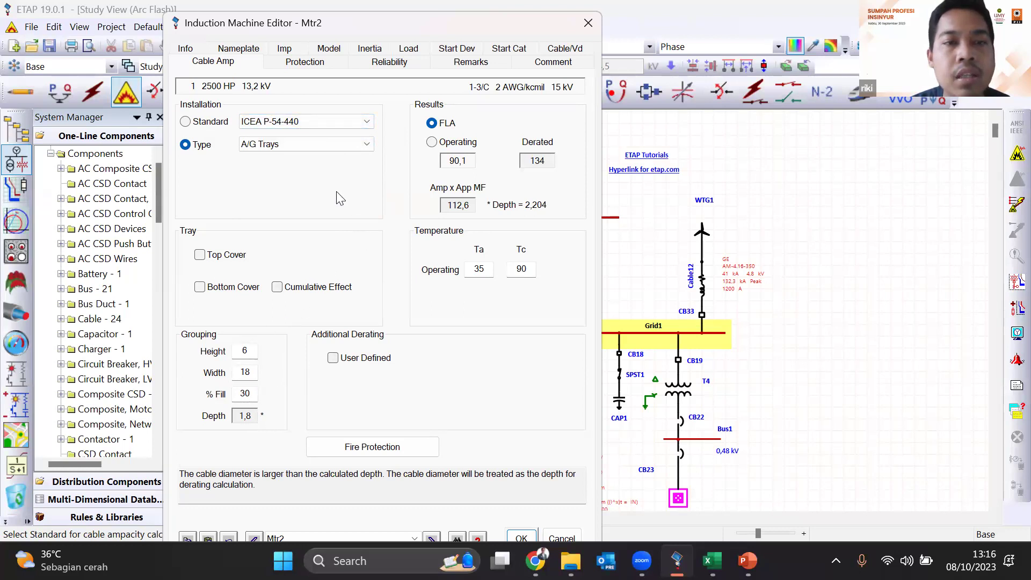
click(315, 63)
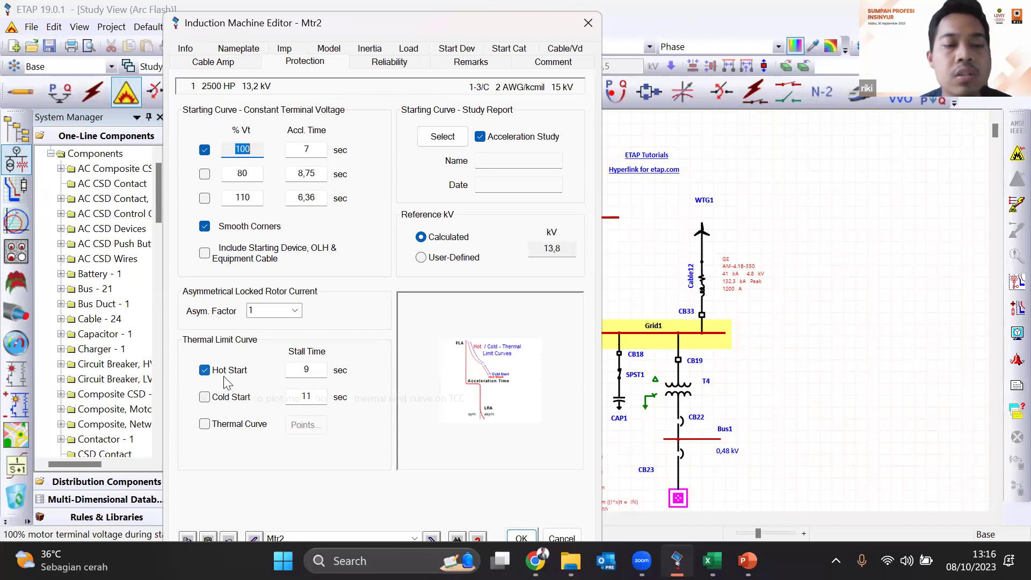
- Leave the thermal limit curve unchecked, review Mtr2's reliability parameters, and close the editor with OK
click(236, 427)
click(236, 428)
click(236, 428)
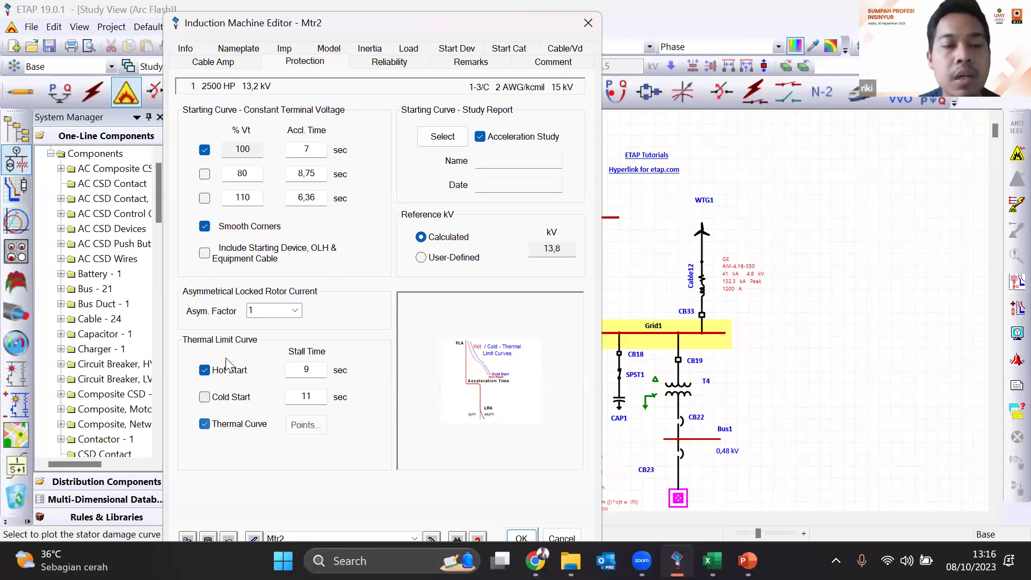
click(222, 374)
click(228, 427)
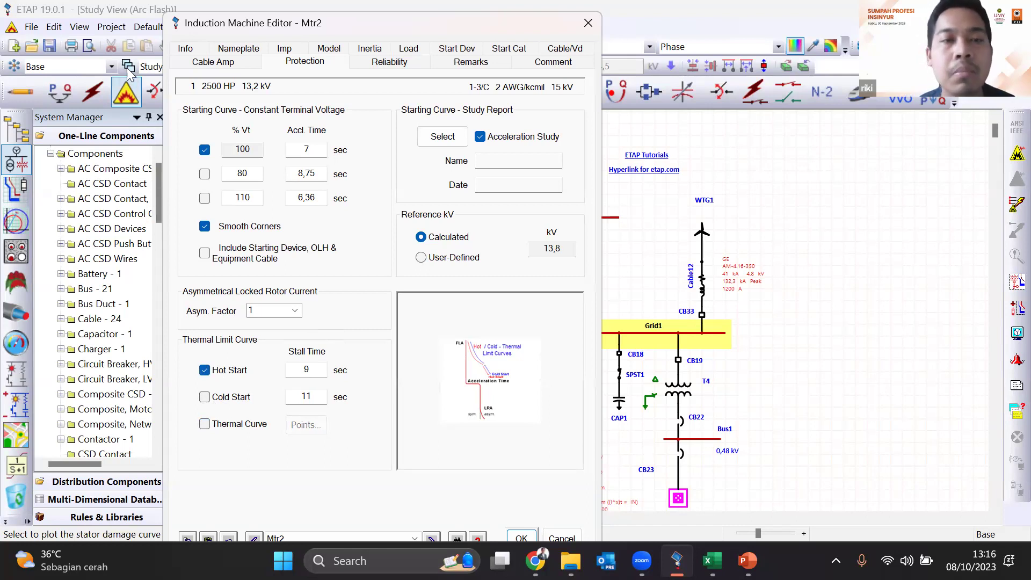
click(374, 66)
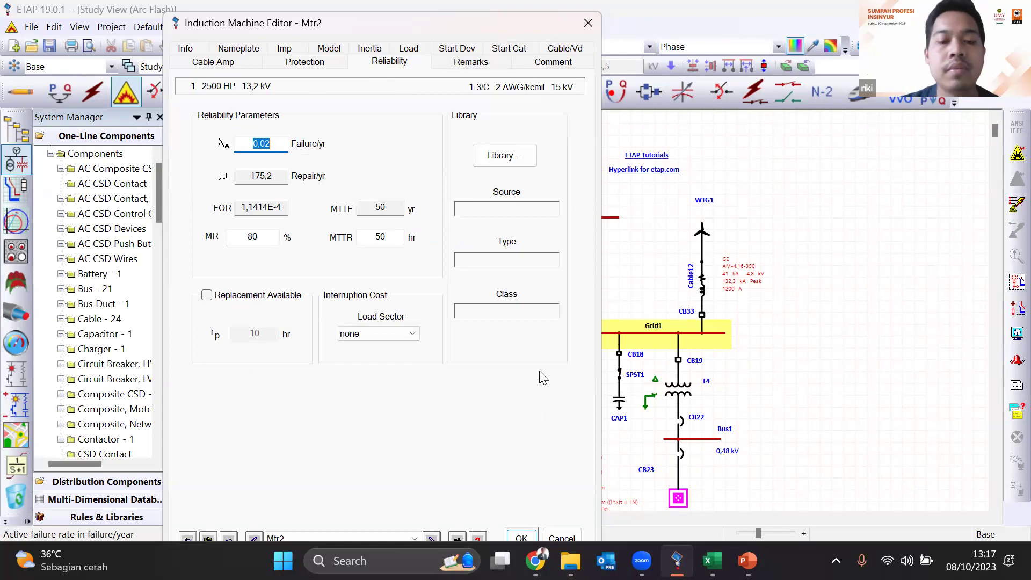
click(588, 23)
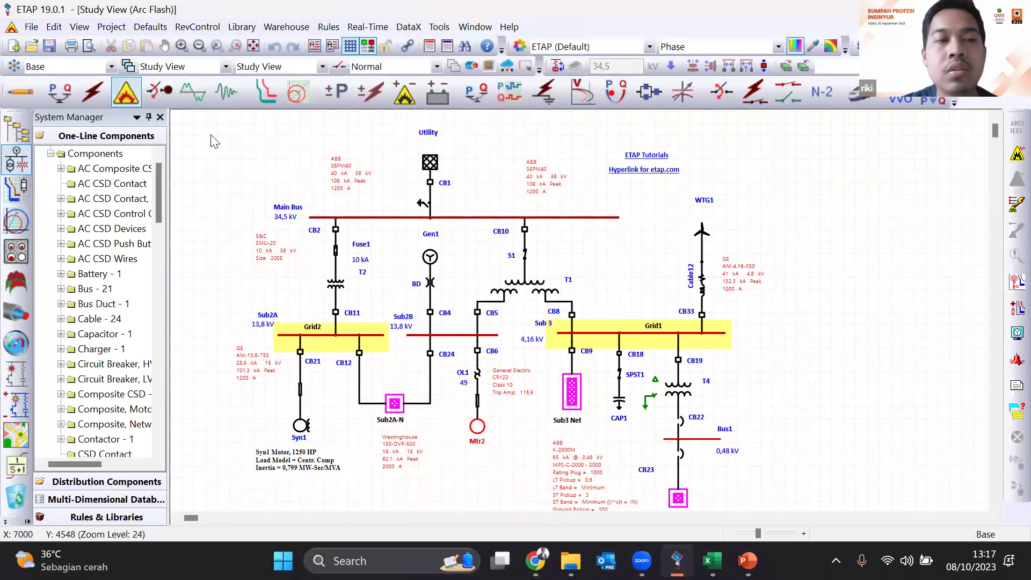
click(29, 27)
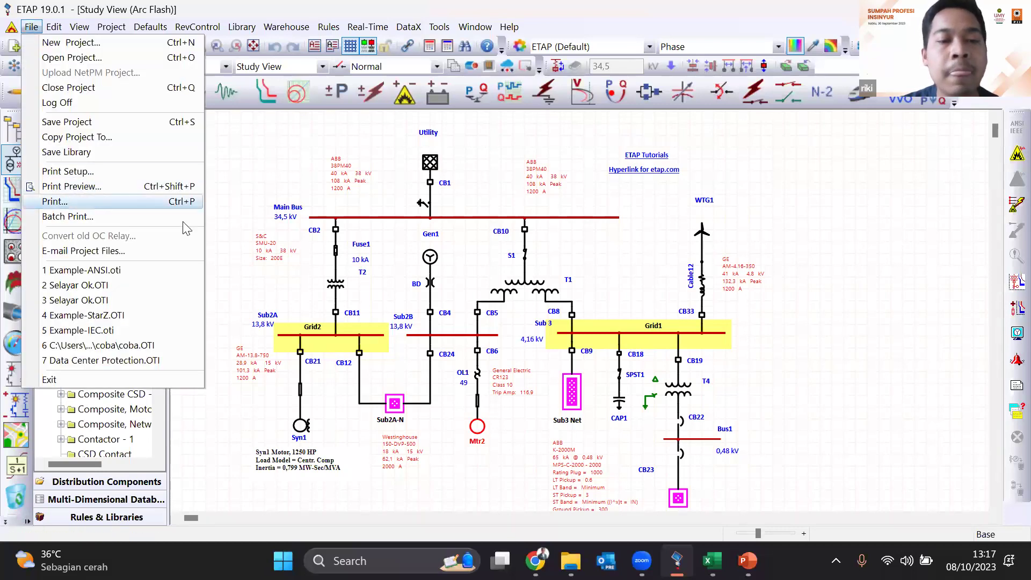
click(471, 479)
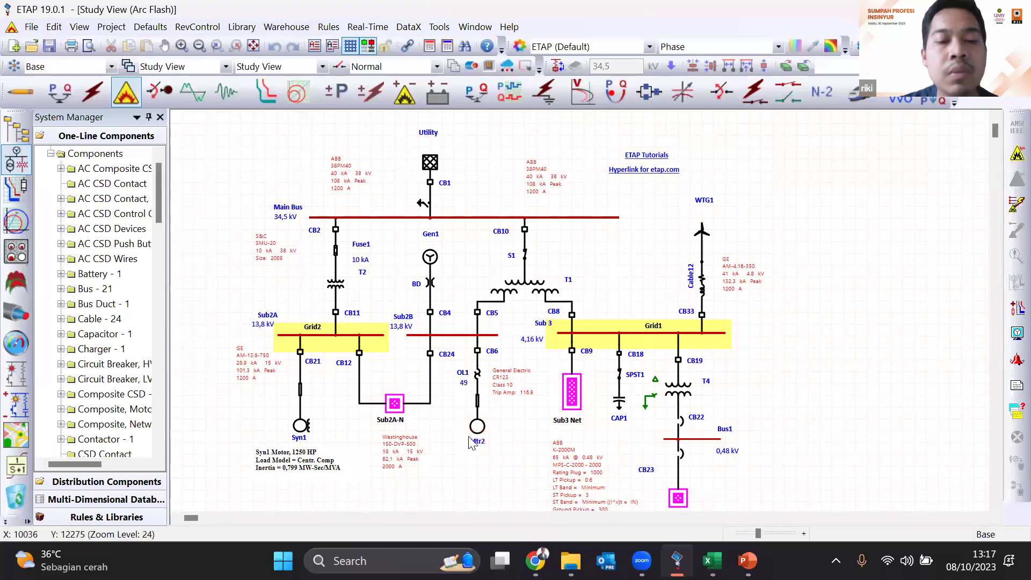
double_click(476, 430)
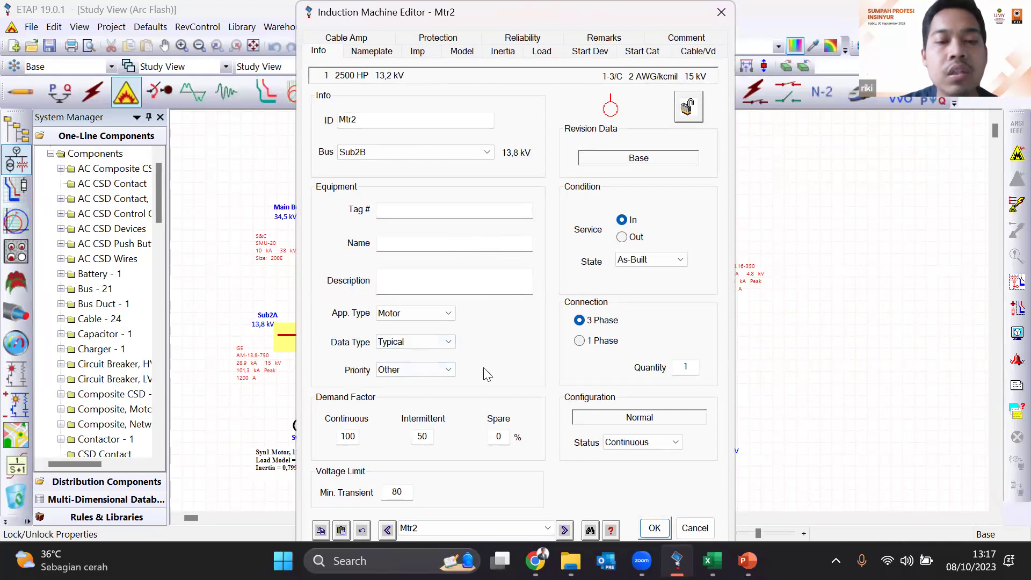
click(379, 54)
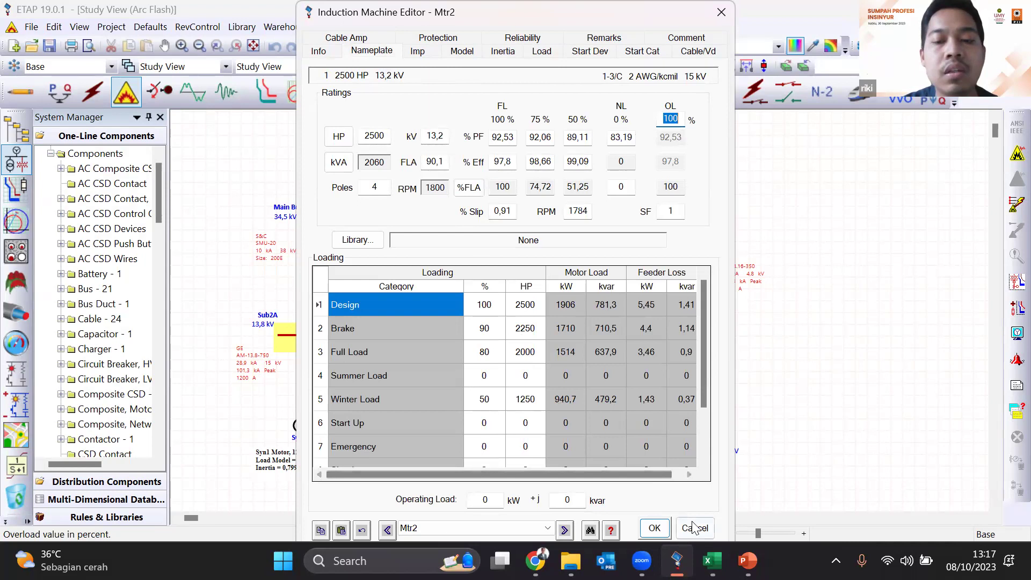
click(695, 528)
double_click(477, 404)
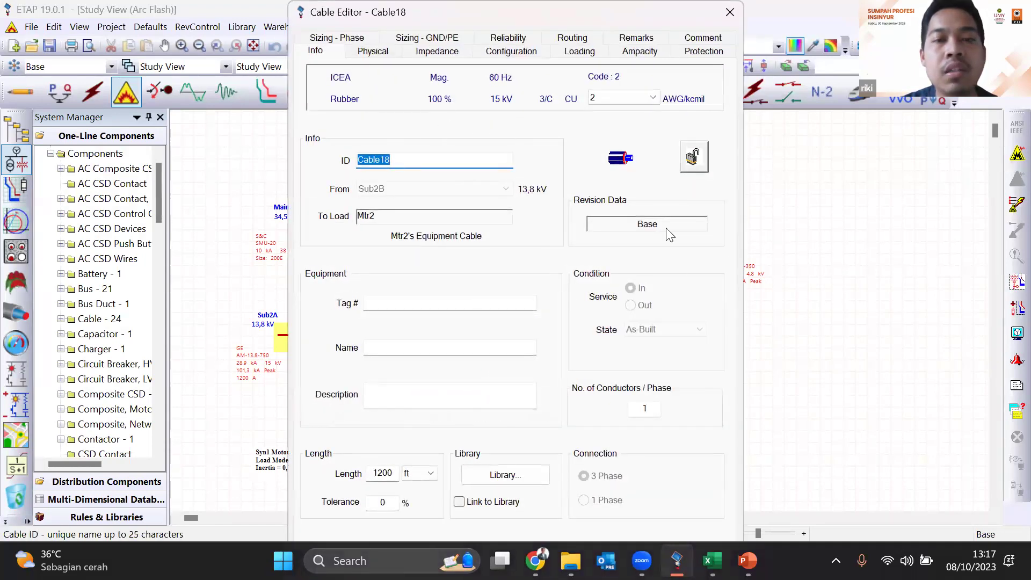
key(Escape)
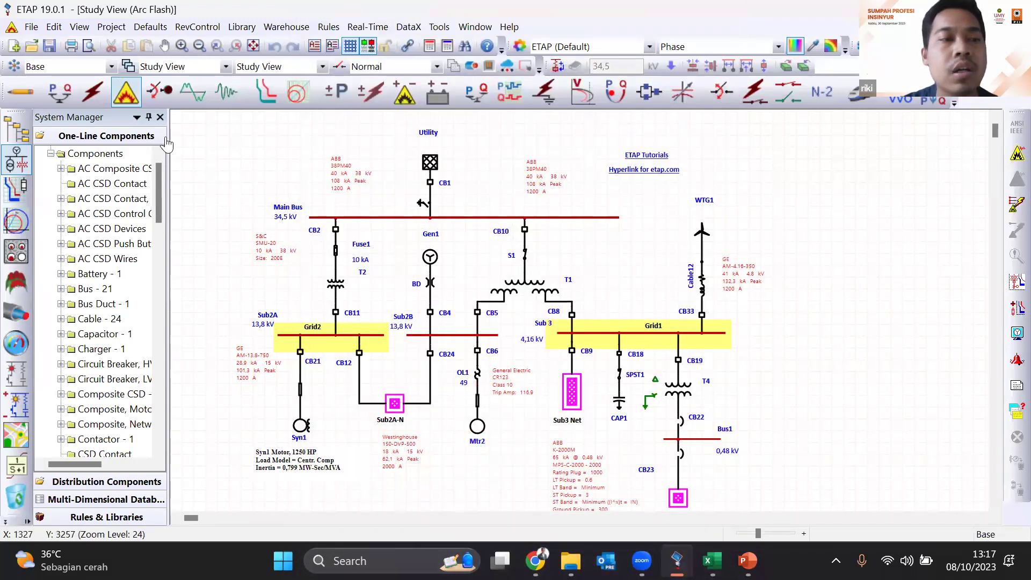
- Close the Example-ANSI project, saving its changes when prompted
click(31, 27)
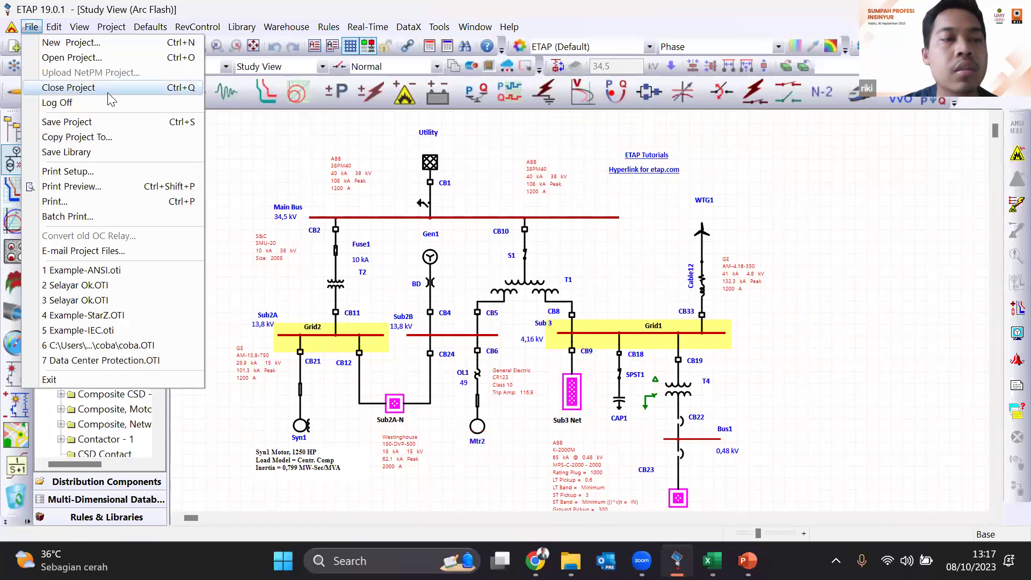
click(105, 88)
click(503, 313)
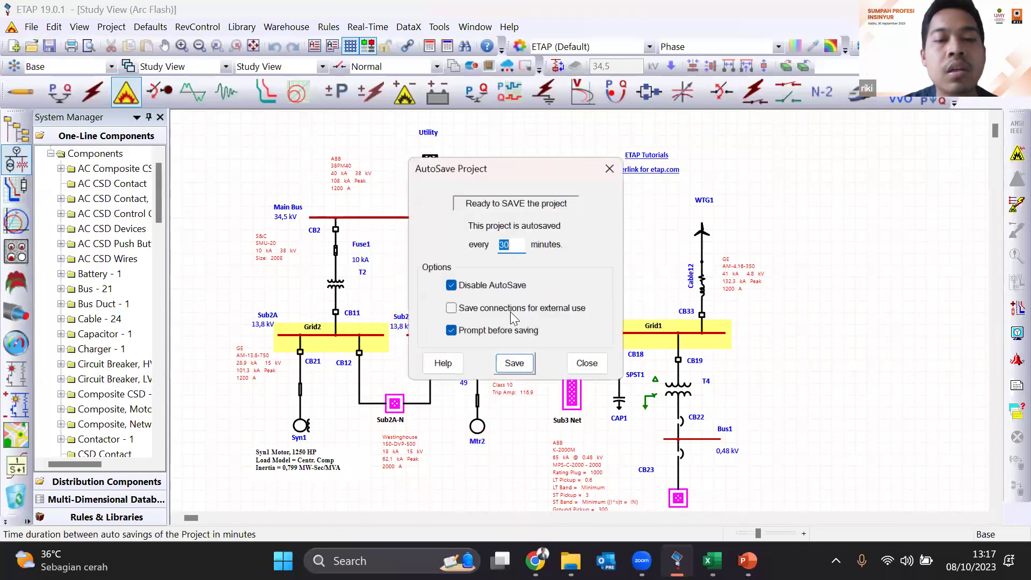
click(516, 360)
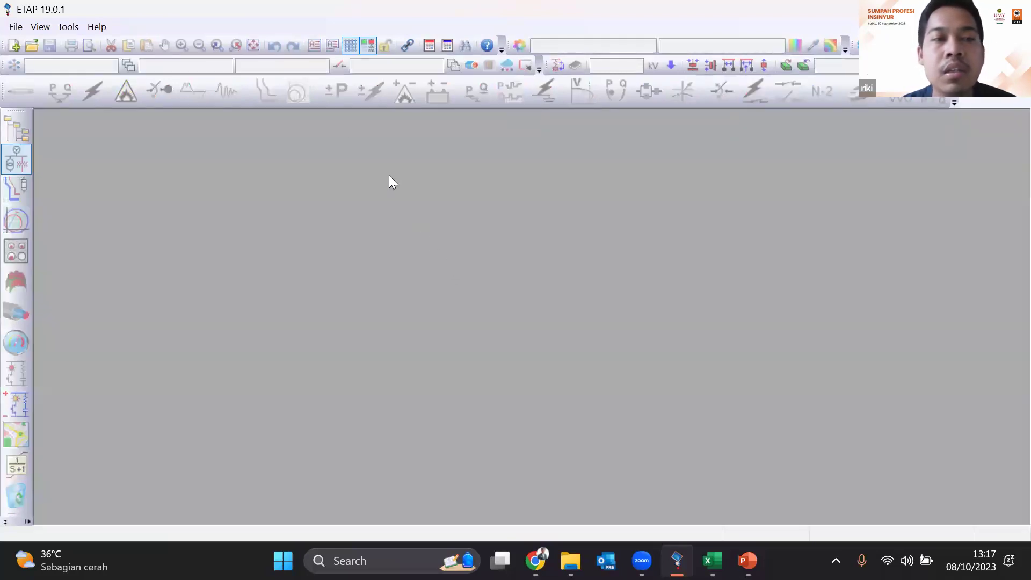
- Start a new project file and enter the name 'Project Simulasi'
click(15, 45)
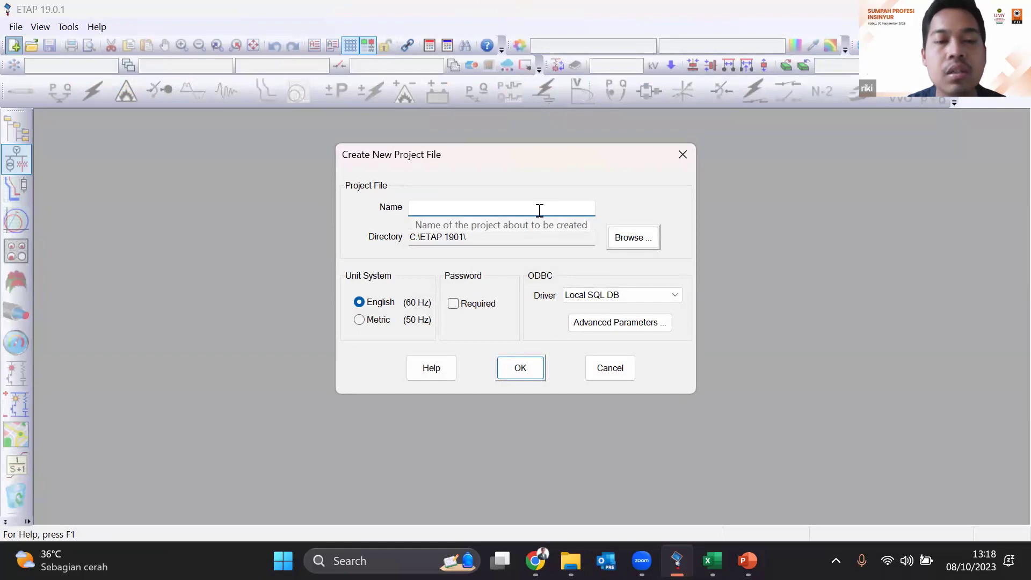
click(610, 367)
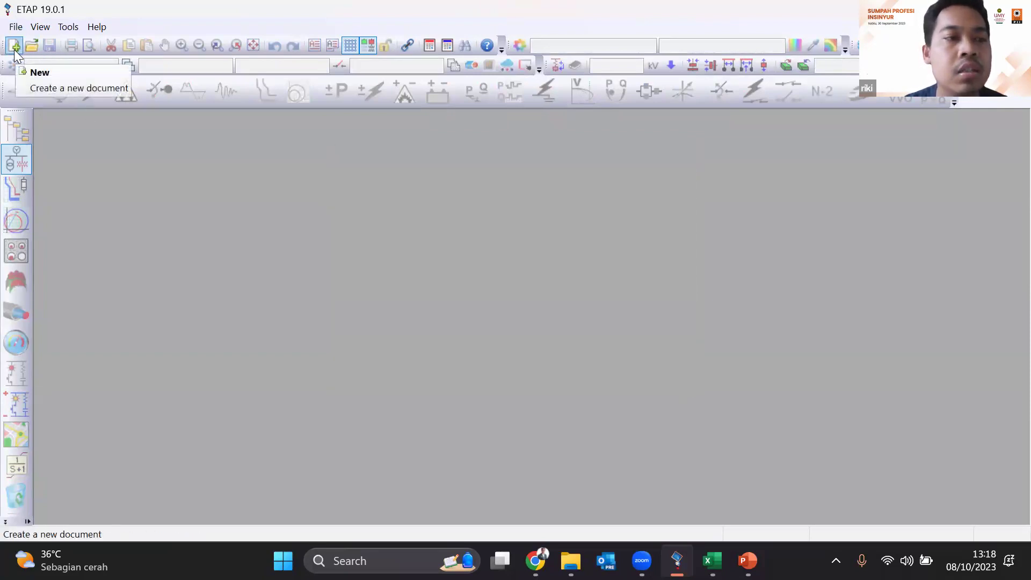
click(15, 27)
click(15, 27)
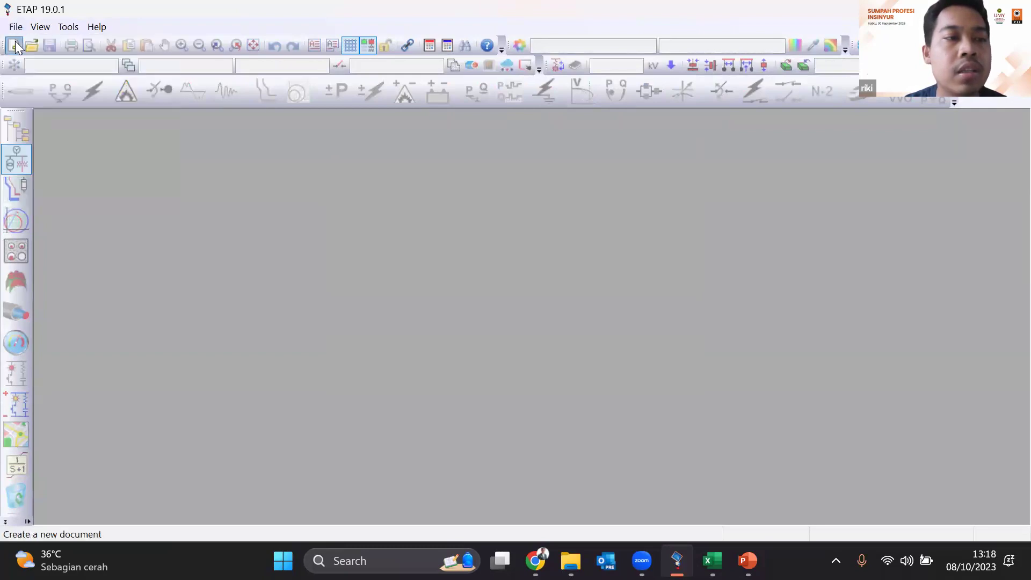
click(15, 46)
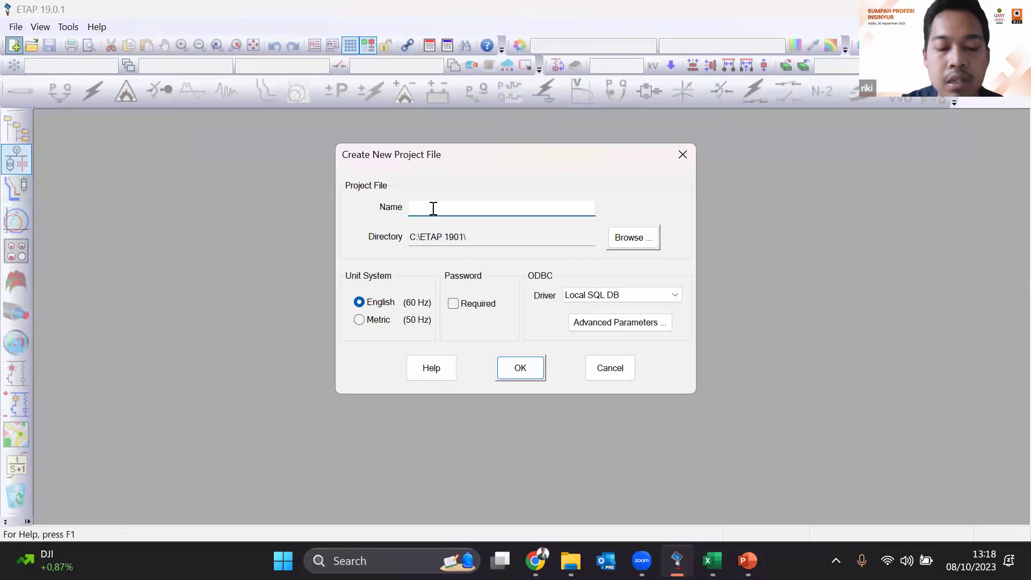
text(Proj)
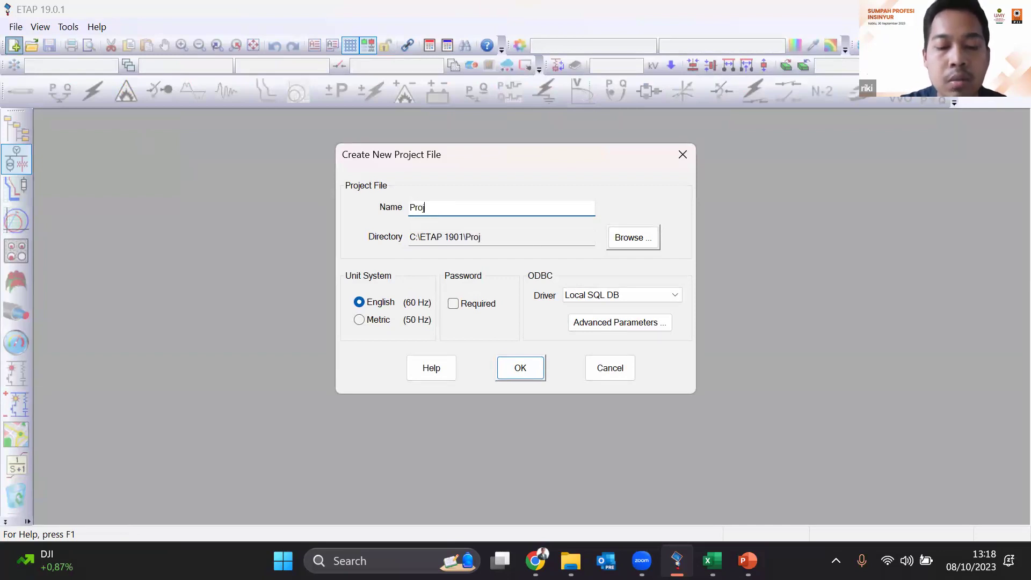
text(ect Simulasi)
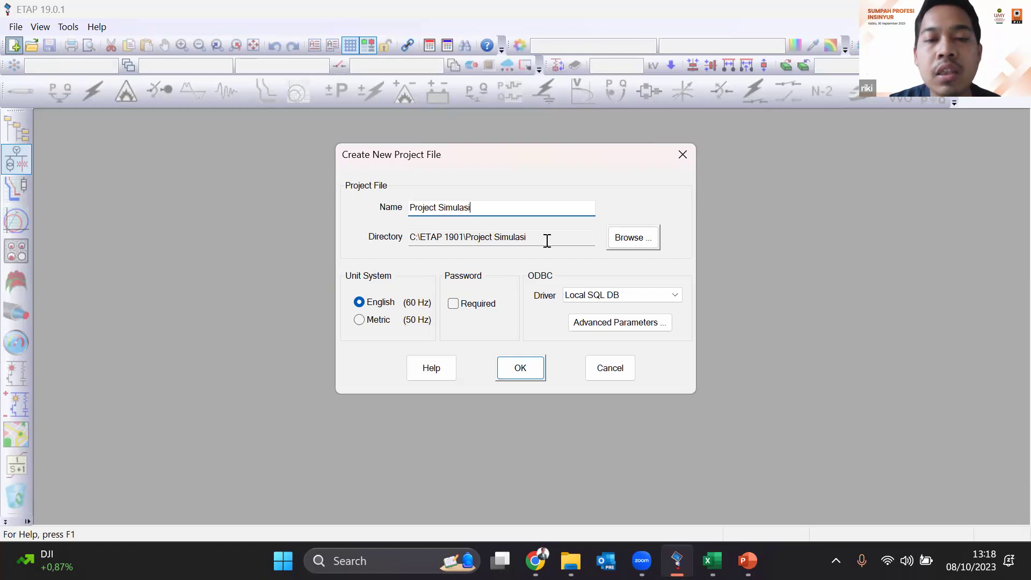
- Browse for a new project location in the Downloads folder
click(627, 243)
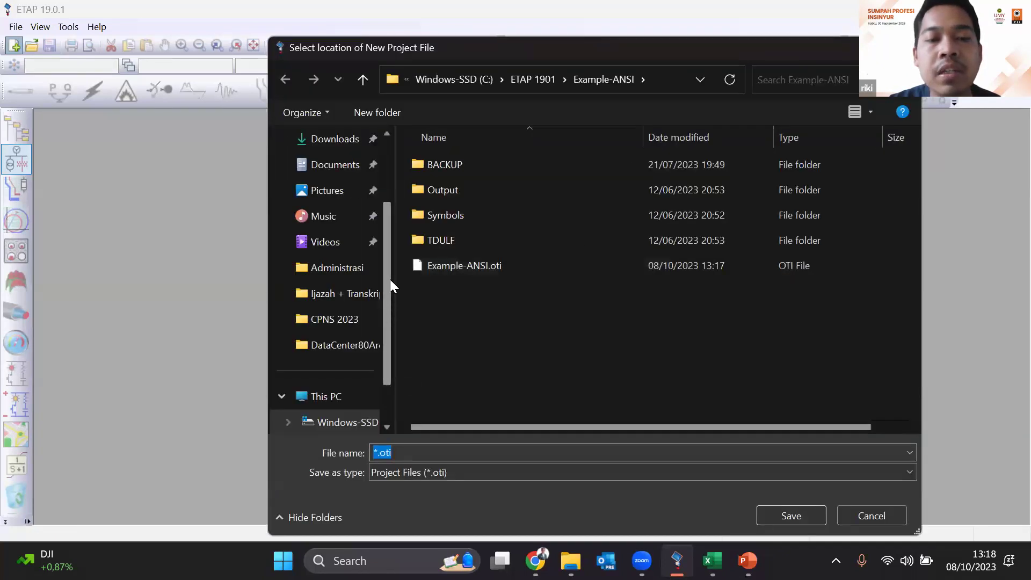
scroll(382, 193, up, 2)
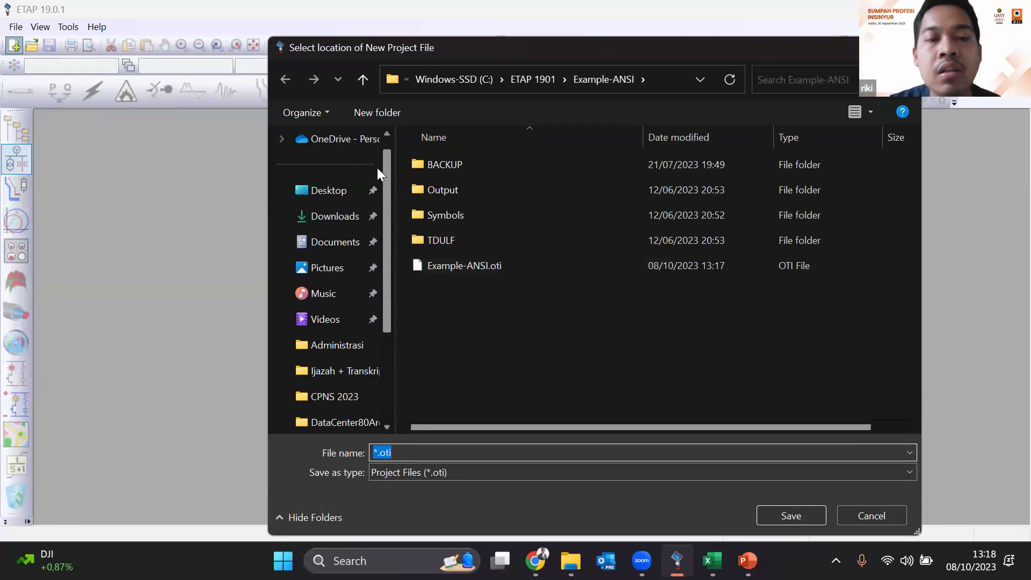
click(349, 216)
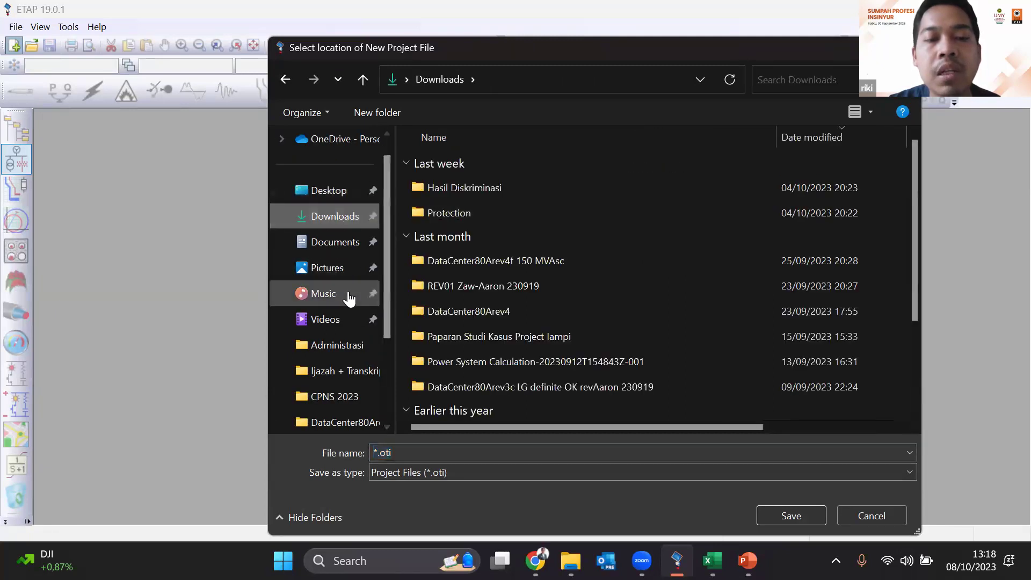
scroll(346, 369, down, 1)
scroll(357, 292, up, 2)
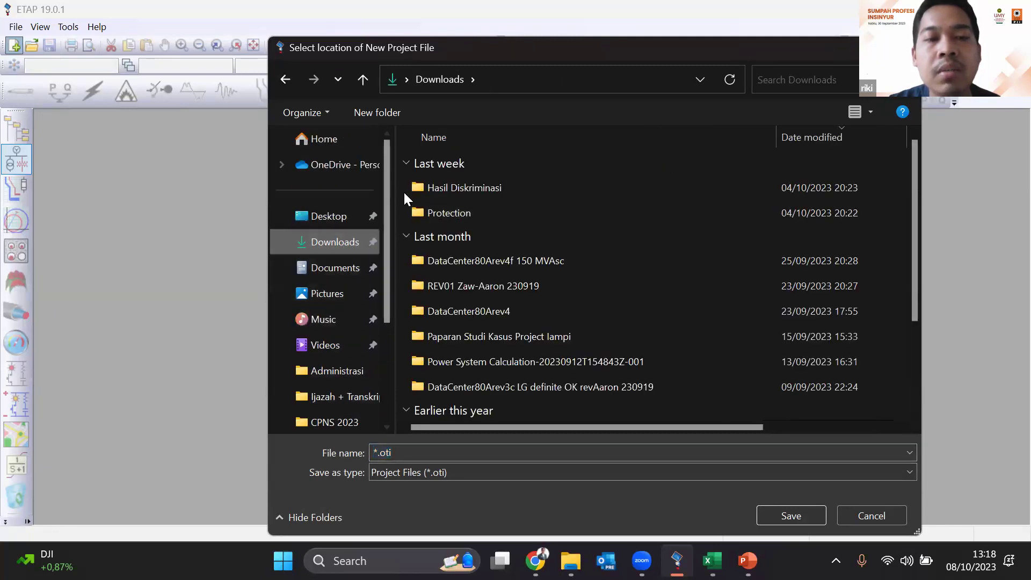
- Create a new folder named 'Pelatihan ETAP - 231008' in Downloads
click(370, 110)
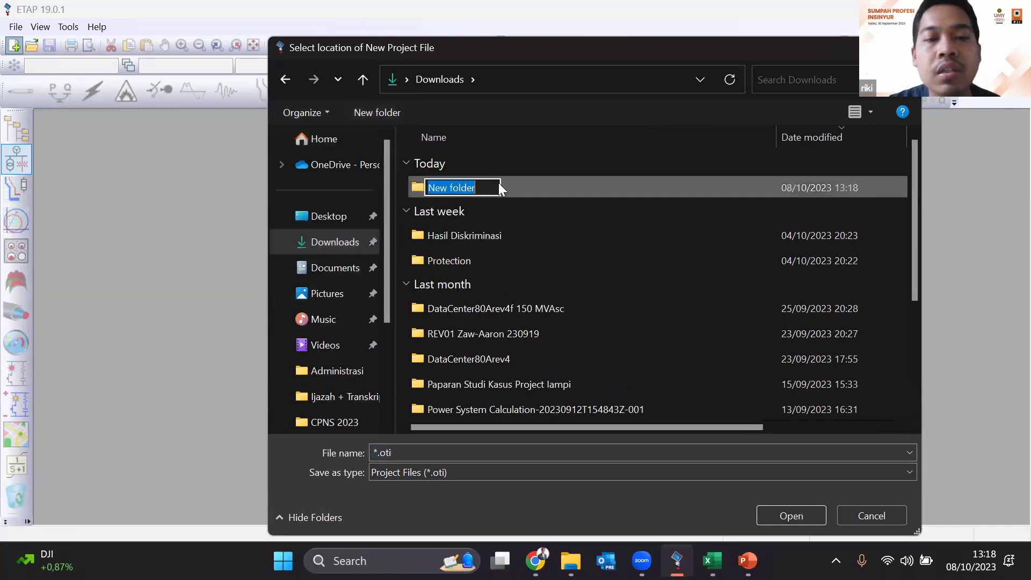
text(Pelatihan )
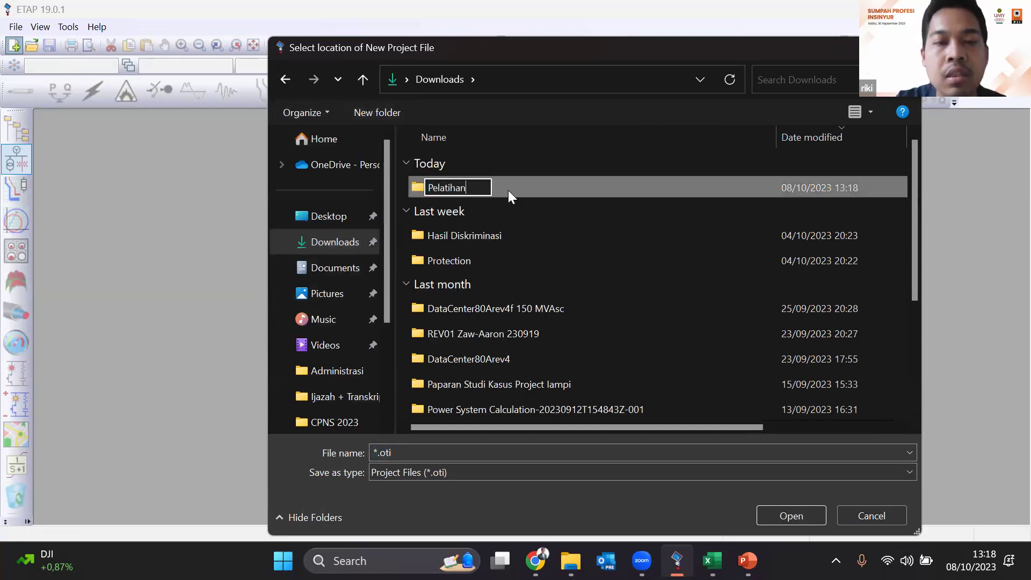
text(EAP)
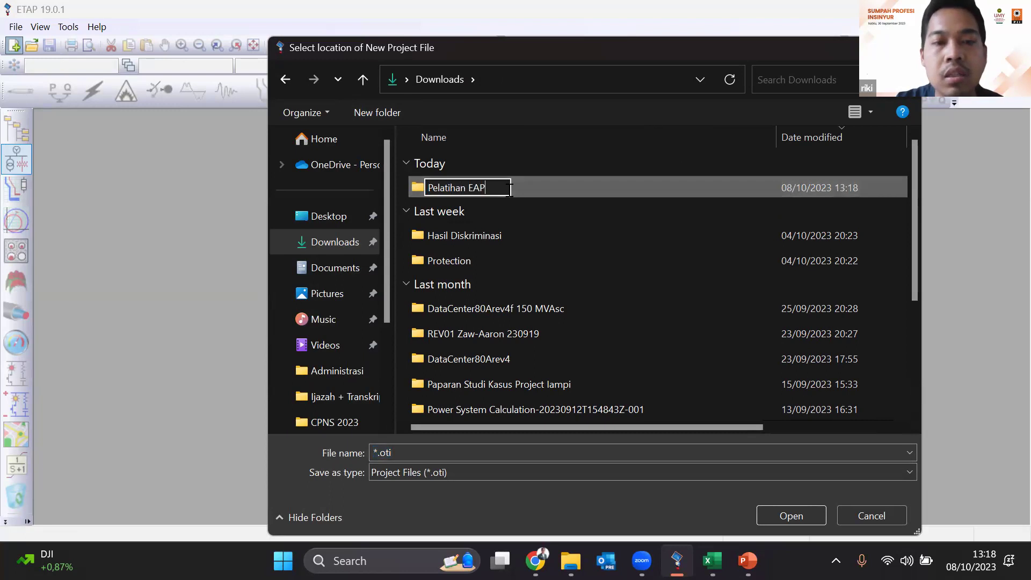
text(T)
key(BackSpace)
key(BackSpace)
text(TAP -)
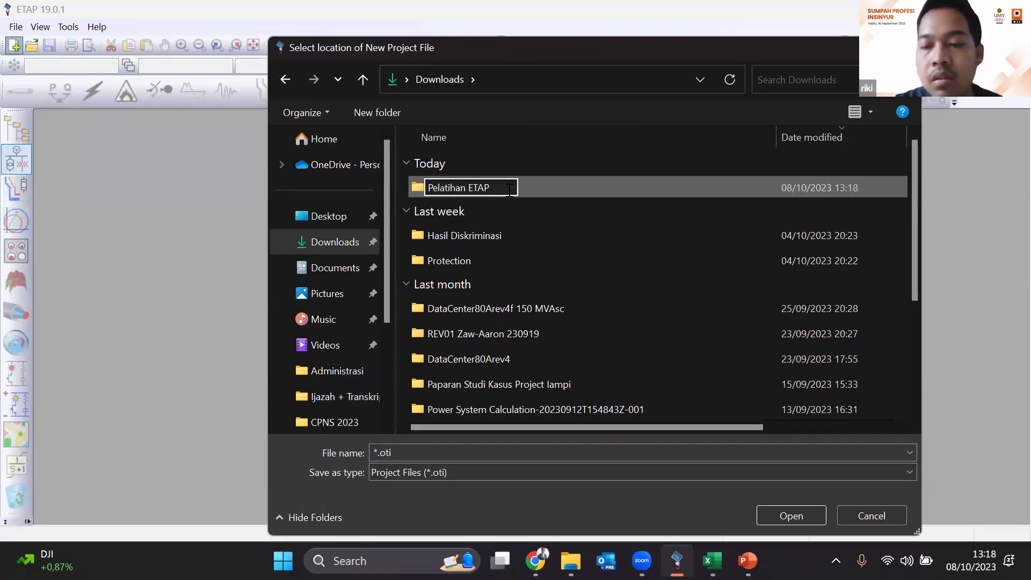
text(23)
key(BackSpace)
key(BackSpace)
text(-23)
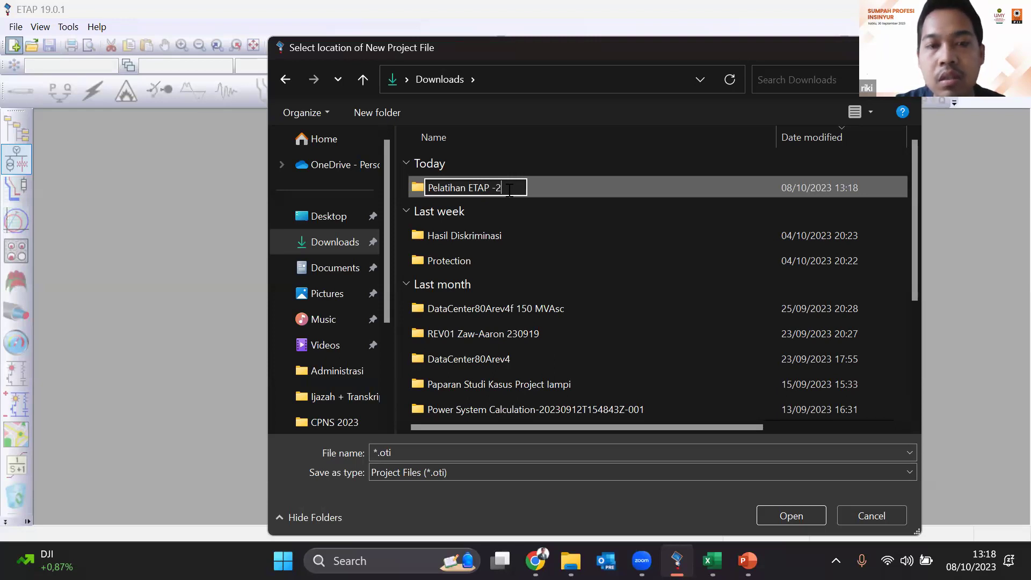
key(BackSpace)
key(BackSpace)
text(23)
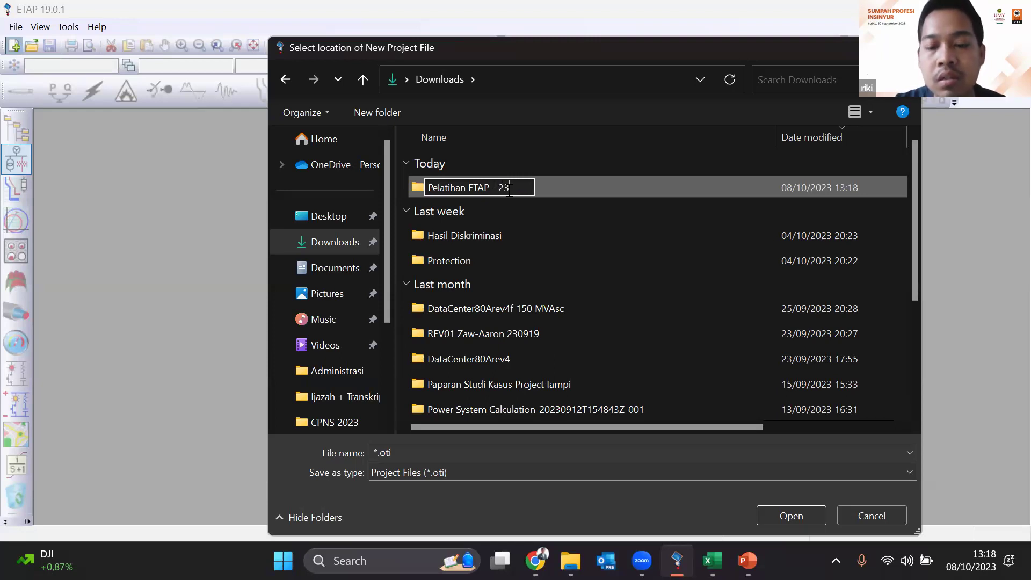
text(1008)
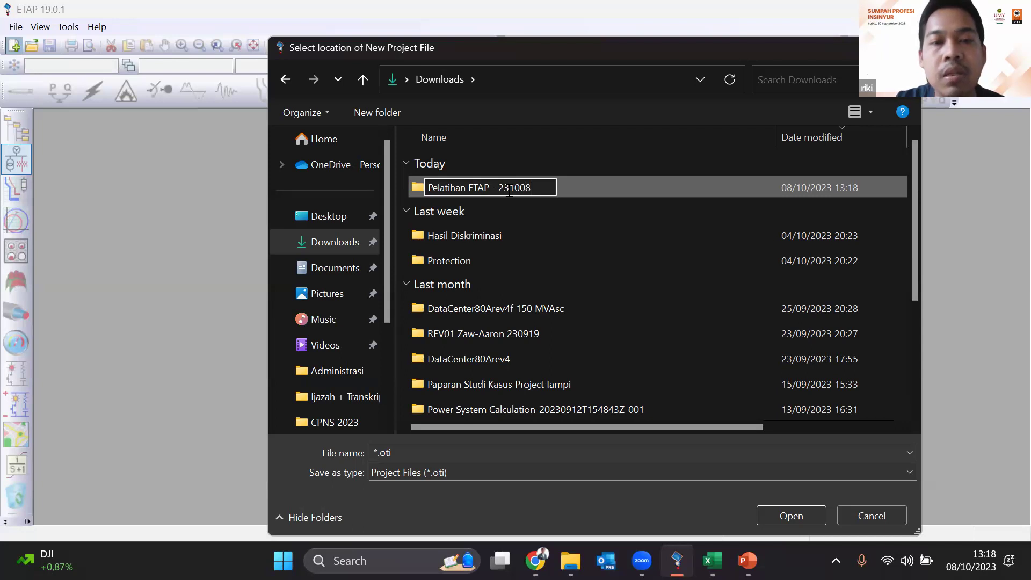
key(Return)
- Open that folder and save the project file as 'Pelatihan ETAP.oti' there
double_click(569, 186)
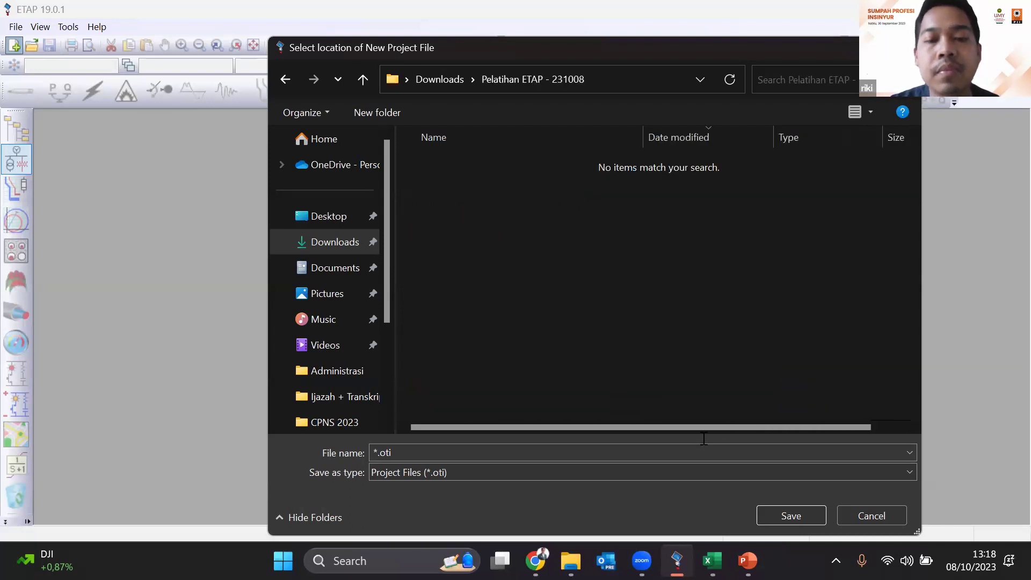
click(413, 454)
key(Home)
key(shift+Right)
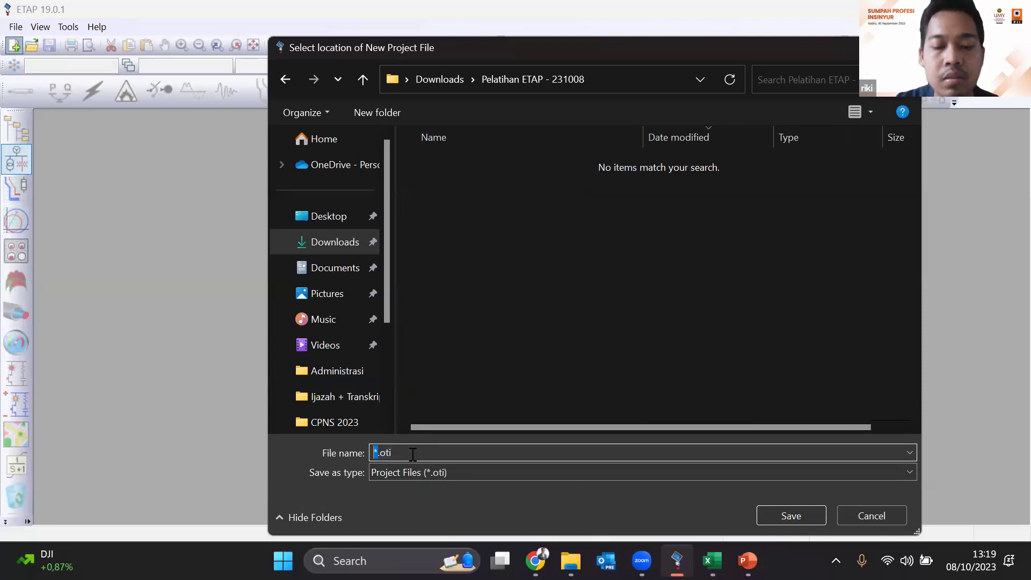
text(Pelatihan ETAP)
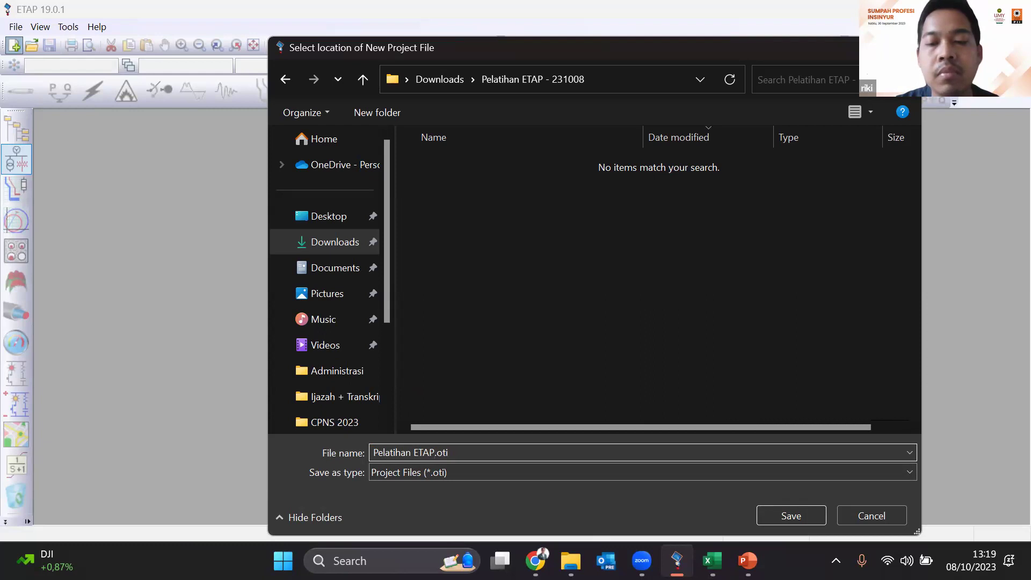
key(Return)
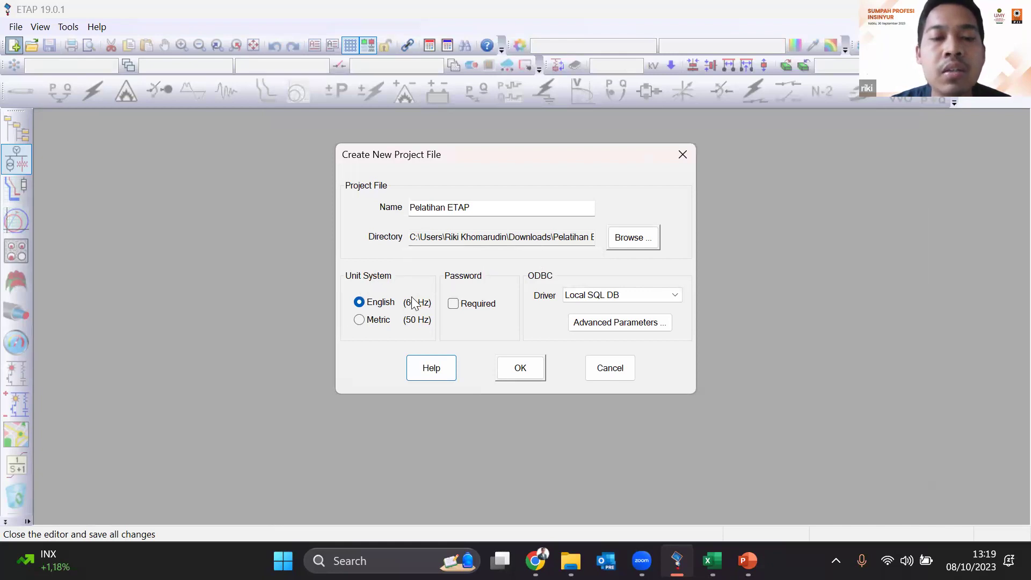
- Choose Metric 50 Hz units and leave Password Required turned off
click(381, 321)
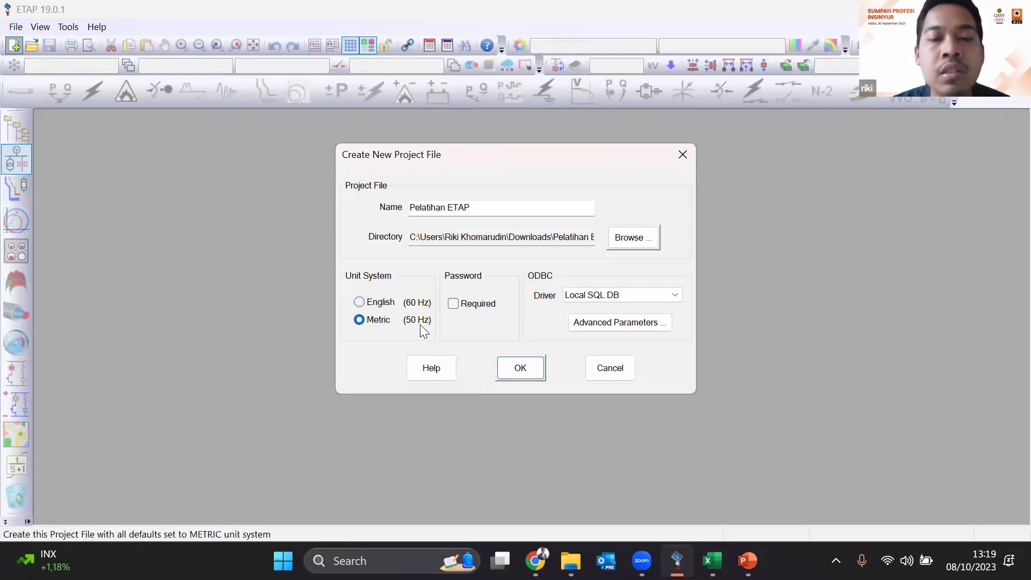
click(453, 305)
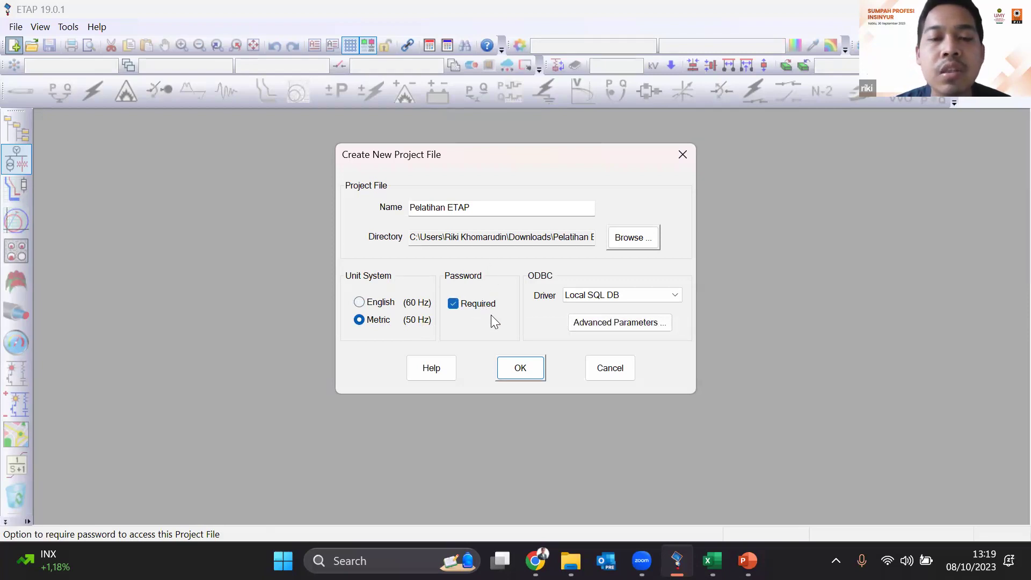
click(453, 304)
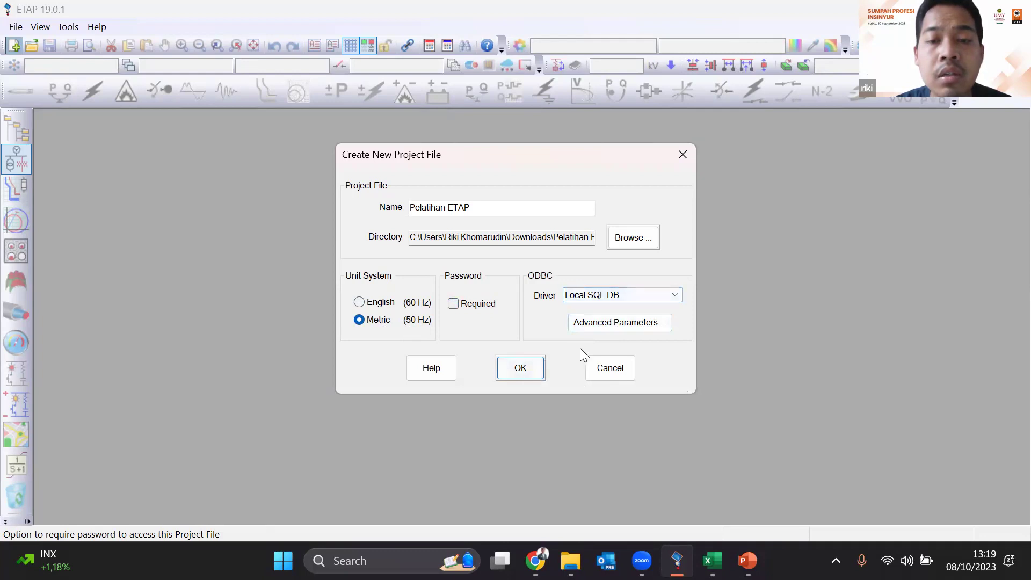
- Keep Local SQL DB with default advanced settings, create the project, and confirm user information
click(648, 321)
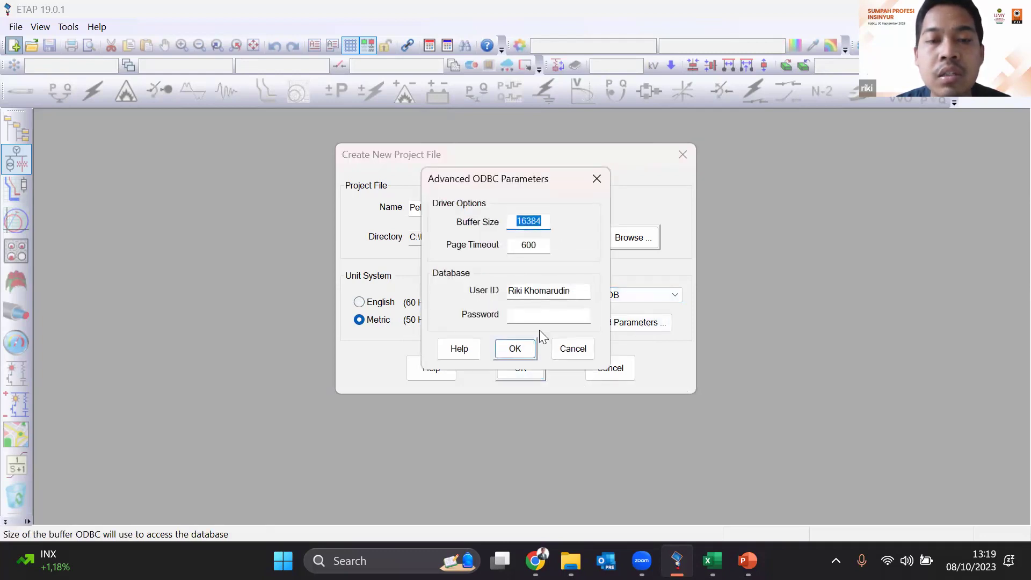
click(561, 353)
click(672, 295)
click(666, 295)
click(520, 368)
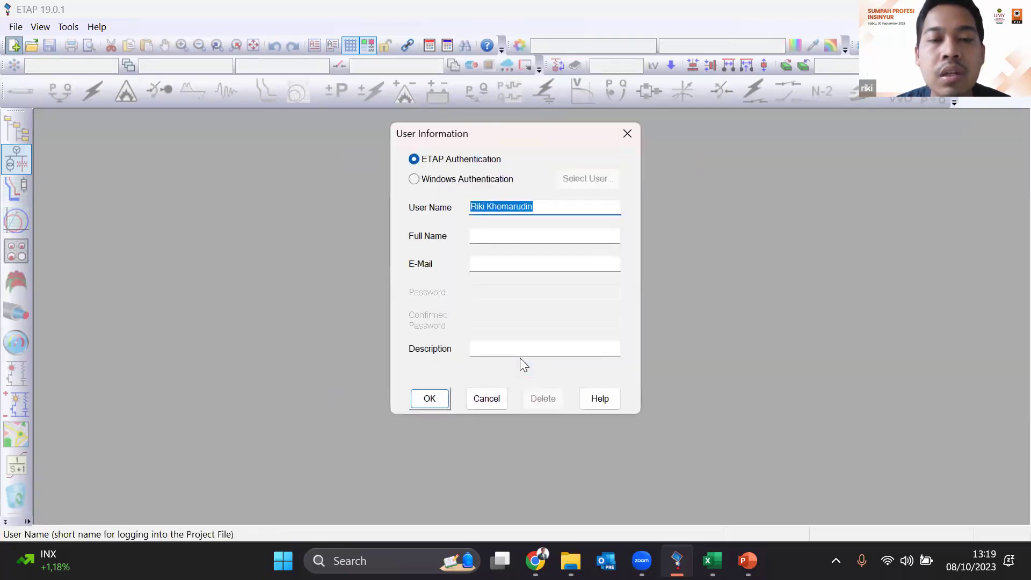
click(445, 400)
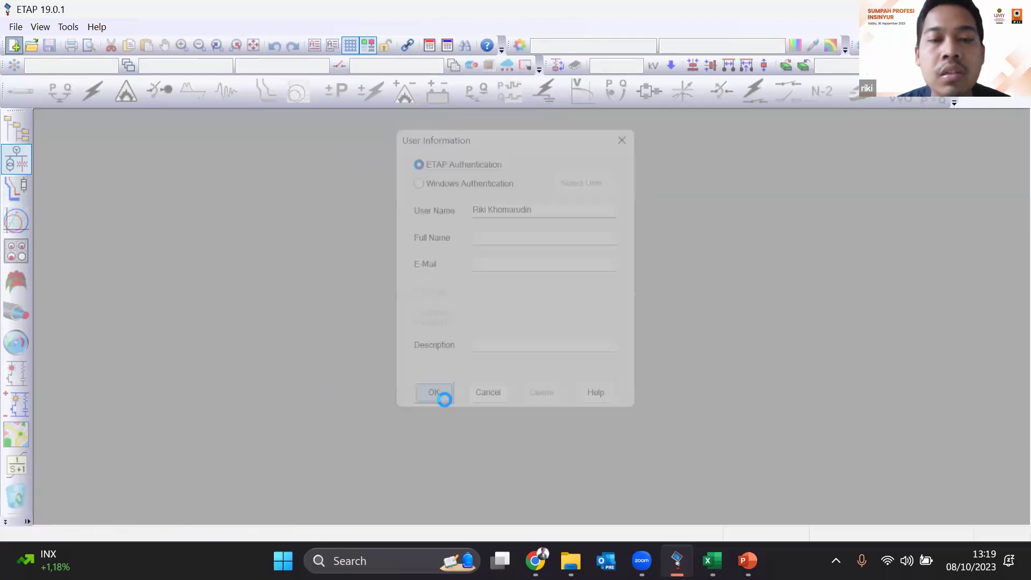
- Accept the default access level and maximize the OLV1 Edit Mode window
click(517, 403)
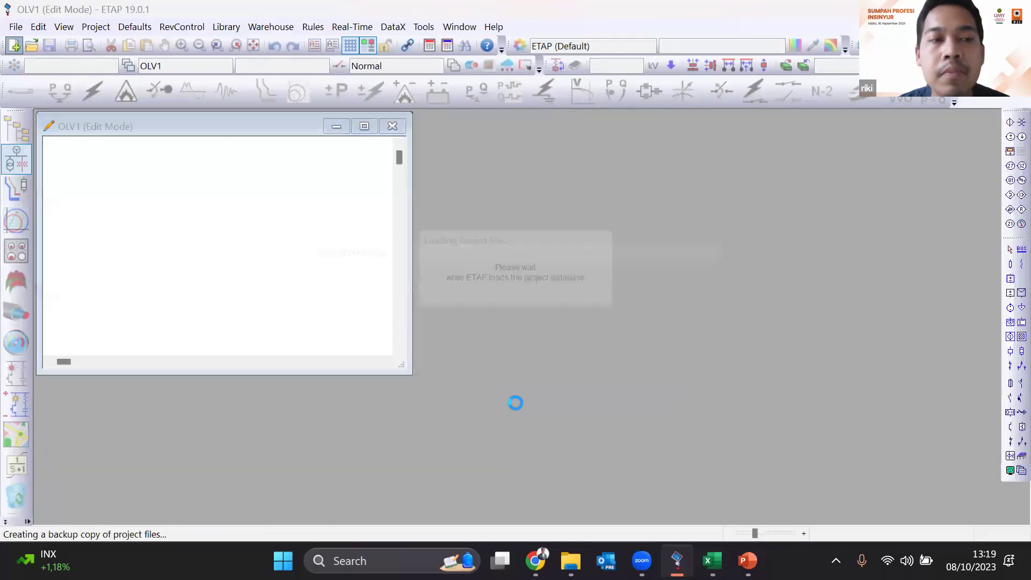
click(368, 128)
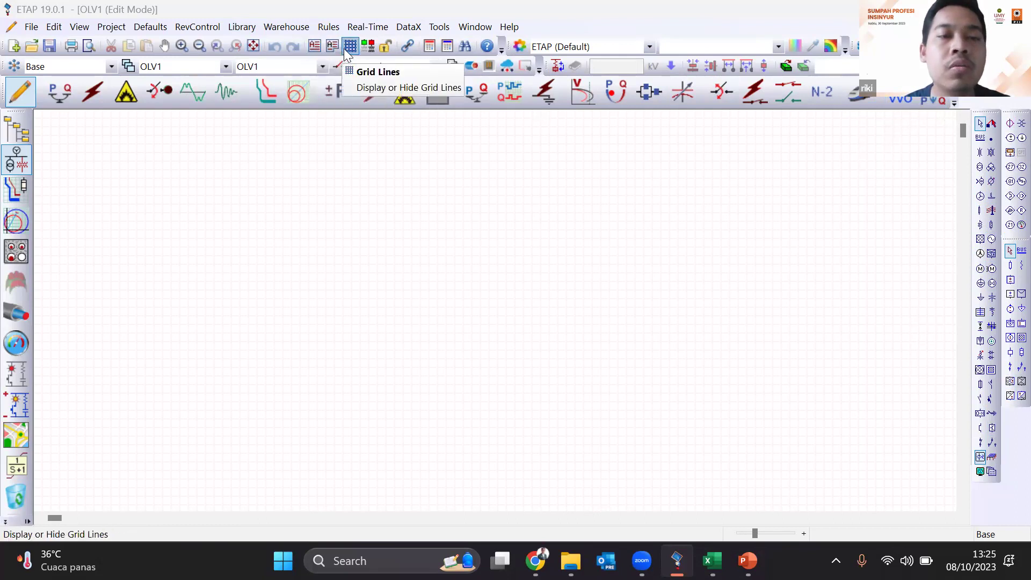
- Hide the diagram grid lines and turn on the switching interlock enforcer
click(352, 48)
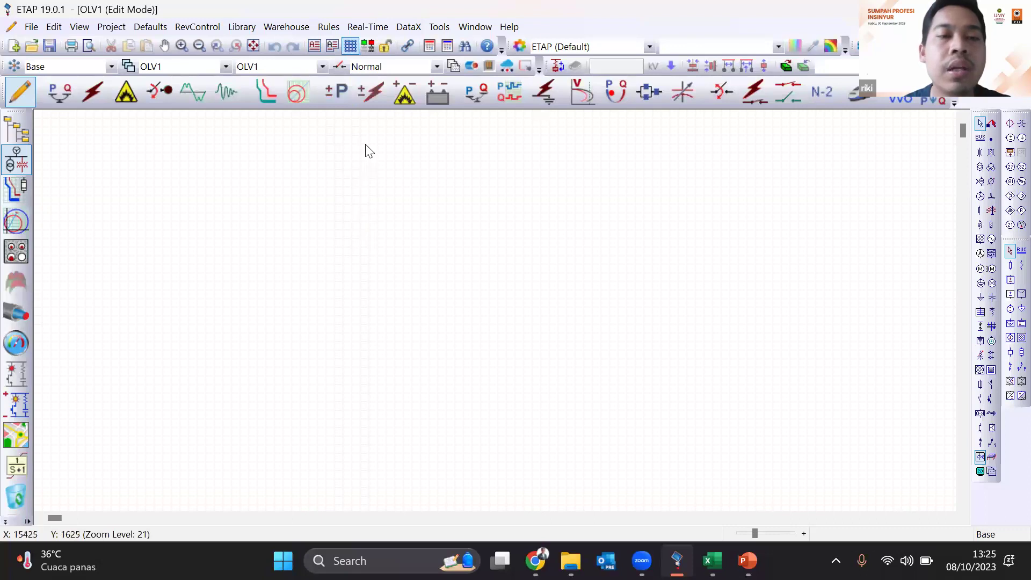
scroll(362, 325, up, 5)
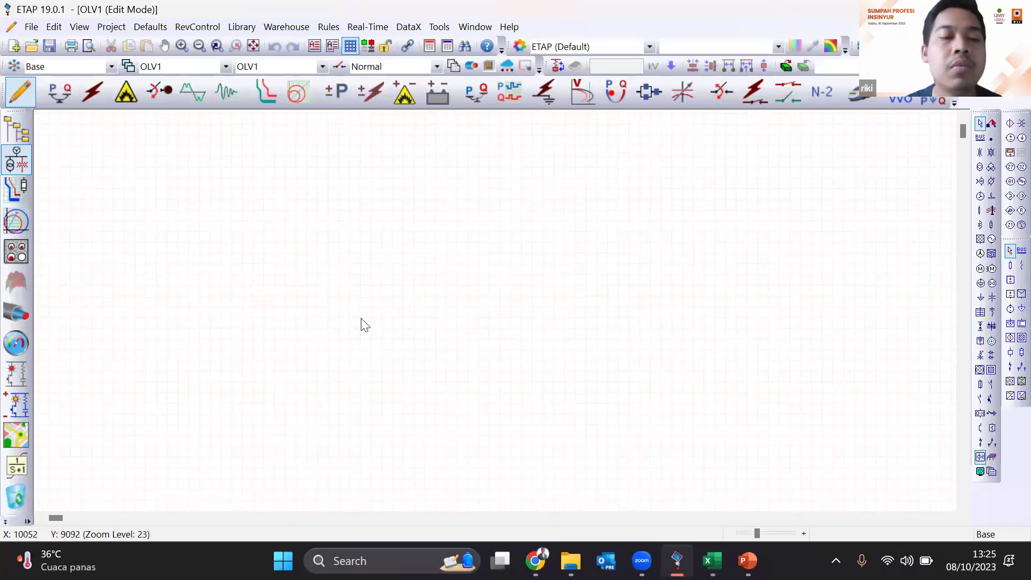
scroll(407, 274, down, 3)
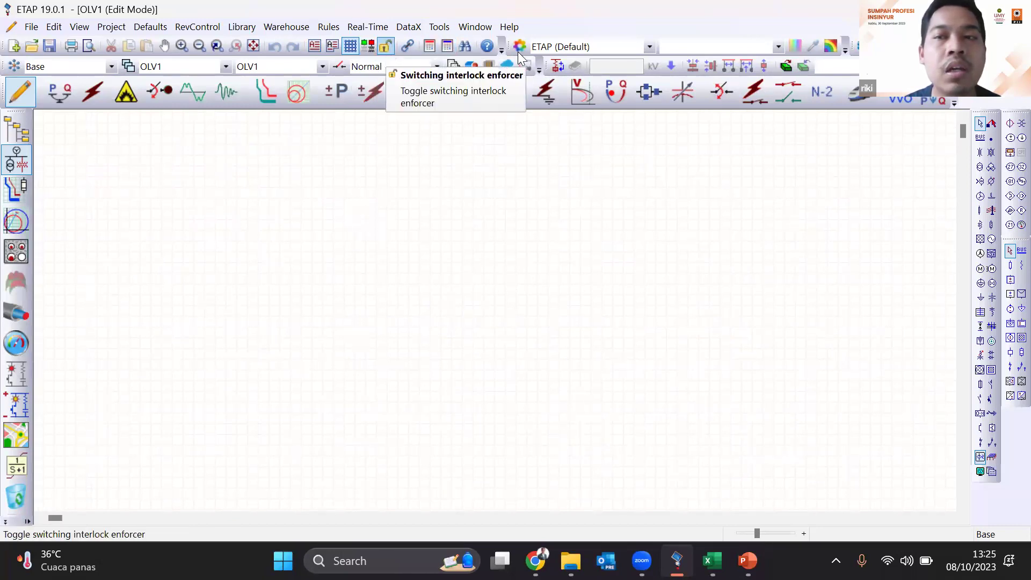
click(387, 46)
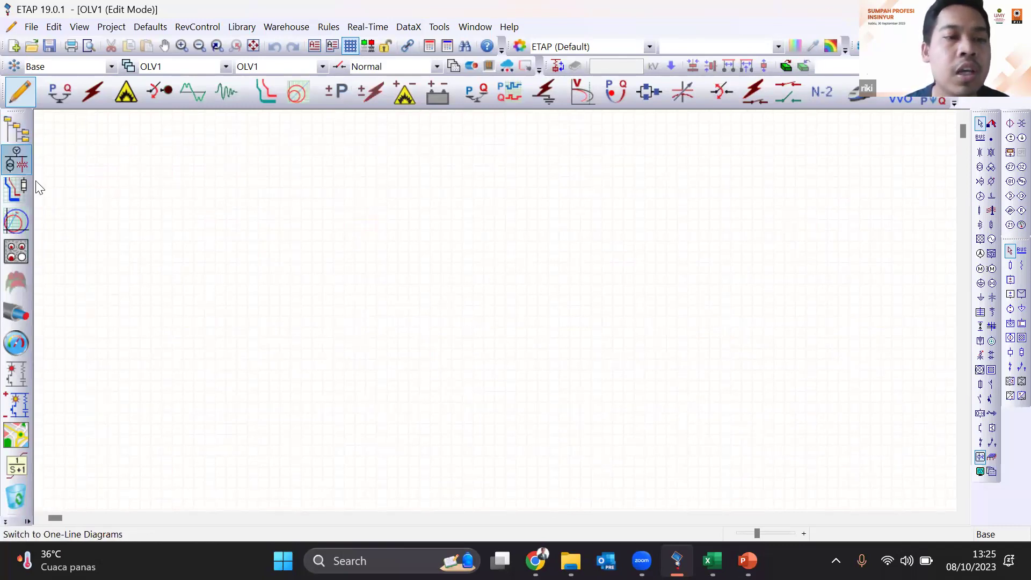
- Show System Manager, expand Pelatihan ETAP and its Components list, then collapse Components
click(10, 134)
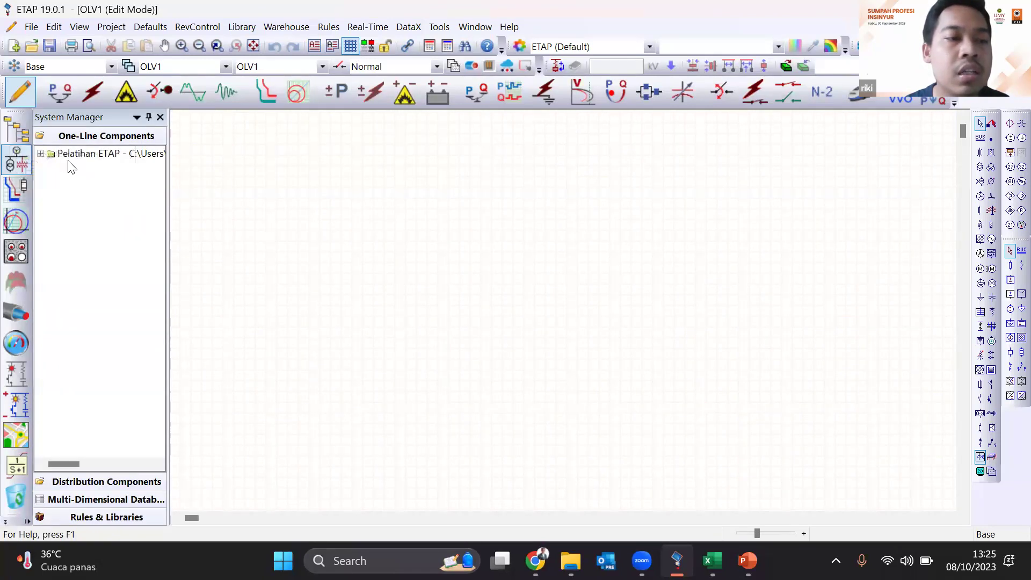
double_click(46, 160)
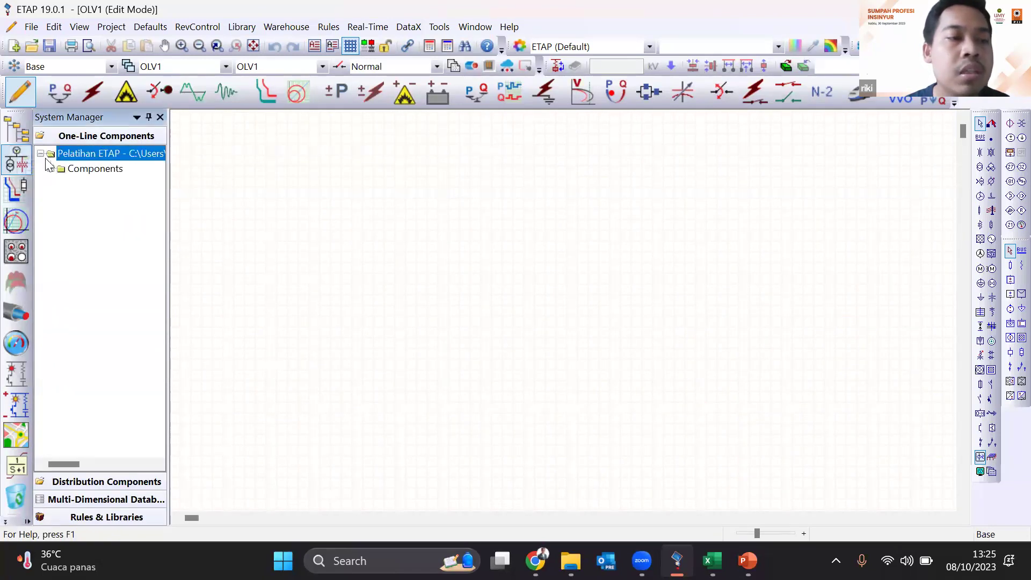
double_click(57, 170)
scroll(83, 258, down, 7)
scroll(84, 277, down, 17)
scroll(89, 279, up, 5)
scroll(89, 279, up, 13)
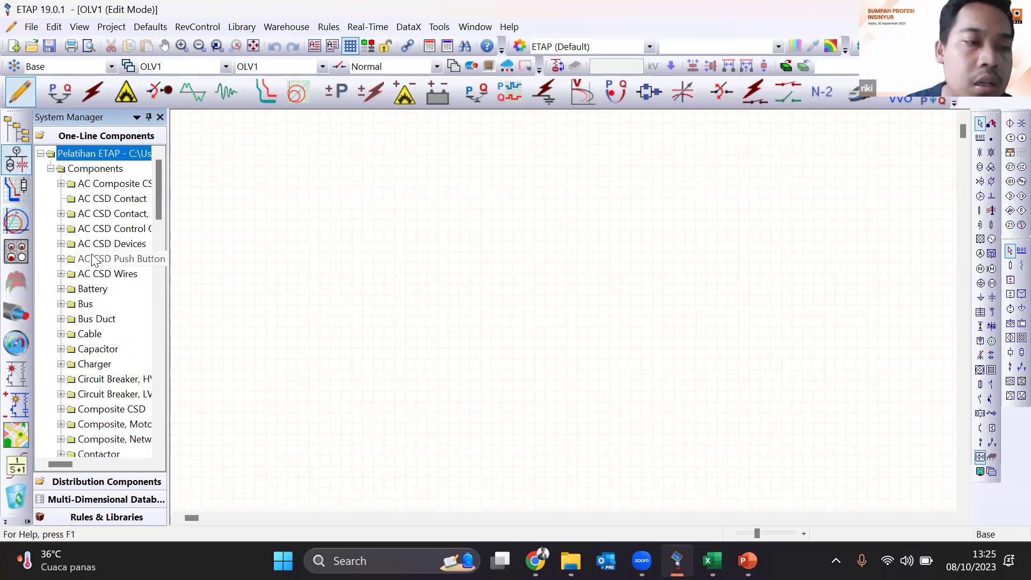
click(50, 169)
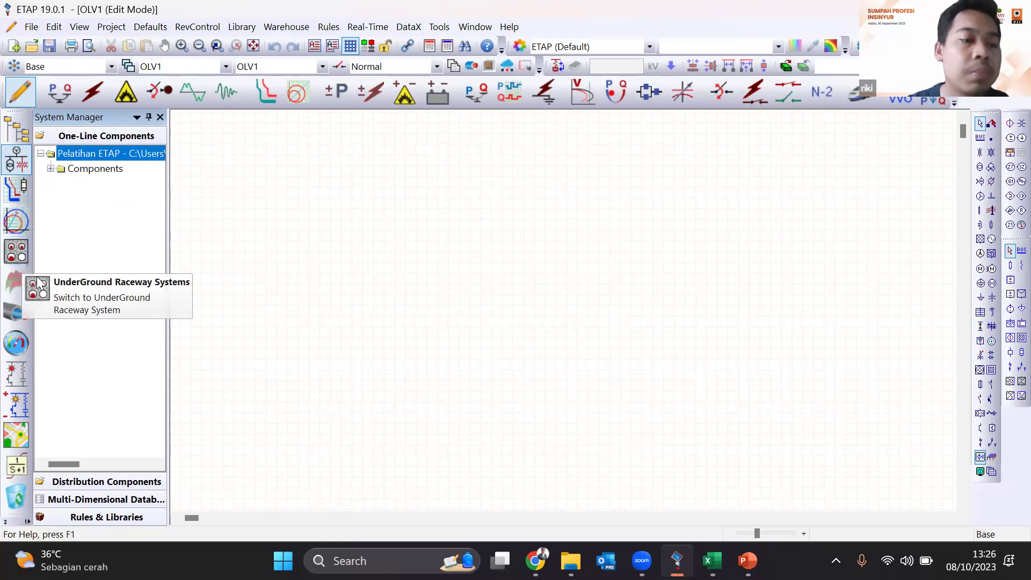
- Start a cable pulling presentation, then cancel it without creating one
click(18, 322)
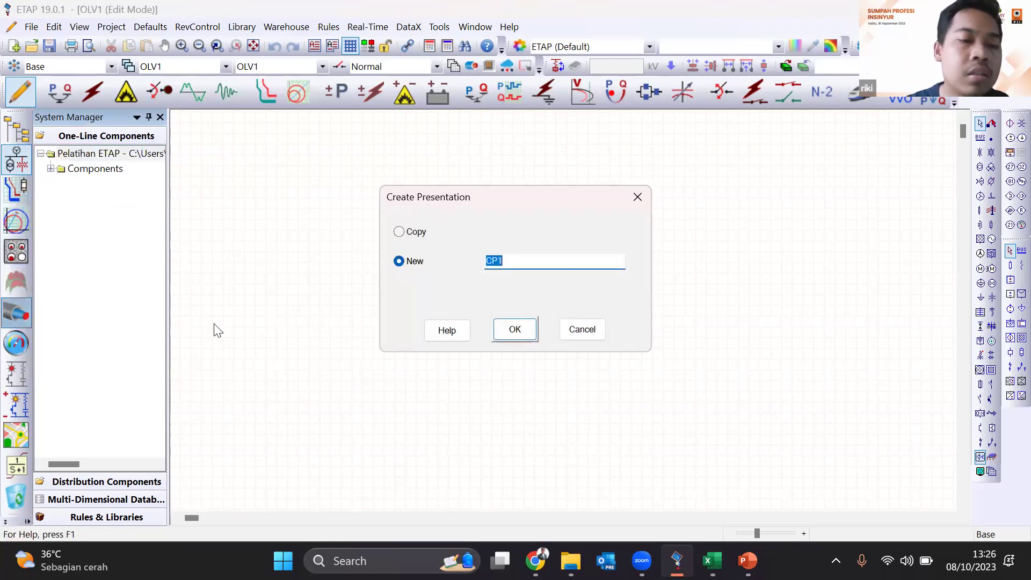
click(591, 334)
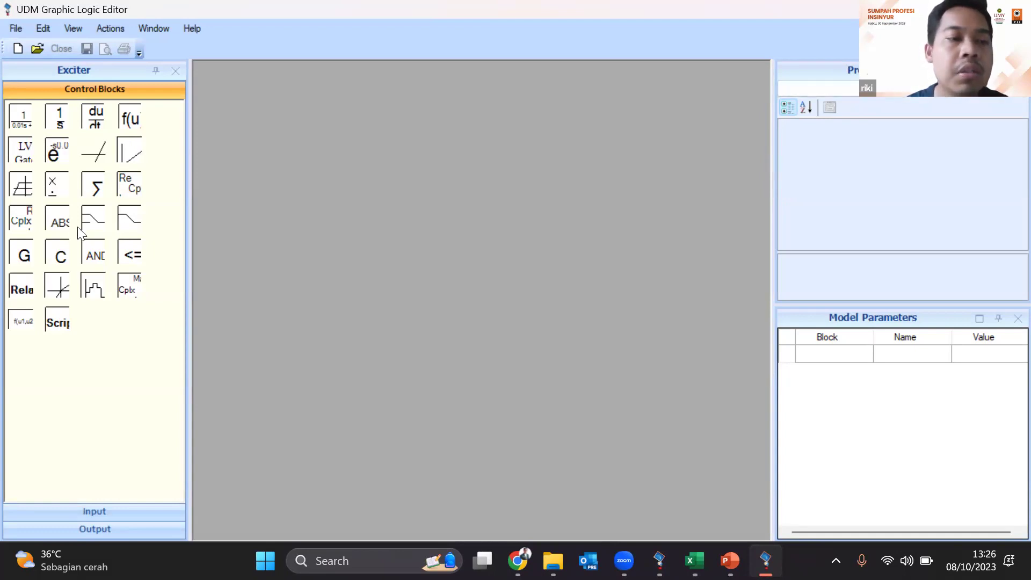
- View the Exciter palette's Input and Output blocks, close the UDM editor, and close the System Manager panel
click(98, 514)
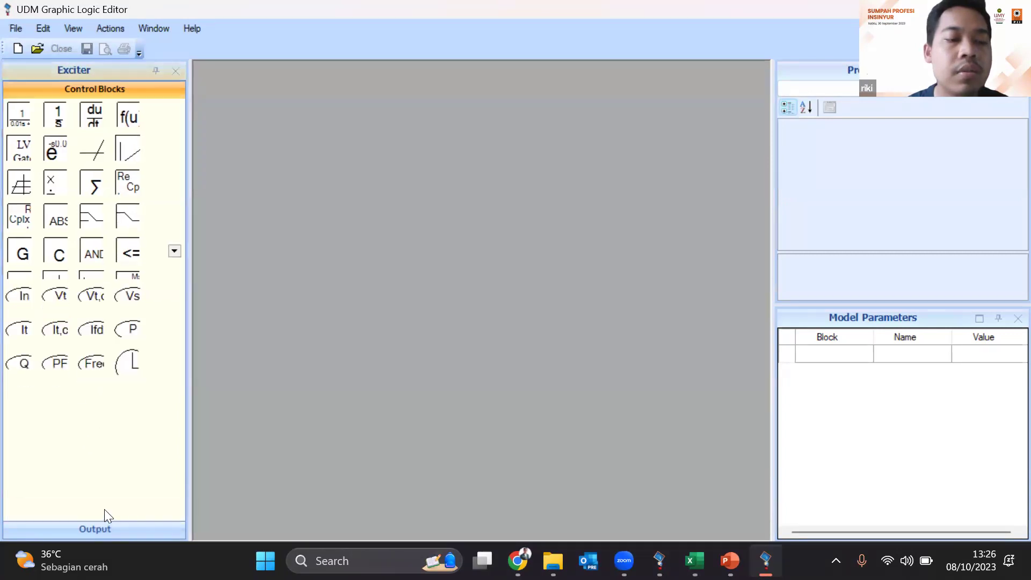
click(96, 529)
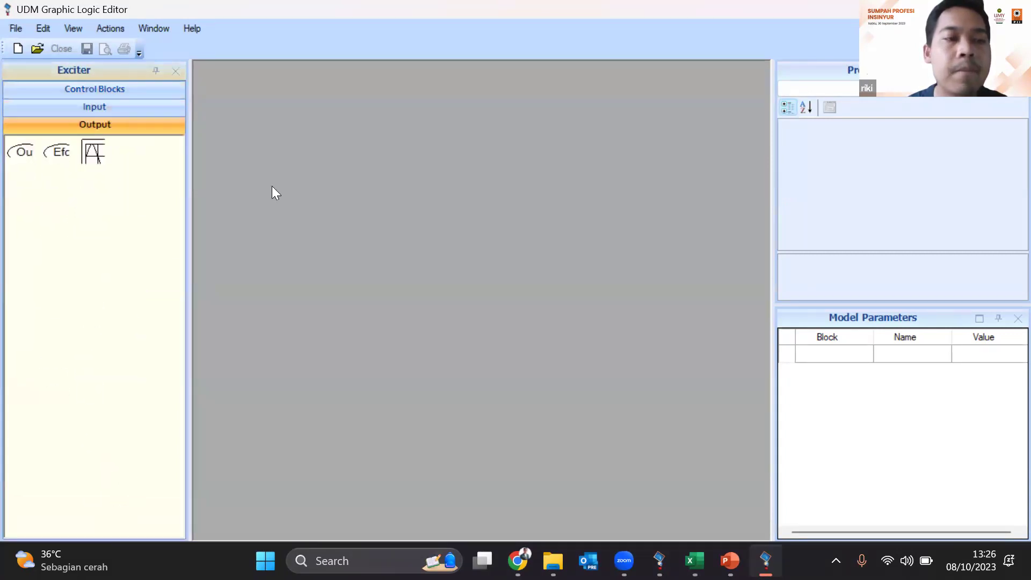
key(alt+F4)
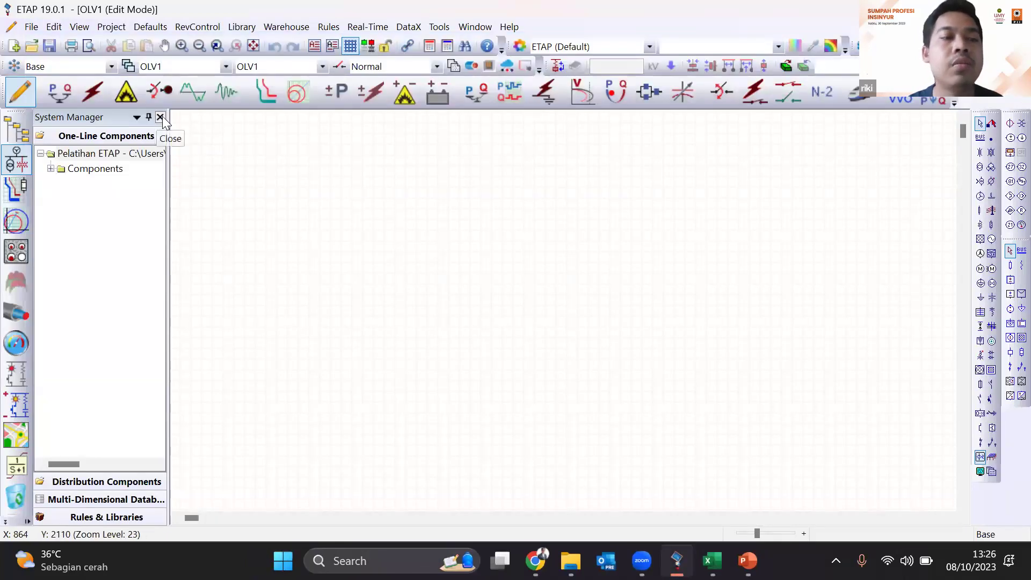
click(161, 117)
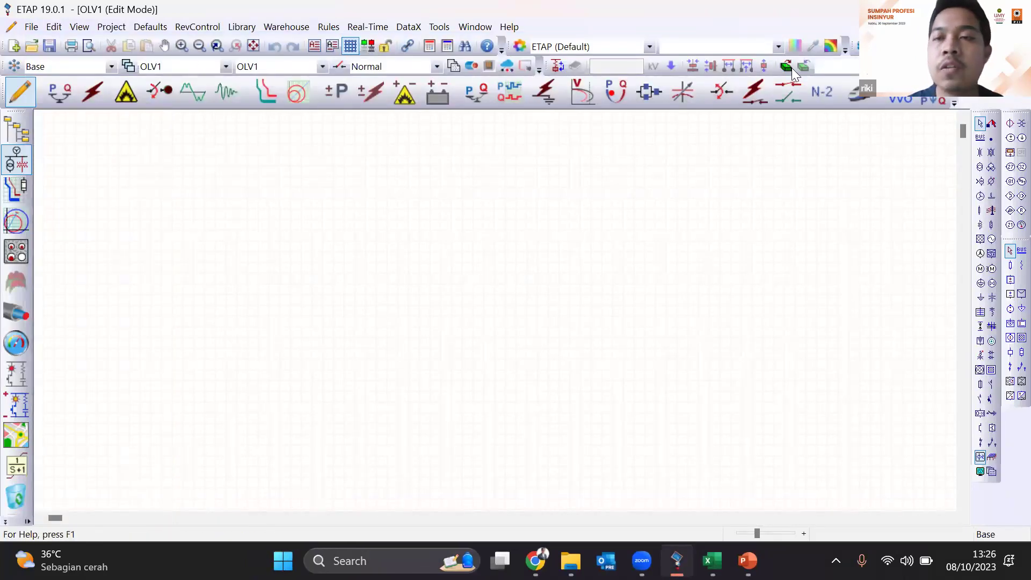
- Open Project Standards and keep the IEC standard with the dd-mm-yyyy (Europe) date format
click(107, 29)
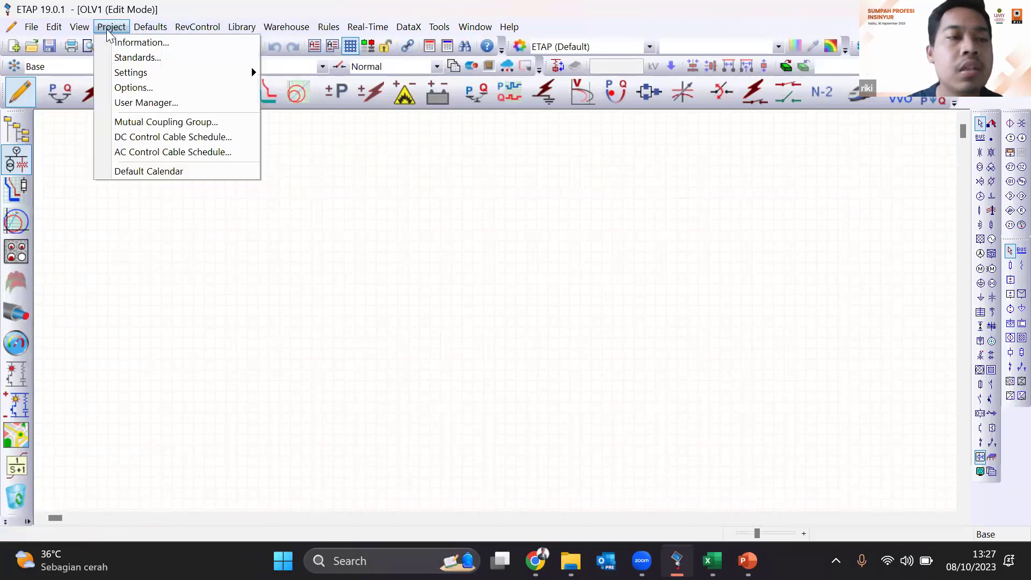
click(122, 55)
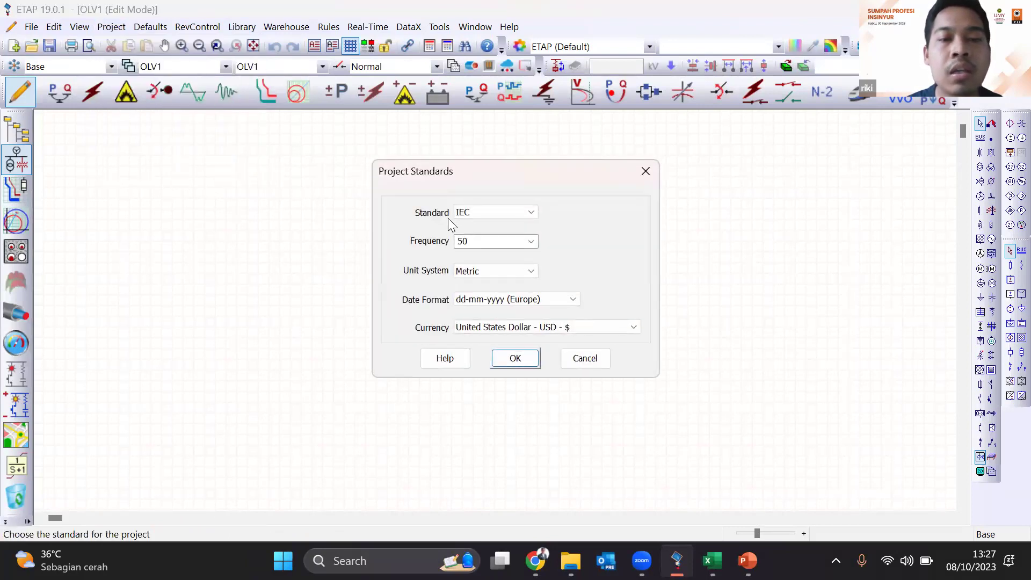
click(476, 215)
click(476, 233)
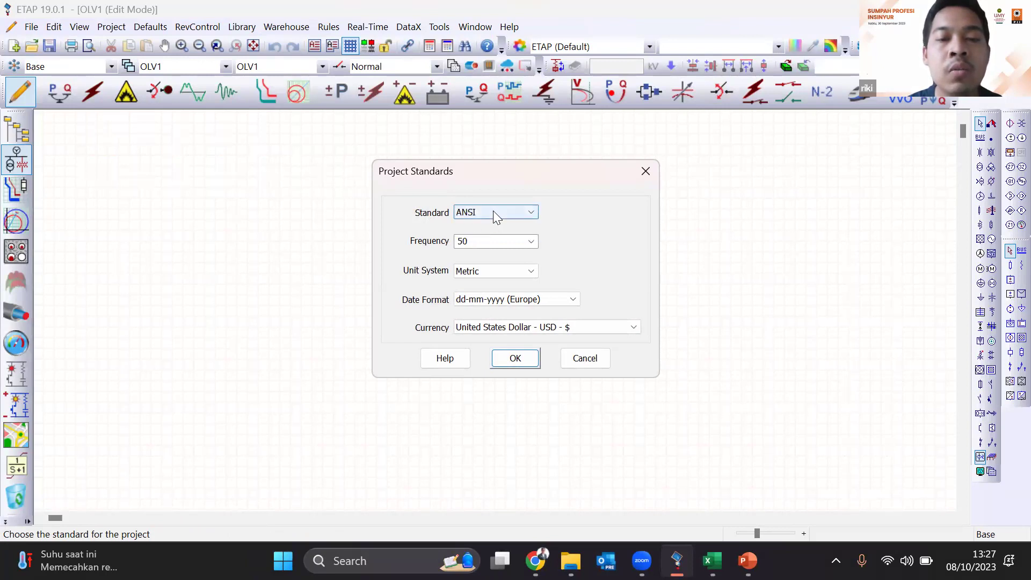
click(493, 210)
click(490, 228)
click(554, 297)
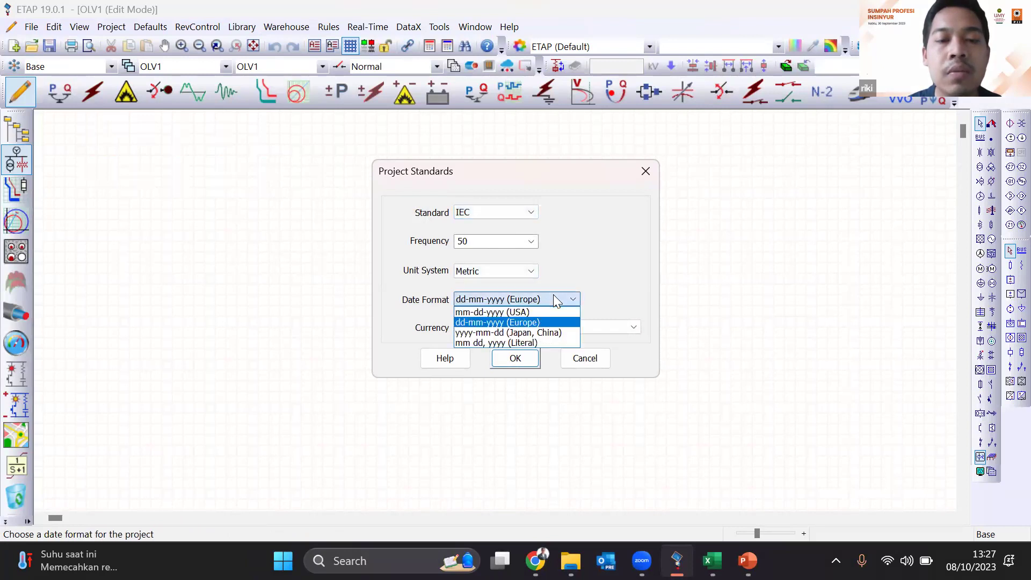
click(554, 295)
- Keep the unit system at Metric after briefly switching to English
click(517, 269)
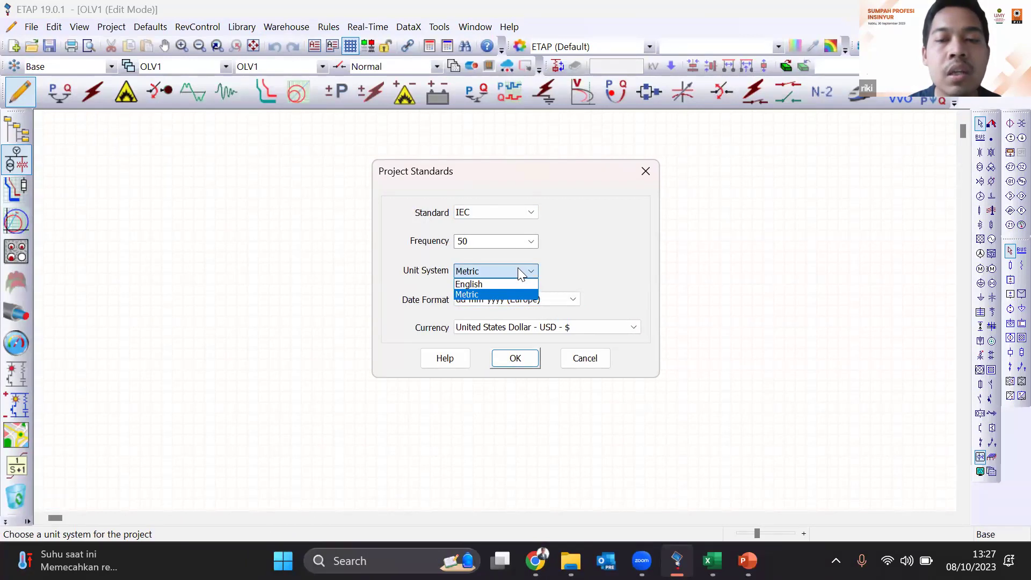
click(511, 284)
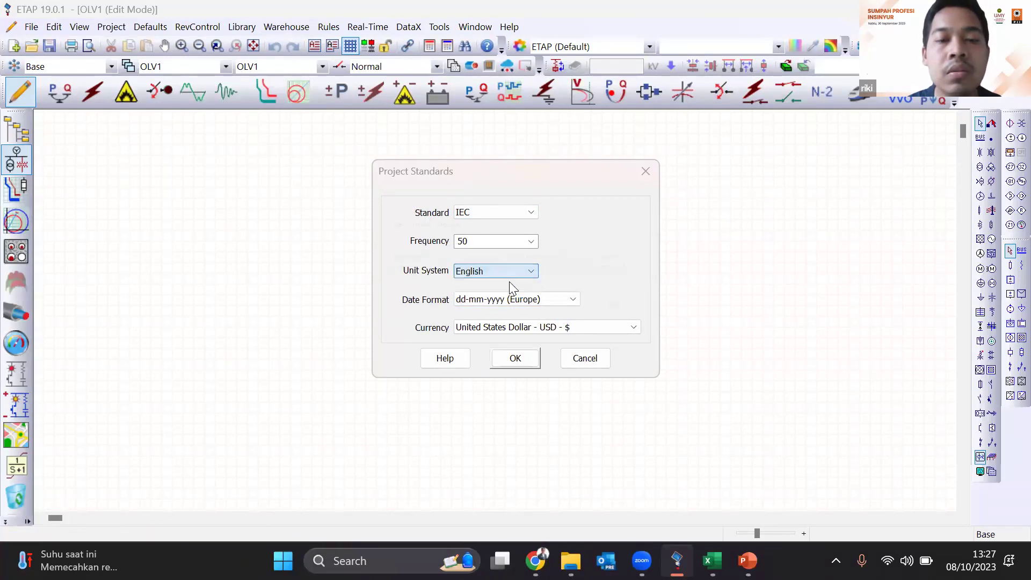
click(615, 311)
click(524, 272)
click(513, 295)
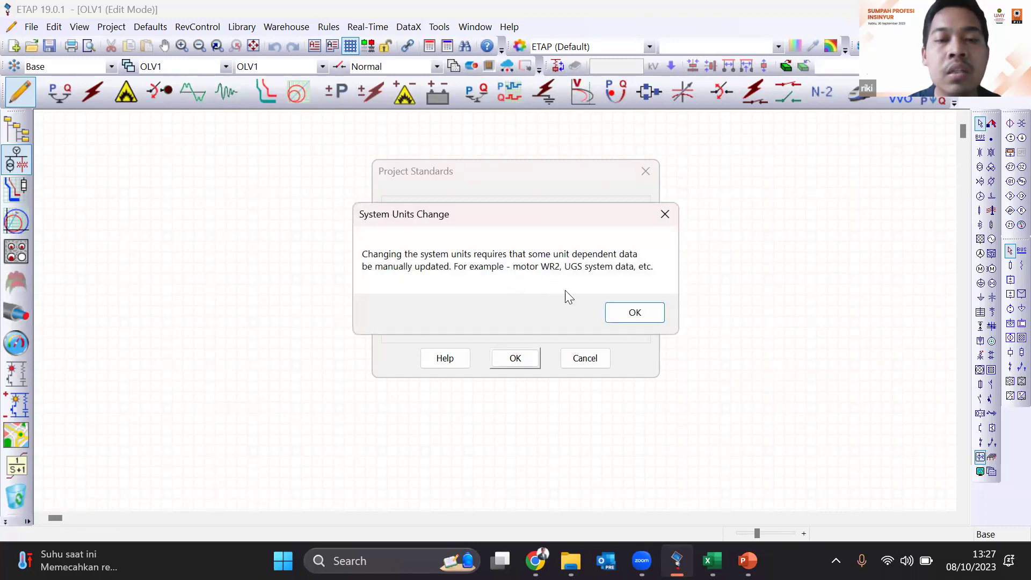
click(620, 310)
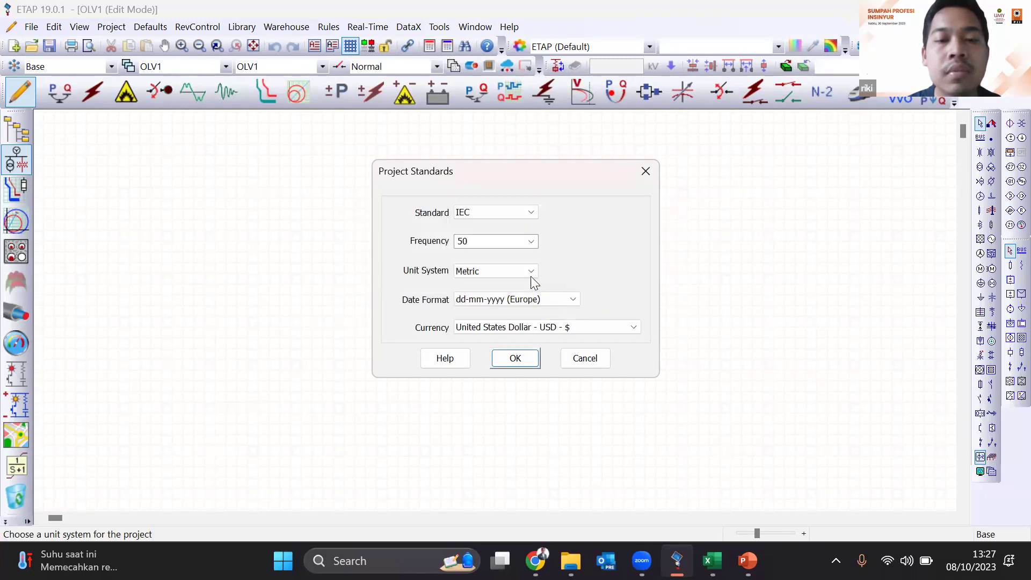
- Set the currency to Indonesia Rupiah - IDR - Rp and apply the project standards
click(579, 324)
drag(632, 274, 621, 154)
click(569, 126)
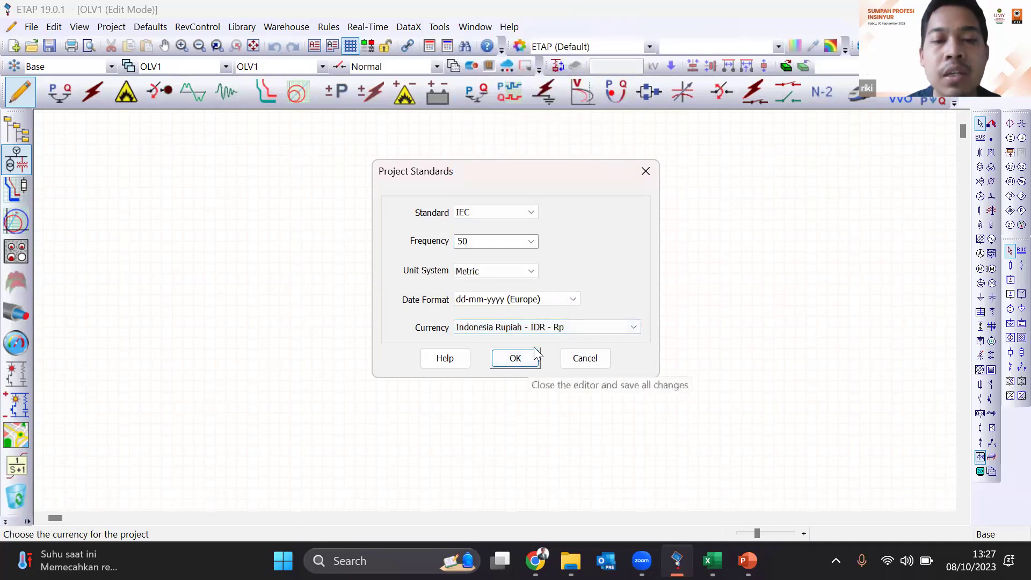
click(538, 363)
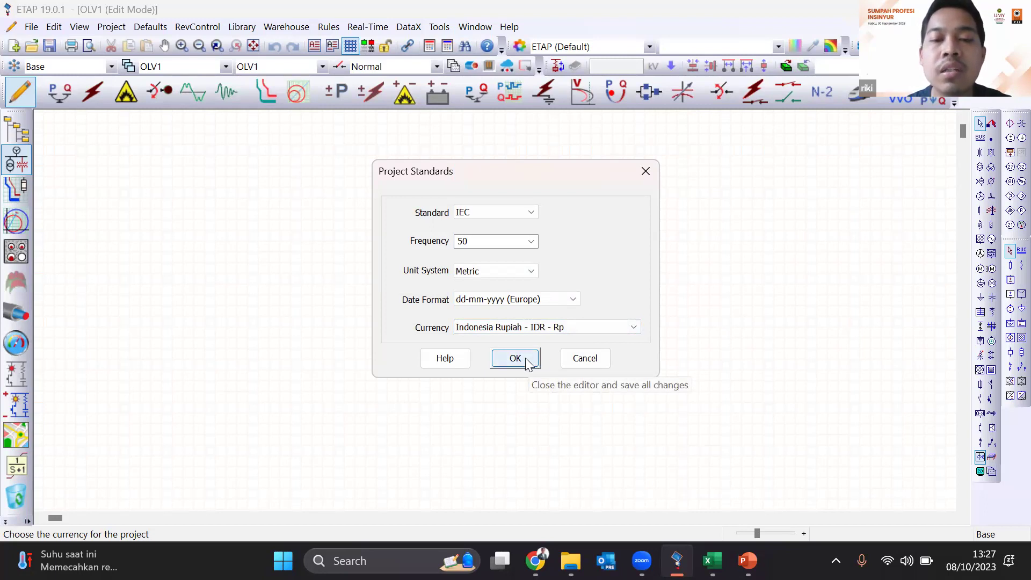
click(517, 358)
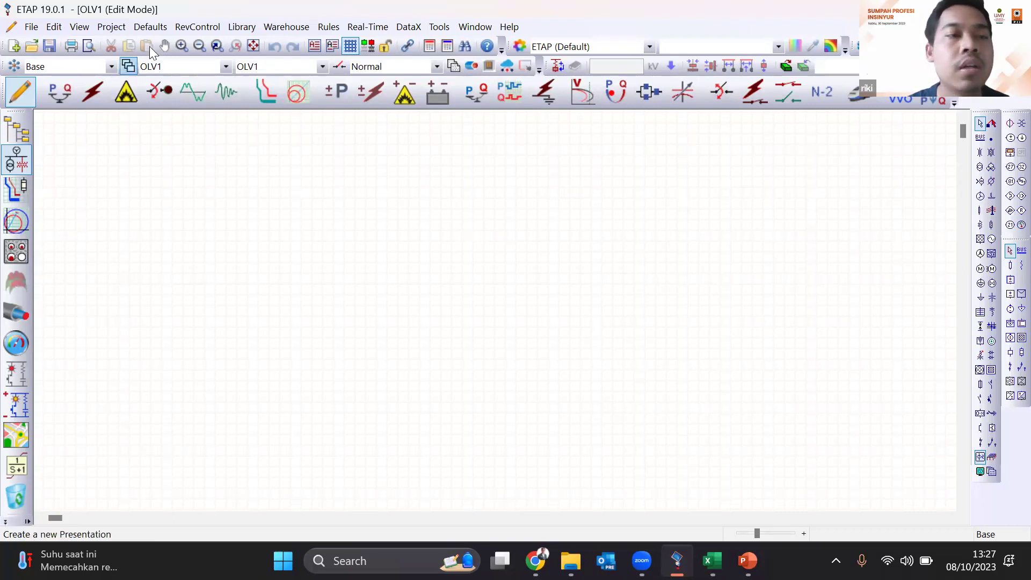
- Enter title 'Training Pelatihan ETAP', location 'Online (ZOOM)', contract '3 jam' and the engineer's name
click(121, 28)
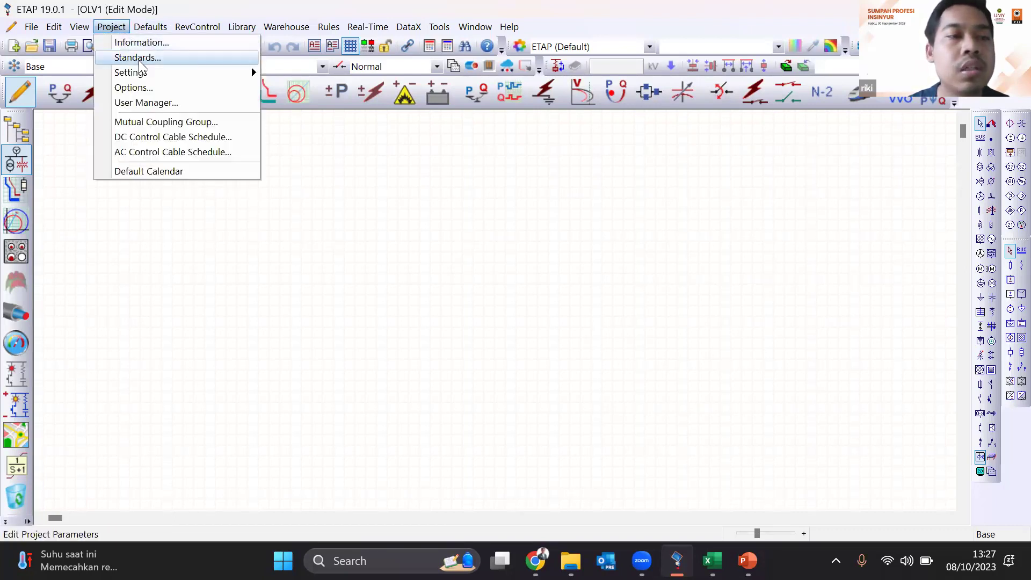
click(154, 43)
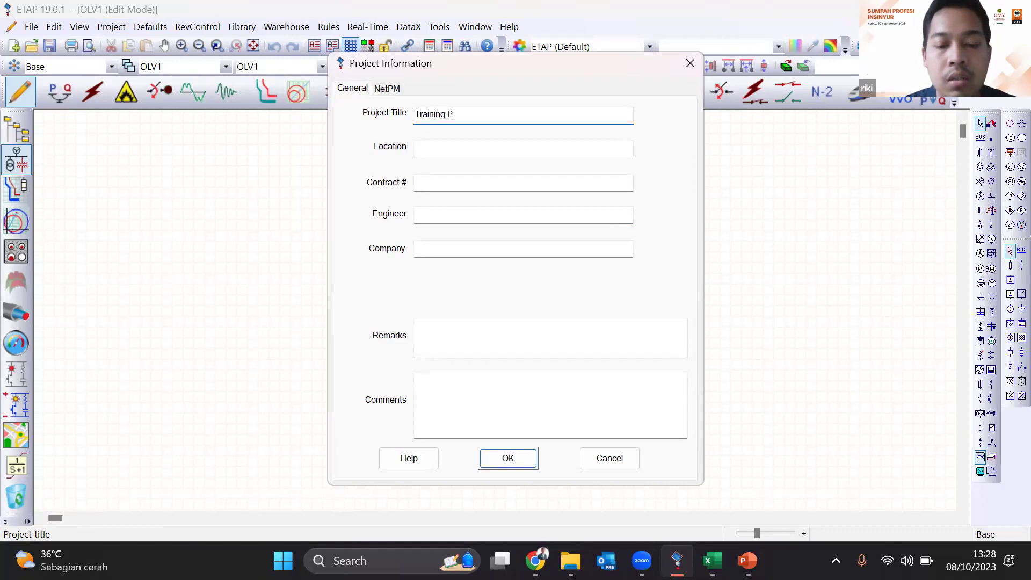
click(523, 149)
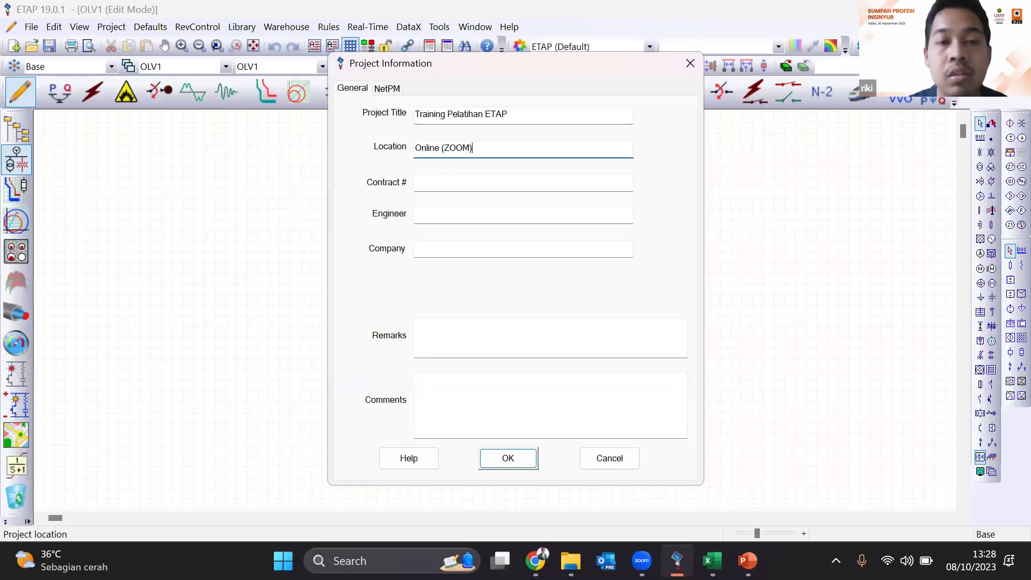
click(524, 182)
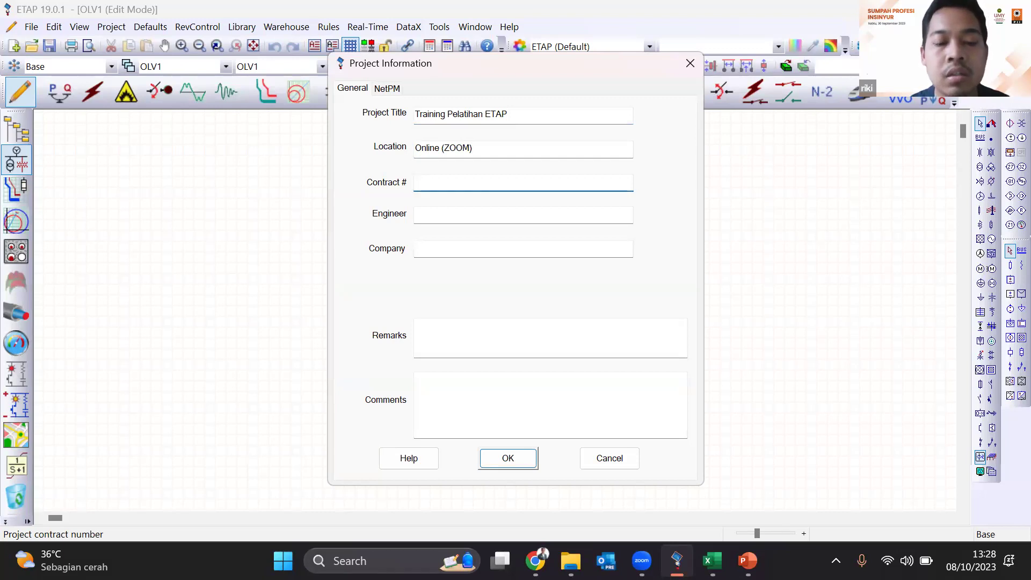
text(3 jam)
key(Tab)
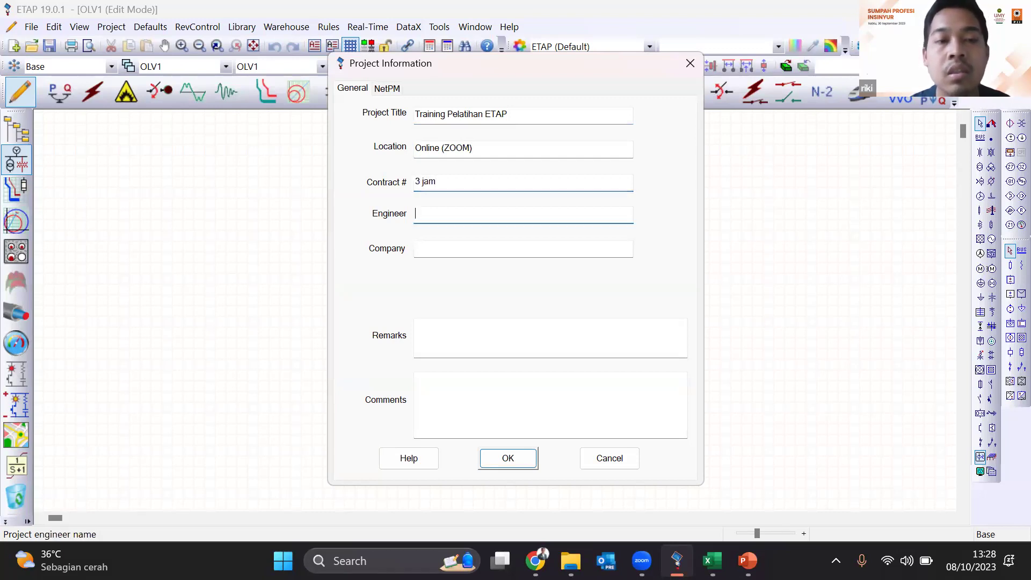
text(Riki)
key(Tab)
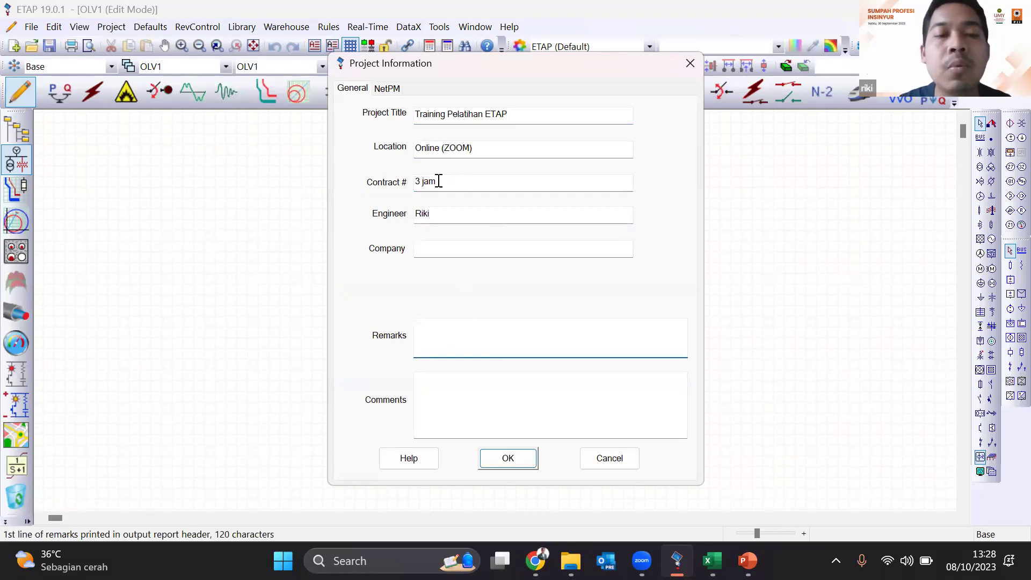
click(509, 458)
click(111, 26)
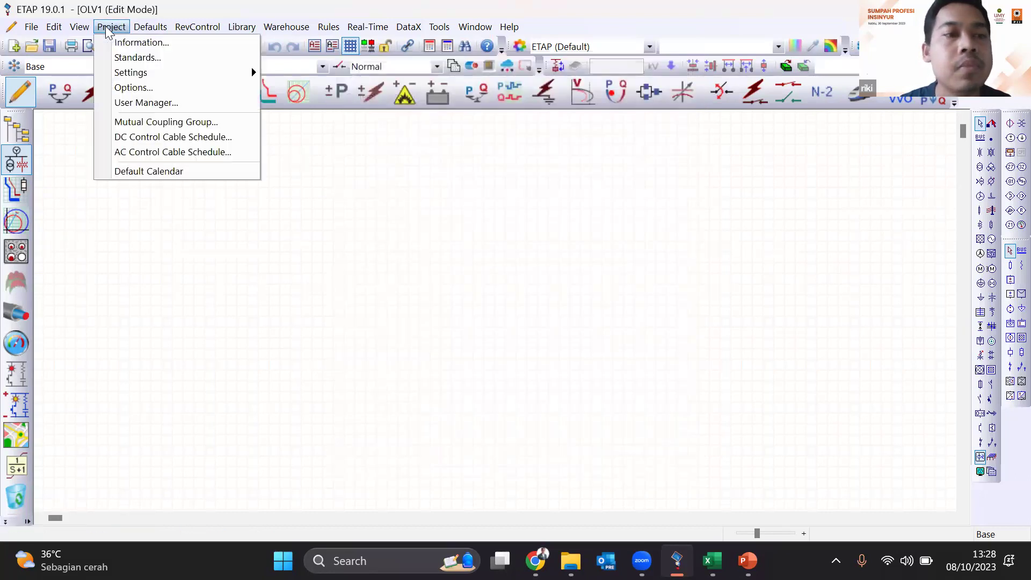
mouse_move(155, 78)
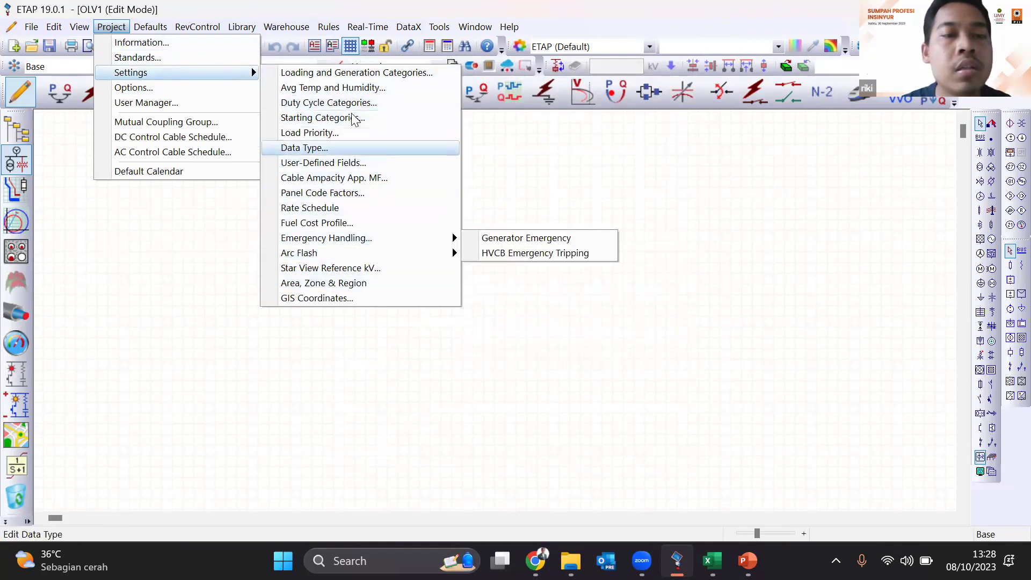
click(357, 74)
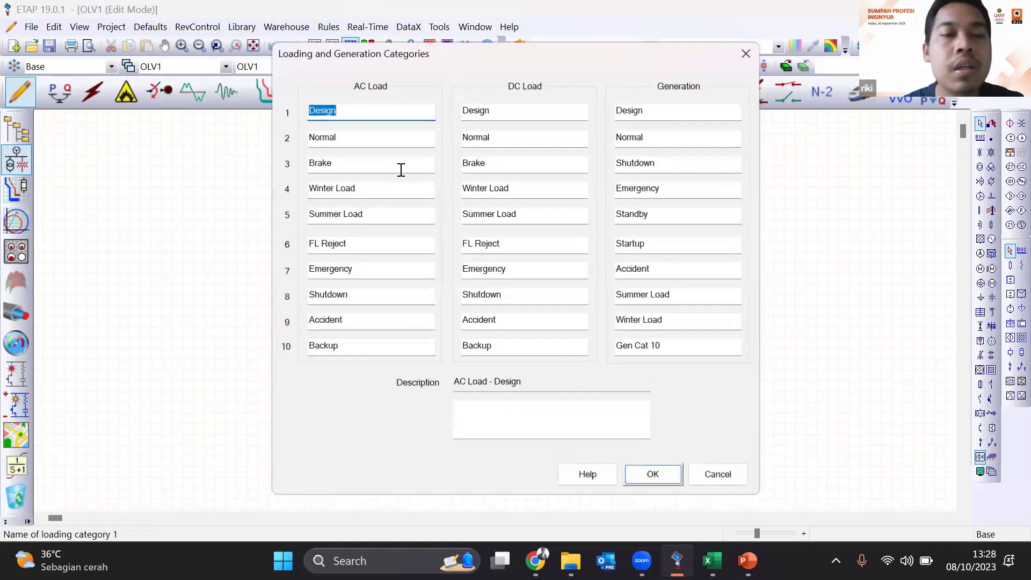
key(Escape)
click(111, 26)
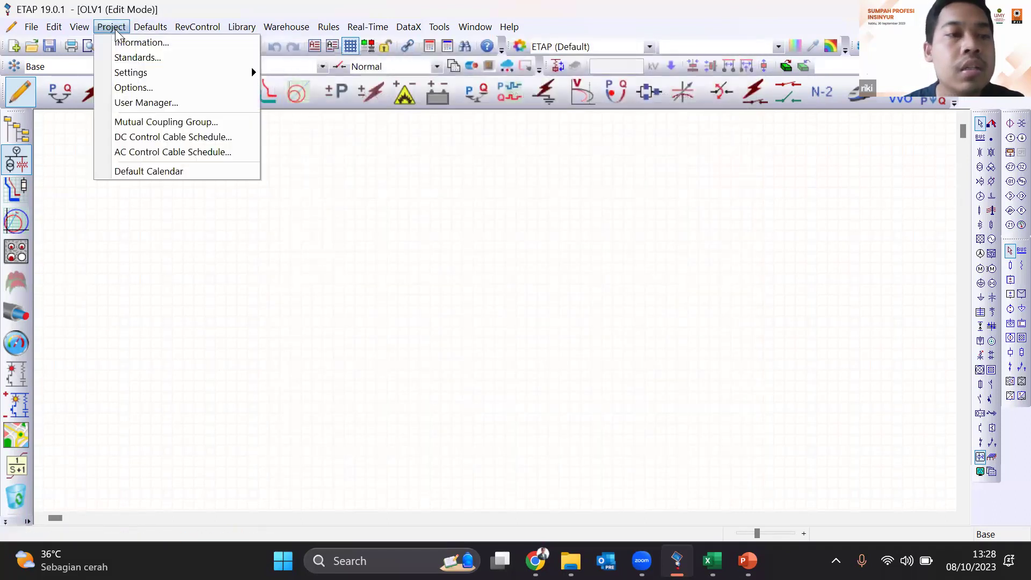
mouse_move(192, 72)
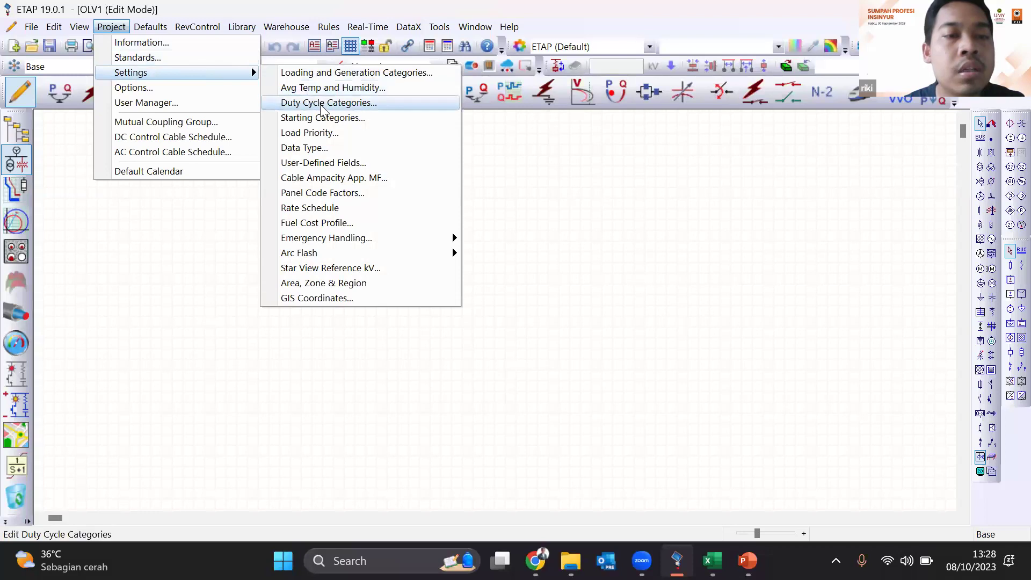
click(345, 185)
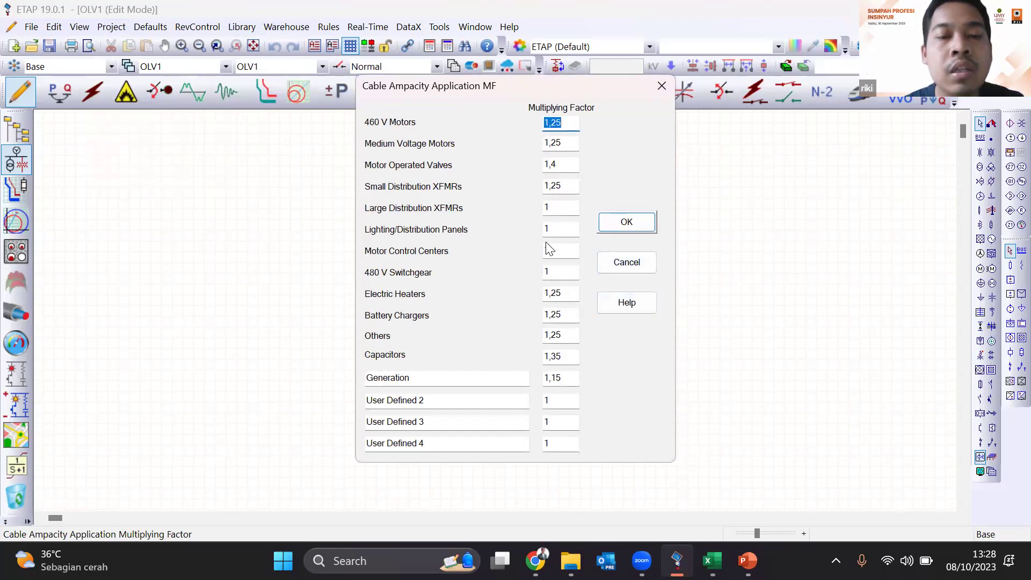
click(650, 262)
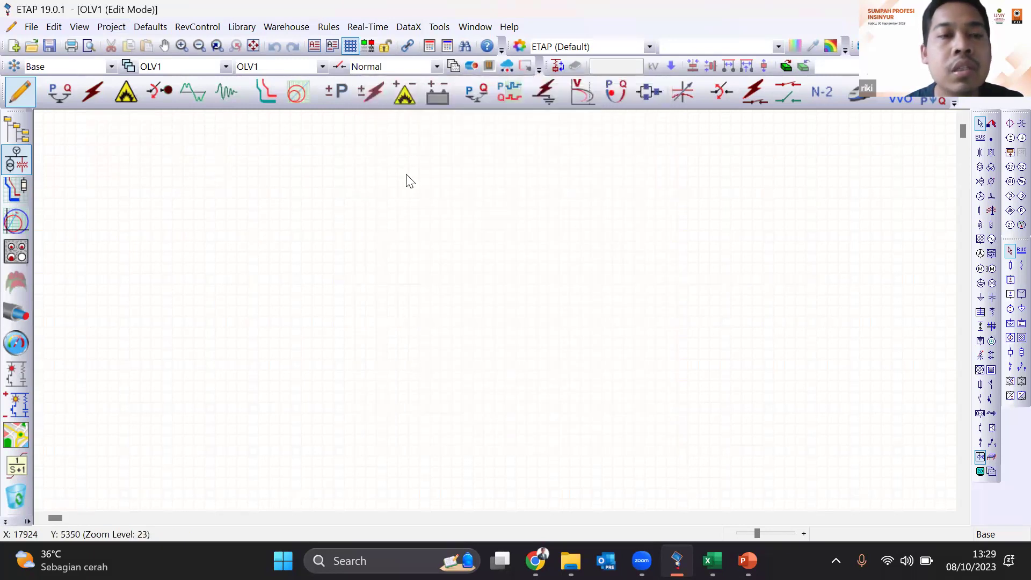
click(118, 29)
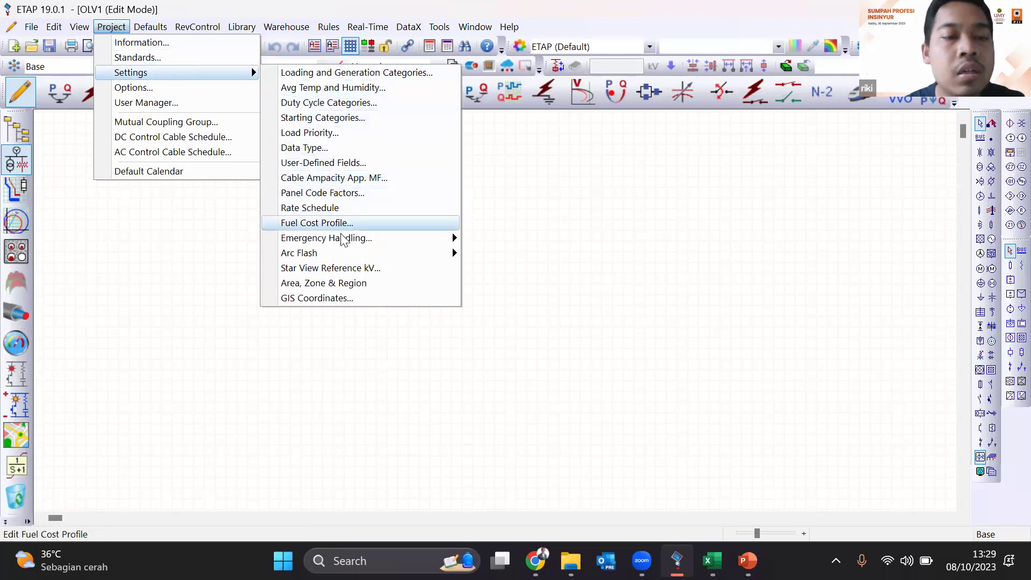
mouse_move(344, 255)
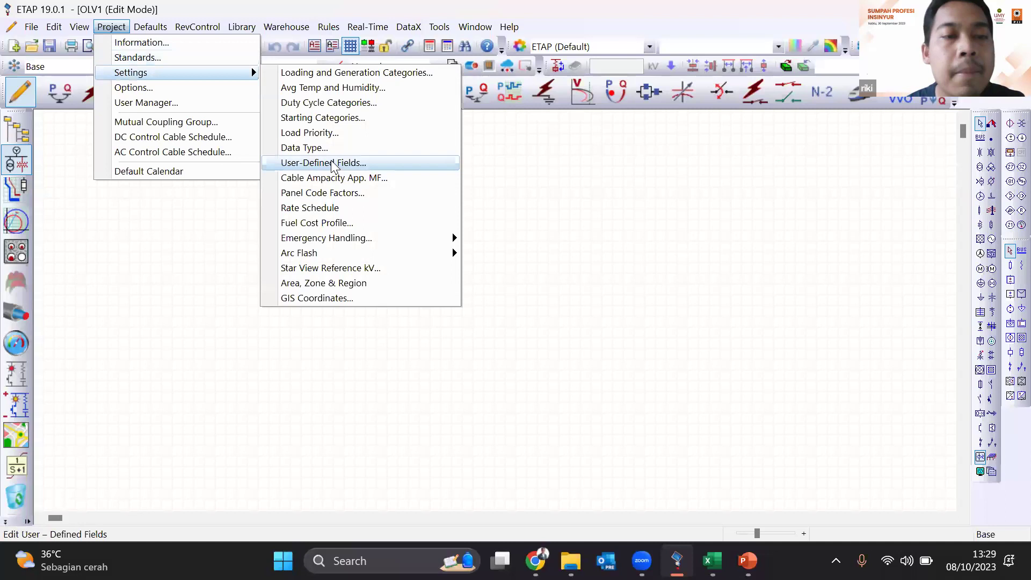
click(310, 133)
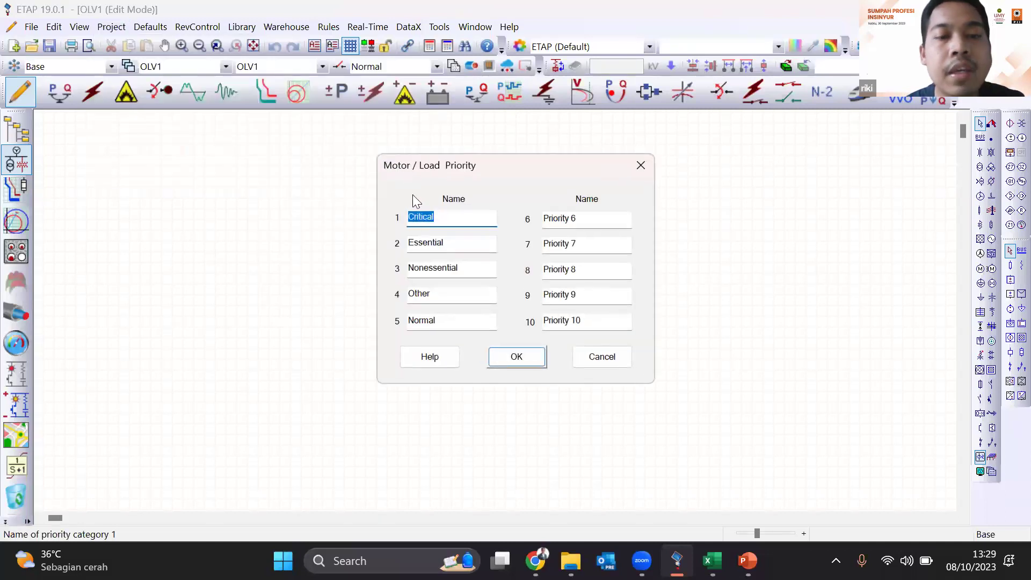
click(603, 357)
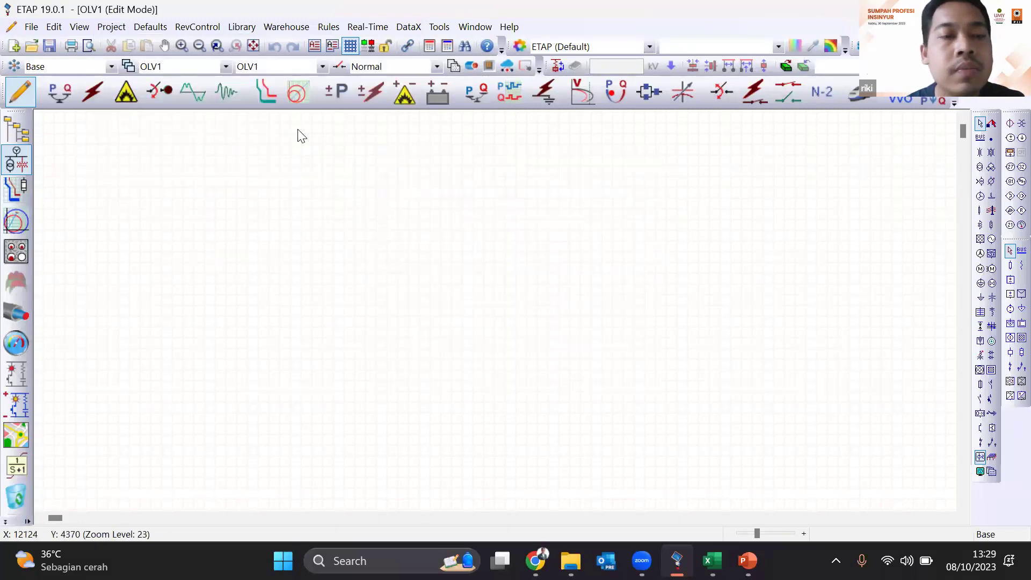
click(119, 29)
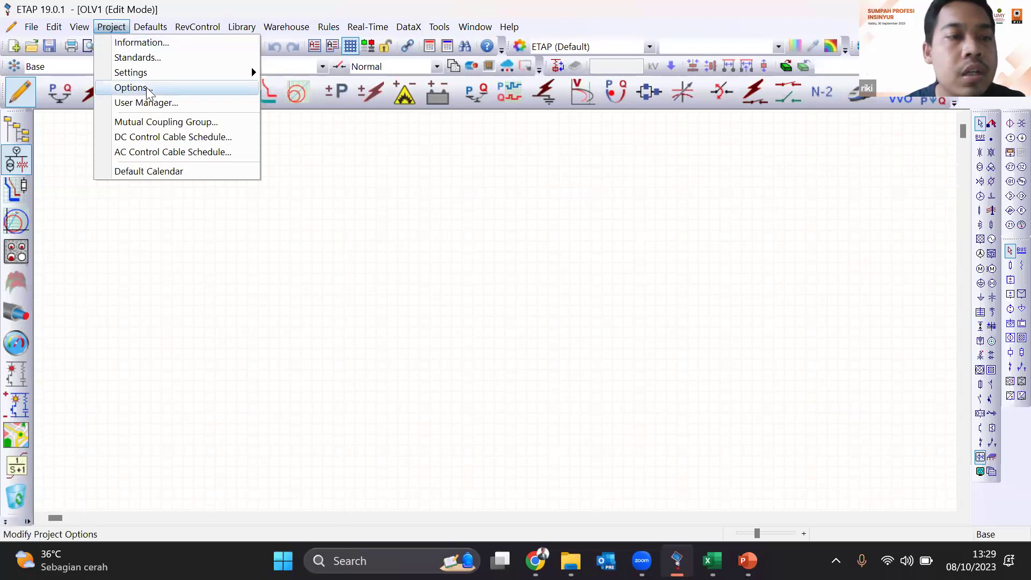
- Close Project Options without changes and bring up the Project menu
click(149, 90)
click(578, 374)
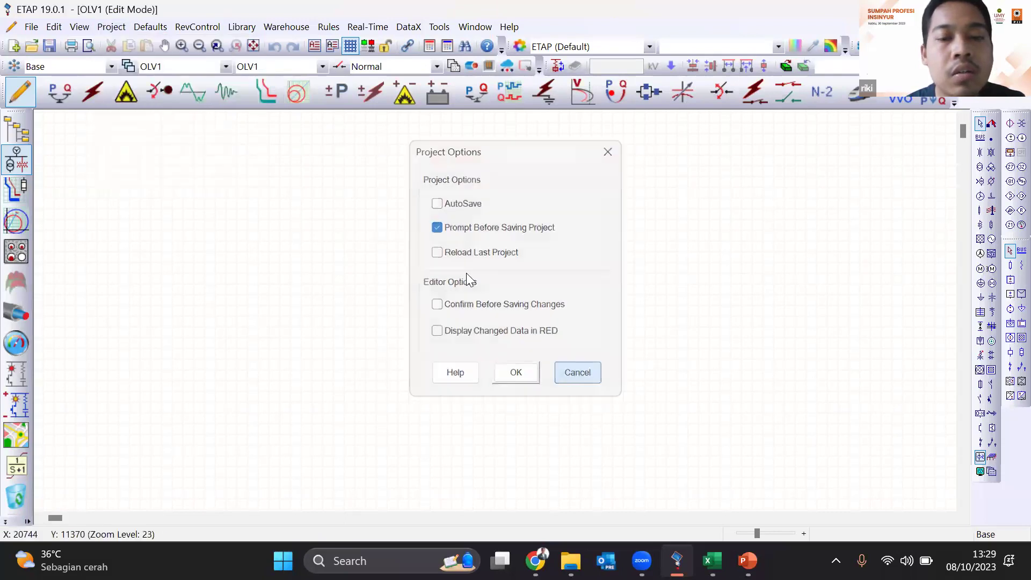
click(79, 27)
click(108, 27)
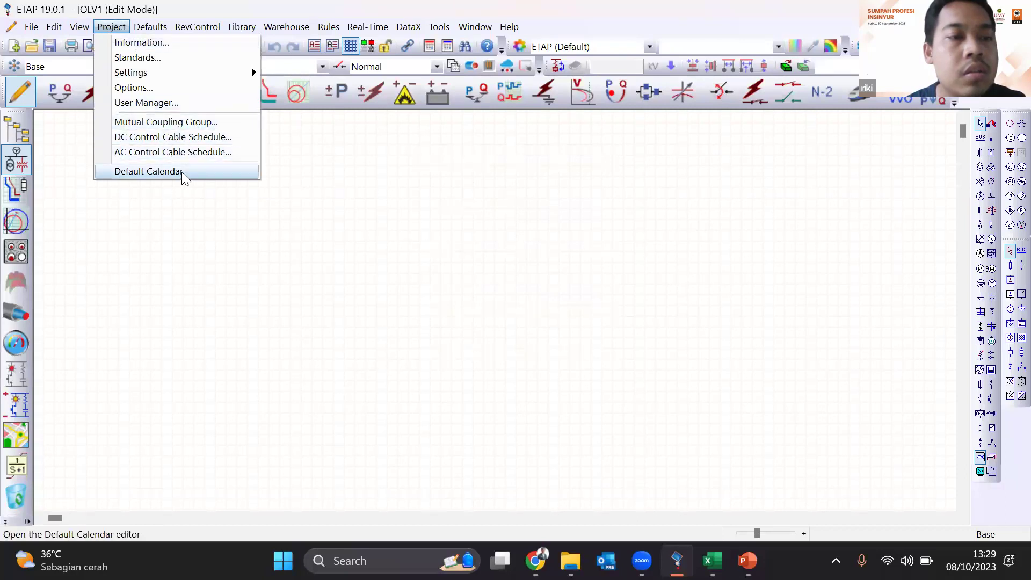
- Inspect the Voltage Relay default settings without changes, then return to the Project menu
mouse_move(150, 27)
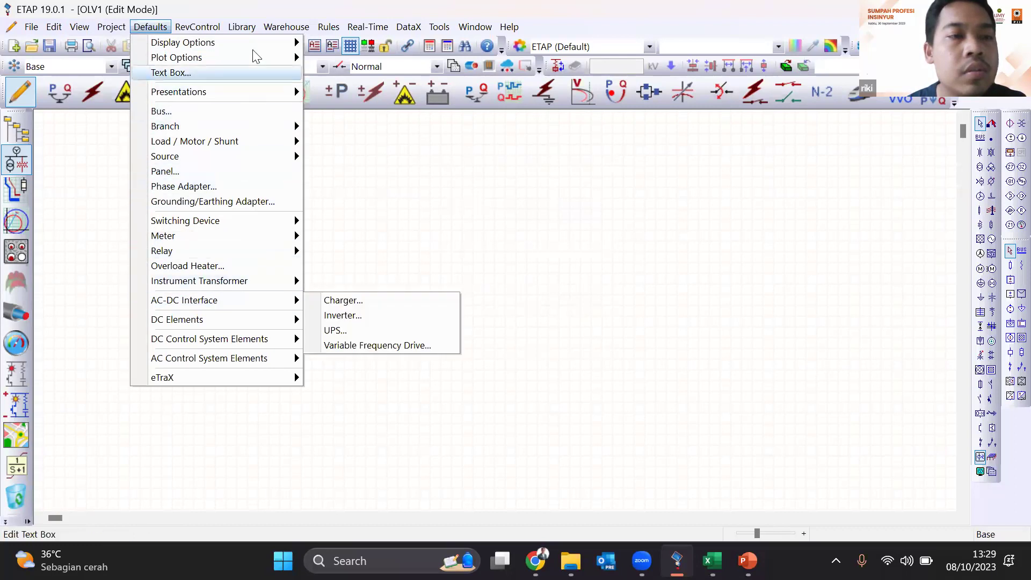
mouse_move(255, 46)
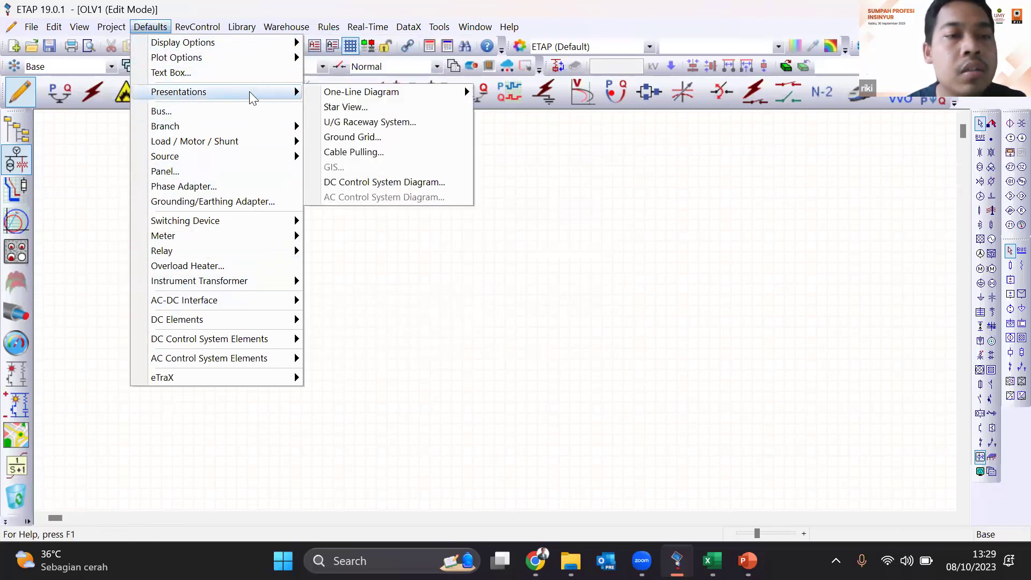
mouse_move(249, 131)
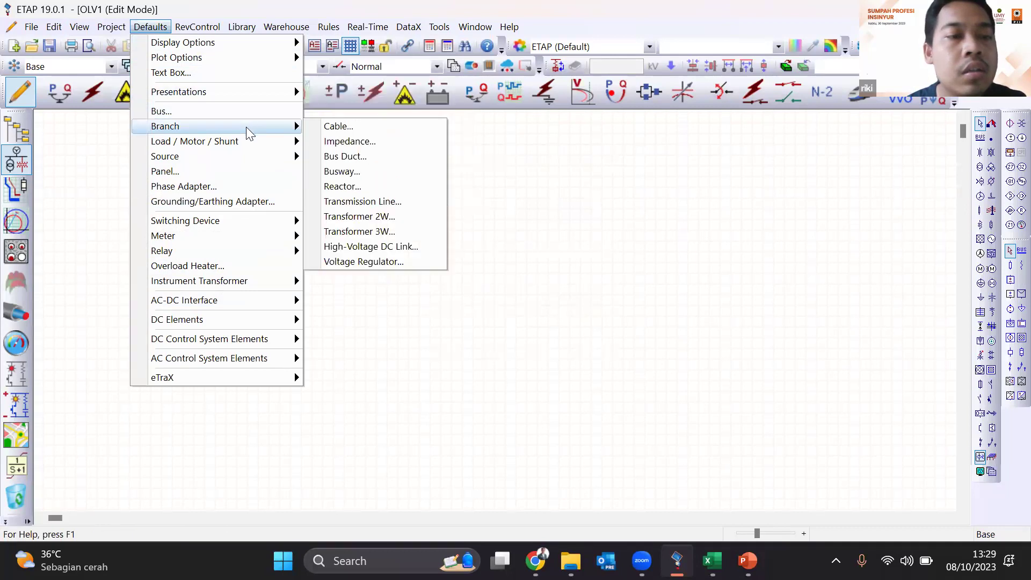
mouse_move(275, 254)
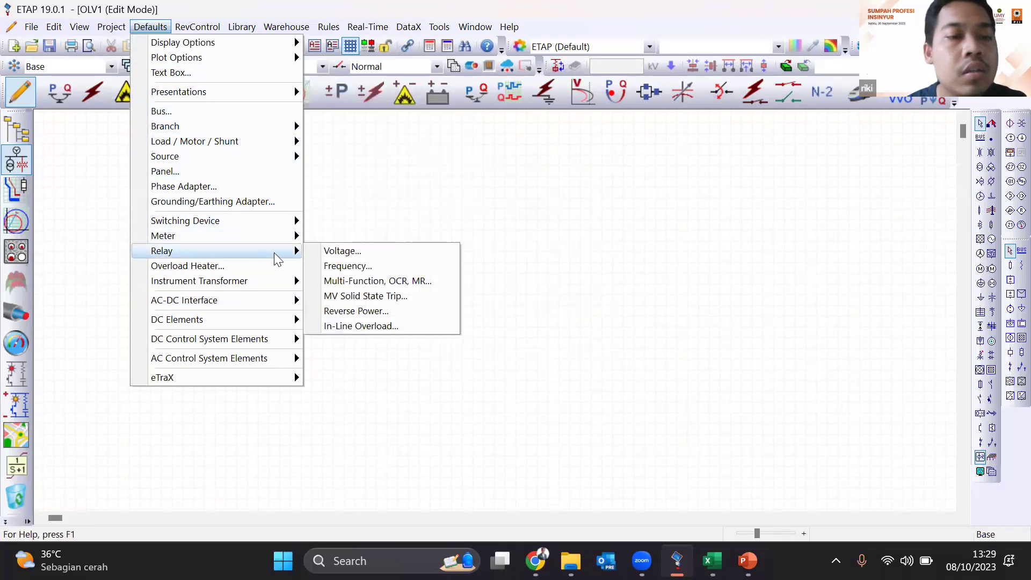
click(343, 251)
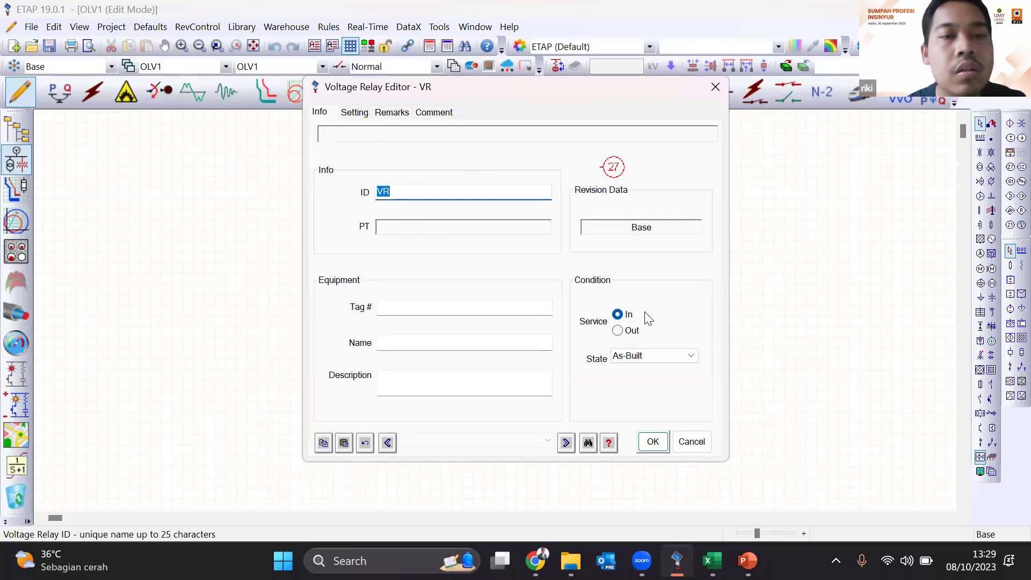
click(686, 448)
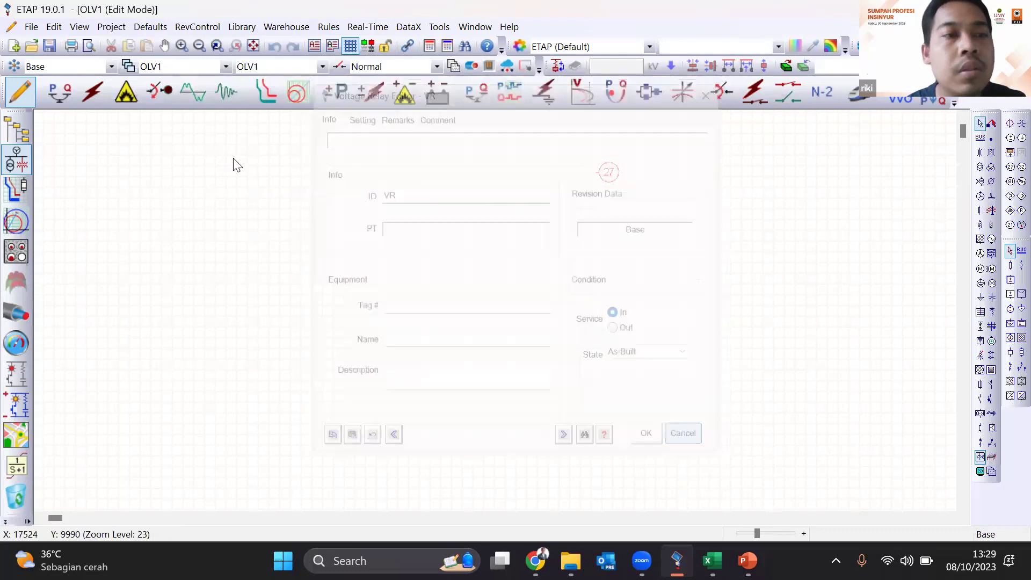
click(111, 27)
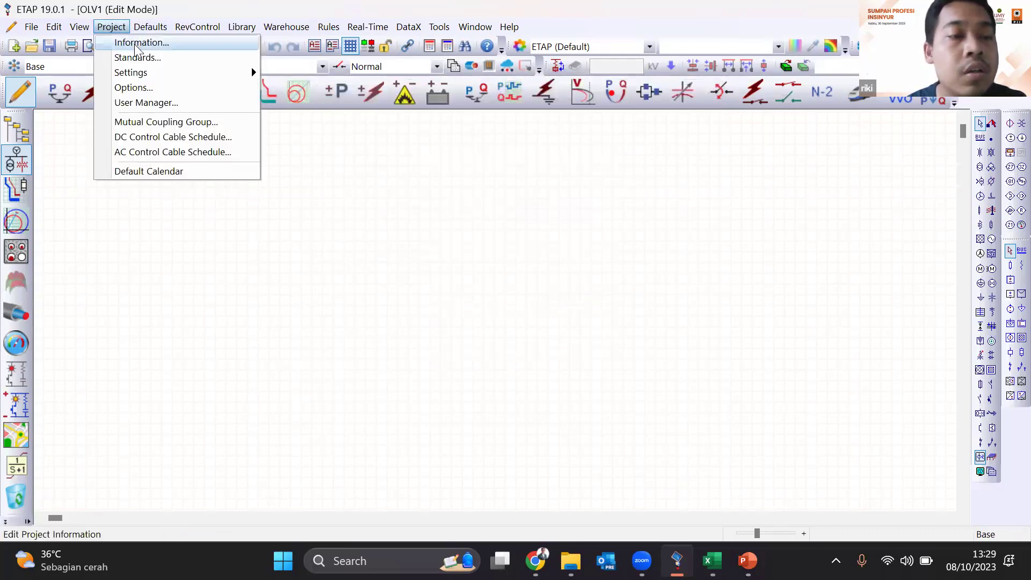
- Dismiss the Project menu and move along the menu bar toward the Library menu
click(148, 28)
click(149, 28)
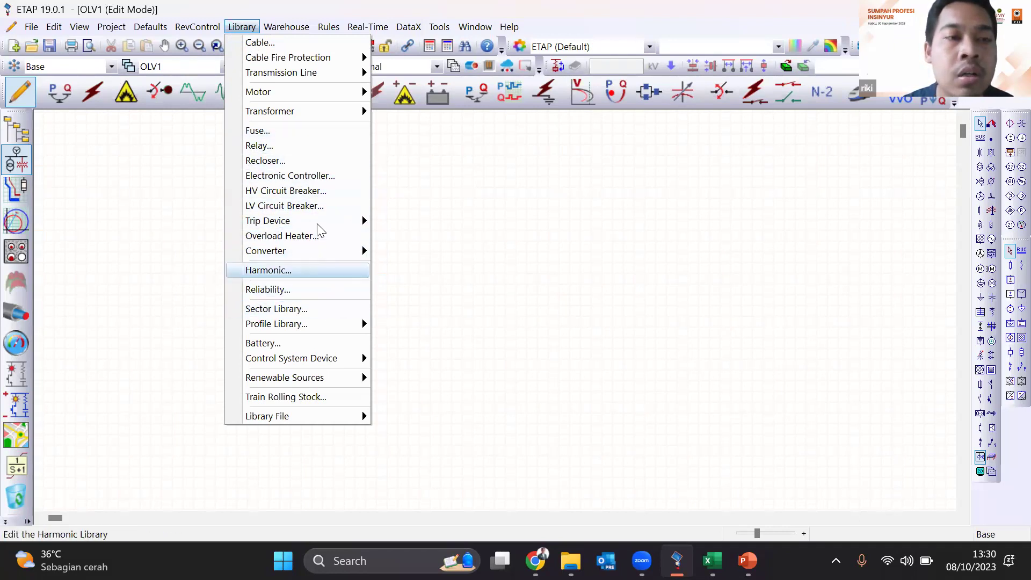
- Open the Cable Library and scroll through its stock cable entries
click(279, 43)
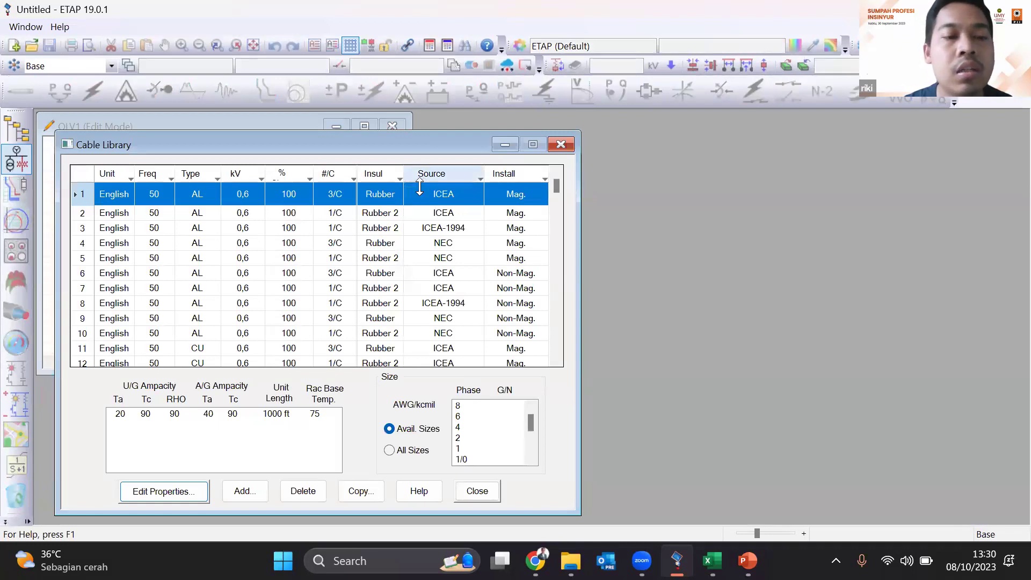
scroll(435, 259, down, 14)
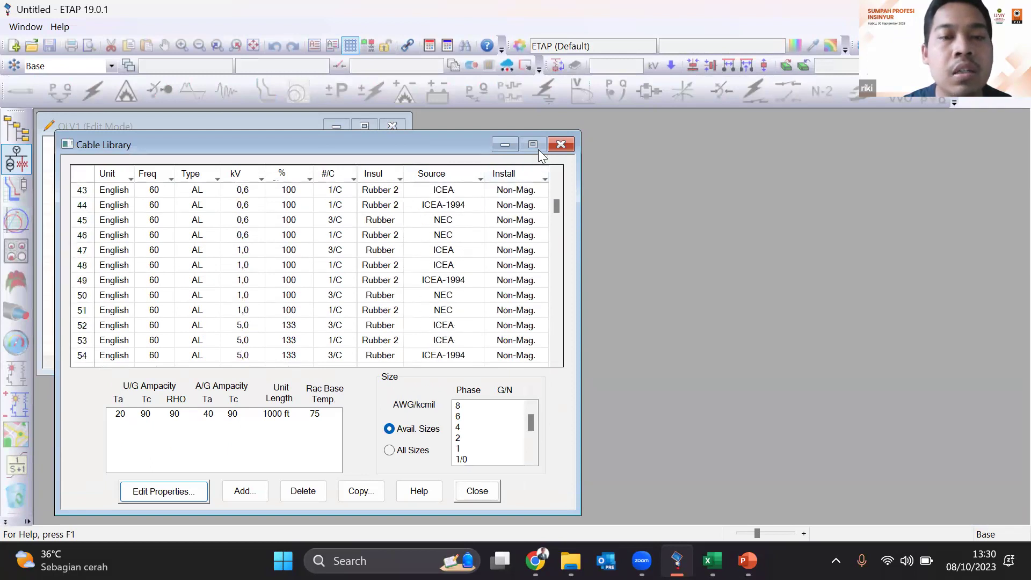
click(225, 124)
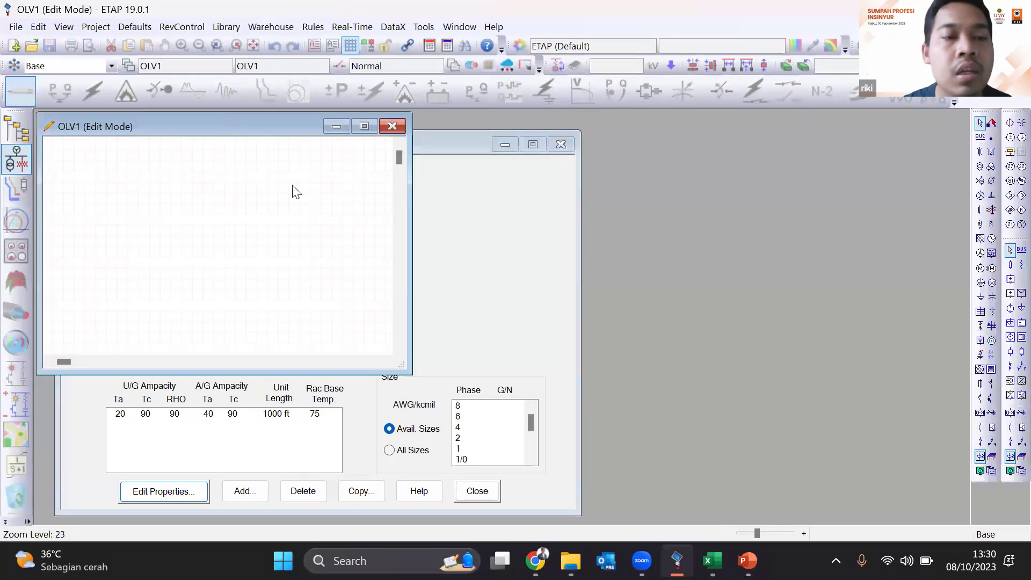
click(449, 149)
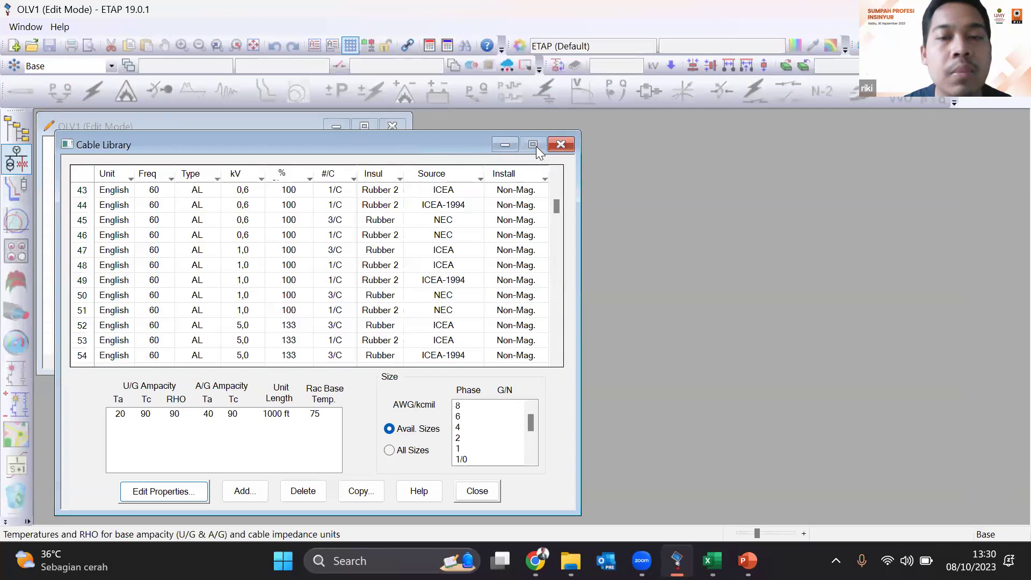
scroll(272, 372, down, 3)
- Cancel a new-entry attempt and select row 4 as the template cable
click(260, 490)
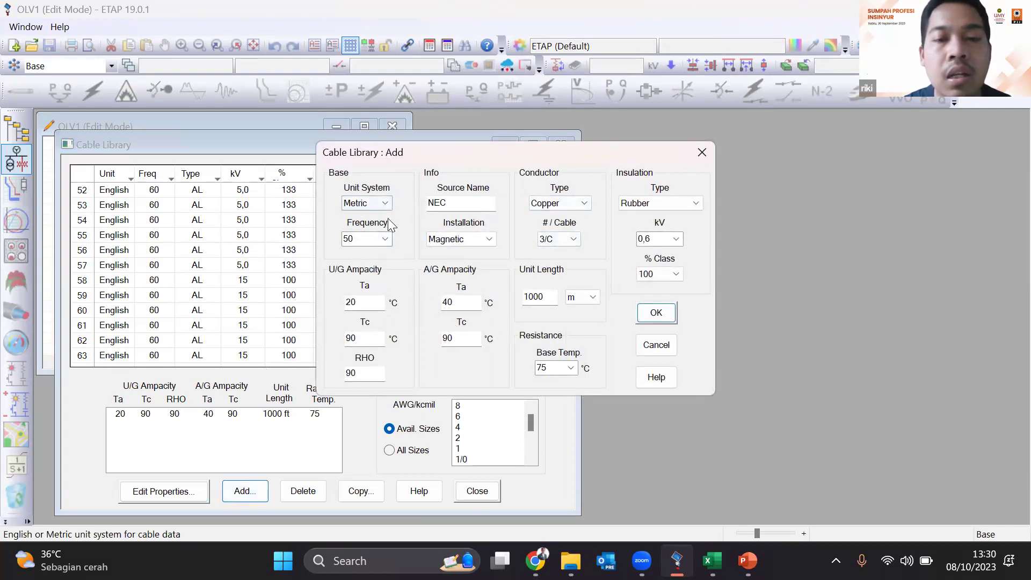
click(656, 346)
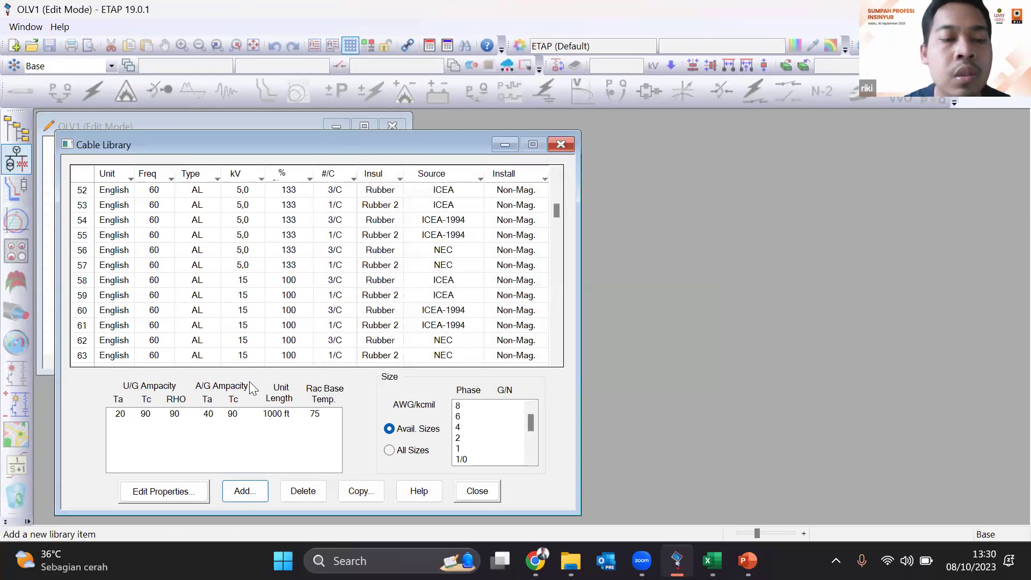
scroll(183, 340, down, 8)
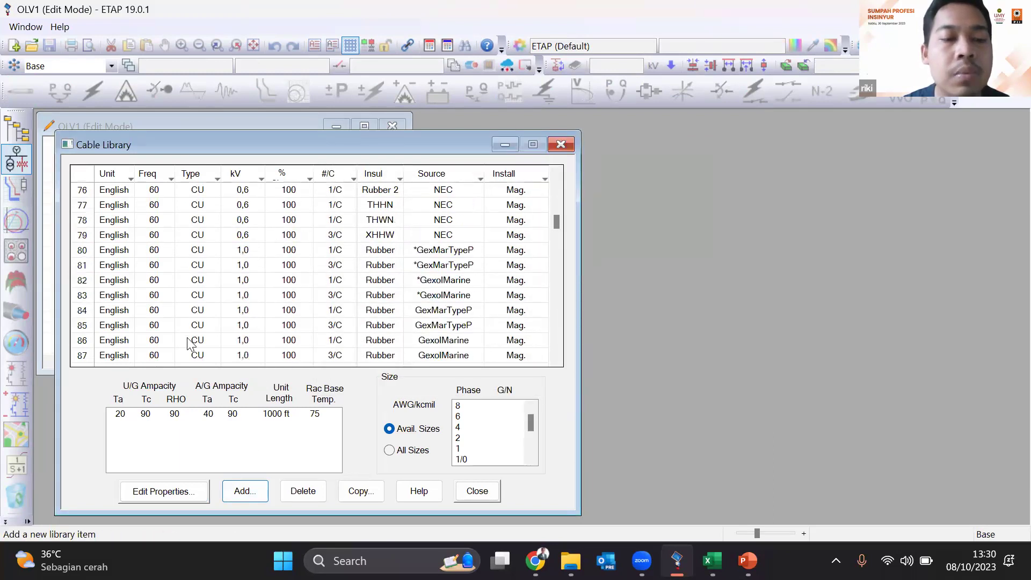
scroll(189, 344, up, 6)
scroll(189, 344, up, 19)
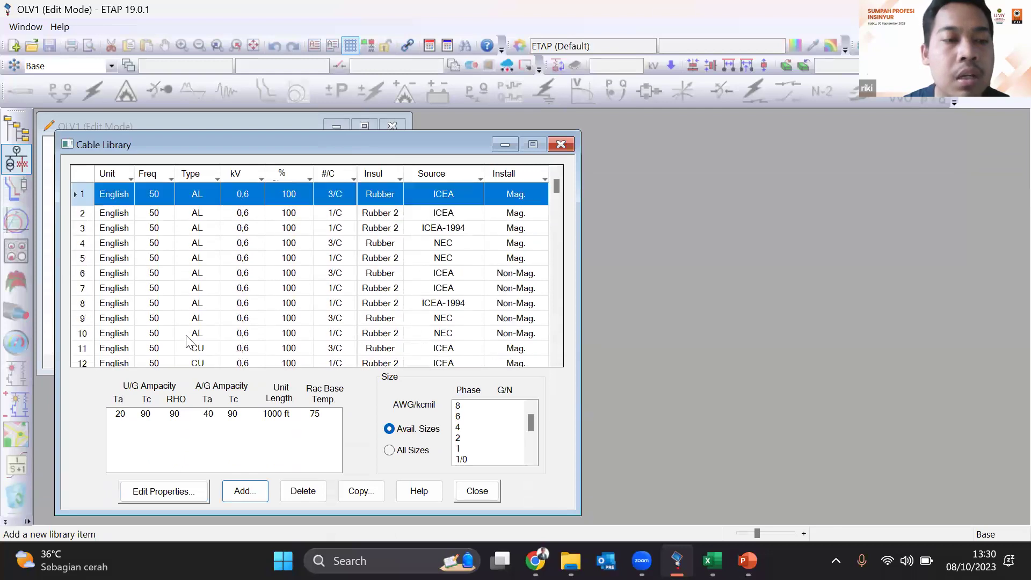
click(237, 242)
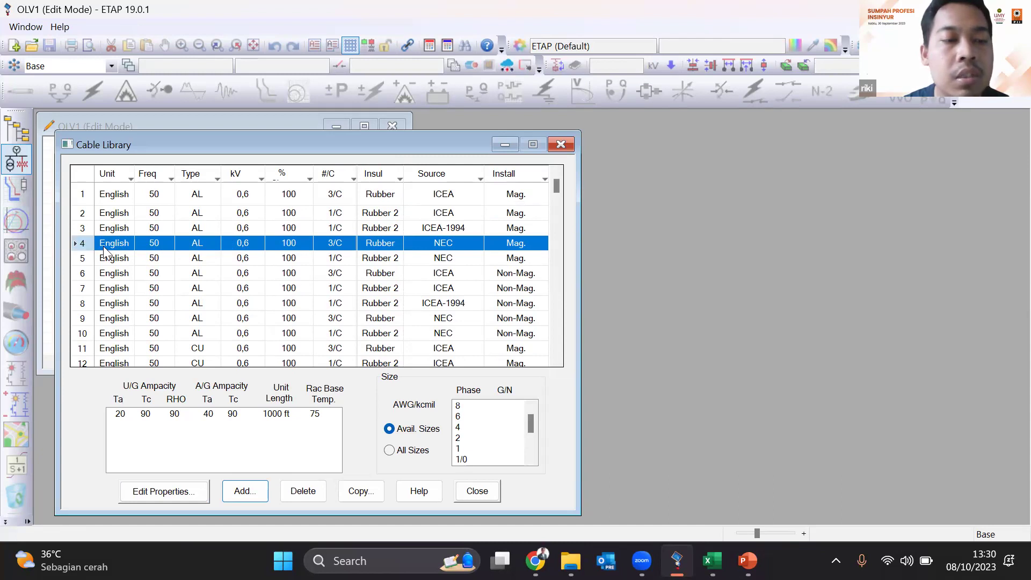
- Attempt to copy row 4 onto itself and dismiss the cannot-copy-over-itself warning
click(359, 491)
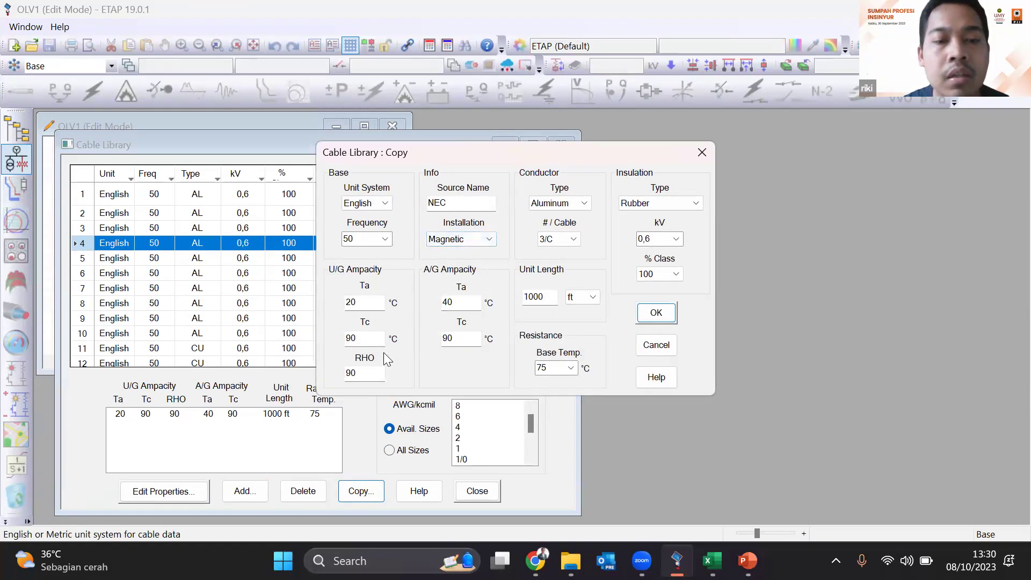
click(644, 316)
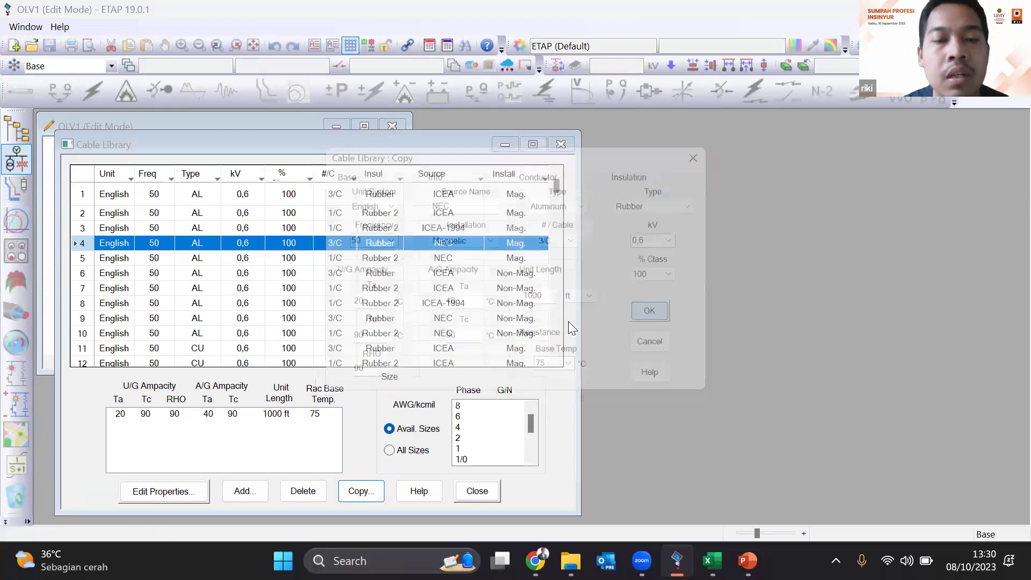
click(540, 302)
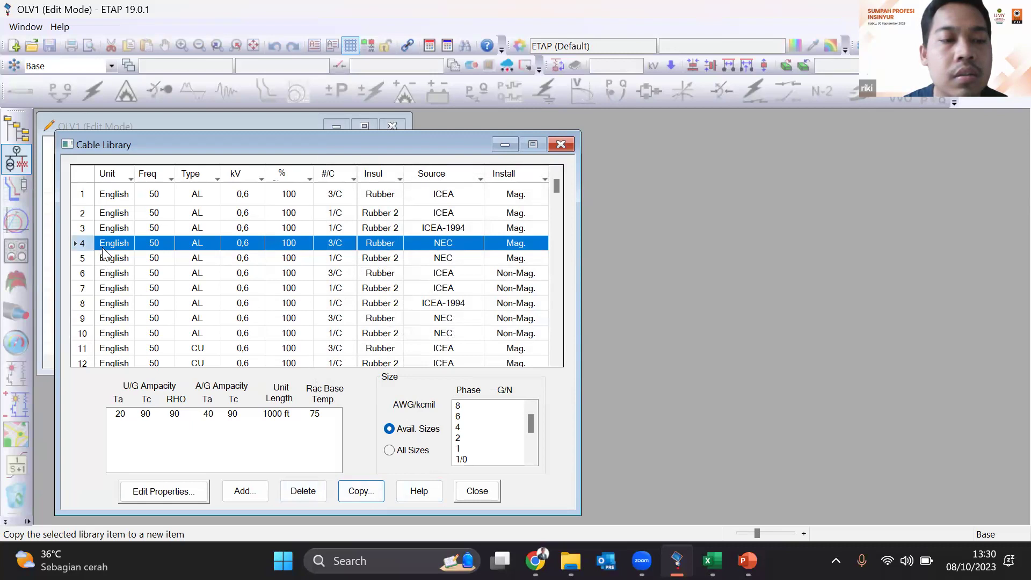
- Copy row 4 into a new entry, keeping English units and naming the source NYFBGY
click(365, 489)
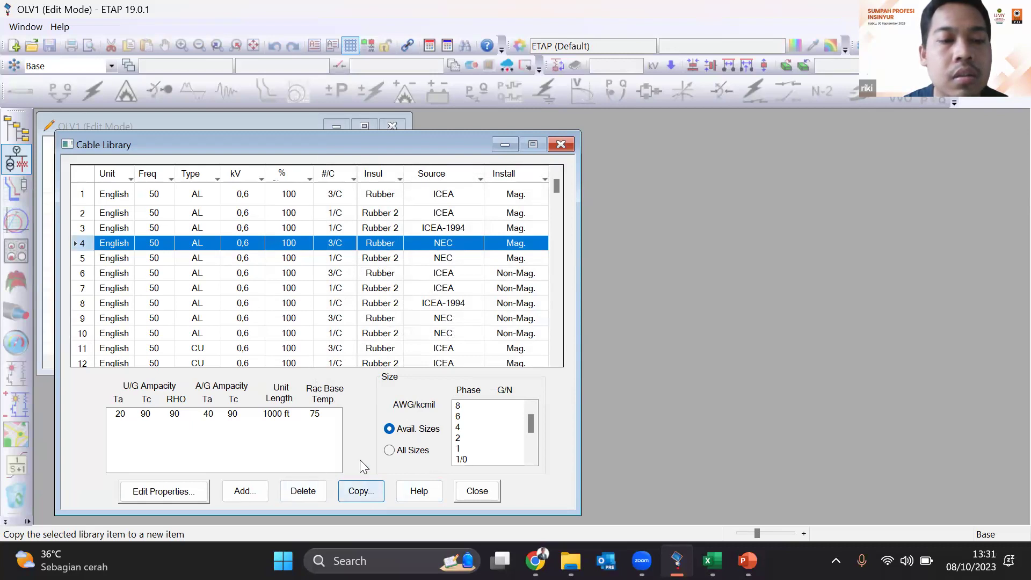
click(385, 207)
click(370, 222)
click(460, 204)
drag(460, 203, 425, 206)
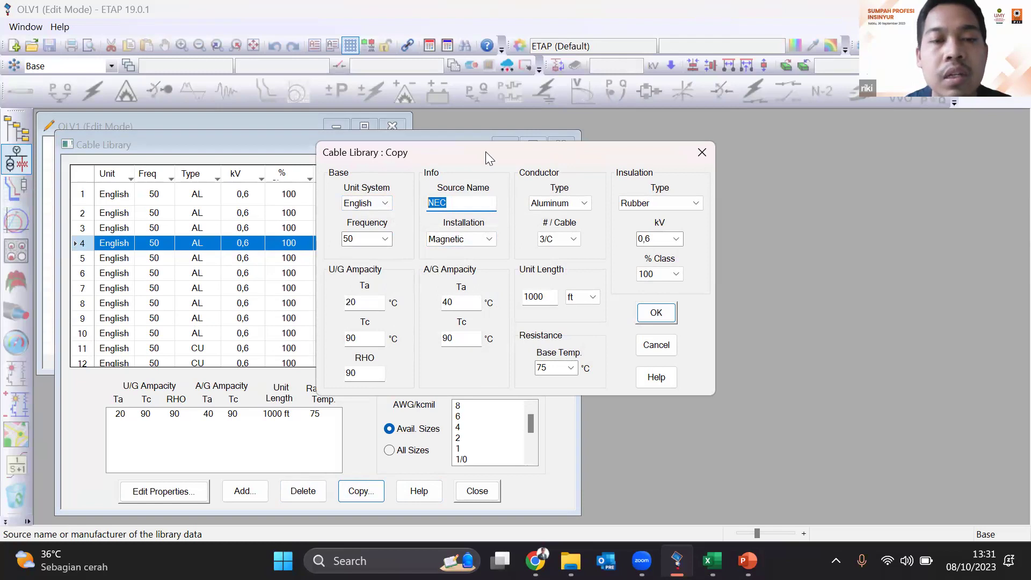
drag(486, 152, 680, 199)
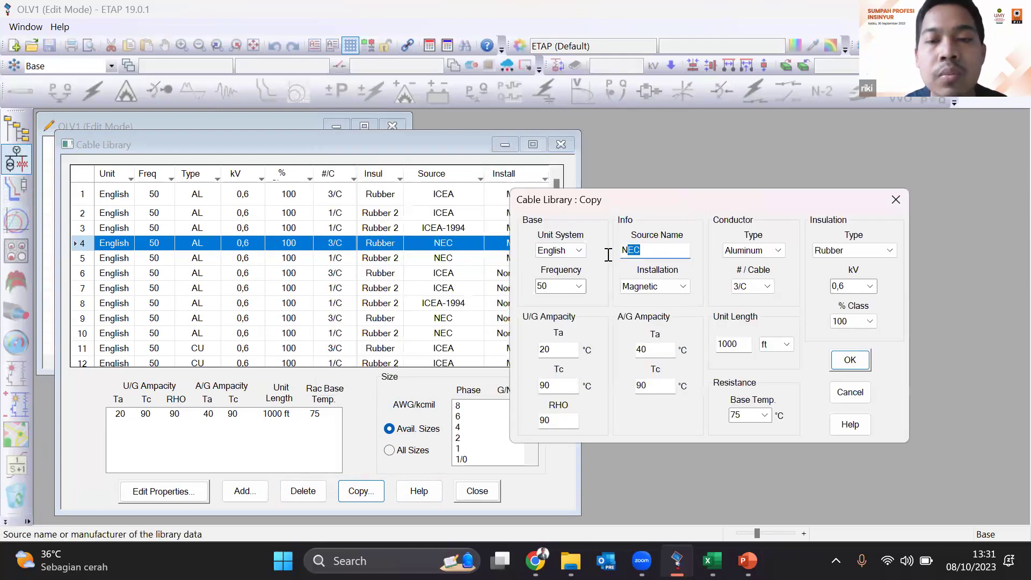
text(YFBGY)
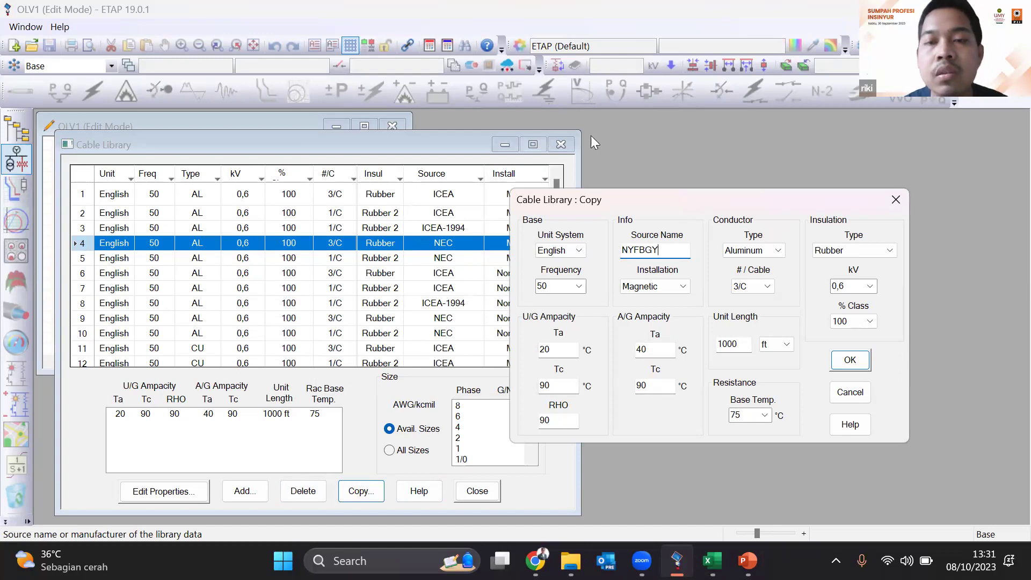
drag(591, 142, 591, 135)
- Set the conductor to Copper, keep the 0,6 kV rating, and save the new cable entry
click(656, 181)
click(652, 199)
click(767, 217)
click(766, 217)
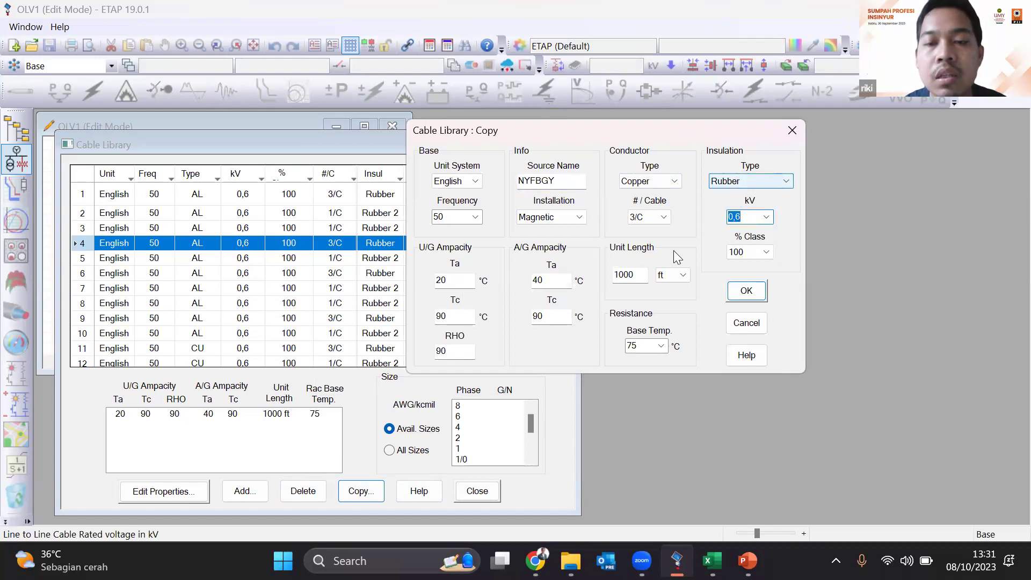
click(746, 291)
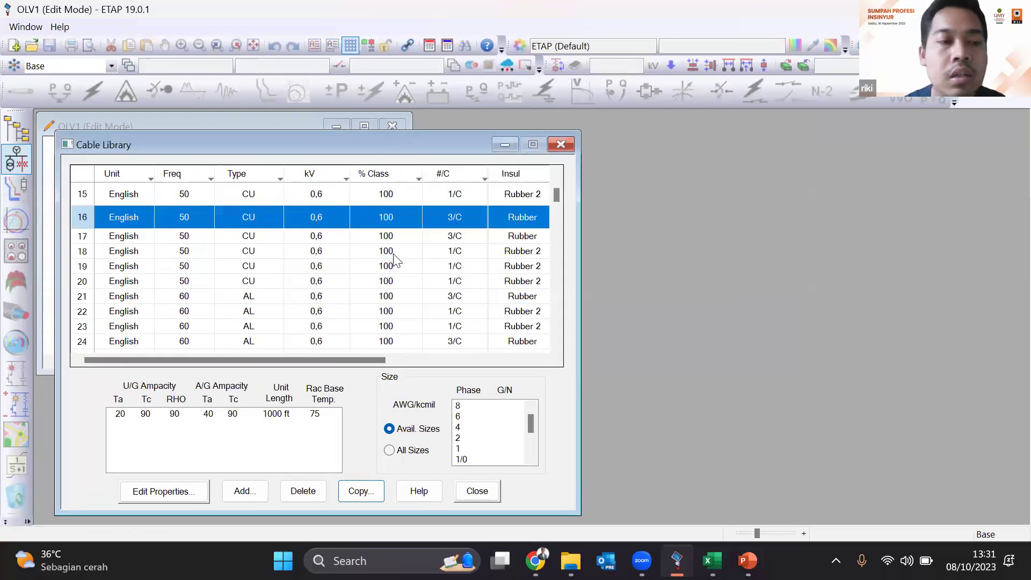
- Scroll and adjust the table view to check the NYFBGY entry's Source column
scroll(433, 244, up, 1)
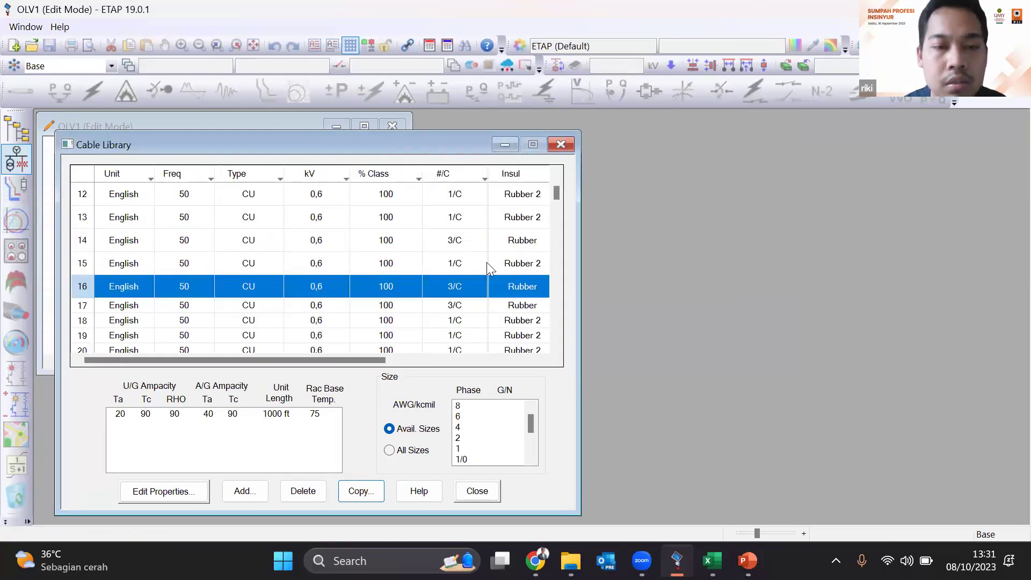
scroll(497, 274, down, 1)
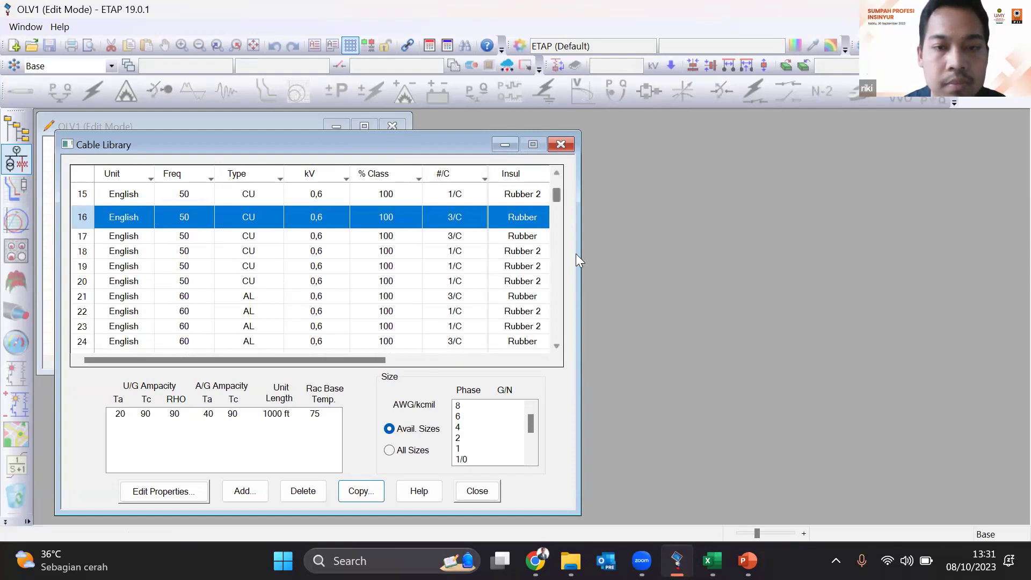
drag(361, 360, 514, 373)
drag(318, 360, 183, 360)
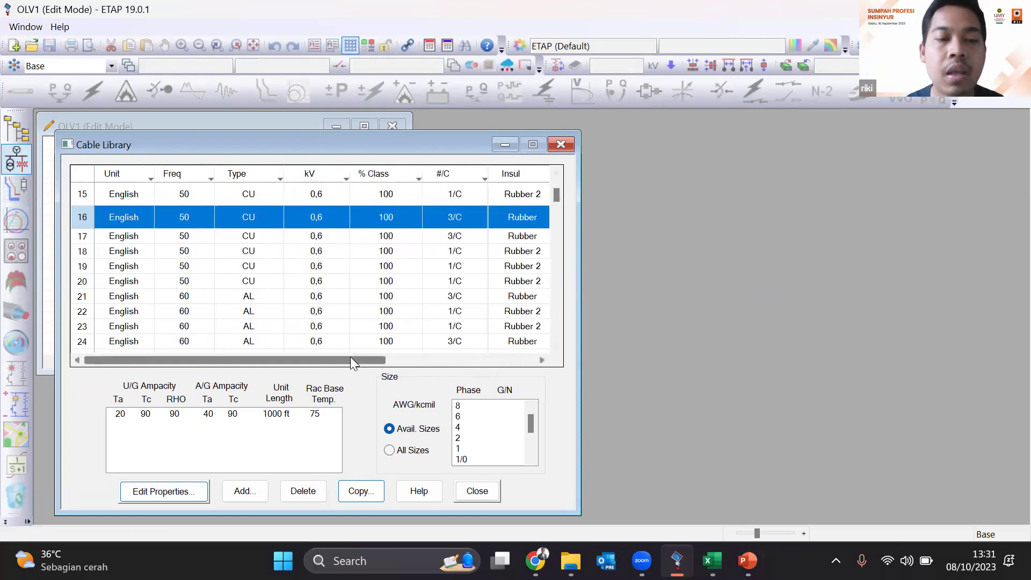
drag(340, 361, 575, 390)
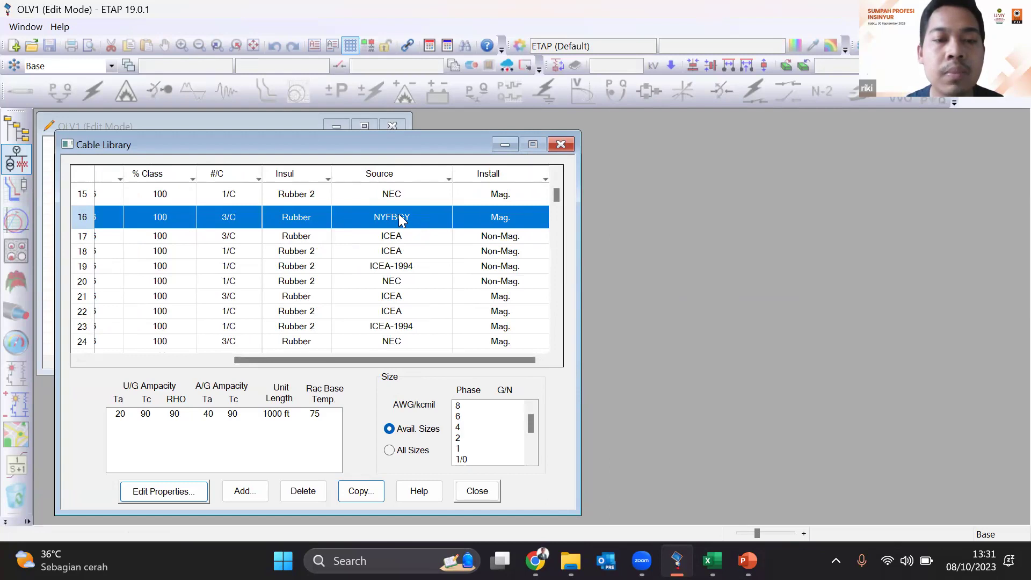
- Delete the NYFBGY entry, close the Cable Library, and maximize the OLV1 window
click(303, 491)
click(533, 311)
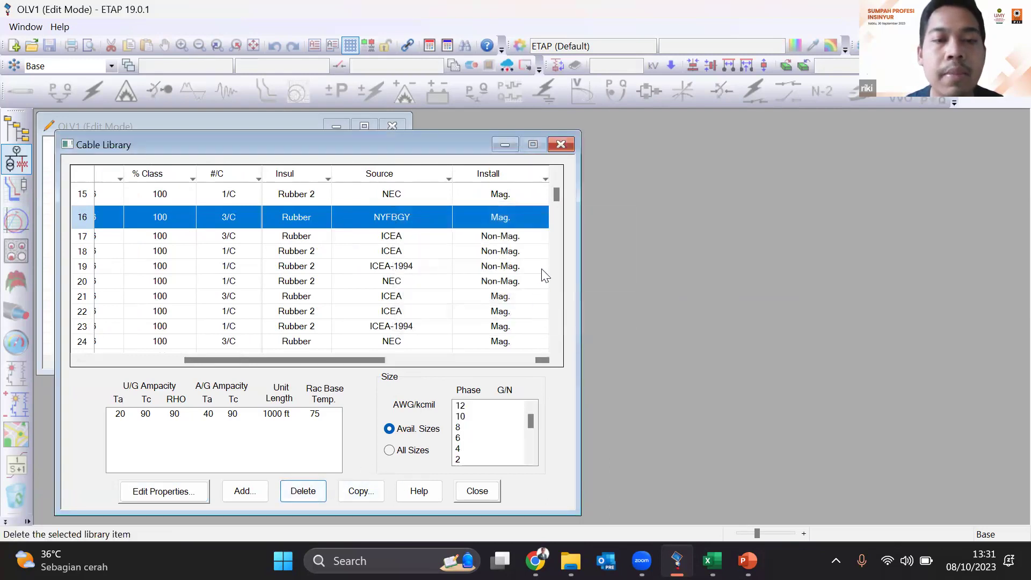
click(564, 148)
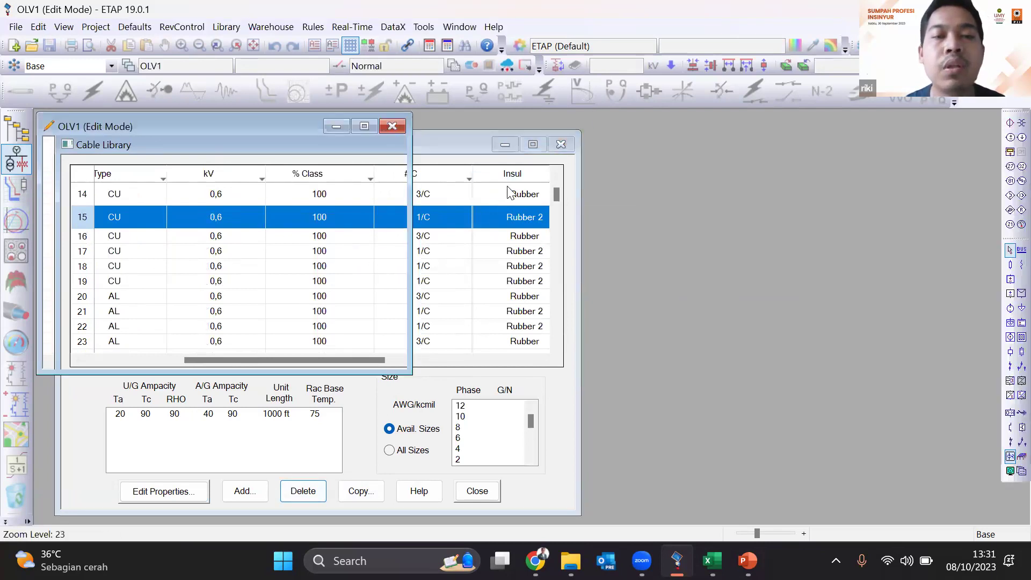
click(364, 126)
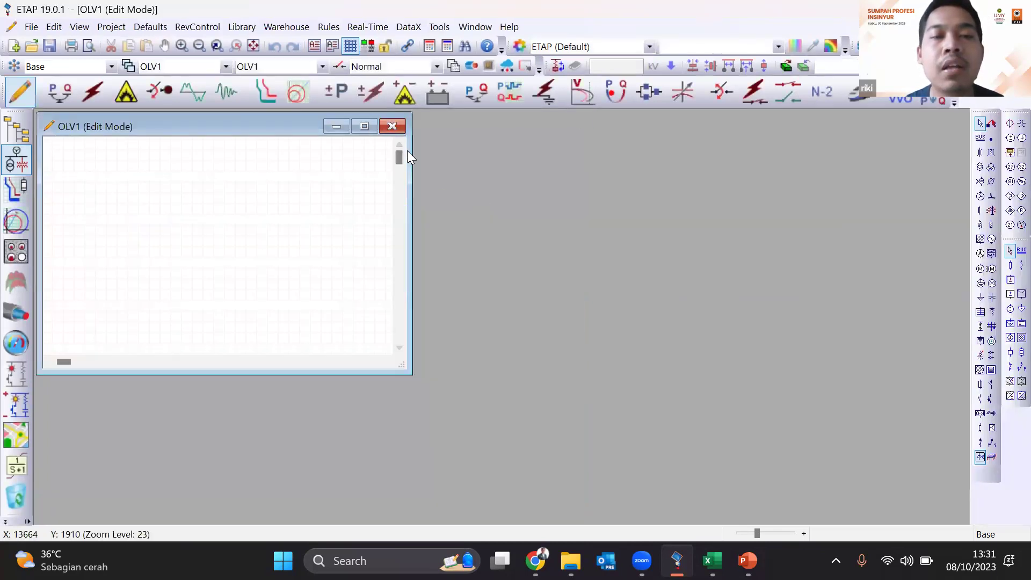
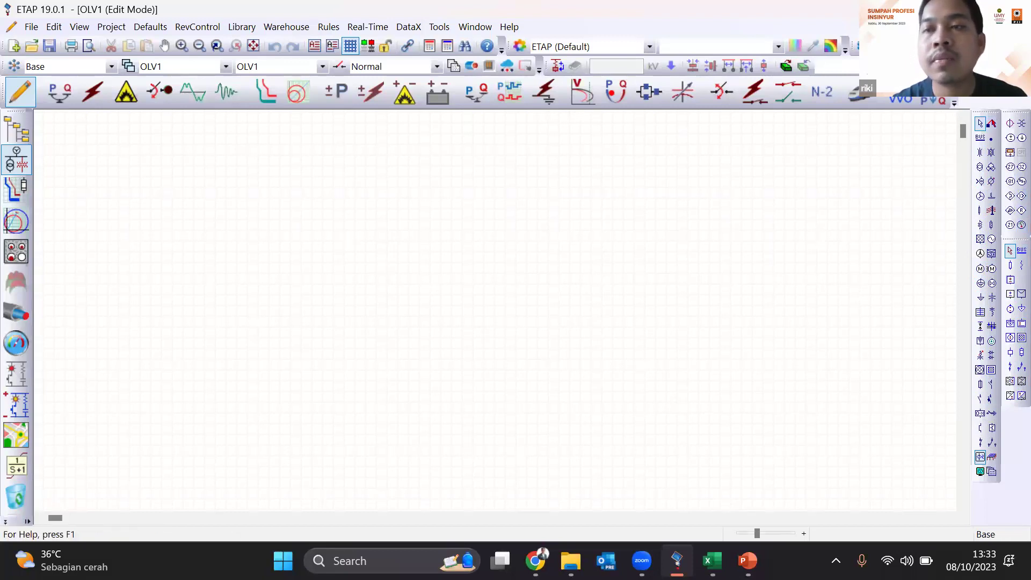
- Snap ETAP to the right half beside Excel, with the sheet scrolled to the IEEE 9-bus diagram
click(981, 9)
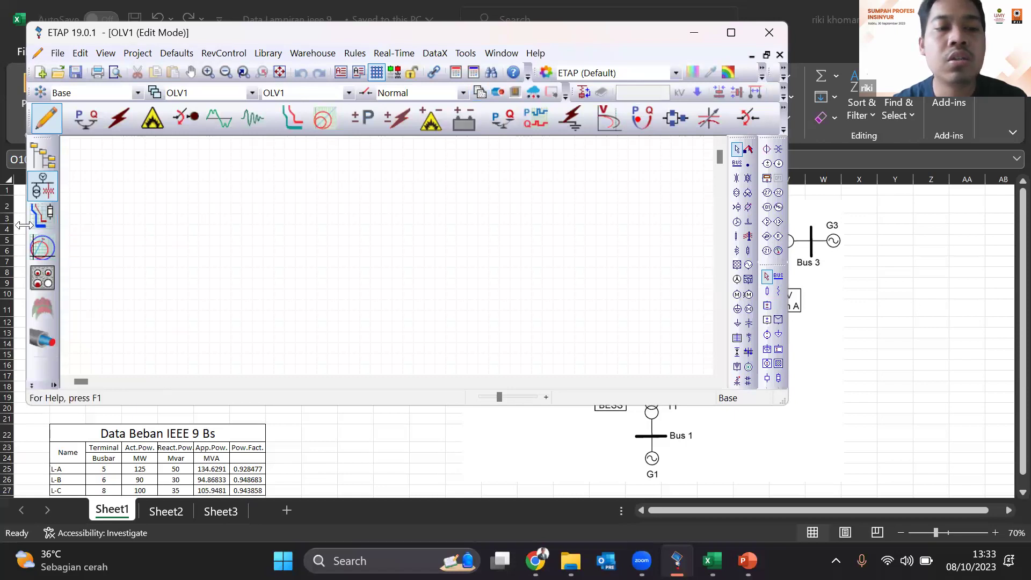
drag(24, 226, 205, 225)
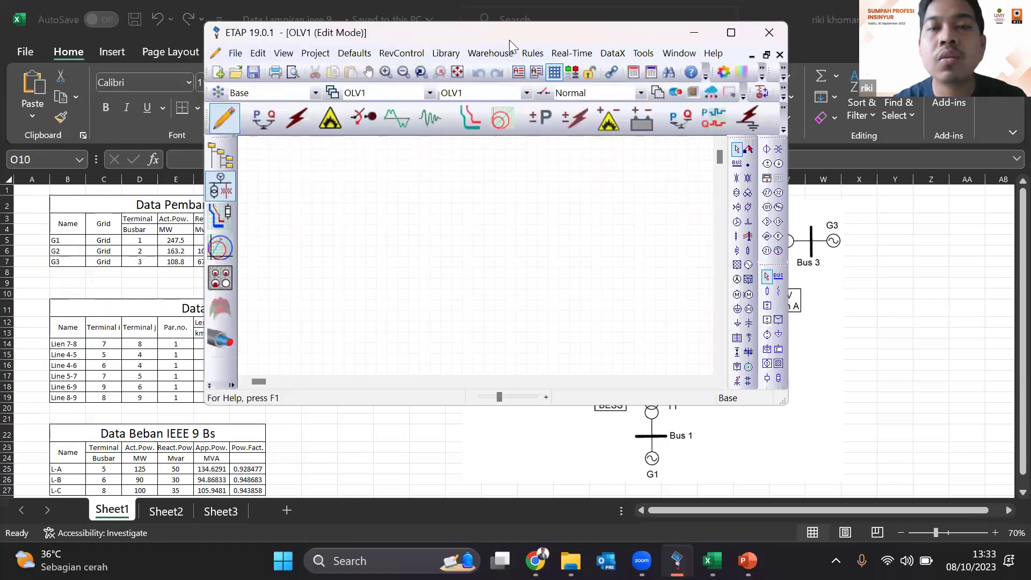
drag(674, 29, 850, 19)
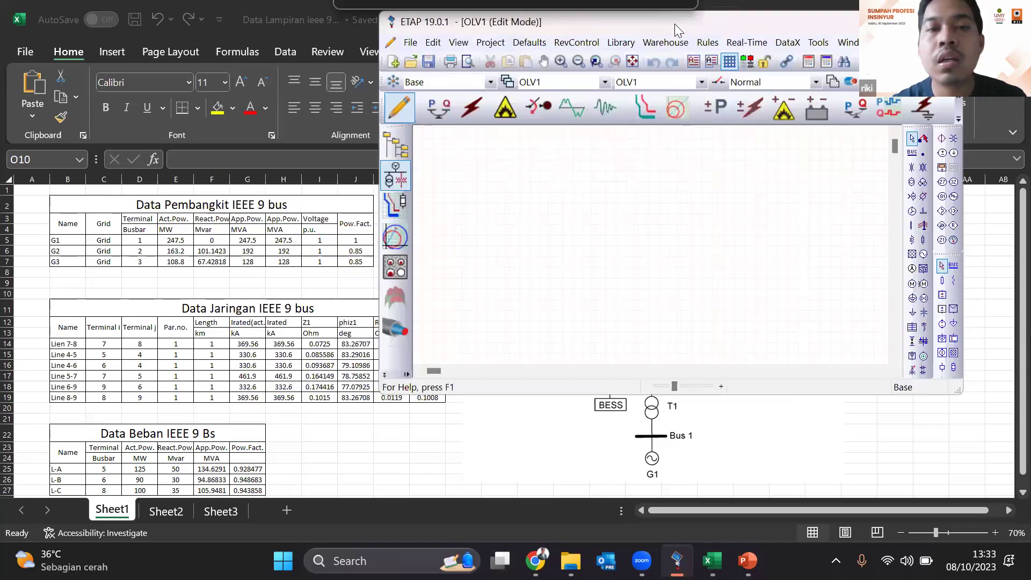
drag(674, 24, 403, 43)
click(219, 172)
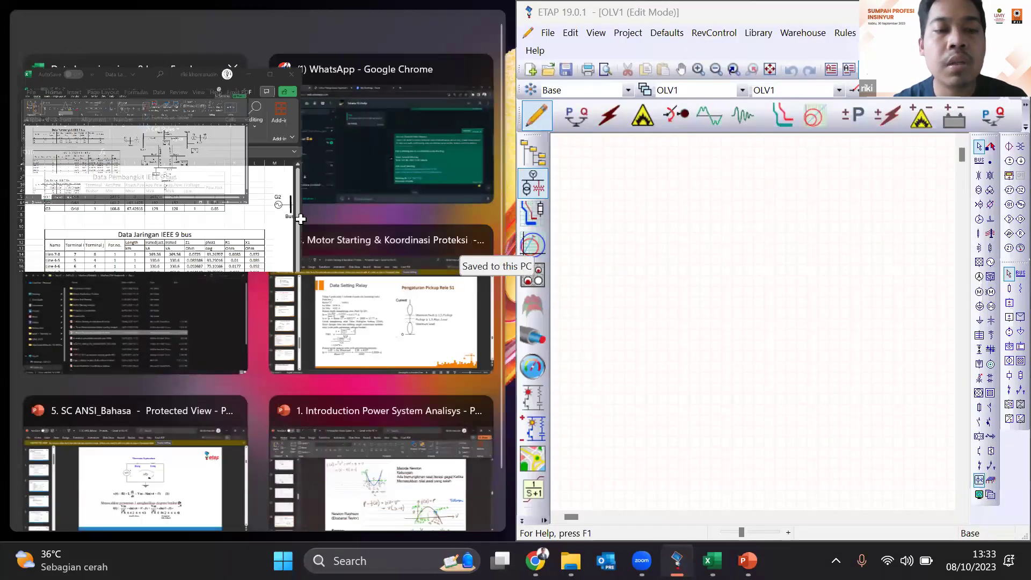
drag(362, 505, 425, 505)
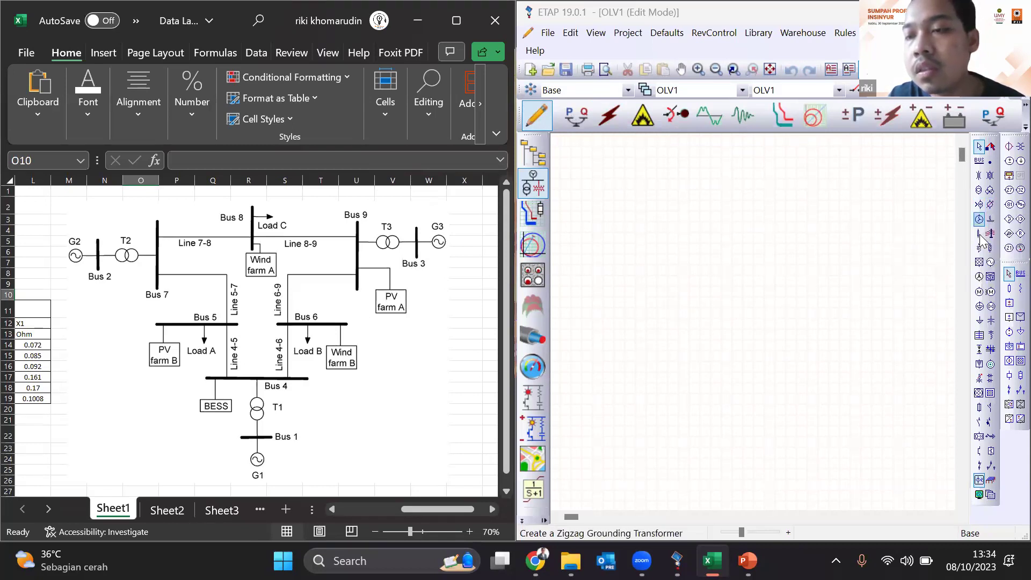
- Place power grid Gen1 in the lower right of the canvas and rotate it 180°
click(979, 262)
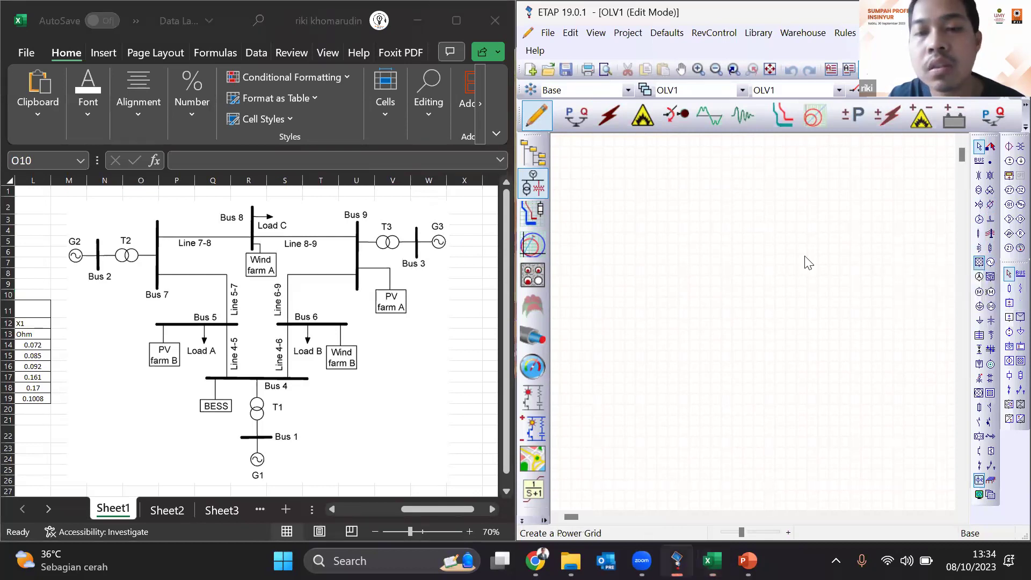
click(621, 207)
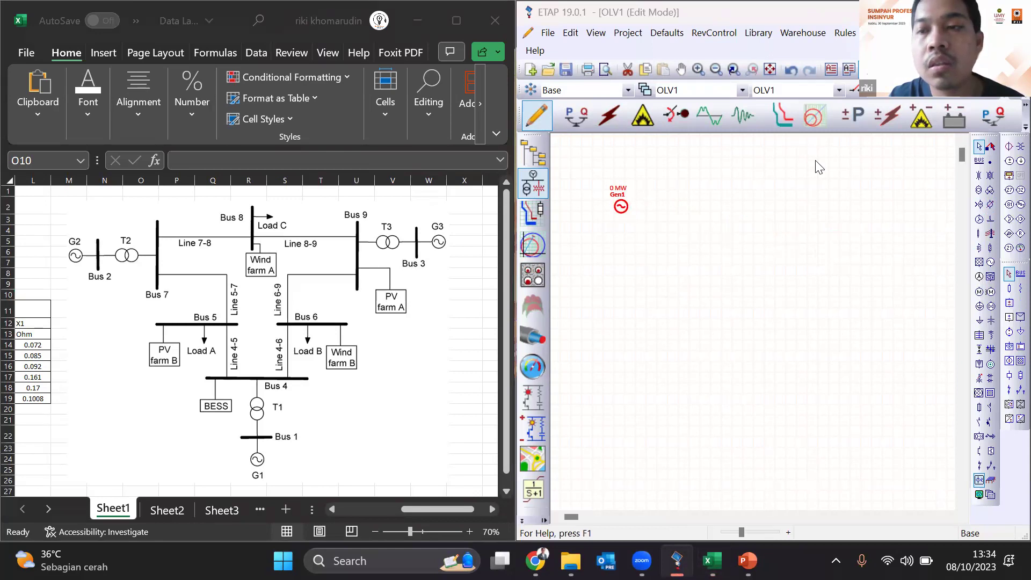
click(628, 262)
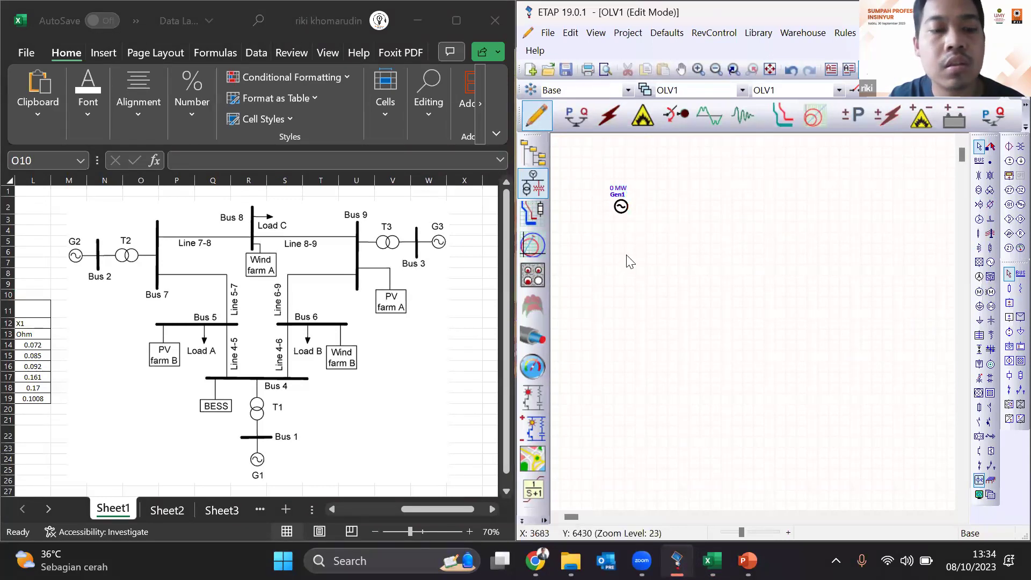
drag(624, 213, 792, 412)
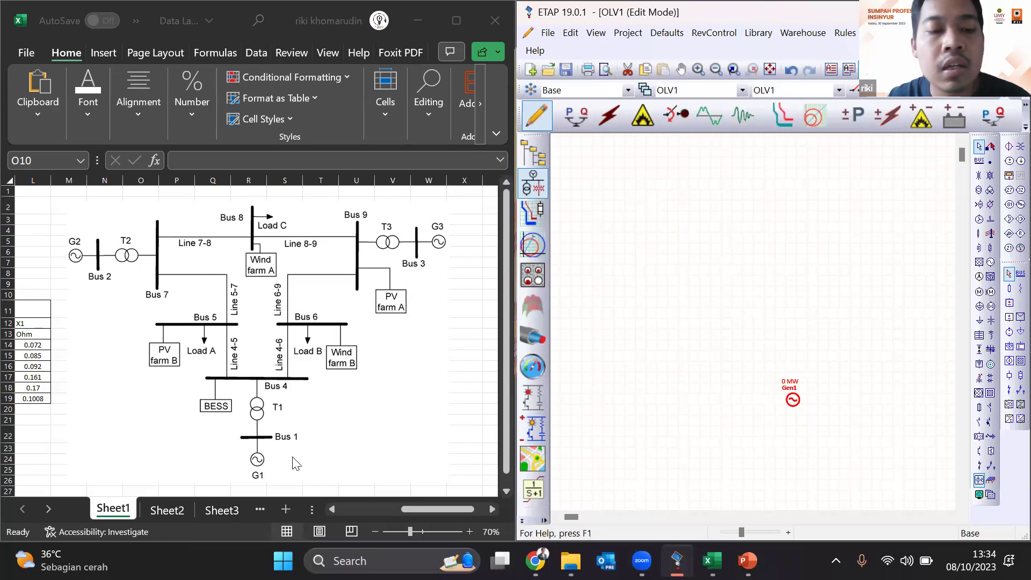
right_click(797, 403)
mouse_move(856, 304)
click(701, 329)
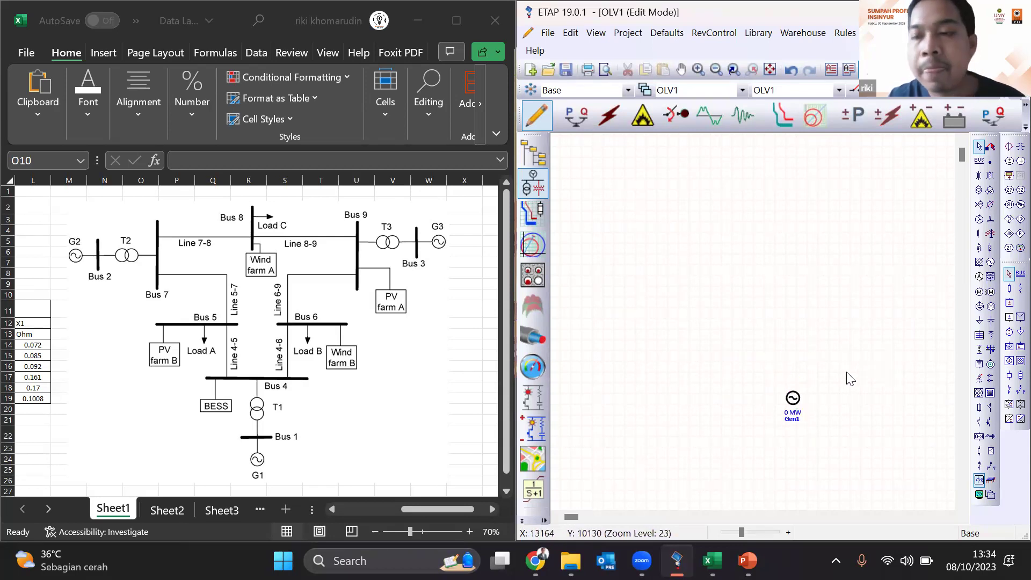
drag(794, 399, 787, 400)
click(889, 336)
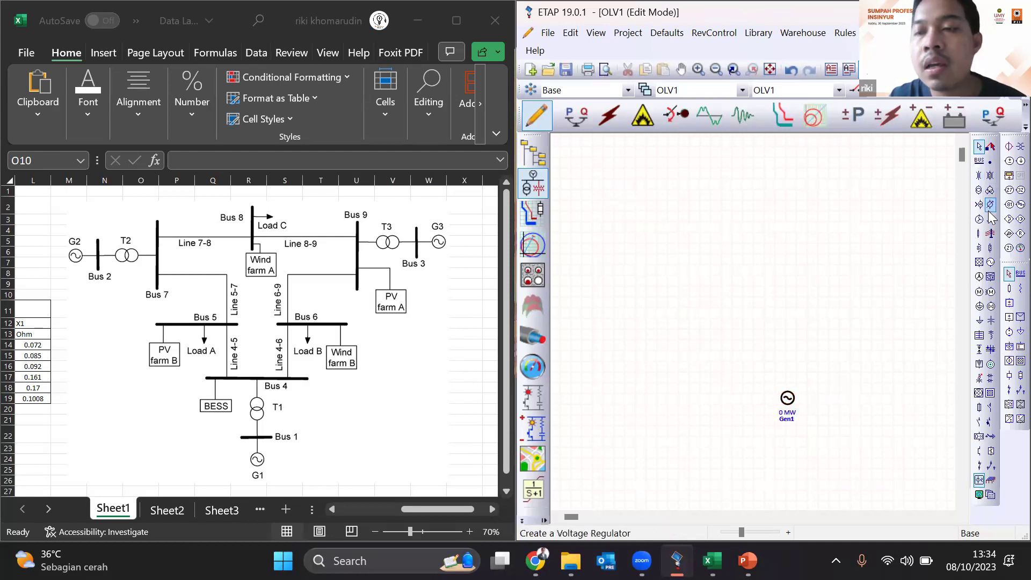
- Place Bus1 directly above Gen1 and set its label beside the bar
click(980, 160)
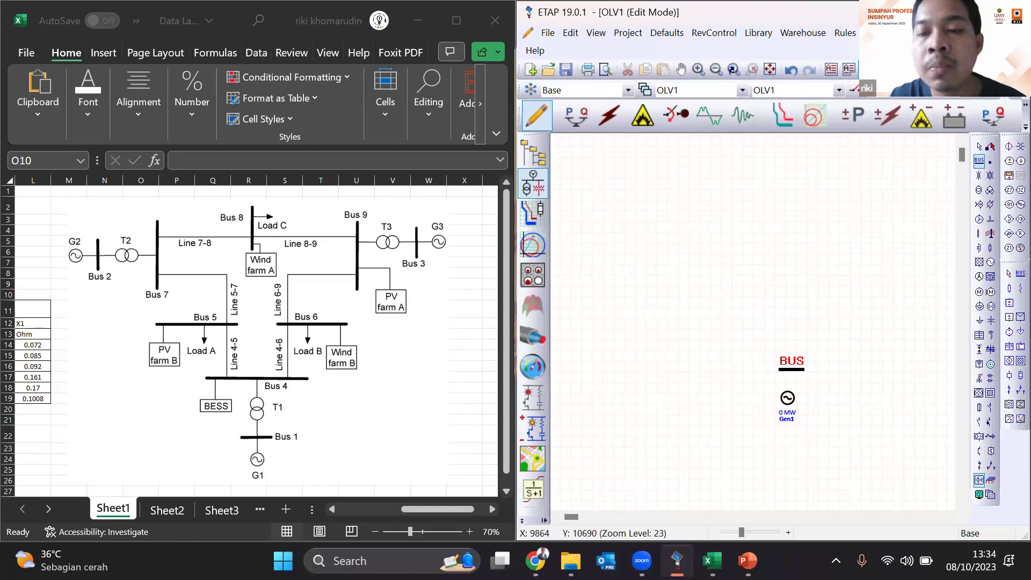
click(788, 372)
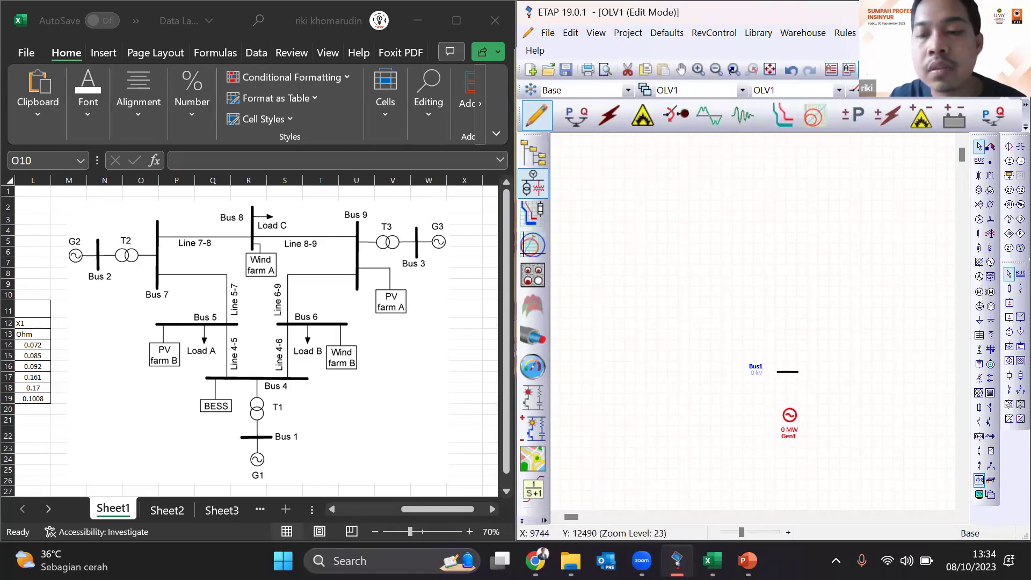
click(788, 426)
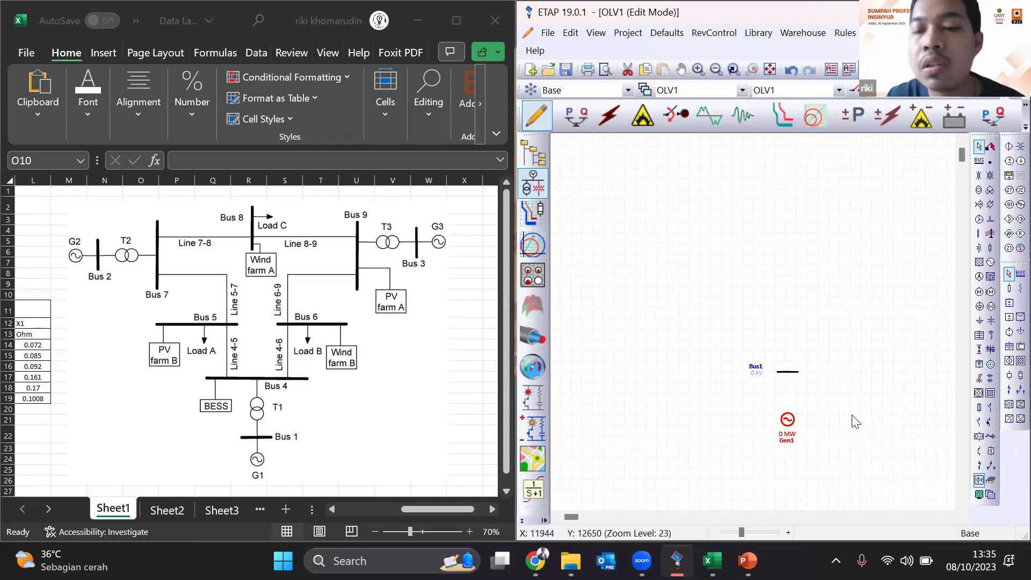
click(758, 369)
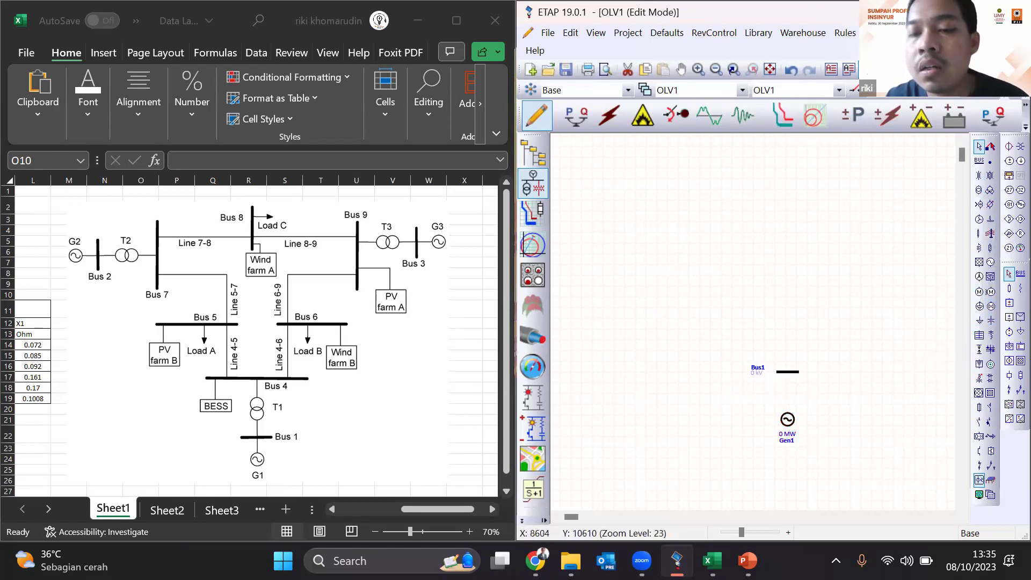
drag(757, 370, 760, 373)
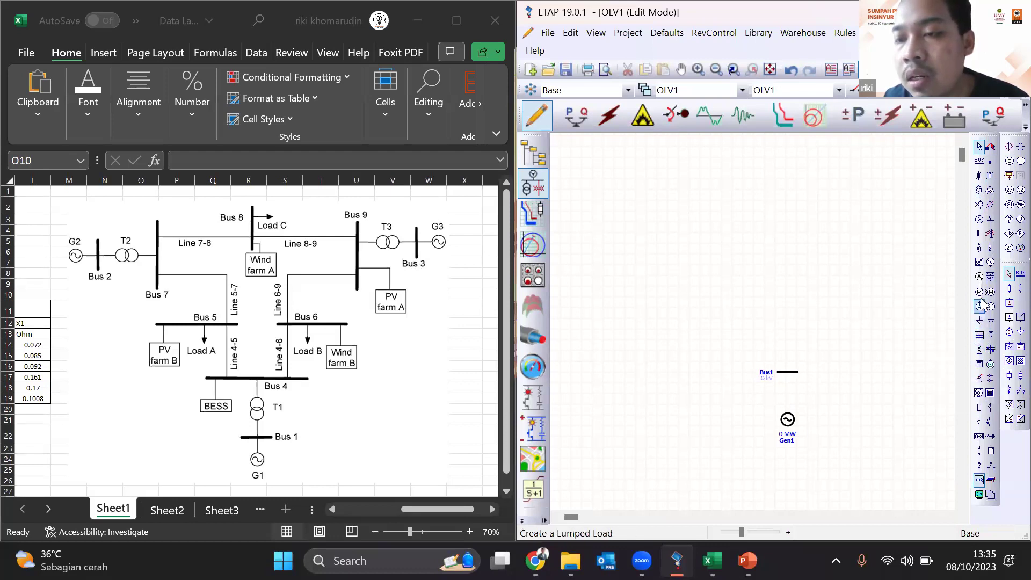
click(433, 507)
drag(415, 506, 350, 514)
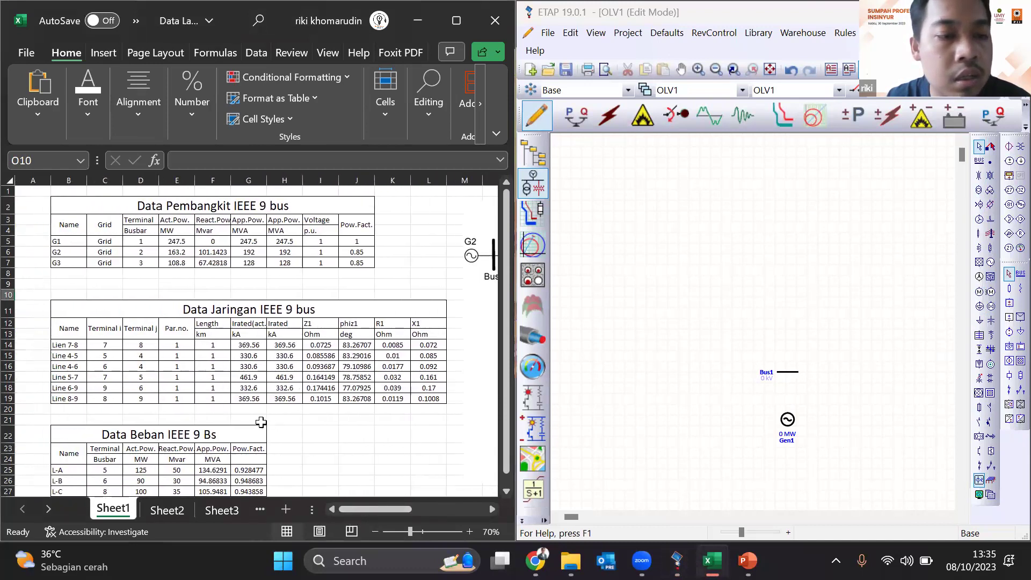
scroll(252, 425, down, 3)
scroll(252, 424, down, 2)
scroll(253, 425, up, 3)
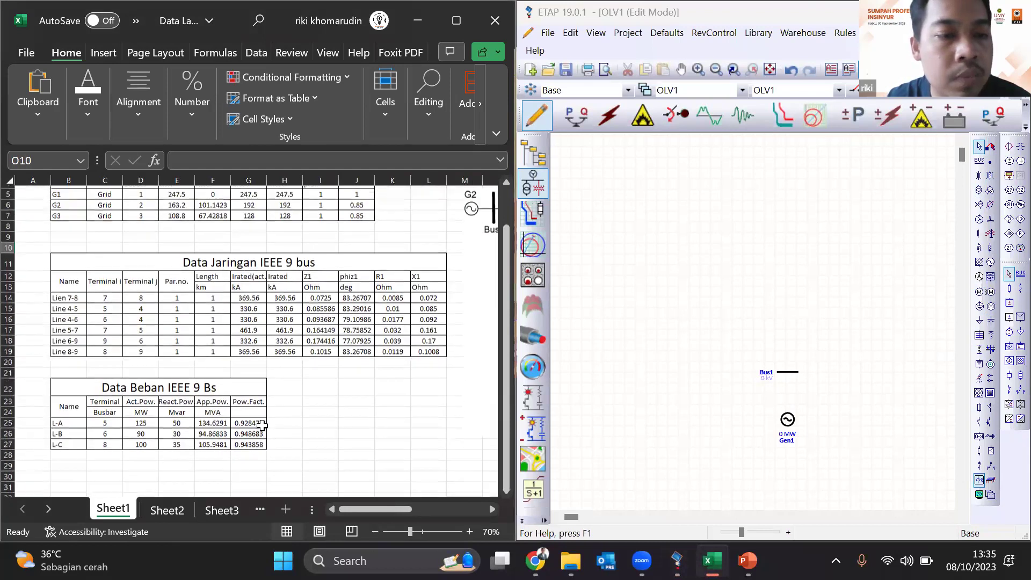
scroll(238, 441, up, 1)
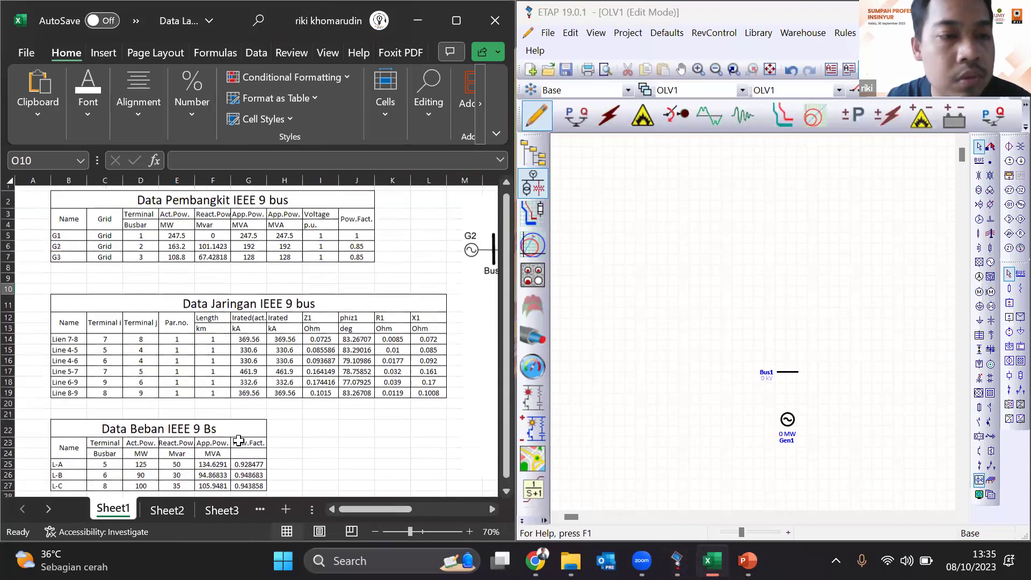
drag(132, 246, 270, 264)
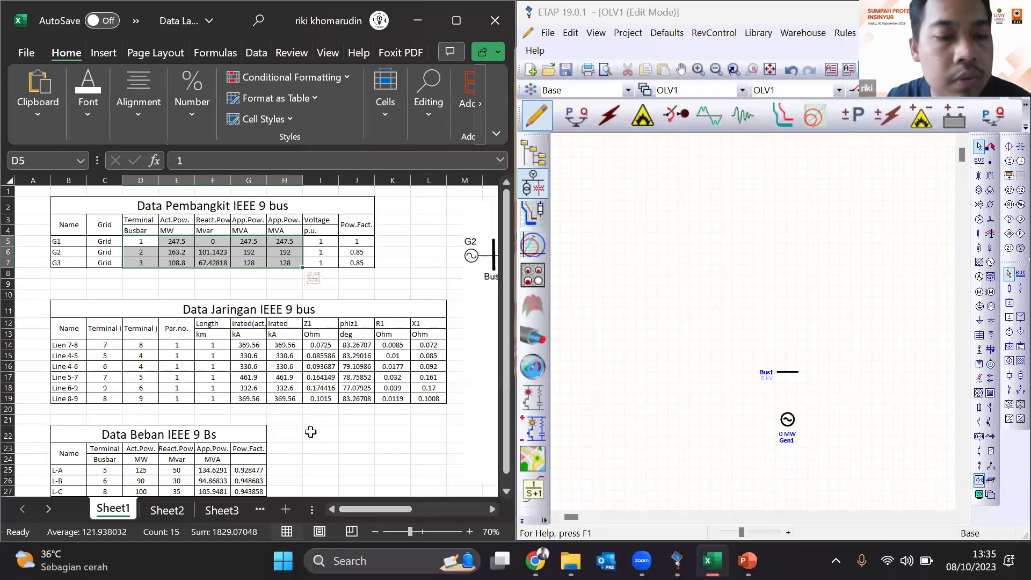
scroll(301, 424, down, 3)
scroll(302, 424, up, 3)
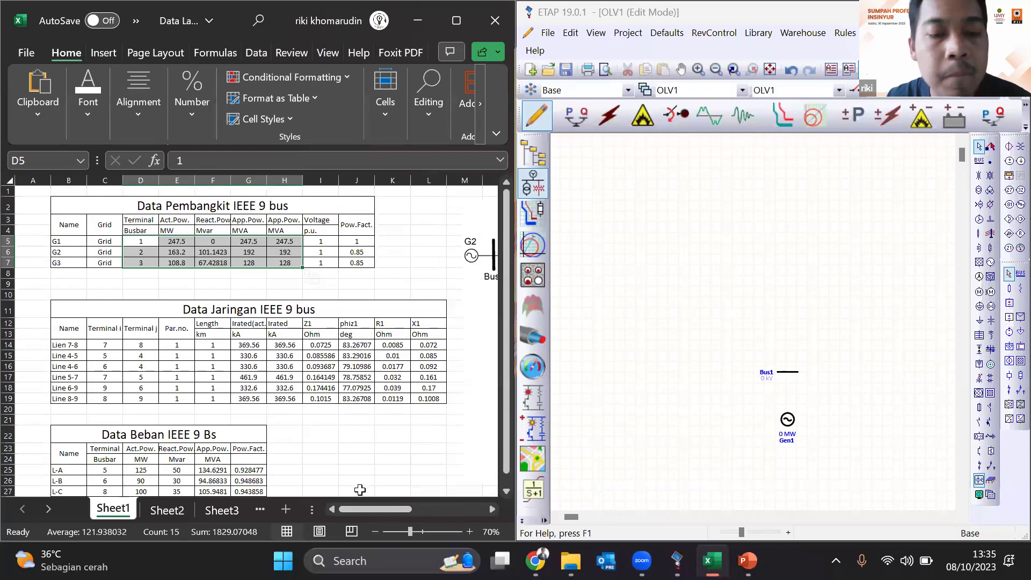
click(373, 511)
drag(373, 511, 419, 515)
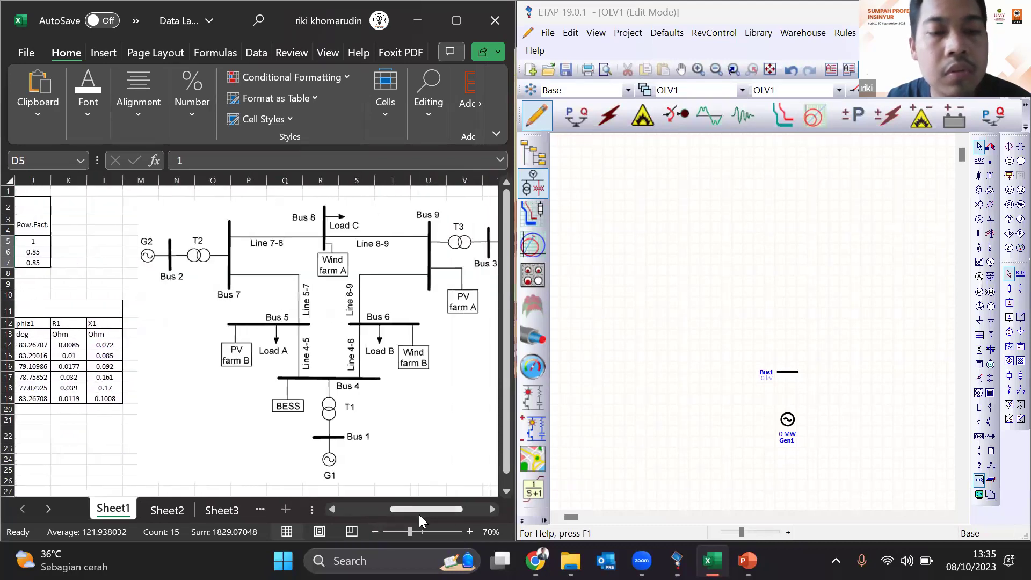
- Insert low-voltage breaker CB1 between Bus1 and Gen1, just under Bus1
click(922, 433)
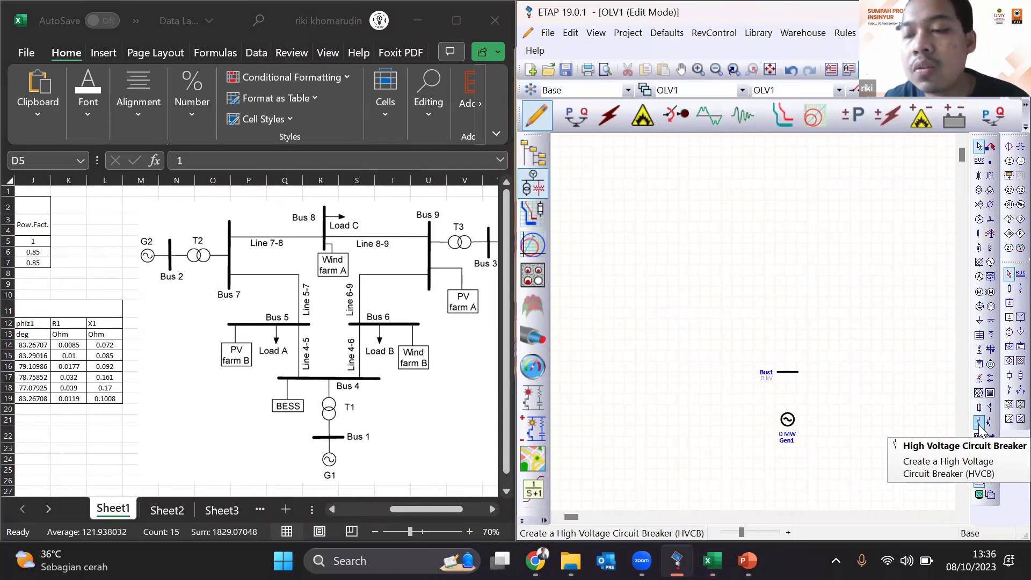
click(990, 424)
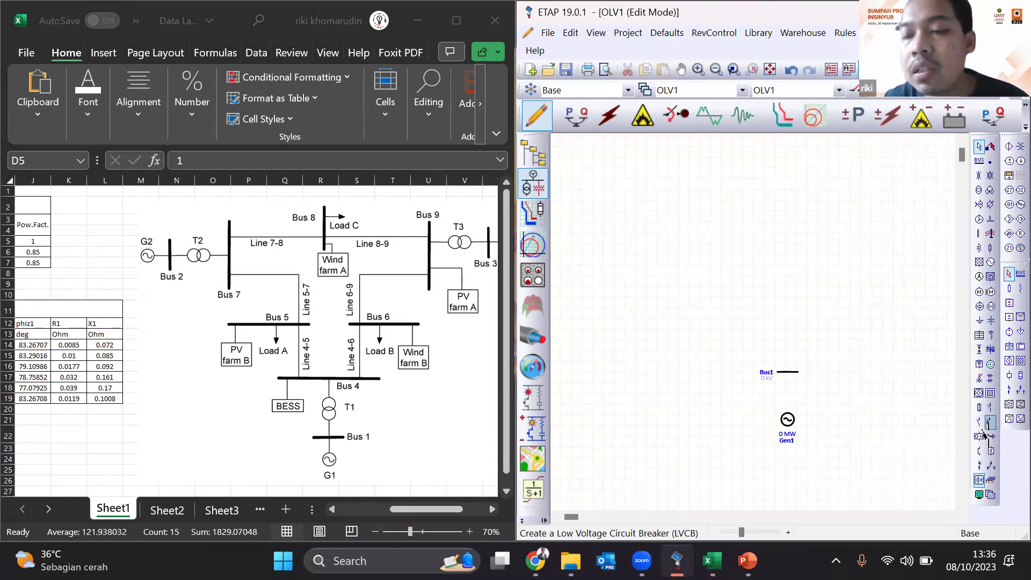
click(786, 393)
drag(788, 419, 788, 372)
click(840, 369)
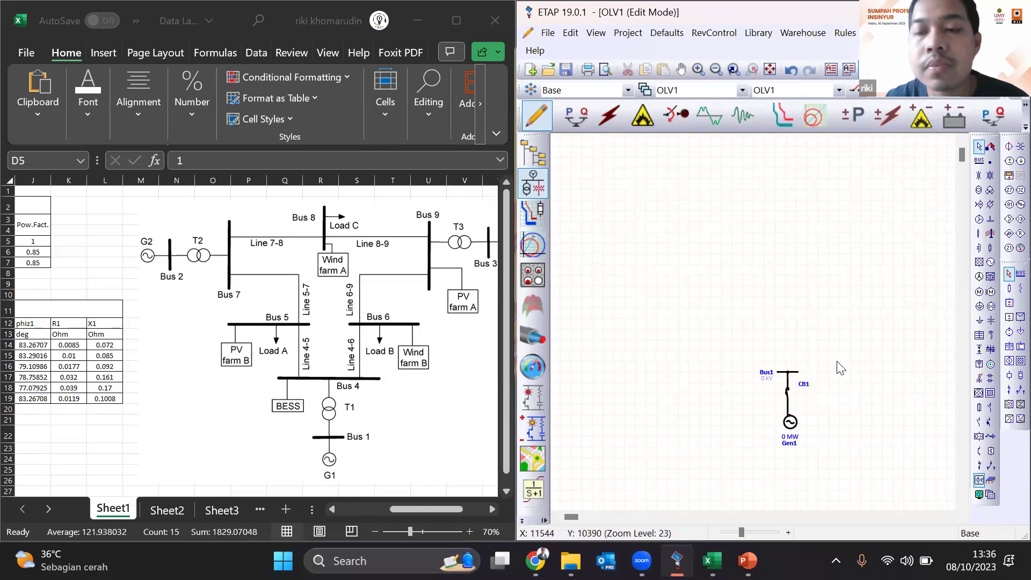
drag(787, 393, 791, 383)
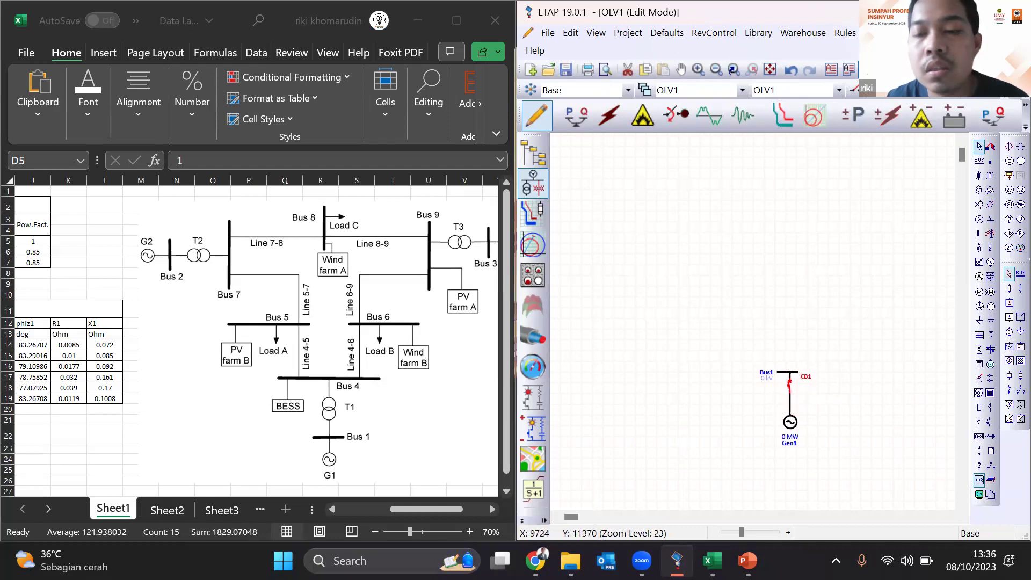
click(818, 378)
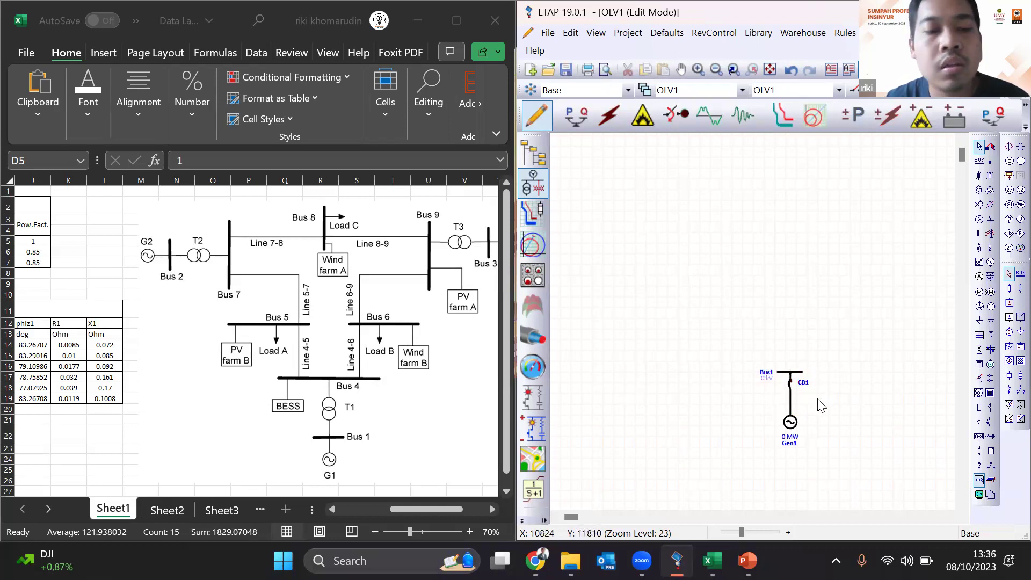
- Place Bus2 up and left of Bus1, and Bus3 above Bus1 to its right
click(979, 160)
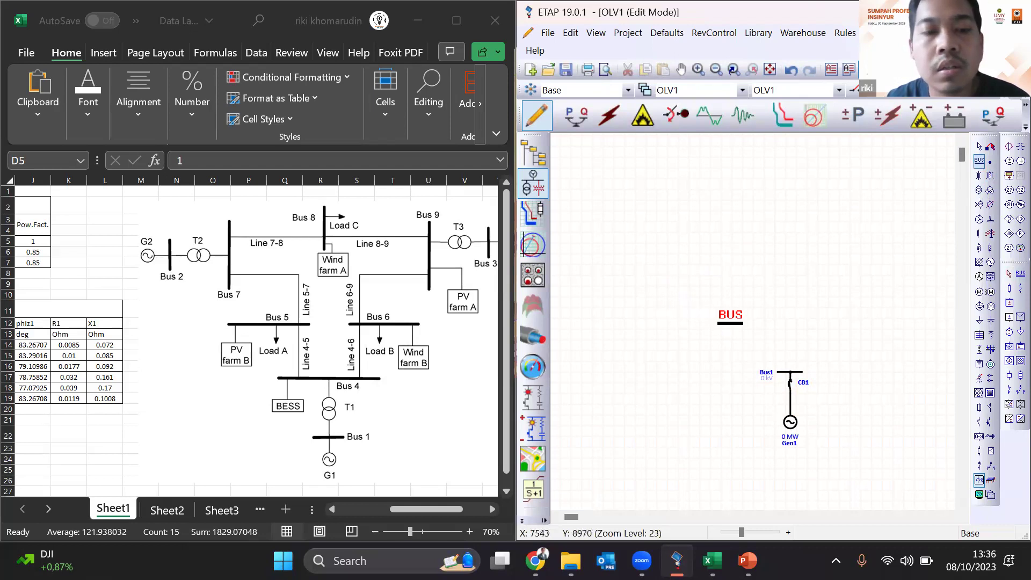
click(718, 290)
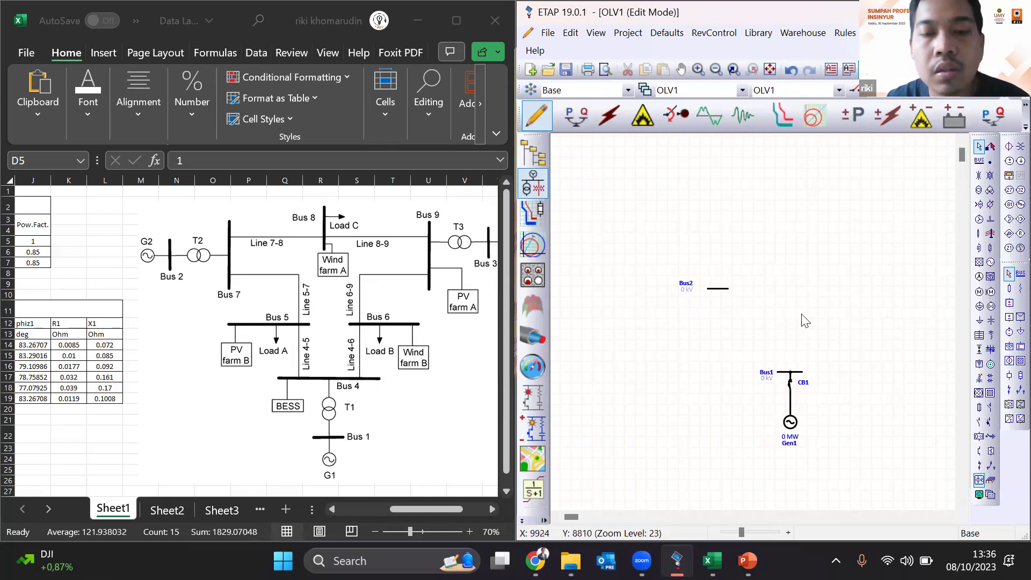
click(980, 160)
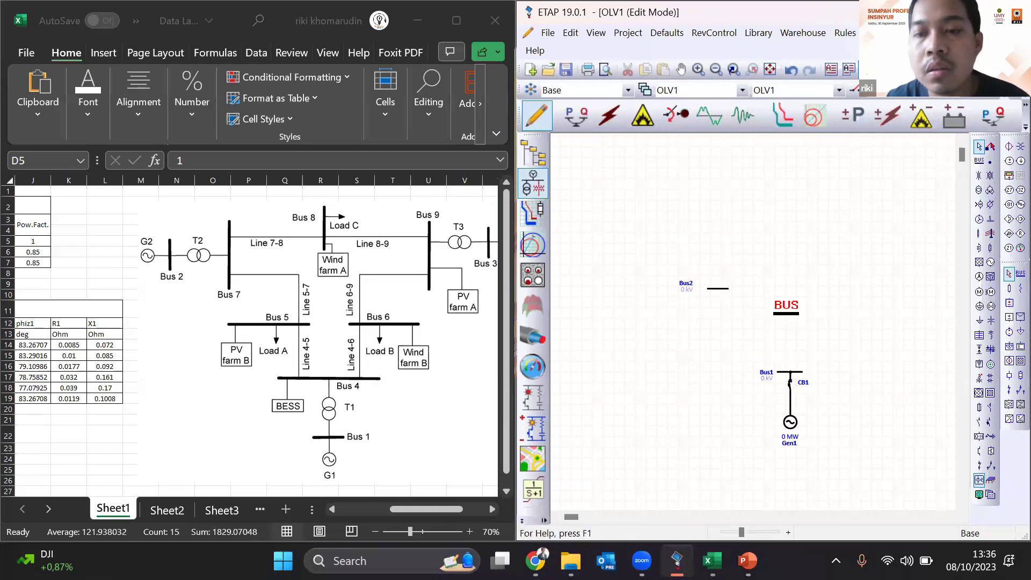
scroll(787, 310, down, 5)
scroll(795, 333, up, 6)
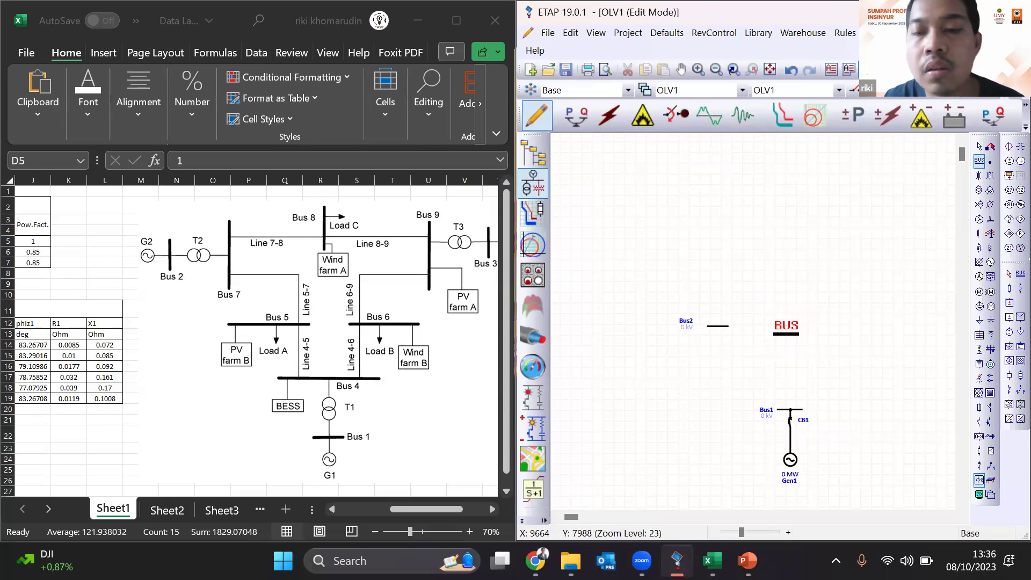
click(786, 333)
mouse_move(788, 339)
mouse_down()
mouse_move(788, 361)
mouse_move(786, 352)
mouse_up()
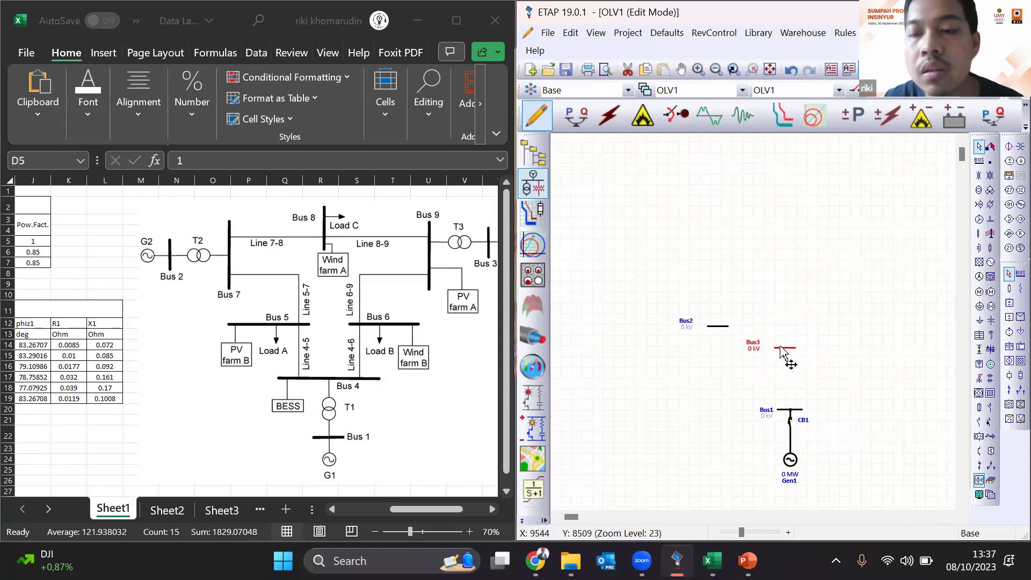
- Add Bus4, line it up level with Bus2, and tidy the Bus2 and Bus3 labels
click(979, 160)
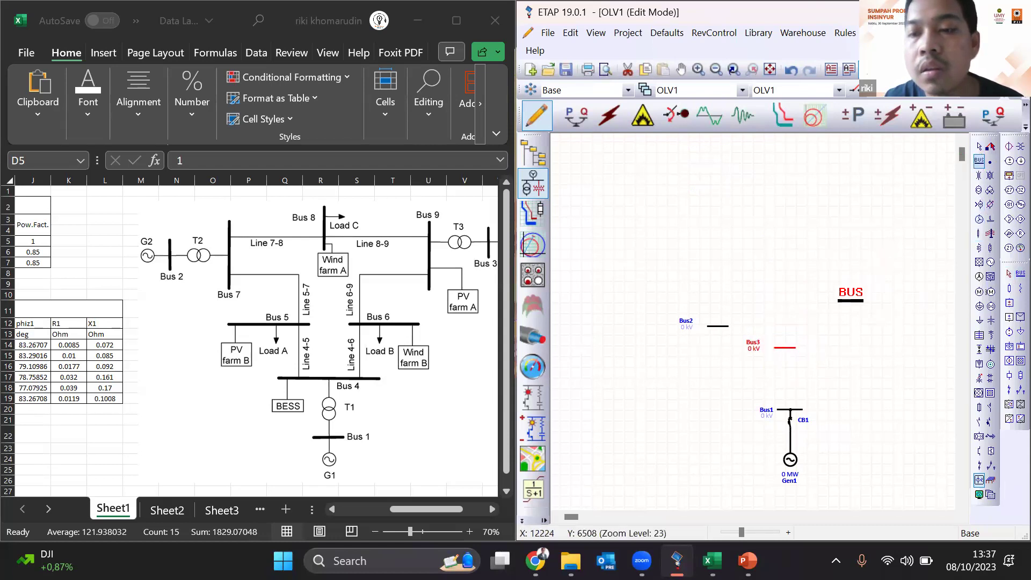
click(838, 304)
drag(718, 329, 761, 292)
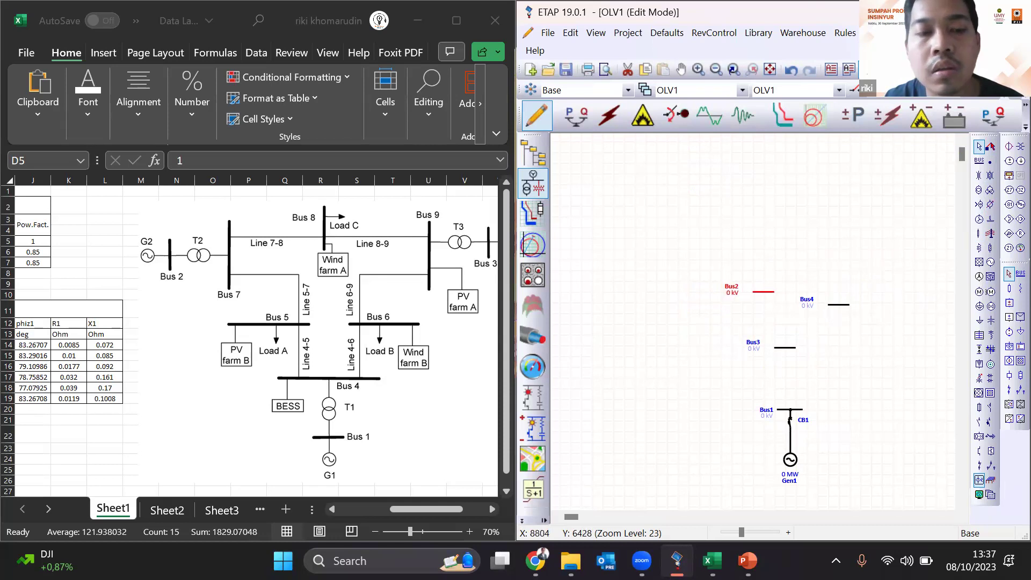
drag(830, 305, 835, 281)
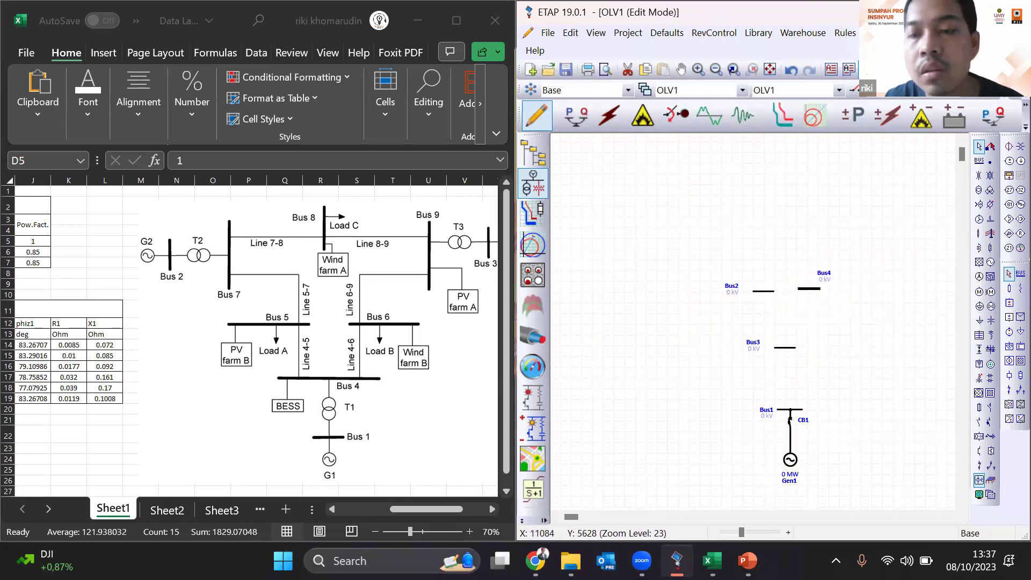
click(746, 292)
drag(746, 291, 748, 297)
click(785, 347)
drag(754, 343, 758, 350)
click(835, 382)
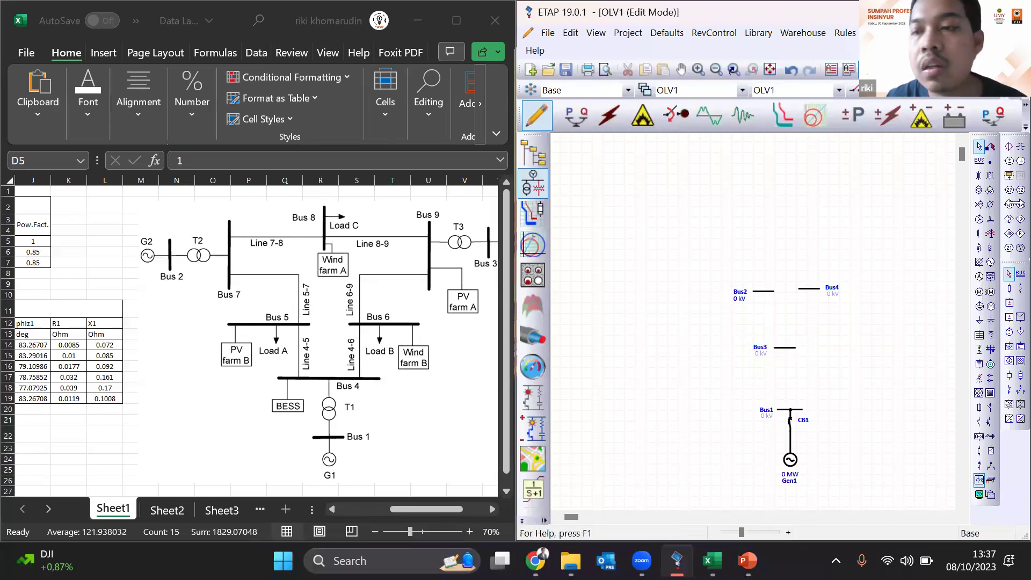
- Place two-winding transformer T1 rotated 180° between Bus3 and Bus1
click(979, 189)
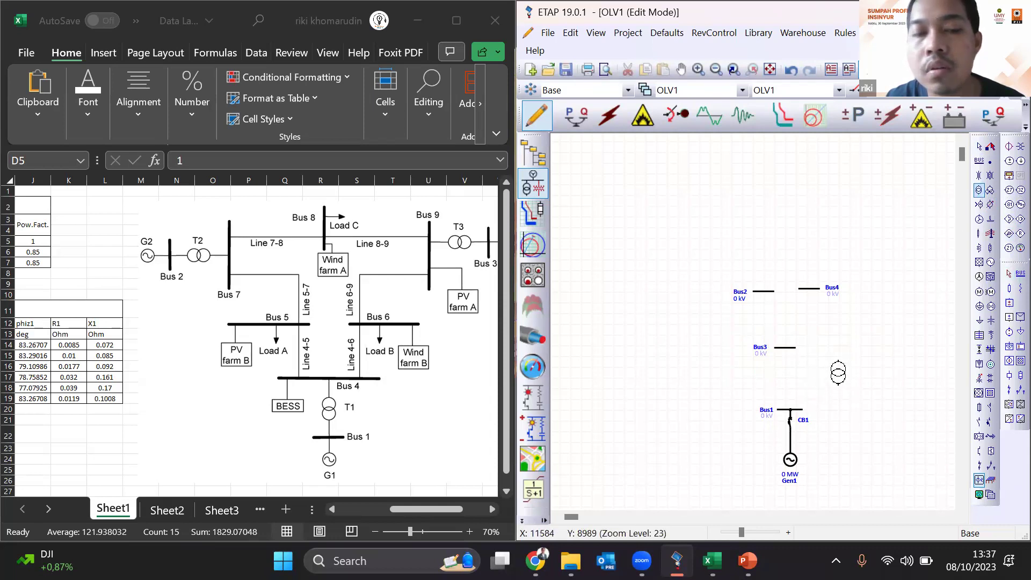
click(838, 371)
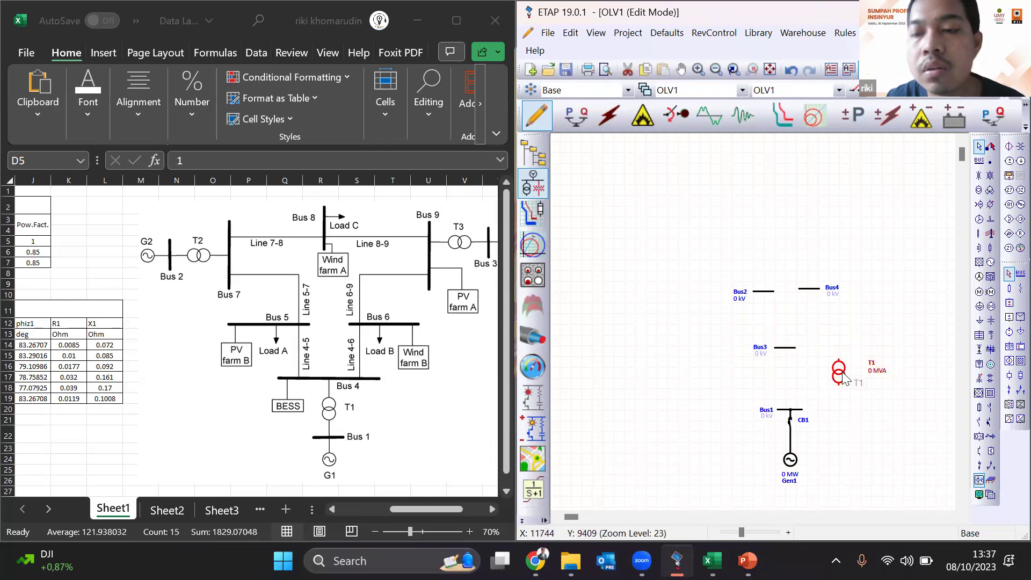
right_click(842, 371)
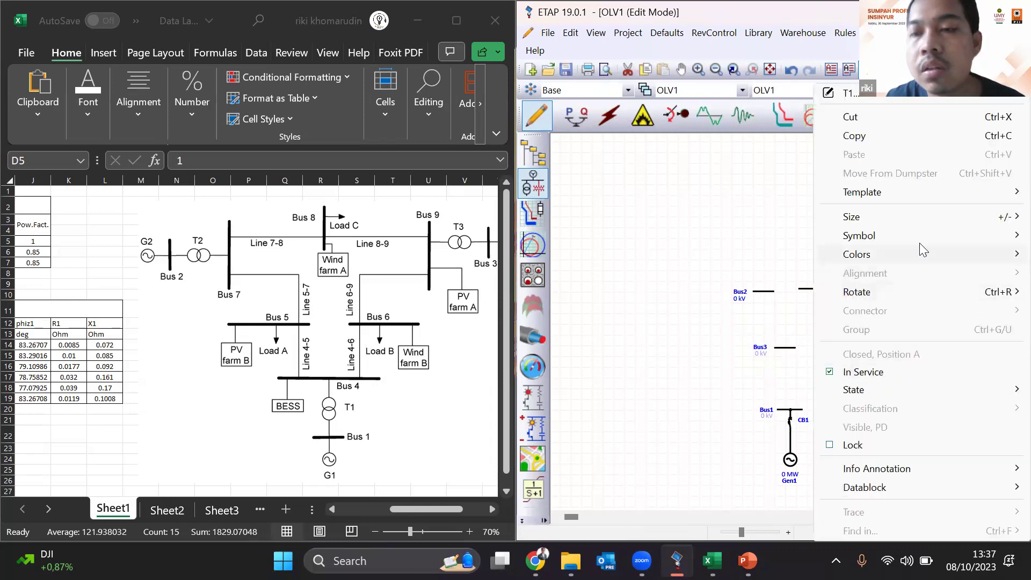
mouse_move(891, 293)
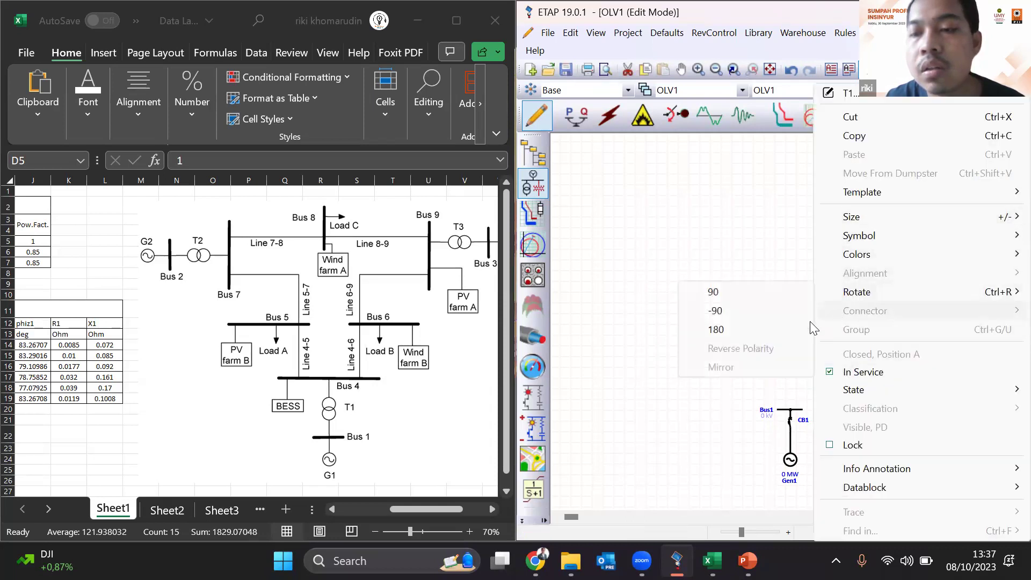
click(770, 328)
drag(842, 378, 789, 378)
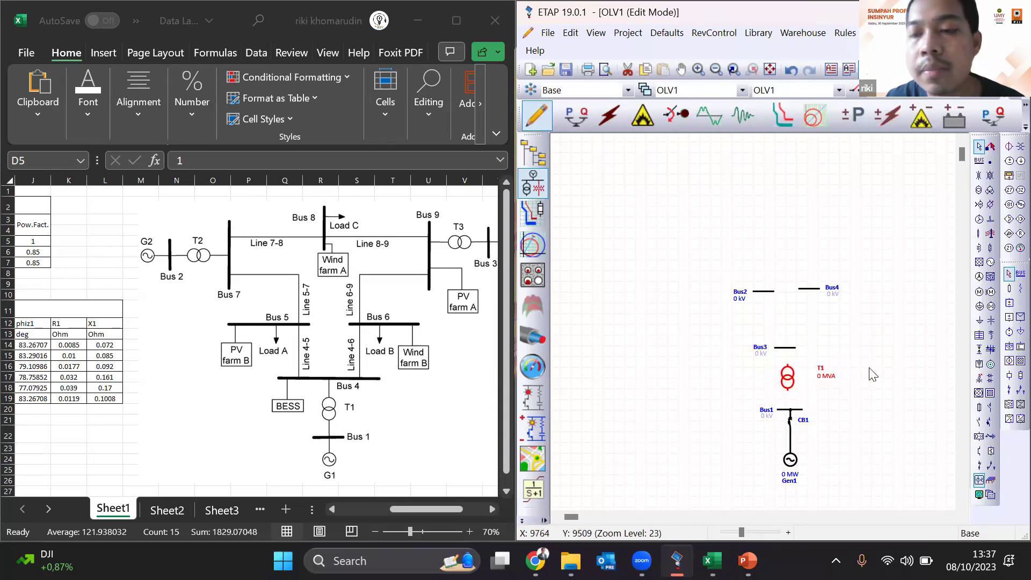
- Insert breaker CB2 between T1 and Bus1, realigning T1, Gen1 and CB1 in a column
click(990, 422)
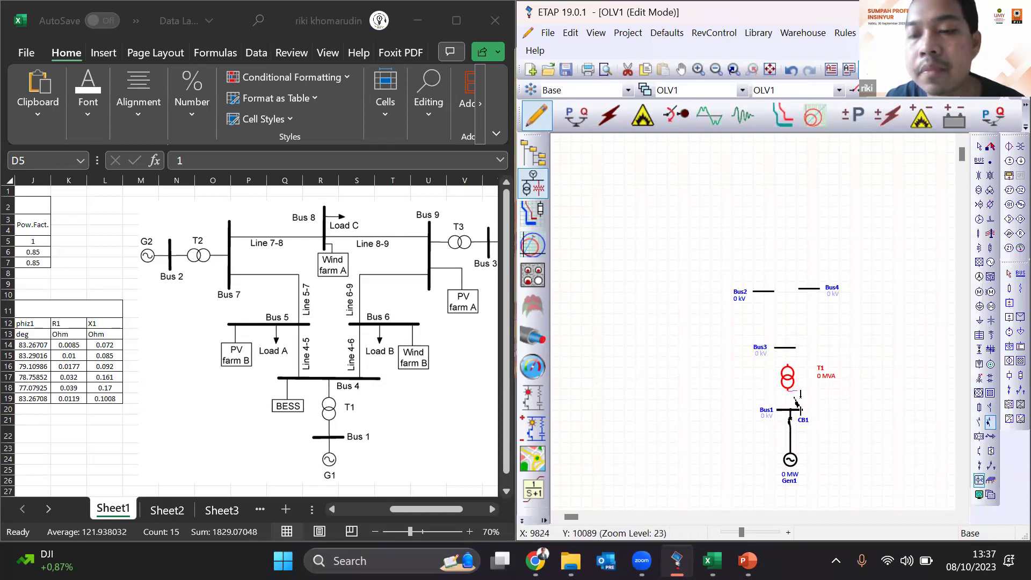
click(813, 405)
drag(796, 401, 816, 268)
drag(788, 381, 786, 338)
drag(815, 408, 788, 399)
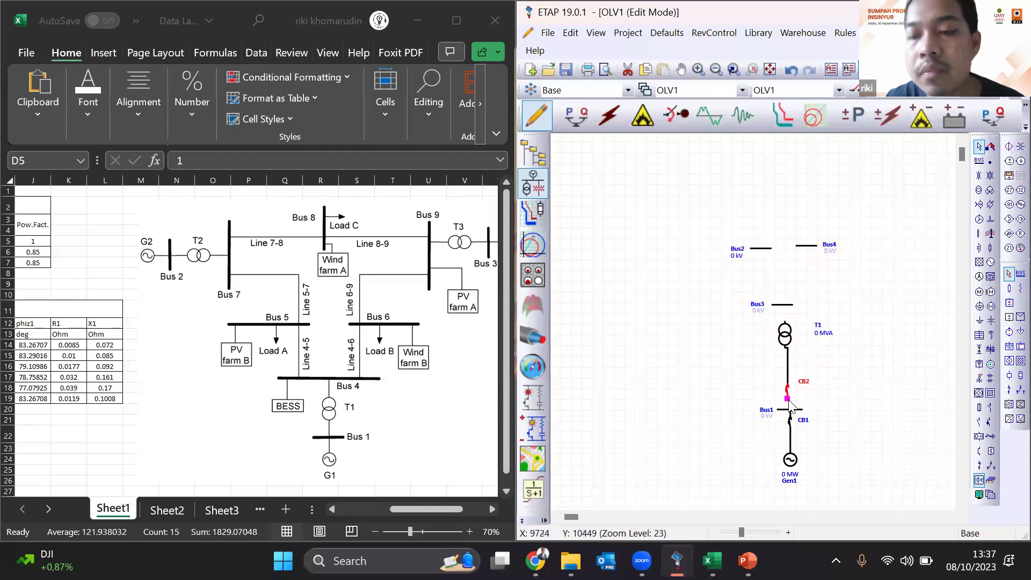
click(786, 338)
drag(786, 337, 788, 400)
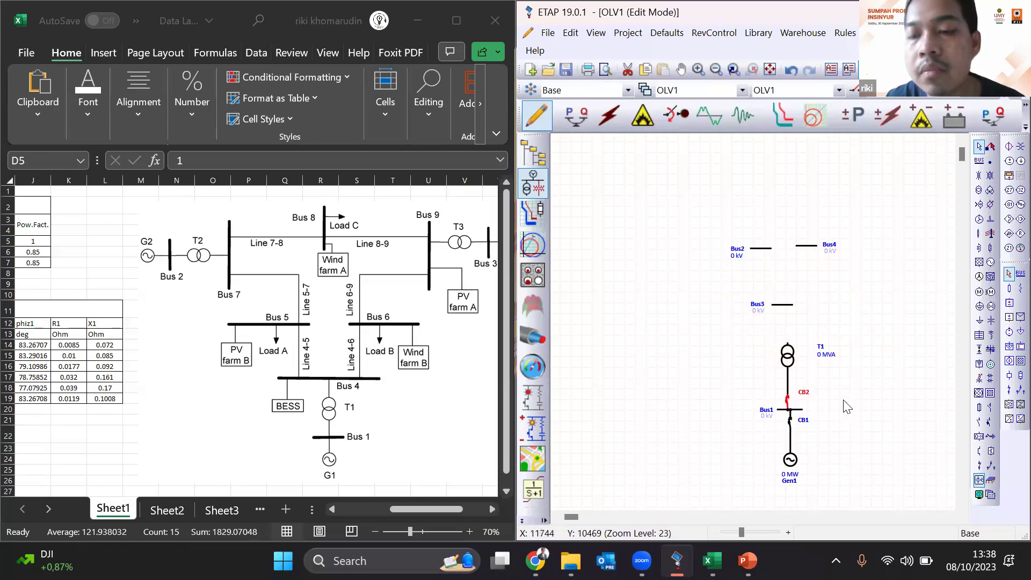
drag(820, 474, 788, 432)
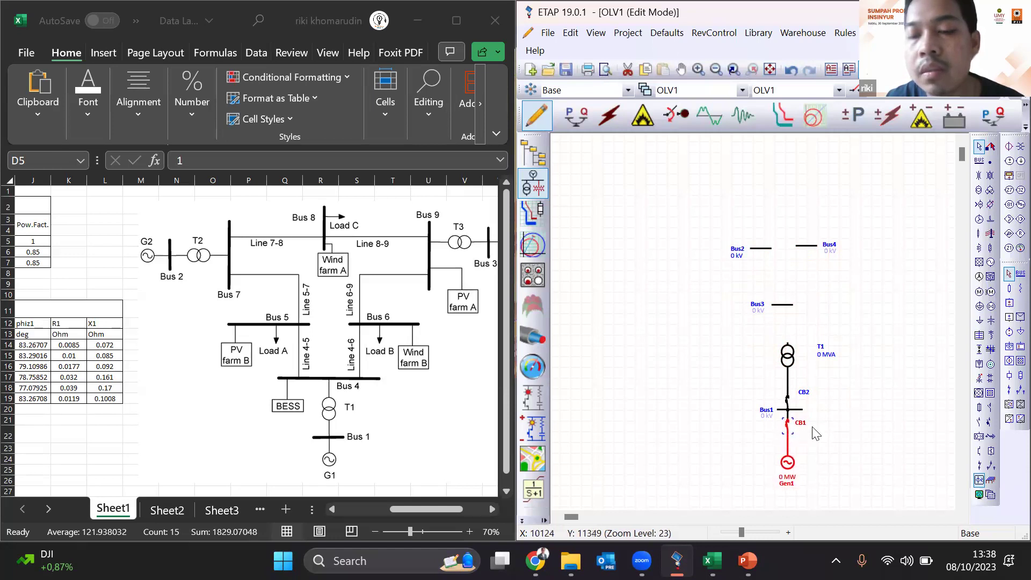
click(861, 430)
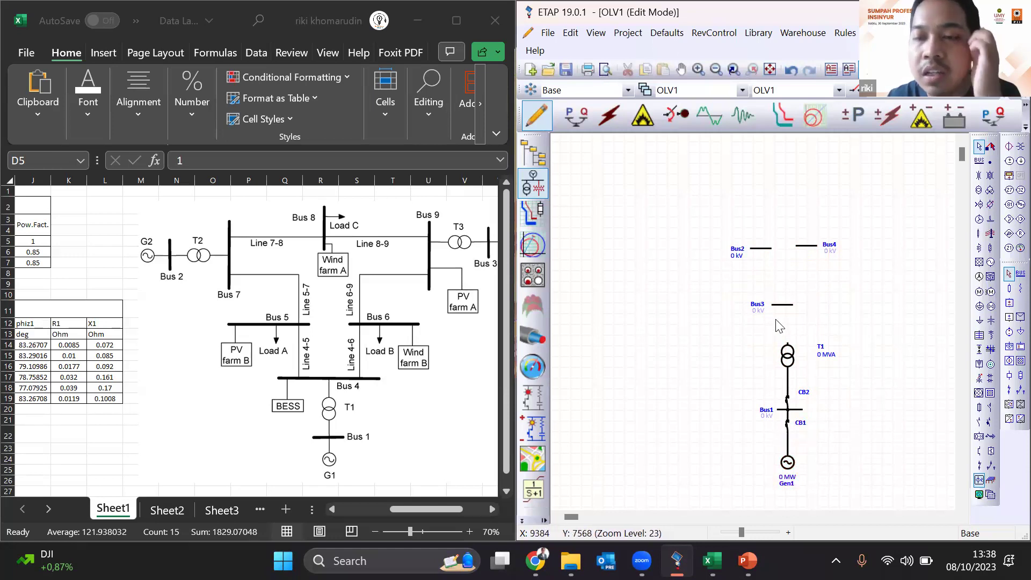
- Align Bus3 with T1 and add breaker CB3 just under Bus3
click(787, 304)
drag(787, 305, 792, 305)
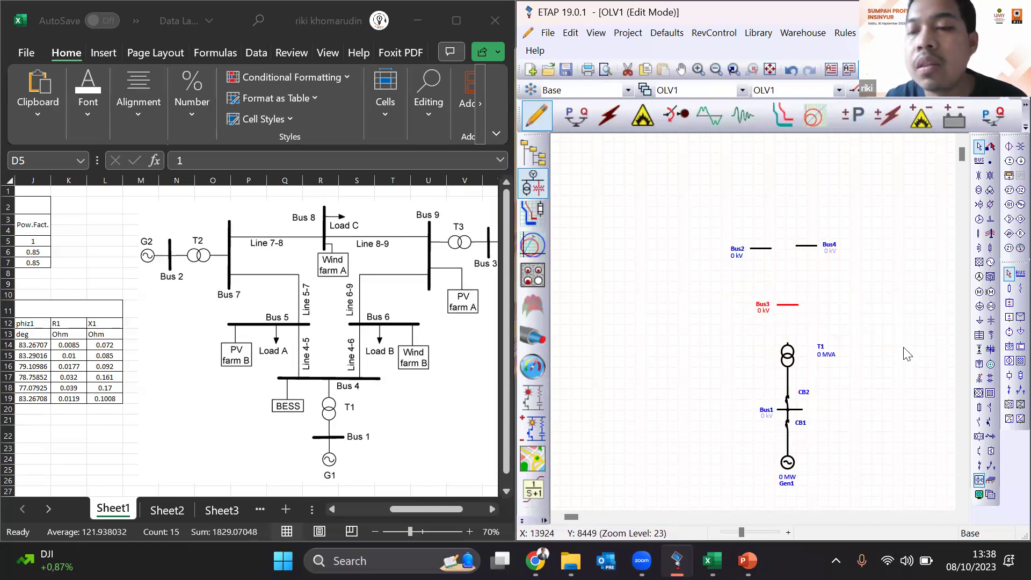
click(991, 422)
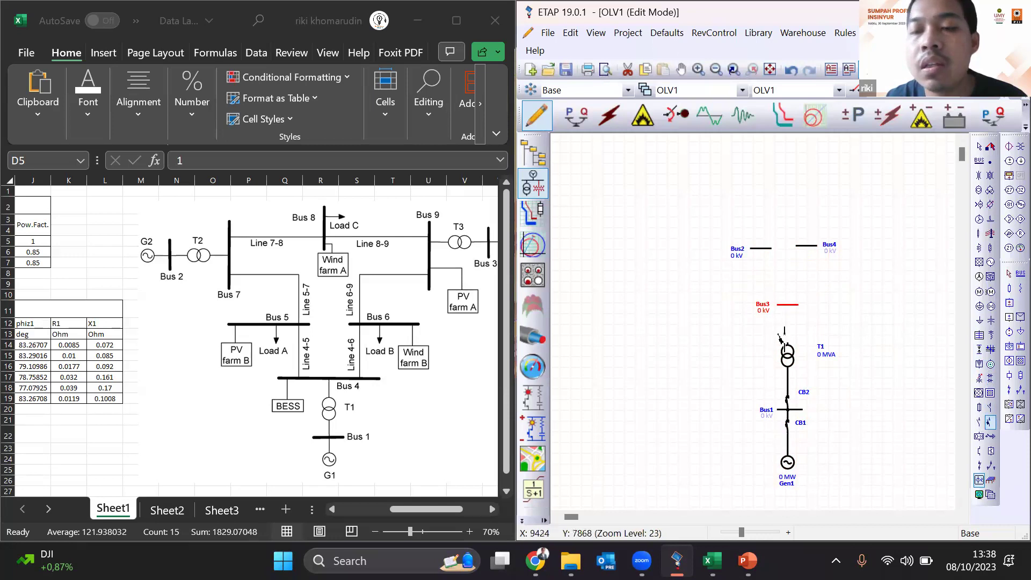
click(788, 318)
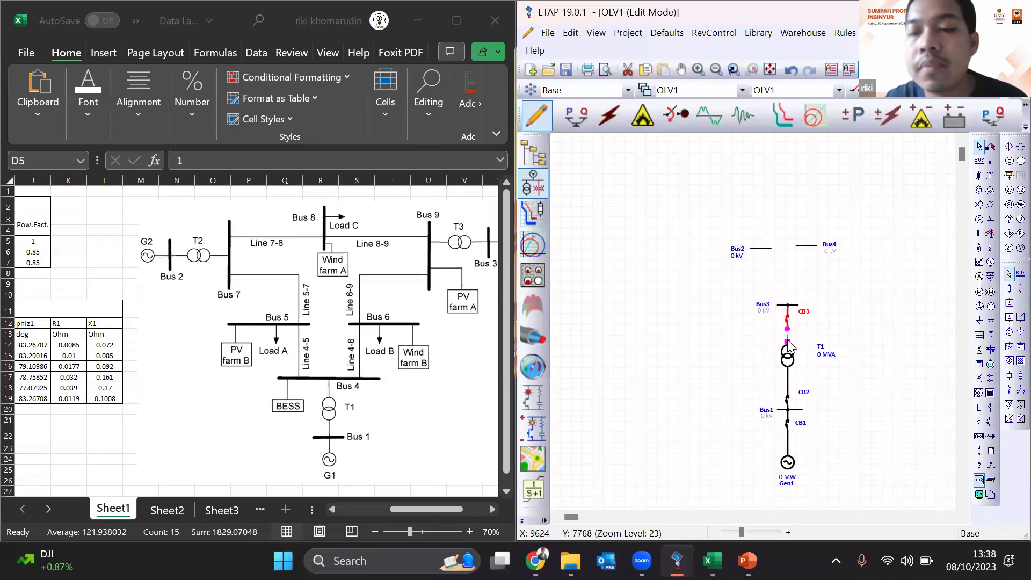
drag(788, 355, 788, 358)
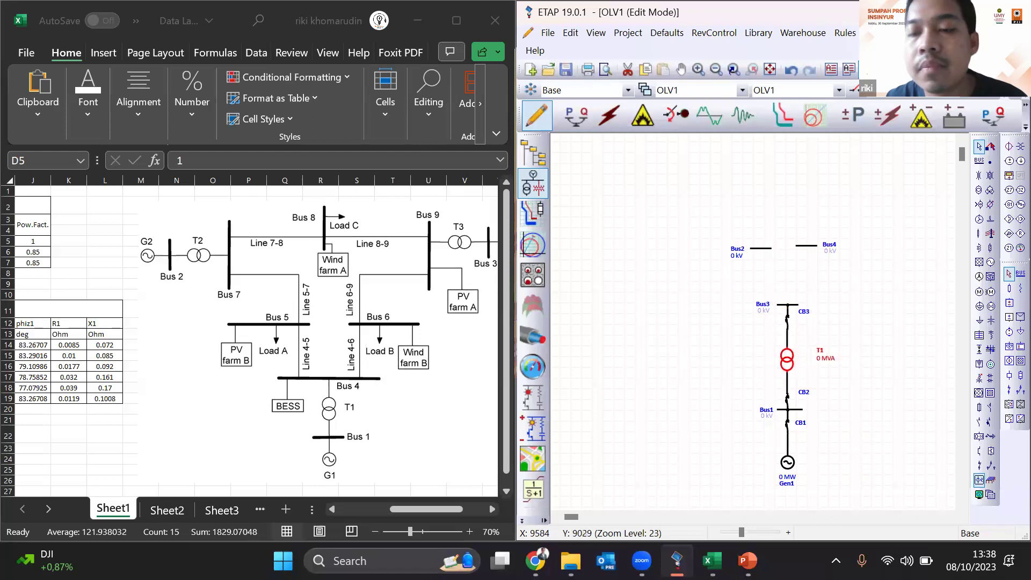
click(787, 314)
click(813, 340)
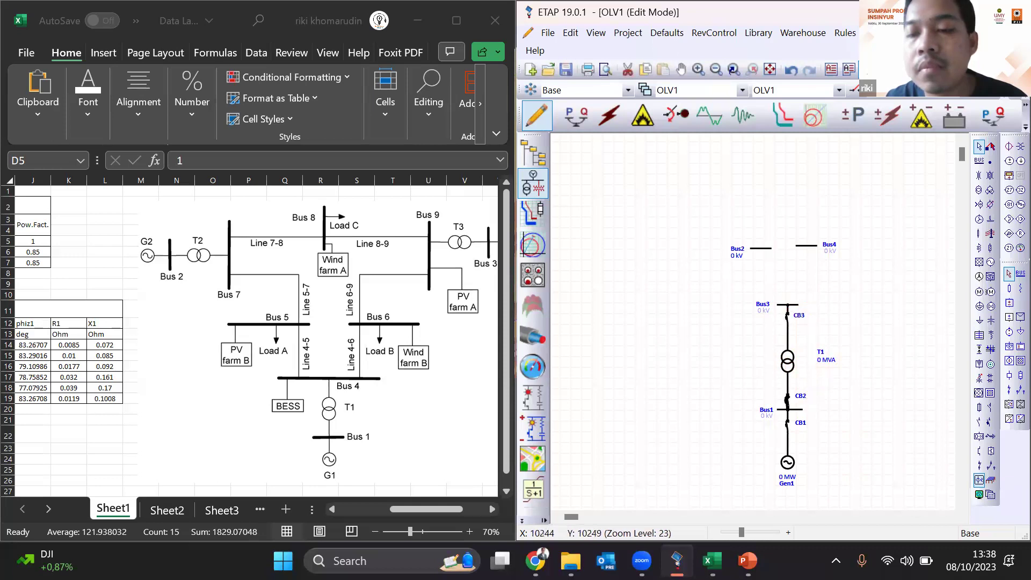
click(823, 364)
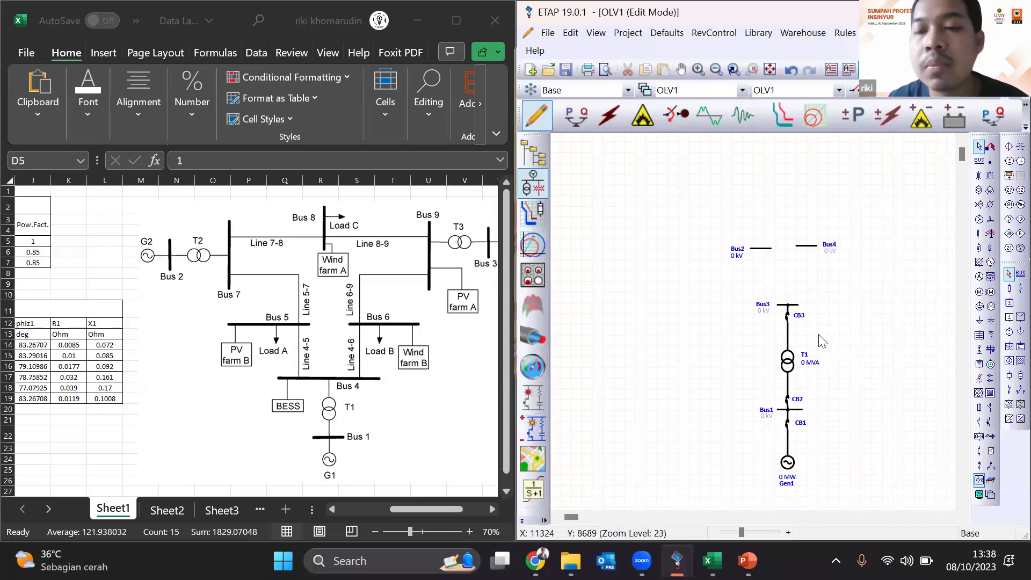
- Reposition the Bus3 label and lower Bus3 and CB3 close to T1
drag(762, 311, 755, 341)
drag(788, 310, 767, 405)
drag(795, 367, 796, 377)
click(795, 315)
drag(795, 317, 791, 340)
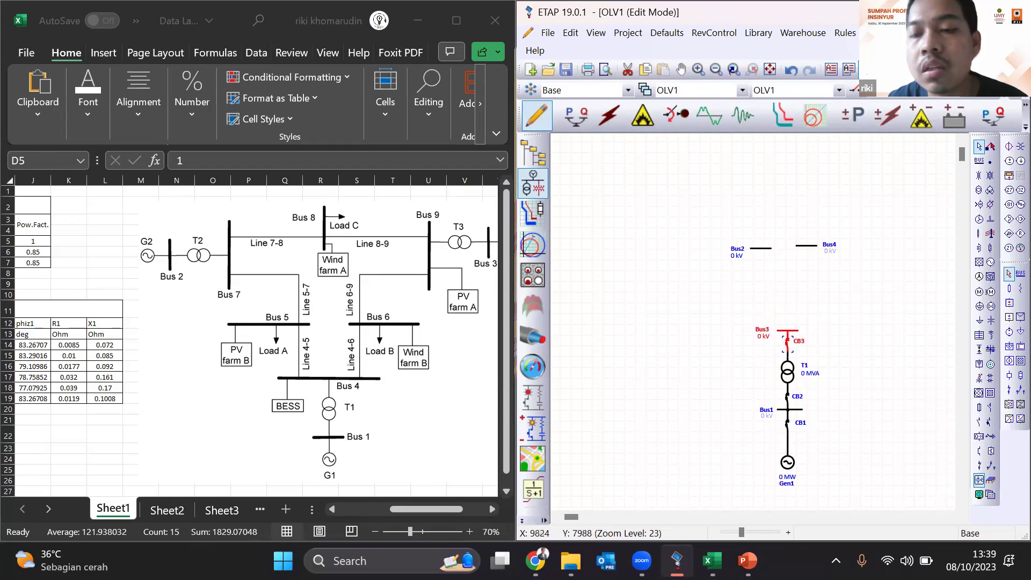
click(878, 320)
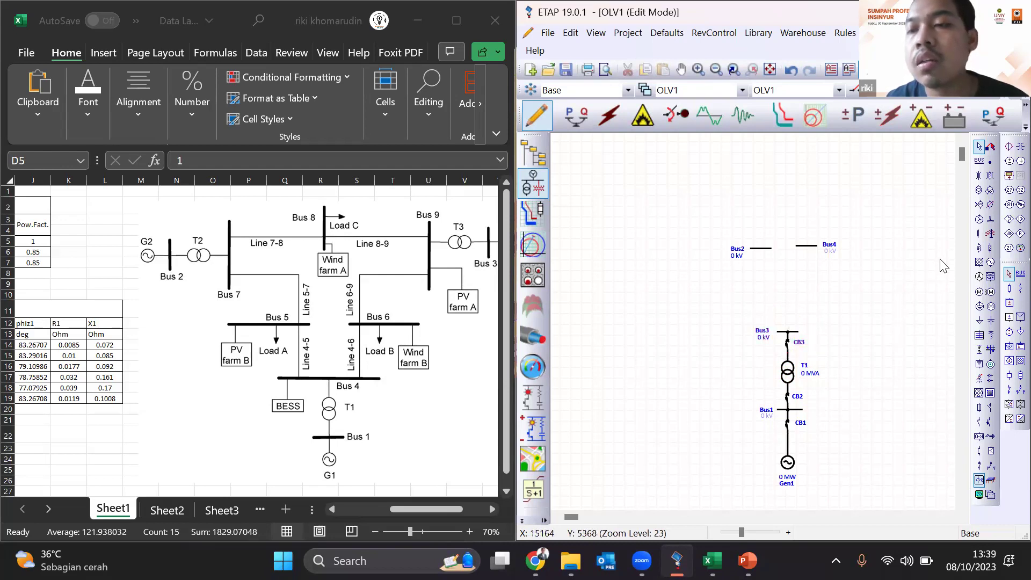
- Place two transmission lines, one below Bus4 and one below Bus2
click(990, 235)
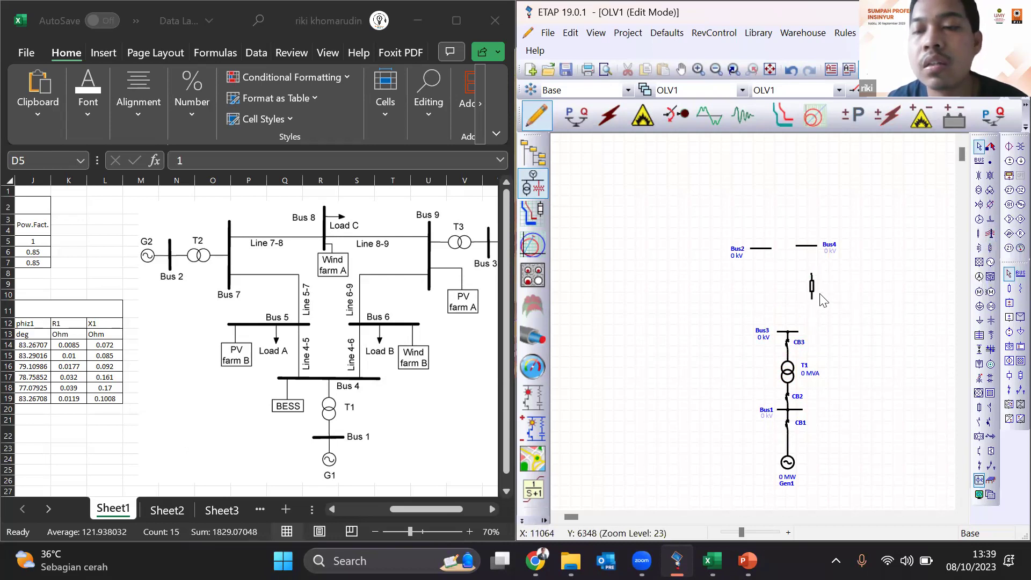
click(807, 280)
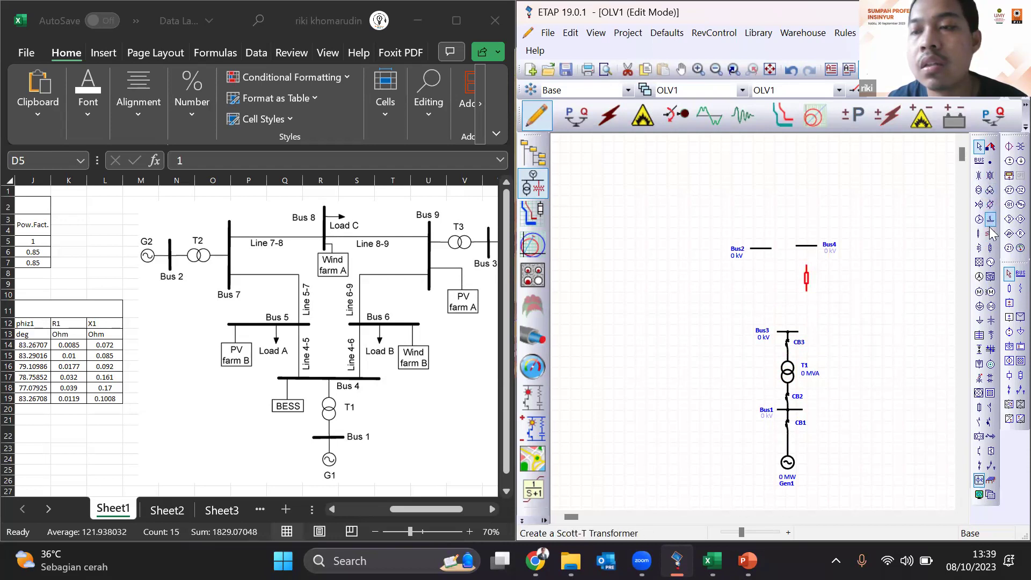
scroll(805, 333, down, 5)
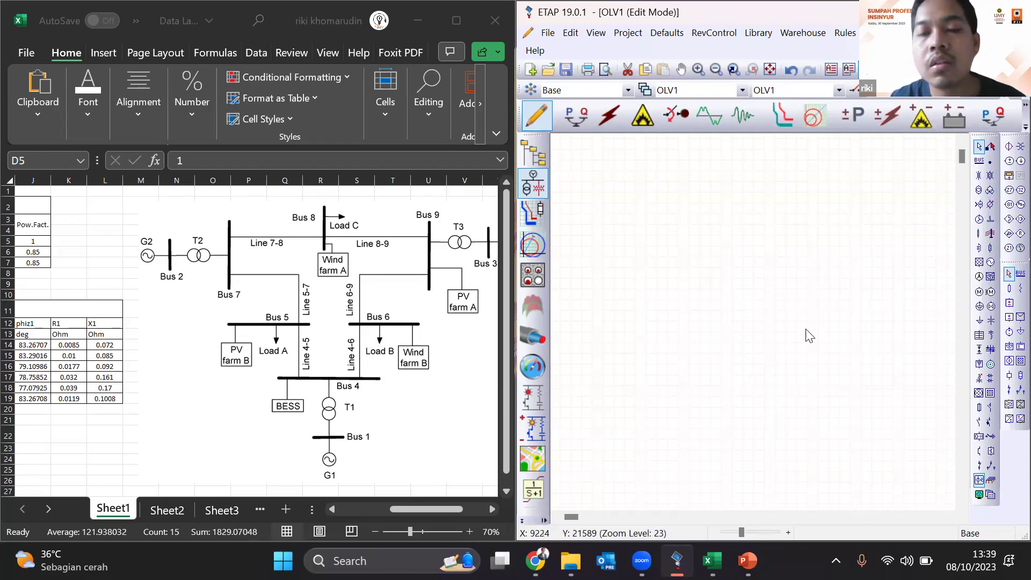
scroll(644, 289, up, 4)
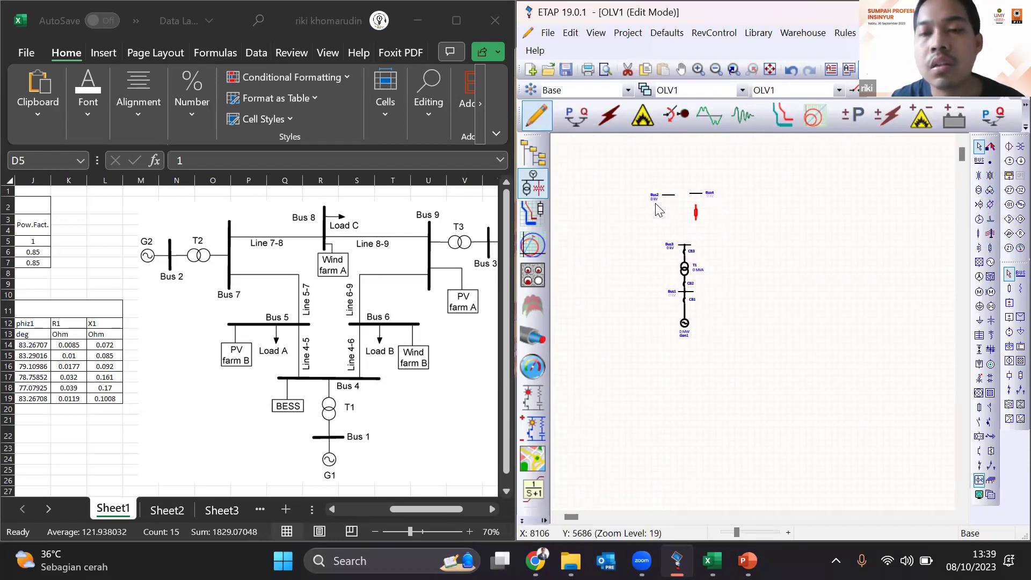
scroll(652, 206, up, 1)
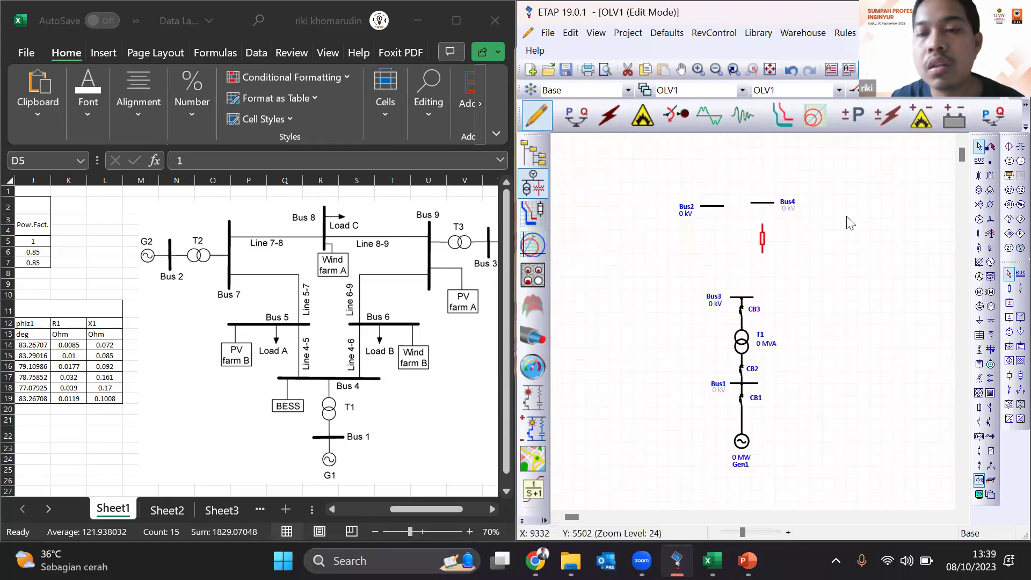
click(990, 235)
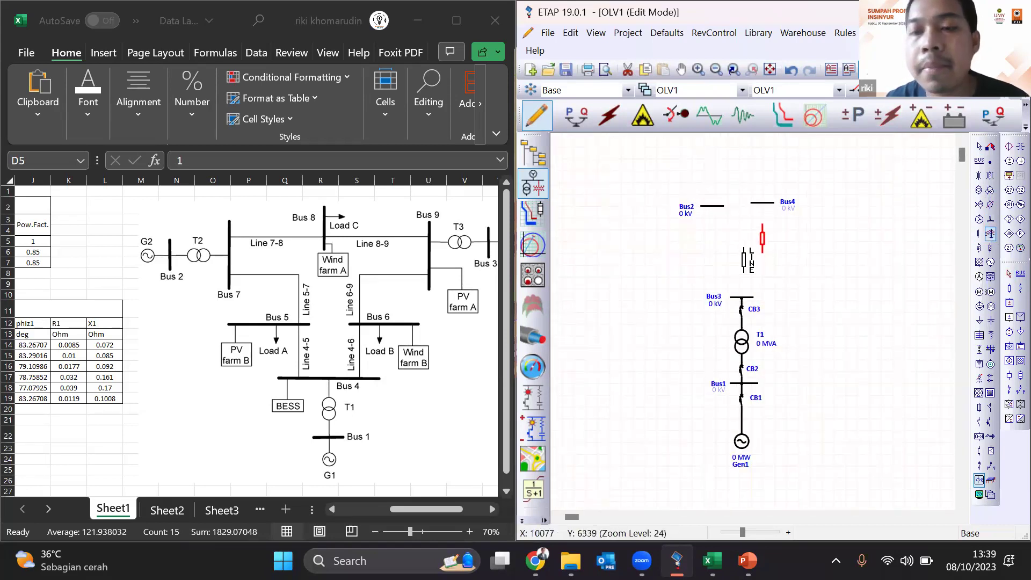
click(717, 246)
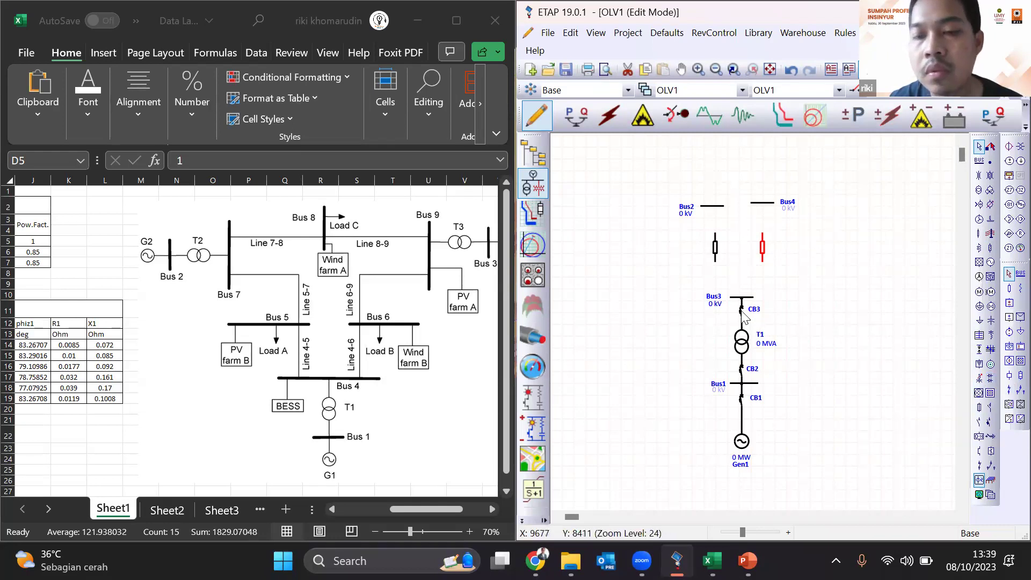
- Replace CB3 with high-voltage breaker CB4 under Bus3, and connect both lines to Bus3, Bus4 and Bus2
key(Delete)
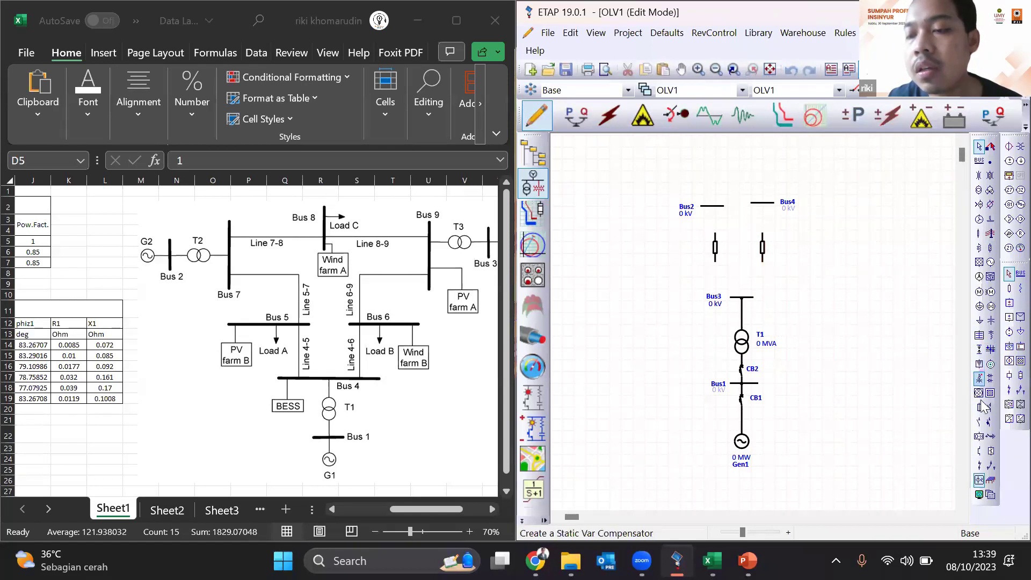
click(979, 421)
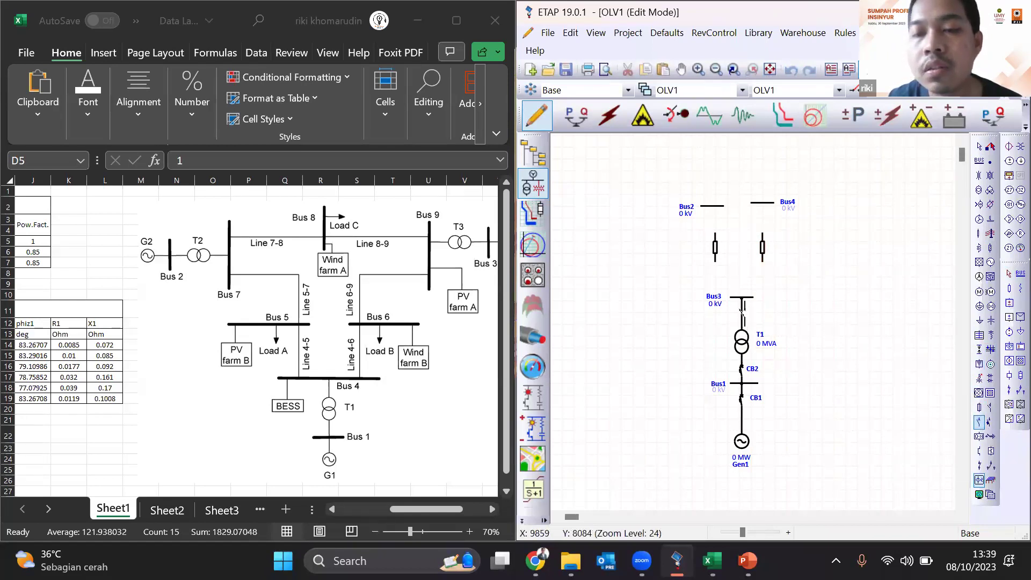
click(741, 307)
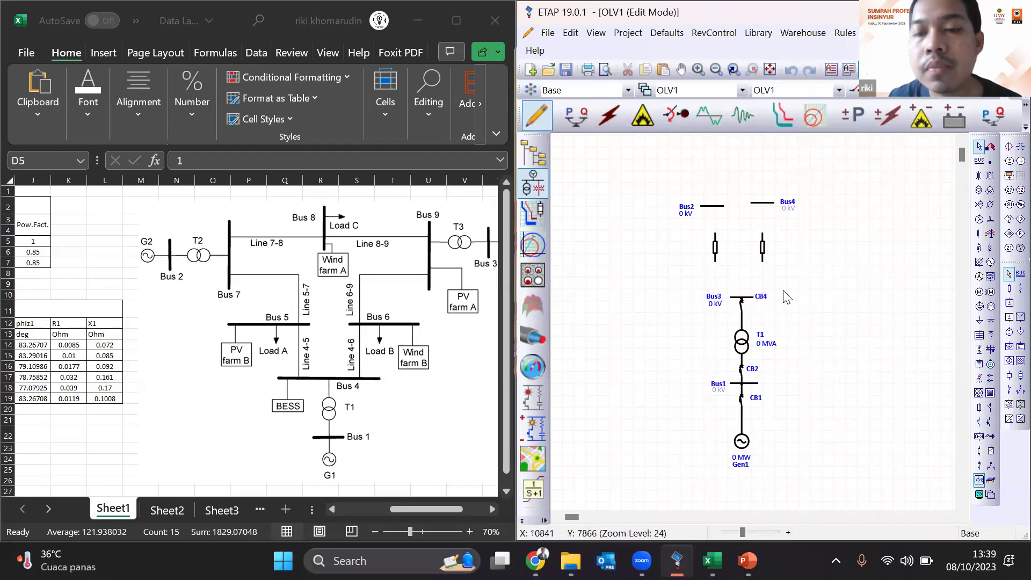
drag(752, 304, 730, 297)
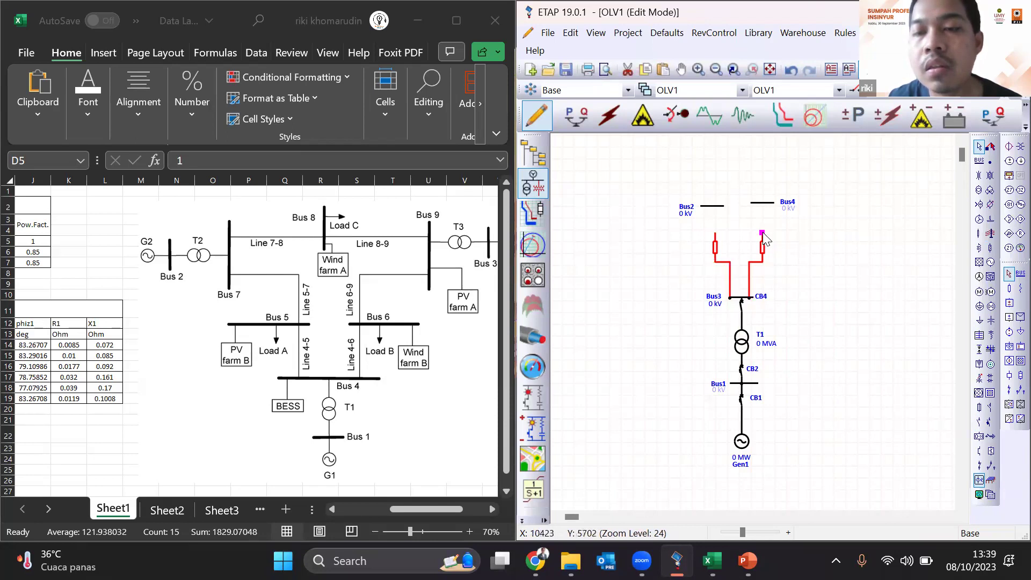
drag(765, 211, 764, 211)
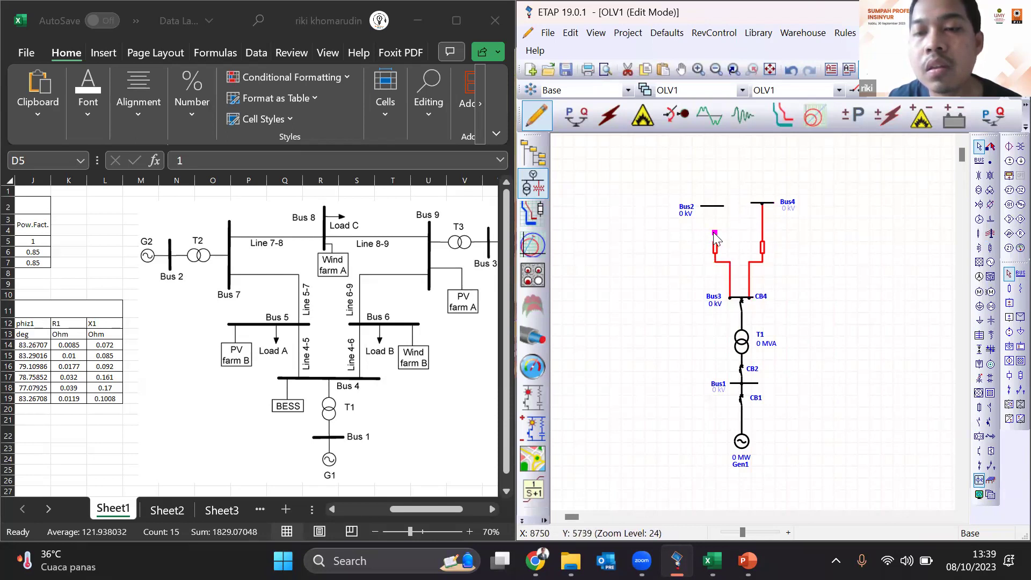
click(717, 213)
click(803, 263)
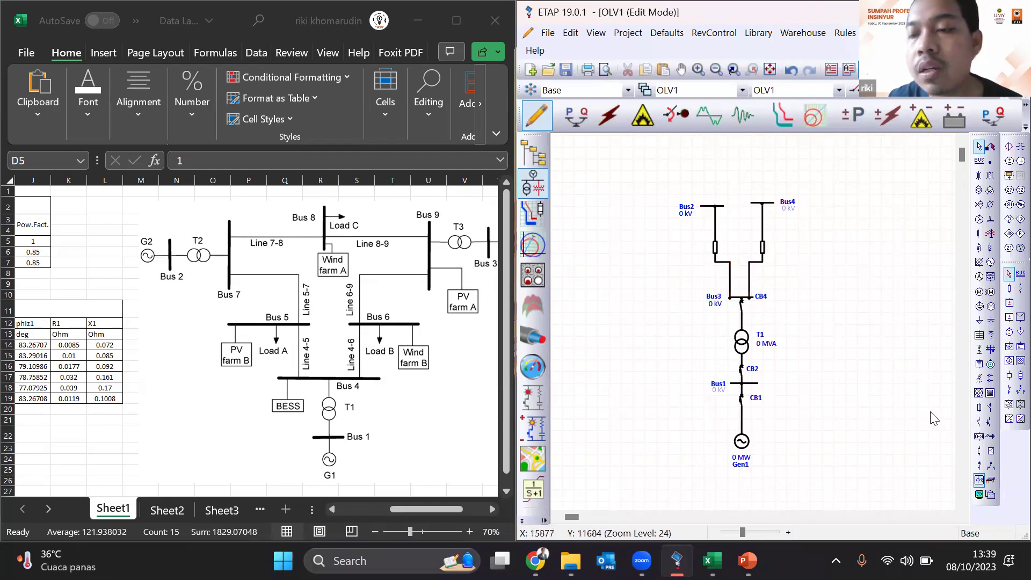
click(981, 424)
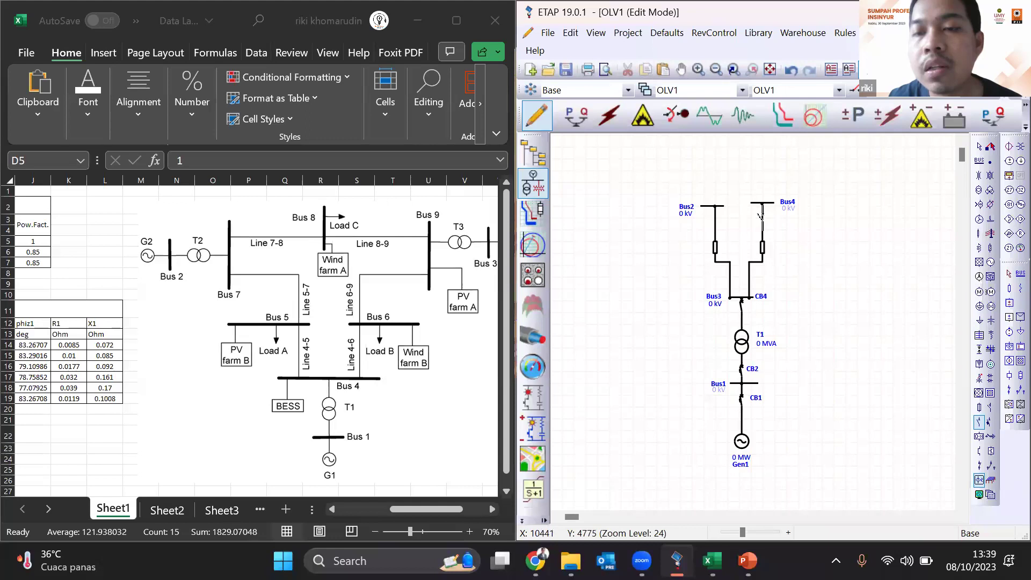
- Insert HV breakers CB5 under Bus4, CB6 under Bus2, and CB7 on the right branch above Bus3
click(762, 214)
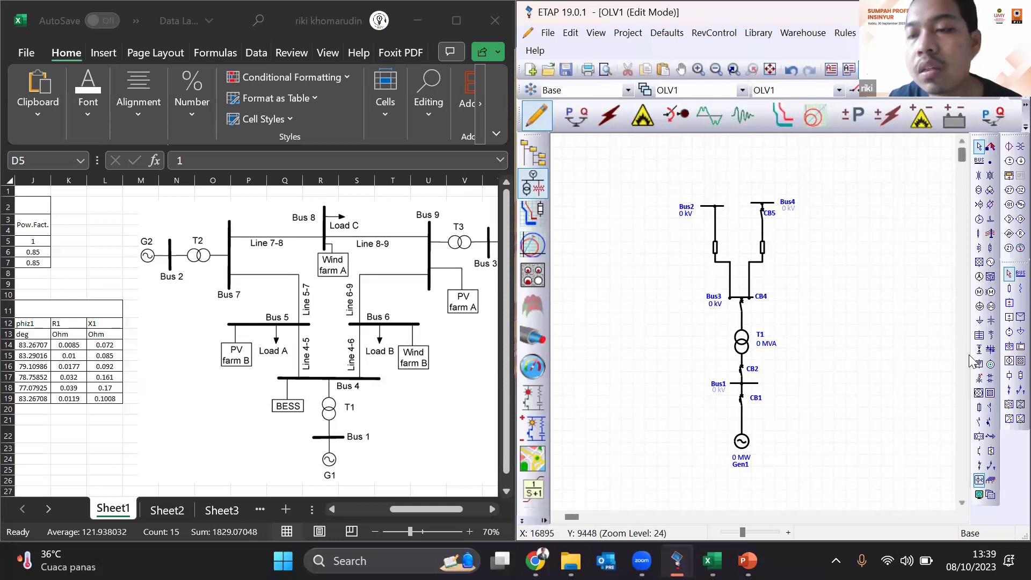
click(978, 422)
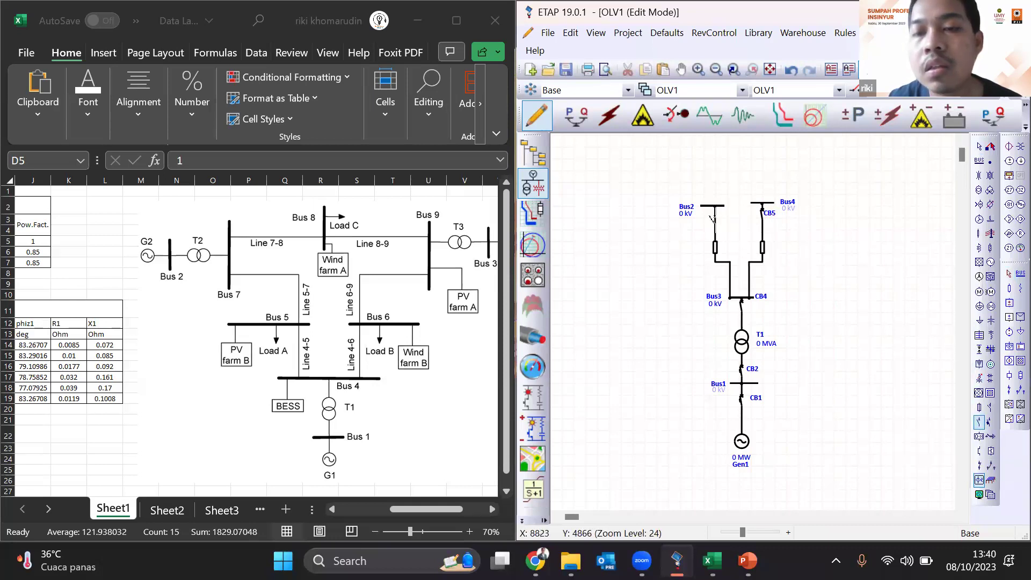
click(715, 215)
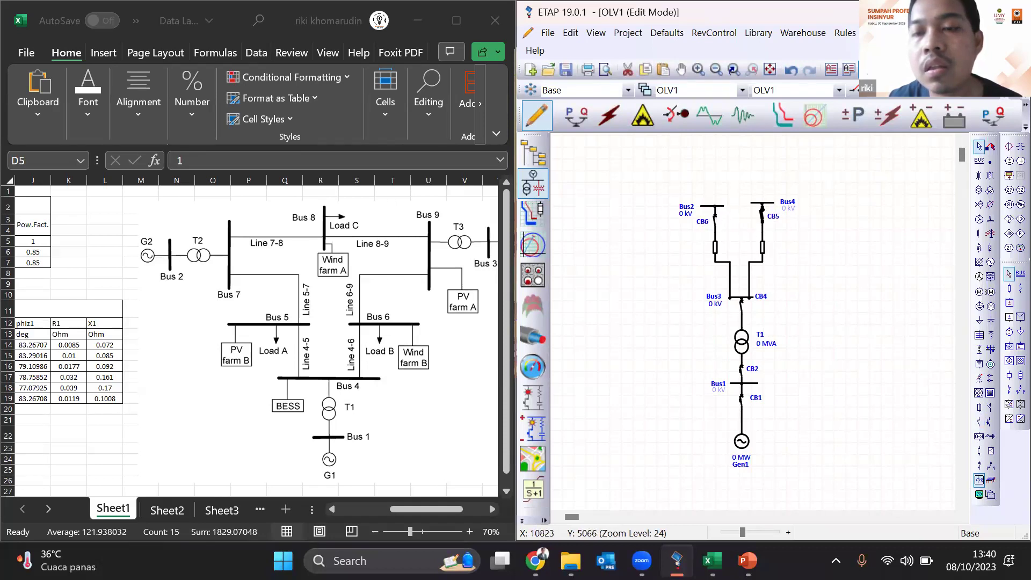
click(980, 424)
click(748, 283)
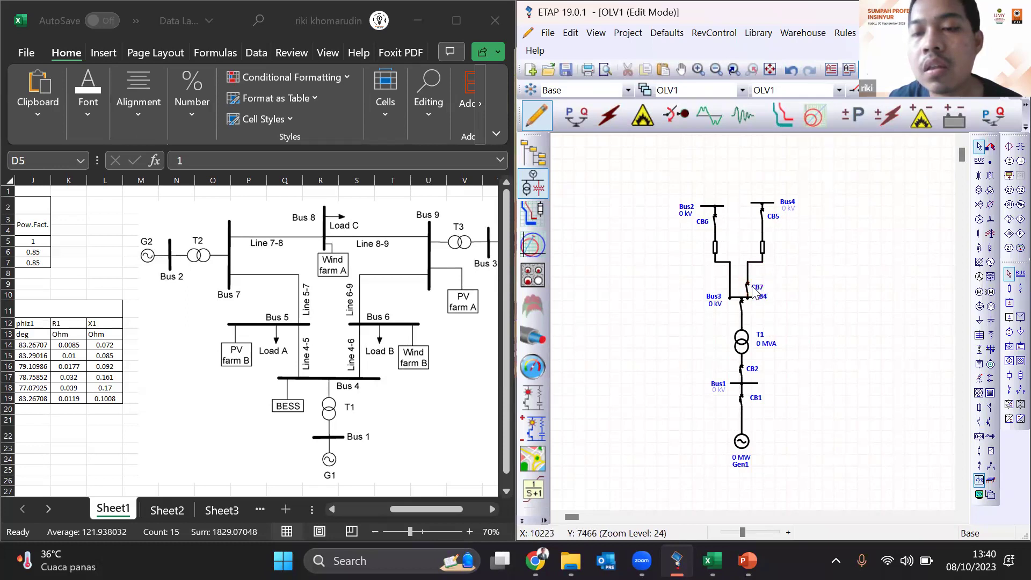
click(749, 284)
click(813, 311)
- Insert breaker CB8 on the left branch and move it down onto Bus3
click(980, 423)
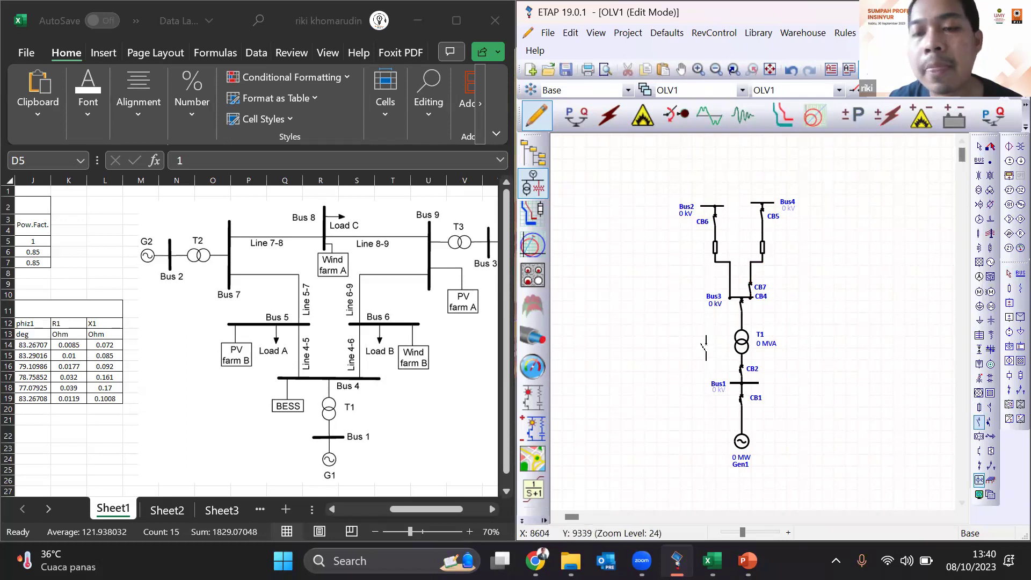
click(728, 280)
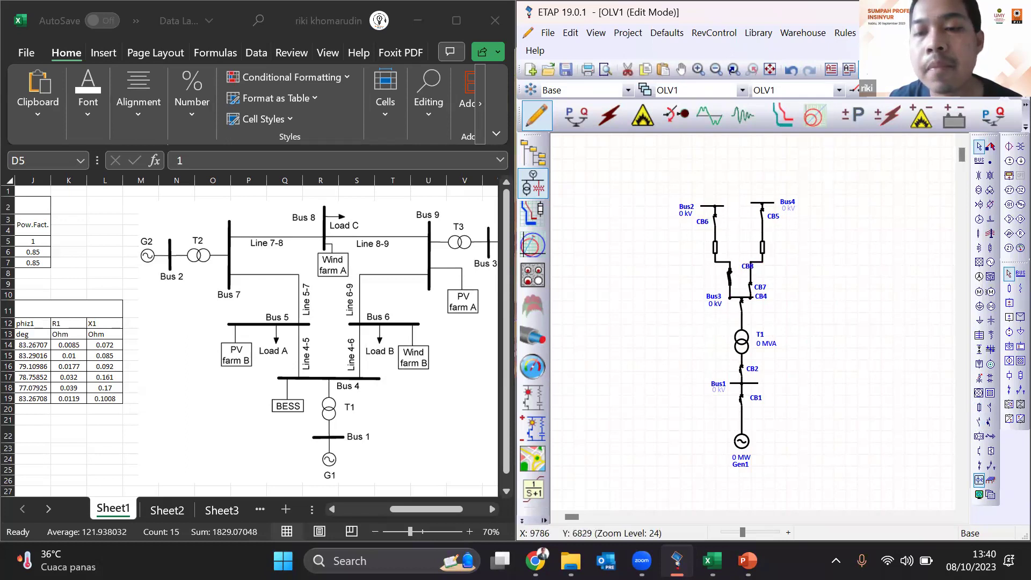
click(735, 297)
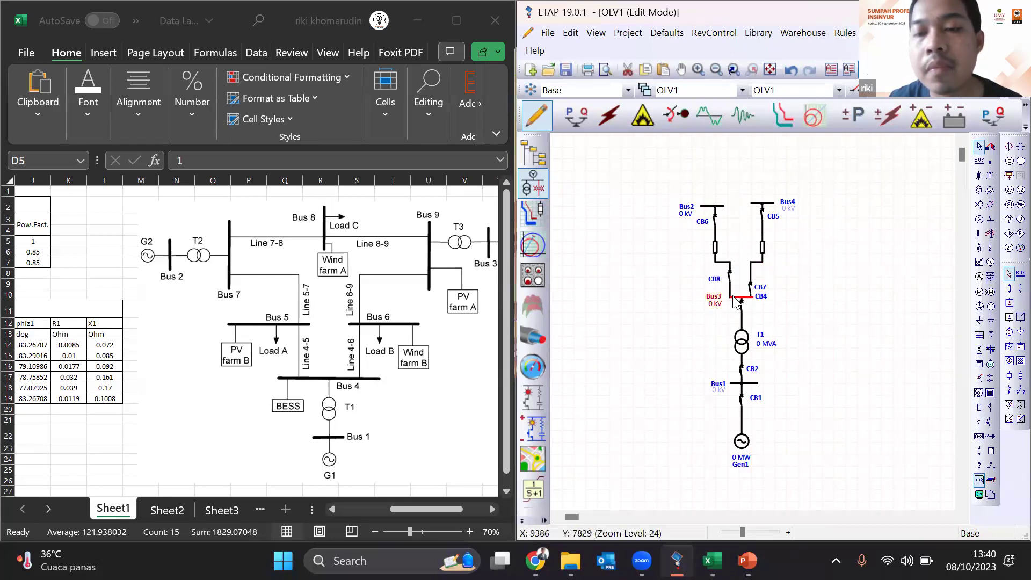
click(710, 300)
drag(733, 281, 733, 297)
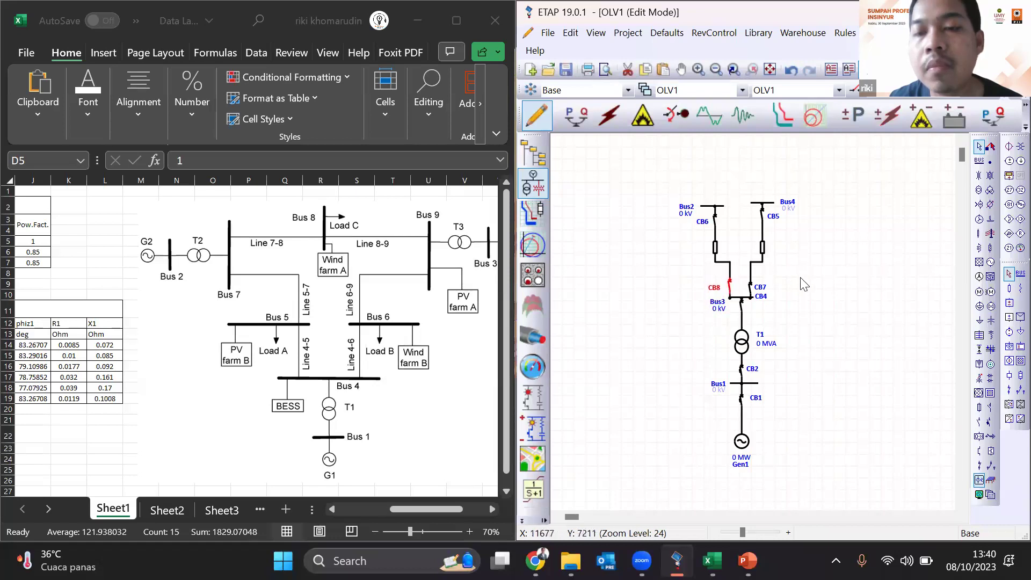
scroll(811, 285, up, 2)
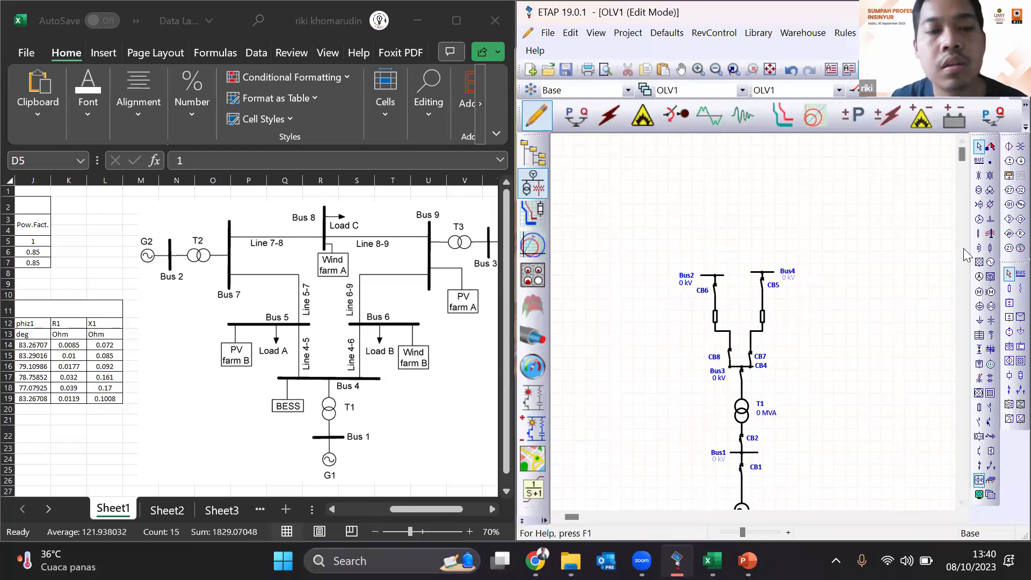
- Place Bus5 at the top left, rotate it 90° vertical, and move its label above
click(979, 160)
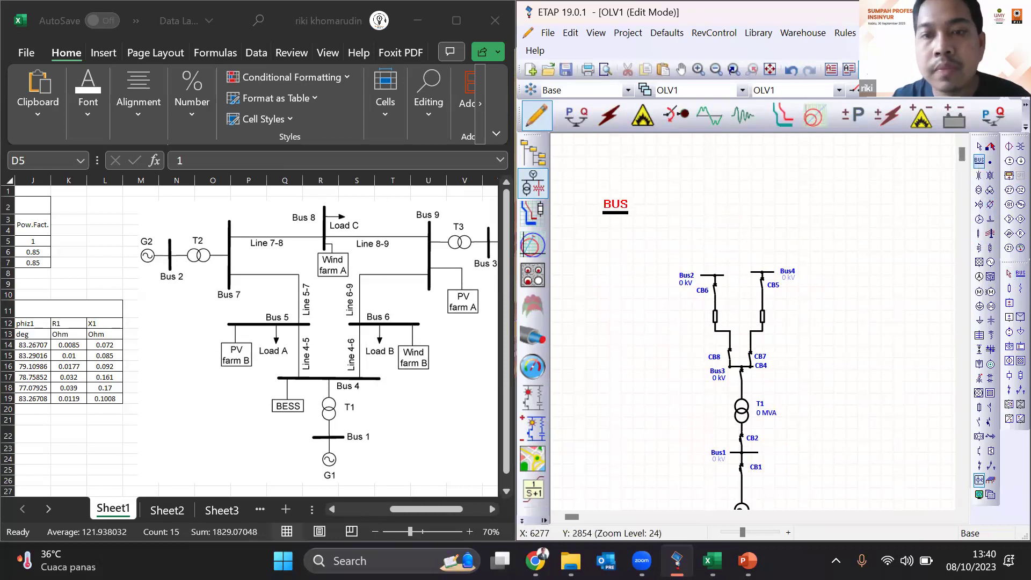
click(622, 214)
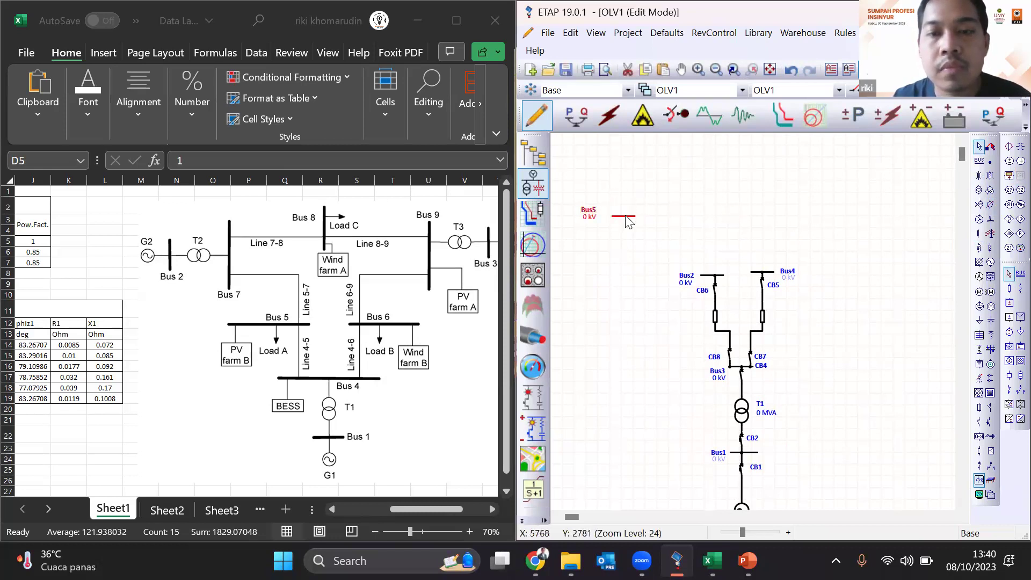
right_click(630, 216)
mouse_move(715, 293)
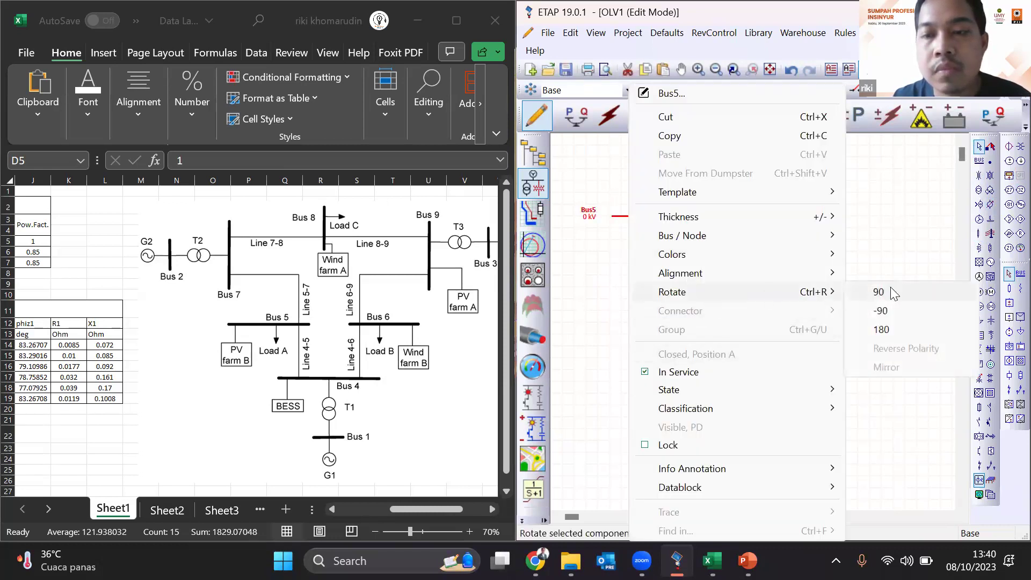
click(891, 290)
drag(595, 222, 625, 201)
- Place Bus6 at the top right, rotate it vertical, and move its label above
click(980, 162)
click(870, 202)
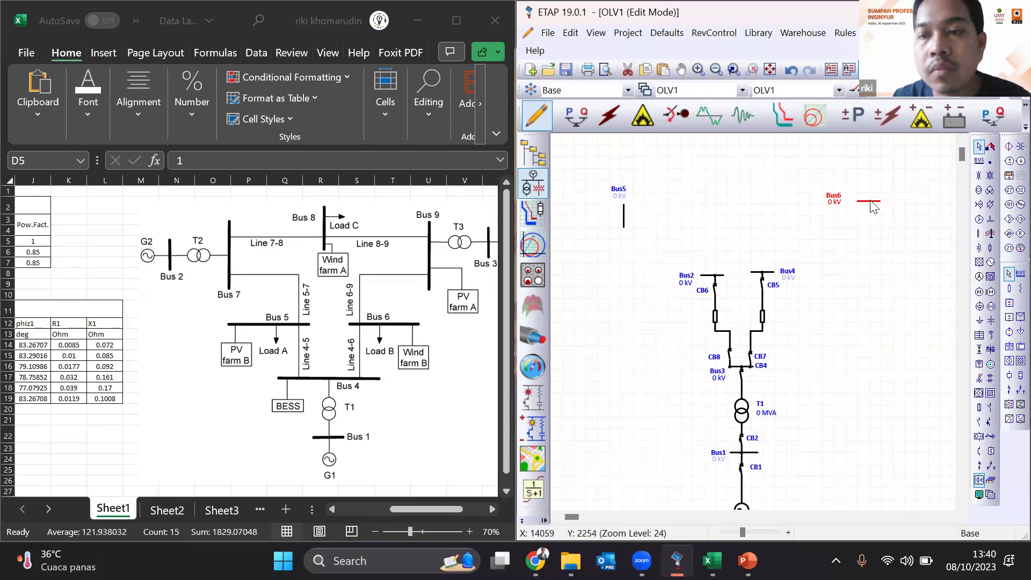
right_click(870, 202)
click(666, 265)
click(623, 218)
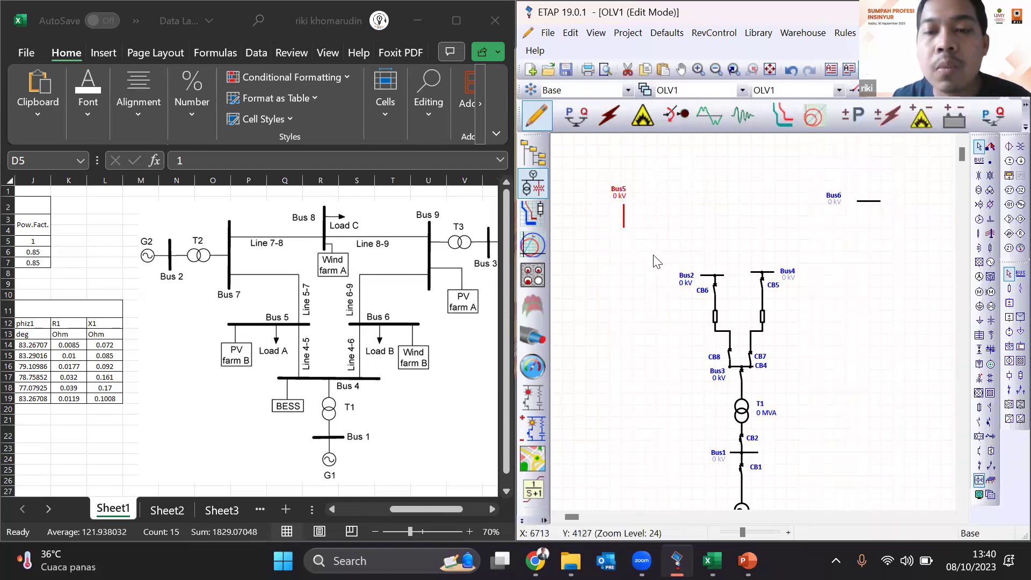
click(866, 215)
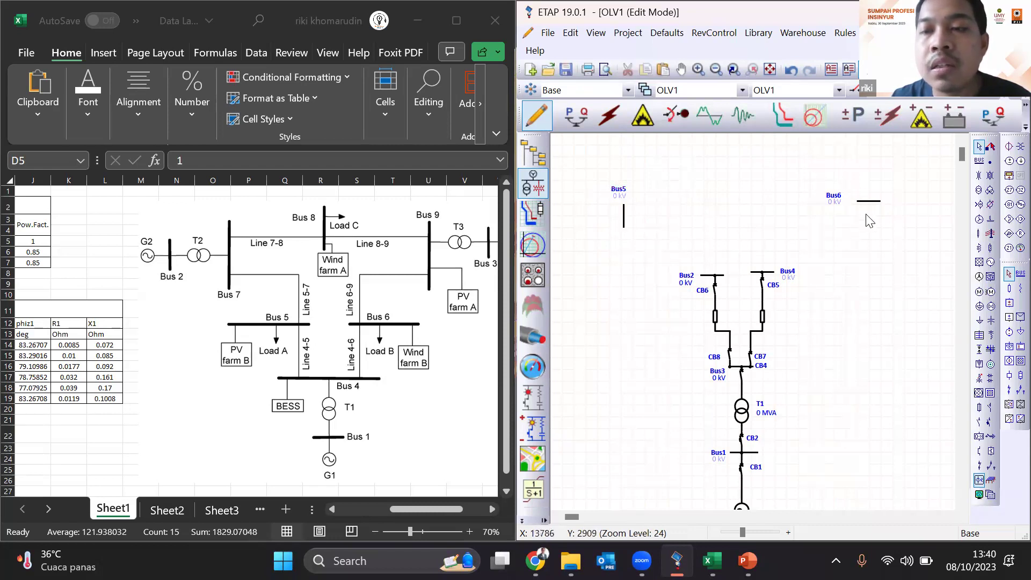
right_click(870, 202)
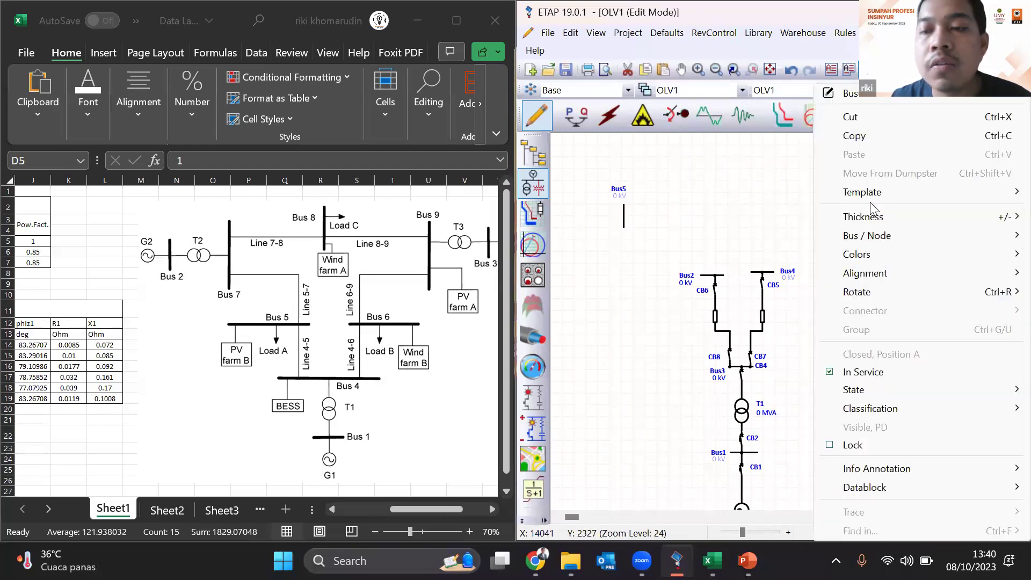
mouse_move(897, 292)
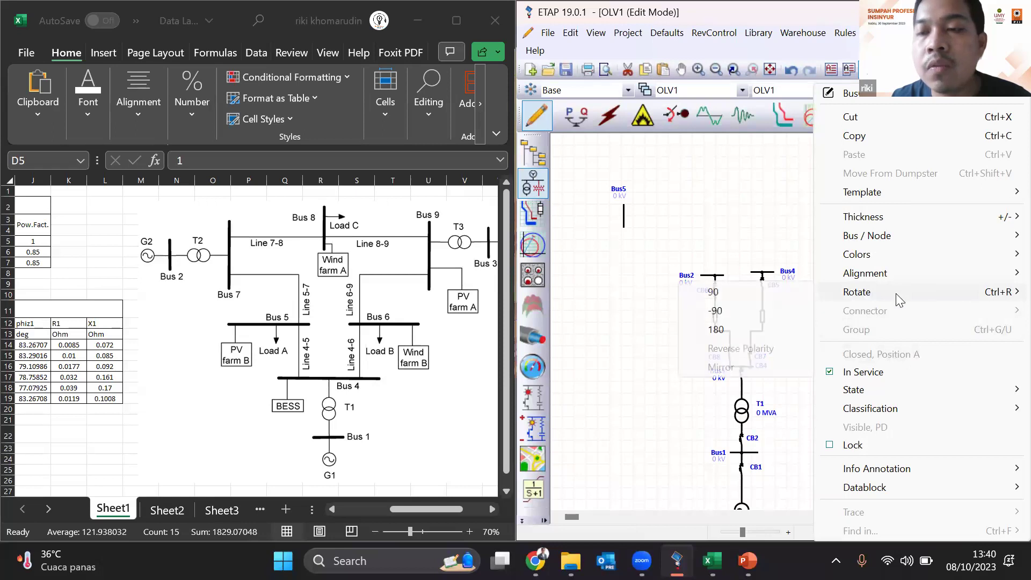
click(775, 311)
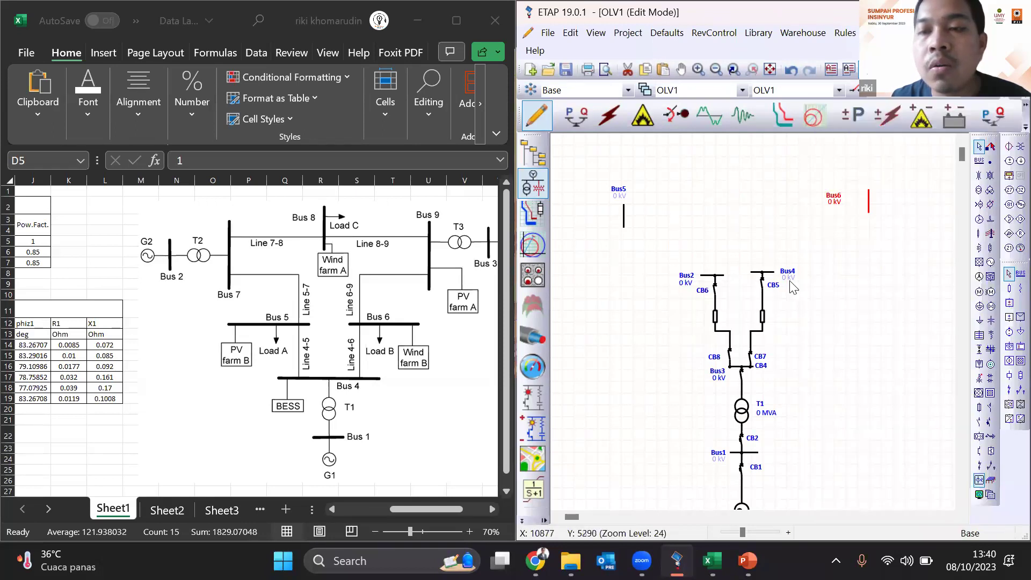
click(801, 257)
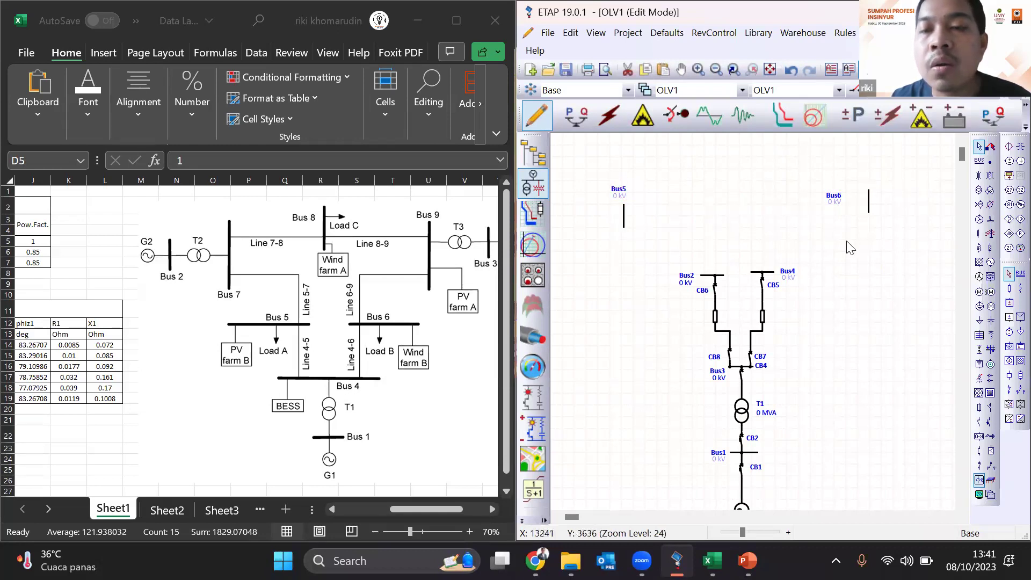
drag(834, 198, 867, 219)
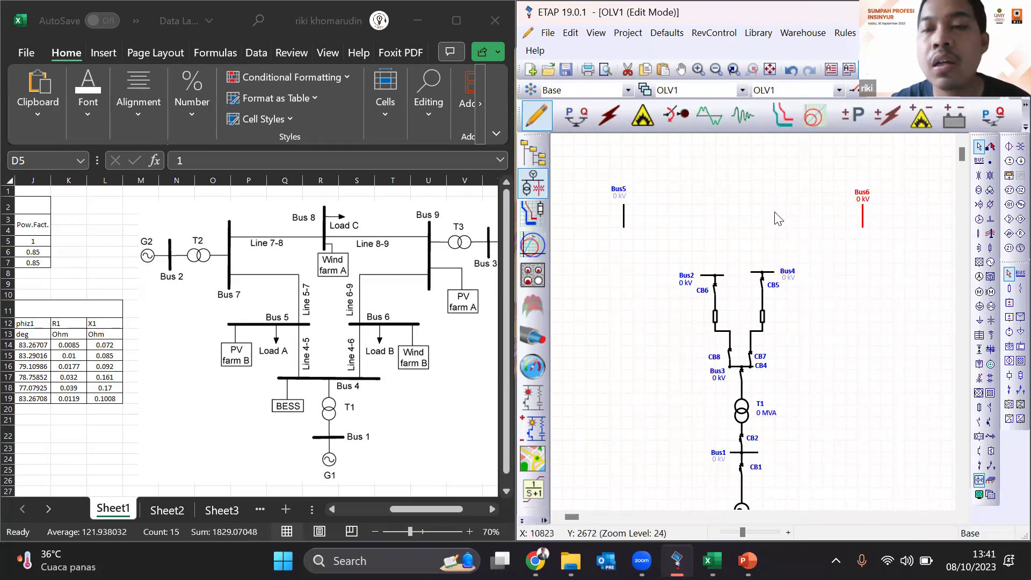
- Add Bus7 at the top centre between Bus5 and Bus6, rotated -90° to vertical
click(946, 175)
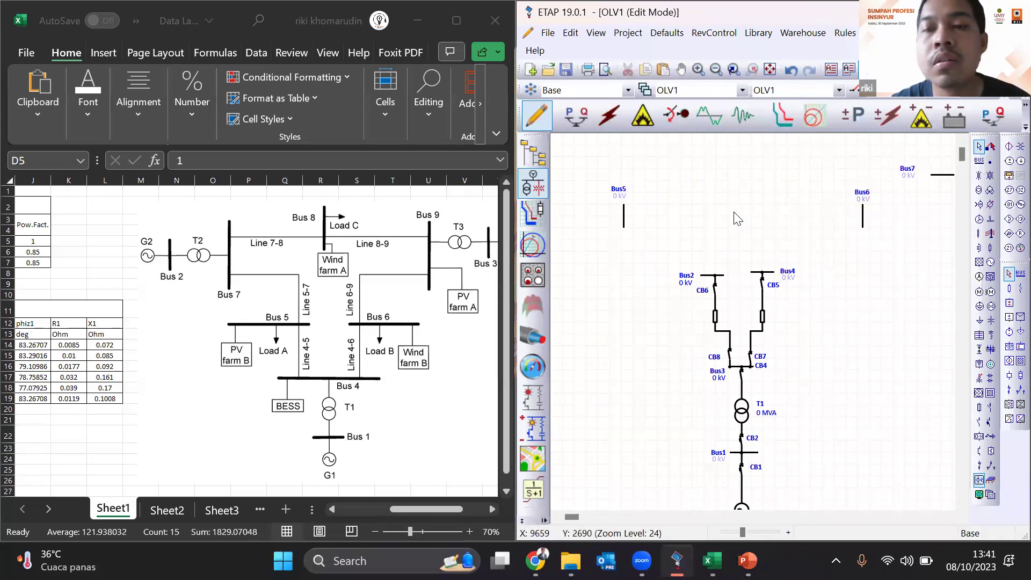
click(937, 175)
drag(937, 175, 751, 190)
right_click(751, 191)
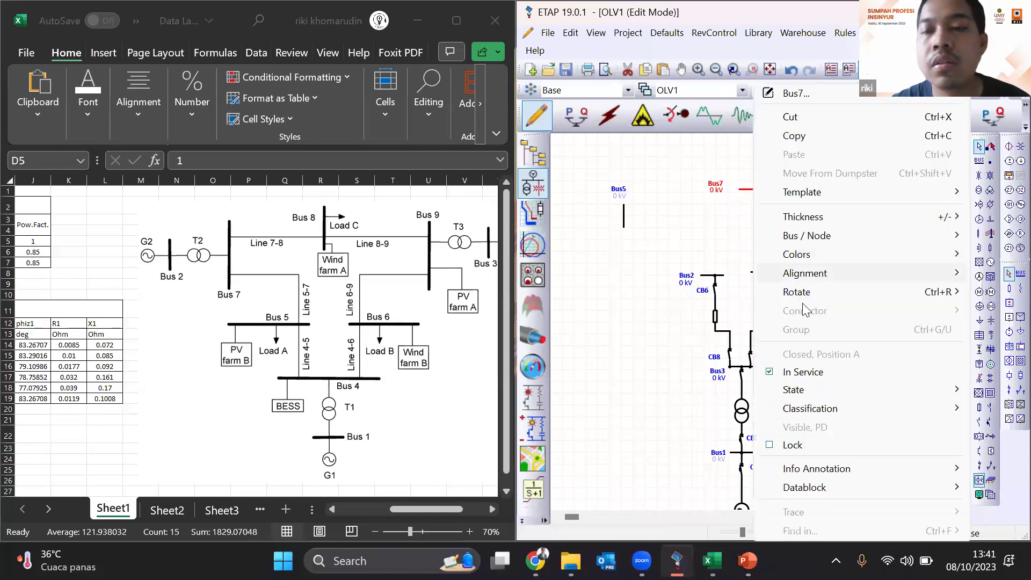
mouse_move(822, 293)
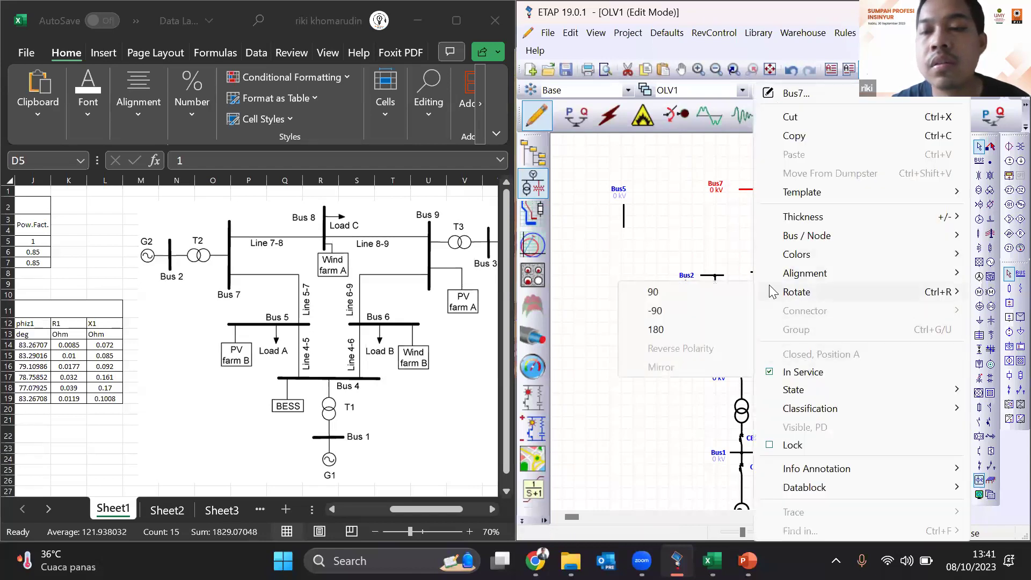
click(721, 310)
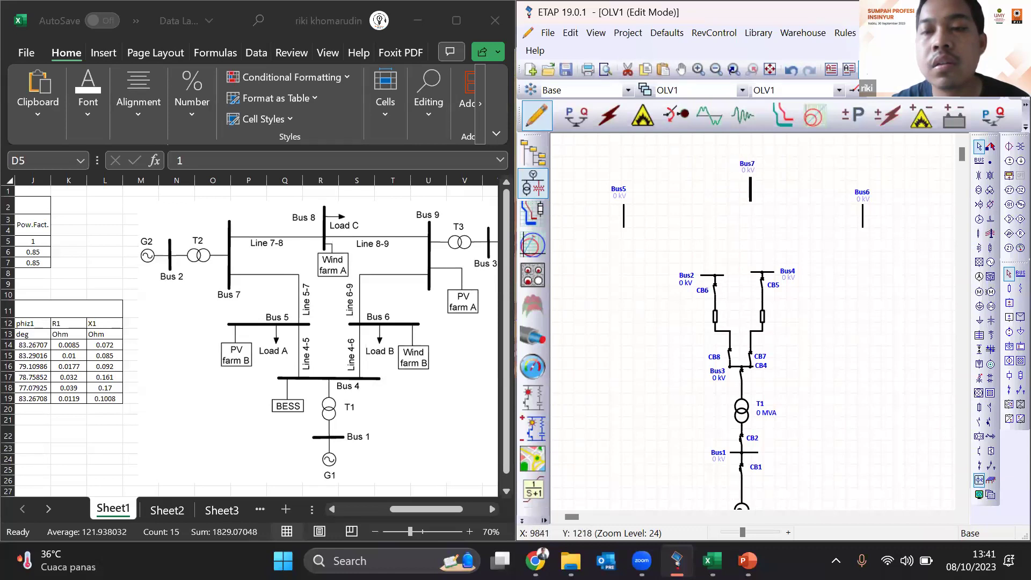
drag(751, 189, 735, 172)
click(803, 212)
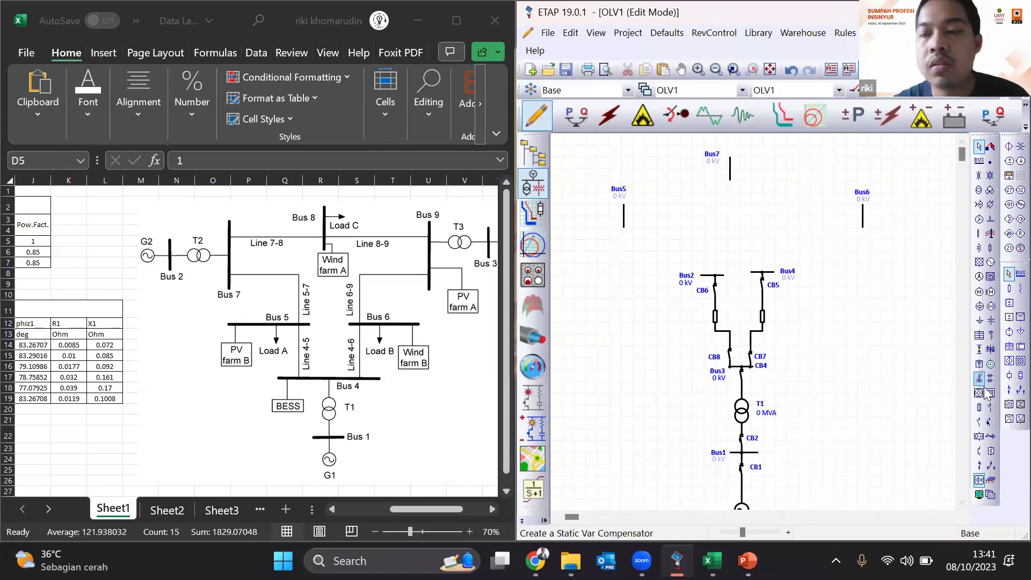
- Add a transmission line rotated horizontal and paste copies into the gaps around Bus7
click(990, 234)
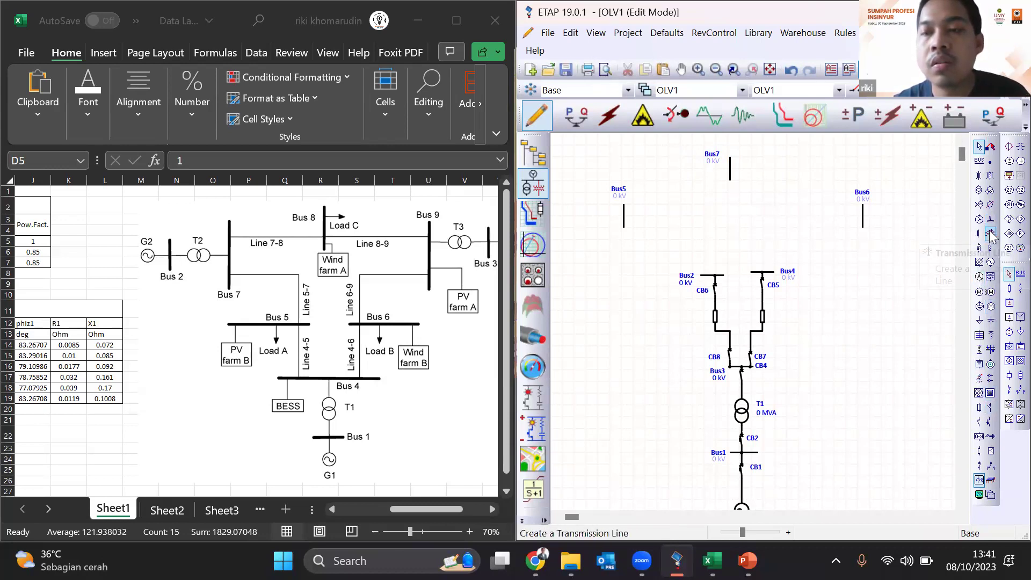
click(779, 231)
click(776, 243)
right_click(777, 243)
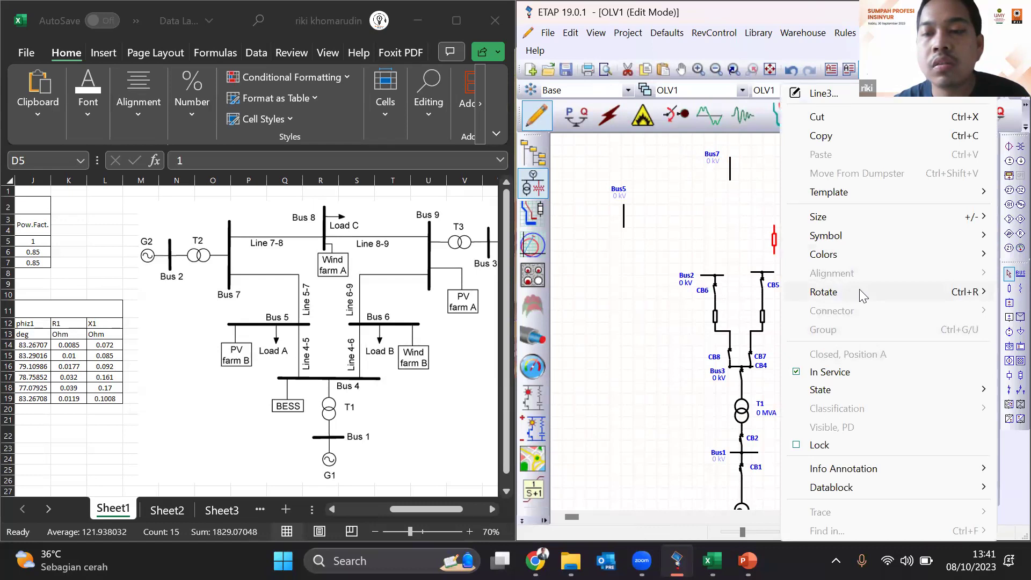
mouse_move(863, 295)
click(735, 311)
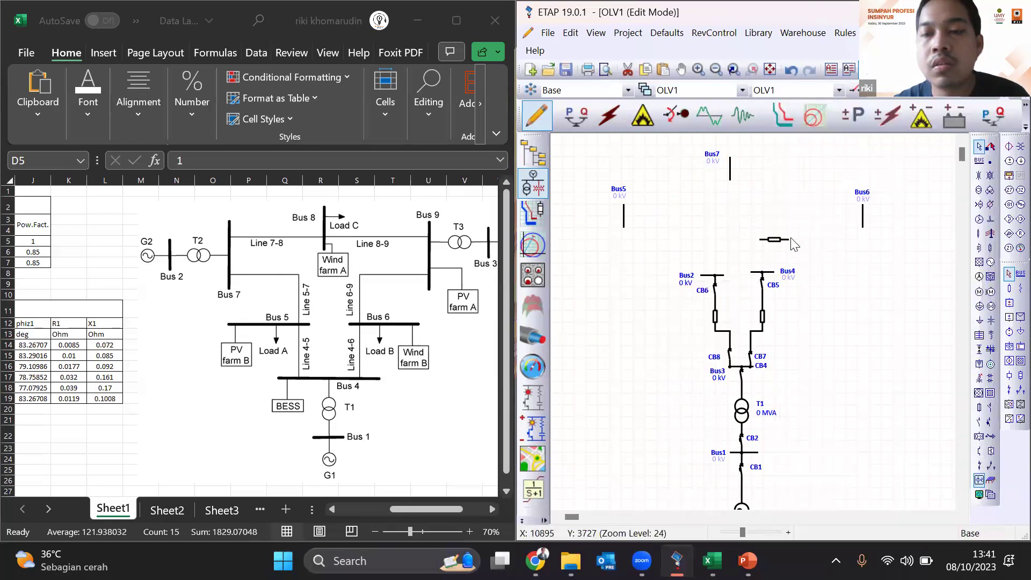
drag(774, 239, 703, 246)
click(794, 230)
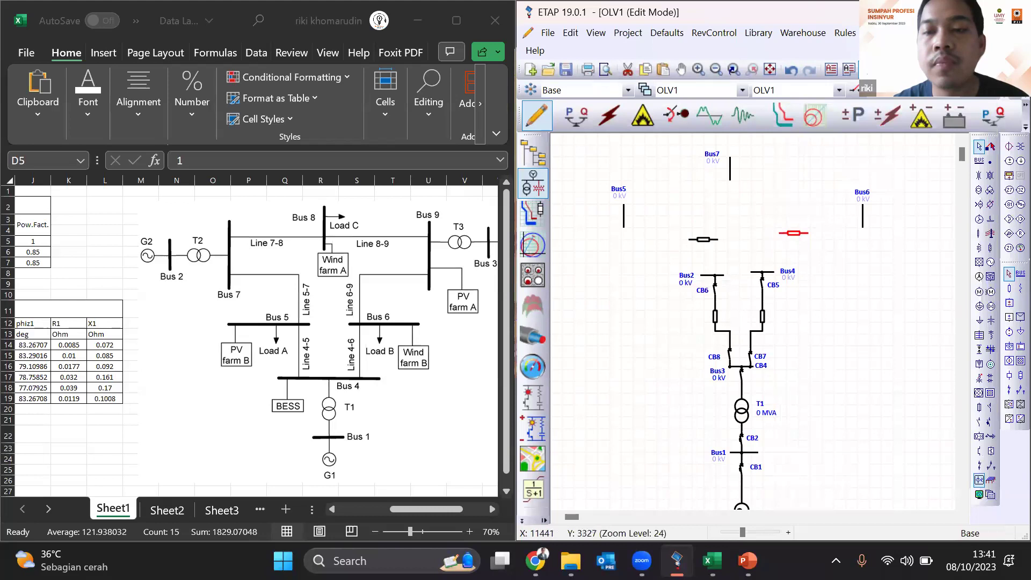
drag(708, 245, 792, 179)
key(ctrl+v)
click(827, 329)
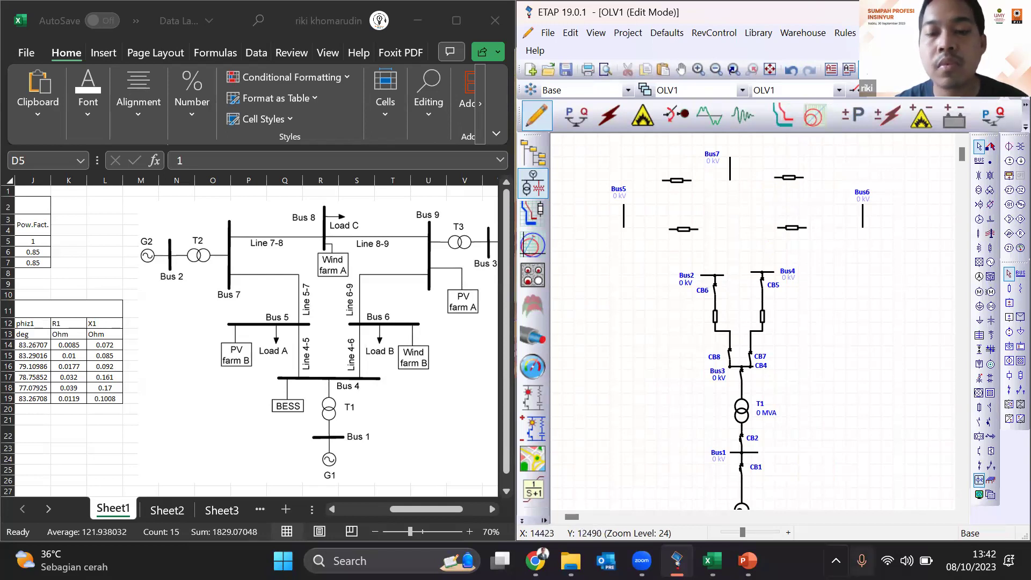
click(560, 517)
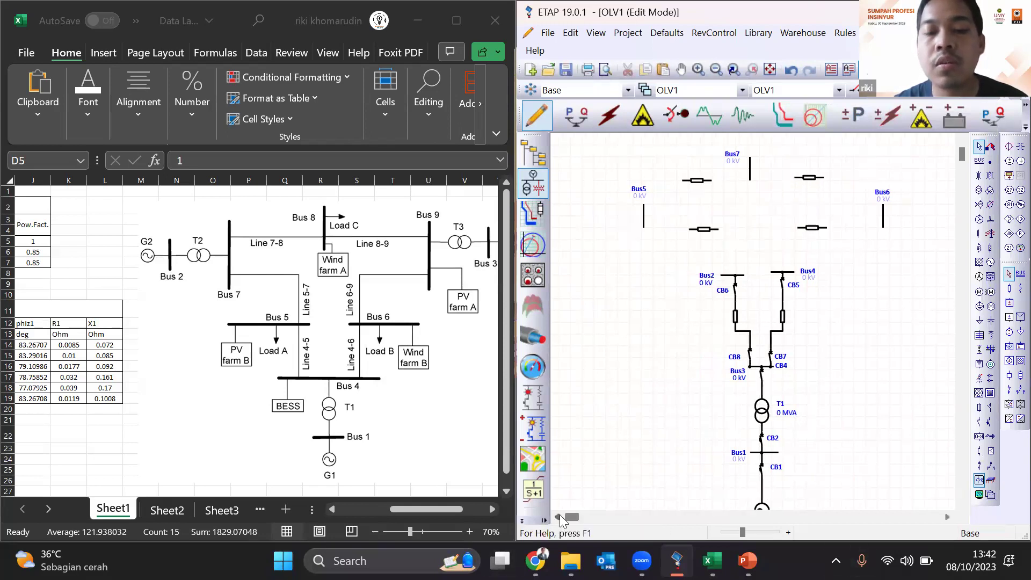
click(559, 517)
click(560, 517)
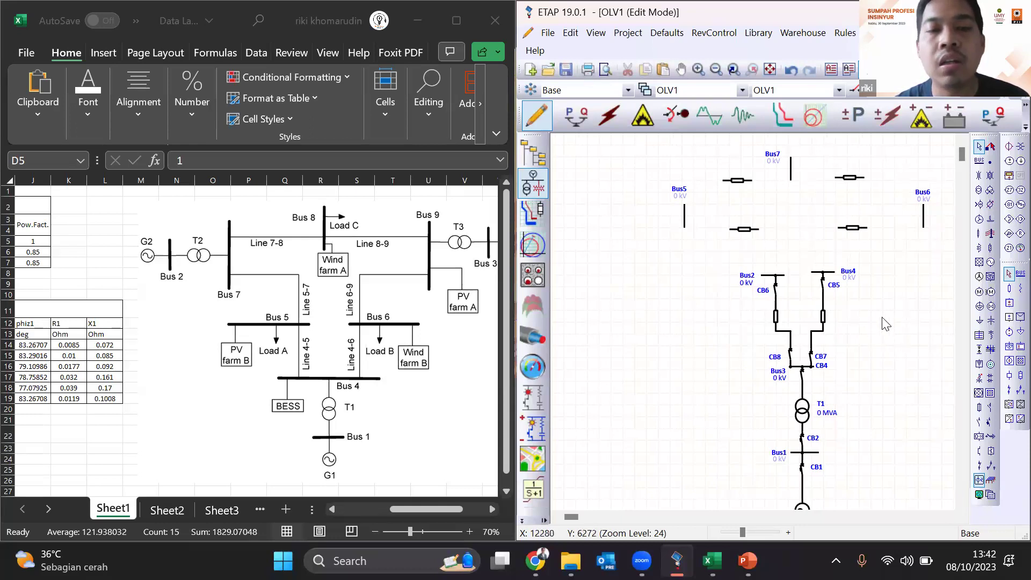
- Place two-winding transformer T2 left of Bus5 and rotate it to lie horizontal
click(981, 194)
click(624, 221)
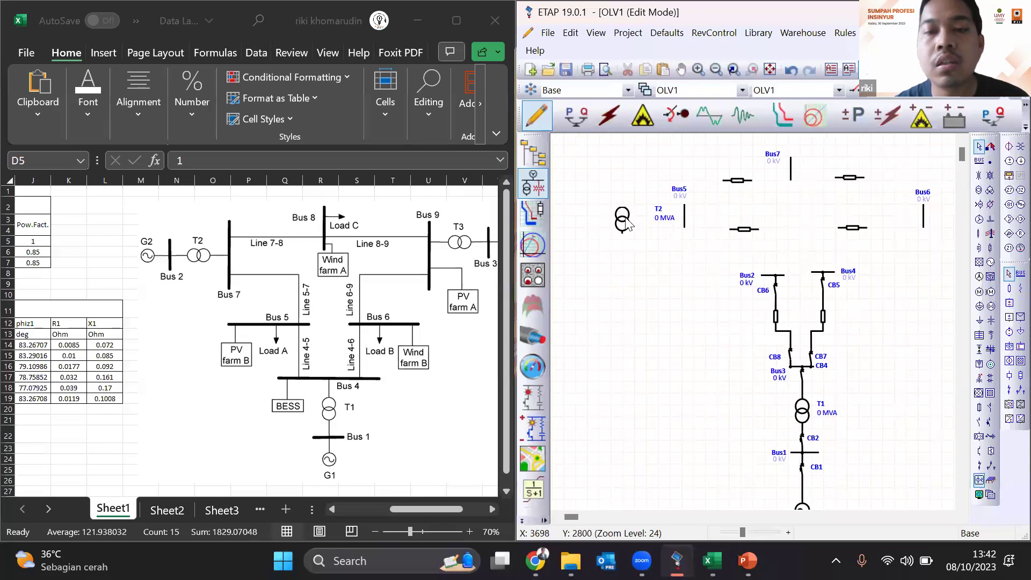
right_click(626, 222)
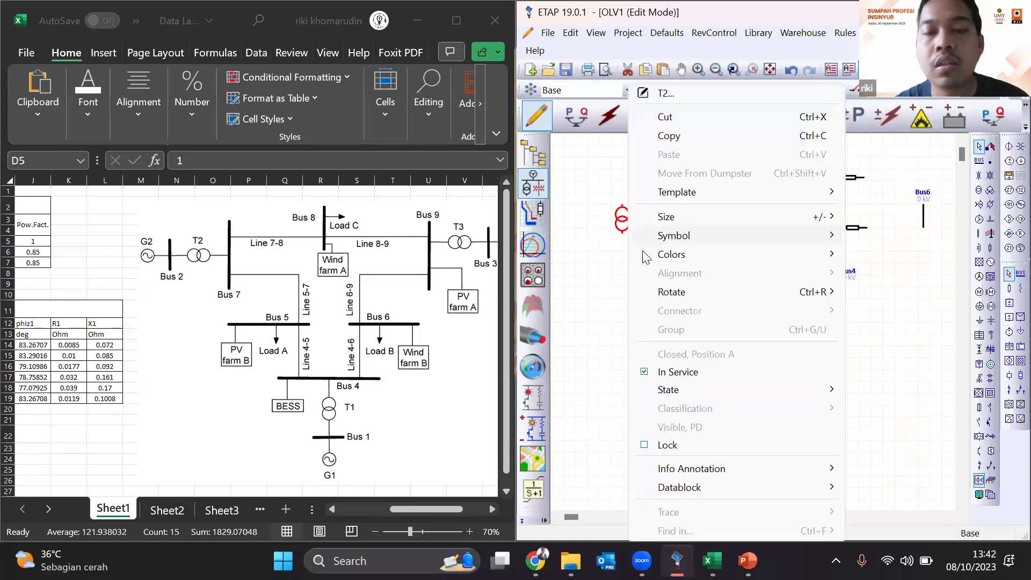
mouse_move(766, 292)
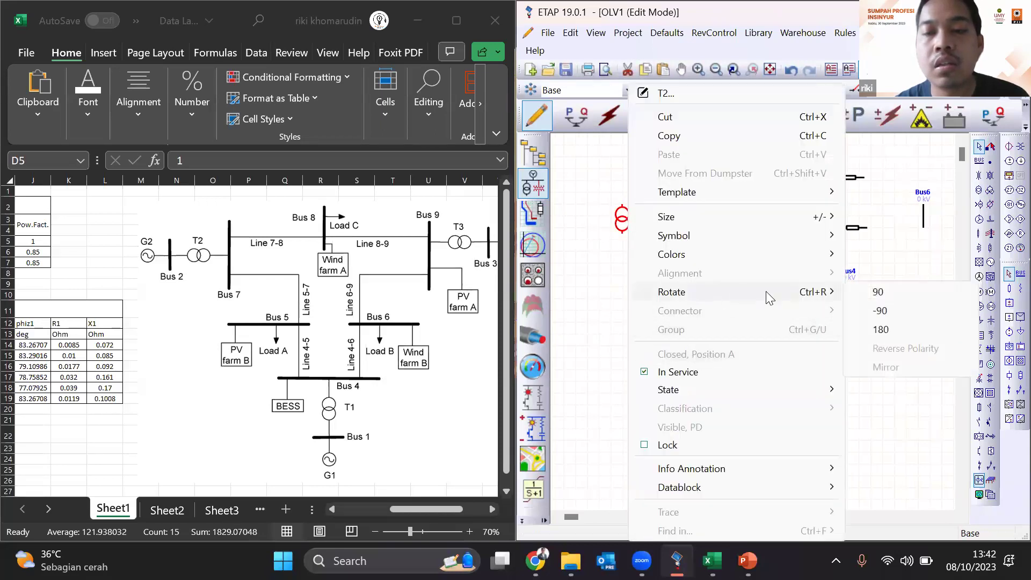
click(879, 315)
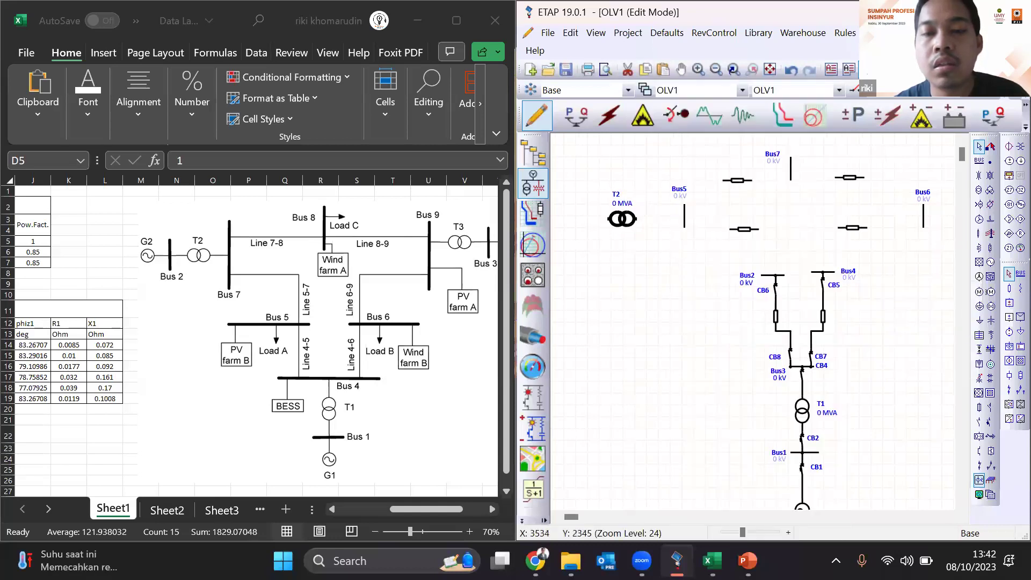
mouse_move(622, 220)
mouse_down()
mouse_move(641, 220)
mouse_move(629, 218)
mouse_up()
click(680, 293)
- Copy Bus7 and paste it as Bus9 left of T2, with its label above the bus
click(979, 160)
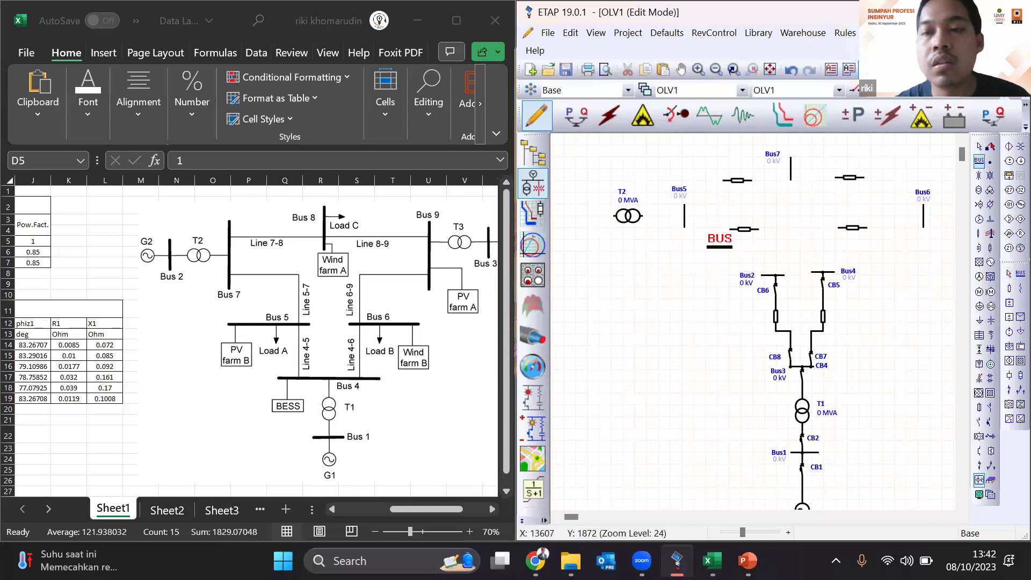
key(Escape)
click(790, 171)
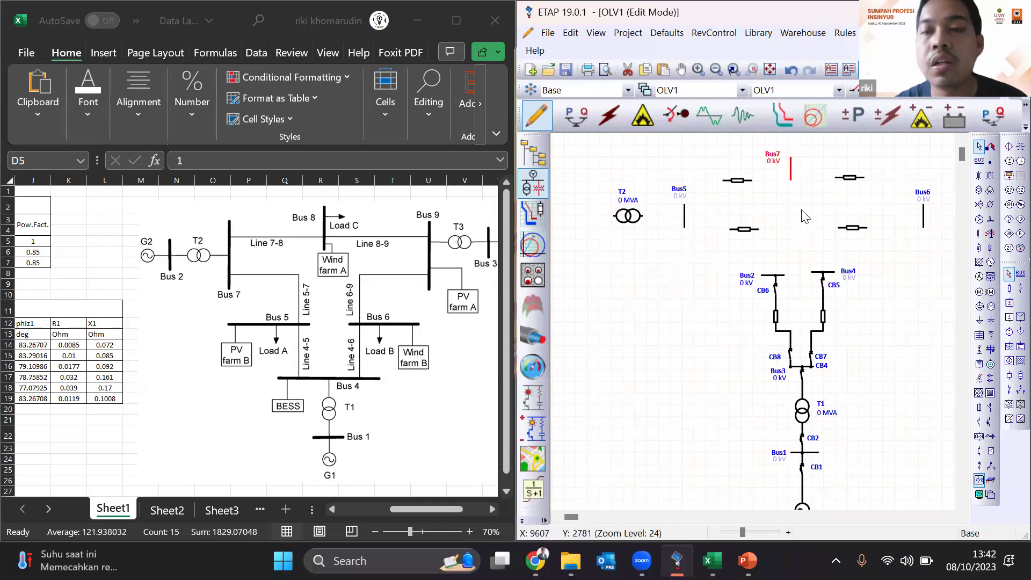
key(ctrl+c)
key(ctrl+v)
drag(649, 224, 587, 218)
scroll(751, 321, down, 3)
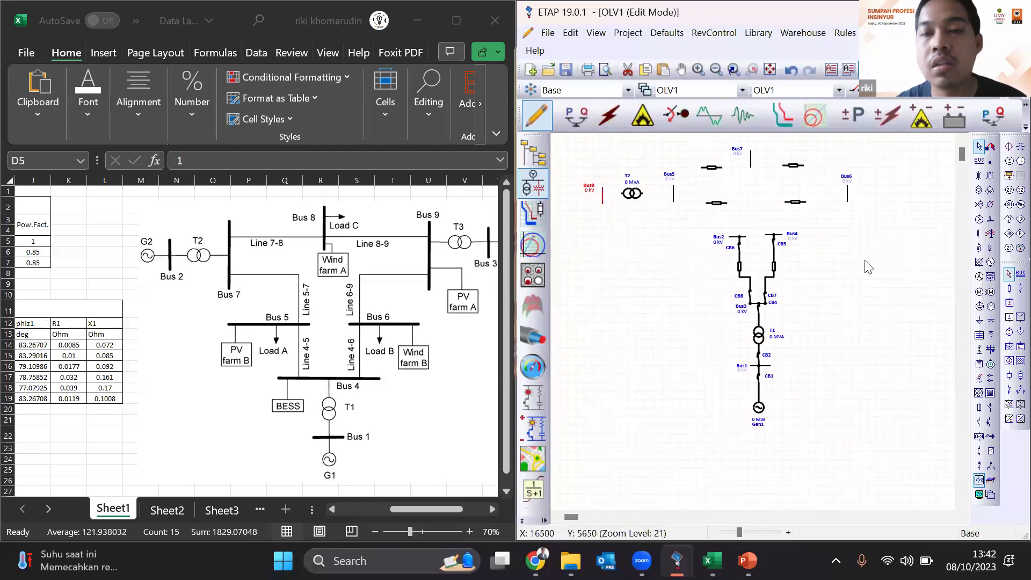
drag(590, 185, 598, 177)
click(618, 210)
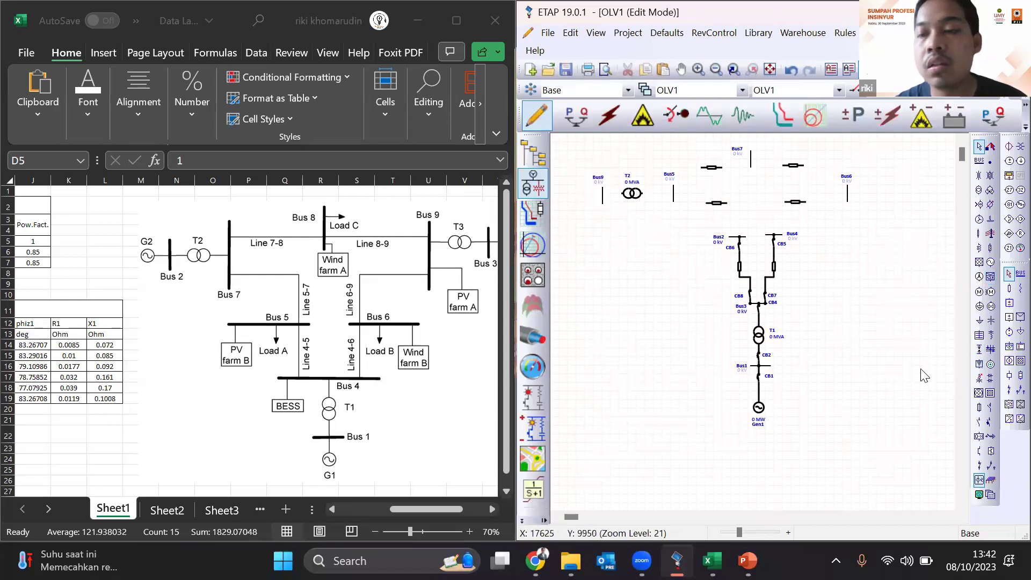
- Place zigzag transformer ZT1 on the Bus4 branch and connect new generator Gen2 to Bus9
click(982, 235)
click(779, 256)
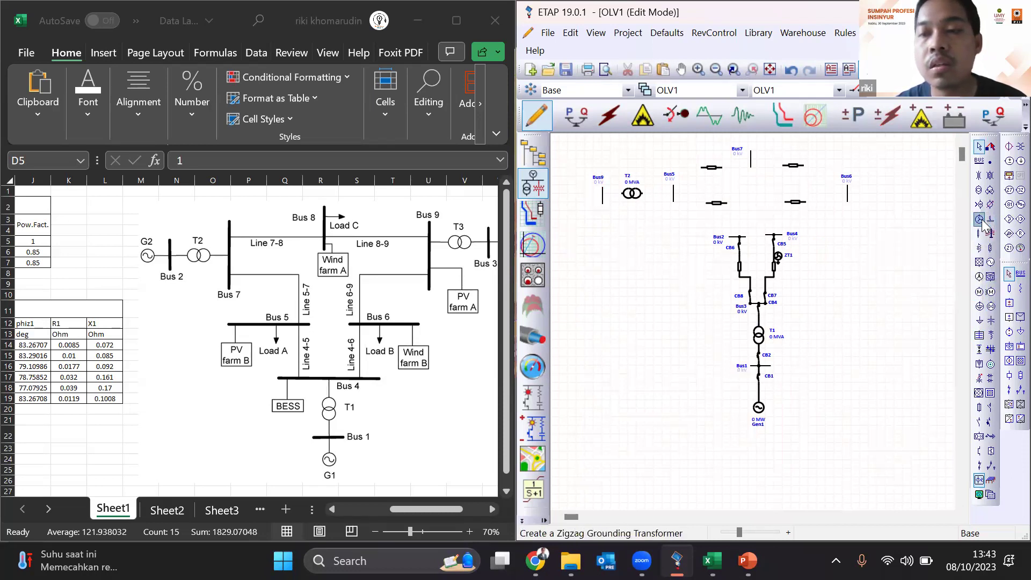
click(992, 262)
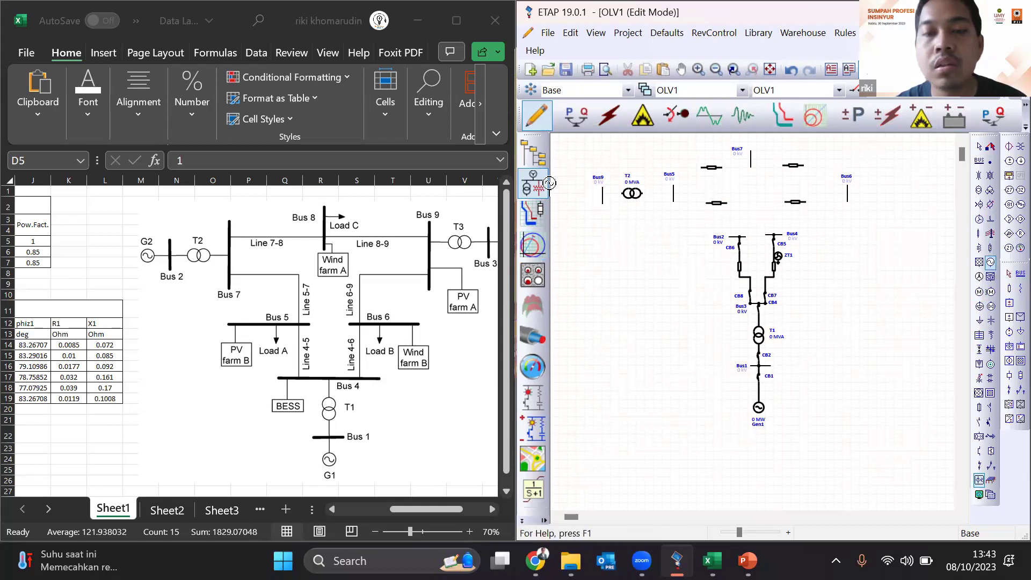
click(579, 206)
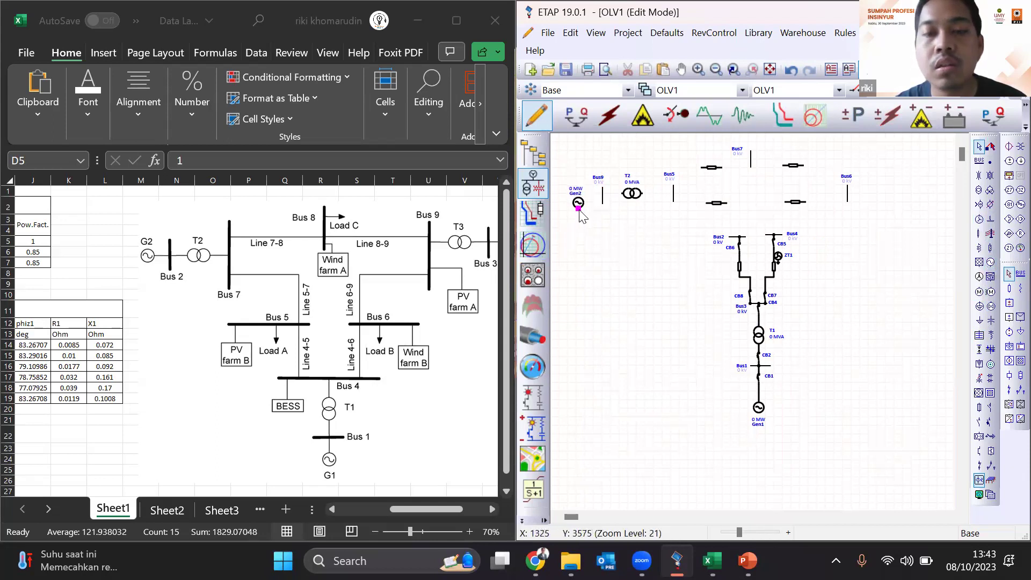
drag(580, 206, 570, 197)
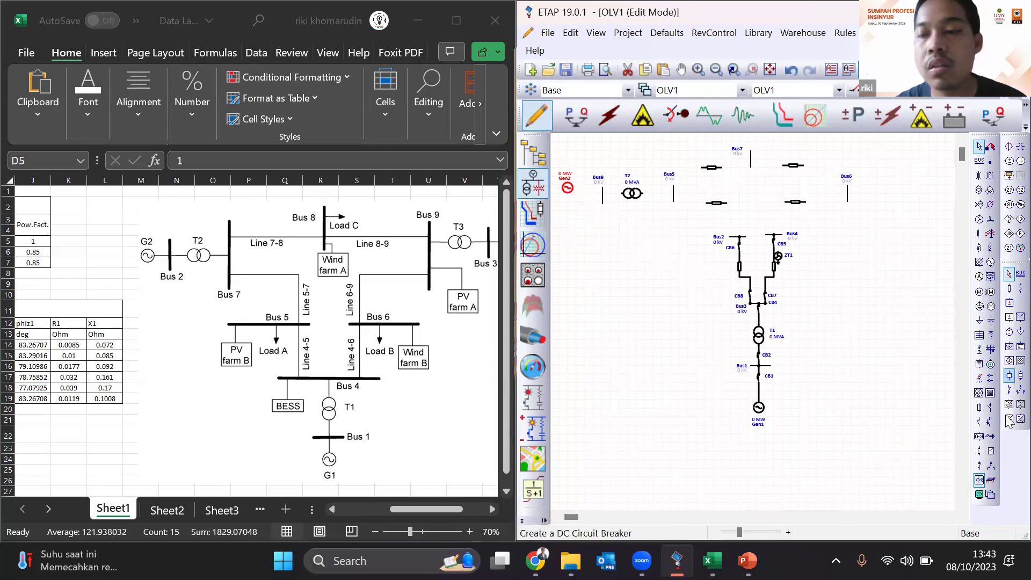
drag(600, 198, 603, 199)
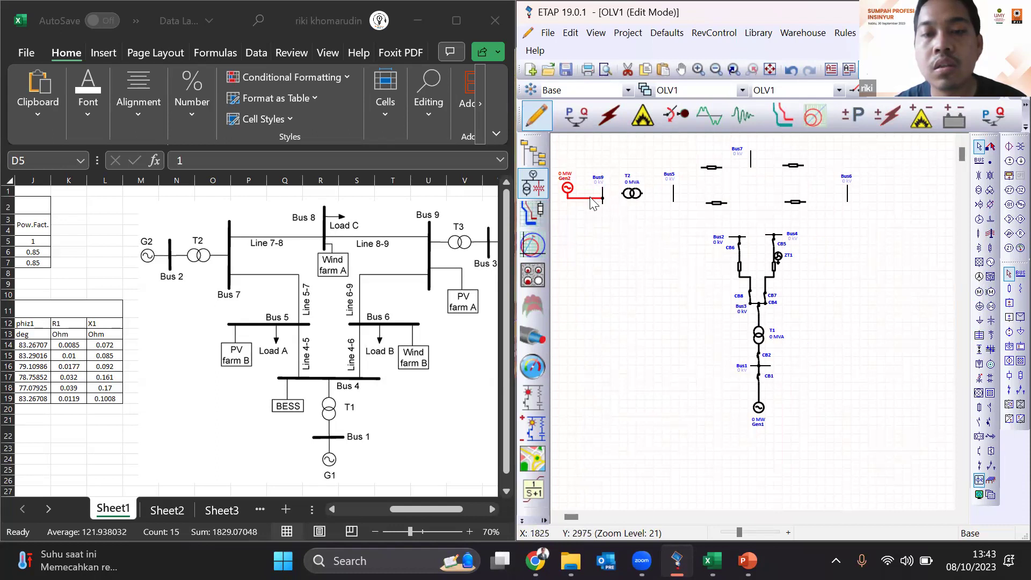
drag(568, 188, 583, 195)
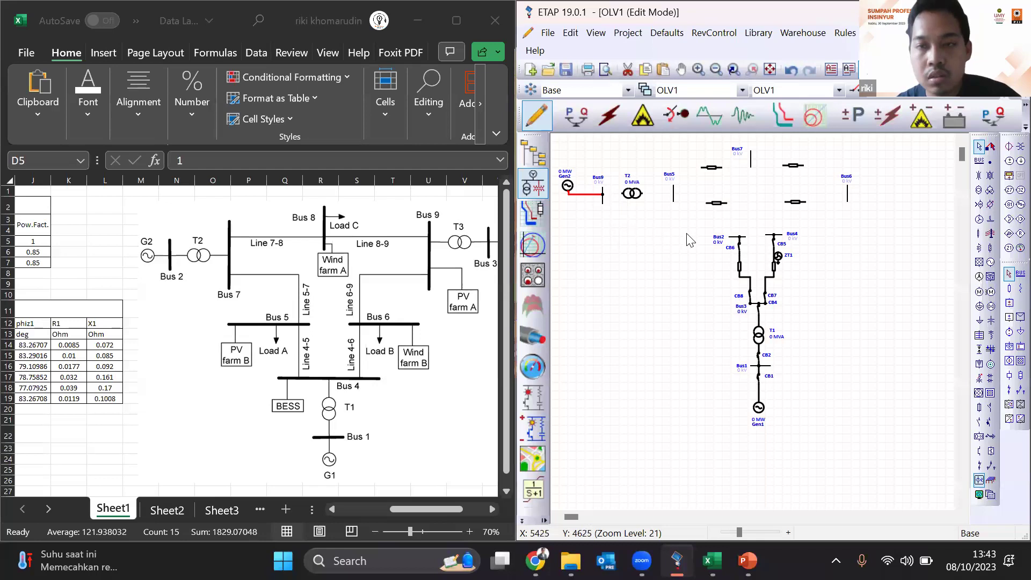
- Wire T2 between Bus9 and Bus5, and place transformer T3 beside Bus6
mouse_move(624, 197)
mouse_down()
mouse_move(602, 196)
mouse_move(674, 199)
mouse_up()
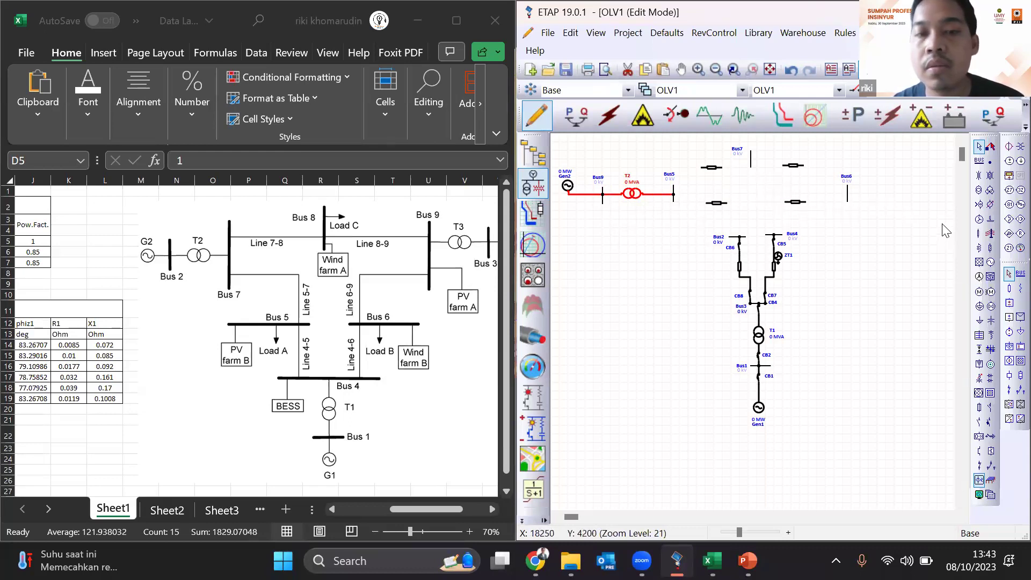
click(980, 190)
click(884, 196)
- Rotate T3 horizontal and connect its left side to Bus6
right_click(889, 193)
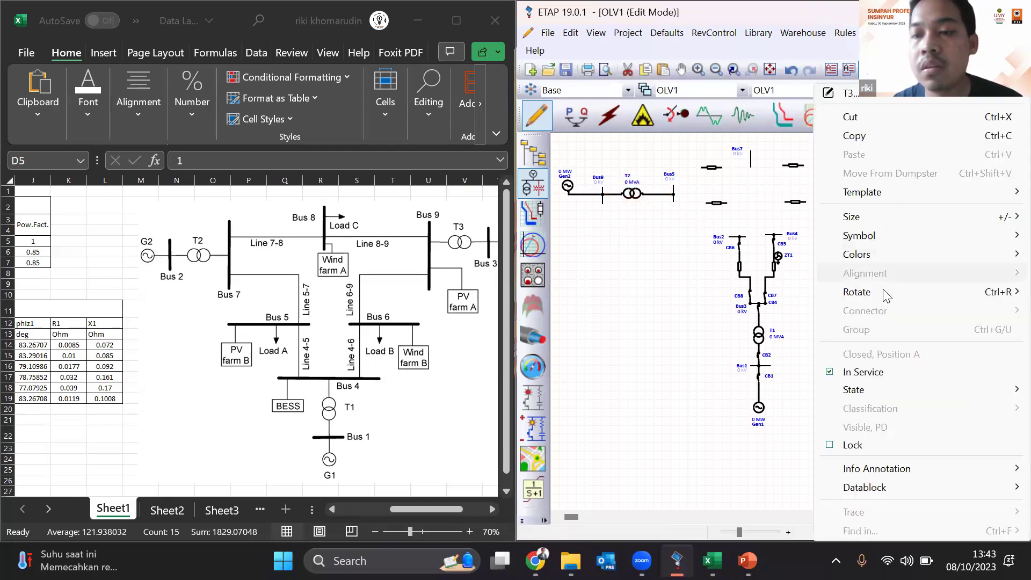
click(789, 310)
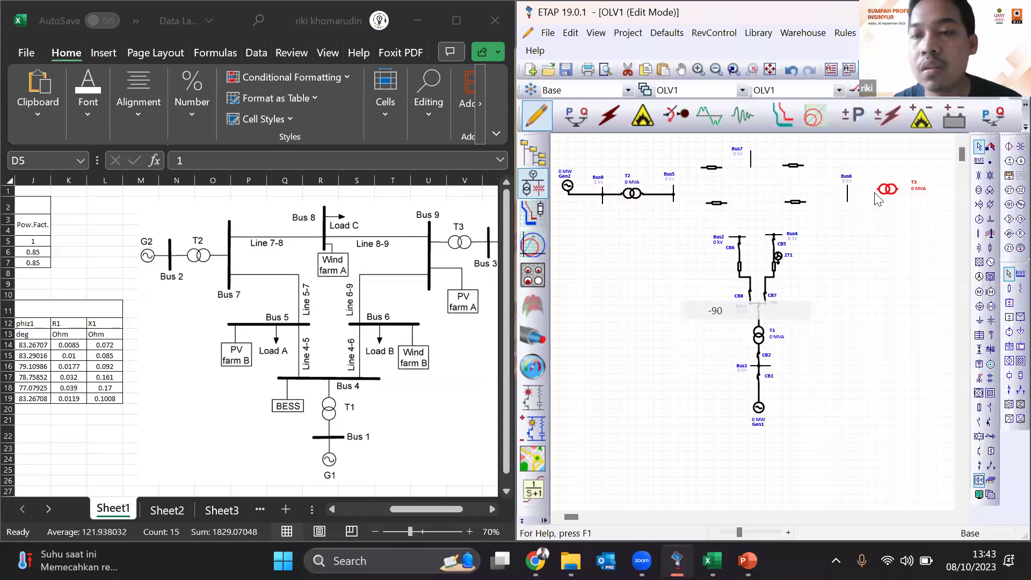
mouse_move(879, 189)
mouse_down()
mouse_move(849, 192)
mouse_move(898, 202)
mouse_move(892, 177)
mouse_up()
click(903, 211)
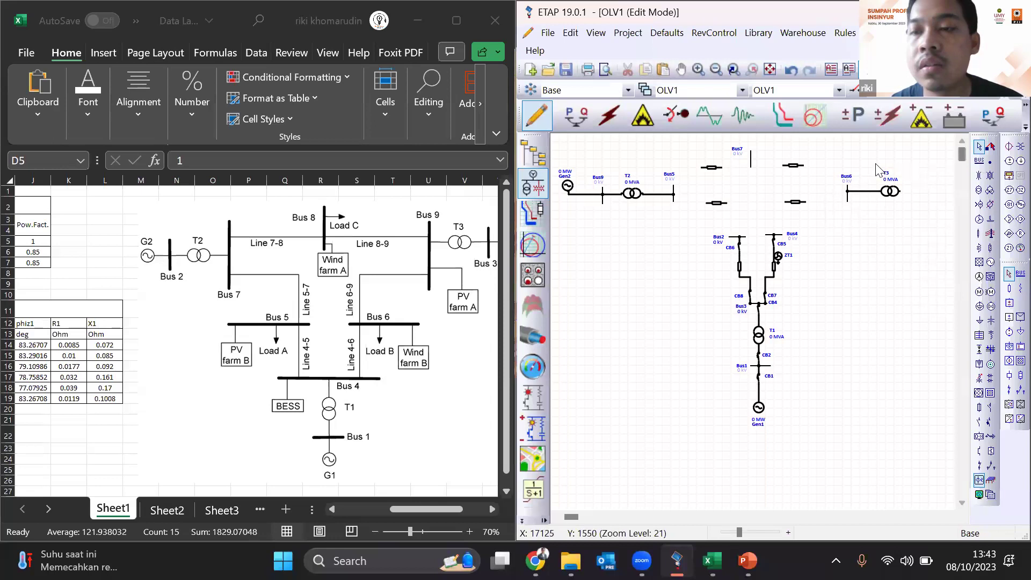
- Paste a copy of Bus7 as Bus11 to the right of T3
click(751, 160)
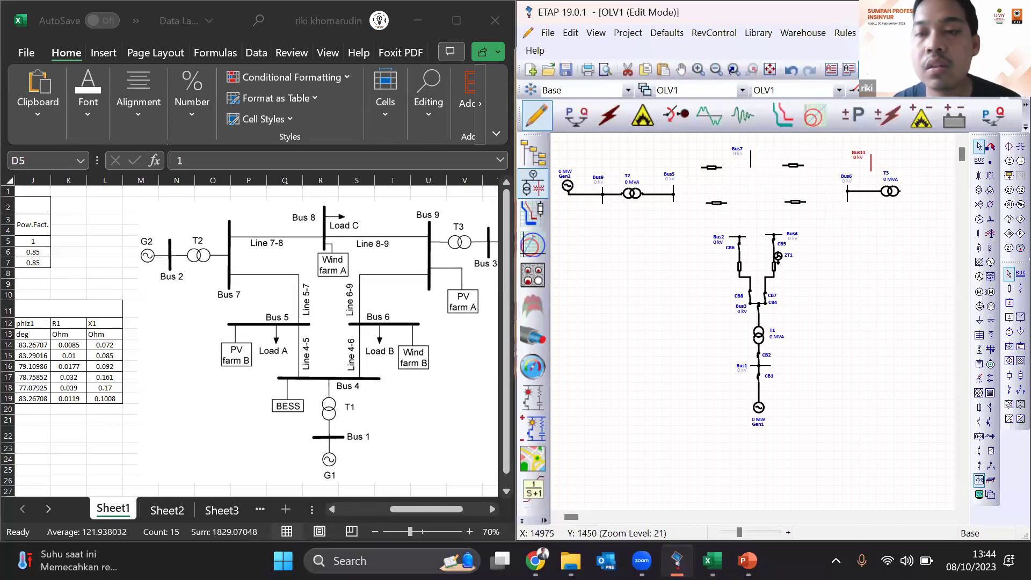
key(ctrl+v)
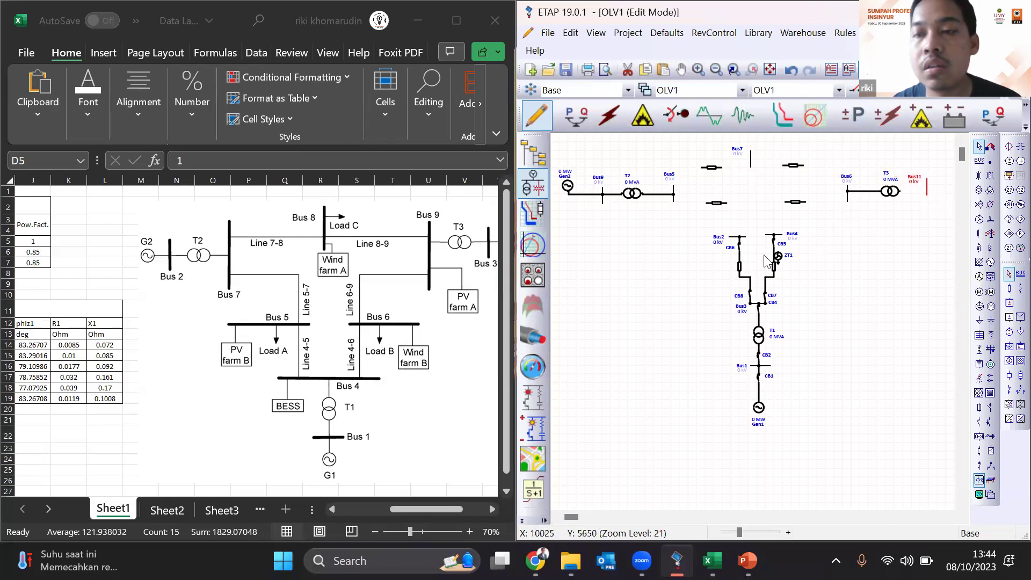
scroll(769, 261, down, 1)
drag(889, 185, 885, 186)
click(866, 192)
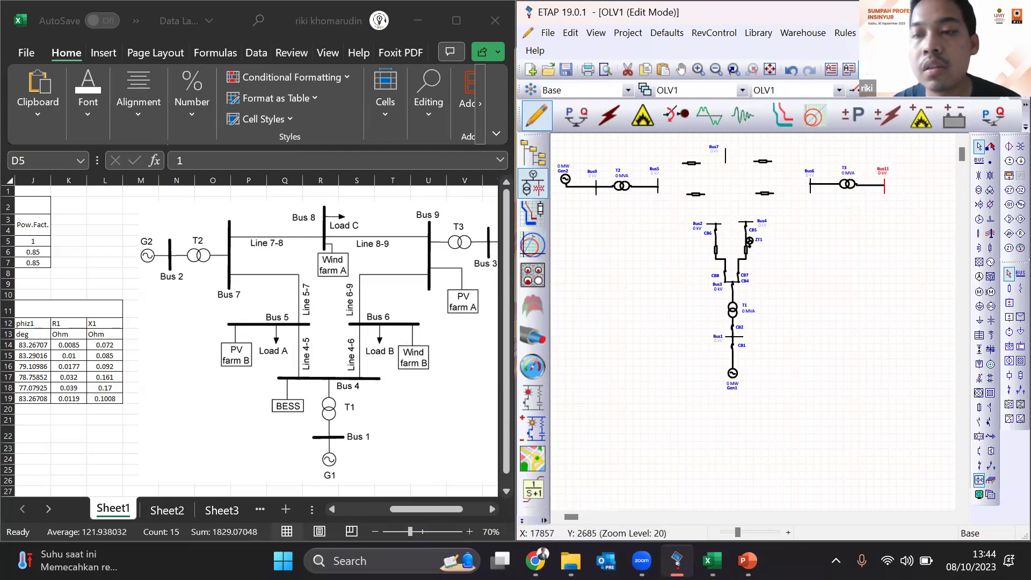
click(879, 209)
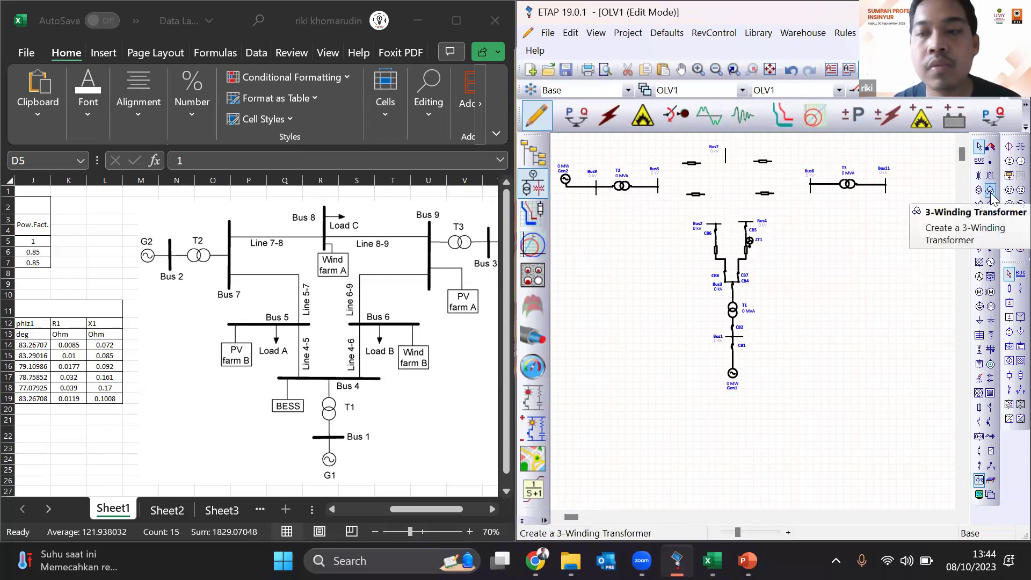
- Add generator Gen3 connected to Bus11, and undo ZT1 from the Bus4 branch
click(991, 262)
click(928, 166)
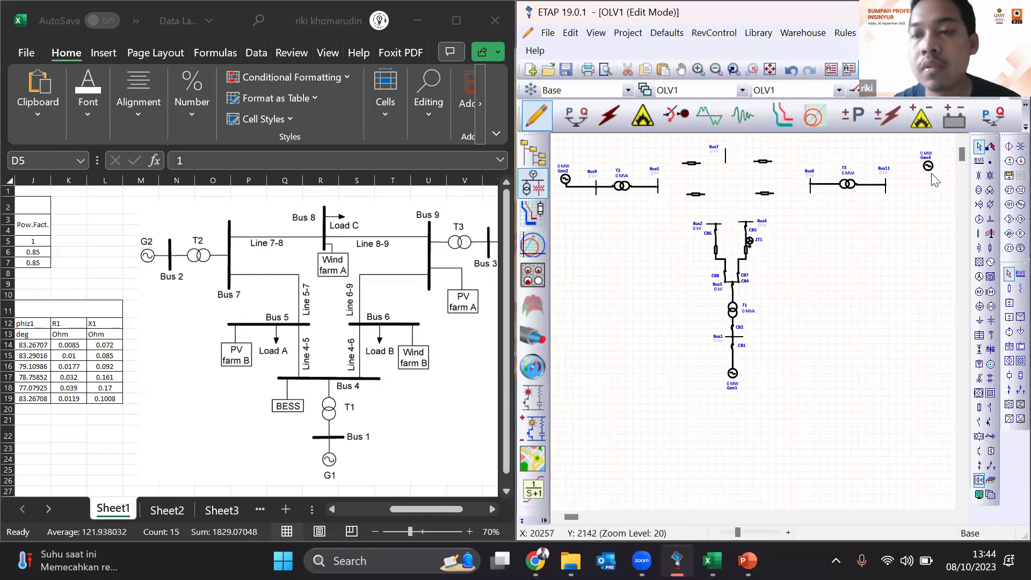
drag(929, 171, 887, 184)
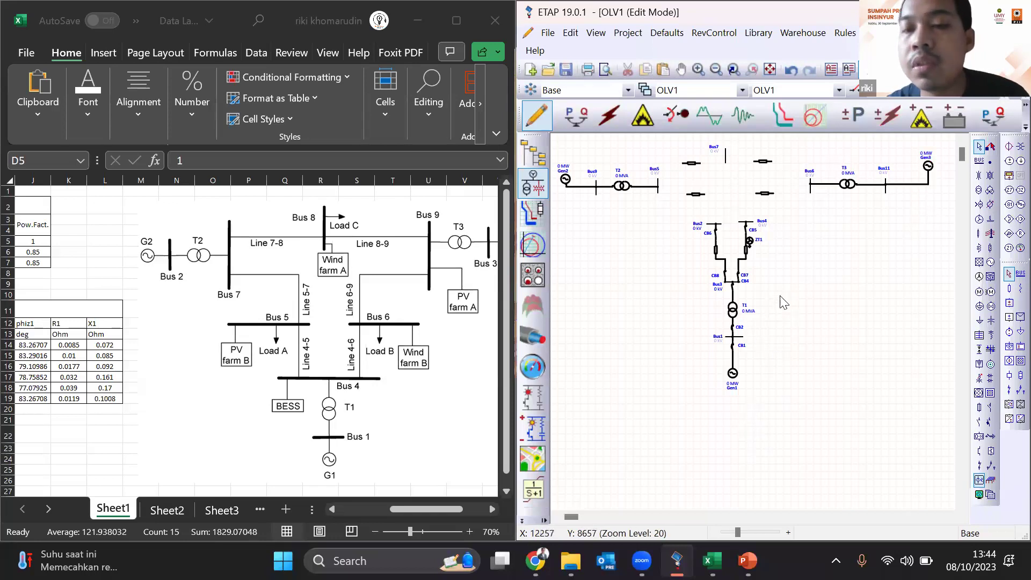
key(ctrl+z)
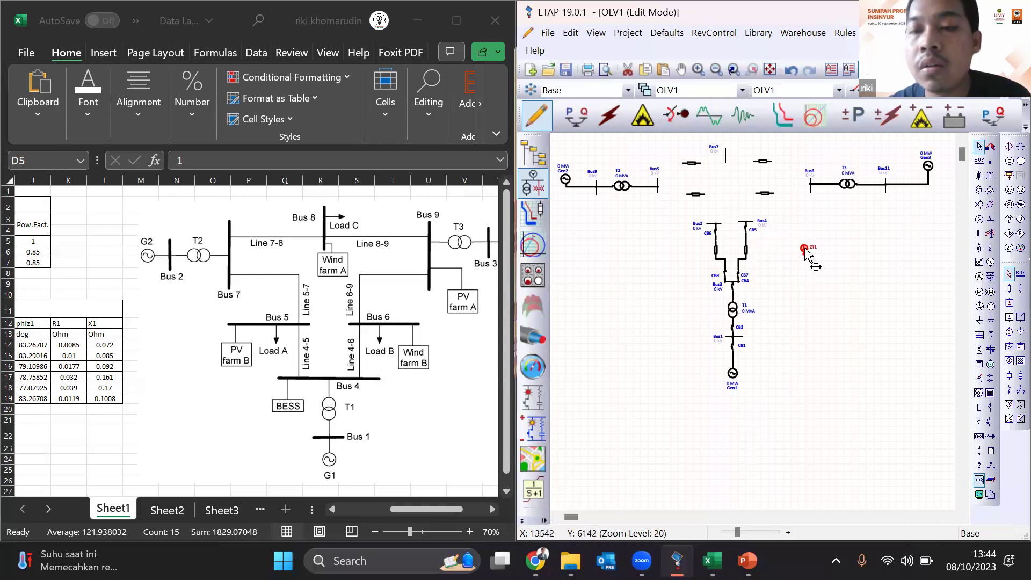
click(733, 376)
double_click(733, 376)
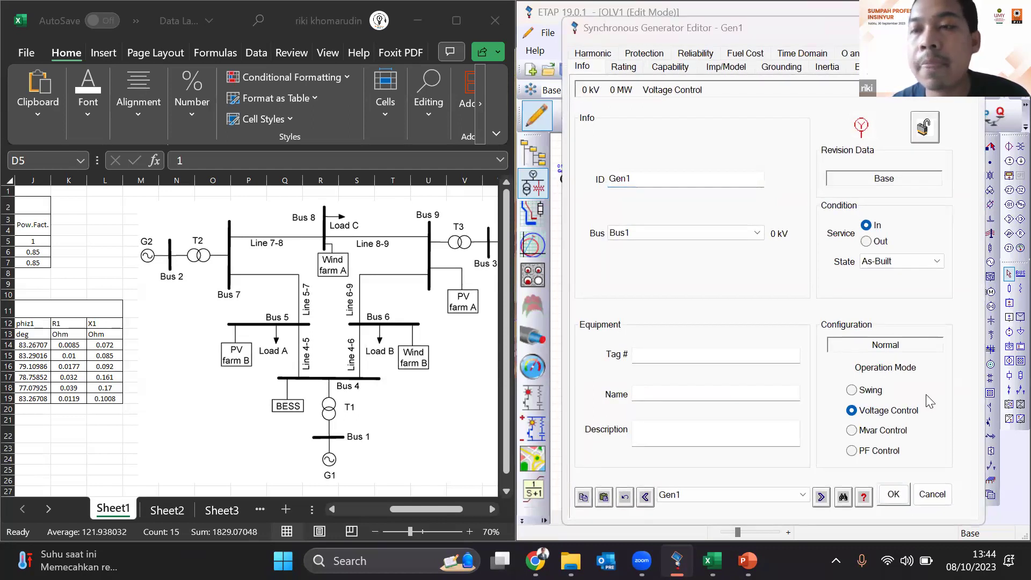
click(910, 295)
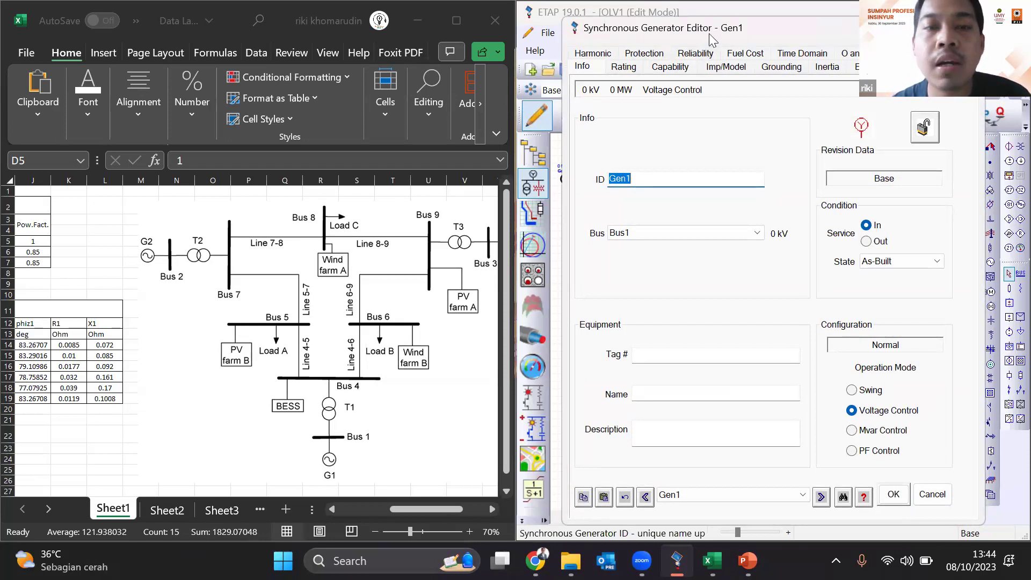
drag(709, 33, 685, 33)
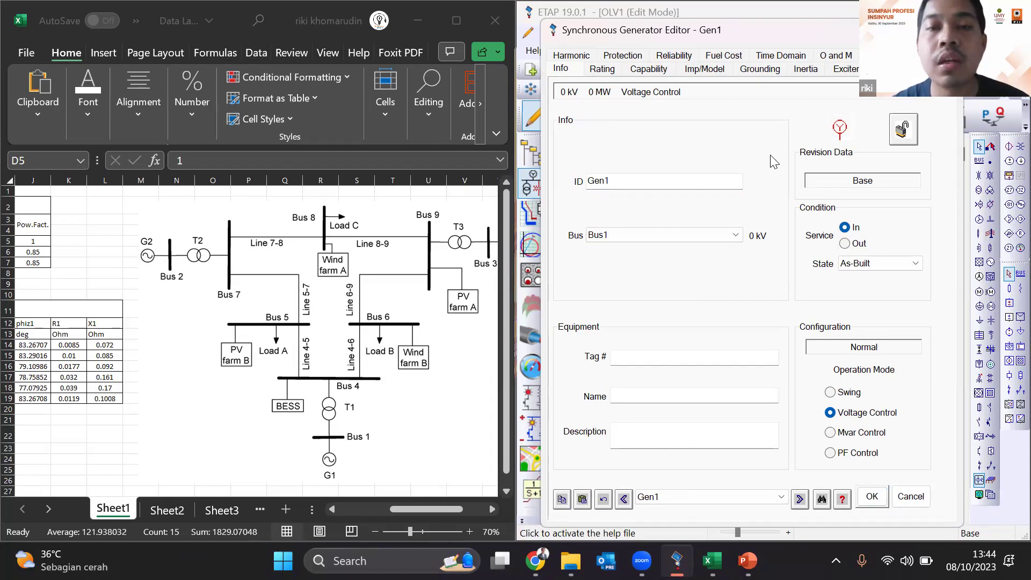
click(533, 285)
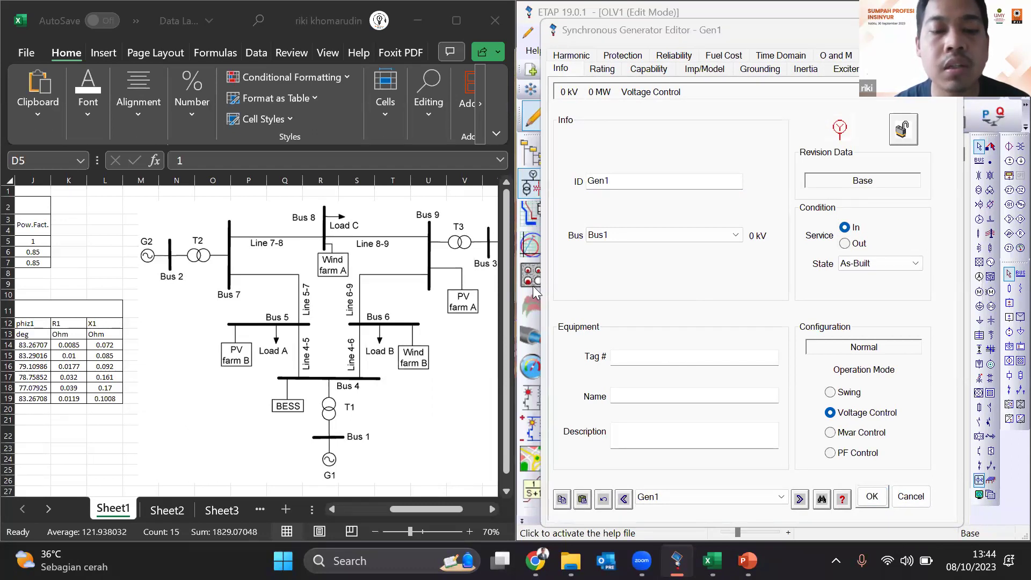
- Browse to DATA (D:) > FREELANCER > Desain IEEE 9 dan 300 bus in the upload dialog
scroll(548, 349, down, 3)
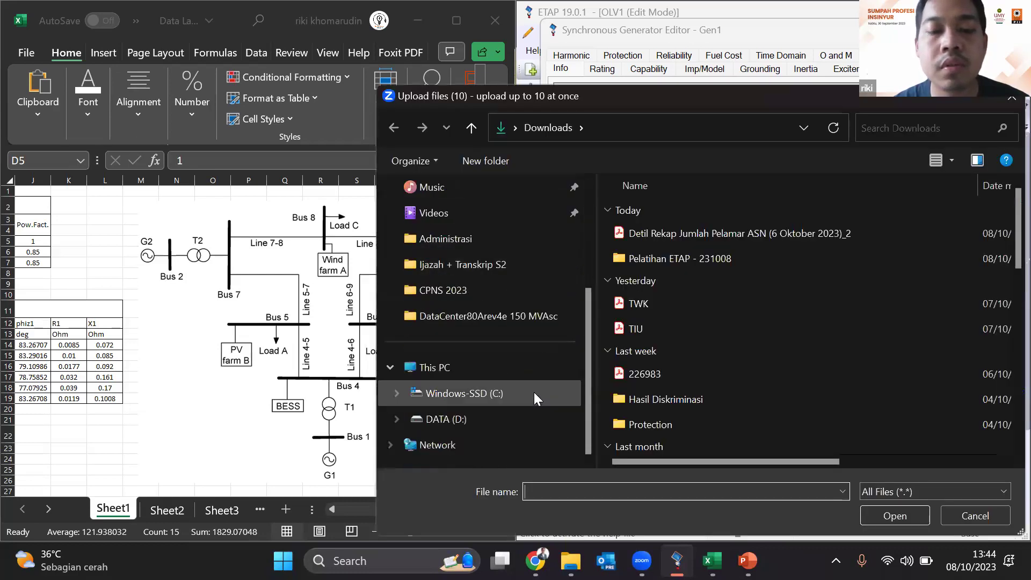
click(515, 426)
scroll(757, 325, down, 1)
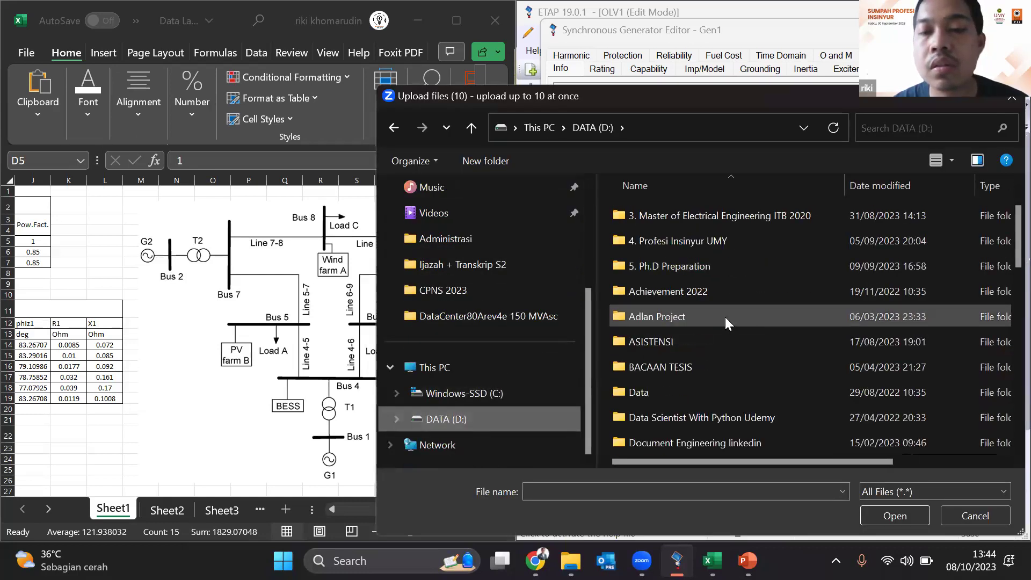
scroll(713, 275, down, 1)
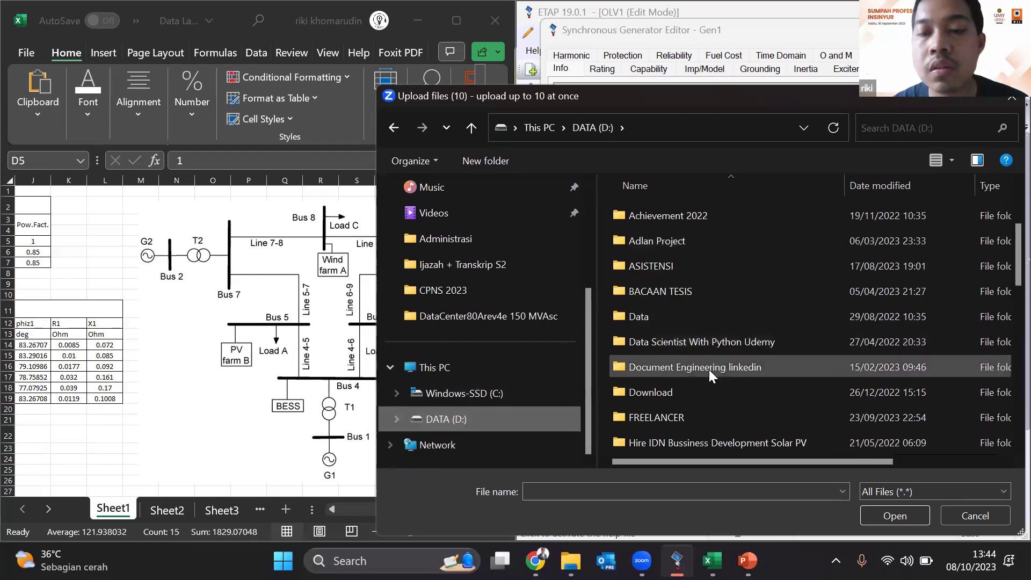
double_click(656, 418)
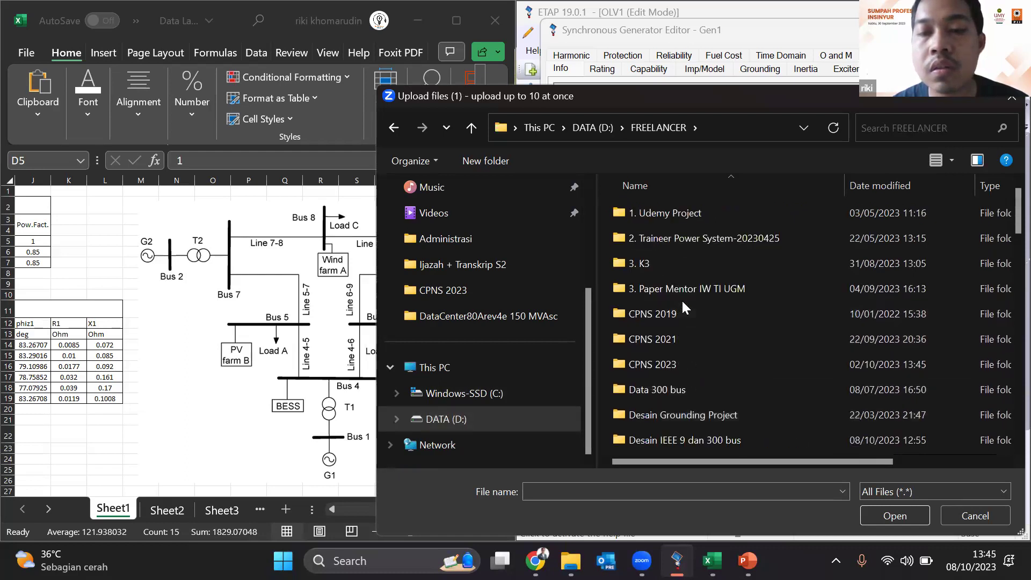
scroll(705, 393, down, 1)
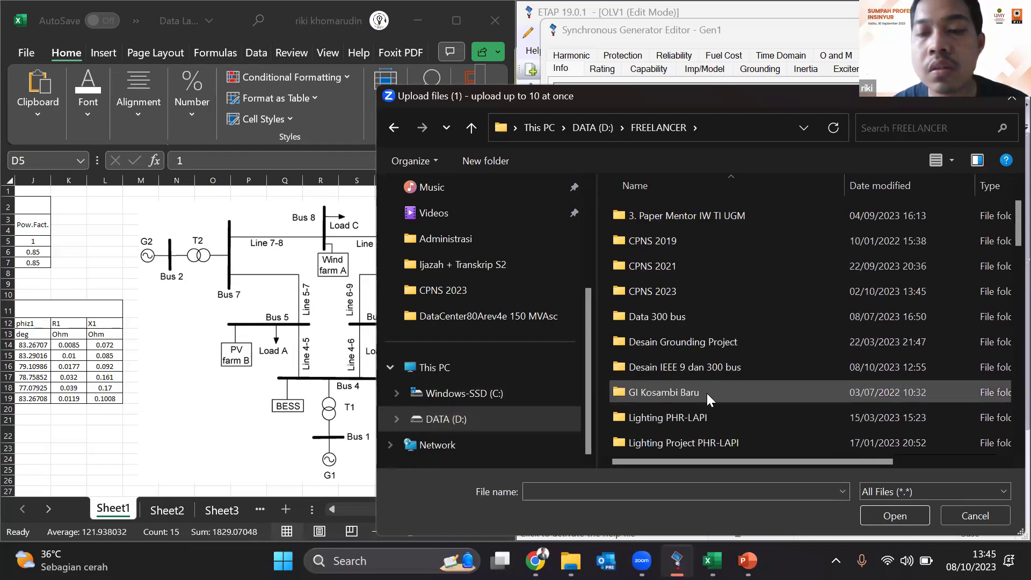
double_click(729, 371)
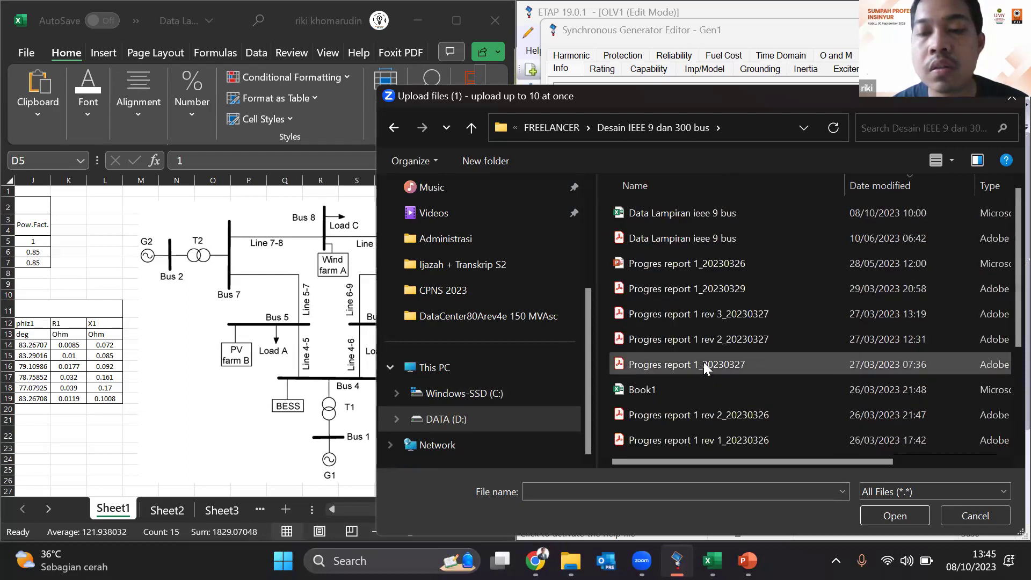
- Upload the Data Lampiran ieee 9 bus Excel file and its PDF version
click(721, 216)
click(907, 521)
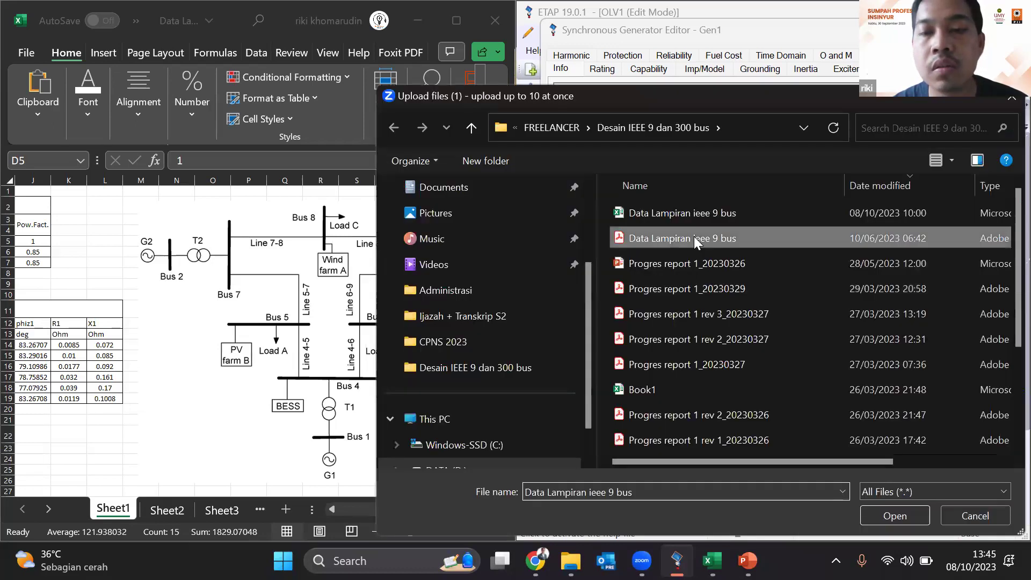
click(694, 239)
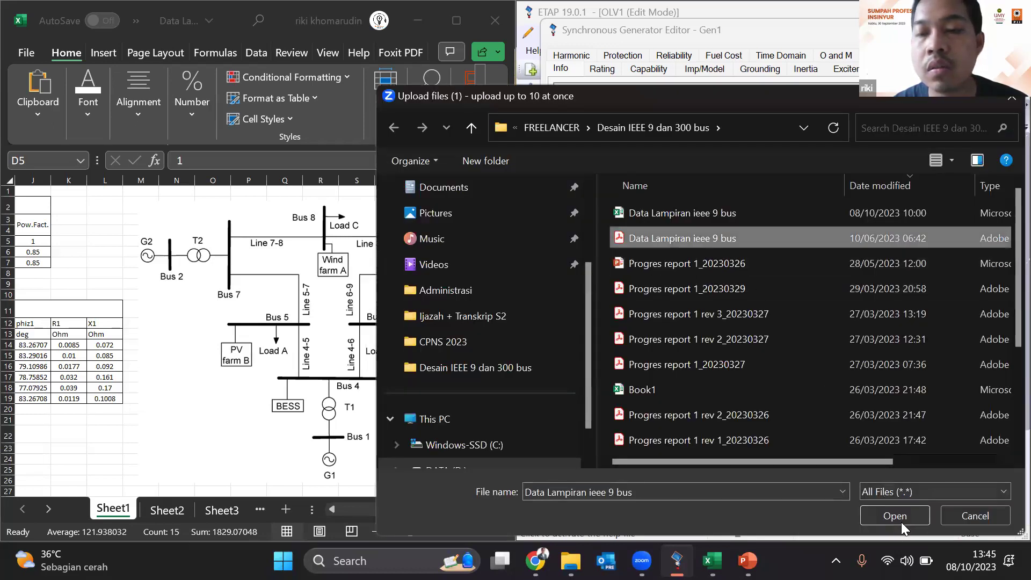
click(901, 520)
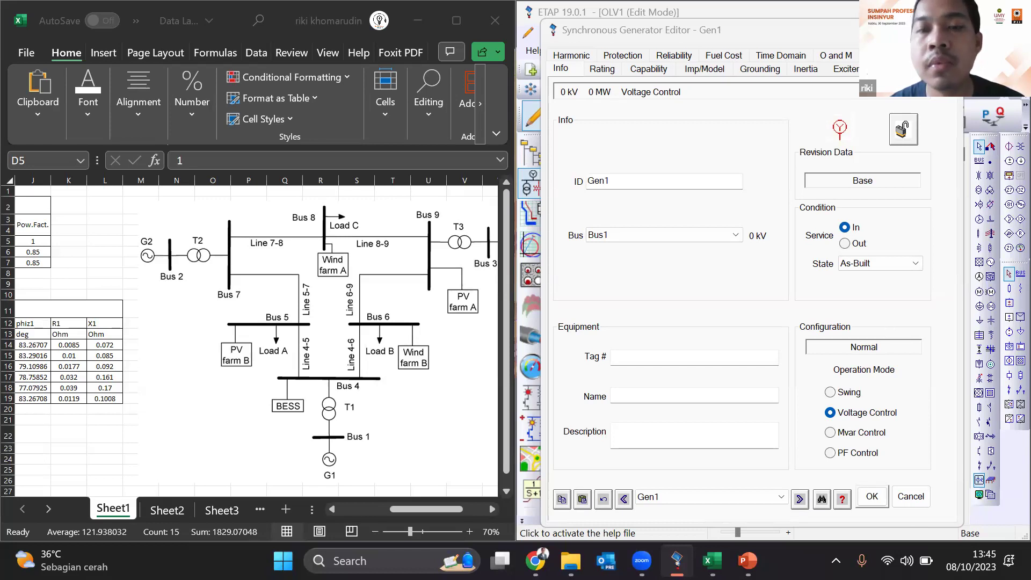
- Rename the generator ID to PLTGU1 and set its mode to Swing
click(608, 181)
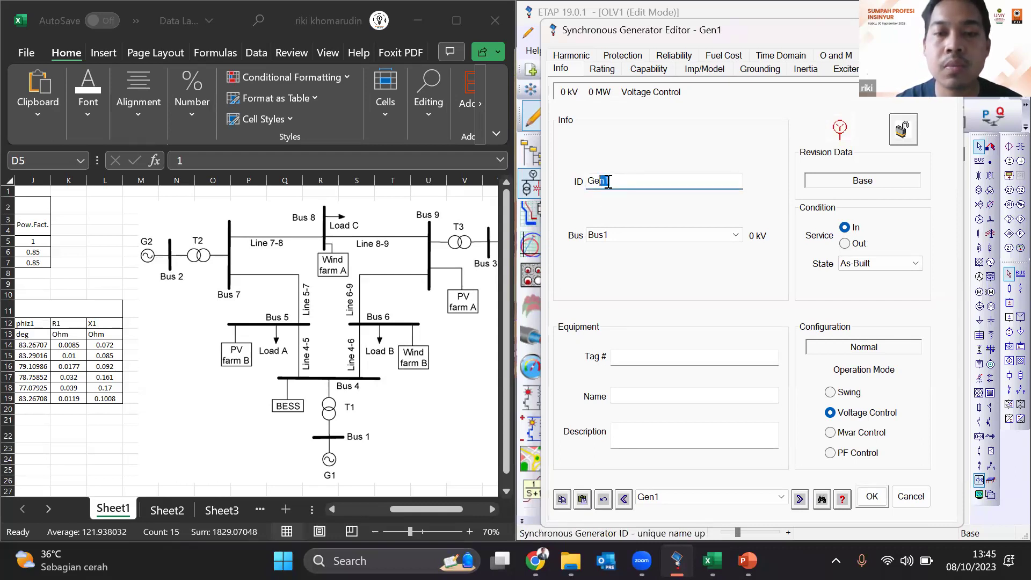
drag(609, 183, 587, 181)
text(PLTGU)
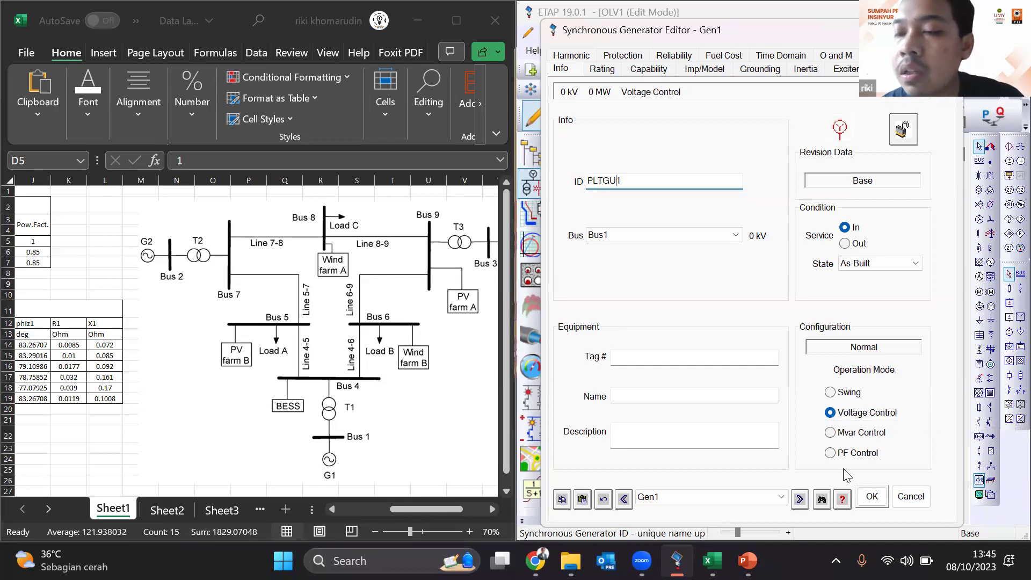
click(832, 393)
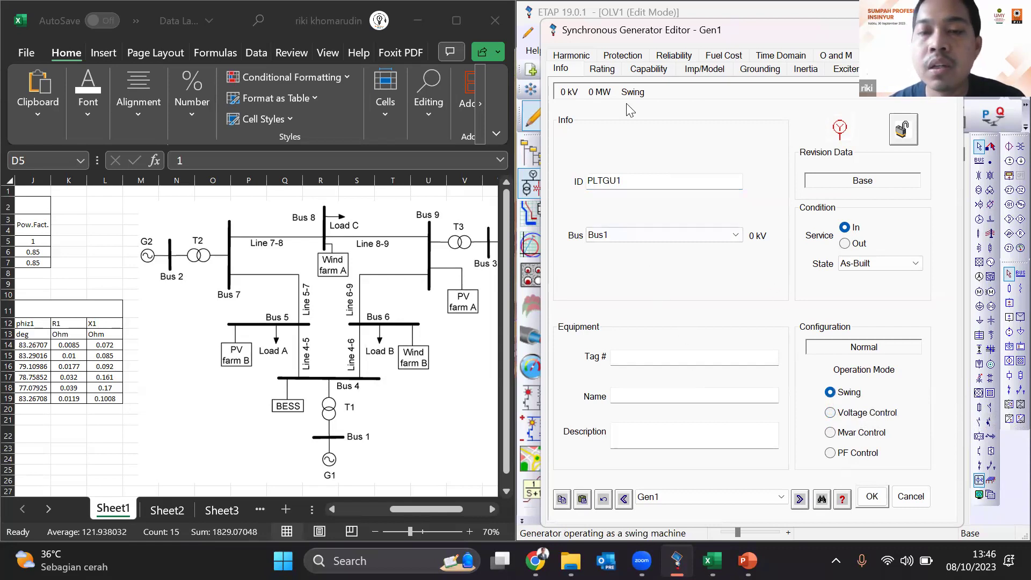
- Look up the G1 row in the Excel generator data table
click(602, 68)
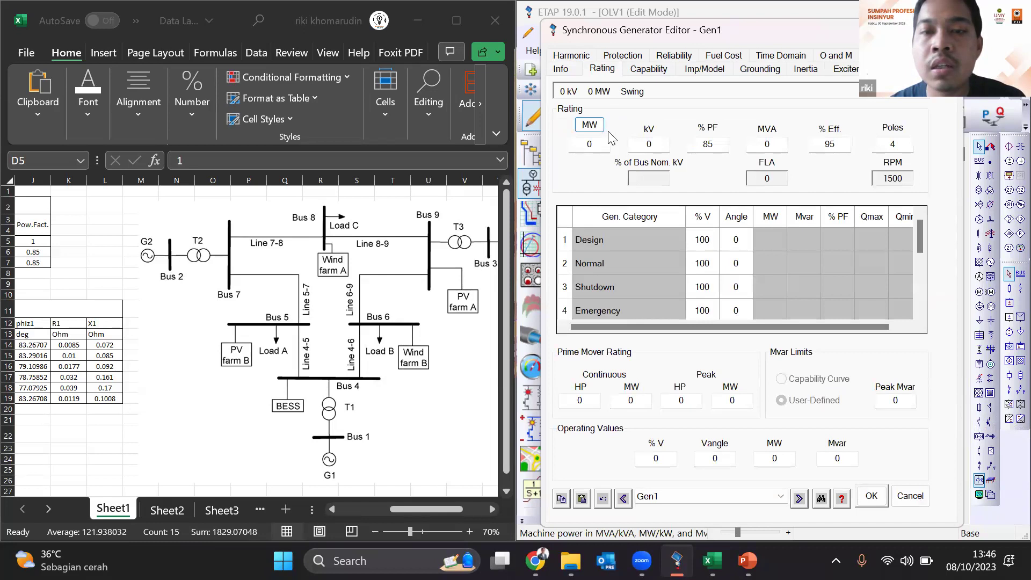
click(404, 519)
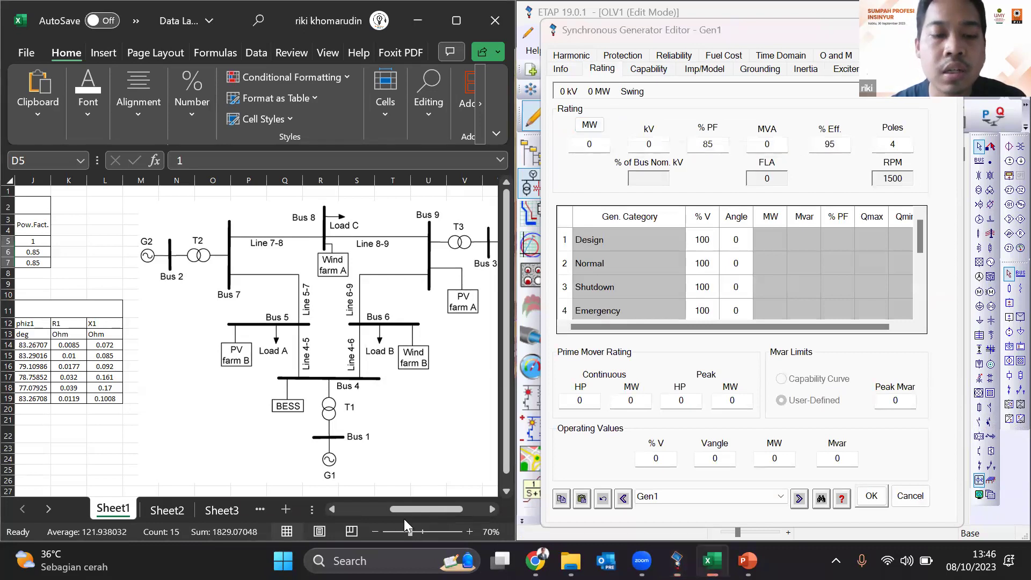
drag(416, 510, 363, 519)
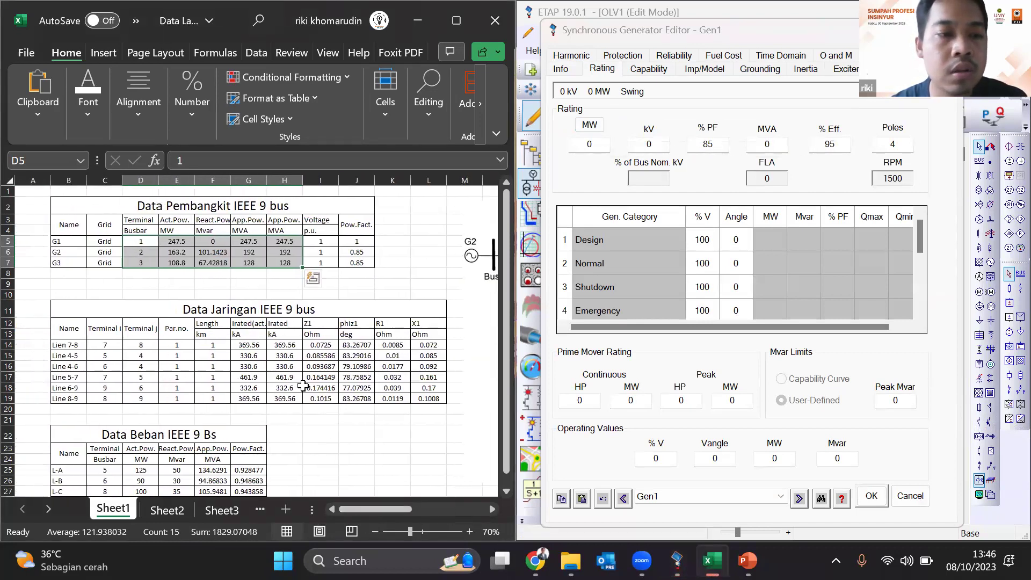
drag(81, 241, 222, 240)
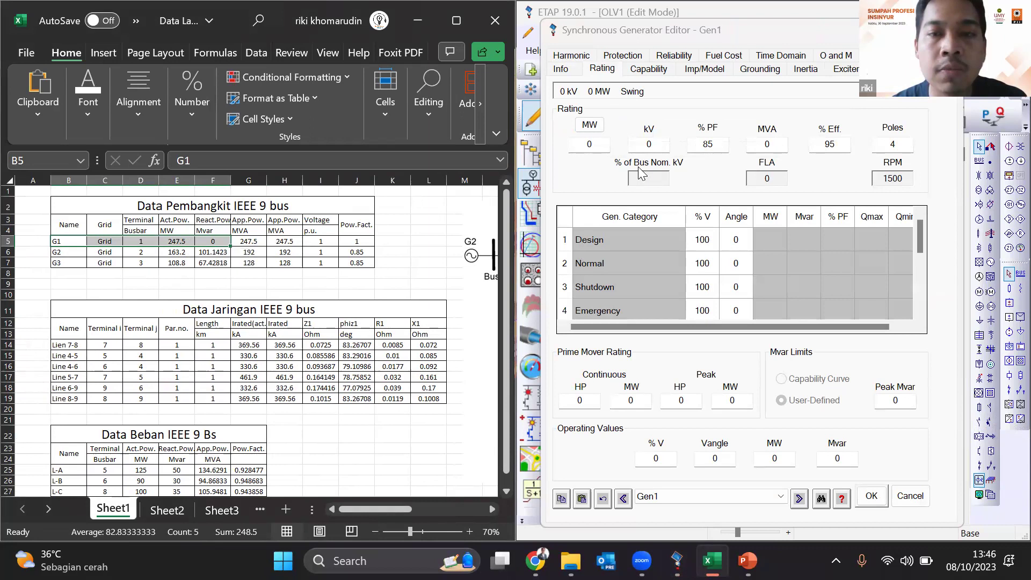
- Enter the generator rating: 247,5 MW, 13 kV and % PF 1
click(593, 129)
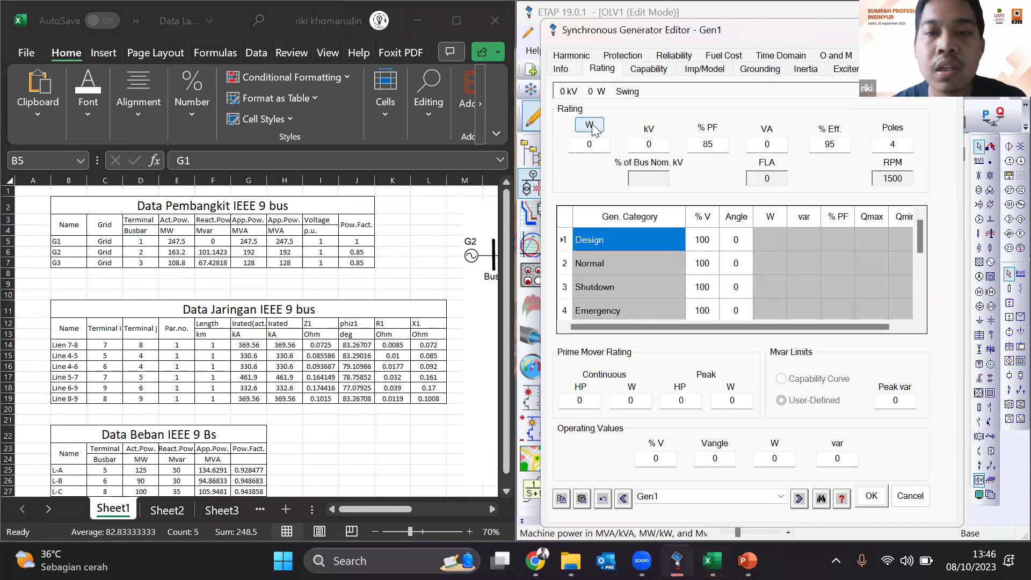
click(597, 128)
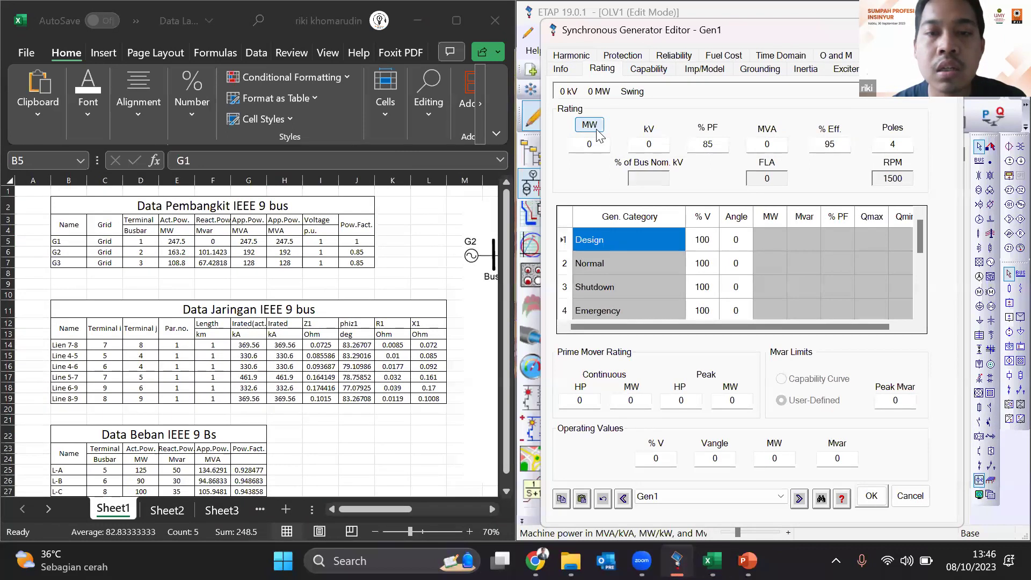
click(599, 145)
text(24)
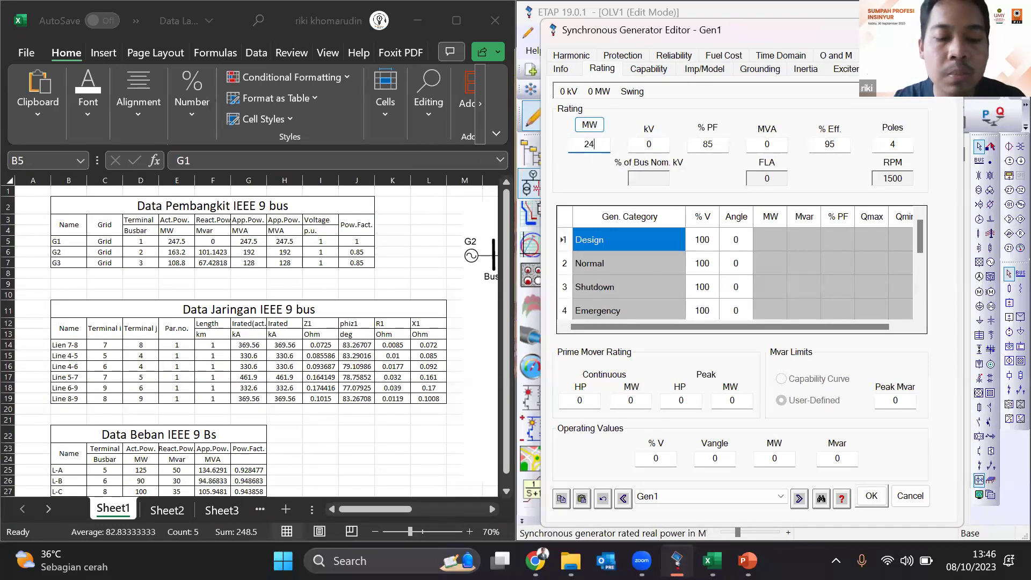
text(75)
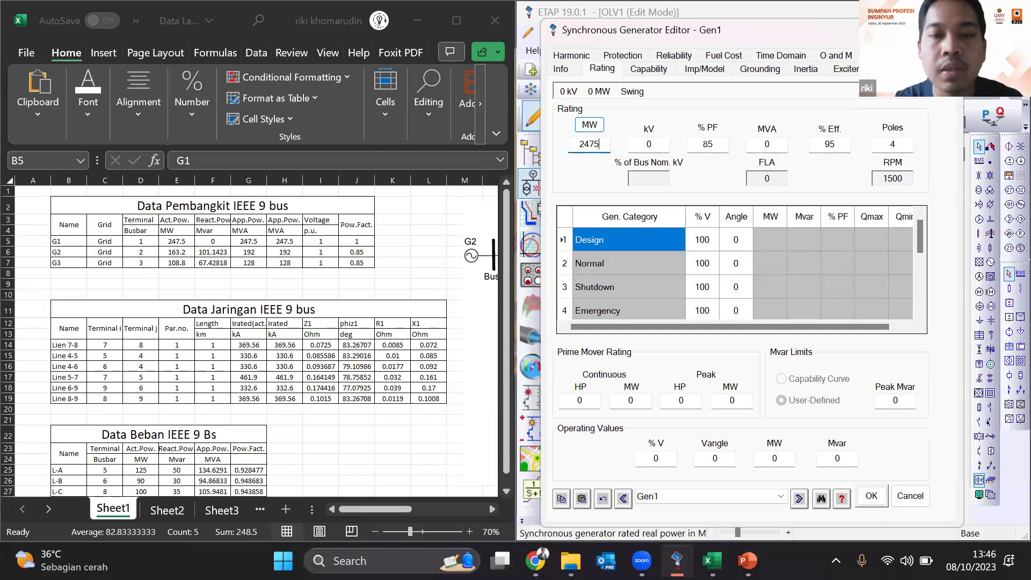
key(BackSpace)
text(,5)
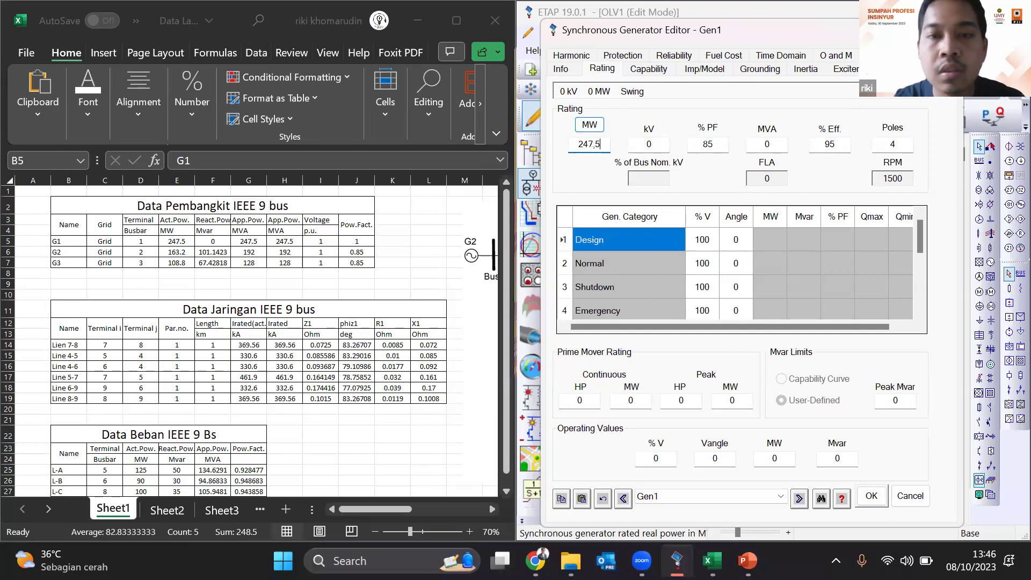
click(634, 145)
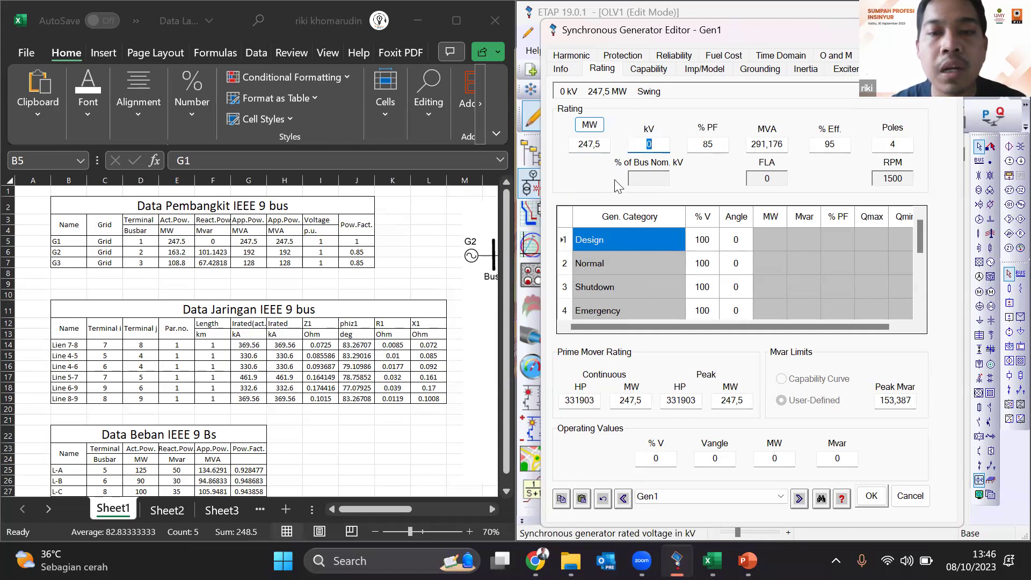
text(13)
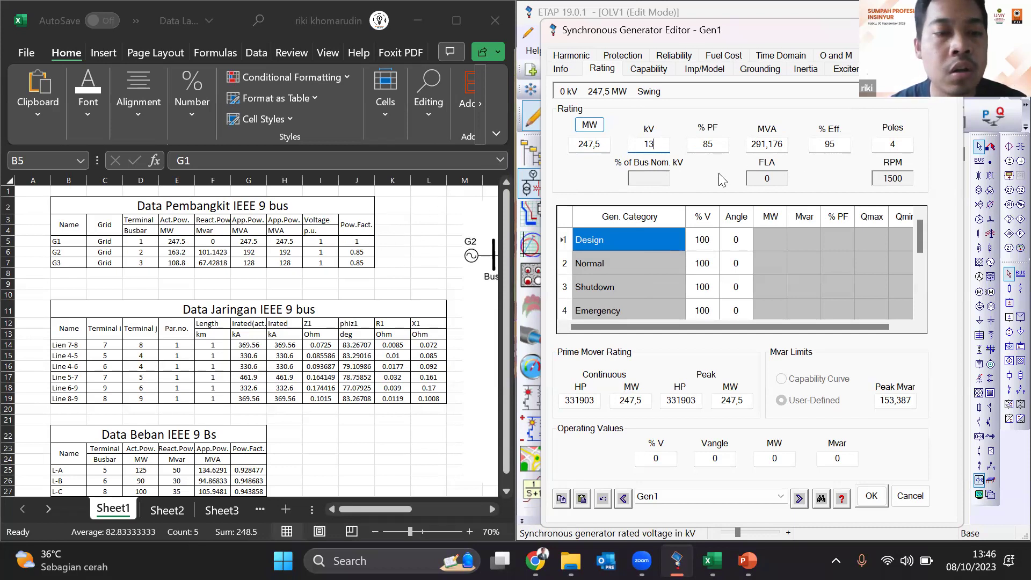
double_click(713, 145)
text(1)
key(Tab)
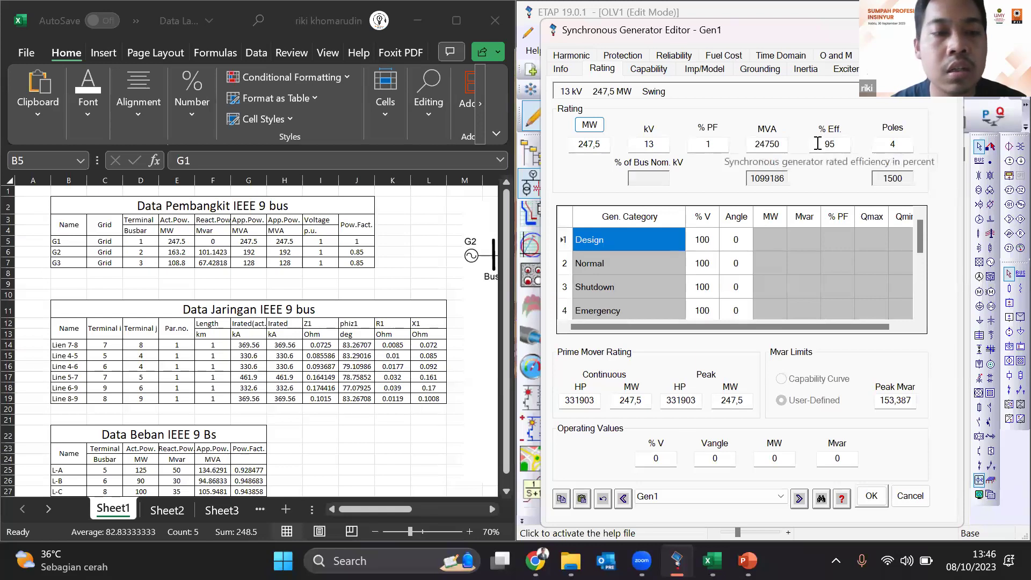
click(776, 146)
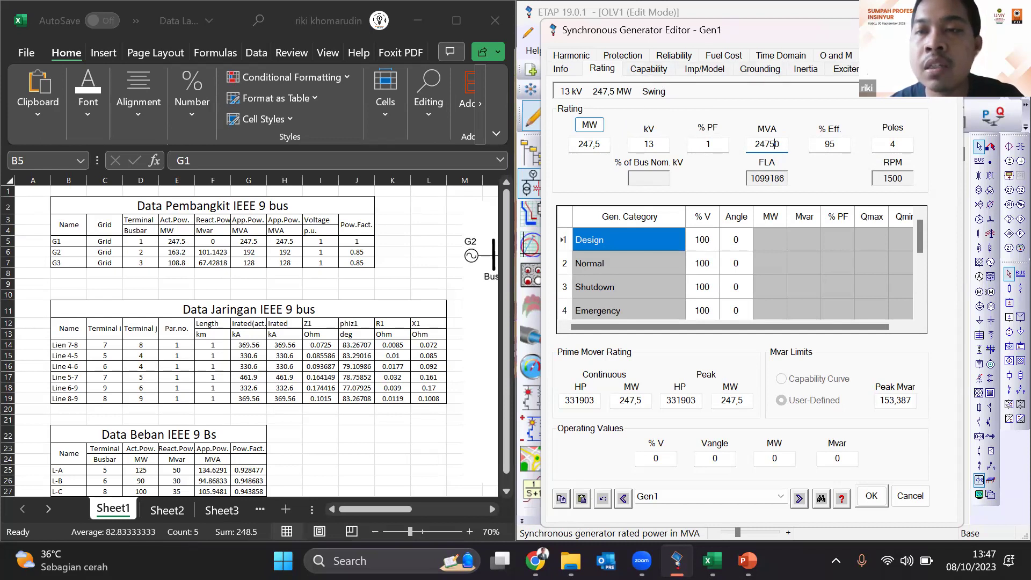
click(887, 68)
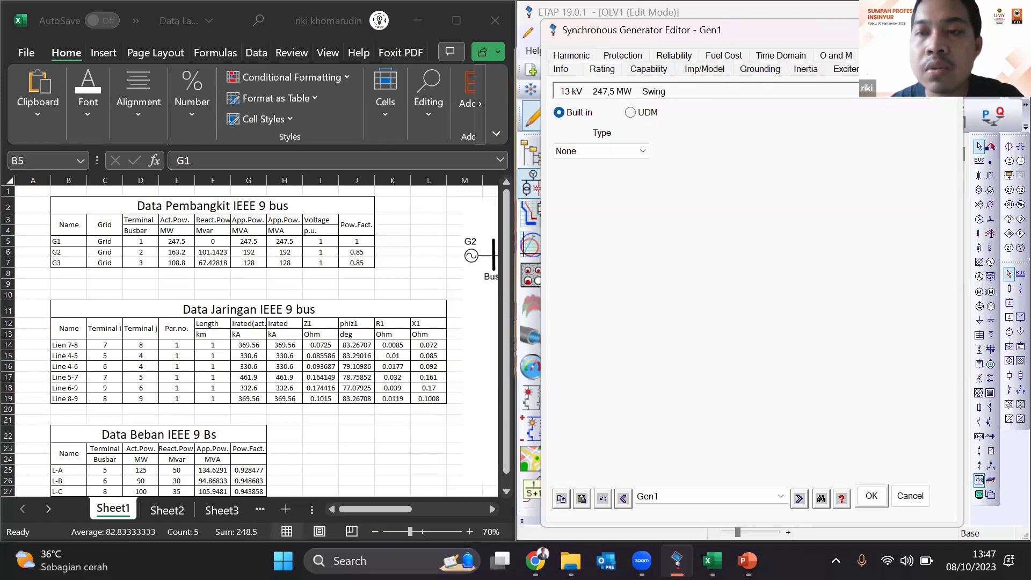
- Review Gen1's Inertia and Exciter pages, keeping exciter type None, then view its Capability page
click(807, 69)
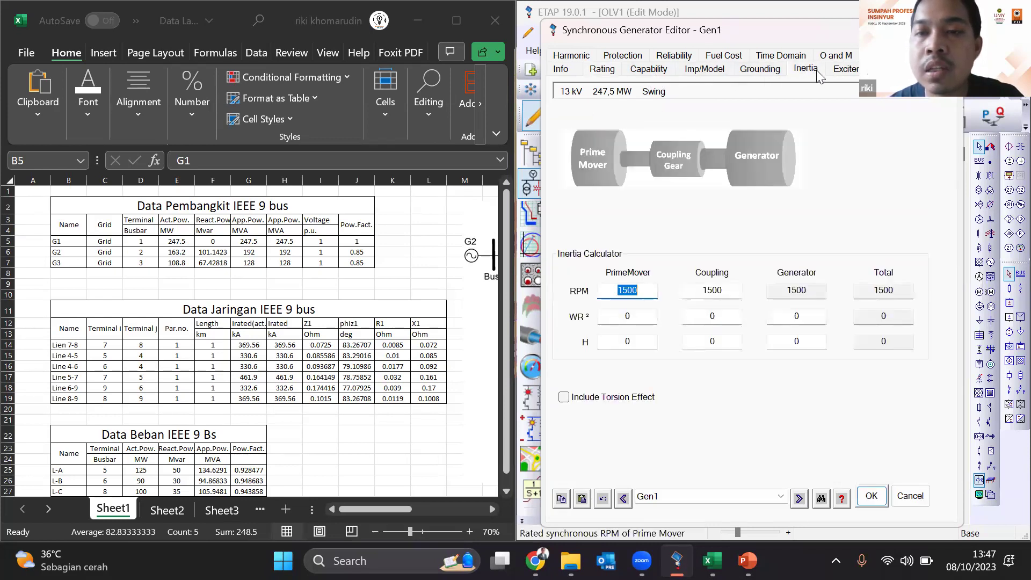
click(852, 72)
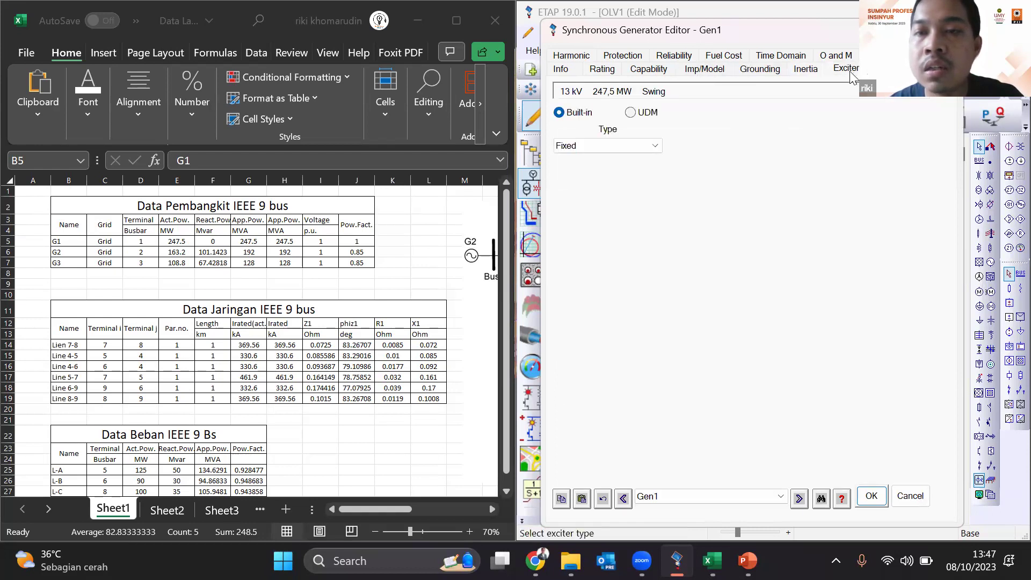
scroll(644, 152, up, 1)
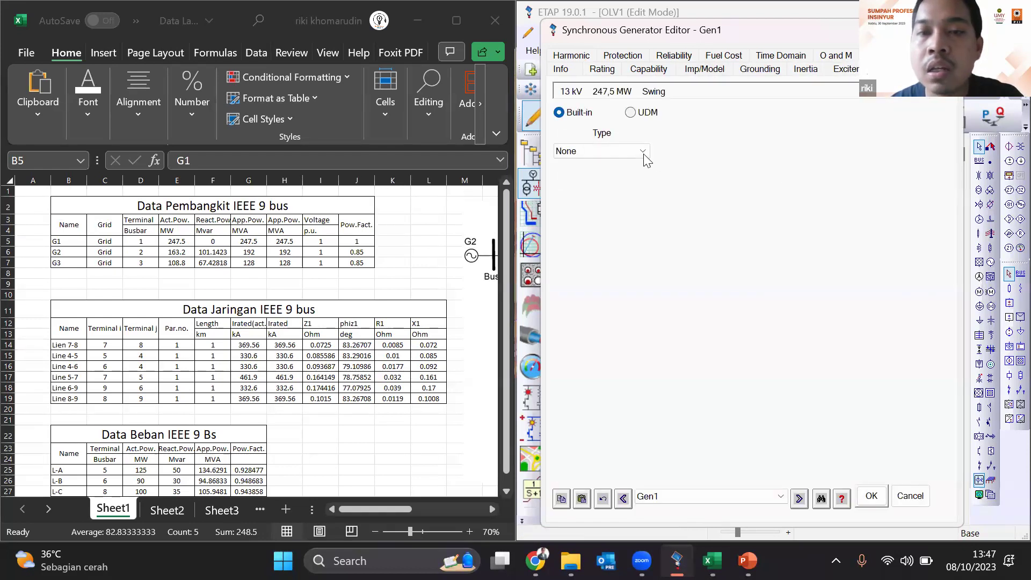
click(643, 152)
click(645, 152)
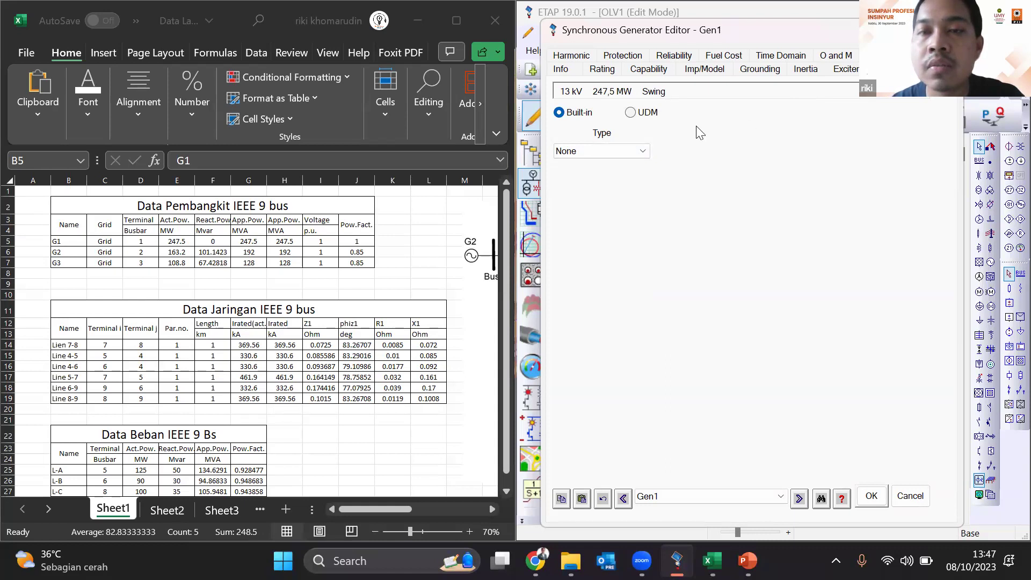
click(603, 70)
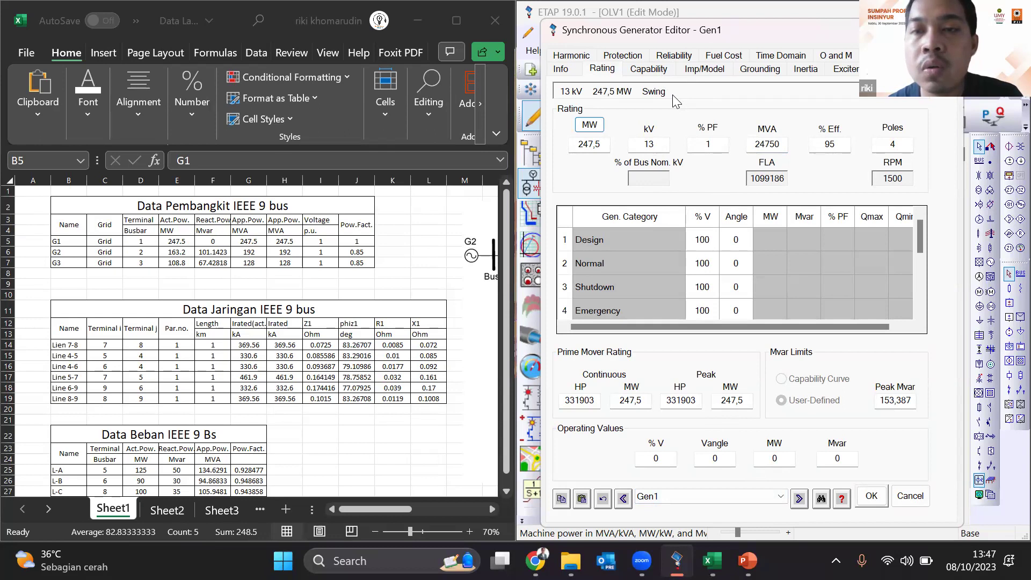
click(644, 73)
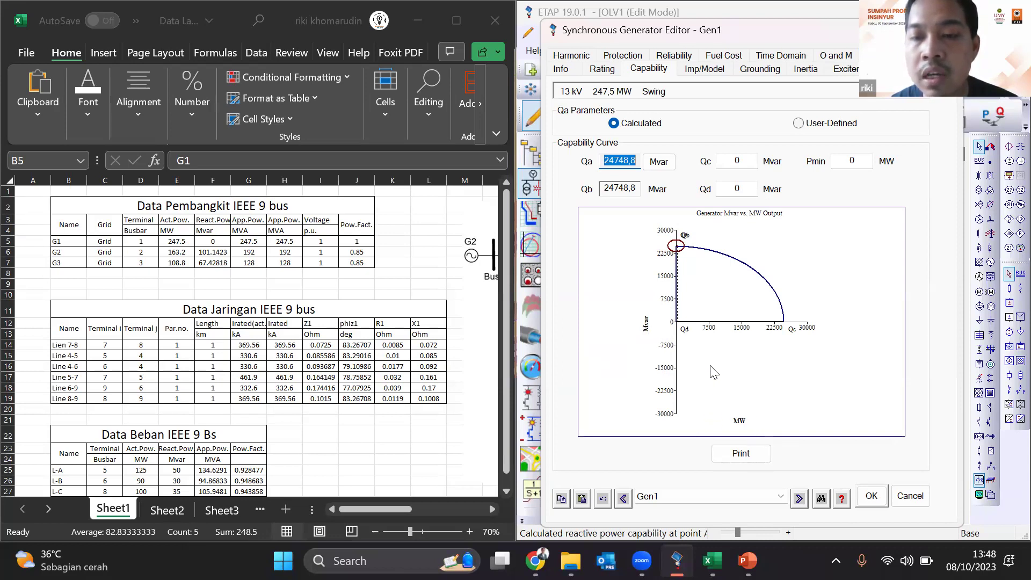
- Show capability values in percent and try a user-defined Qa of 80%
click(613, 190)
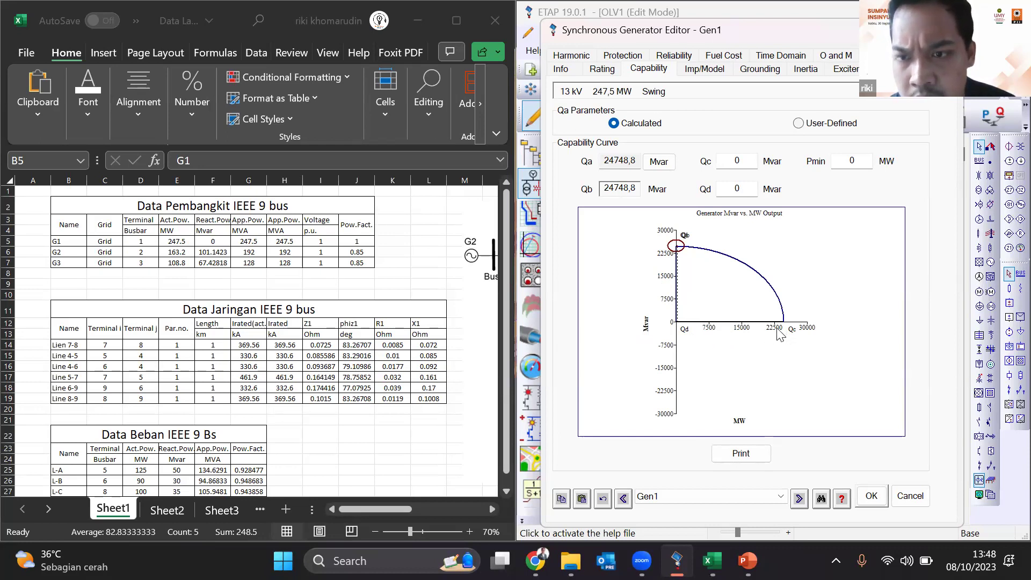
click(738, 164)
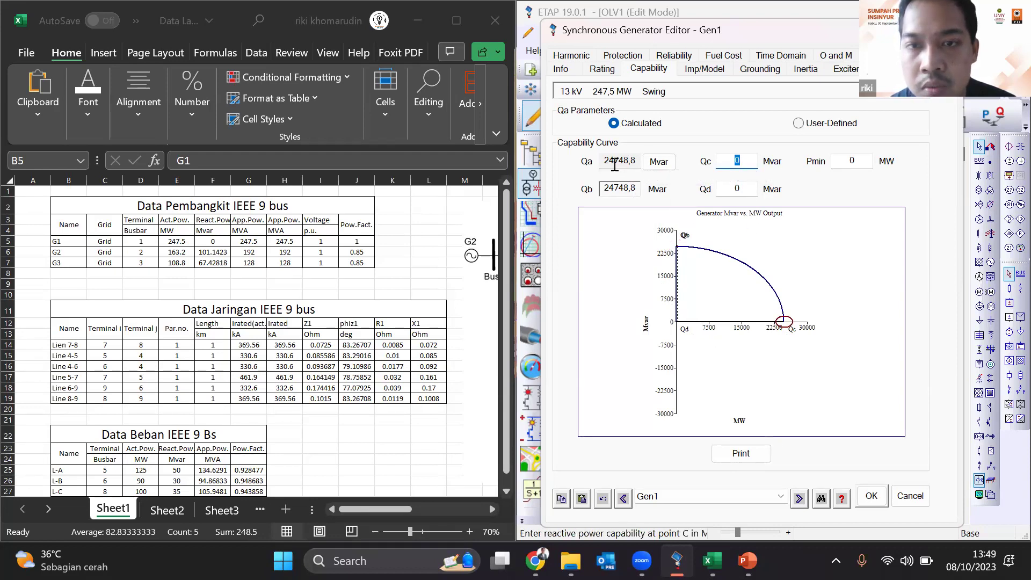
drag(616, 162, 630, 160)
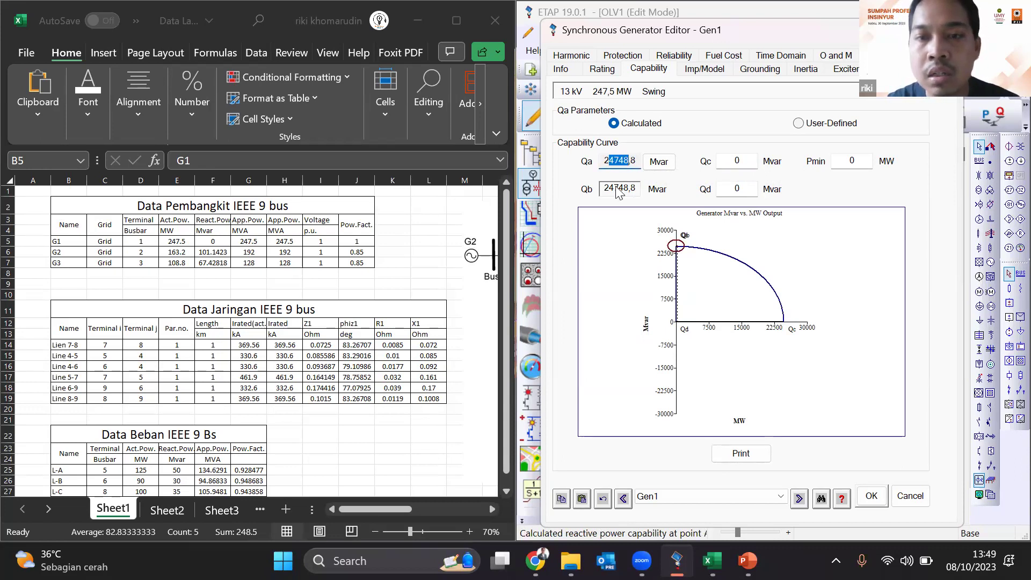
click(628, 160)
click(654, 164)
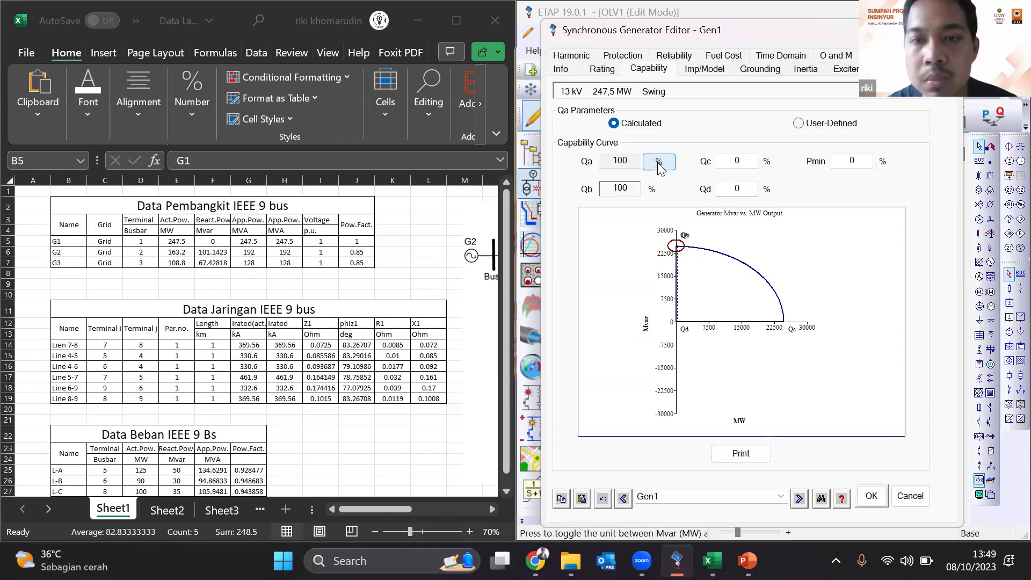
key(shift+Tab)
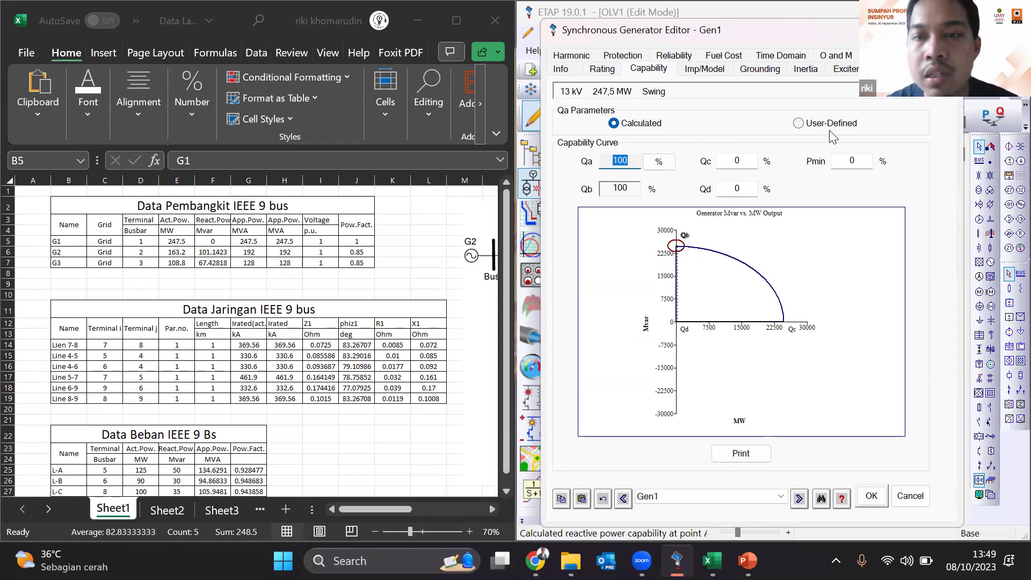
click(799, 123)
double_click(610, 163)
text(80)
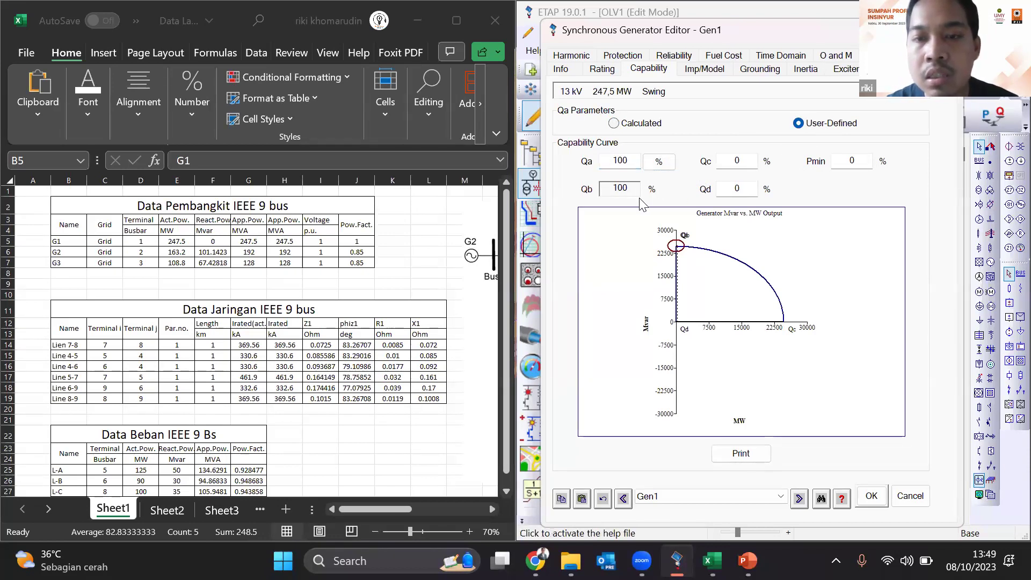
- Try a Qc of 75%, toggle the units, and set Qa parameters back to Calculated
double_click(733, 190)
double_click(753, 162)
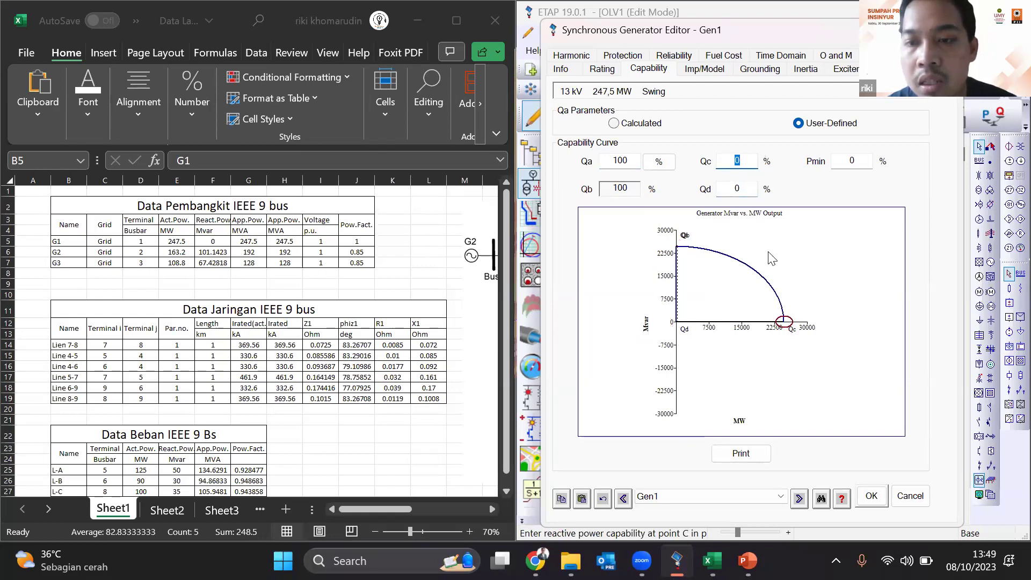
double_click(744, 190)
double_click(752, 162)
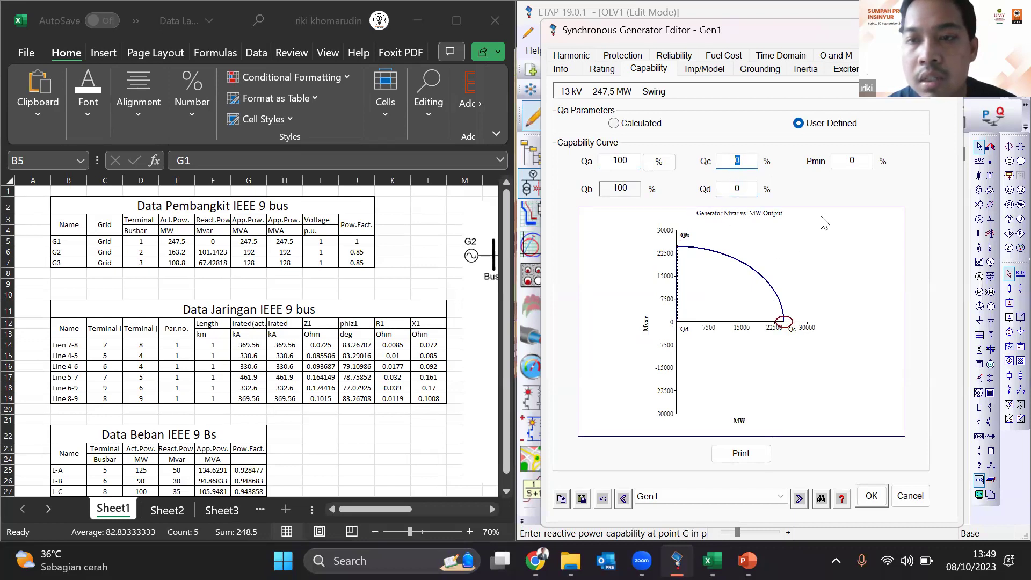
text(7)
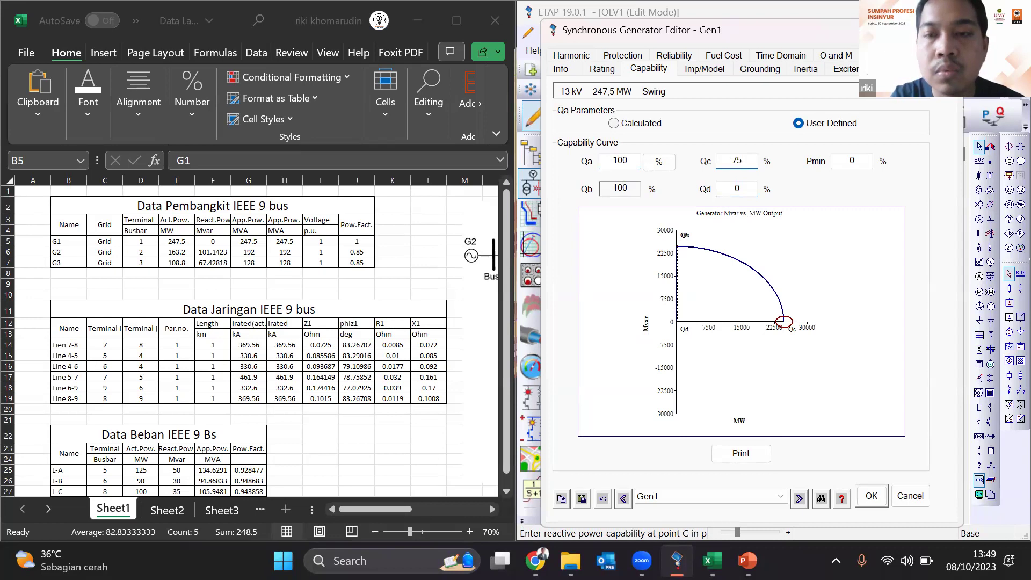
text(5)
click(831, 214)
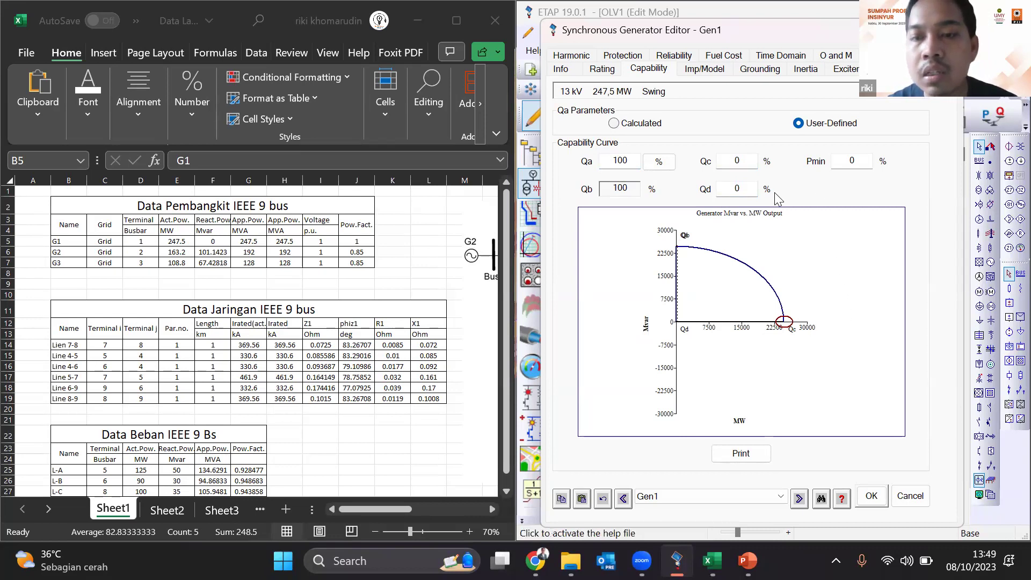
click(746, 191)
click(734, 160)
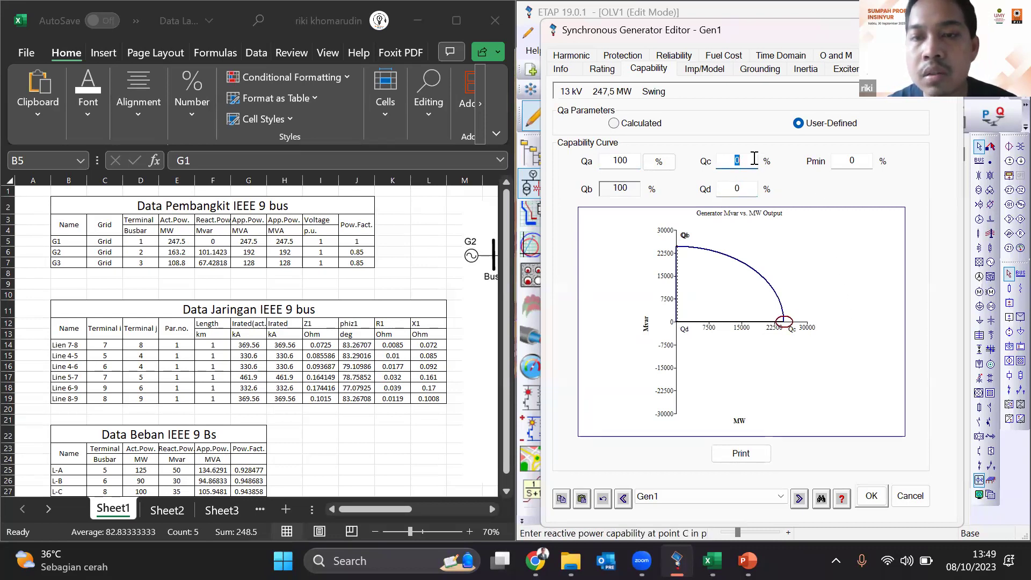
click(666, 164)
click(668, 166)
click(669, 166)
click(666, 165)
click(623, 161)
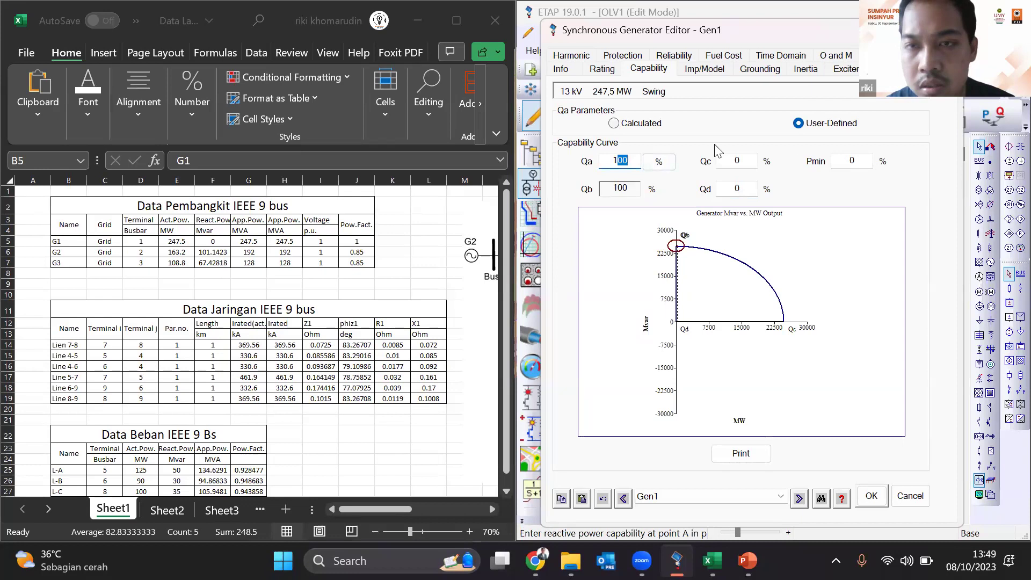
click(638, 126)
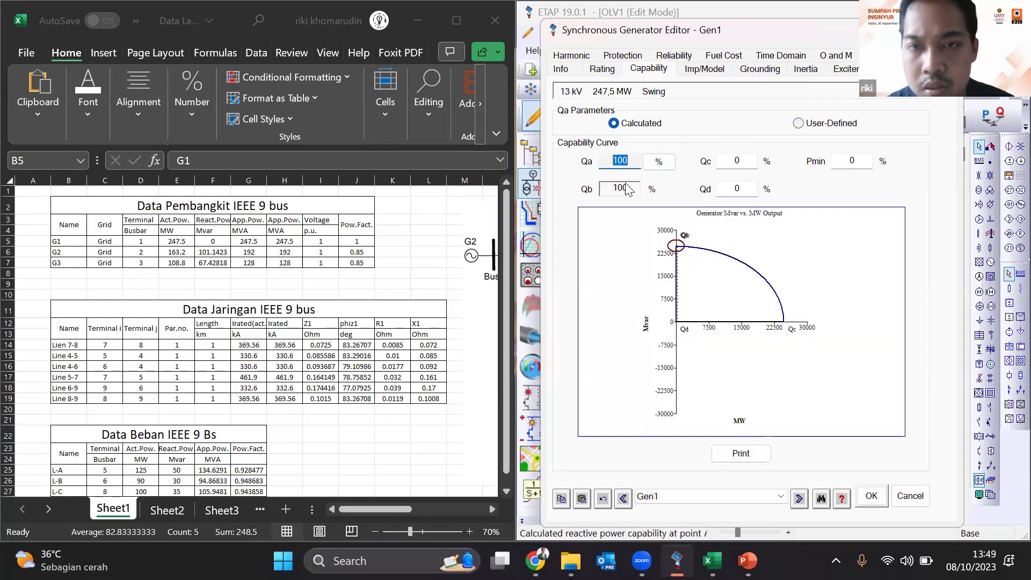
- Return capability units to Mvar, set Qc to 0, and try a user-defined Qa of 1234
click(656, 162)
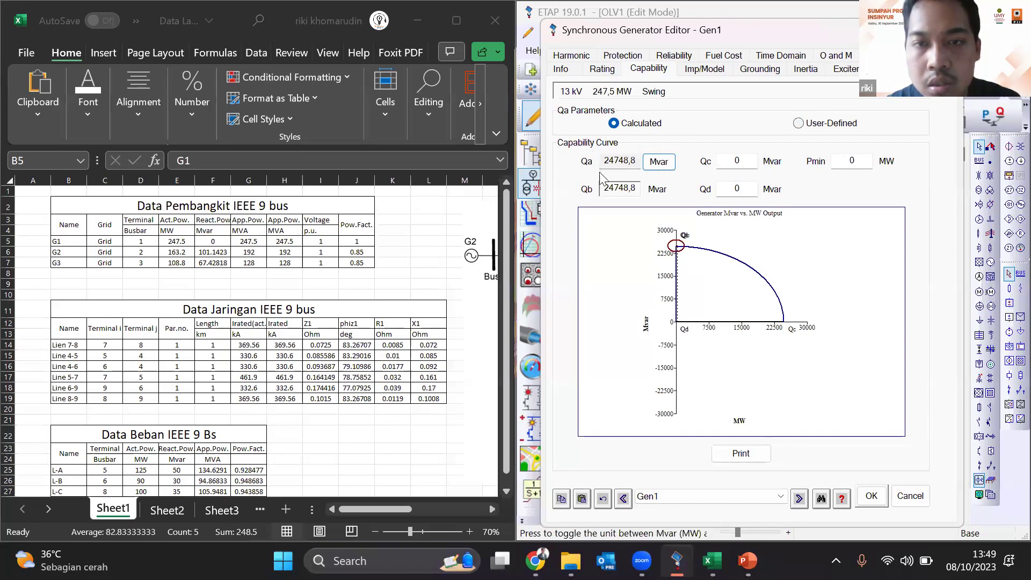
click(747, 161)
text(12)
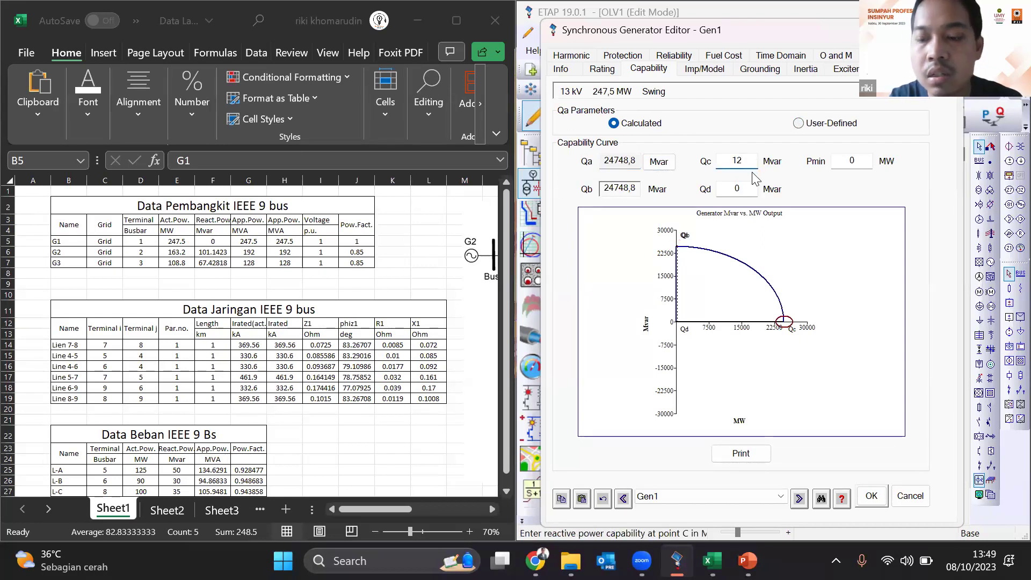
key(BackSpace)
key(BackSpace)
text(0)
click(754, 188)
double_click(754, 193)
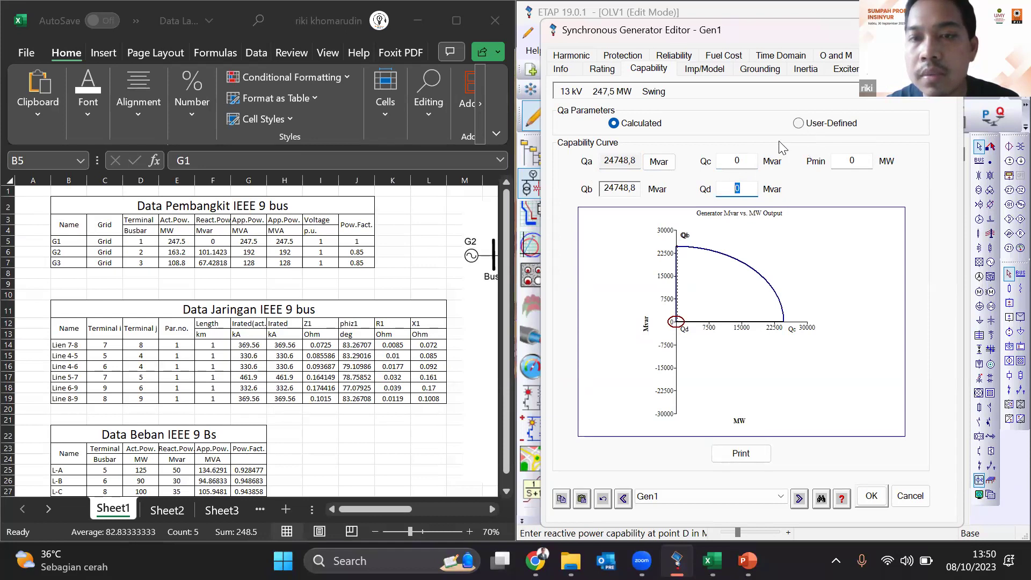
click(808, 127)
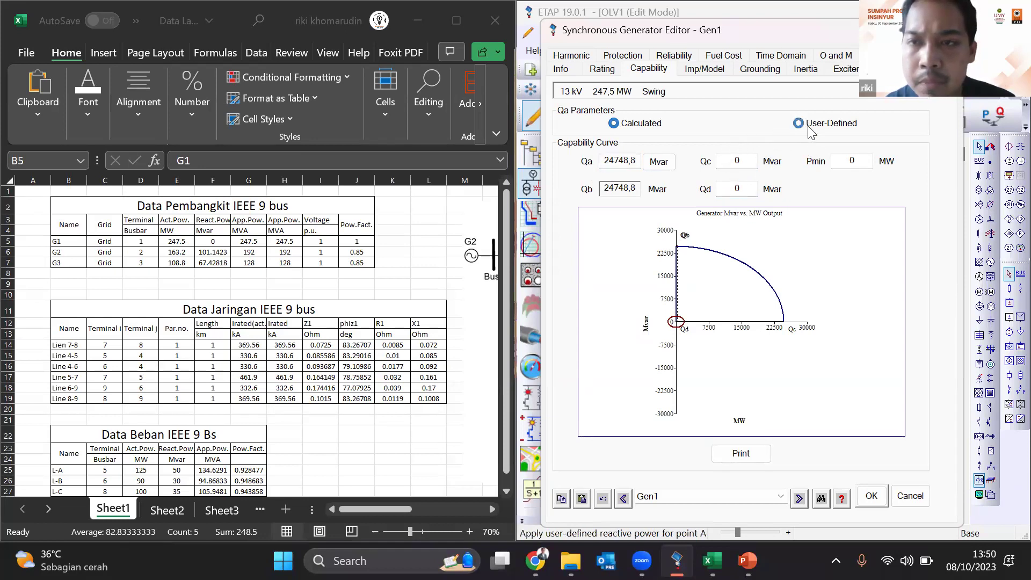
key(Tab)
text(1234)
key(Tab)
- Enter Qc 123, leave Qa parameters user-defined, and check the Qd and Pmin values
click(660, 162)
click(659, 162)
click(644, 125)
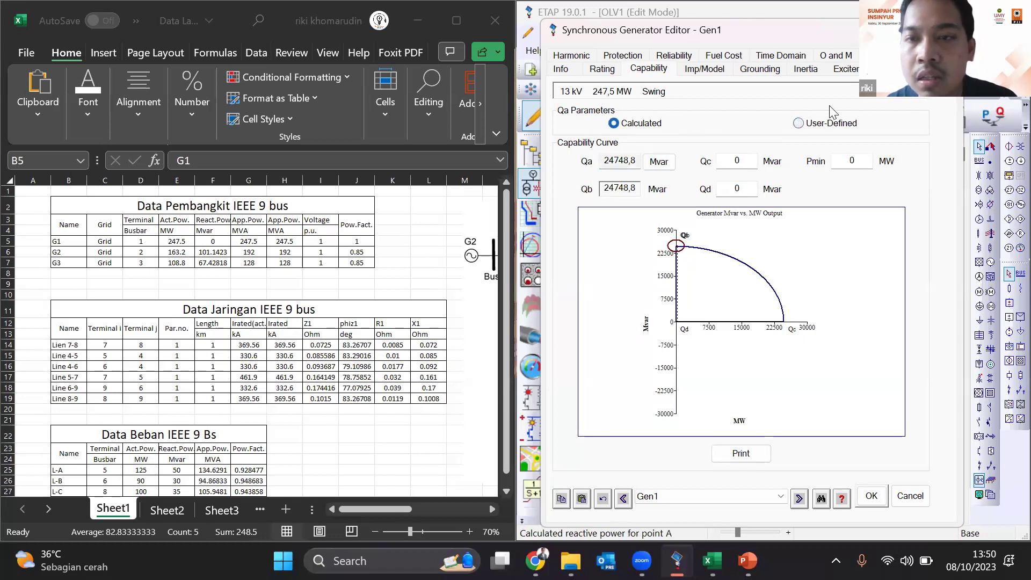
click(737, 161)
double_click(737, 162)
text(123)
click(754, 187)
click(799, 123)
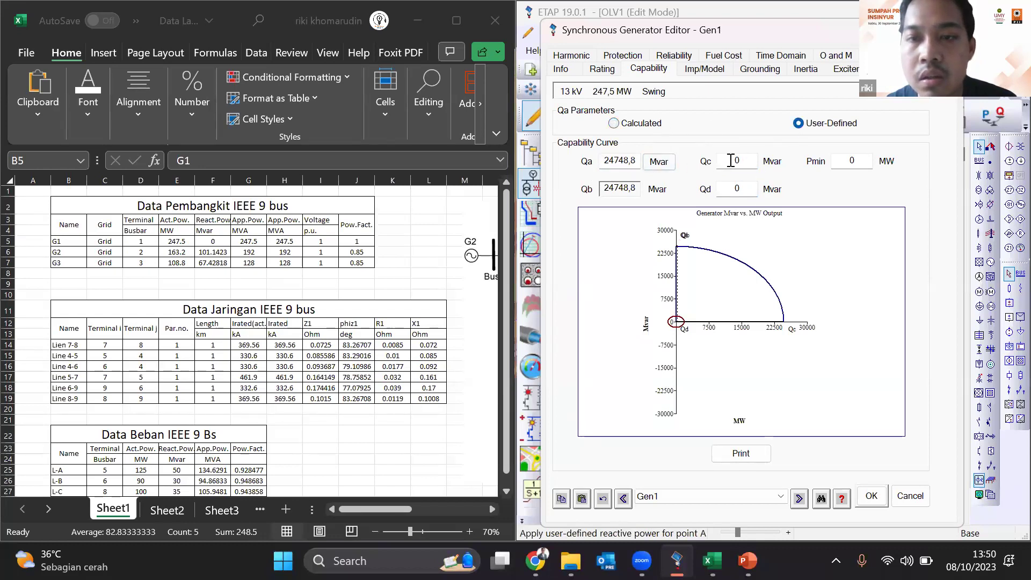
click(747, 162)
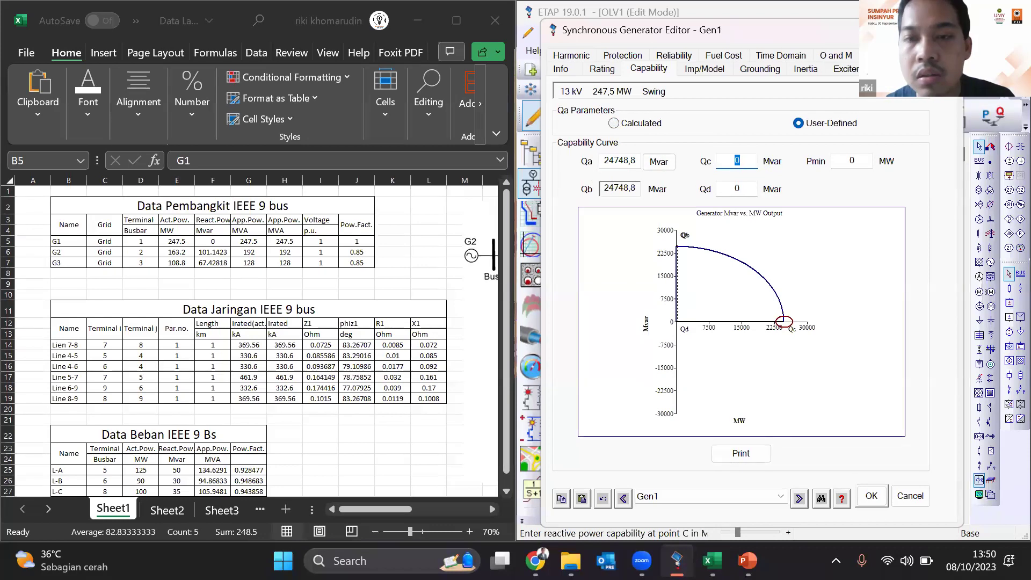
click(750, 193)
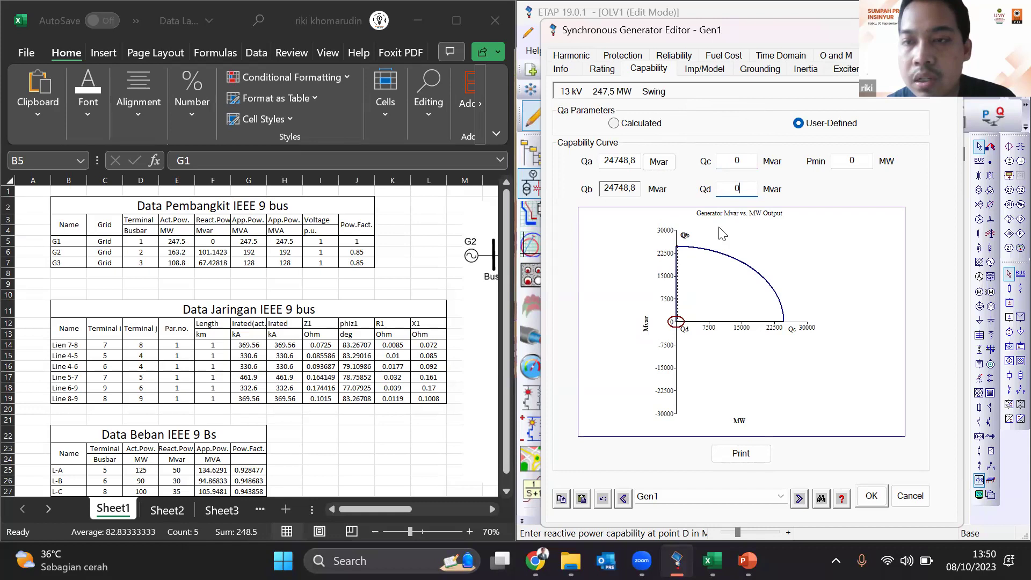
click(855, 160)
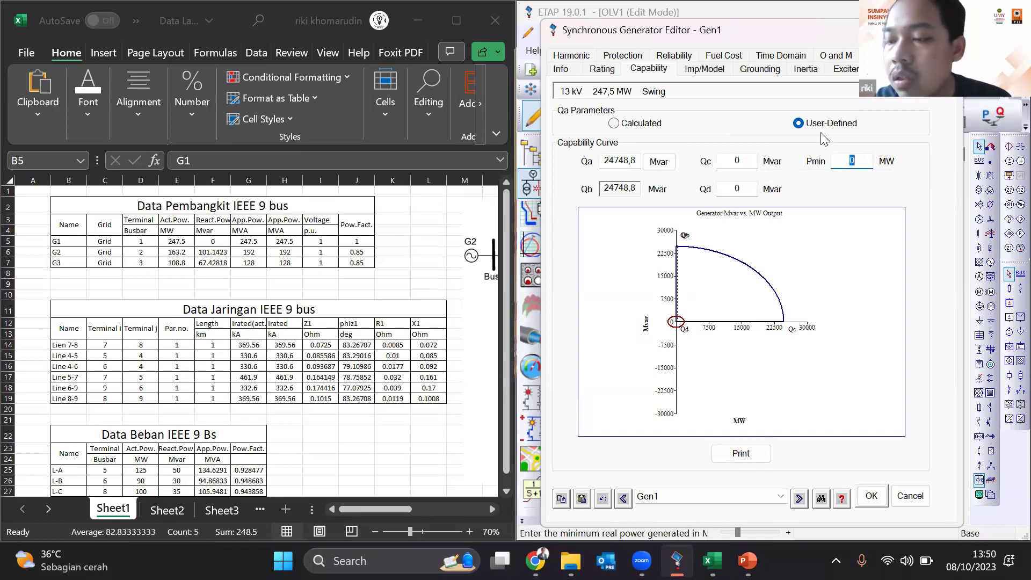
click(705, 69)
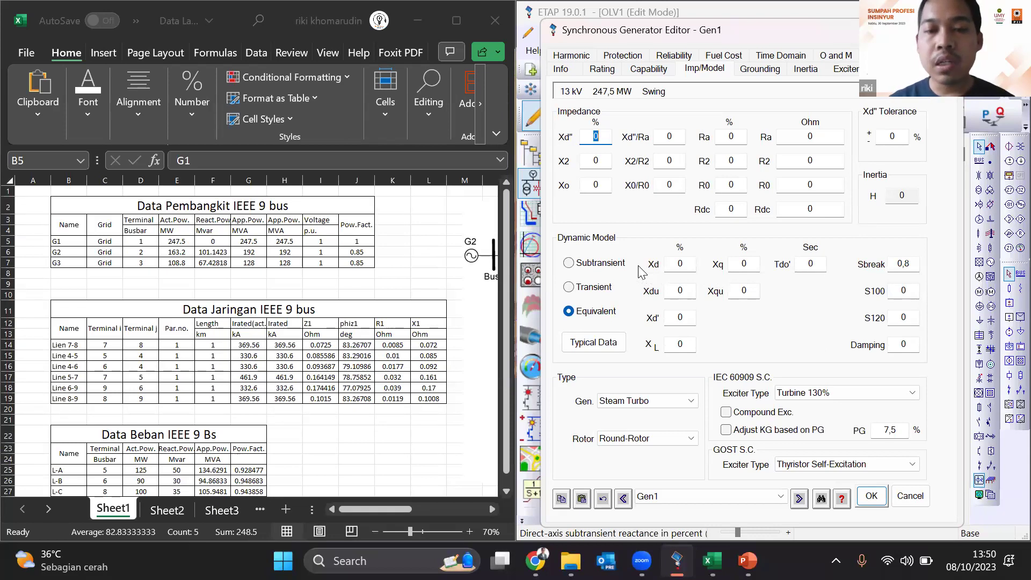
- Load typical impedance data, keep Steam Turbo generator type, and choose a Salient-Pole rotor
click(605, 348)
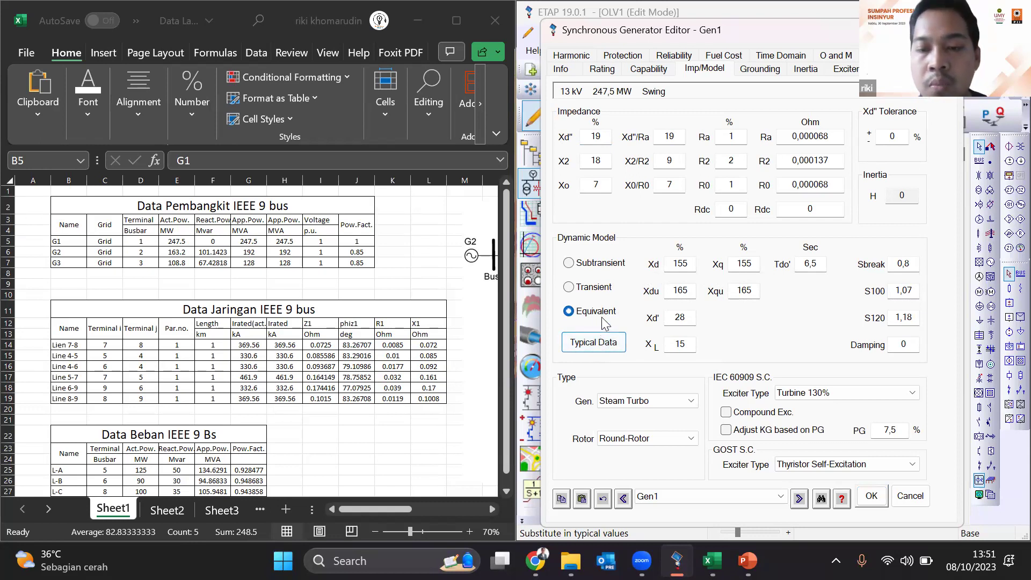
click(689, 407)
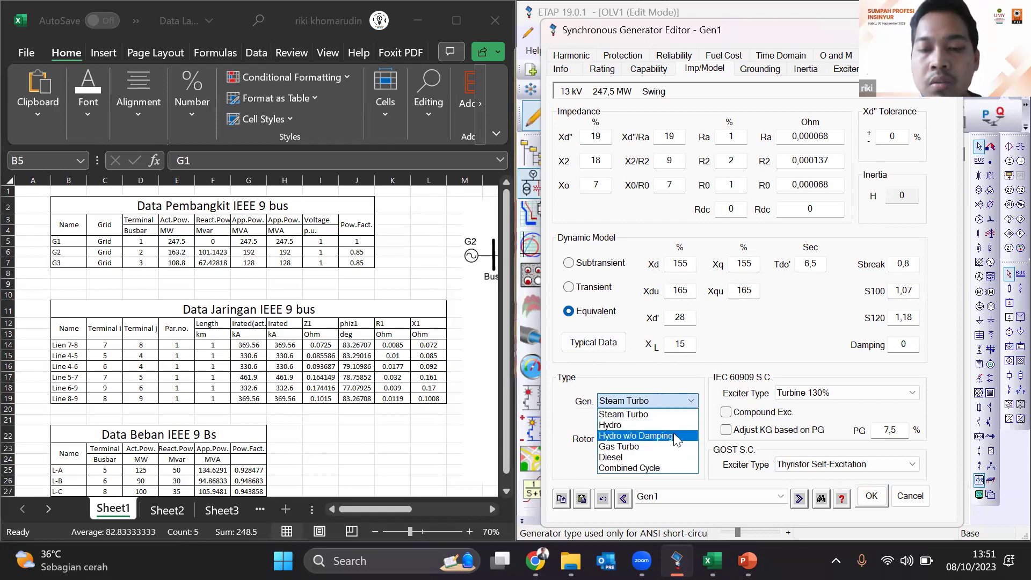
click(676, 415)
click(669, 442)
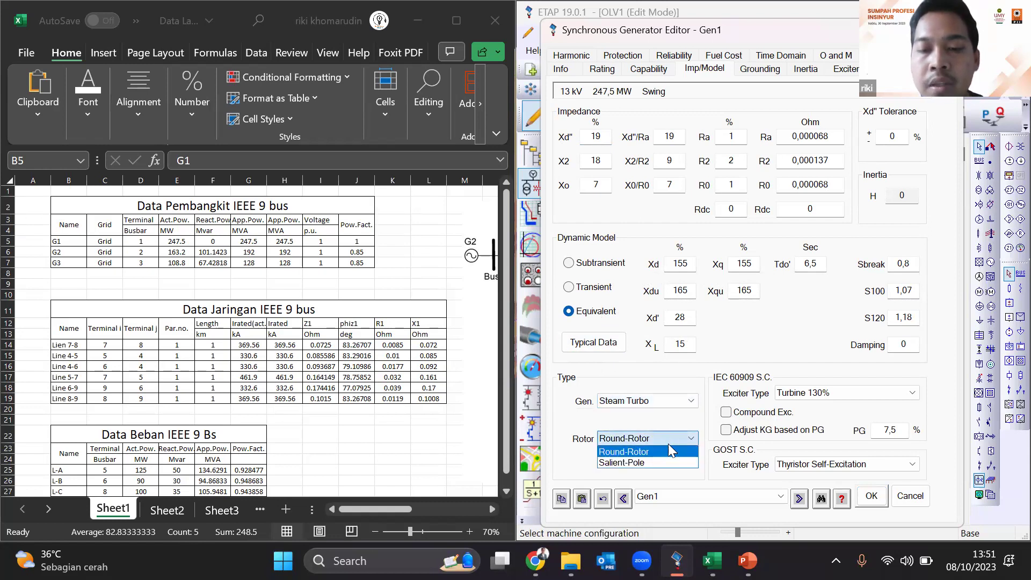
click(668, 457)
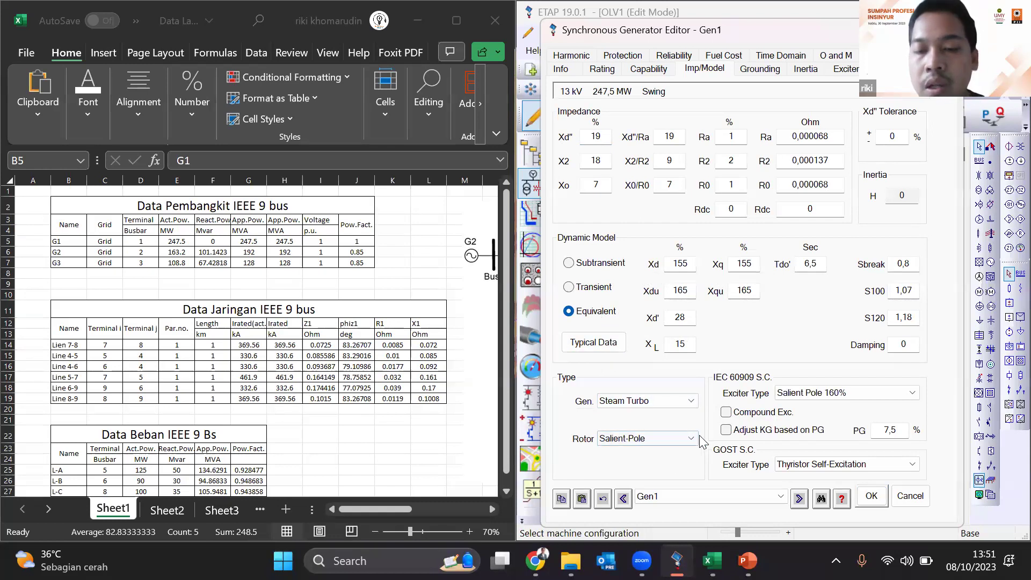
click(759, 70)
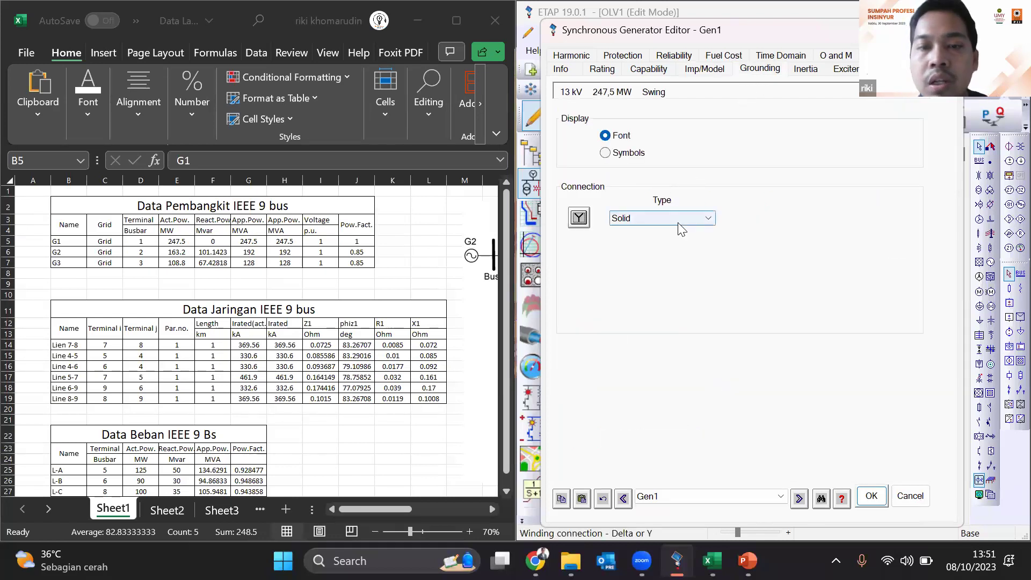
- Keep Solid grounding, review the Inertia and Exciter pages, and confirm Gen1's data with OK
click(647, 219)
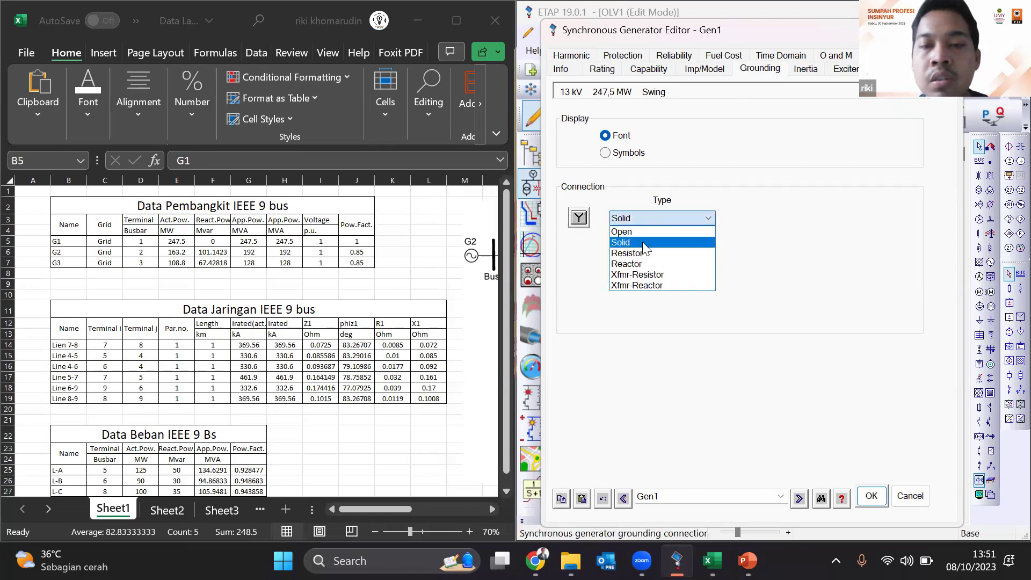
click(682, 186)
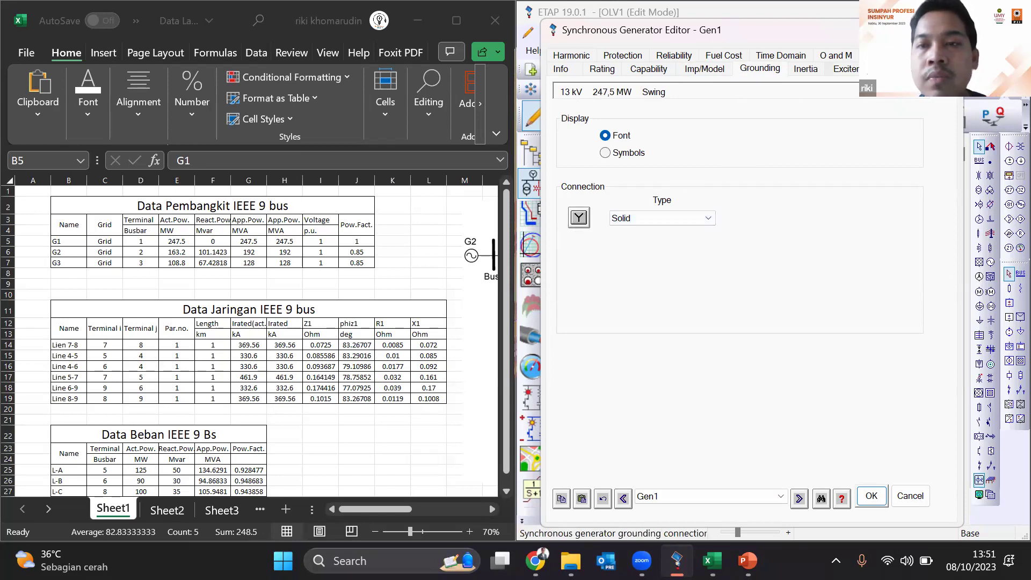
click(811, 68)
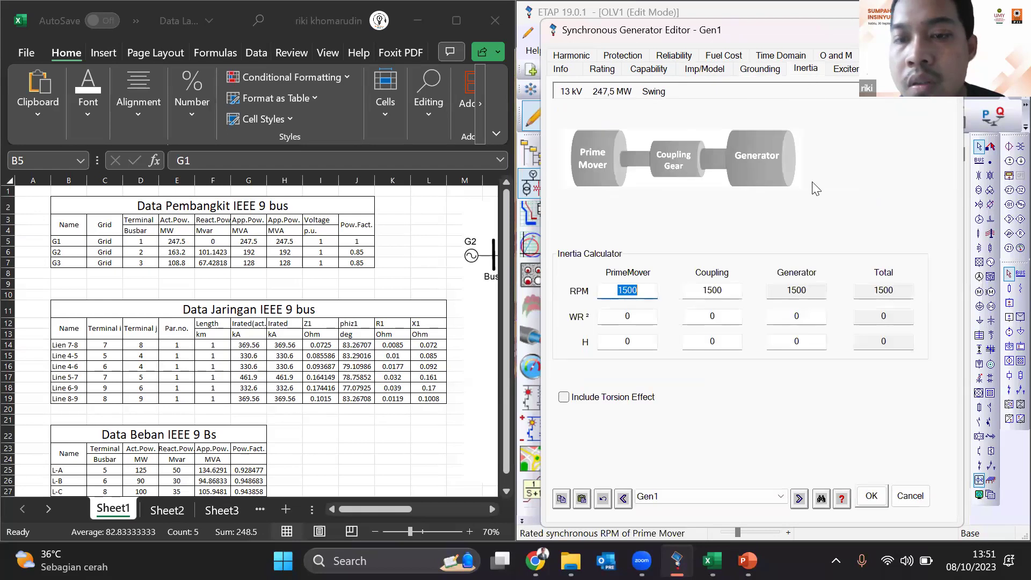
click(845, 71)
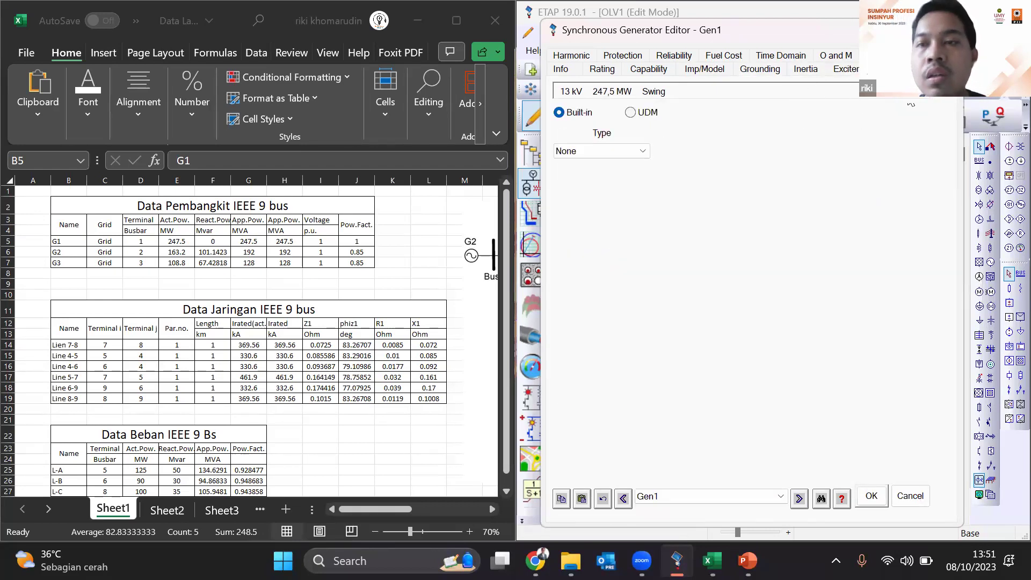
click(871, 495)
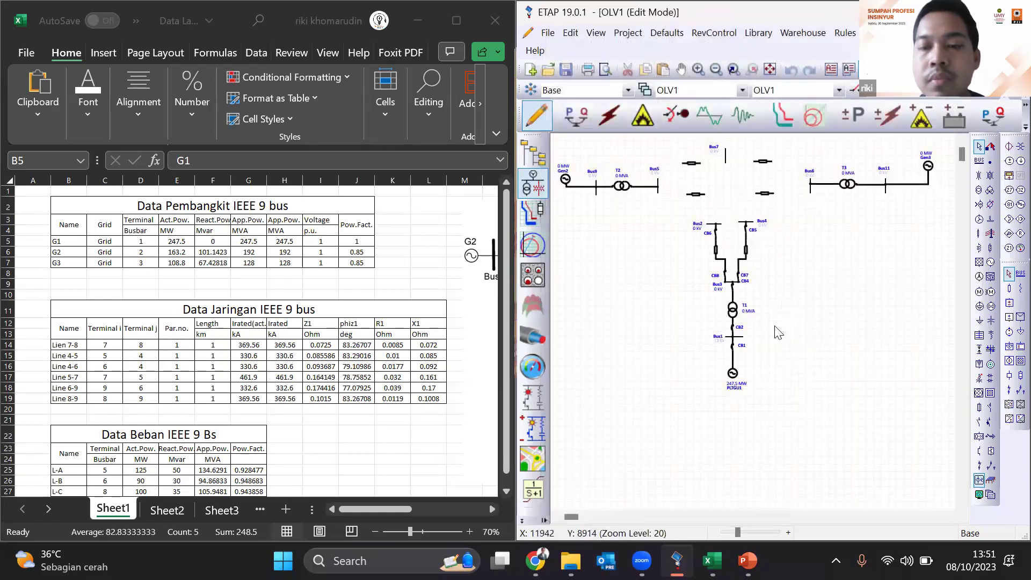
- Review Bus1's properties, then open transformer T1's editor (Bus1 13 kV to Bus3)
scroll(714, 364, up, 2)
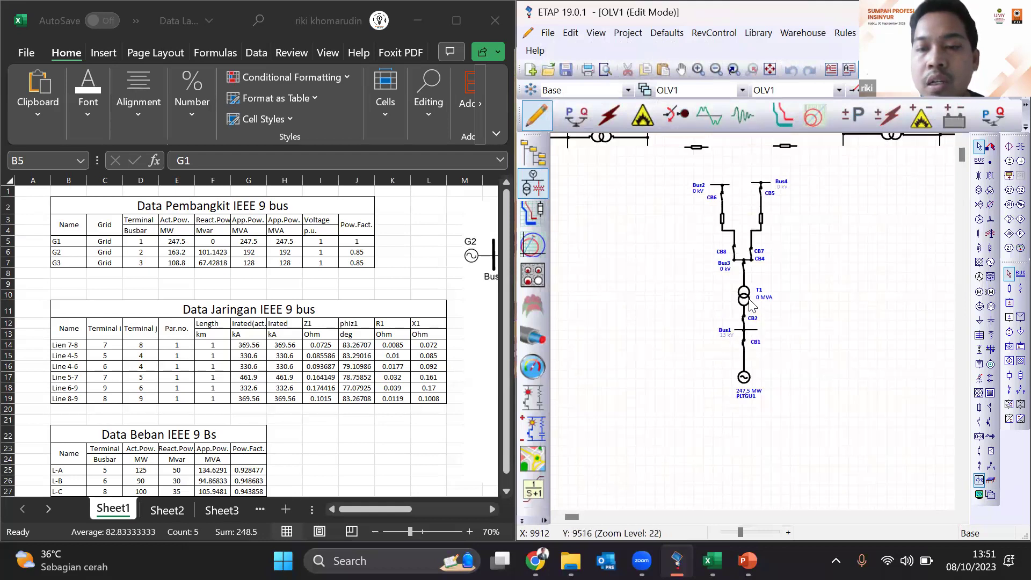
double_click(748, 333)
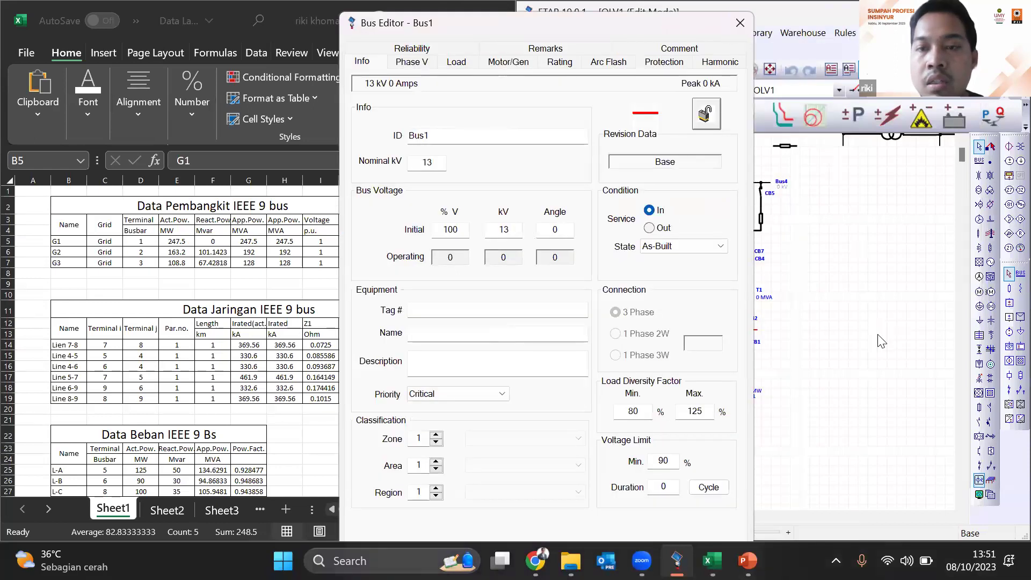
click(741, 22)
double_click(744, 300)
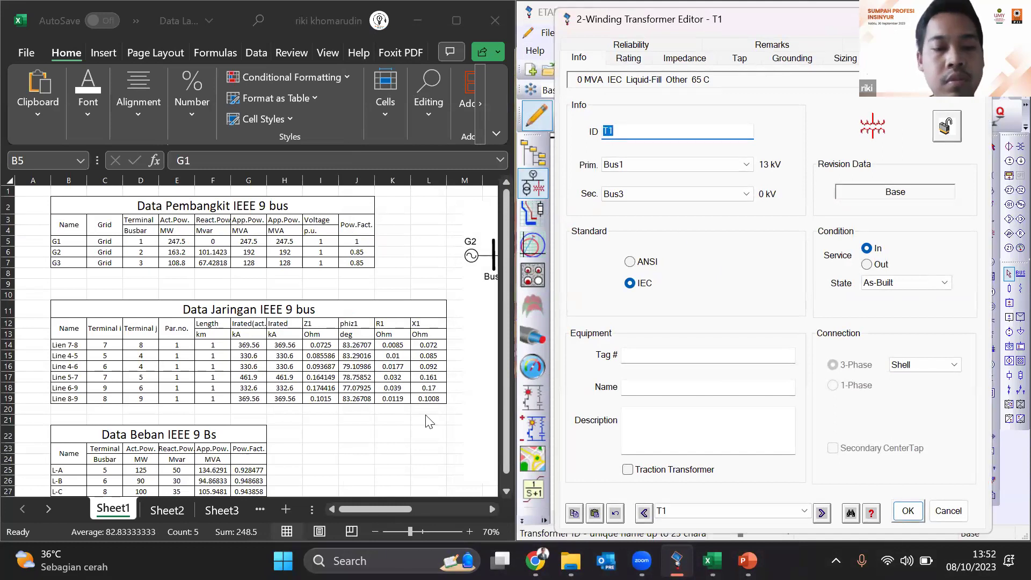
- Check T1's ID and set its secondary winding voltage to 150 kV on the Rating tab
drag(370, 508, 449, 502)
click(622, 130)
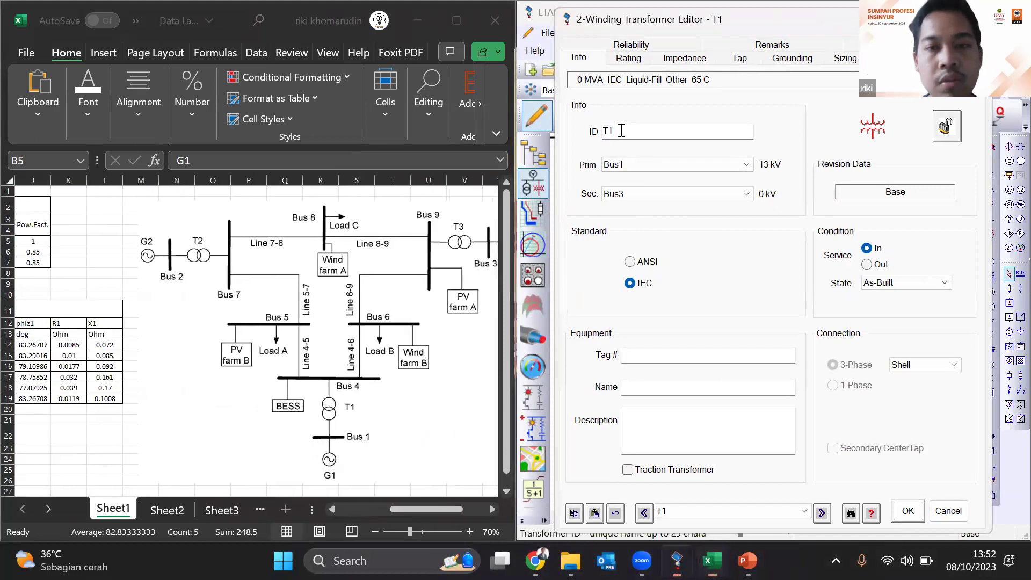
click(629, 58)
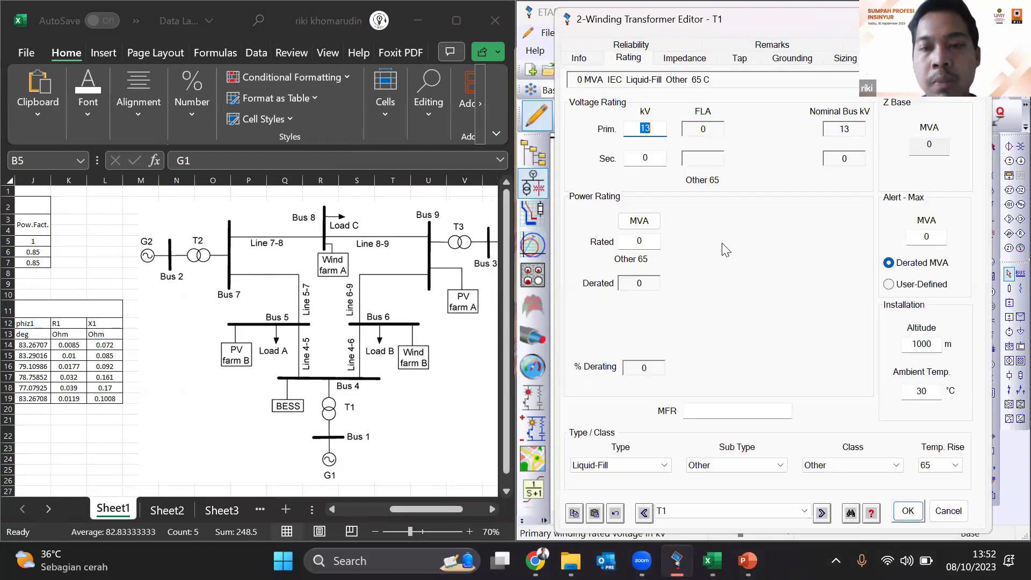
click(440, 508)
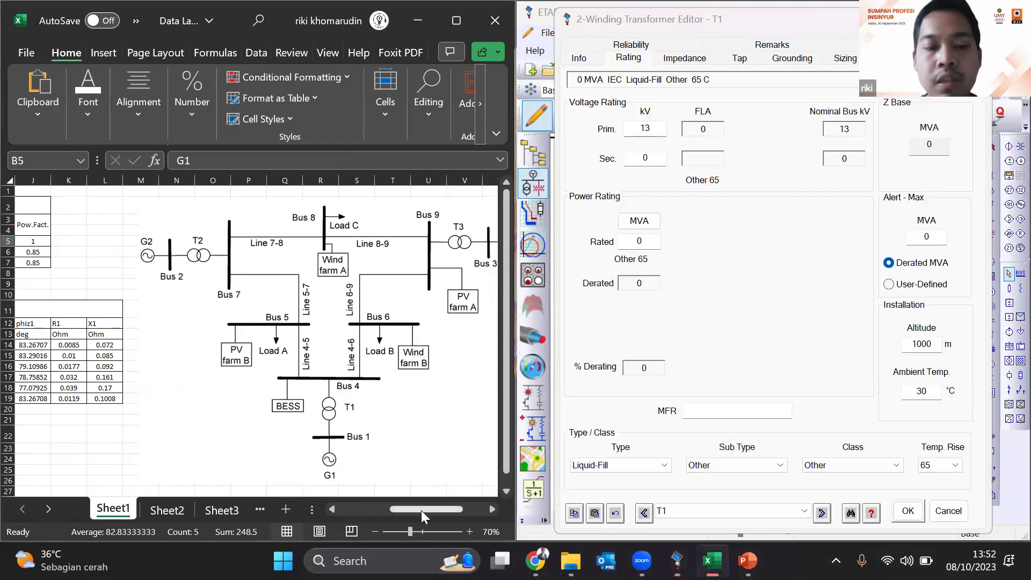
click(649, 159)
drag(649, 160, 637, 161)
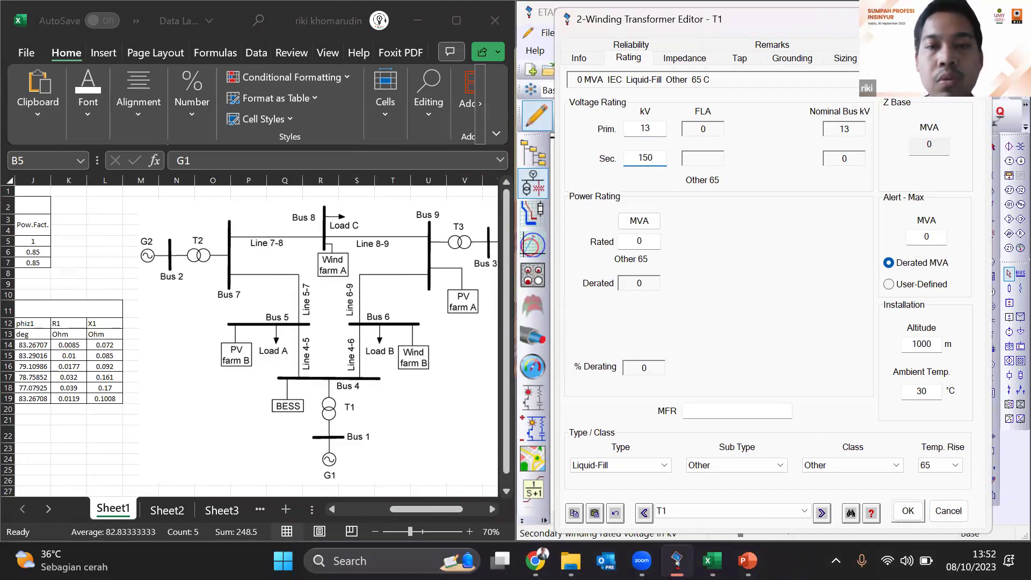
key(Tab)
- Look through Excel Sheet1–Sheet3 for reference data, then move T1's editor slightly left
click(438, 501)
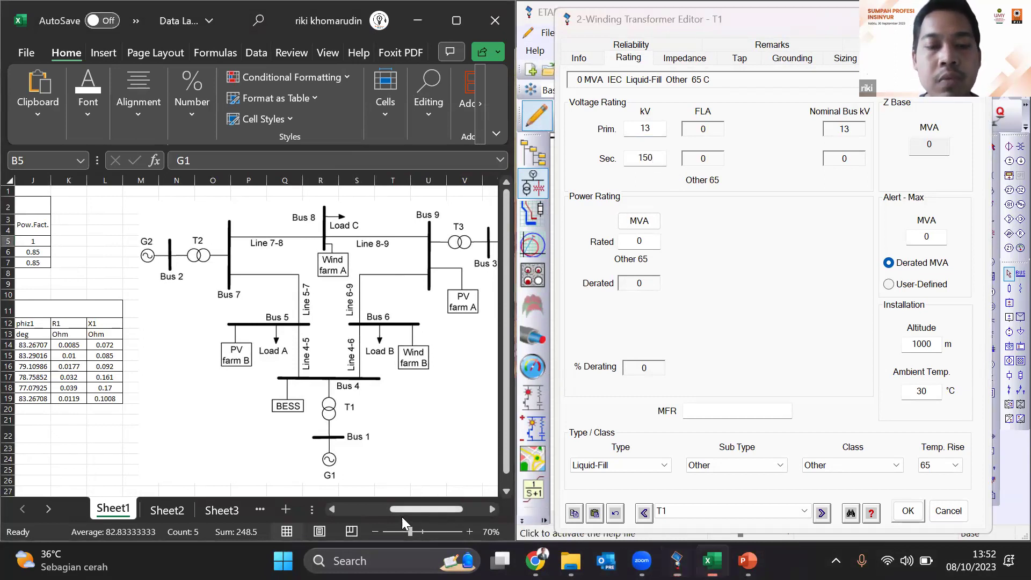
drag(405, 509, 350, 510)
scroll(240, 409, down, 2)
scroll(240, 409, up, 2)
scroll(240, 410, down, 5)
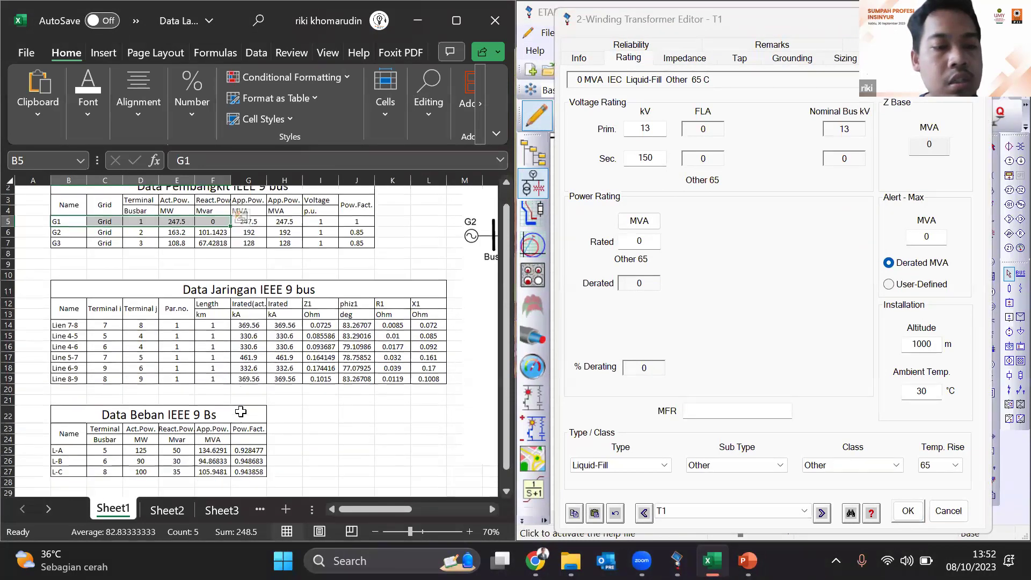
scroll(165, 460, up, 5)
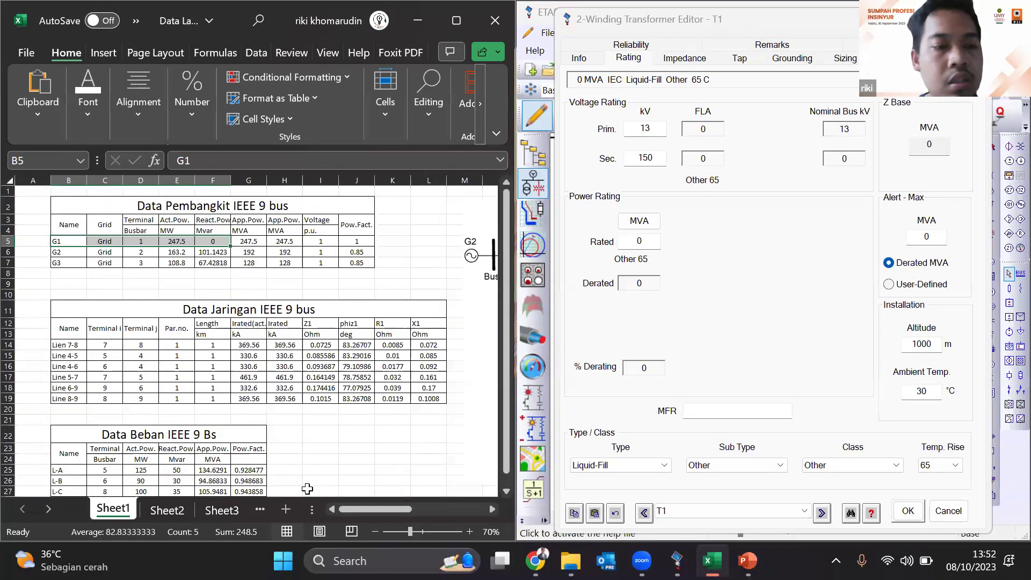
drag(356, 508, 185, 505)
click(179, 506)
click(224, 505)
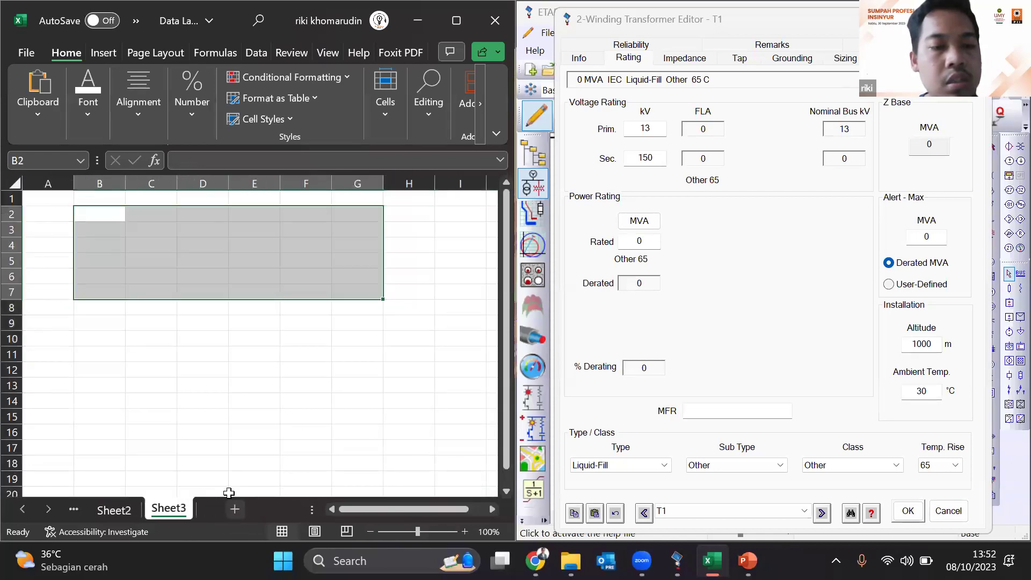
click(23, 510)
click(107, 510)
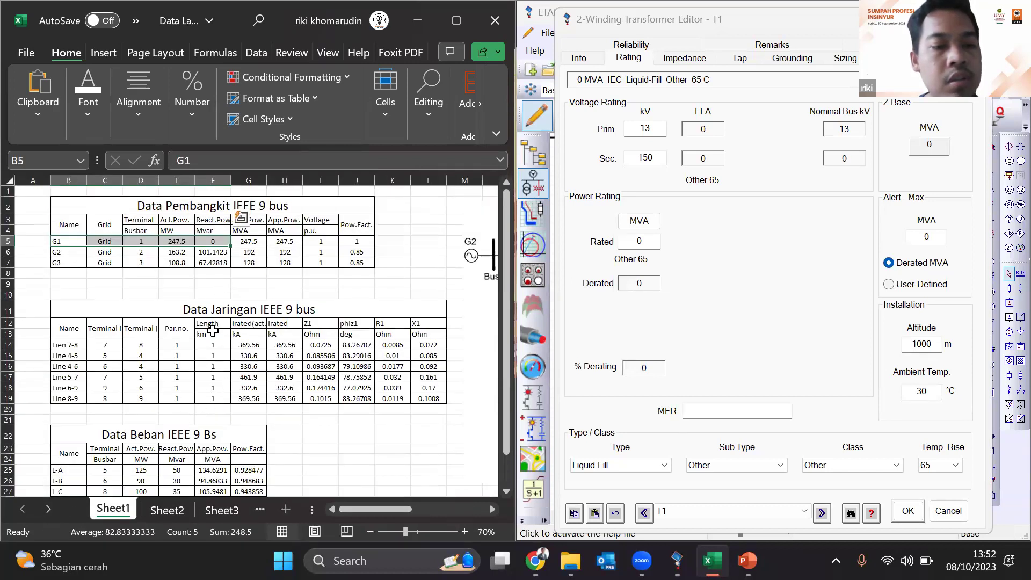
scroll(269, 349, down, 2)
scroll(312, 403, up, 2)
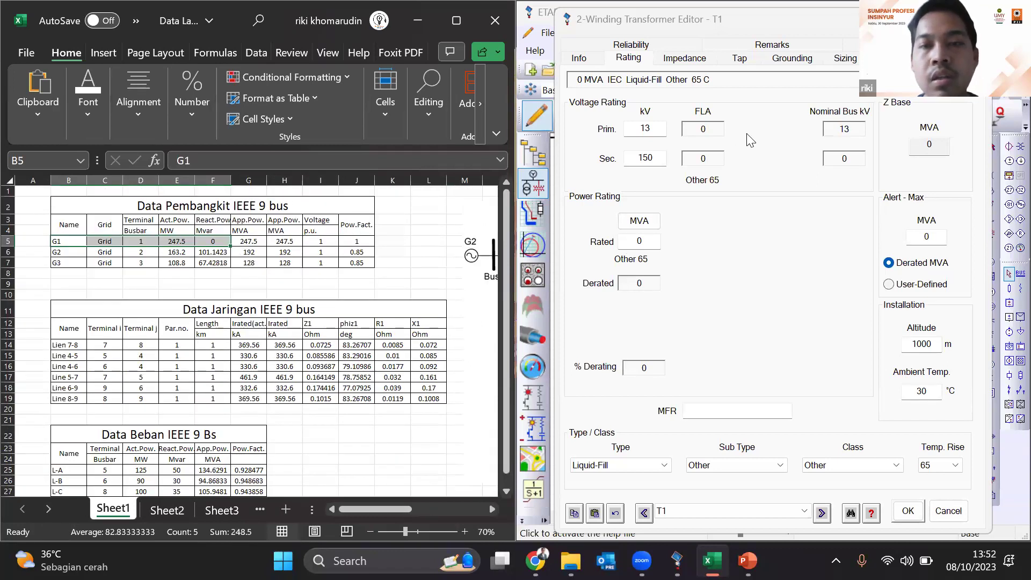
click(701, 25)
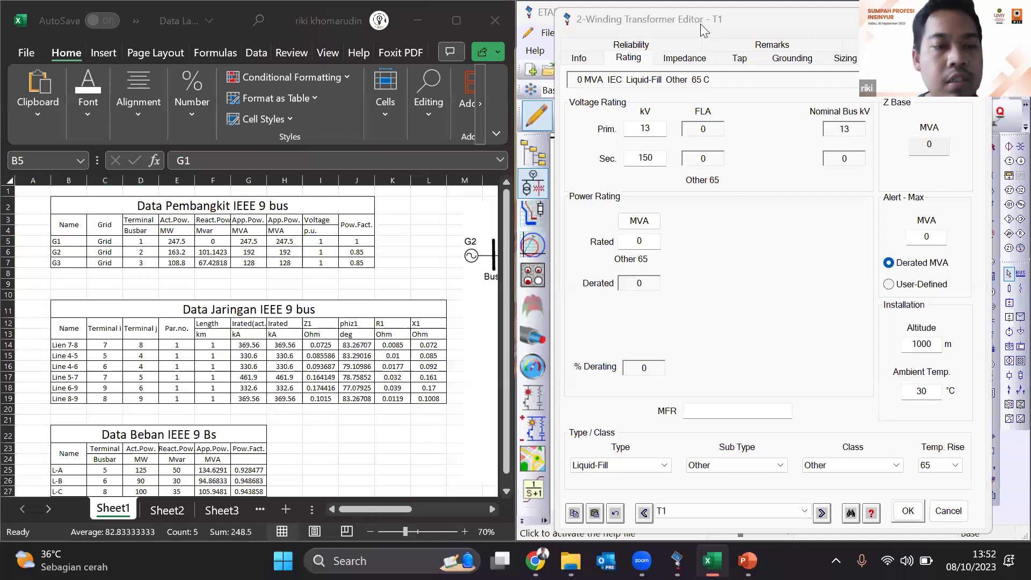
drag(700, 23, 668, 18)
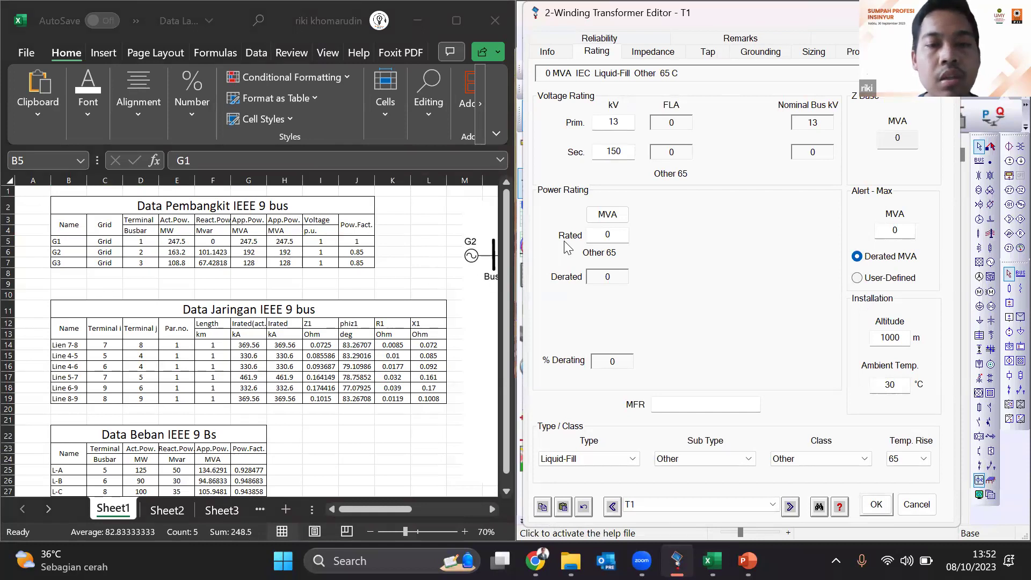
- Set T1's rated power to 250 MVA
drag(612, 234, 584, 244)
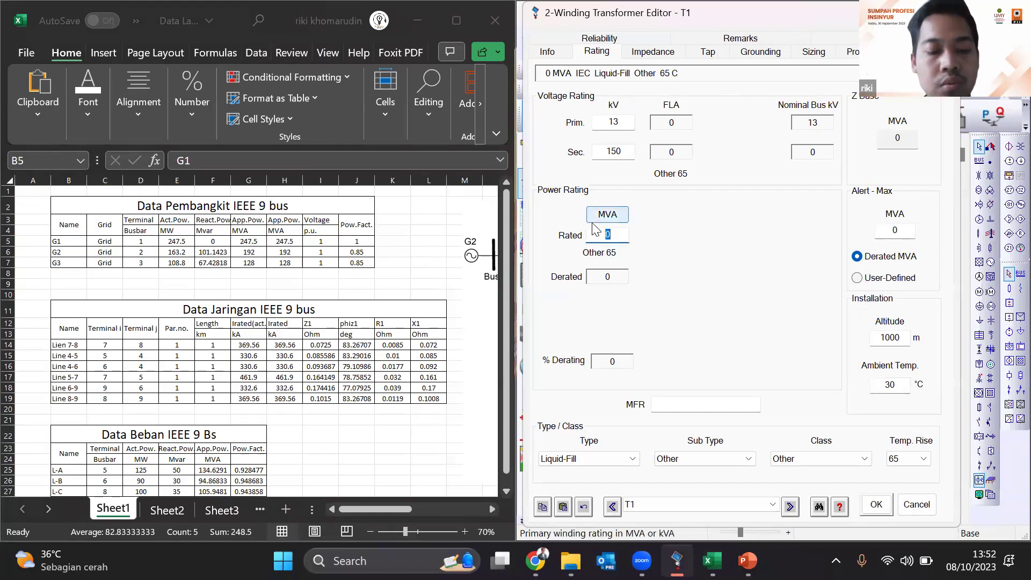
text(250)
key(Tab)
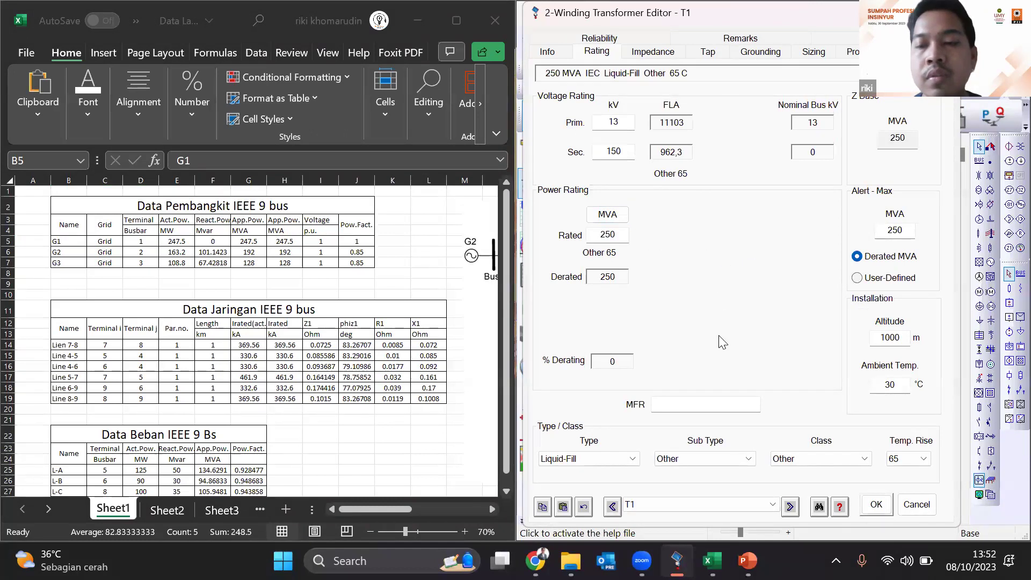
click(550, 56)
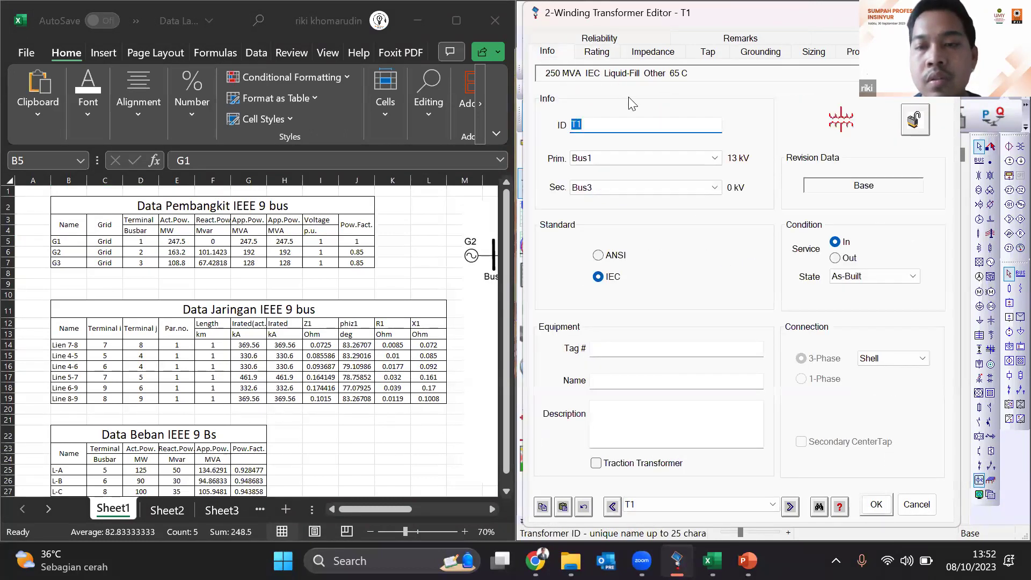
click(600, 54)
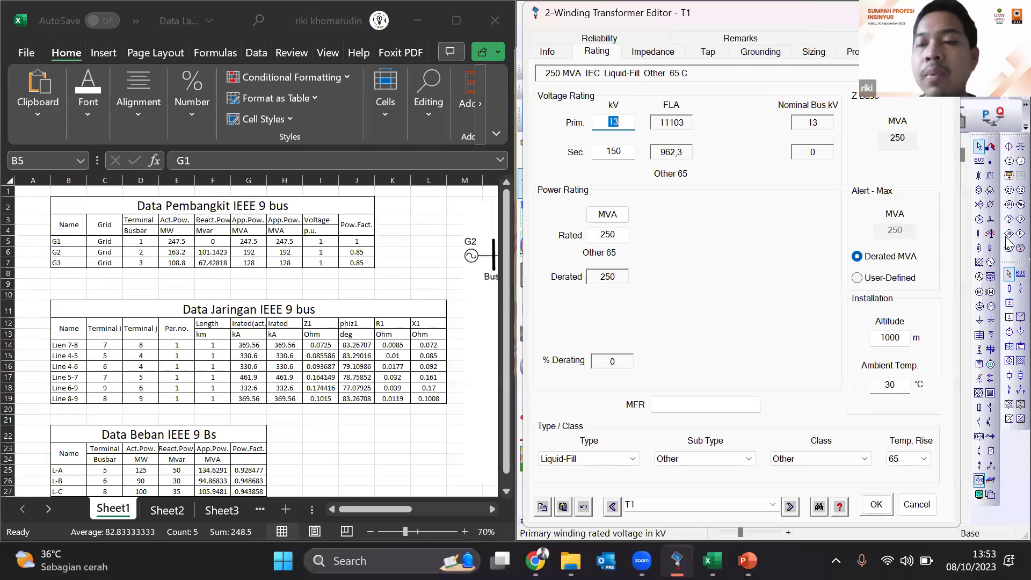
- Set altitude to 1, keep Liquid-Fill type, and choose Mineral Oil subtype with ONAN cooling
double_click(911, 337)
text(1)
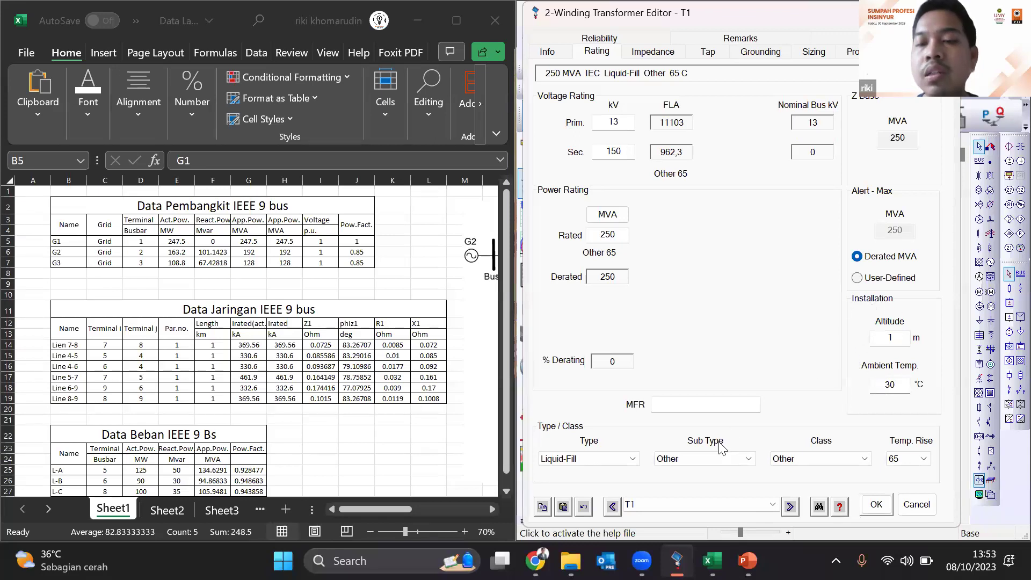
click(633, 460)
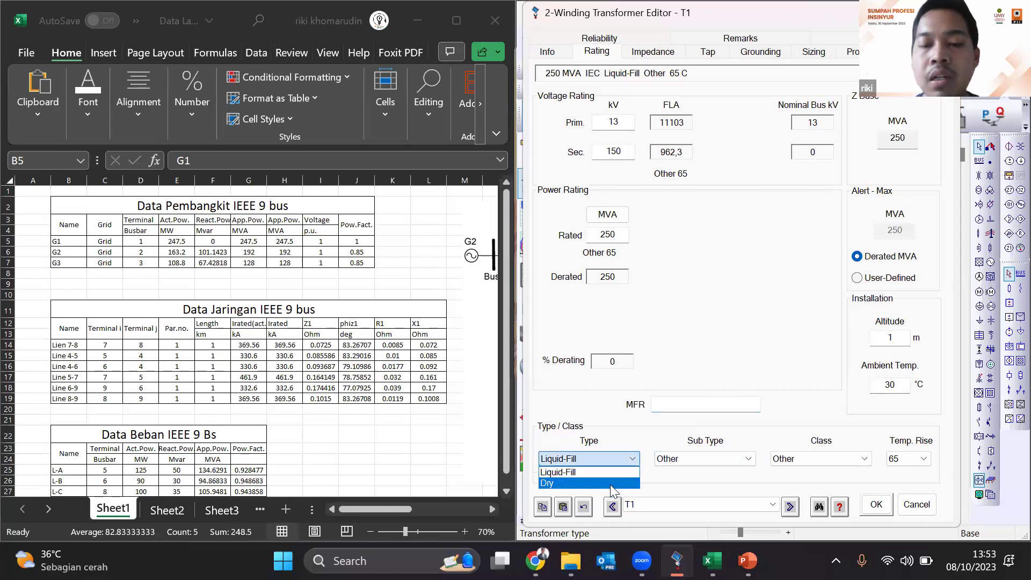
click(615, 474)
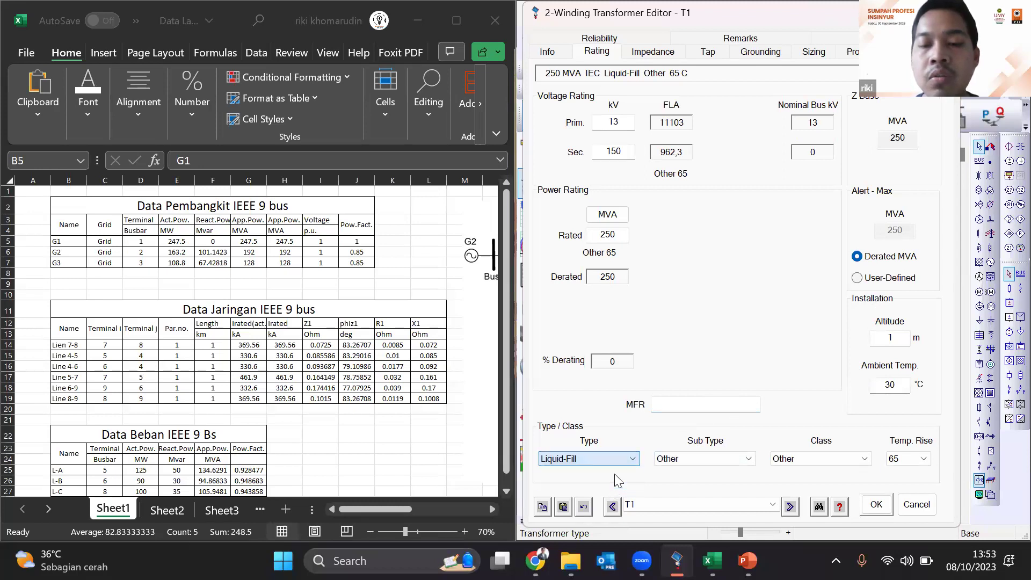
click(693, 454)
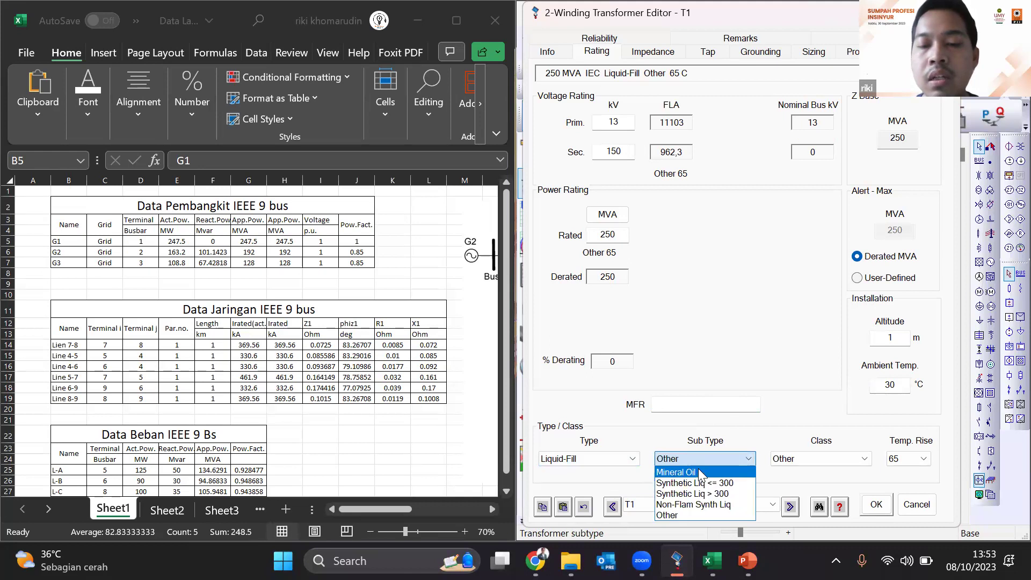
click(700, 476)
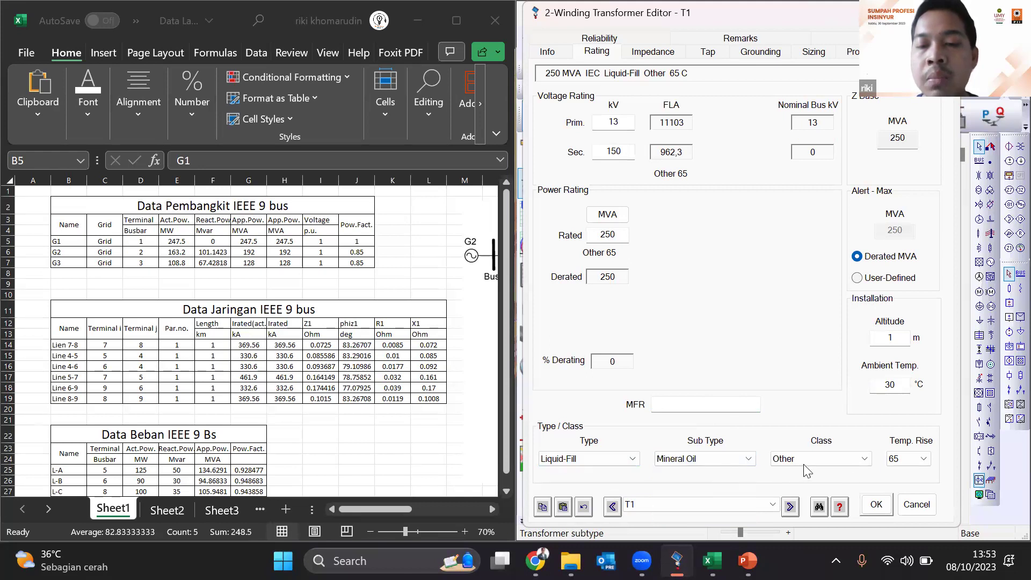
click(850, 465)
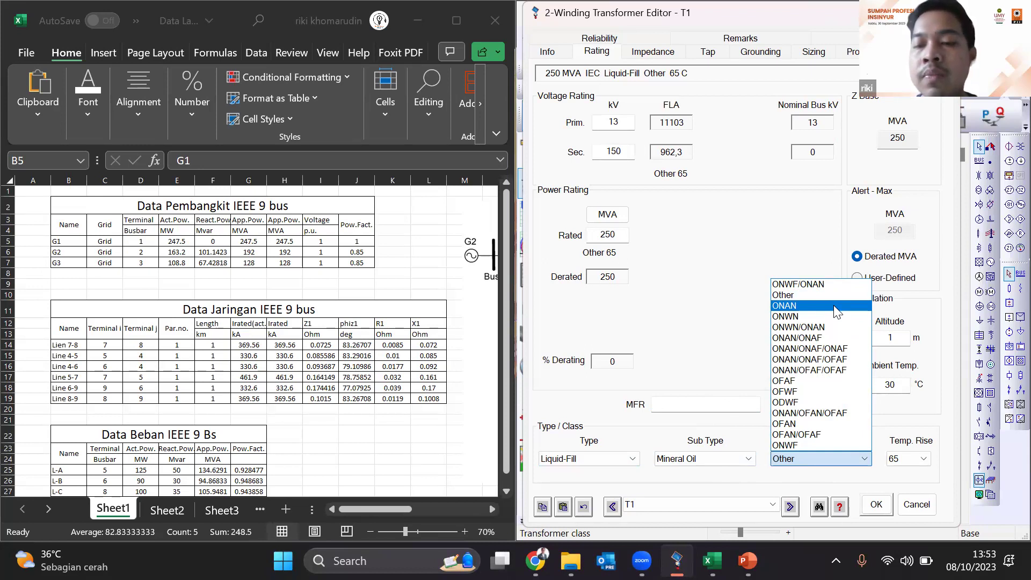
click(803, 306)
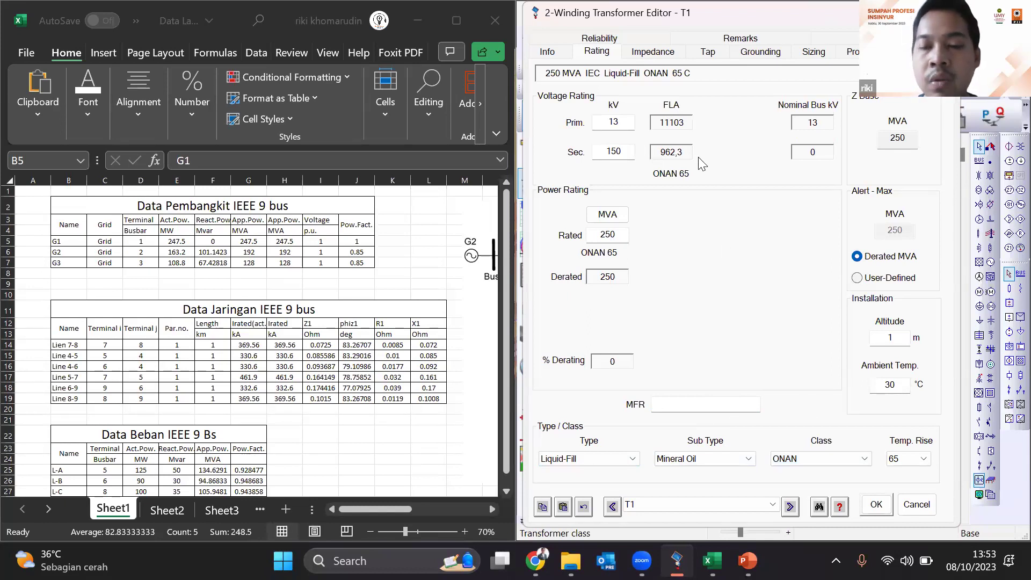
- Apply typical impedance (12,5 %Z, X/R 45) and typical no-load test values (0,5 %FLA, 312,5 kW) to T1
click(670, 56)
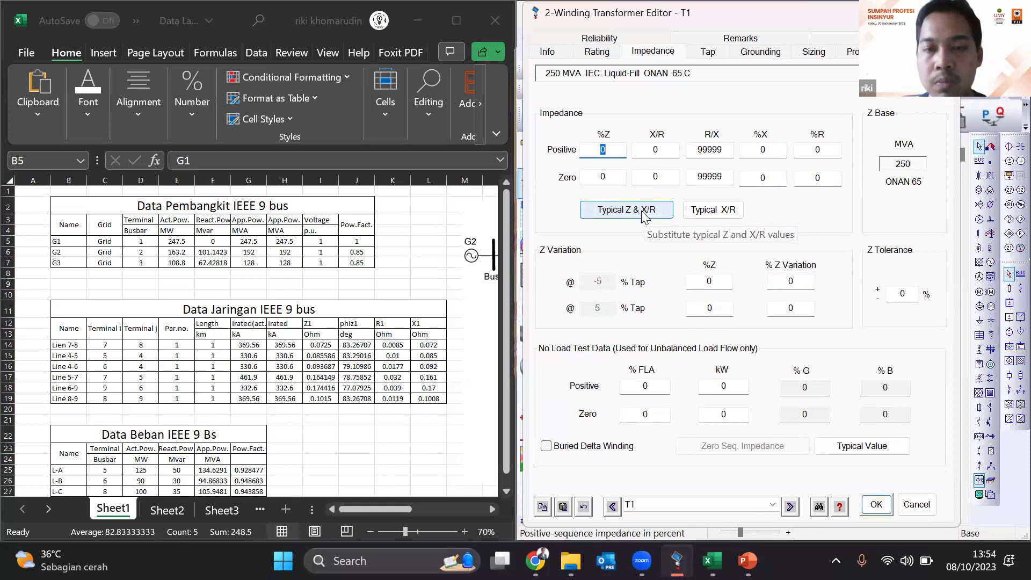
click(645, 214)
click(714, 210)
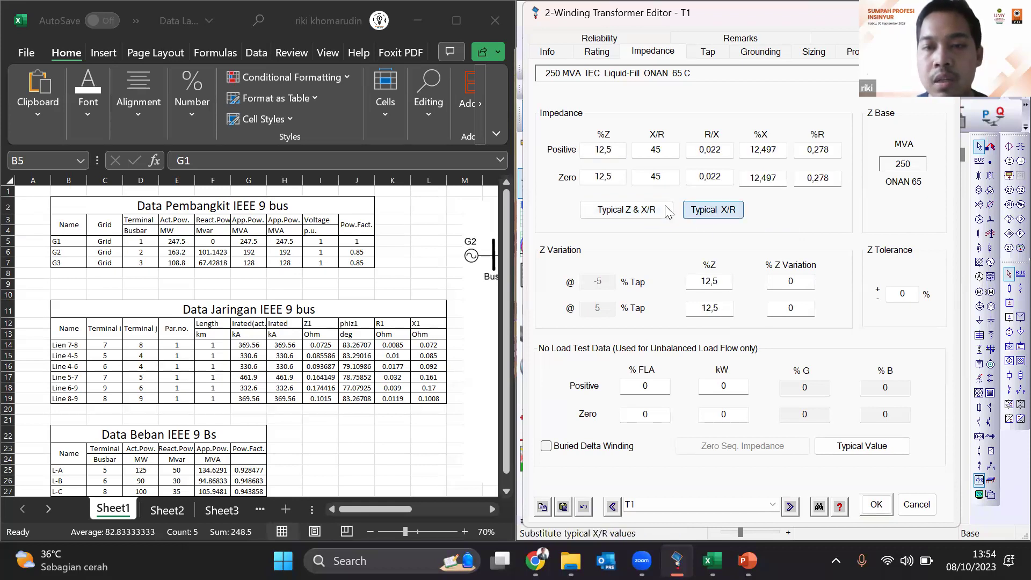
click(872, 449)
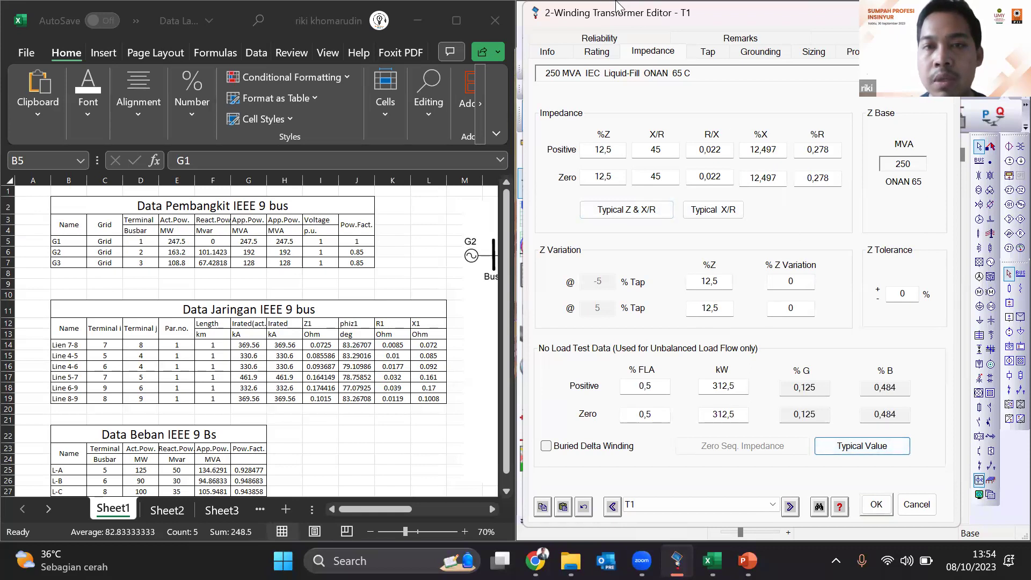
click(703, 51)
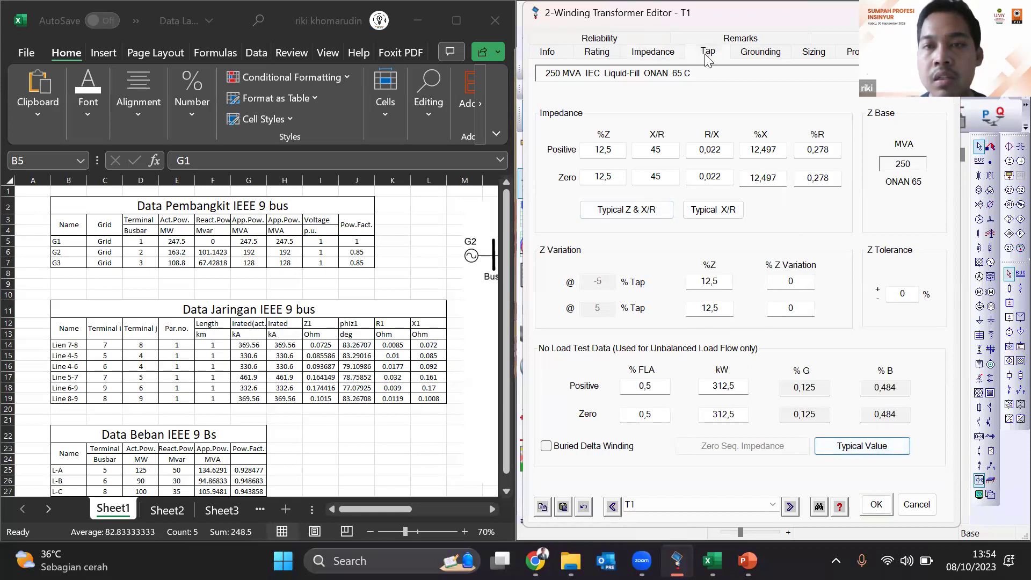
- Change T1's secondary grounding from Solid to Resistor (V ln 86,6)
click(776, 51)
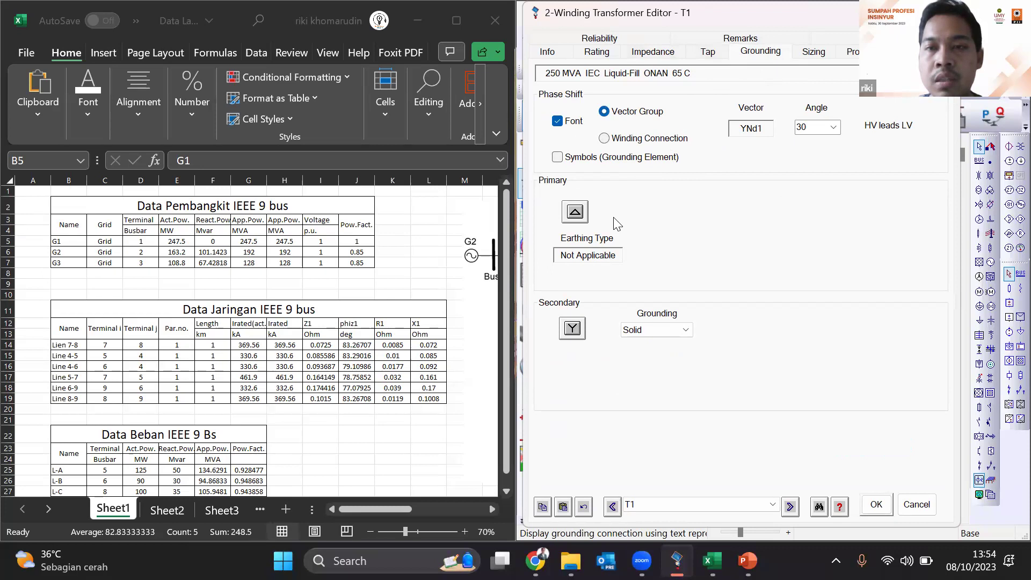
click(666, 327)
click(637, 240)
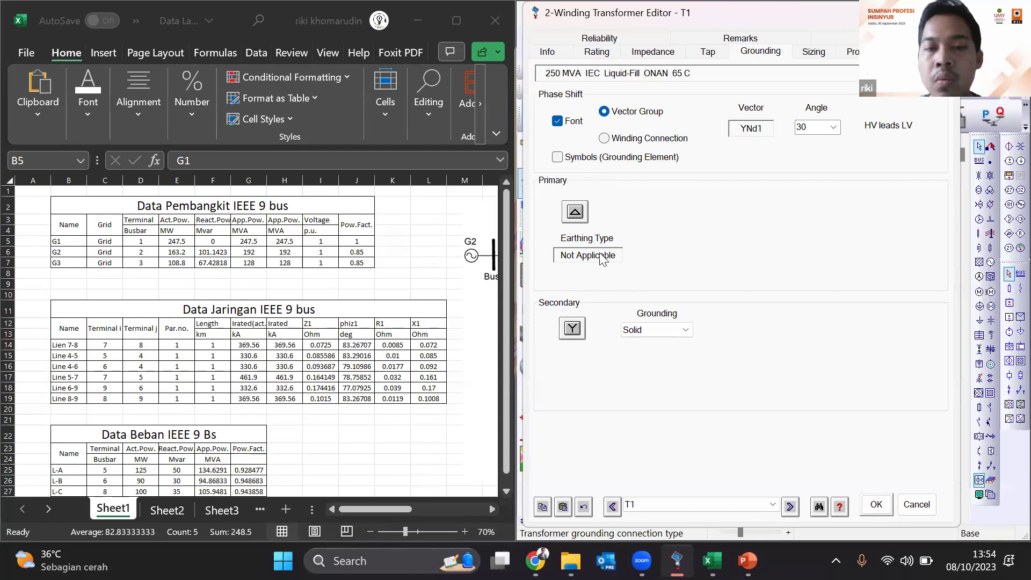
click(673, 333)
click(662, 361)
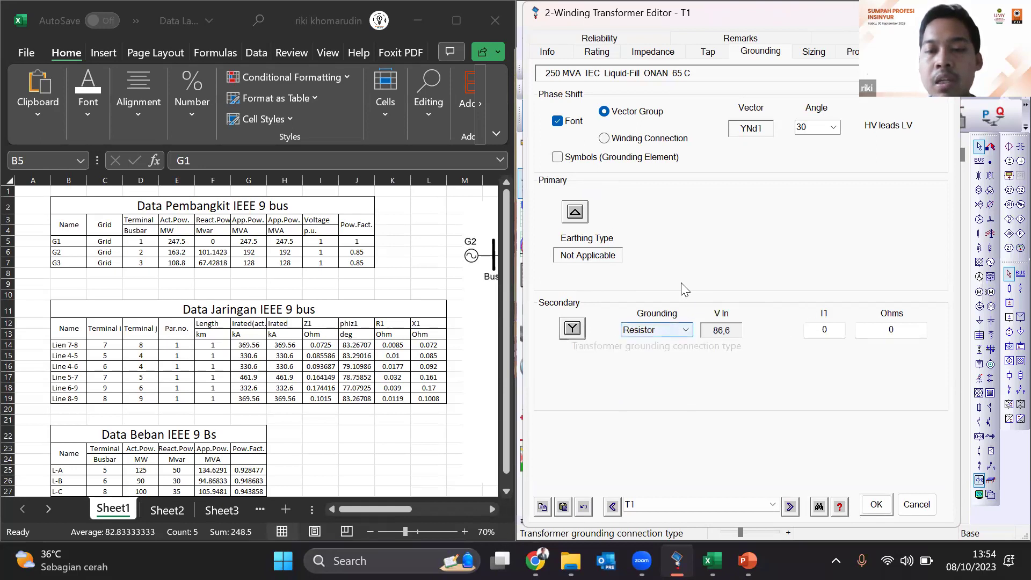
click(681, 332)
click(663, 361)
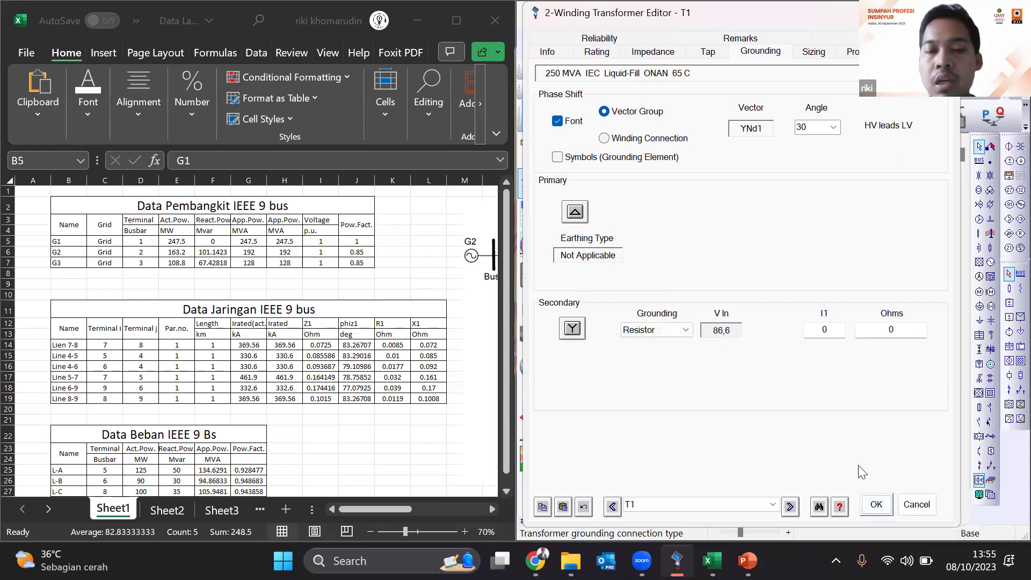
- Apply T1's settings, then toggle the grounding symbol display on and back off
drag(697, 13, 272, 12)
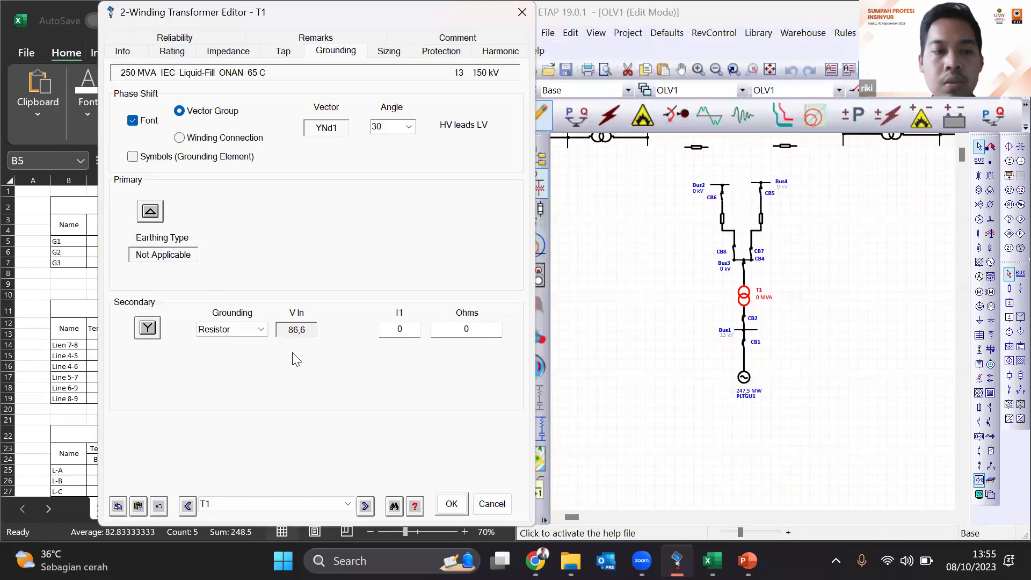
click(466, 505)
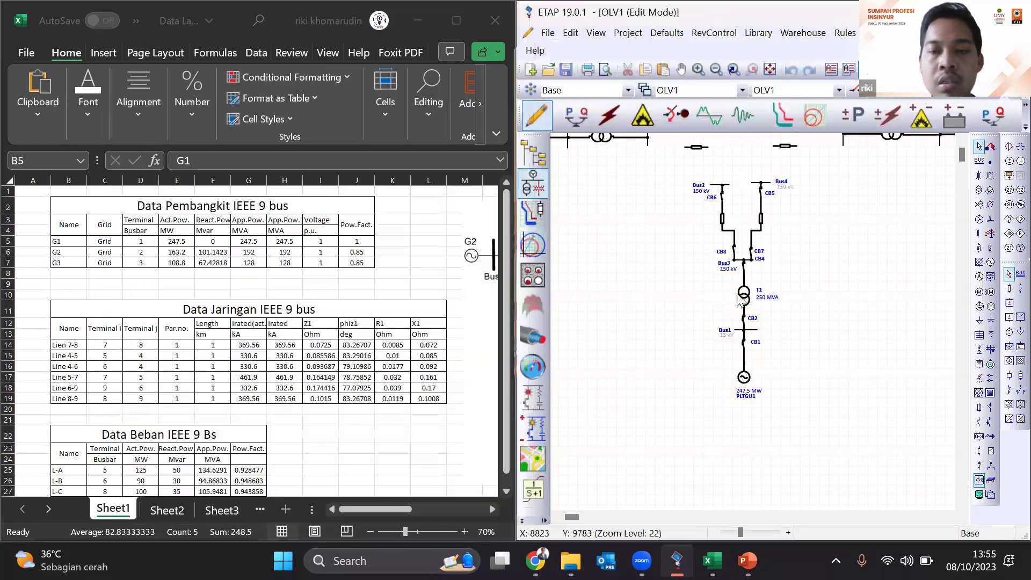
double_click(744, 296)
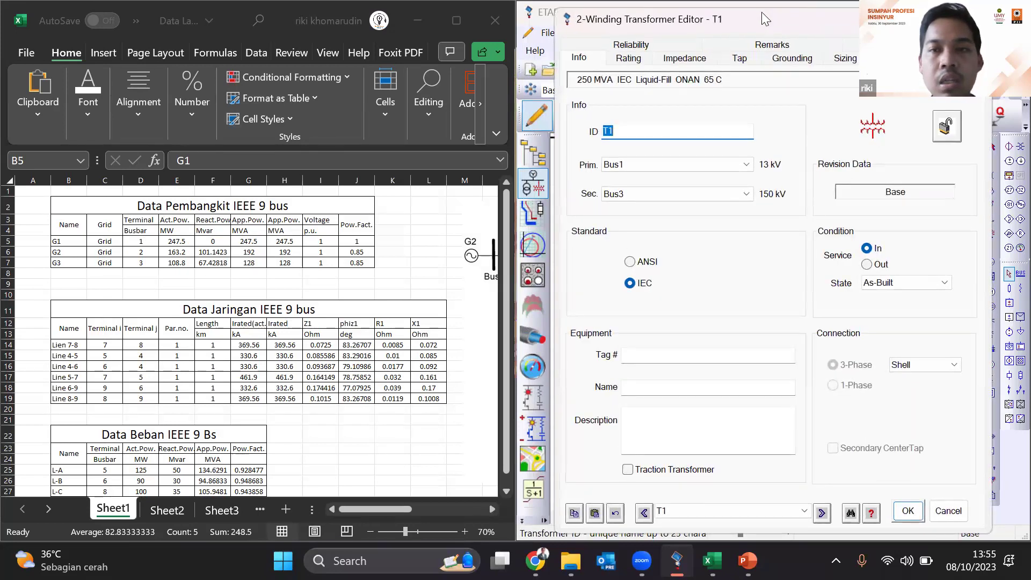
drag(762, 11, 329, 12)
click(325, 52)
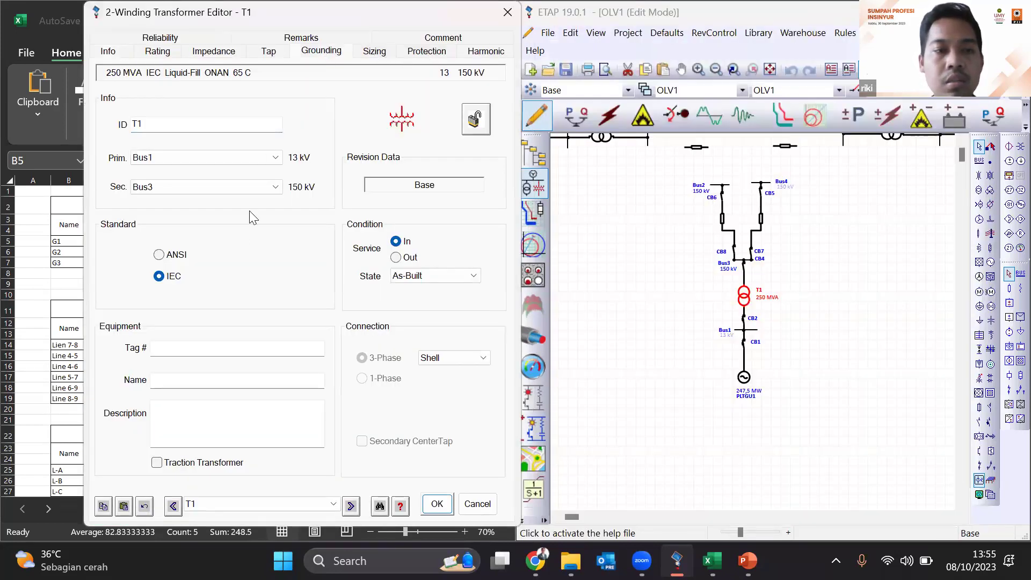
click(139, 158)
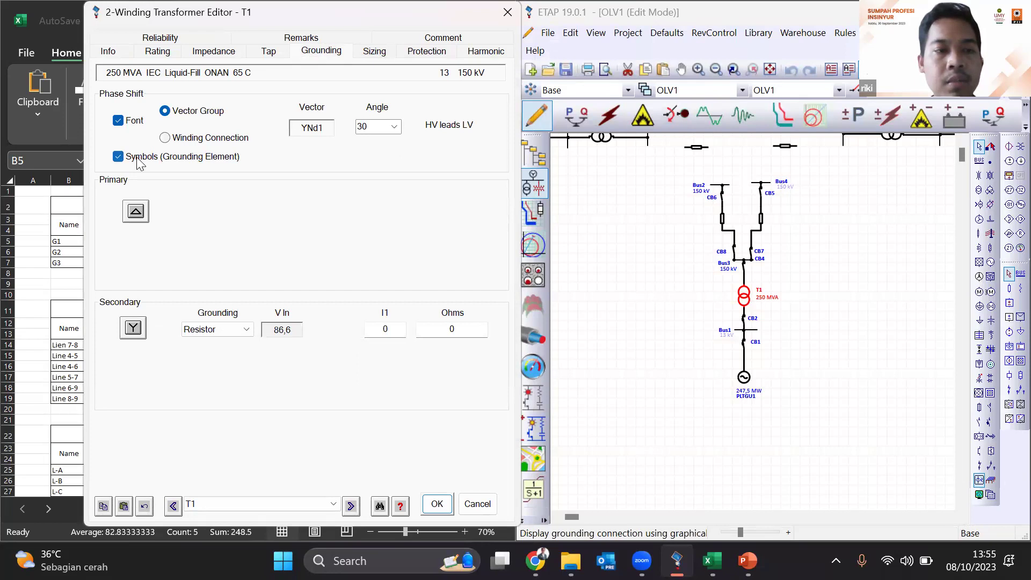
click(437, 504)
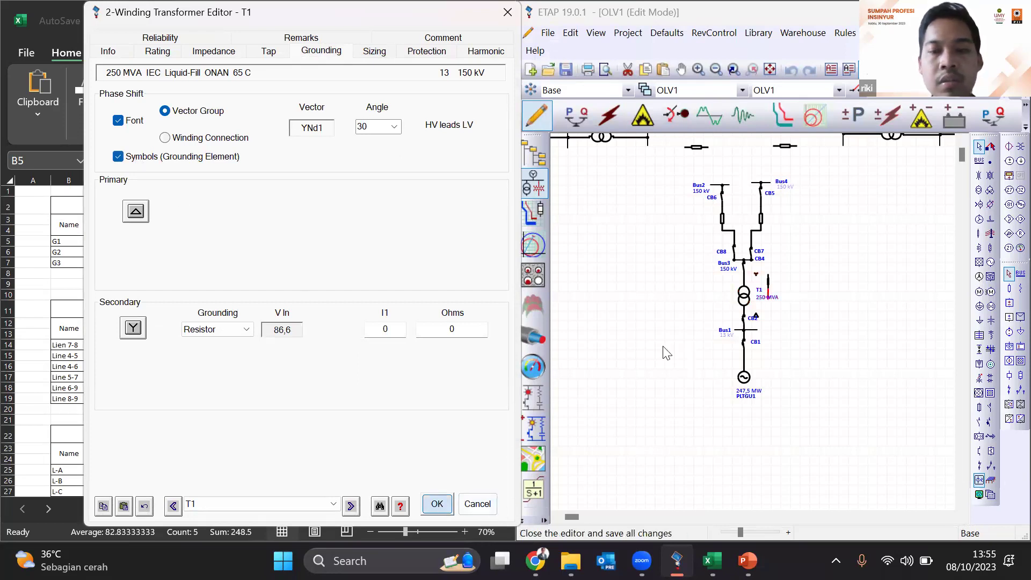
double_click(744, 295)
drag(733, 16, 312, 8)
click(376, 51)
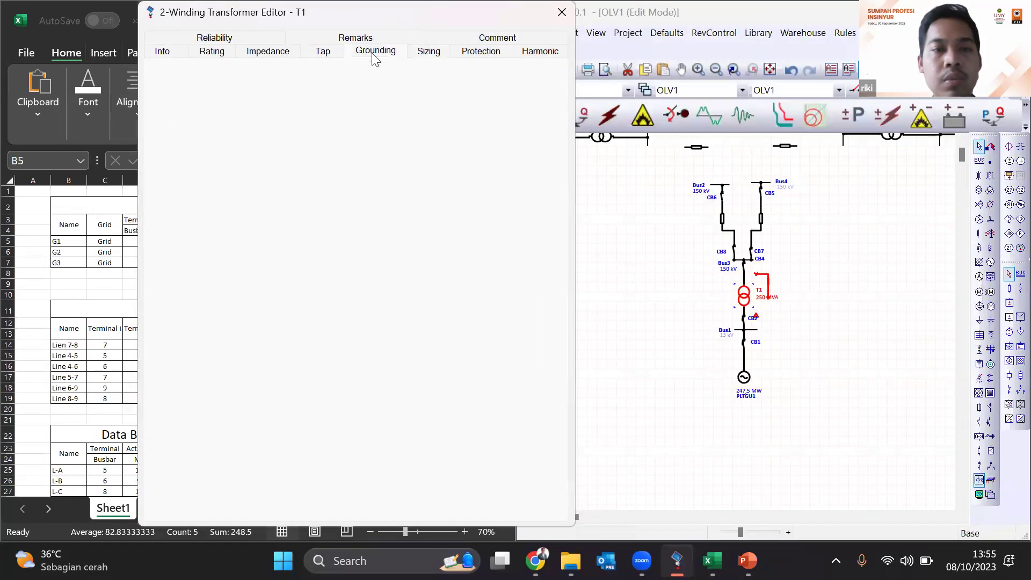
click(185, 160)
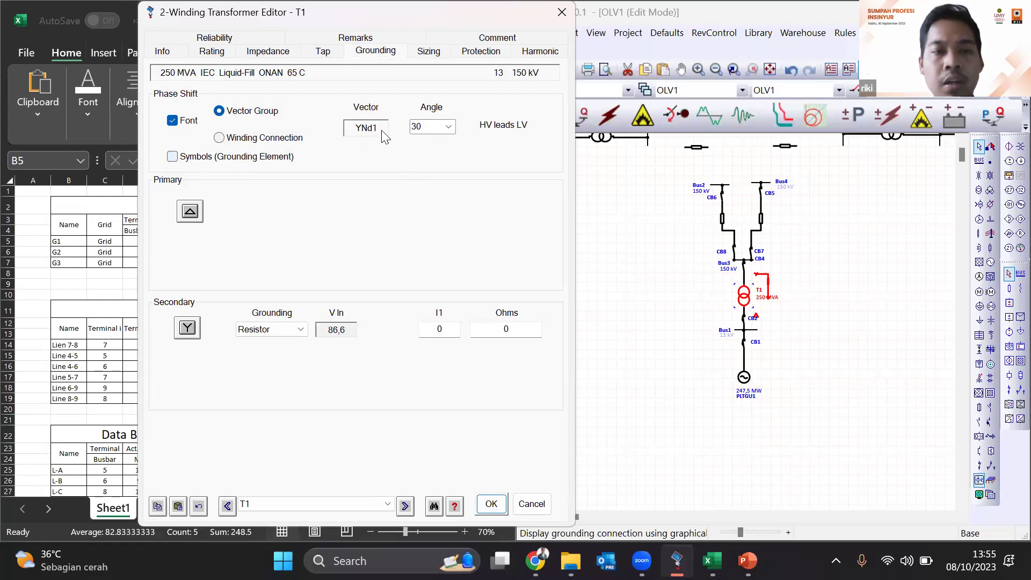
- Set T1's phase-shift angle to 150° (YNd5) and view its sizing and protection data
click(449, 127)
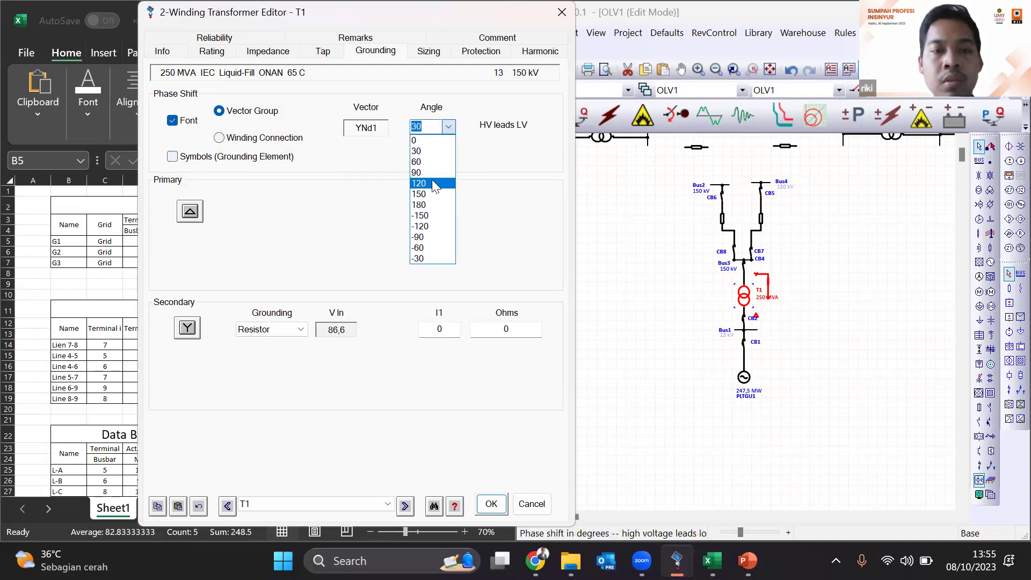
click(434, 183)
click(449, 127)
click(427, 195)
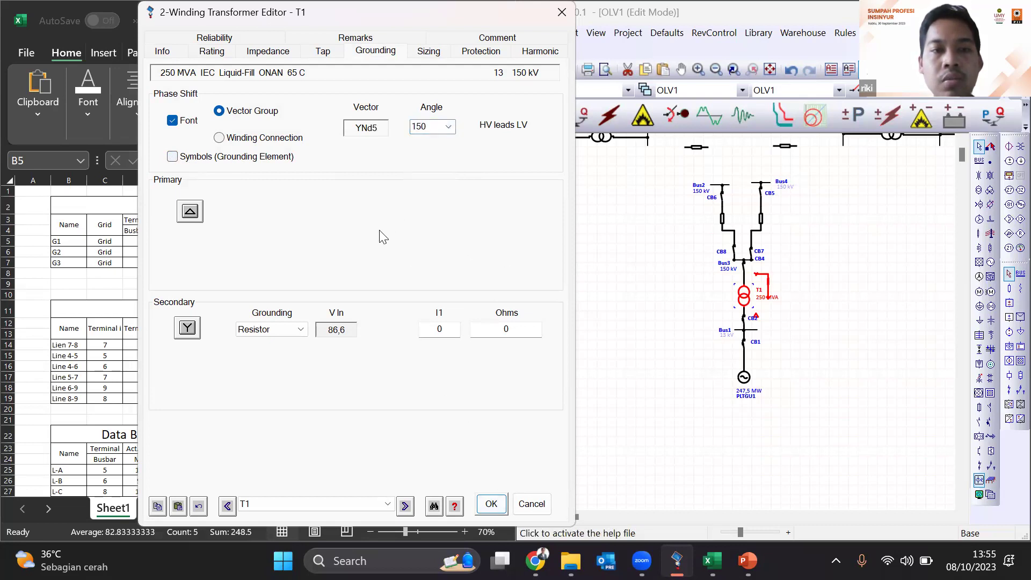
click(429, 50)
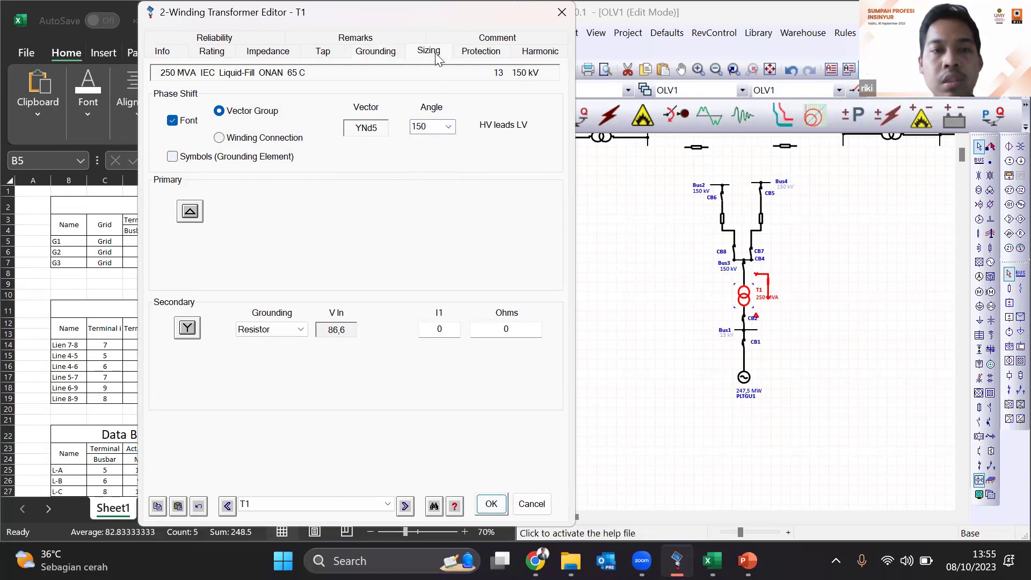
click(494, 53)
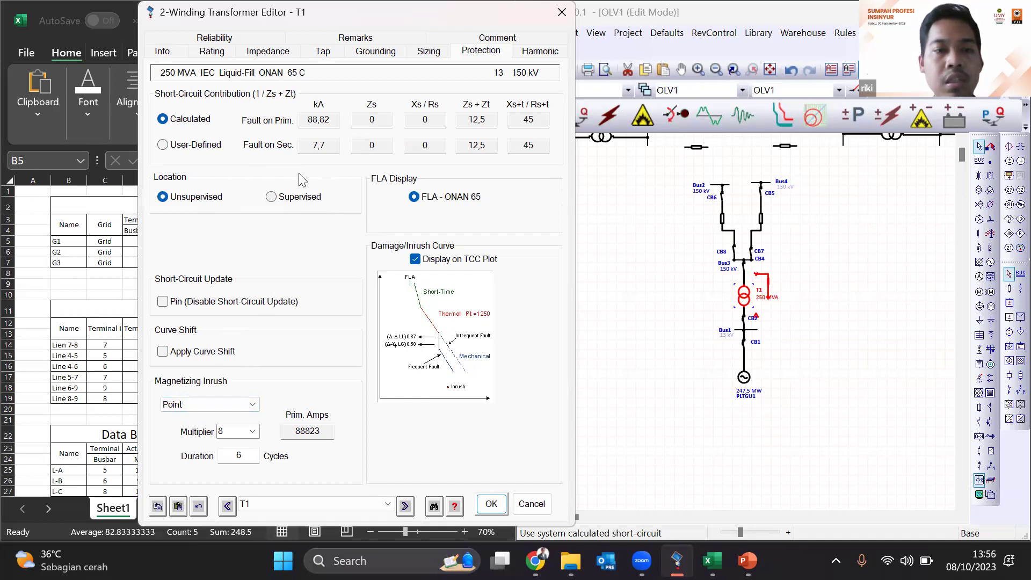
- Keep Point inrush with multiplier 8 and shorten the inrush duration from 6 to 1,5 cycles
click(250, 405)
click(250, 417)
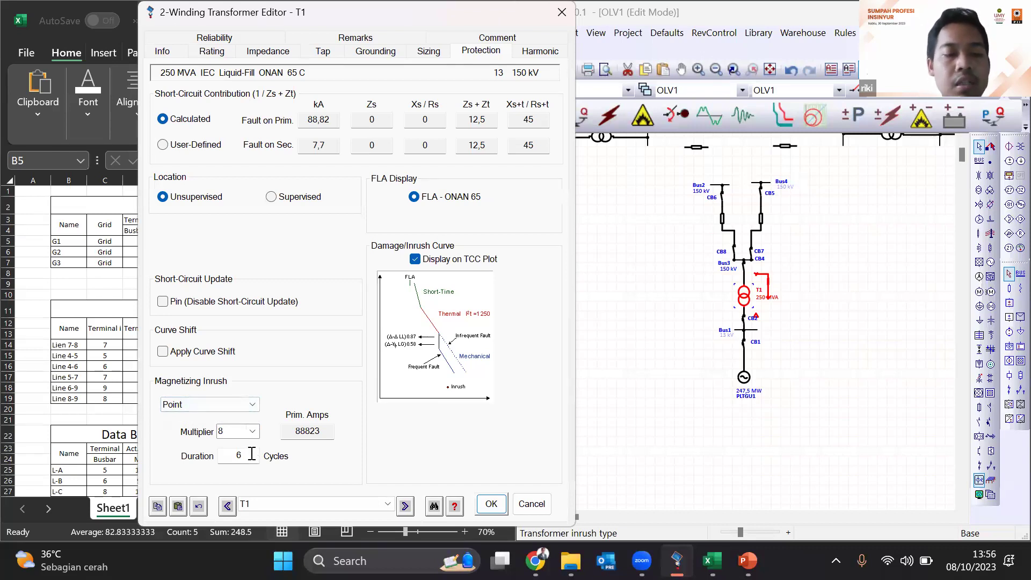
double_click(235, 453)
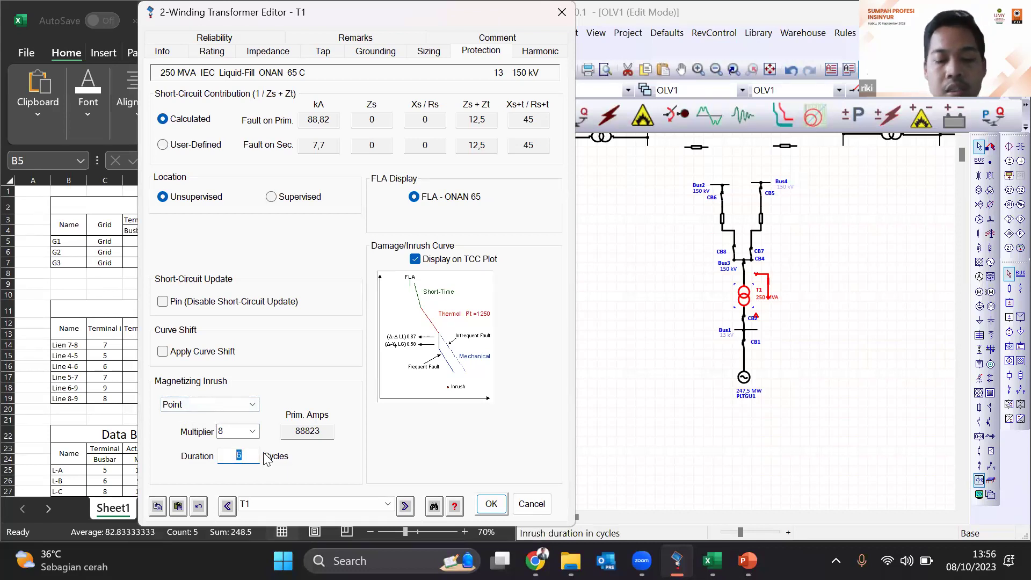
click(241, 432)
click(252, 432)
click(256, 435)
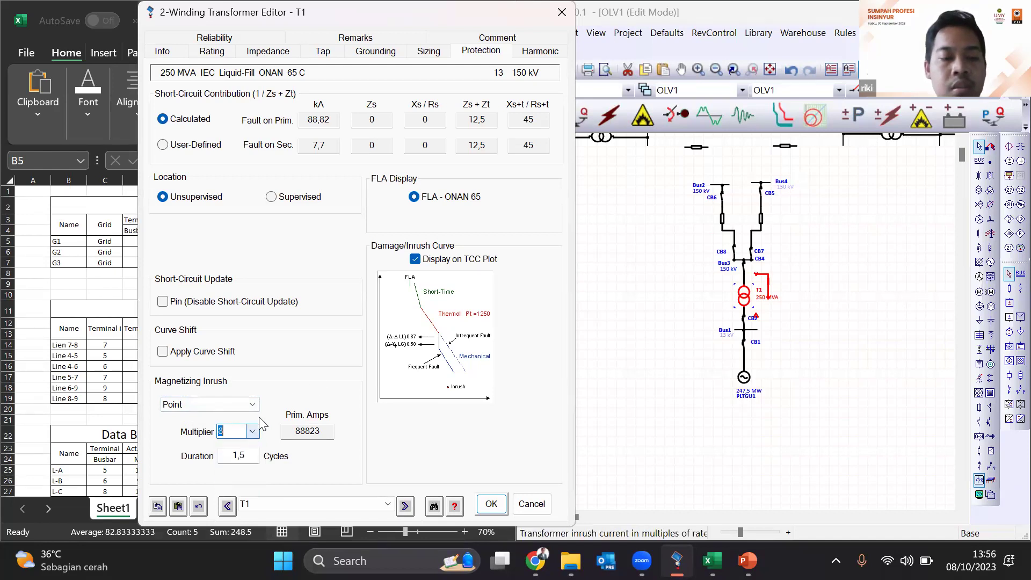
click(255, 405)
click(254, 406)
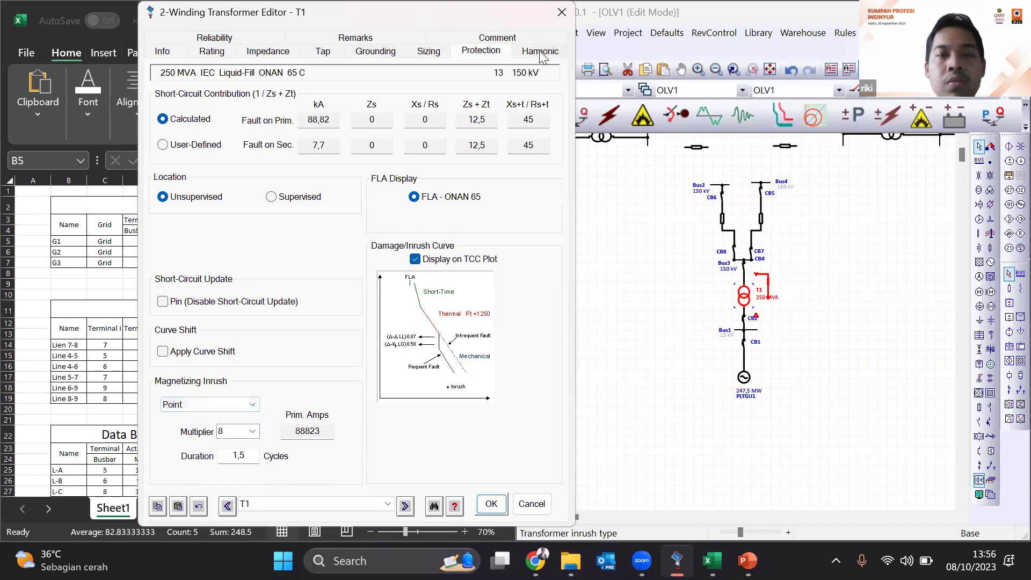
- Browse T1's harmonic library and try the Typical-IEEE 6 Pulse1 model
click(540, 52)
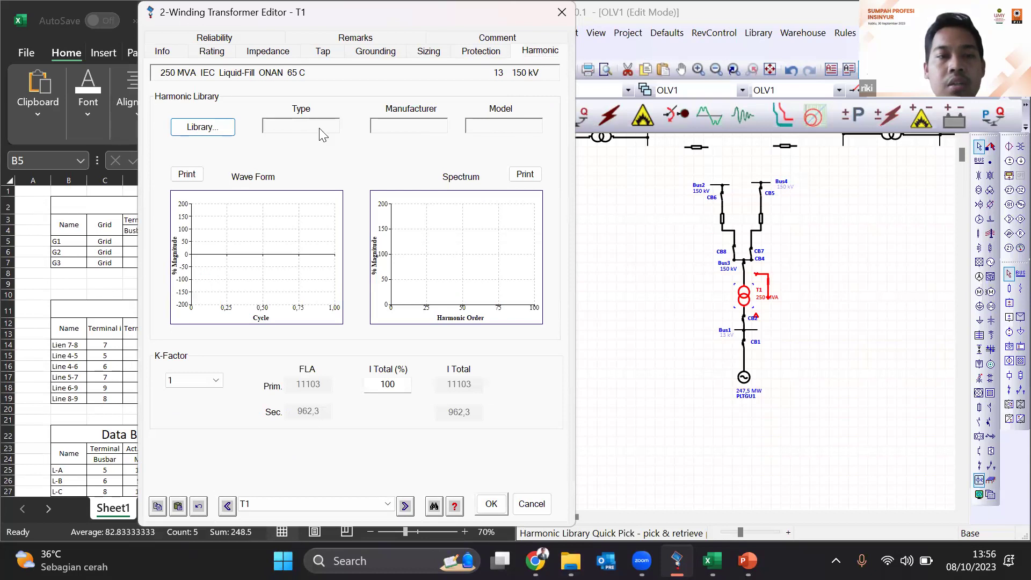
click(232, 131)
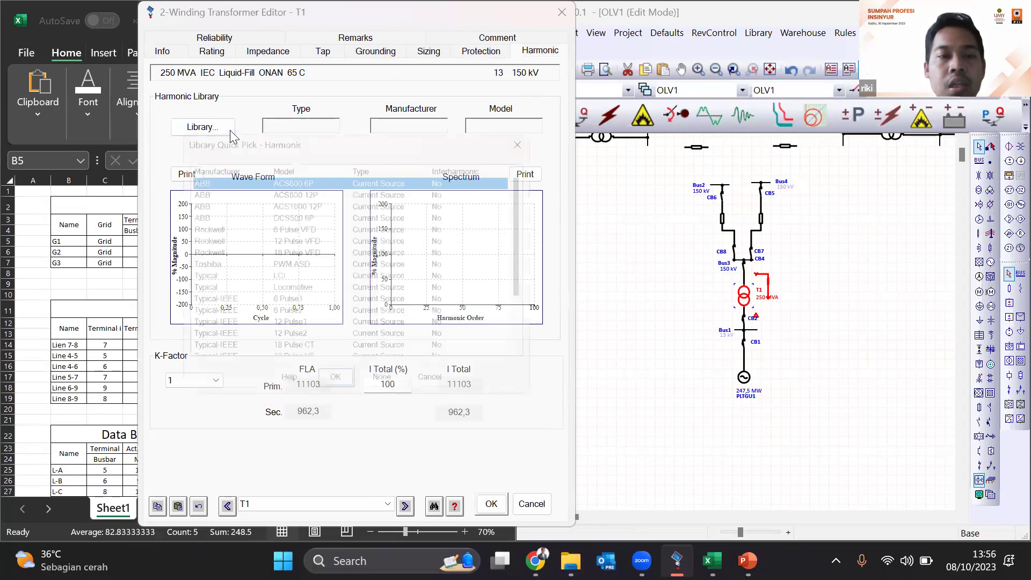
scroll(232, 234, down, 2)
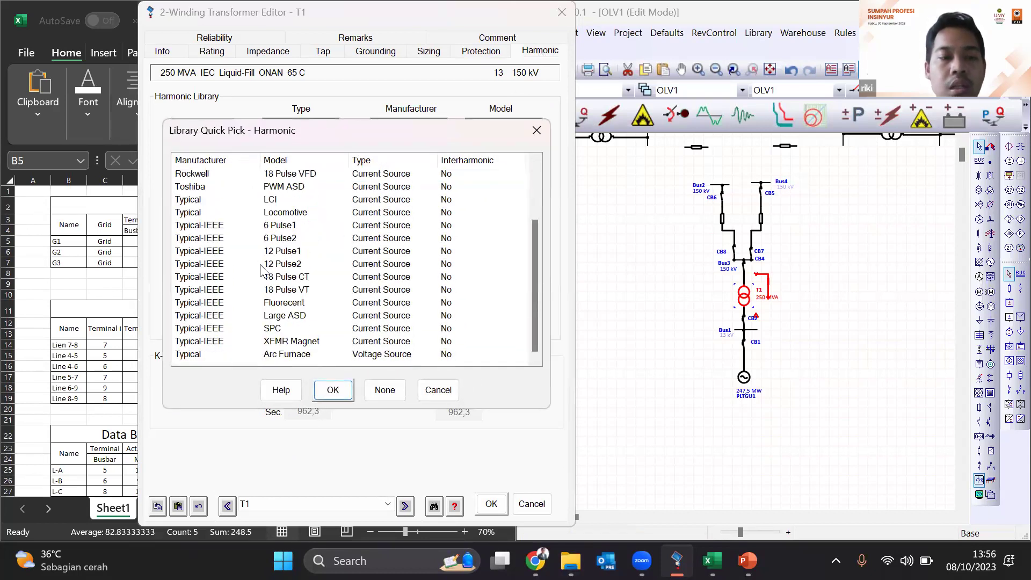
scroll(263, 267, up, 2)
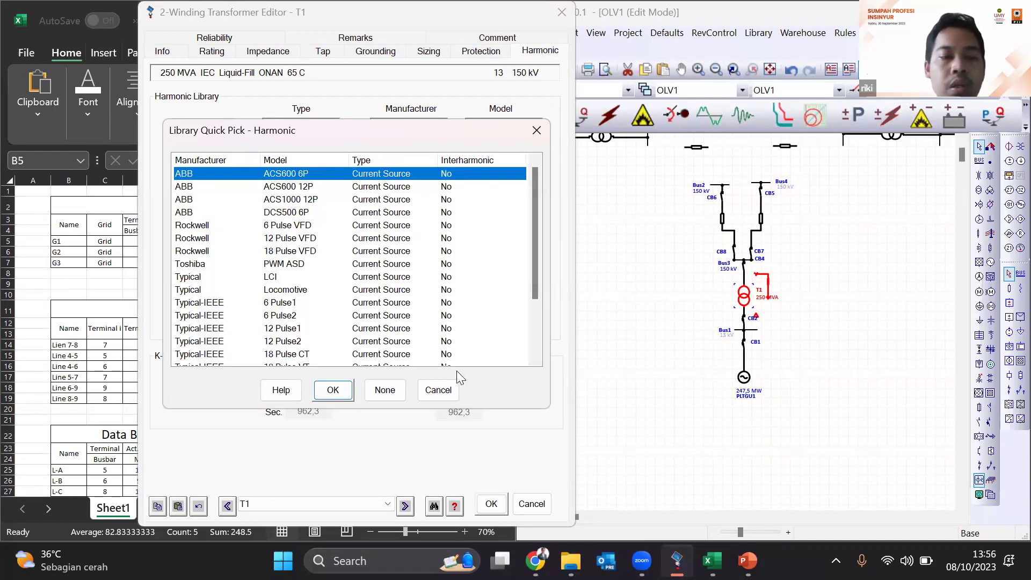
click(438, 390)
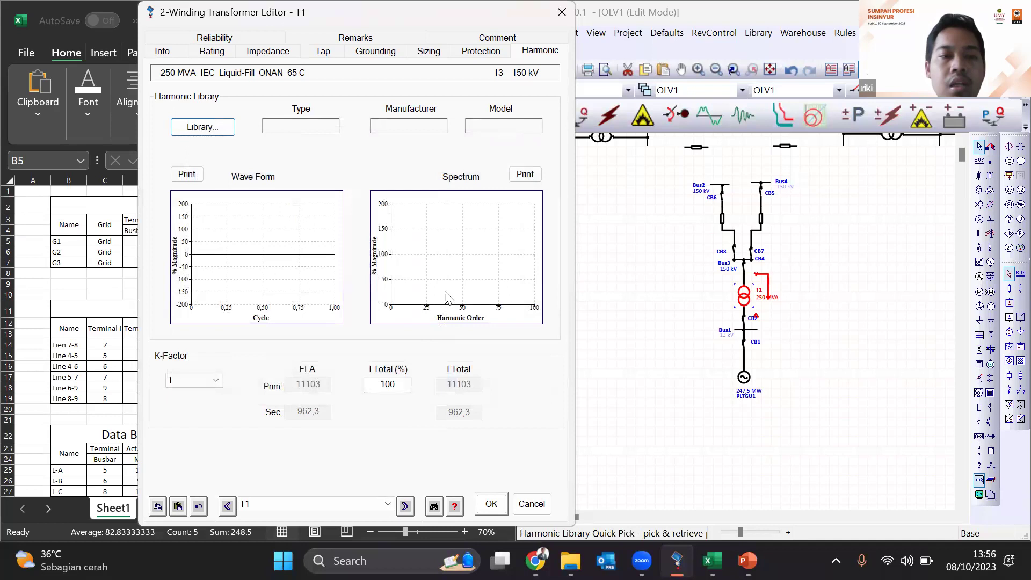
click(214, 130)
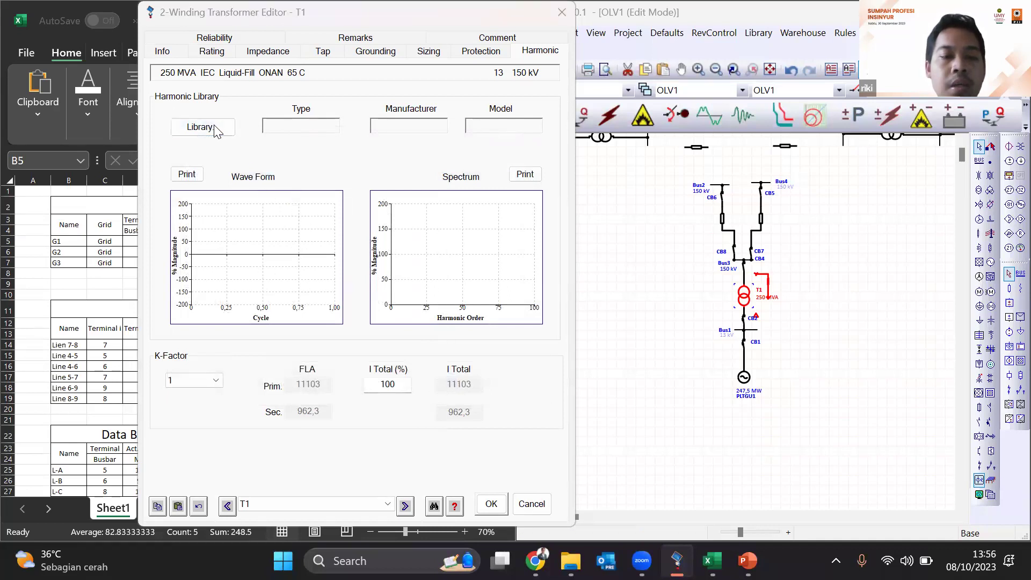
click(229, 295)
click(241, 305)
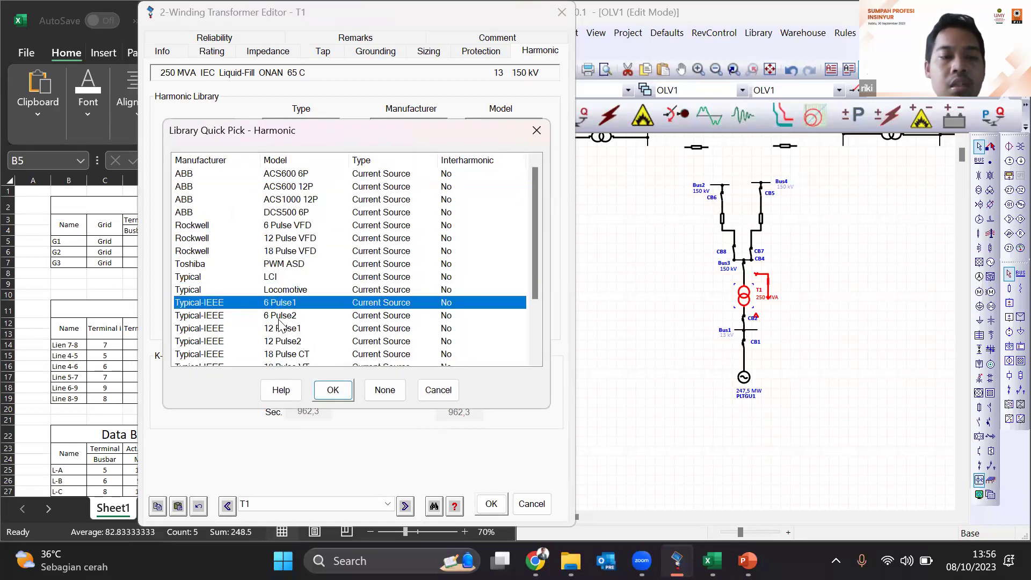
click(345, 395)
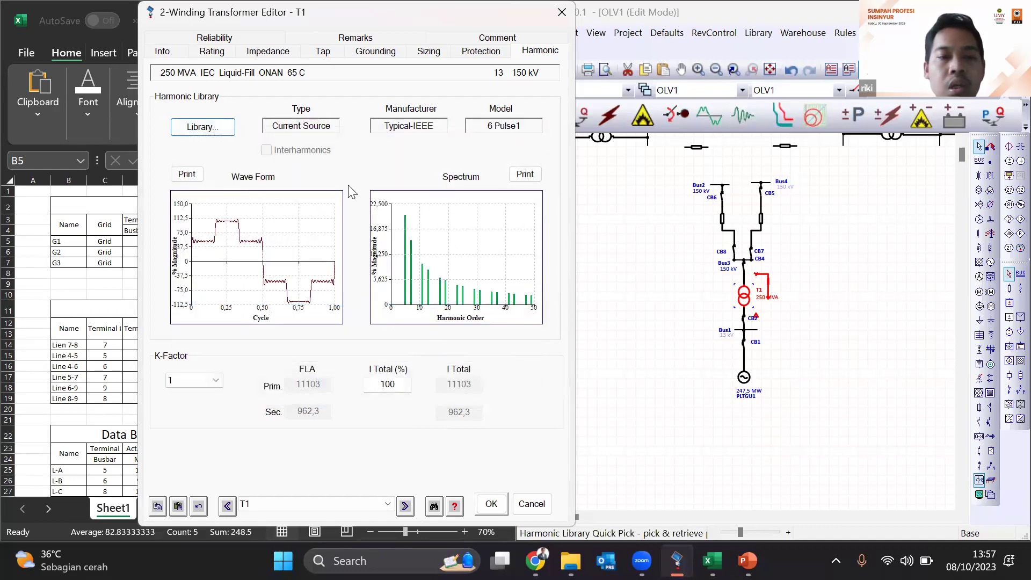
- Reset T1's harmonic model to None and close the transformer editor
click(191, 127)
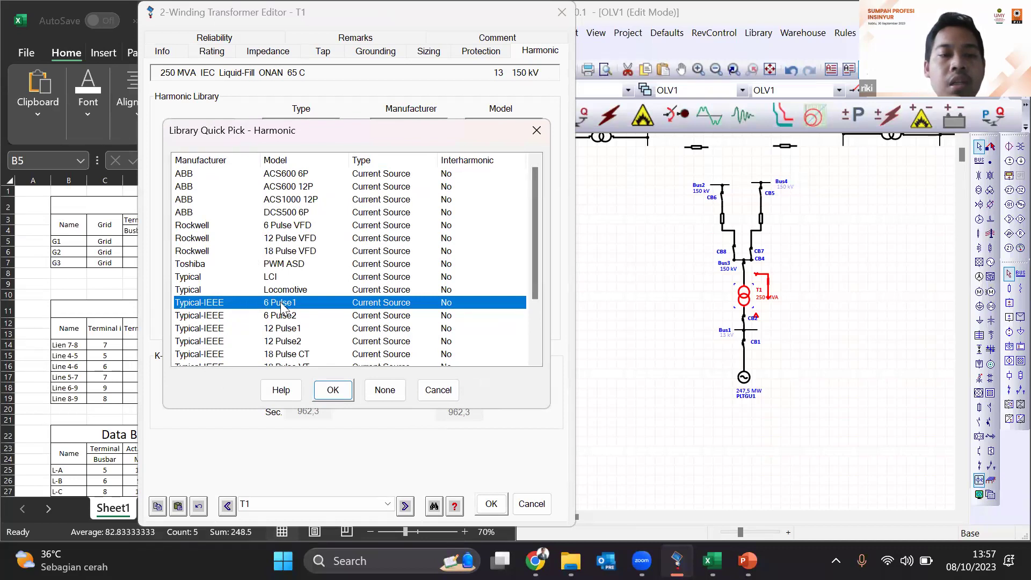
click(335, 389)
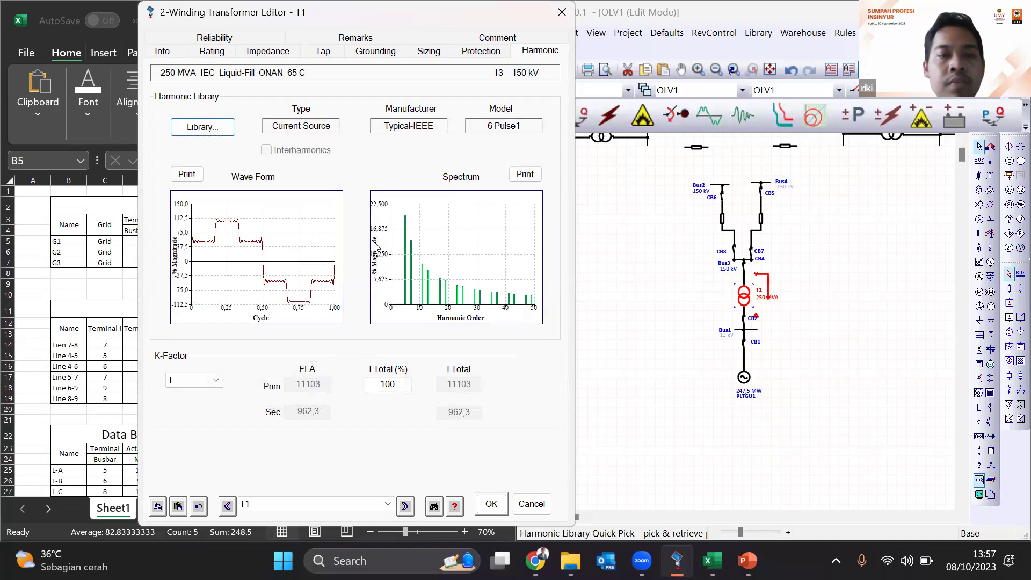
click(203, 127)
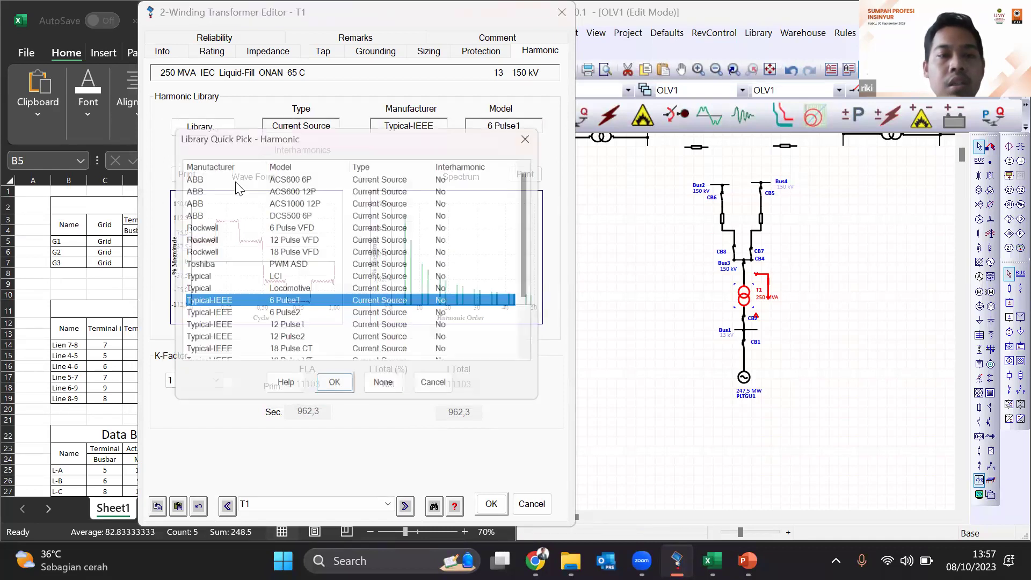
scroll(270, 249, down, 2)
click(389, 388)
click(491, 504)
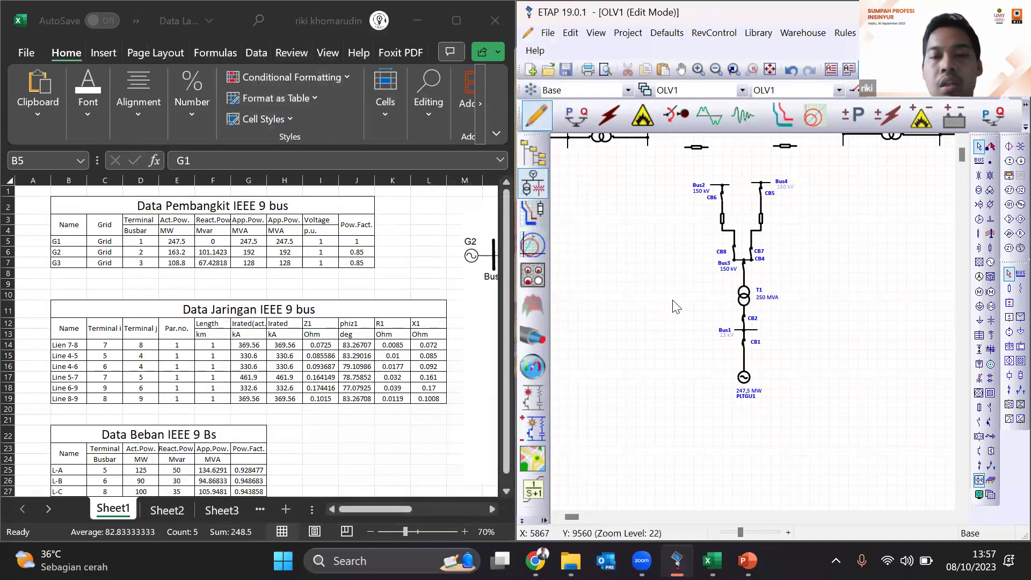
- Zoom the ETAP diagram and scroll Excel to show the IEEE 9-bus reference diagram alongside
scroll(736, 323, up, 3)
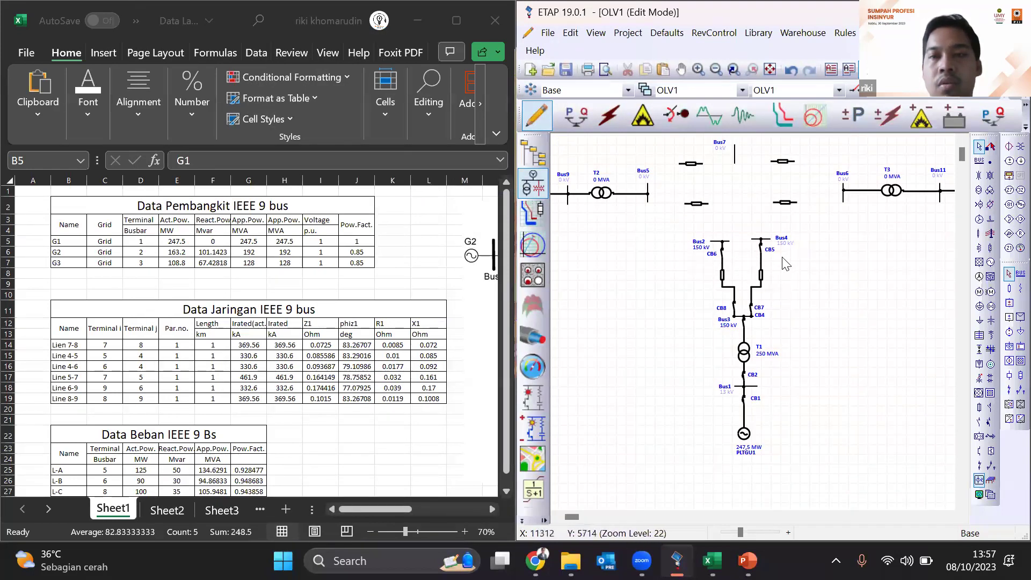
scroll(784, 259, up, 5)
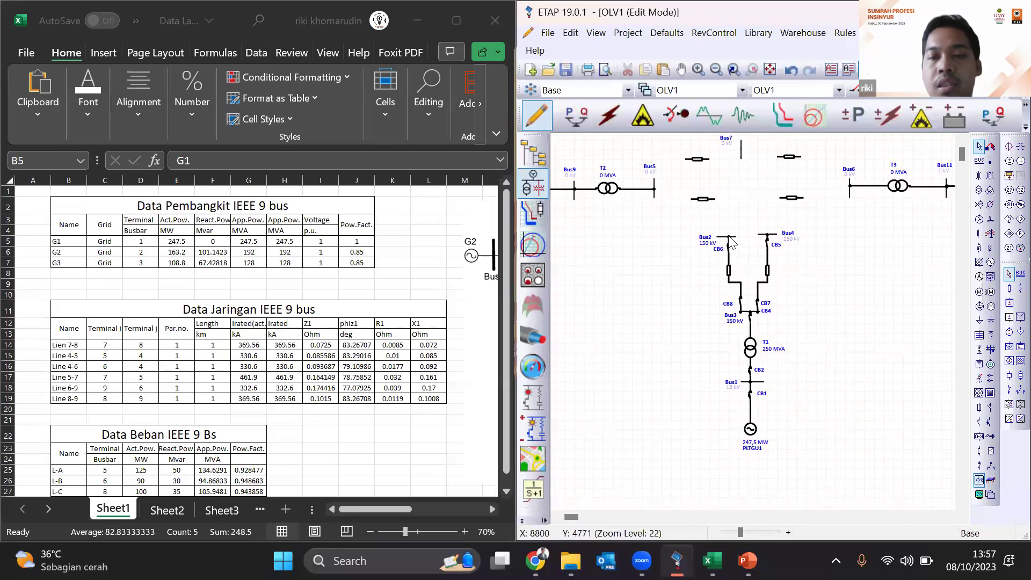
scroll(758, 252, down, 6)
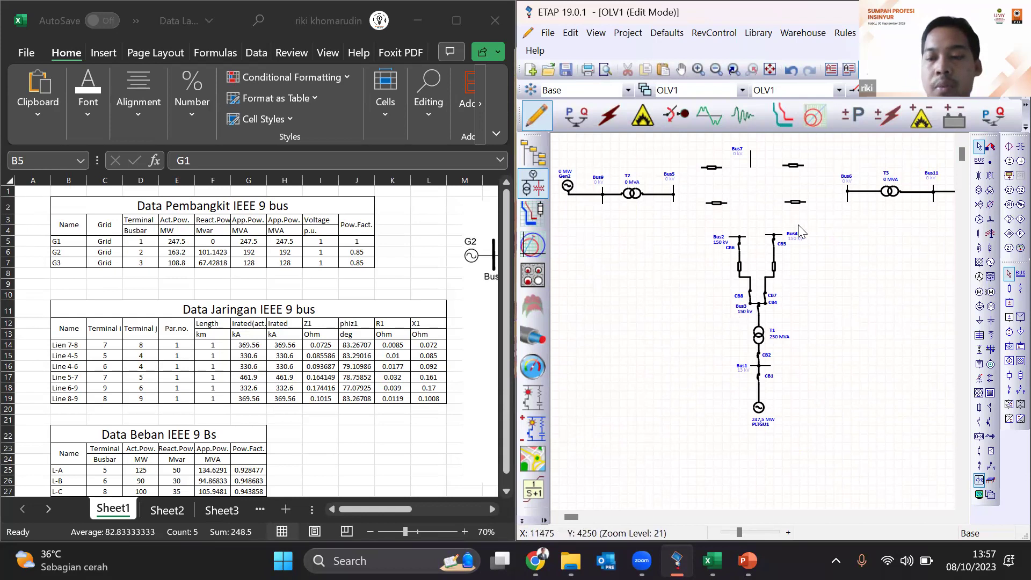
scroll(737, 267, down, 3)
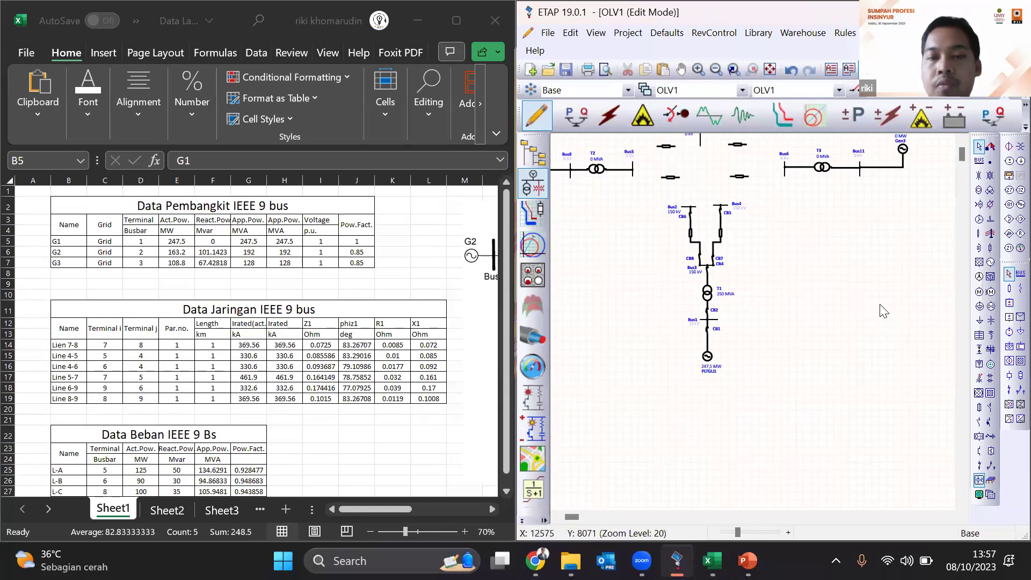
scroll(661, 233, up, 3)
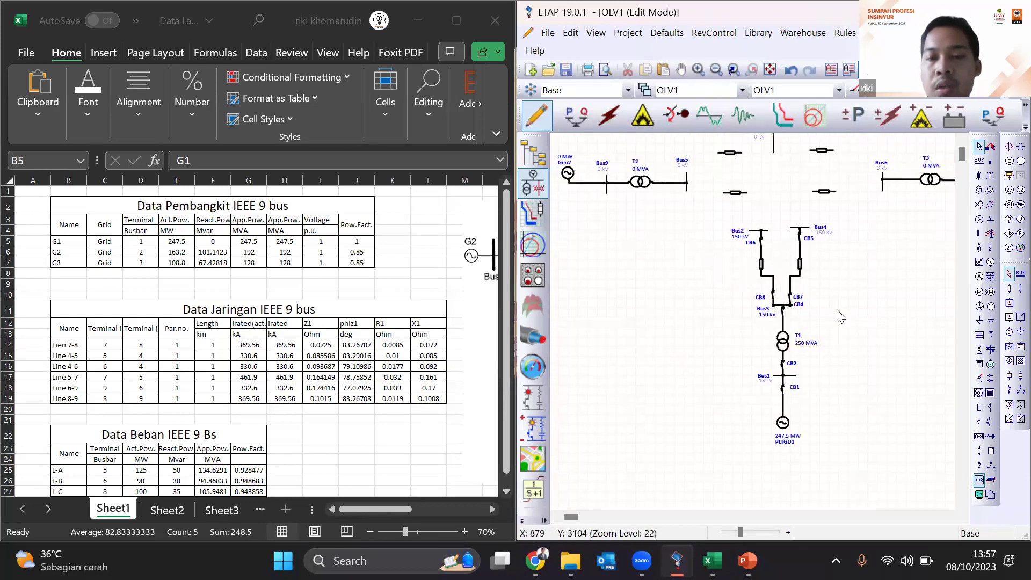
click(437, 517)
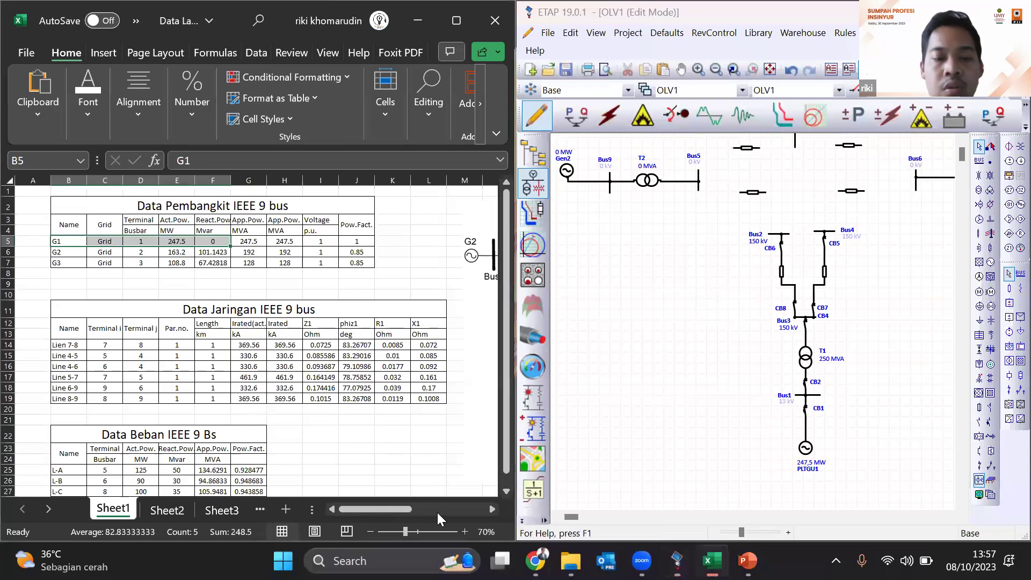
drag(403, 511, 451, 511)
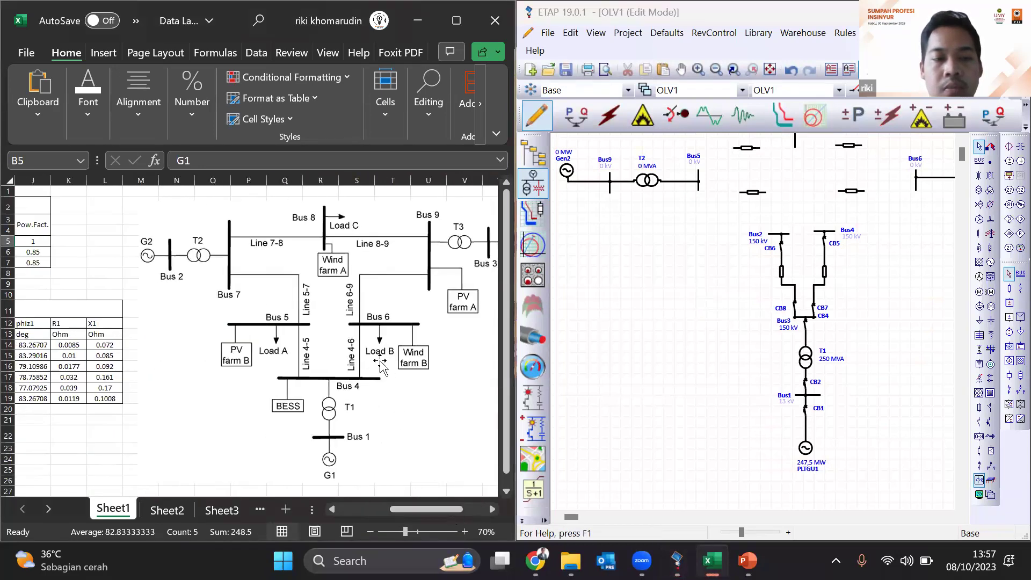
click(782, 273)
- Rename the Bus2–Bus3 line to Line4-5 and append 4-3 to the neighbouring line's ID
double_click(782, 274)
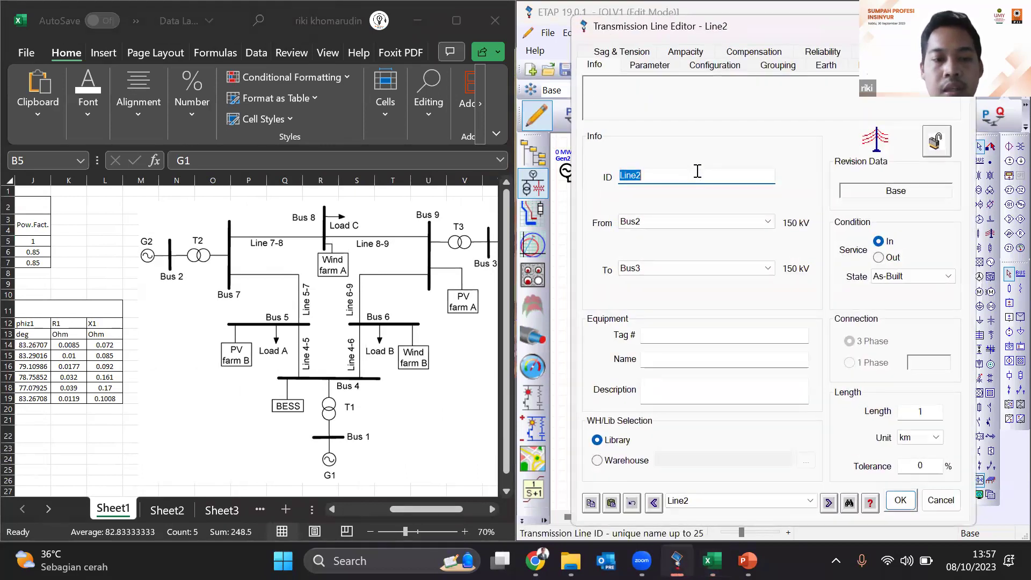
click(651, 173)
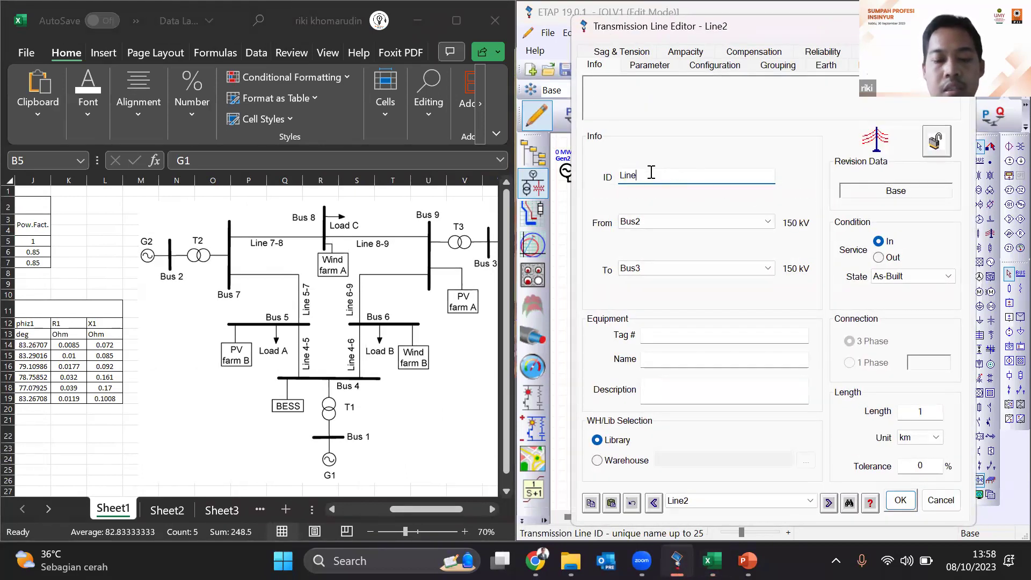
text(4-5)
click(900, 500)
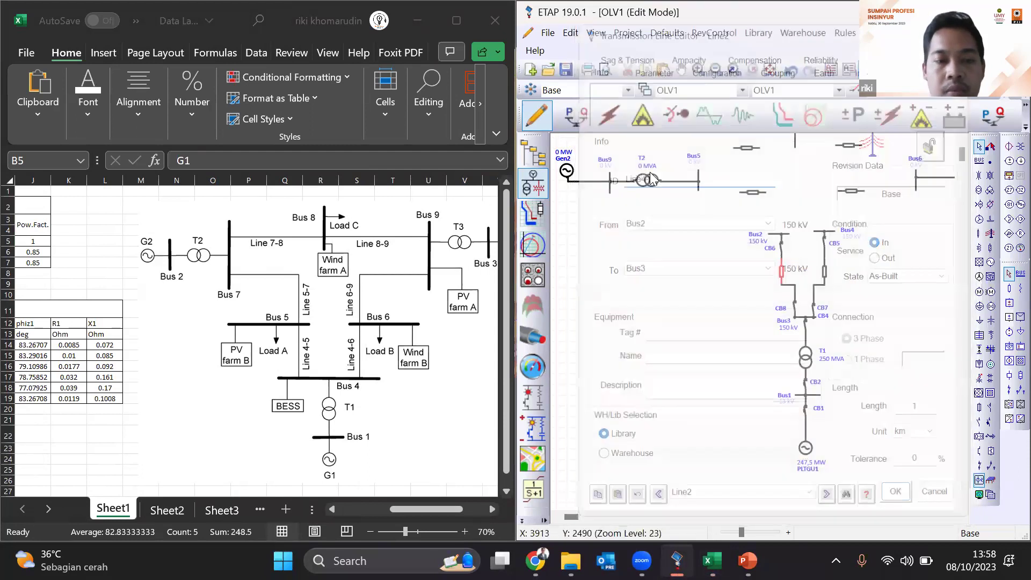
double_click(826, 274)
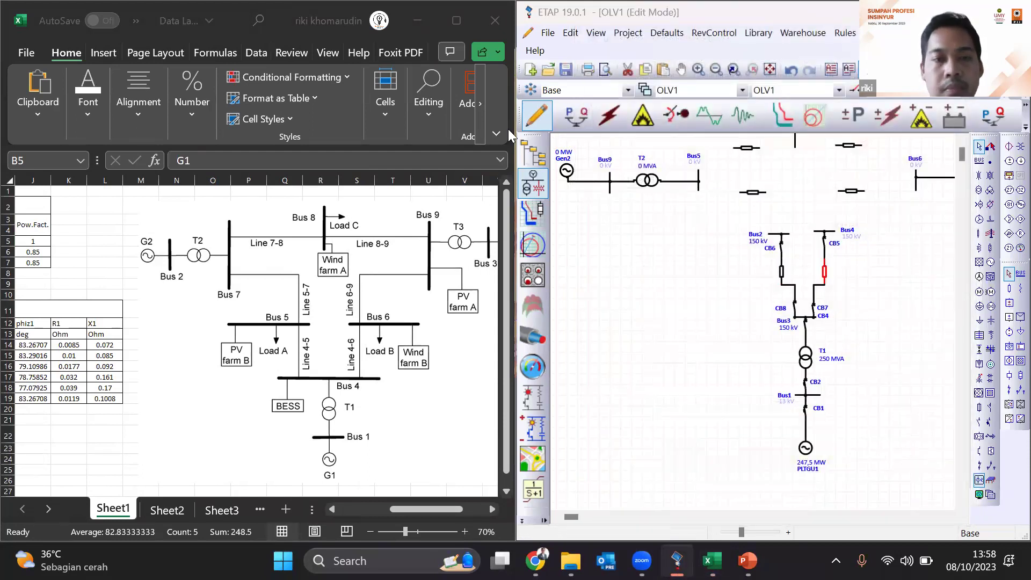
click(652, 169)
text(4-3)
key(Return)
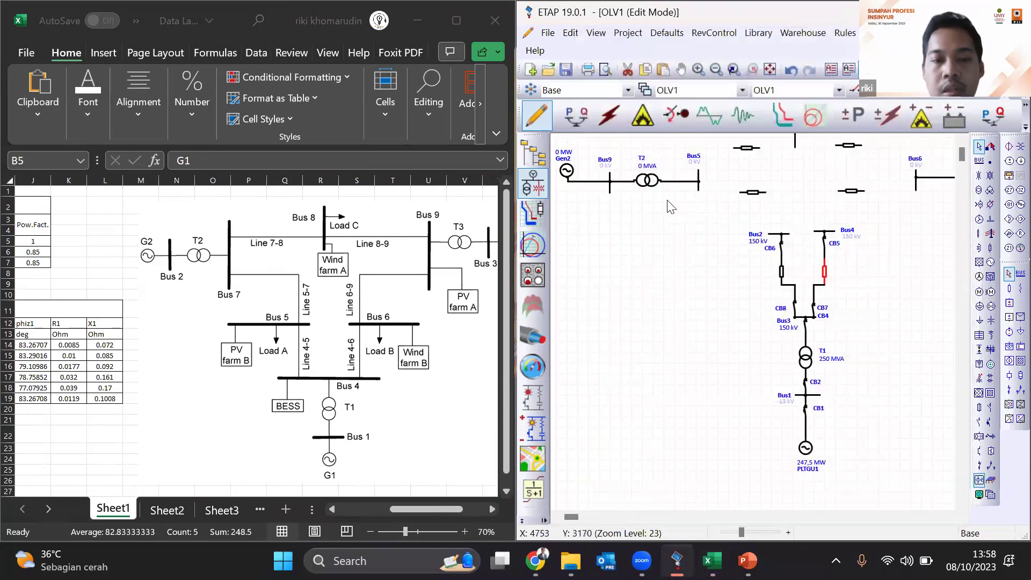
- Check the Line 4-5 row in Excel, then reopen Line4-5's Transmission Line Editor
click(402, 507)
drag(408, 511, 344, 503)
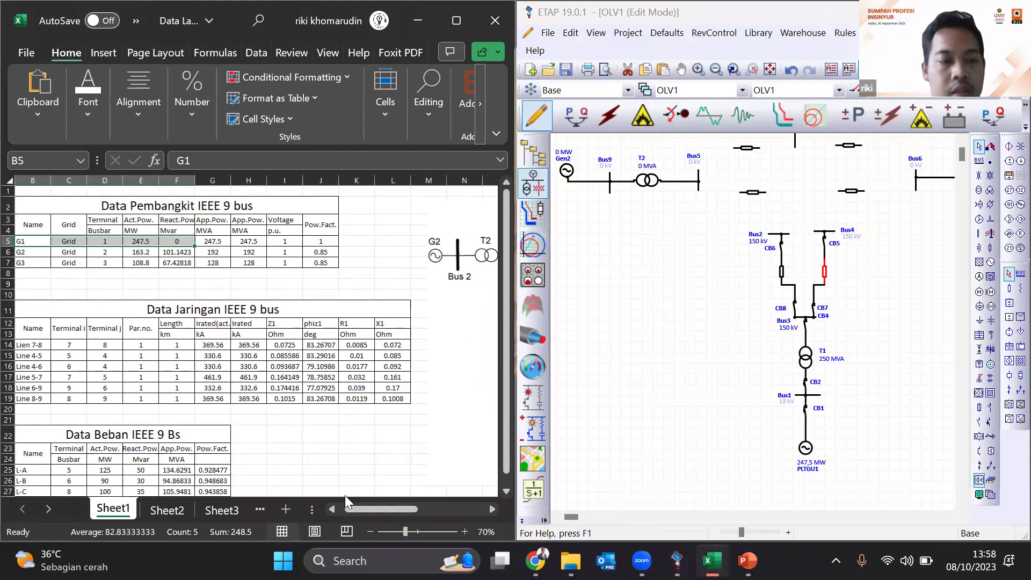
click(34, 354)
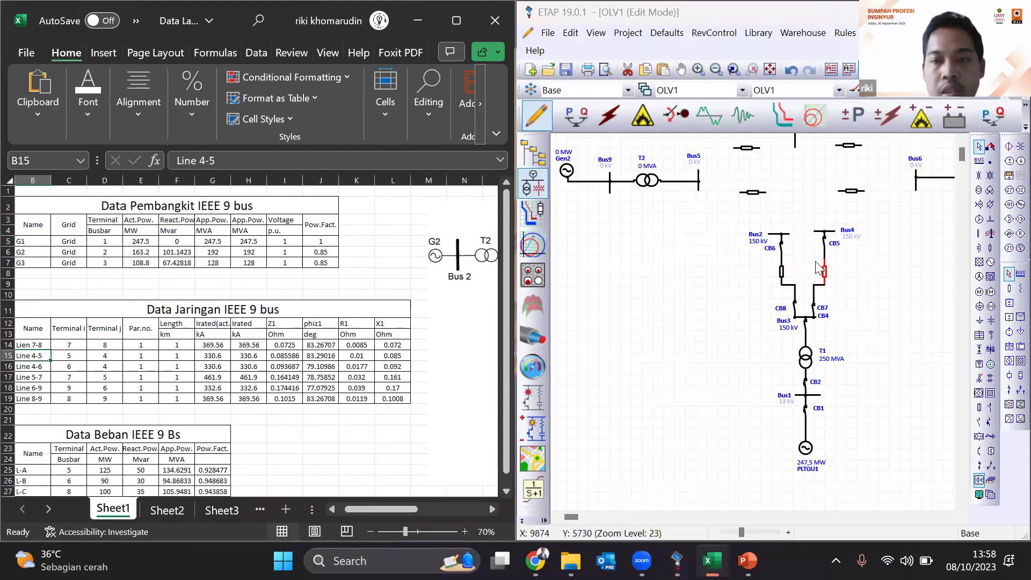
click(780, 273)
double_click(780, 273)
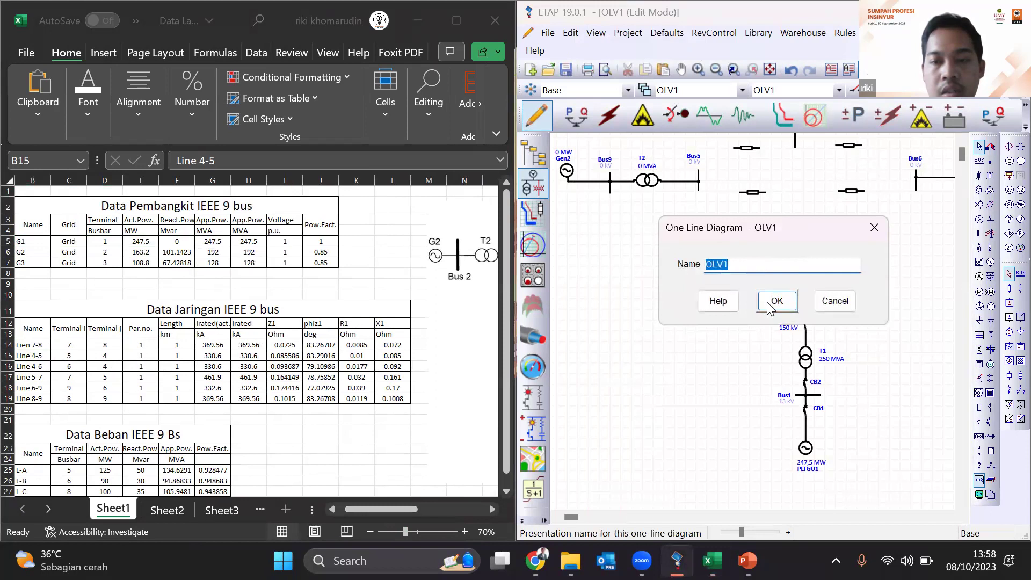
click(777, 299)
double_click(781, 271)
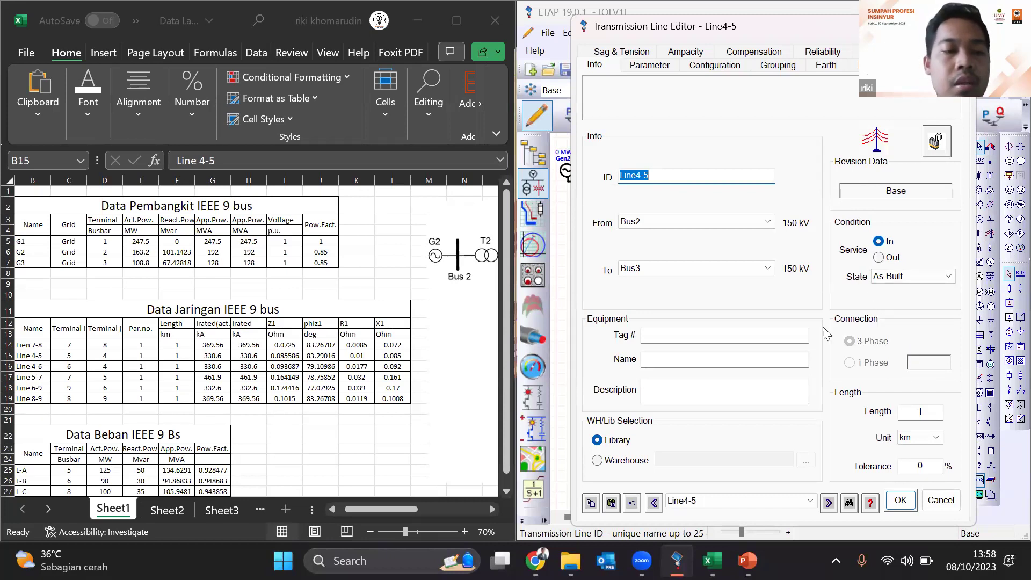
- Check the Excel network data for Line 4-5 and keep the length unit as km
click(33, 356)
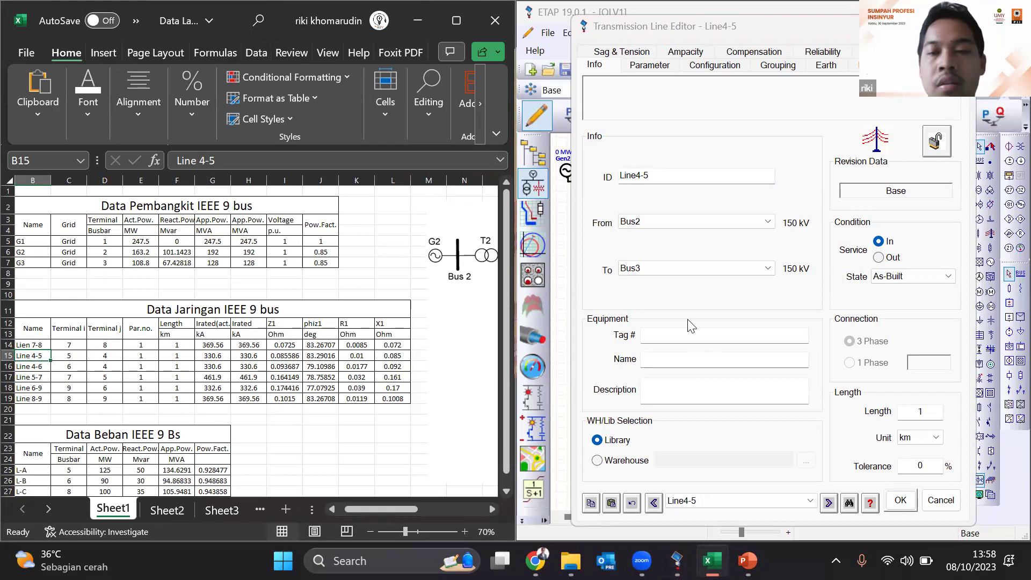
click(933, 442)
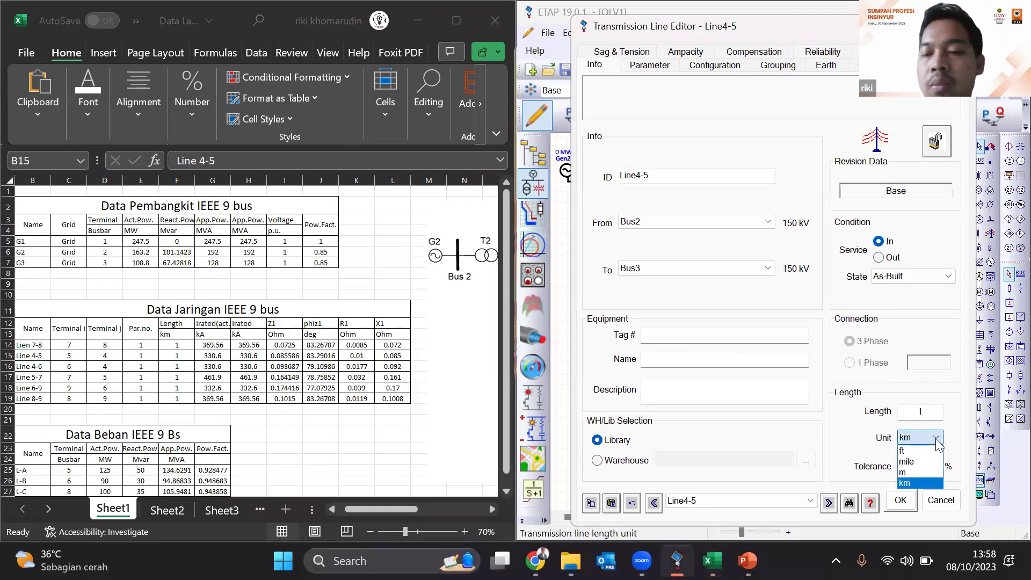
click(916, 480)
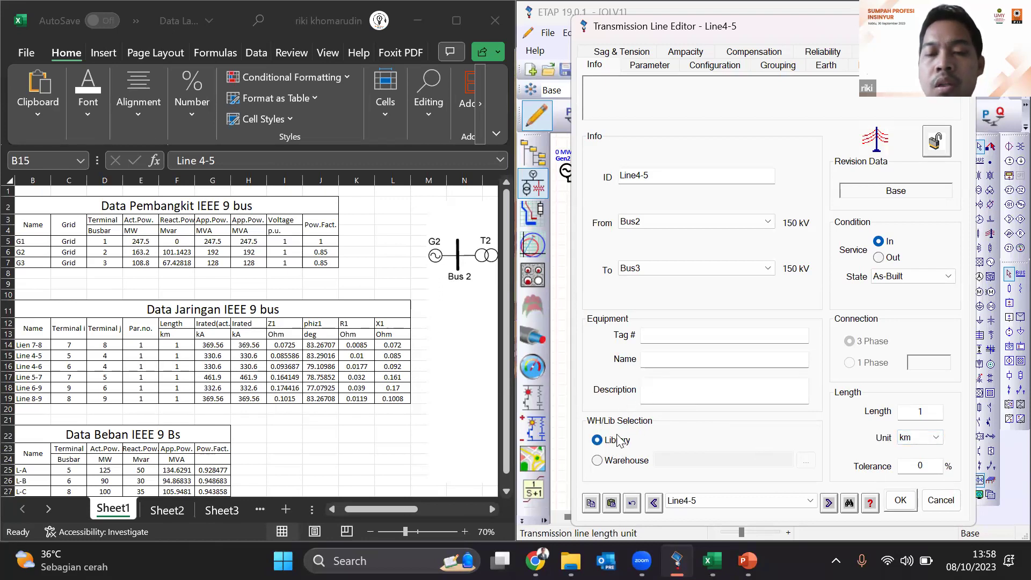
- Try Warehouse data, cancel back to Library, and set the length tolerance to 10%
click(622, 462)
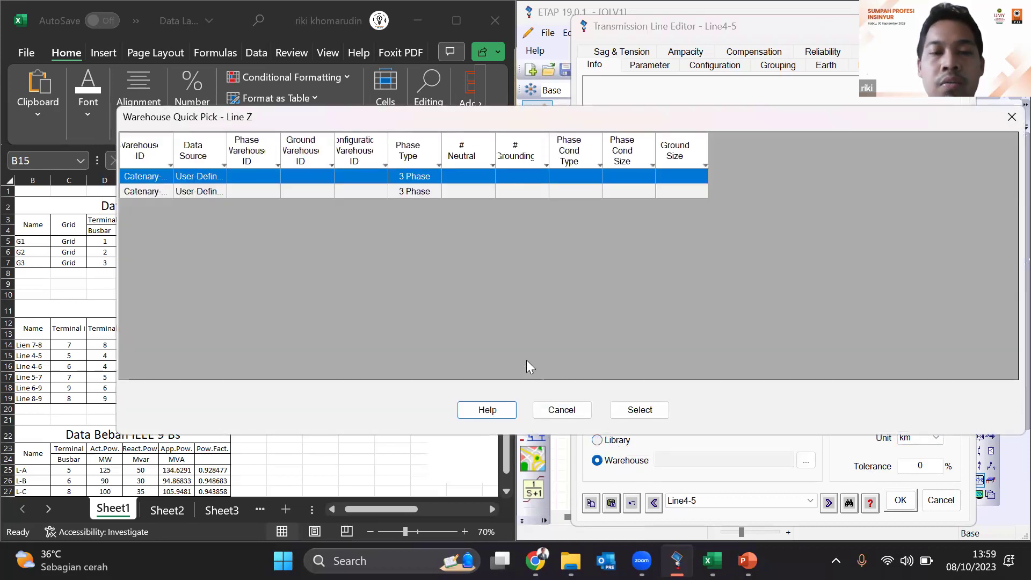
drag(173, 144, 265, 161)
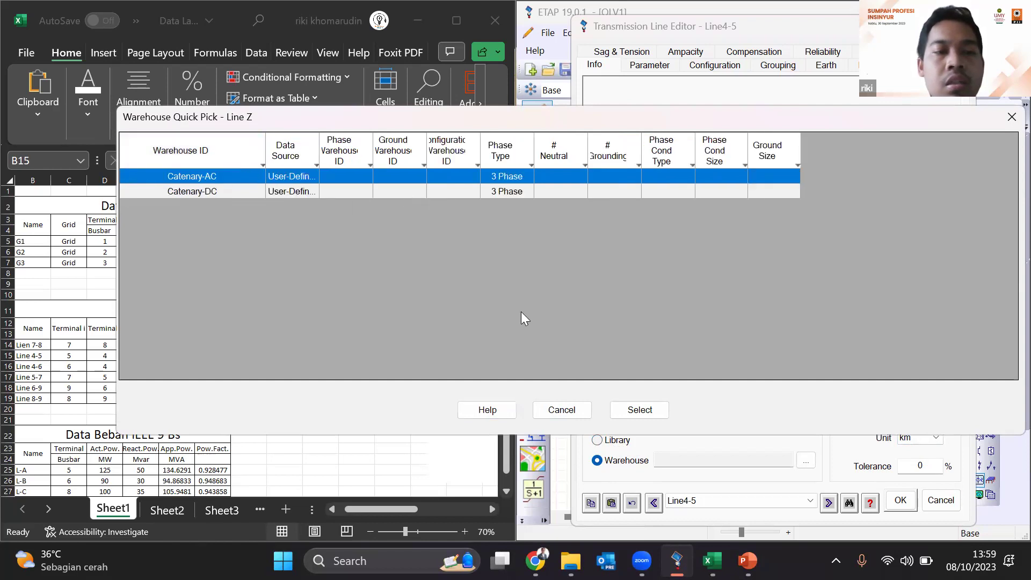
click(562, 410)
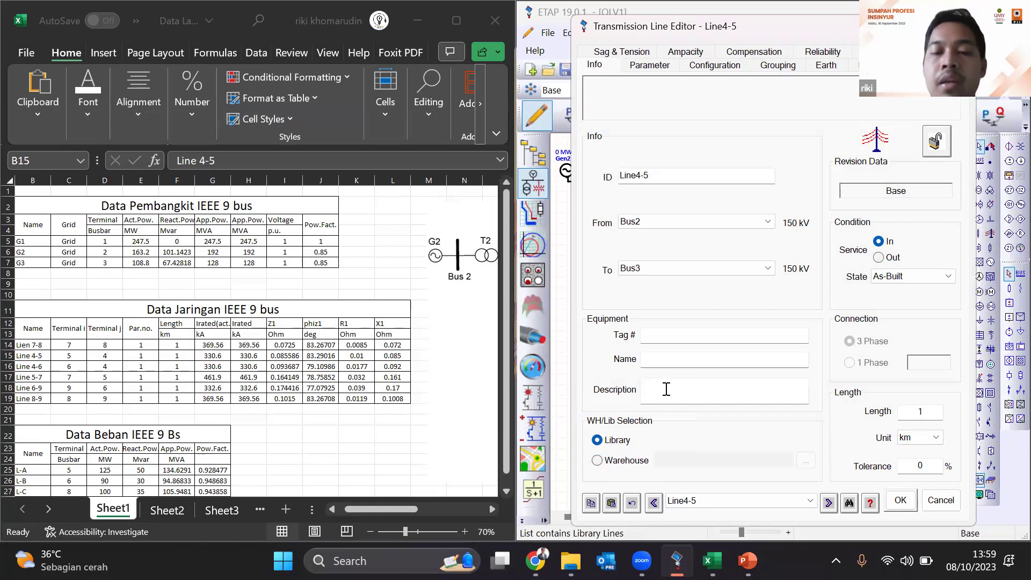
click(922, 465)
drag(923, 465, 914, 467)
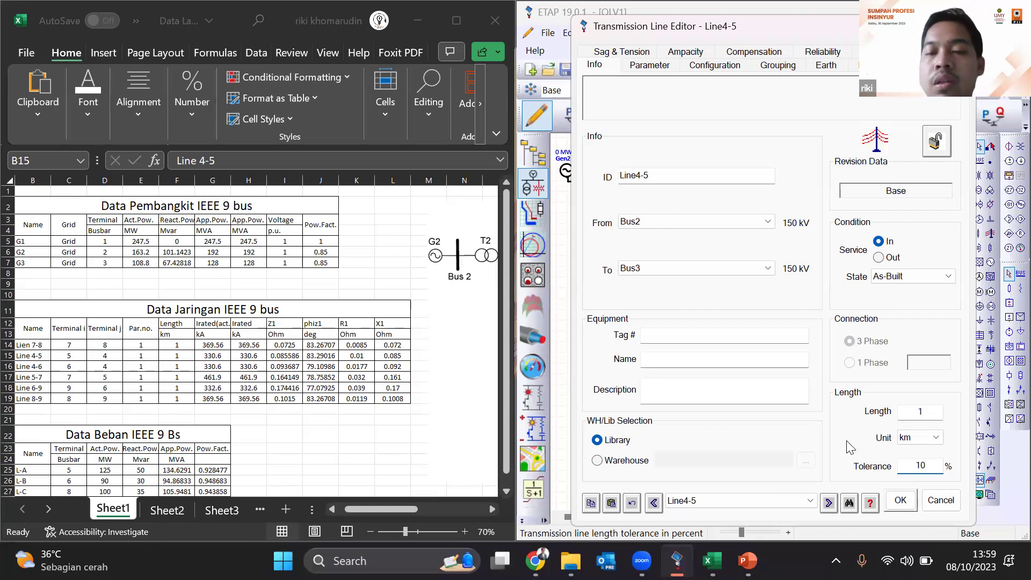
- Show Line4-5's conductor parameters and request the conductor library
click(645, 67)
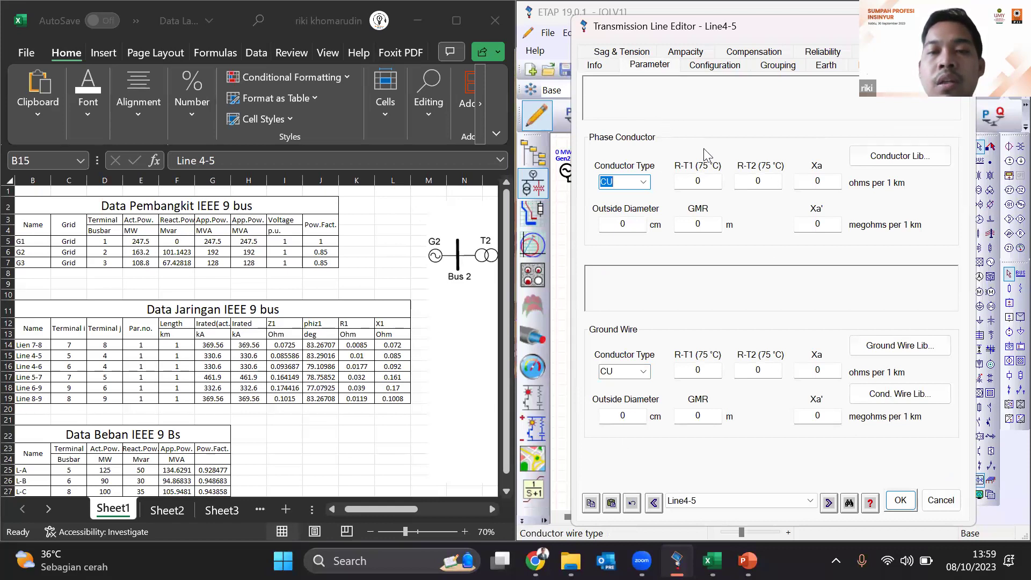
click(901, 158)
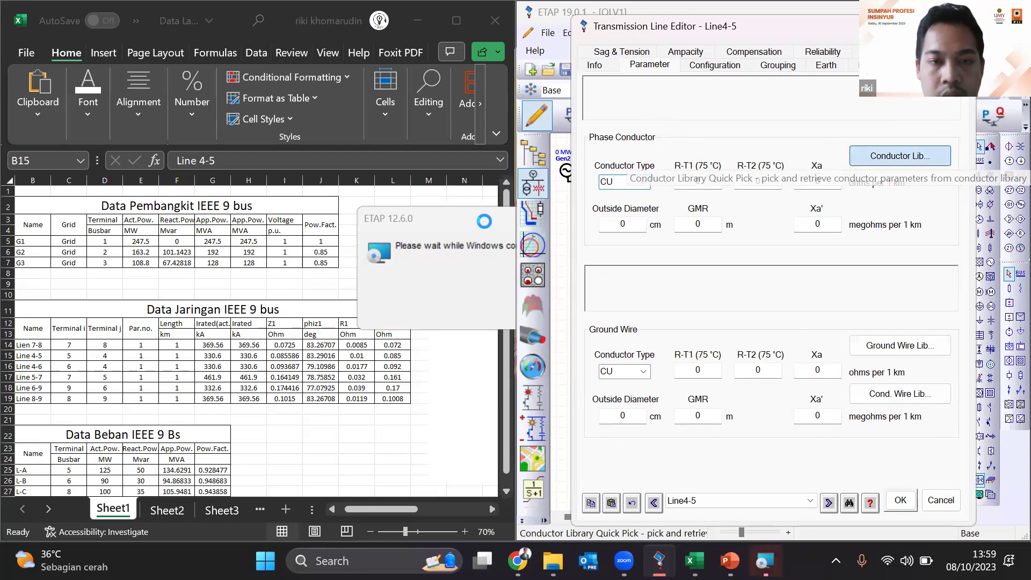
click(901, 156)
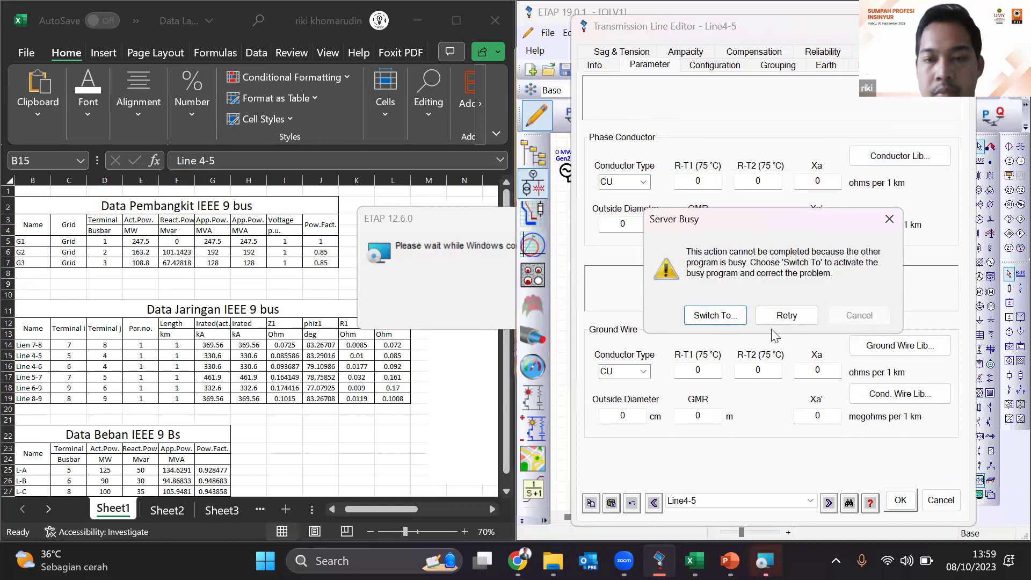
- Answer the Server Busy warning with Switch To and Retry, reaching the ETAP 12.6.0 configuration window
click(709, 320)
click(797, 304)
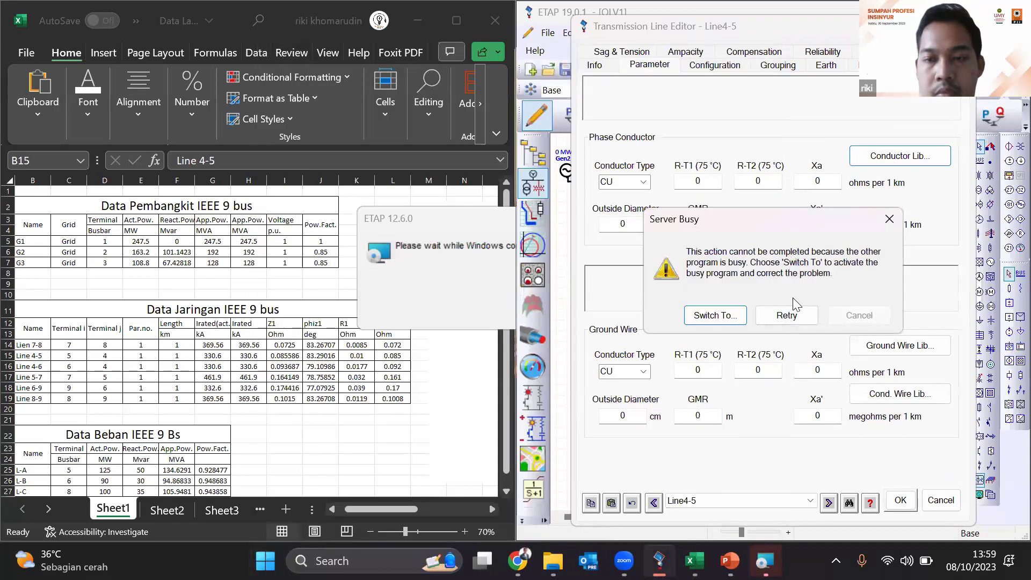
click(787, 316)
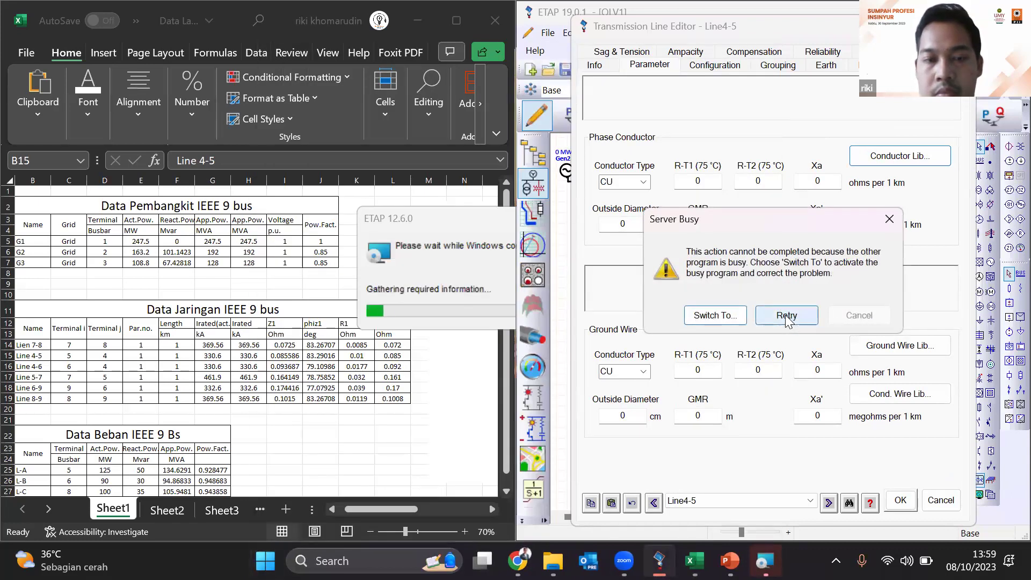
click(788, 317)
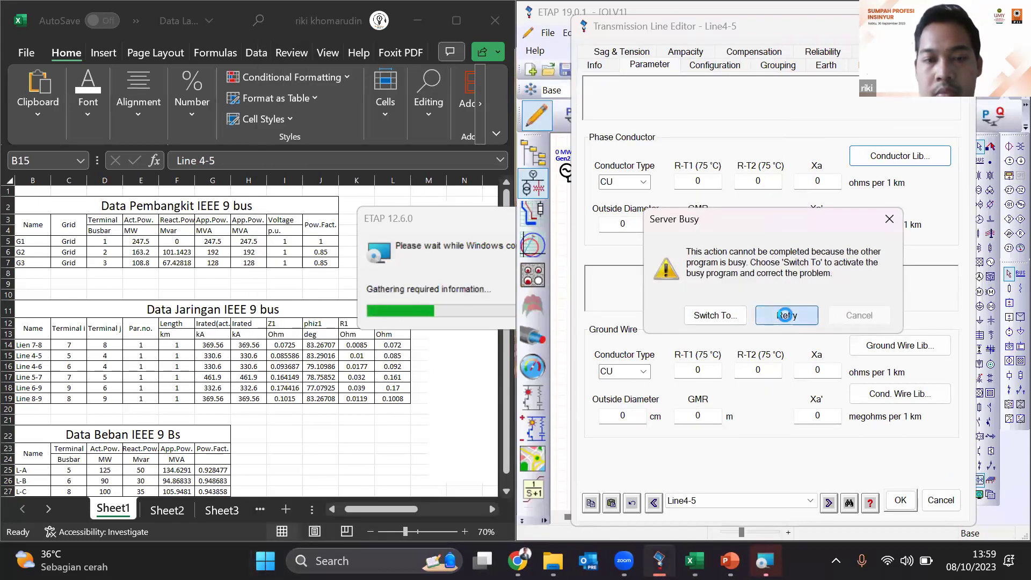
click(453, 251)
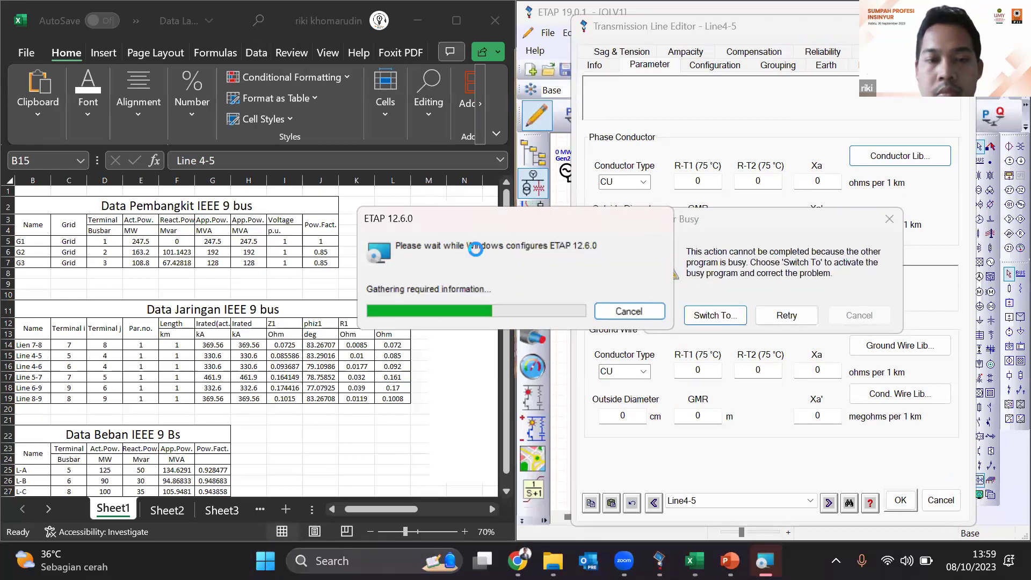
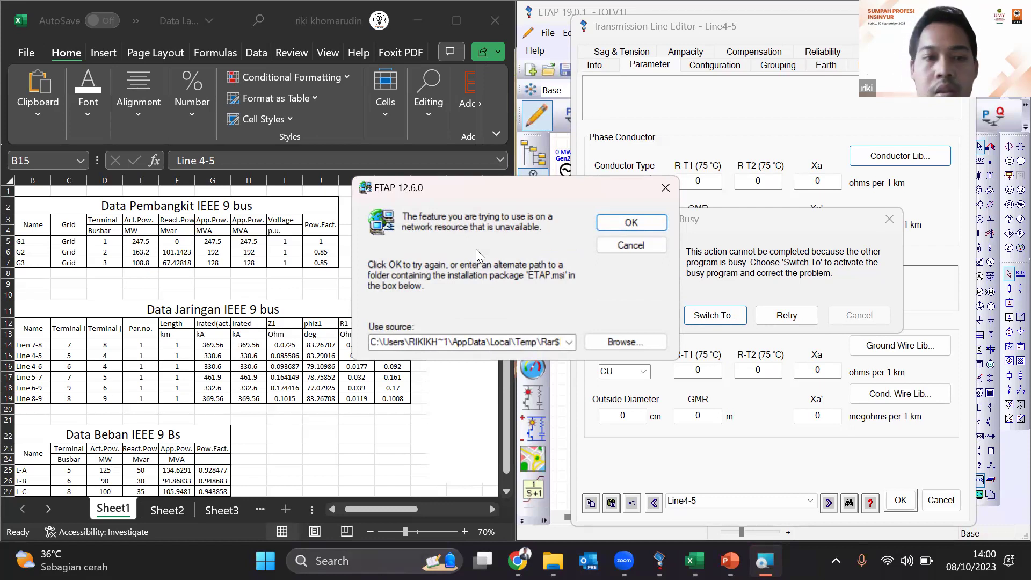
- Cancel the ETAP 12.6.0 installer prompts and retry past Server Busy to reach Line4-5's Library Quick Pick
click(631, 245)
click(519, 307)
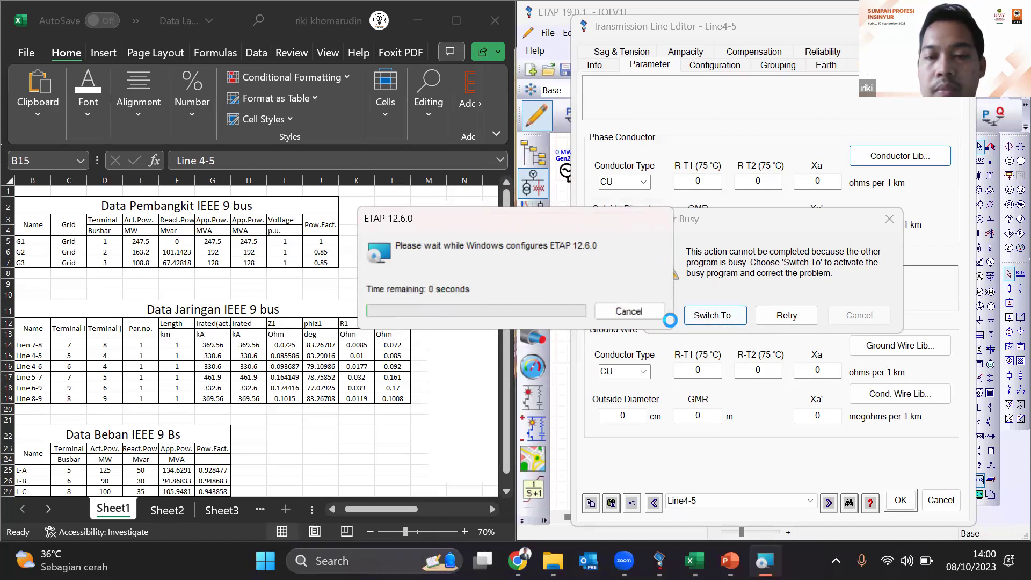
click(657, 315)
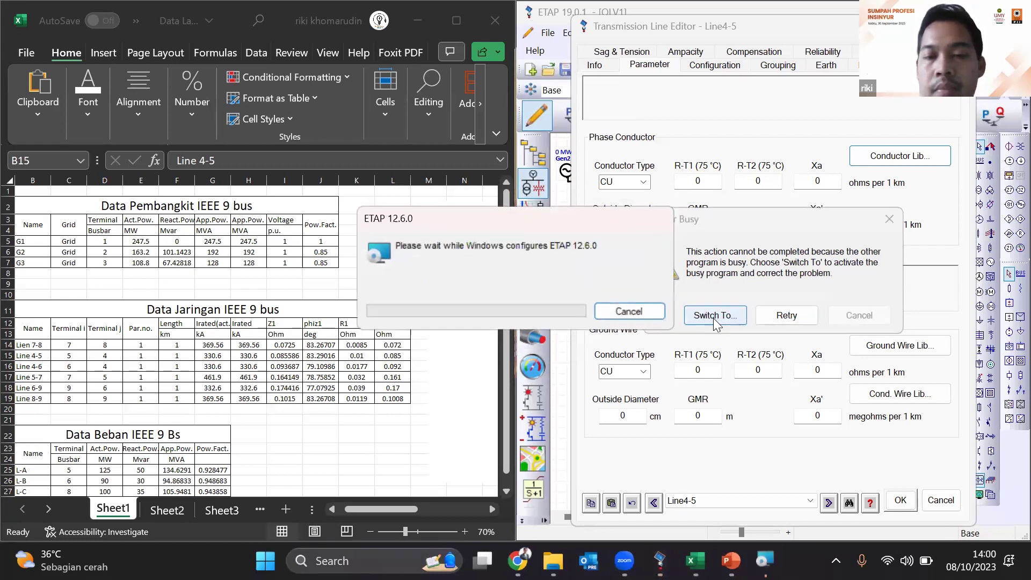
click(658, 312)
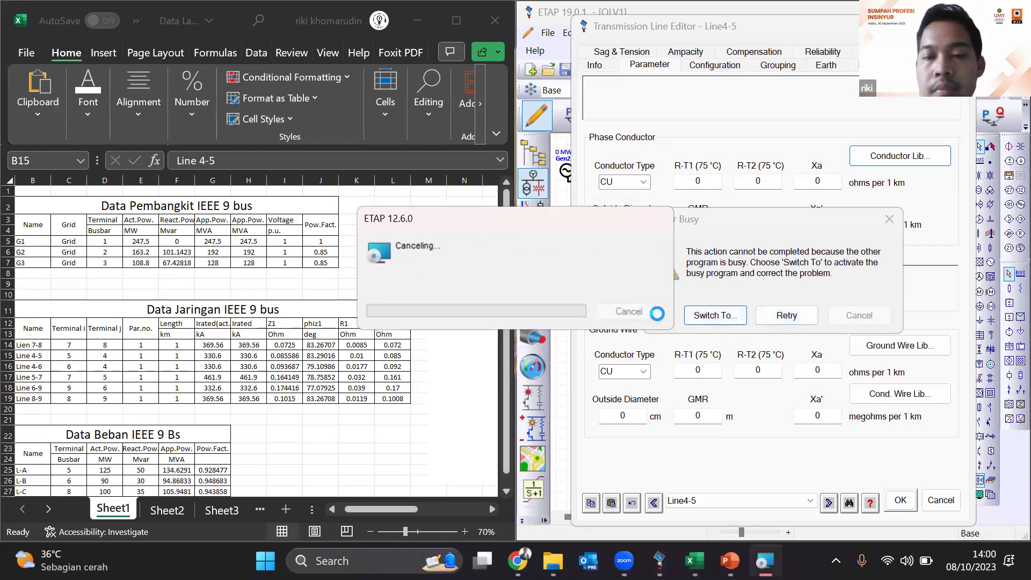
click(785, 316)
click(737, 318)
click(896, 227)
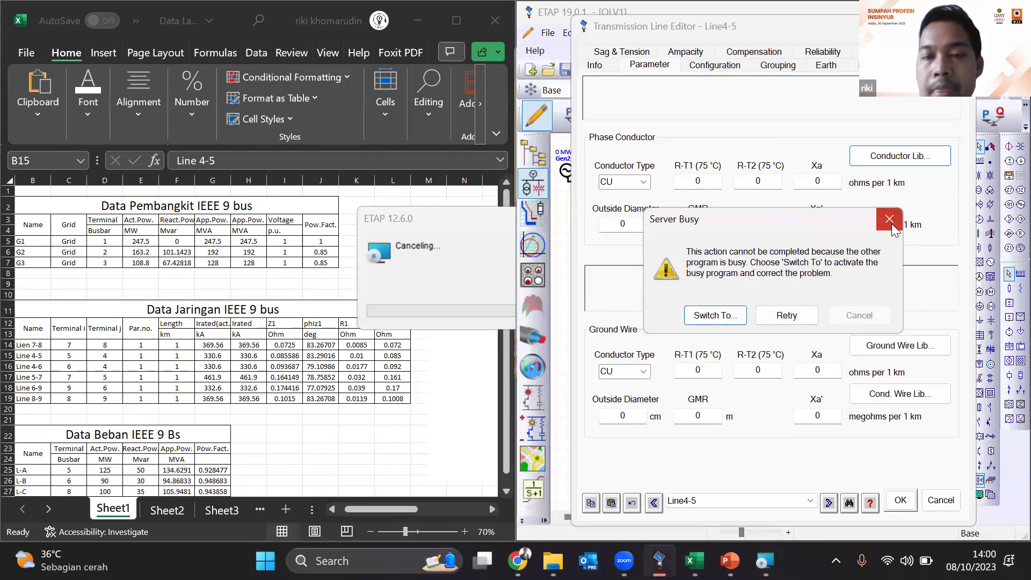
click(772, 316)
click(771, 316)
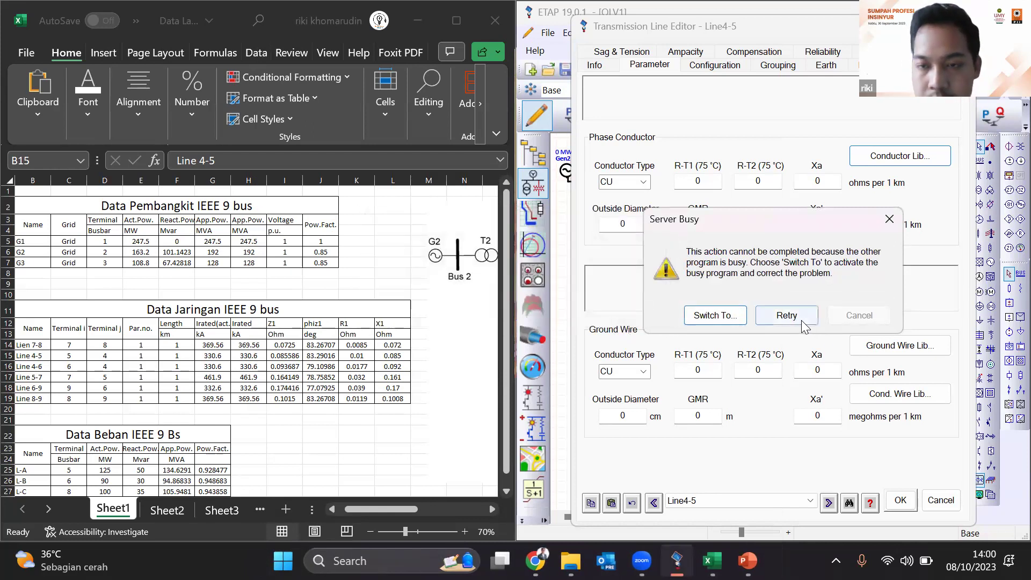
click(730, 316)
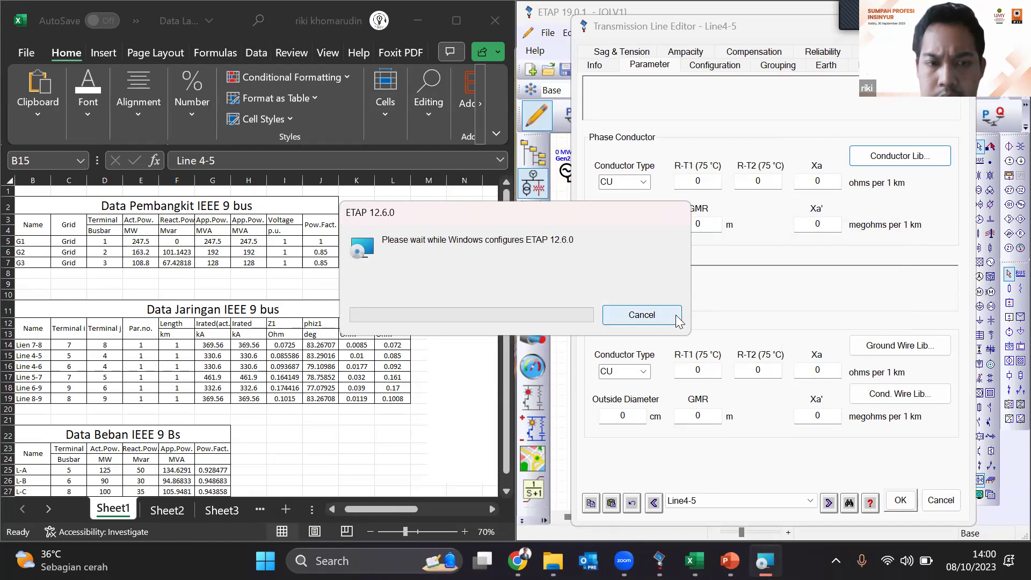
click(676, 313)
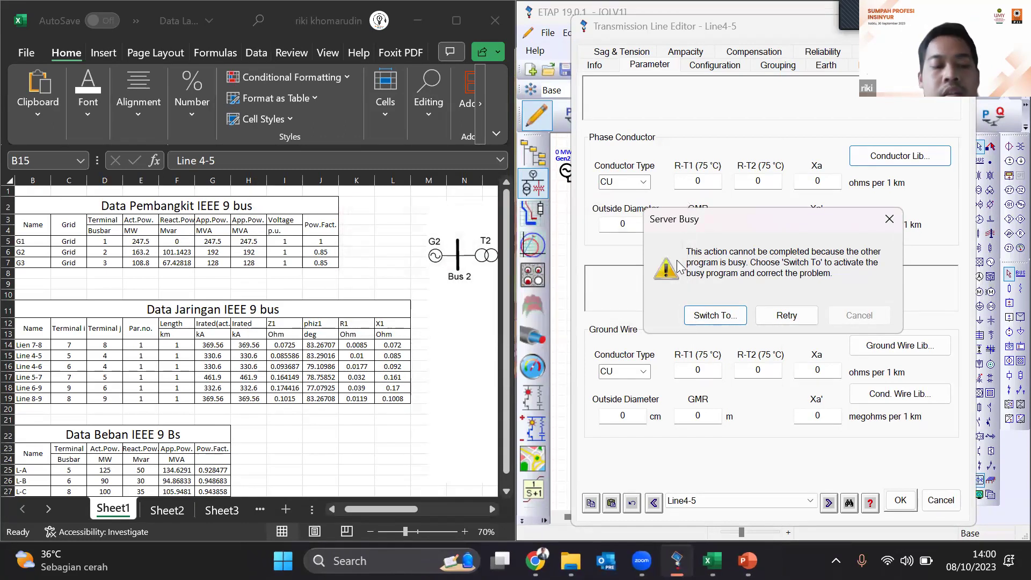
click(779, 318)
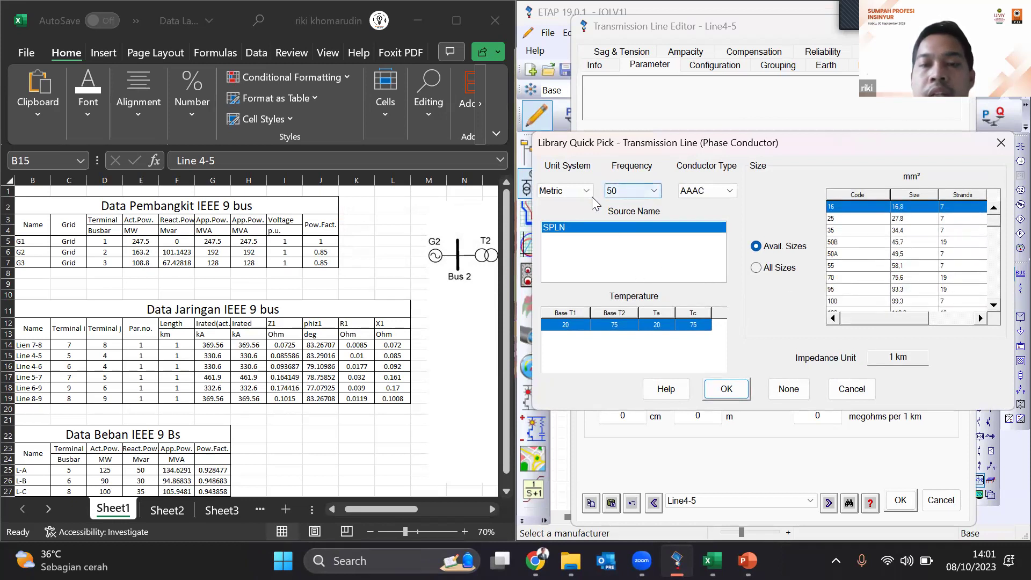
- Apply the SPLN AAAC 16 conductor to Line4-5, then reopen Conductor Lib
click(725, 389)
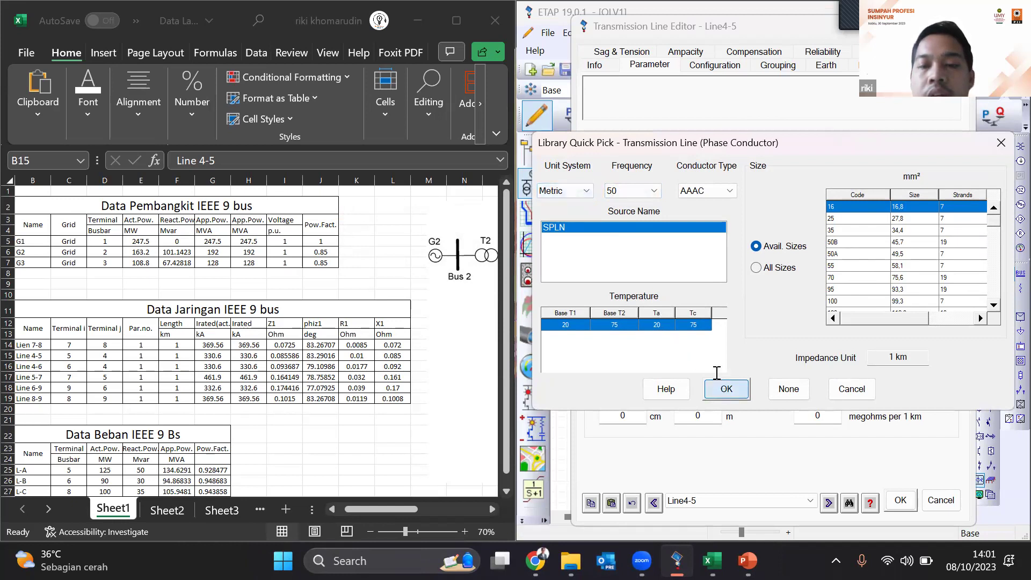
click(878, 160)
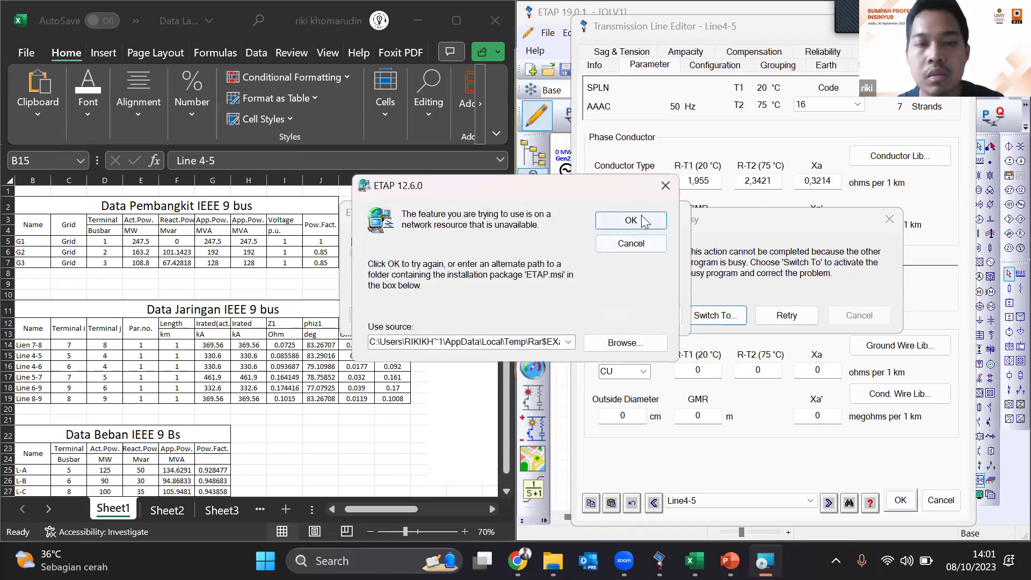
- Retry locating the ETAP installer package and browse to the Windows-SSD (C:) drive
click(645, 222)
key(Return)
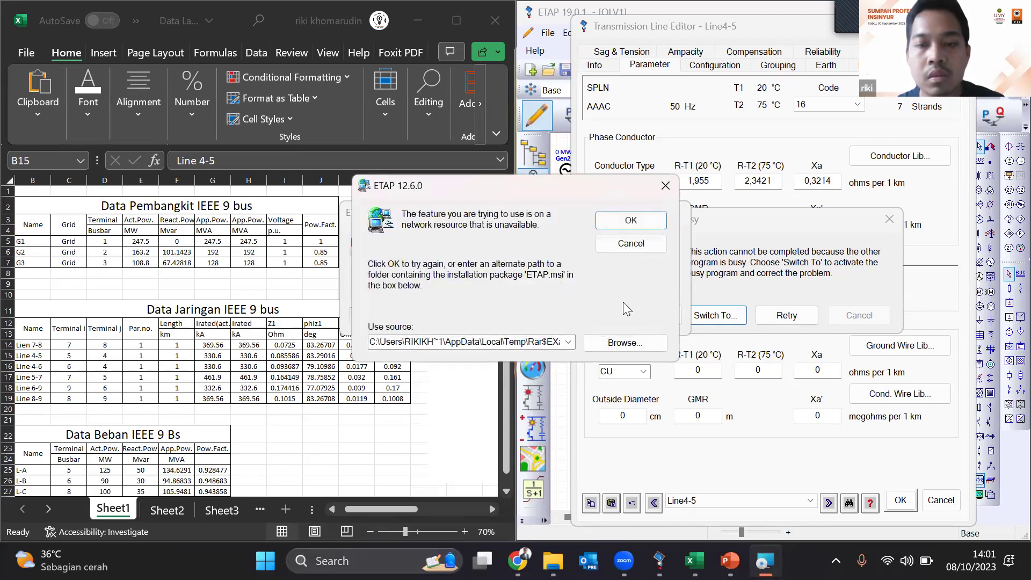
click(612, 347)
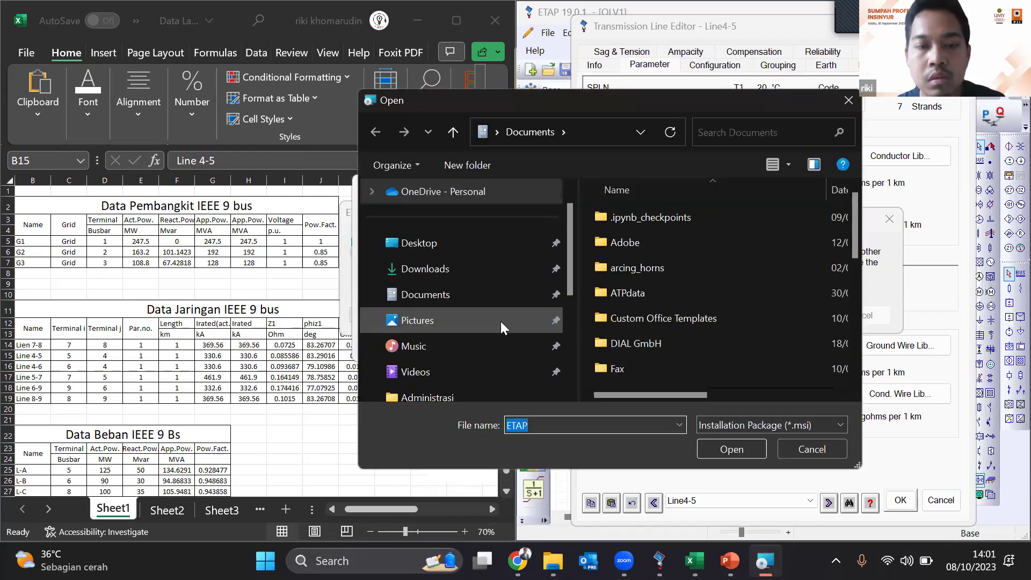
scroll(481, 376, down, 2)
scroll(479, 369, down, 1)
click(485, 321)
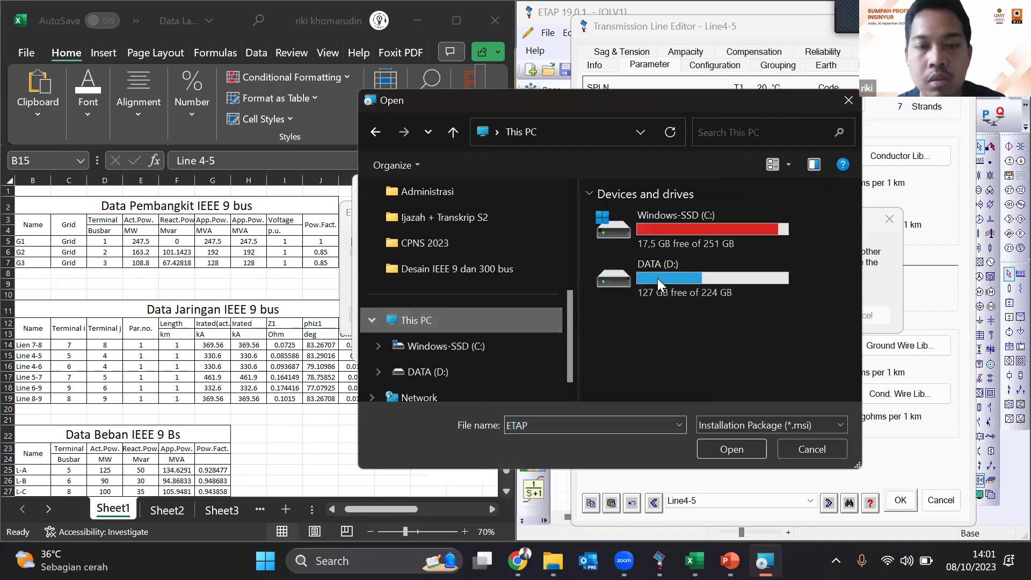
double_click(683, 242)
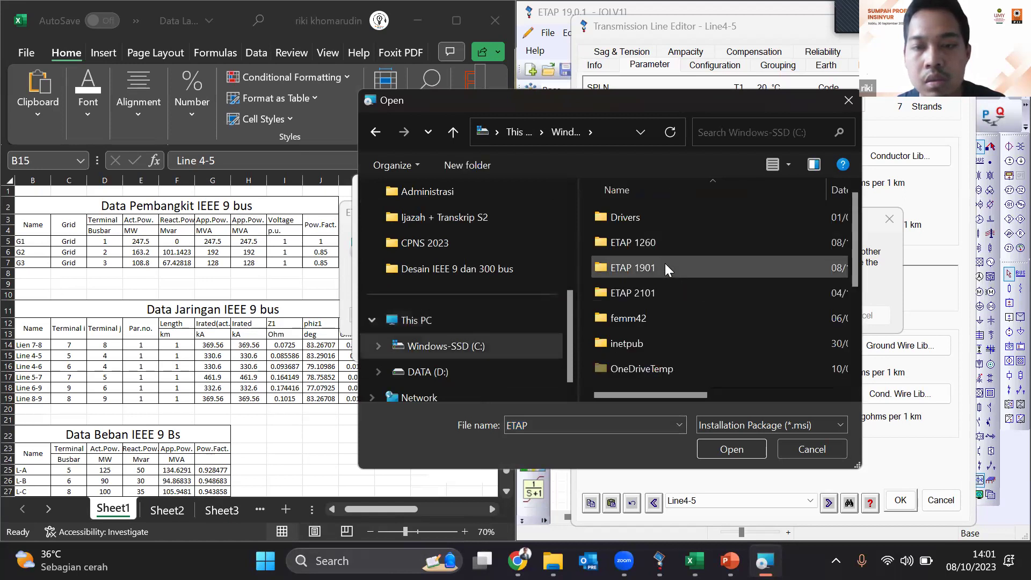
- Point the installer source to C:\ETAP 1901\Lib\MergeLib, then abandon browsing after the file-not-found error
double_click(666, 267)
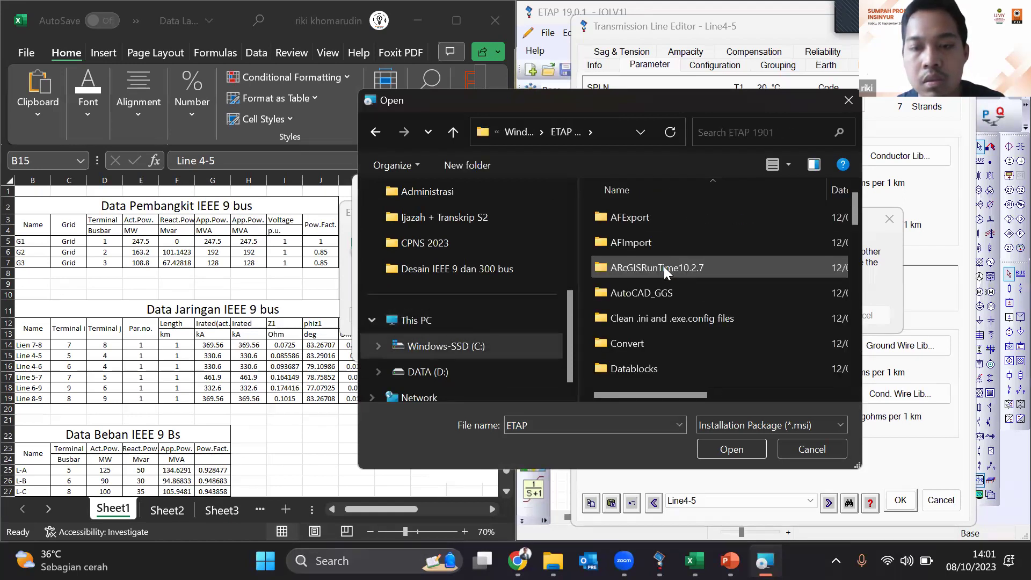
scroll(664, 271, down, 1)
scroll(662, 271, up, 1)
scroll(661, 270, down, 2)
scroll(666, 290, down, 1)
scroll(676, 318, down, 2)
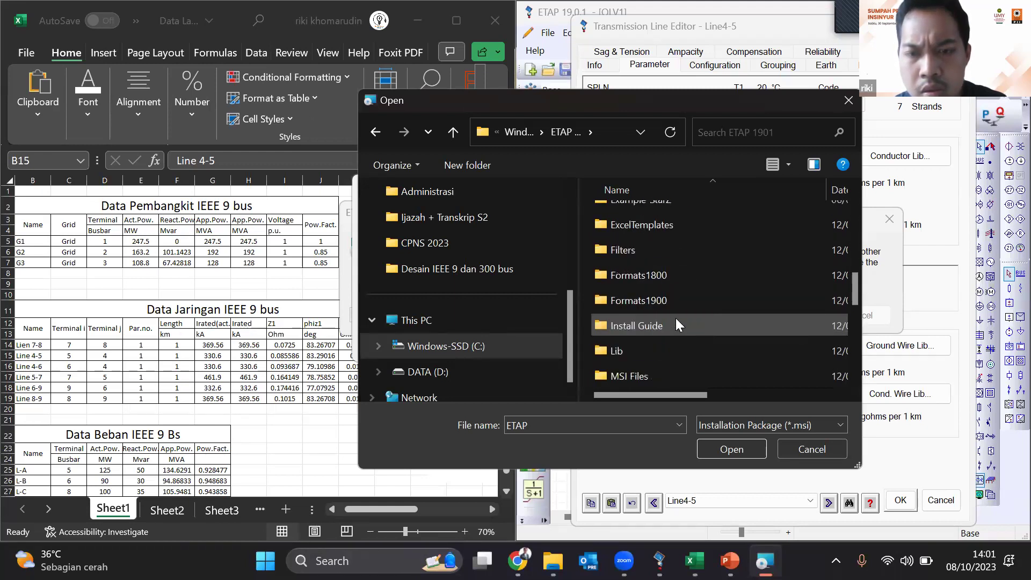
double_click(675, 344)
double_click(683, 217)
click(731, 449)
key(Return)
click(803, 446)
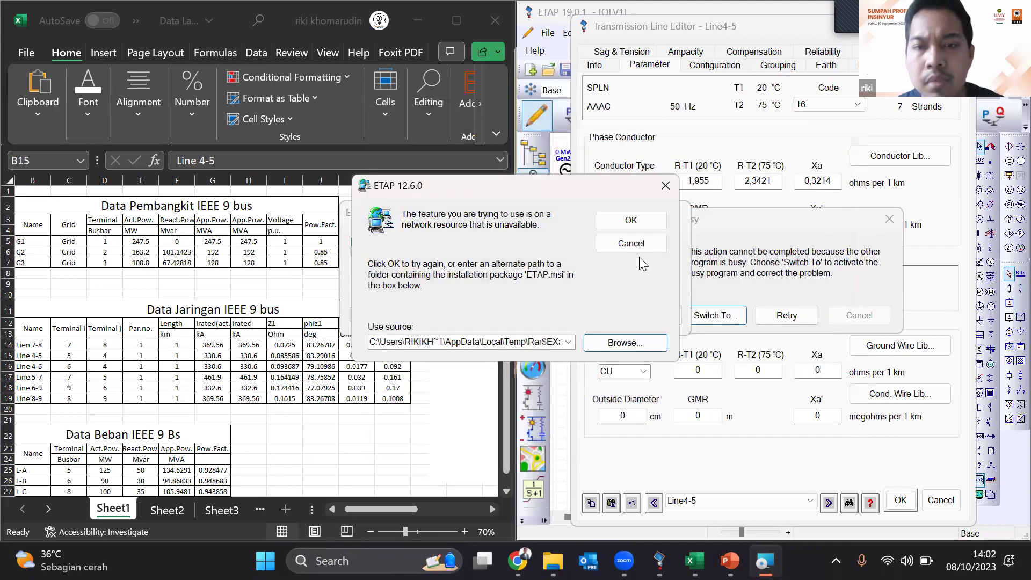
- Cancel the ETAP 12.6.0 source and configuration prompts and retry the conductor library request
click(632, 245)
click(564, 311)
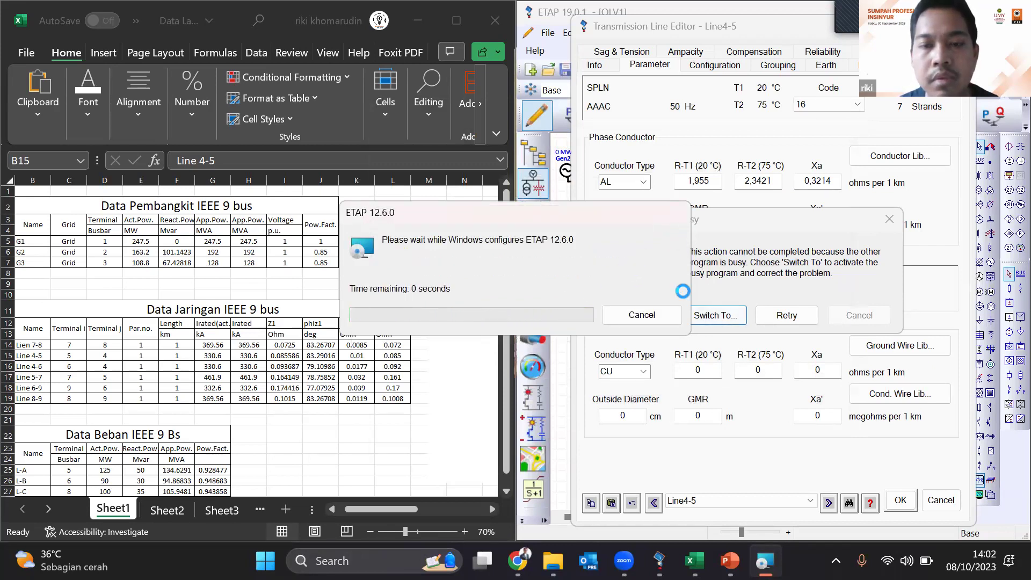
click(642, 315)
click(709, 315)
click(642, 313)
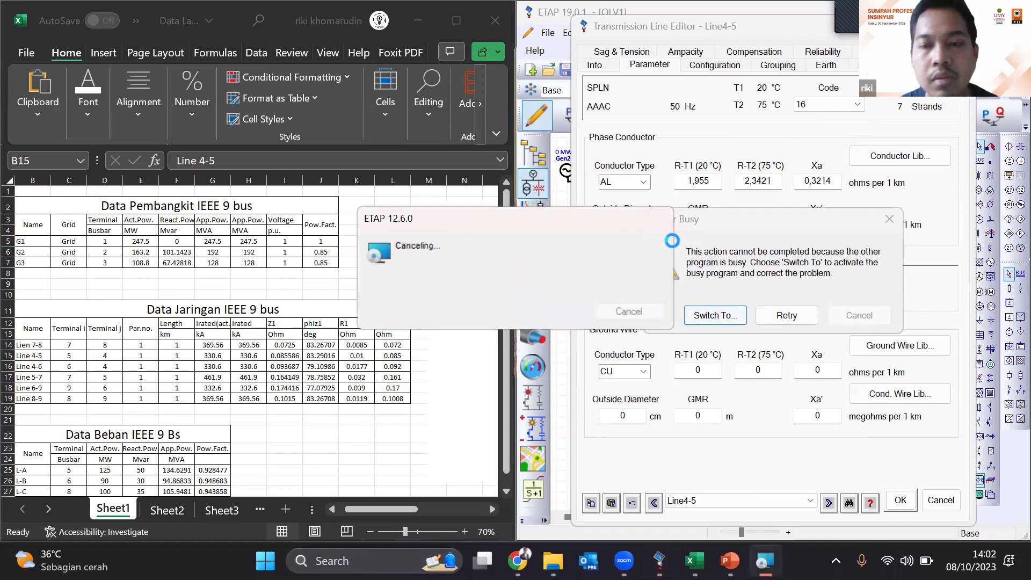
click(784, 317)
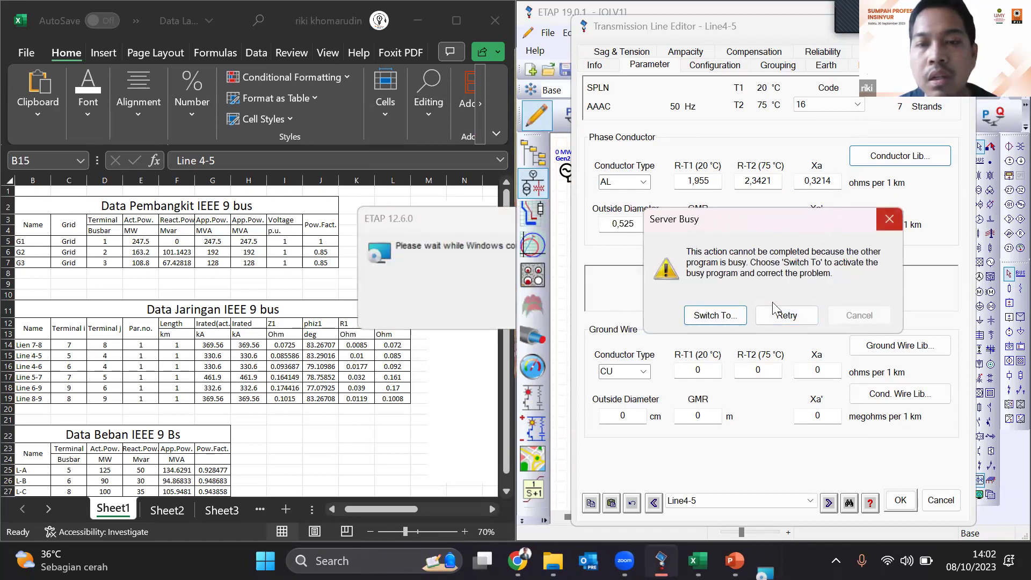
click(612, 316)
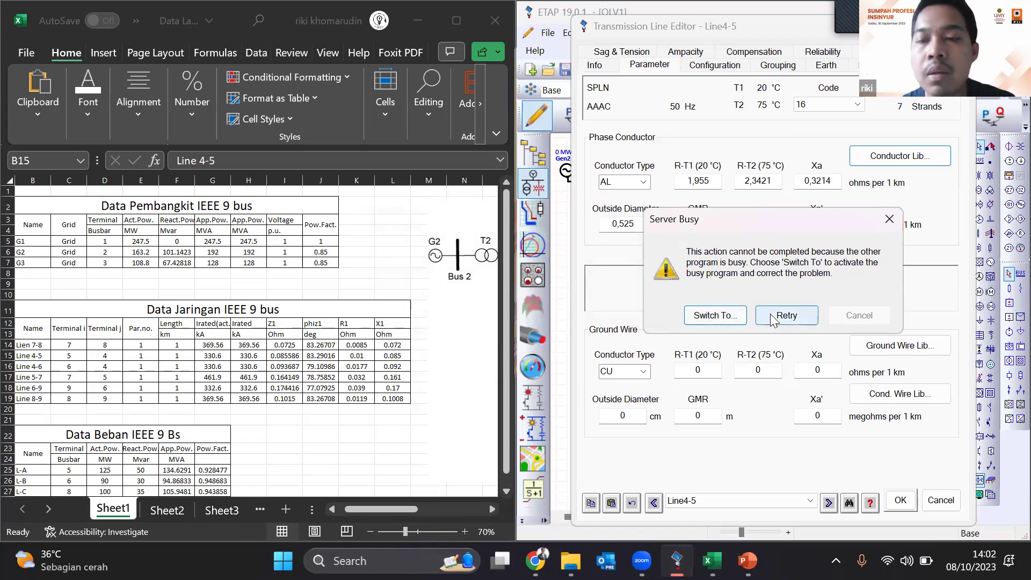
click(773, 316)
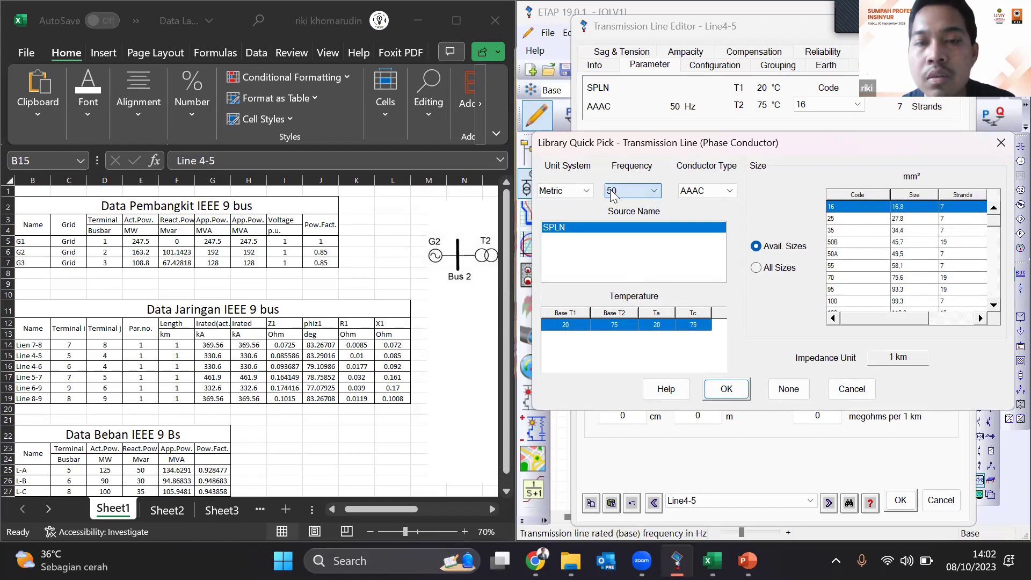
- Switch the conductor library's unit system to English and back to Metric
click(586, 191)
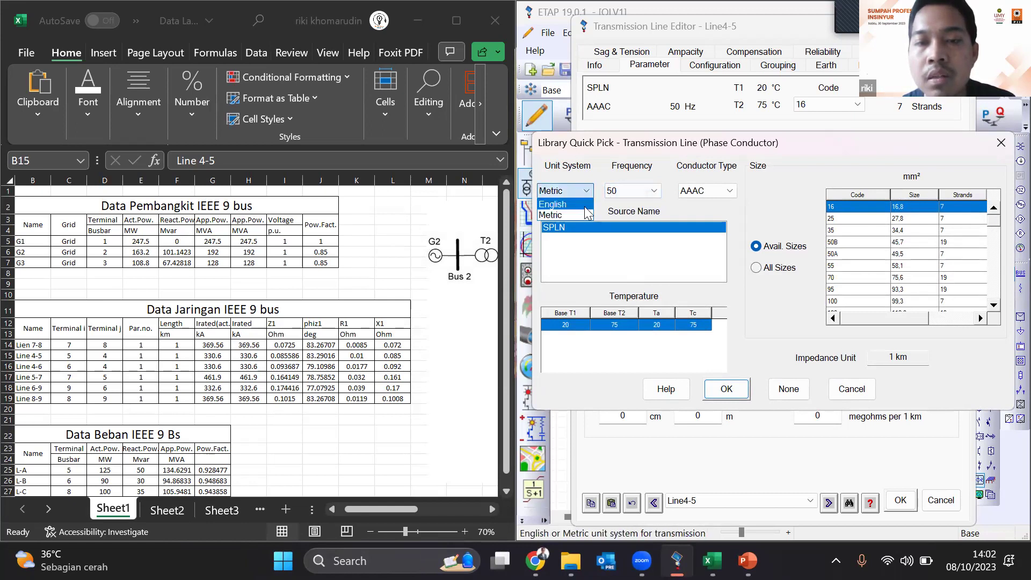
click(580, 204)
click(582, 192)
click(580, 204)
scroll(712, 248, down, 1)
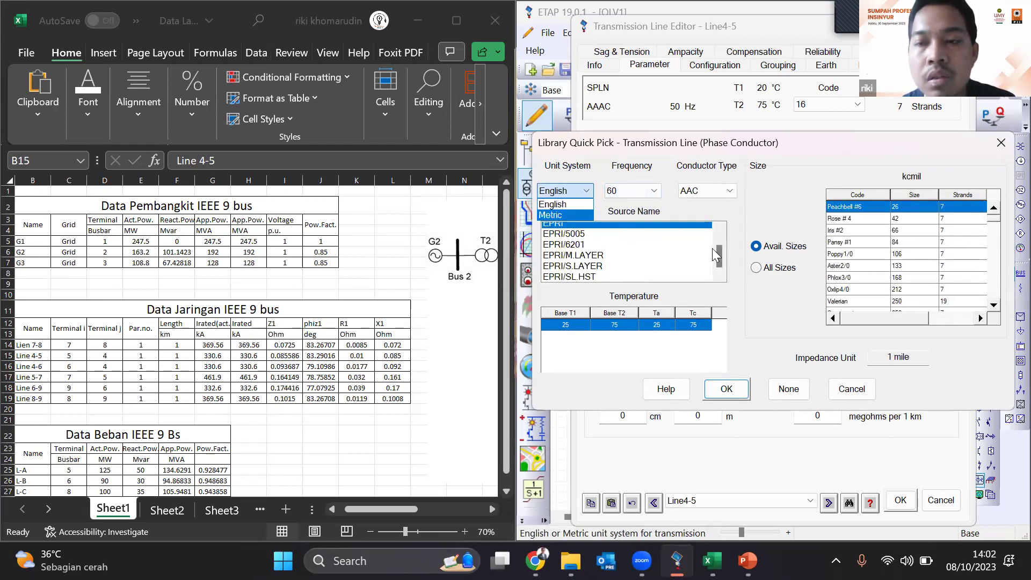
click(583, 192)
click(572, 214)
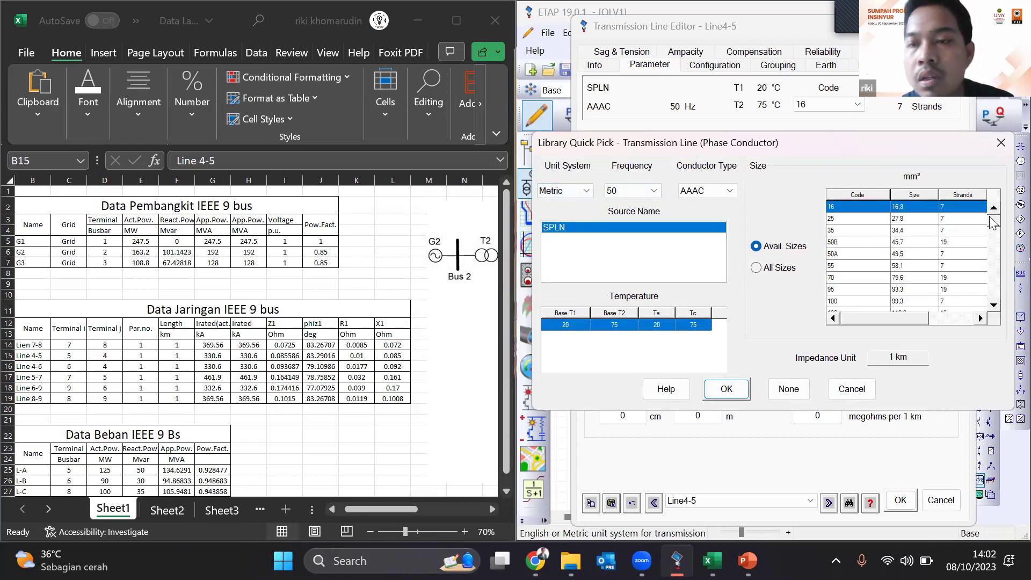
- Apply the Metric SPLN AAAC 16 conductor to Line4-5 and view its Configuration page
mouse_move(996, 228)
mouse_down()
mouse_move(1007, 311)
mouse_move(994, 212)
mouse_up()
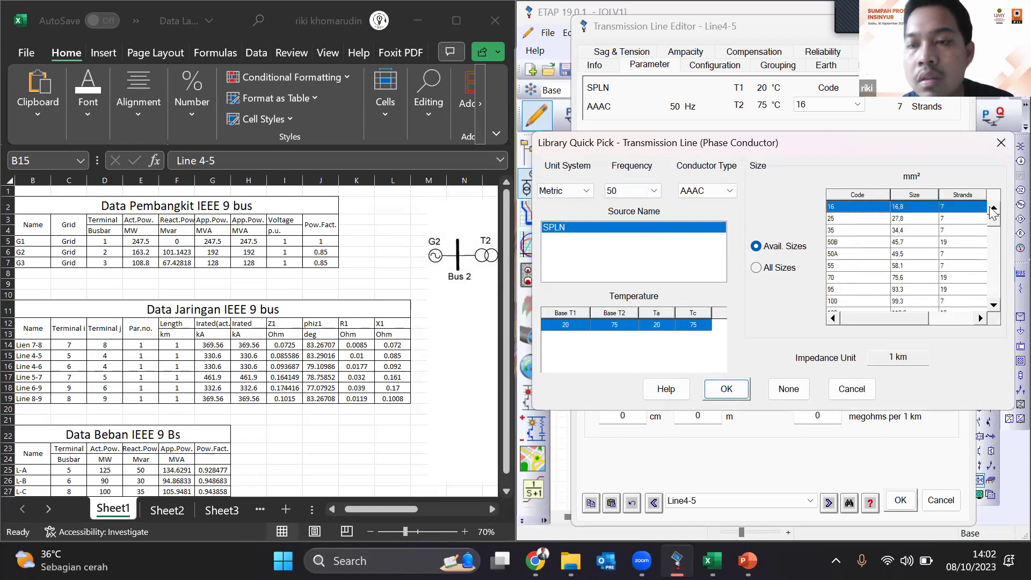
click(726, 389)
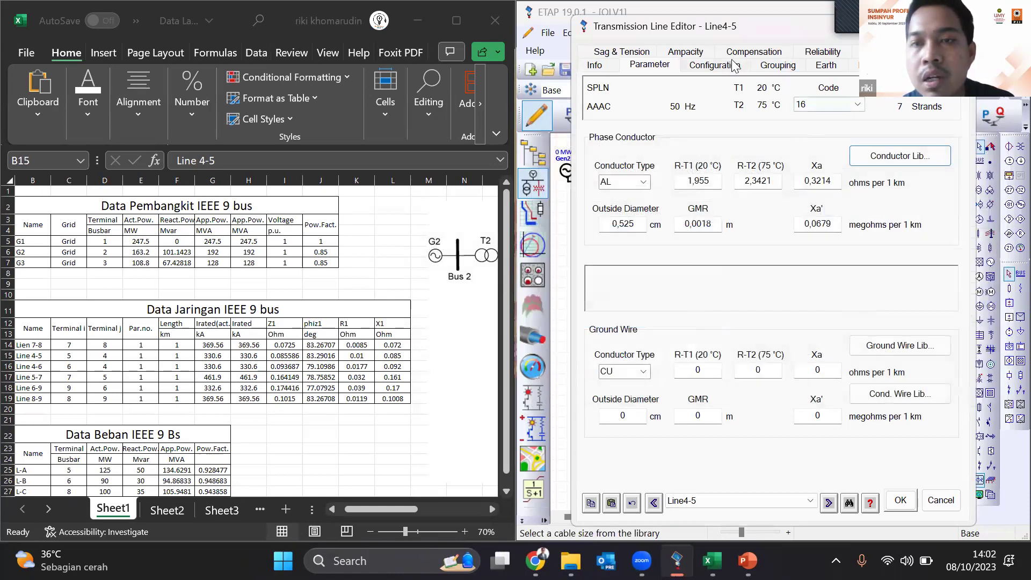
click(716, 66)
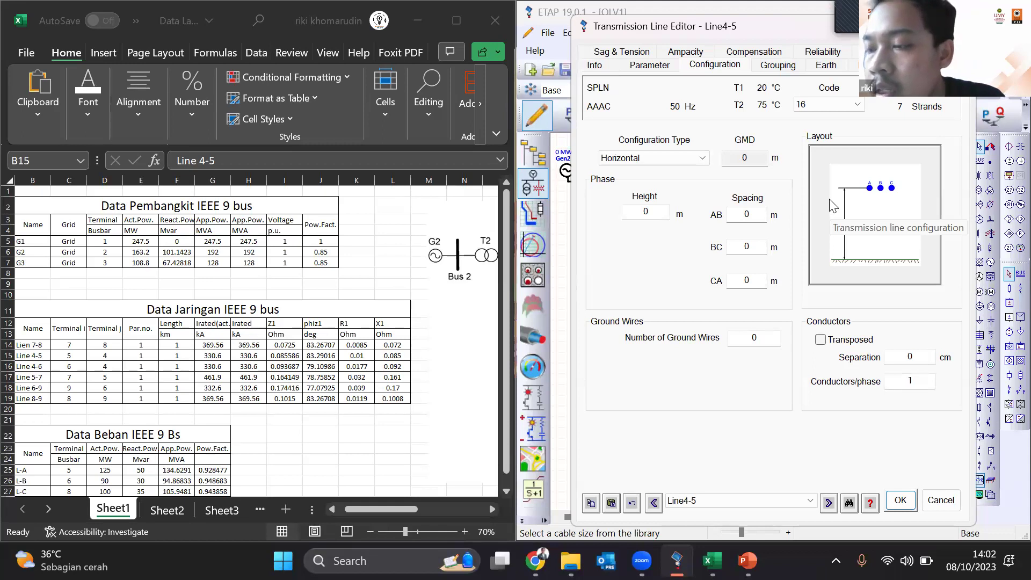
- Try the Vertical conductor arrangement, then return it to Horizontal
click(701, 159)
click(690, 158)
click(690, 158)
click(664, 182)
click(689, 160)
click(670, 172)
- Set Line4-5's phase height to 5 m, keeping the Horizontal configuration type
click(739, 163)
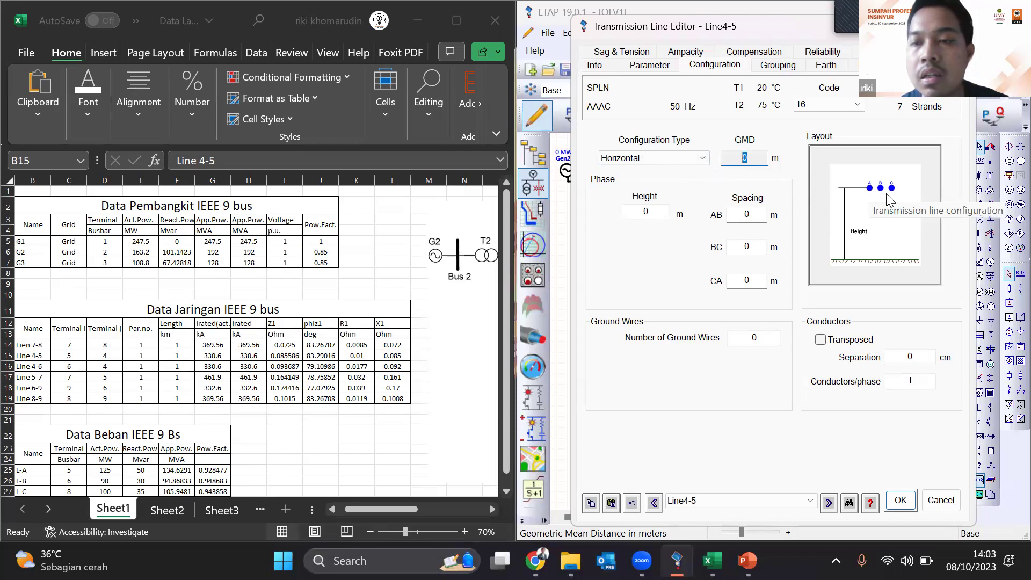
click(626, 218)
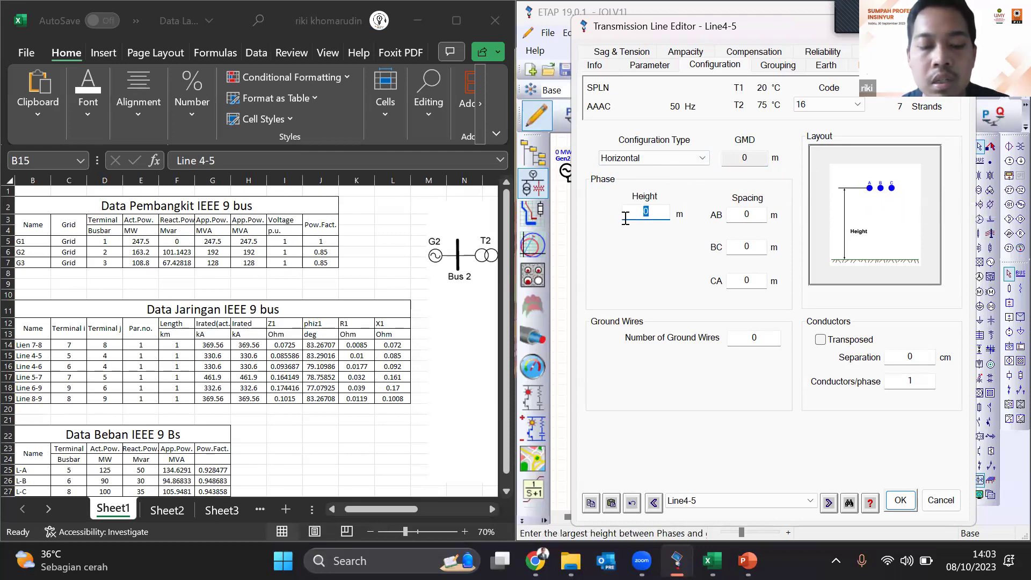
click(742, 214)
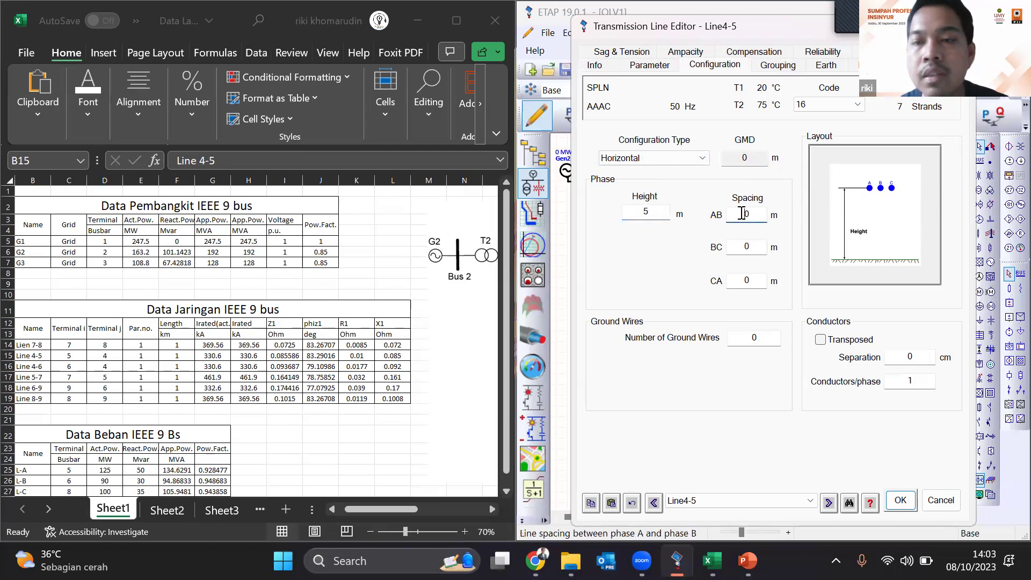
click(704, 160)
click(653, 169)
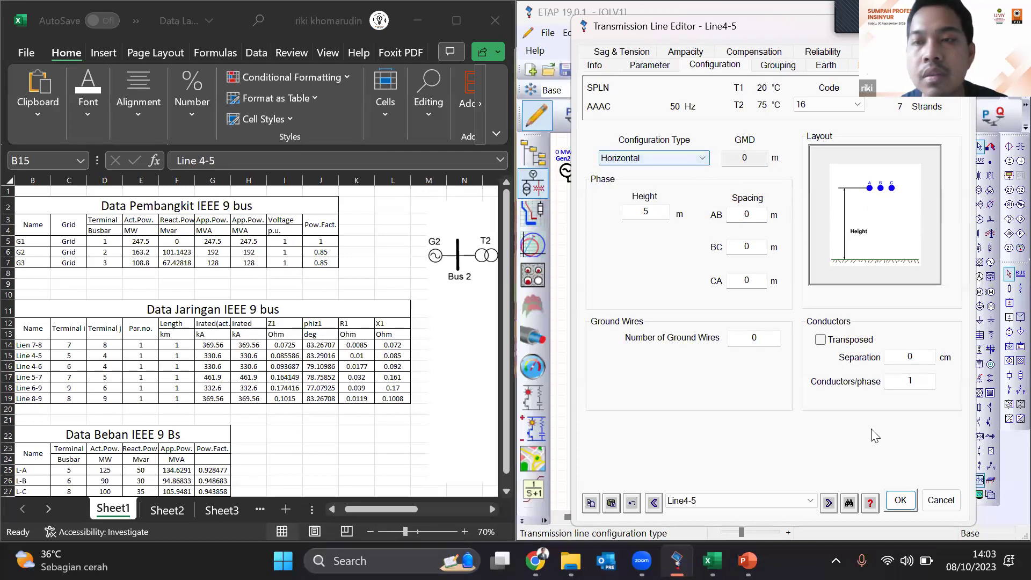
click(900, 502)
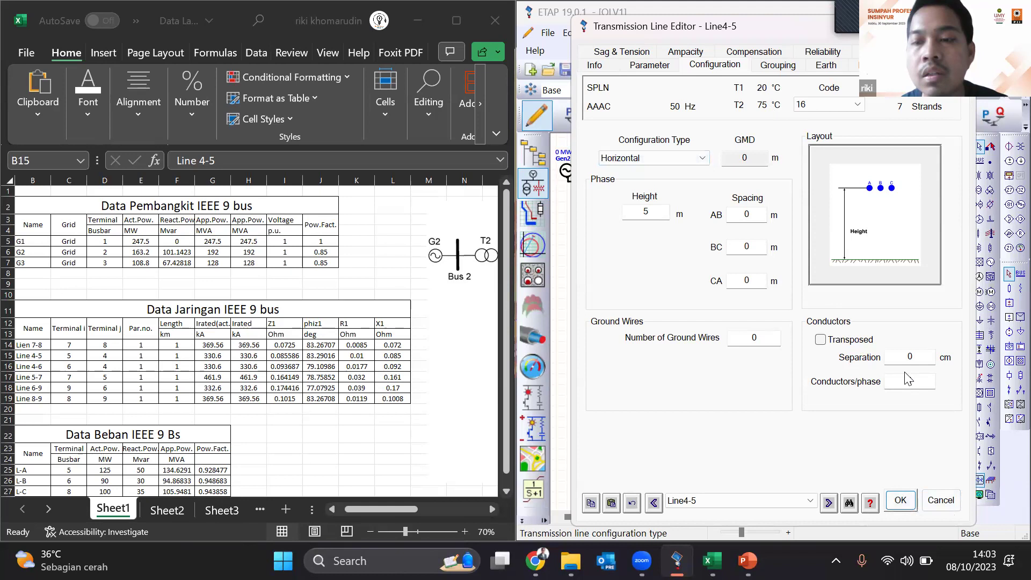
click(782, 71)
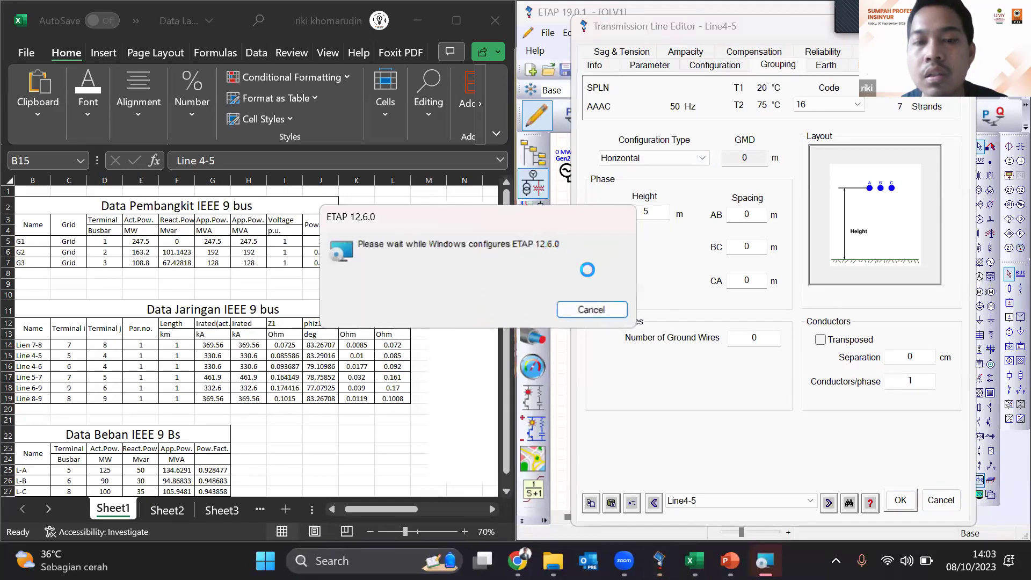
- Cancel the ETAP 12.6.0 setup prompt and clear the server-busy warning via Retry and Switch To
click(592, 310)
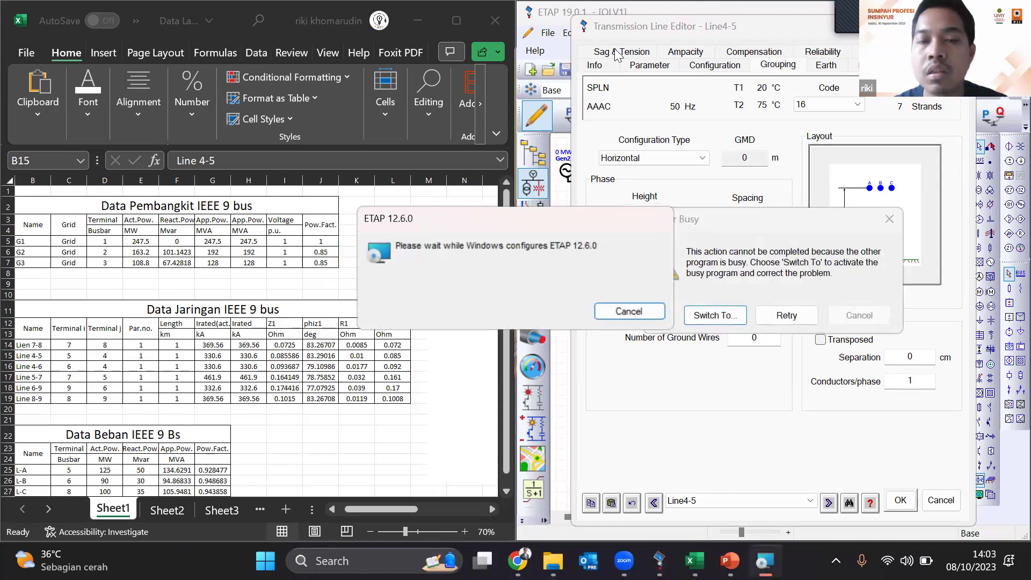
click(644, 305)
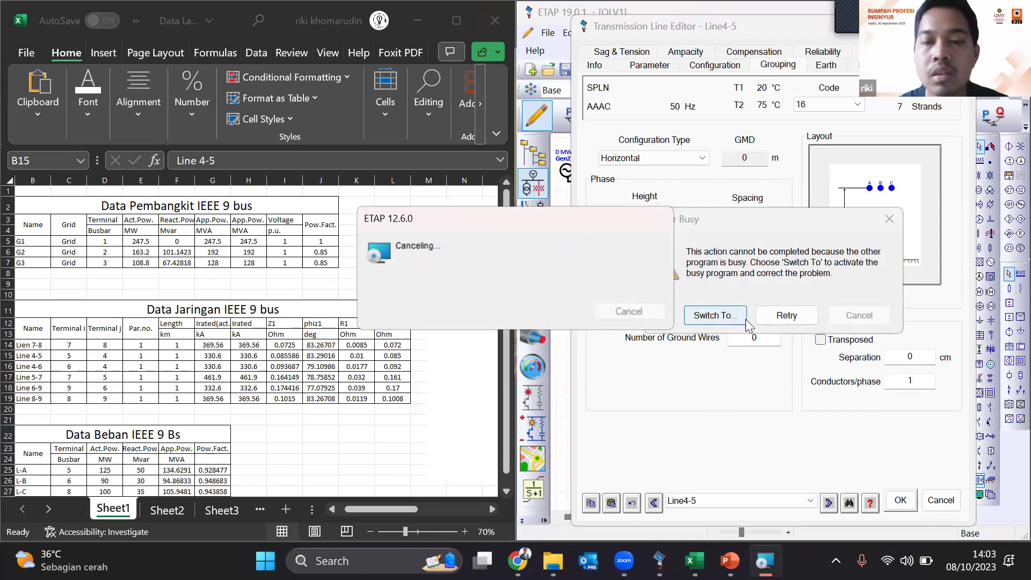
click(798, 317)
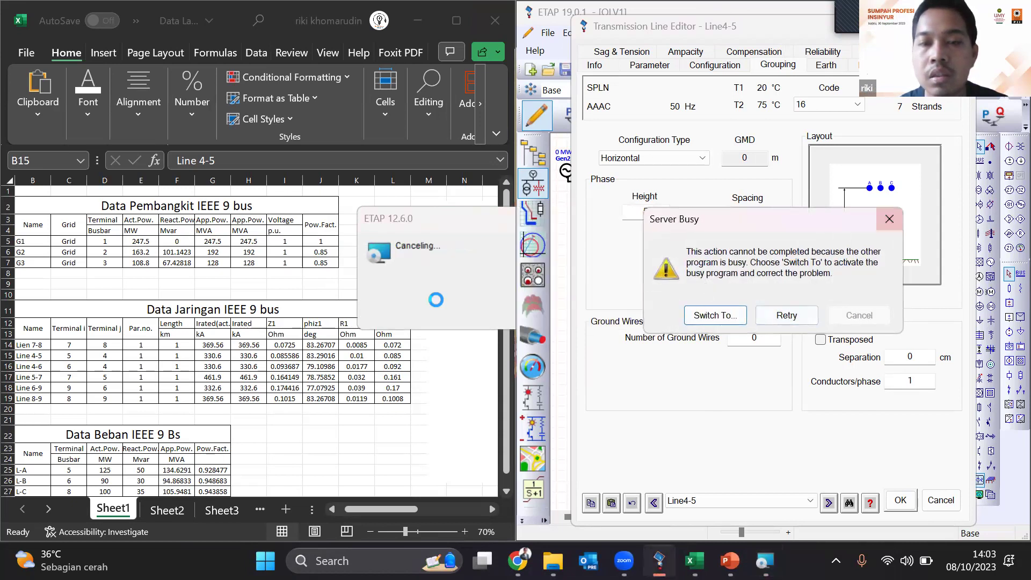
click(887, 219)
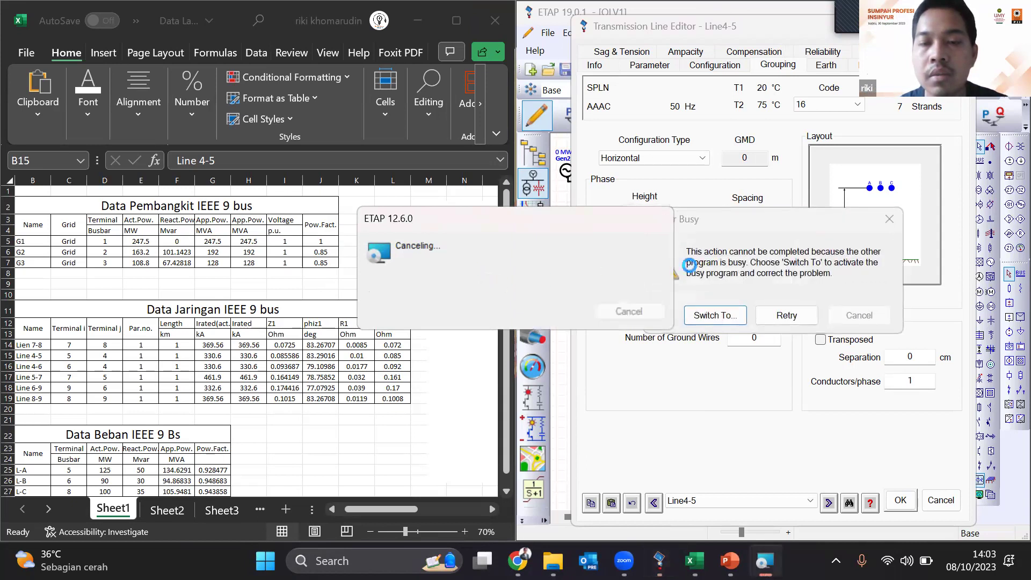
click(782, 318)
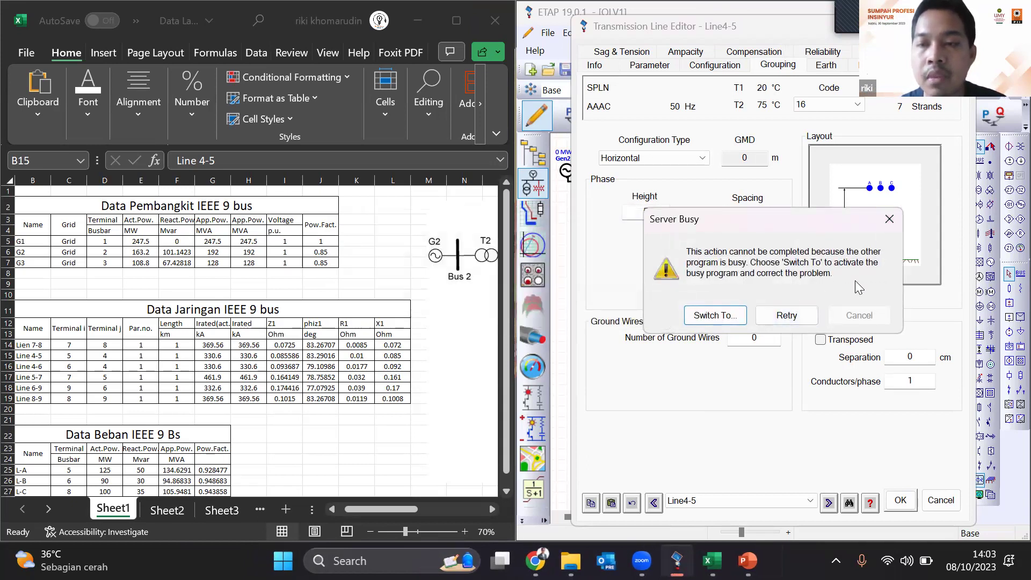
click(730, 319)
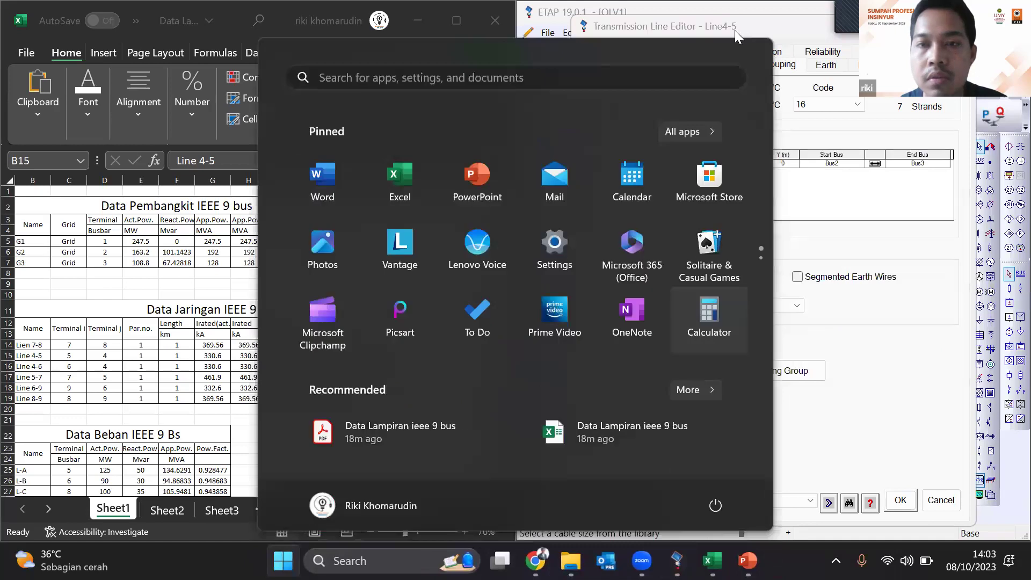
- Review Line4-5's Earth page, then select the Calculated kV field on the thermal capability page
click(827, 142)
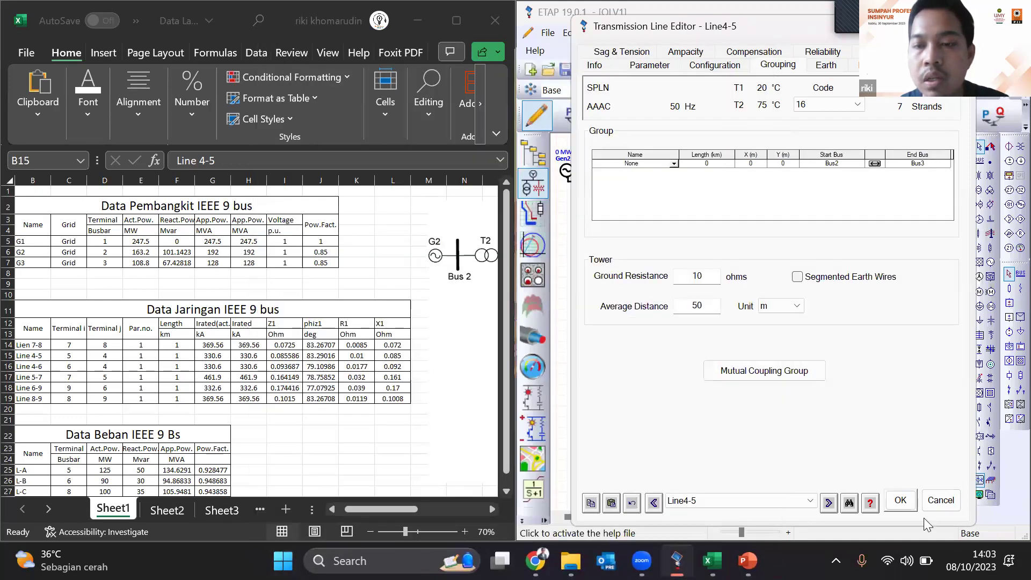
click(835, 66)
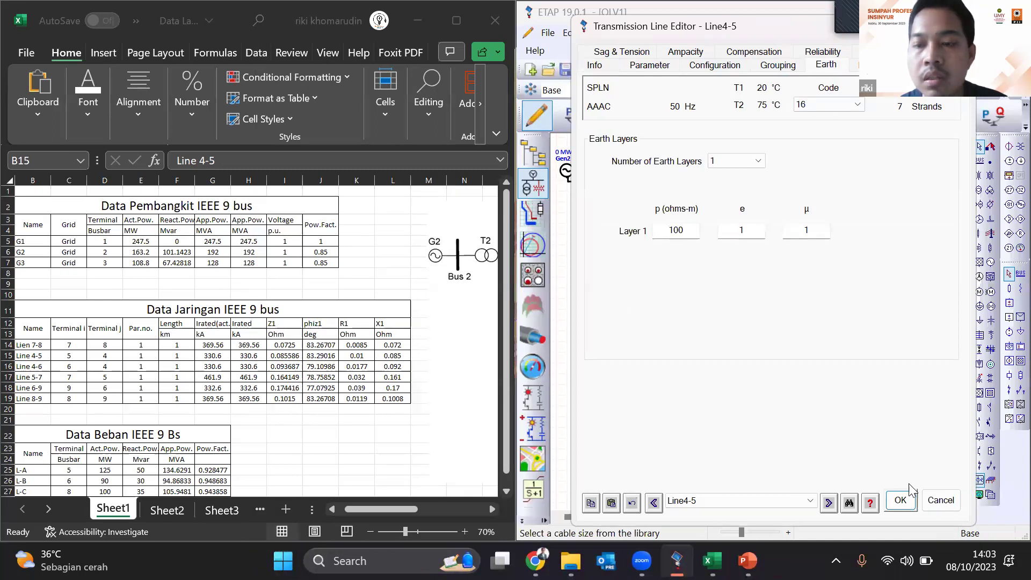
click(871, 65)
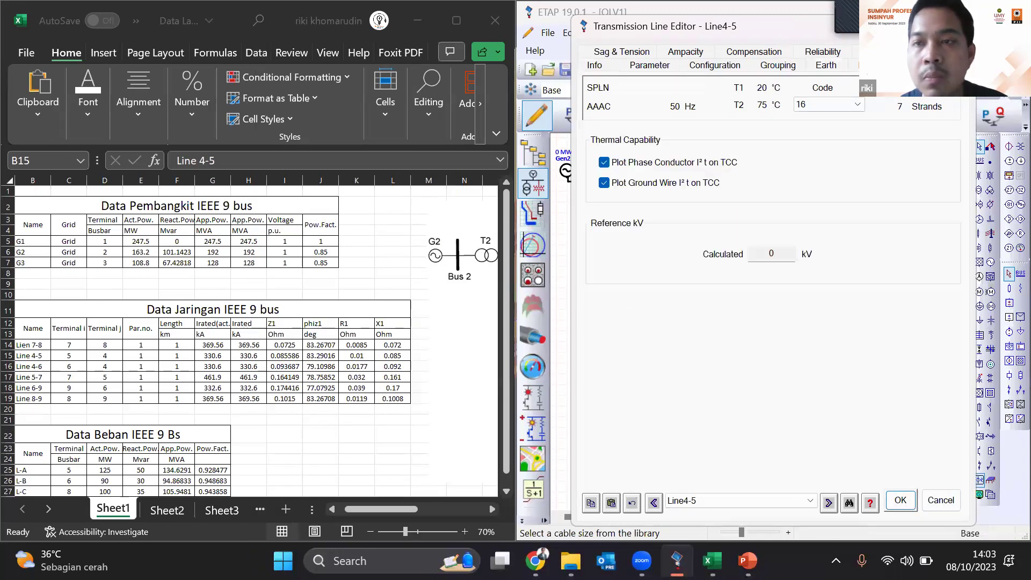
click(772, 254)
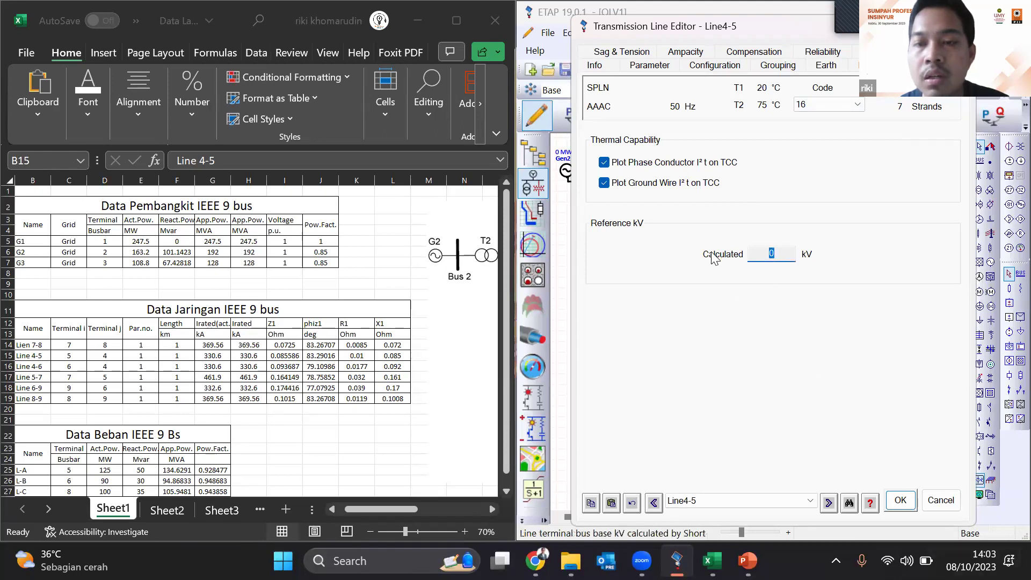
- Close Line4-5 with OK and open Line4-6's Parameter page to pick a library conductor
click(900, 500)
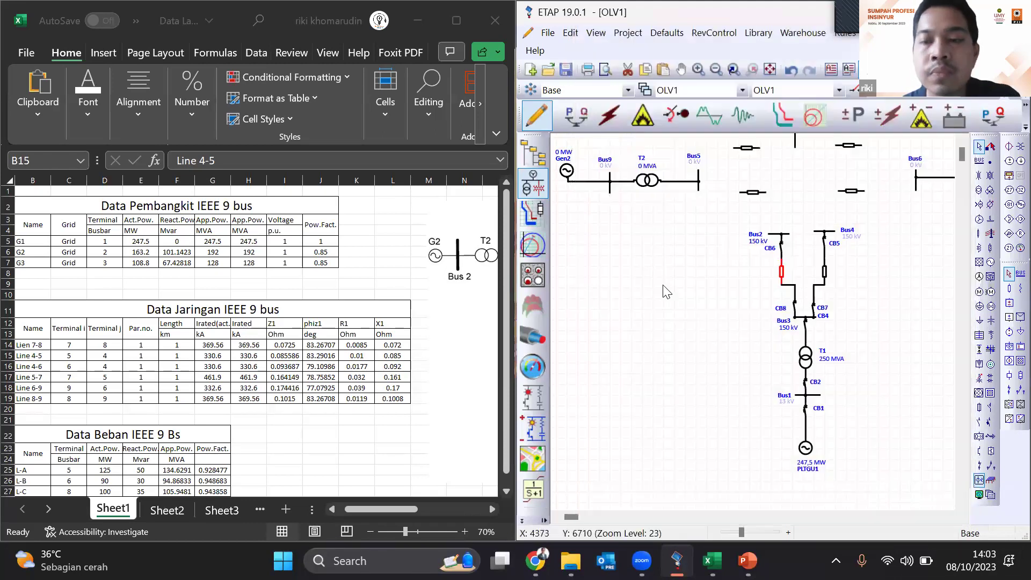
double_click(825, 275)
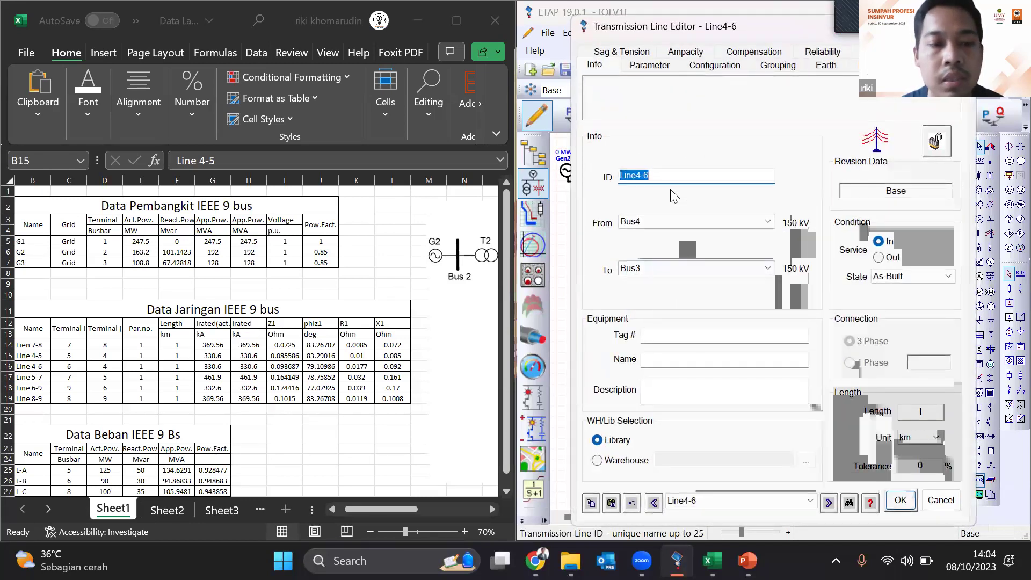
click(649, 65)
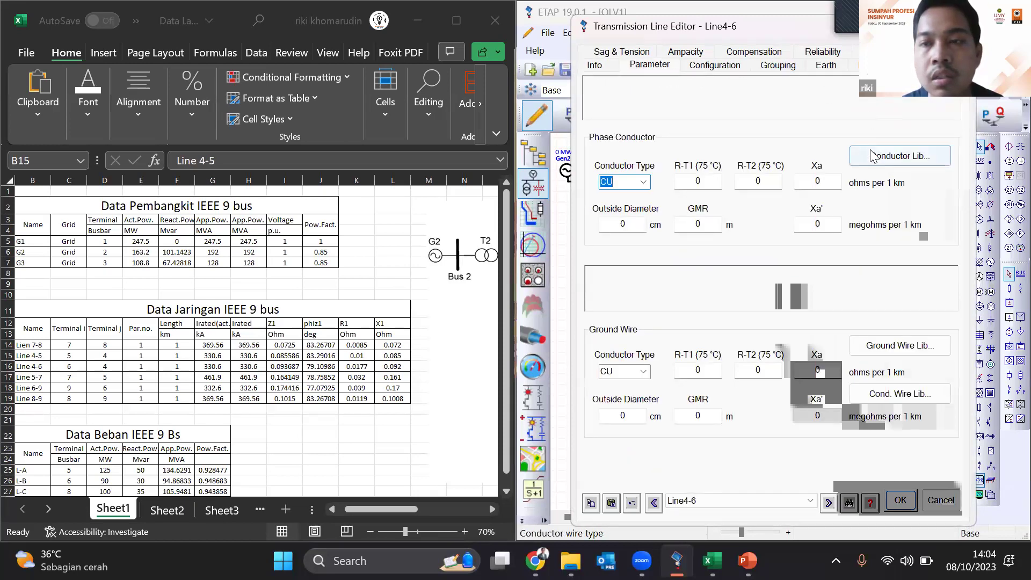
click(596, 66)
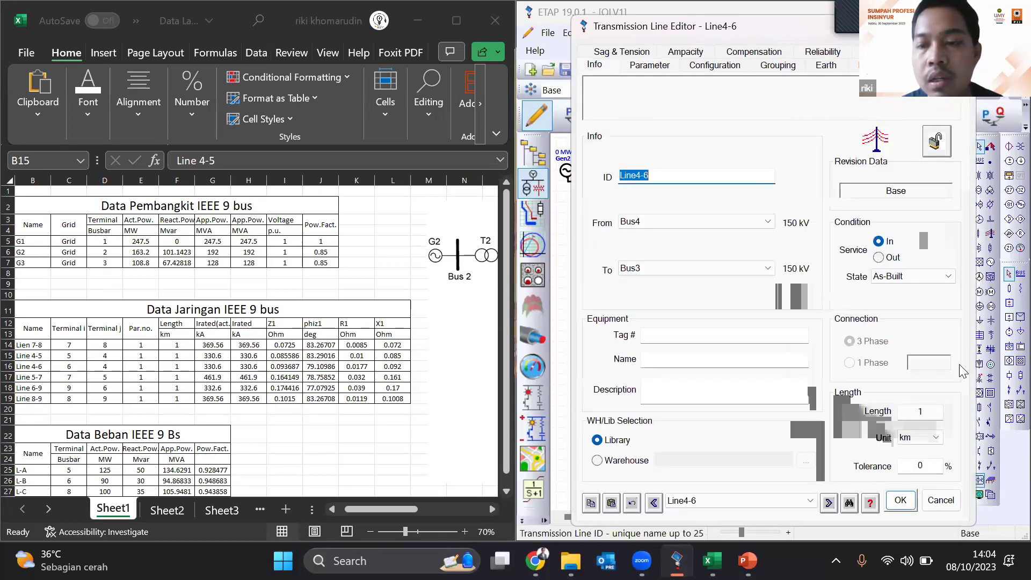
click(635, 69)
click(893, 160)
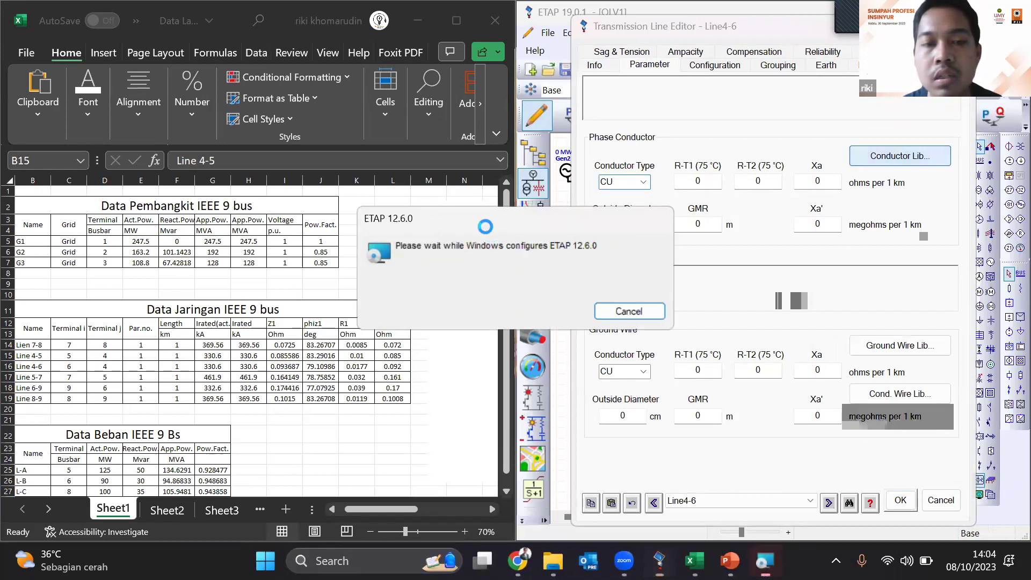
- Cancel the recurring ETAP 12.6.0 setup prompts and retry until Line4-6's conductor library opens
click(593, 318)
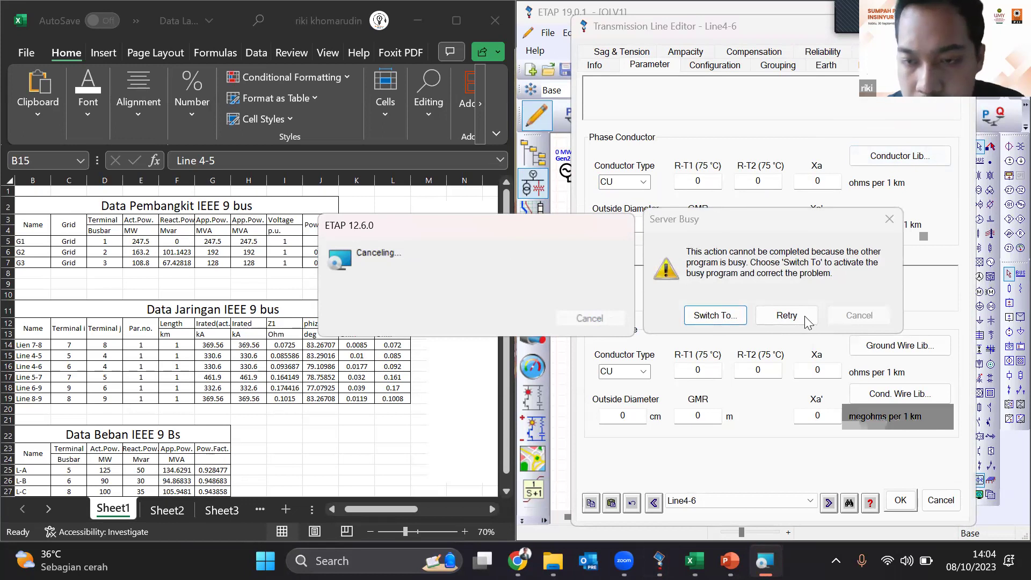
click(787, 315)
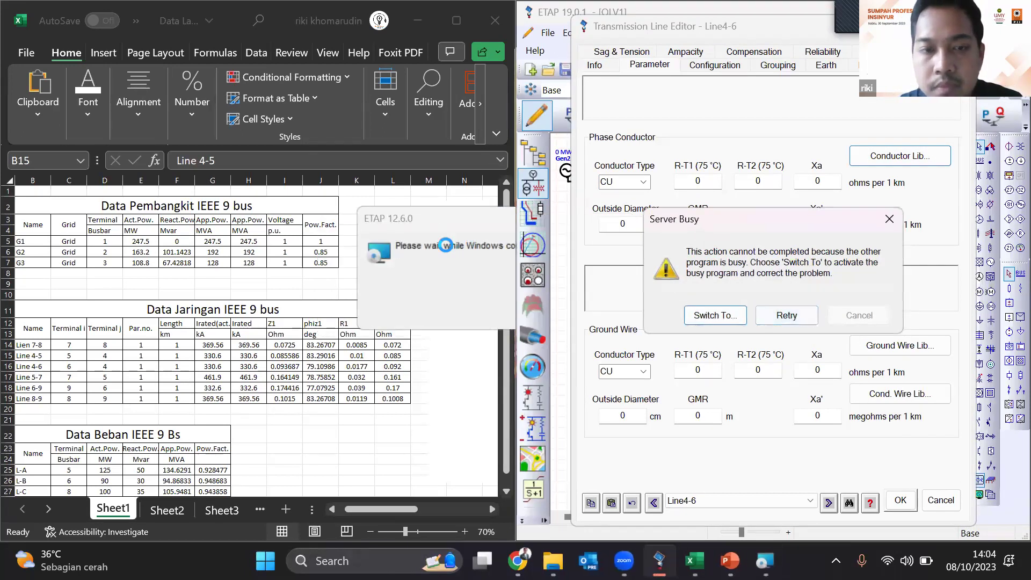
click(639, 311)
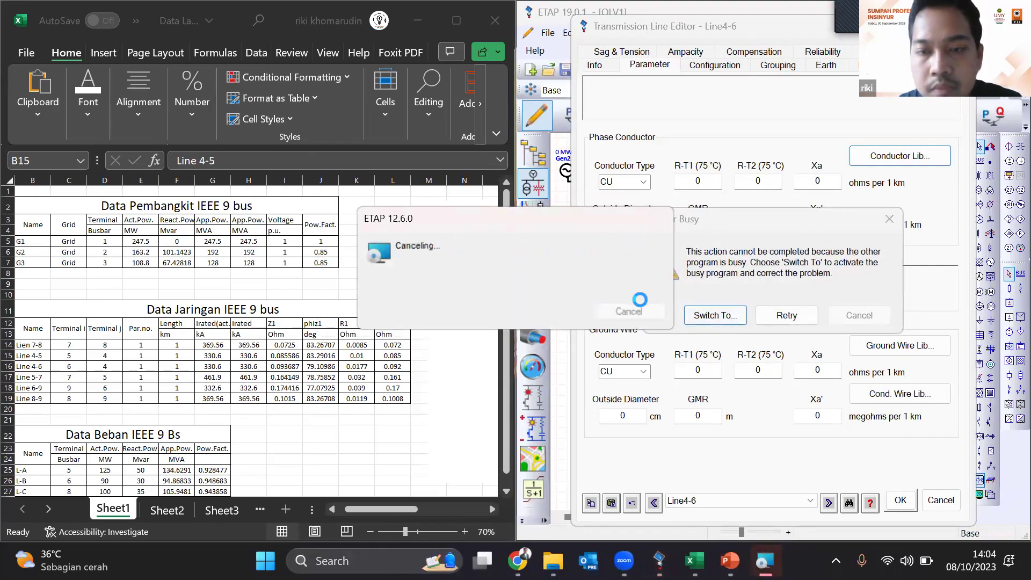
click(785, 316)
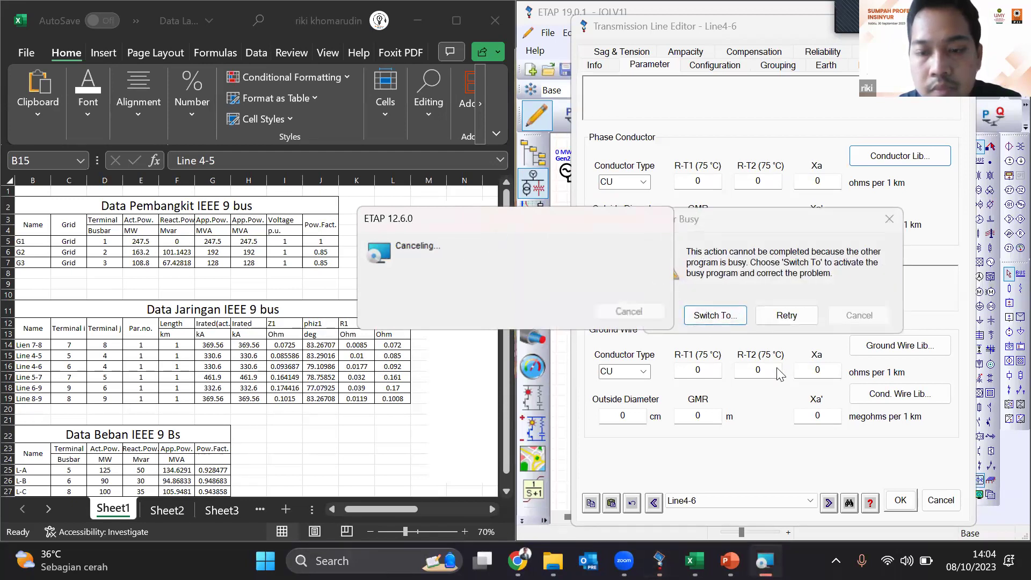
click(890, 219)
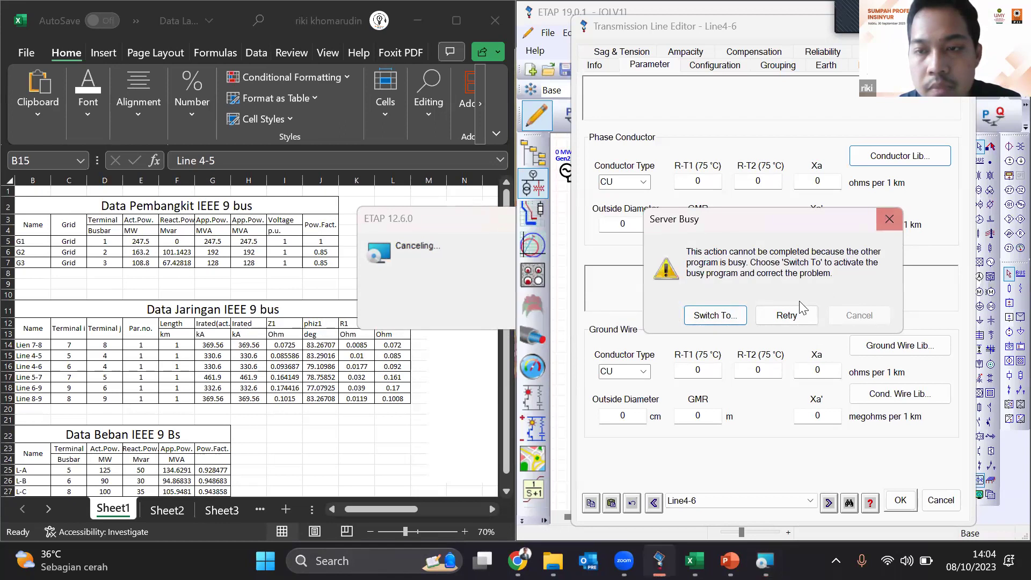
click(718, 319)
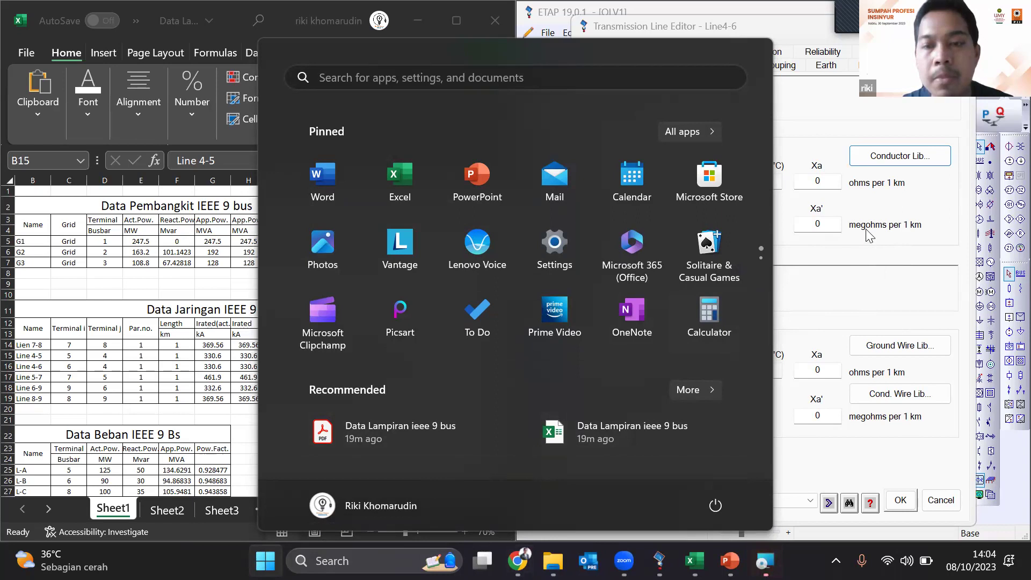
click(881, 249)
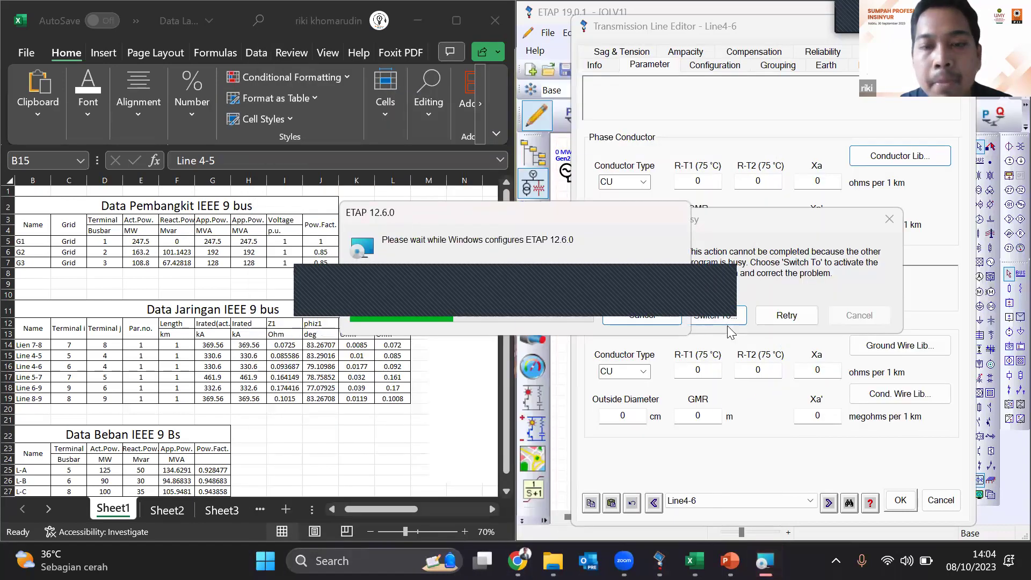
click(659, 318)
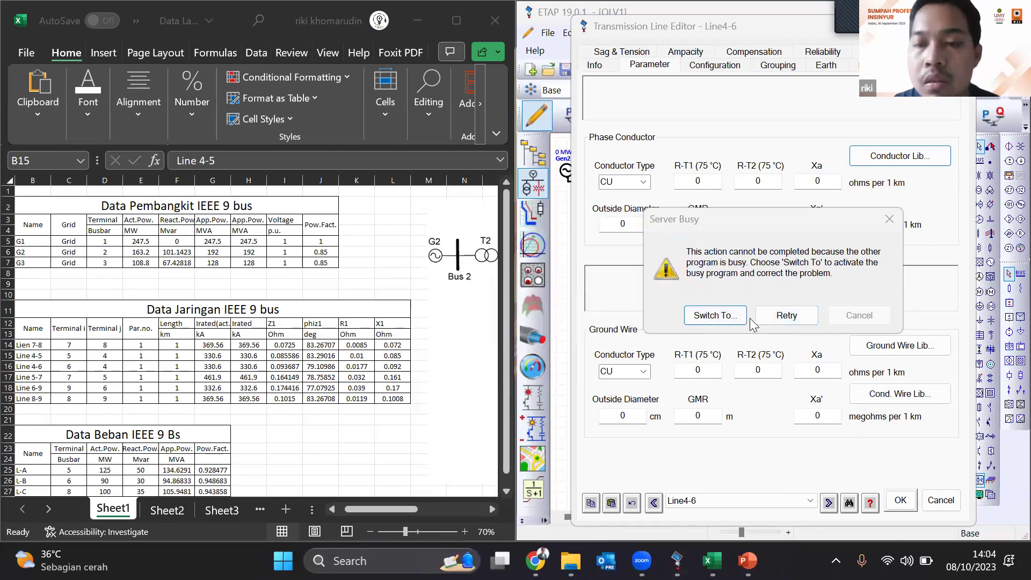
click(778, 317)
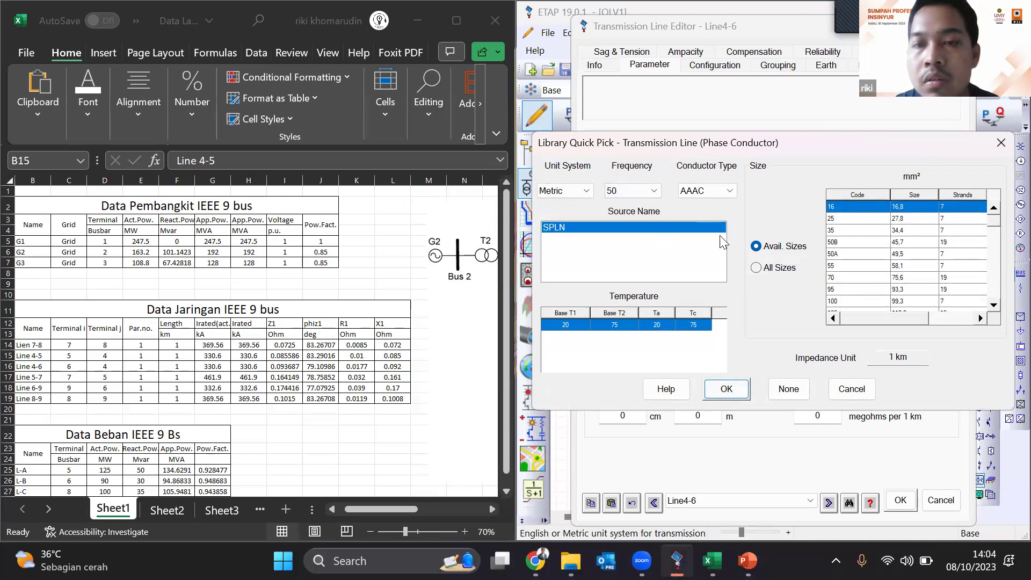
- Apply the SPLN AAAC code 16 conductor to Line4-6
click(747, 392)
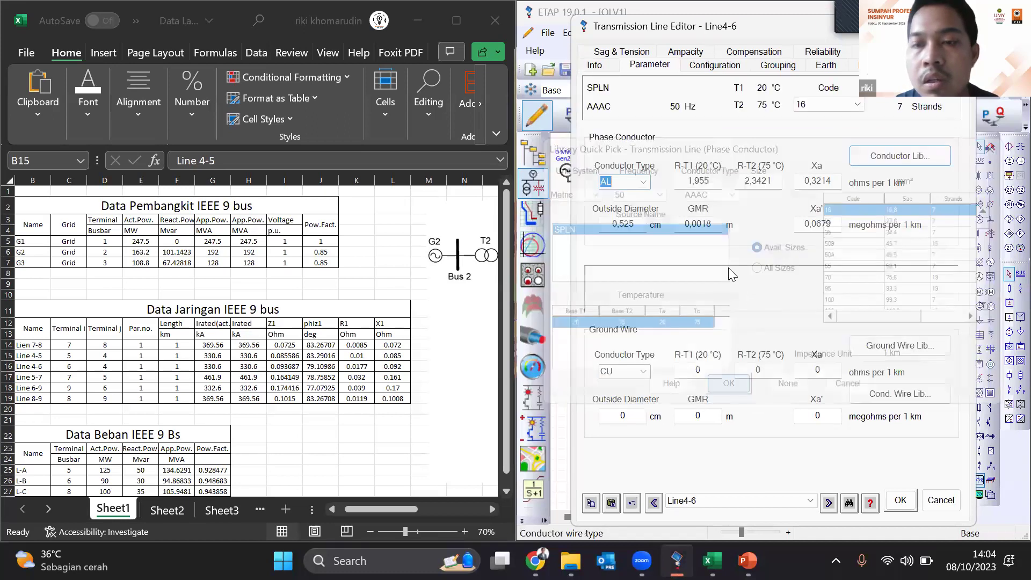
double_click(689, 180)
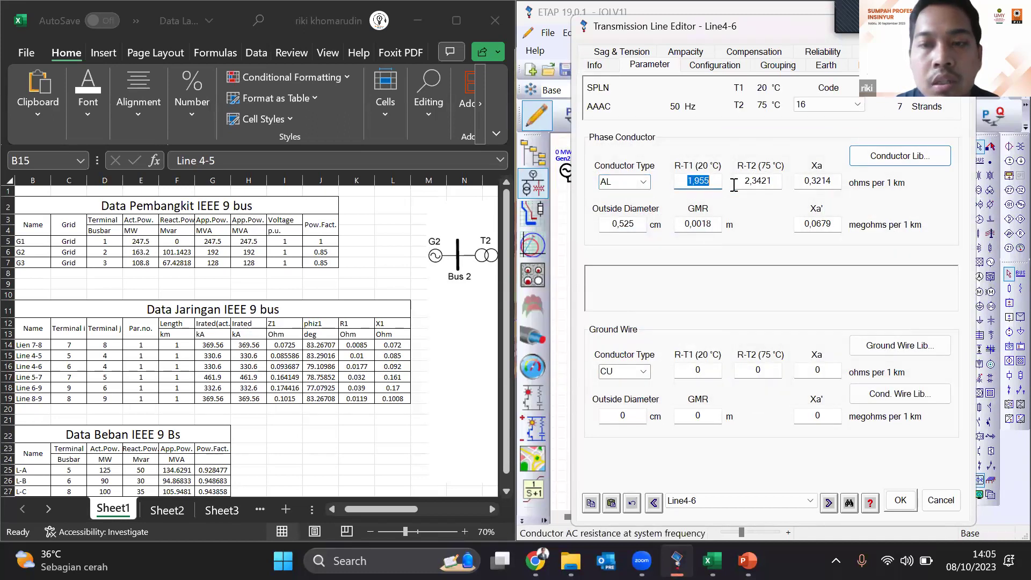
double_click(733, 185)
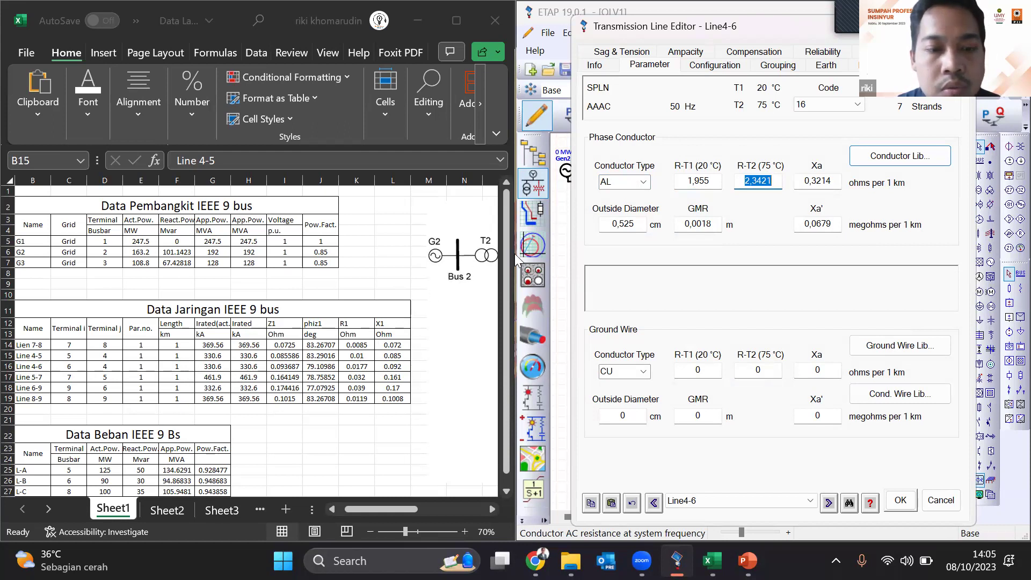
- Set Line4-6's resistances to R-T1 0,0177 and R-T2 0,092 ohms per km
double_click(676, 183)
text(0,0177)
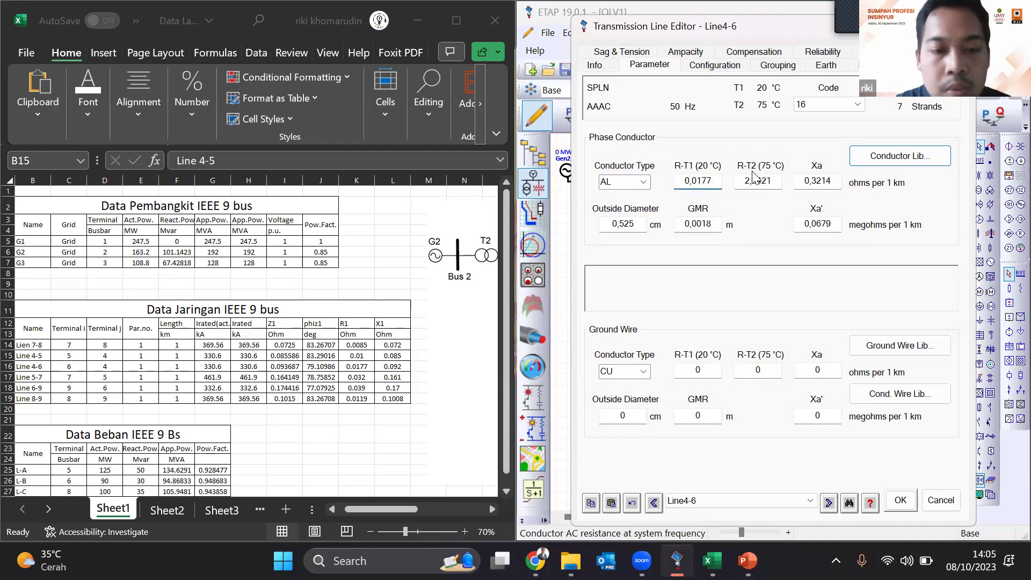
key(Tab)
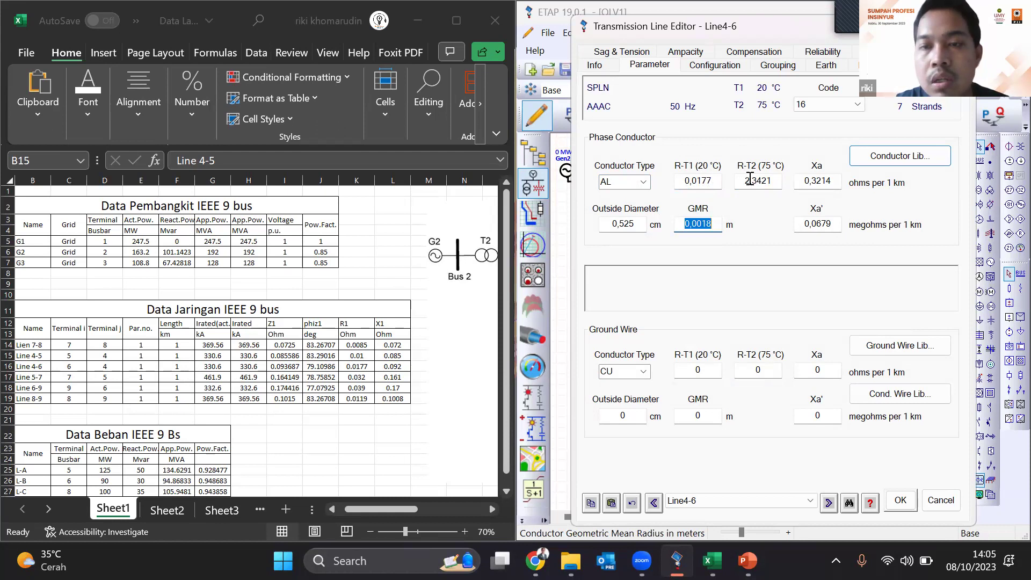
double_click(757, 180)
text(2)
key(BackSpace)
text(0,092)
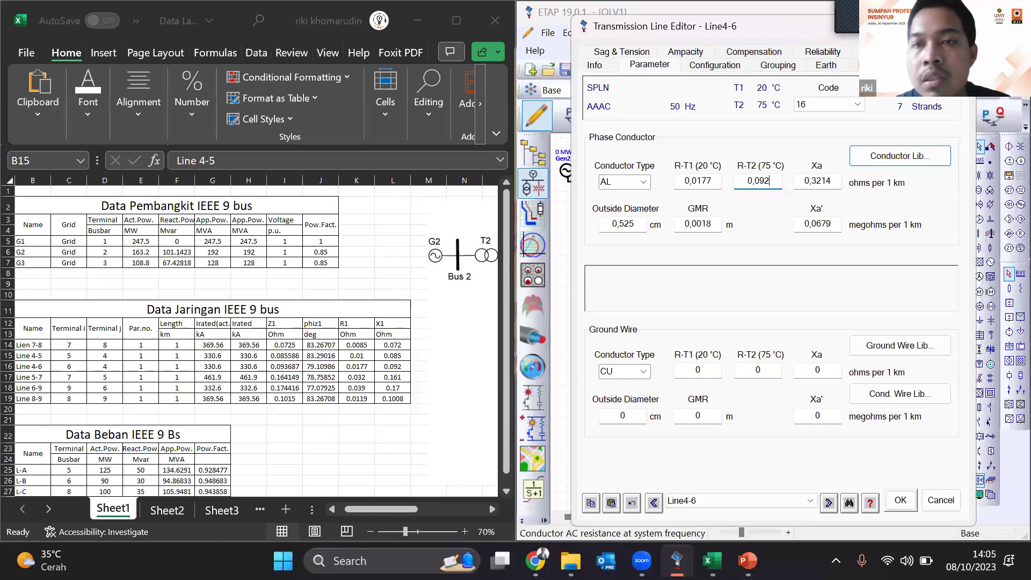
- Set Line4-6's operating ampacity to 330,6 A and accept the line settings
click(685, 53)
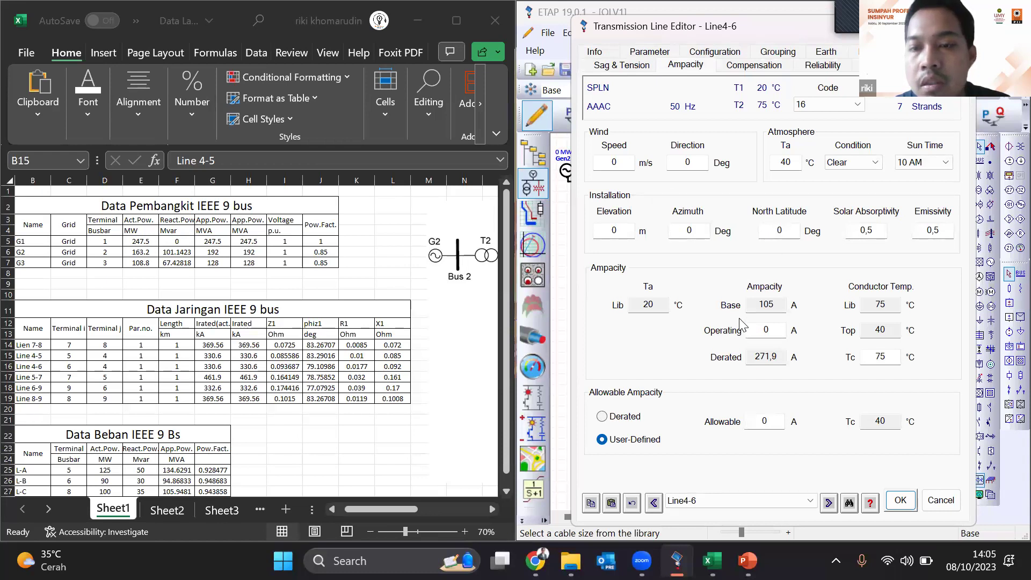
click(762, 305)
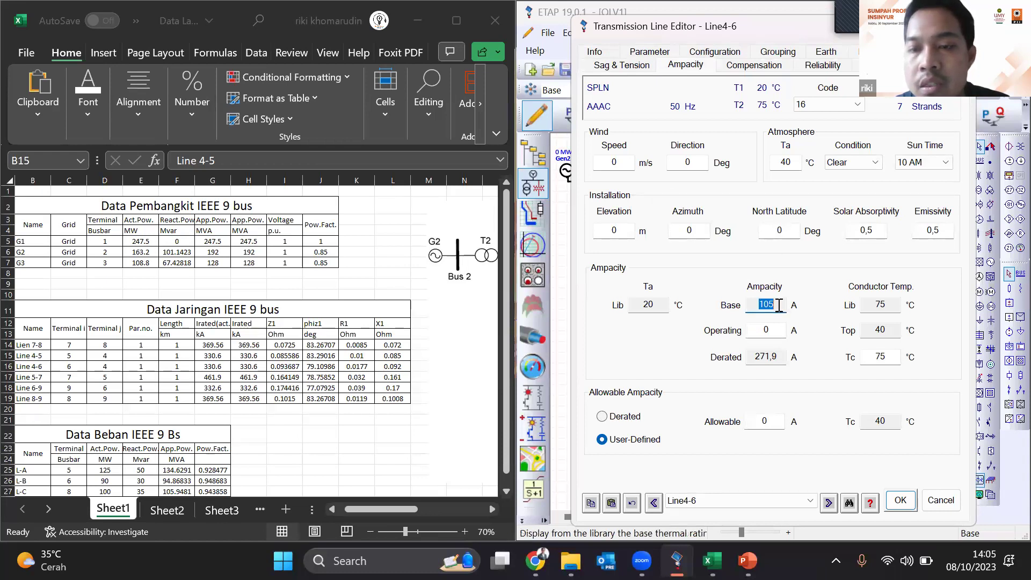
click(769, 332)
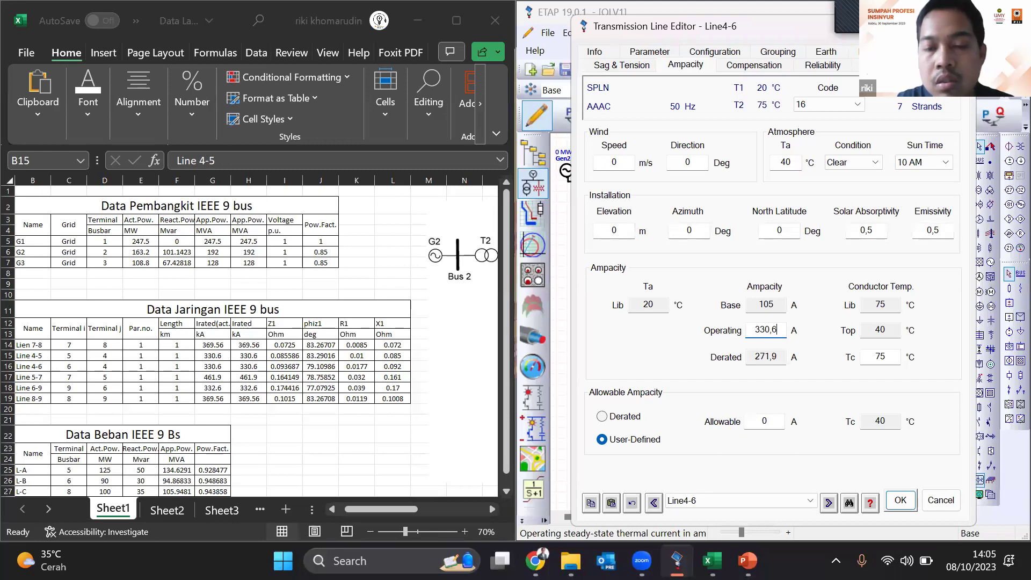
key(Tab)
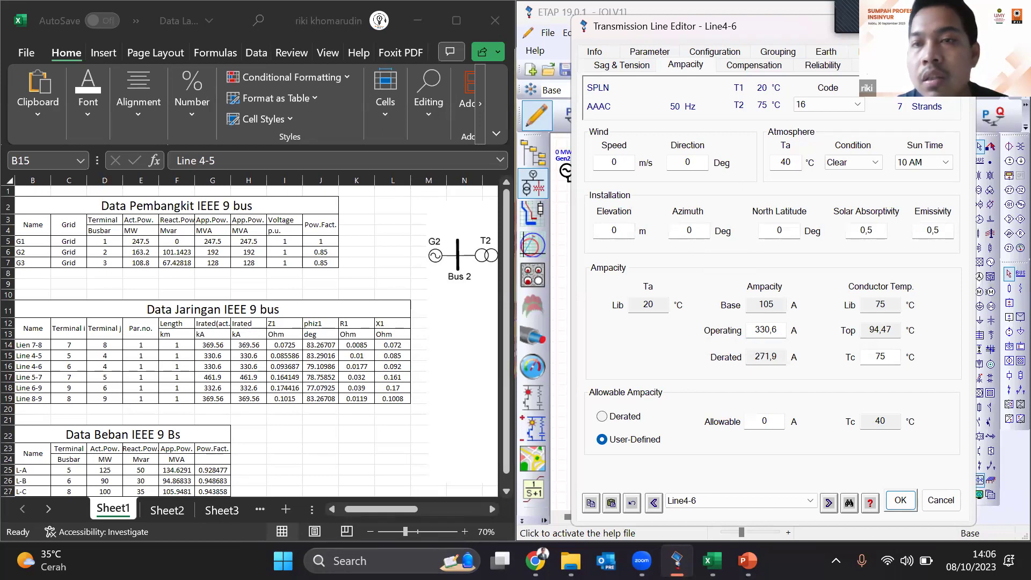
click(900, 501)
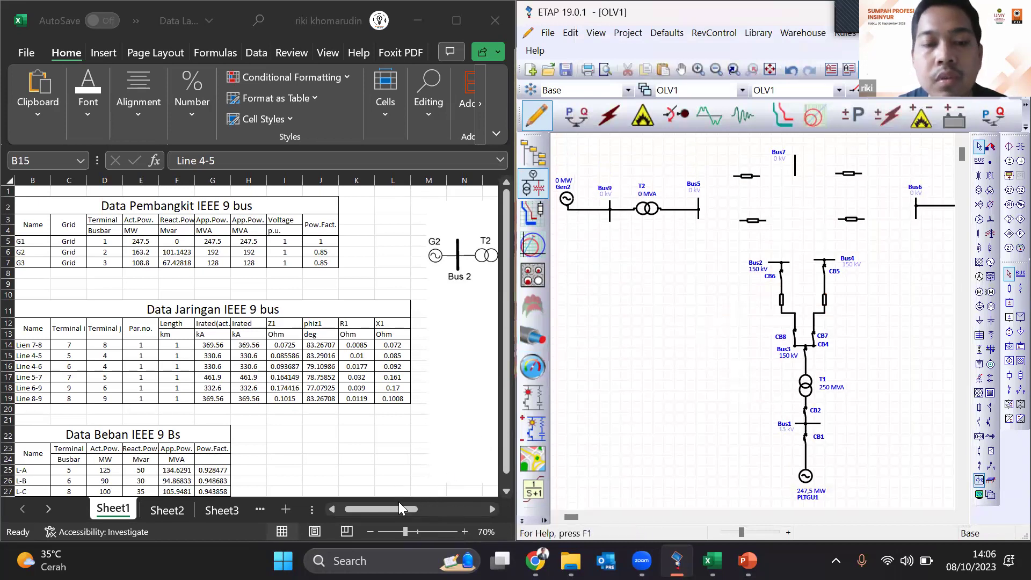
- Review the rated current, phase angle and R1 columns of the line data spreadsheet
click(235, 368)
drag(213, 345, 249, 398)
mouse_move(274, 366)
mouse_down()
mouse_move(273, 409)
mouse_move(241, 392)
mouse_move(215, 346)
mouse_move(290, 357)
mouse_up()
click(213, 345)
drag(355, 359, 321, 399)
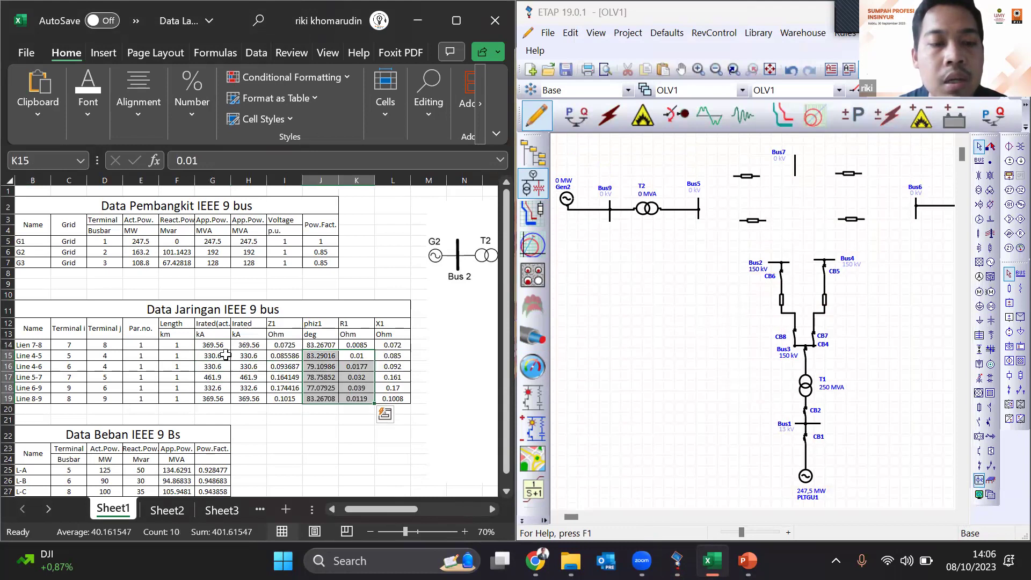
drag(215, 345, 220, 394)
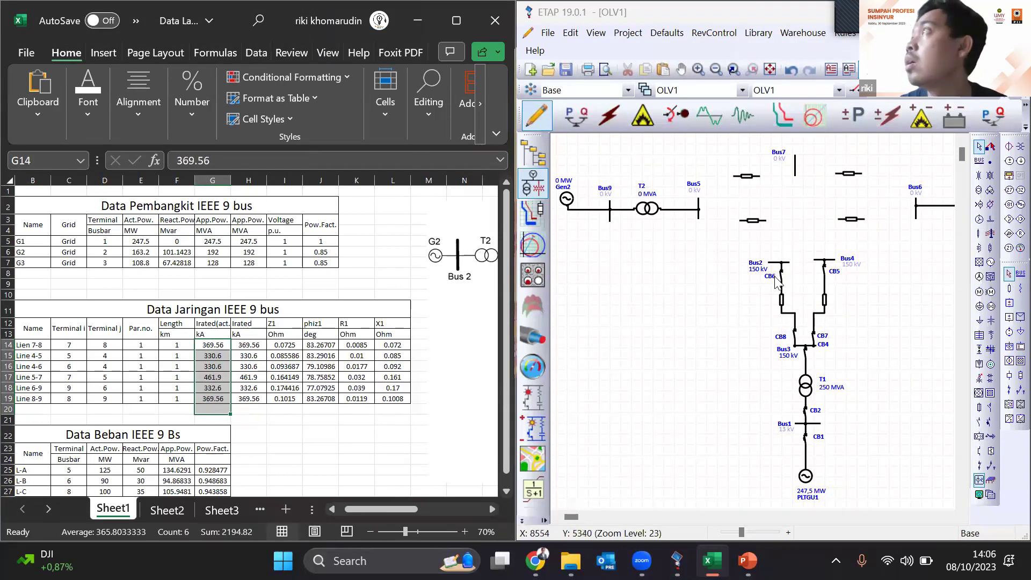
- Replace the old line elements below Bus7 with a new line rotated 90° horizontal, then copy it
drag(773, 249, 731, 168)
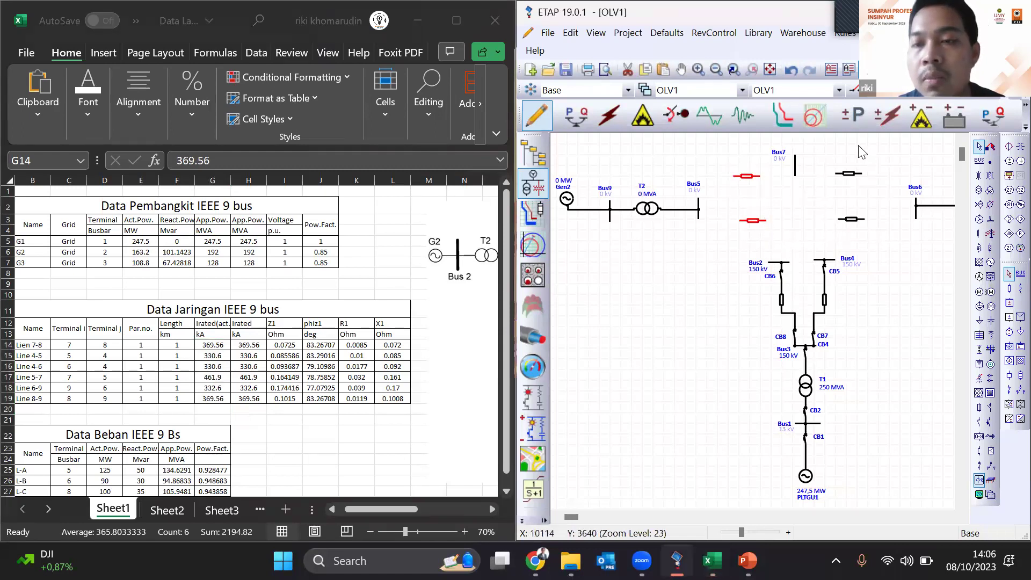
key(ctrl+z)
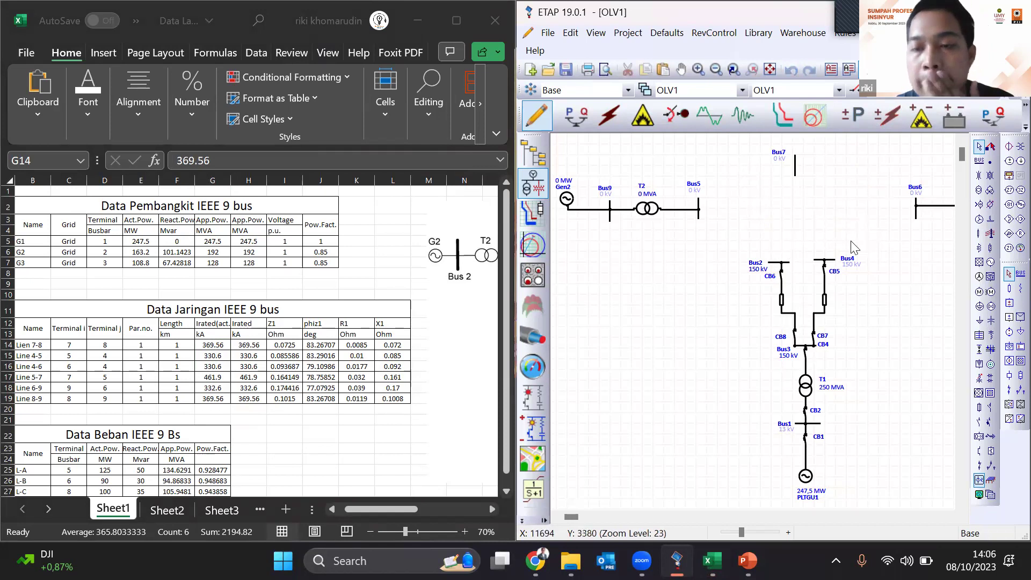
click(781, 230)
drag(782, 229, 768, 227)
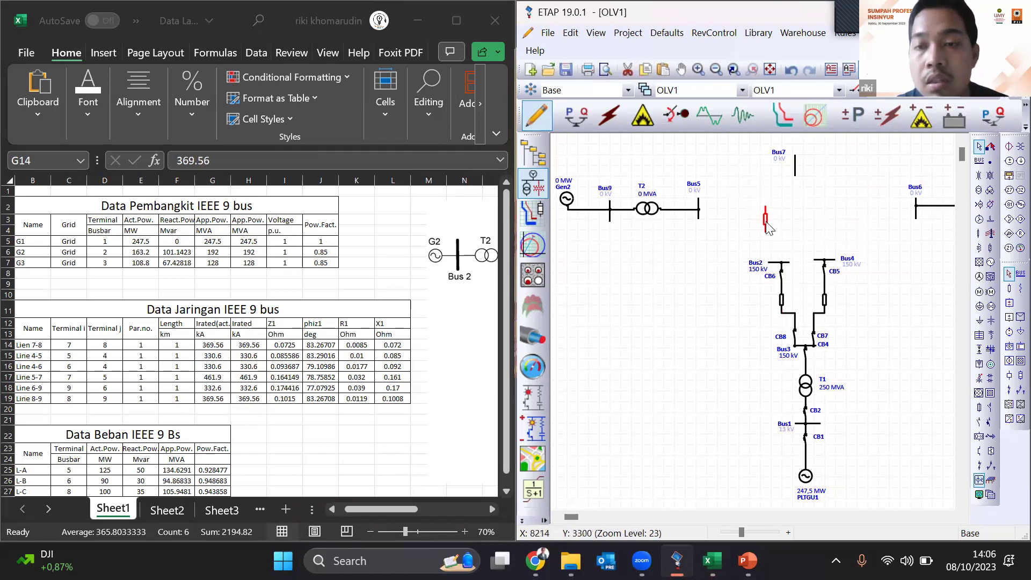
right_click(766, 221)
mouse_move(852, 292)
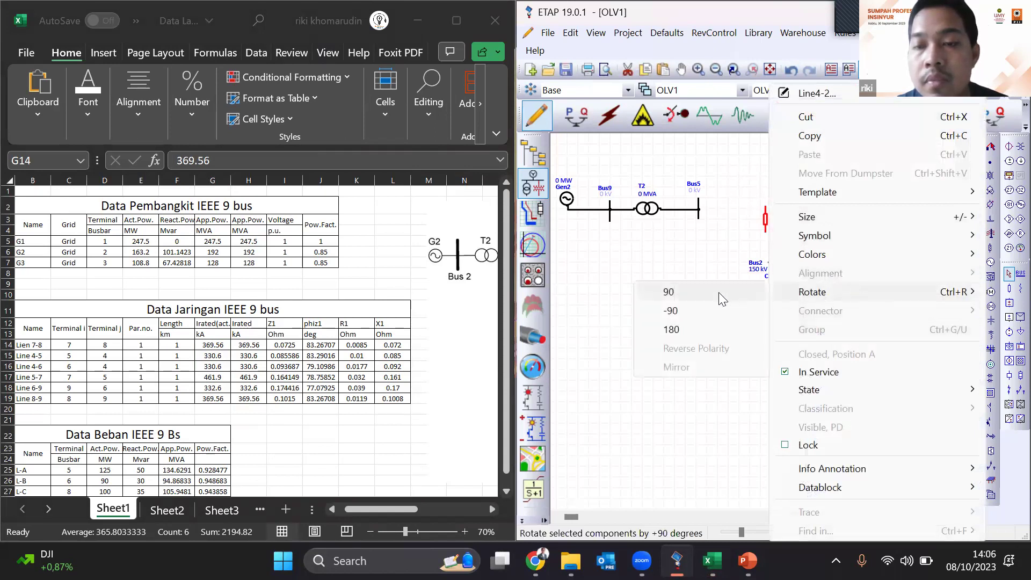
click(736, 291)
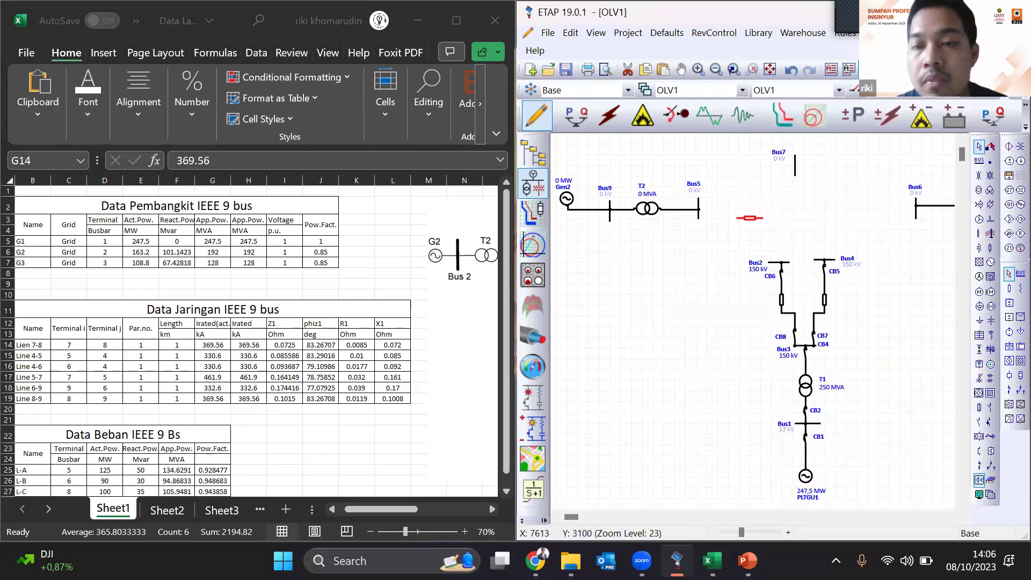
click(761, 233)
drag(749, 219, 869, 197)
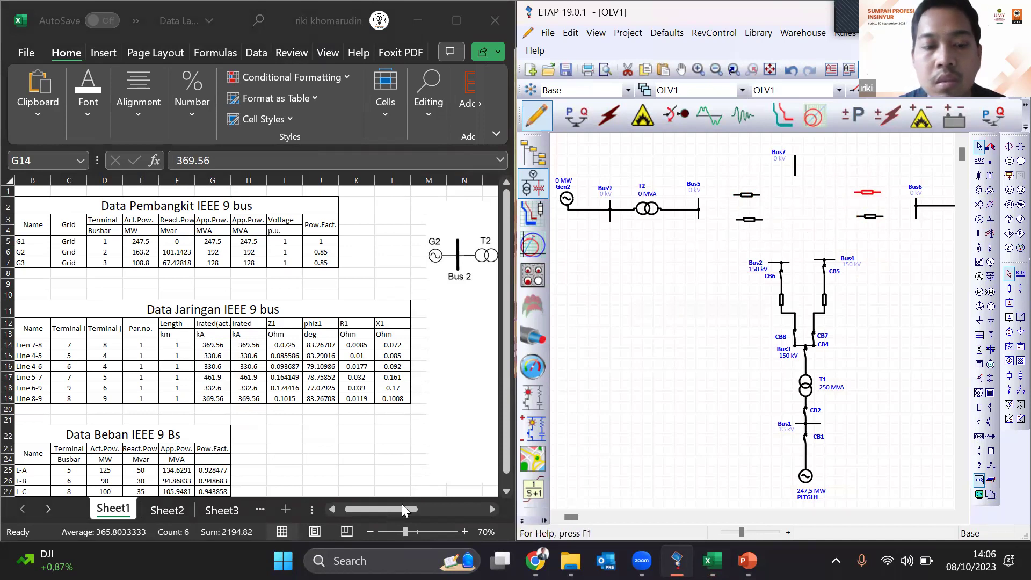
click(453, 508)
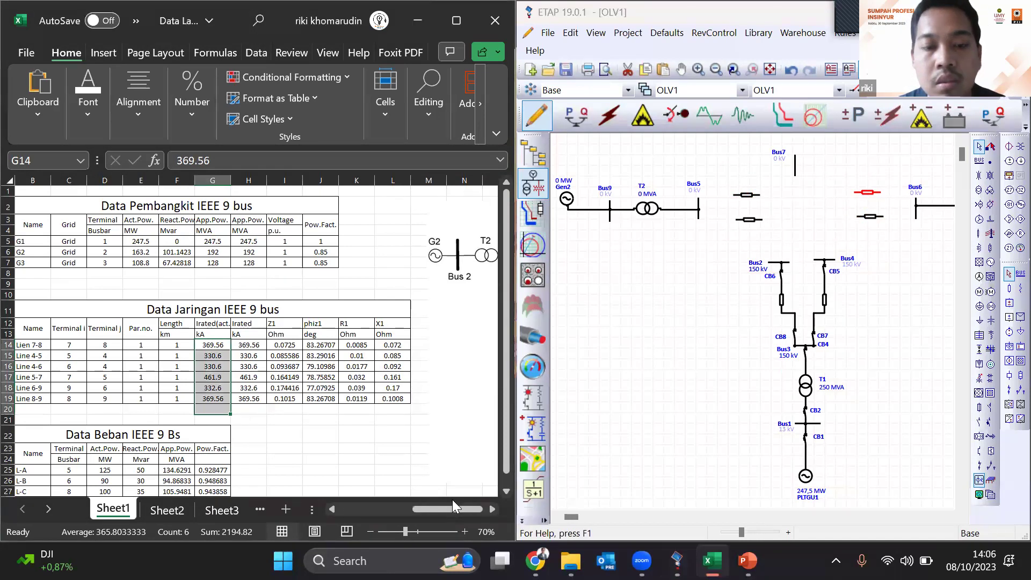
- Rate generator Gen2 at 163 MW and 17 kV, check its capability curve, and save
double_click(568, 206)
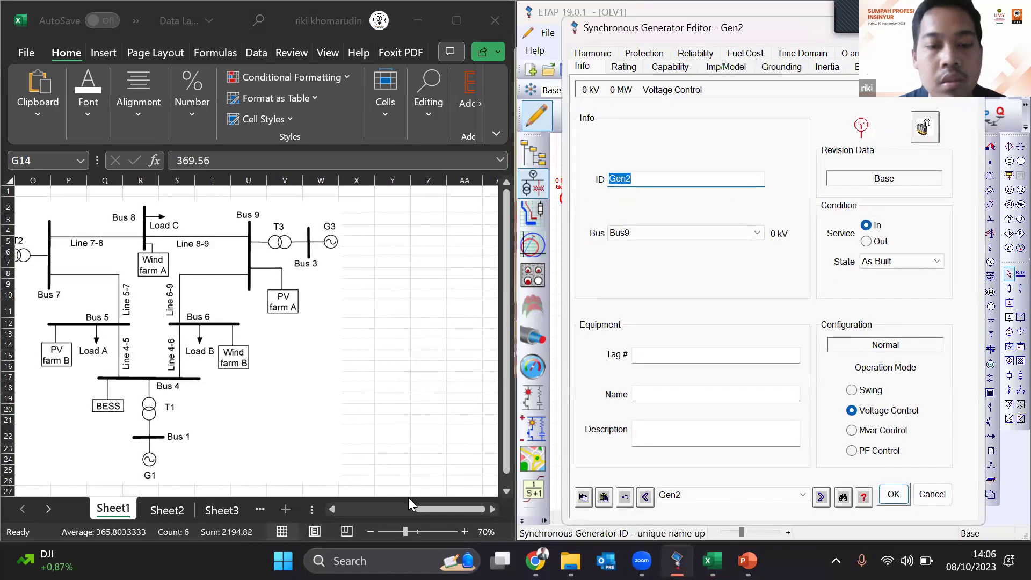
click(378, 511)
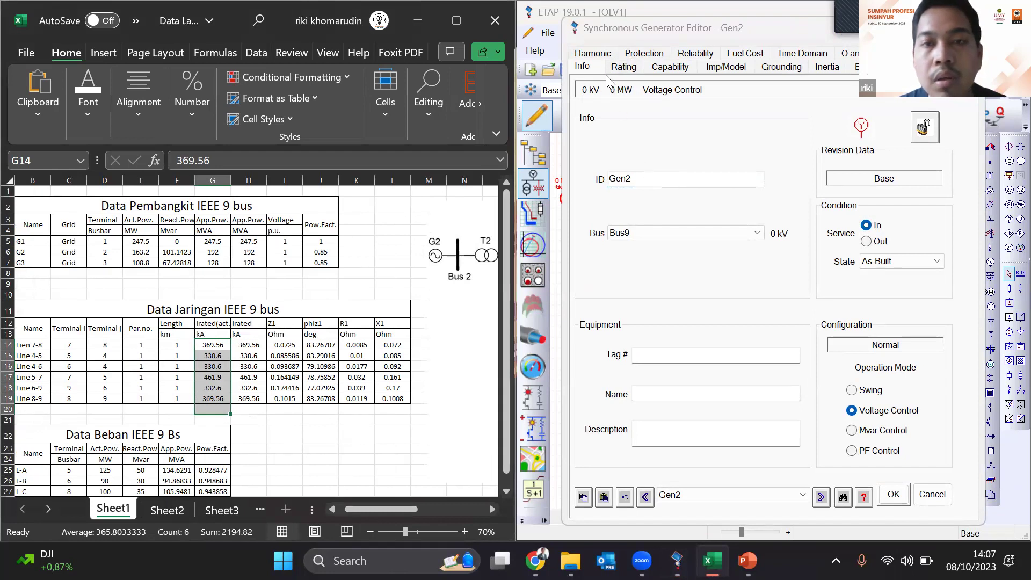
click(623, 67)
double_click(625, 142)
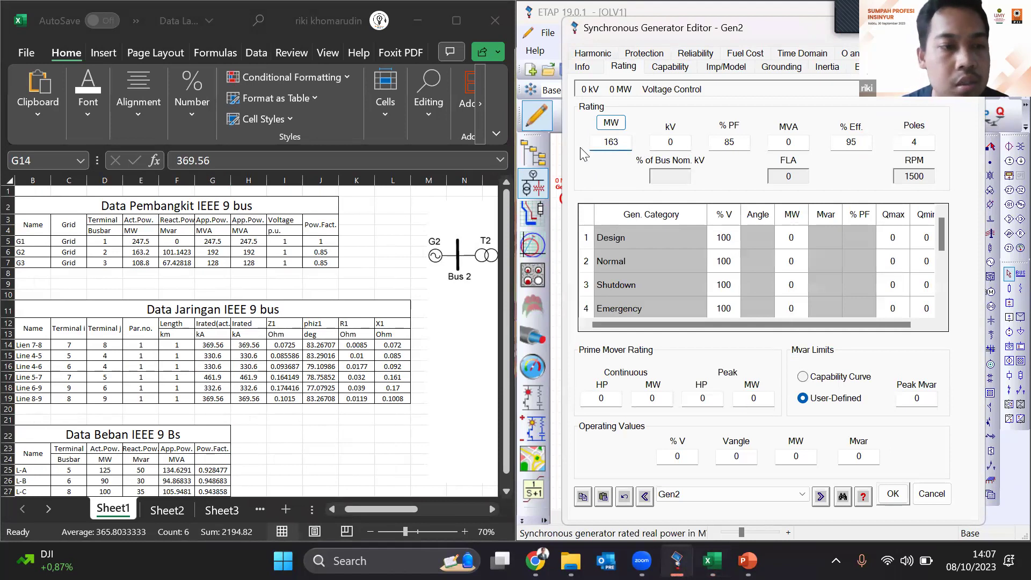
key(Tab)
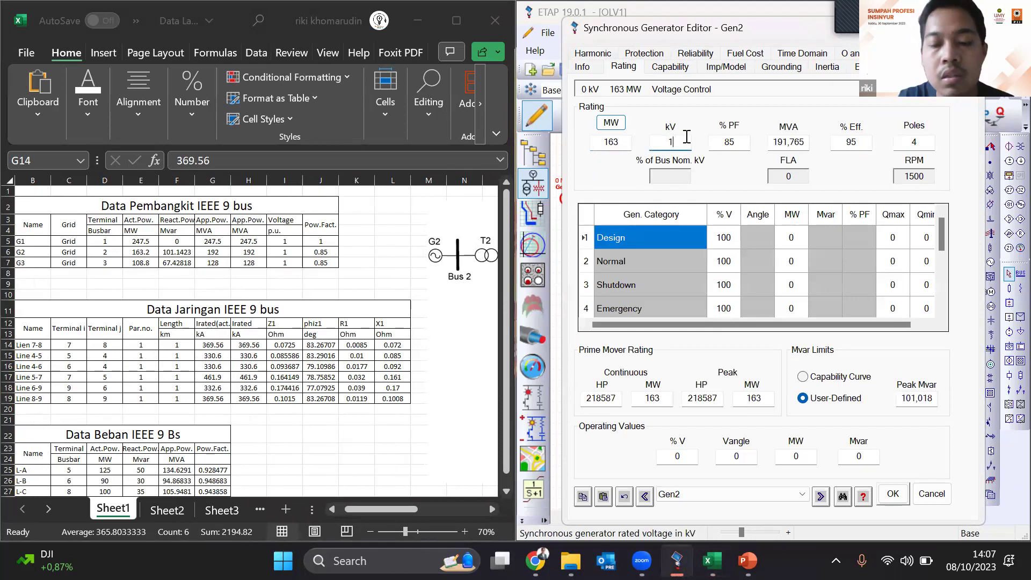
text(17)
key(Return)
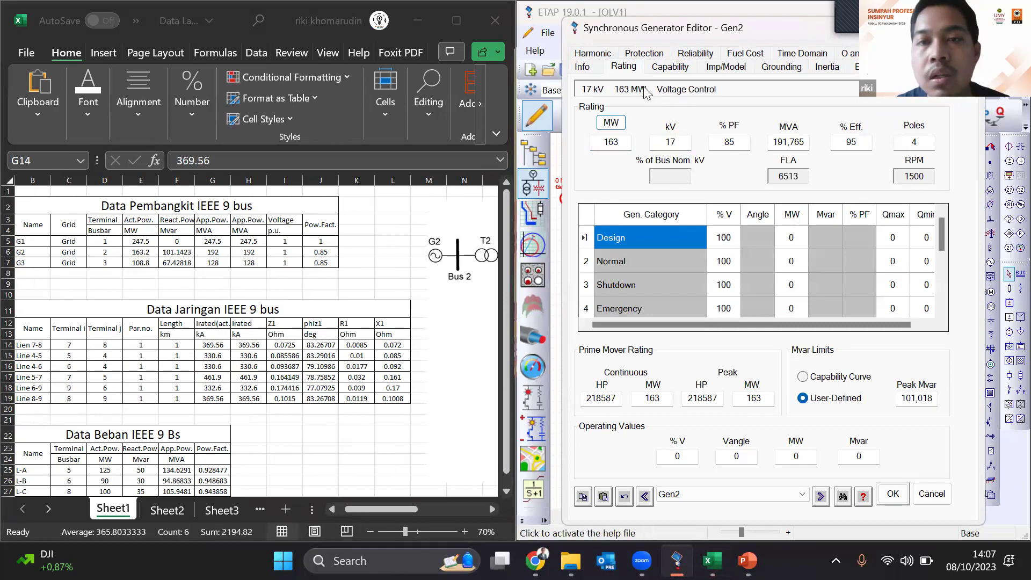
click(687, 76)
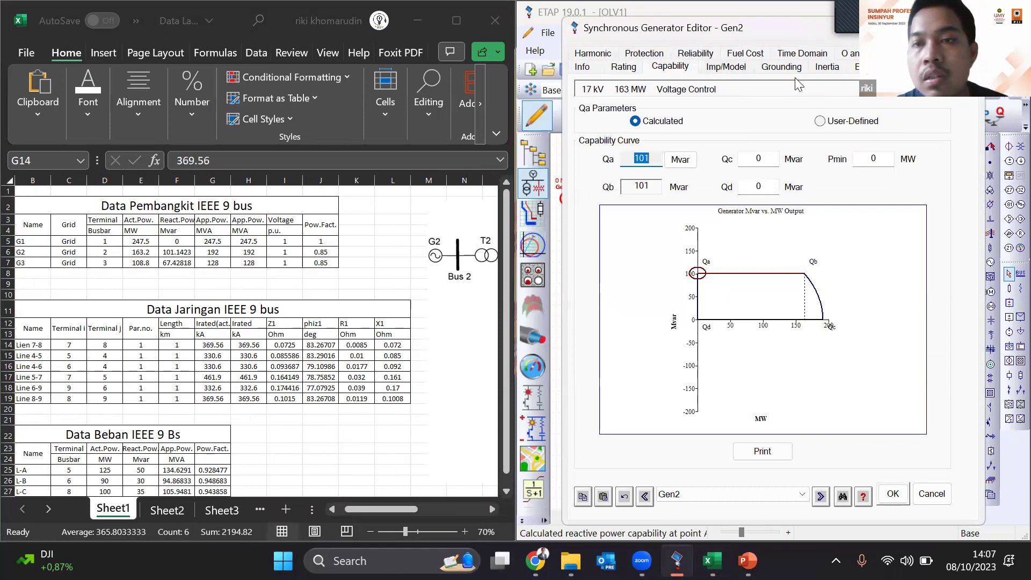
click(894, 495)
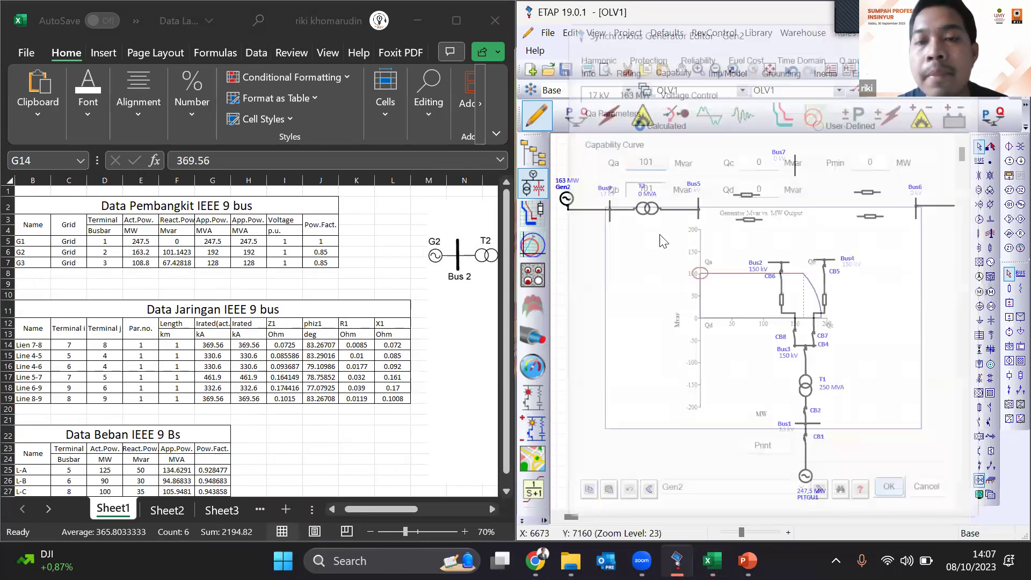
- Set transformer T2's rated power to 175 MVA
double_click(648, 209)
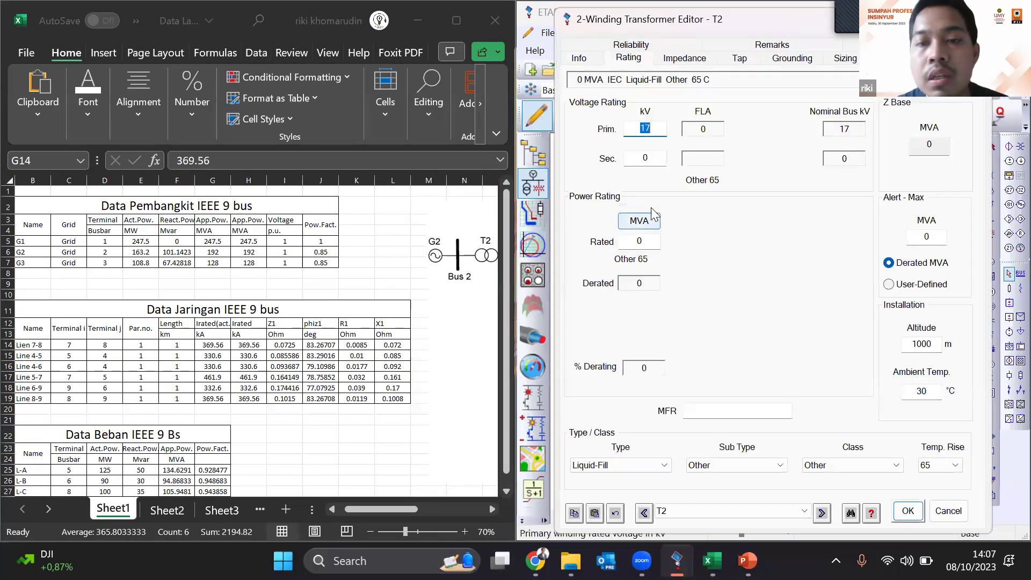
click(644, 250)
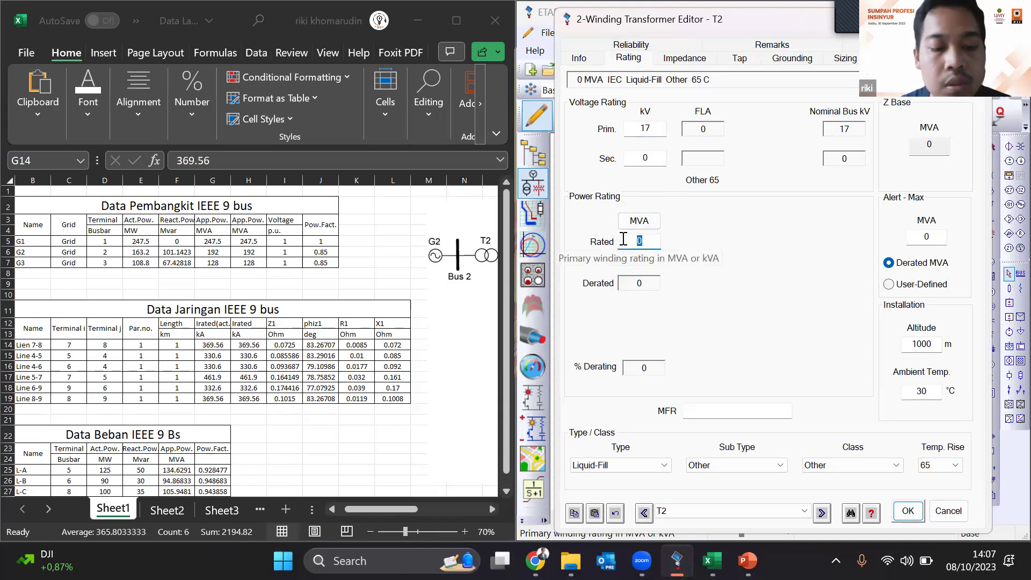
text(175)
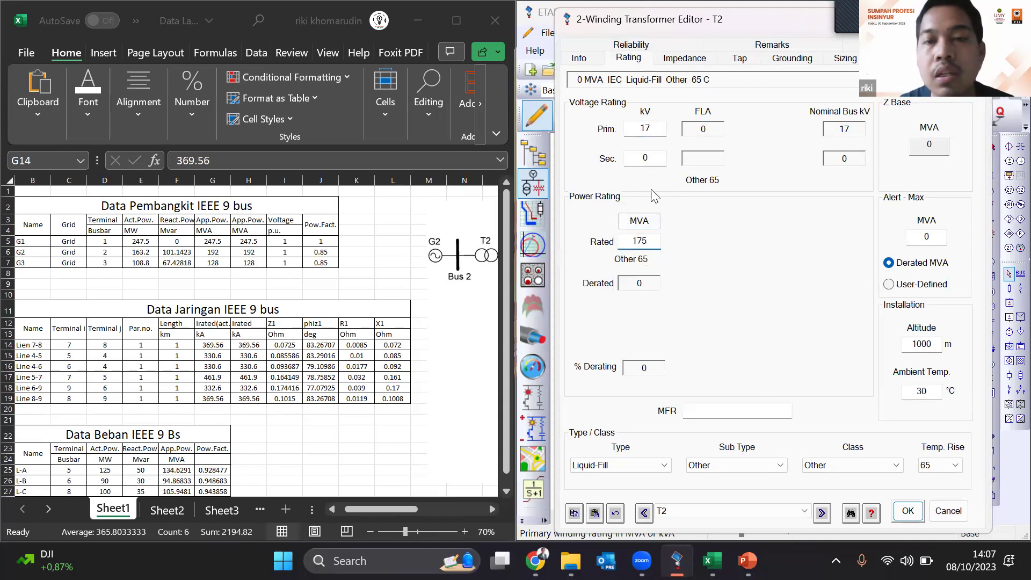
click(660, 160)
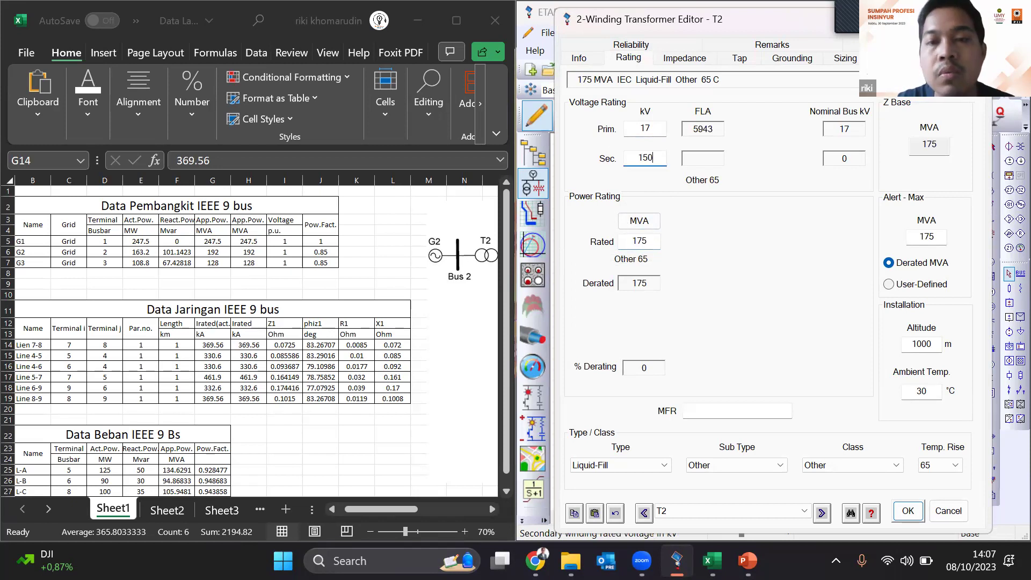
- Fill T2's impedance, X/R and no-load data with typical values, review grounding, and save
click(685, 57)
click(695, 216)
click(880, 452)
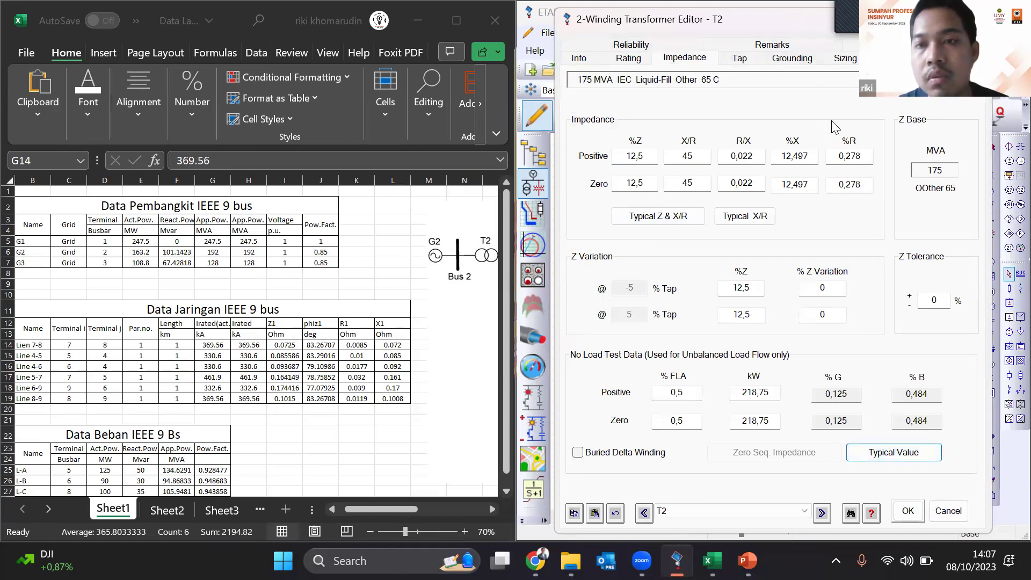
click(791, 58)
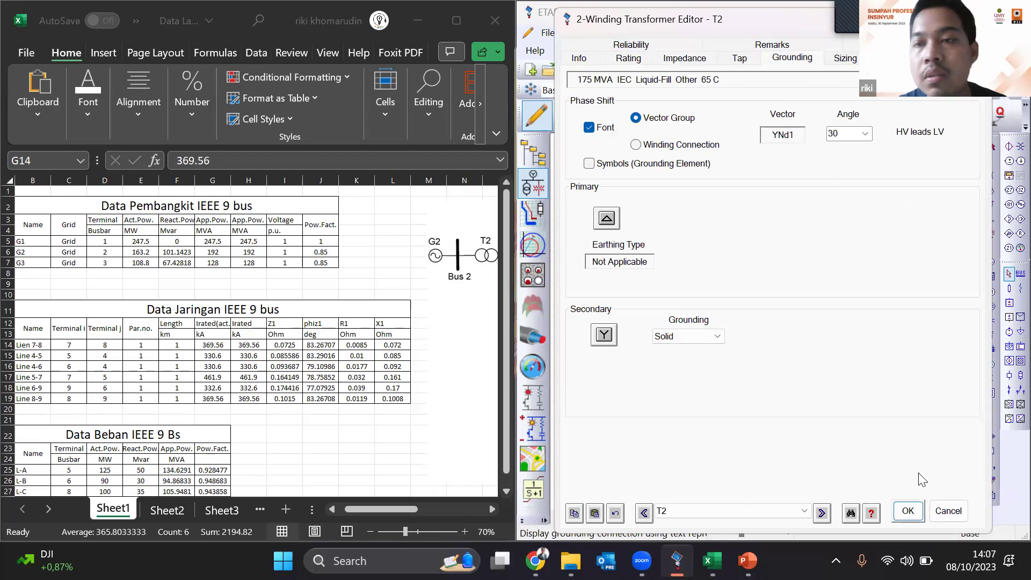
click(906, 511)
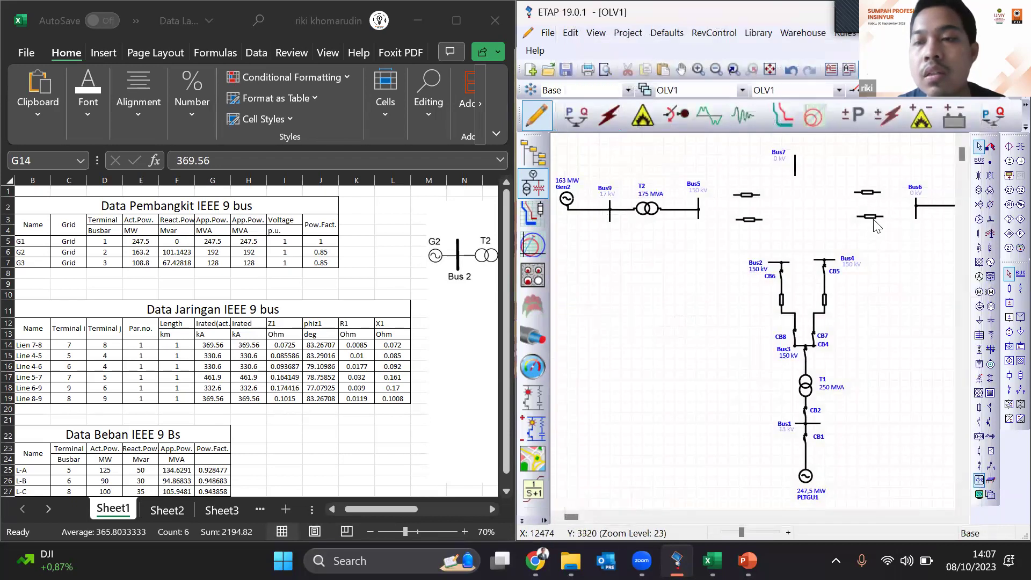
- Rate generator Gen3 at 108,8 MW and 20 kV
scroll(633, 295, down, 3)
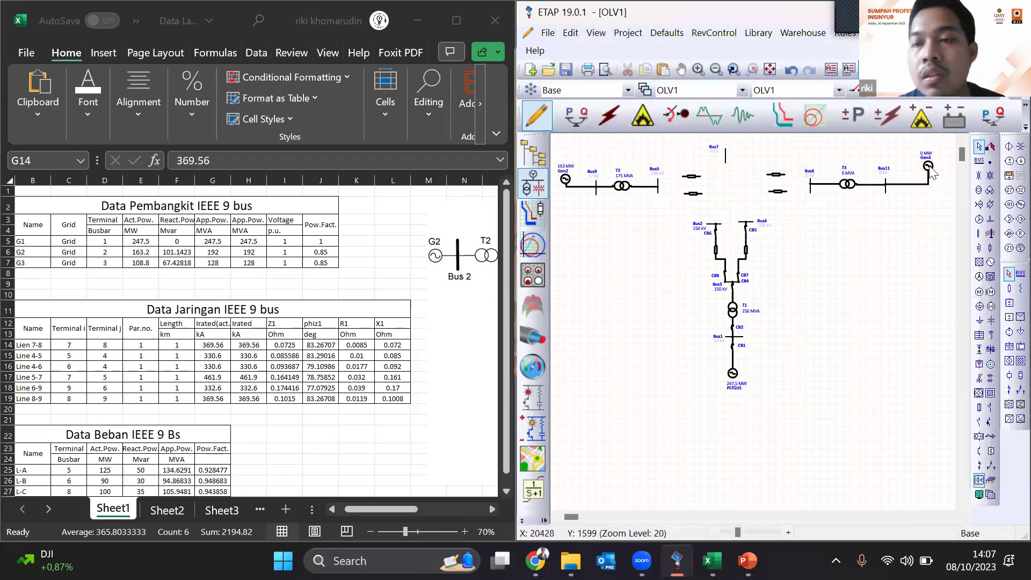
double_click(928, 167)
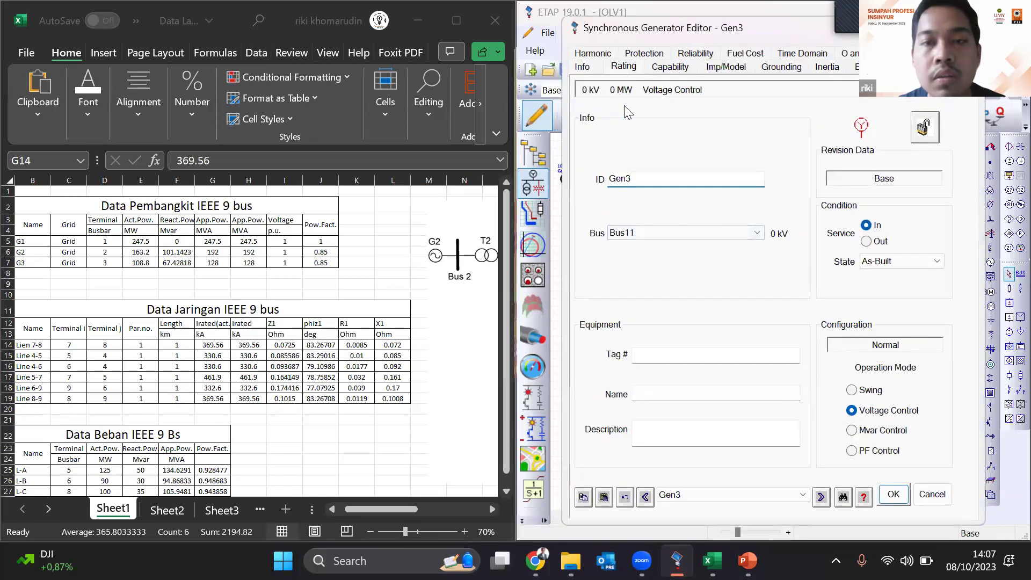
click(611, 142)
text(108,8)
key(Tab)
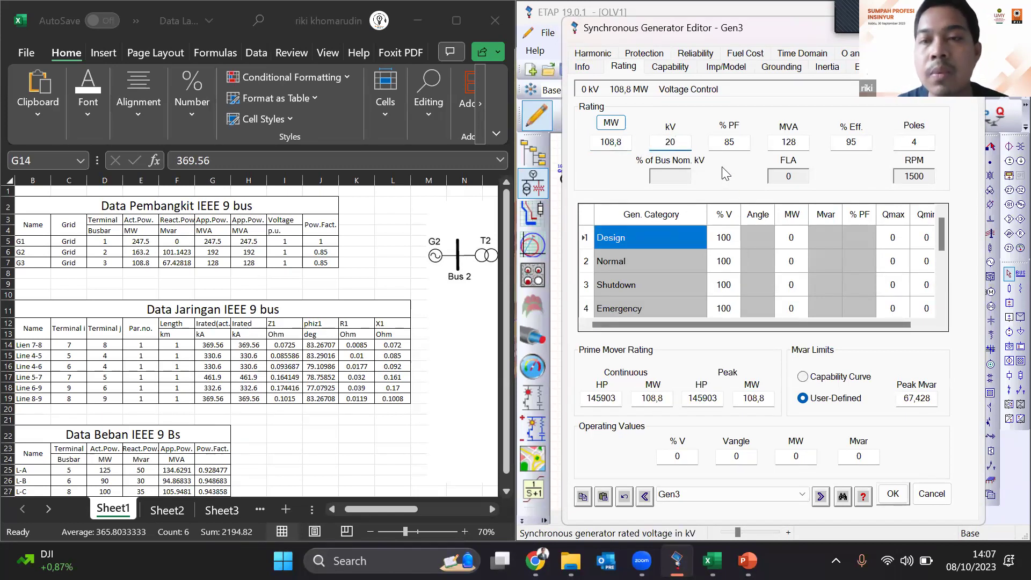
text(20)
key(Tab)
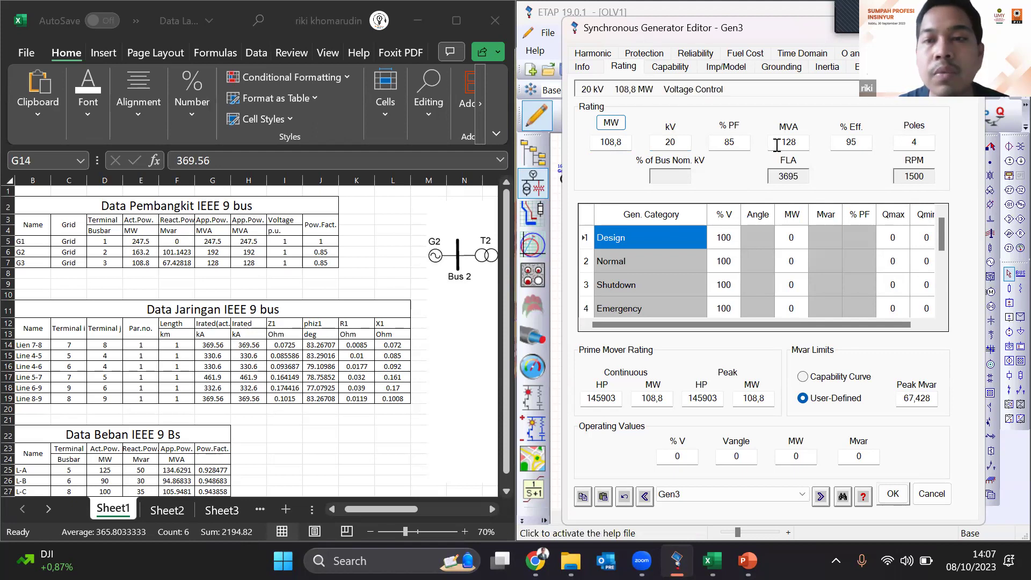
- Give Gen3 typical impedance and model data and save its settings
click(686, 71)
click(724, 69)
click(763, 71)
click(728, 69)
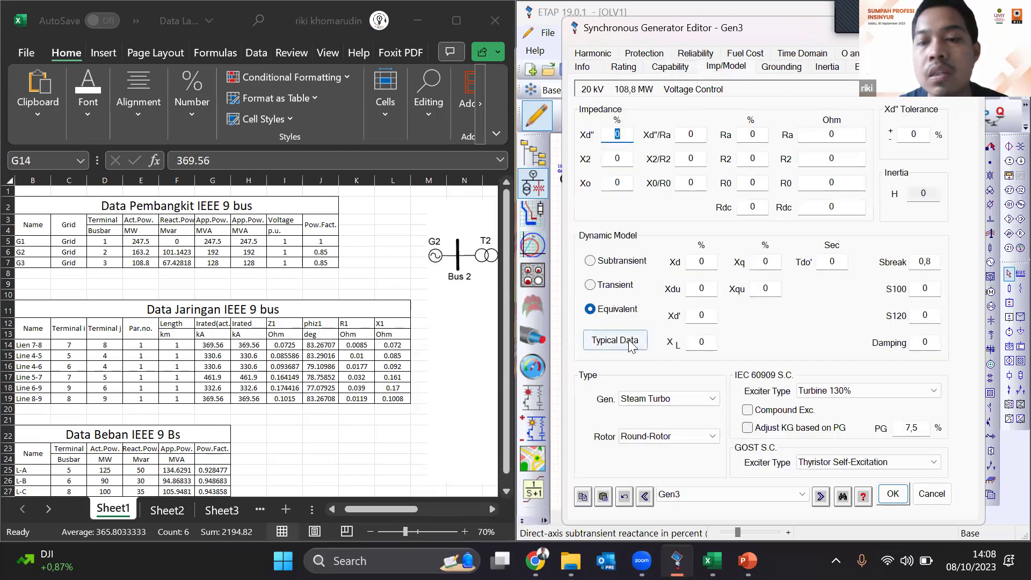
click(631, 336)
click(897, 499)
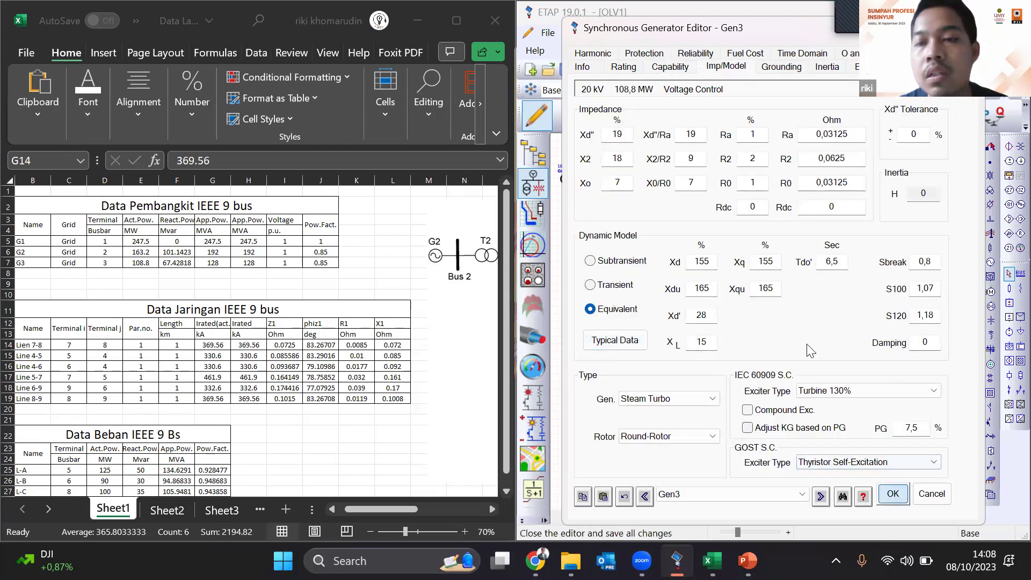
- Give Gen2 typical impedance and model data and save its settings
double_click(568, 186)
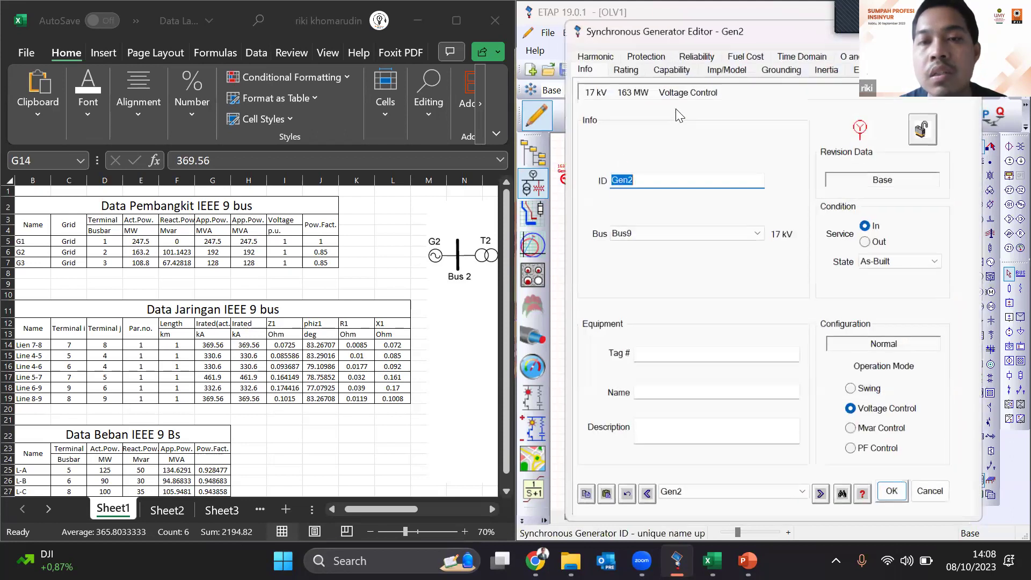
click(727, 66)
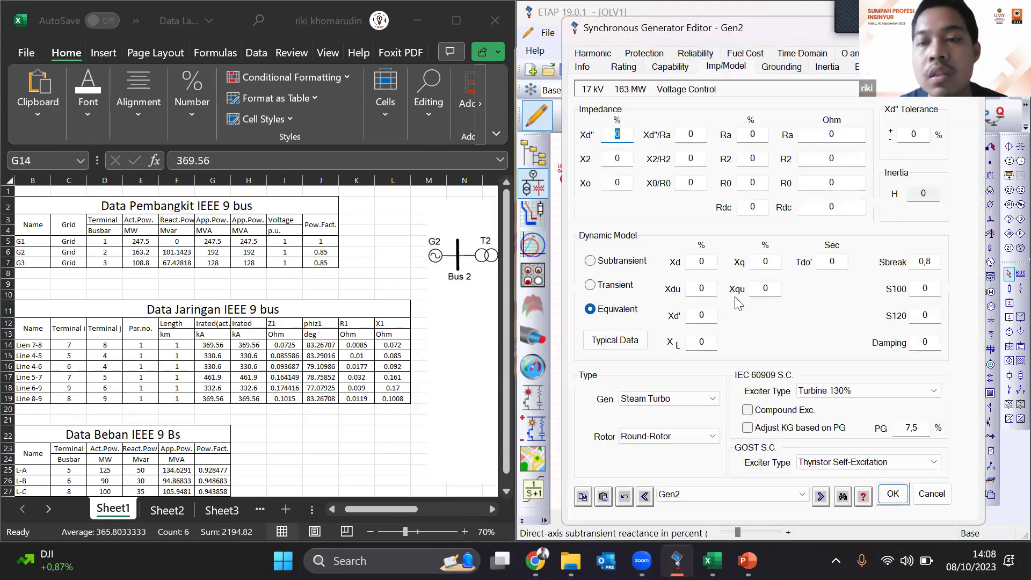
click(644, 342)
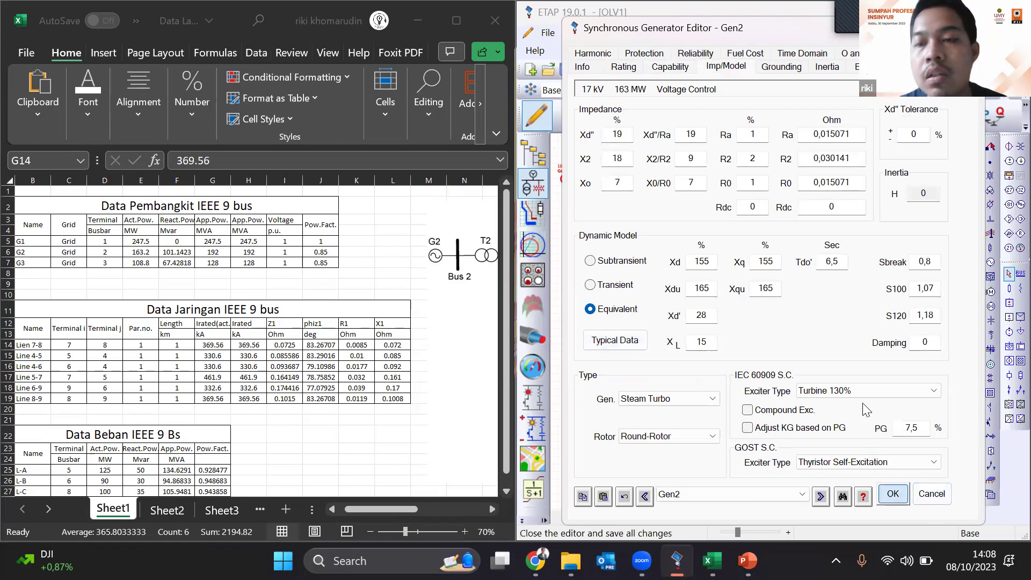
click(893, 494)
double_click(851, 186)
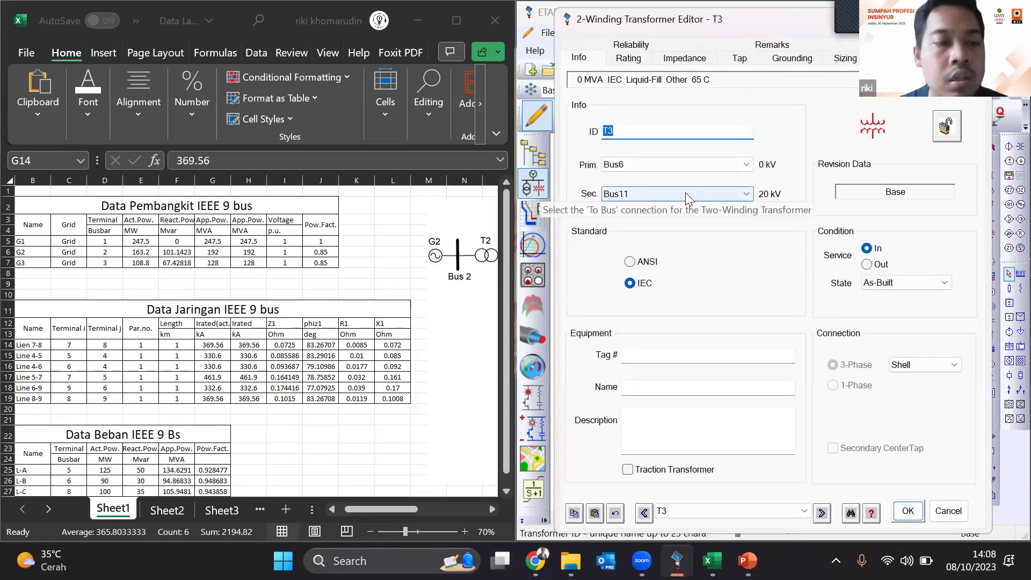
- Move T3's editor aside, review its ratings and Bus6/Bus11 connections, and close without saving
drag(755, 19, 664, 39)
click(538, 79)
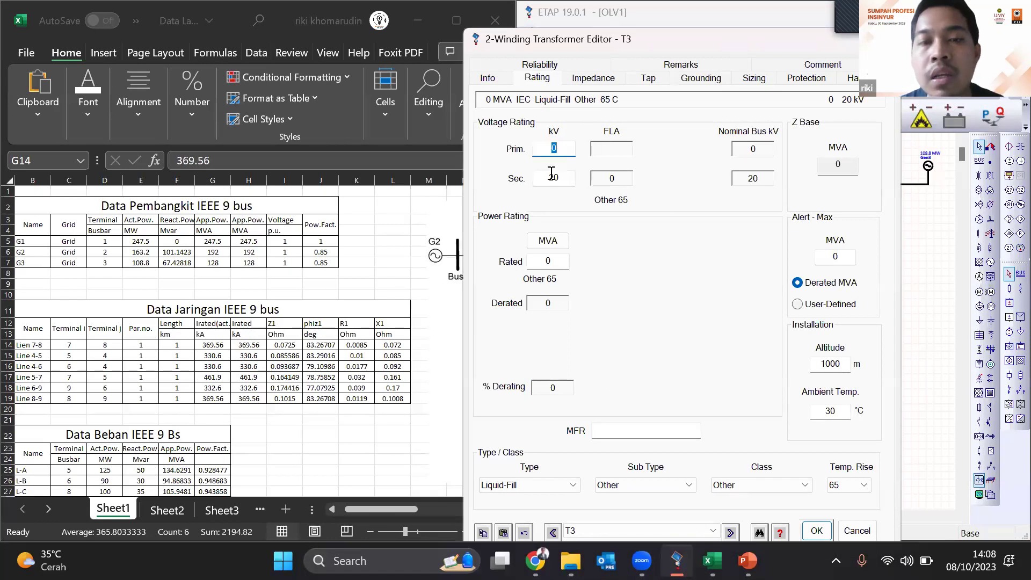
drag(664, 38, 511, 39)
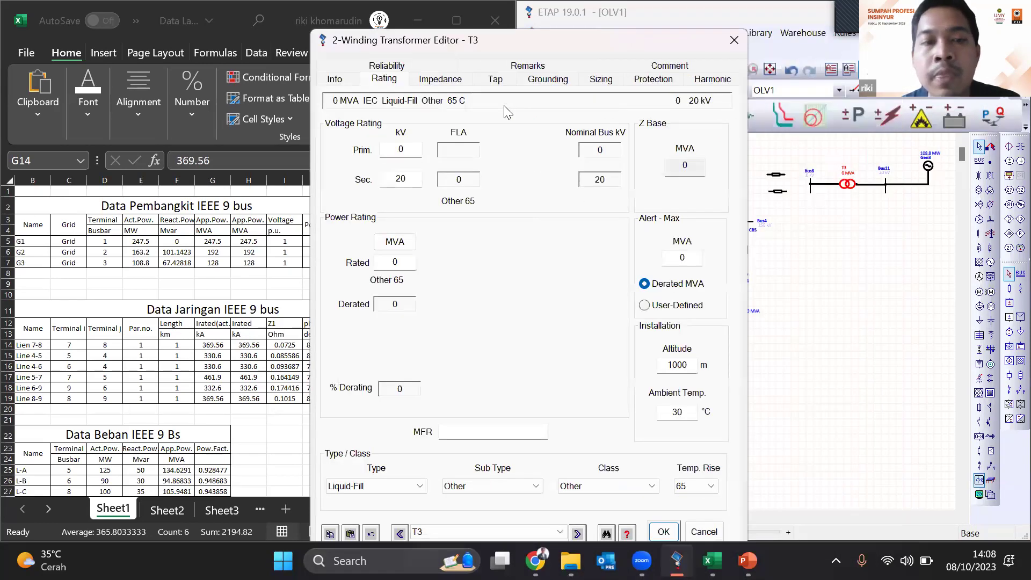
click(342, 80)
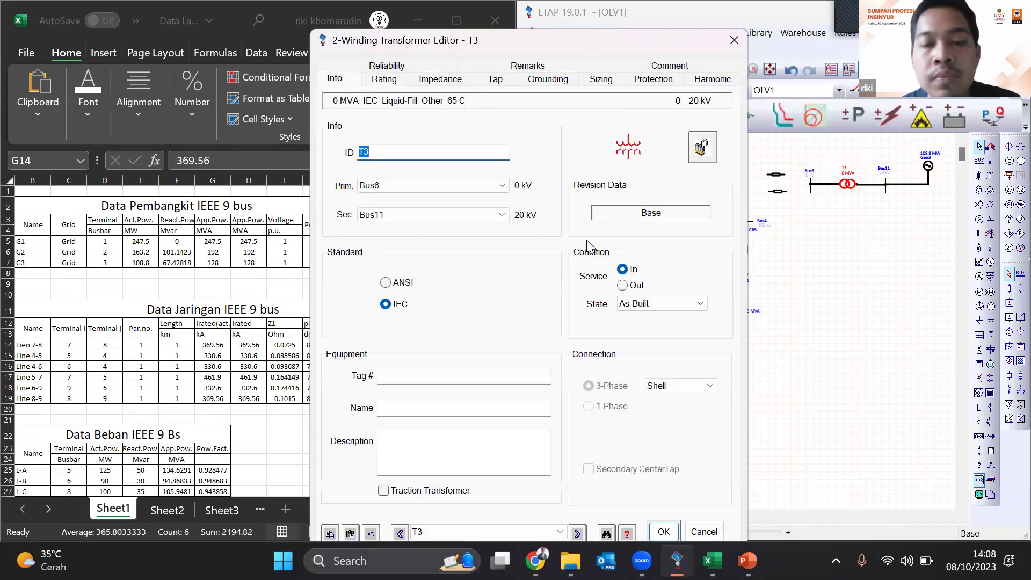
click(392, 79)
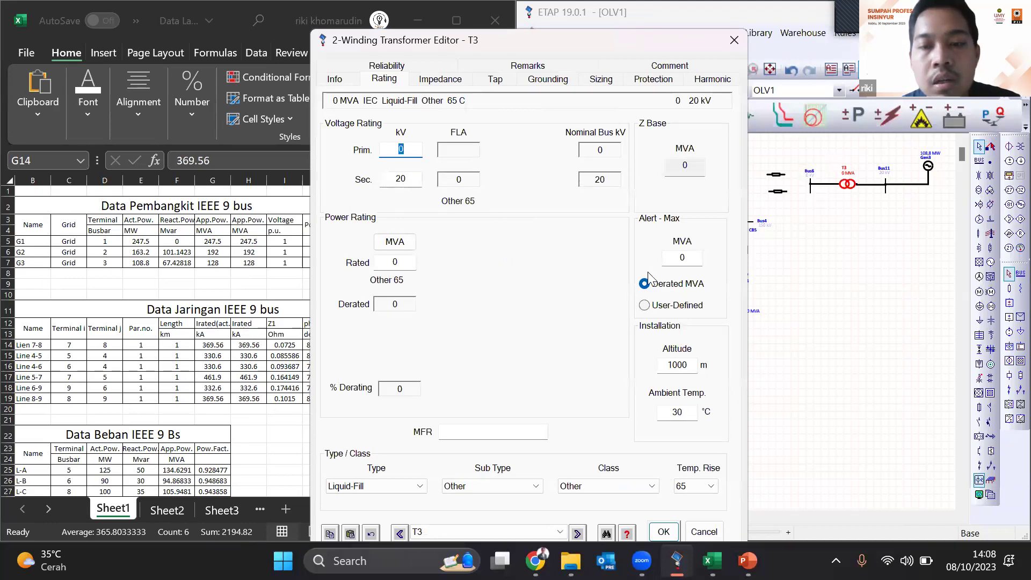
click(335, 79)
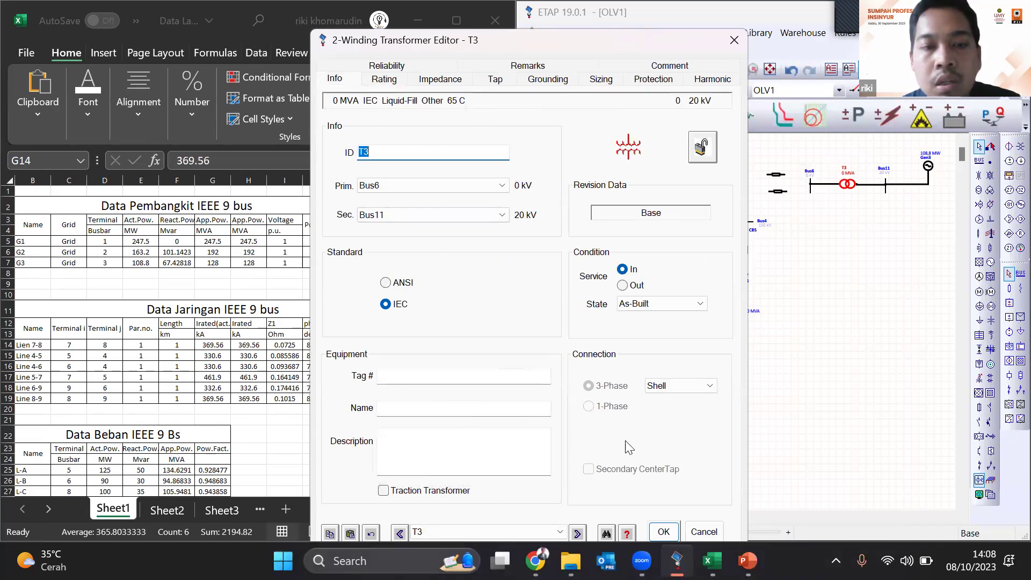
click(712, 529)
- Recheck T3's bus connections in its editor, then close it discarding changes
right_click(848, 186)
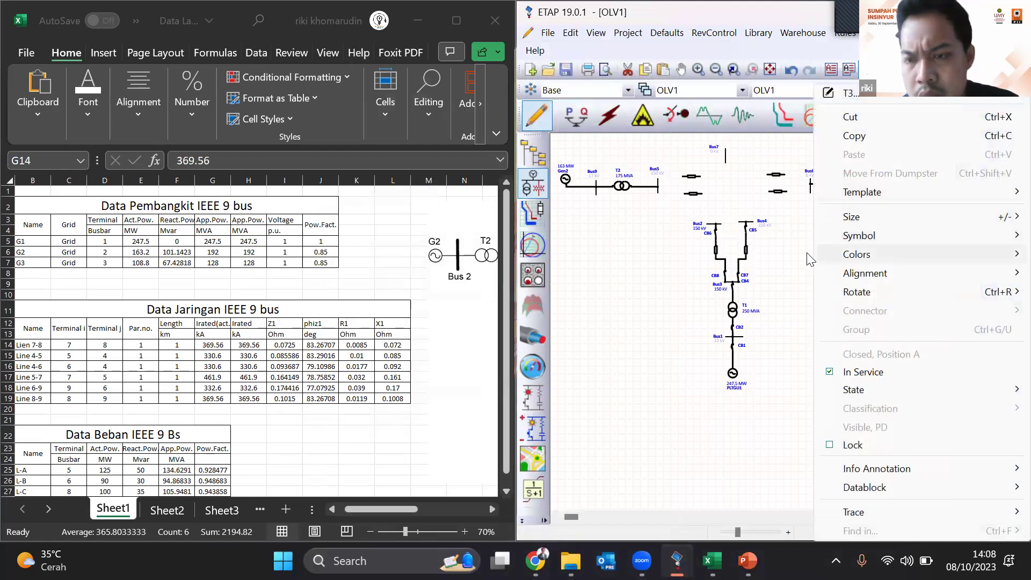
mouse_move(822, 253)
click(802, 220)
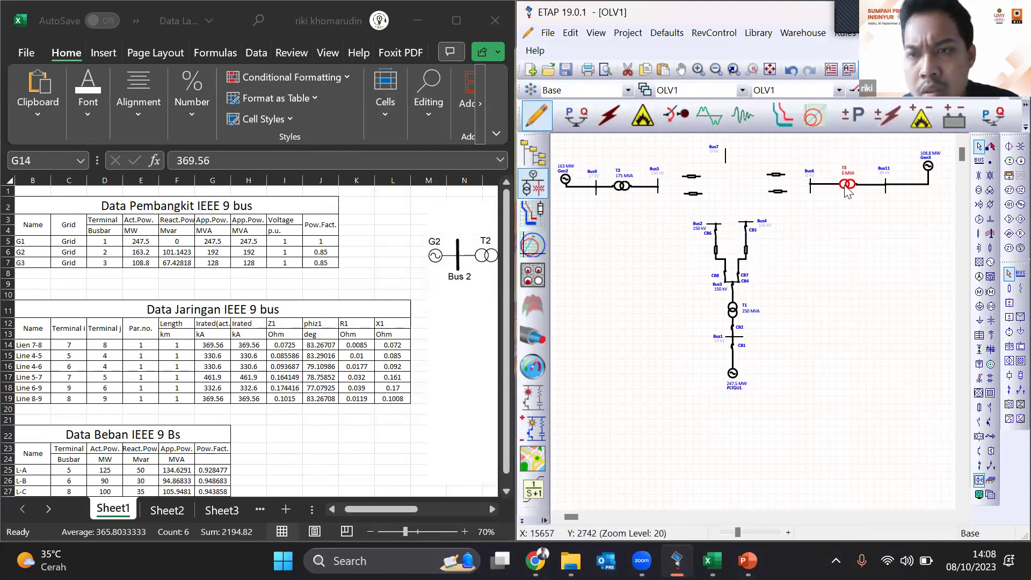
double_click(848, 188)
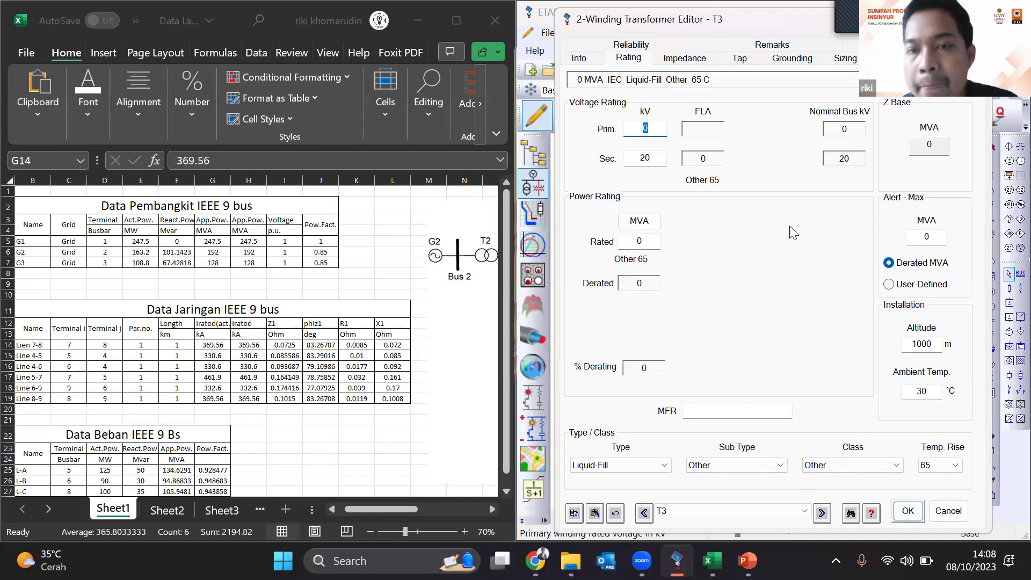
click(580, 57)
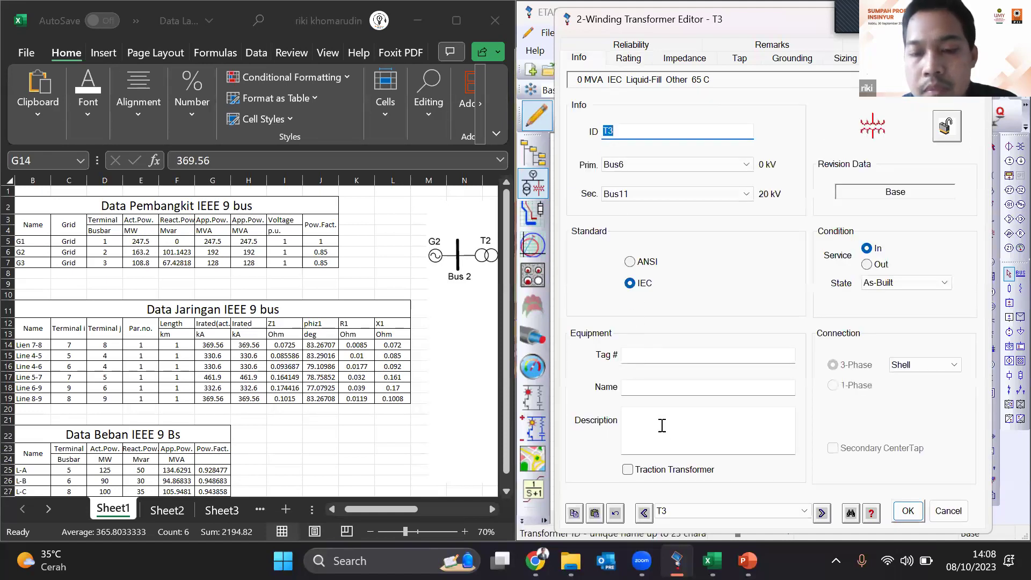
click(665, 474)
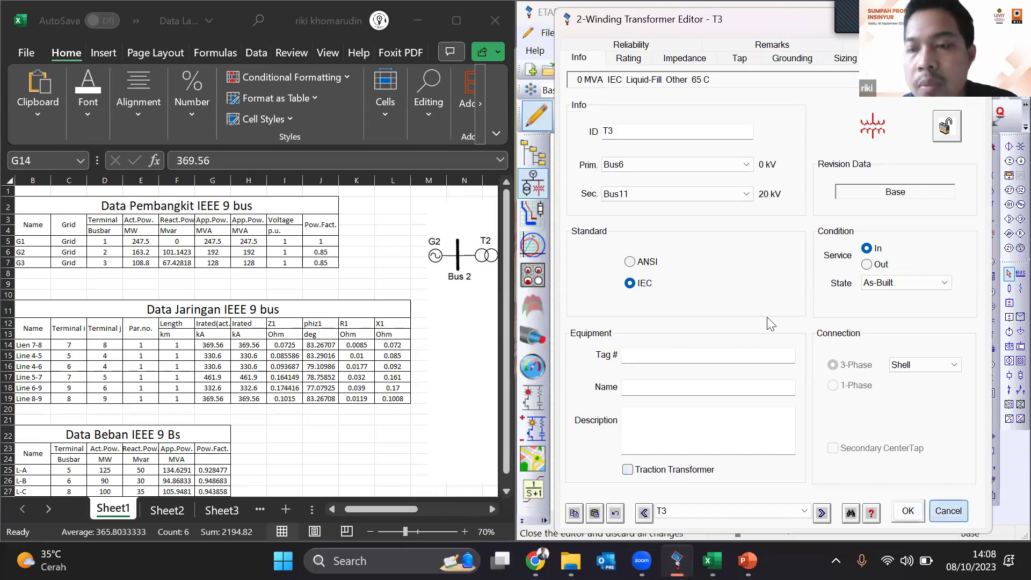
click(929, 513)
- Delete T3's connections to Bus6 and Bus11 and rotate T3 by 180°
key(Delete)
click(870, 184)
key(Delete)
click(849, 185)
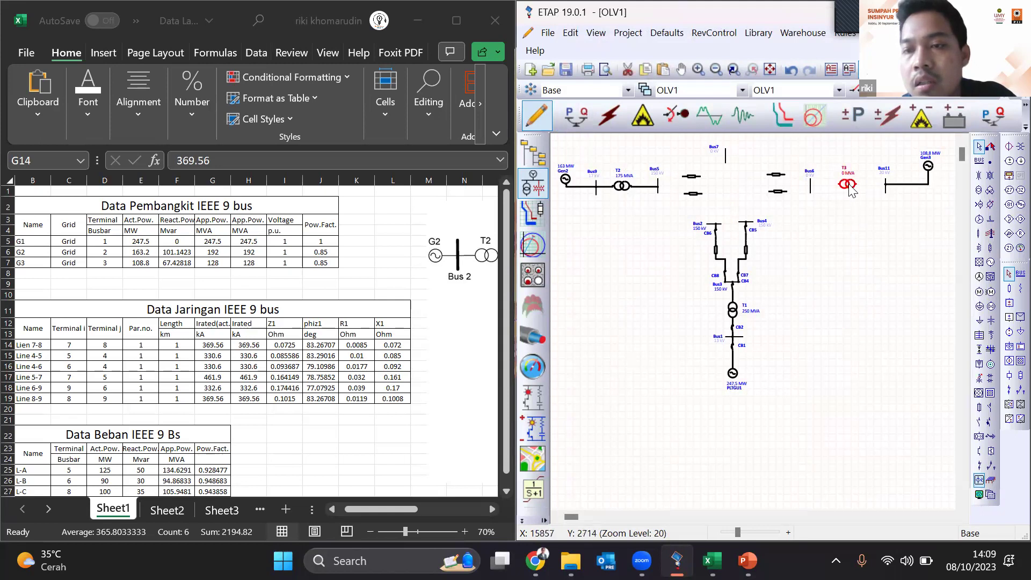
right_click(851, 189)
mouse_move(866, 290)
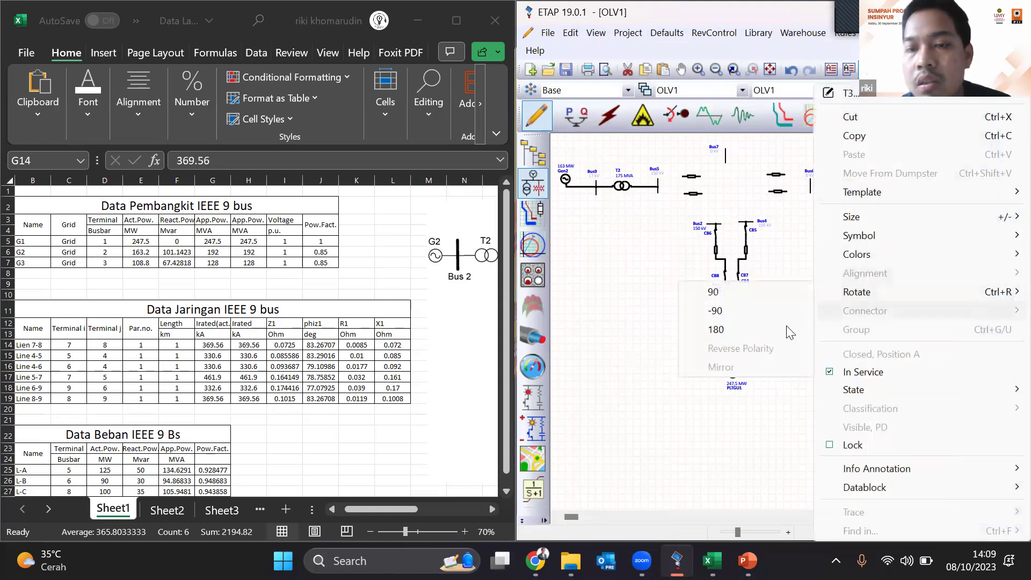
click(767, 331)
- Connect T3's terminals to Bus11 and Bus6
drag(856, 184, 884, 186)
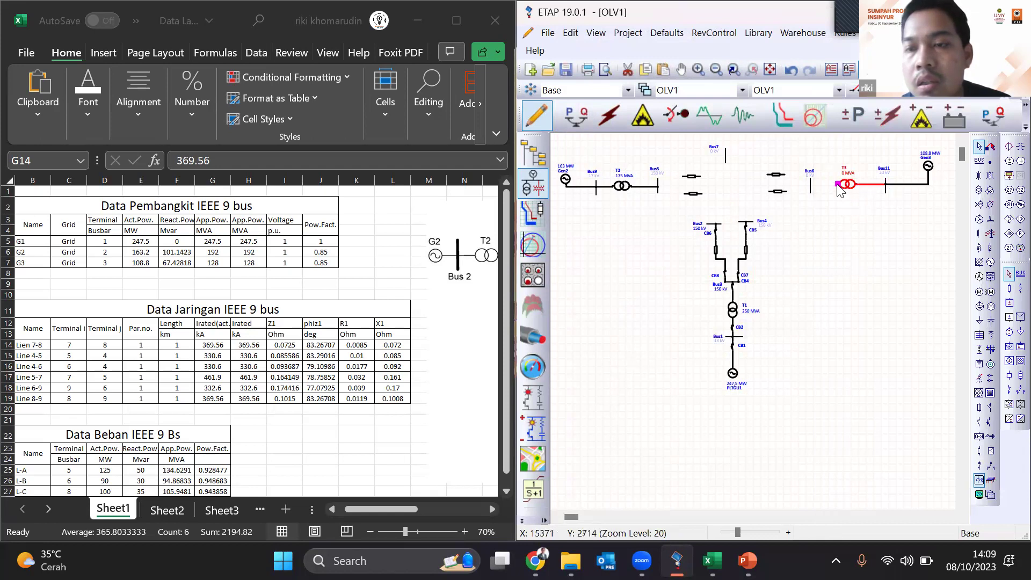
drag(811, 183, 811, 186)
double_click(847, 184)
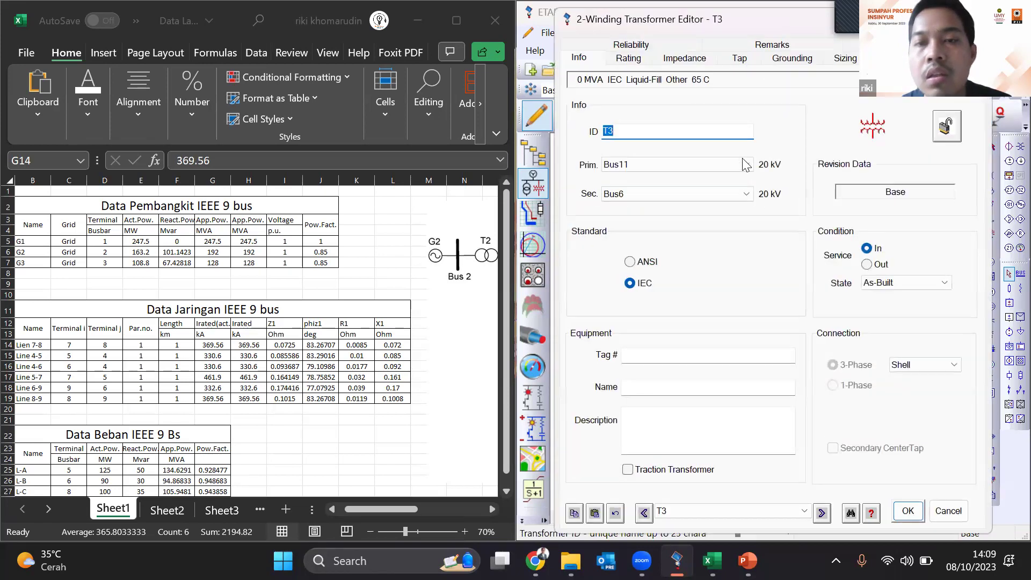
- Set T3's secondary voltage to 150 kV and its rating to 125 MVA
click(629, 59)
click(637, 159)
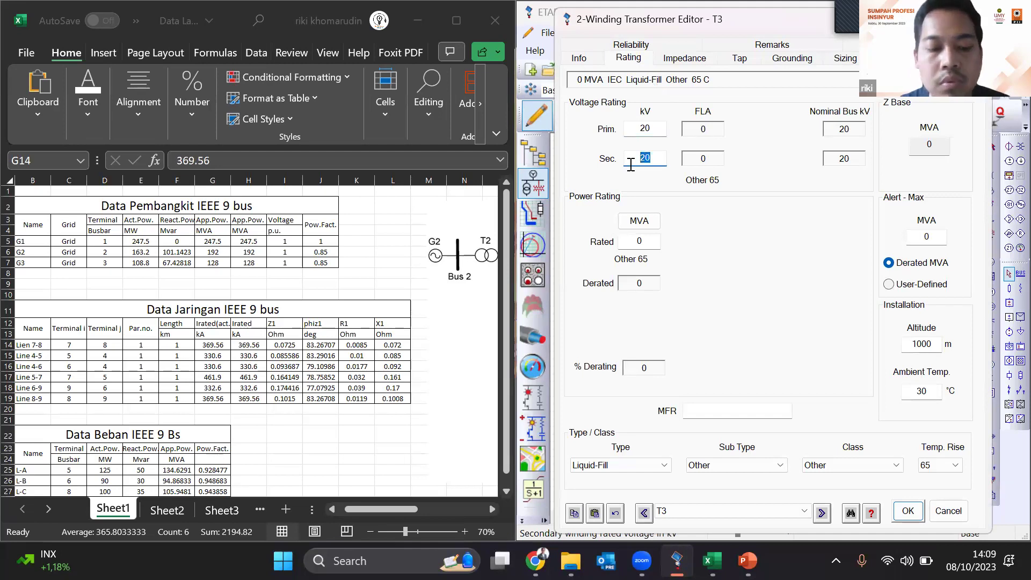
click(651, 243)
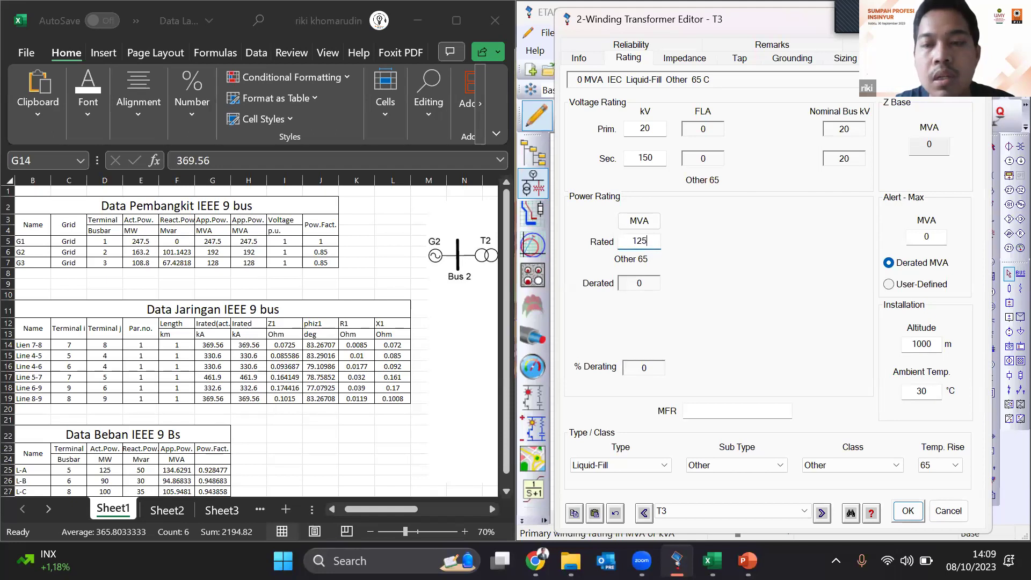
key(Tab)
- Apply typical 12,5 % Z, X/R 45 and no-load data to T3 and save
click(687, 57)
click(651, 216)
click(751, 218)
click(896, 453)
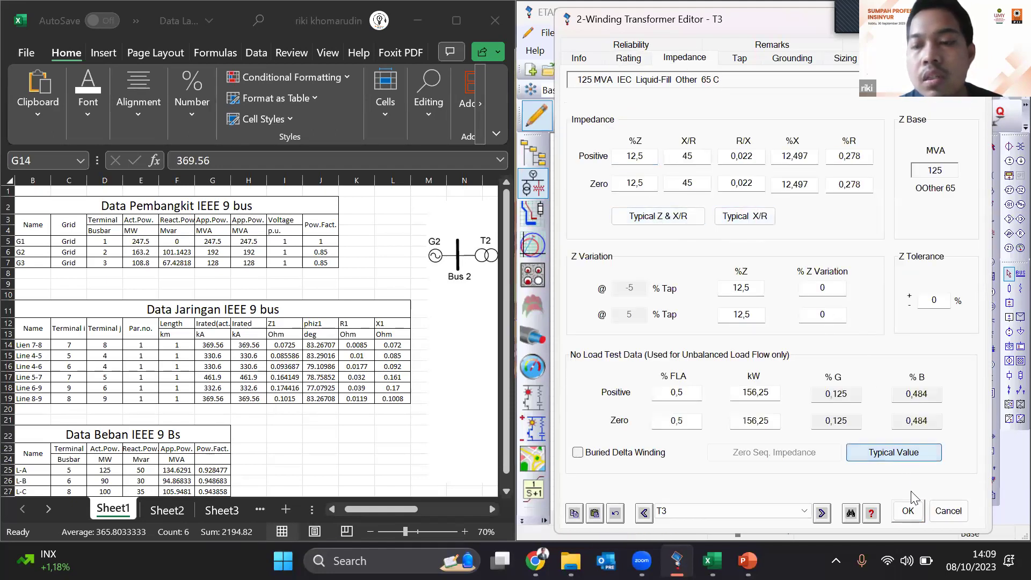
click(908, 511)
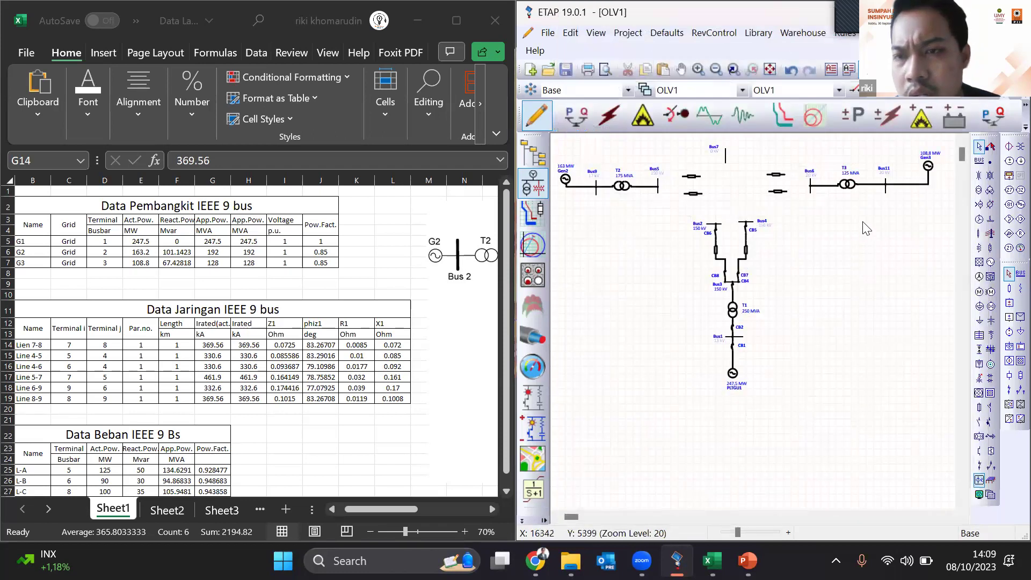
scroll(873, 212, up, 5)
scroll(778, 159, up, 1)
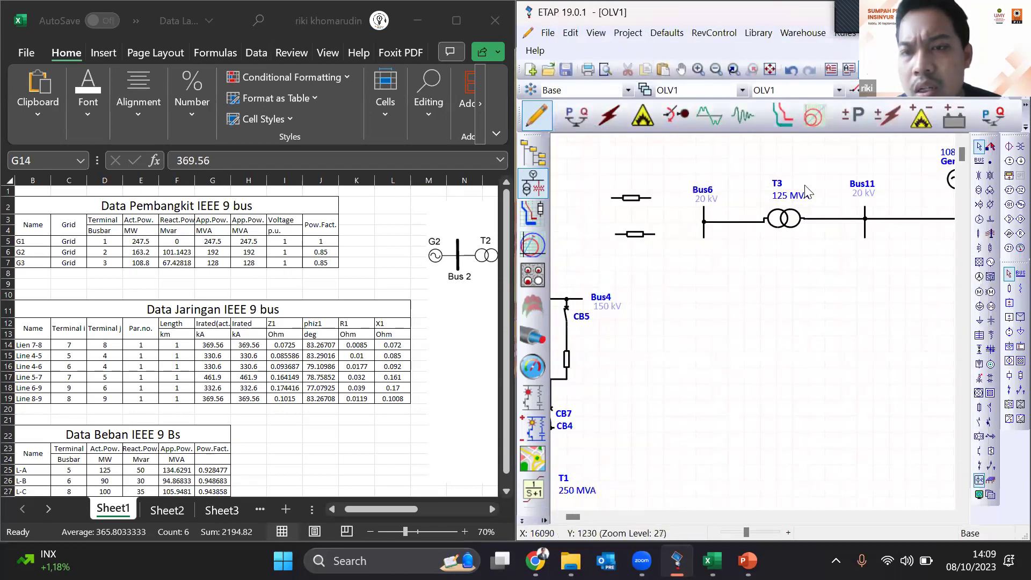
scroll(755, 188, up, 4)
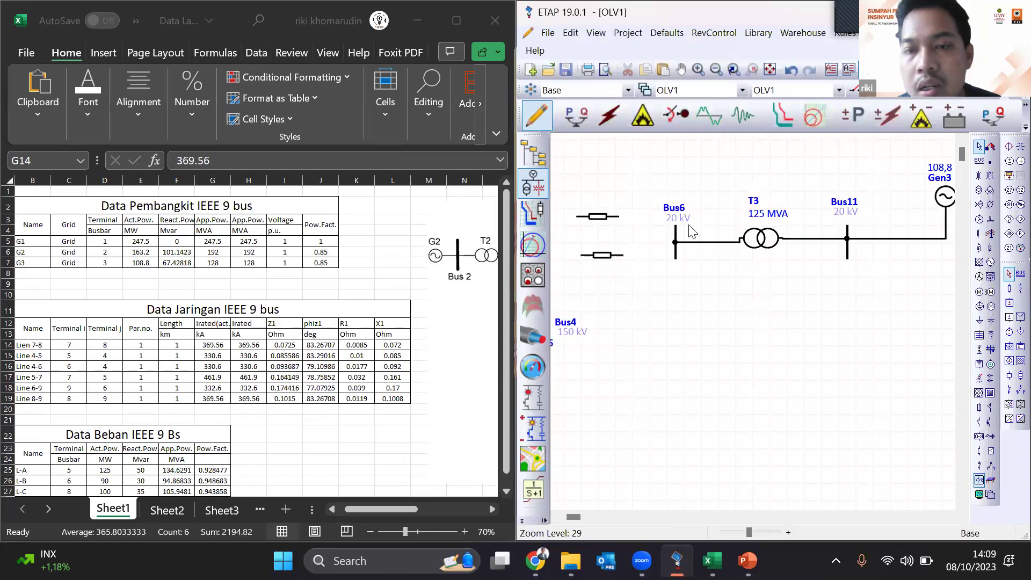
- Change Bus6's nominal voltage to 150 kV
click(673, 236)
double_click(673, 237)
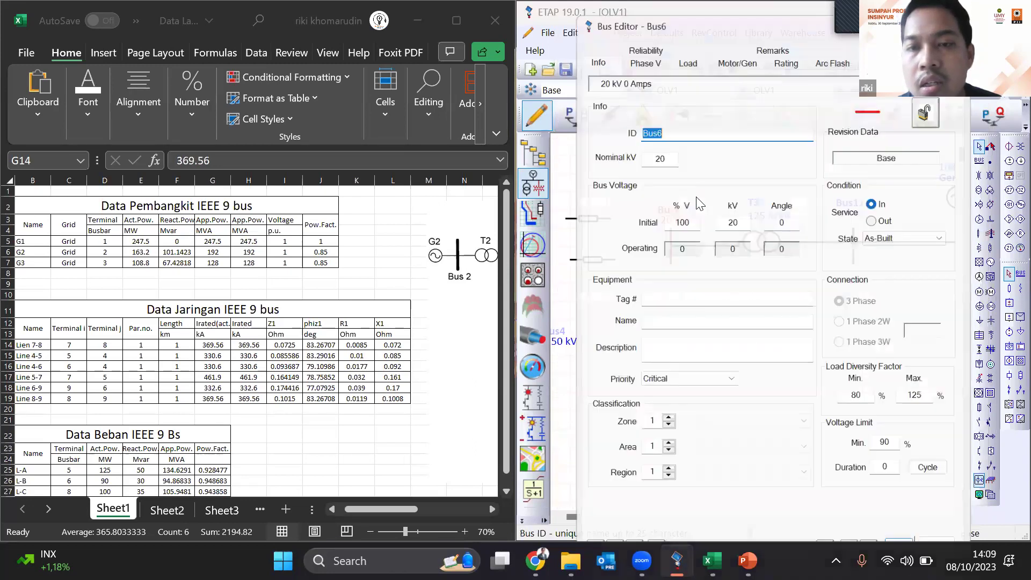
drag(662, 152, 638, 164)
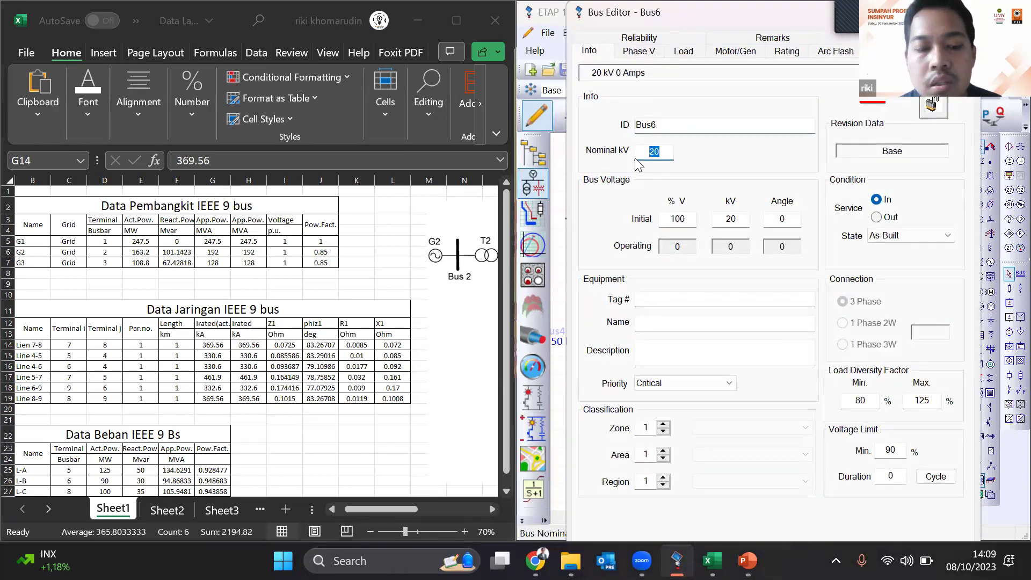
text(0)
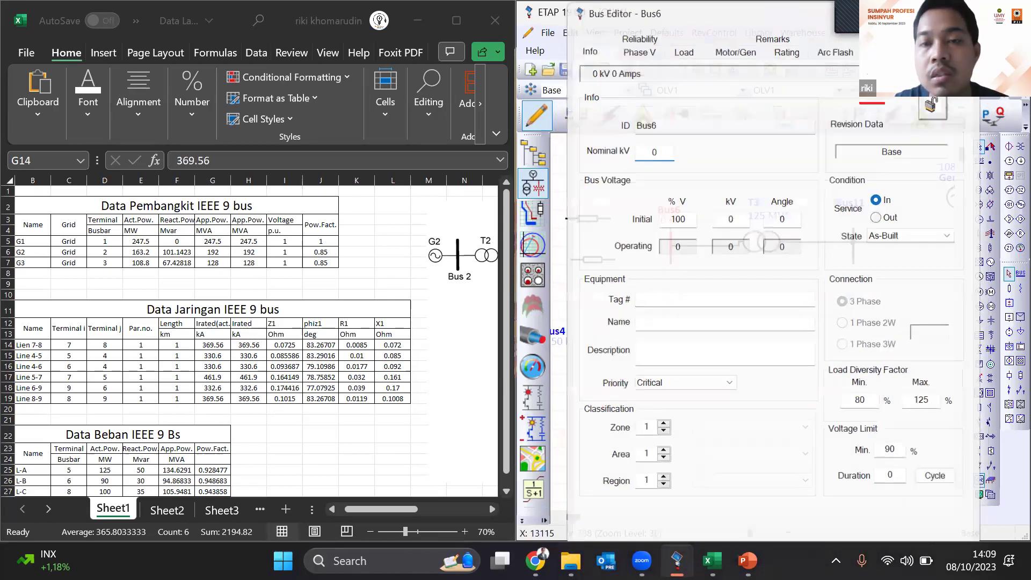
key(Return)
double_click(673, 236)
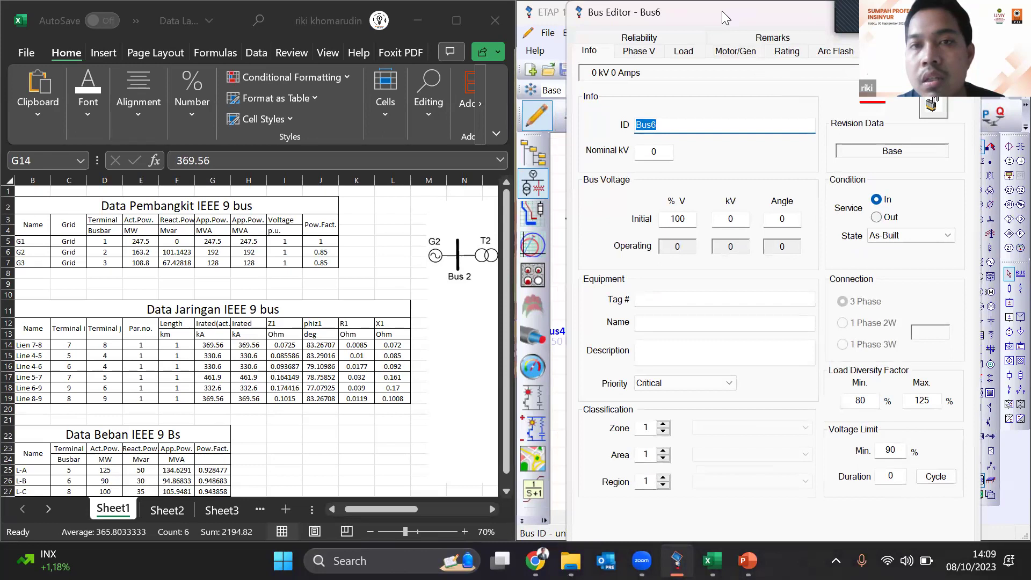
key(Return)
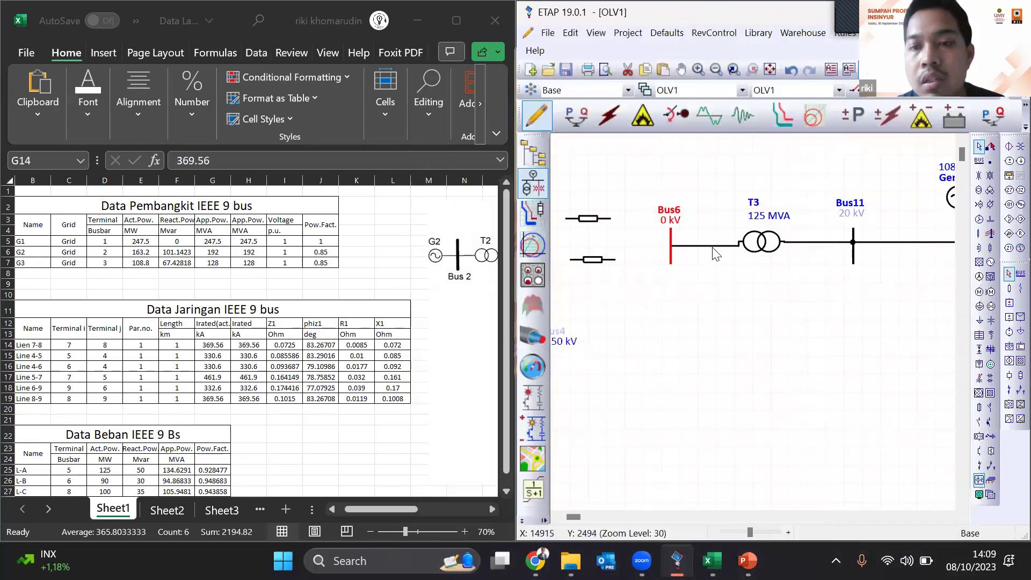
- Delete the Bus6–T3 connection, check T3's ratings, and reconnect T3's left terminal to Bus6
key(Delete)
double_click(762, 242)
click(632, 61)
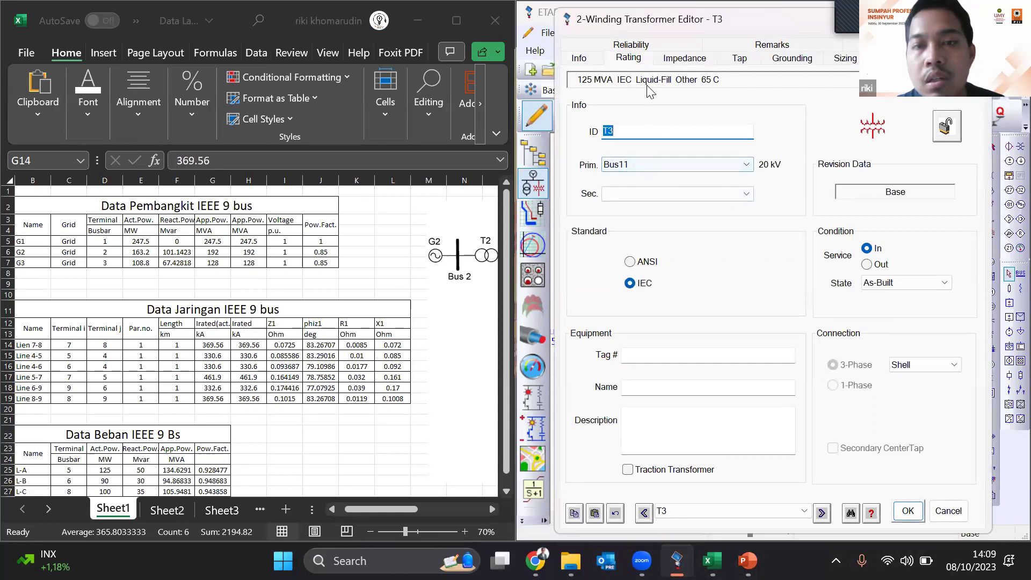
click(948, 512)
drag(689, 255, 672, 253)
scroll(822, 280, down, 1)
scroll(822, 280, down, 10)
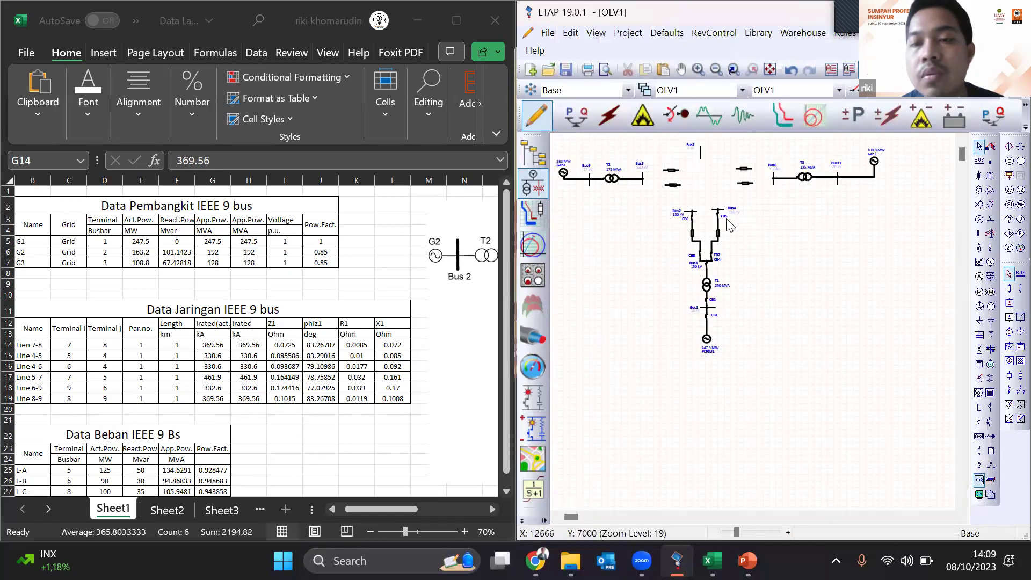
scroll(730, 231, down, 1)
scroll(757, 333, up, 1)
scroll(757, 333, down, 3)
scroll(762, 304, up, 3)
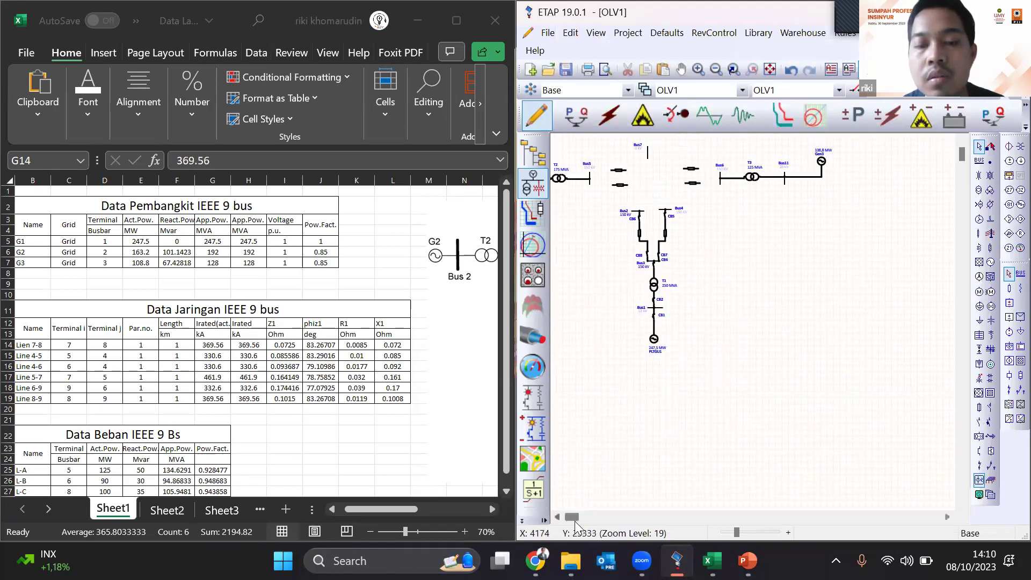
scroll(697, 162, up, 2)
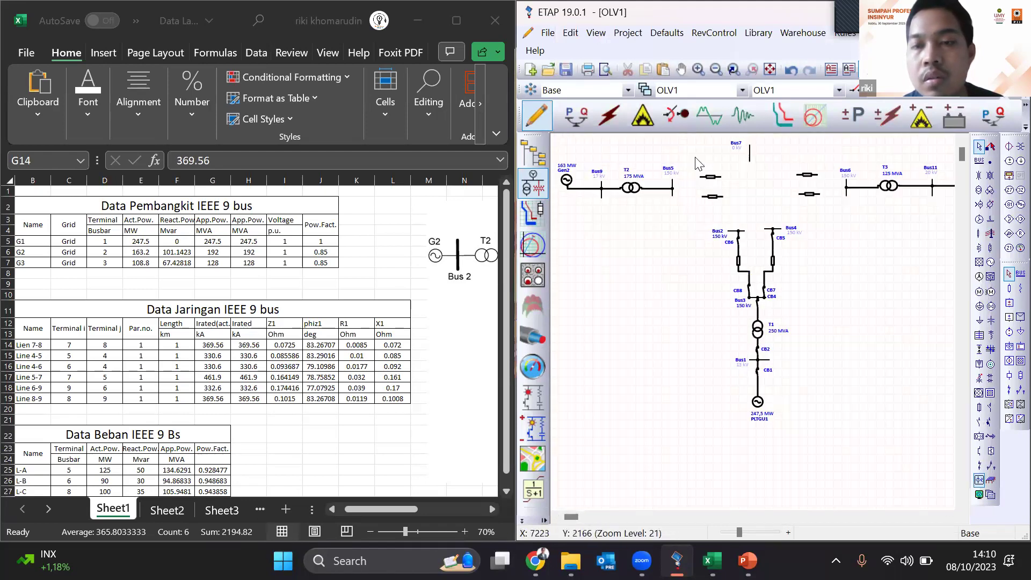
scroll(693, 178, up, 2)
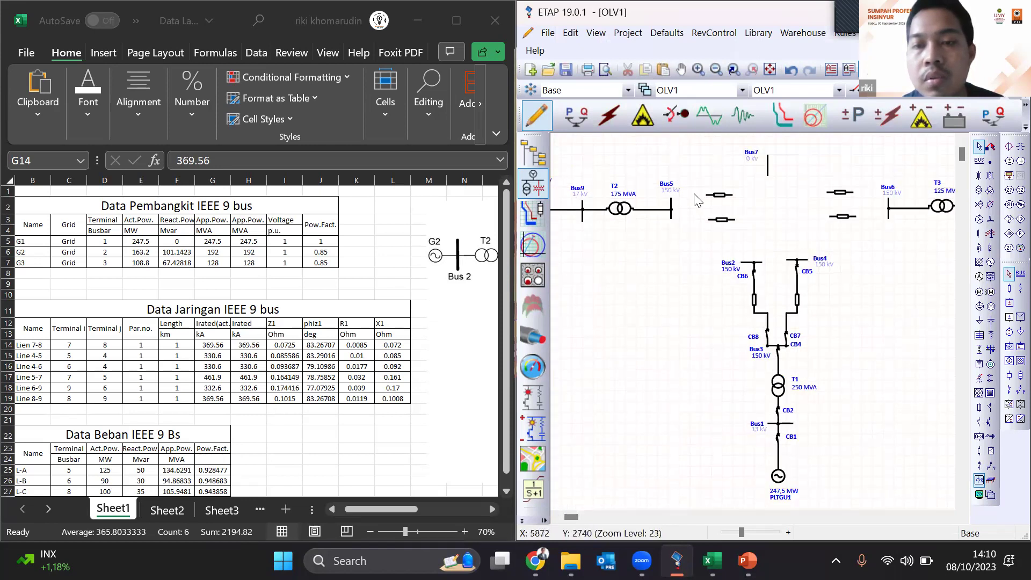
- Wire a line element between Bus5 and Bus7 along the top run
drag(683, 205, 672, 208)
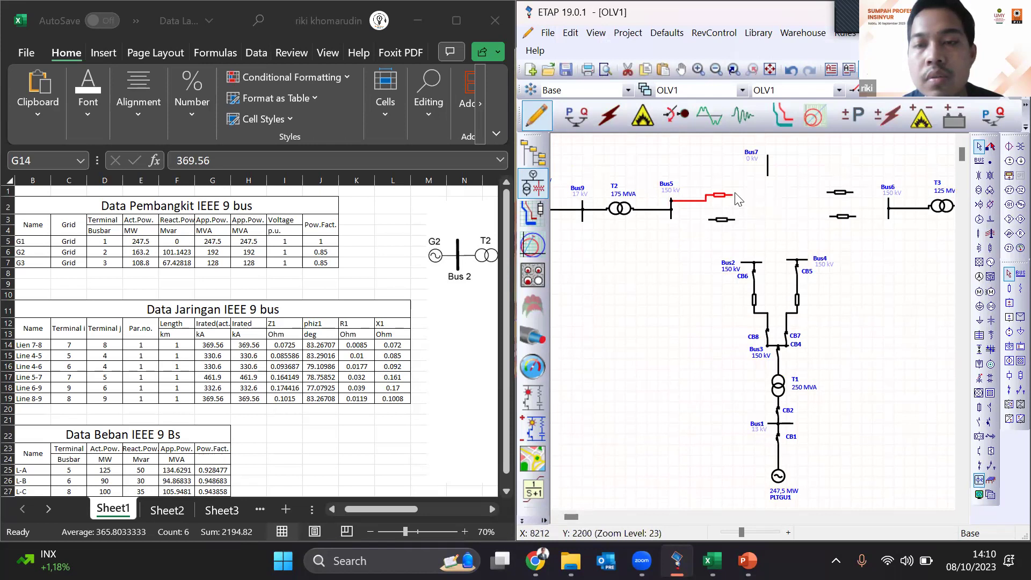
drag(767, 170, 732, 195)
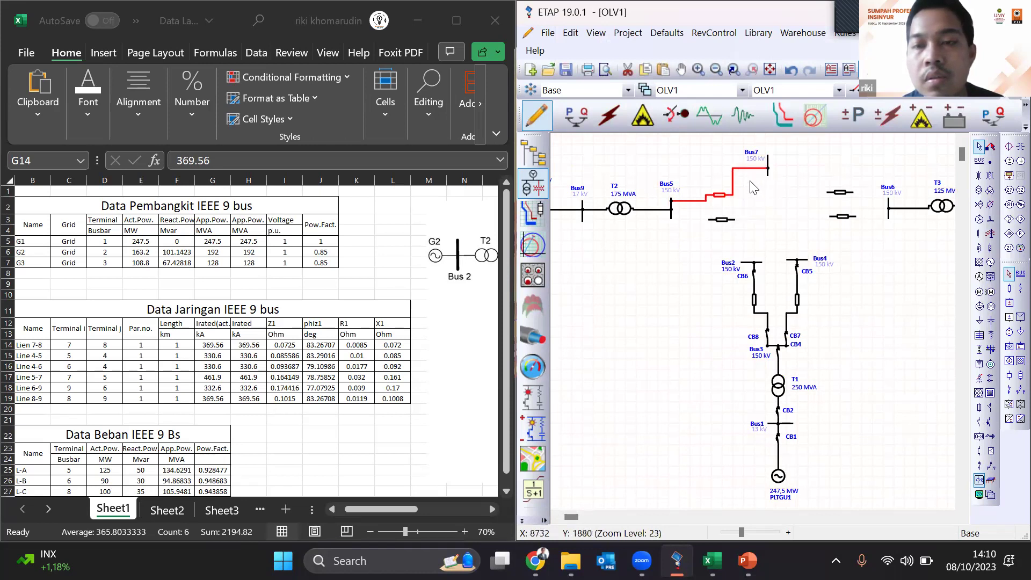
mouse_move(721, 198)
mouse_down()
mouse_move(718, 171)
mouse_move(680, 193)
mouse_move(673, 217)
mouse_move(721, 214)
mouse_up()
click(701, 193)
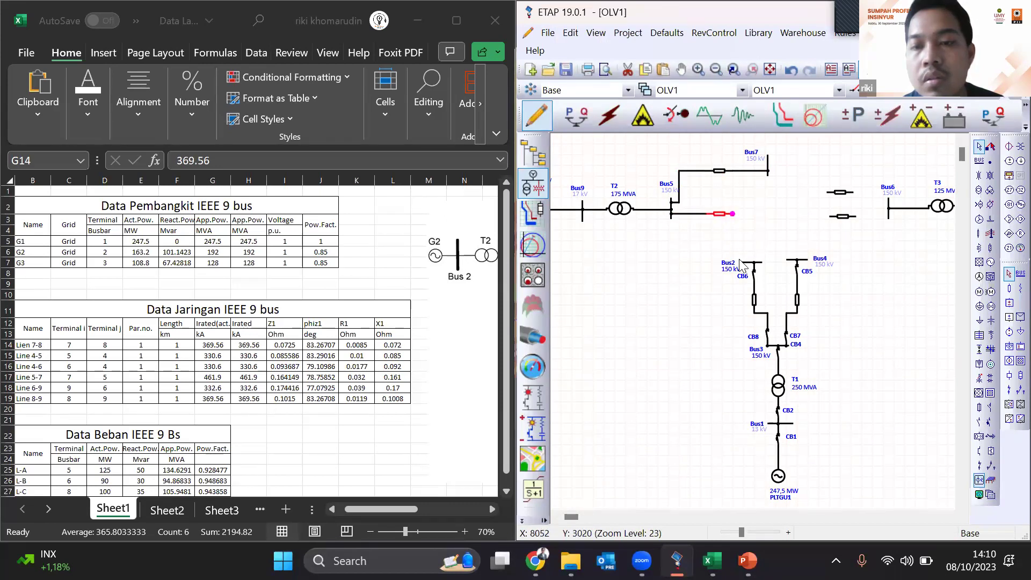
- Connect the lower line elements down to Bus2, Bus4 and Bus6
drag(741, 261, 744, 263)
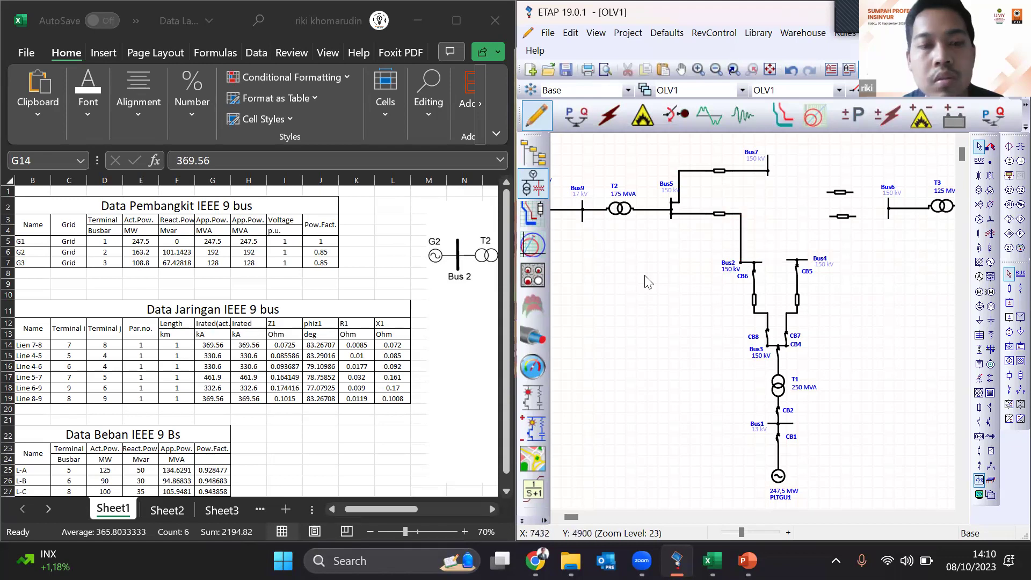
ctrl+scroll(361, 293, down, 3)
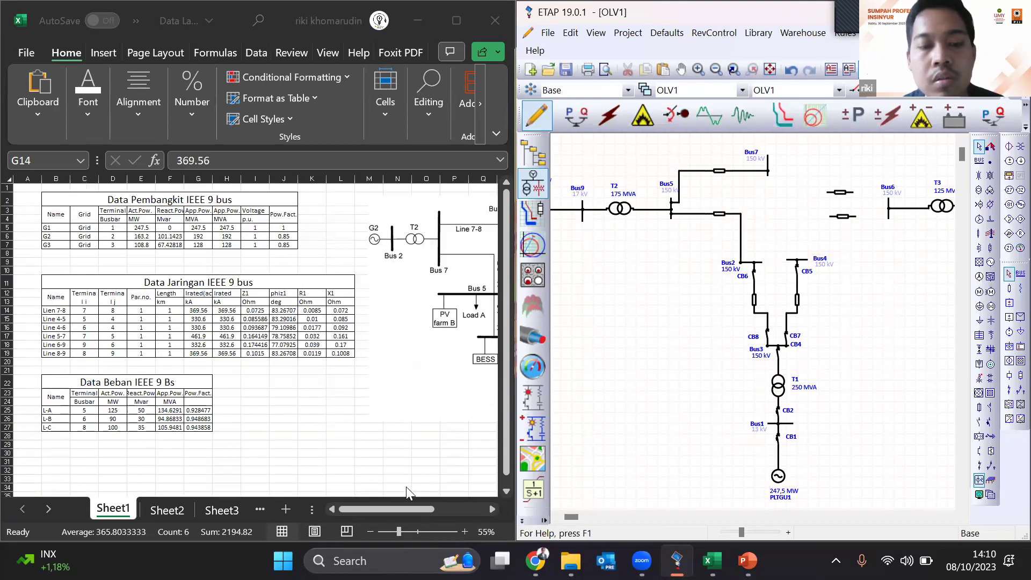
drag(473, 510, 417, 508)
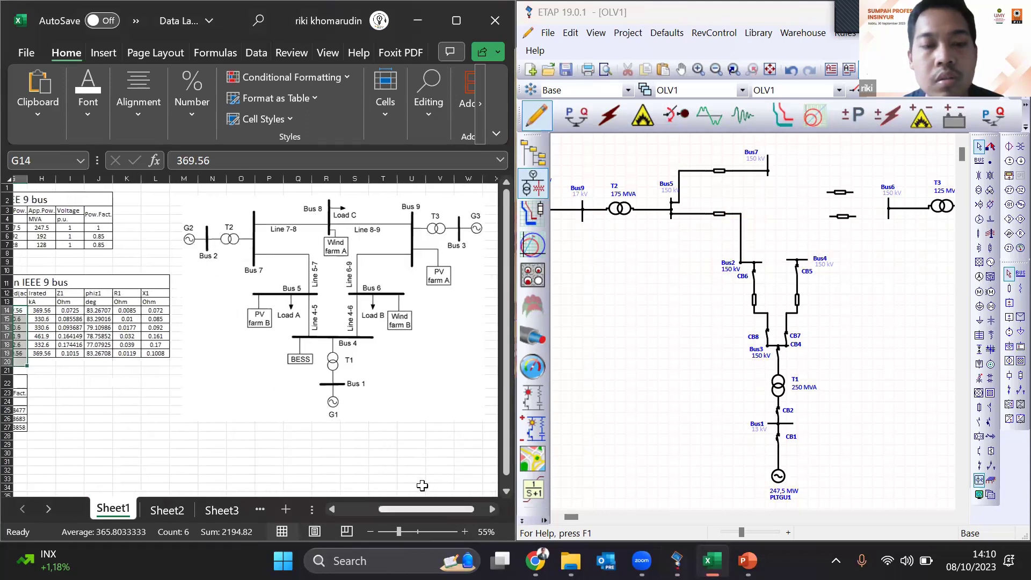
click(828, 220)
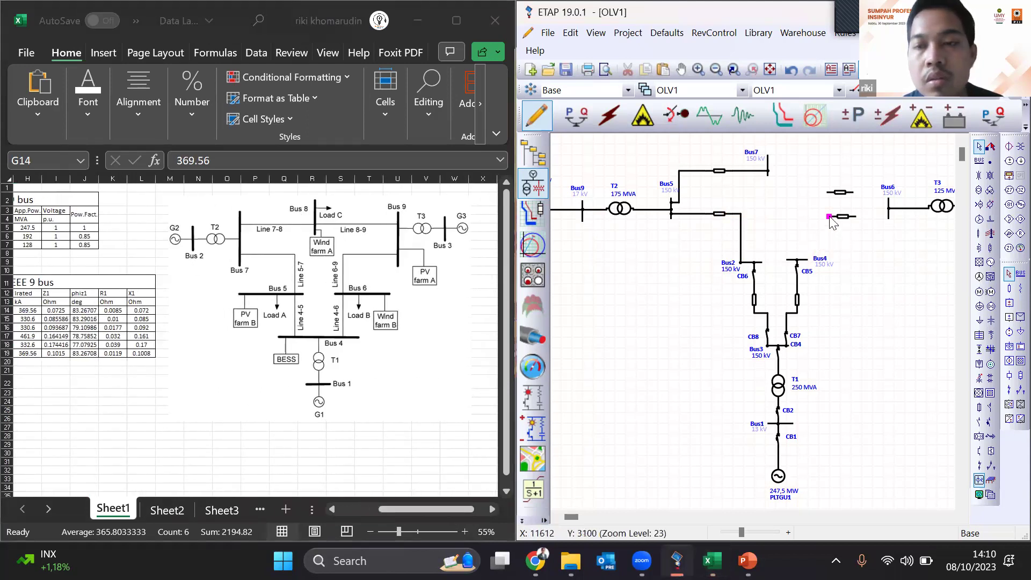
drag(800, 260, 799, 260)
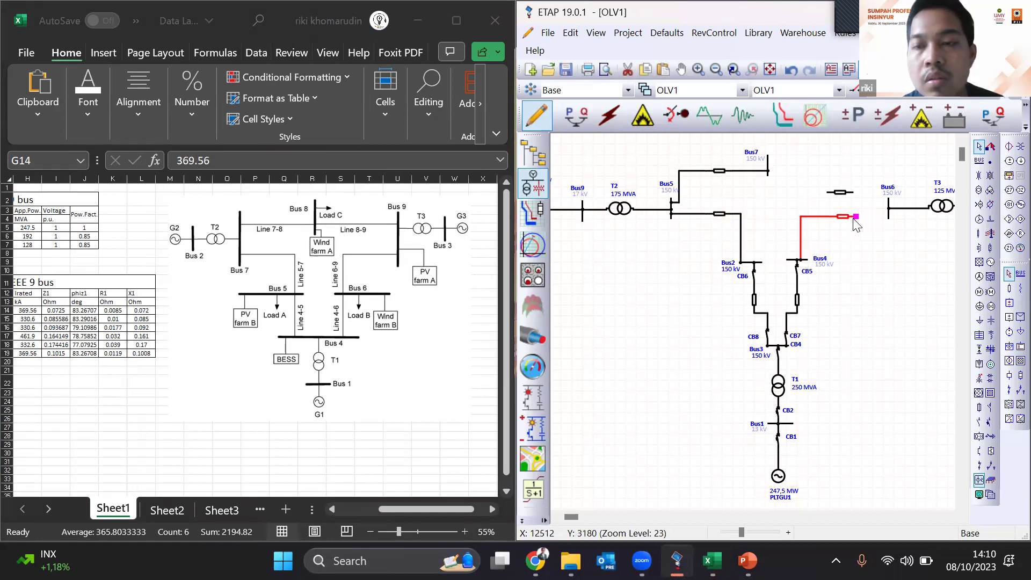
drag(884, 221, 889, 214)
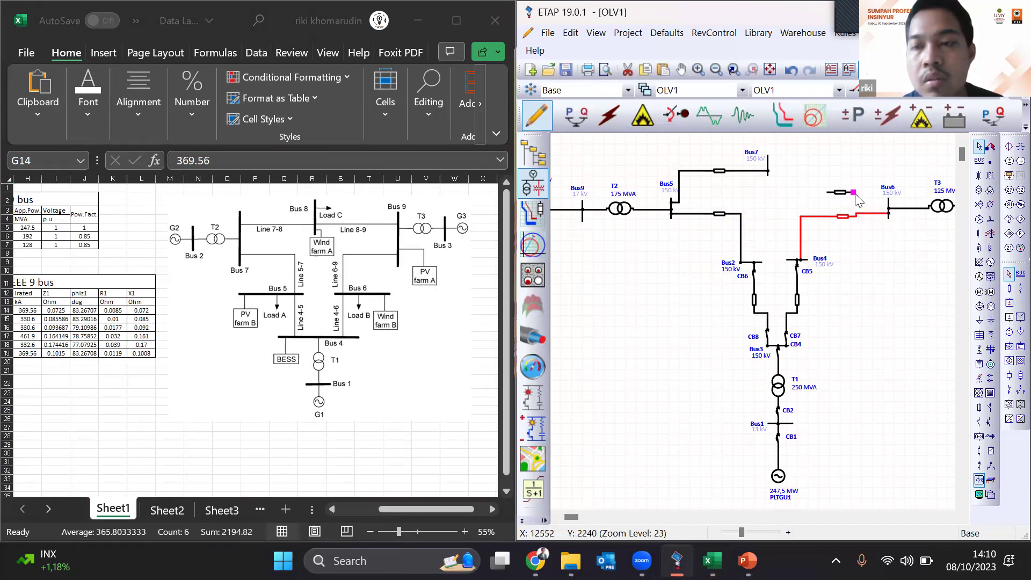
- Wire the upper line element between Bus7 and Bus6 and straighten it
drag(859, 192, 832, 173)
click(834, 194)
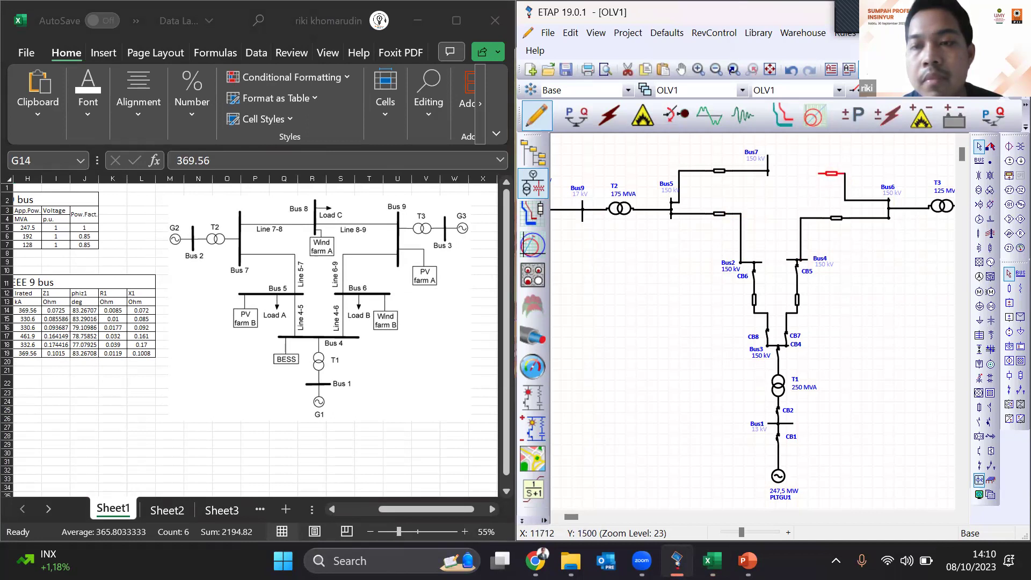
drag(769, 171, 828, 172)
drag(833, 172, 832, 173)
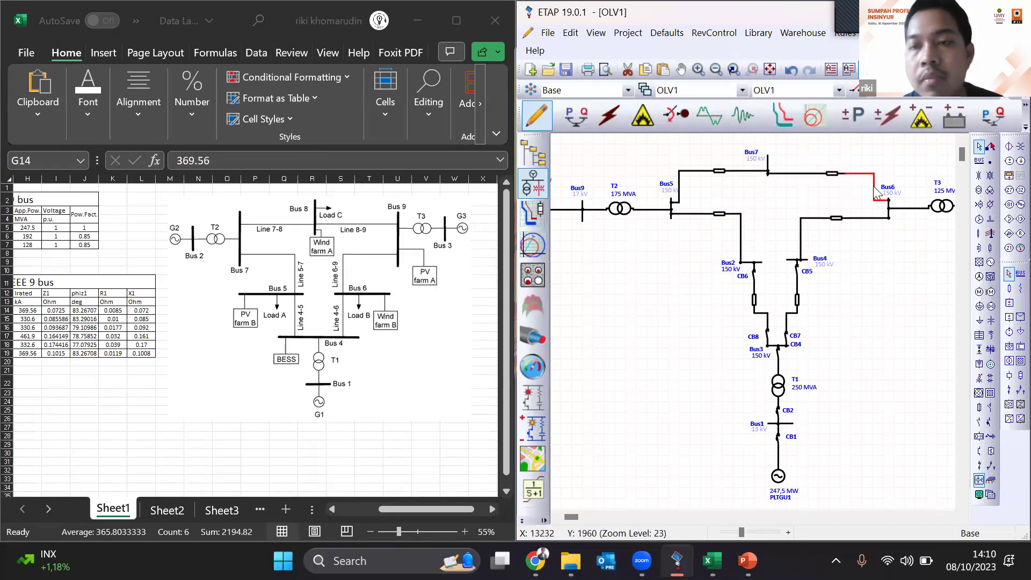
drag(832, 174, 834, 172)
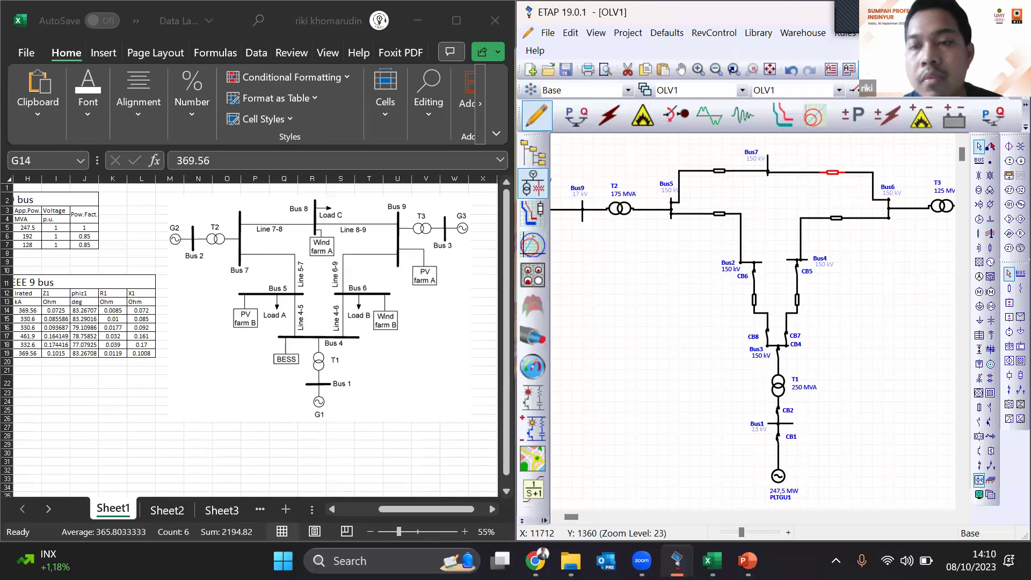
click(863, 196)
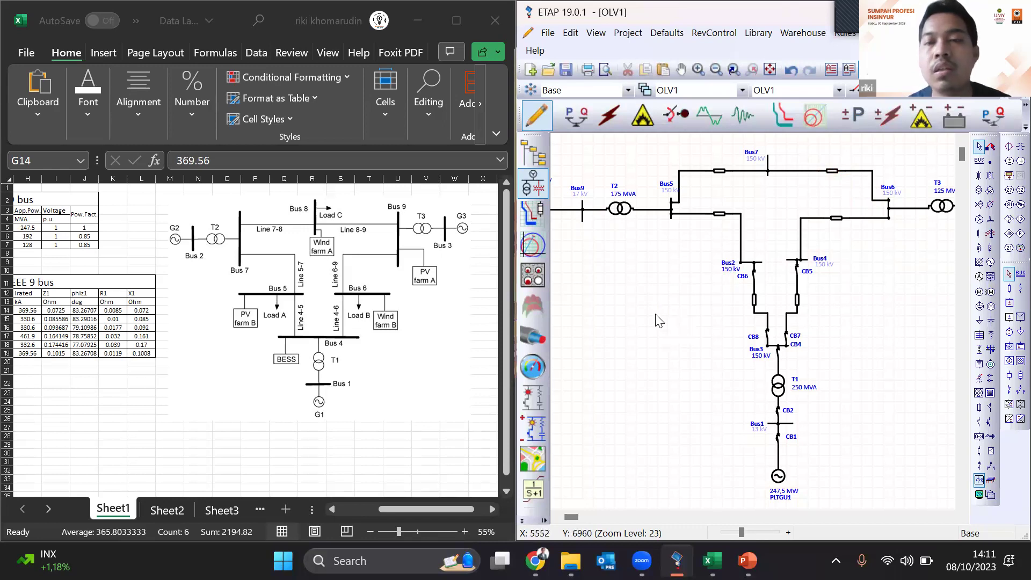
scroll(640, 298, down, 2)
scroll(652, 297, down, 1)
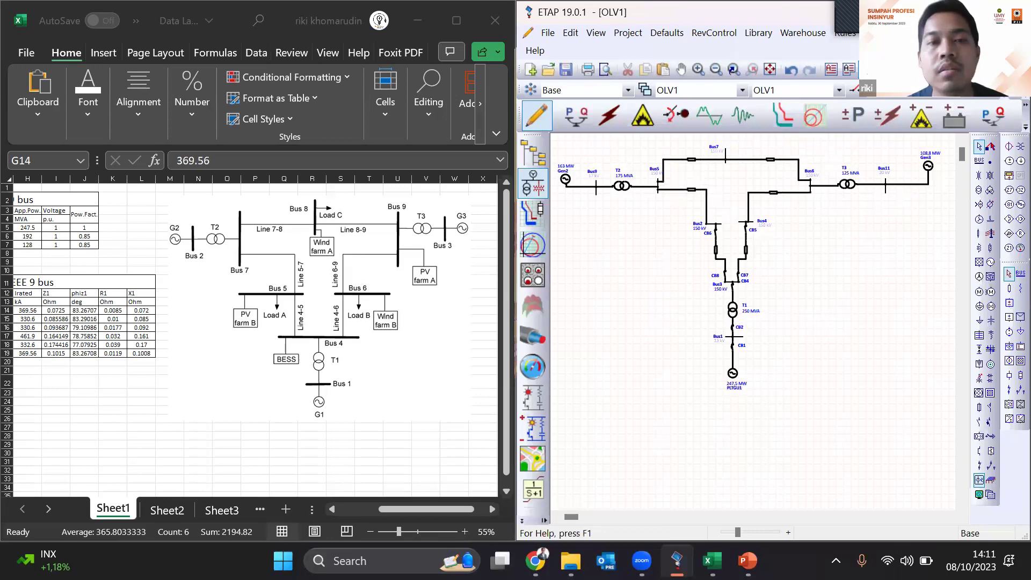
- Maximize ETAP, nudge Gen2 upward, and open the LF study case in Load Flow mode
double_click(785, 22)
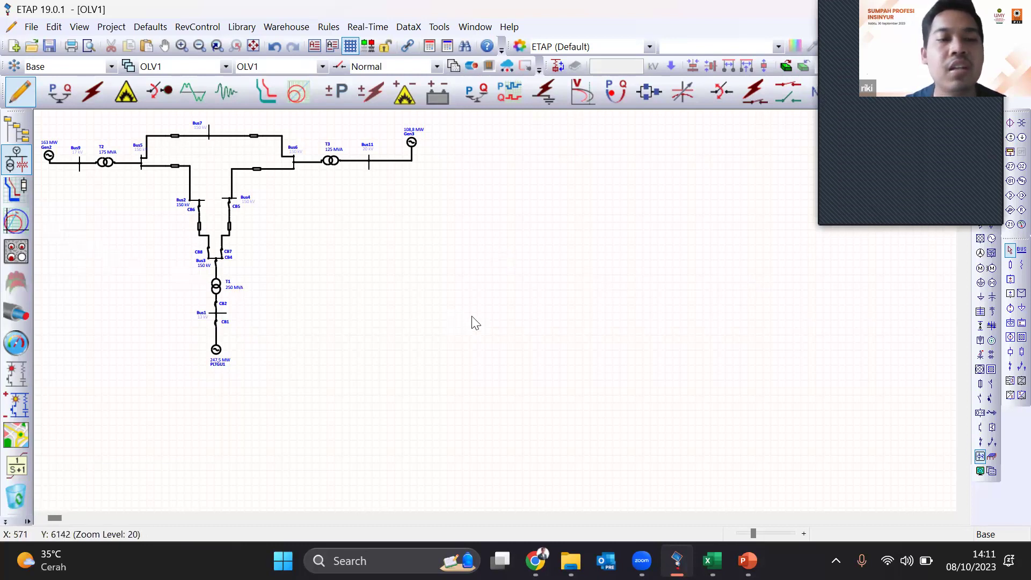
drag(49, 156, 48, 144)
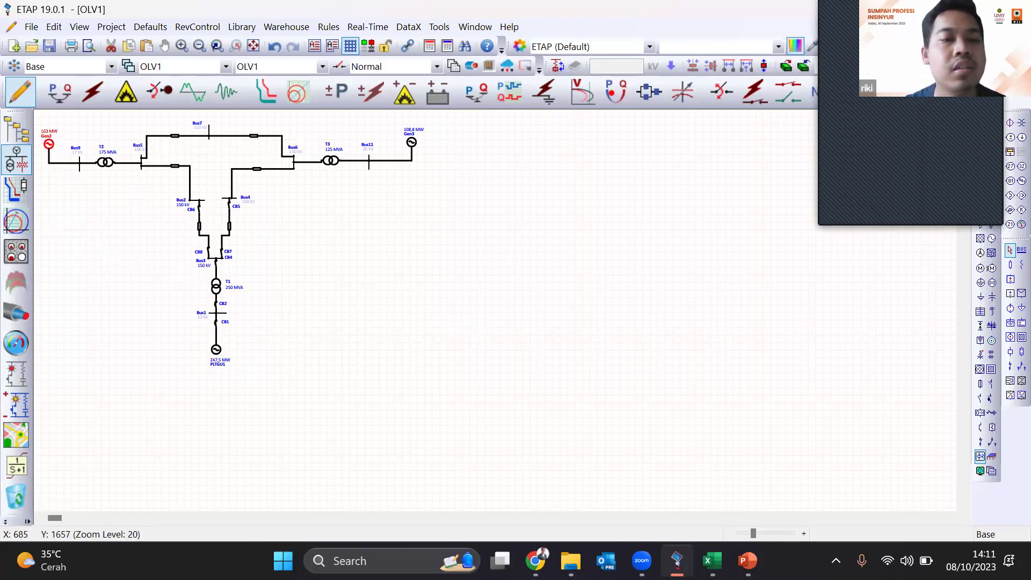
click(55, 192)
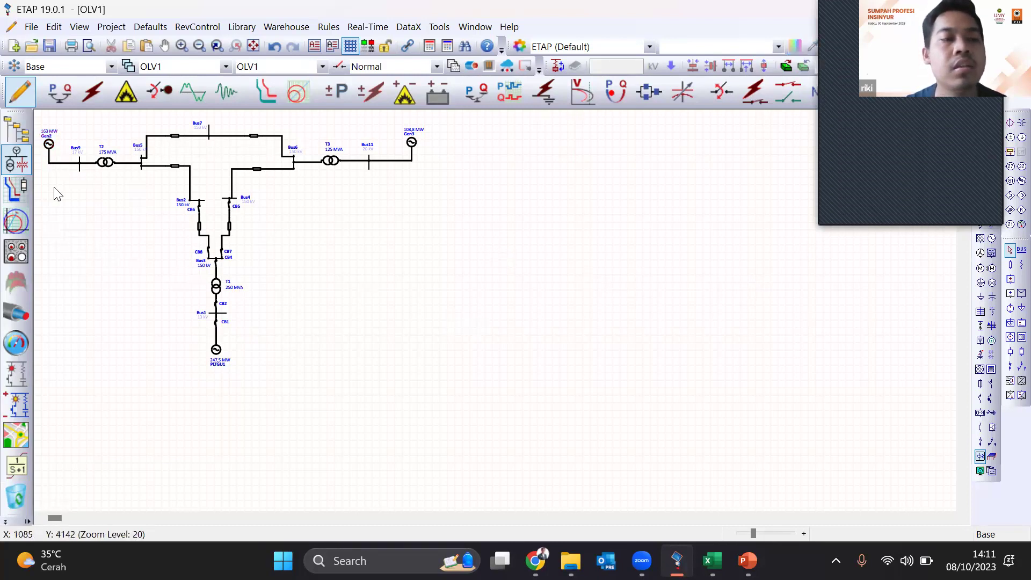
click(55, 90)
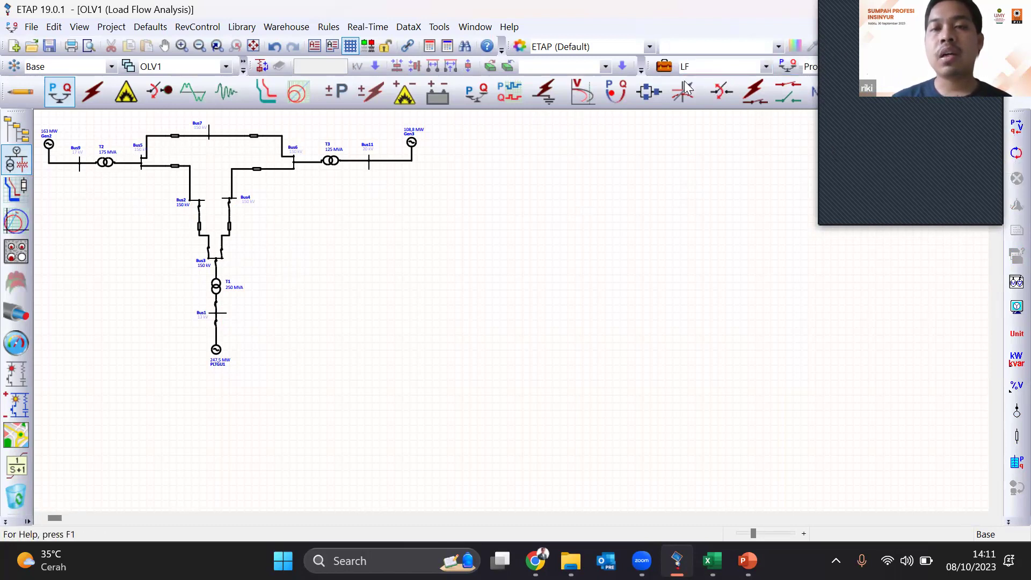
click(668, 70)
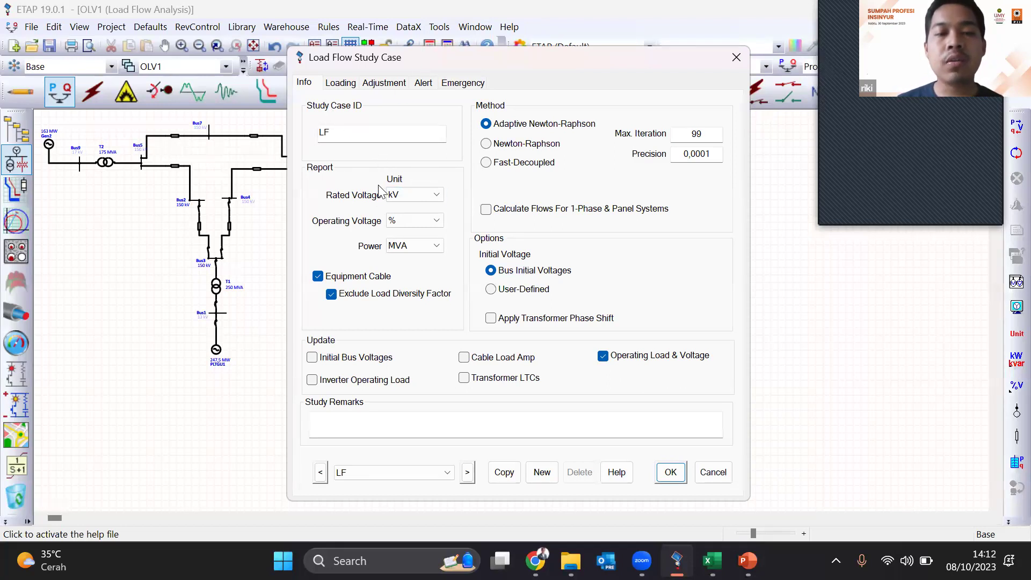
- Keep percent voltage report units and switch the LF solution method to Newton-Raphson
click(434, 200)
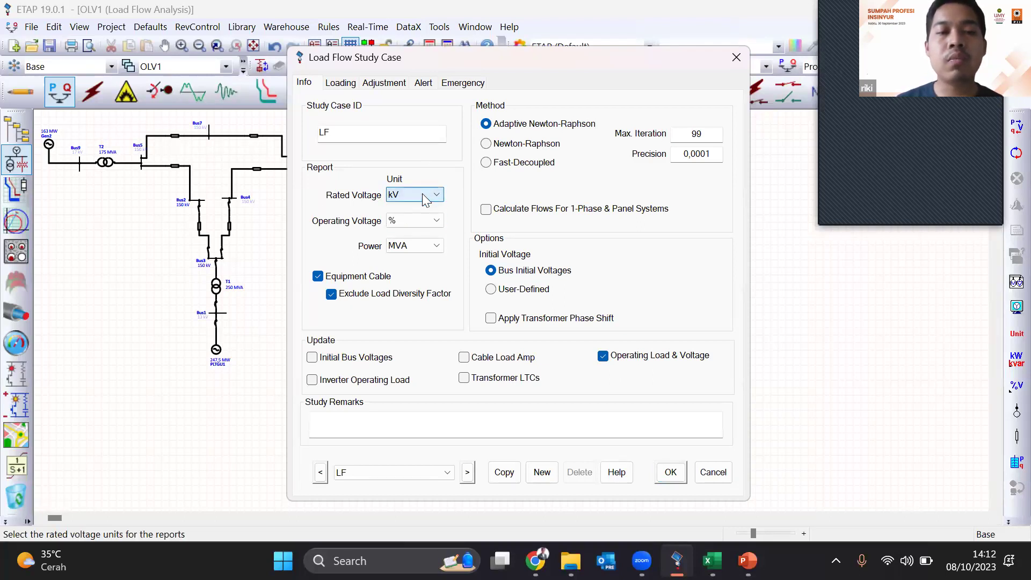
click(436, 220)
click(435, 220)
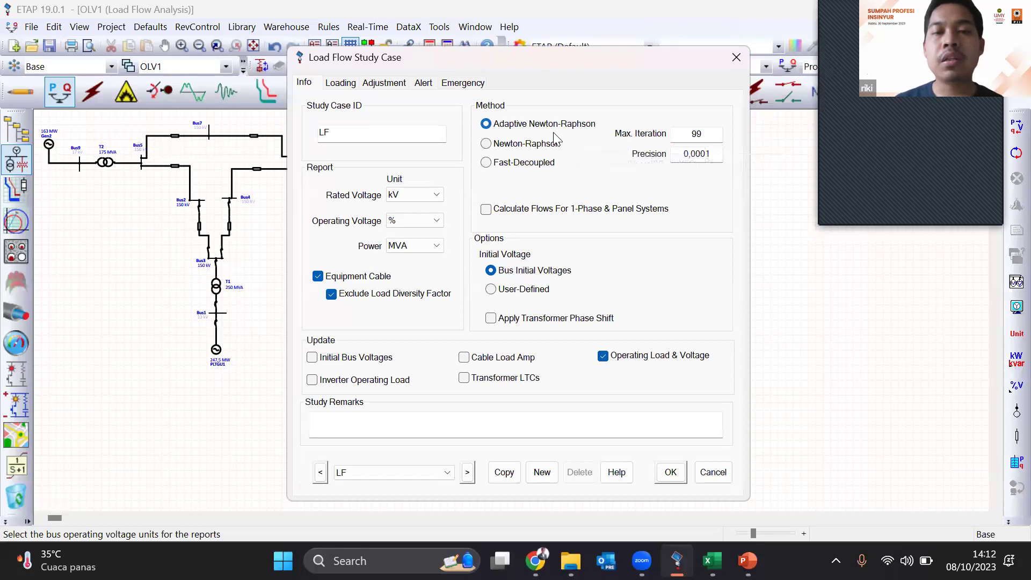
click(537, 143)
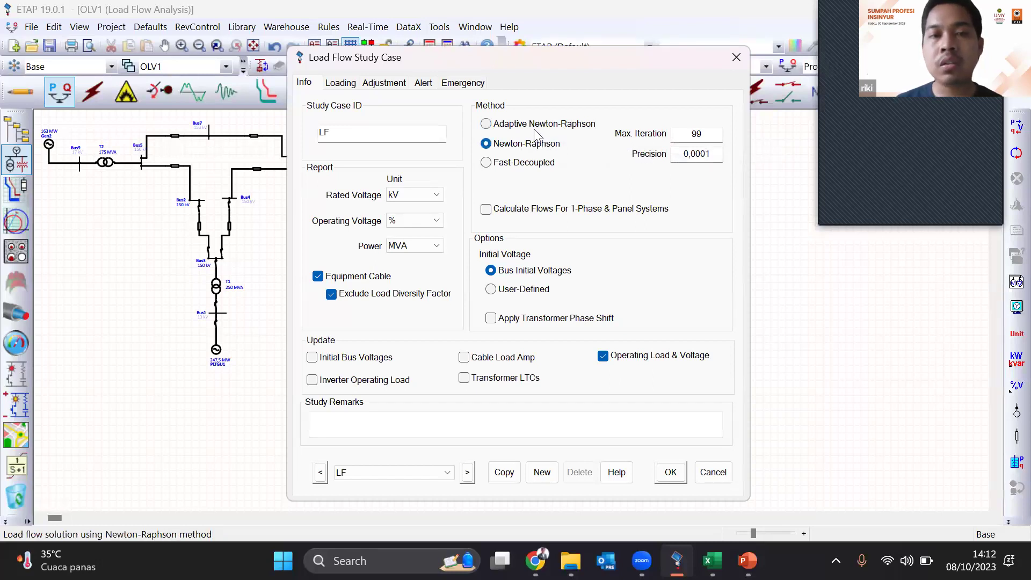
click(348, 86)
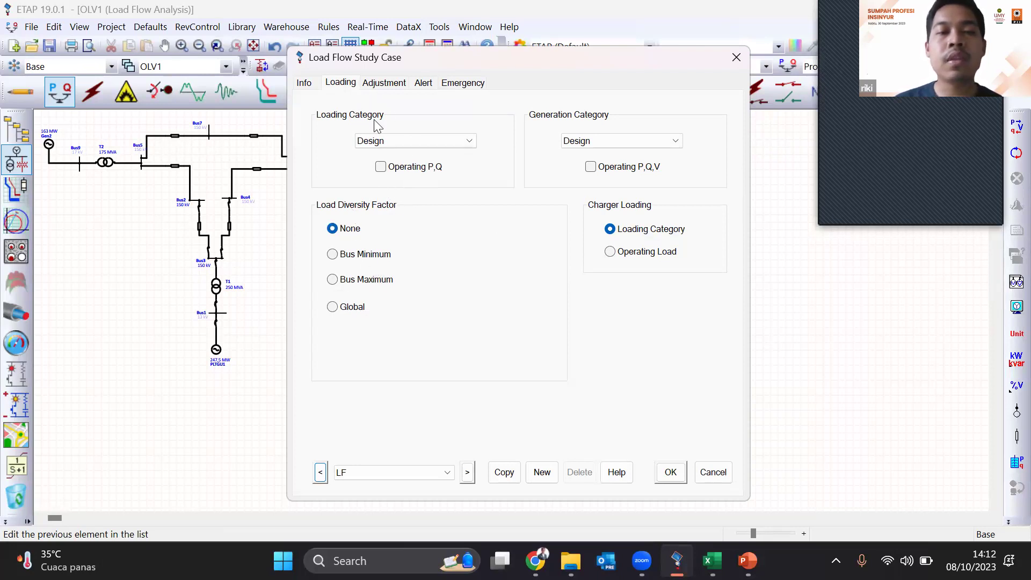
- Keep Design as the loading category and review the Adjustment and Alert pages
click(410, 141)
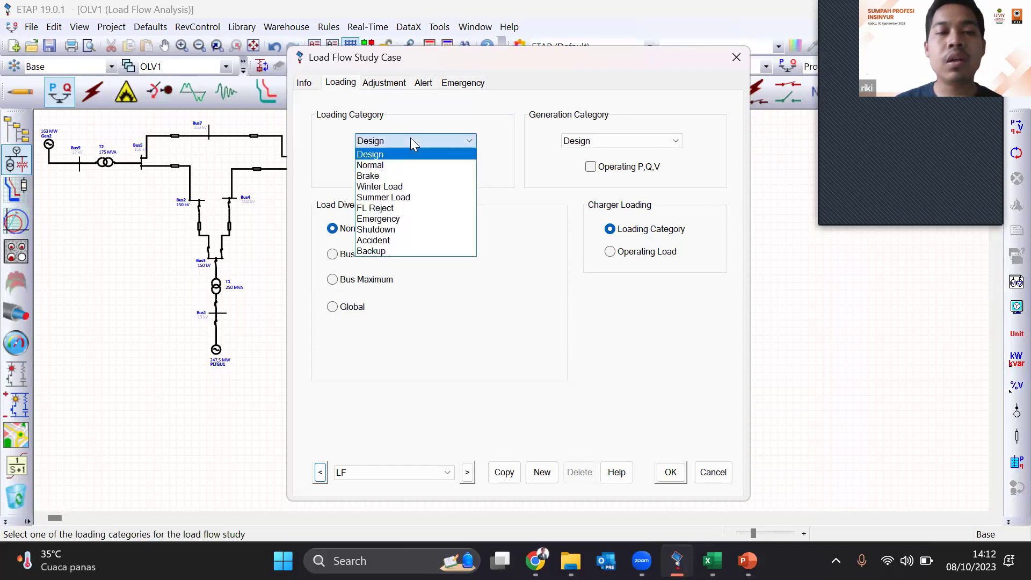
click(410, 138)
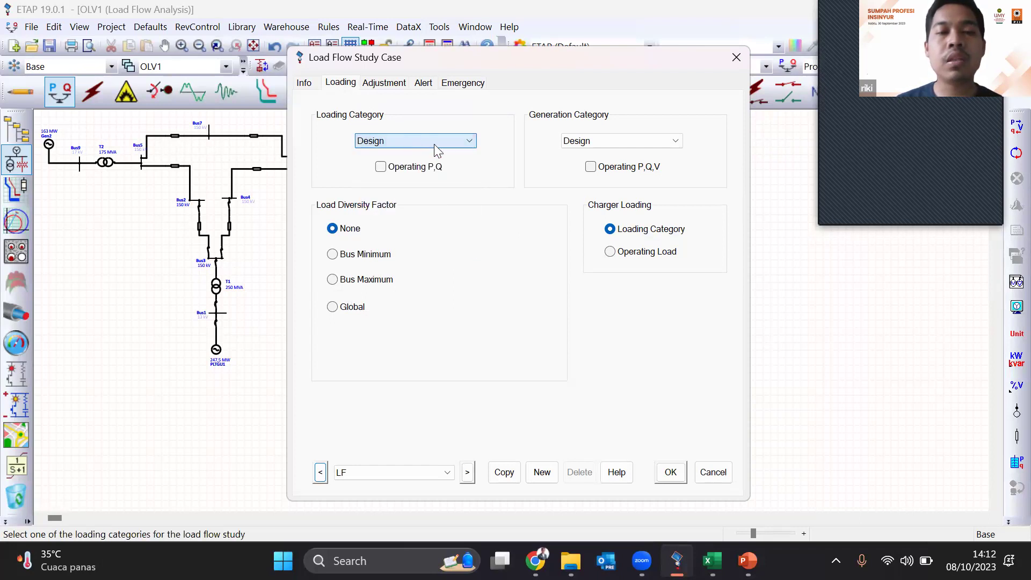
click(384, 83)
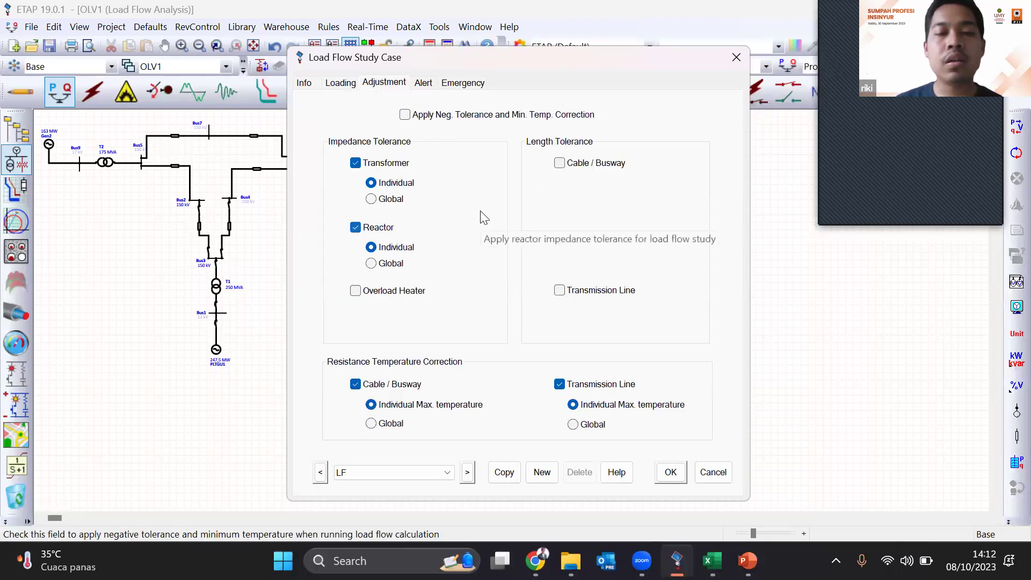
click(425, 83)
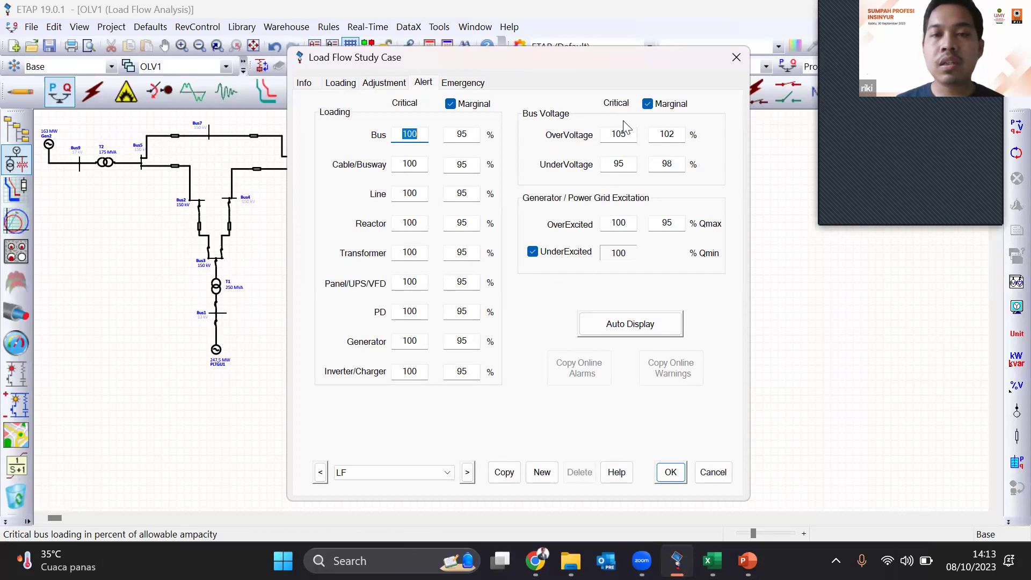
- Lower the critical bus undervoltage alert from 95% to 90% and enable Auto Display
drag(620, 163, 673, 163)
text(0)
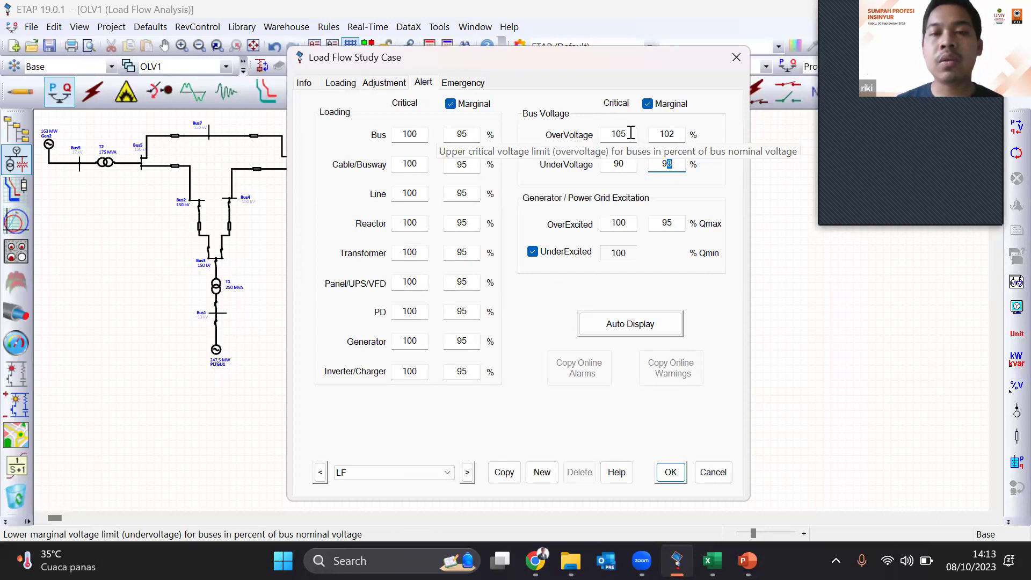
click(683, 121)
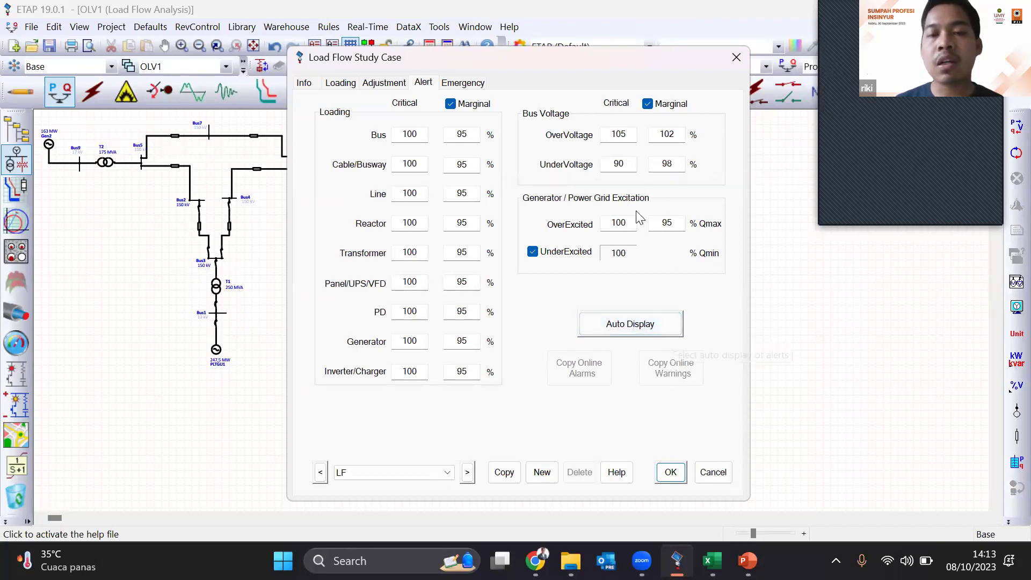
click(654, 327)
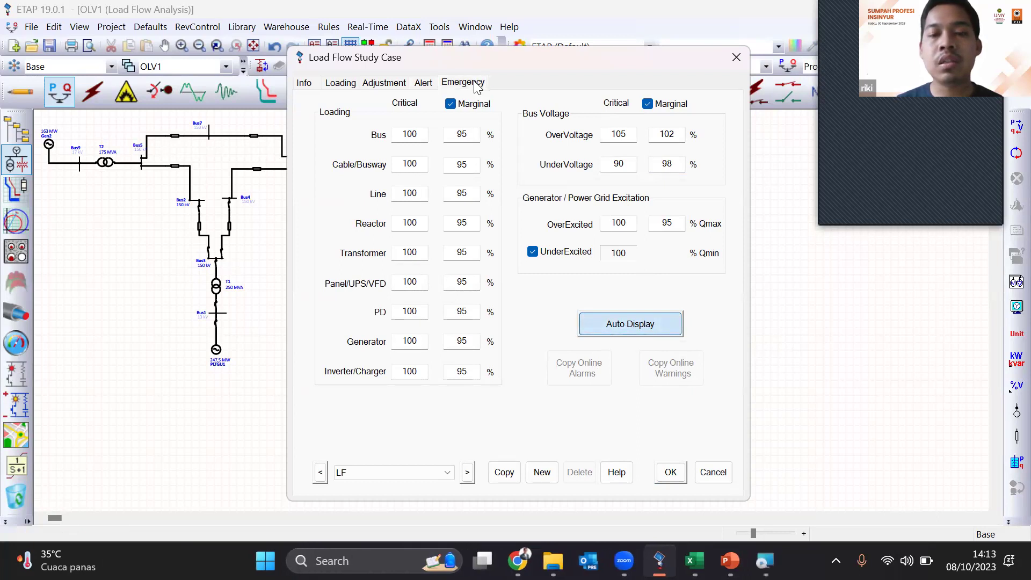
- Dismiss the stray ETAP 12.6.0 and server-busy prompts, then confirm the LF study case
click(767, 559)
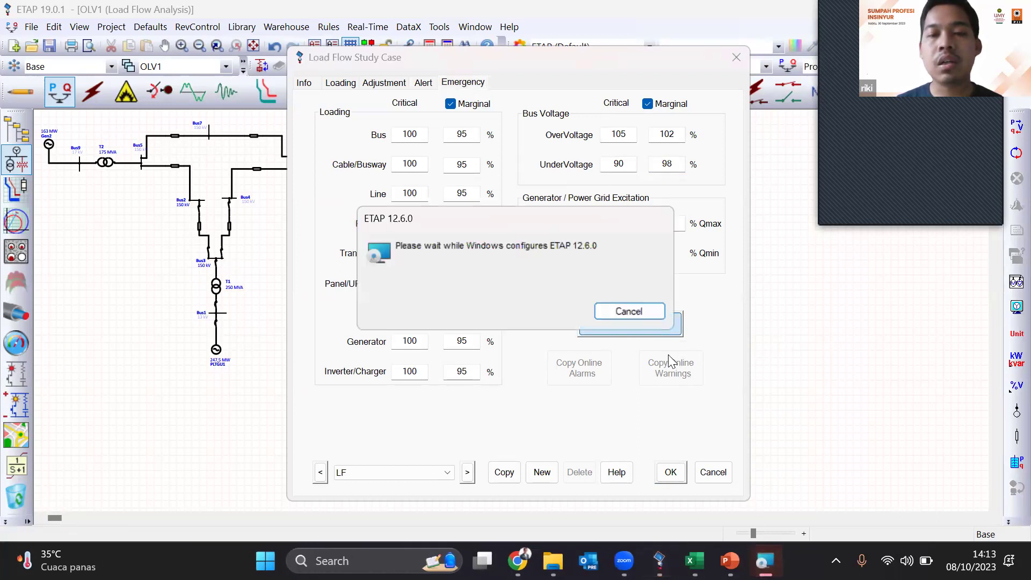
click(637, 311)
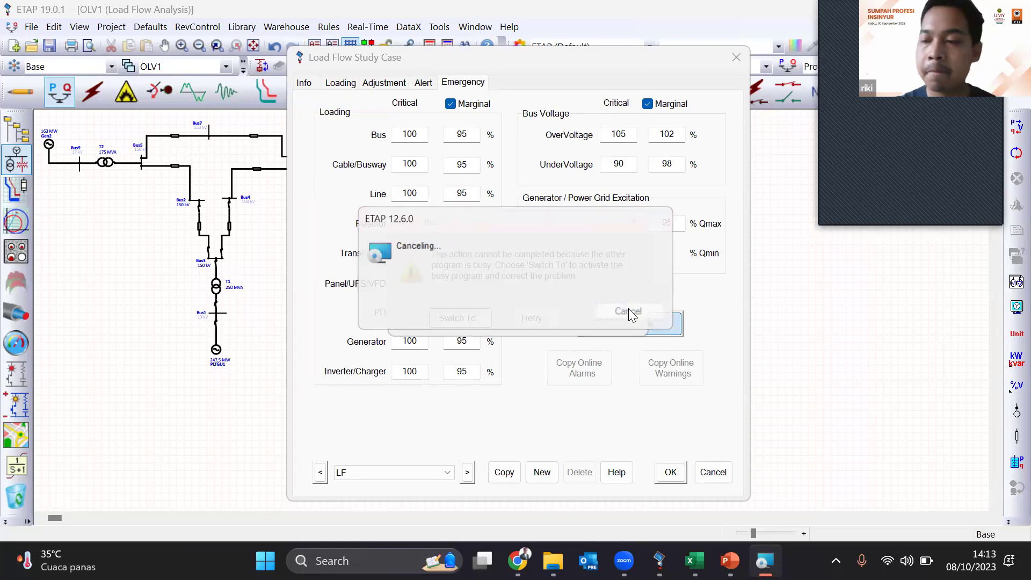
click(629, 313)
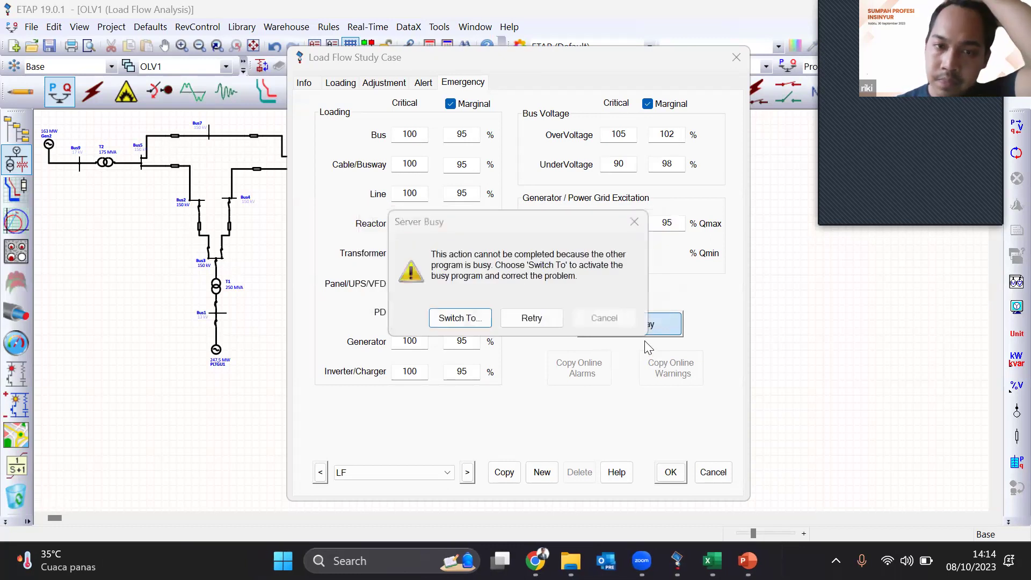
click(531, 318)
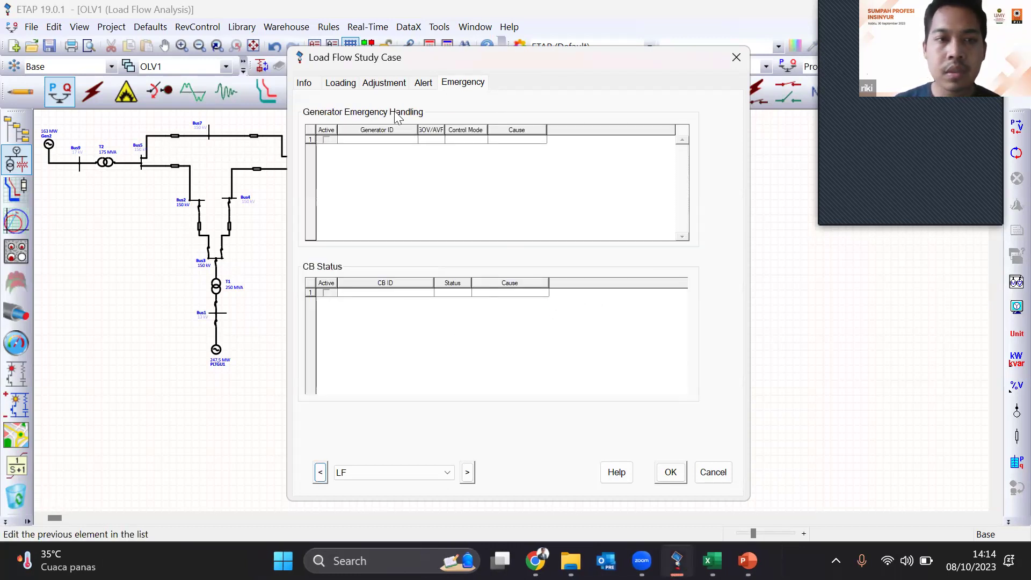
click(421, 85)
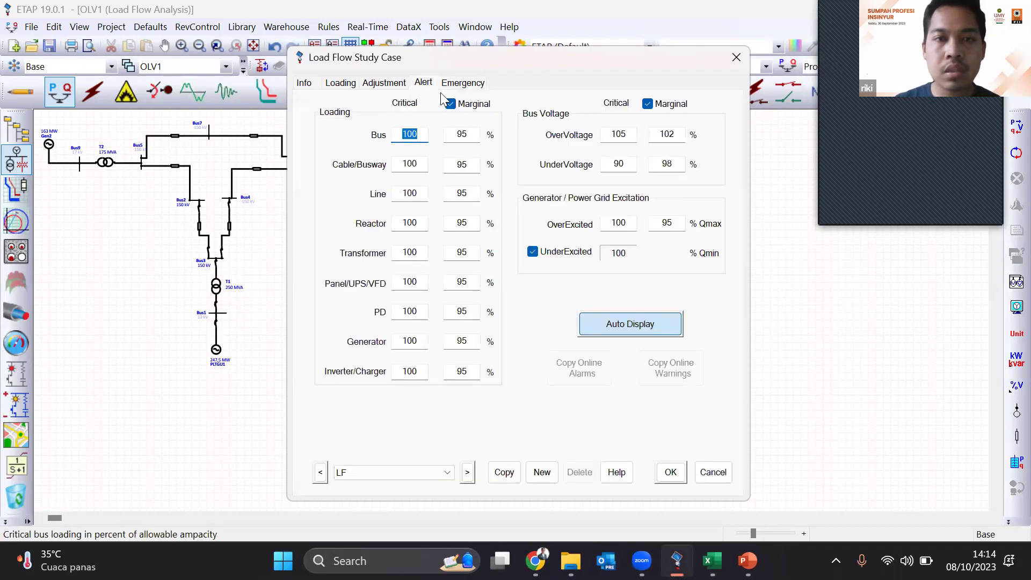
click(672, 473)
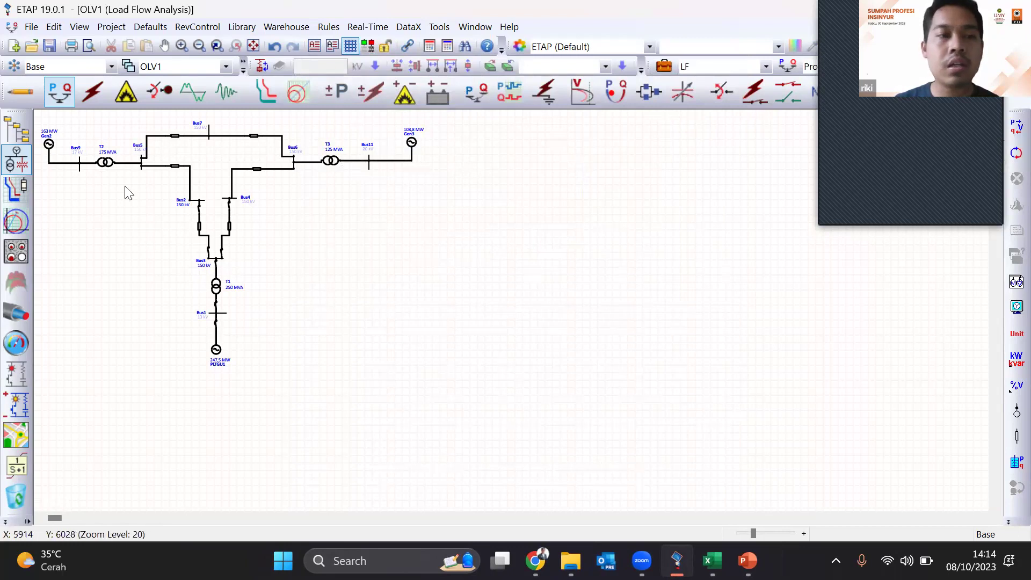
- Run the load flow with output report name 'Untitled'
scroll(46, 166, up, 5)
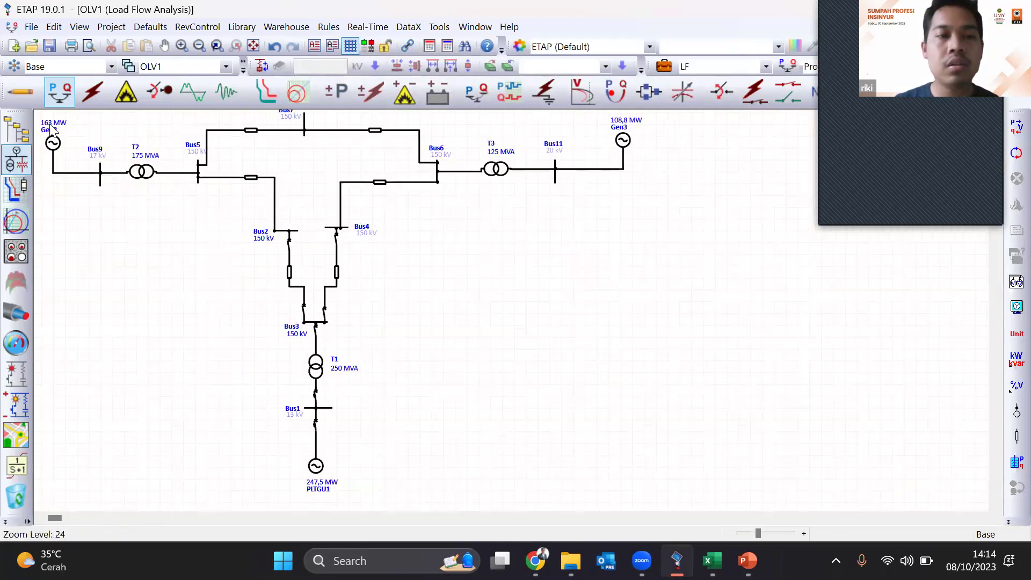
scroll(65, 135, down, 1)
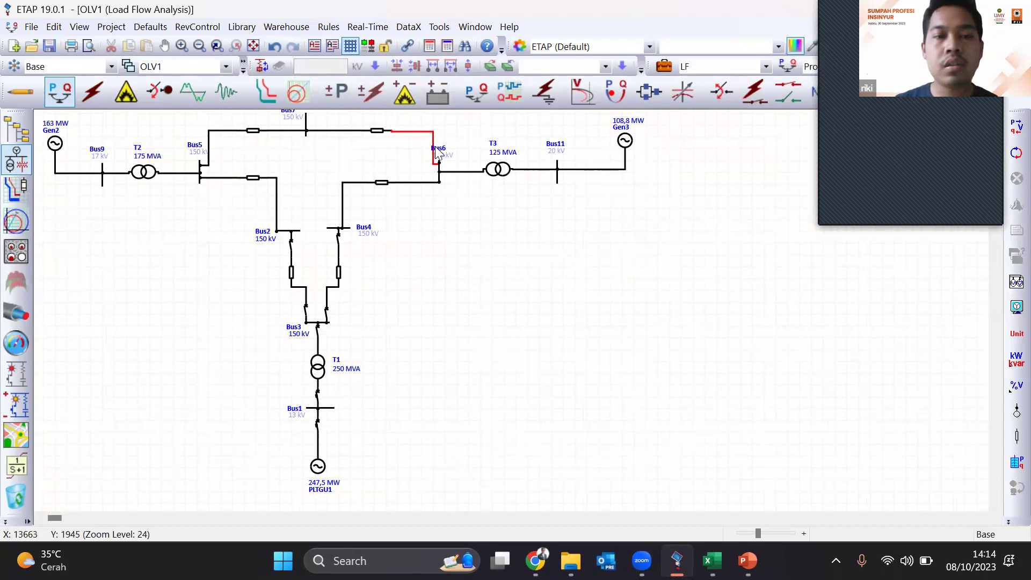
click(1017, 127)
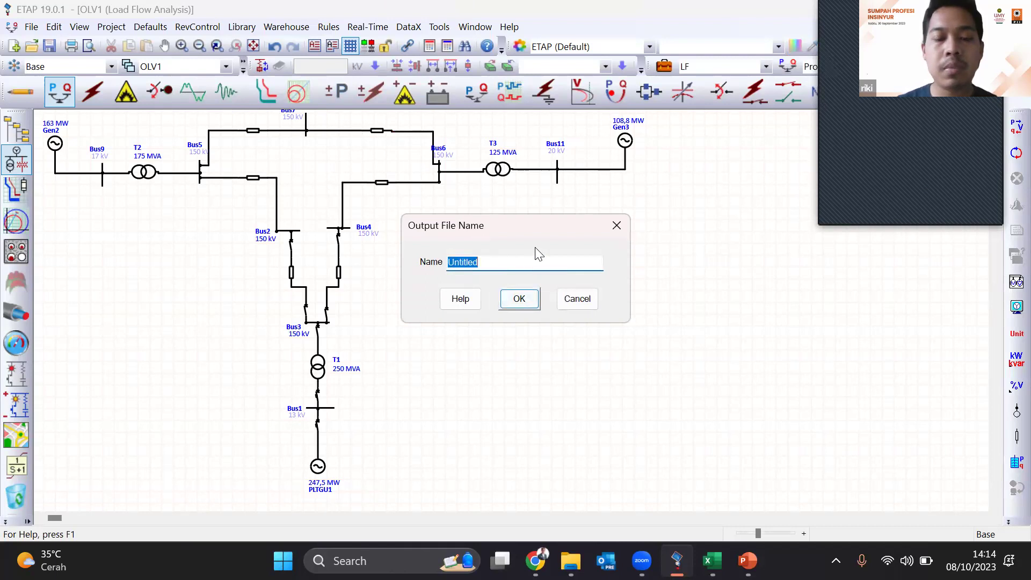
click(519, 299)
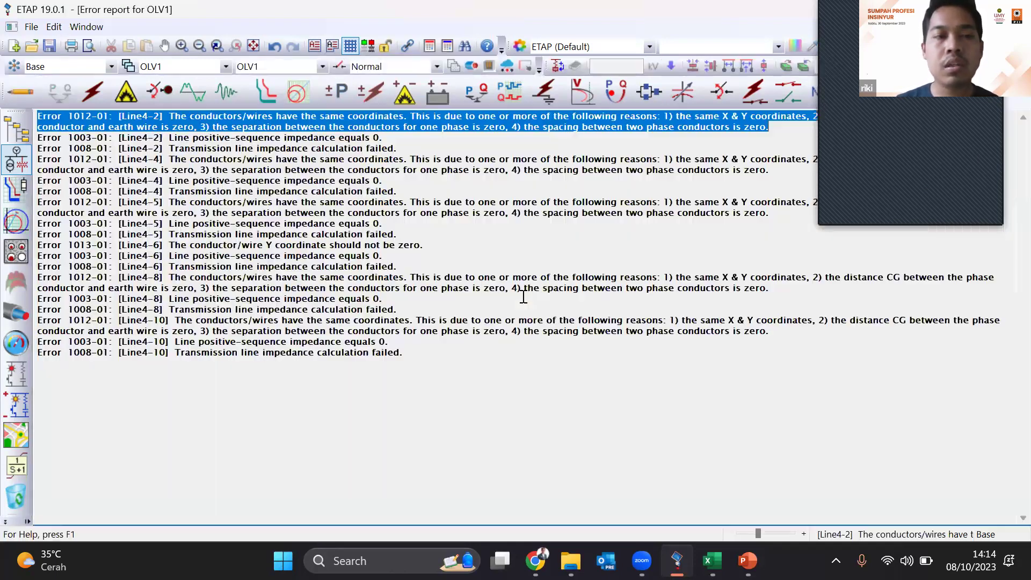
- Review the error report entries for the Line4-2, Line4-4 and Line4-5 impedance failures
click(282, 180)
click(266, 148)
click(257, 116)
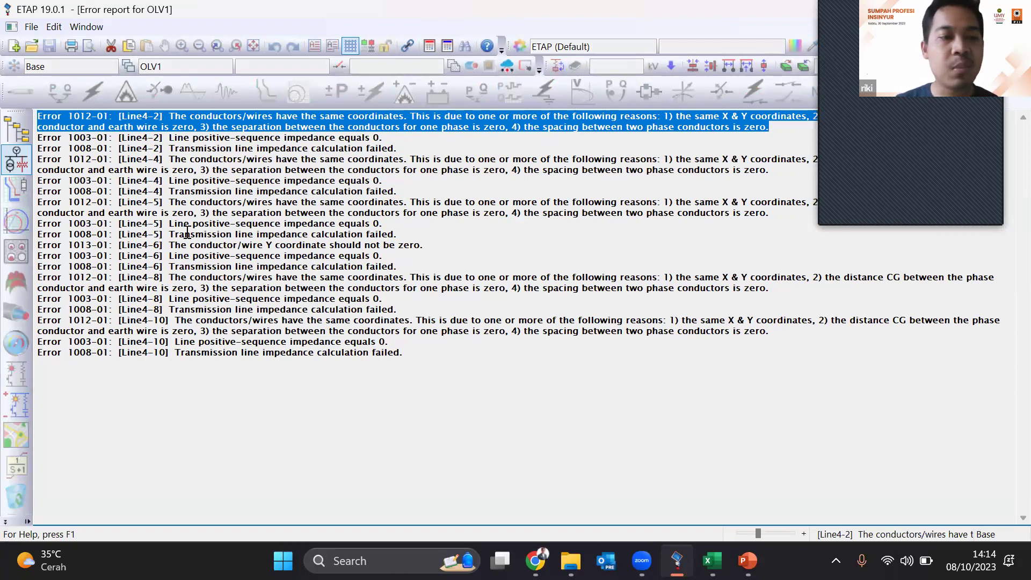
click(139, 161)
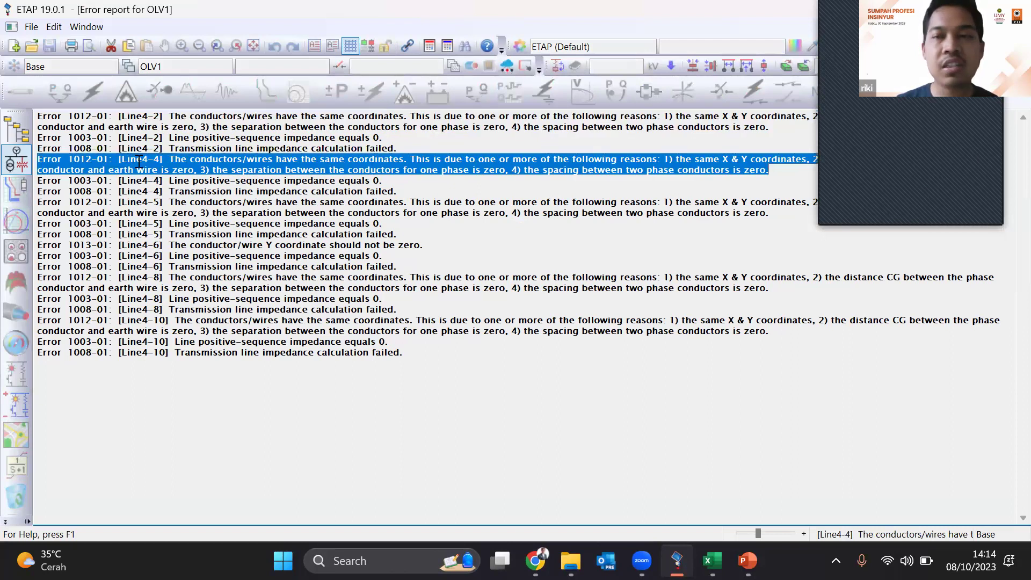
click(247, 149)
click(243, 137)
click(241, 120)
click(236, 138)
click(215, 162)
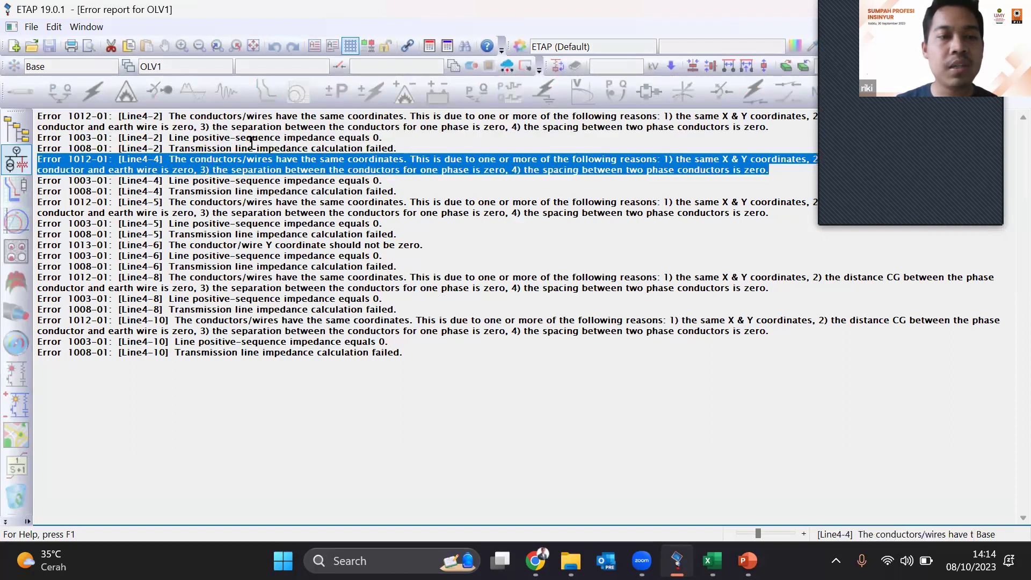
click(343, 134)
click(324, 233)
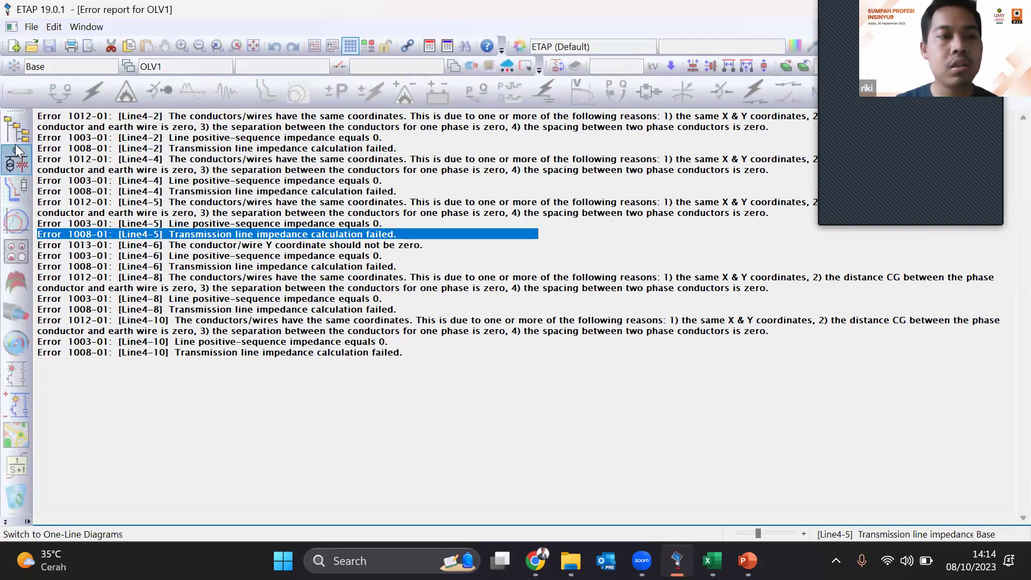
- Open System Manager and return to the OLV1 one-line diagram
click(16, 130)
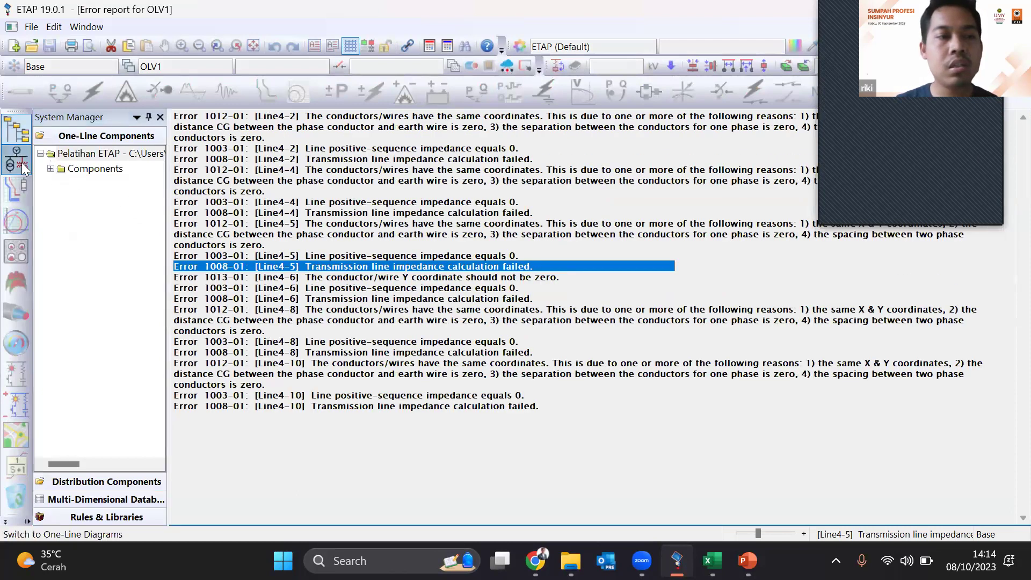
click(16, 159)
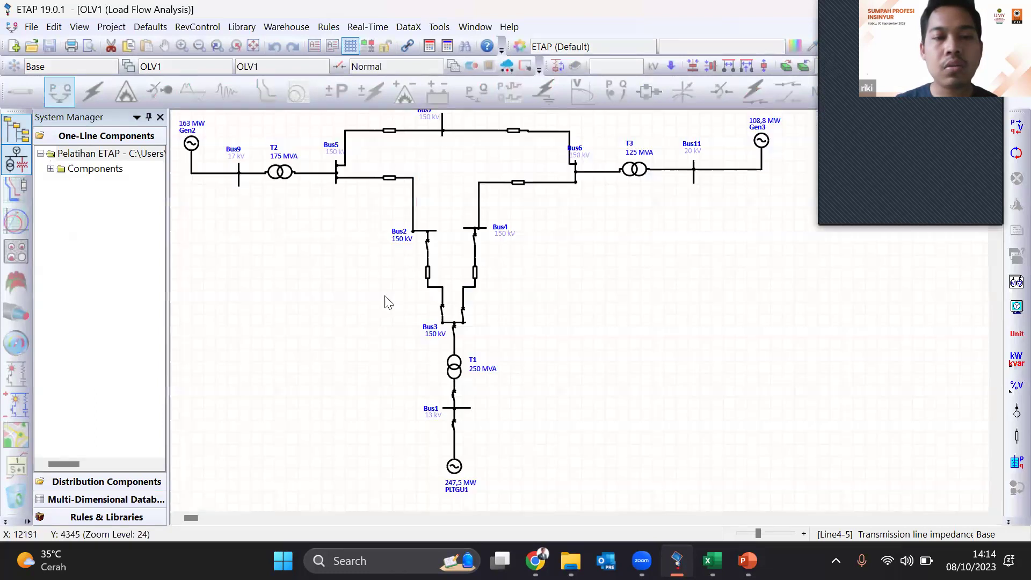
scroll(456, 277, up, 1)
- Open Line4-5 (Bus2–Bus3) and review its parameter, configuration and impedance pages
double_click(454, 277)
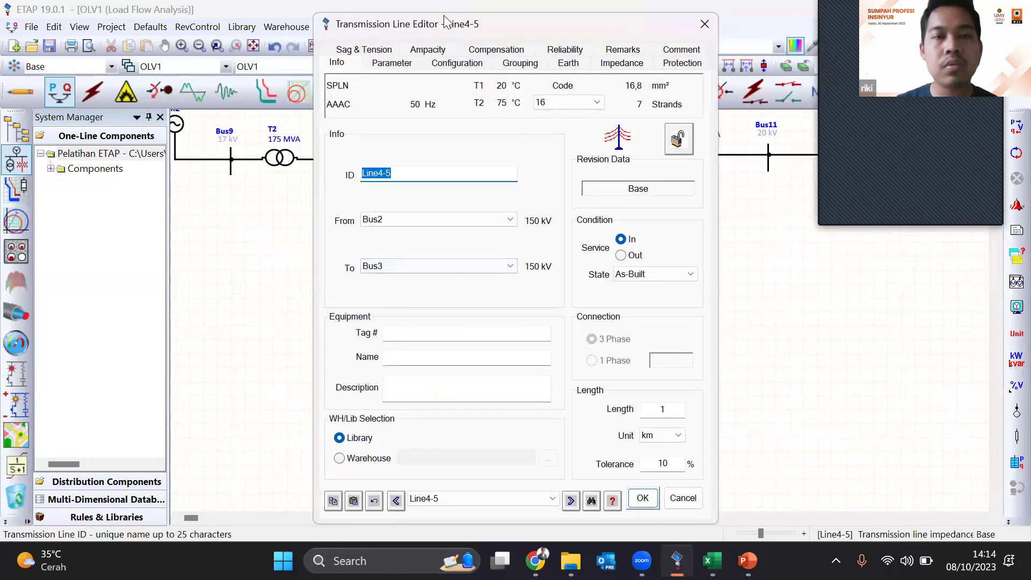
drag(467, 23, 361, 12)
click(279, 53)
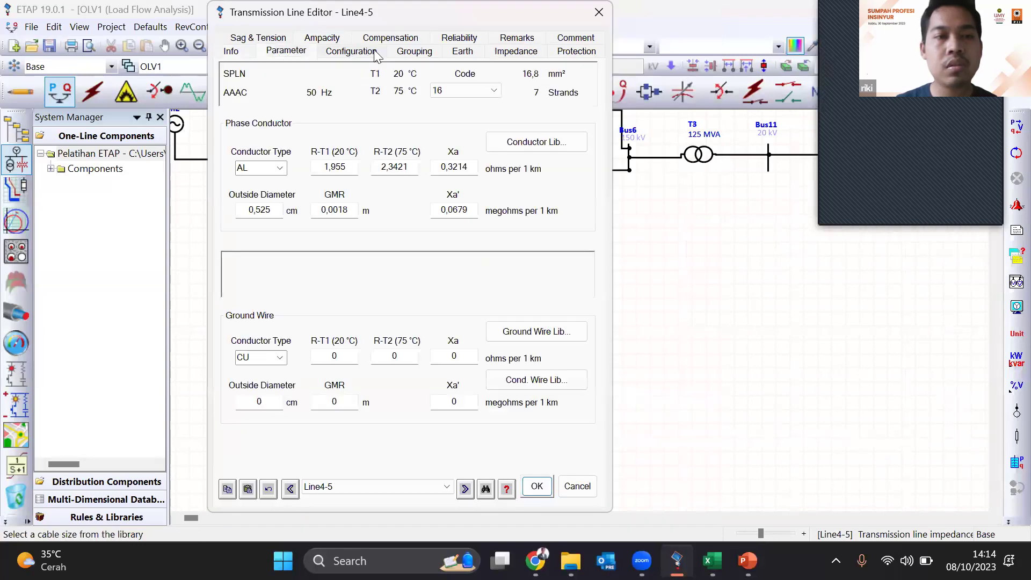
click(373, 53)
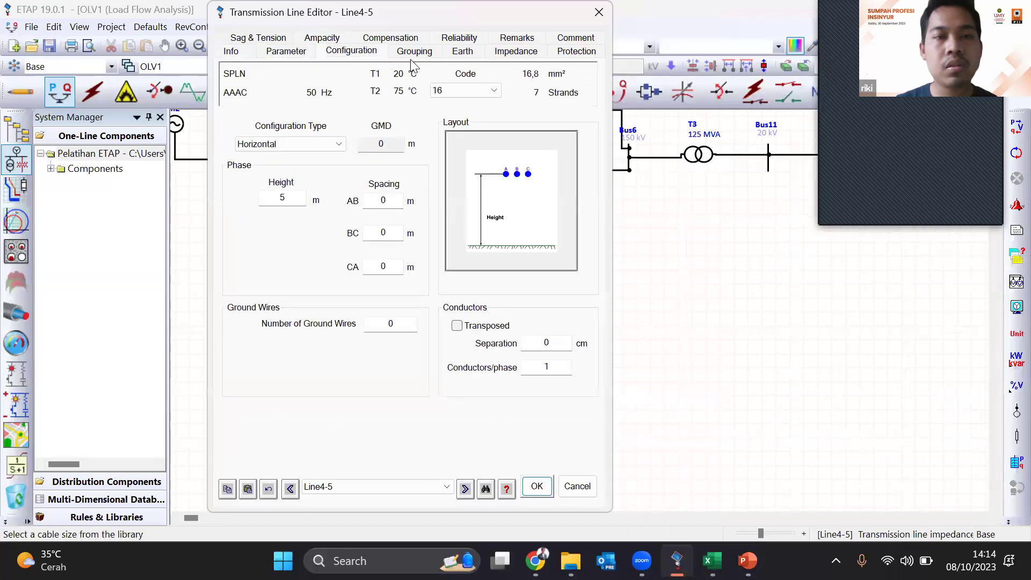
click(515, 51)
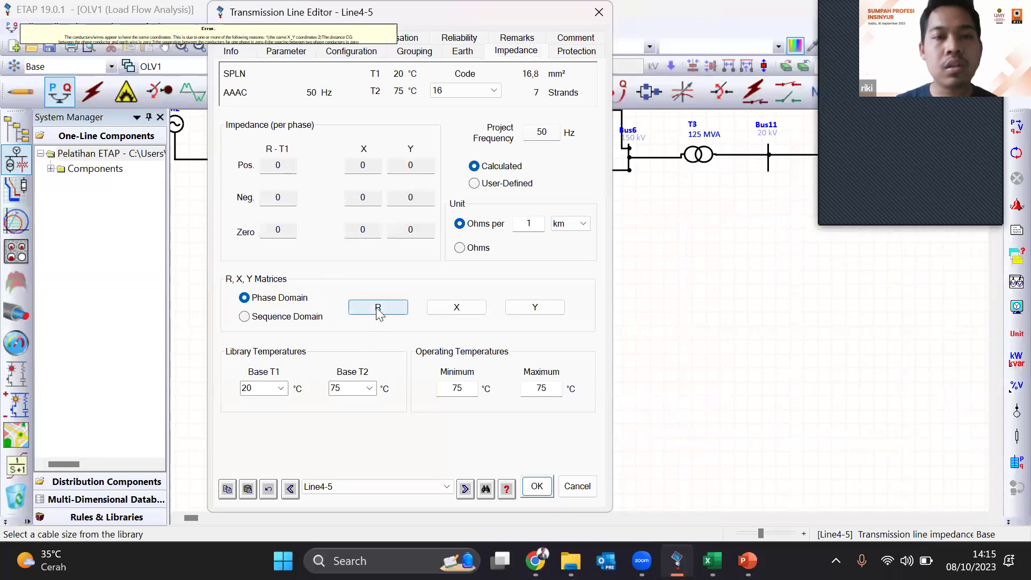
click(457, 307)
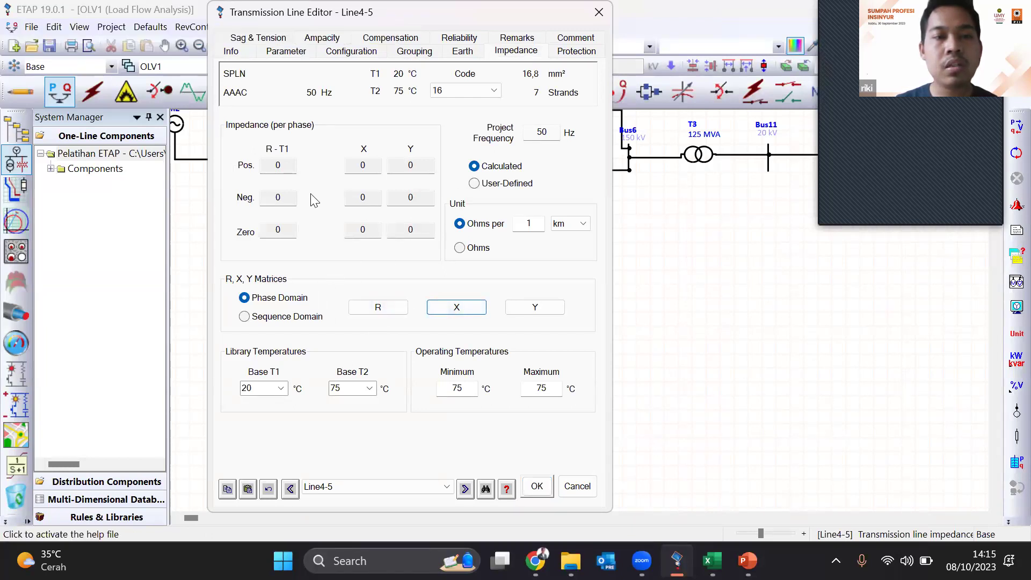
- Make Line4-5 impedances user-defined and enter 1 for R-T1 in all three sequences
click(277, 166)
click(294, 197)
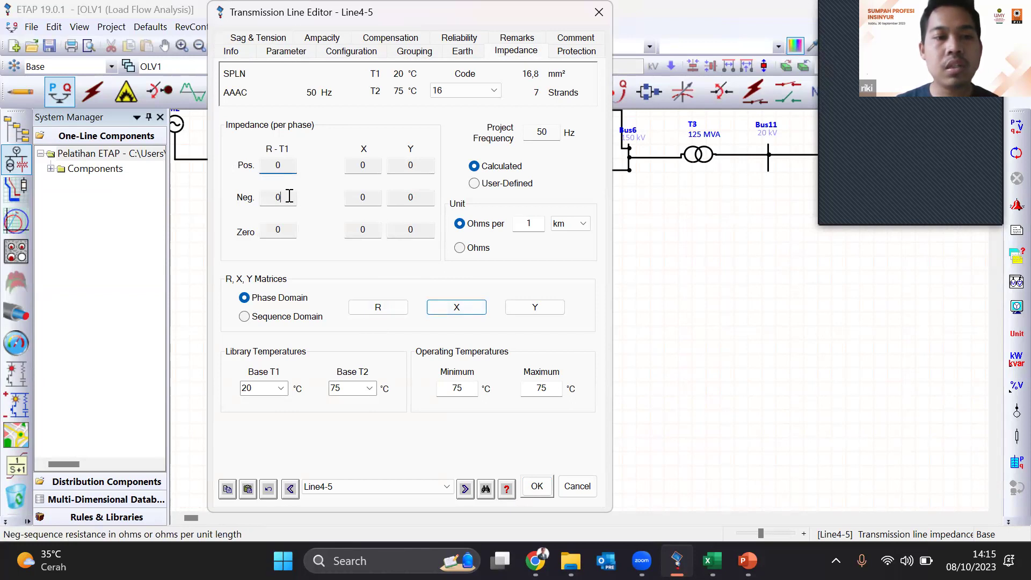
click(363, 166)
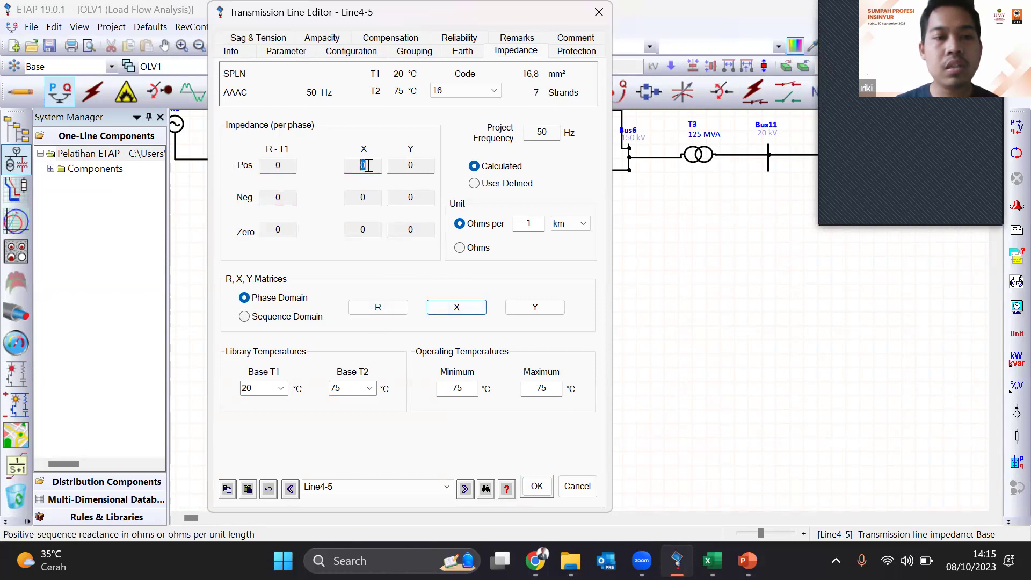
click(474, 183)
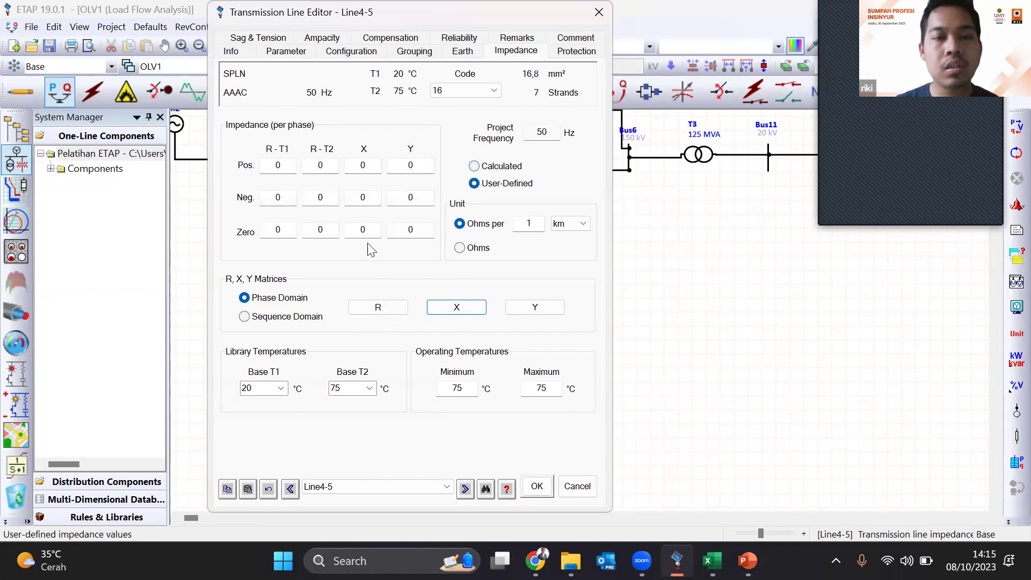
click(275, 166)
text(1)
click(279, 199)
text(1)
click(279, 231)
text(1)
- Enter 1 for R-T2 and susceptance Y, then revert to calculated impedances
click(319, 166)
text(1)
click(399, 166)
text(1)
click(416, 194)
text(1)
click(431, 232)
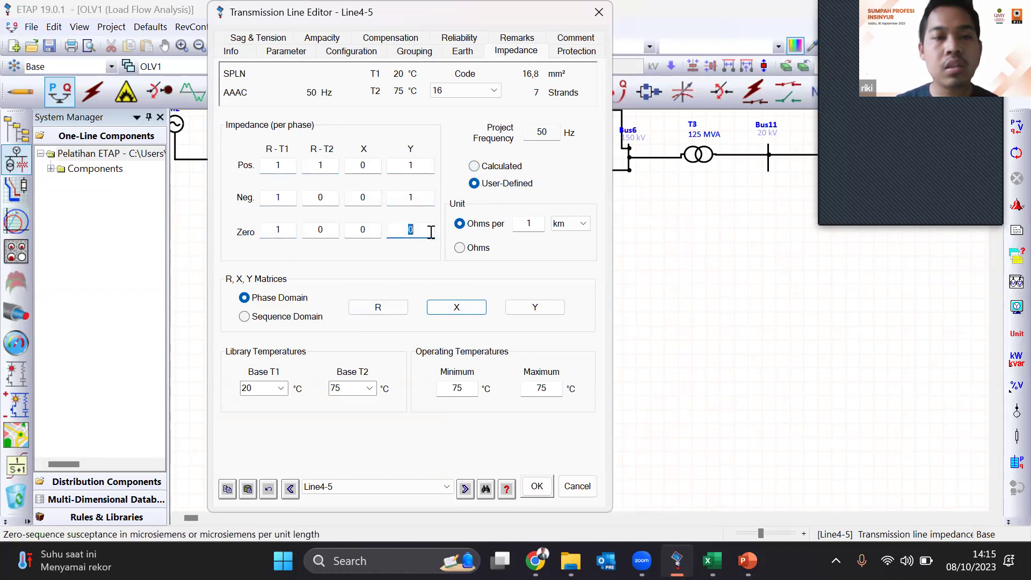
click(475, 166)
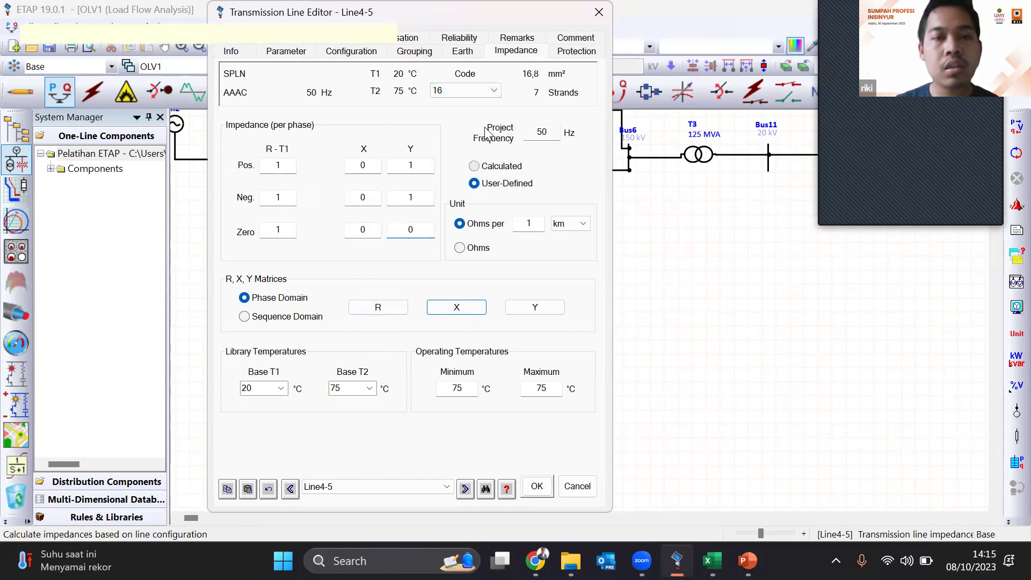
- Set ground wire R-T1, R-T2 and Xa to 1 and outside diameter to 2 cm, then apply
click(373, 54)
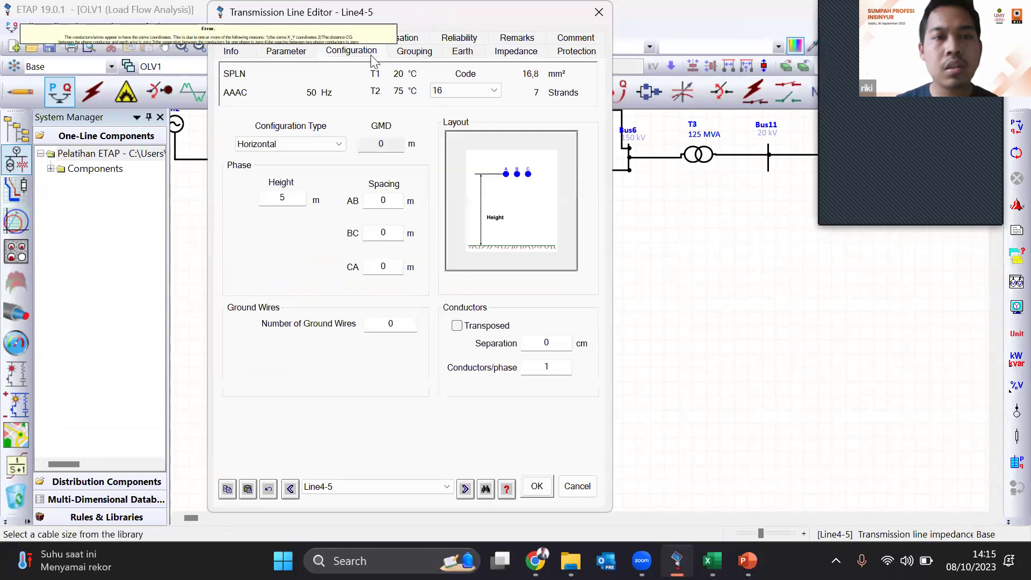
click(309, 55)
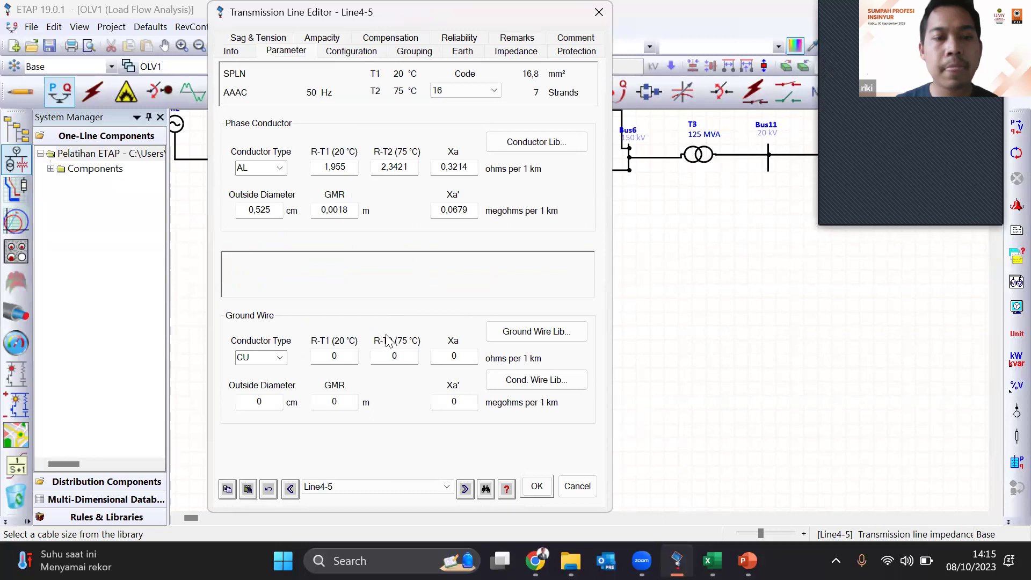
double_click(340, 357)
text(1)
double_click(379, 356)
text(1)
double_click(442, 355)
text(1)
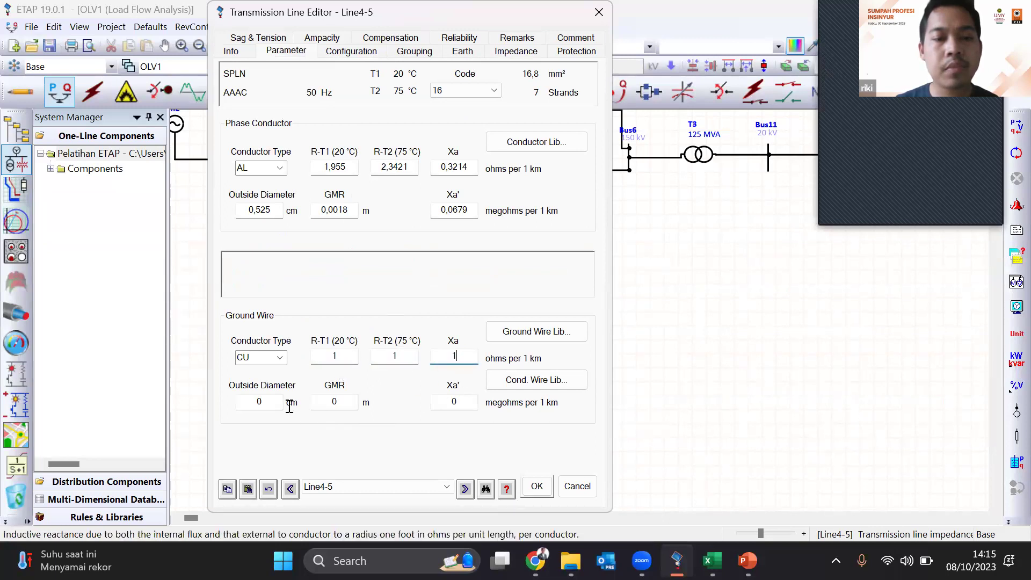
double_click(258, 402)
text(2)
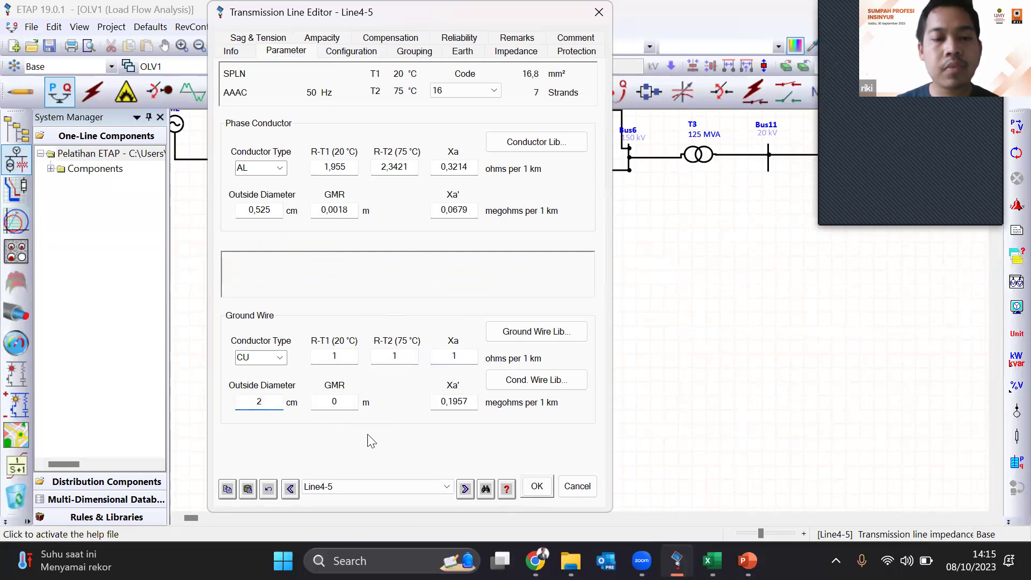
click(536, 489)
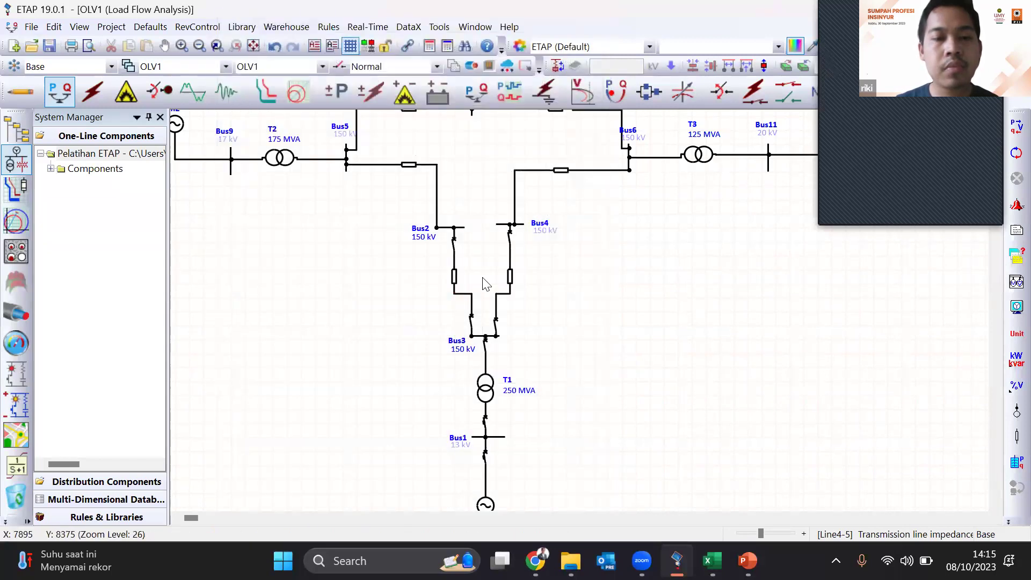
- Inspect Line4-6's parameters and impedances, then discard the changes
double_click(510, 278)
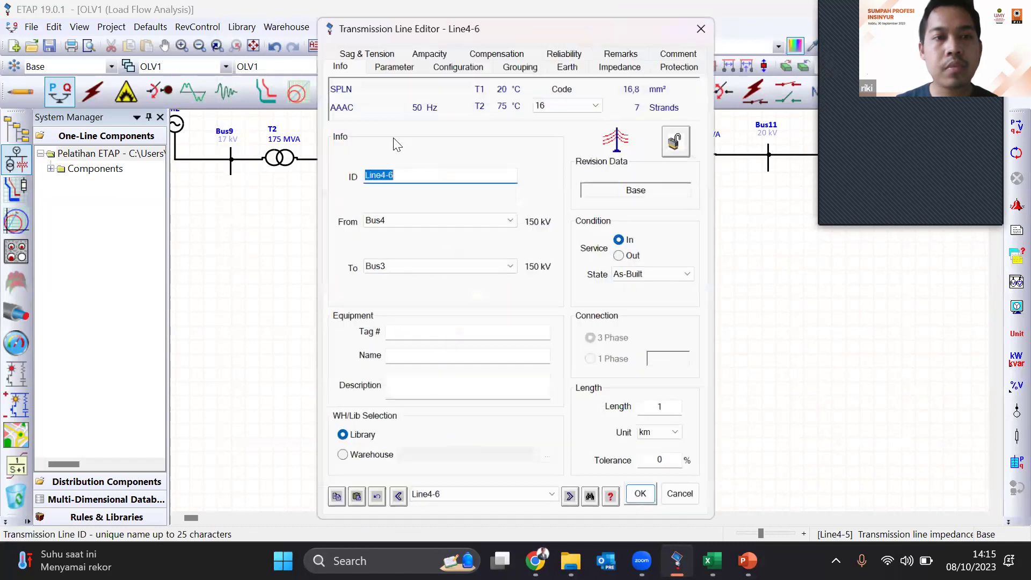
click(397, 67)
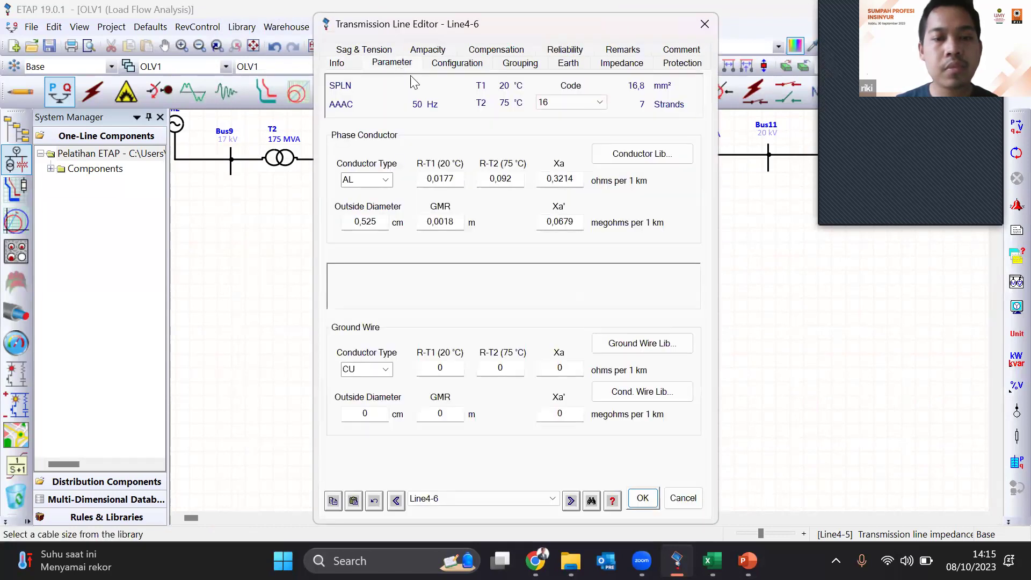
click(612, 65)
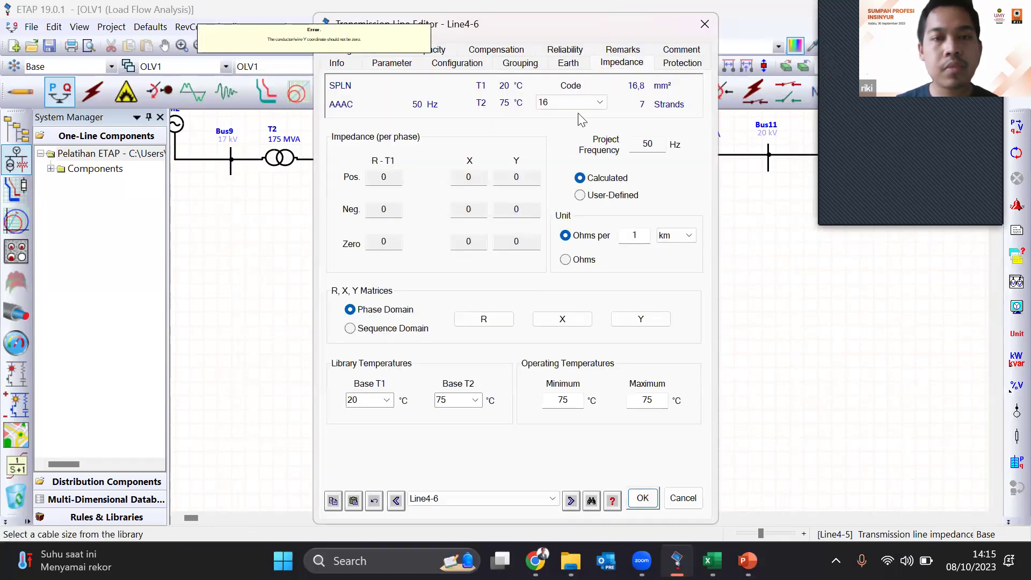
click(523, 243)
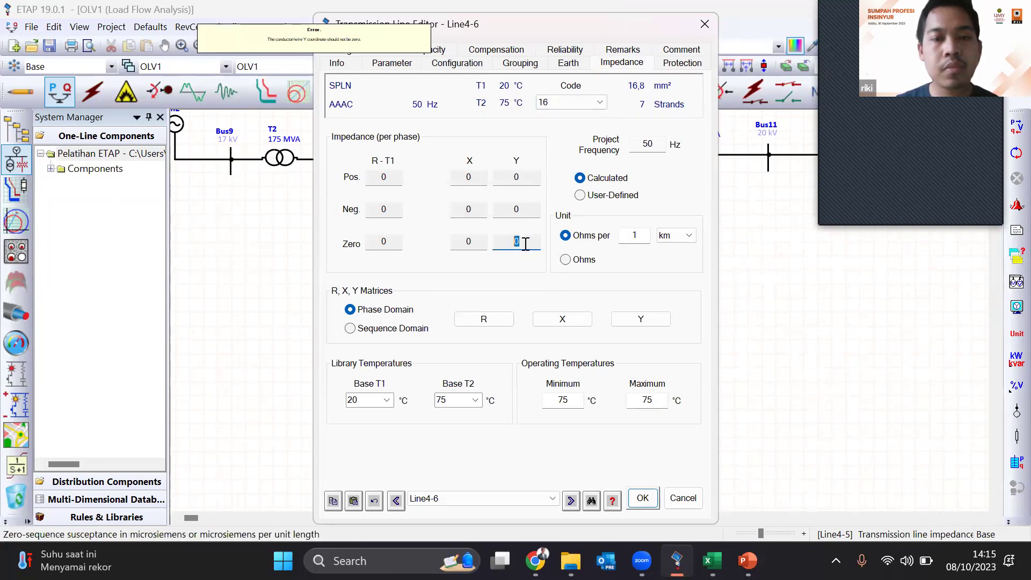
click(585, 196)
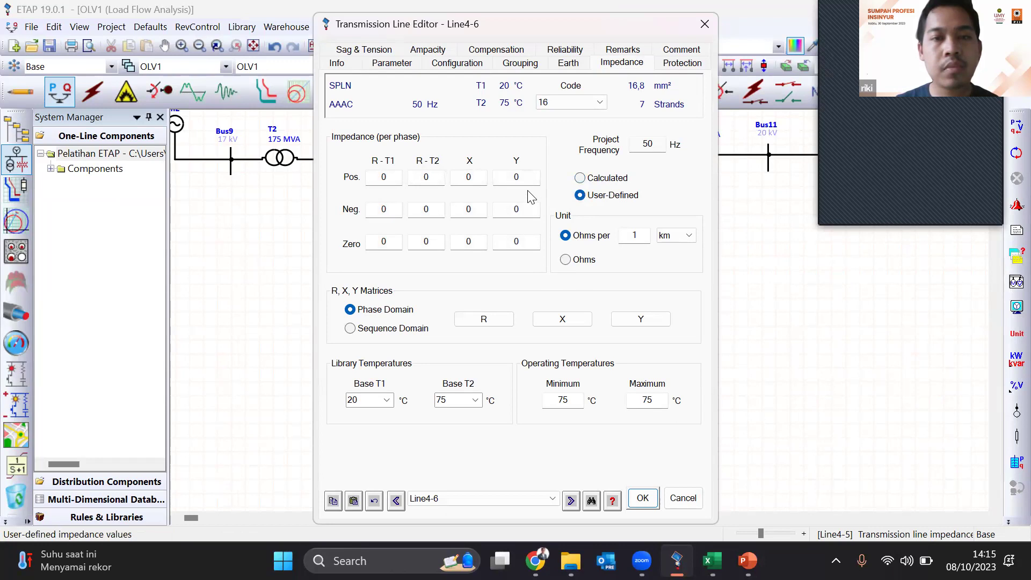
click(690, 496)
- Review Line4-2 (Bus5–Bus7) settings, keep them with OK, and rerun the load flow
scroll(590, 253, up, 1)
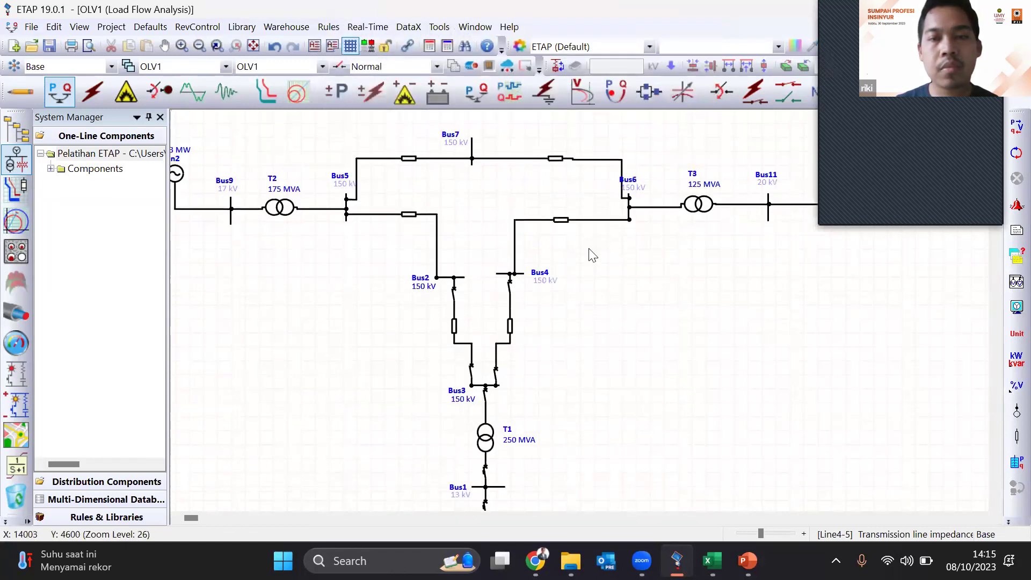
click(417, 164)
double_click(416, 164)
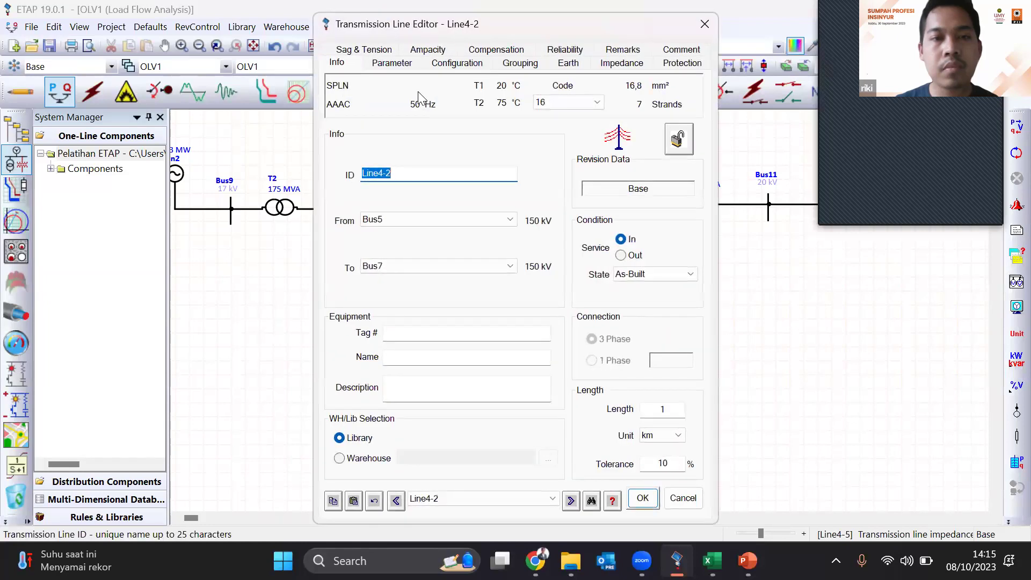
click(397, 66)
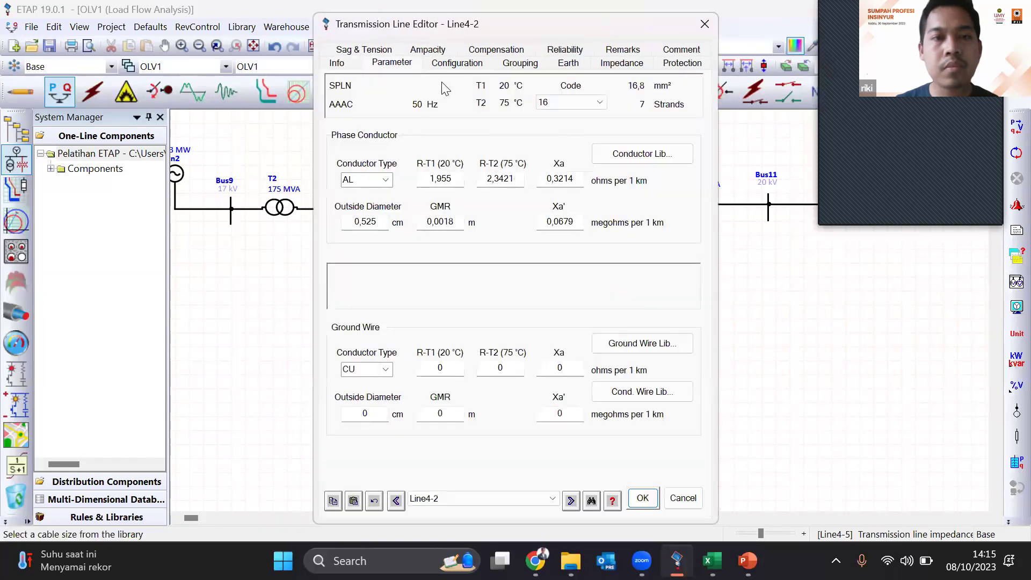
click(453, 65)
click(613, 64)
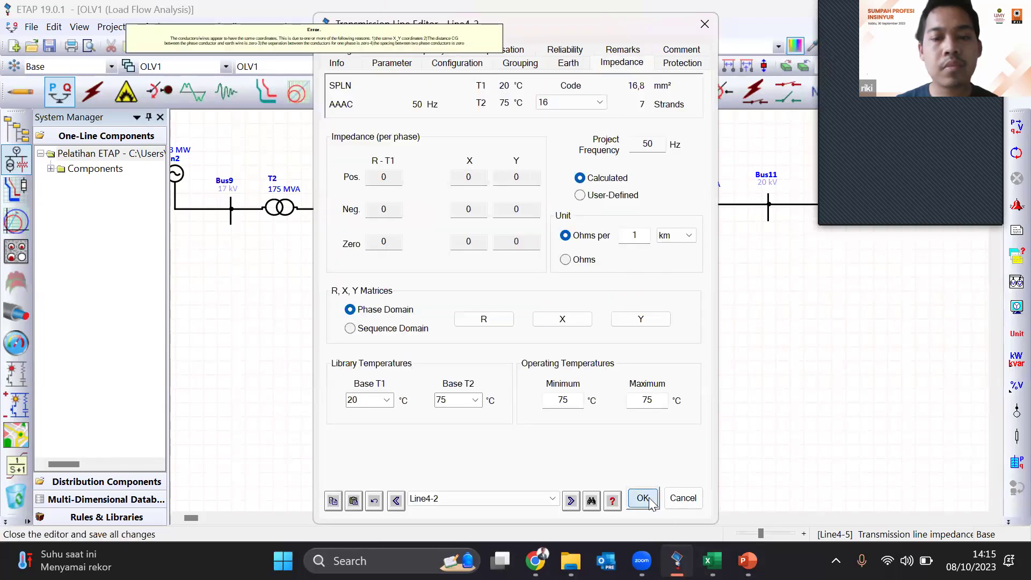
click(645, 497)
click(1006, 135)
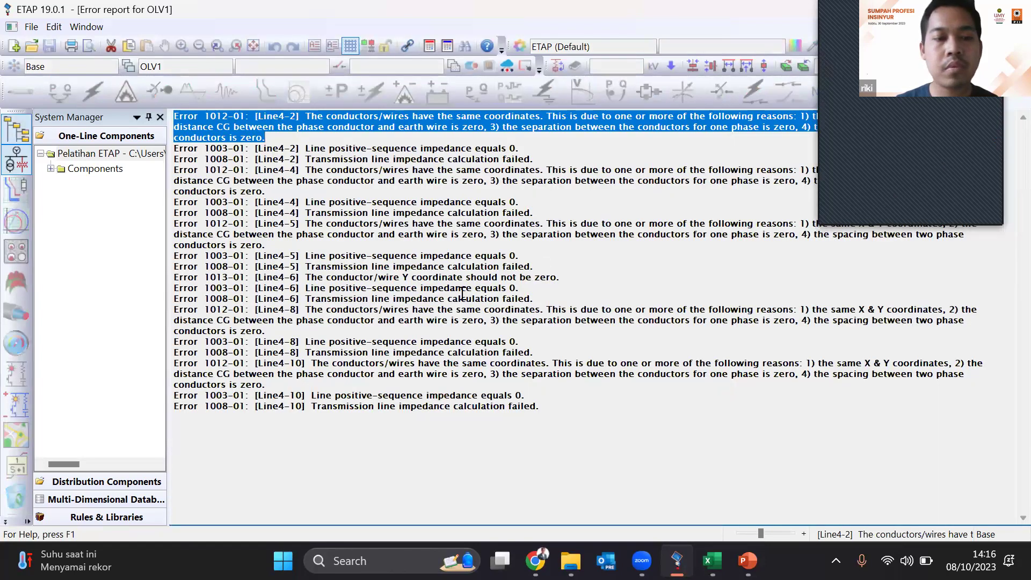
- From the error report, open Line4-2, confirm its impedances are all zero, and close it
click(275, 155)
click(286, 129)
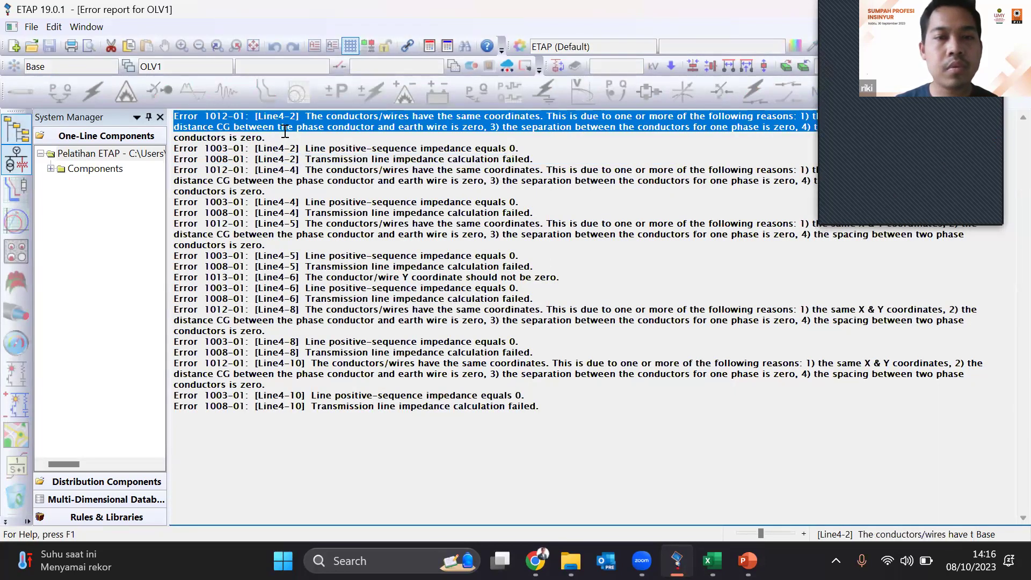
click(323, 147)
double_click(322, 147)
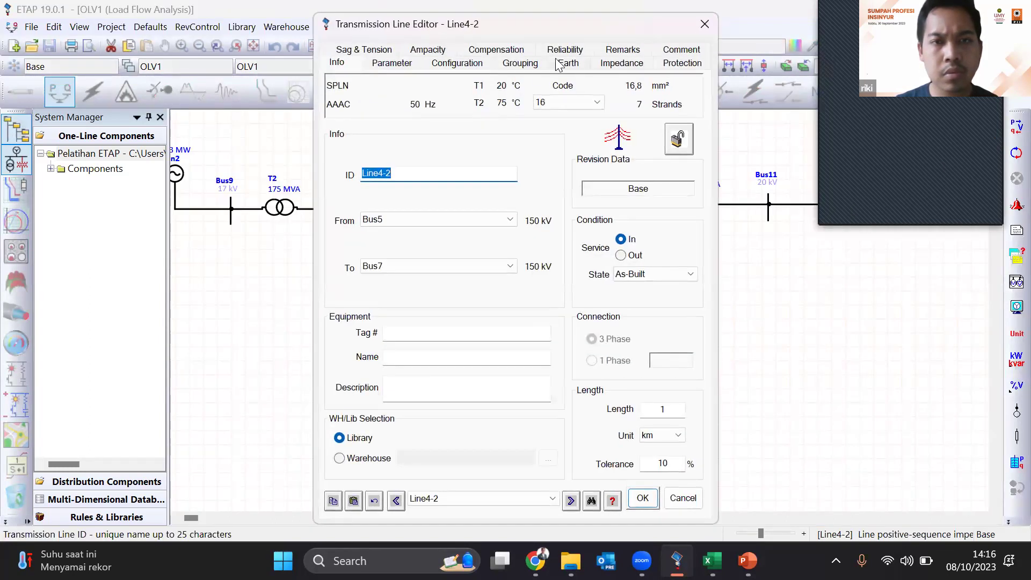
click(619, 63)
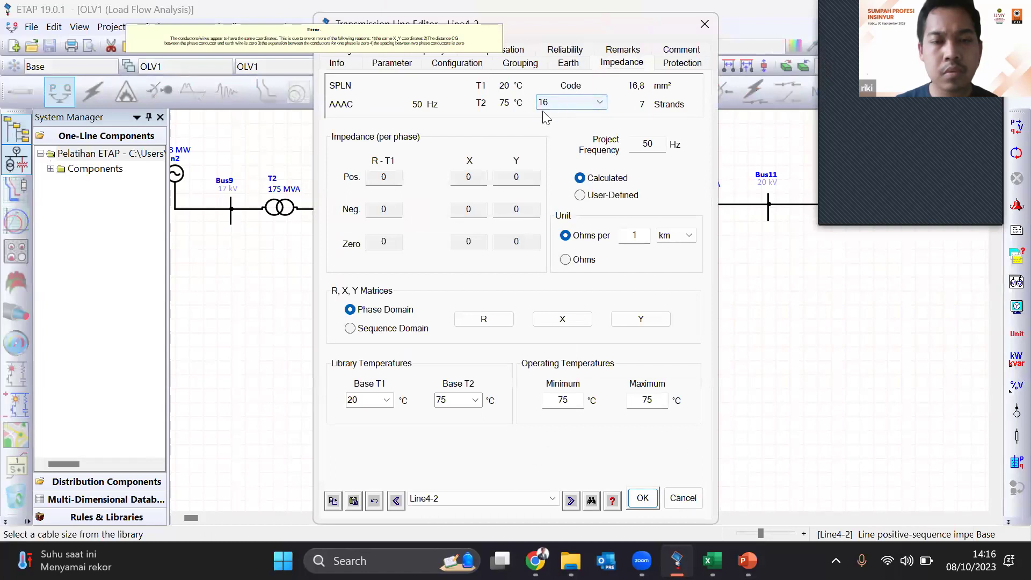
click(705, 25)
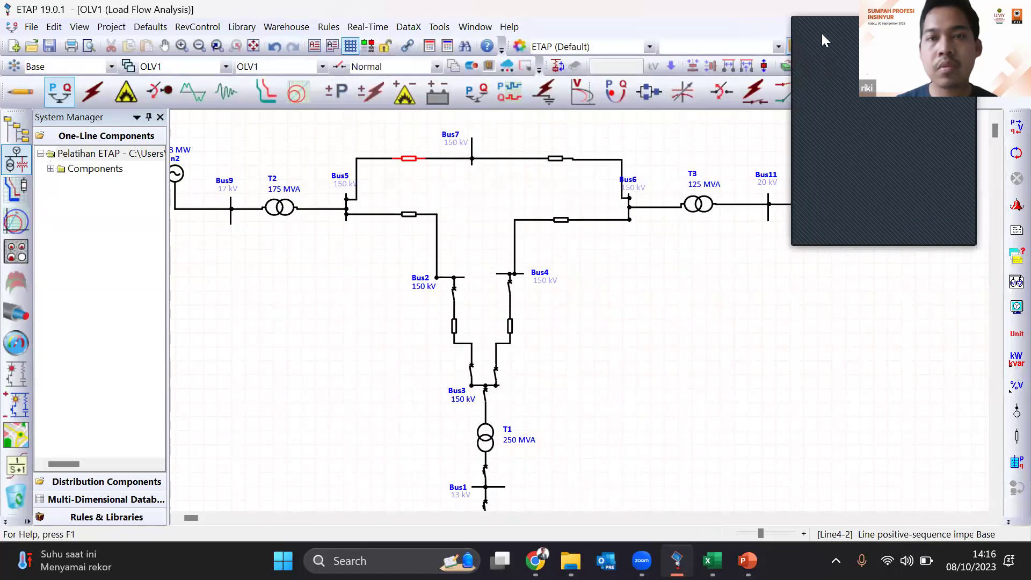
- Place ETAP in a window beside Excel and hide the component tree to widen the diagram
drag(604, 13, 404, 49)
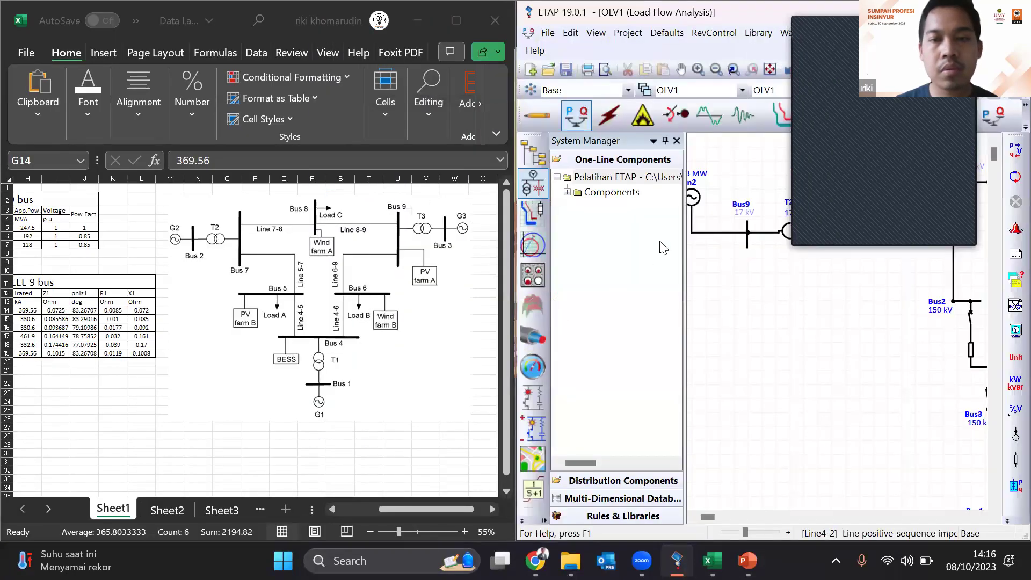
click(677, 140)
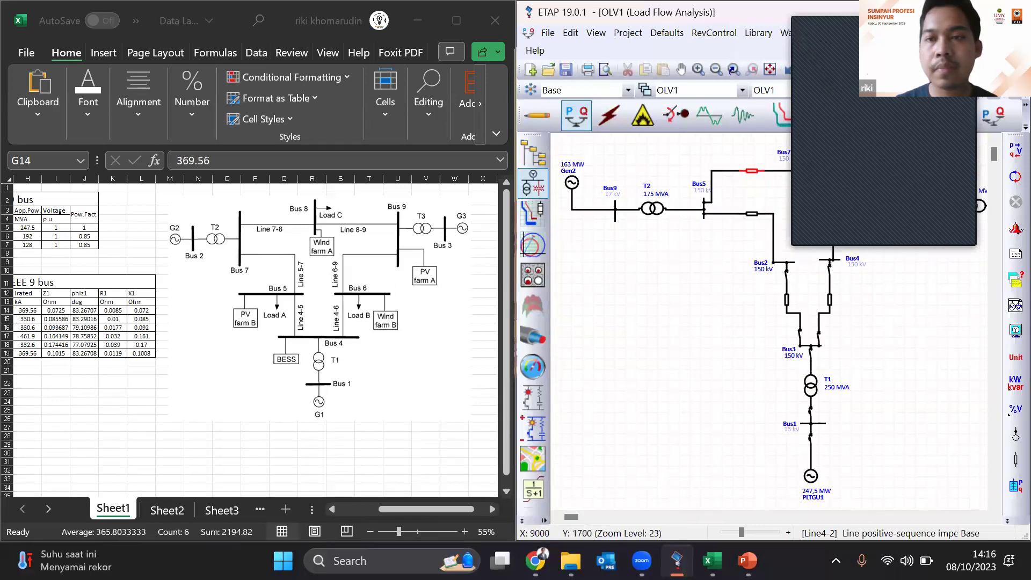
drag(423, 514, 366, 513)
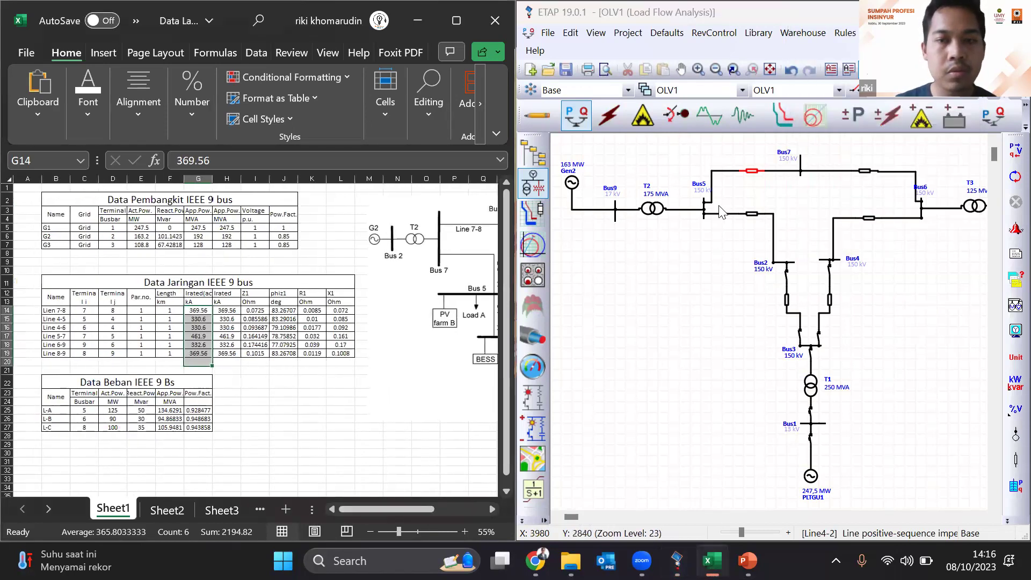
click(751, 173)
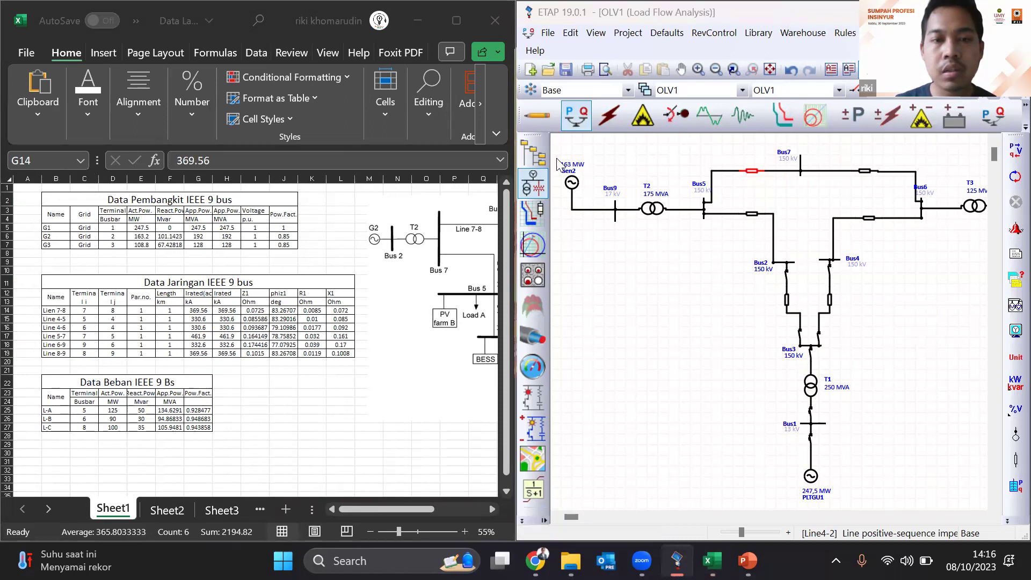
- Rename the Bus5–Bus7 line to Line7-8
double_click(751, 173)
click(648, 176)
drag(638, 176, 651, 176)
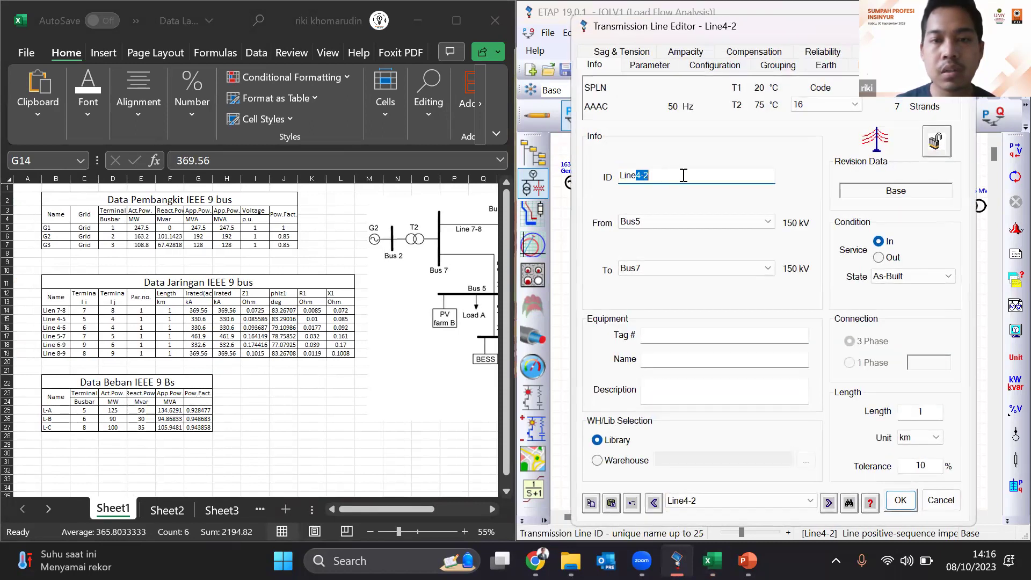
text(7-8)
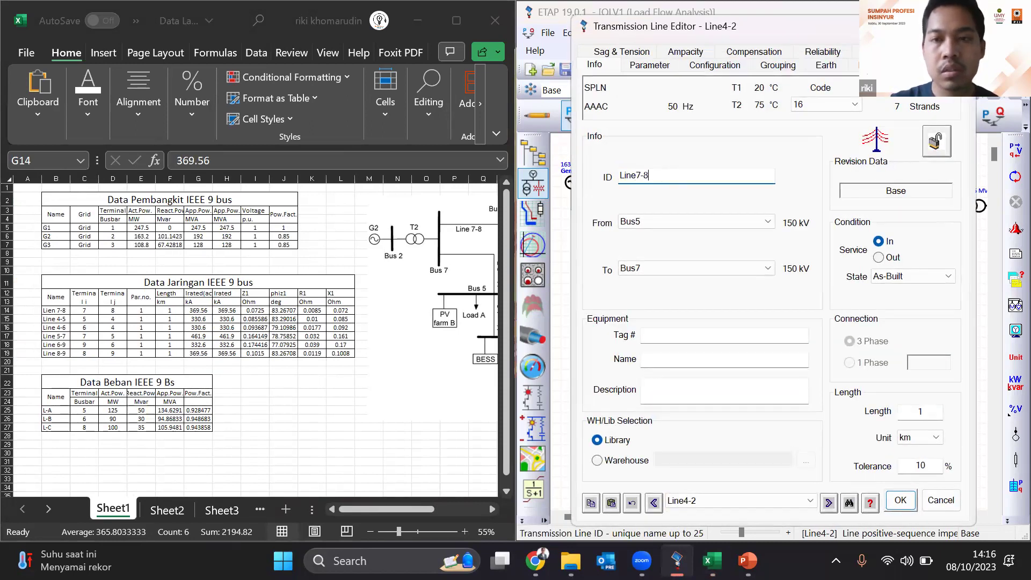
key(Return)
ctrl+scroll(390, 248, down, 1)
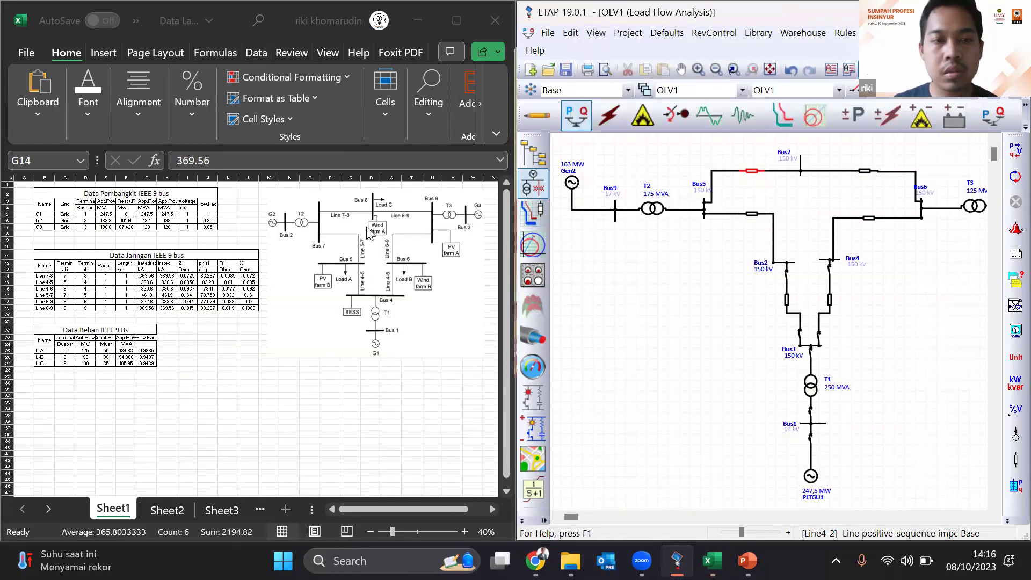
- Rename the Bus5–Bus2 line to Line5-7, correcting the ID after a first attempt
click(755, 215)
double_click(749, 212)
drag(636, 176, 749, 177)
text(7-8)
key(Return)
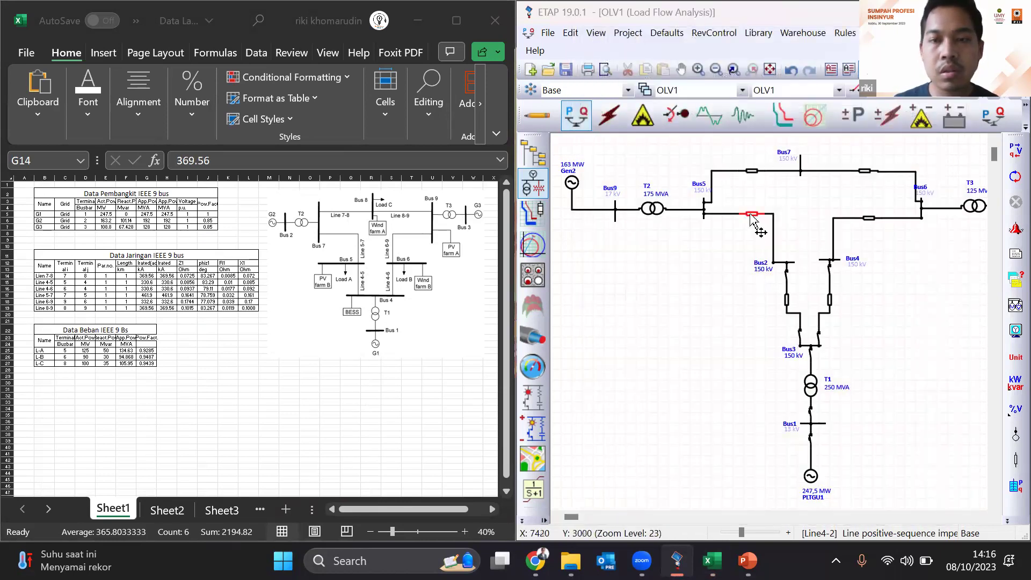
double_click(752, 215)
click(655, 176)
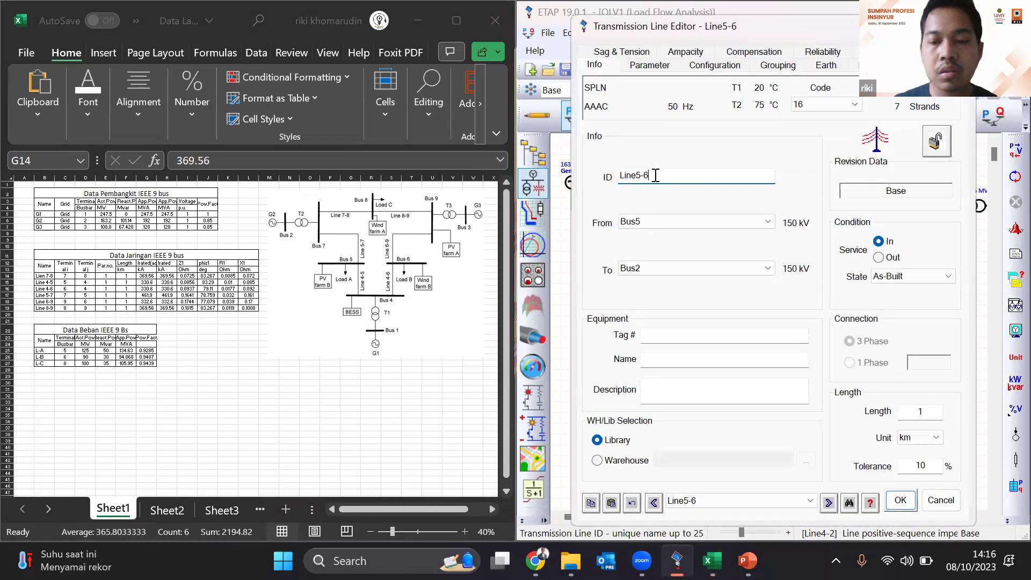
text(7)
key(Return)
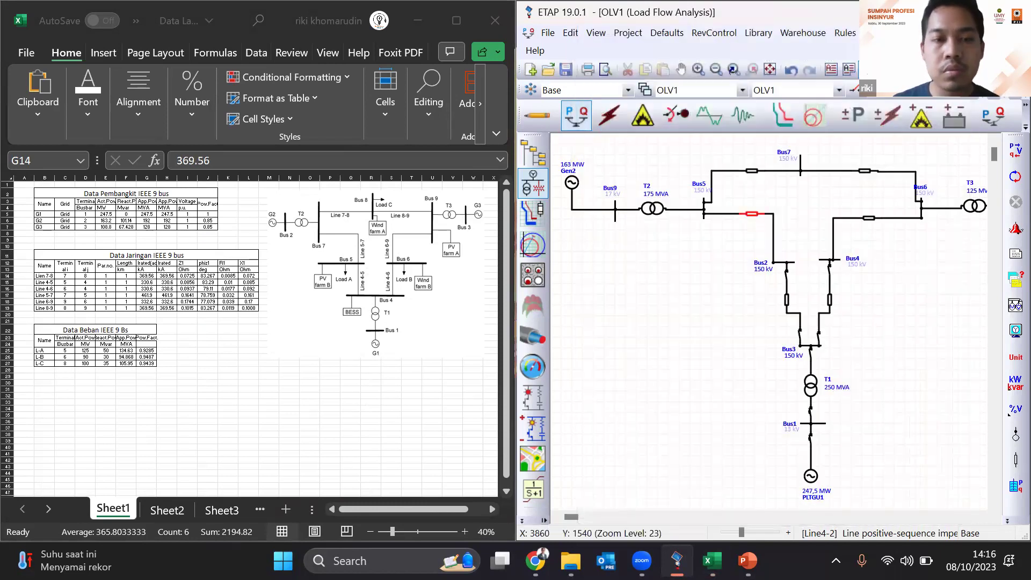
click(685, 250)
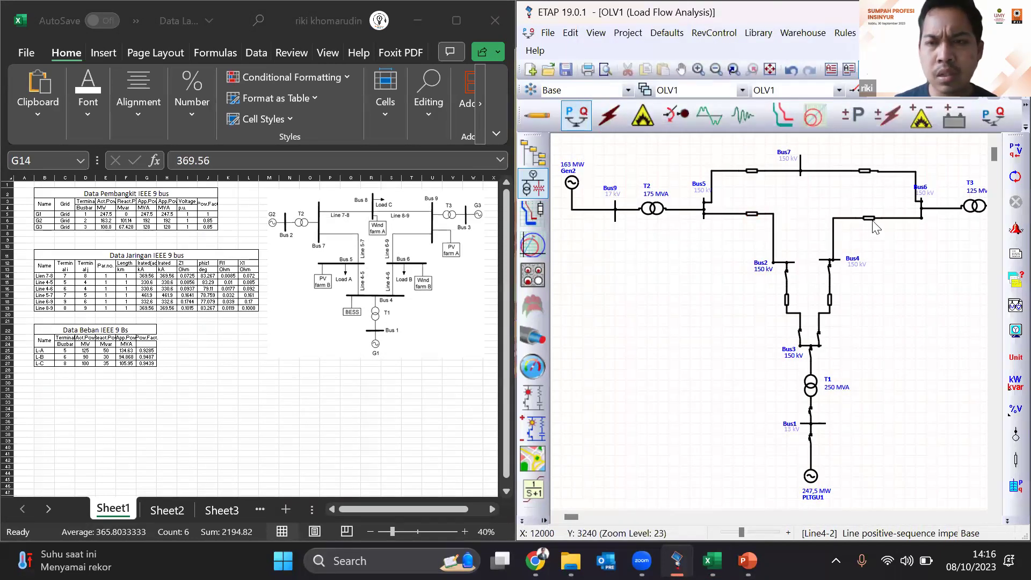
- Rename the Bus4–Bus6 line to Line6-9 and the Bus7–Bus6 line to Line8-9
click(871, 219)
click(654, 176)
shift+click(656, 178)
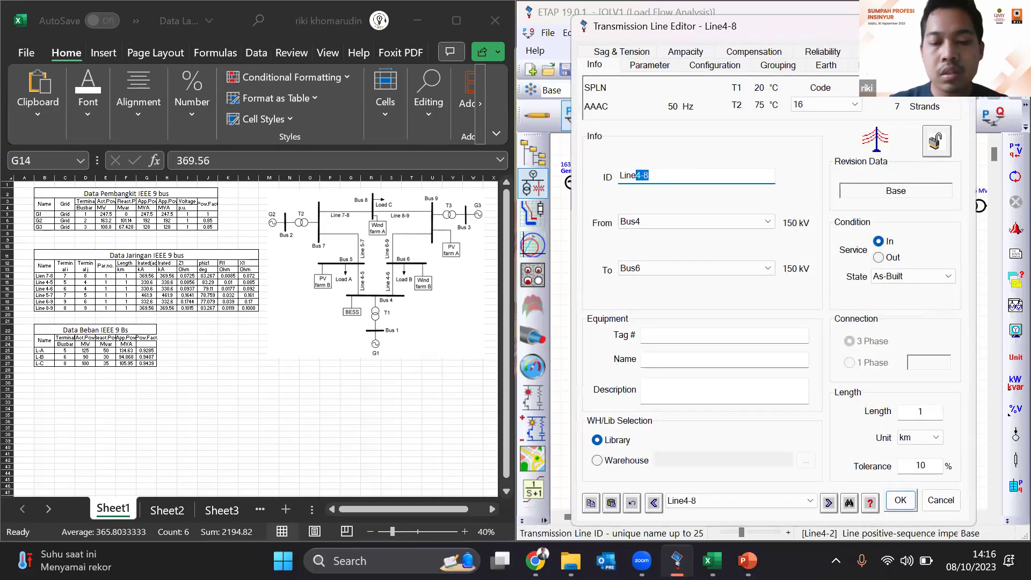
text(6-9)
key(Return)
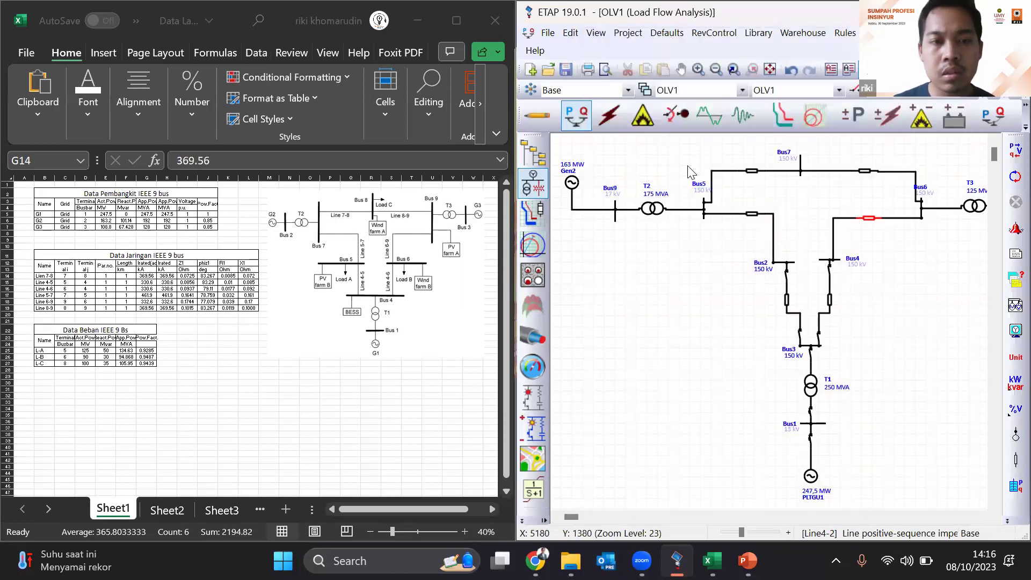
click(864, 170)
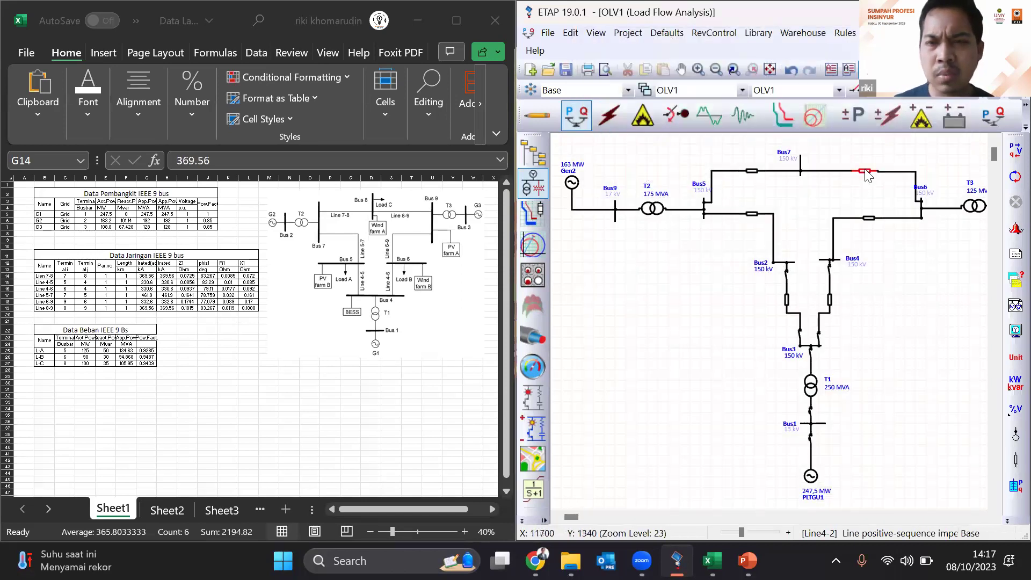
click(636, 176)
shift+click(778, 185)
text(8-9)
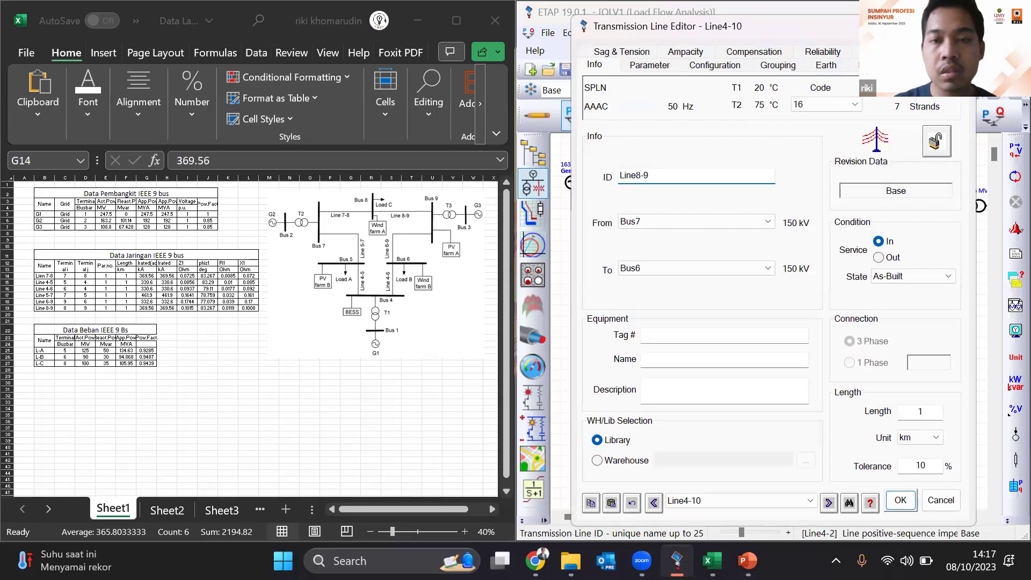
key(Return)
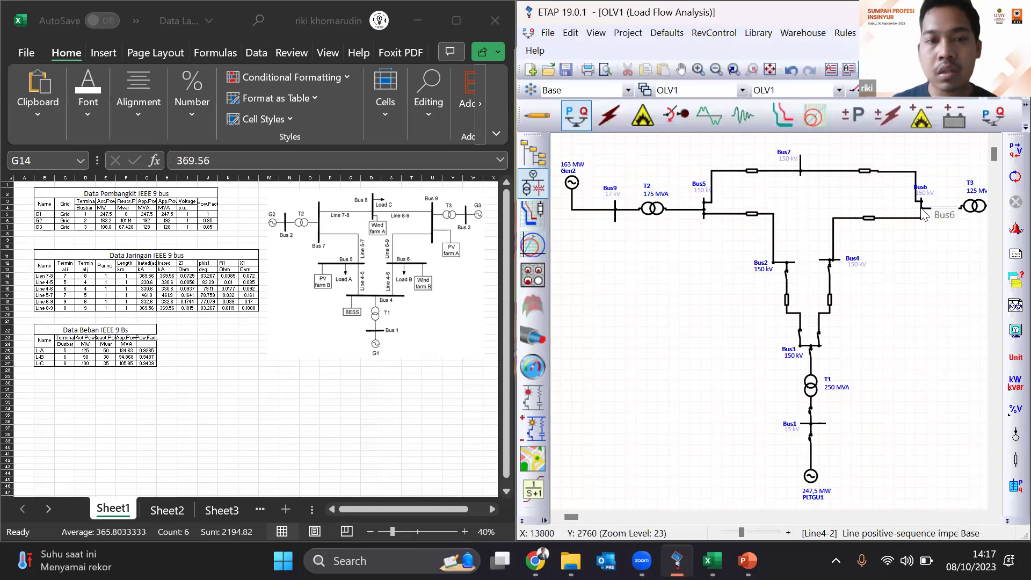
- Rename Bus6 to Bus 9, dismissing the duplicate-ID warning
double_click(922, 194)
click(681, 126)
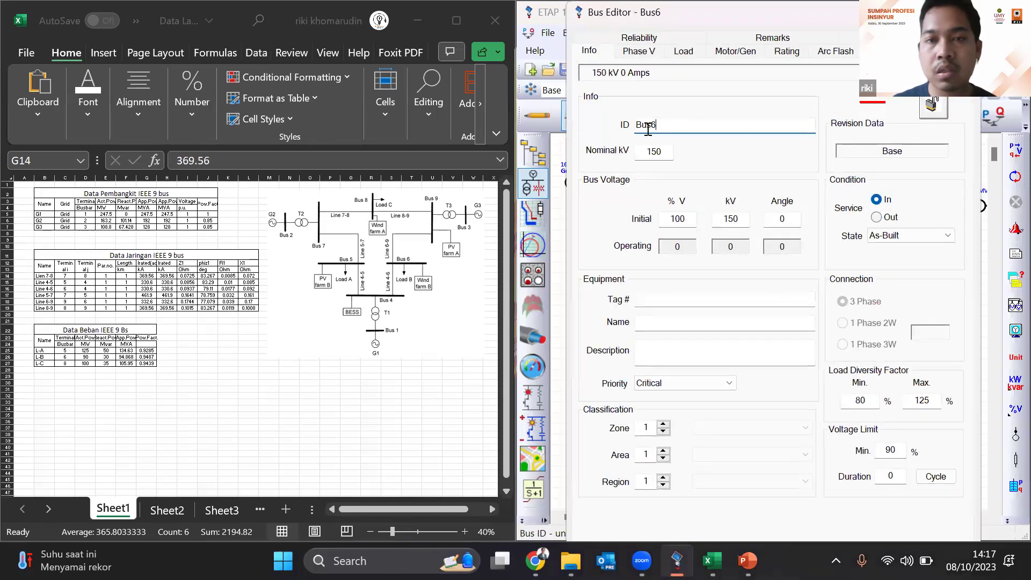
text(9)
key(Return)
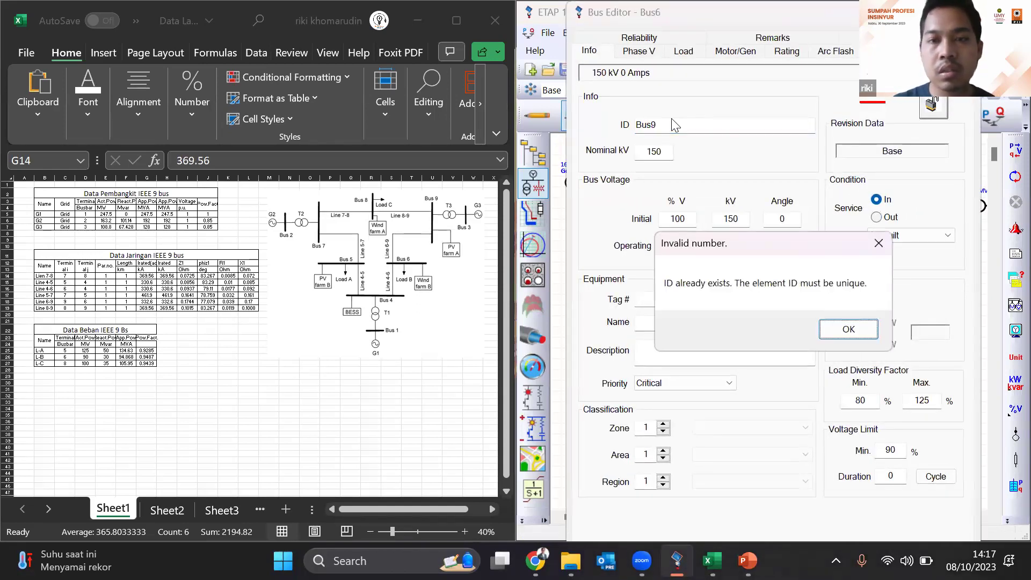
key(Return)
text(Bus 9)
key(Return)
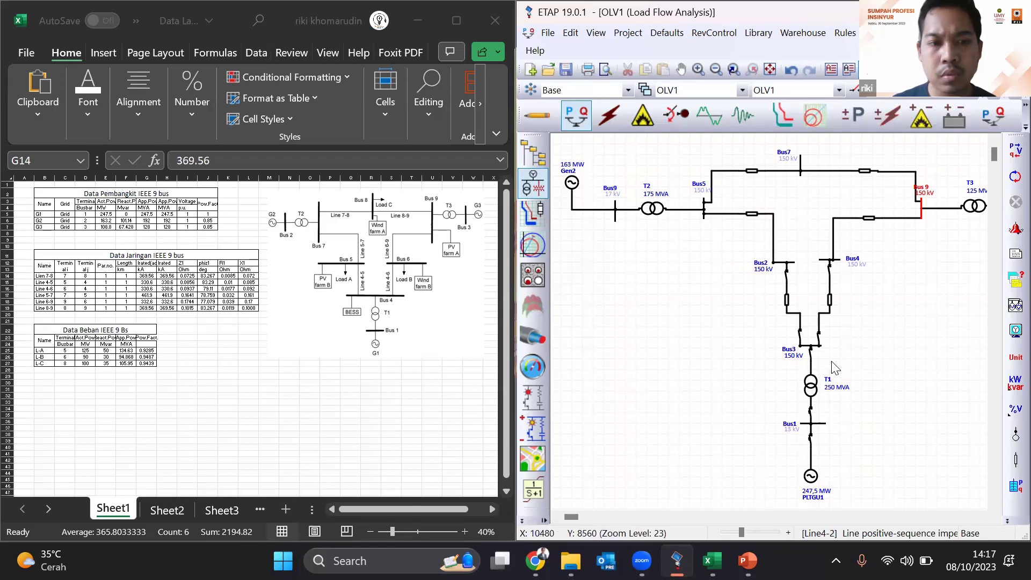
- Rename Bus3 to Bus 4 and Bus2 to Bus 5
click(810, 346)
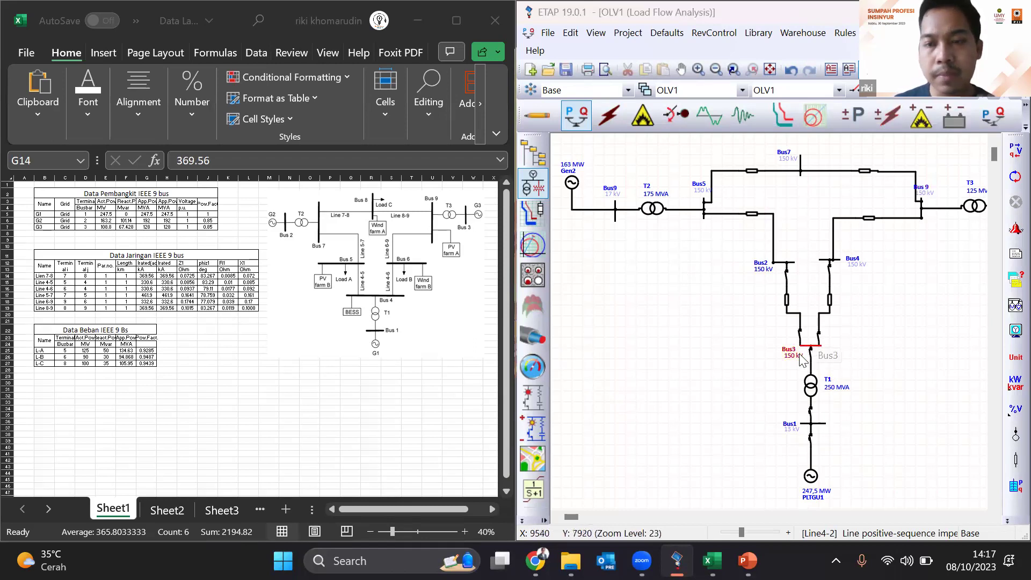
click(676, 130)
key(BackSpace)
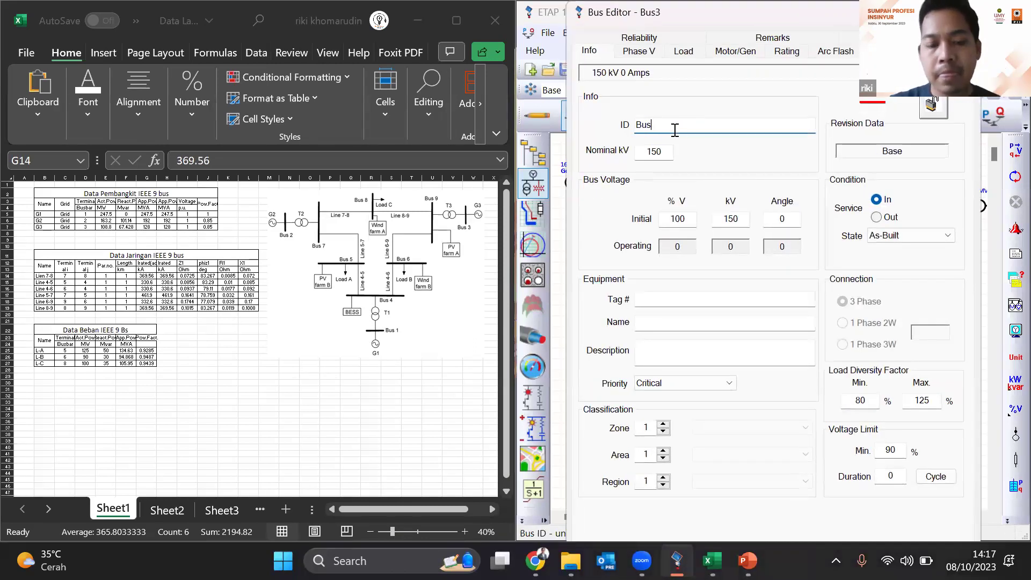
key(Return)
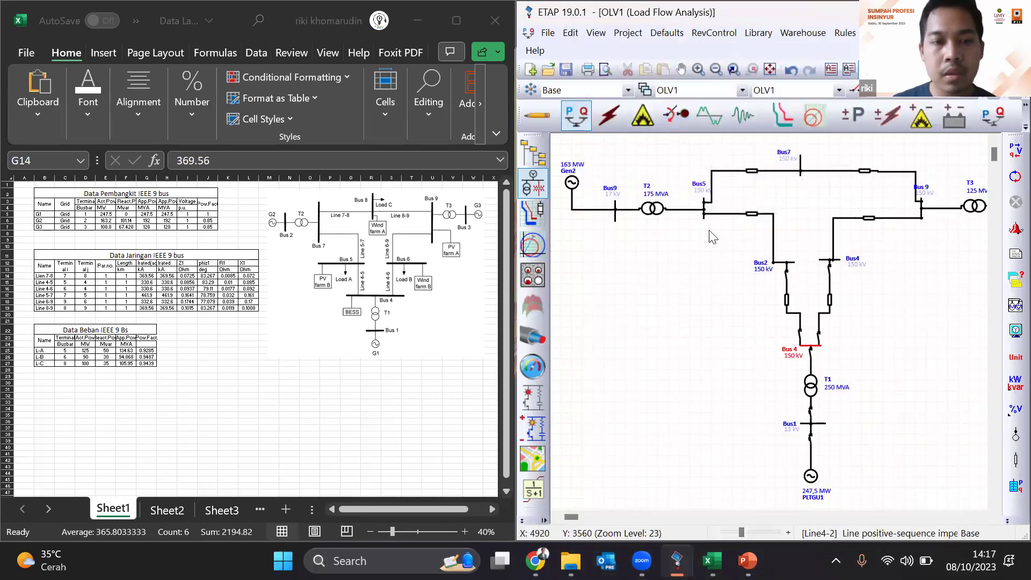
double_click(782, 269)
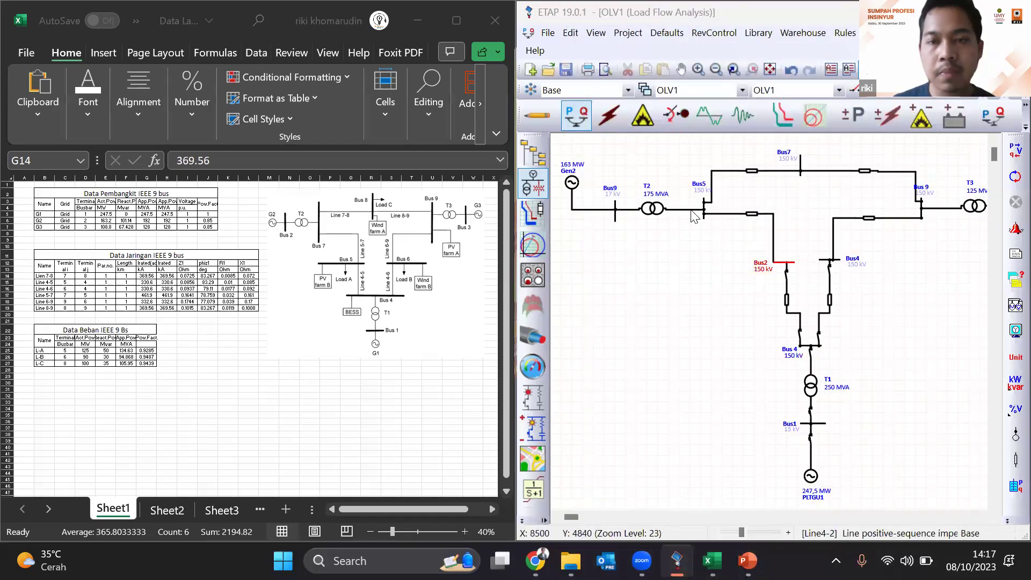
click(674, 125)
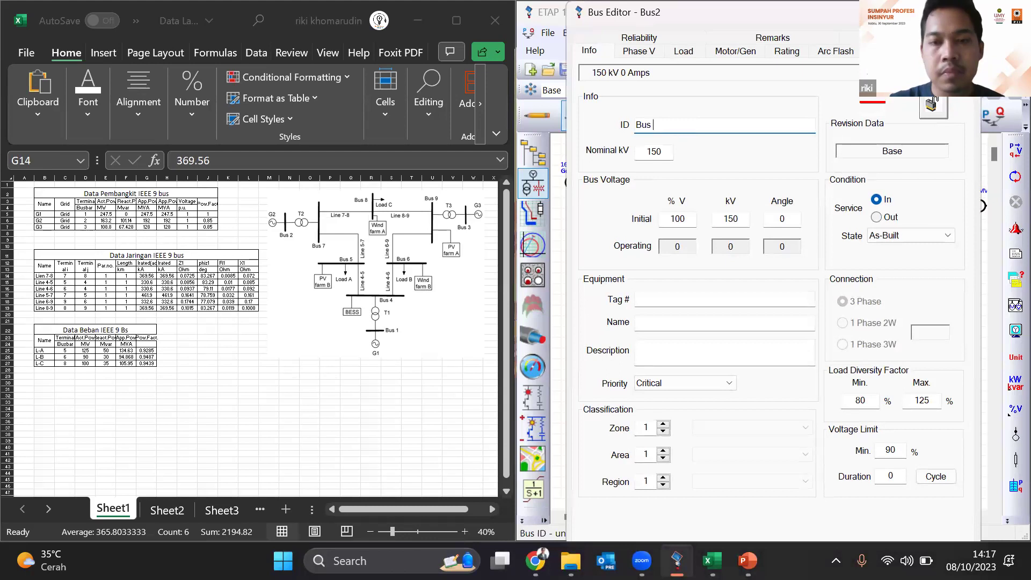
text(5)
key(Return)
click(912, 262)
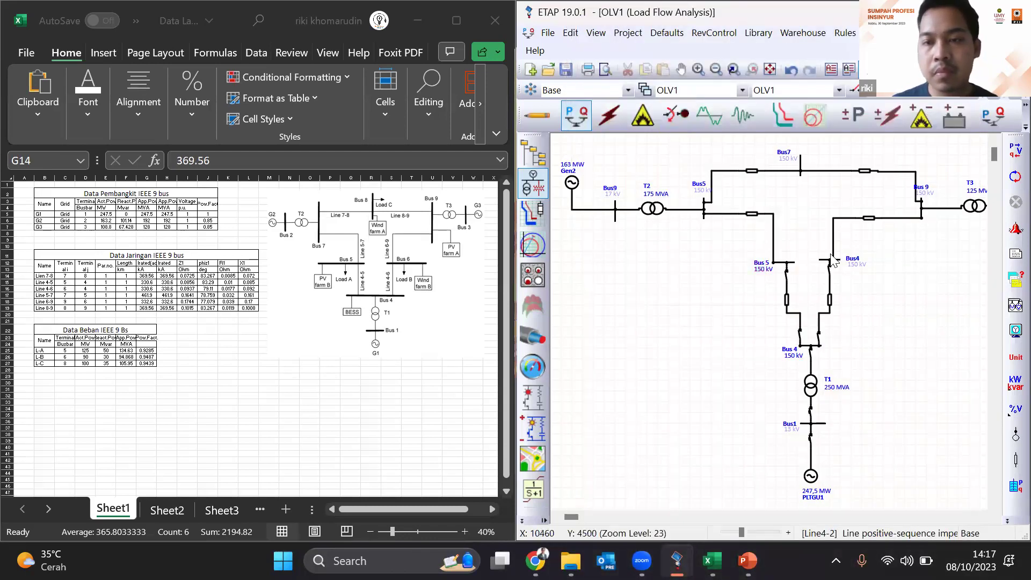
- Rename Bus4 to Bus 6, Bus5 to Bus 7 and Bus9 to Bus 2
double_click(827, 267)
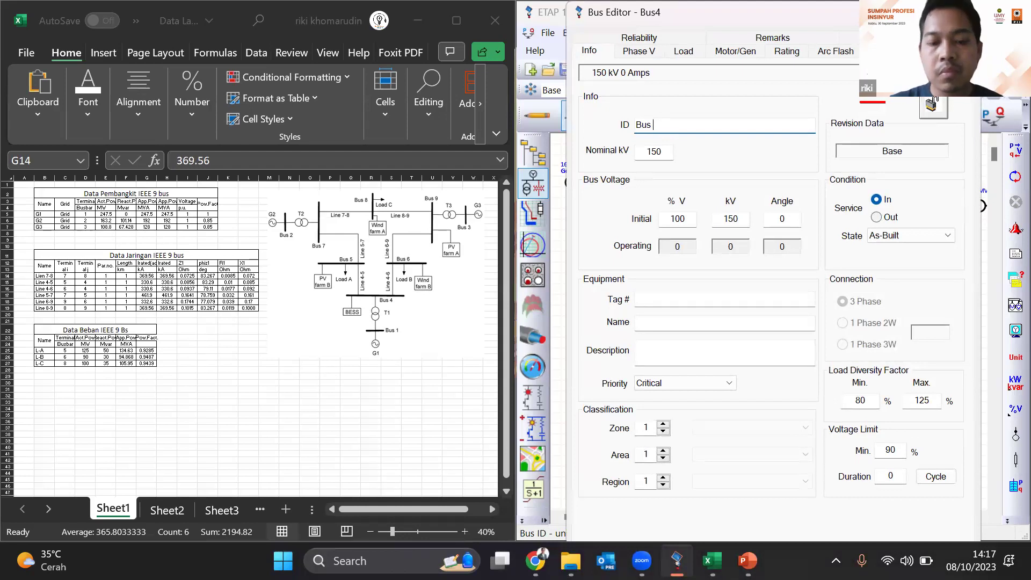
text(Bus 6)
key(Return)
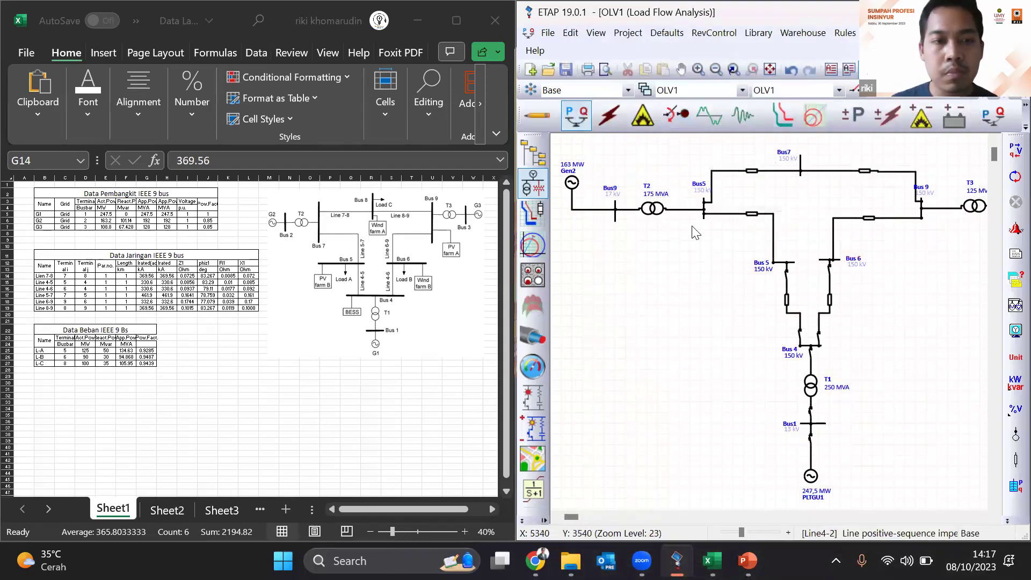
click(702, 209)
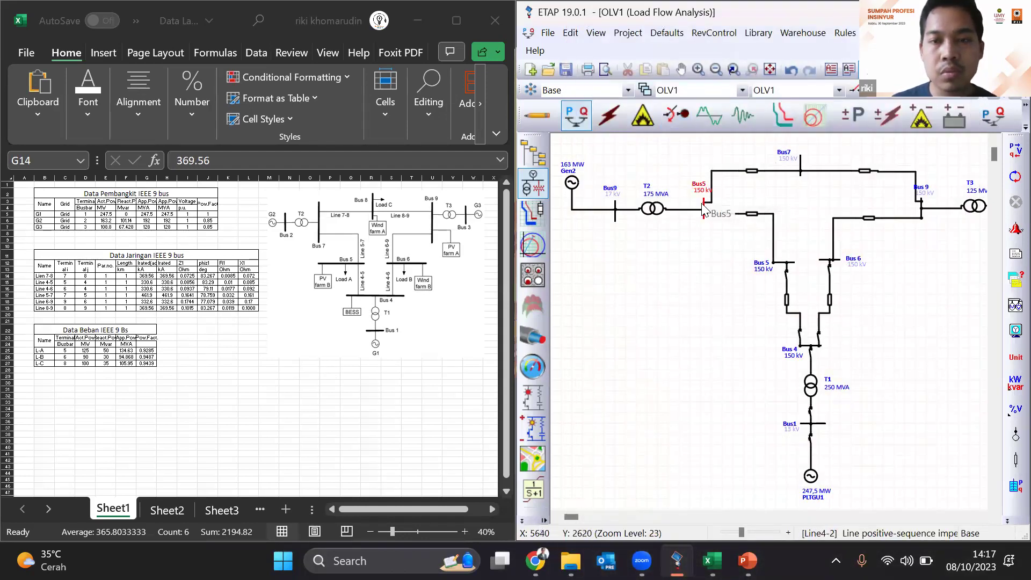
double_click(703, 209)
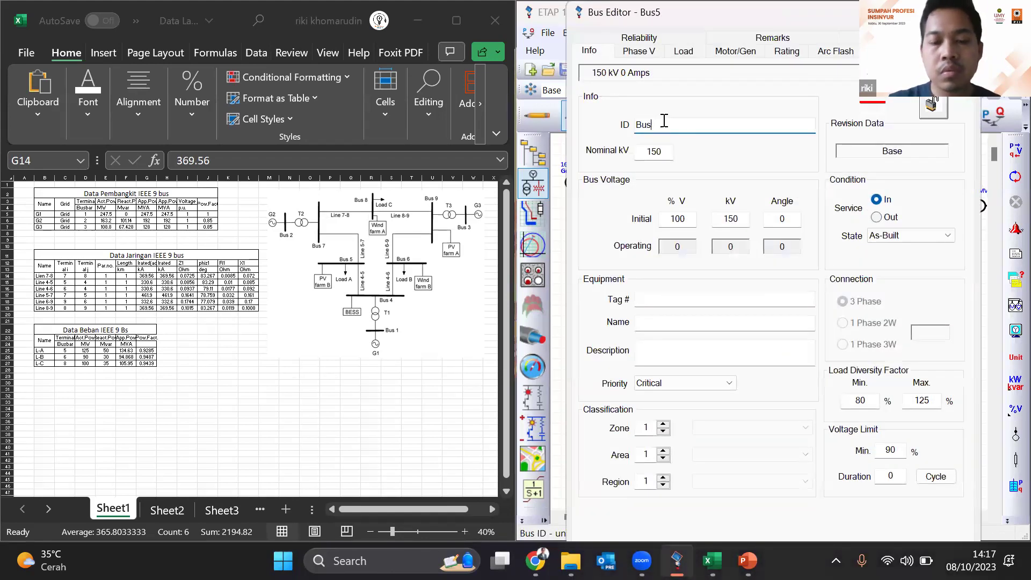
text(Bus 7)
key(Return)
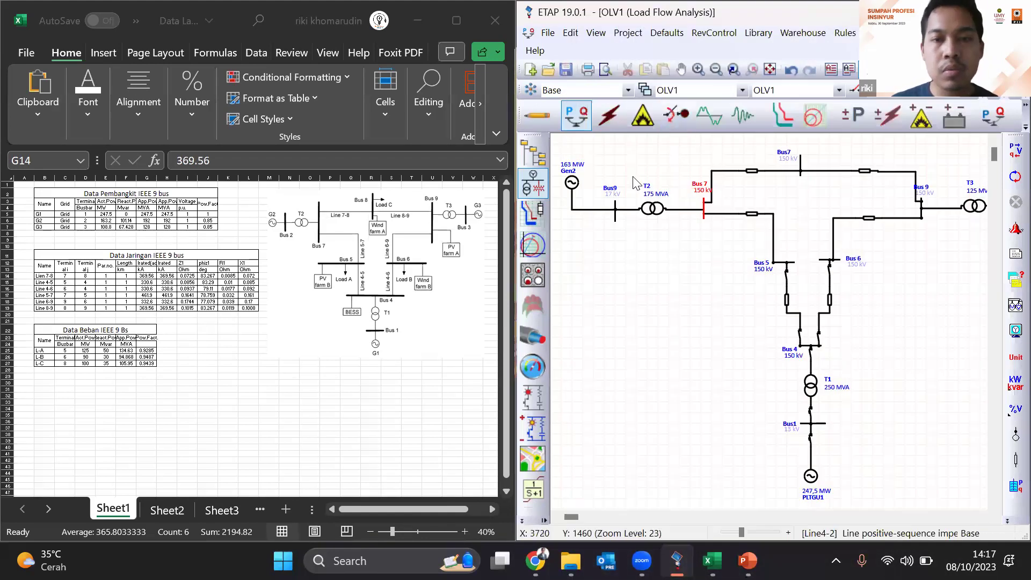
double_click(616, 202)
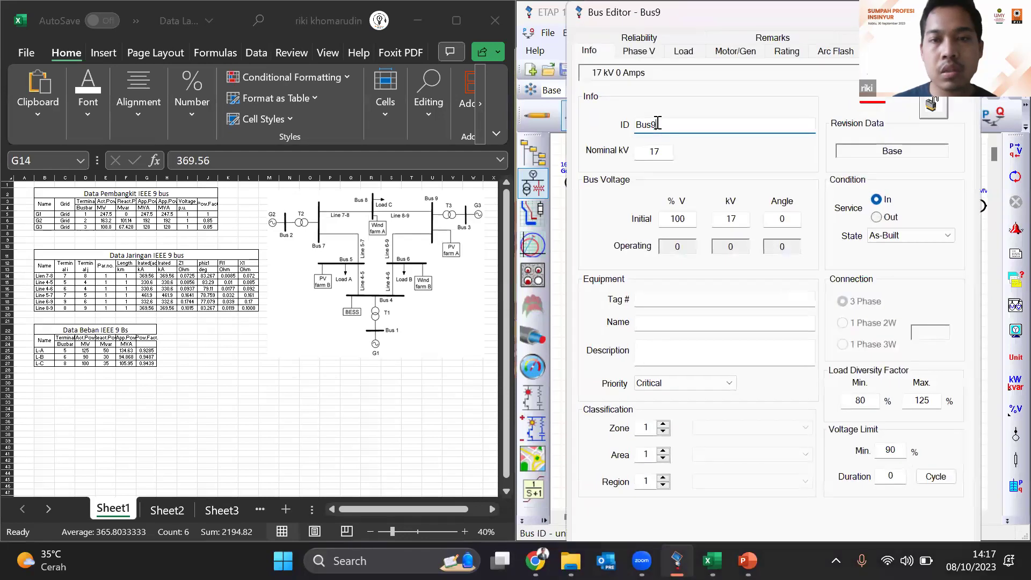
text(Bus 2)
key(Return)
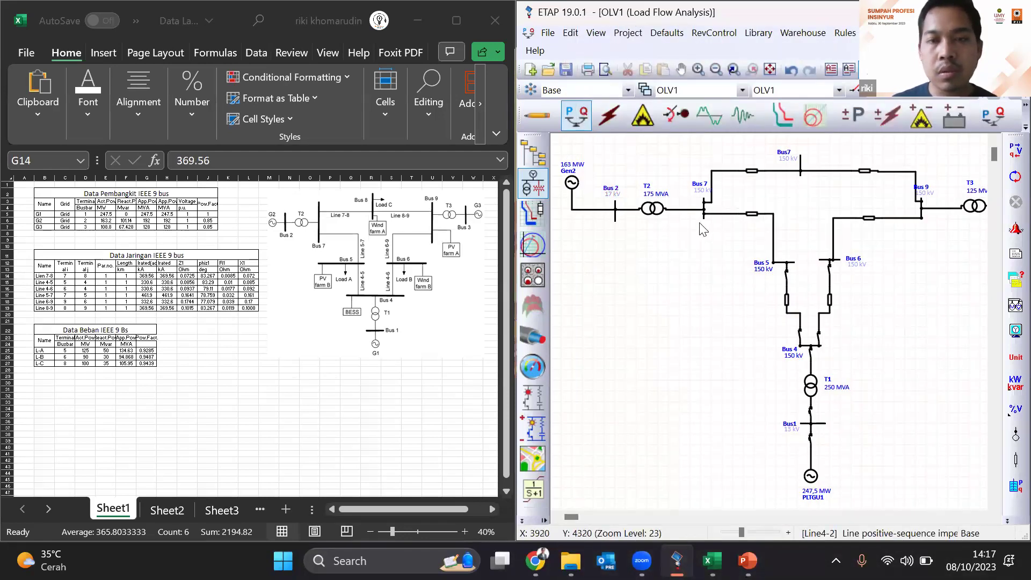
- Rename Bus7 to Bus 8 and the 20 kV Bus11 beside T3 to Bus 3
double_click(801, 164)
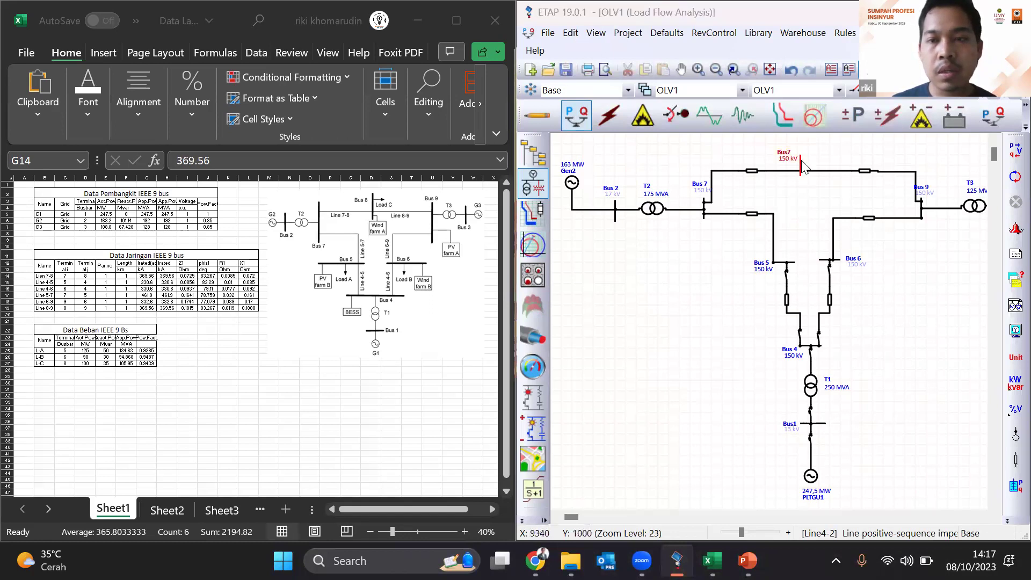
click(681, 127)
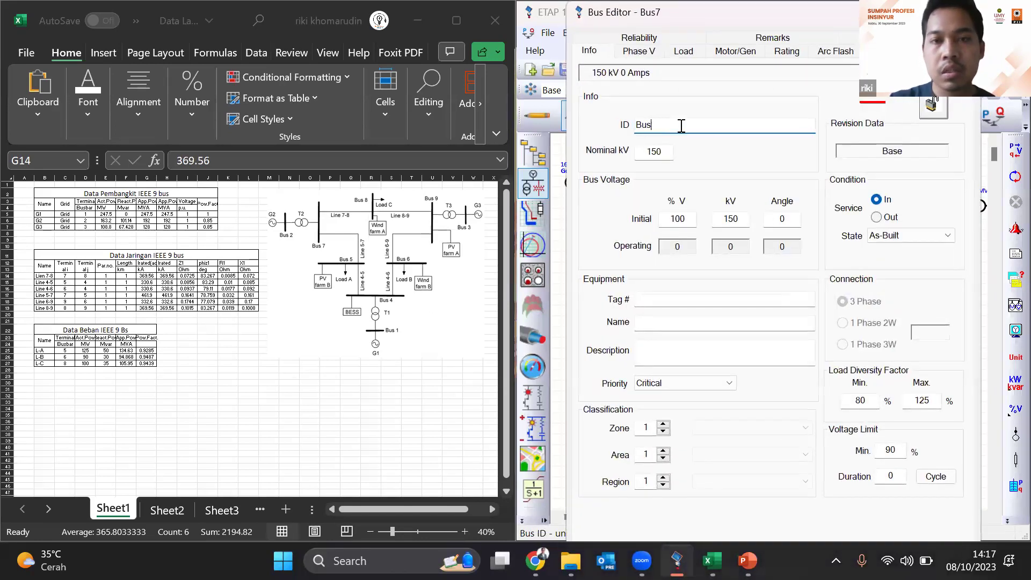
key(Return)
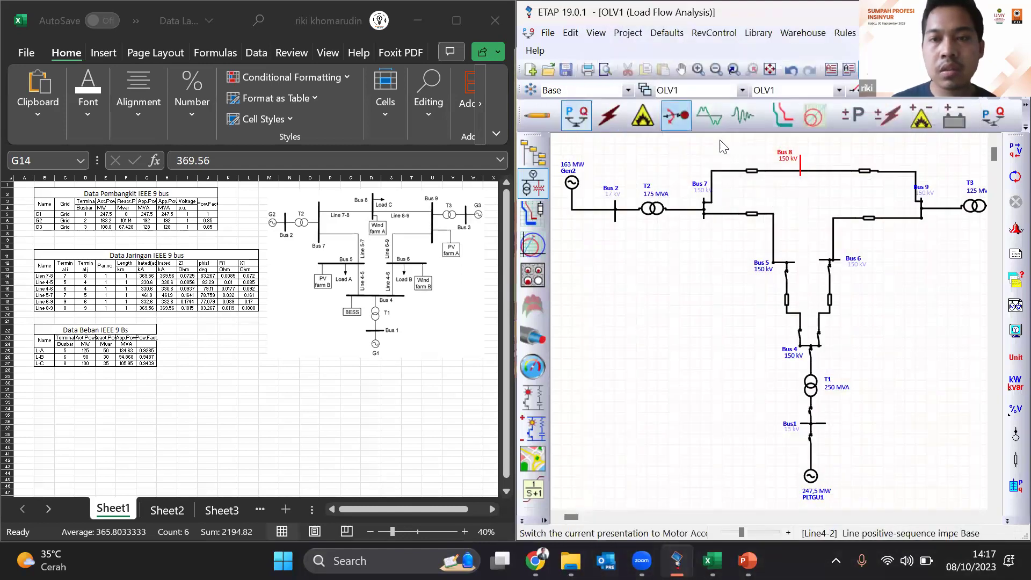
click(886, 203)
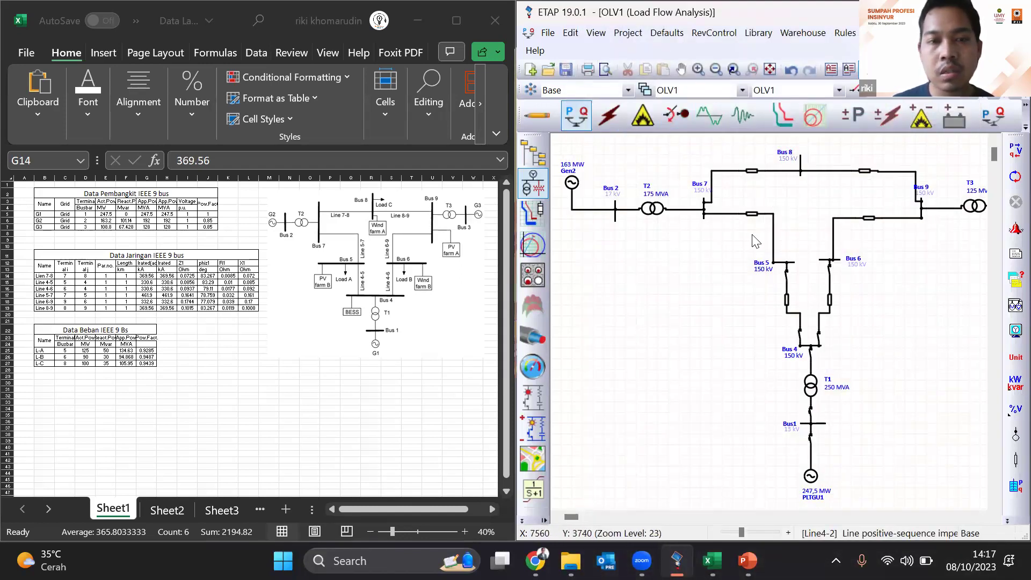
scroll(795, 236, down, 1)
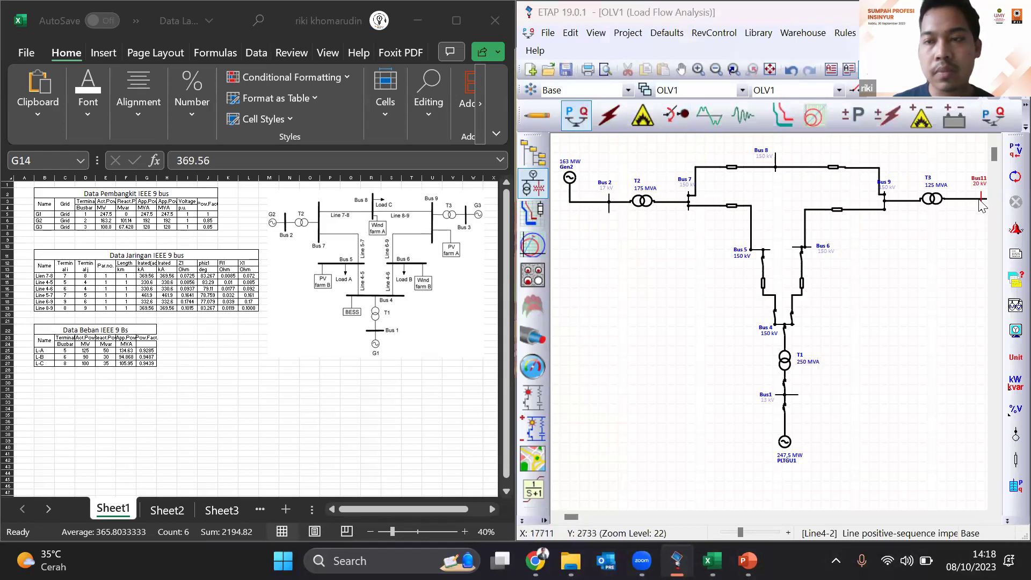
double_click(980, 200)
click(713, 124)
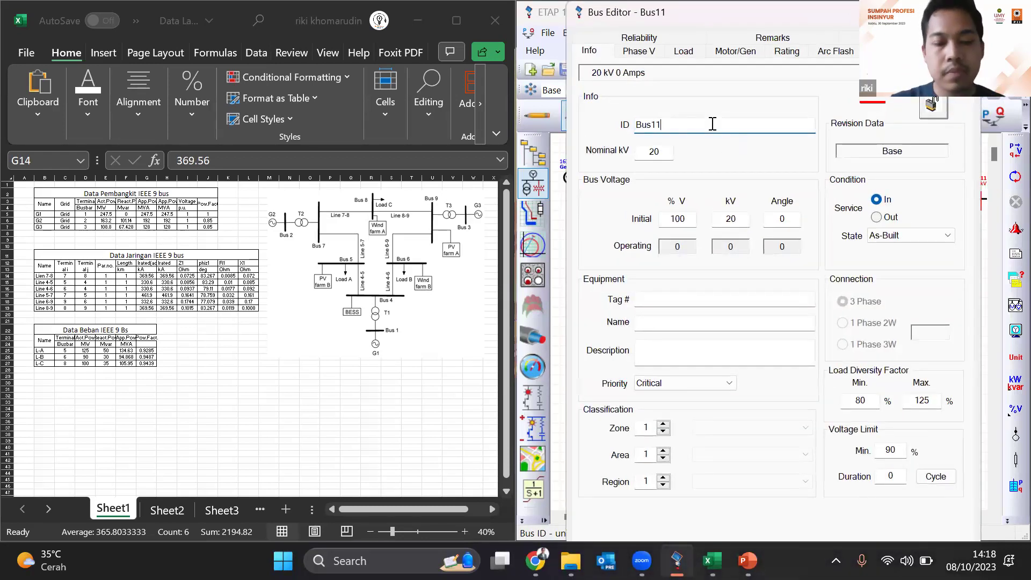
text(3)
key(Return)
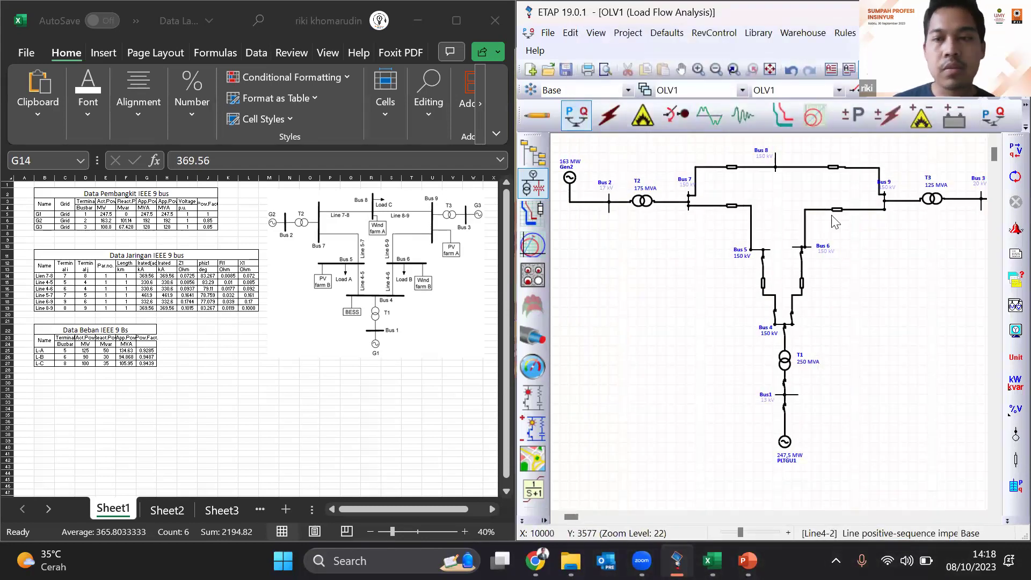
scroll(729, 167, up, 2)
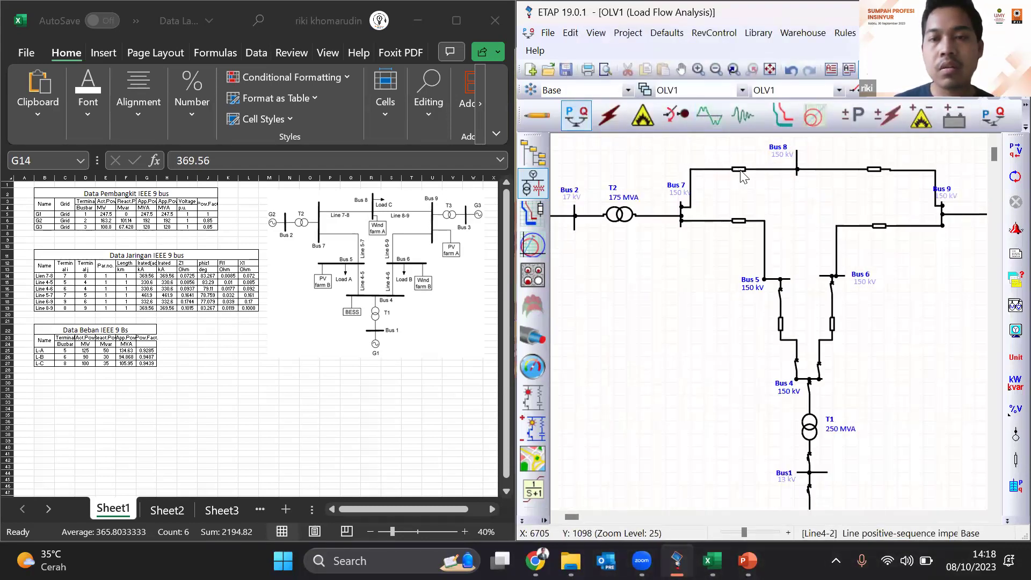
- Set Line 7-8 impedance to user-defined and paste resistance 0.0725 from Excel into positive and negative sequence
double_click(741, 169)
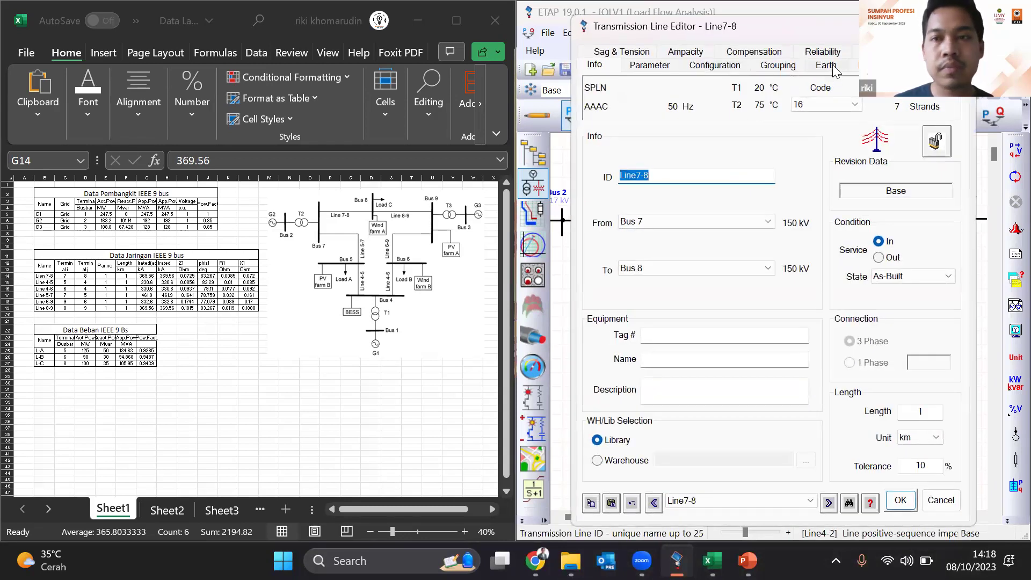
click(851, 69)
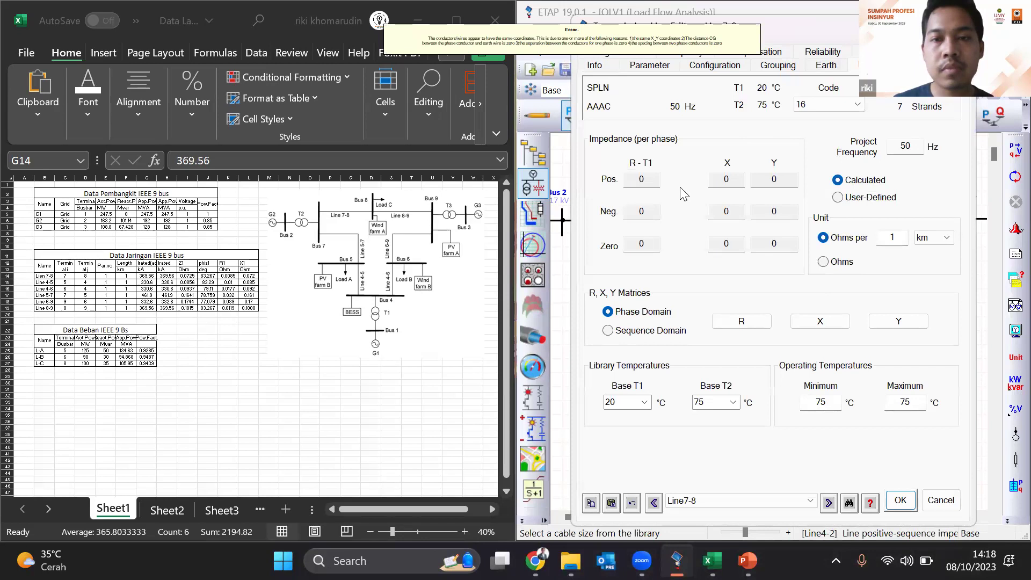
click(838, 197)
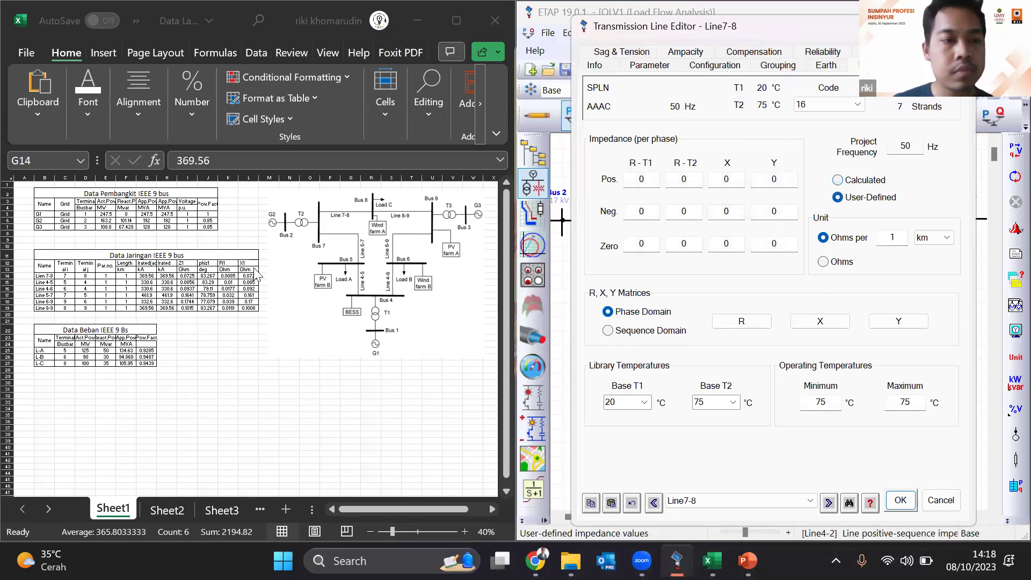
key(alt+Tab)
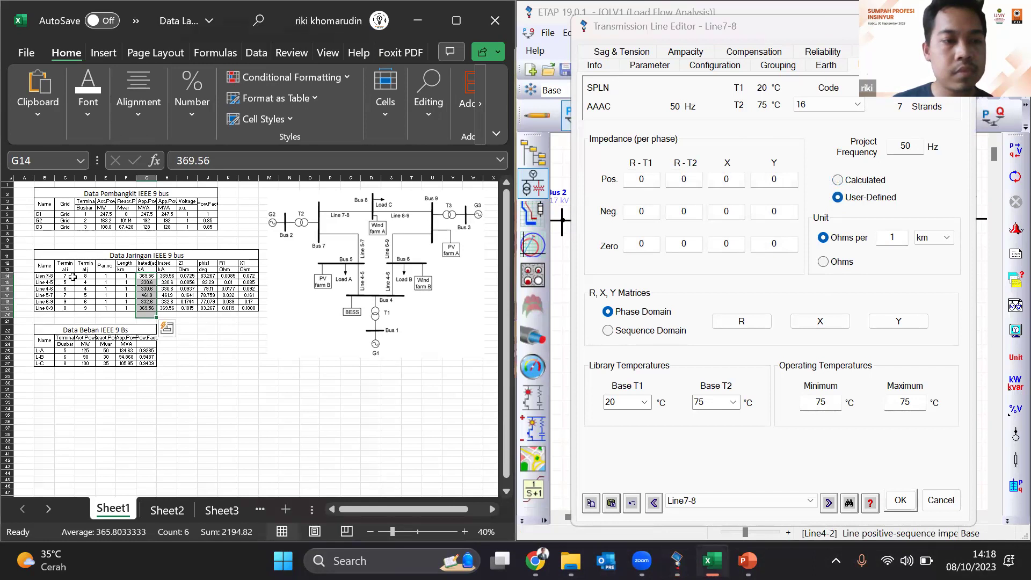
click(188, 276)
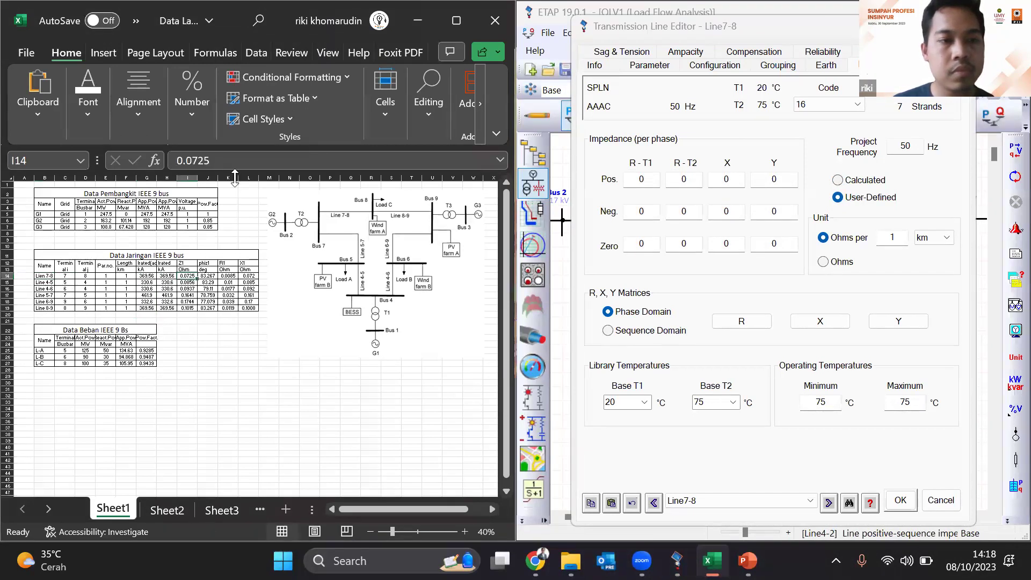
click(198, 160)
click(652, 179)
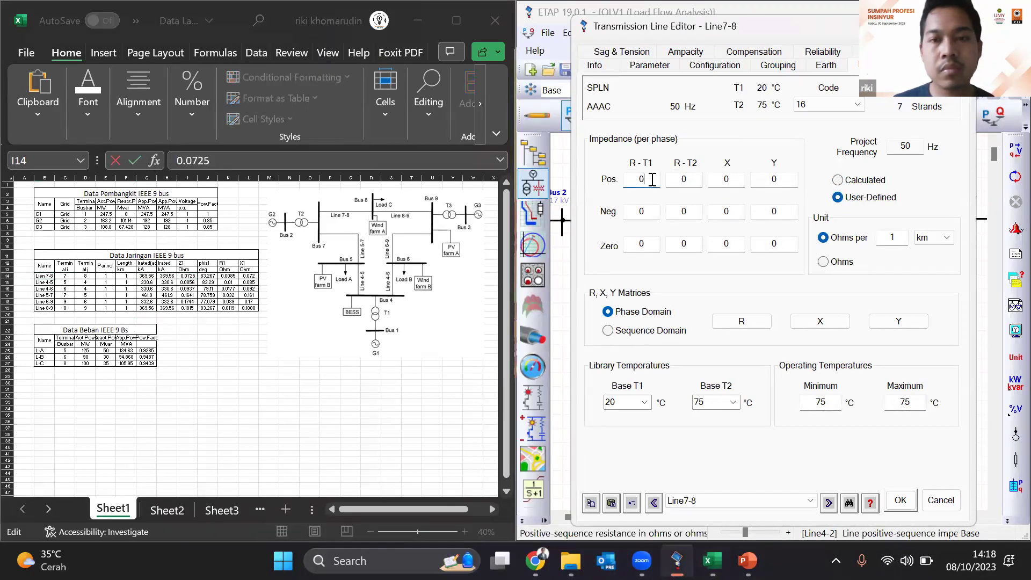
text(0.0725)
click(640, 212)
text(0.0725)
- Try reactance 0.072 from Excel, revert impedance to Calculated, and view the line's conductor parameters
key(alt+Tab)
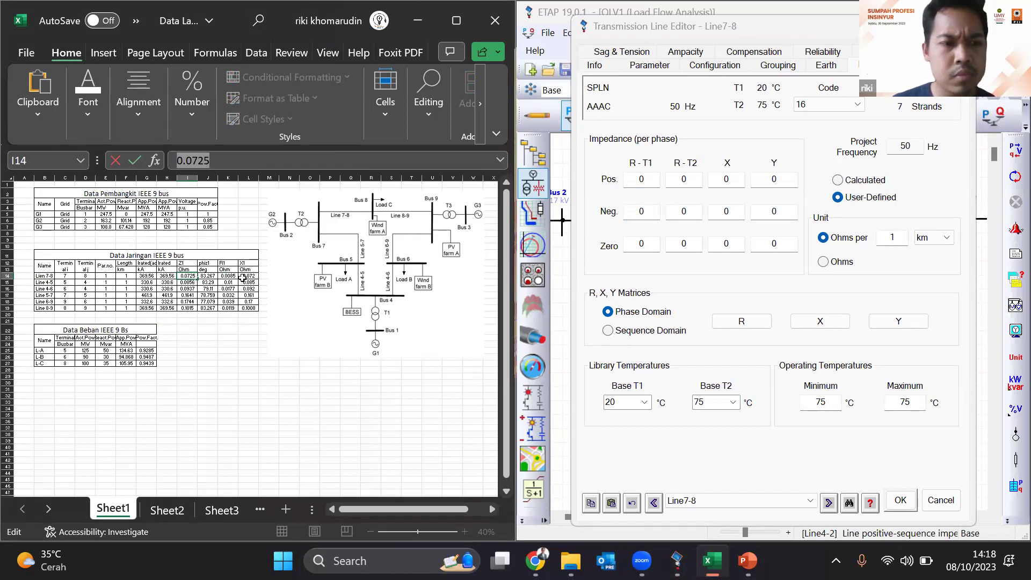
click(243, 279)
click(274, 294)
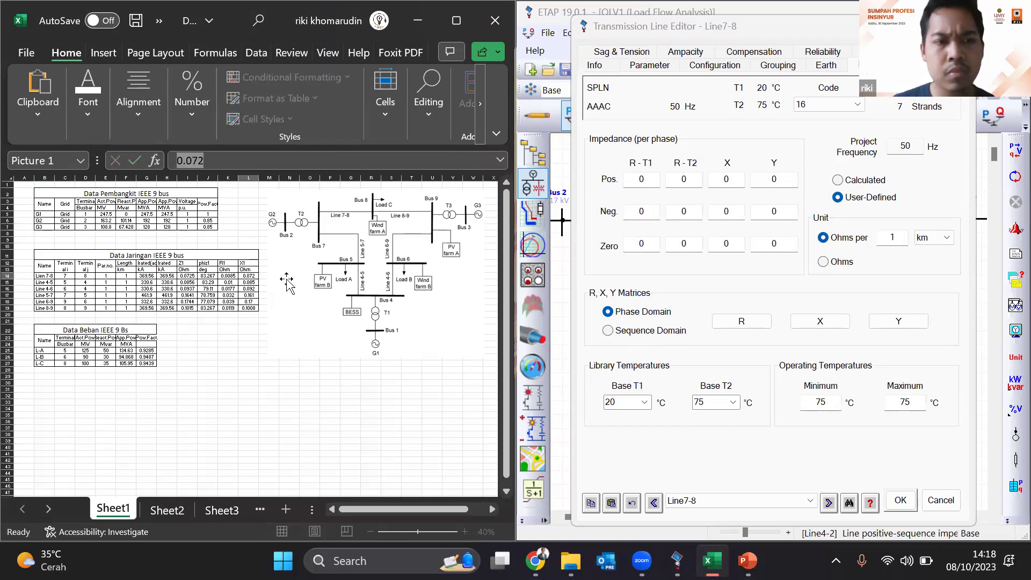
click(728, 181)
text(0.072)
key(ctrl+z)
click(849, 182)
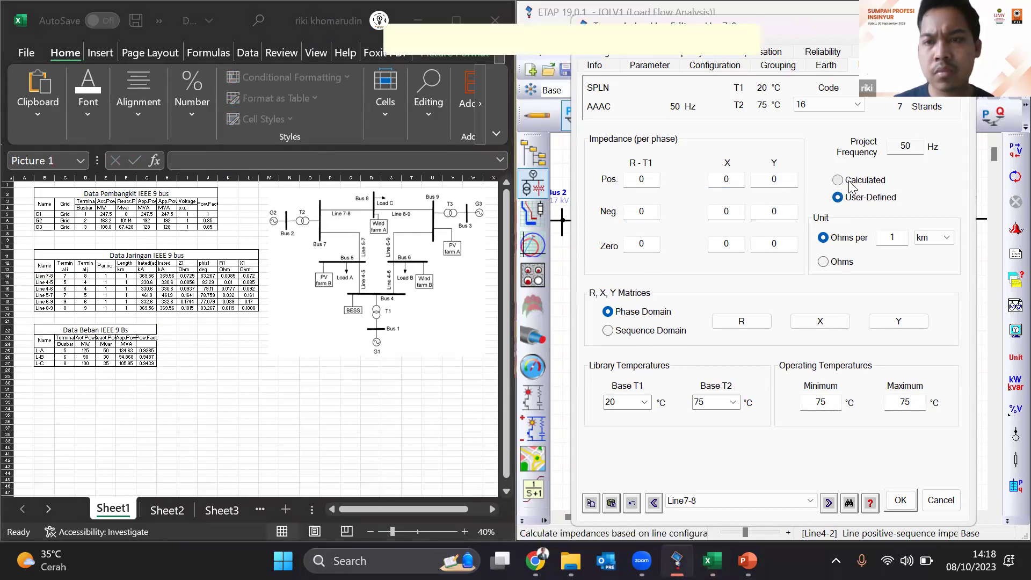
click(710, 176)
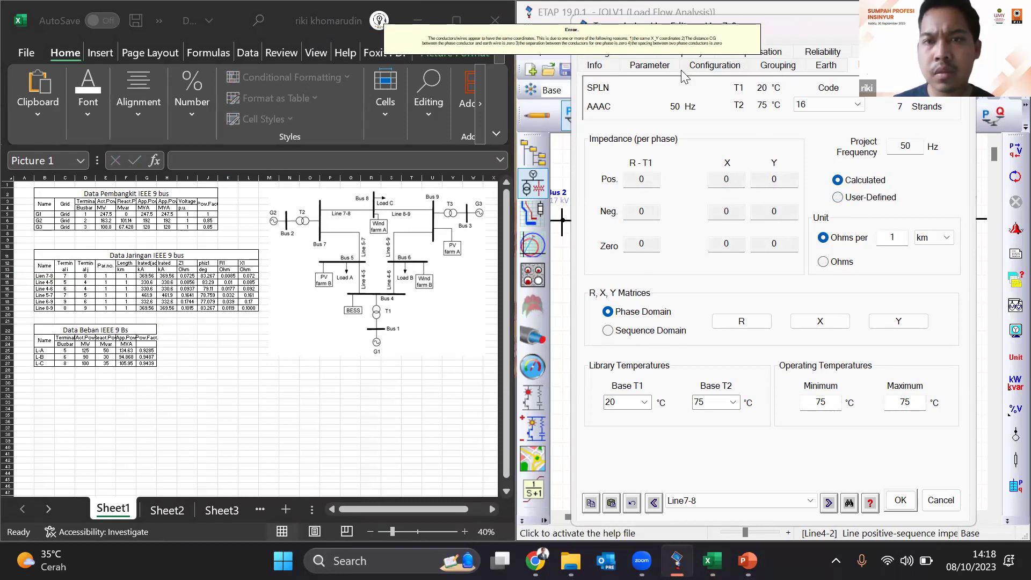
click(709, 65)
click(656, 63)
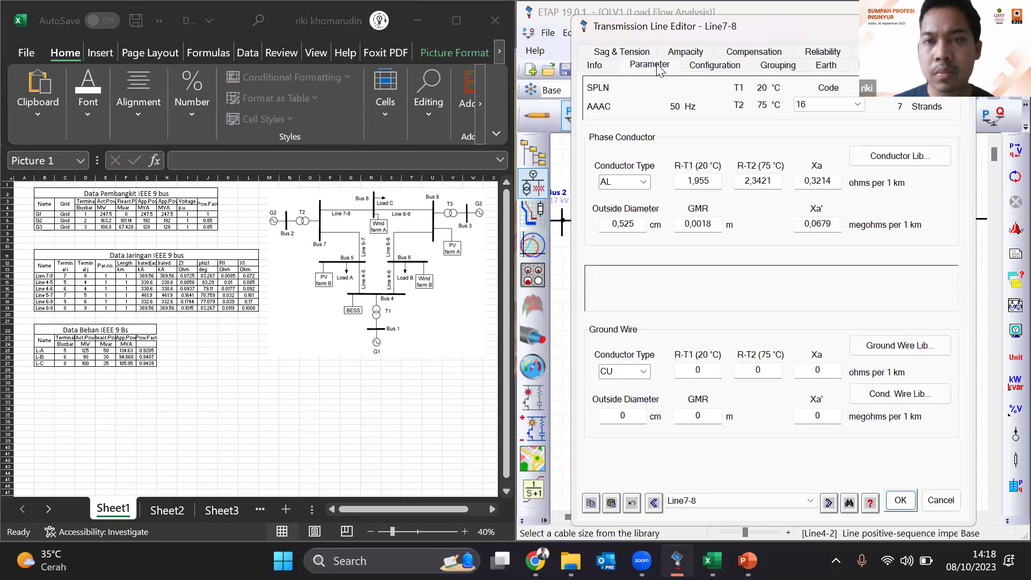
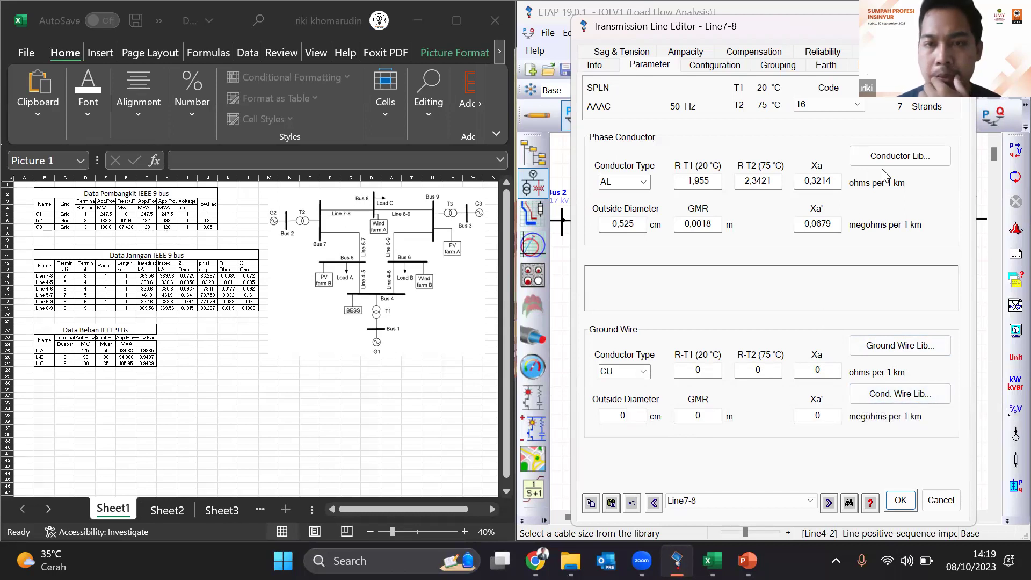
- Run the load flow, review the line impedance errors, and locate Line4-6 on the diagram
click(900, 500)
click(1014, 152)
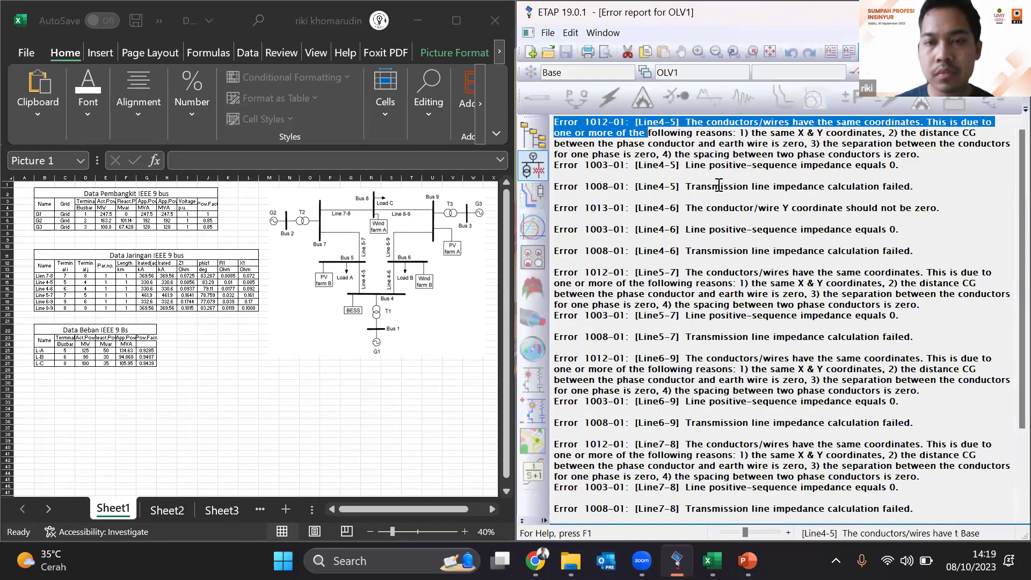
click(718, 185)
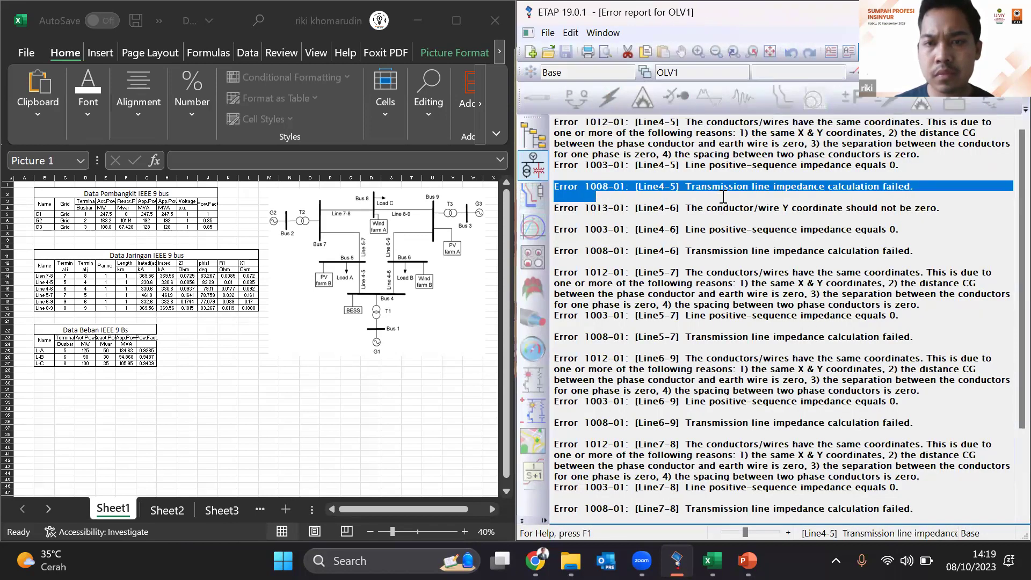
click(724, 208)
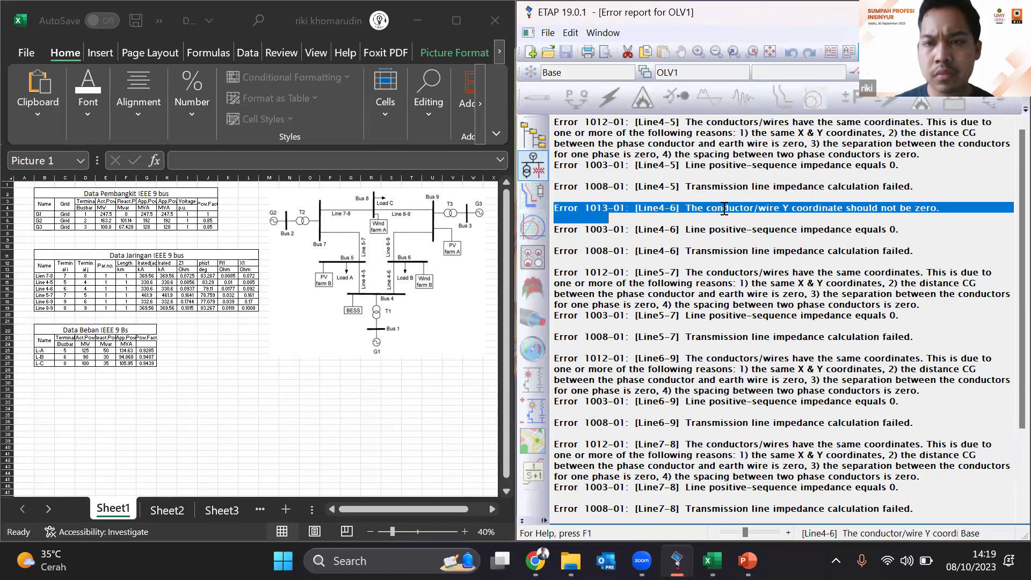
double_click(724, 208)
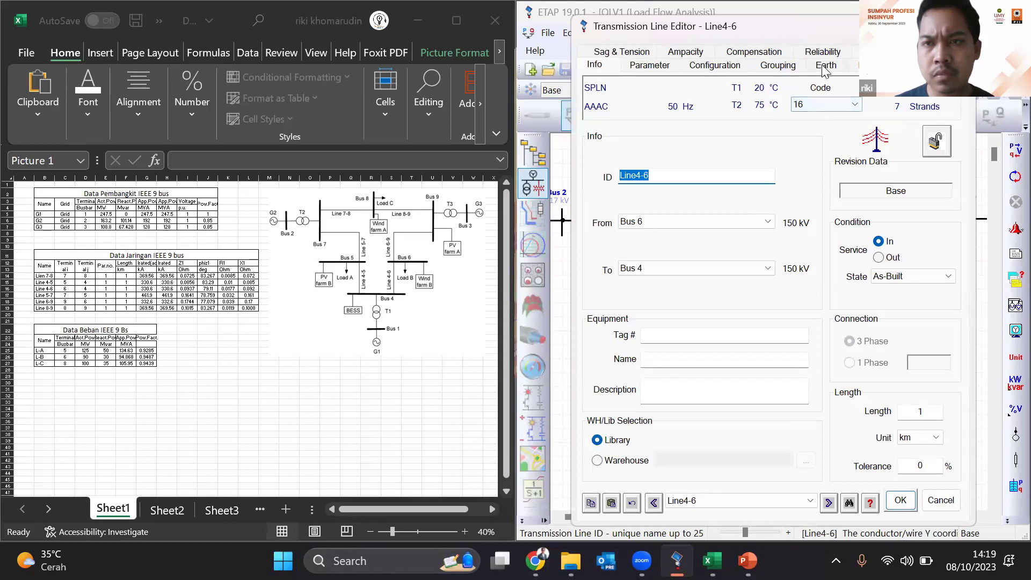
- Set Line4-6's impedance to user-defined values expressed in total ohms
click(864, 65)
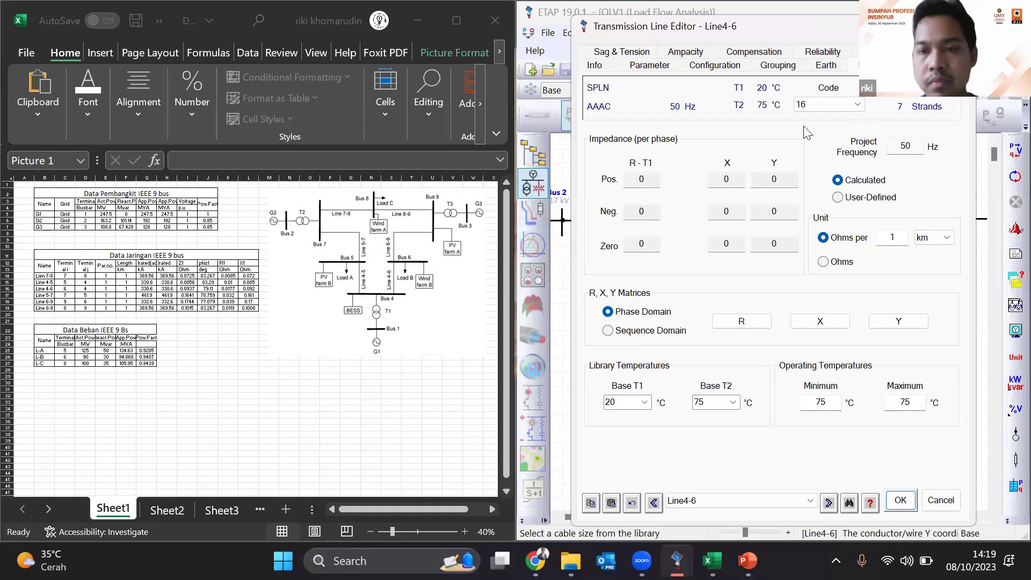
click(645, 180)
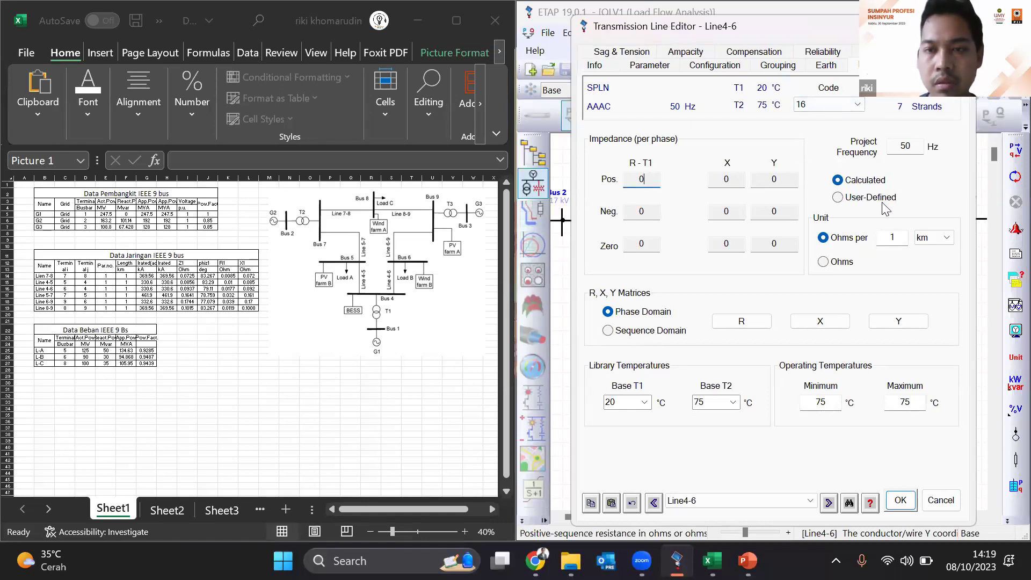
click(858, 199)
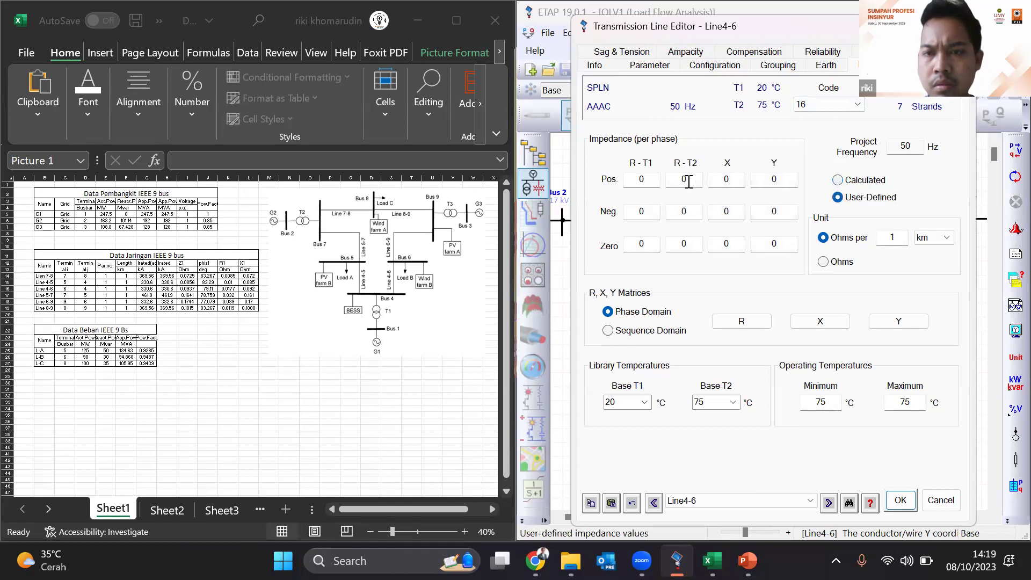
click(774, 179)
click(779, 212)
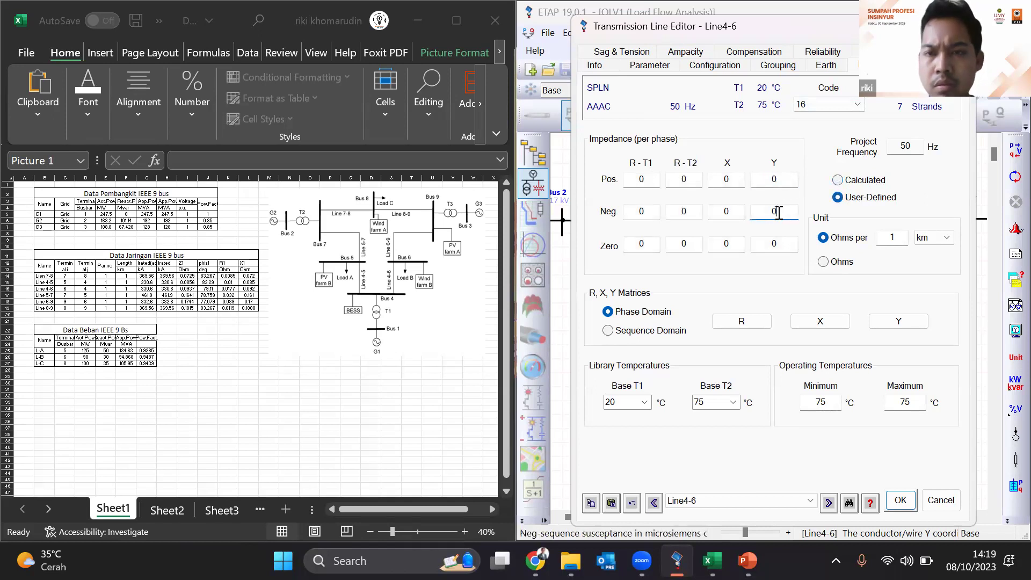
click(824, 262)
- Check Line4-6's zero R and Y values and resistance matrix, then confirm in phase domain
click(782, 209)
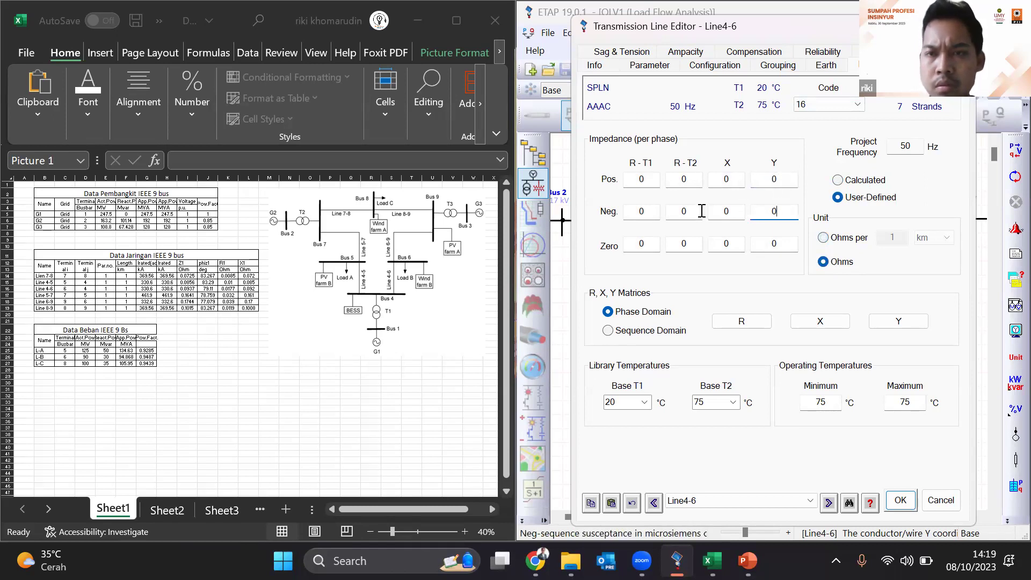
click(636, 178)
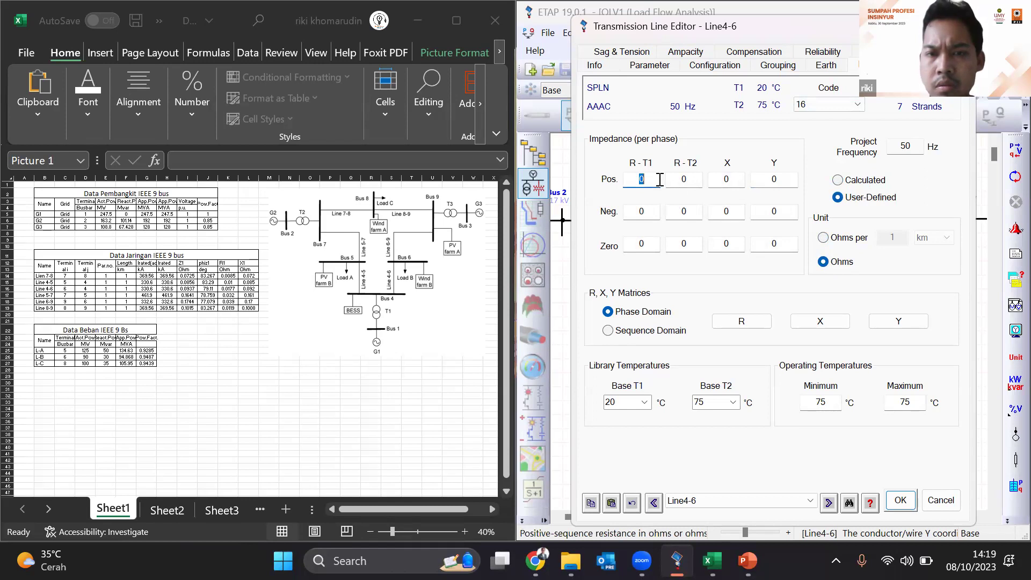
click(652, 213)
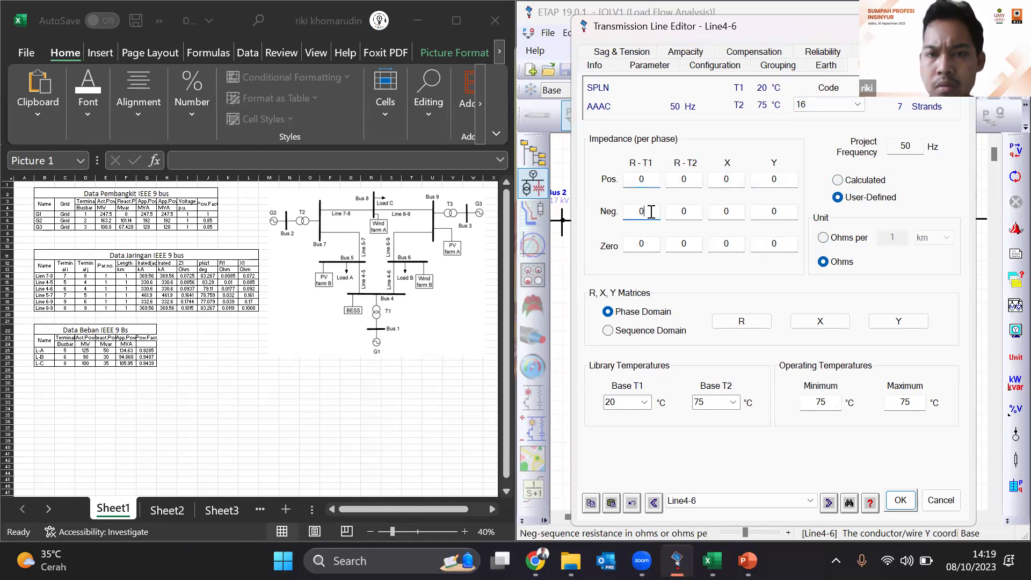
click(669, 332)
click(742, 321)
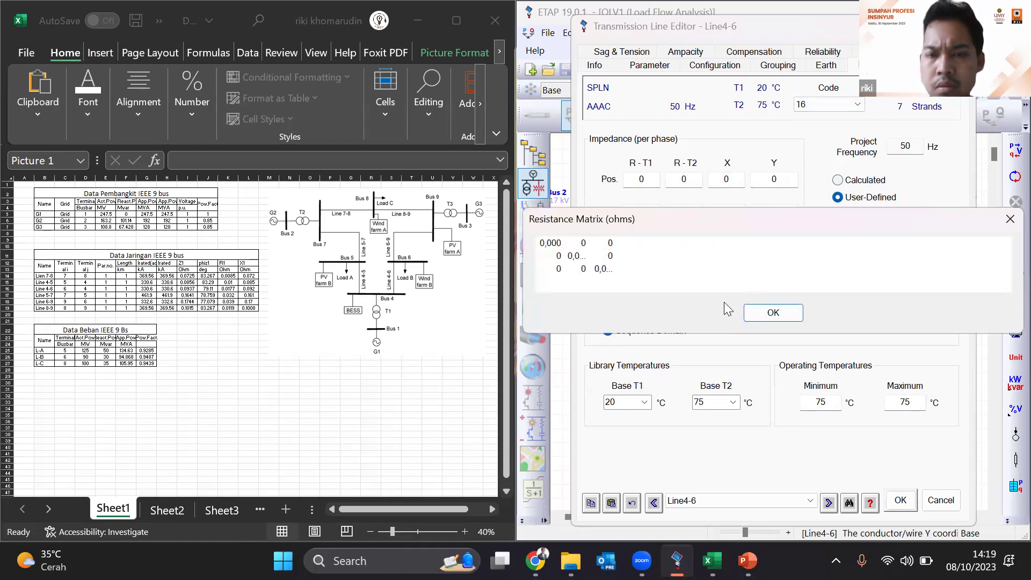
click(772, 317)
click(655, 312)
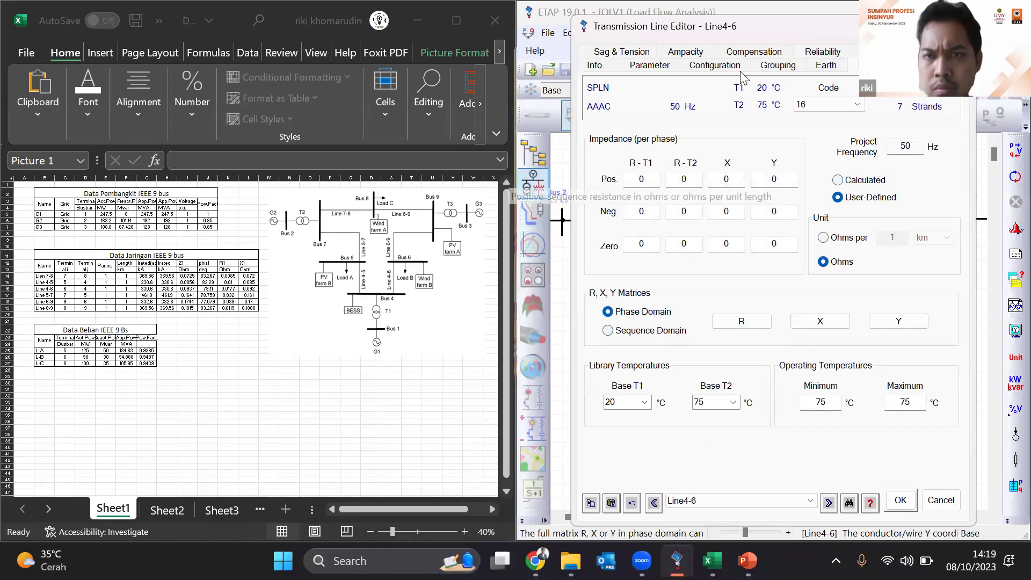
click(900, 500)
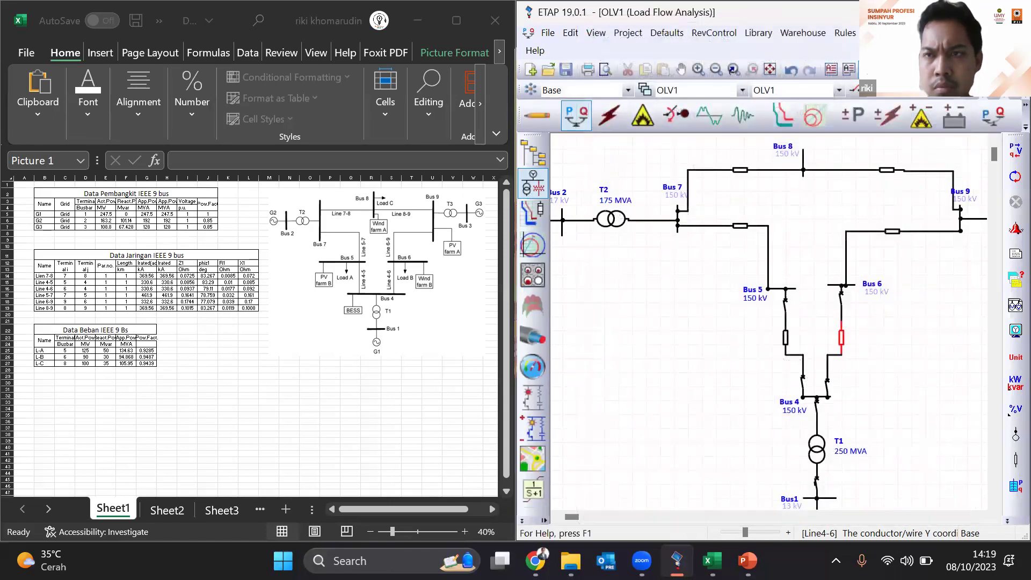
- Maximize ETAP, save the project from the AutoSave prompt, and zoom into the diagram
key(super+Up)
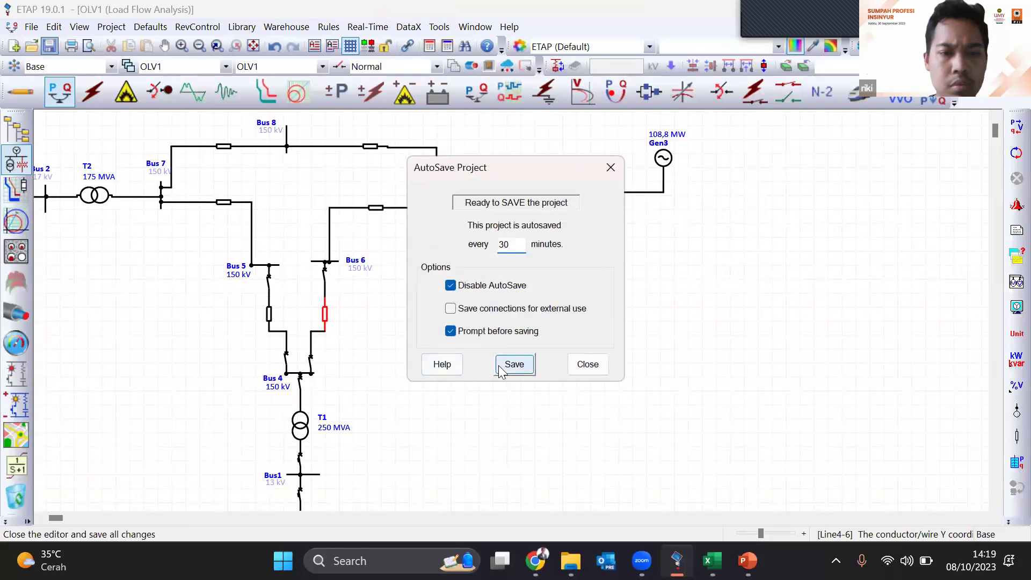
click(509, 365)
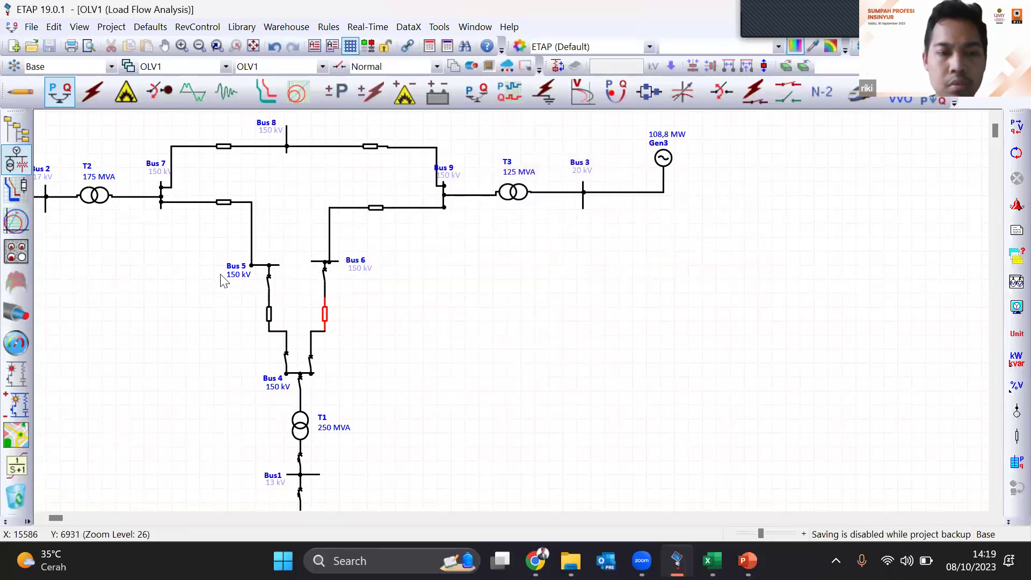
scroll(223, 276, down, 1)
scroll(247, 274, down, 2)
scroll(435, 335, up, 1)
scroll(392, 247, up, 3)
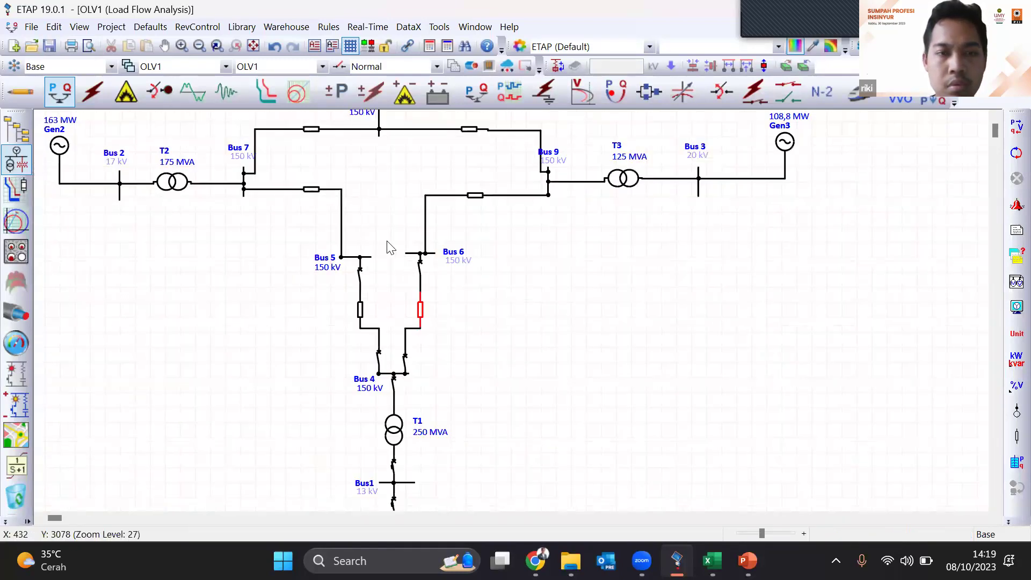
scroll(295, 219, down, 1)
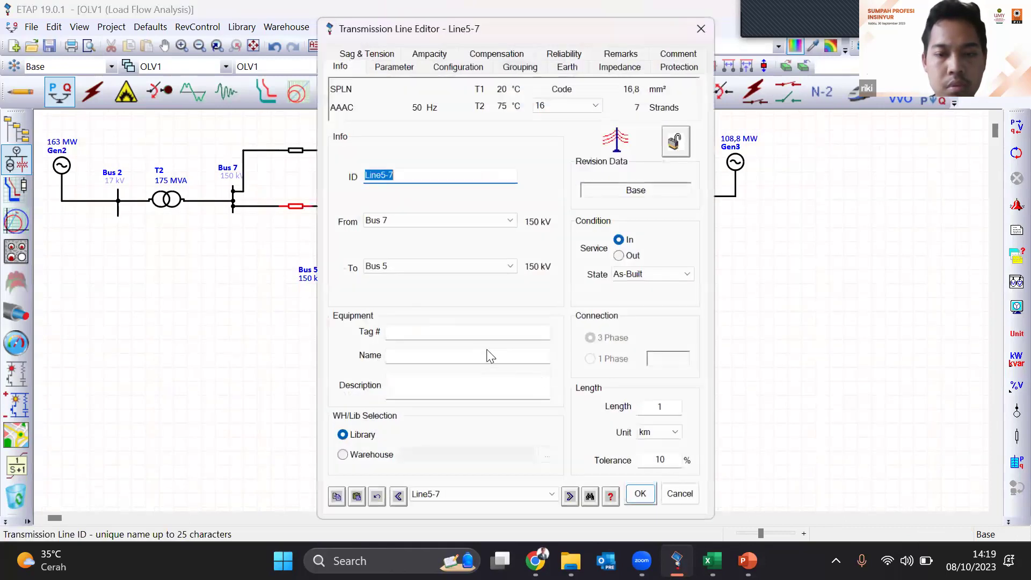
- Review Line5-7's Earth, Impedance and Parameter settings, keeping conductor size code 16
click(562, 65)
click(610, 69)
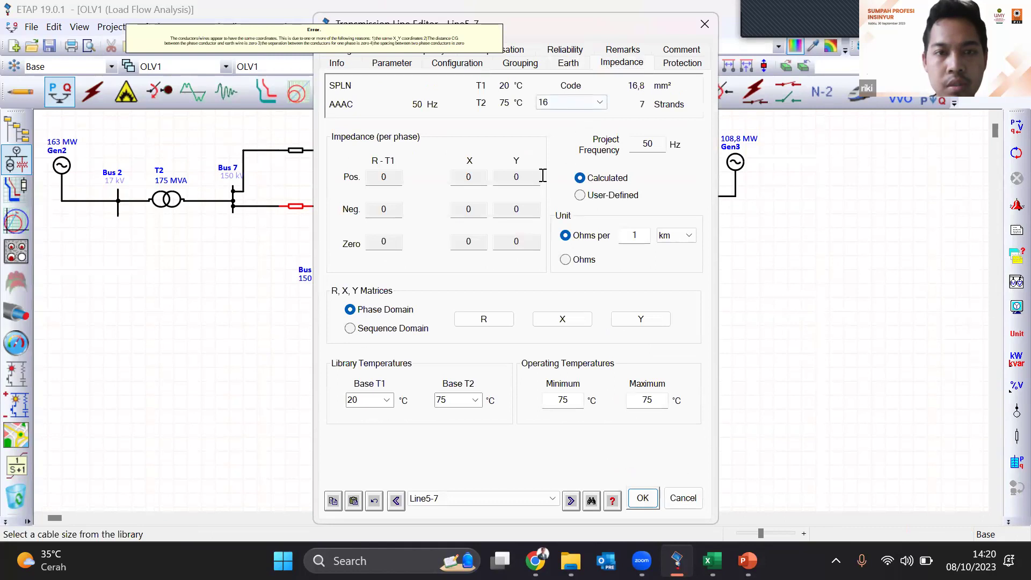
click(573, 104)
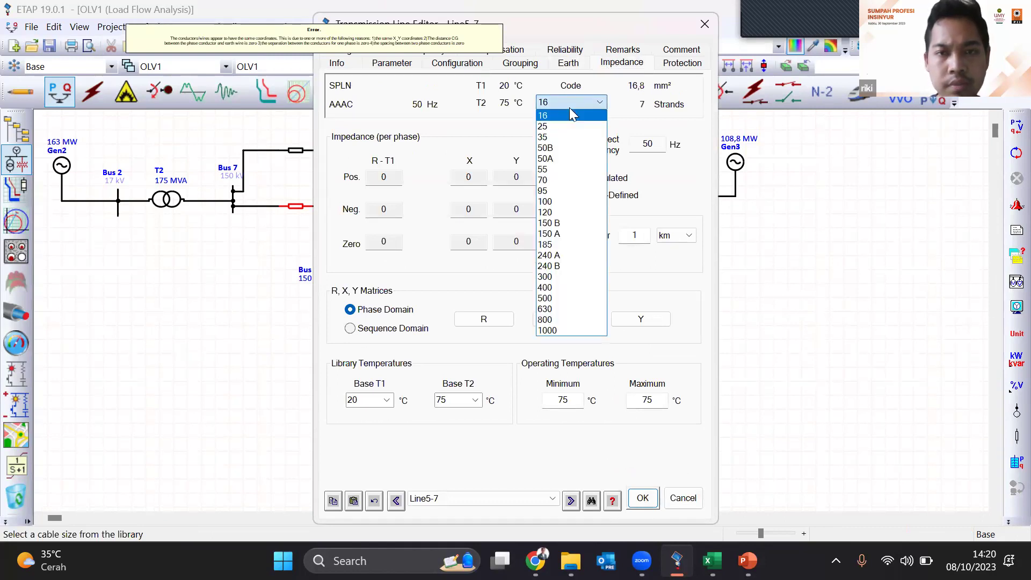
click(573, 114)
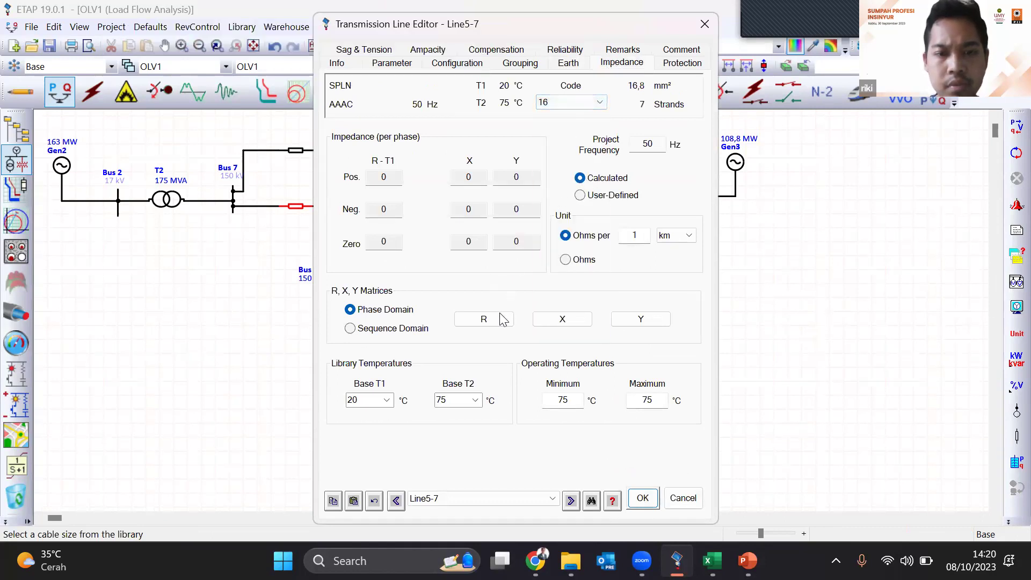
click(394, 64)
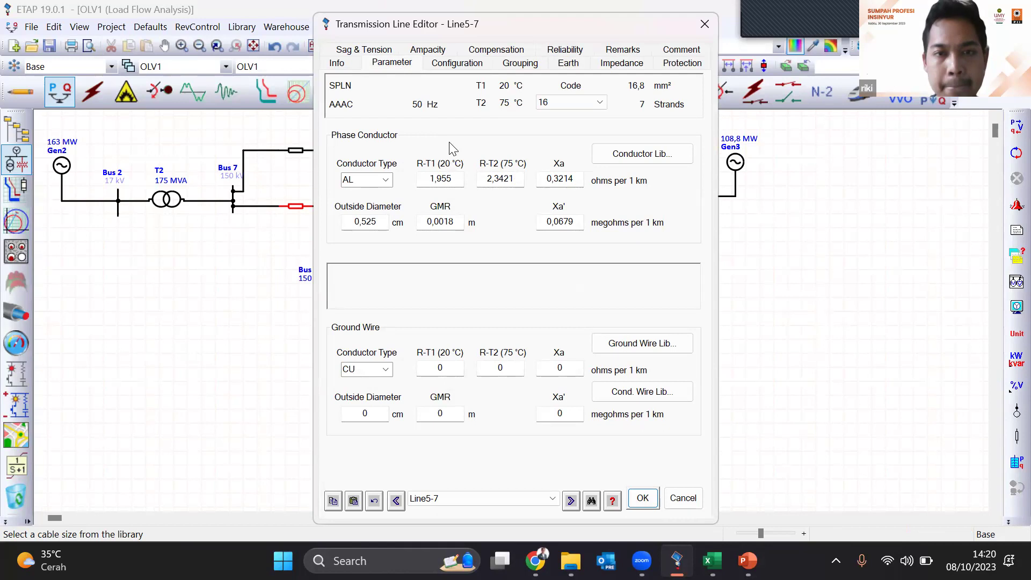
click(643, 498)
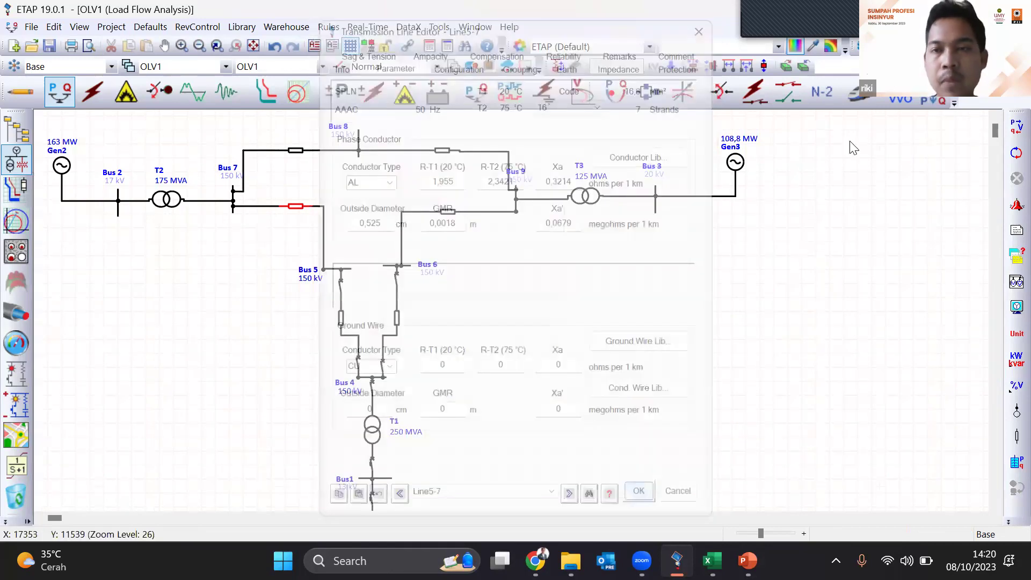
- Snap ETAP to the right half of the screen and lengthen the Bus 5 bar
key(super+Down)
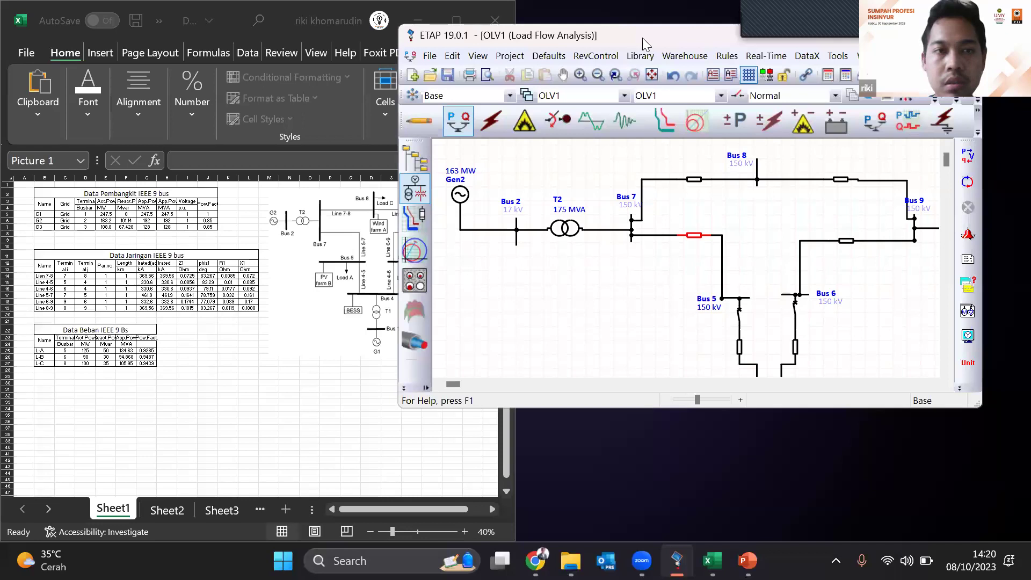
key(super+Right)
scroll(604, 218, down, 3)
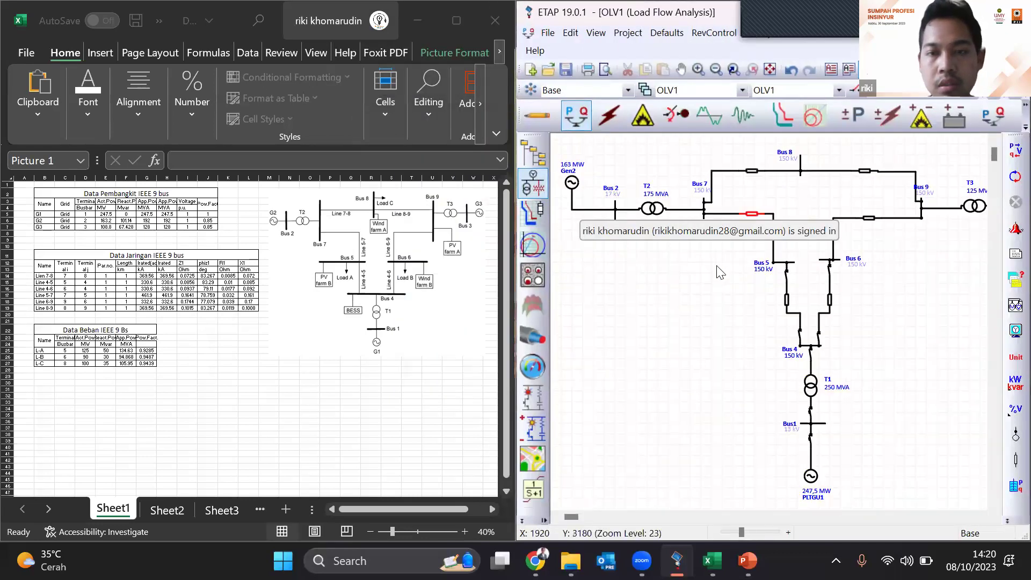
click(778, 262)
drag(729, 266, 731, 263)
- Stretch the Bus 6 bar to the right and switch the diagram to Edit Mode
click(834, 261)
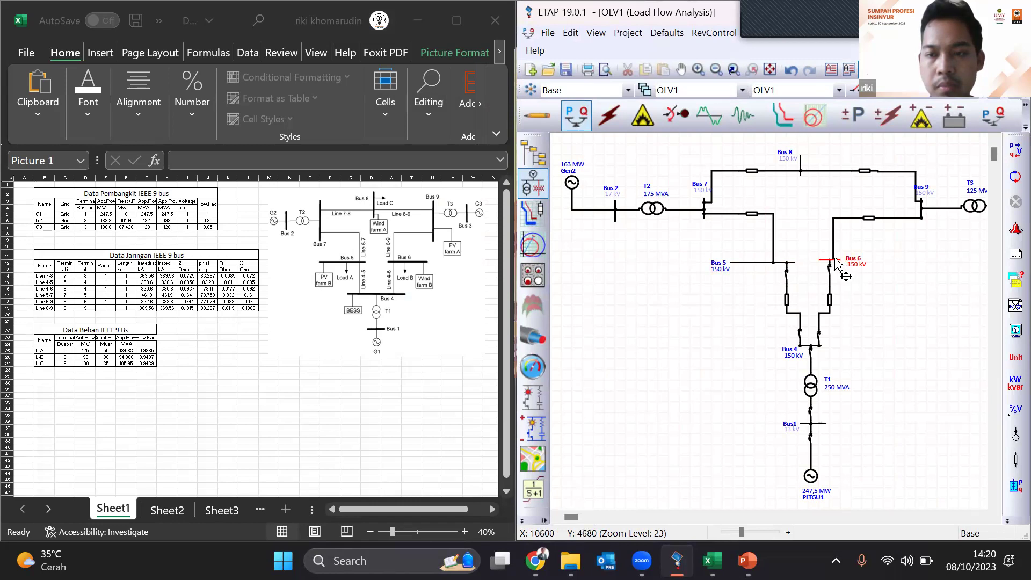
click(844, 250)
click(839, 260)
drag(841, 260, 890, 260)
click(884, 286)
click(539, 117)
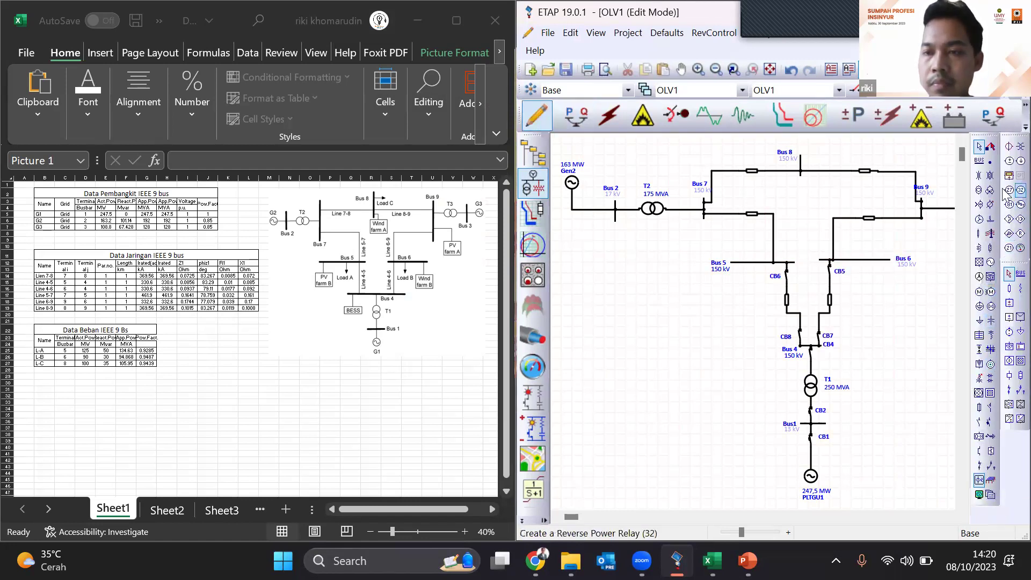
- Place static loads Load1 and Load2 and connect them to Bus 5 and Bus 6
click(980, 322)
click(744, 293)
drag(745, 288, 744, 262)
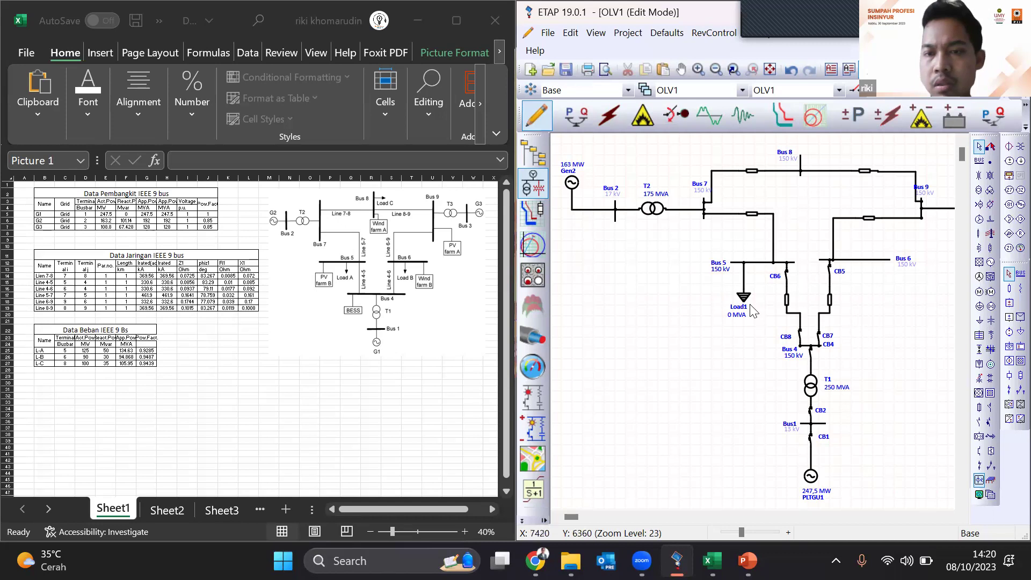
click(980, 321)
click(877, 295)
drag(879, 294, 879, 261)
click(938, 317)
- Add Load3 near Bus 8, rotate it -90 degrees, and wire it to Bus 8
click(979, 323)
click(845, 149)
right_click(846, 152)
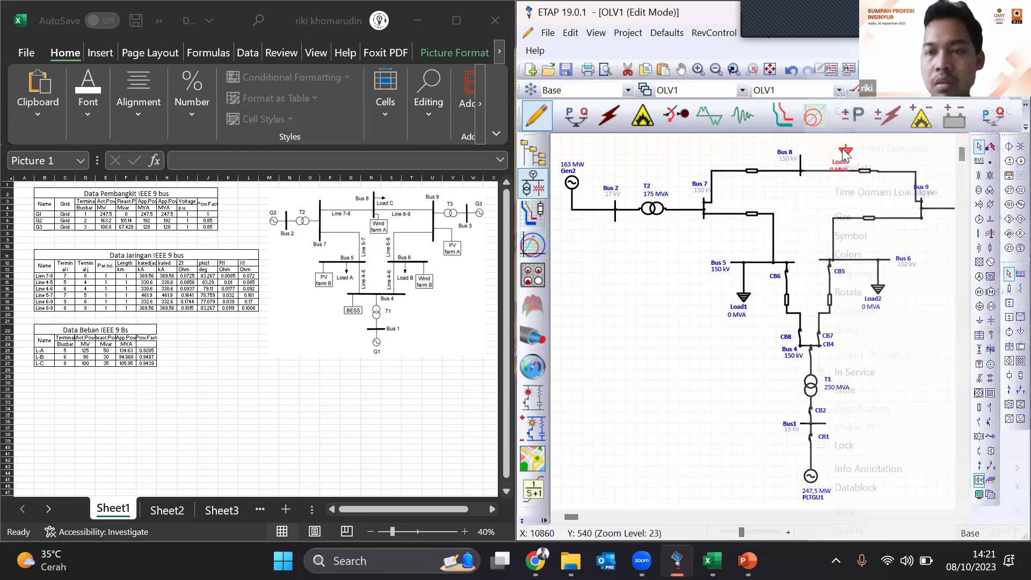
mouse_move(898, 297)
click(772, 310)
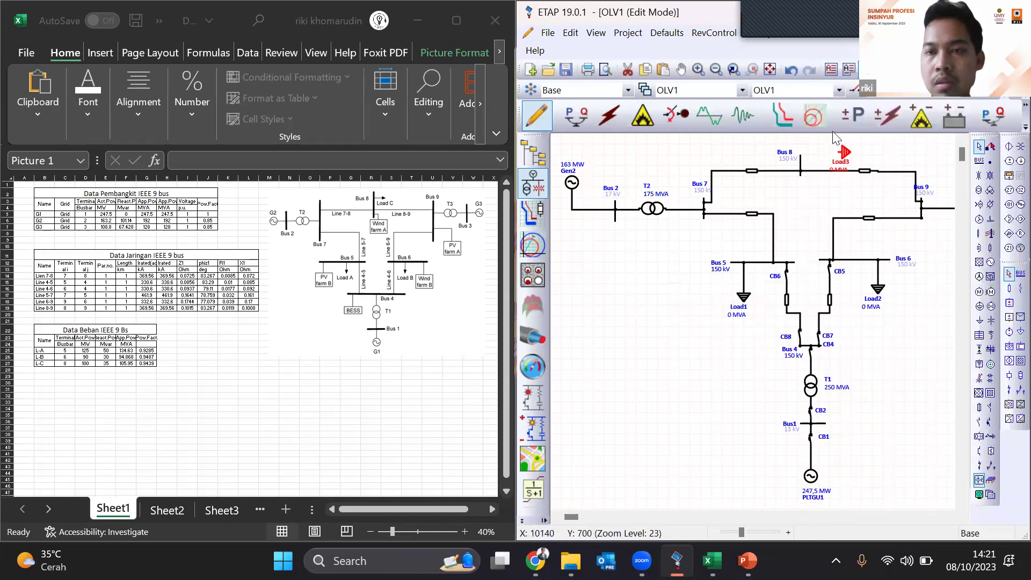
click(834, 135)
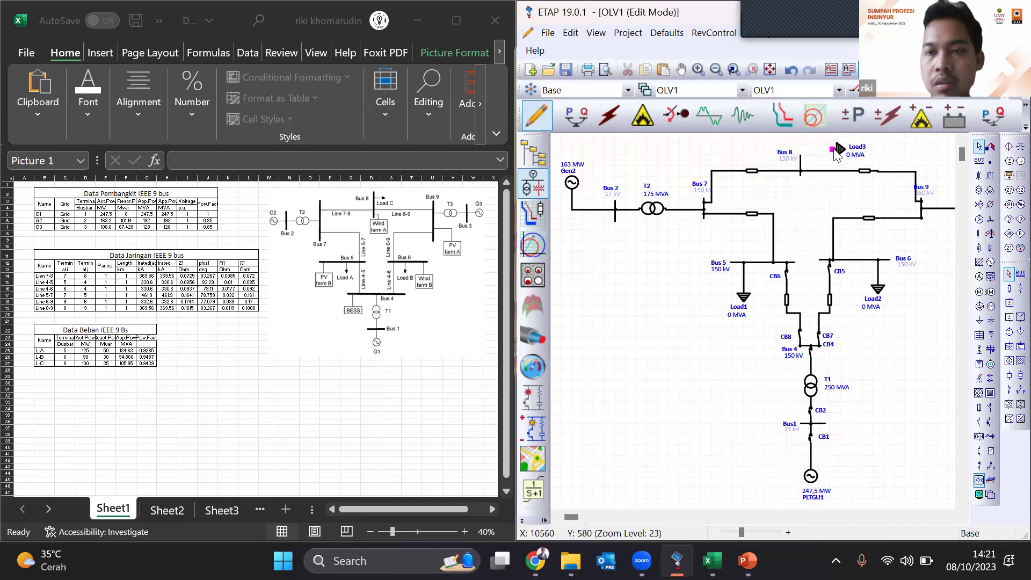
drag(801, 161, 833, 155)
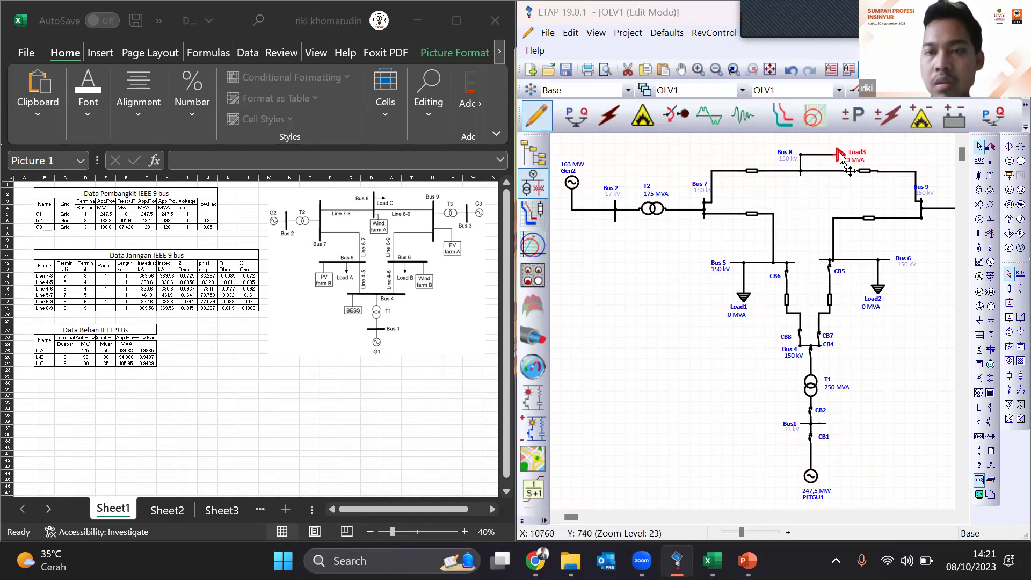
- Rename Load3 to Load C
double_click(839, 156)
click(650, 125)
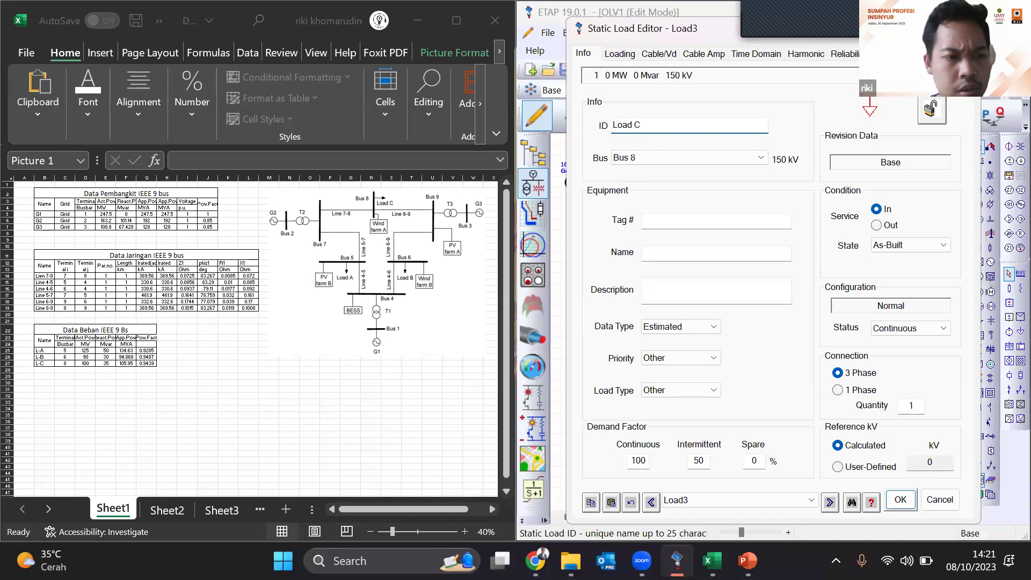
text(C)
- Give Load C a loading of 105,95 MVA and 35 Mvar and confirm it
click(620, 54)
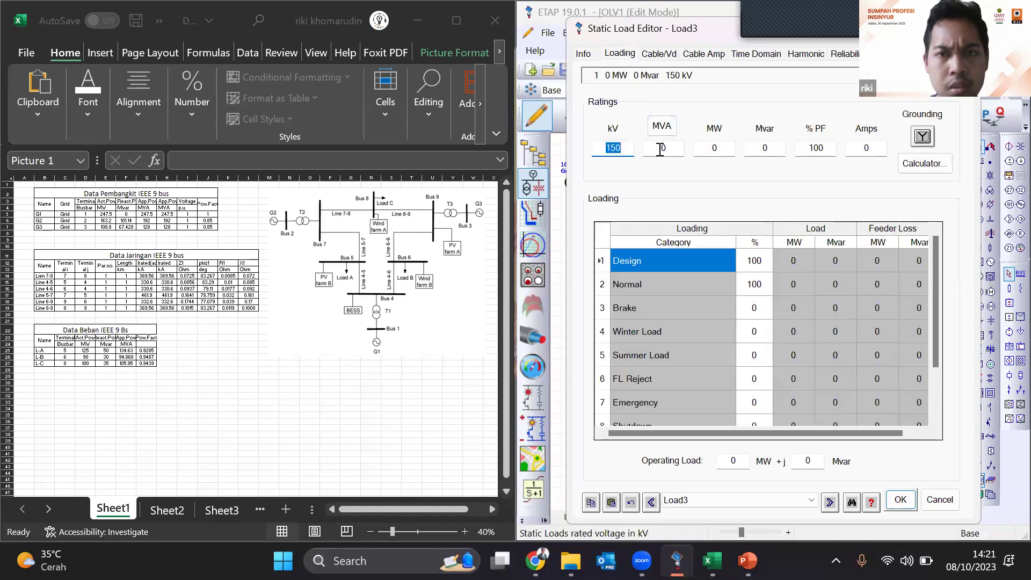
double_click(665, 148)
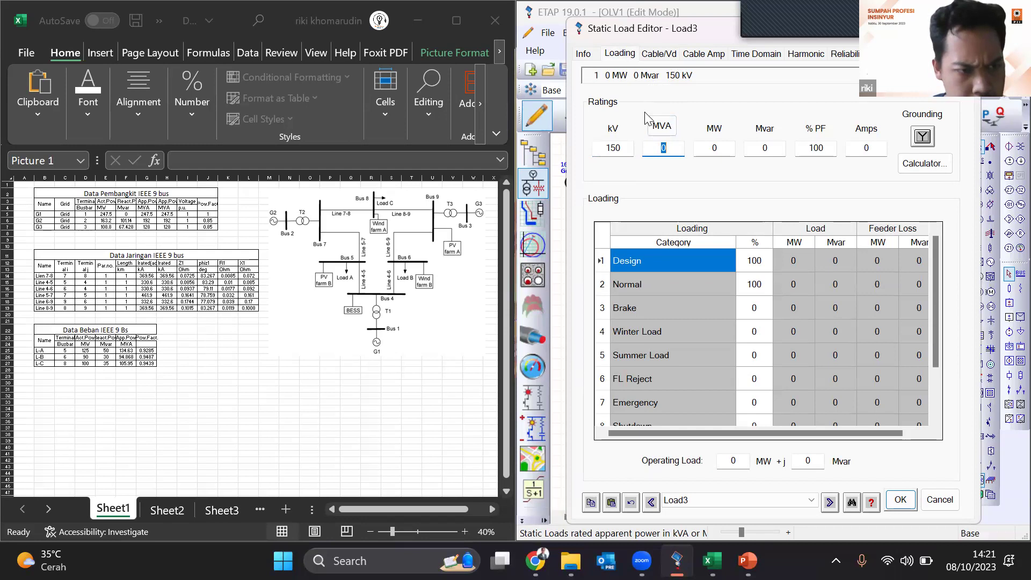
text(100)
key(Tab)
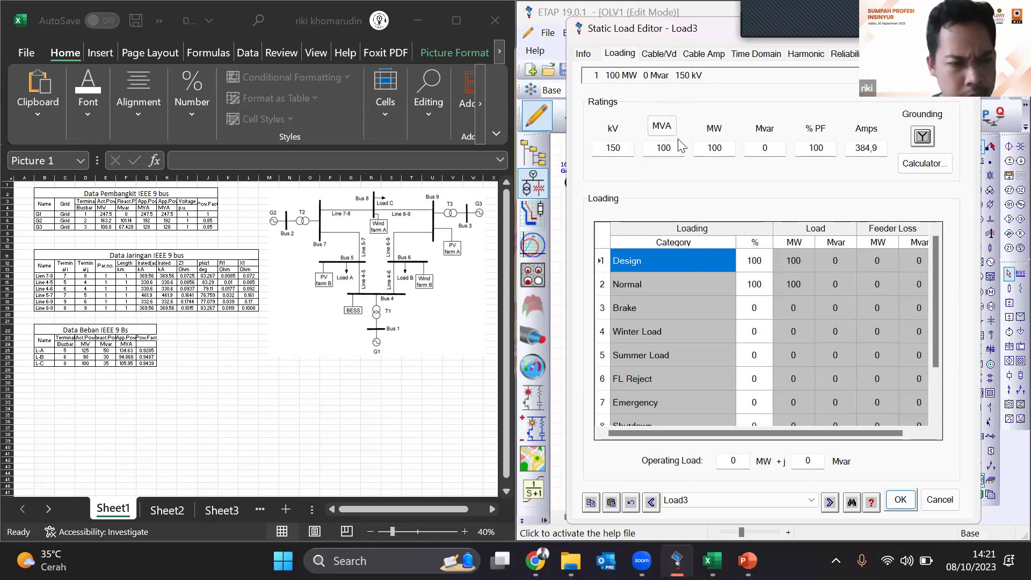
double_click(671, 149)
text(105)
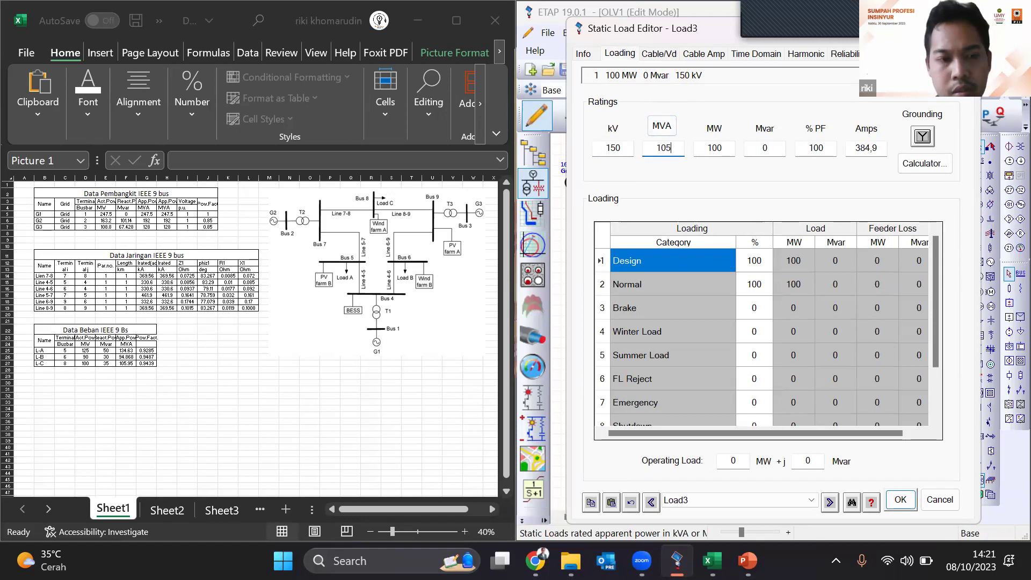
text(,95)
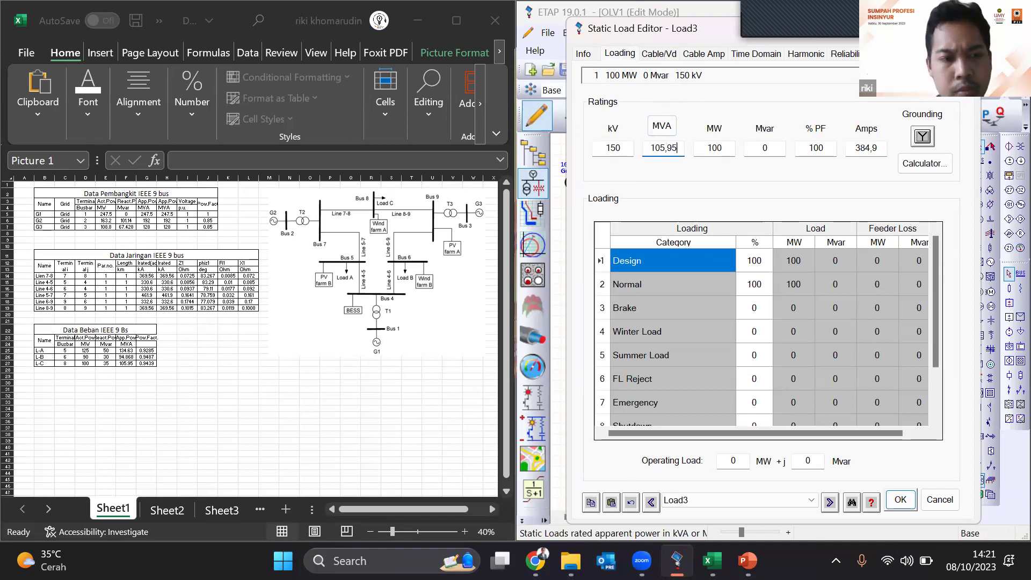
key(Tab)
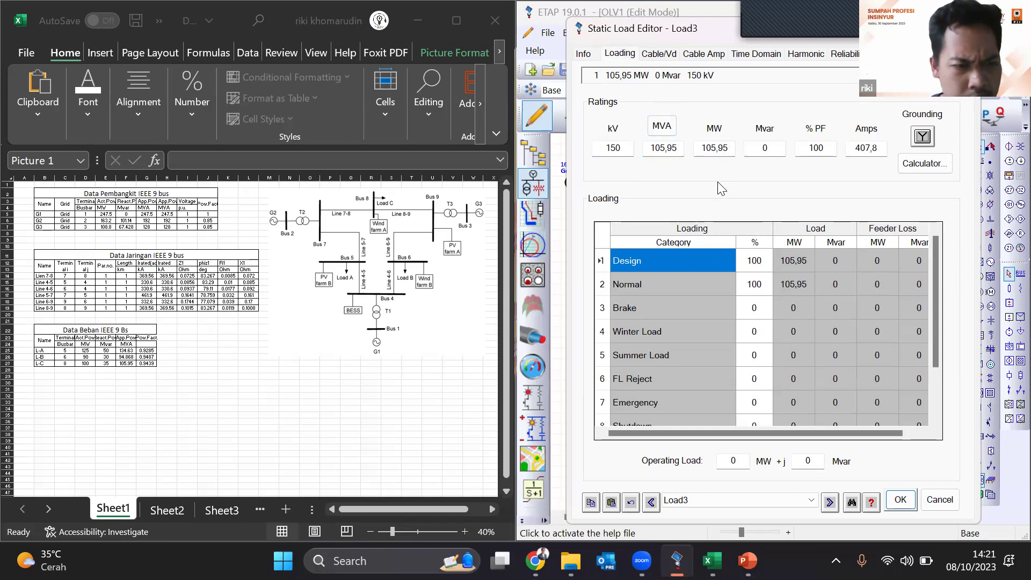
double_click(765, 148)
text(35)
key(Tab)
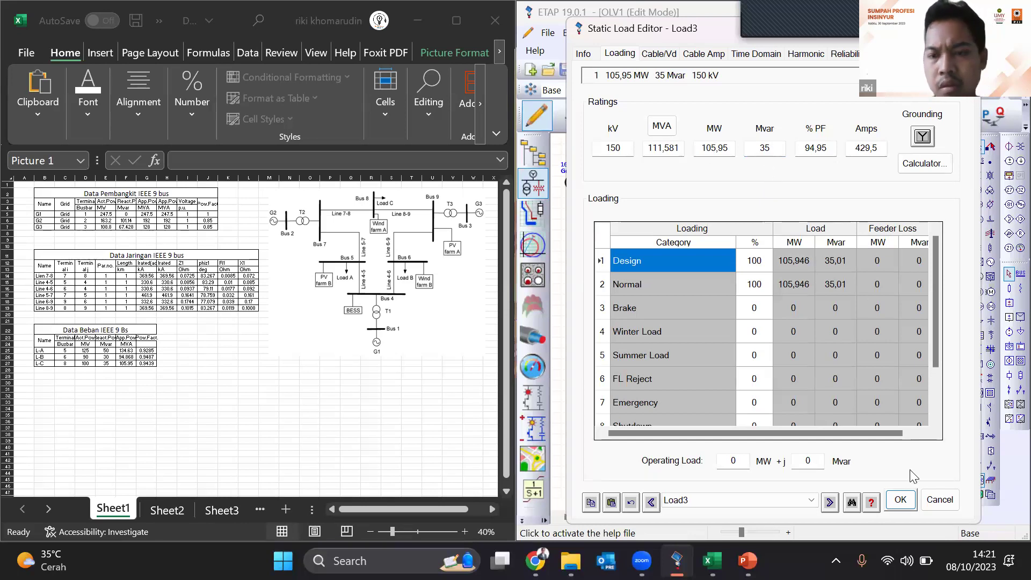
click(901, 500)
double_click(745, 304)
- Rename Load1 to Load A with a loading of 134,63 MVA and 50 Mvar
click(659, 127)
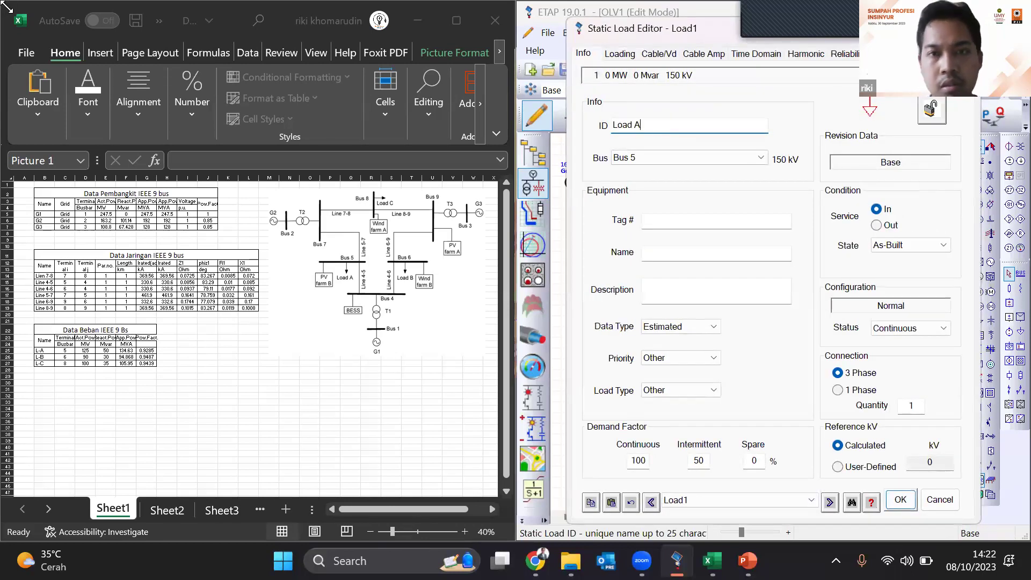
click(609, 52)
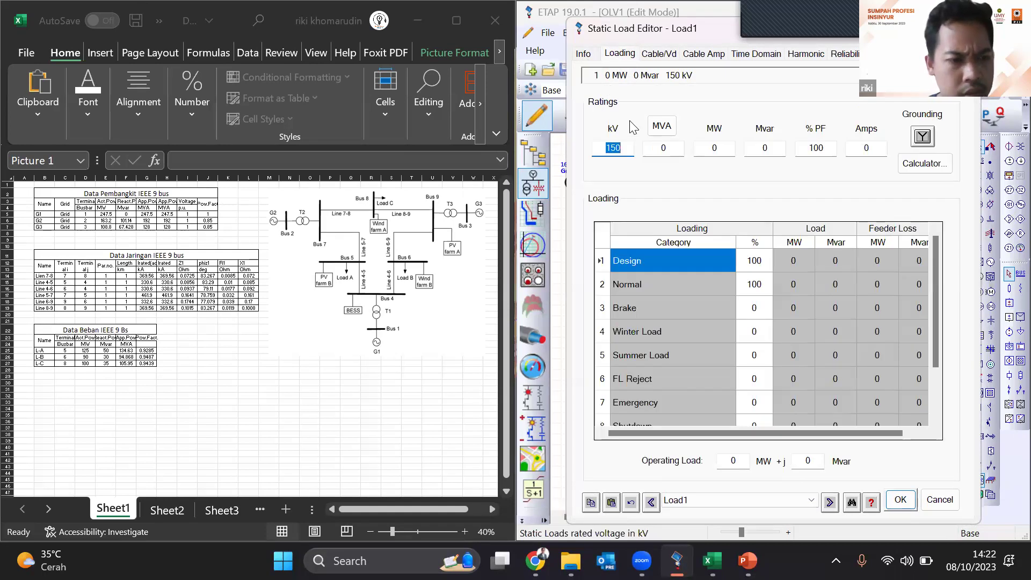
click(658, 149)
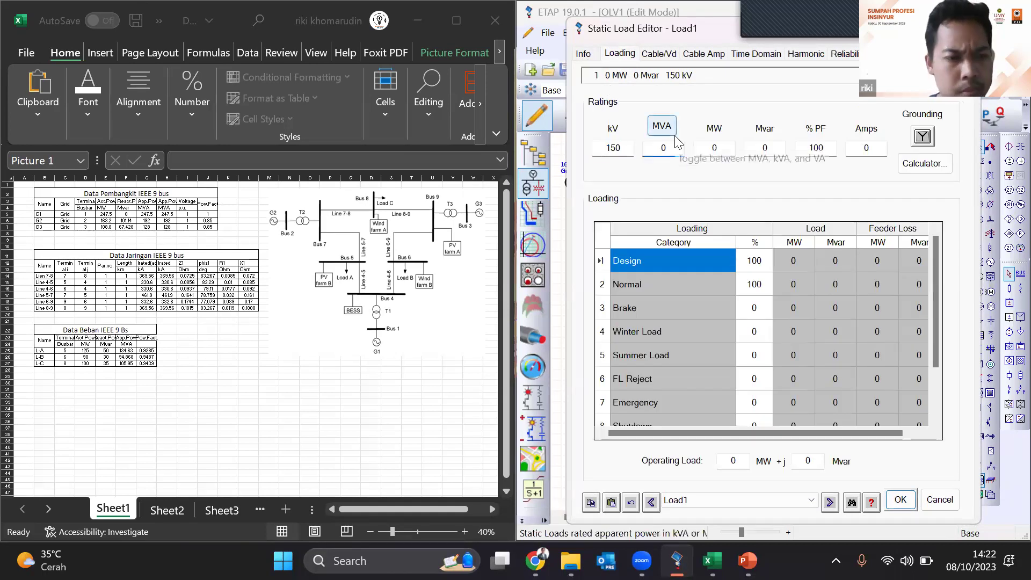
key(Delete)
text(134,)
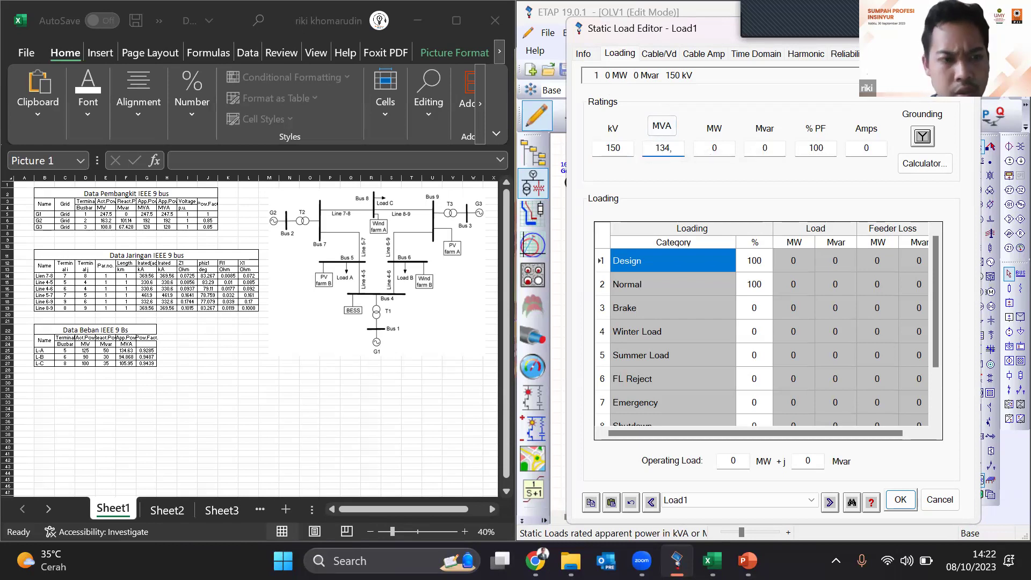
text(63)
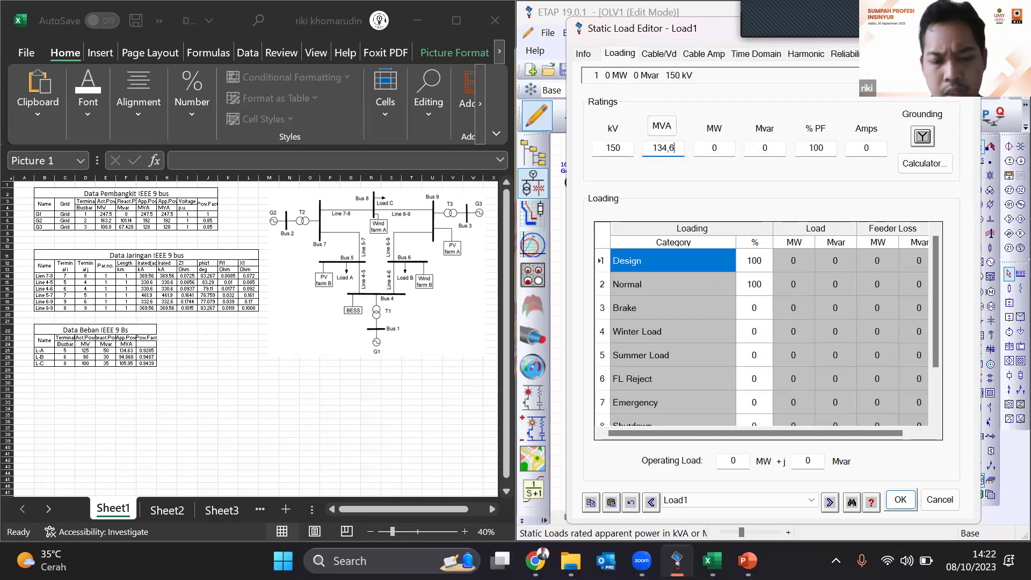
key(Tab)
click(774, 148)
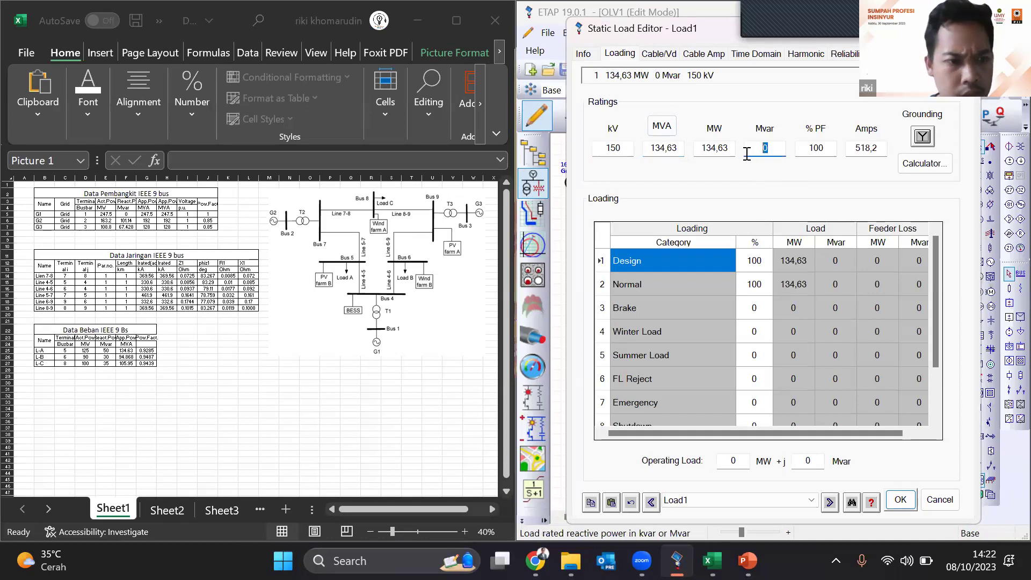
text(50)
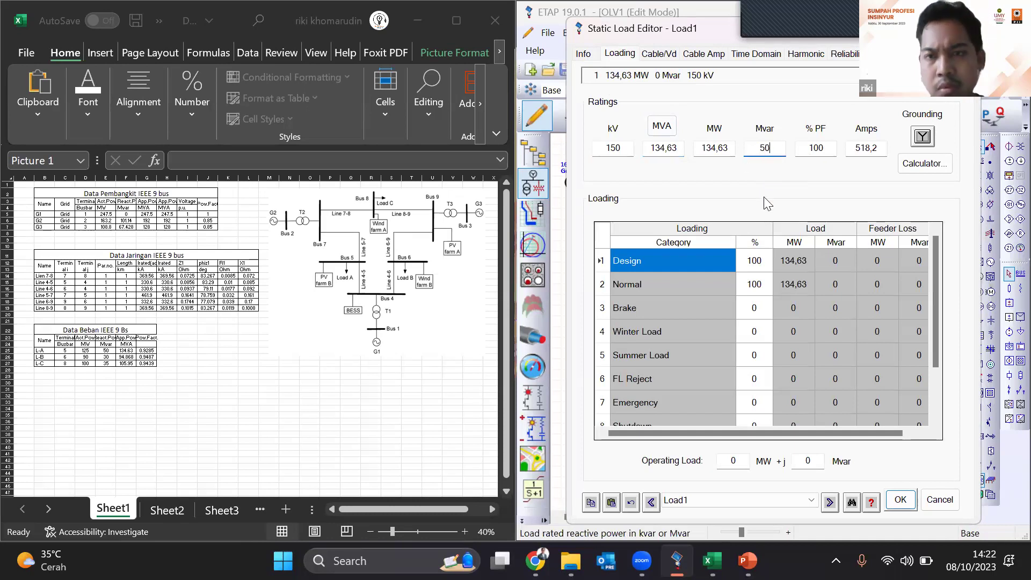
key(Tab)
click(900, 500)
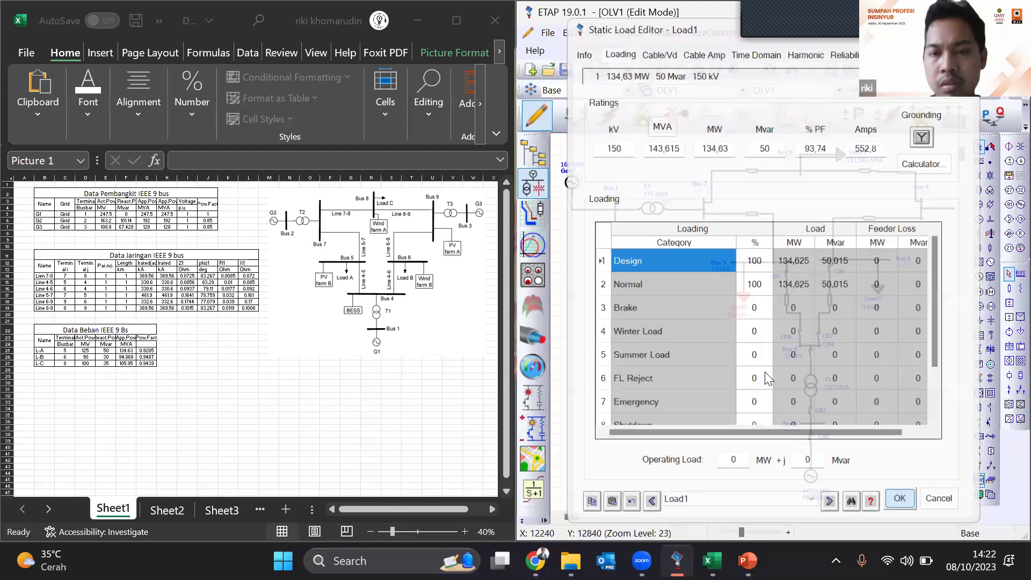
double_click(879, 294)
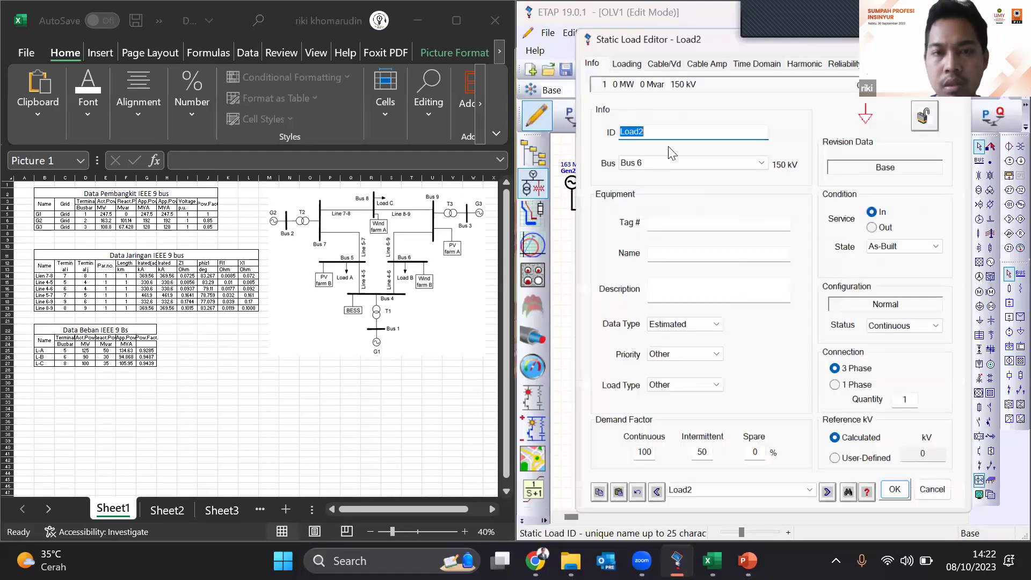
- Rename Load2 to Load B with a loading of 94,86 MVA and 30 Mvar
click(675, 124)
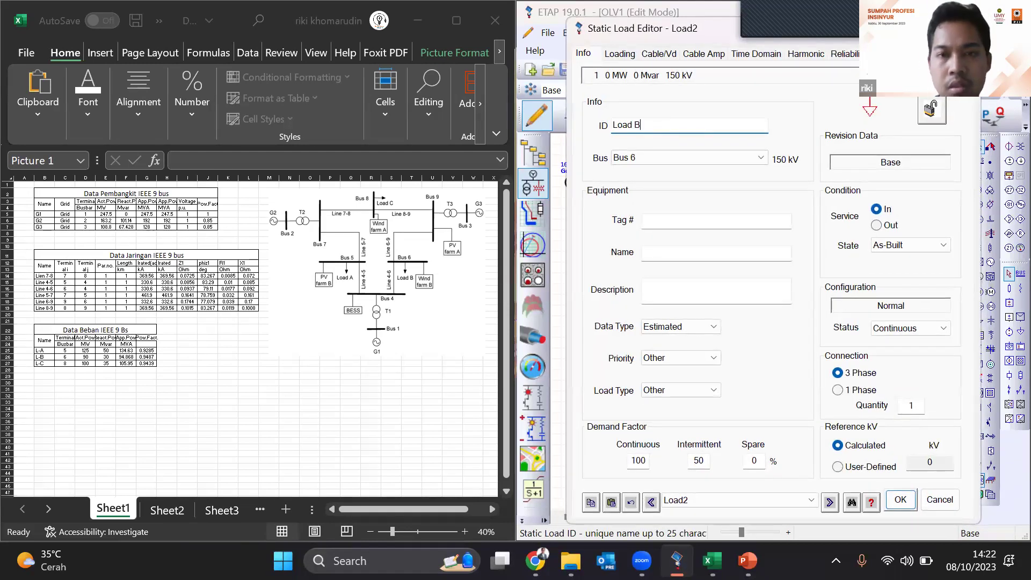
click(622, 55)
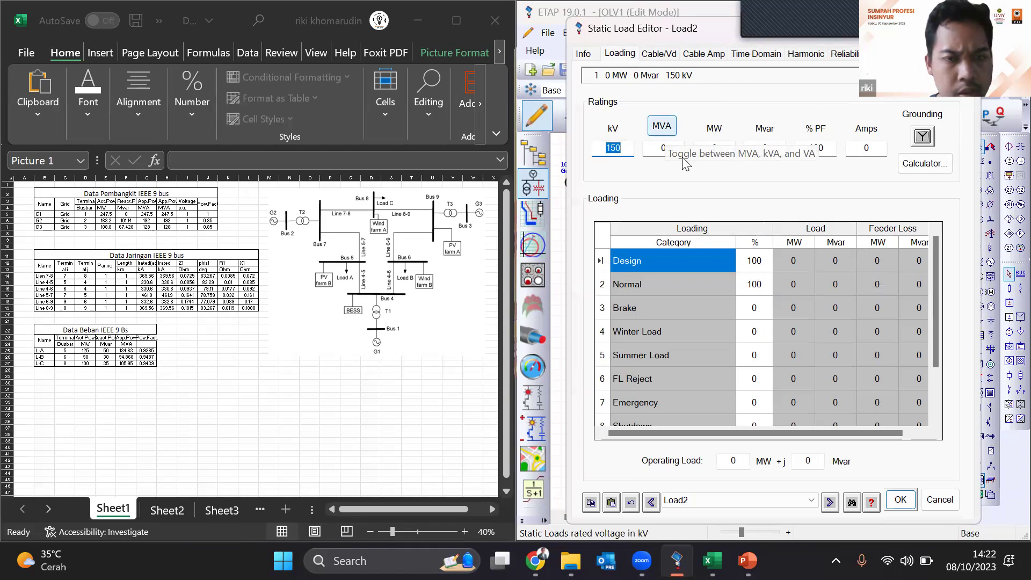
click(649, 151)
text(94)
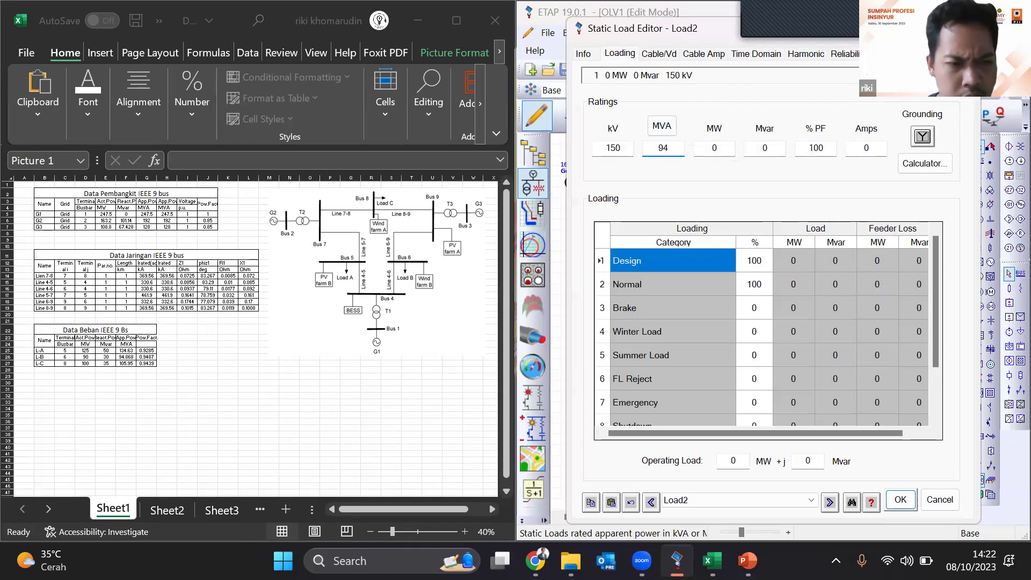
text(,86)
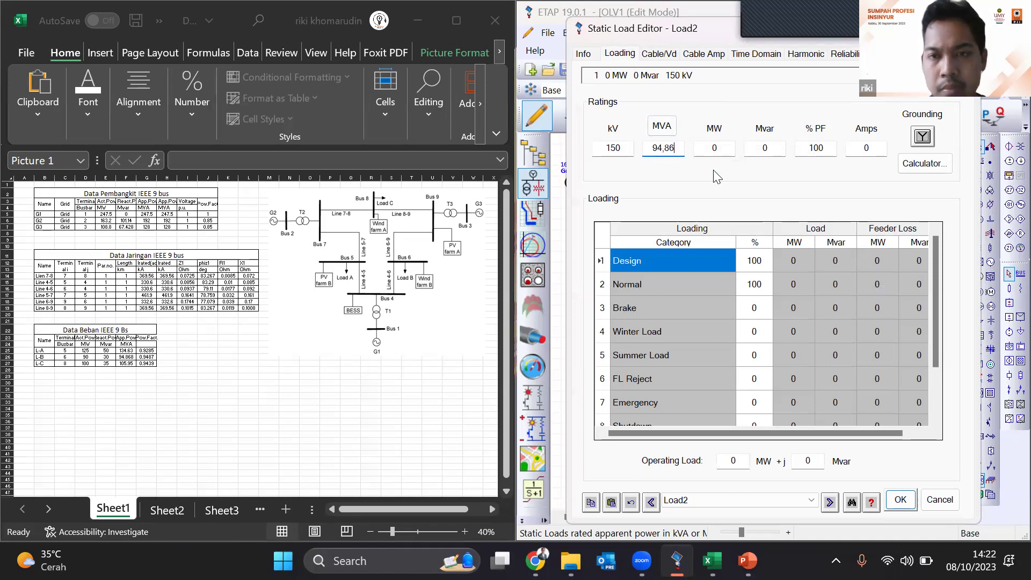
key(Tab)
click(763, 151)
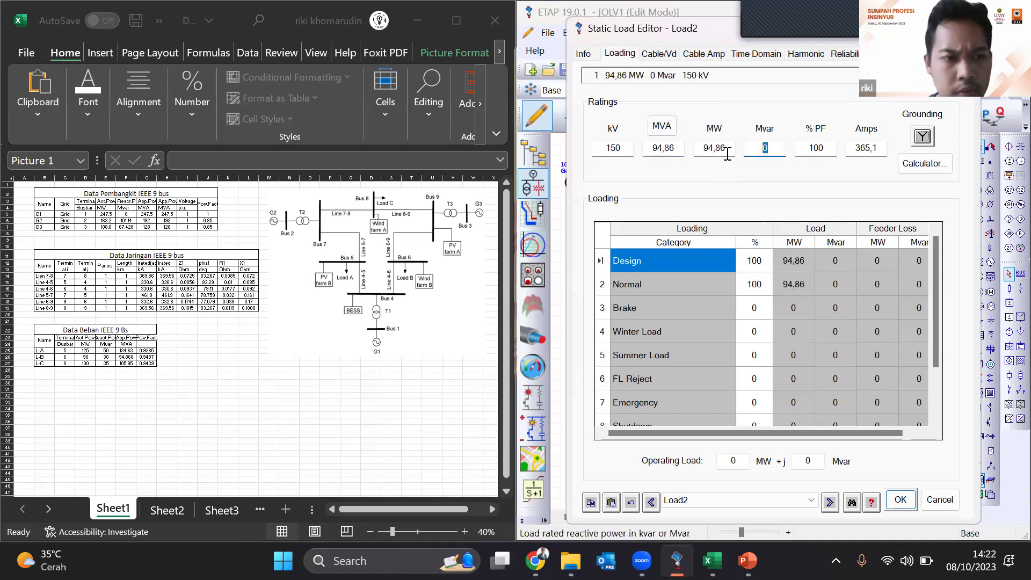
text(30)
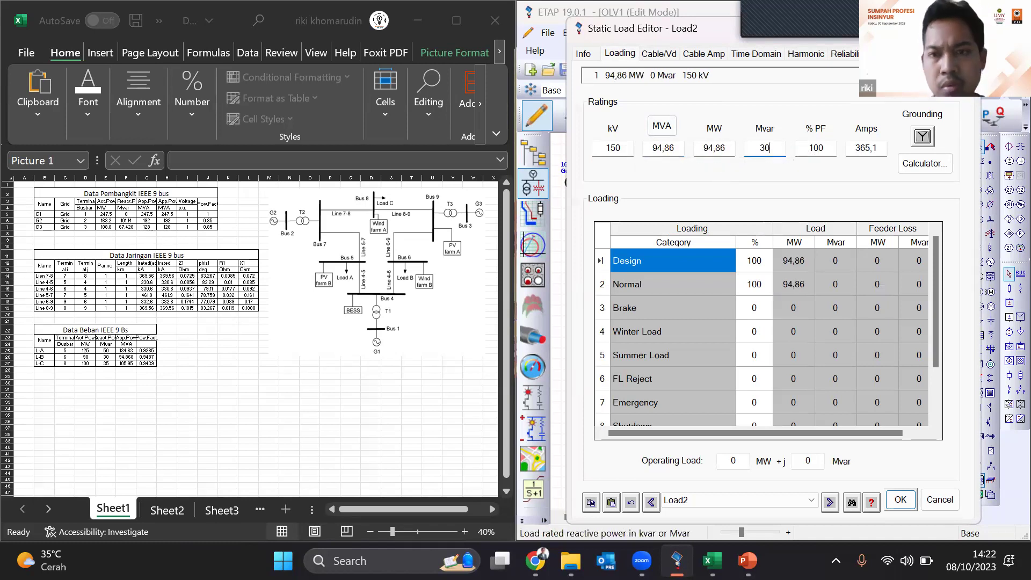
click(901, 500)
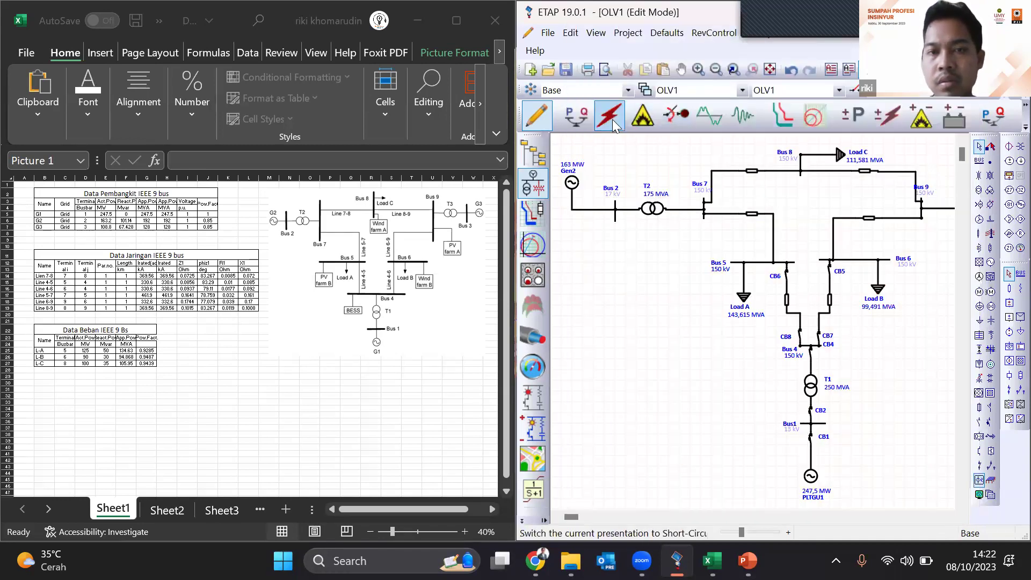
- Rerun the load flow in Load Flow Analysis mode and open the failing Line8-9 from the report
key(super+Up)
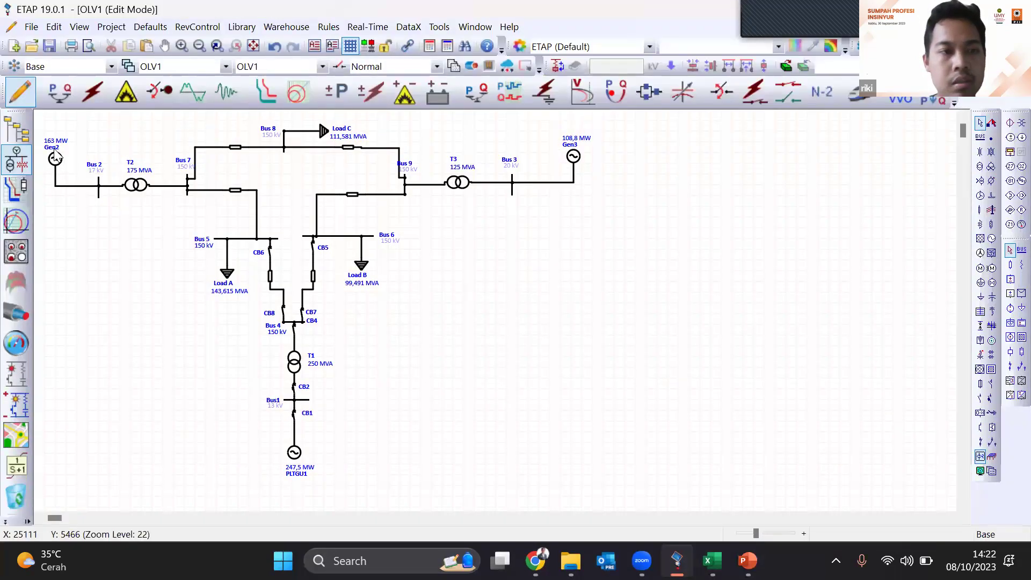
click(69, 101)
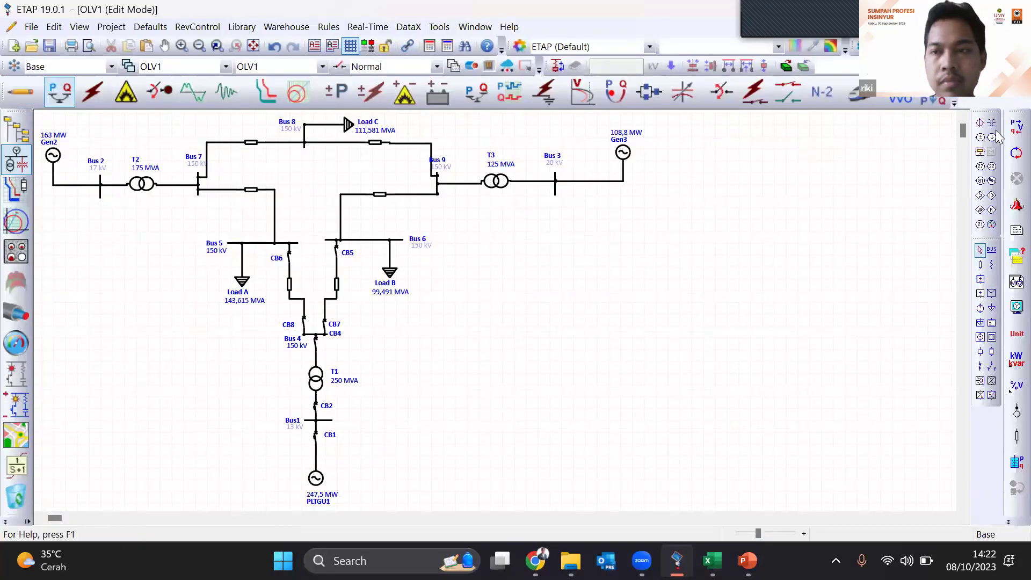
click(1016, 128)
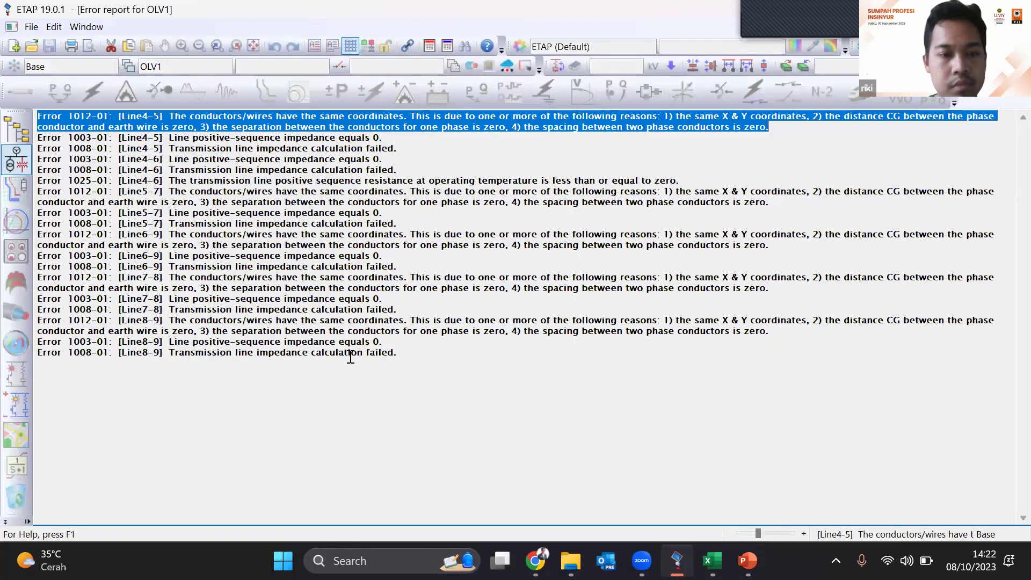
click(349, 353)
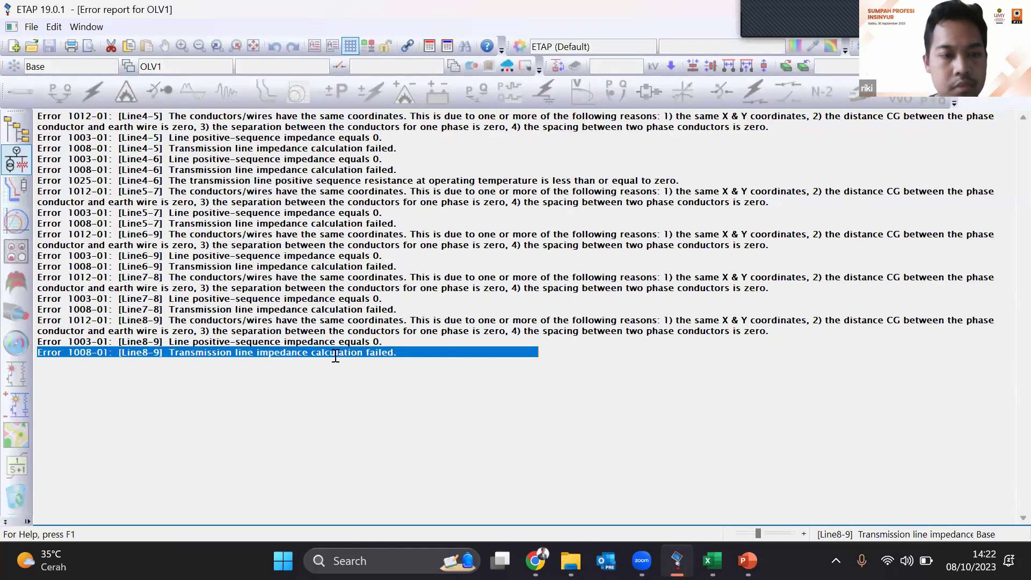
double_click(324, 342)
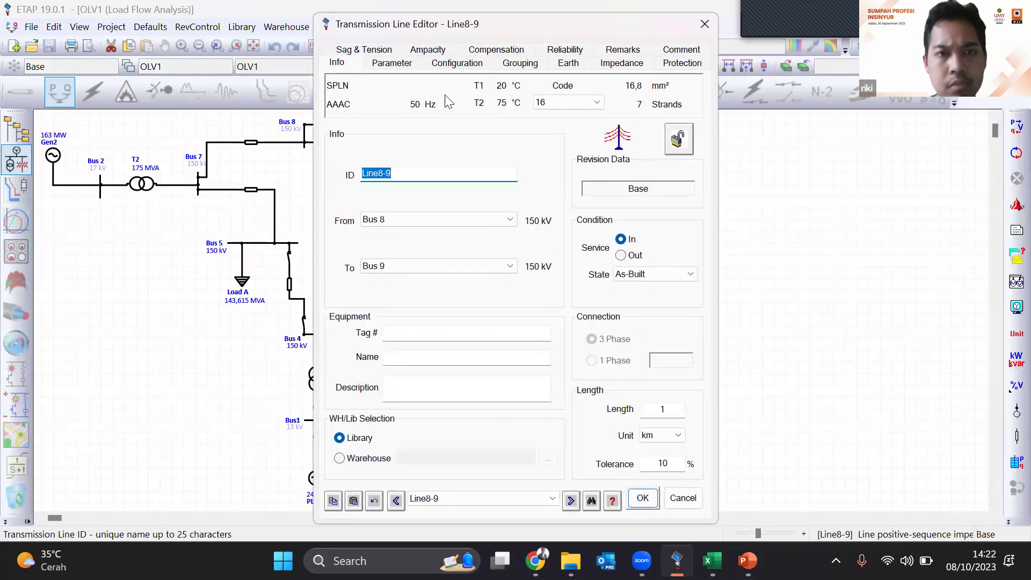
- Browse Line8-9's Parameter, Configuration and Grouping tabs, dismissing the Windows configuration prompt
click(392, 63)
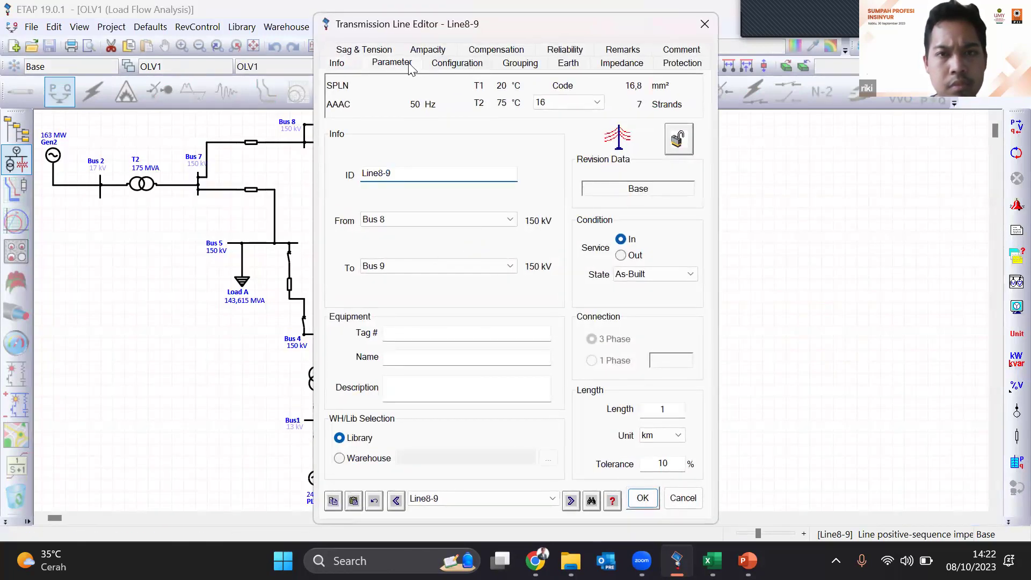
click(458, 64)
click(522, 66)
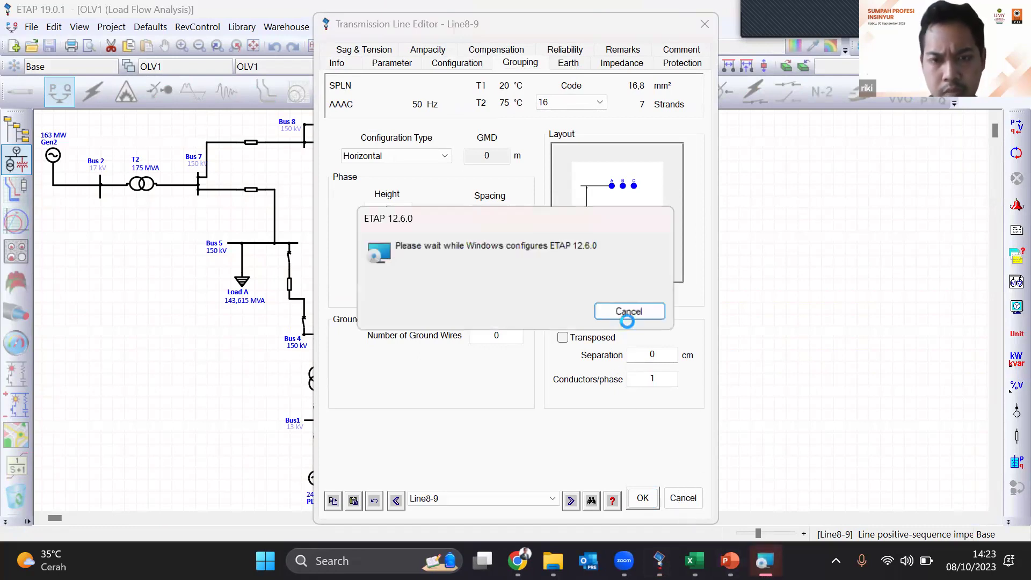
click(629, 313)
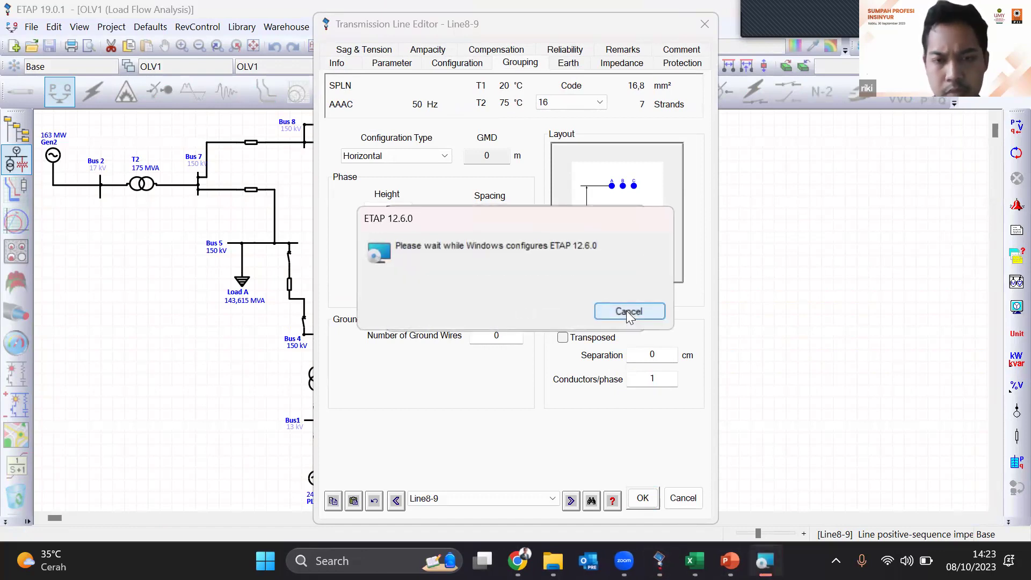
click(627, 311)
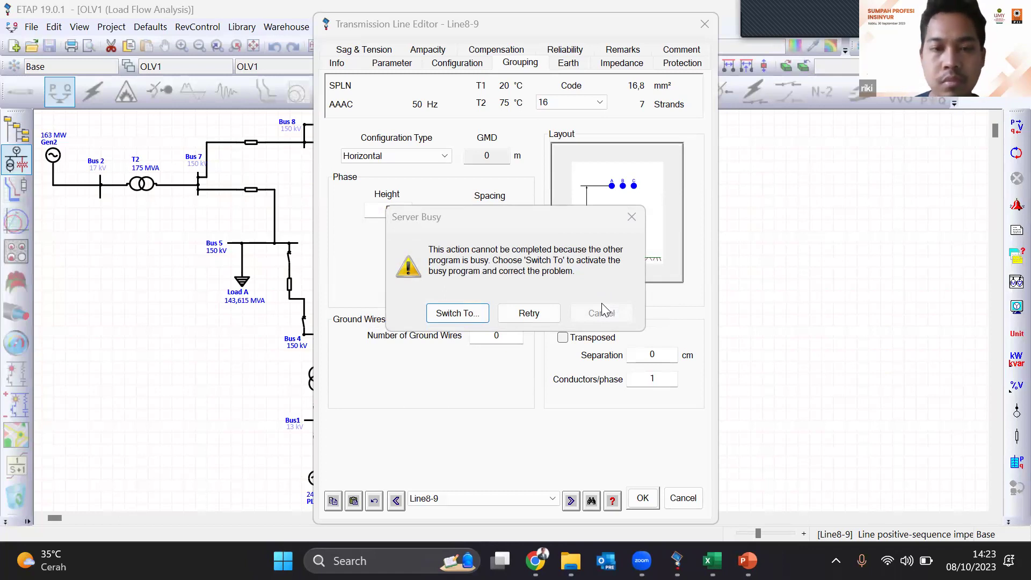
click(544, 315)
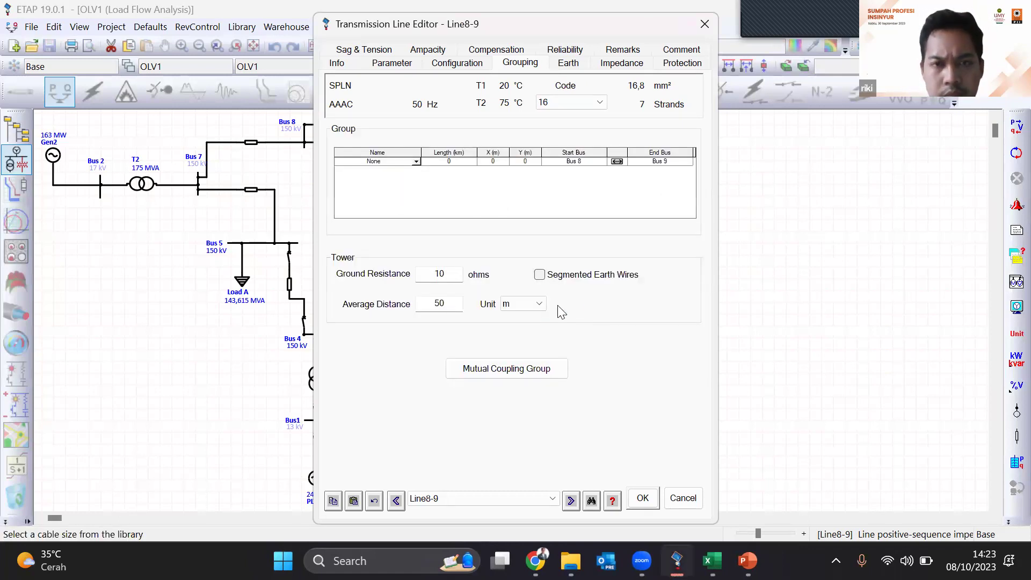
- Check Line8-9's impedance and info pages, ending on its AL conductor parameters at 1,955 ohms/km
click(458, 161)
click(460, 161)
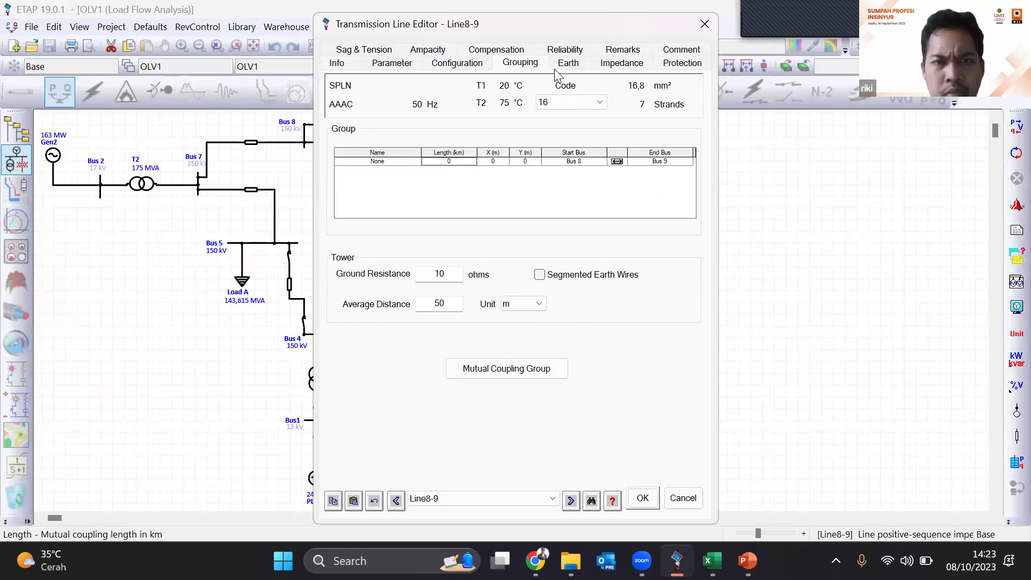
click(604, 66)
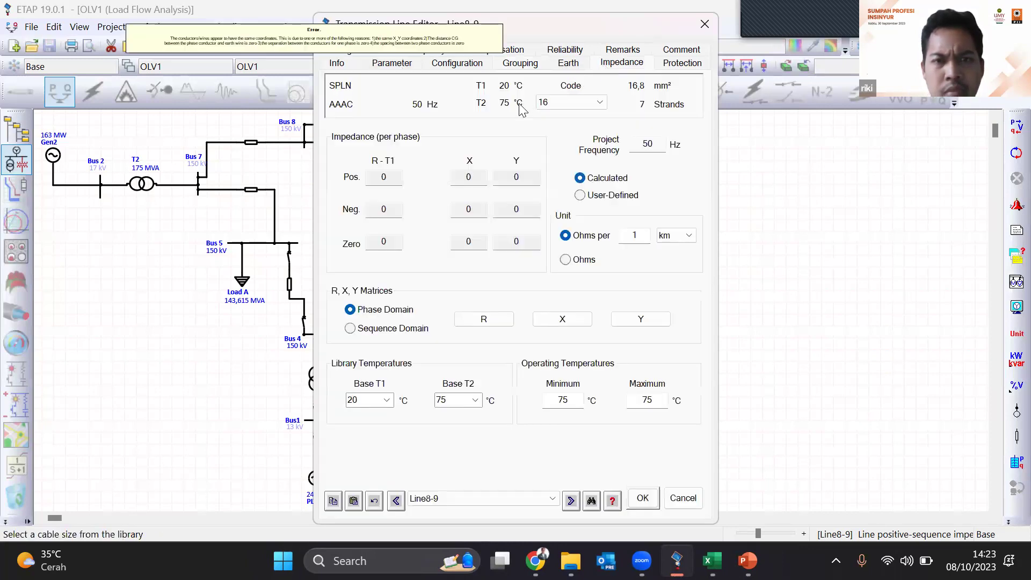
click(342, 61)
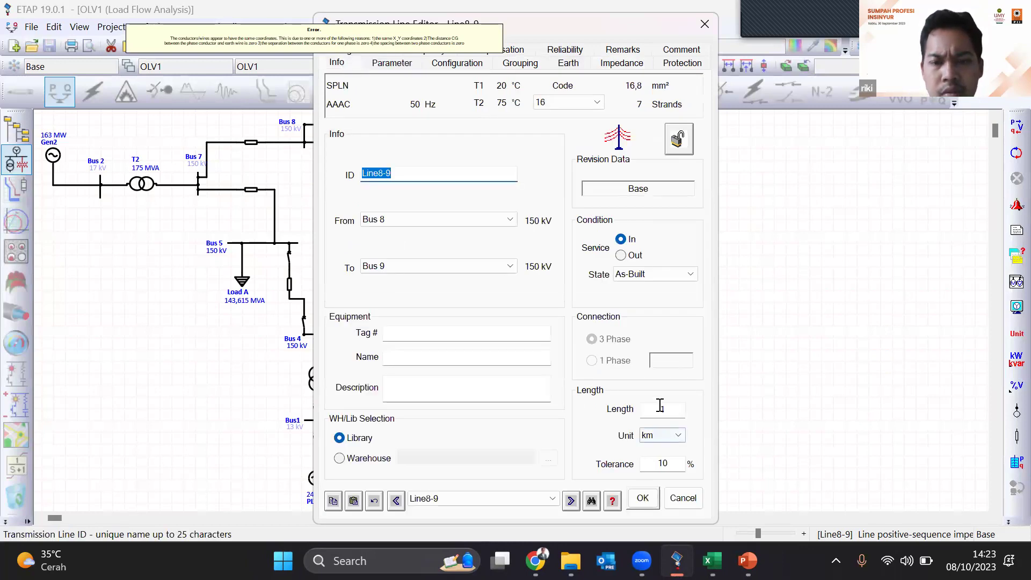
click(633, 70)
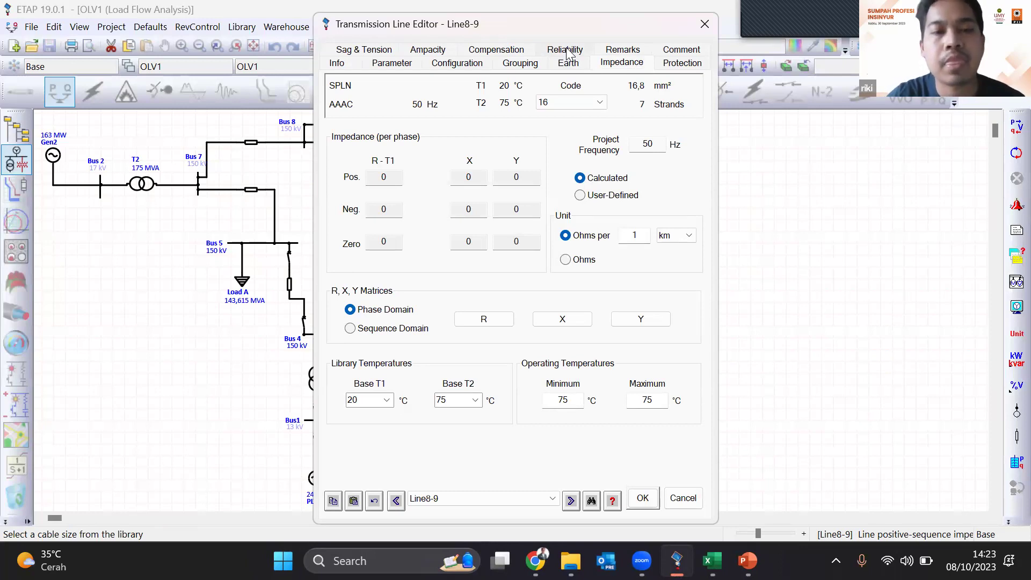
click(402, 67)
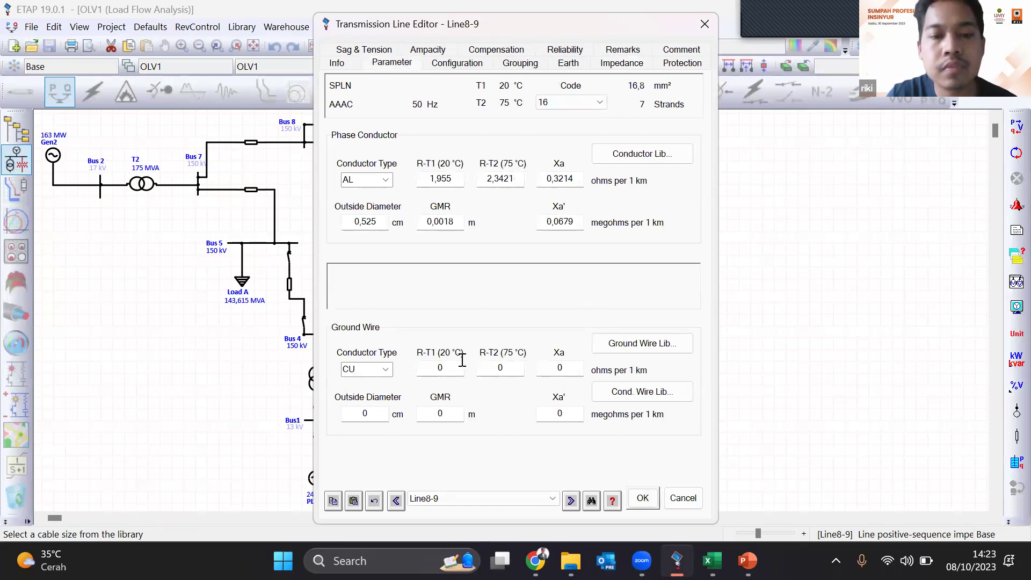
- Copy Line8-9's phase values into the ground wire: R-T1 1,955, R-T2 2,3421, Xa 0,3214
double_click(441, 370)
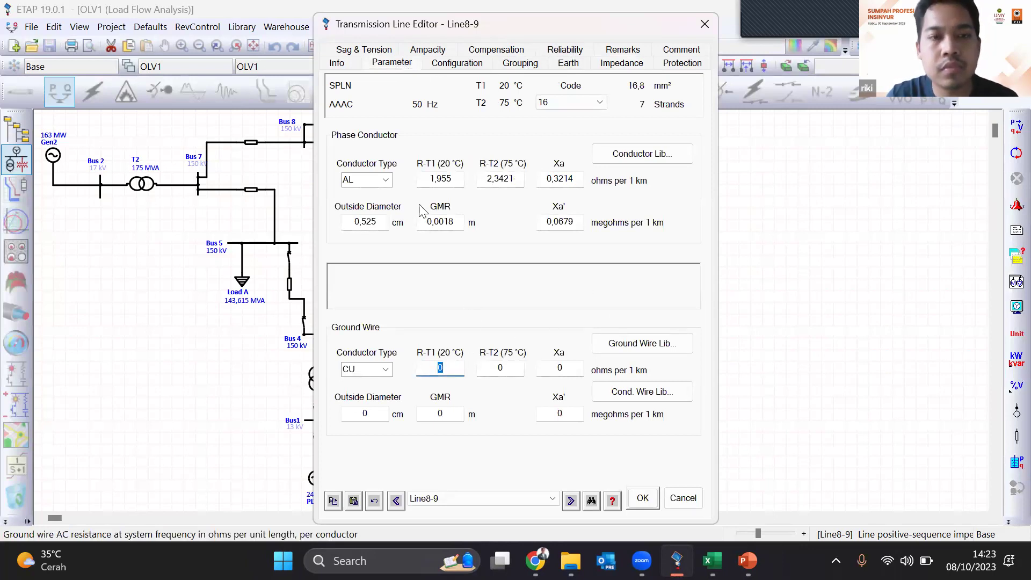
double_click(436, 179)
key(ctrl+c)
double_click(440, 370)
key(ctrl+v)
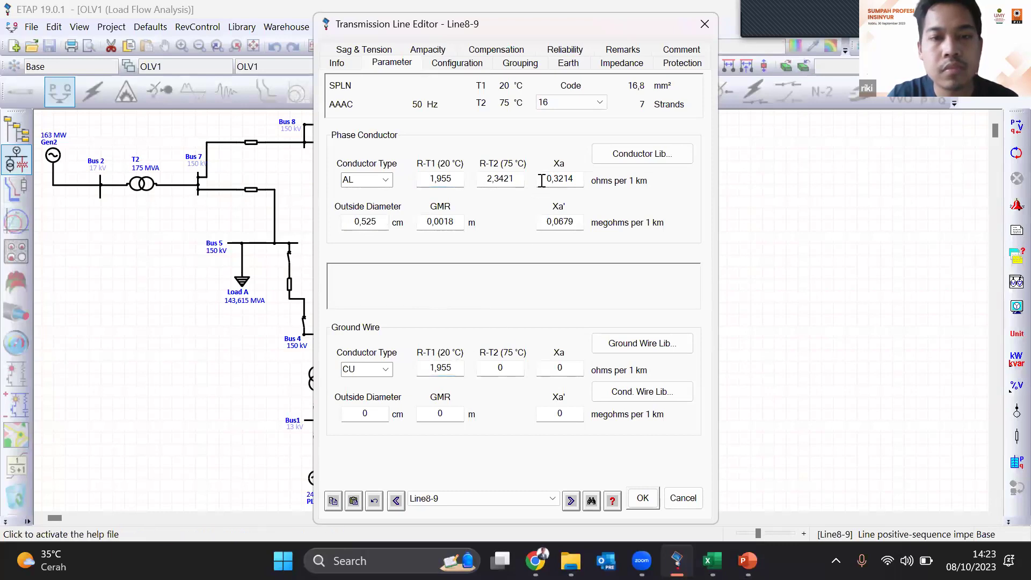
double_click(516, 179)
key(ctrl+c)
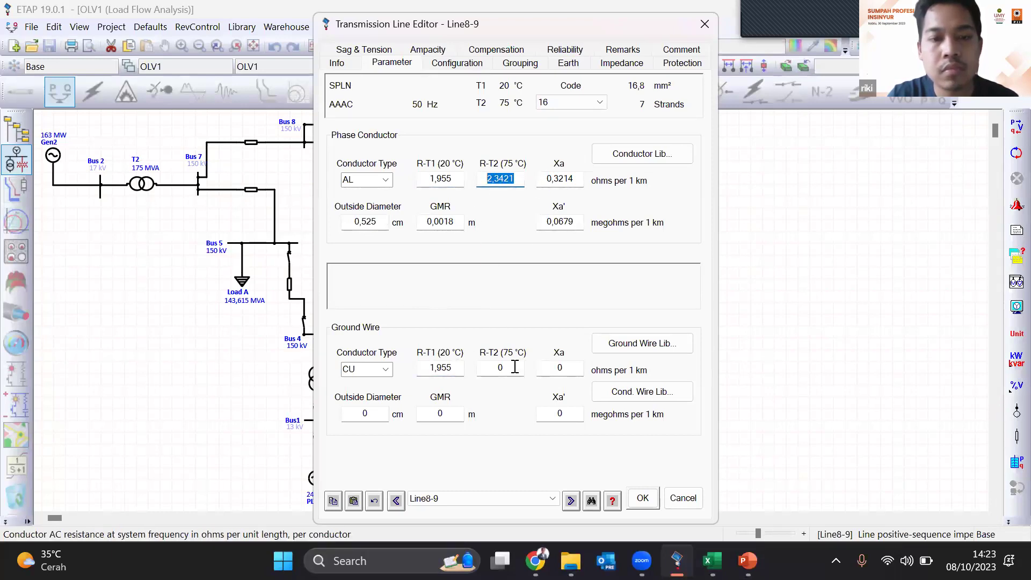
double_click(510, 368)
key(ctrl+v)
double_click(546, 181)
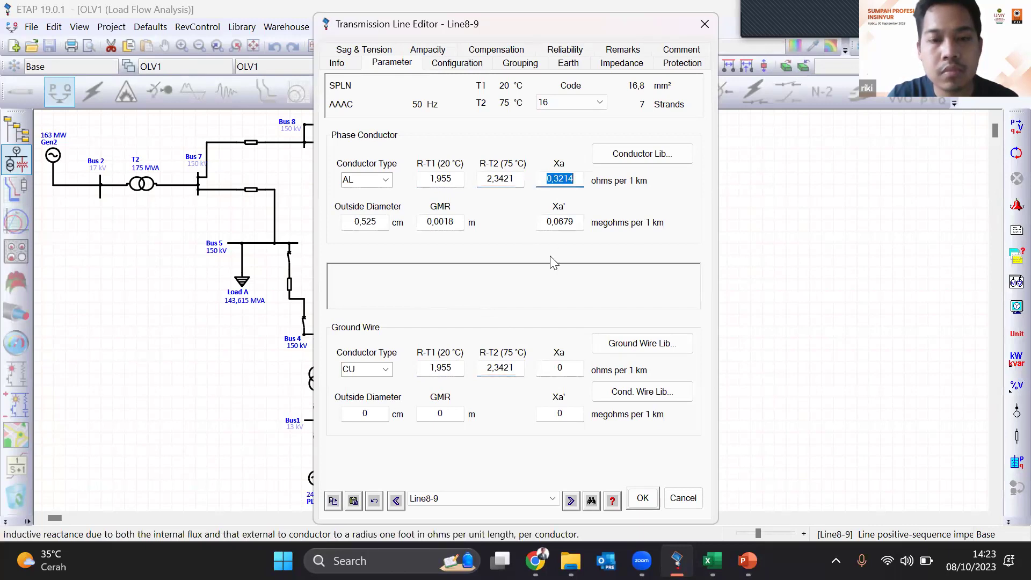
double_click(563, 370)
key(ctrl+v)
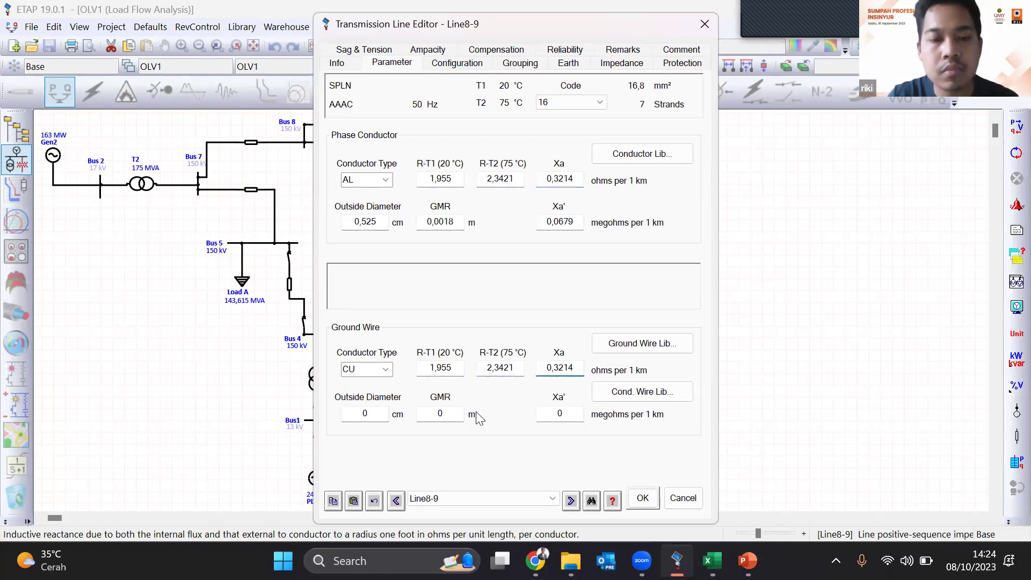
click(484, 402)
- Set a 15 cm ground wire diameter and user-defined impedance, then apply the Line8-9 editor
double_click(363, 417)
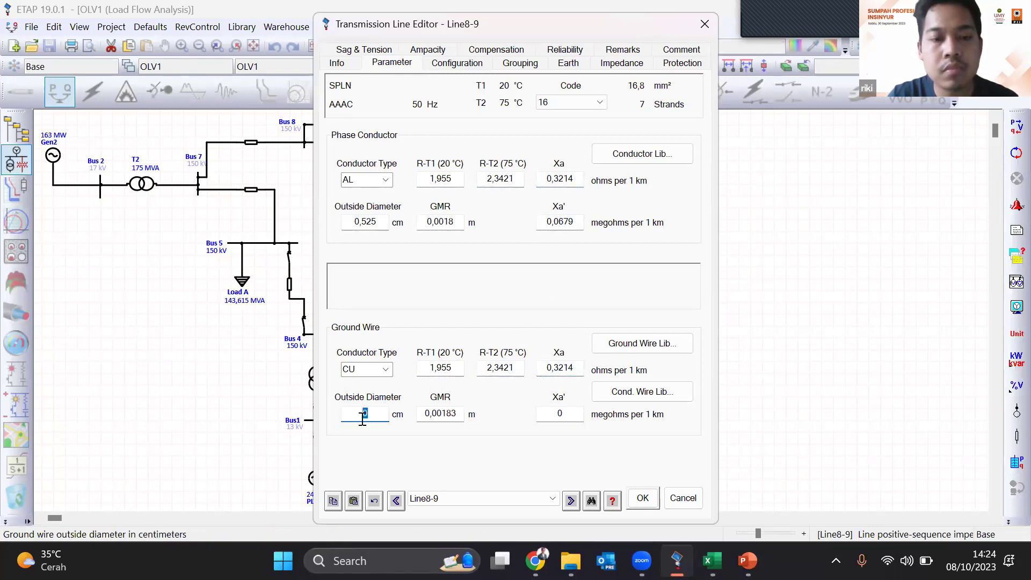
text(15)
key(Tab)
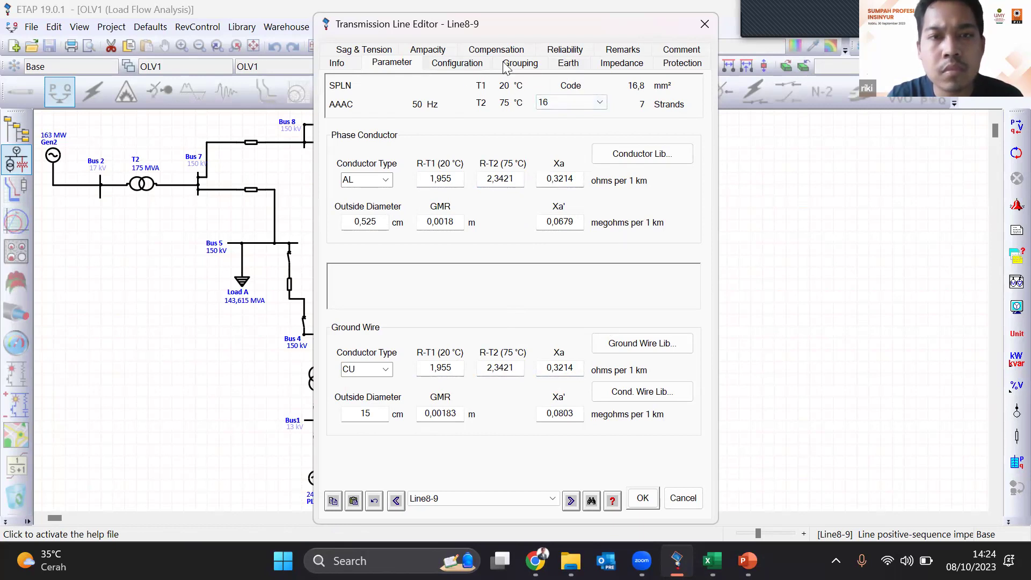
click(570, 65)
click(621, 63)
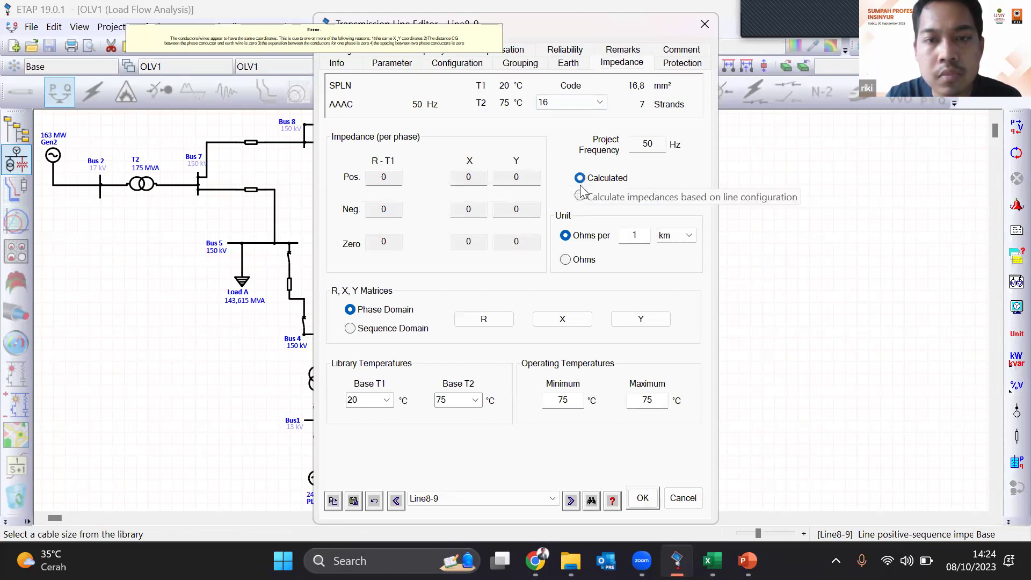
click(580, 195)
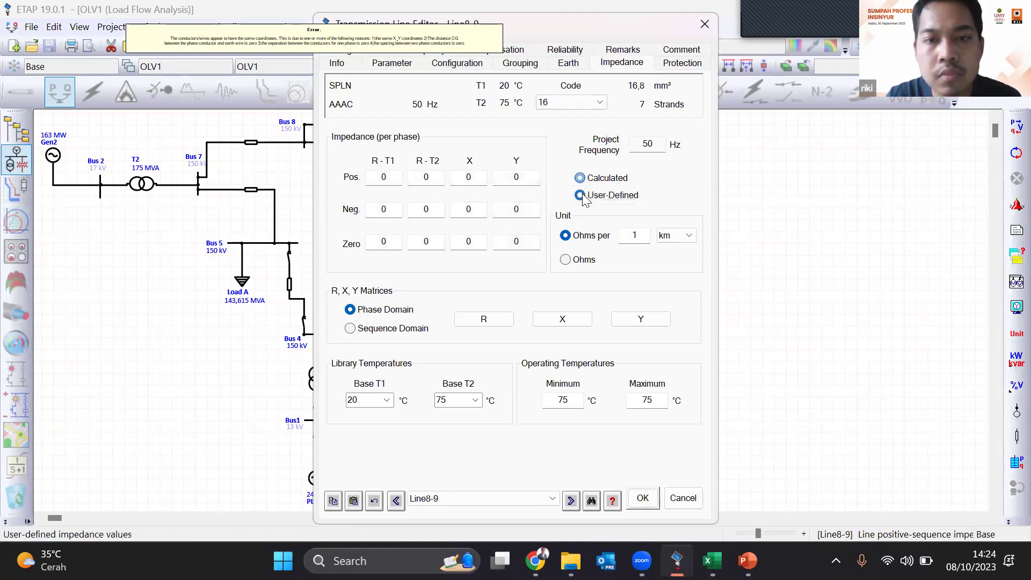
click(655, 500)
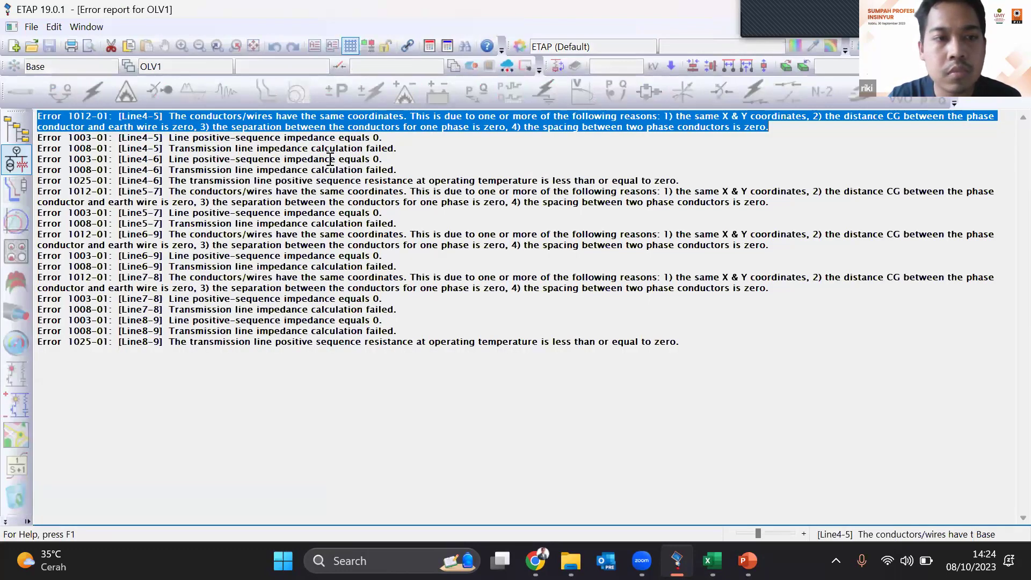
- Open Line4-5 from the error report, cancel that editor, then reopen Line4-5's properties
double_click(309, 140)
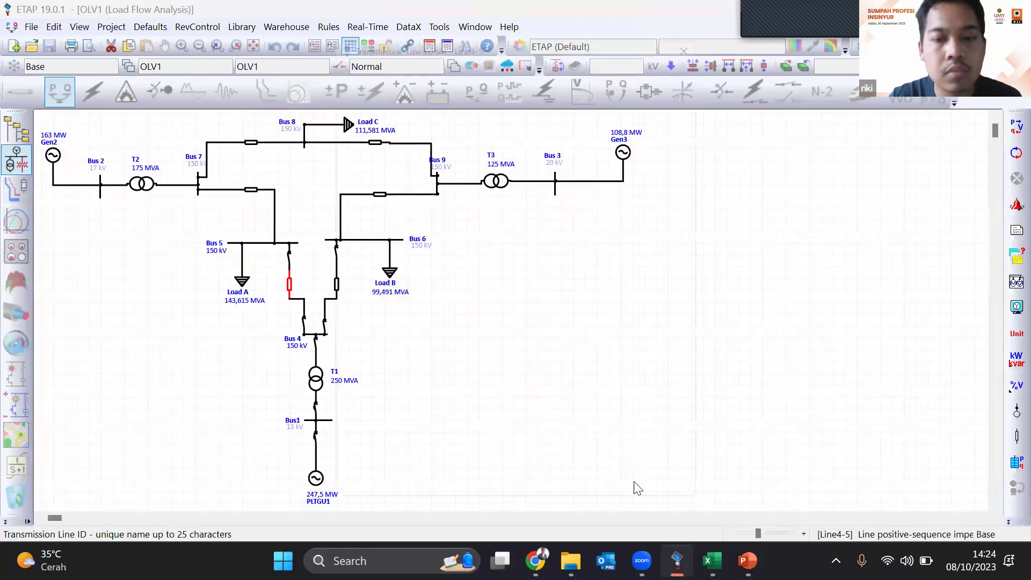
click(678, 491)
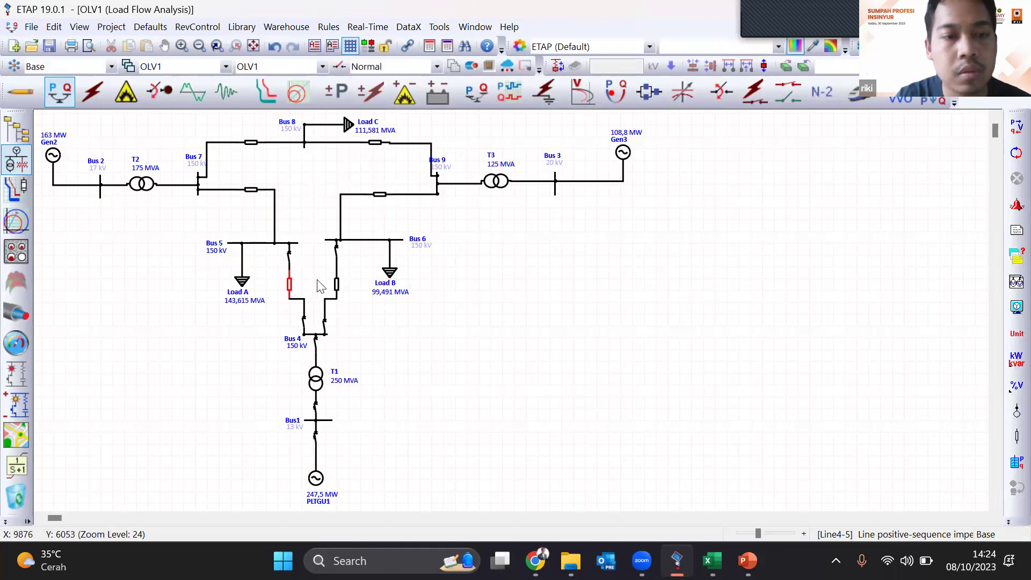
key(Return)
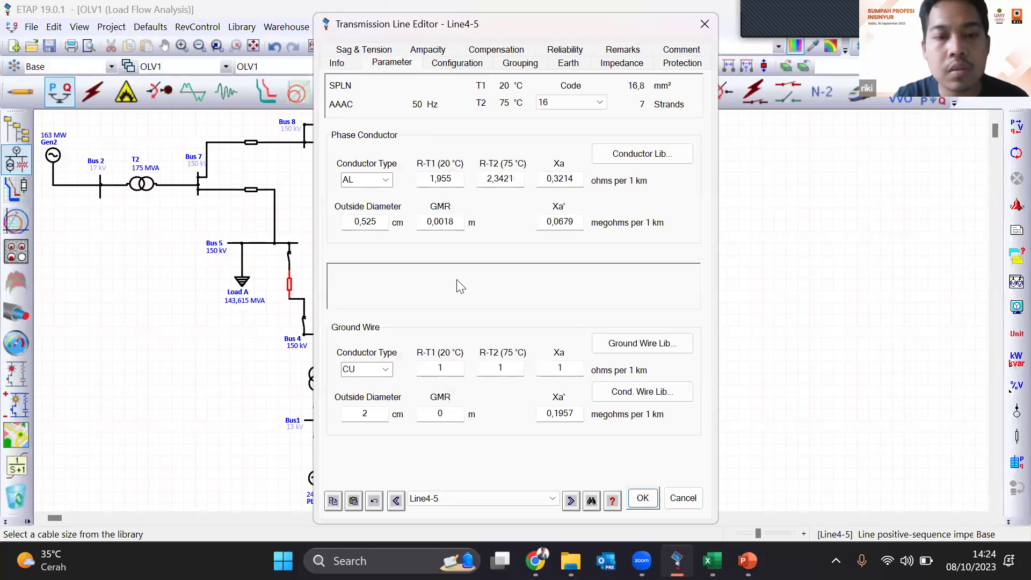
- Fill Line4-5's ground wire with R-T1 1,955, R-T2 1,955 and Xa 0,3214
drag(466, 180, 411, 180)
key(ctrl+c)
key(ctrl+v)
drag(427, 368, 528, 370)
key(ctrl+v)
drag(545, 179, 590, 179)
key(ctrl+c)
drag(552, 368, 587, 369)
key(ctrl+v)
- Set Line4-5's ground wire outside diameter to 15 cm
double_click(368, 415)
text(15)
click(488, 451)
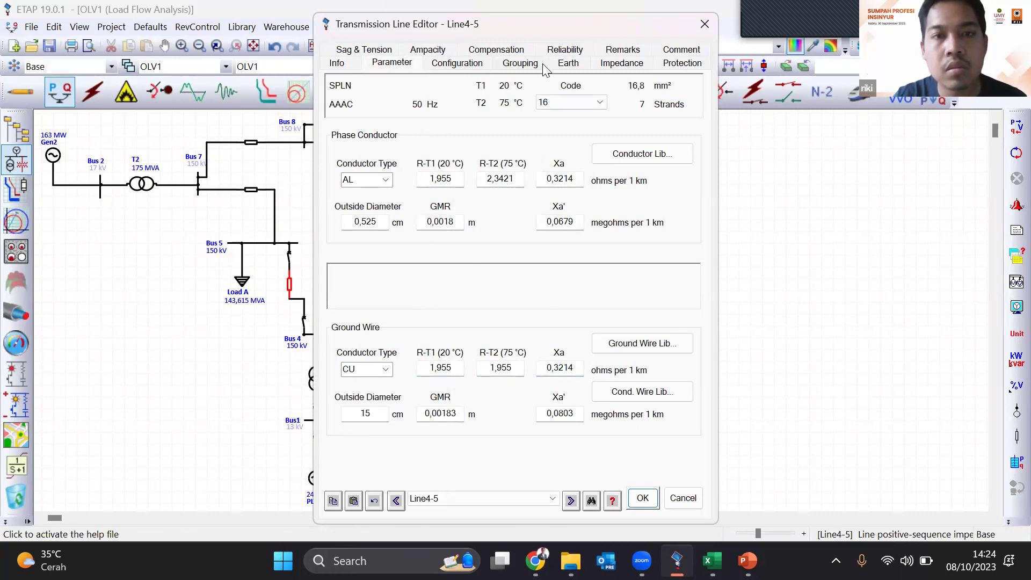
click(568, 66)
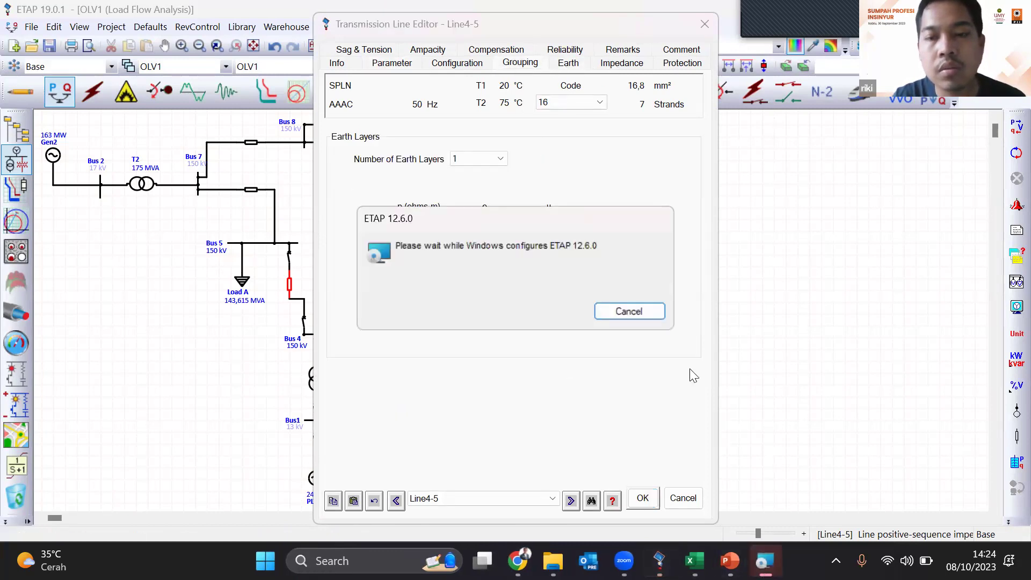
- Cancel the Windows prompt and stray installer, then retry so the line editor responds
click(644, 314)
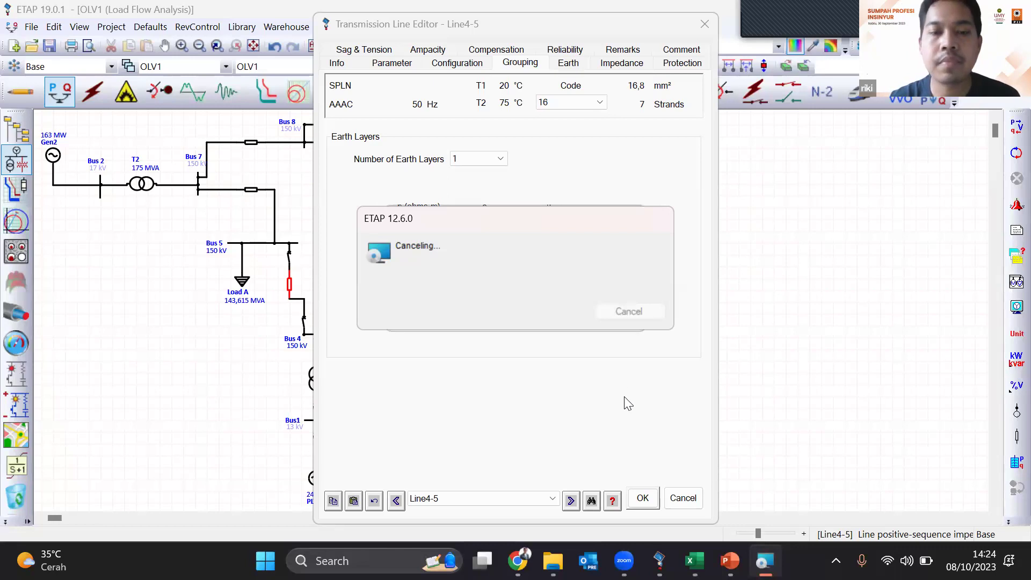
click(627, 310)
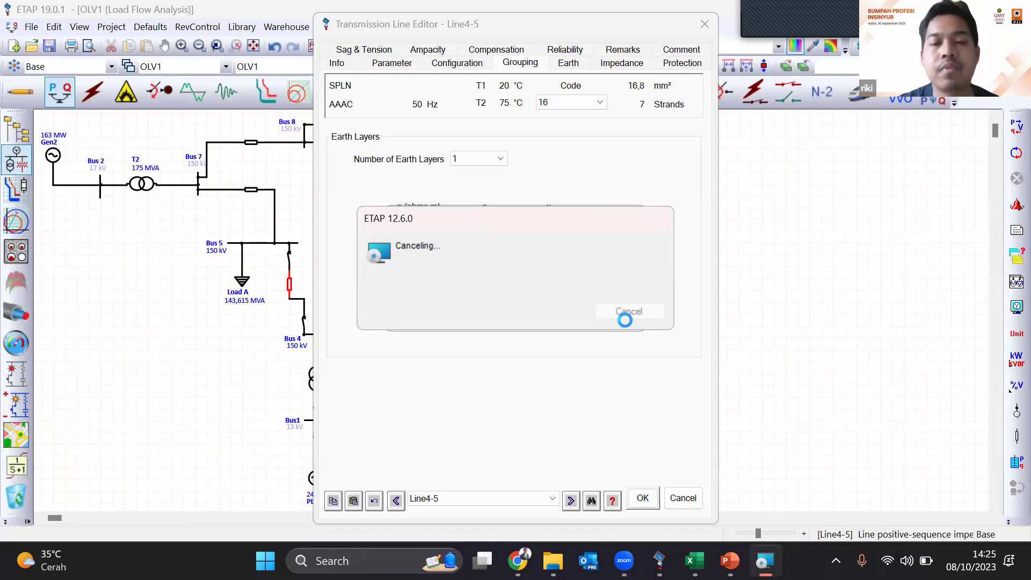
click(645, 499)
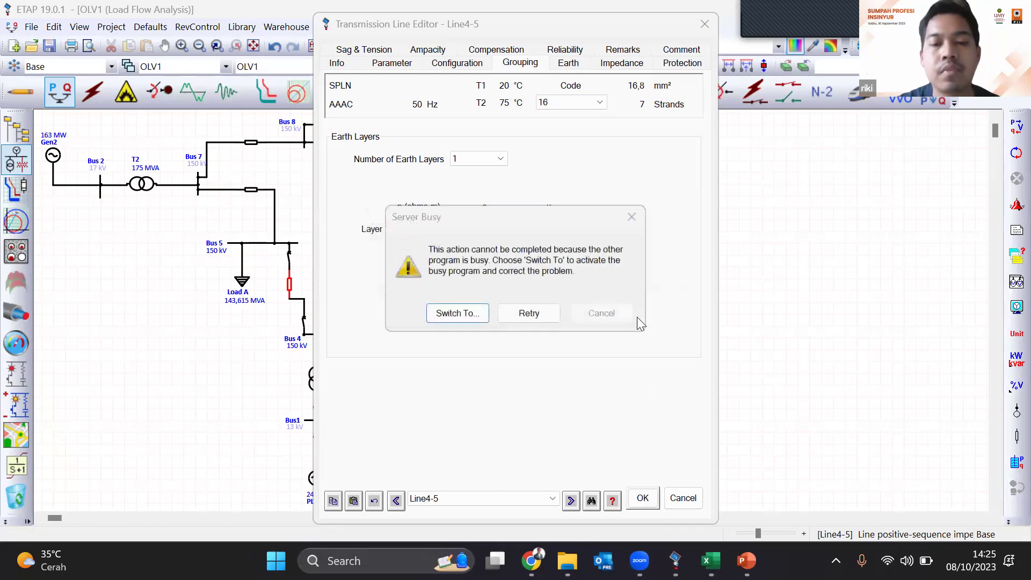
click(529, 313)
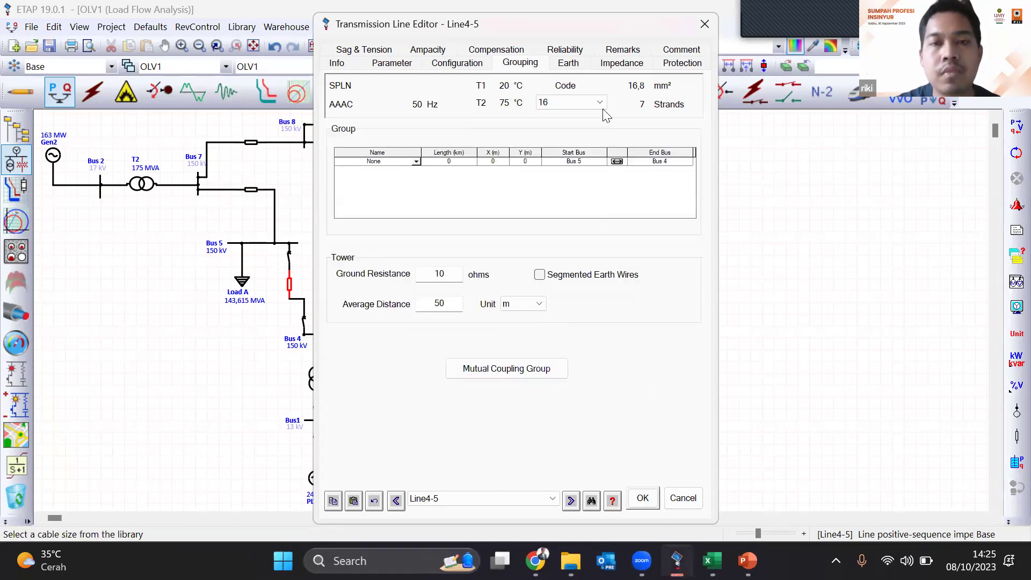
- Make Line4-5's impedance user-defined with zero-sequence Y 0,3214 and save the editor
click(623, 64)
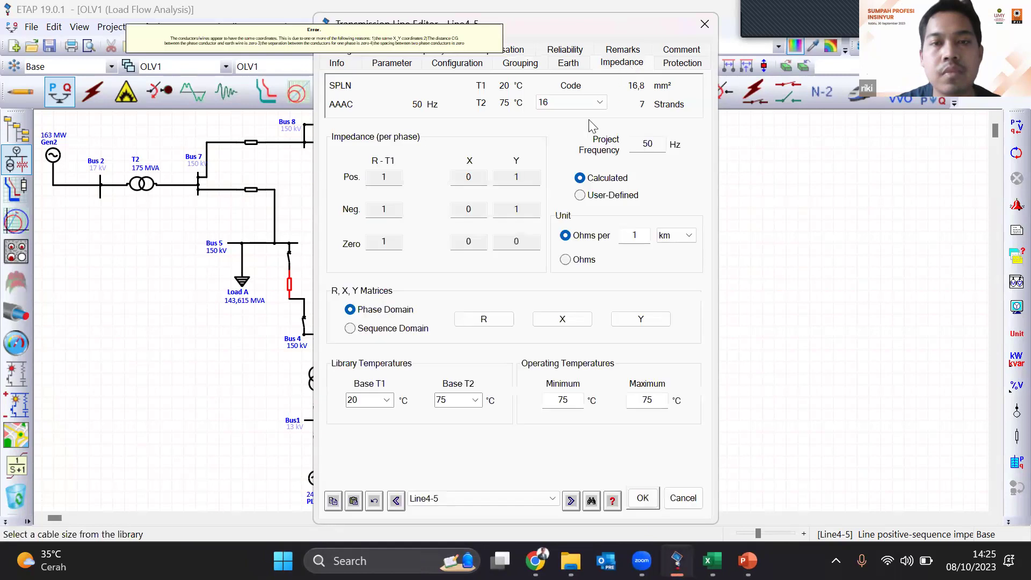
click(582, 195)
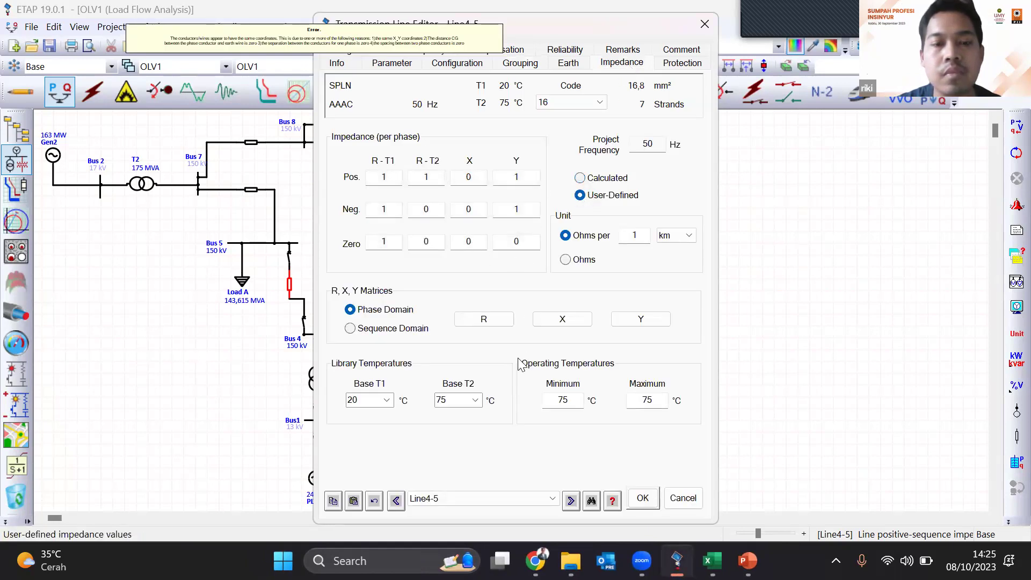
click(523, 241)
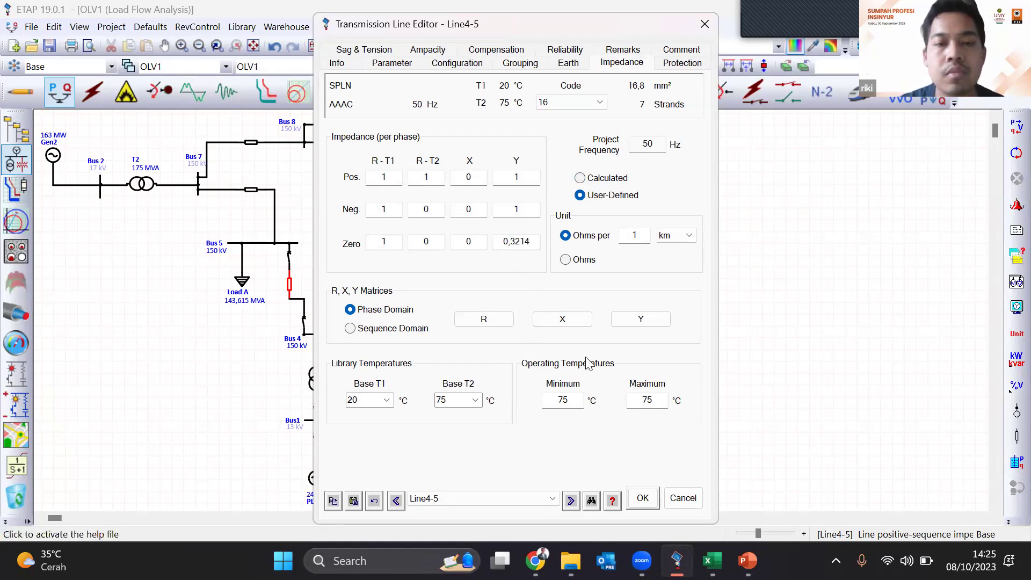
click(643, 498)
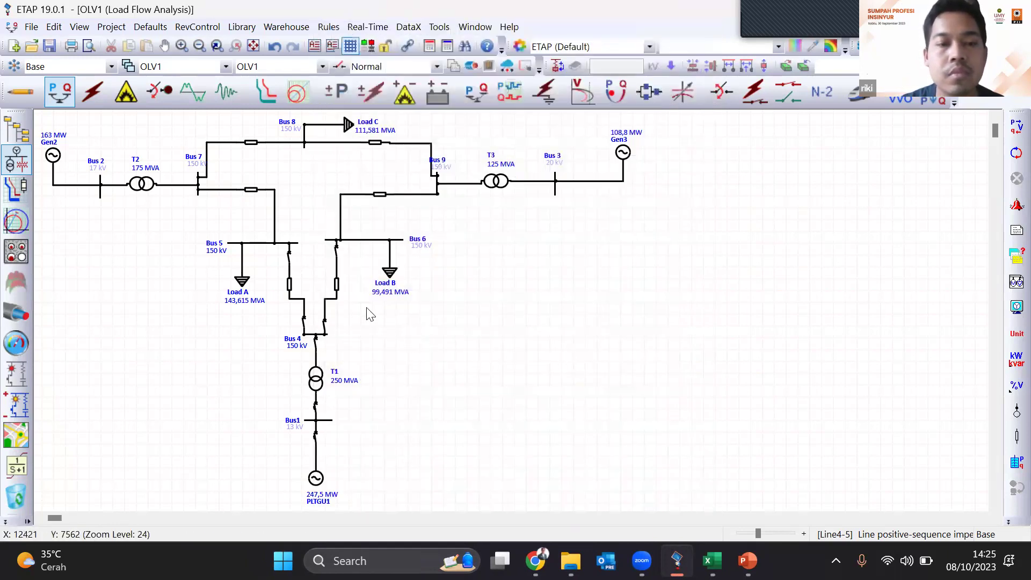
- Open Line4-6 and copy phase R-T1 0,0177 into ground-wire R-T1 and R-T2
click(337, 284)
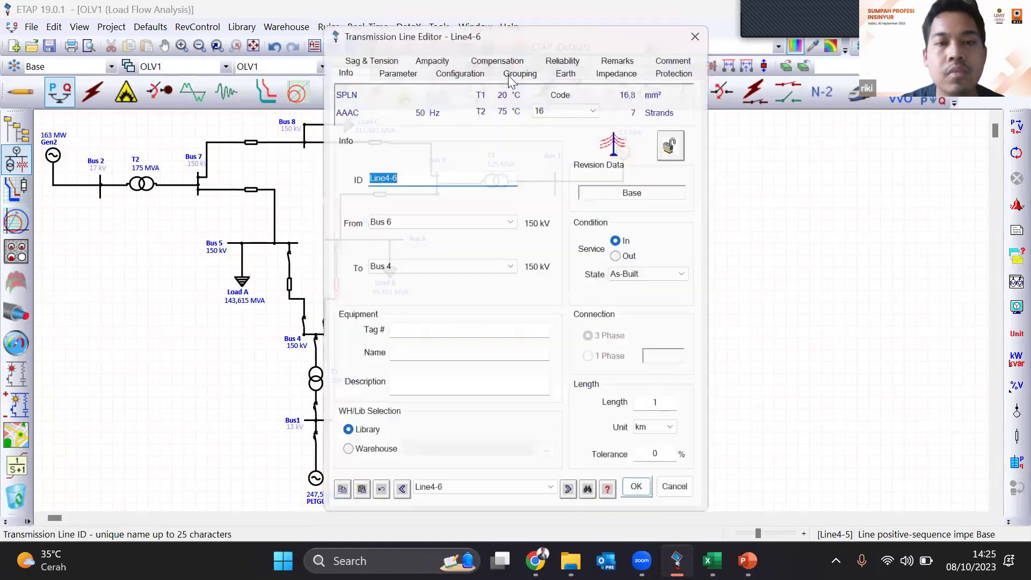
click(391, 63)
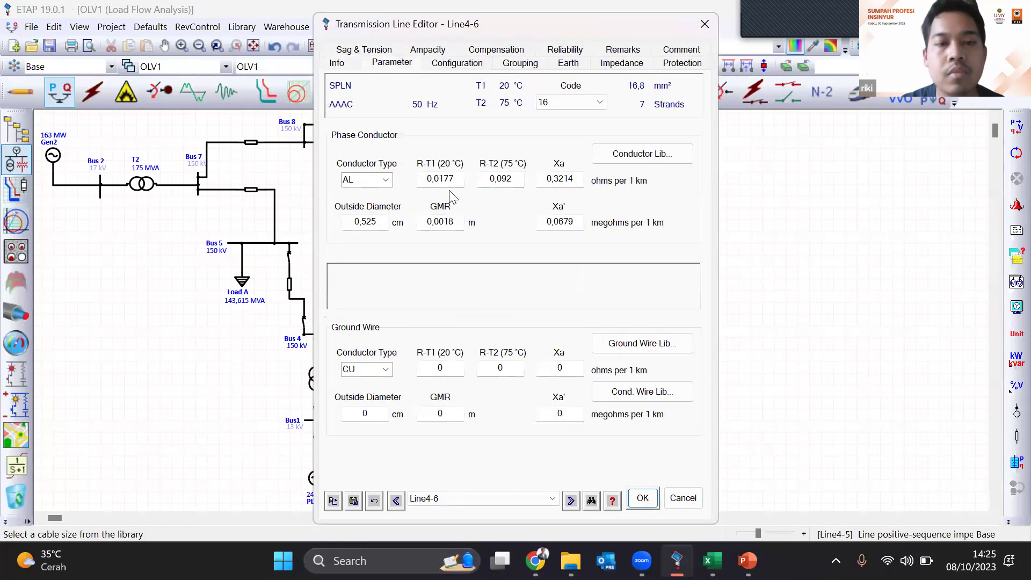
click(420, 179)
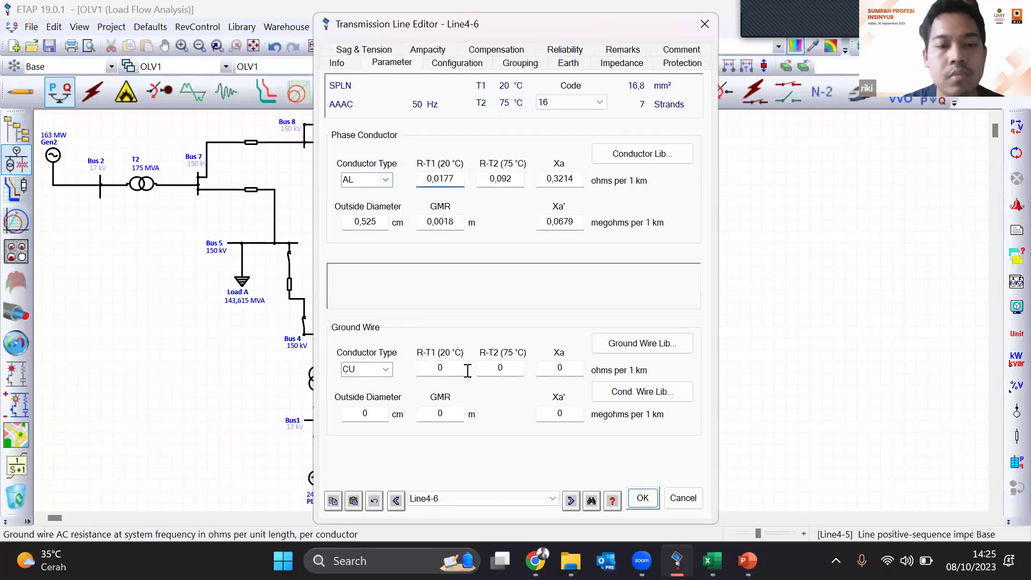
click(464, 178)
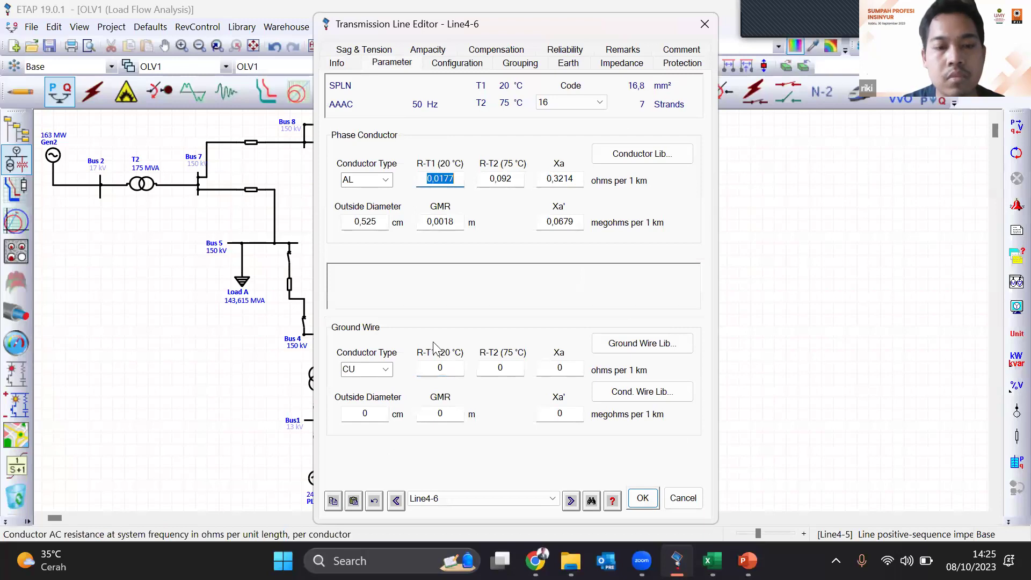
key(ctrl+c)
click(441, 367)
key(ctrl+v)
click(496, 367)
key(ctrl+v)
- Give Line4-6's ground wire Xa 0,3214 and a 15 cm outside diameter
click(549, 180)
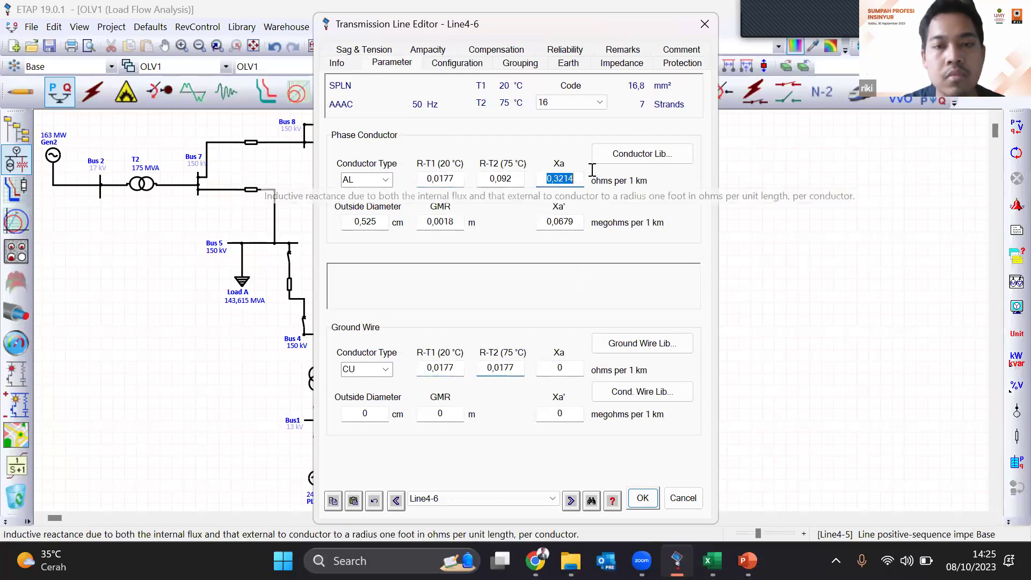
key(ctrl+c)
click(559, 369)
key(ctrl+v)
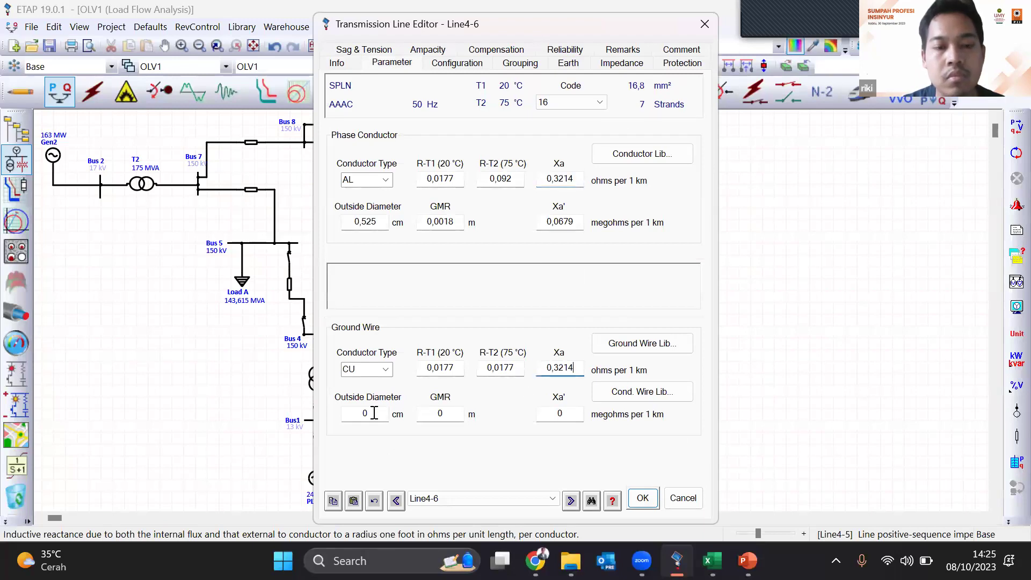
click(350, 415)
text(15)
click(583, 129)
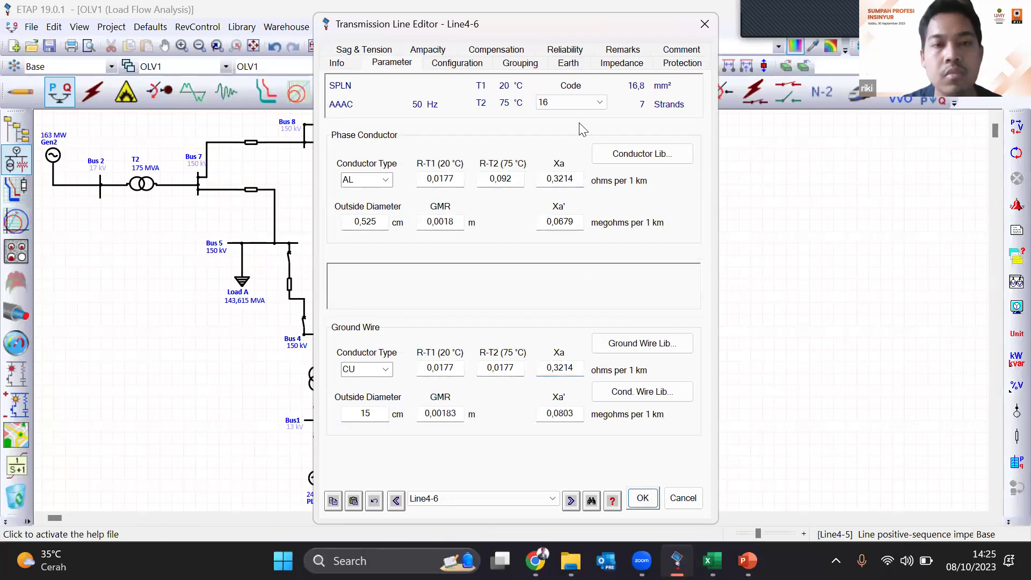
- Check Line4-6's impedance, save the editor, and dismiss the diagram properties
click(623, 64)
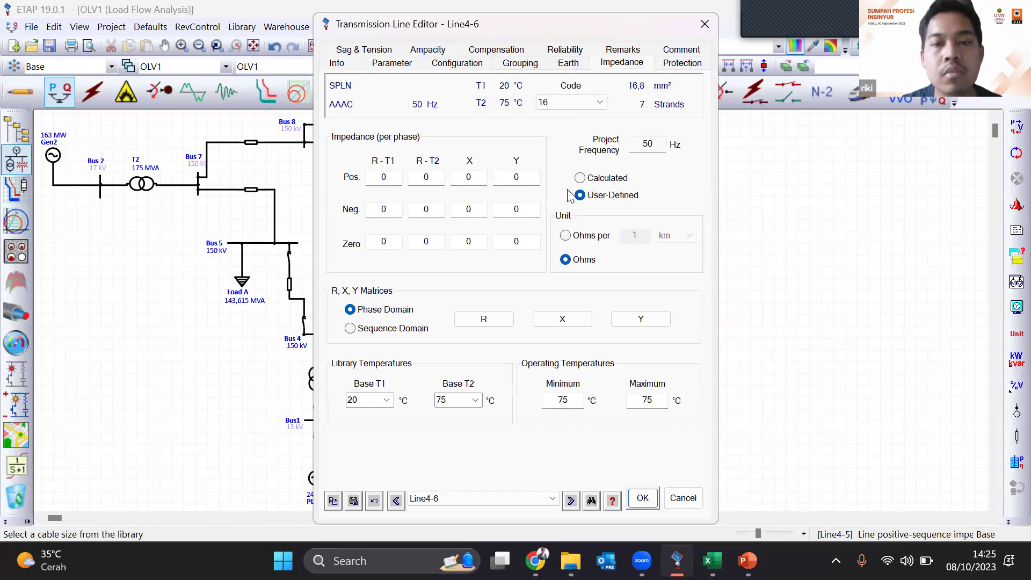
click(643, 498)
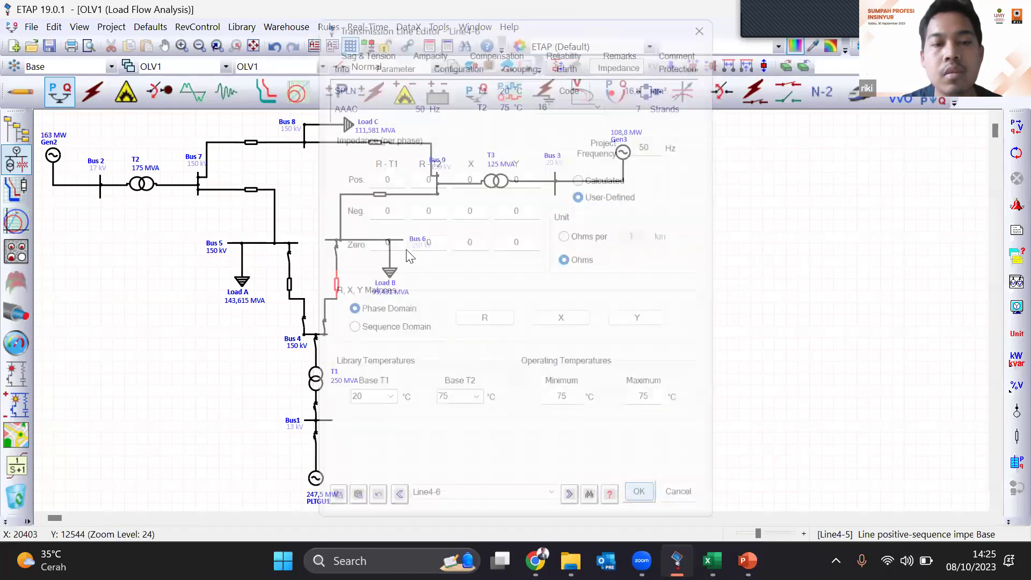
double_click(380, 196)
click(532, 299)
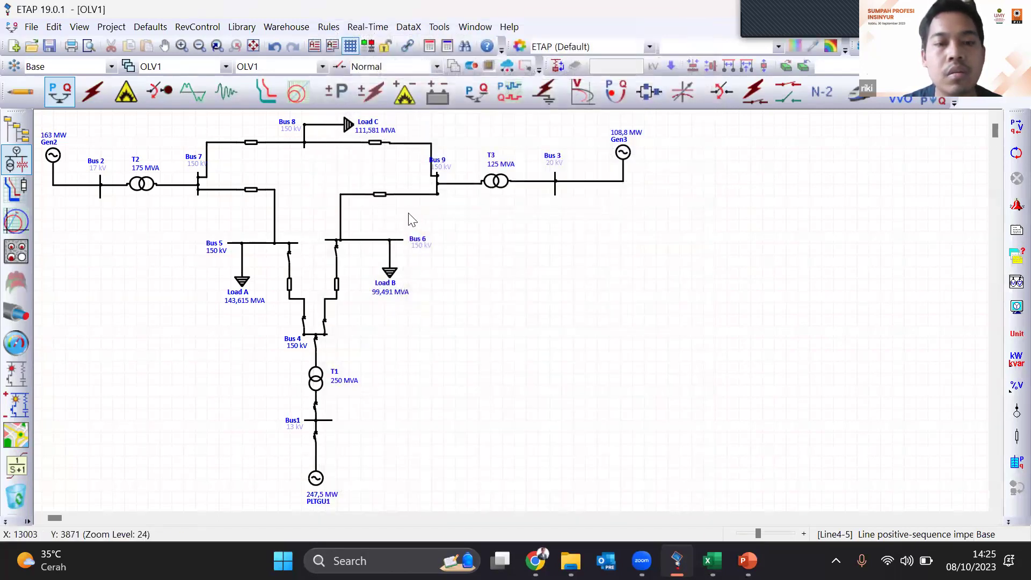
- Open Line6-9 and paste phase R-T1 1,955 into ground-wire R-T1 and R-T2
click(381, 195)
double_click(380, 195)
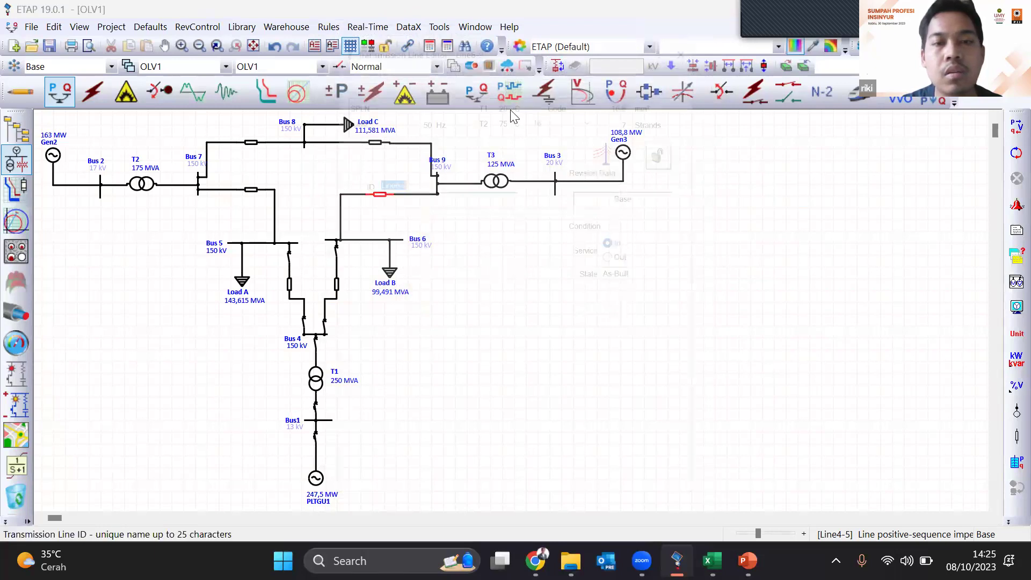
click(392, 64)
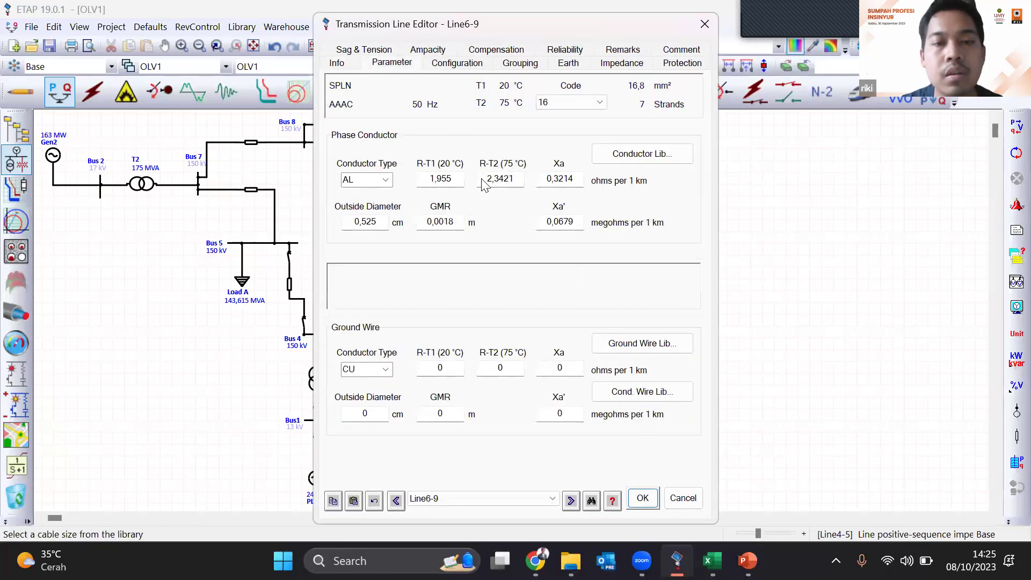
drag(463, 179, 394, 193)
key(ctrl+c)
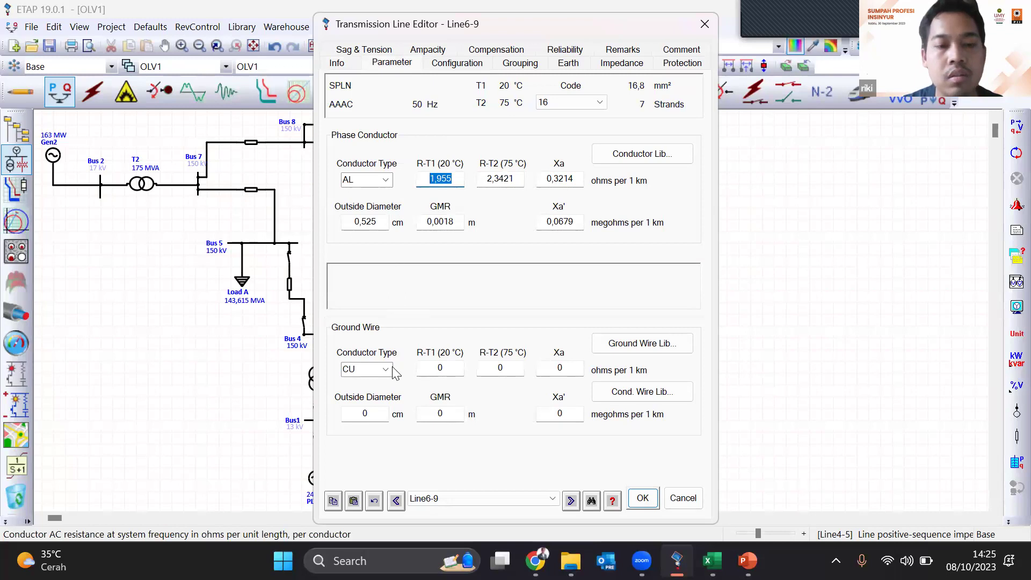
double_click(458, 368)
key(ctrl+v)
double_click(495, 369)
key(ctrl+v)
- Give Line6-9's ground wire Xa 0,3214 and a 15 cm outside diameter
drag(545, 178, 609, 171)
key(ctrl+c)
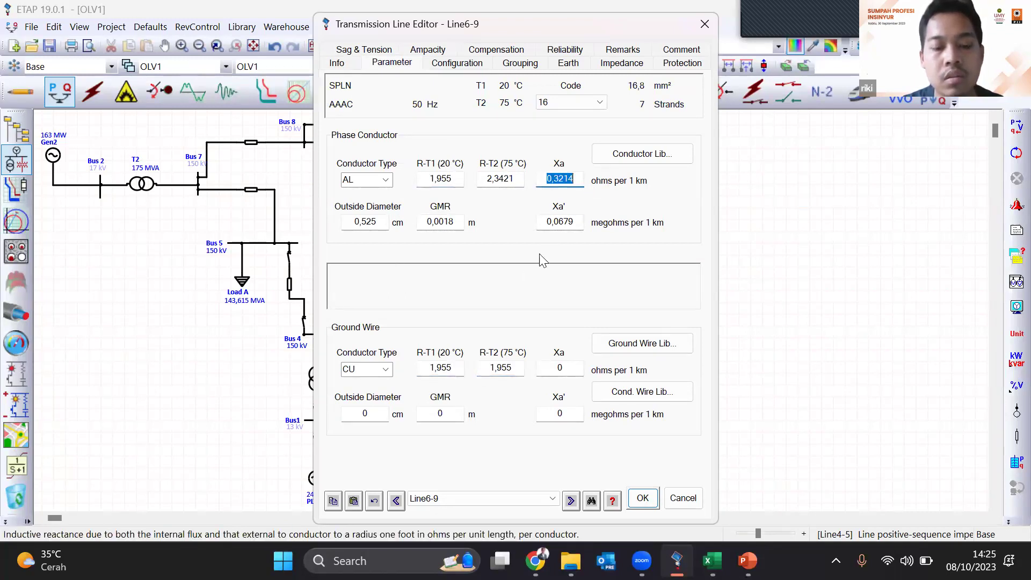
double_click(562, 369)
key(ctrl+v)
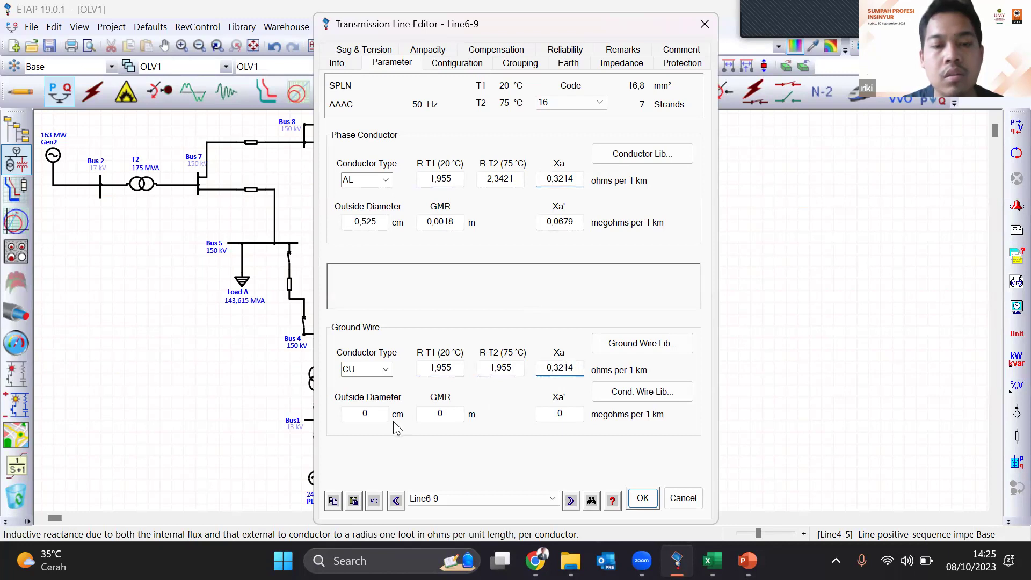
key(Tab)
text(15)
key(Tab)
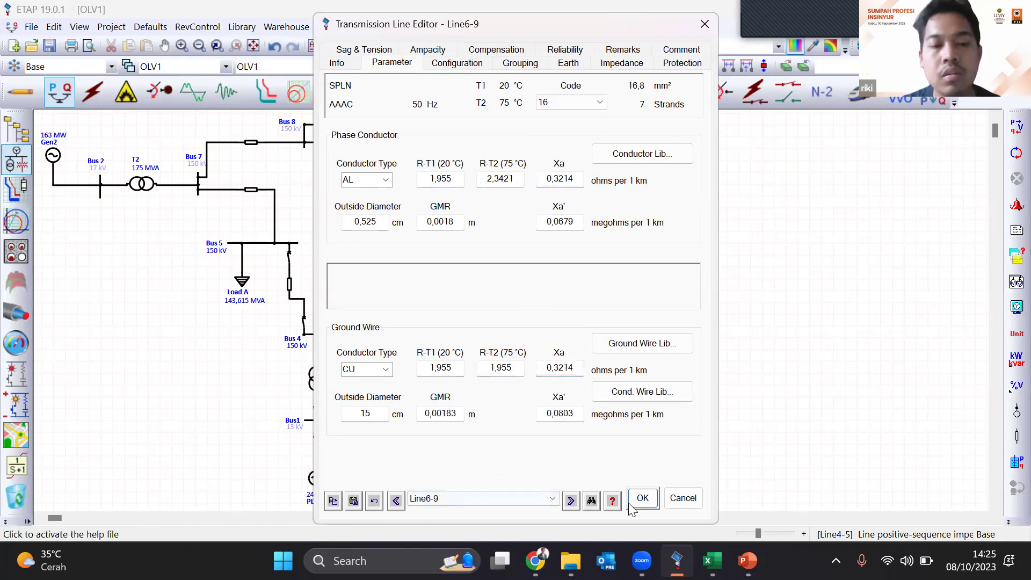
- Switch Line6-9's impedance to user-defined and save the editor
click(616, 63)
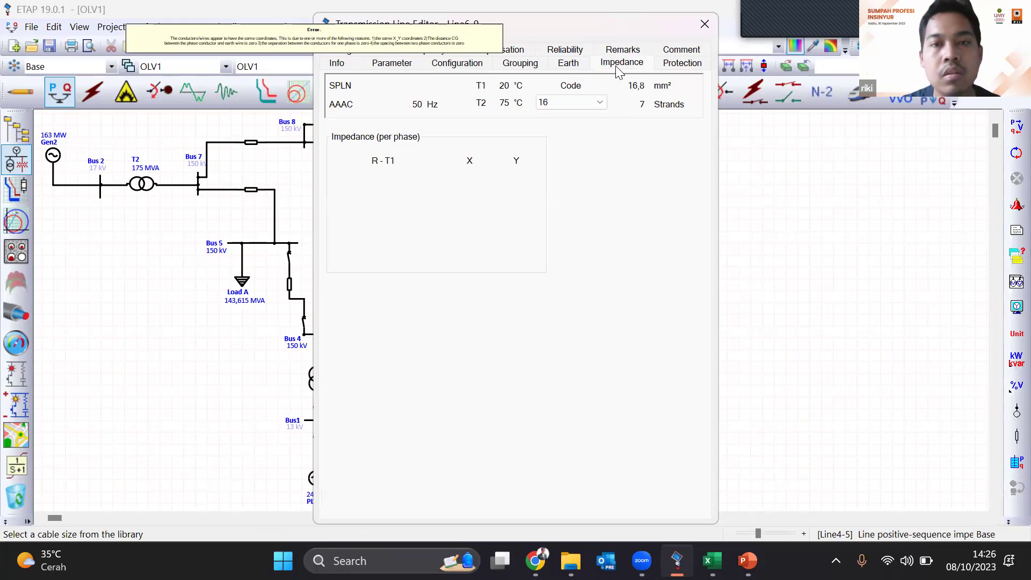
click(613, 195)
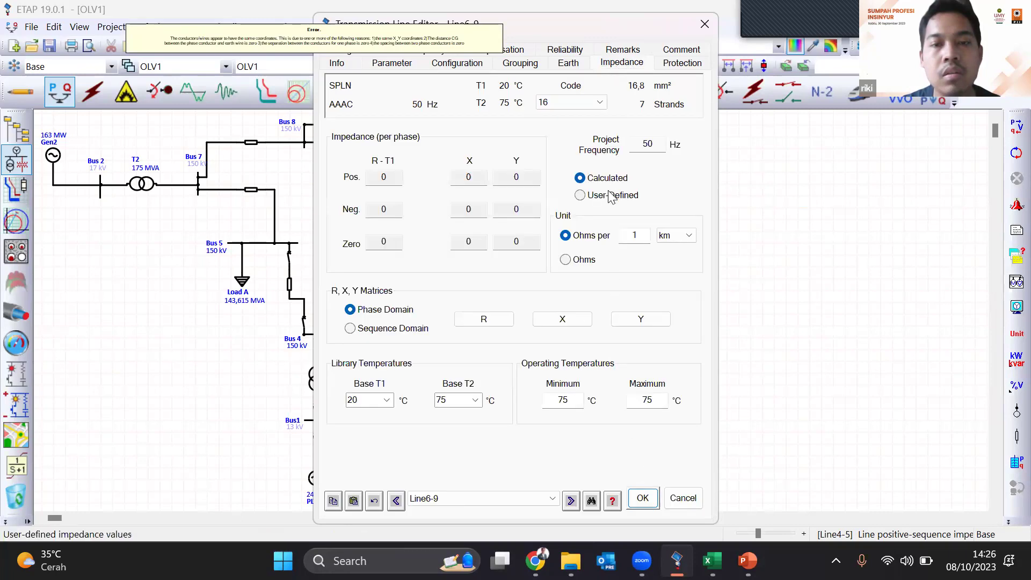
click(643, 498)
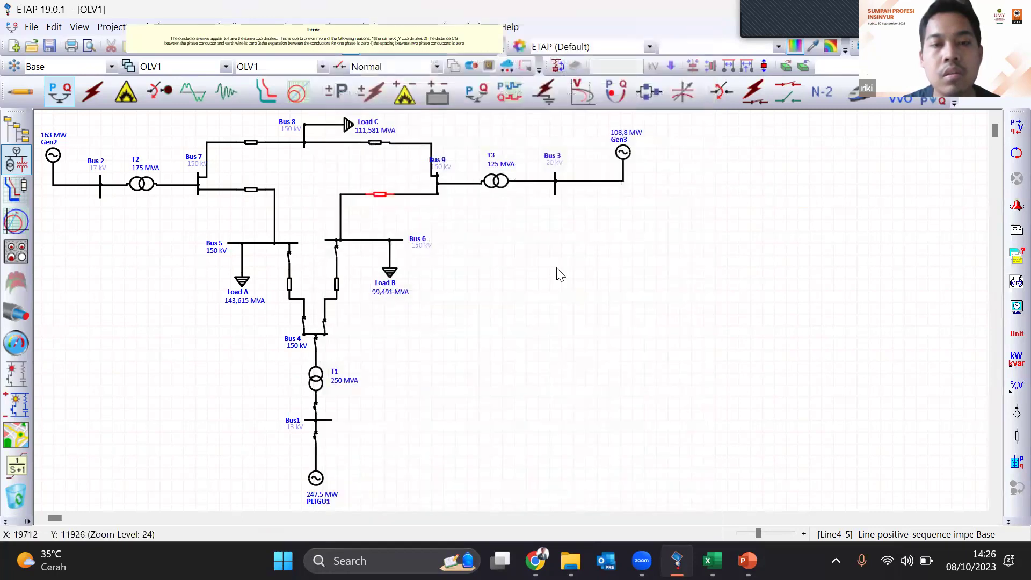
- Open Line5-7 and set ground-wire R-T1 1,955 and R-T2 2,3421 from the phase values
double_click(251, 190)
click(392, 63)
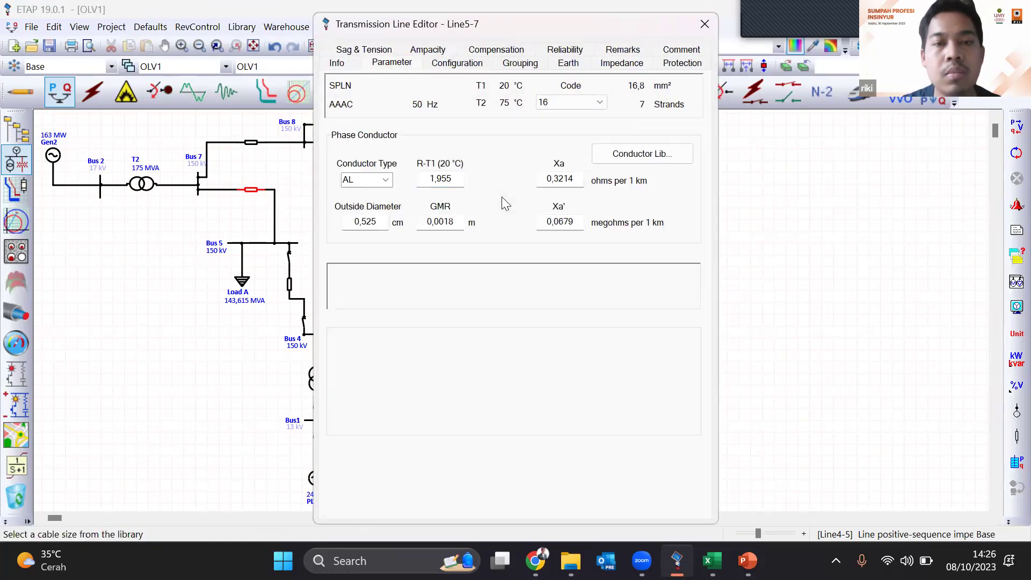
double_click(515, 180)
double_click(450, 179)
key(ctrl+c)
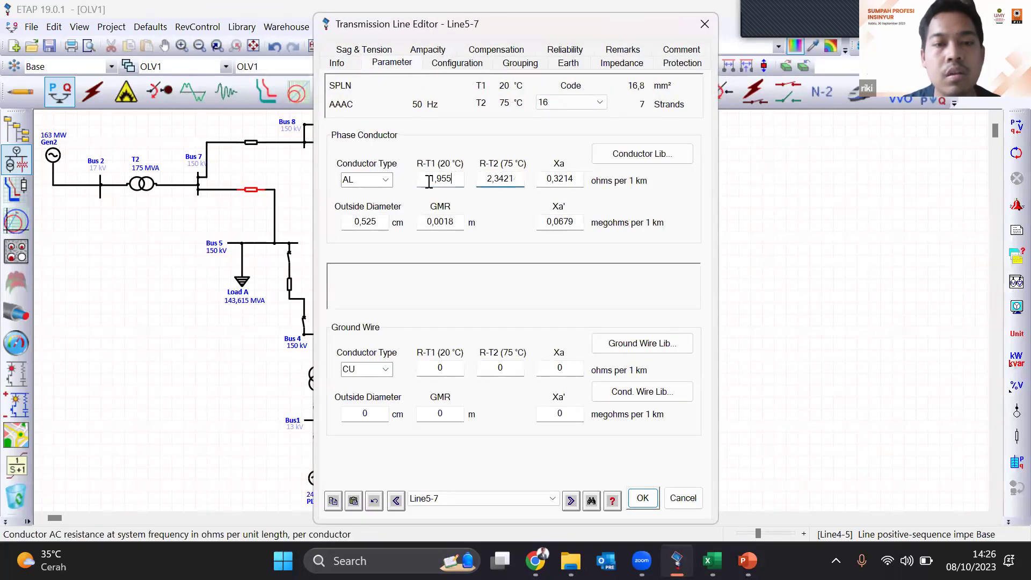
double_click(440, 368)
key(ctrl+v)
double_click(500, 368)
drag(491, 179, 576, 180)
double_click(505, 368)
text(2,3421)
- Give Line5-7's ground wire Xa 0,3214 and a 15 cm outside diameter
key(ctrl+c)
double_click(546, 367)
key(ctrl+v)
double_click(383, 414)
text(15)
click(574, 89)
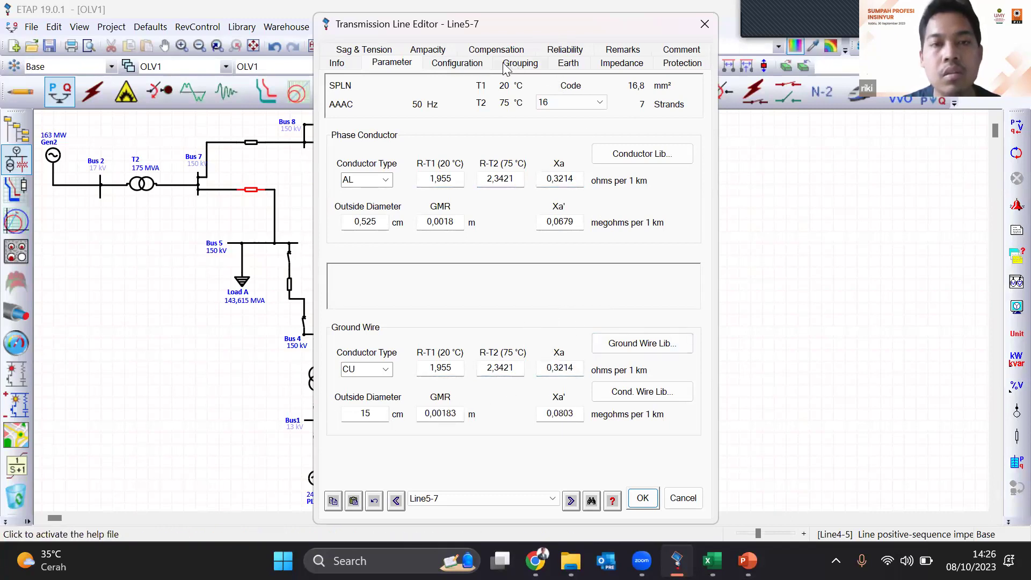
- Make Line5-7's impedance user-defined, save it, and open Line6-9's editor
click(619, 63)
click(579, 197)
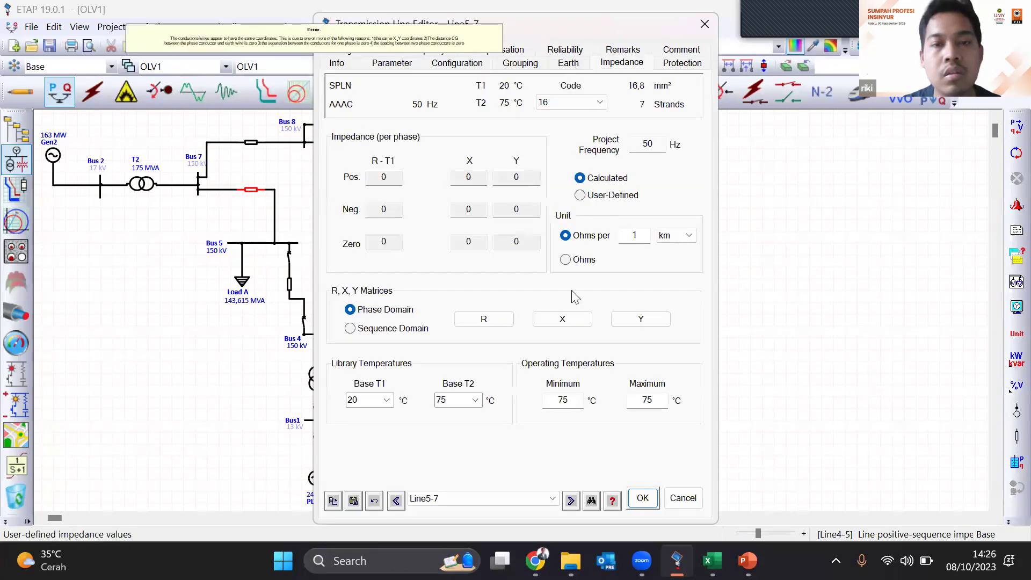
click(643, 498)
double_click(381, 195)
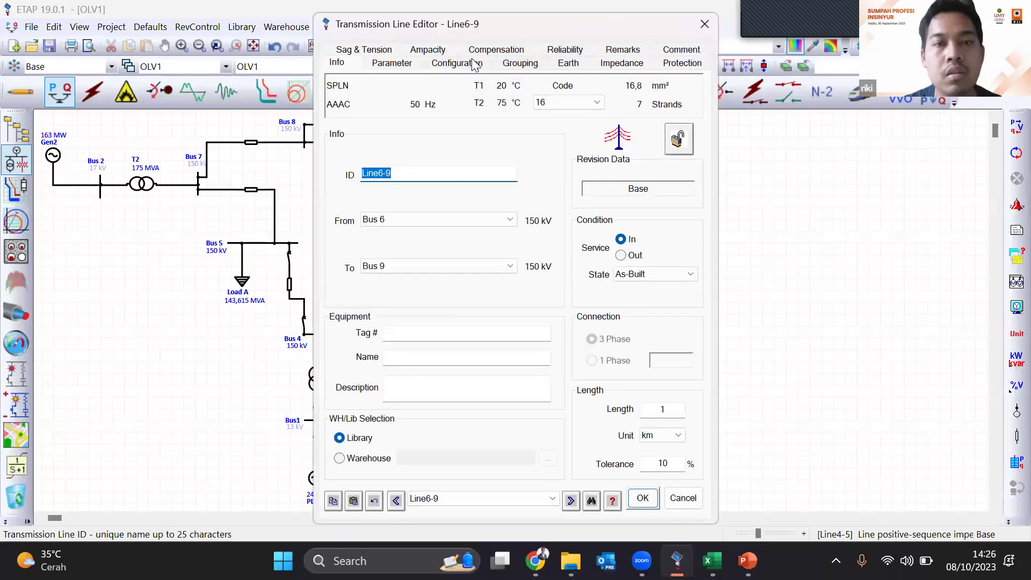
- Cancel the unexpected ETAP 12.6.0 installer and retry after the Server Busy warning
click(468, 62)
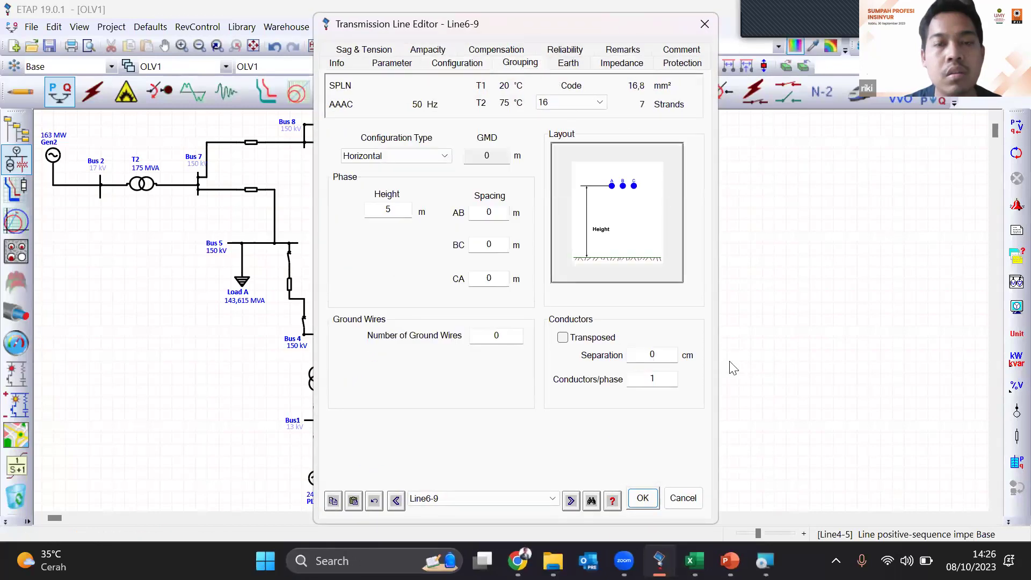
click(637, 314)
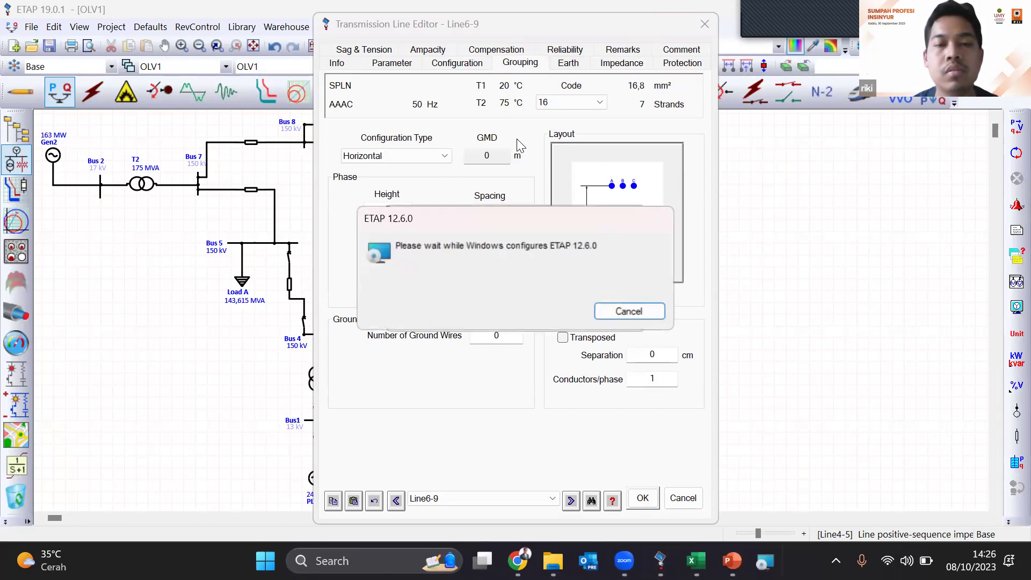
click(602, 311)
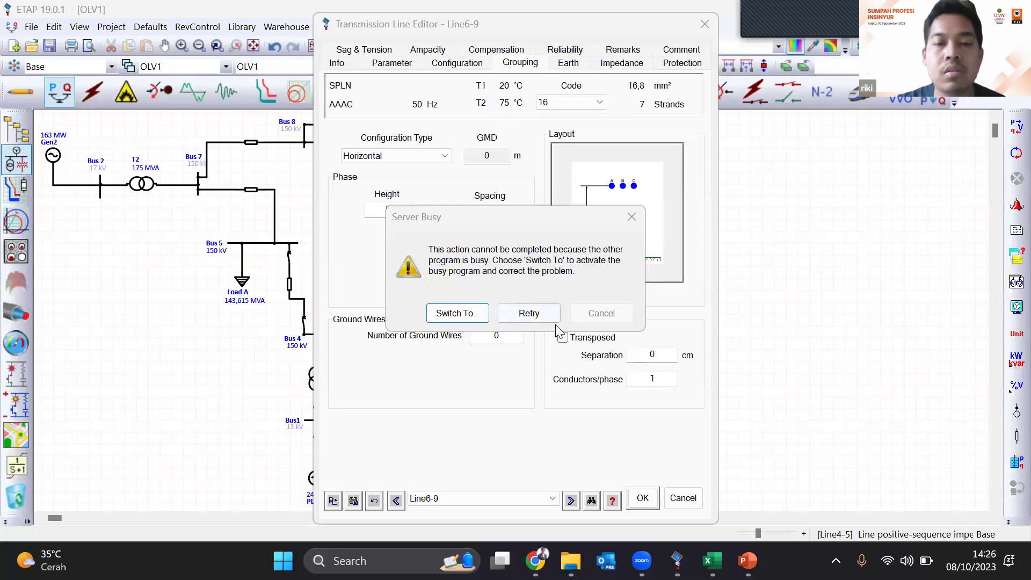
click(531, 314)
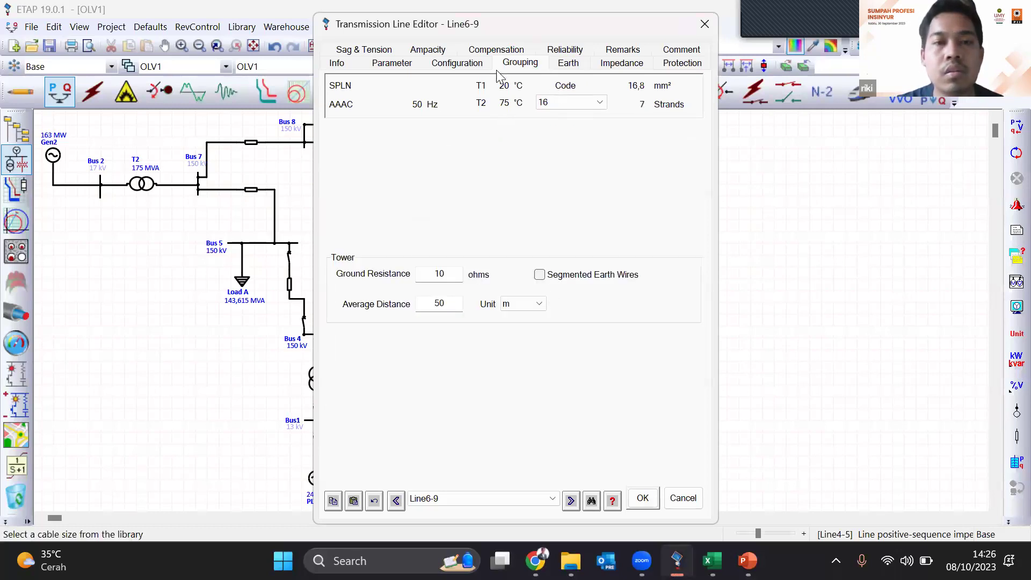
- Review Line6-9's parameters and impedance, close its editor, and reopen Line5-7
click(406, 62)
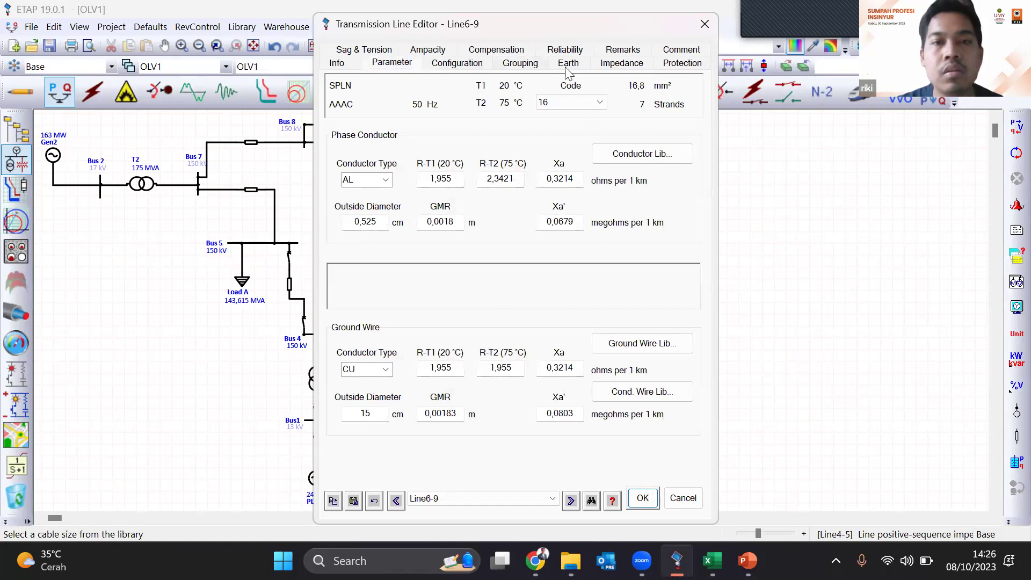
click(621, 63)
click(643, 498)
double_click(251, 189)
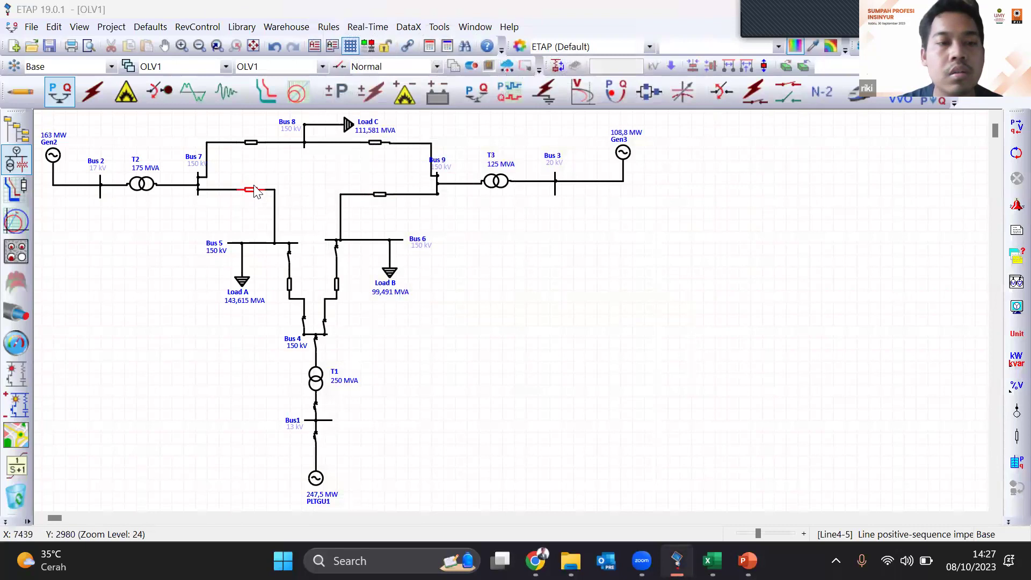
- Close Line5-7's editor and open Line7-8's conductor parameters
click(391, 65)
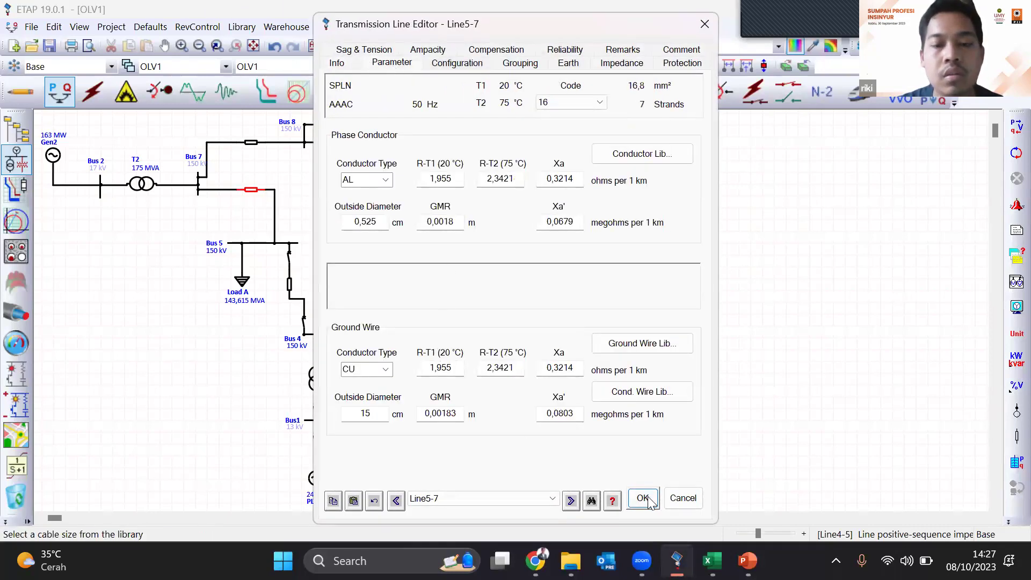
click(643, 498)
click(251, 142)
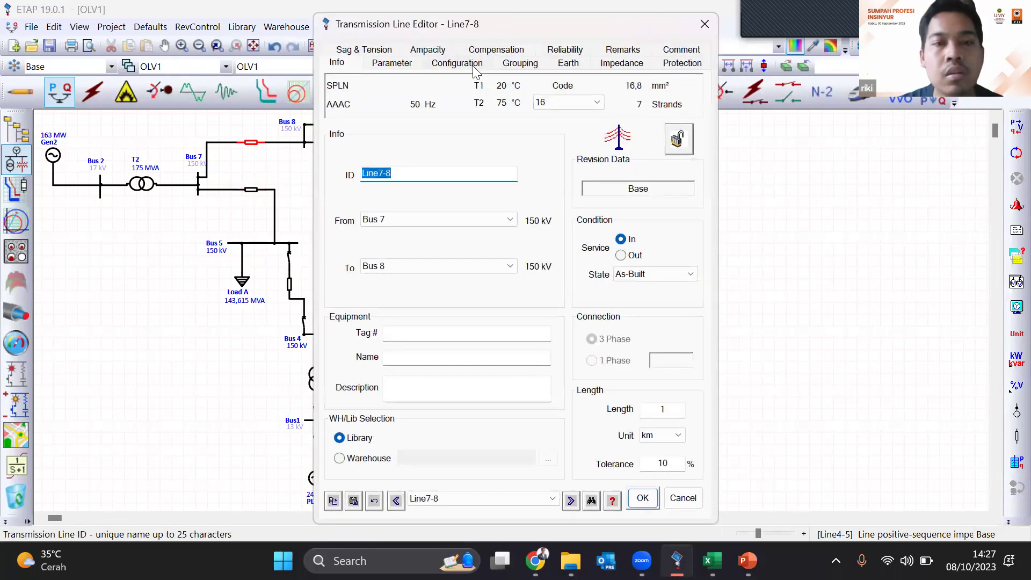
click(475, 67)
click(391, 62)
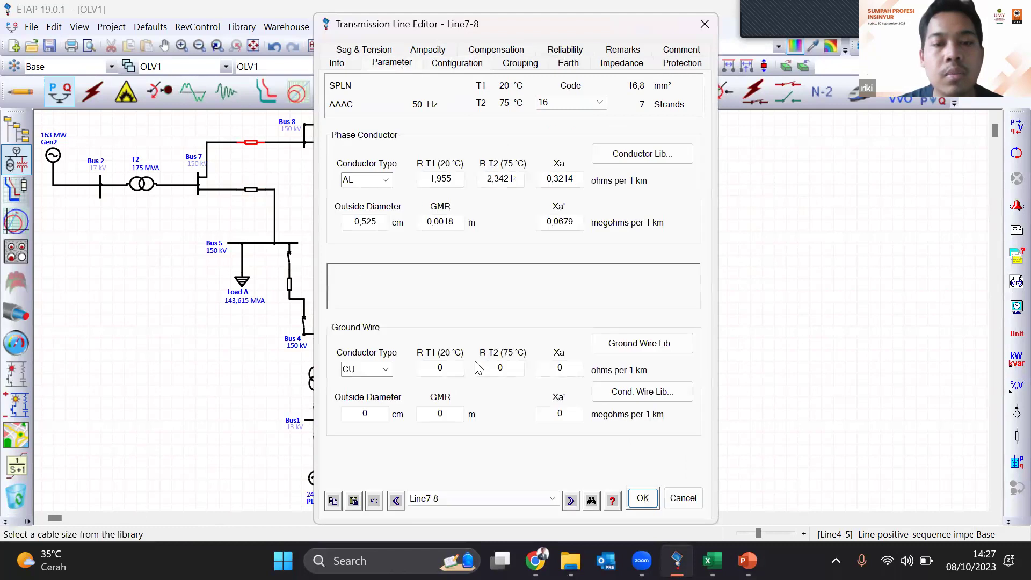
- Copy Line7-8's phase values into the ground wire: R-T1 1,955, R-T2 2,3421, Xa 0,3214
click(447, 180)
key(ctrl+c)
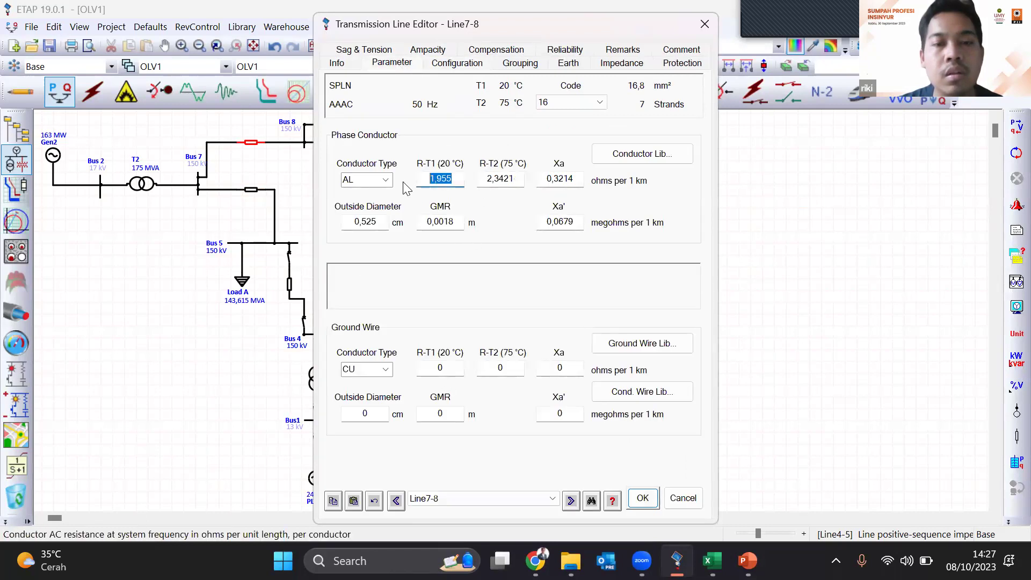
click(447, 371)
key(ctrl+v)
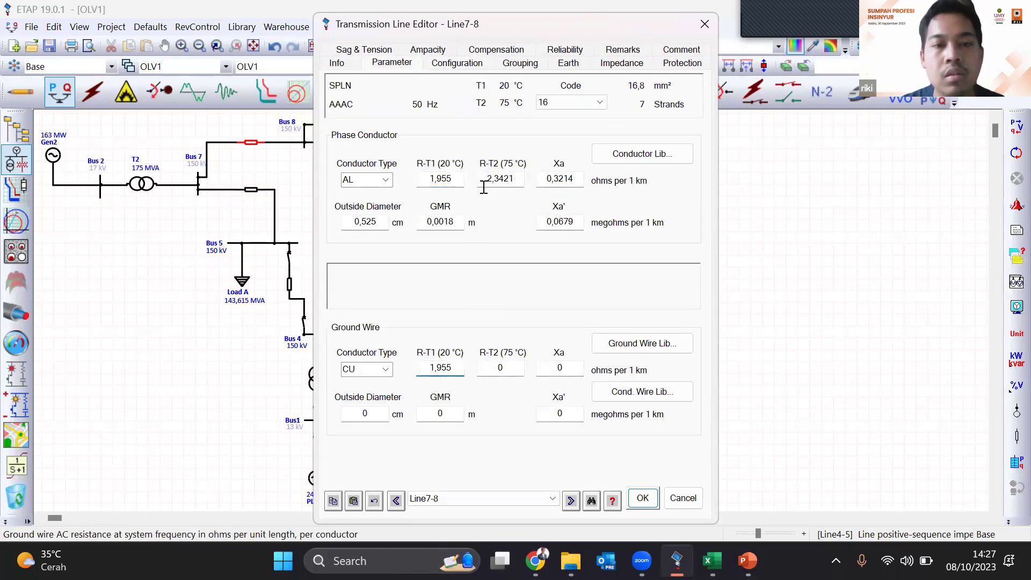
click(509, 178)
key(ctrl+c)
click(500, 368)
key(ctrl+v)
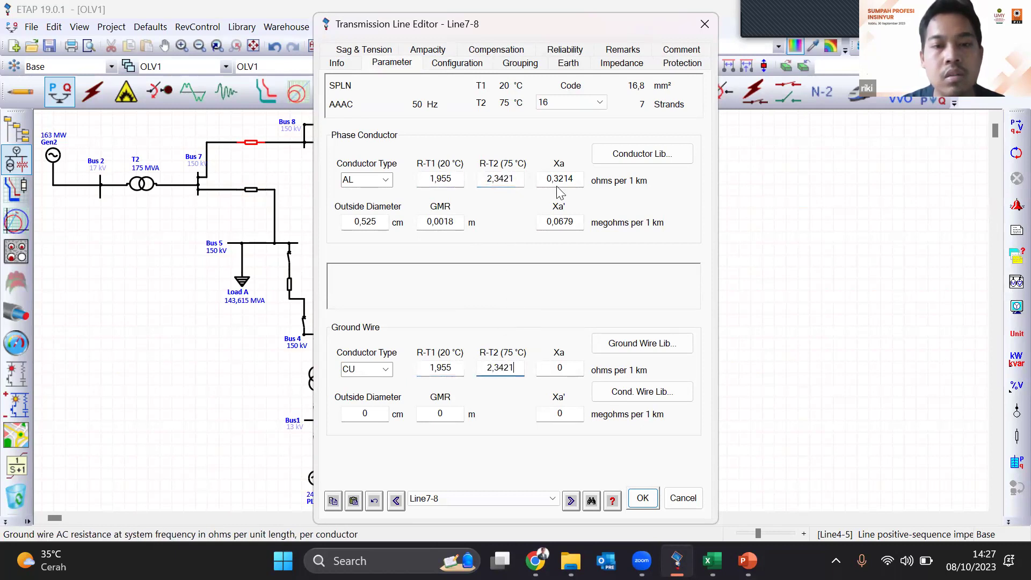
click(559, 181)
key(ctrl+c)
click(559, 369)
key(ctrl+v)
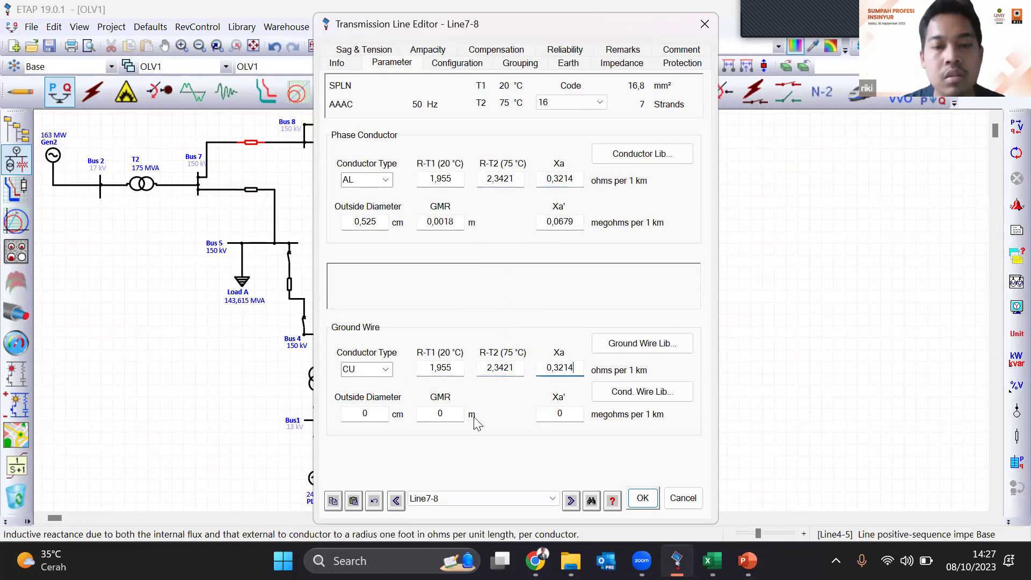
- Set Line7-8's ground wire diameter to 15 cm, impedance user-defined, and save
click(360, 416)
text(15)
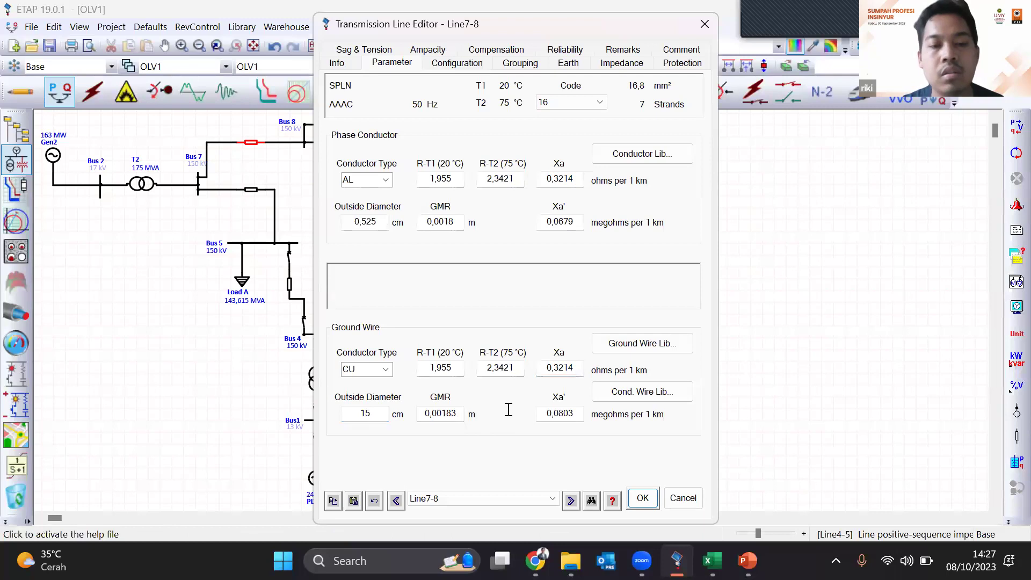
click(622, 63)
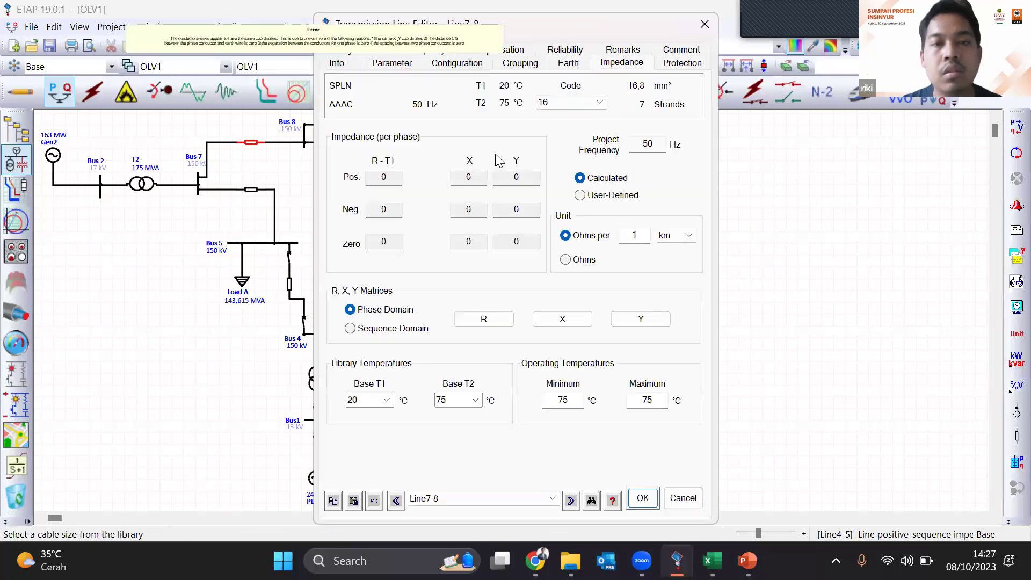
click(582, 196)
click(644, 500)
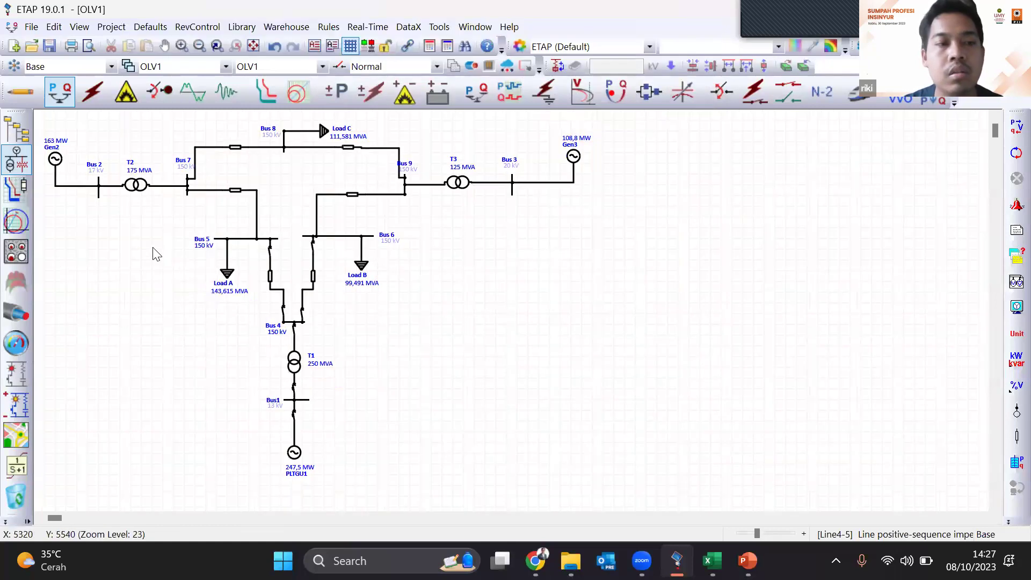
- Run the load flow, which reports zero line impedances, and open Line4-6's editor
click(1010, 129)
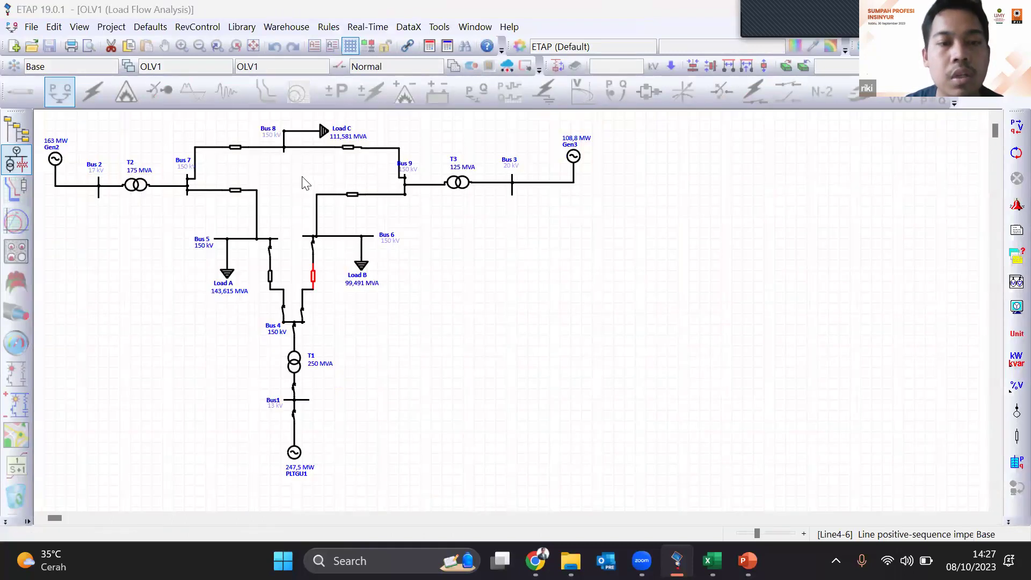
double_click(313, 277)
click(621, 62)
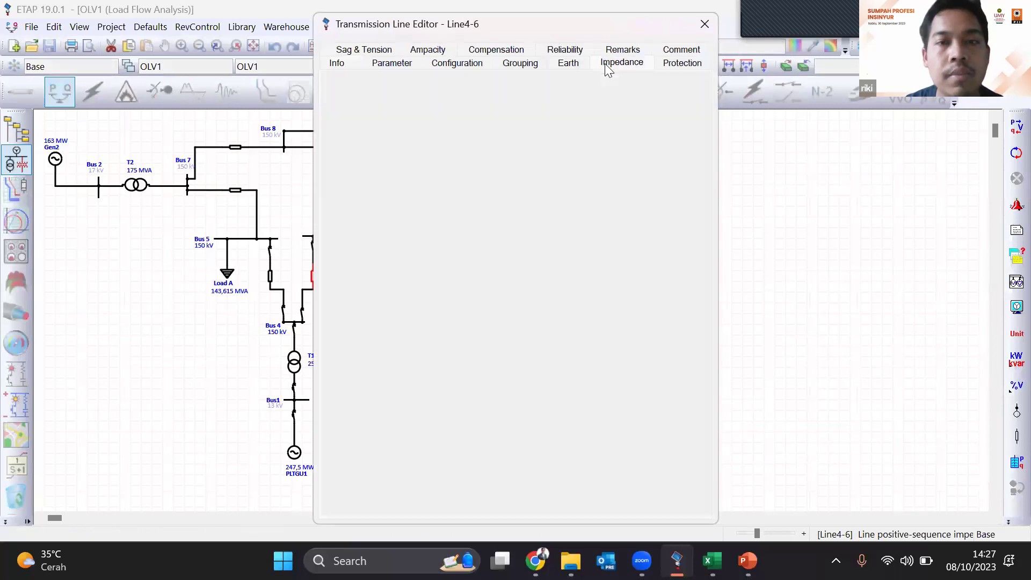
drag(530, 26, 640, 20)
click(503, 57)
- Copy phase R-T1 0,0177 into Line4-6's positive-sequence R-T1 impedance entry
double_click(562, 170)
key(ctrl+c)
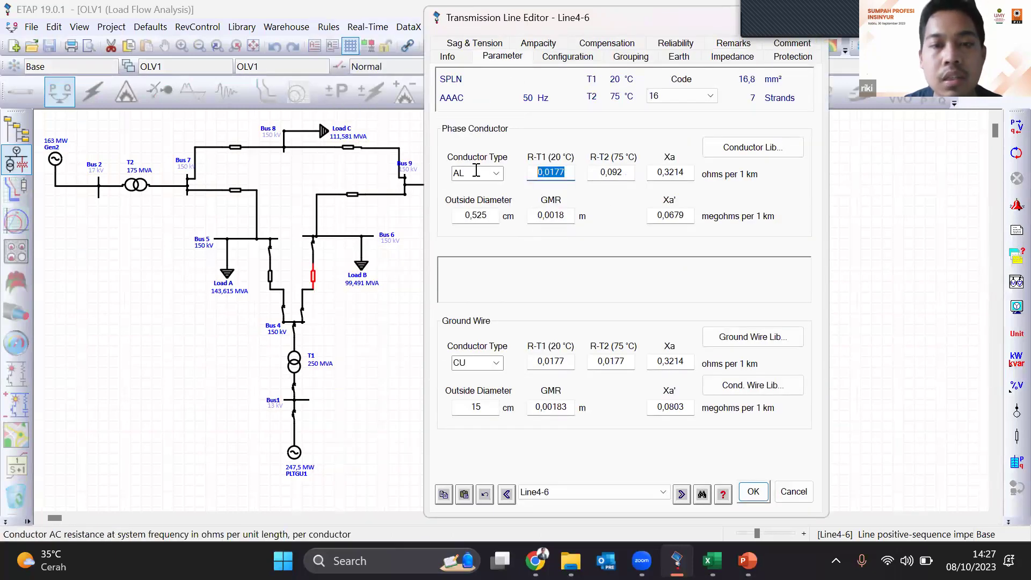
click(720, 59)
double_click(497, 171)
key(ctrl+v)
click(506, 202)
- Set negative-sequence R-T1 to 0,0177 and zero-sequence R-T1 and Y to 0,3214
double_click(506, 202)
key(ctrl+v)
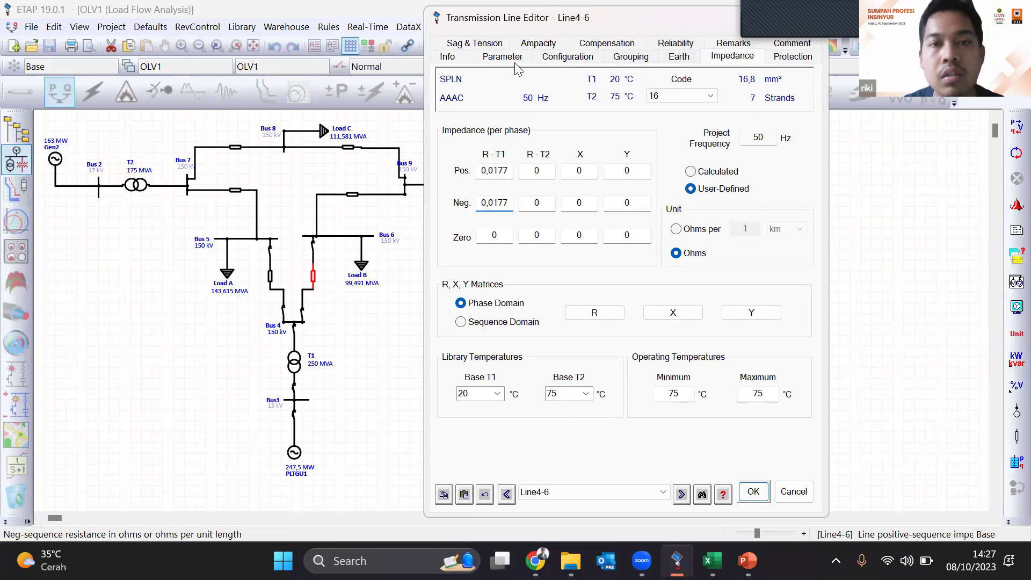
click(511, 58)
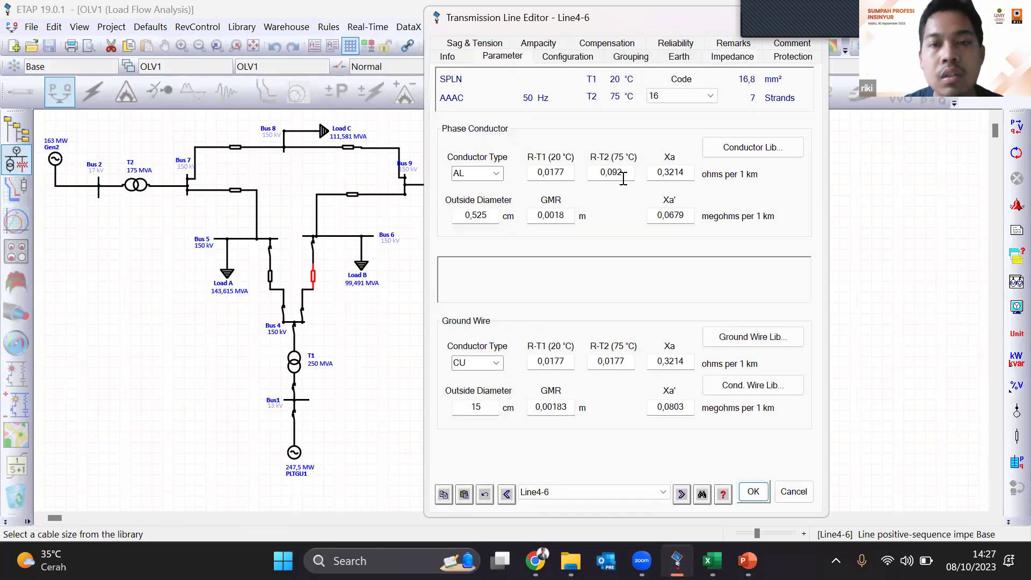
double_click(665, 172)
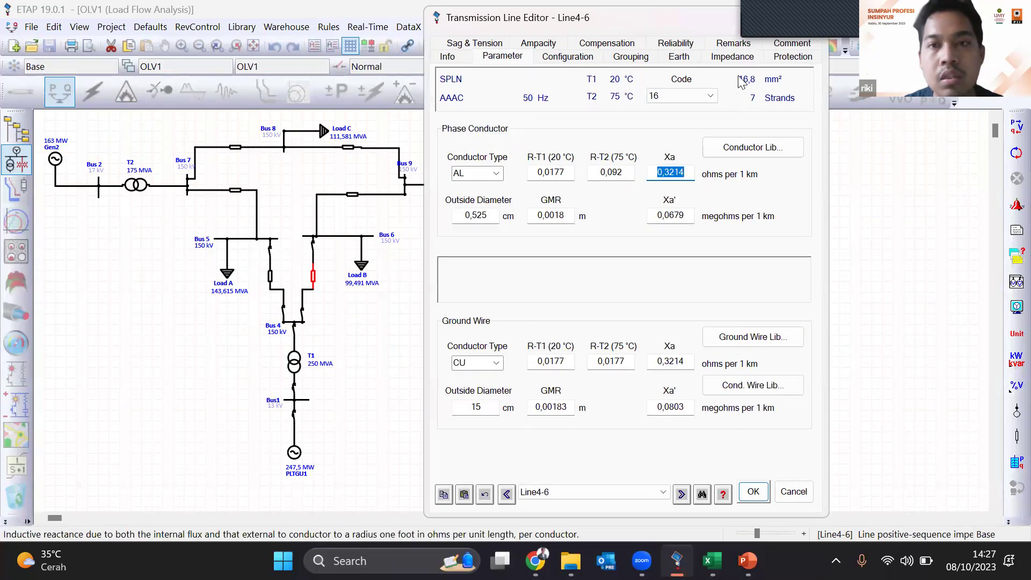
key(ctrl+c)
click(735, 56)
click(497, 235)
key(ctrl+v)
click(591, 238)
double_click(626, 235)
key(ctrl+v)
- Enter 0,0177 for positive-sequence R-T1, and for positive- and negative-sequence R-T2 and X
double_click(492, 171)
key(BackSpace)
text(0,0177)
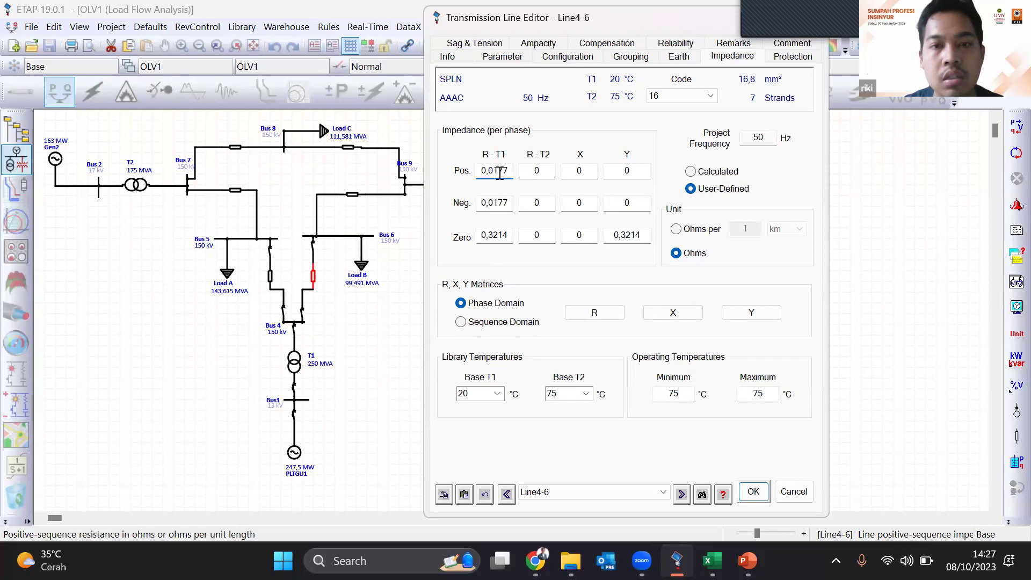
double_click(494, 203)
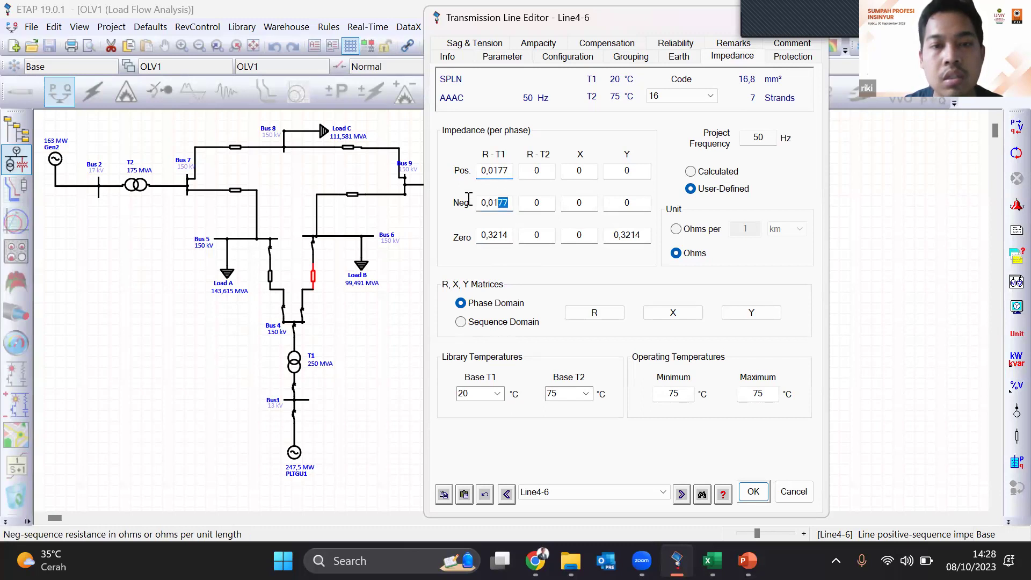
double_click(533, 171)
key(ctrl+v)
double_click(524, 204)
key(ctrl+v)
double_click(575, 172)
key(ctrl+v)
double_click(578, 203)
key(ctrl+v)
- Fill the positive- and negative-sequence Y fields with 0,3214
double_click(627, 171)
double_click(623, 235)
key(ctrl+c)
double_click(632, 203)
key(ctrl+v)
double_click(625, 171)
key(ctrl+v)
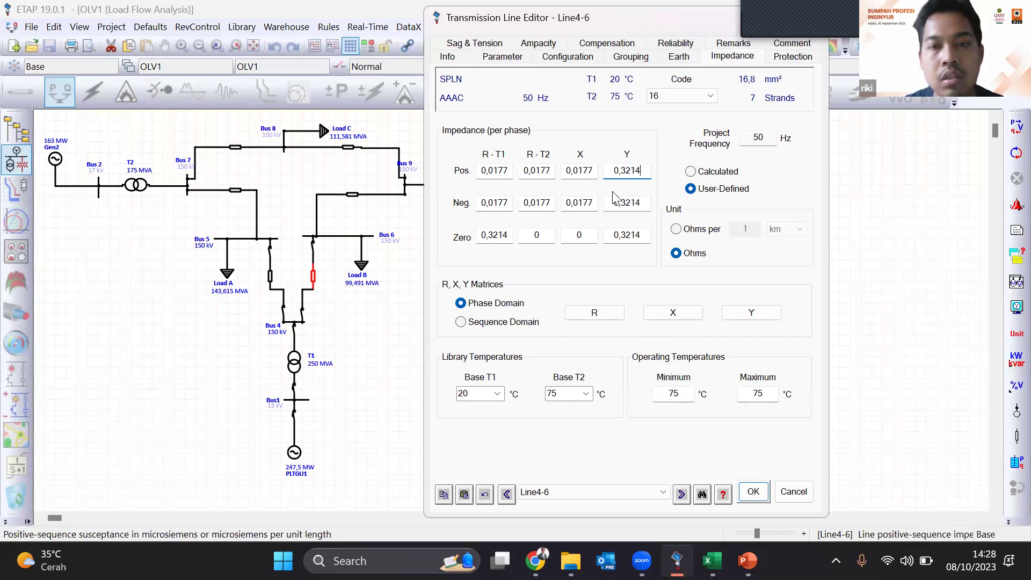
- Set zero-sequence X and R-T2 to 0,0177 and confirm the Line4-6 editor
double_click(579, 203)
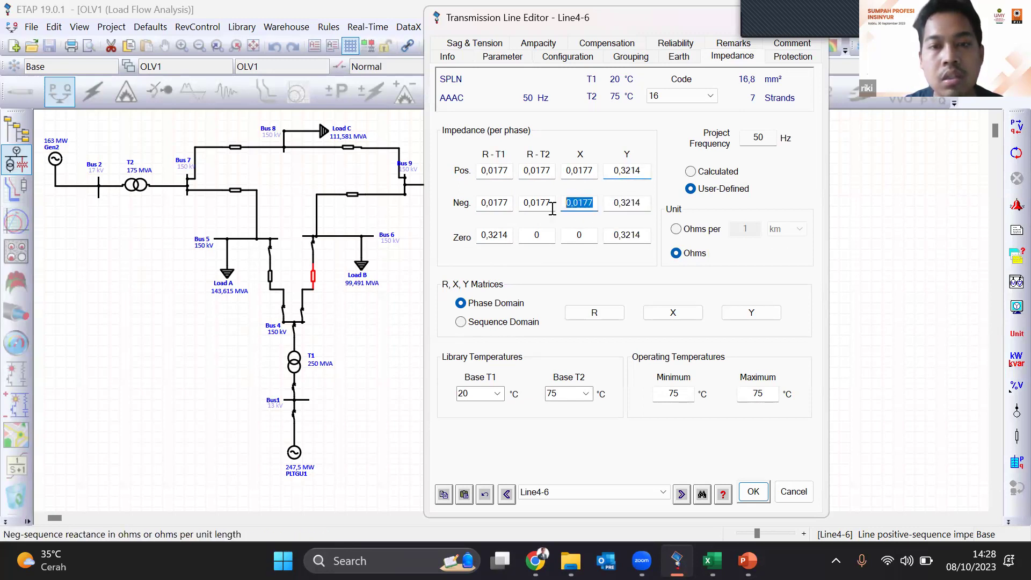
key(ctrl+c)
double_click(569, 235)
key(ctrl+v)
double_click(539, 237)
key(ctrl+v)
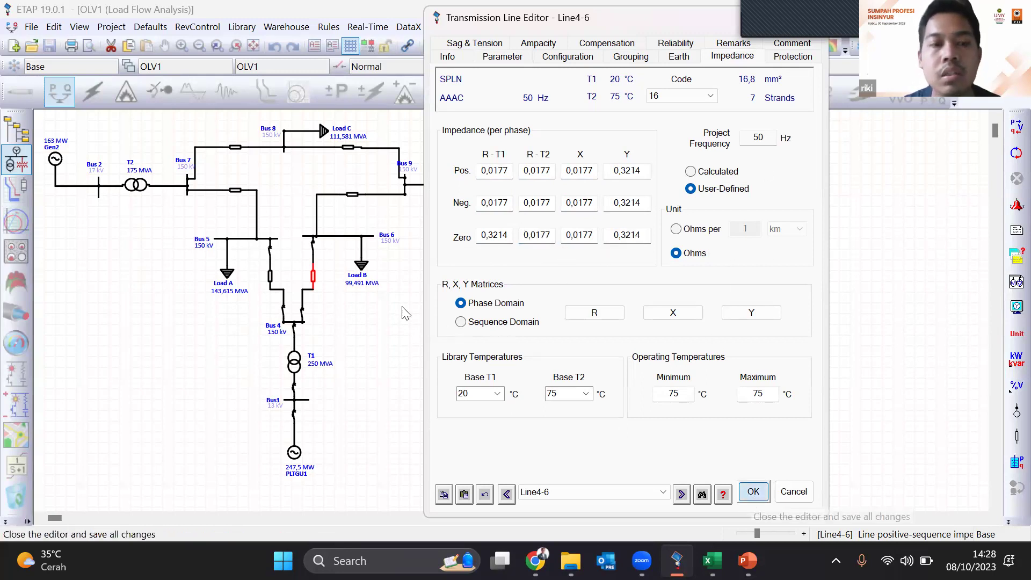
click(752, 492)
- Open Line4-5's impedance values and set positive- and negative-sequence Y to 0,3214
click(270, 277)
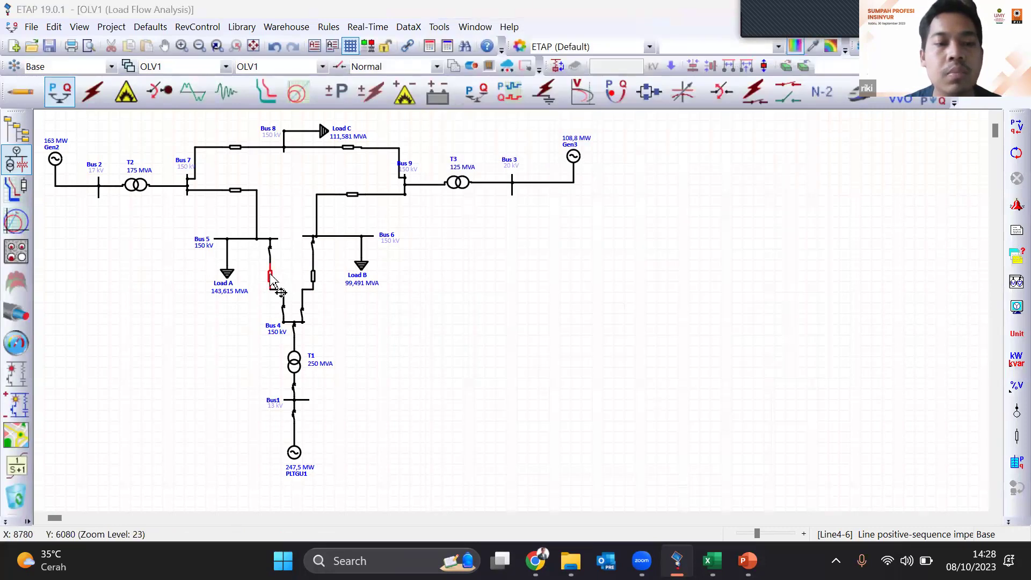
click(623, 64)
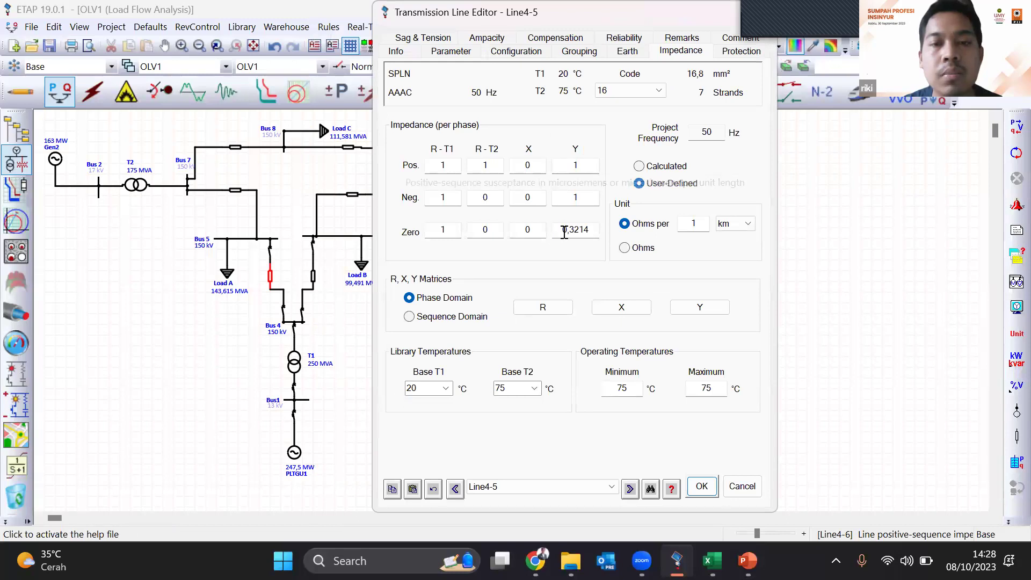
drag(559, 230, 617, 235)
key(ctrl+c)
click(583, 197)
key(ctrl+v)
click(583, 165)
key(ctrl+v)
- Copy the 20 °C resistance 1,955 into positive- and negative-sequence R-T1
click(452, 51)
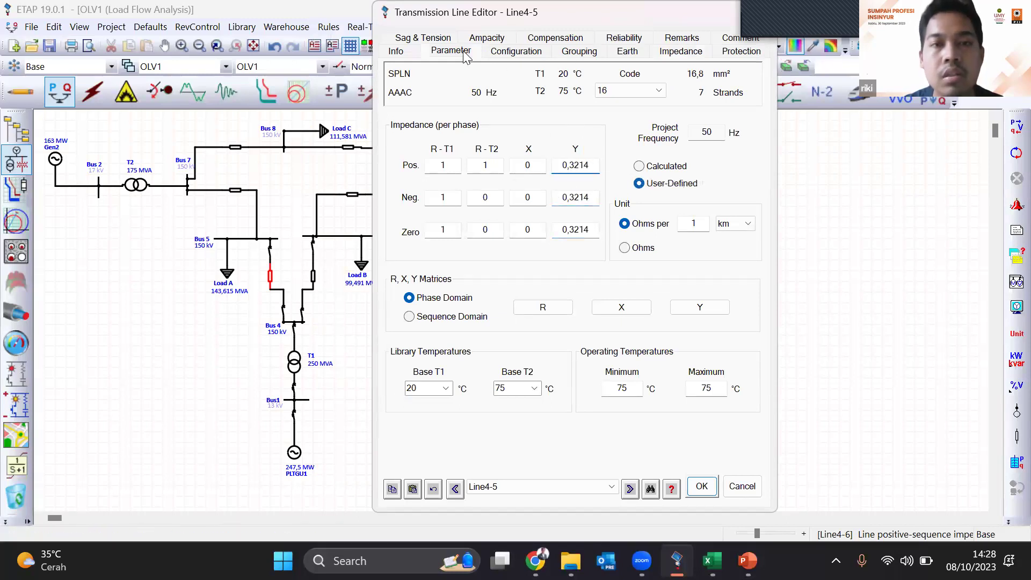
drag(519, 167, 459, 168)
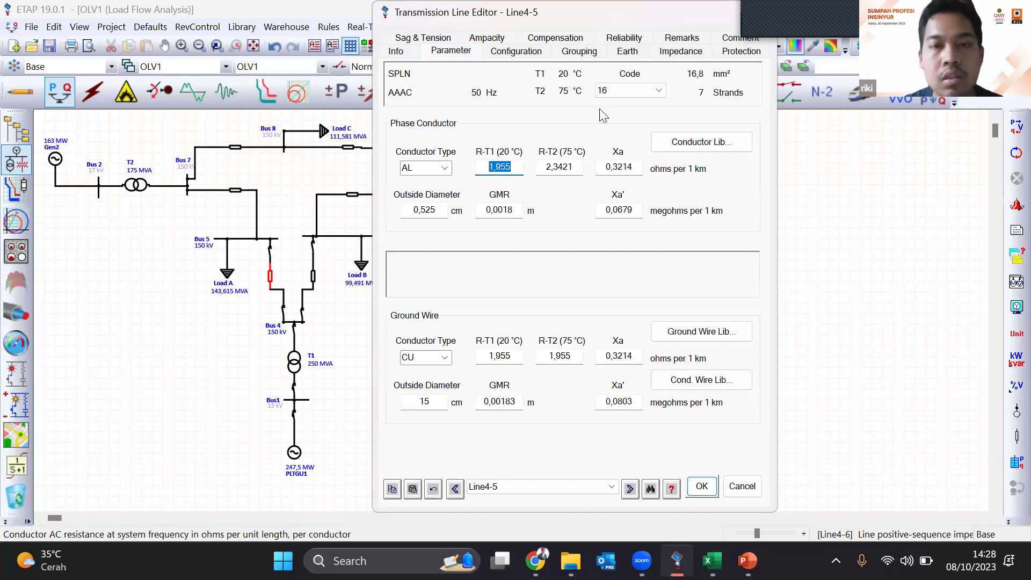
click(665, 56)
click(451, 165)
key(ctrl+v)
click(440, 197)
double_click(439, 199)
key(ctrl+v)
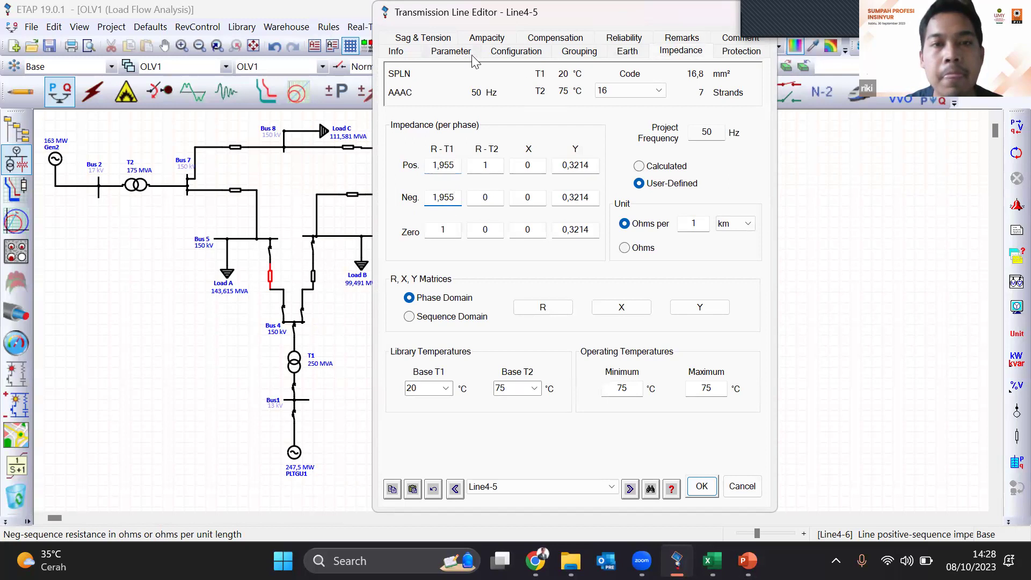
- Copy the 75 °C resistance 2,3421 into the zero-sequence R-T1 and R-T2 fields
click(472, 54)
drag(543, 167, 580, 171)
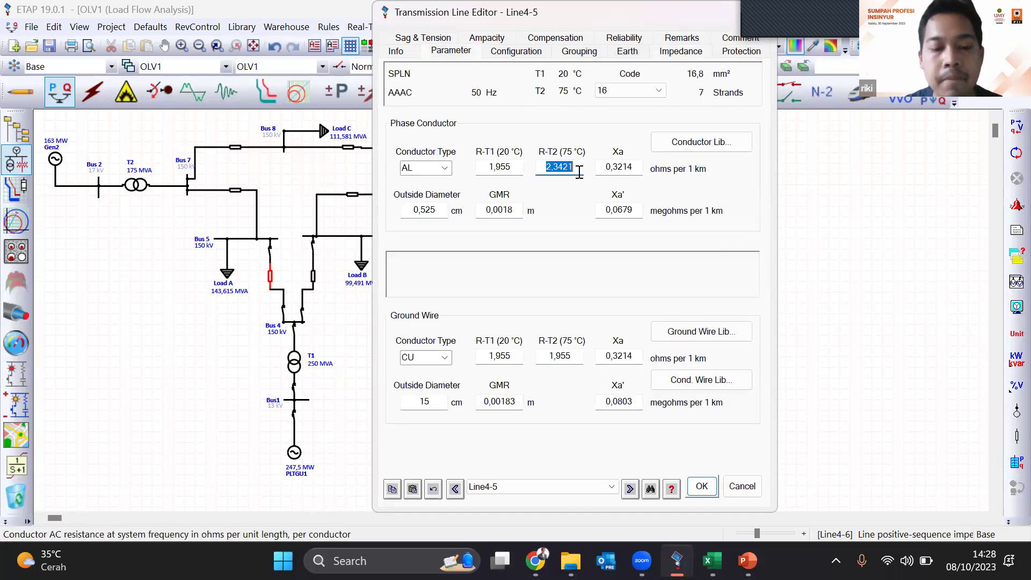
key(ctrl+c)
click(659, 54)
double_click(449, 230)
key(ctrl+v)
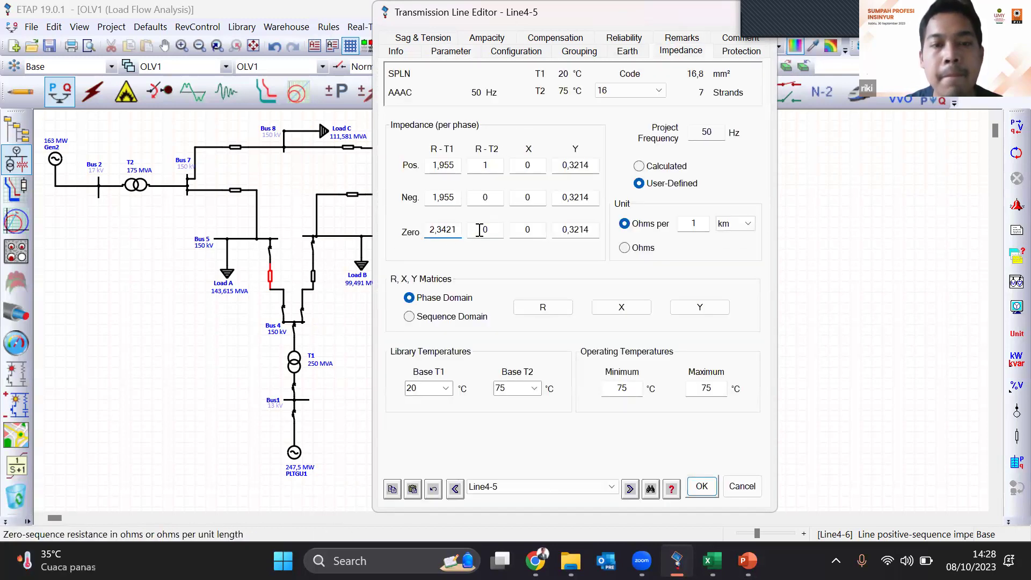
double_click(527, 230)
key(ctrl+v)
- Set positive-sequence R-T2 and positive- and negative-sequence X to 1,955, then confirm the editor
click(487, 198)
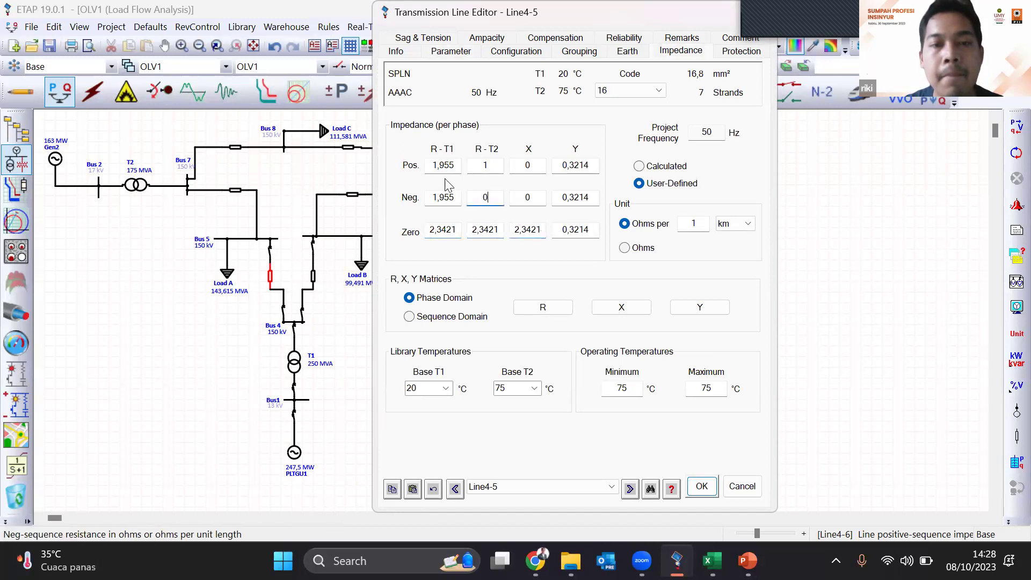
double_click(443, 204)
double_click(478, 195)
double_click(484, 168)
key(ctrl+v)
double_click(526, 167)
key(ctrl+v)
double_click(527, 197)
key(ctrl+v)
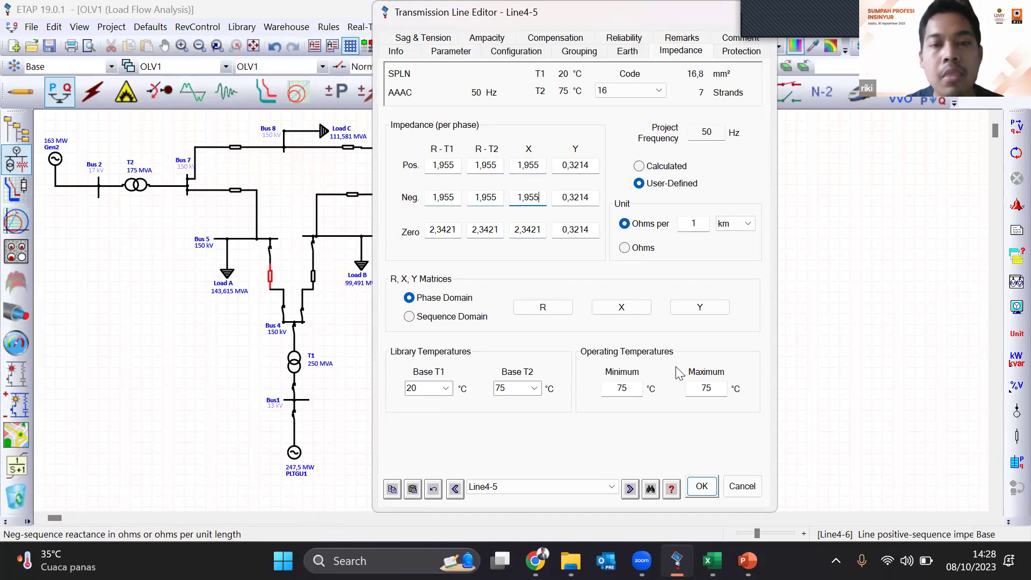
click(704, 486)
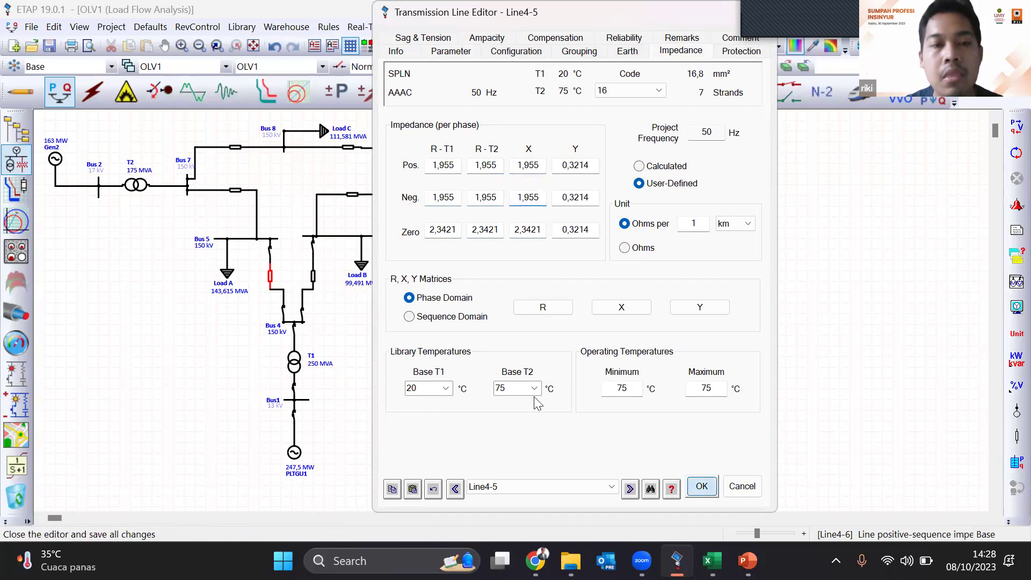
double_click(349, 197)
key(Return)
- Open the Line6-9 editor showing its impedance values
double_click(355, 194)
click(520, 298)
click(354, 196)
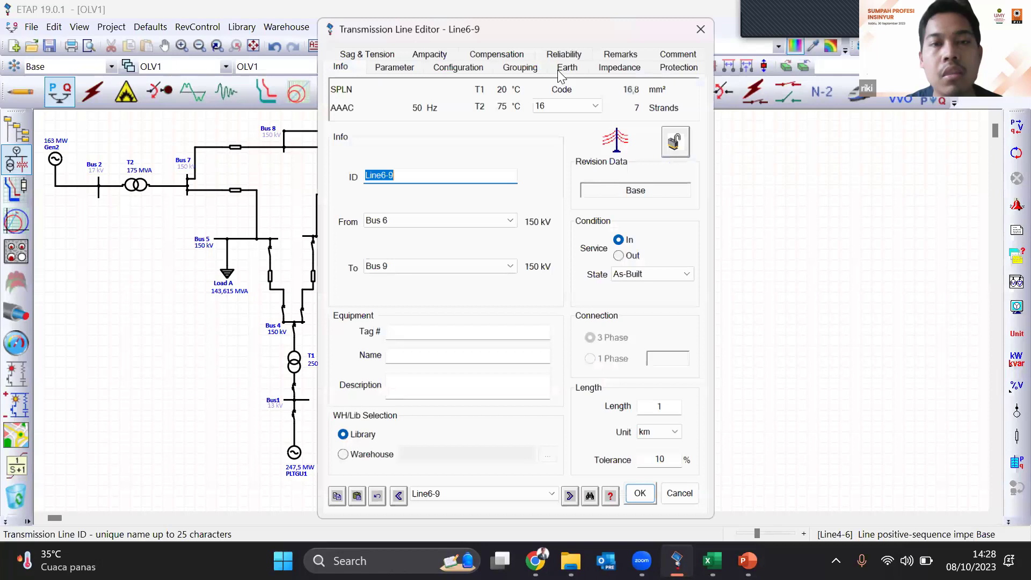
click(608, 68)
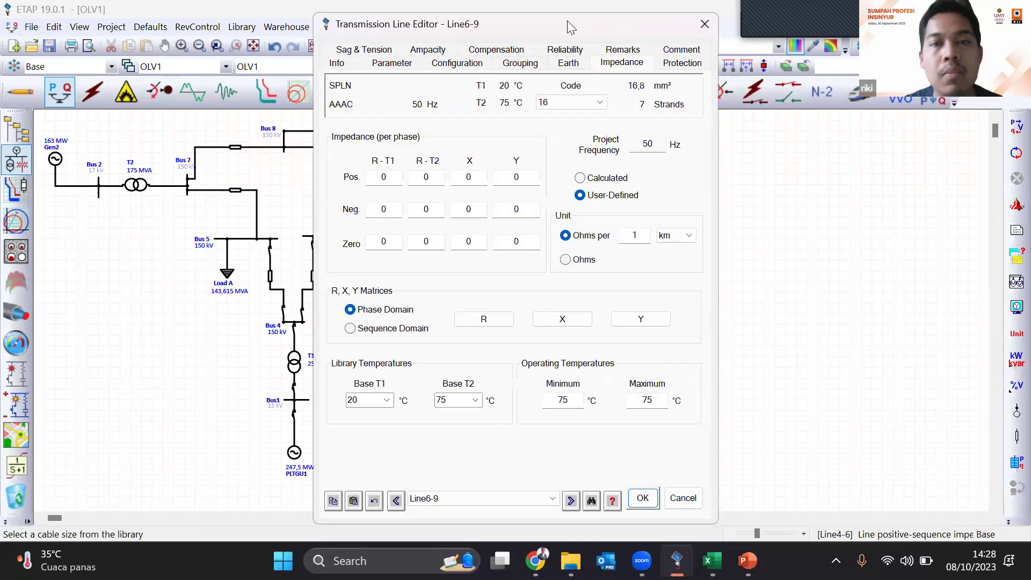
drag(568, 20, 650, 20)
- Copy the 20 °C resistance 1,955 into positive- and negative-sequence R-T1
click(475, 61)
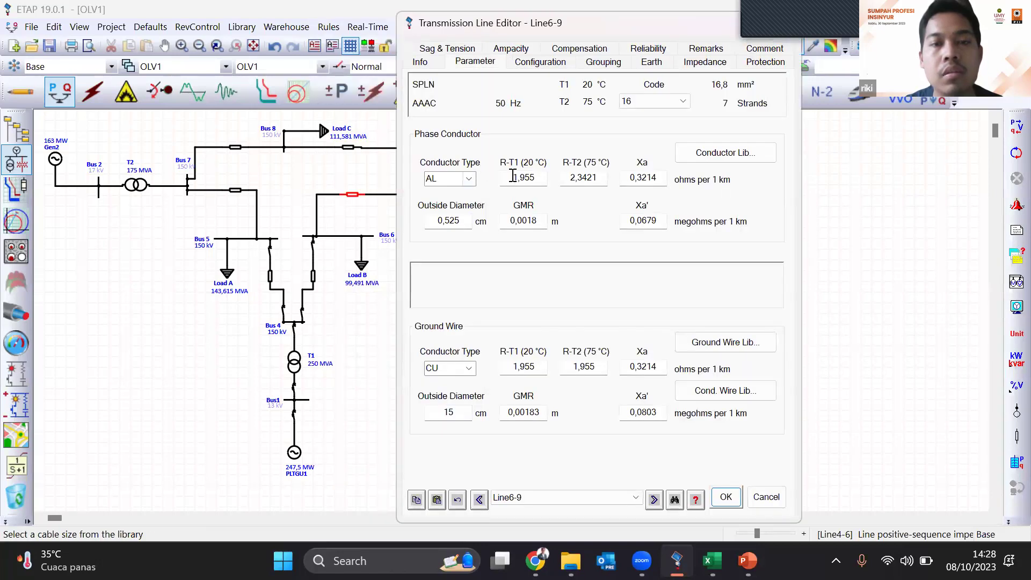
click(513, 176)
key(ctrl+c)
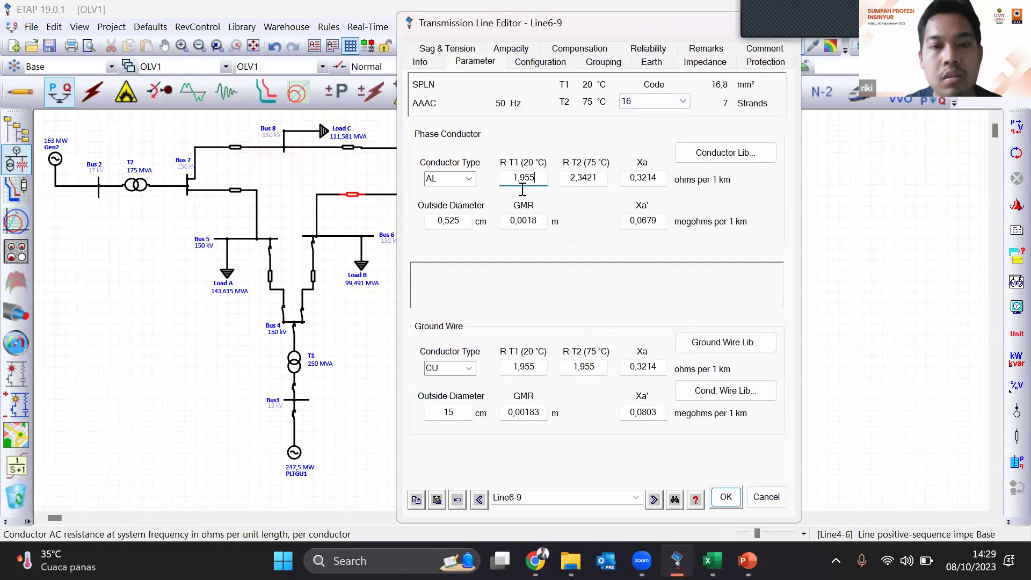
click(704, 61)
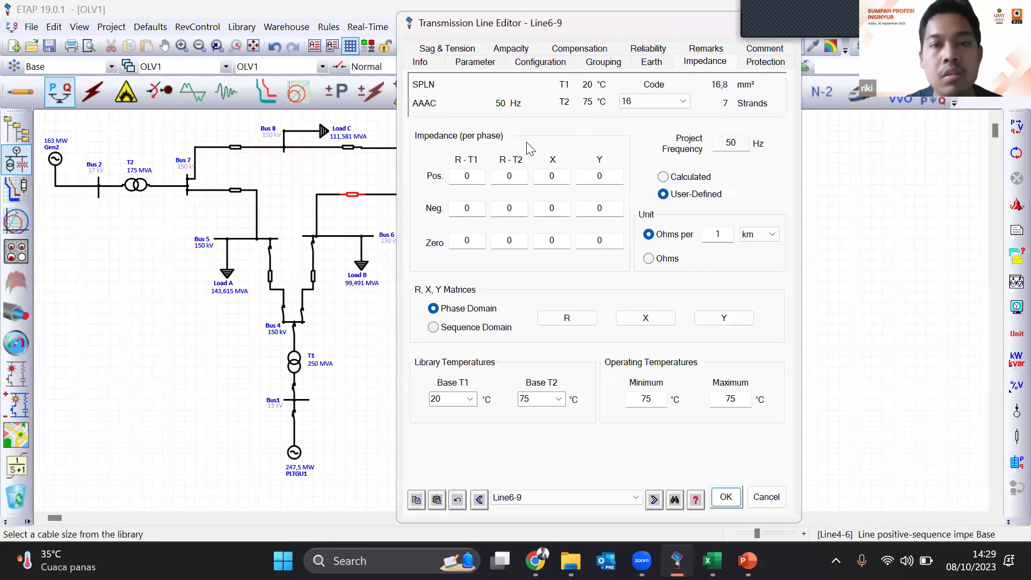
key(ctrl+a)
key(ctrl+v)
click(472, 208)
key(ctrl+a)
key(ctrl+v)
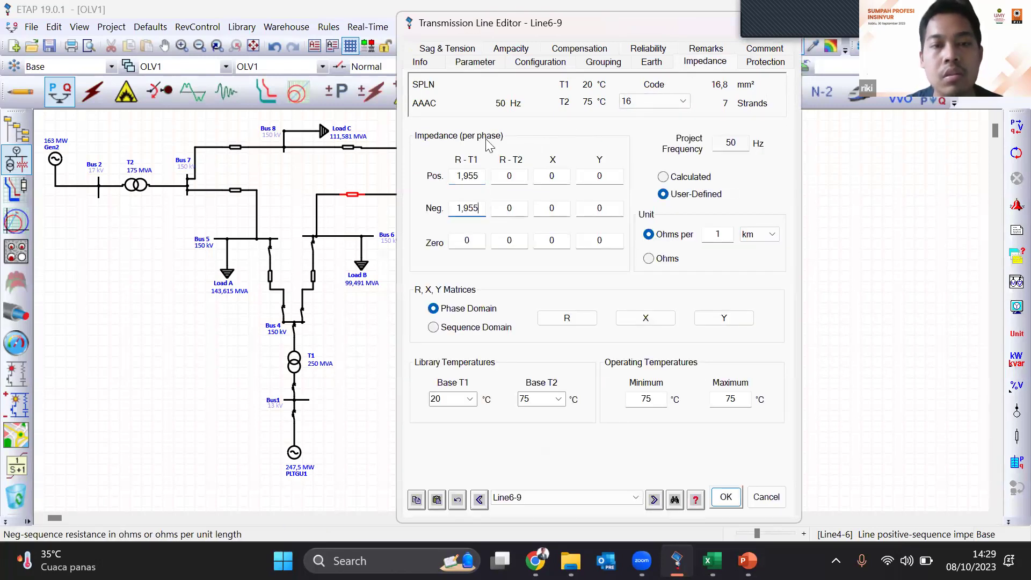
- Copy the conductor value 0,3214 into positive- and negative-sequence Y
click(473, 63)
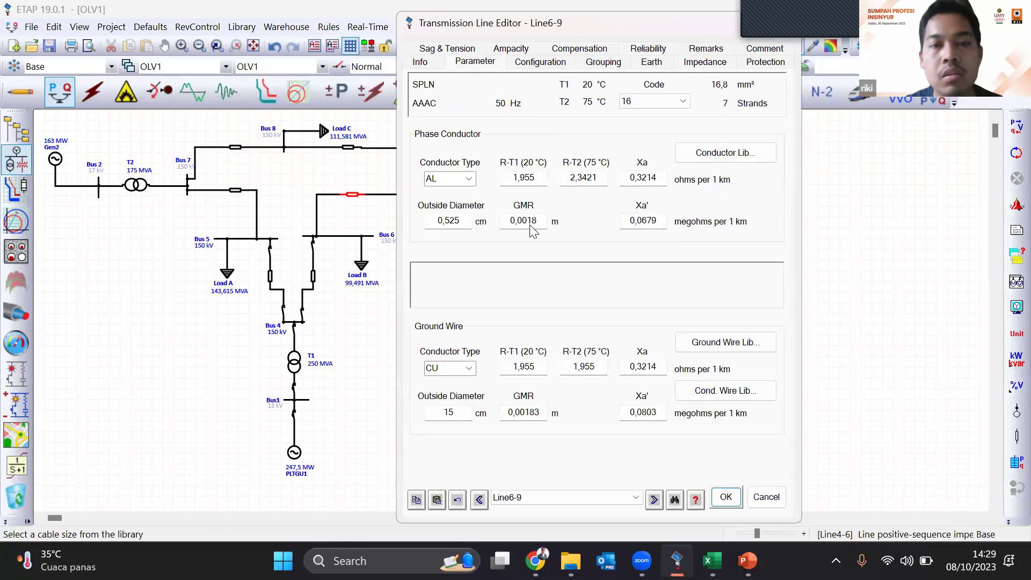
click(630, 180)
key(ctrl+a)
key(ctrl+c)
click(705, 62)
click(607, 177)
key(ctrl+a)
key(ctrl+v)
click(599, 209)
key(ctrl+a)
key(ctrl+v)
- Set zero-sequence Y, R-T1, R-T2 and X all to 0,3214
click(594, 240)
key(ctrl+a)
key(ctrl+v)
click(470, 243)
key(ctrl+a)
key(ctrl+v)
click(502, 240)
key(ctrl+a)
key(ctrl+v)
click(545, 241)
key(ctrl+a)
key(ctrl+v)
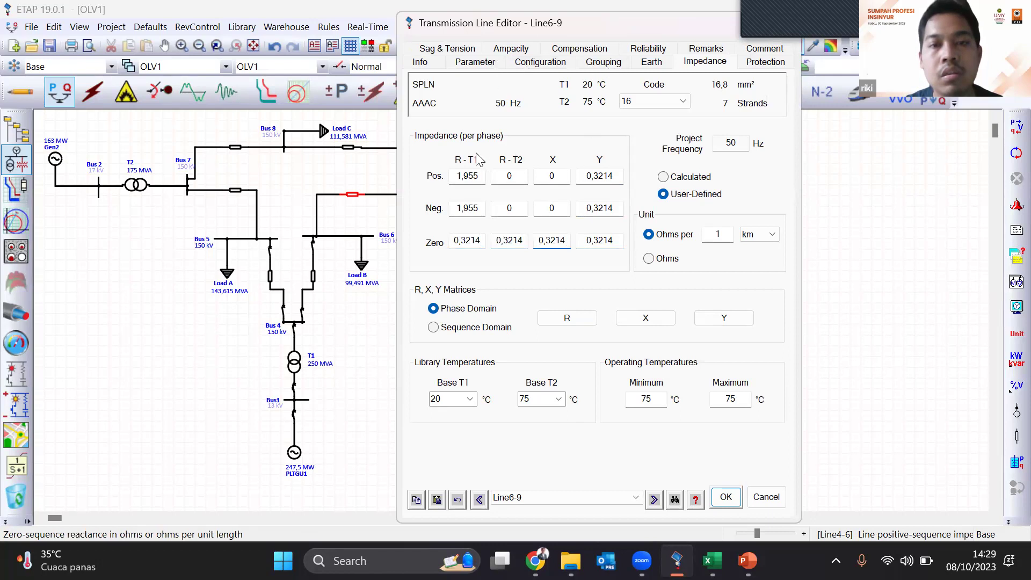
- Copy the 75 °C resistance 2,3421 into positive- and negative-sequence R-T2
click(456, 178)
key(ctrl+a)
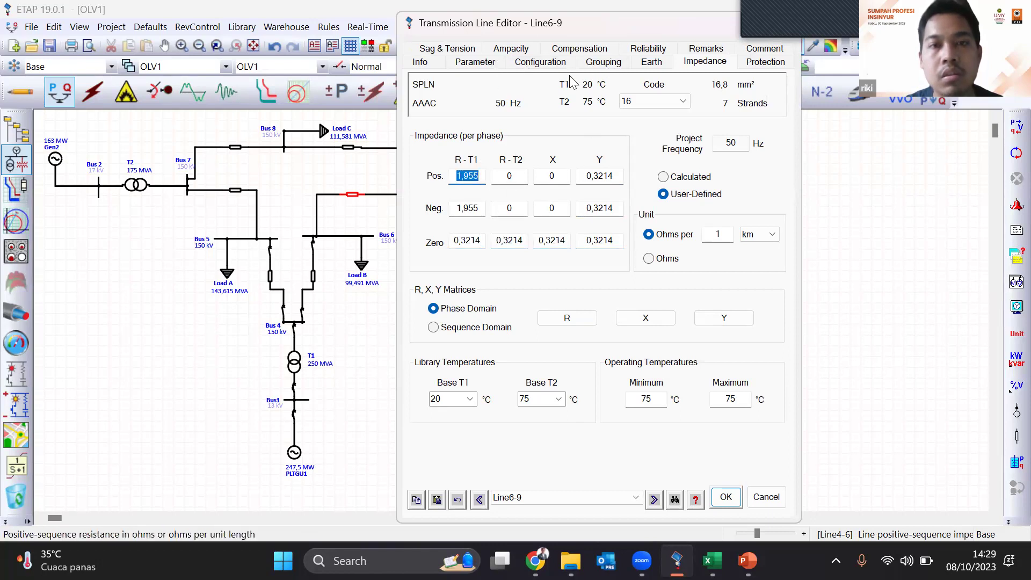
click(486, 64)
click(603, 182)
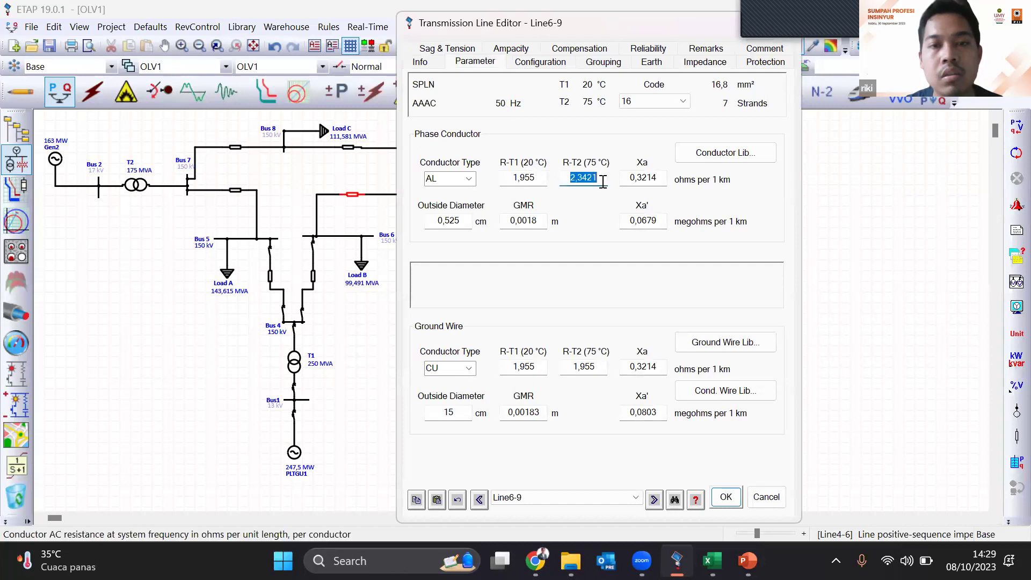
click(696, 67)
click(511, 178)
key(ctrl+v)
click(528, 211)
key(ctrl+v)
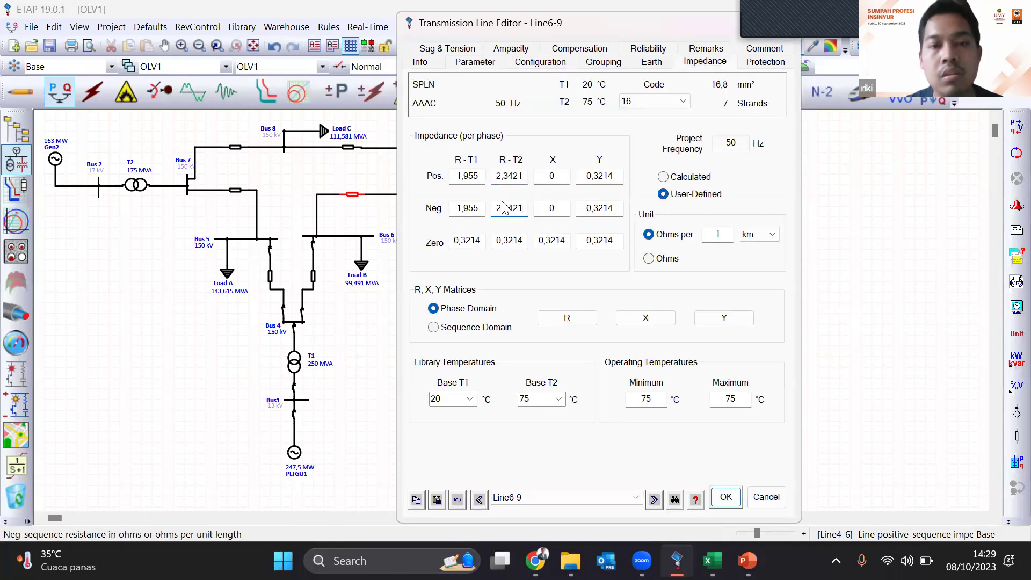
- Set positive- and negative-sequence X to 0,0679 and confirm the Line6-9 editor
click(541, 62)
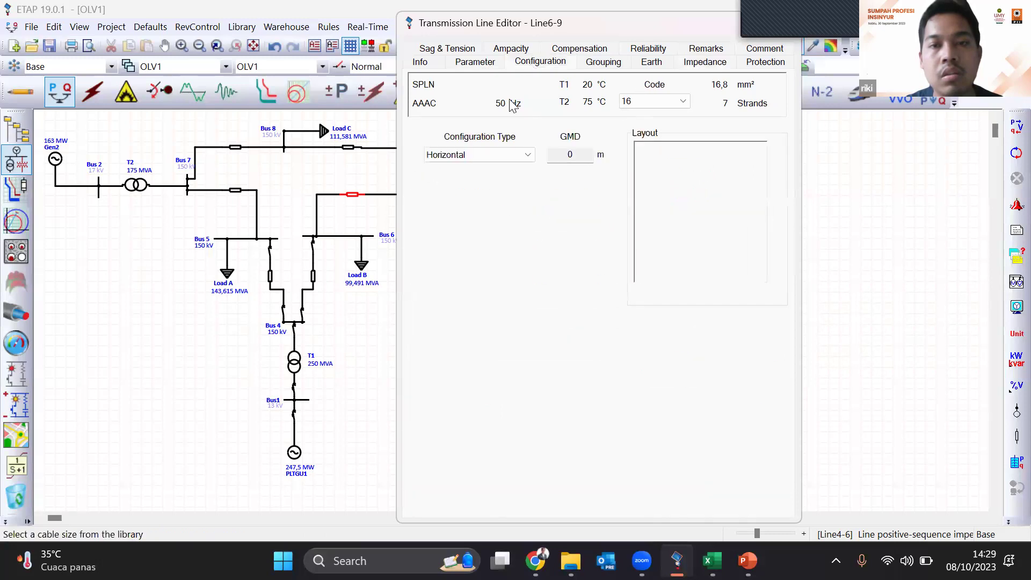
click(487, 66)
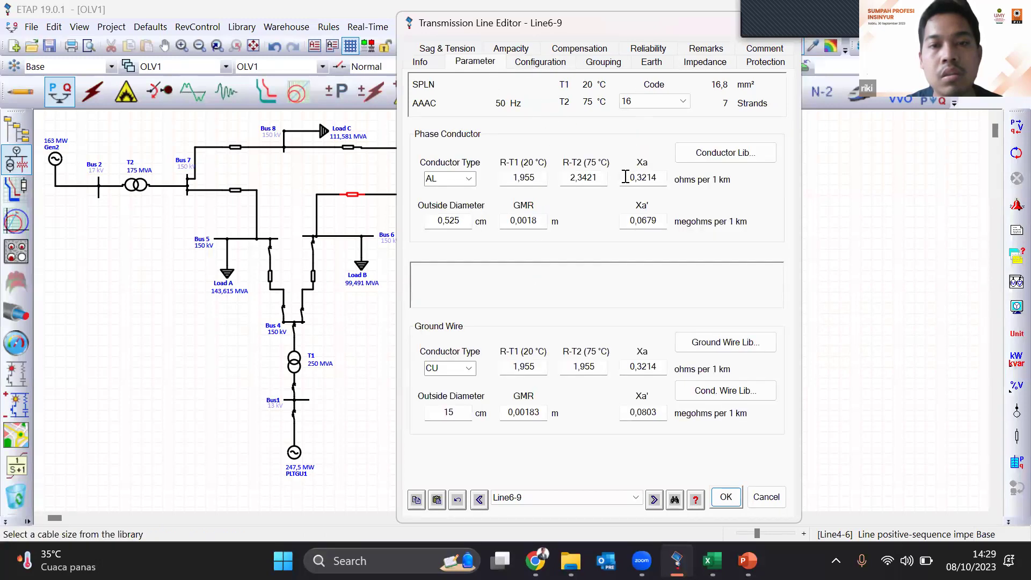
click(626, 178)
click(645, 221)
key(ctrl+c)
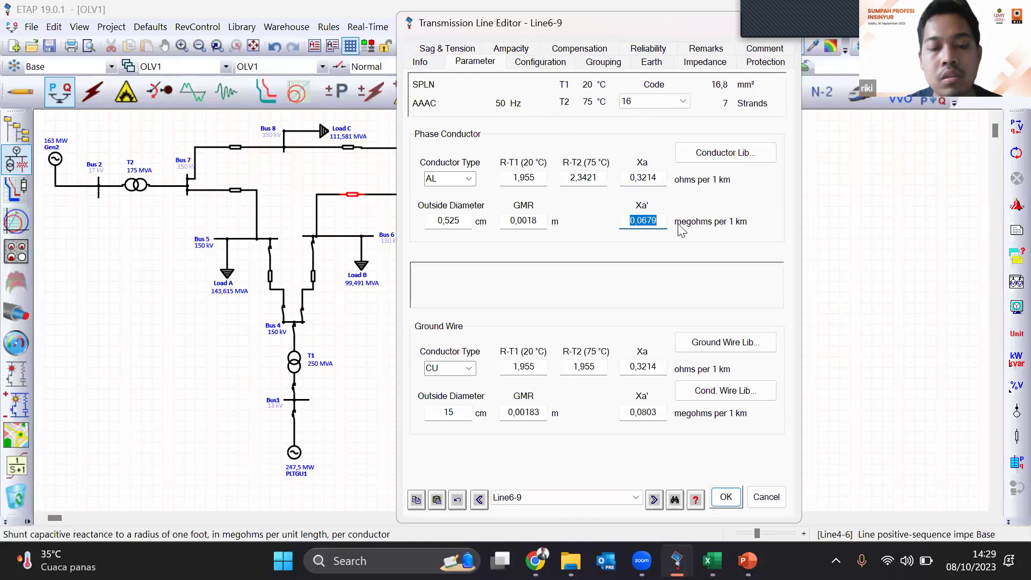
click(707, 63)
click(561, 181)
key(ctrl+v)
click(553, 208)
key(ctrl+v)
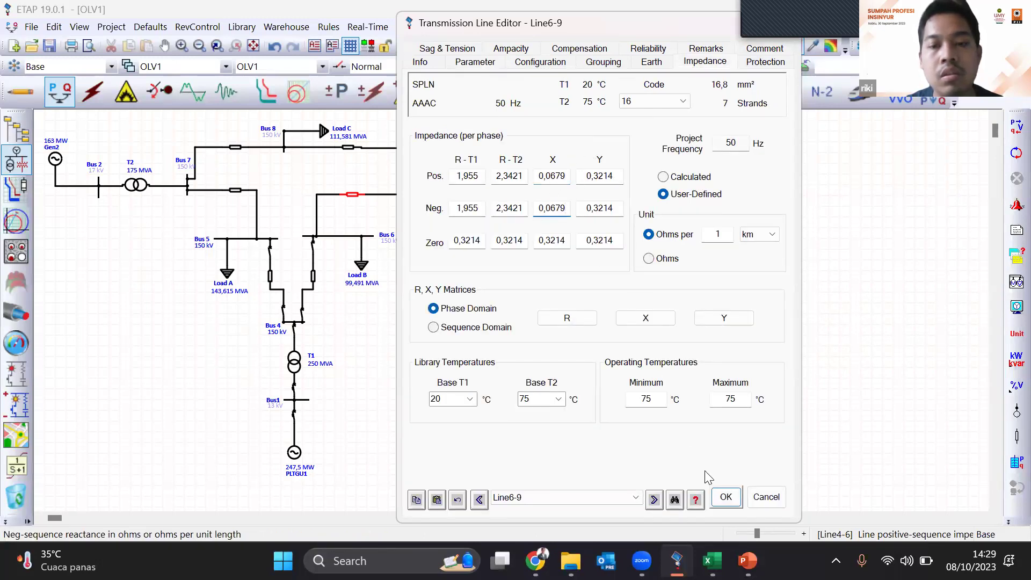
click(725, 497)
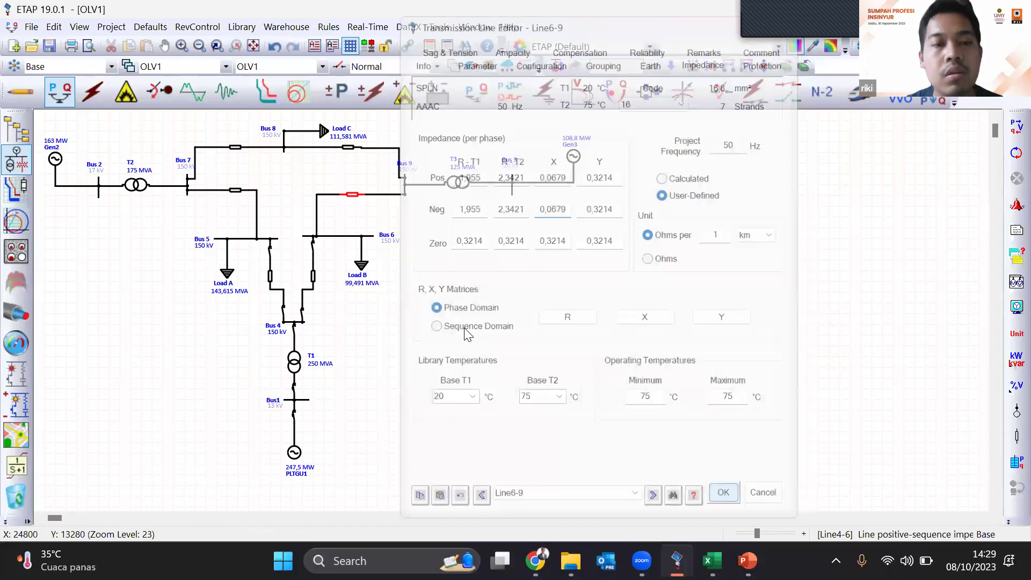
- Open Line5-7's editor and enter R-T1 1,955 for positive, negative and zero sequence
double_click(236, 191)
drag(521, 20, 633, 30)
click(734, 72)
click(504, 72)
drag(543, 189, 575, 185)
key(ctrl+c)
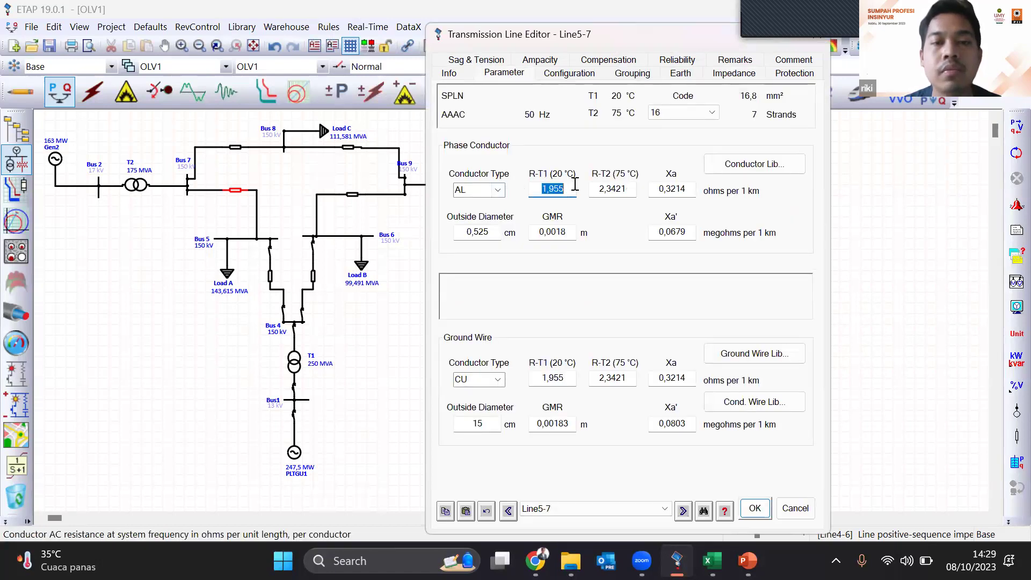
click(744, 75)
double_click(511, 190)
key(ctrl+v)
double_click(497, 219)
key(ctrl+v)
double_click(497, 251)
key(ctrl+v)
- Copy the 75 °C resistance 2,3421 into the R-T2 fields of all sequences
click(508, 73)
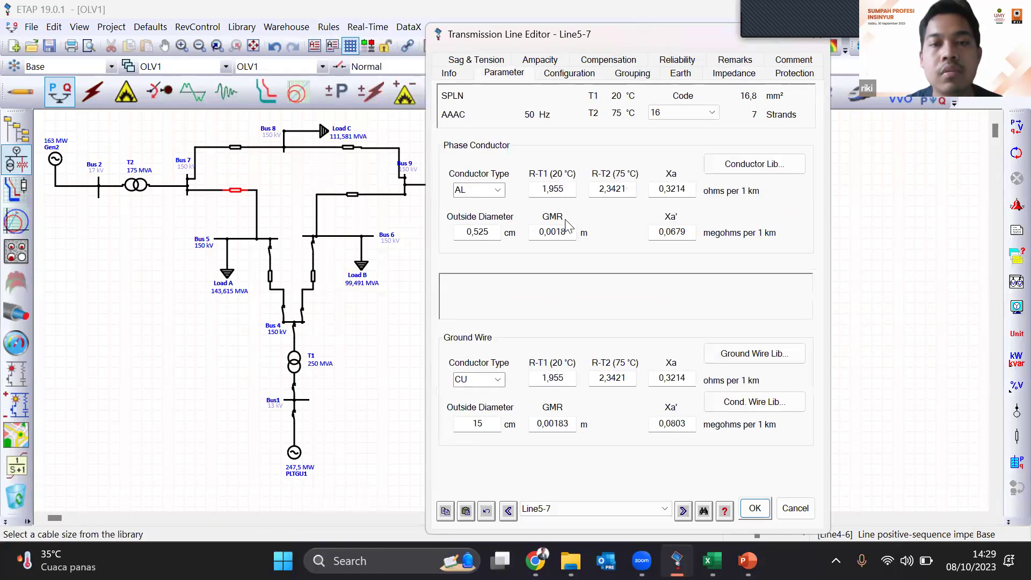
double_click(600, 190)
key(ctrl+v)
key(ctrl+z)
key(ctrl+c)
click(734, 73)
double_click(538, 186)
key(ctrl+v)
double_click(540, 217)
key(ctrl+v)
double_click(541, 251)
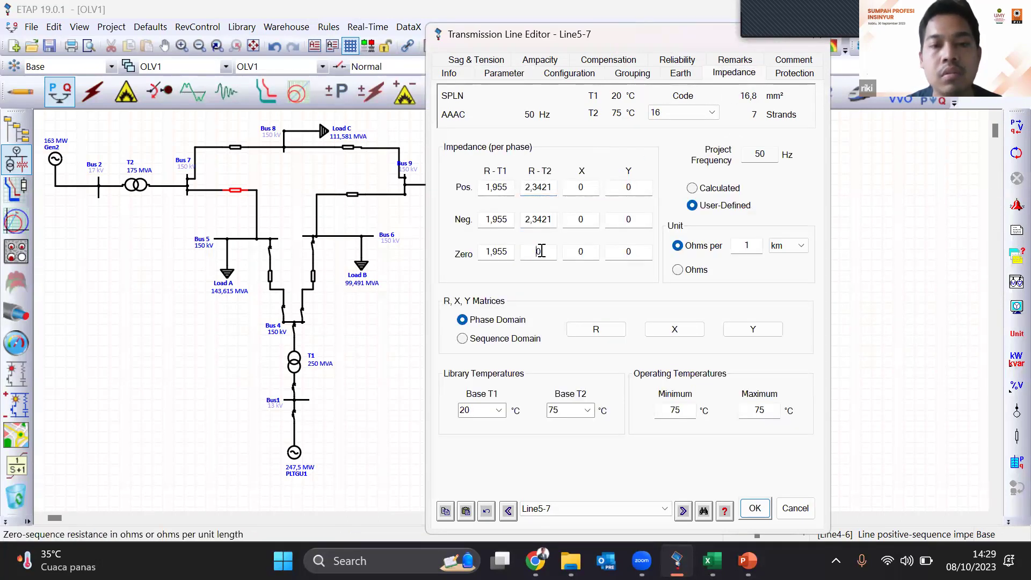
- Copy Xa 0,3214 into the Y and X fields of all three sequences
click(501, 75)
double_click(658, 188)
key(ctrl+c)
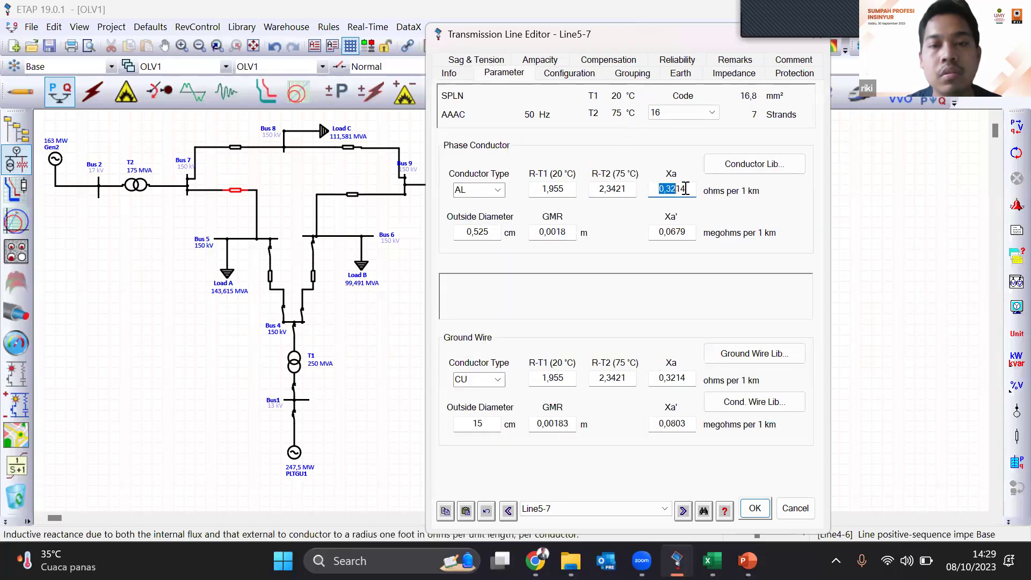
click(787, 73)
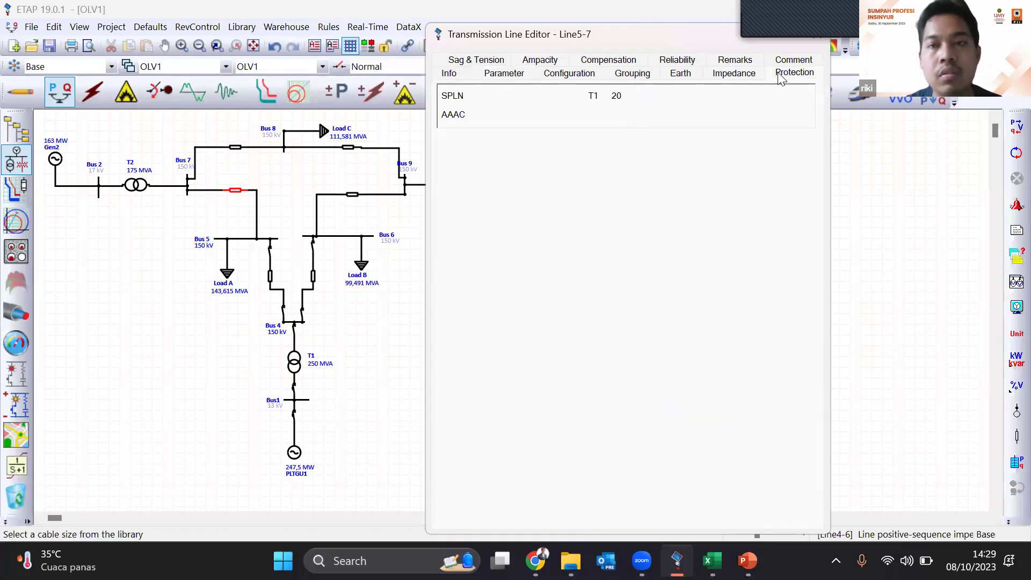
click(732, 76)
double_click(636, 188)
key(ctrl+v)
double_click(626, 219)
key(ctrl+v)
double_click(622, 252)
key(ctrl+v)
double_click(592, 188)
key(ctrl+v)
double_click(599, 219)
double_click(581, 251)
key(ctrl+v)
- Re-copy Xa 0,3214 into the negative- and zero-sequence Y fields
click(524, 78)
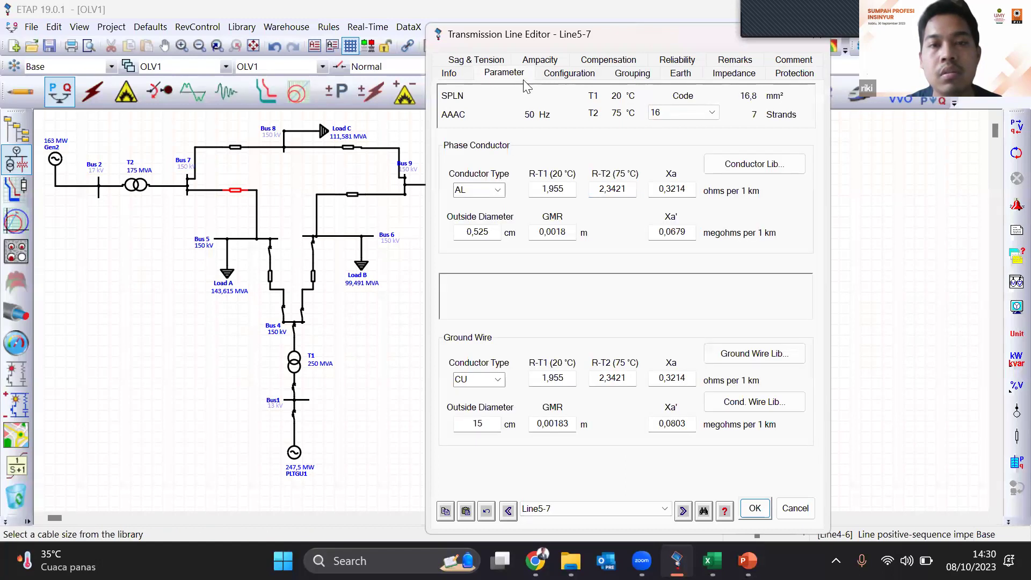
double_click(657, 189)
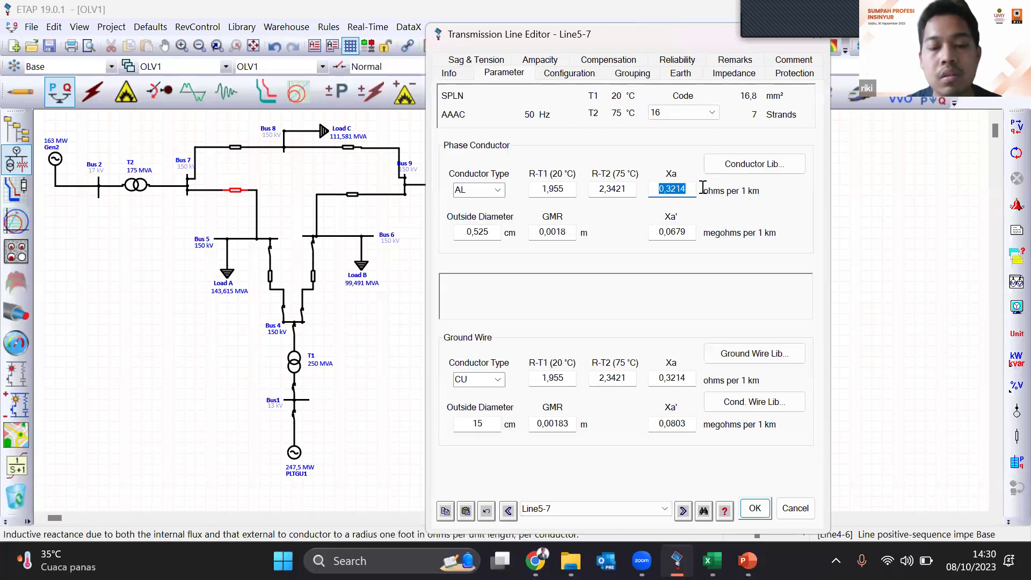
click(734, 73)
double_click(629, 187)
key(ctrl+c)
double_click(629, 219)
key(ctrl+v)
double_click(629, 252)
key(ctrl+v)
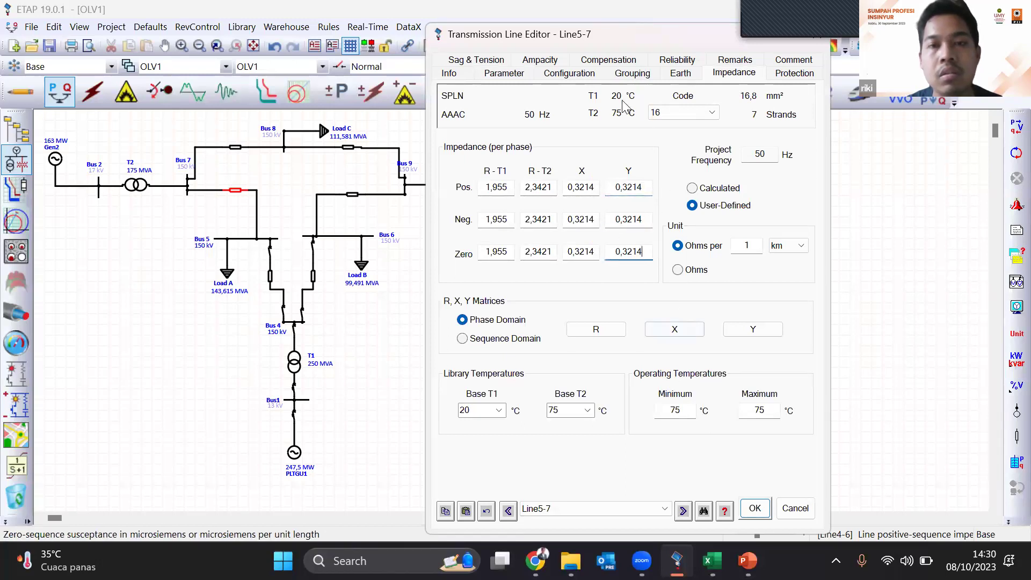
- Replace every sequence's Y with Xa' 0,0679 and confirm Line5-7 with OK
click(504, 74)
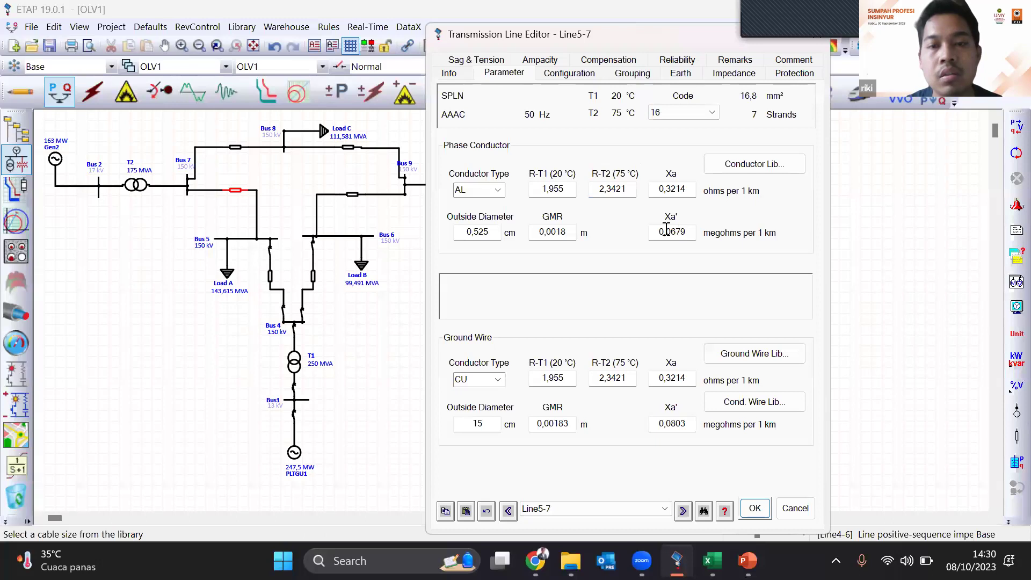
double_click(667, 231)
key(ctrl+c)
click(734, 73)
double_click(626, 187)
key(ctrl+v)
double_click(619, 220)
key(ctrl+v)
double_click(622, 252)
key(ctrl+v)
click(755, 508)
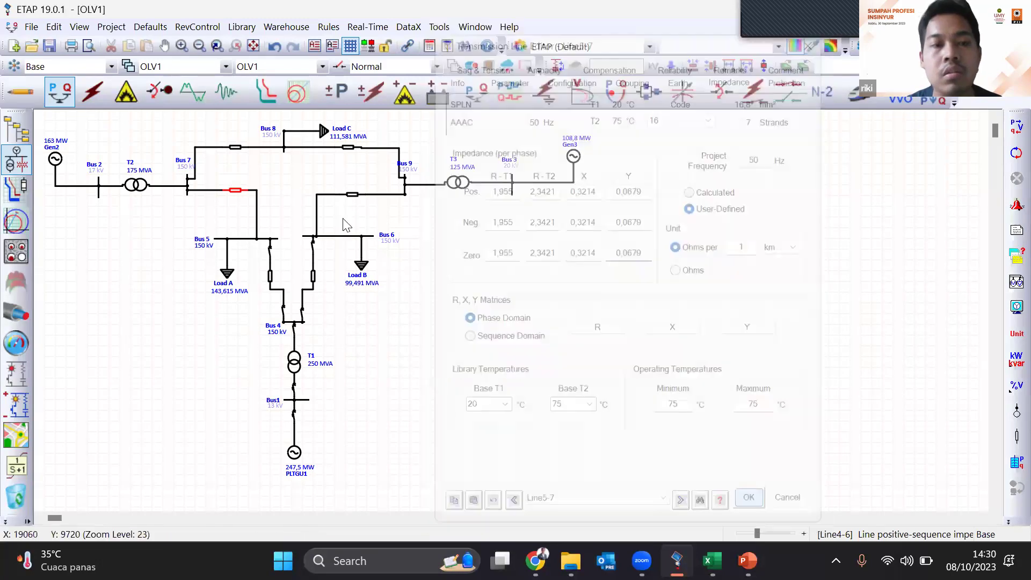
- Open Line7-8 and enter R-T1 1,955 for positive, zero and negative sequence
click(237, 148)
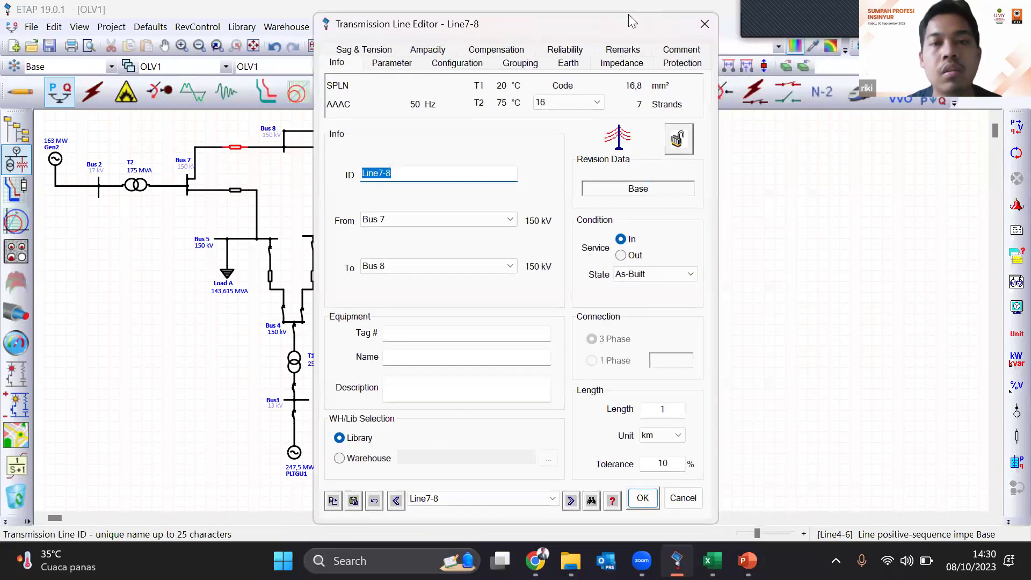
click(752, 55)
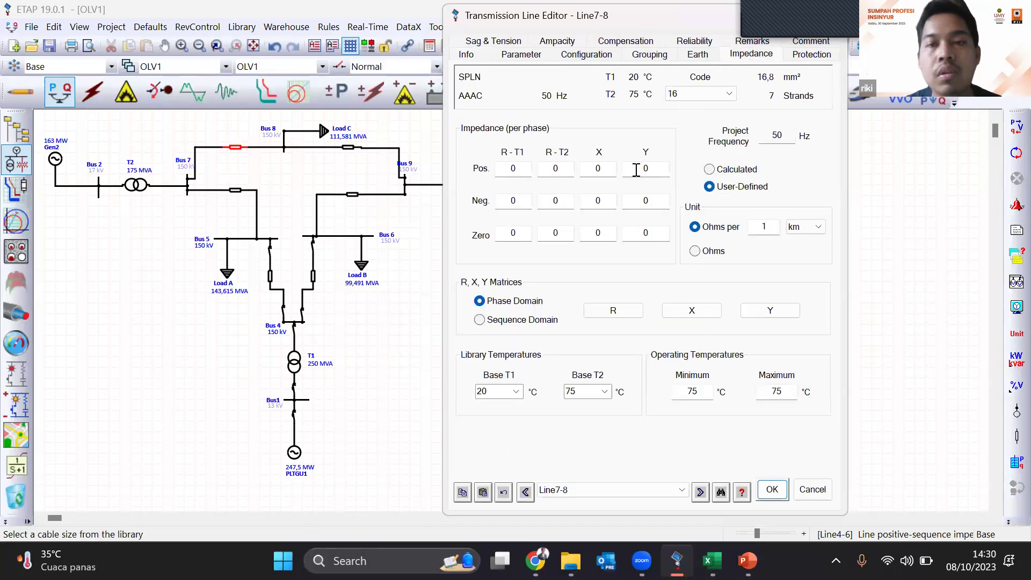
click(521, 56)
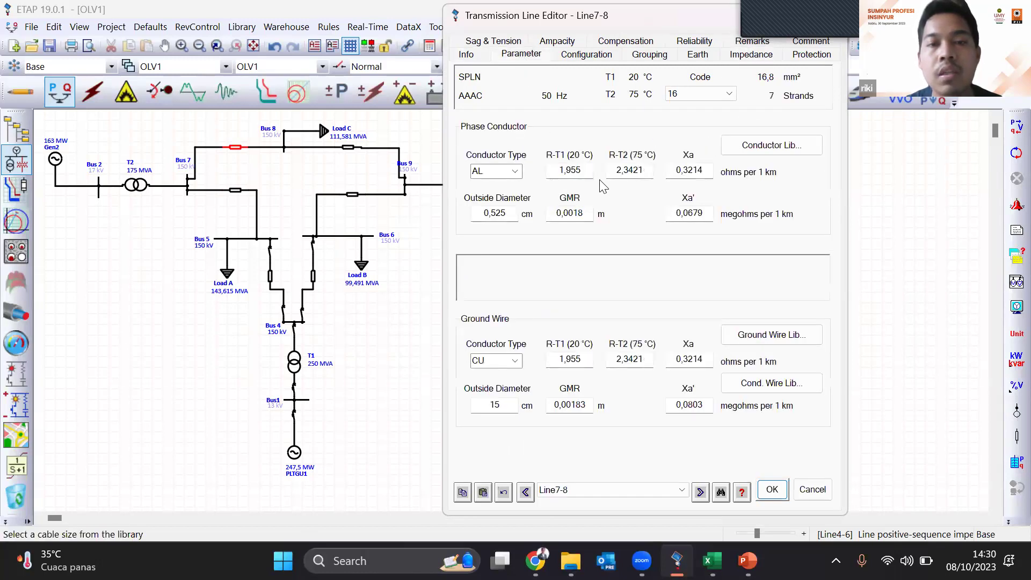
double_click(569, 169)
key(ctrl+c)
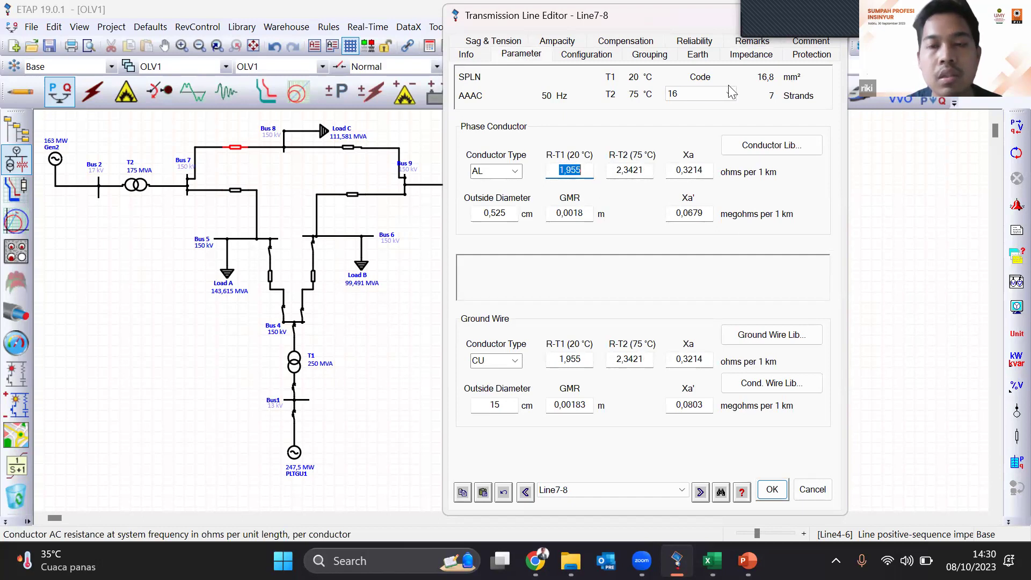
click(751, 54)
double_click(513, 168)
key(ctrl+v)
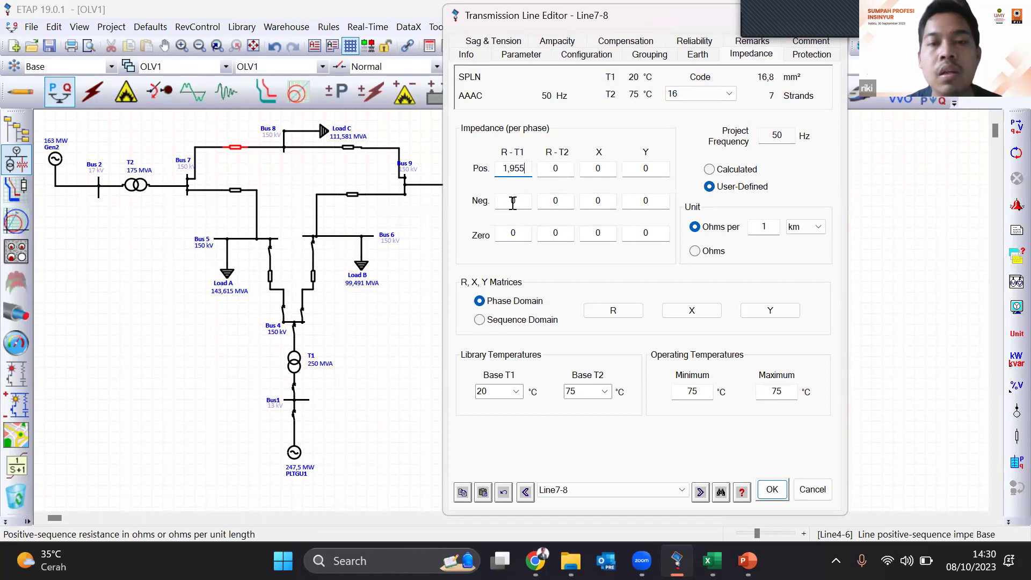
double_click(513, 232)
key(ctrl+v)
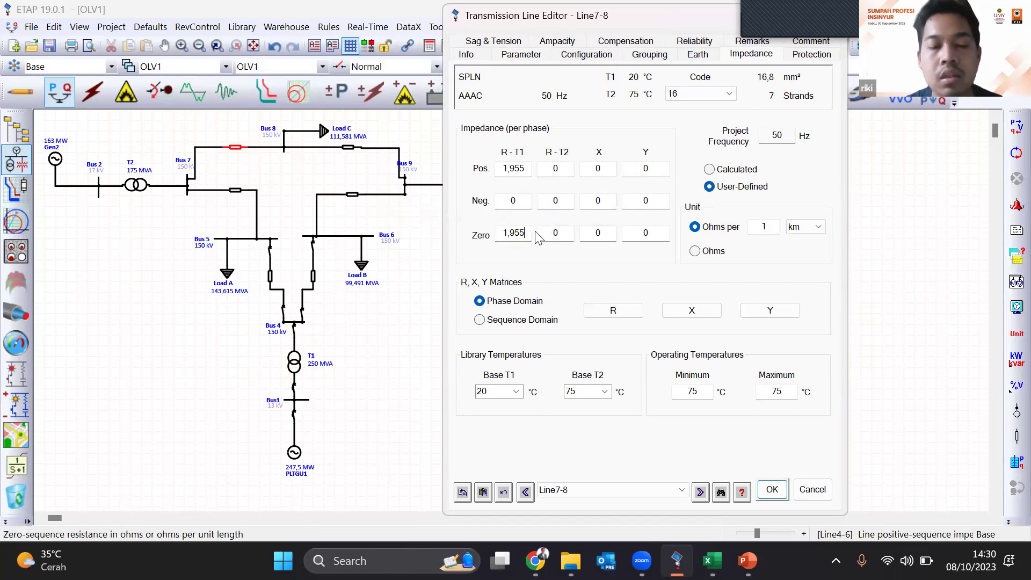
double_click(513, 200)
key(ctrl+v)
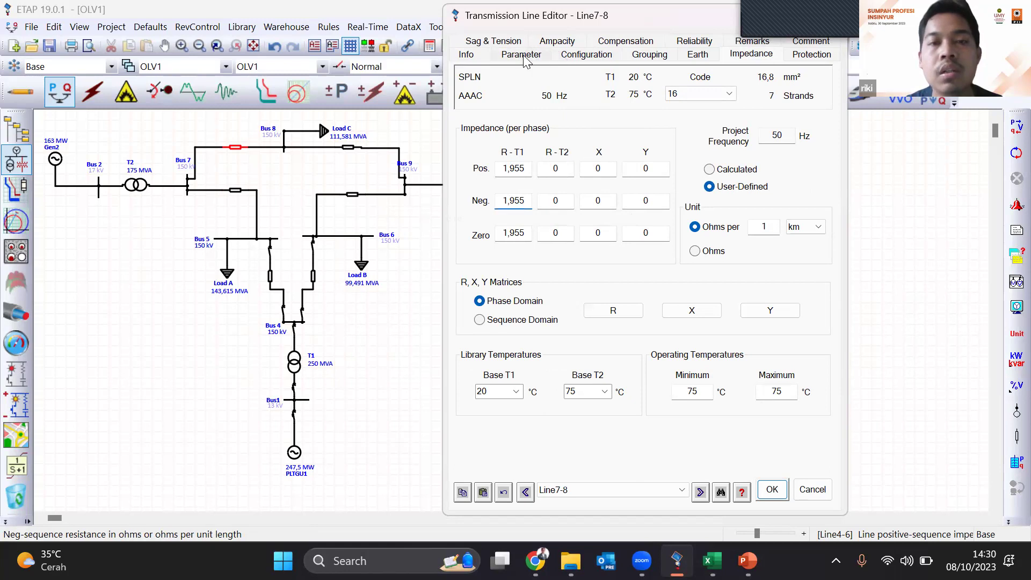
- Copy R-T2 2,3421 into all three sequences' R-T2 fields
click(526, 53)
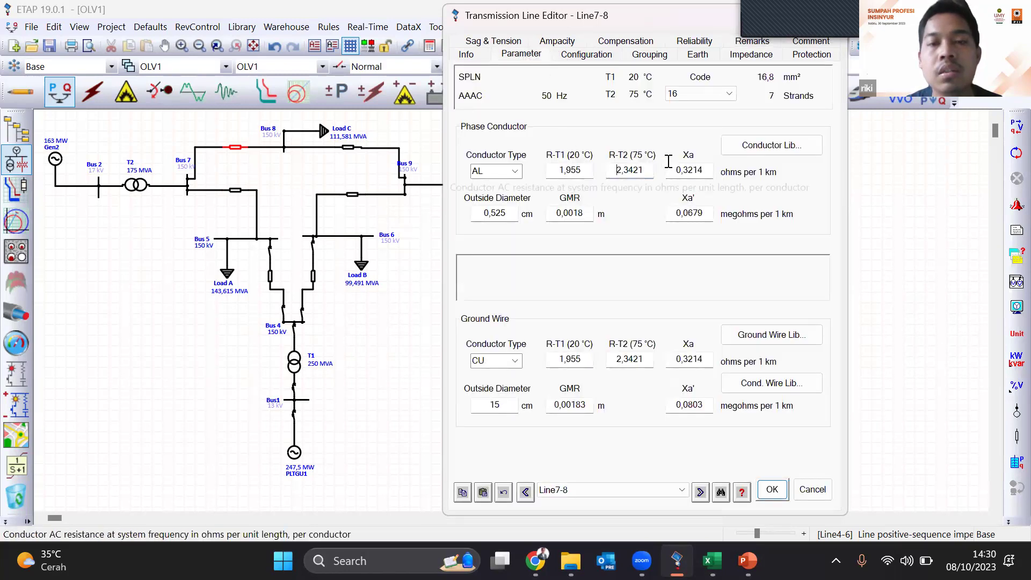
double_click(629, 170)
key(ctrl+c)
click(751, 53)
double_click(559, 169)
key(ctrl+v)
double_click(555, 200)
key(ctrl+v)
double_click(556, 232)
key(ctrl+v)
- Set X to 2,3421 for positive, negative and zero sequence
click(530, 58)
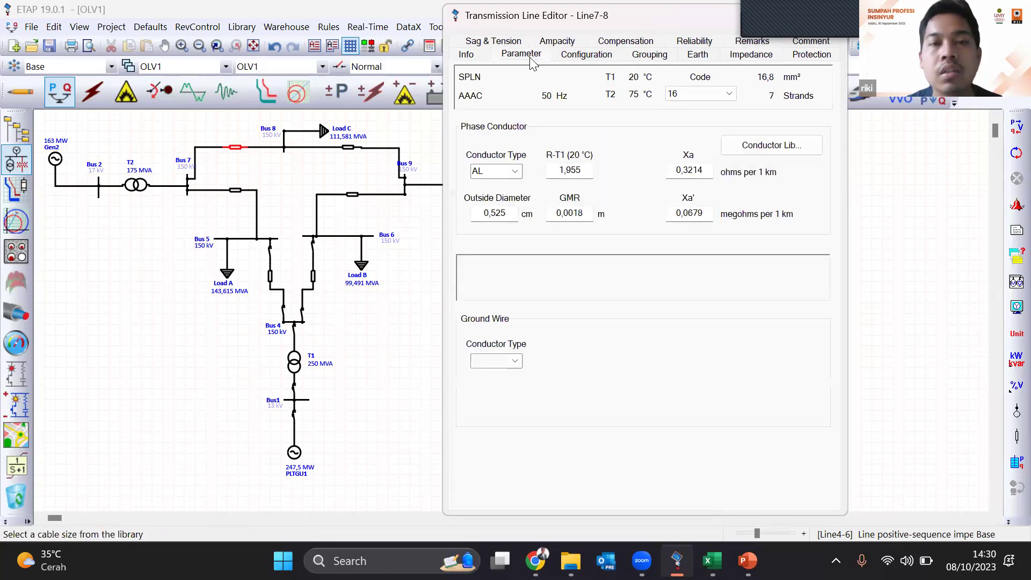
double_click(696, 169)
key(ctrl+v)
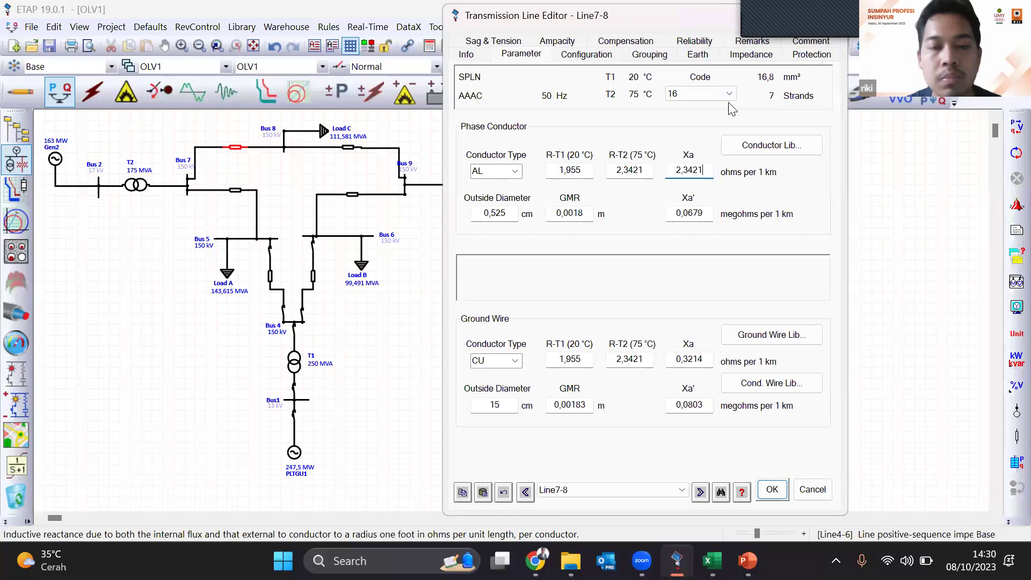
drag(669, 169, 710, 162)
key(ctrl+c)
click(766, 62)
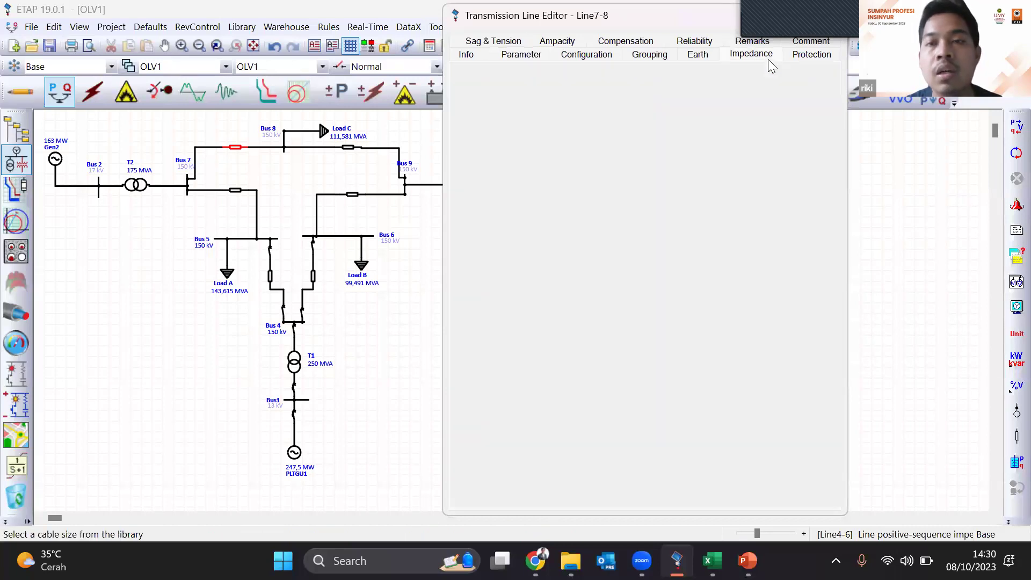
double_click(602, 169)
key(ctrl+v)
double_click(612, 202)
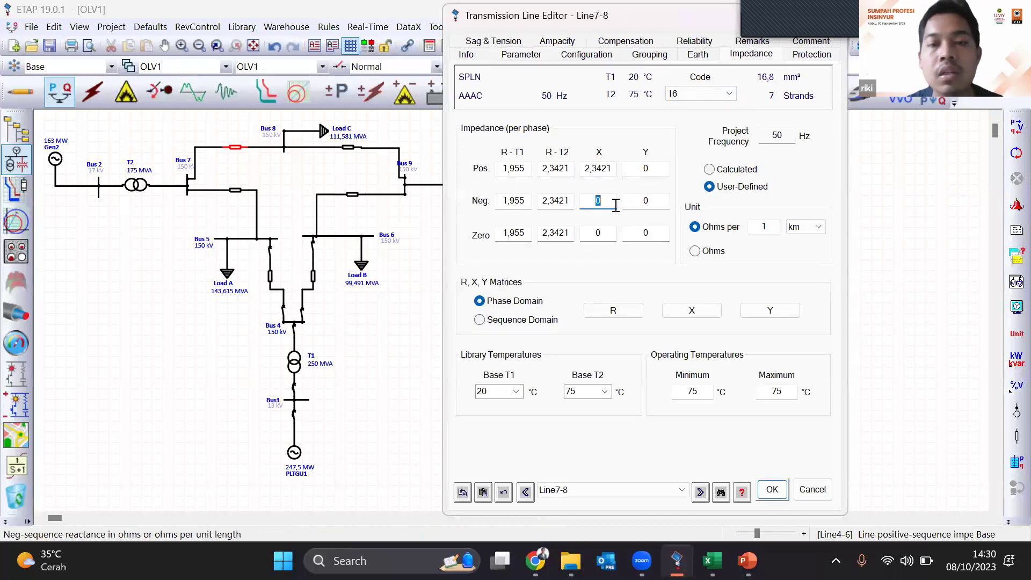
key(ctrl+v)
double_click(599, 232)
key(ctrl+v)
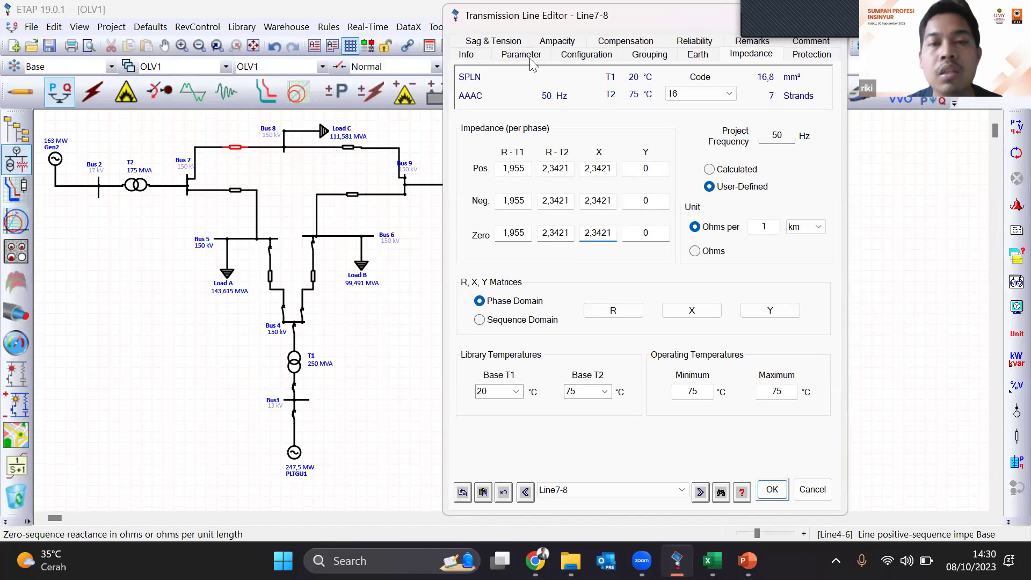
- Enter Xa' 0,0679 as Y for all sequences and confirm Line7-8 with OK
click(531, 58)
drag(676, 208, 718, 214)
key(ctrl+c)
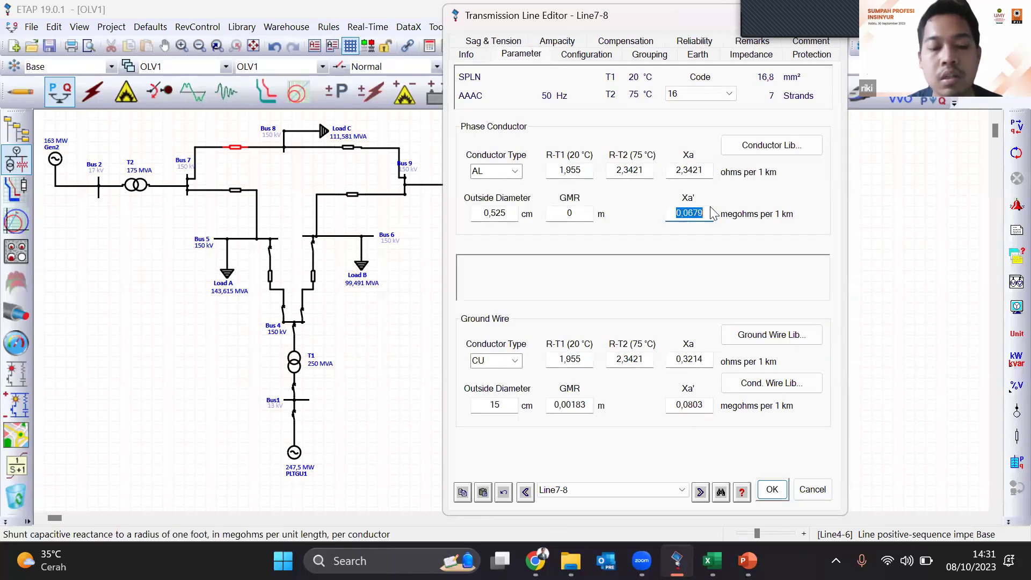
click(751, 53)
double_click(646, 169)
key(ctrl+v)
double_click(648, 201)
key(ctrl+v)
double_click(650, 233)
key(ctrl+v)
click(773, 496)
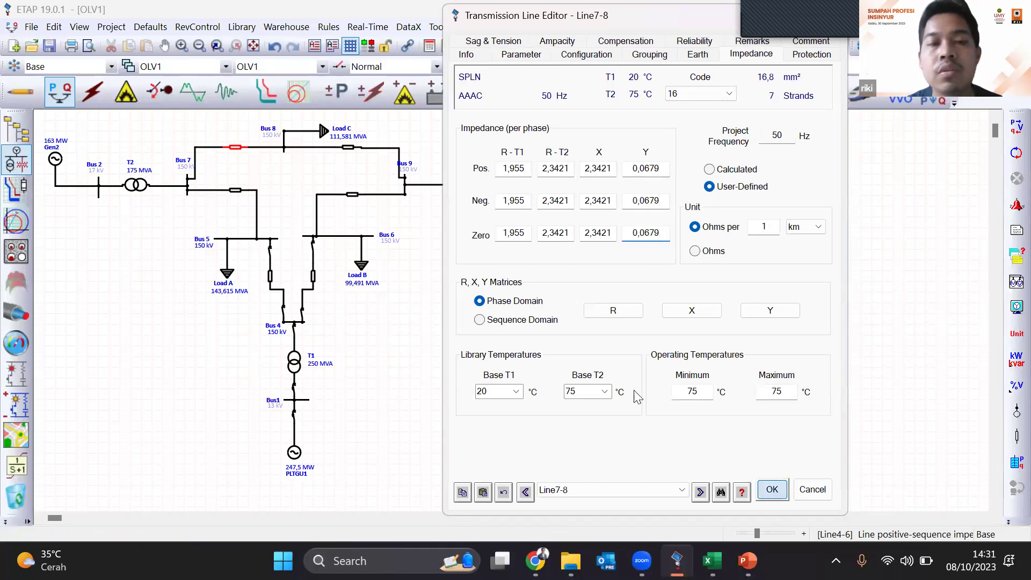
- Open Line8-9's editor and enter R-T1 1,955 for all three sequences
double_click(363, 150)
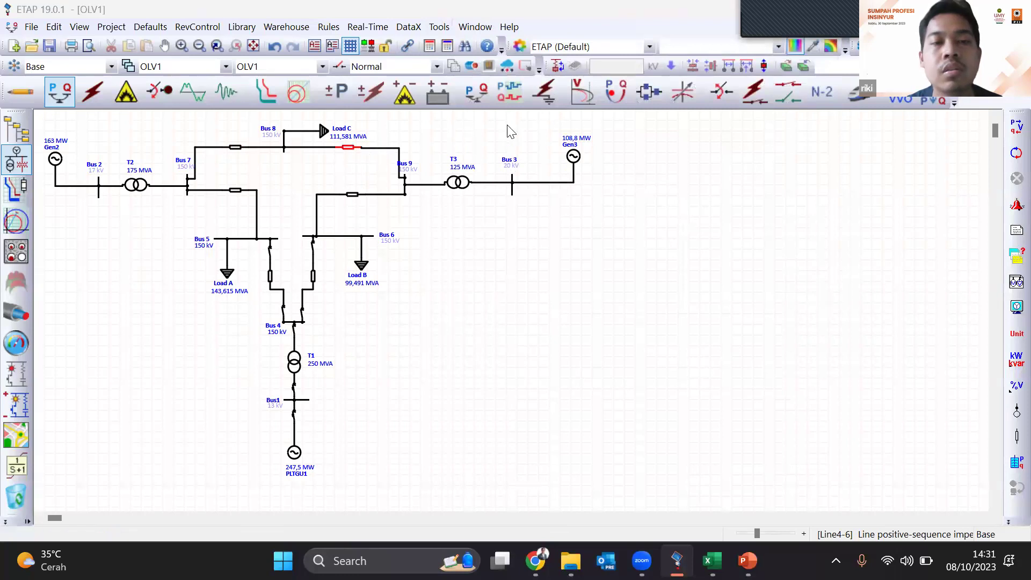
click(605, 63)
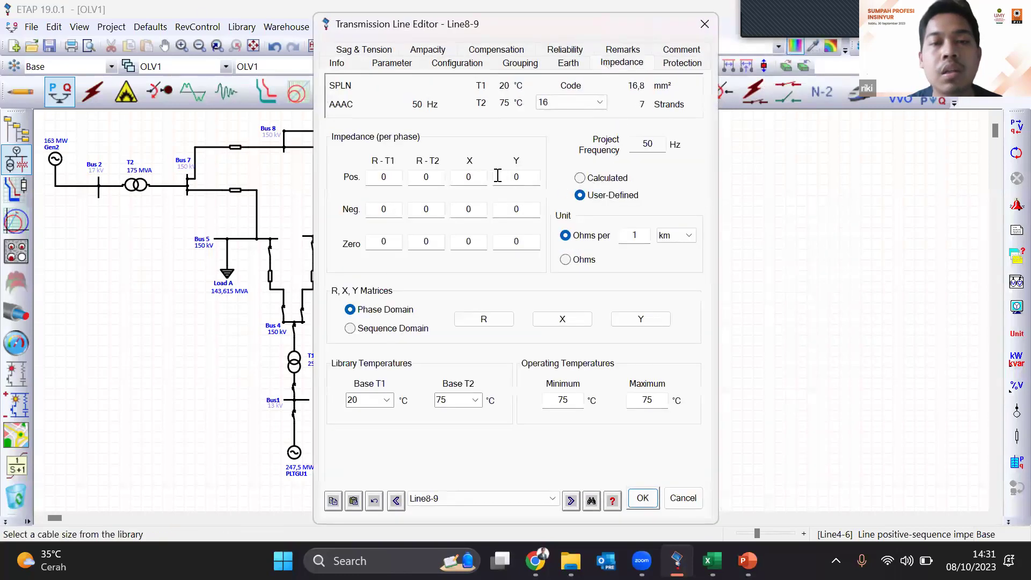
click(394, 63)
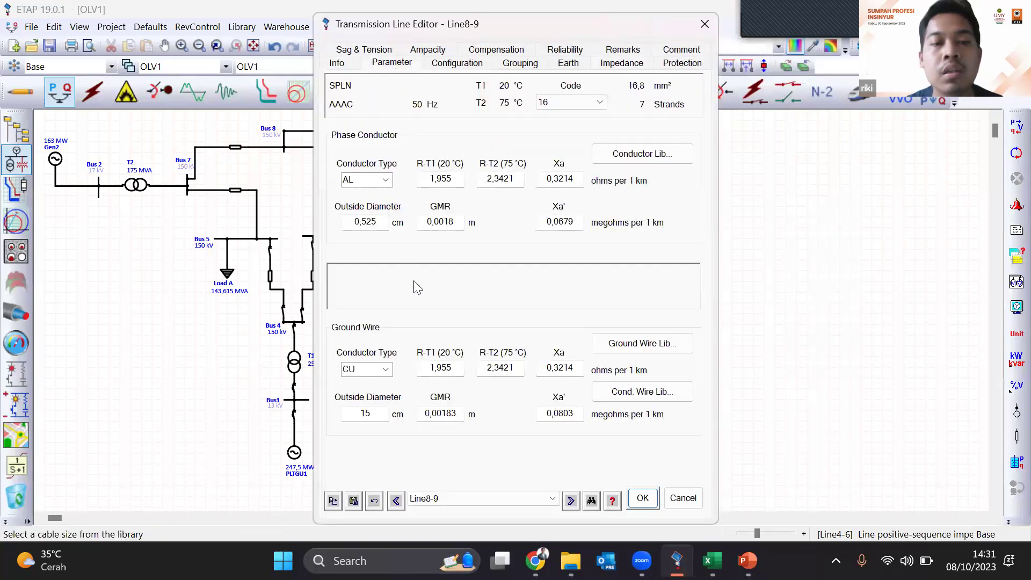
click(425, 368)
key(ctrl+c)
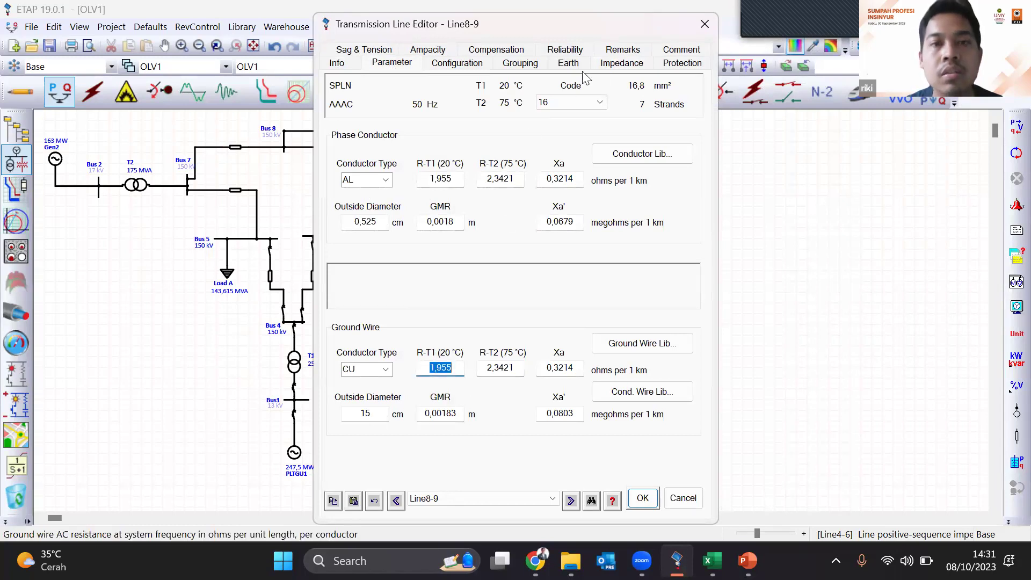
click(617, 64)
double_click(400, 180)
key(ctrl+v)
double_click(387, 209)
key(ctrl+v)
double_click(382, 243)
key(ctrl+v)
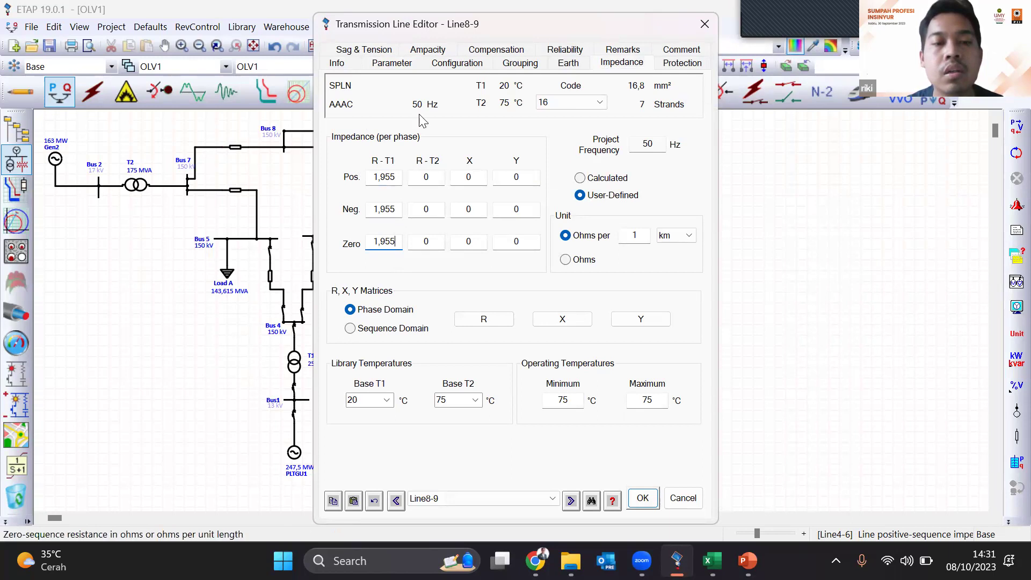
- Copy the conductor resistance 2,3421 into every sequence's R-T2 field
click(410, 65)
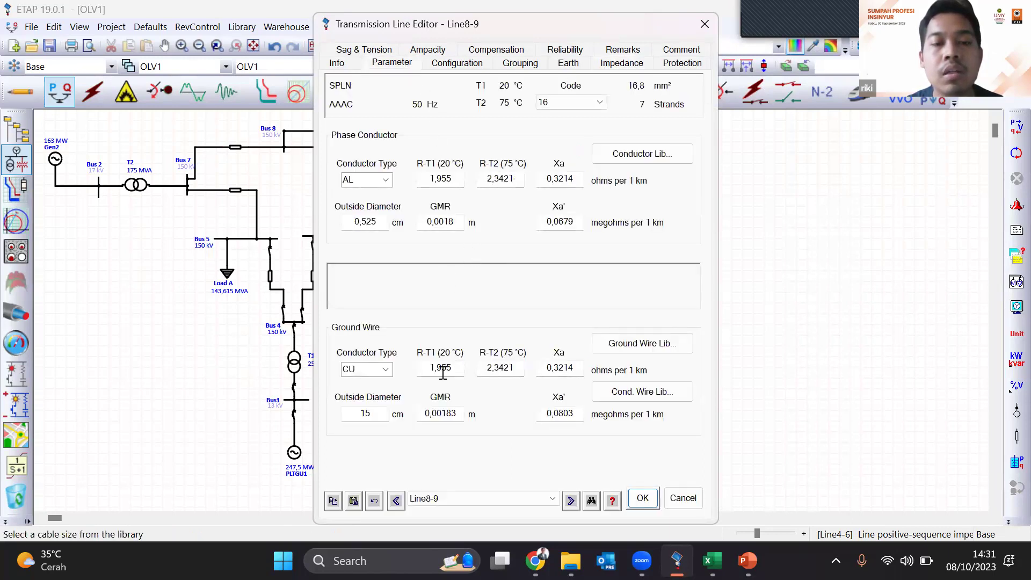
double_click(508, 370)
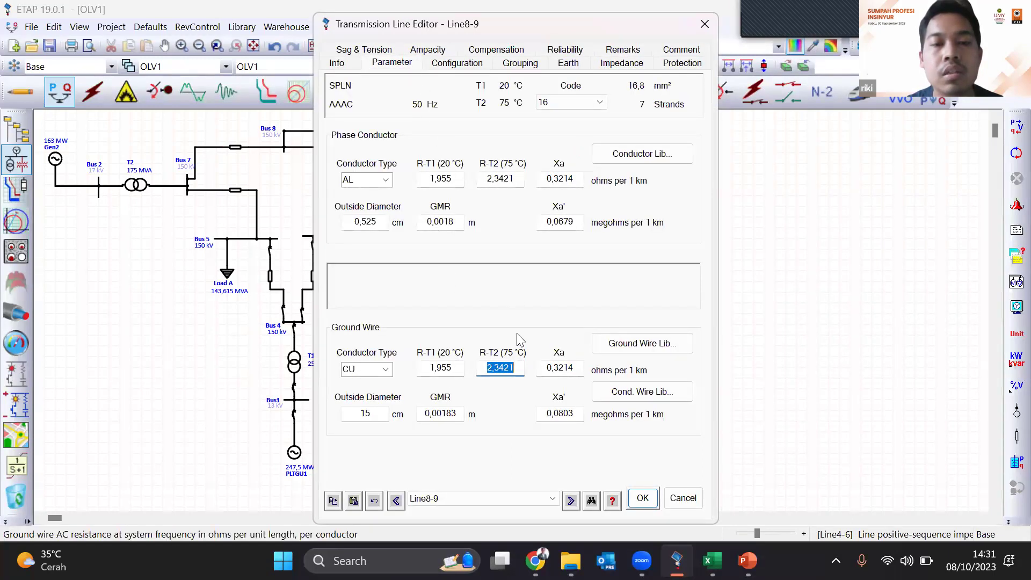
double_click(500, 185)
key(ctrl+c)
click(622, 63)
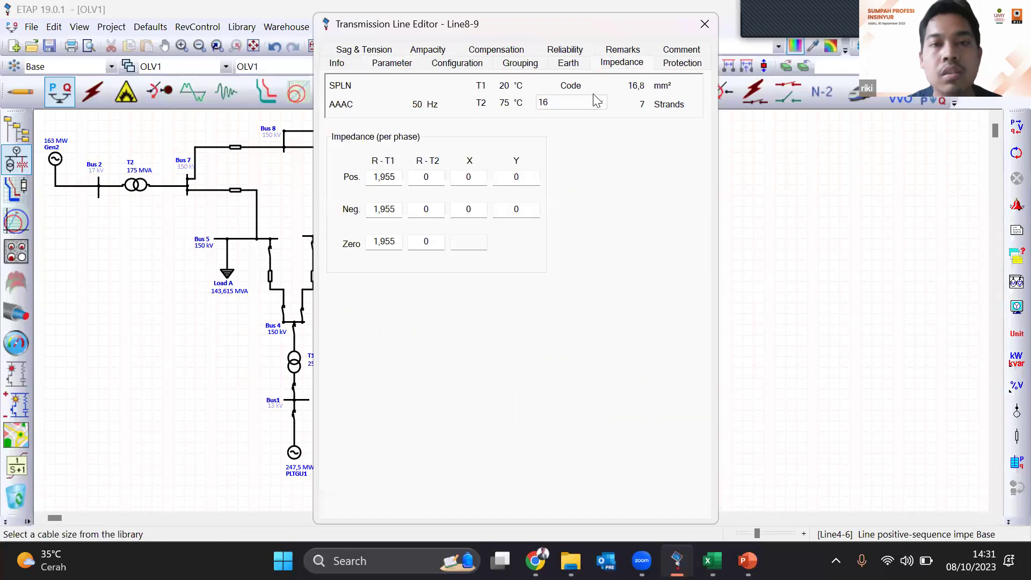
double_click(411, 180)
key(ctrl+v)
double_click(426, 209)
key(ctrl+v)
double_click(426, 241)
key(ctrl+v)
- Set X to Xa 0,3214 for positive, negative and zero sequence
click(435, 65)
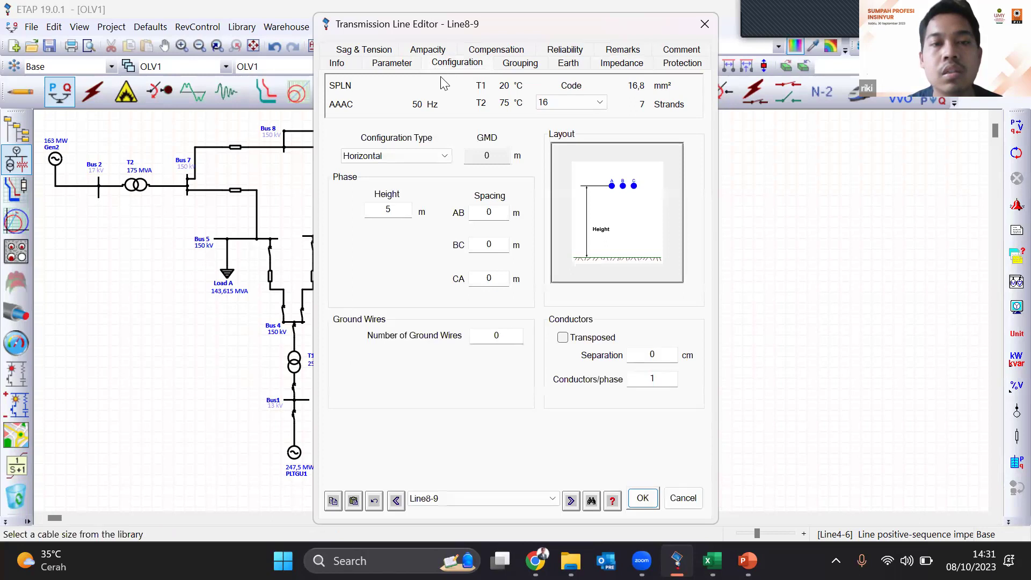
click(404, 65)
double_click(554, 180)
key(ctrl+c)
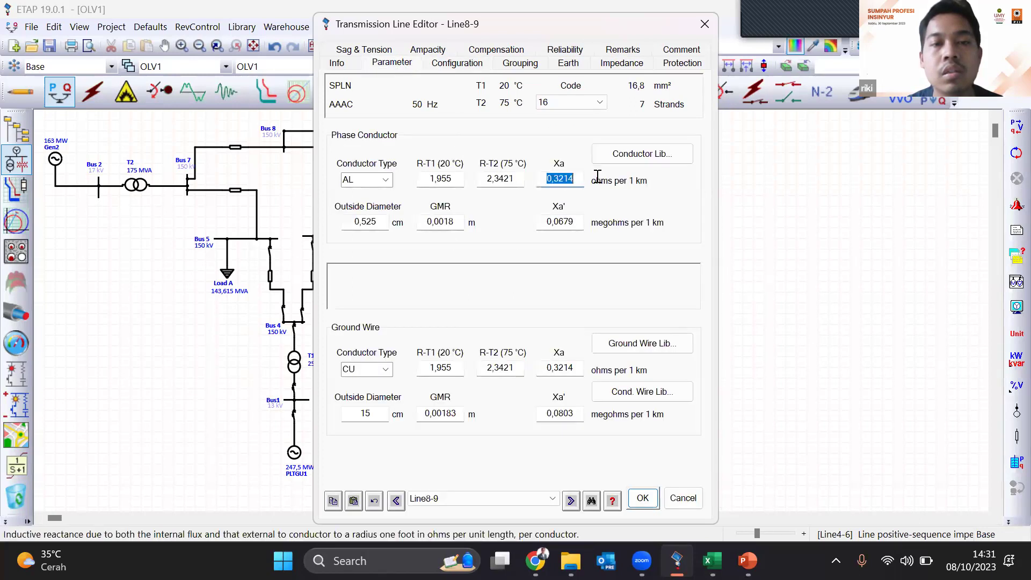
click(647, 67)
double_click(481, 178)
key(ctrl+v)
double_click(465, 210)
key(ctrl+v)
double_click(468, 241)
key(ctrl+v)
- Enter Xa' 0,0679 as Y for all sequences, confirm with OK, and save the project
click(404, 65)
double_click(559, 222)
key(ctrl+c)
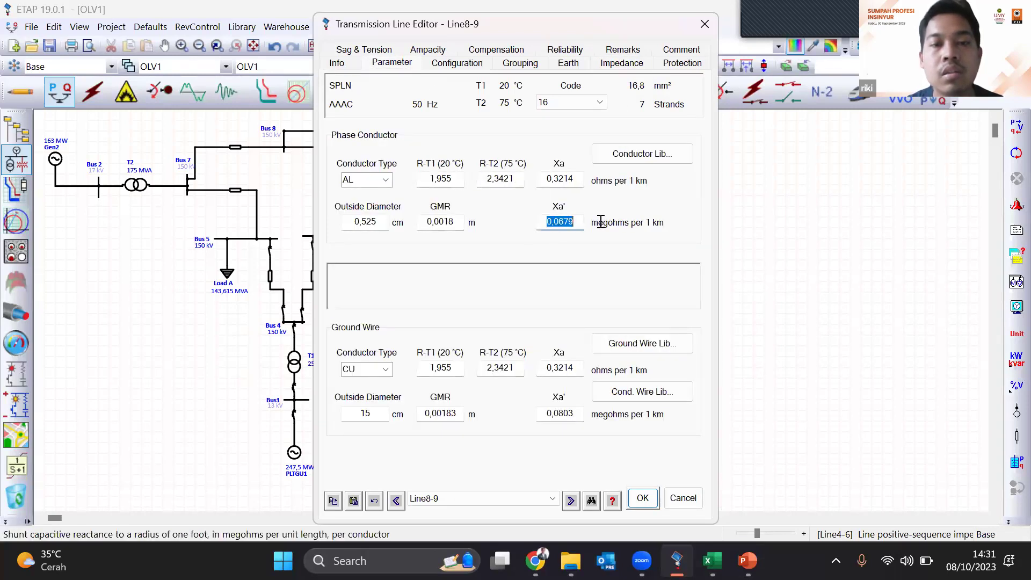
click(636, 67)
double_click(527, 175)
key(ctrl+v)
double_click(527, 209)
key(ctrl+v)
double_click(525, 241)
key(ctrl+v)
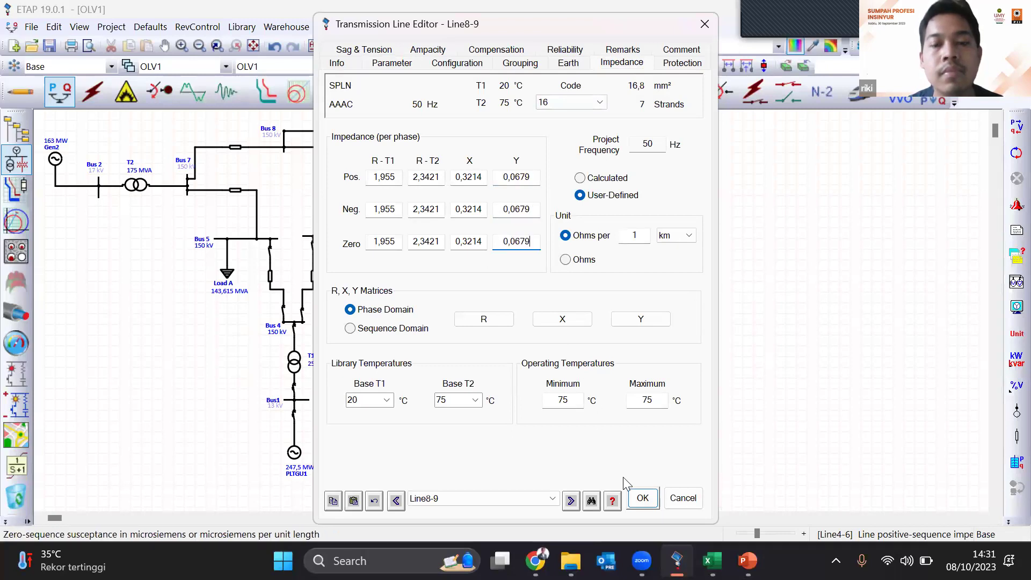
click(643, 497)
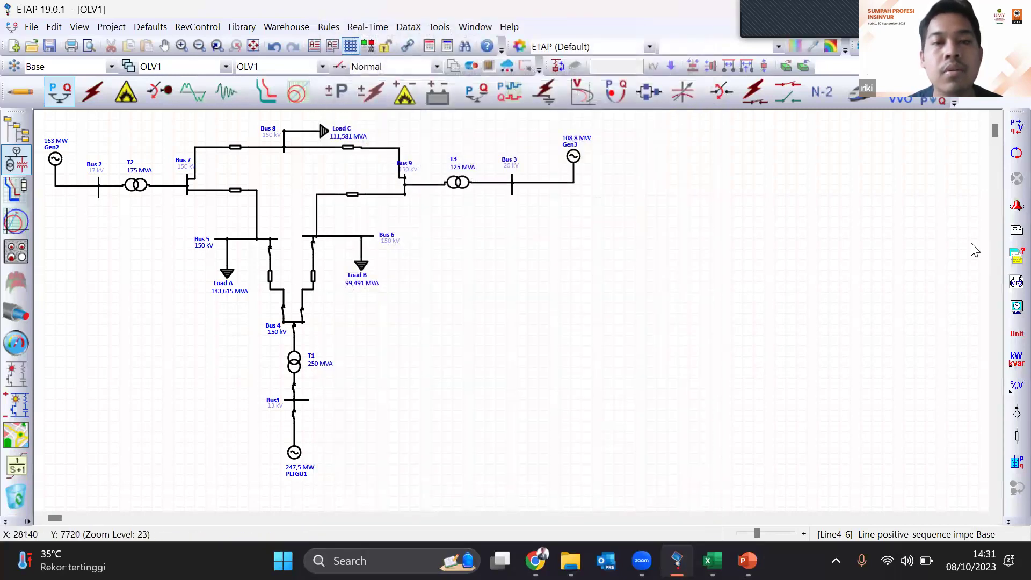
click(48, 47)
- Save the project, then move Bus 8's voltage label clear of Load C
click(519, 364)
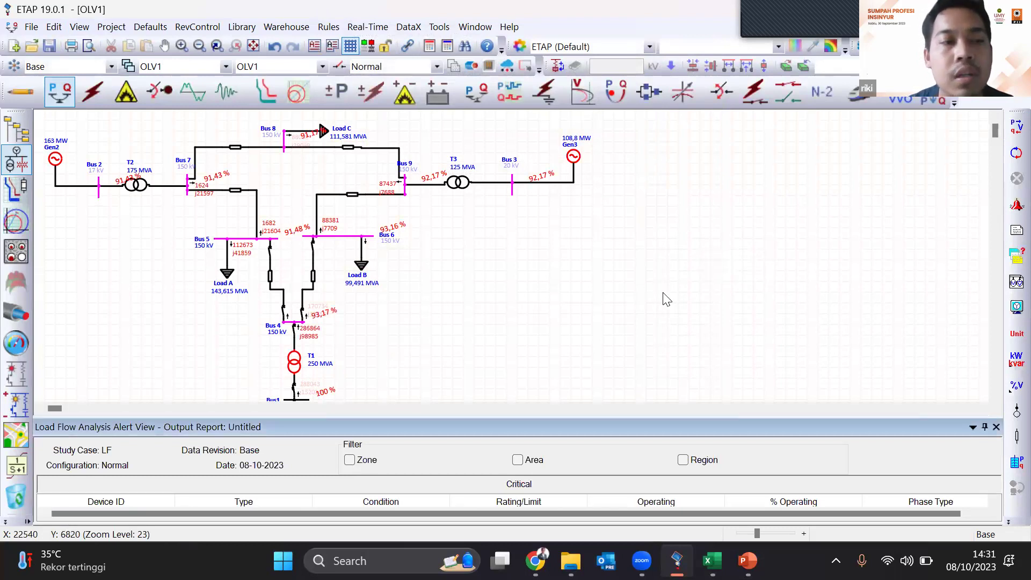
scroll(356, 339, down, 3)
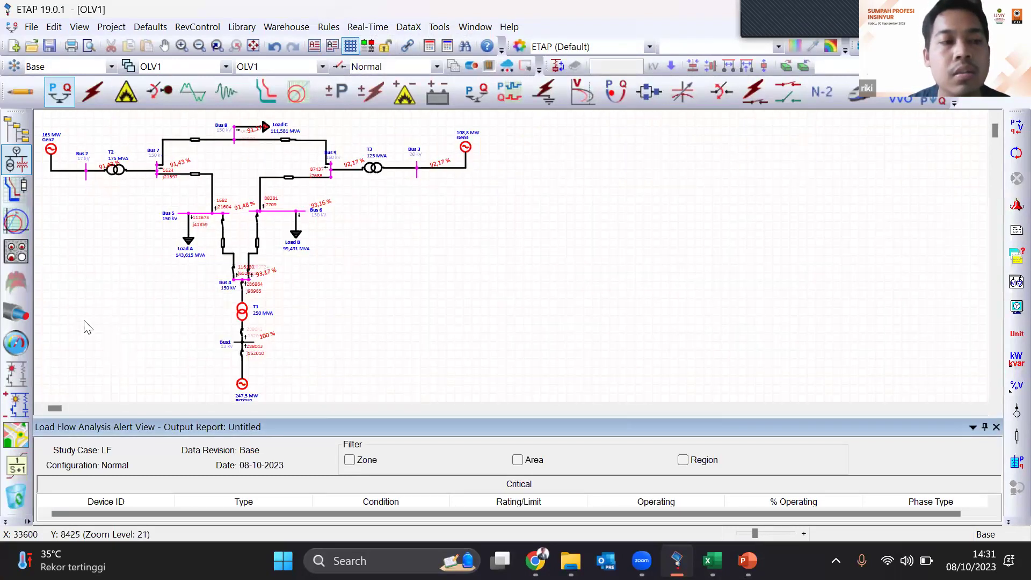
scroll(301, 354, down, 1)
scroll(215, 290, up, 2)
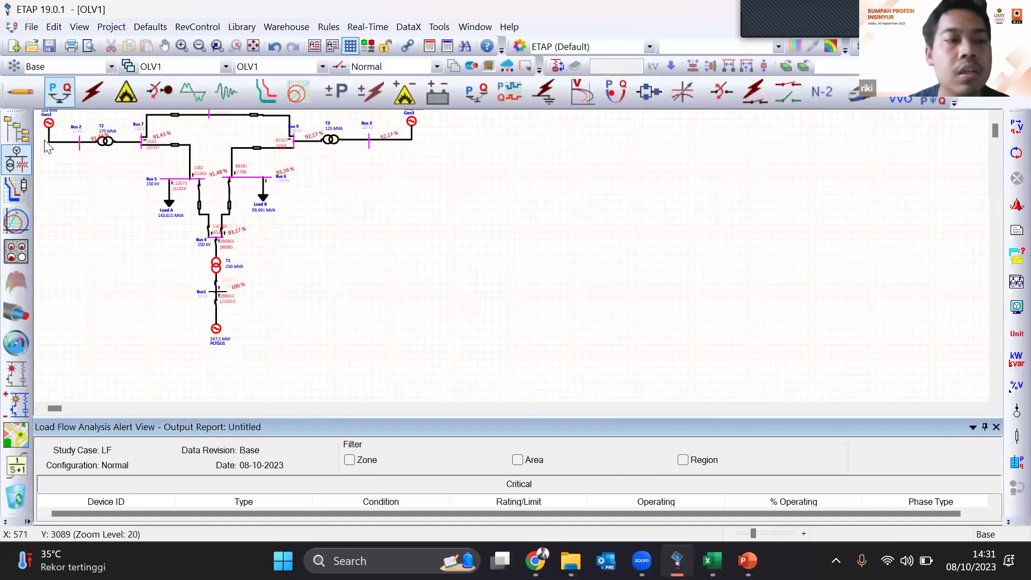
scroll(104, 214, up, 2)
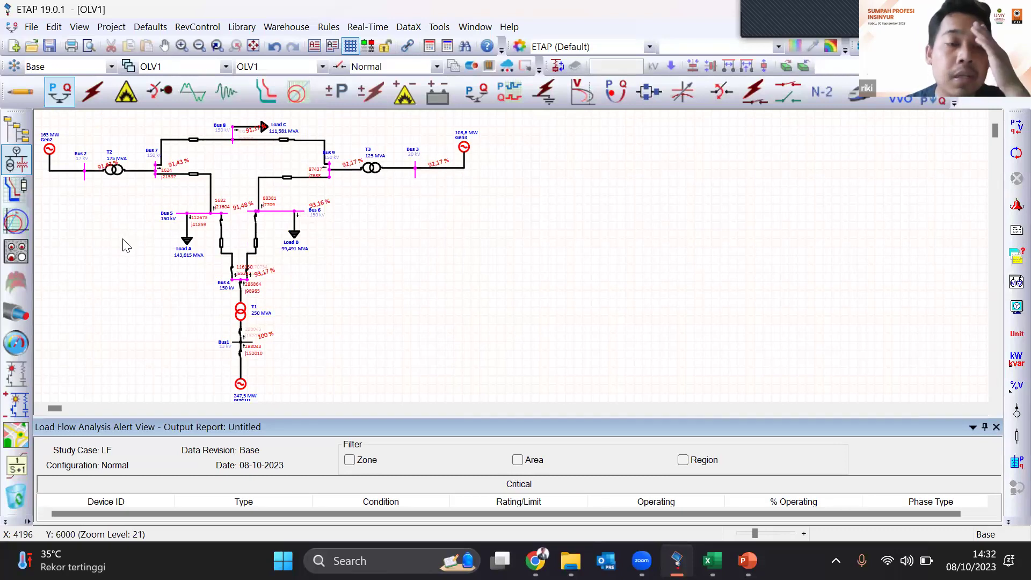
drag(251, 129, 243, 119)
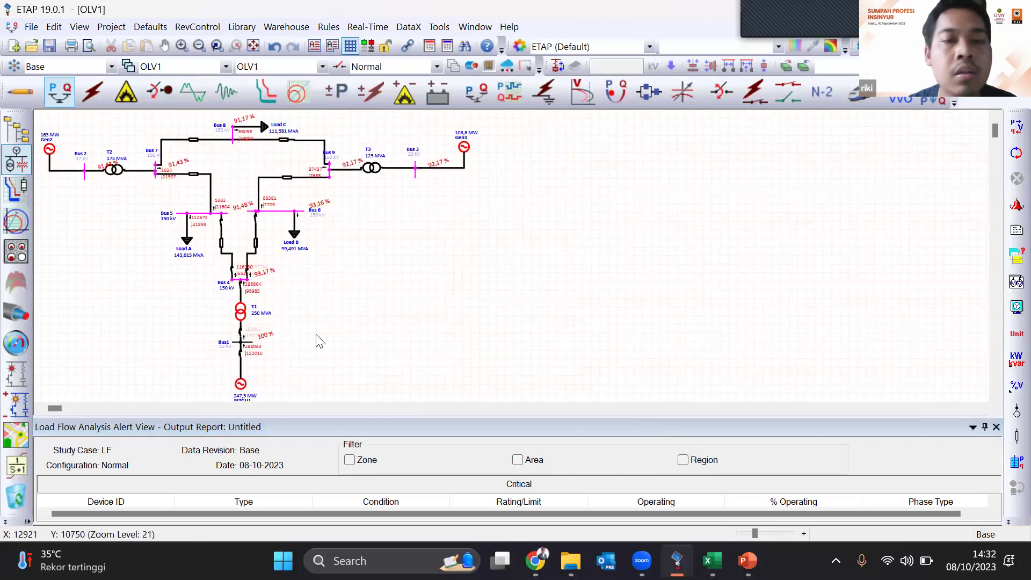
- Inspect the PLTGU1 and Gen3 generator settings, leaving both unchanged
double_click(242, 385)
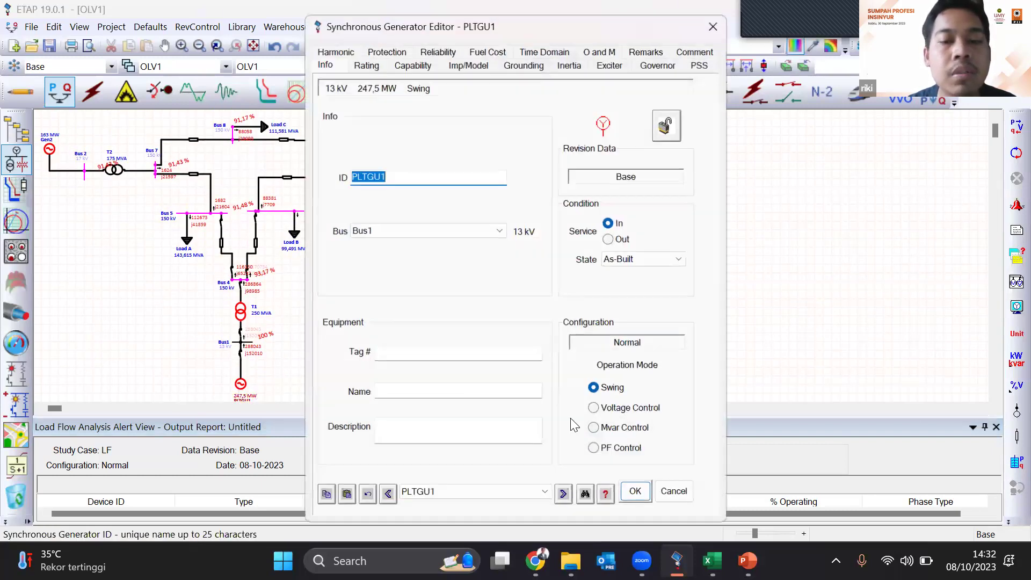
click(635, 493)
double_click(473, 157)
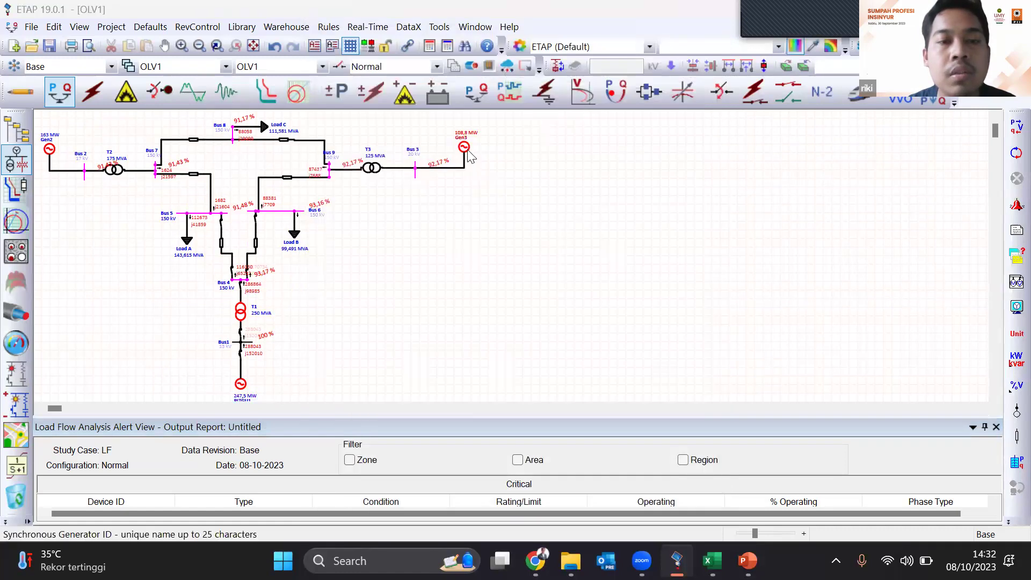
click(635, 491)
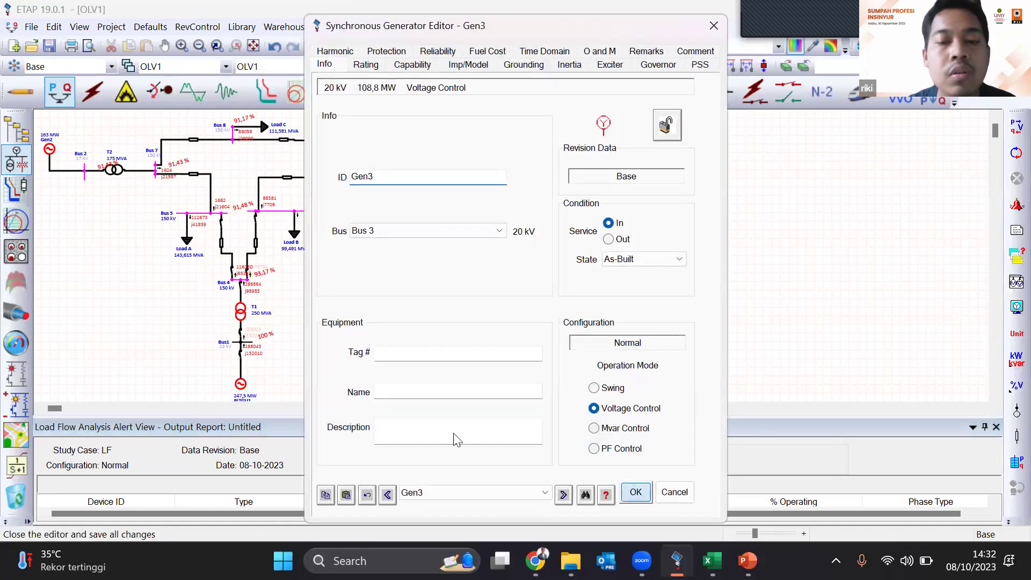
- Set Gen2 to Mvar control, run the load flow, and move the 91,43 % label beside Bus 2
double_click(49, 149)
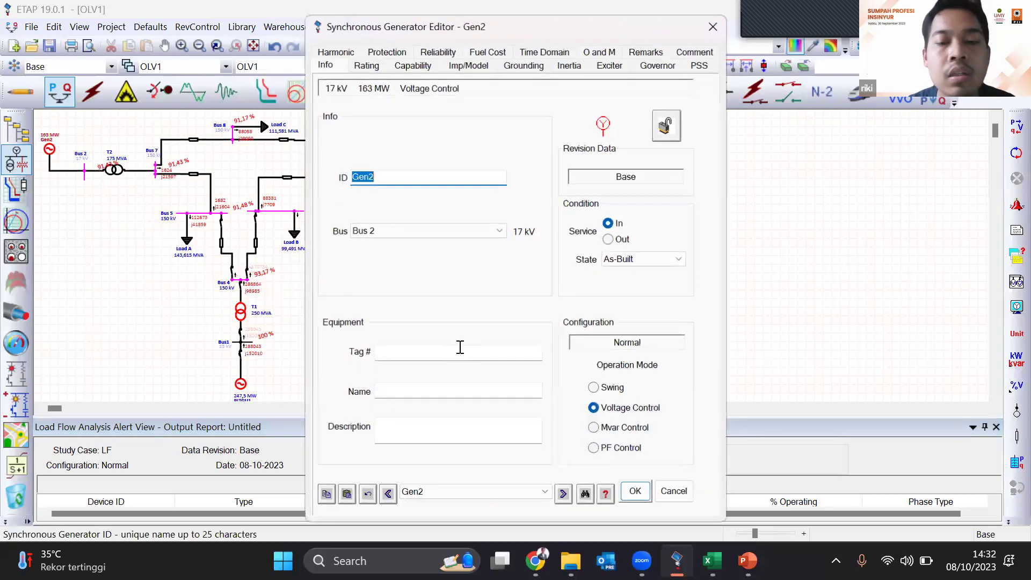
click(597, 428)
click(636, 492)
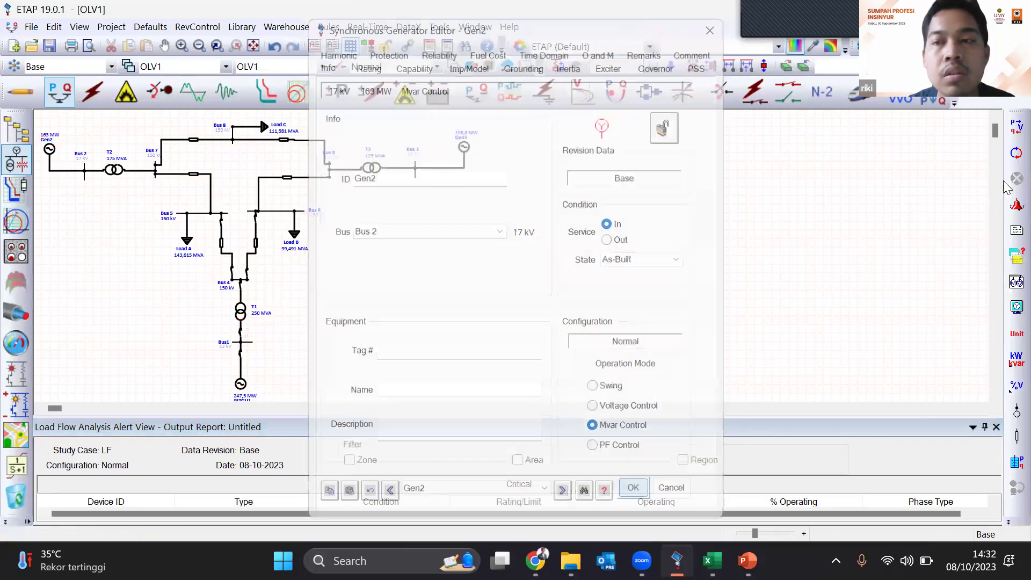
click(1017, 124)
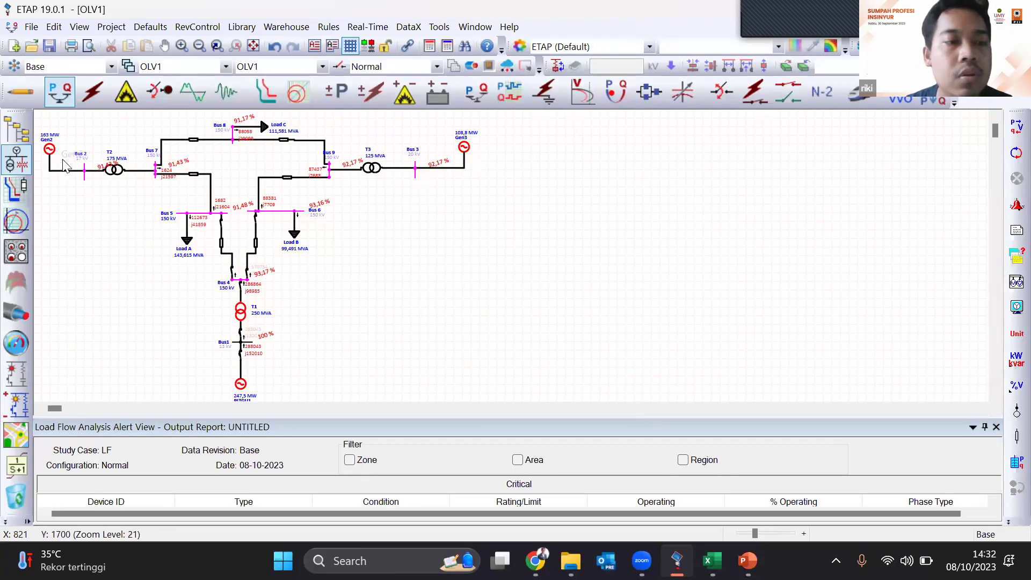
drag(104, 166, 94, 157)
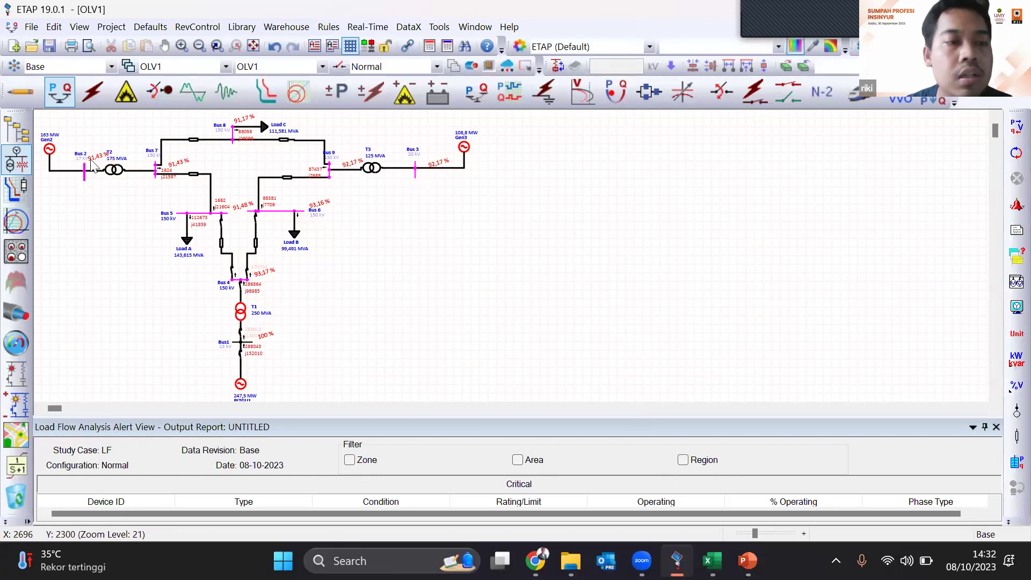
- Switch Gen2 to Swing mode and rerun the load flow
double_click(50, 149)
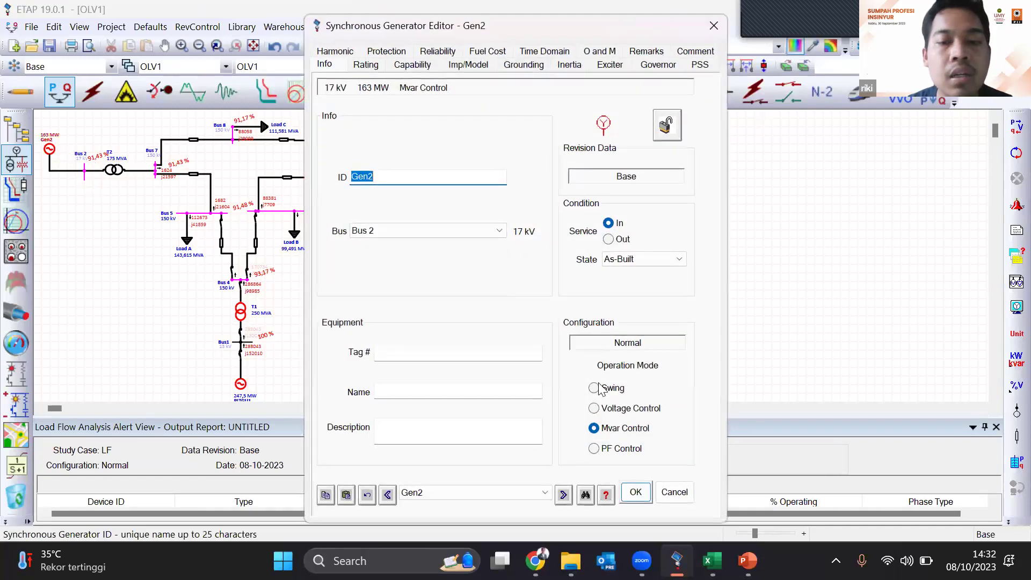
click(596, 388)
click(641, 492)
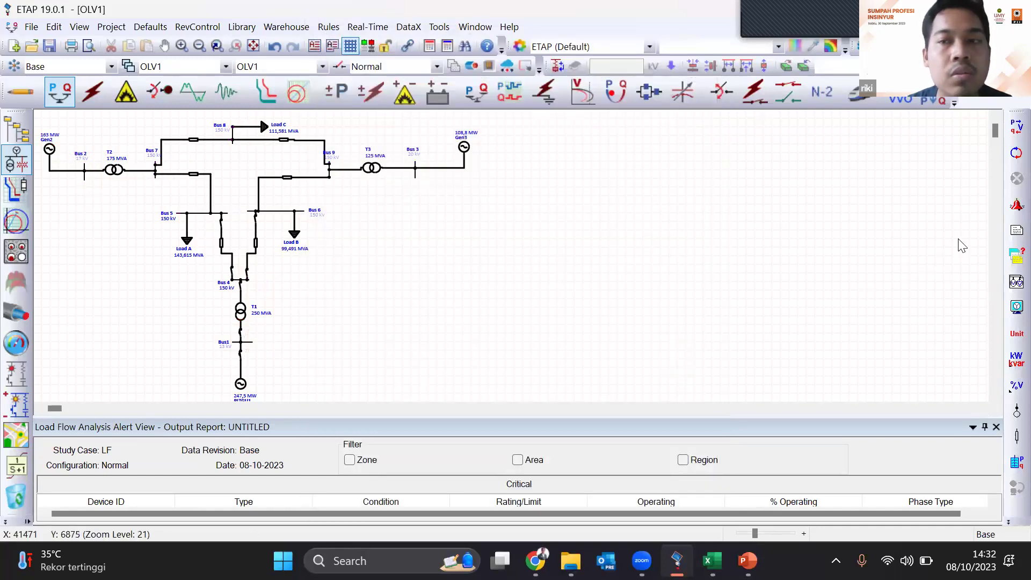
click(1009, 125)
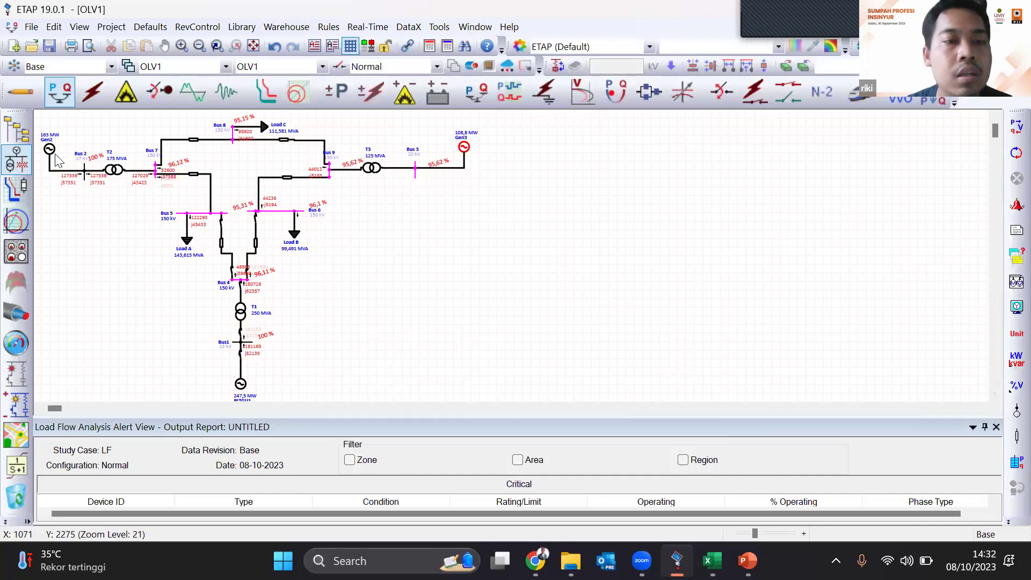
- Switch Gen3 to Swing mode, rerun the load flow, and nudge Bus 3's 100 % label into place
double_click(465, 148)
click(612, 389)
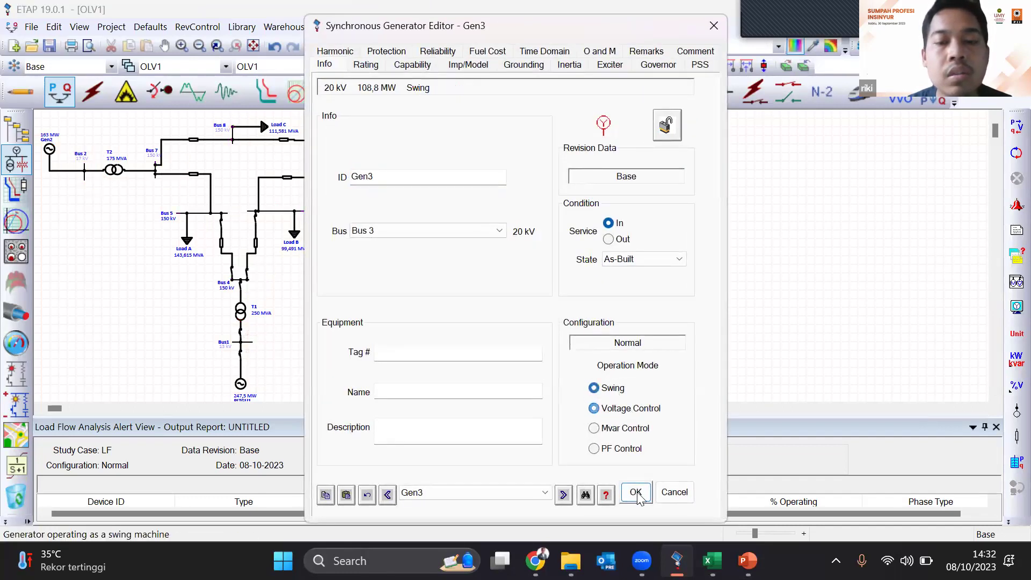
click(636, 492)
click(1008, 132)
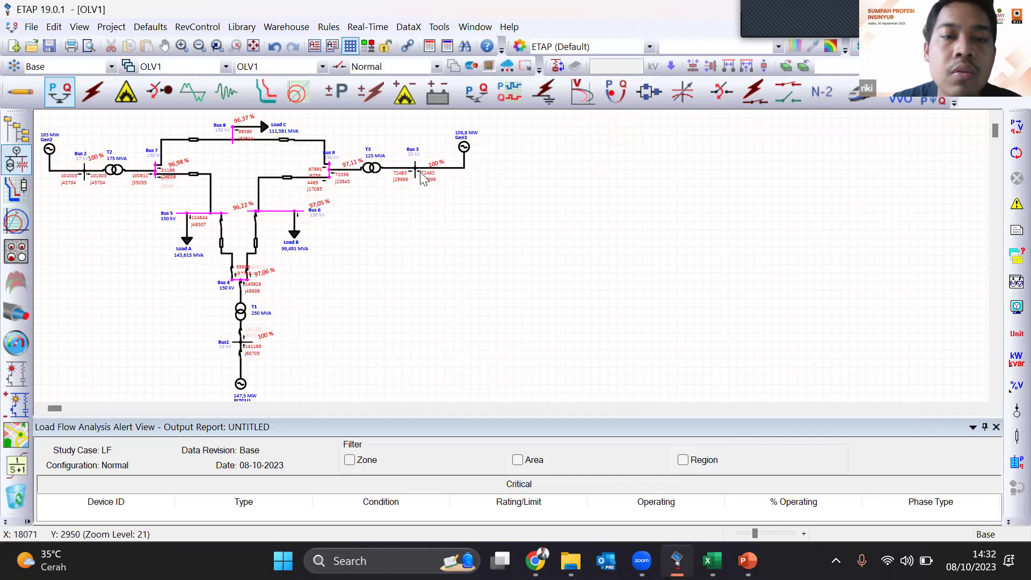
drag(436, 162, 433, 156)
click(290, 194)
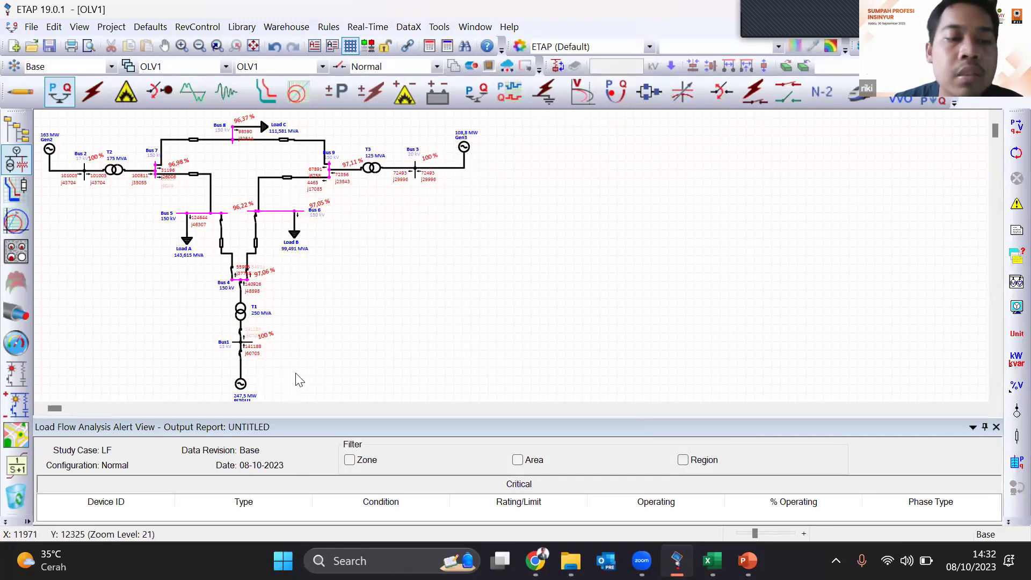
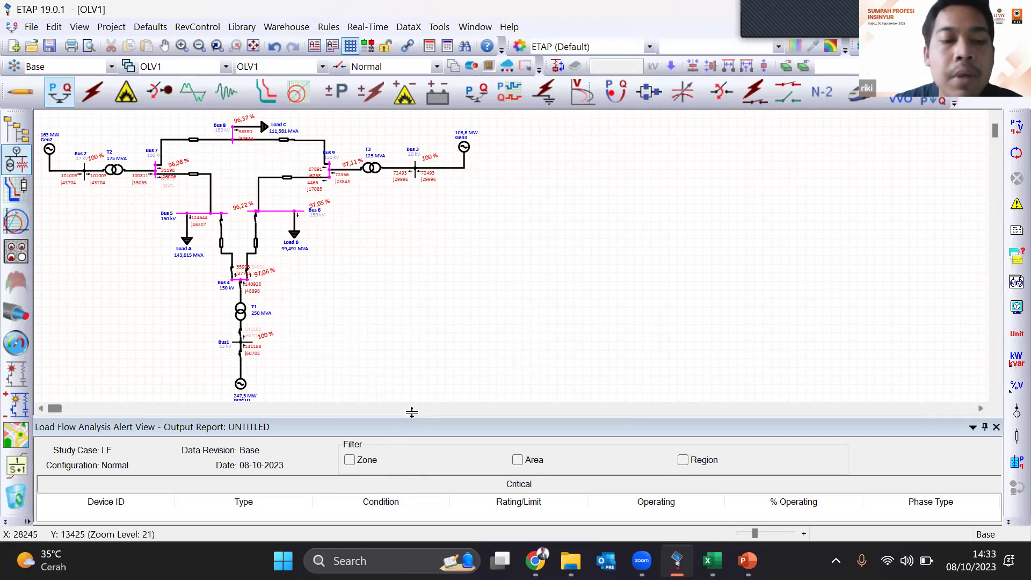
- Enlarge the alert panel and review the under-voltage entries for Bus 4 through Bus 9
drag(412, 417, 428, 311)
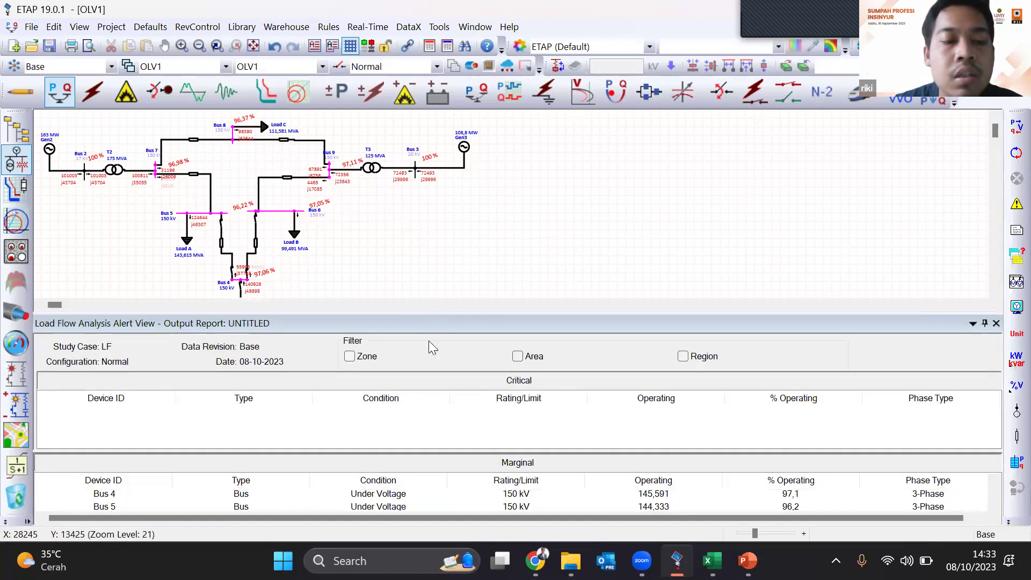
scroll(409, 473, down, 1)
drag(412, 450, 420, 409)
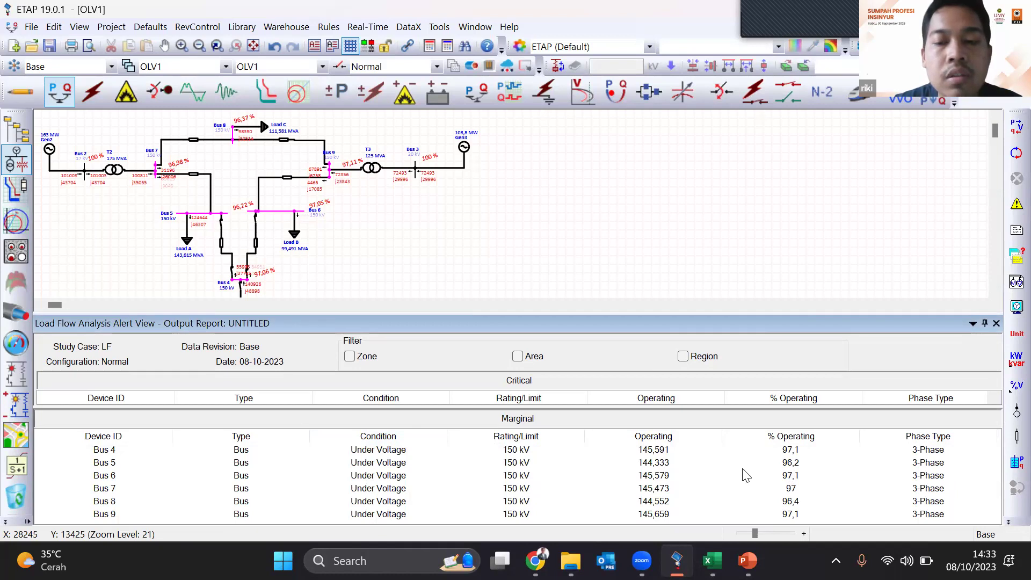
click(798, 453)
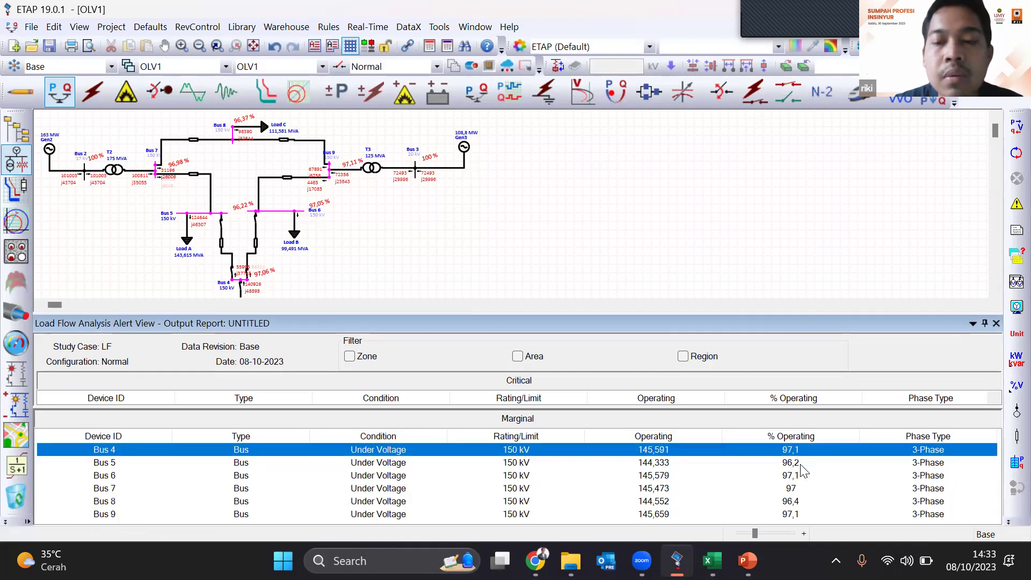
click(800, 464)
click(805, 477)
click(807, 490)
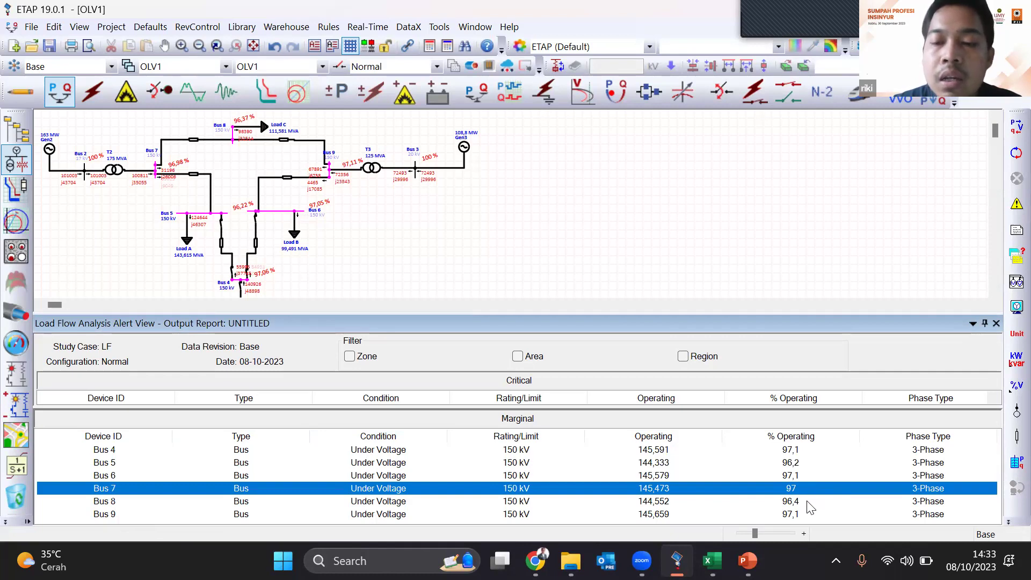
click(799, 516)
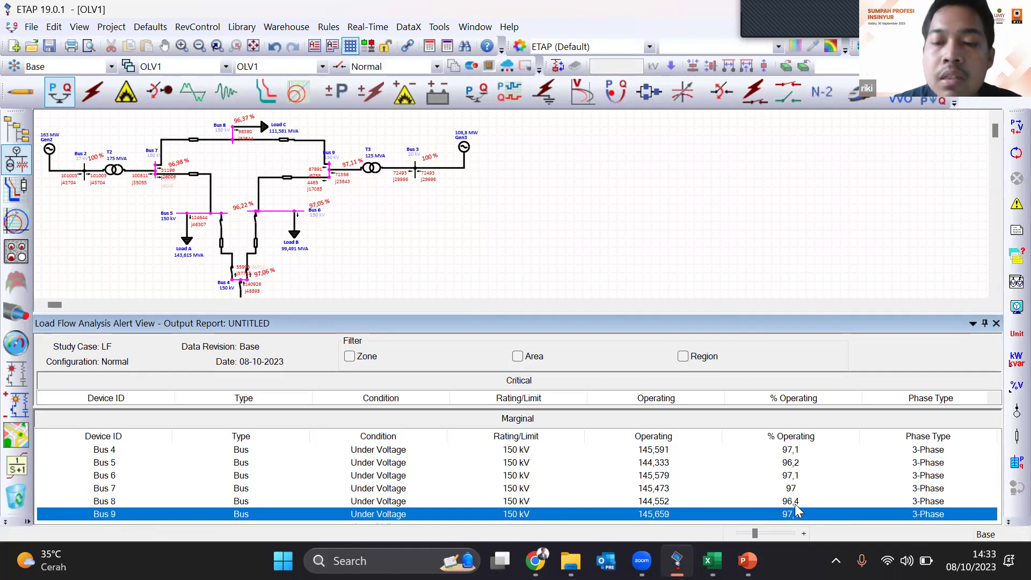
click(799, 502)
drag(686, 409, 675, 487)
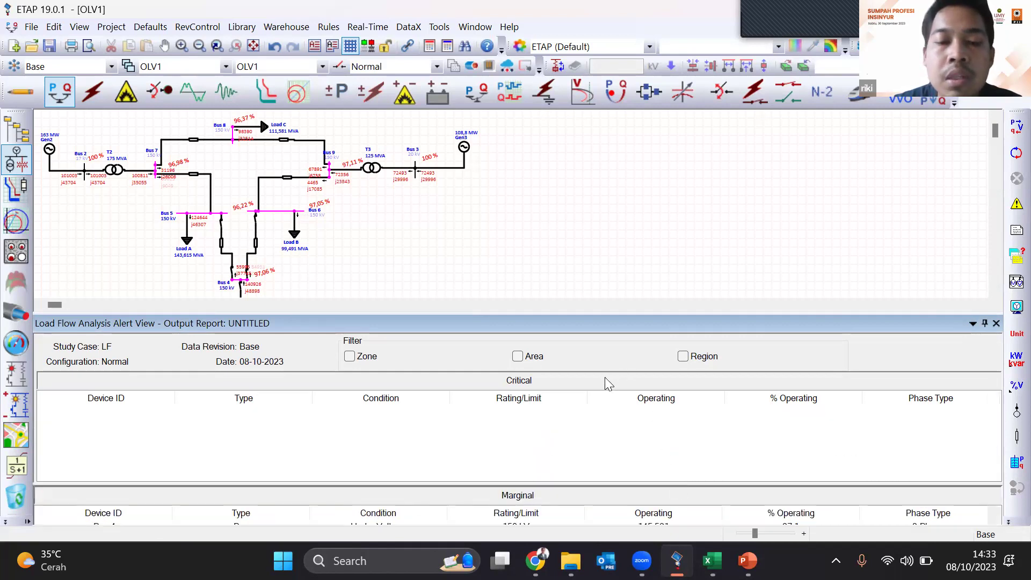
drag(624, 332, 647, 451)
- Collapse the alert panel and set the load flow Power Flows display to Amp
click(58, 439)
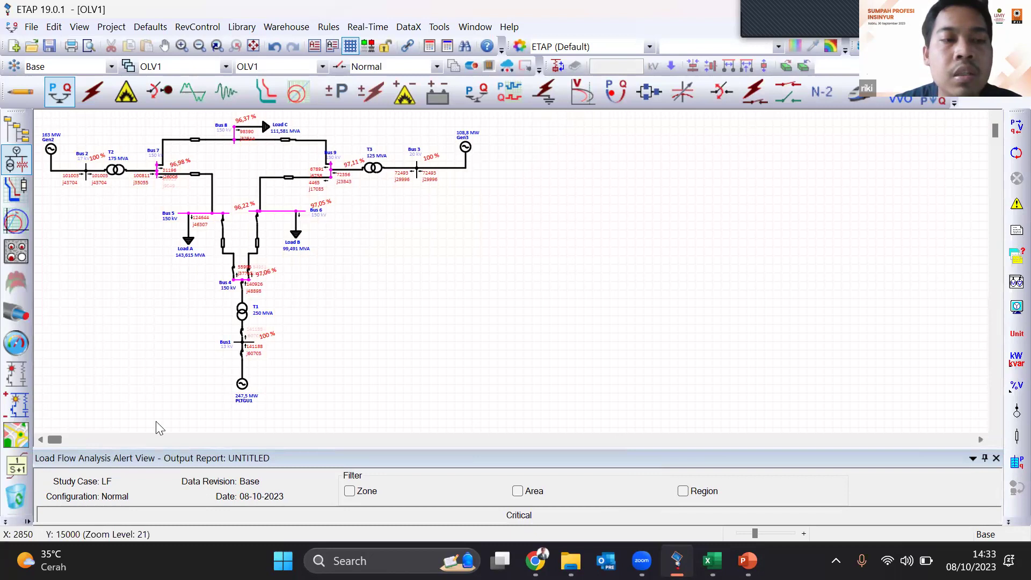
drag(402, 449, 408, 515)
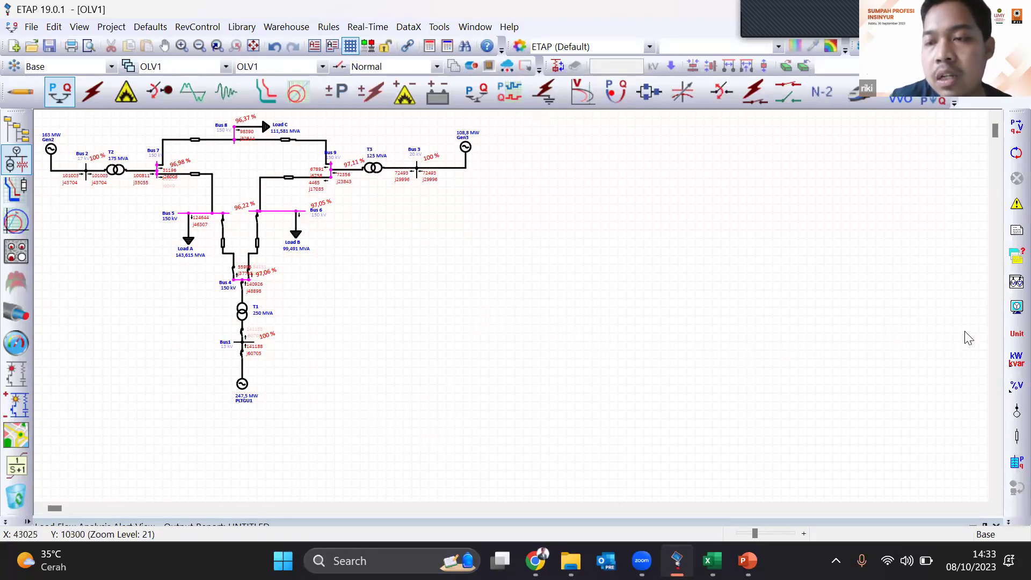
click(1010, 311)
drag(501, 18, 603, 19)
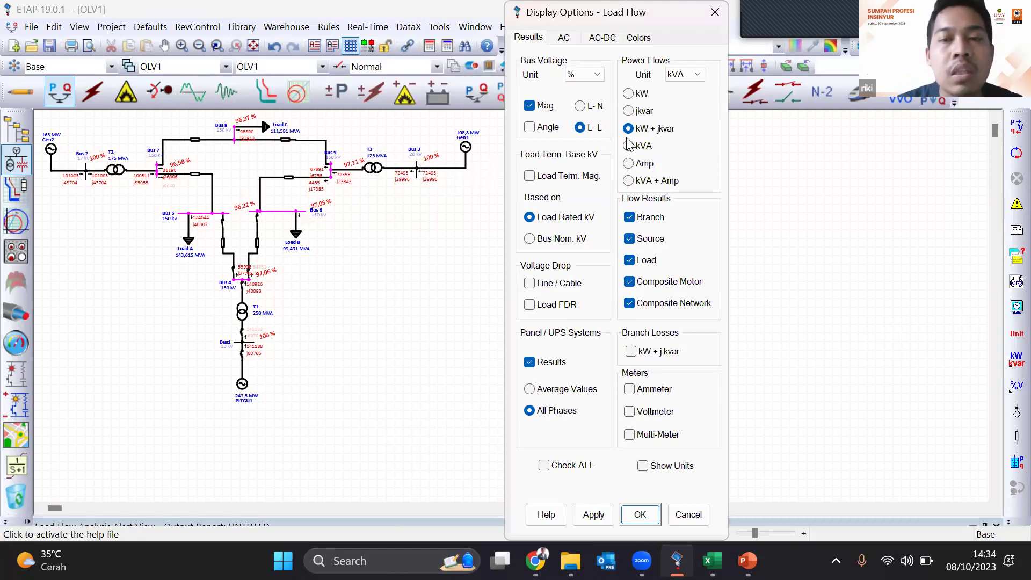
click(635, 164)
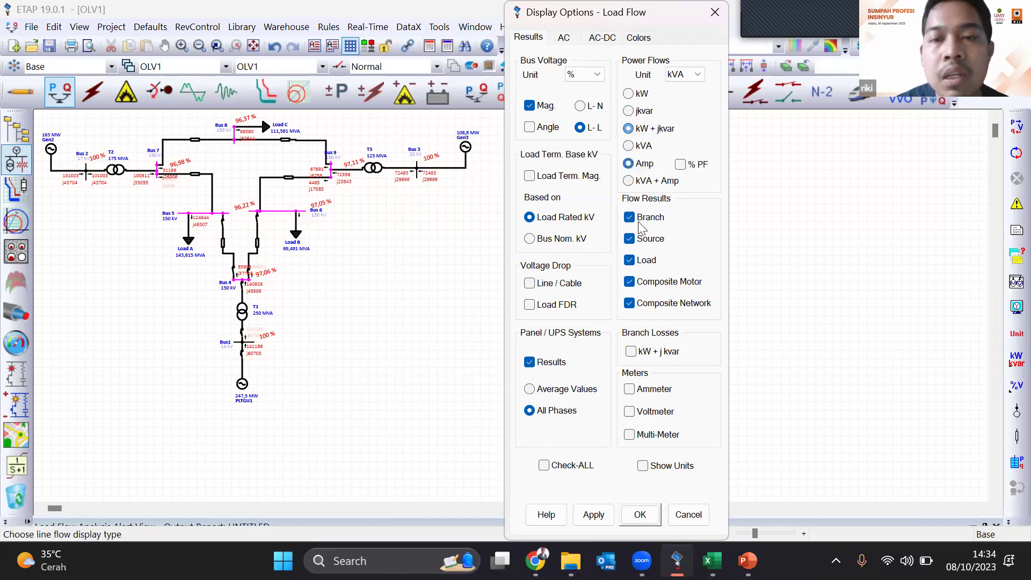
click(638, 515)
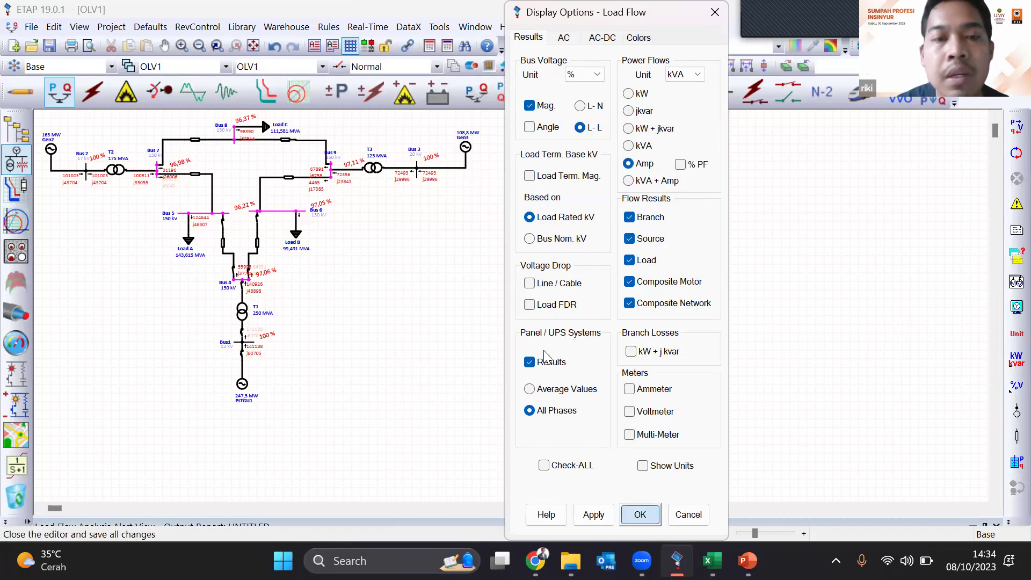
- Turn on unit labels and cycle the branch flow units through kW/kvar and Amp to kVA/Amp
click(1016, 334)
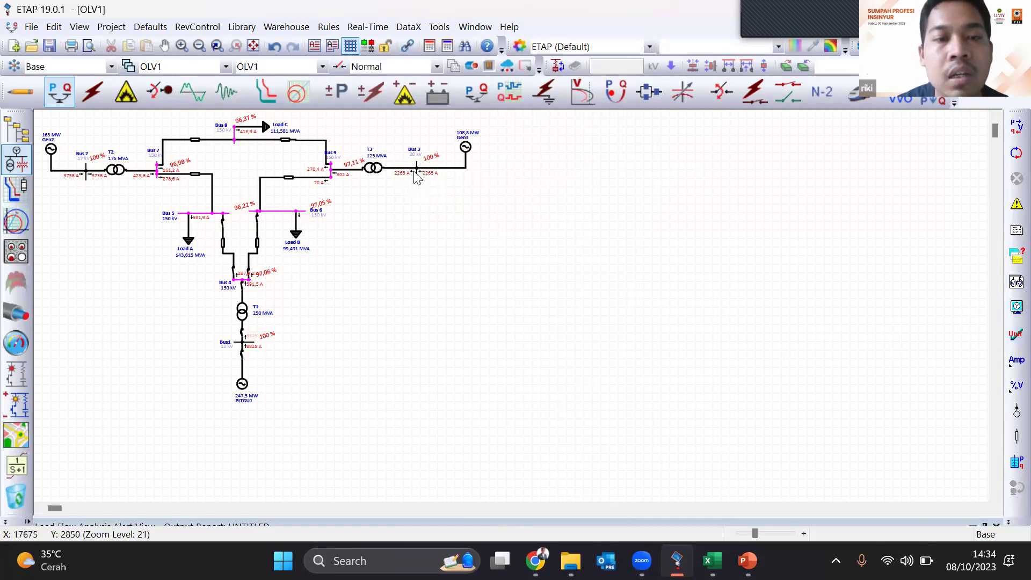
click(1009, 366)
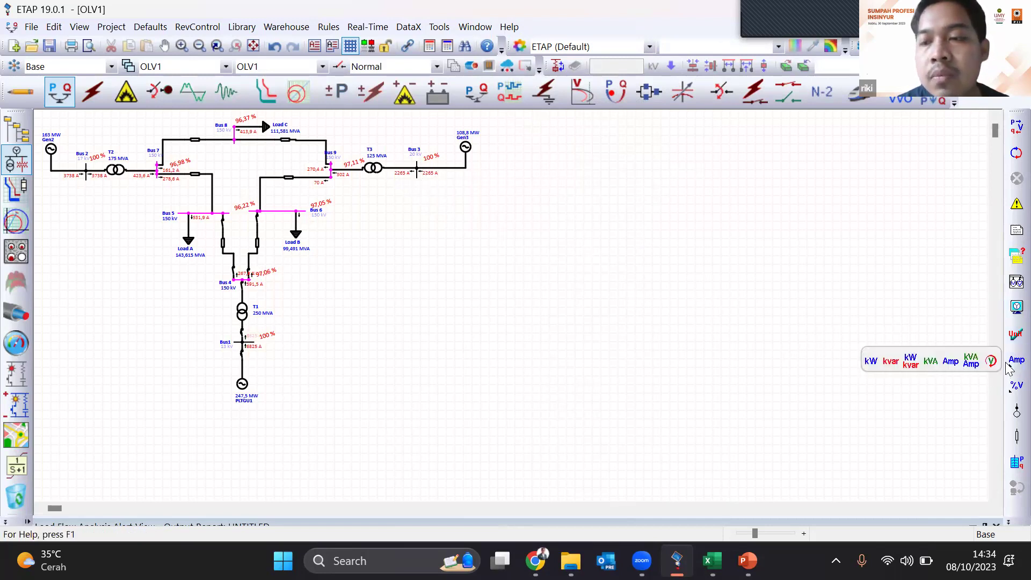
click(912, 363)
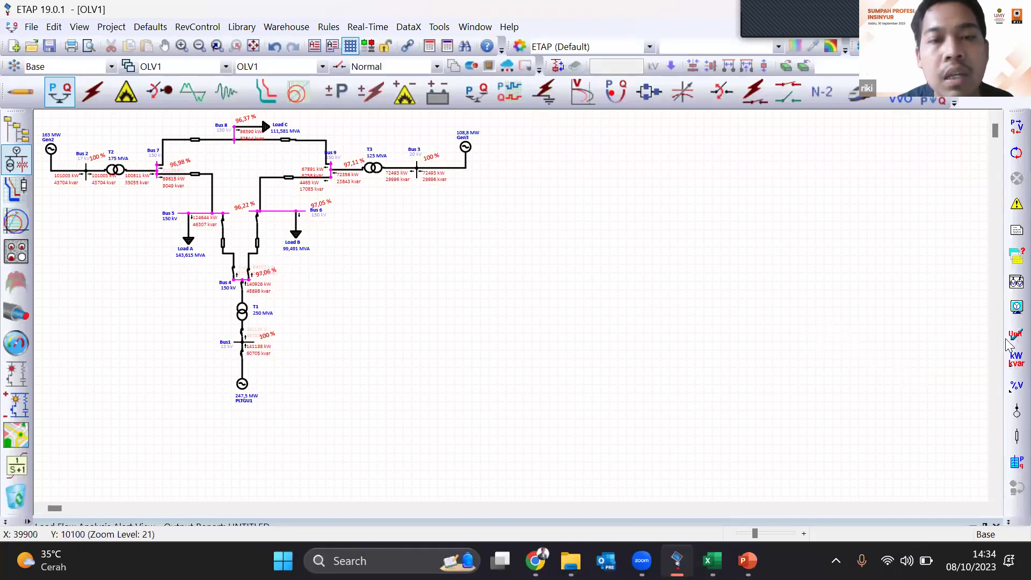
click(1017, 360)
click(950, 363)
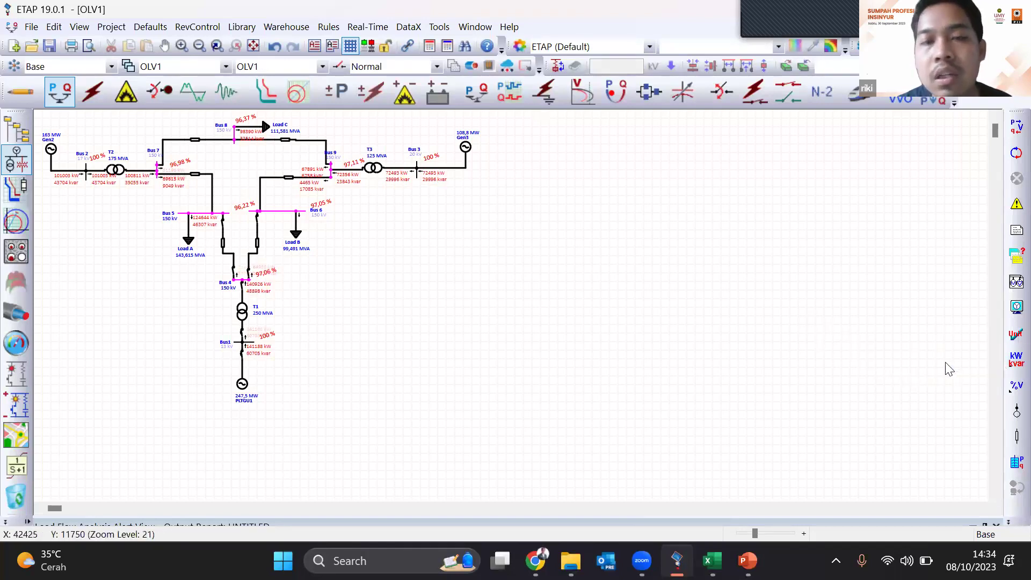
click(1016, 360)
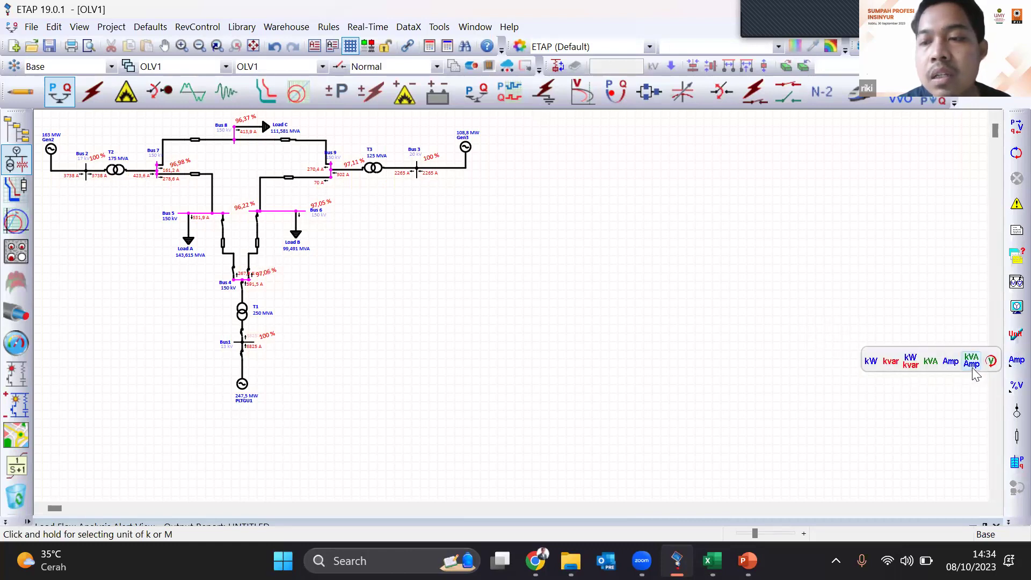
click(972, 366)
- Switch the bus voltage display to kV, then back to %V
click(1009, 391)
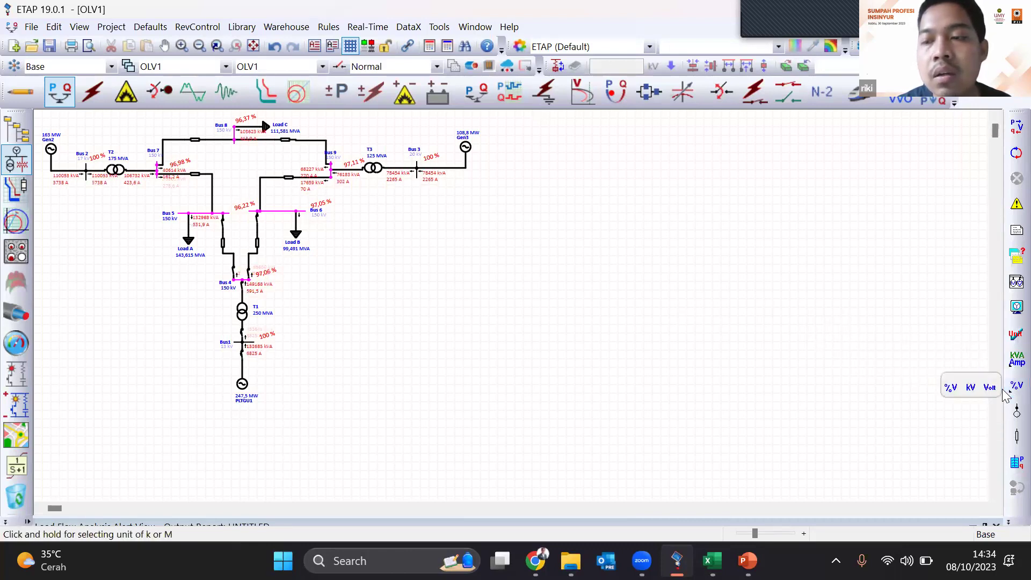
click(951, 388)
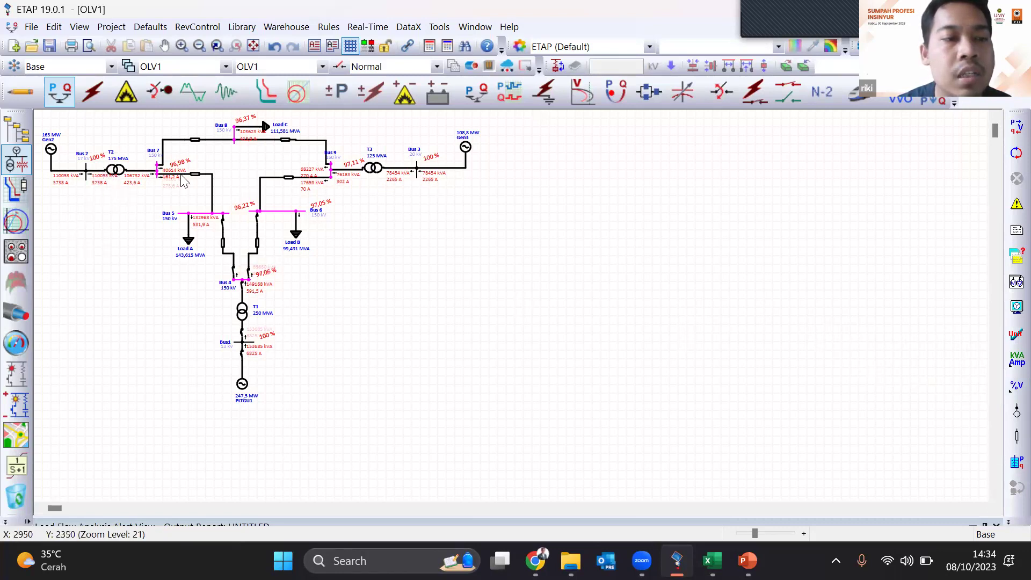
click(1010, 387)
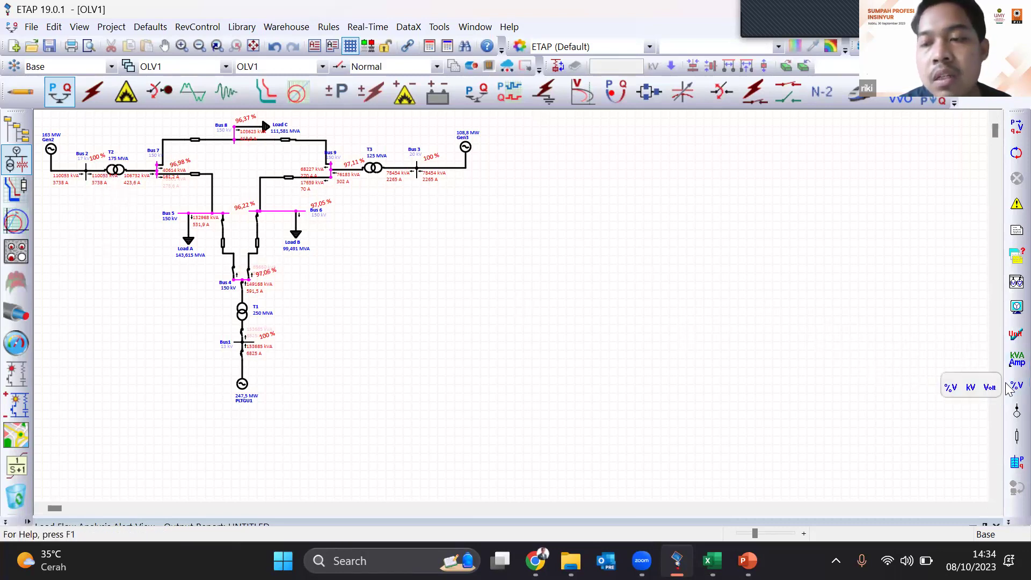
click(972, 389)
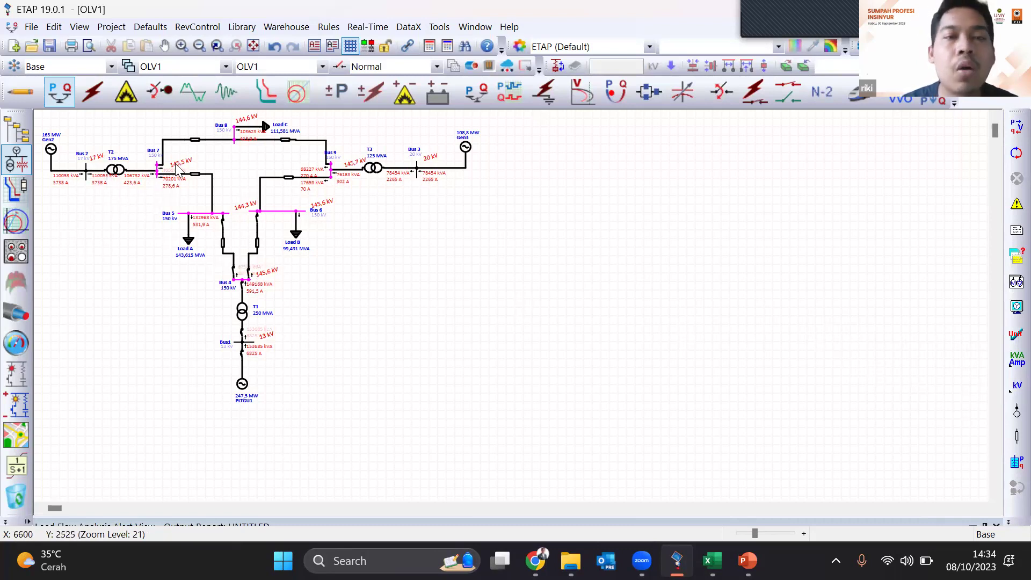
drag(1010, 385, 952, 387)
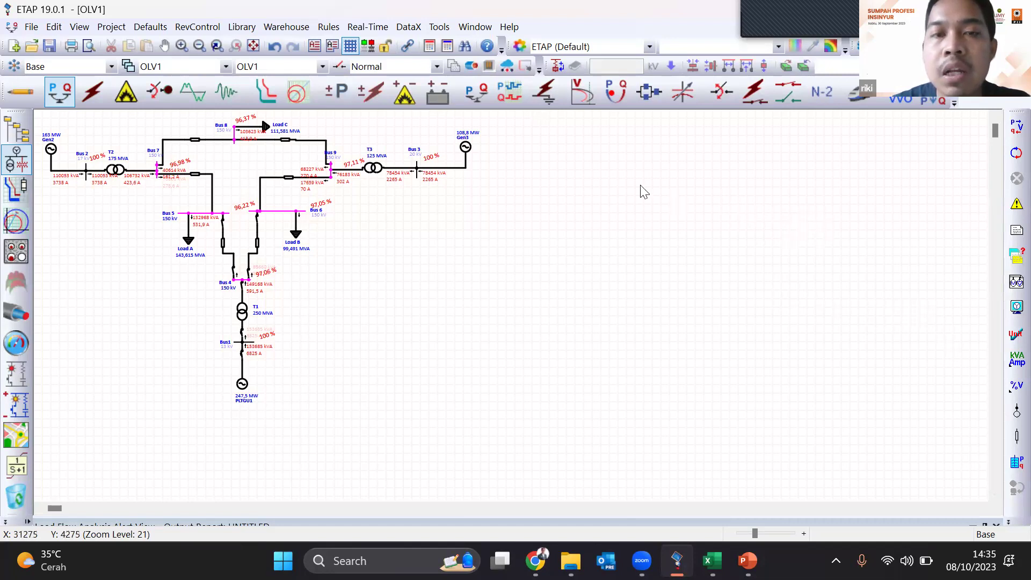
- Run a Time Domain Load Flow, accepting the default output report name
click(505, 89)
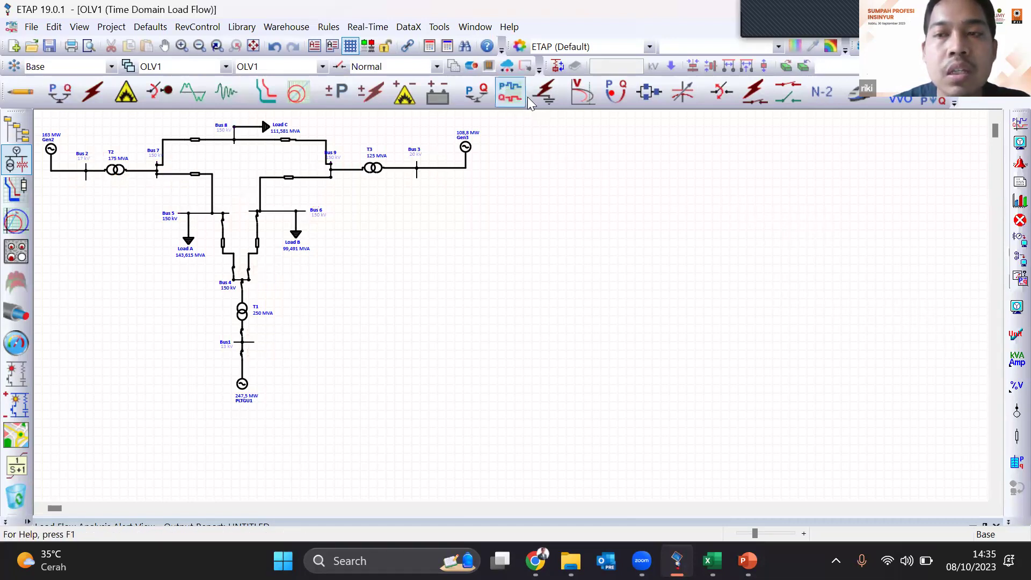
click(1020, 123)
click(520, 298)
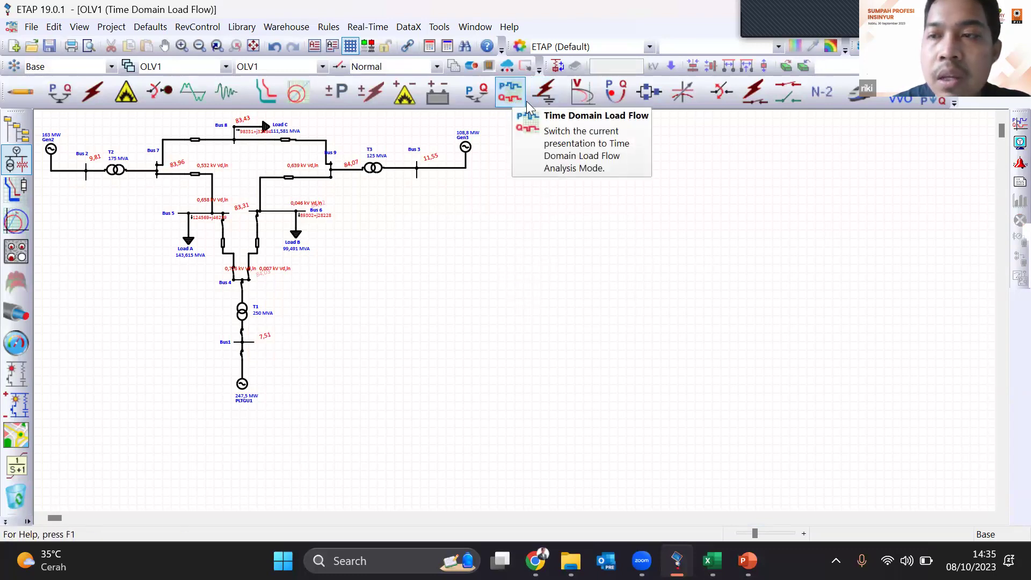
click(1007, 130)
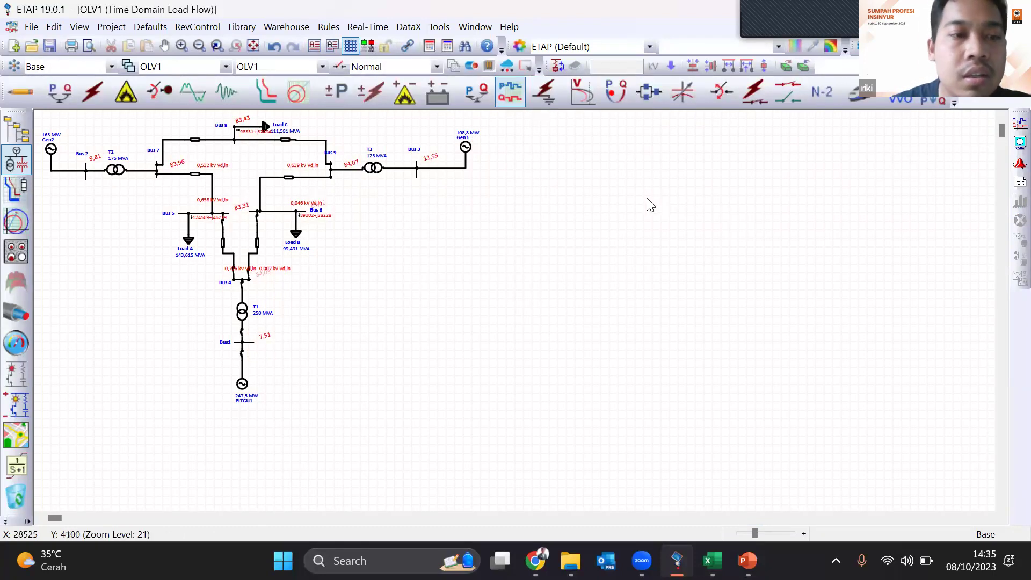
- Return to Load Flow Analysis mode, rerun the load flow, and shrink the alert panel
click(59, 91)
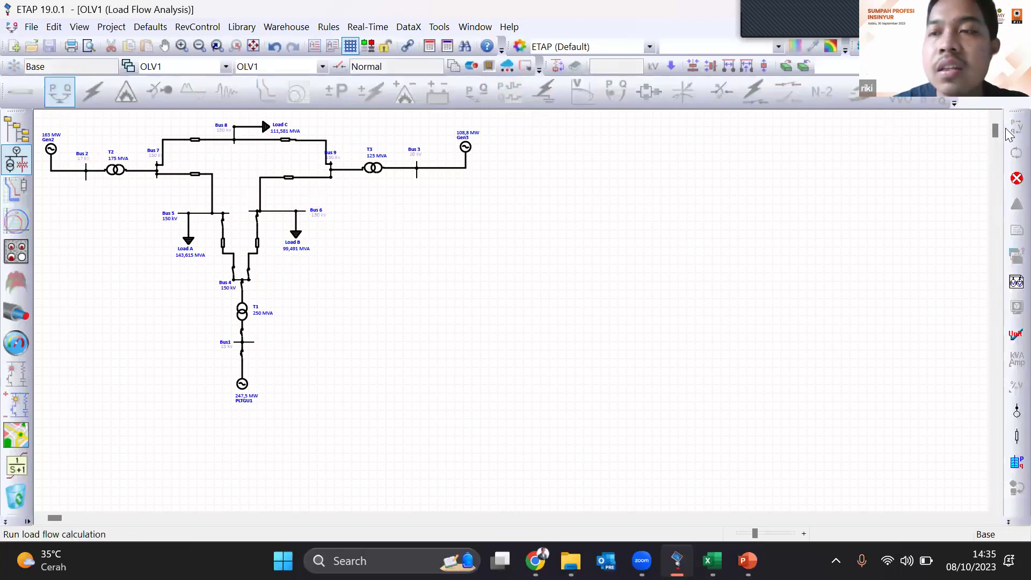
click(1007, 130)
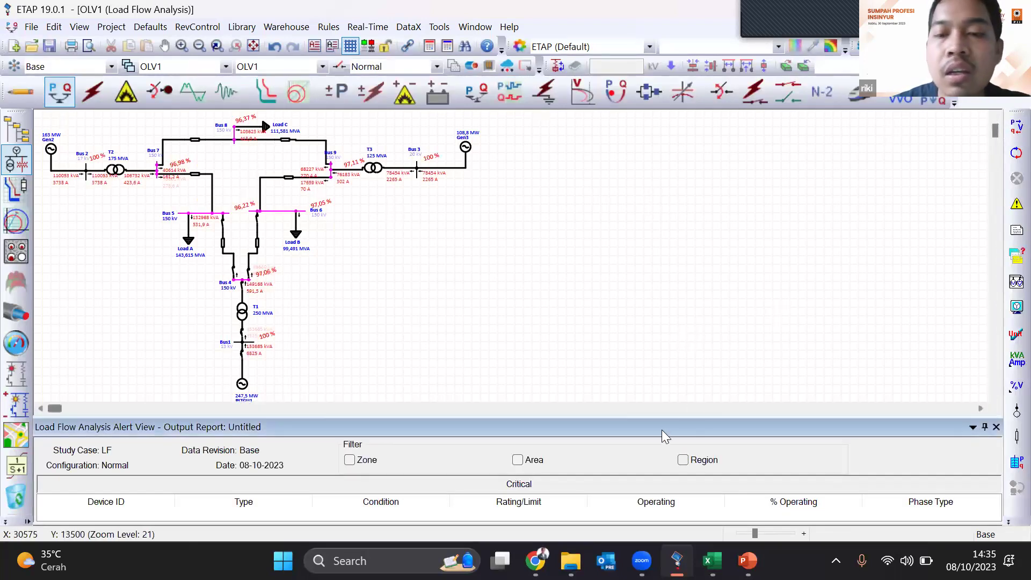
drag(661, 416, 695, 481)
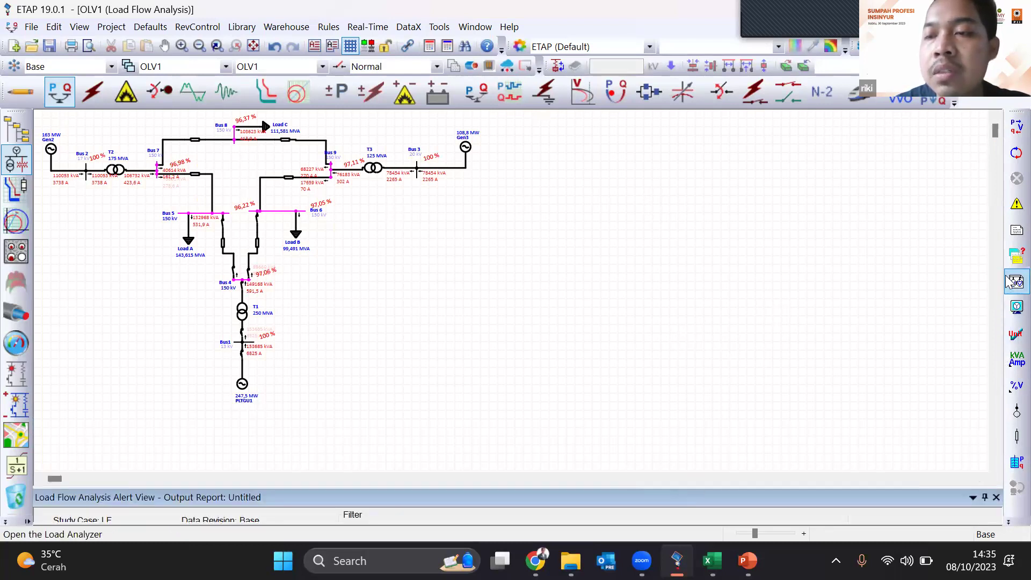
- Open the Load Flow Report from the Report Manager's Result list in the built-in viewer
click(1008, 236)
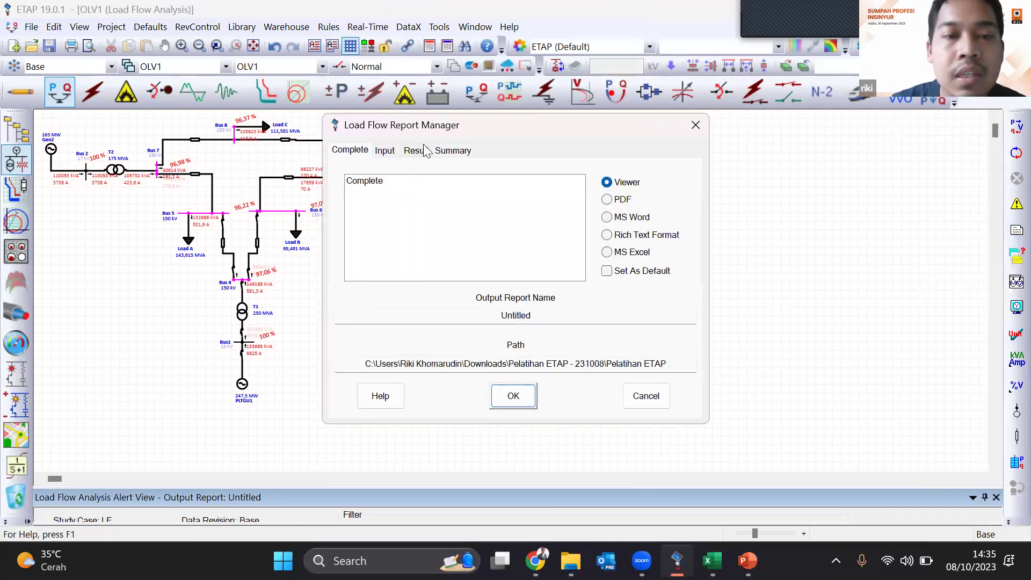
click(423, 152)
click(408, 184)
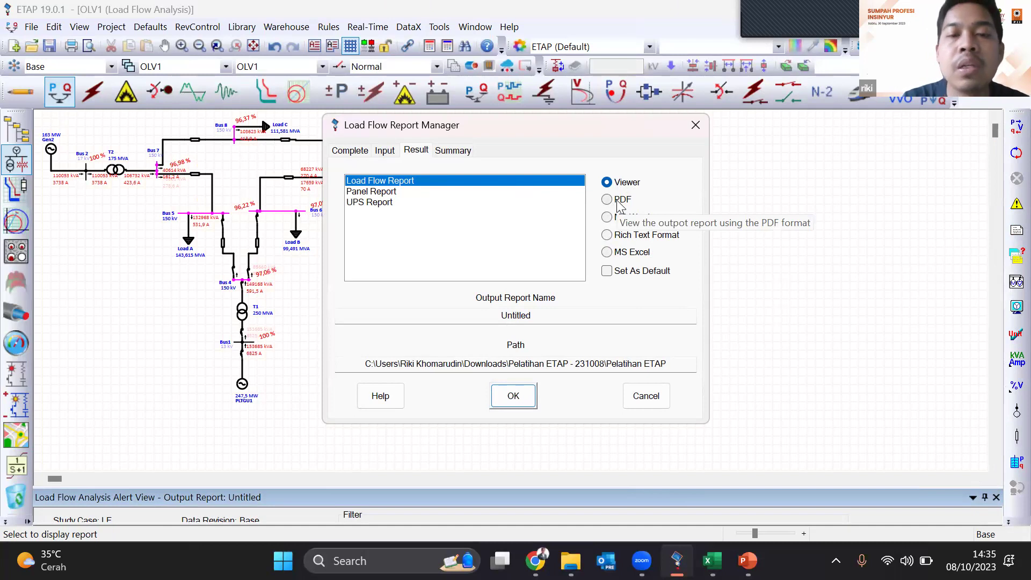
drag(421, 366, 618, 356)
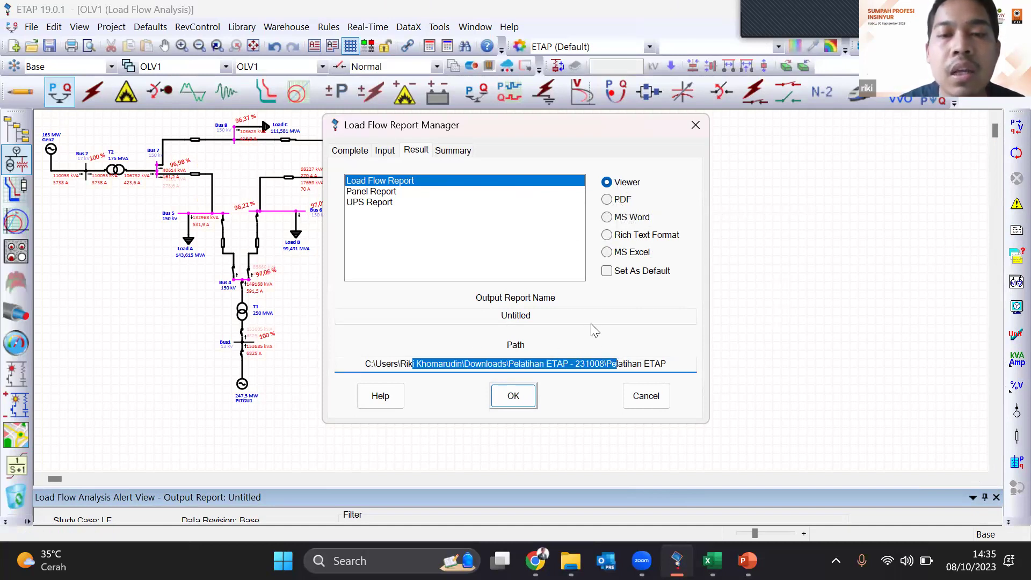
click(608, 182)
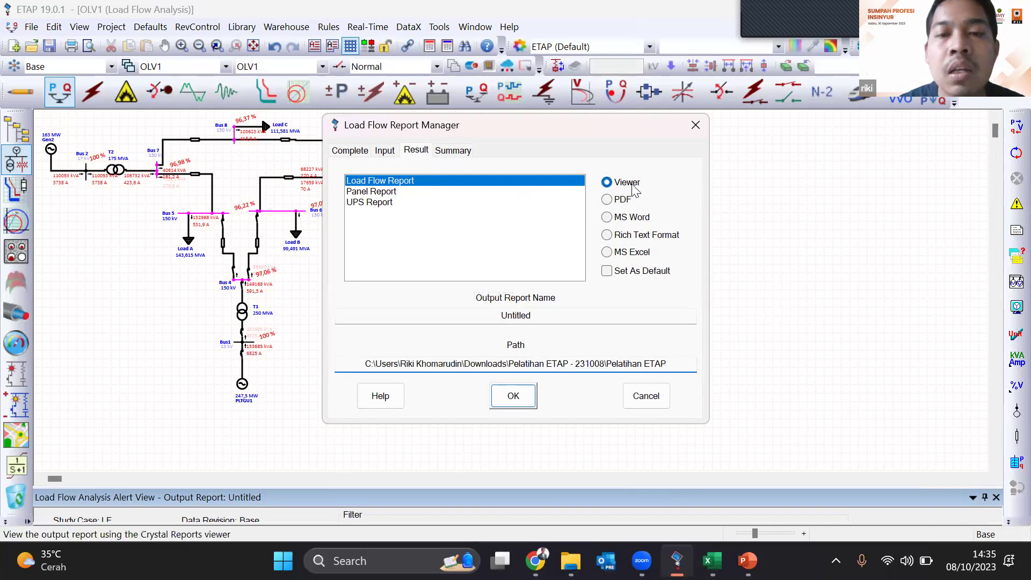
click(513, 398)
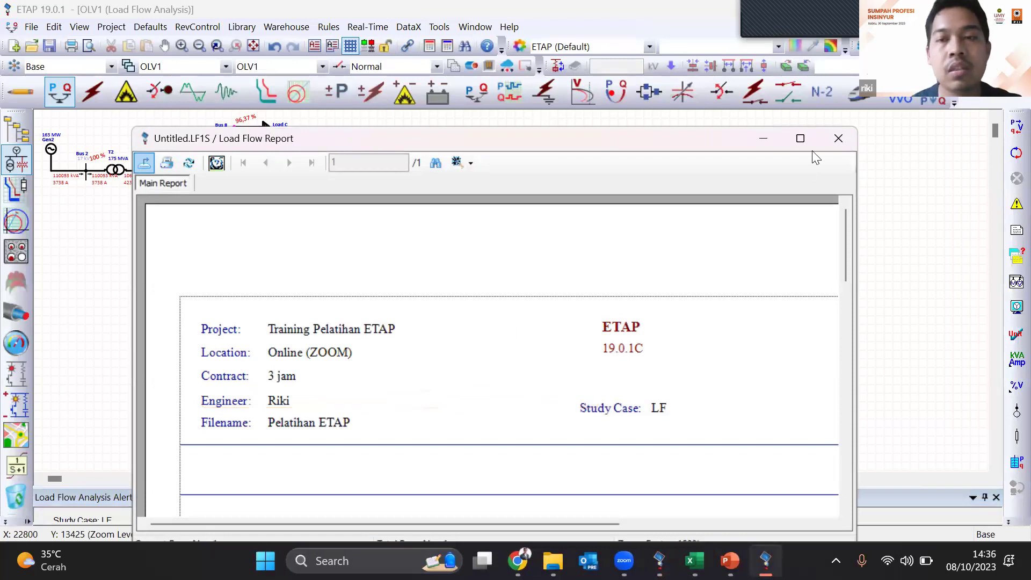
- Maximize the Load Flow Report, scroll through the bus results table to Bus 9, then close it
click(801, 141)
scroll(600, 277, down, 5)
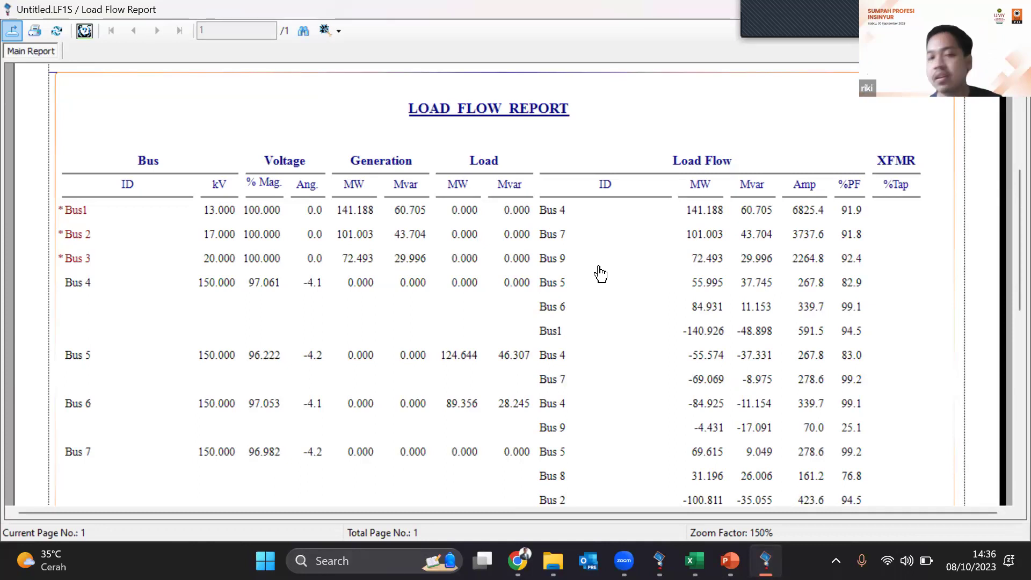
scroll(506, 305, down, 6)
scroll(506, 304, up, 6)
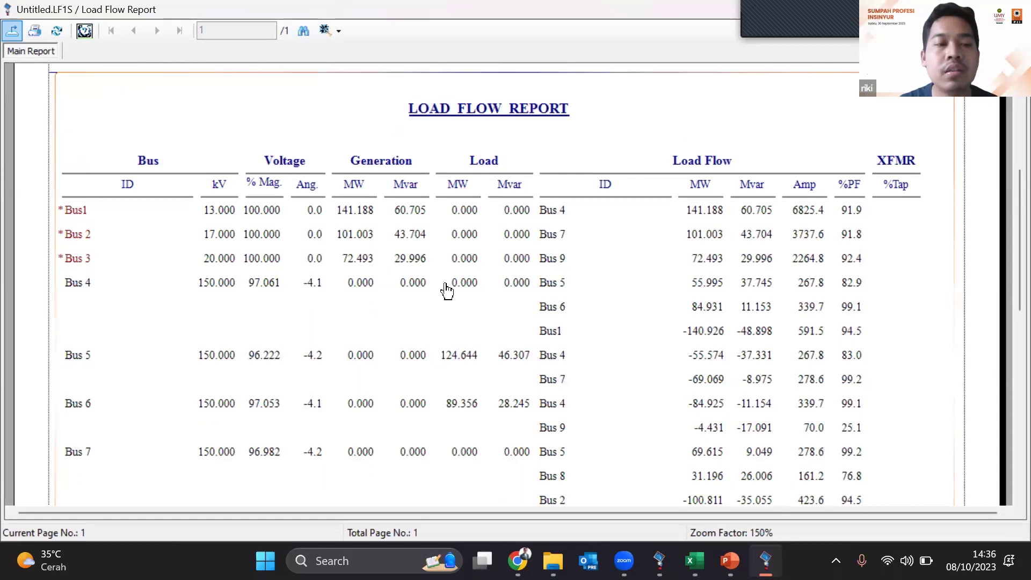
scroll(112, 245, down, 2)
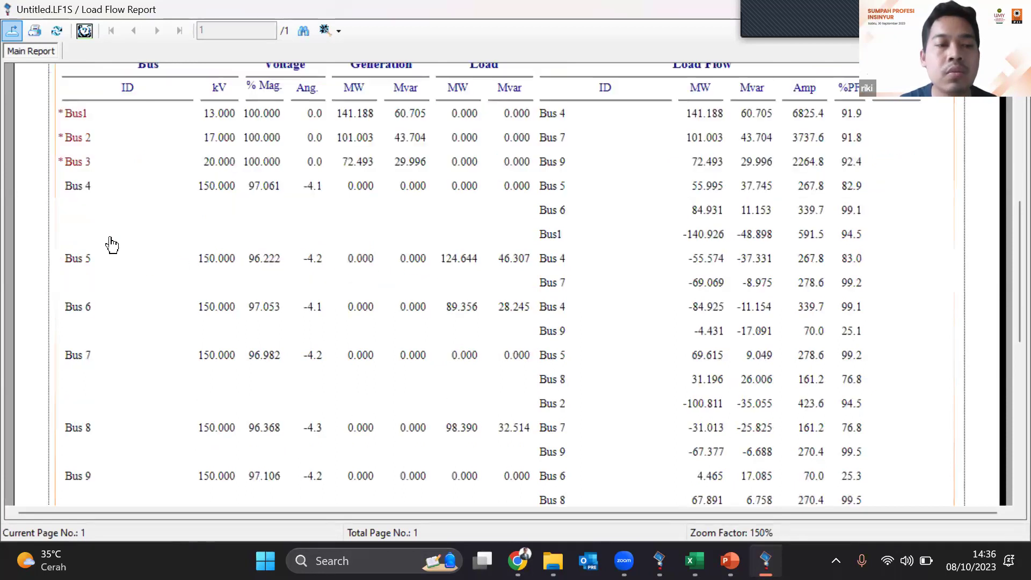
scroll(169, 250, down, 4)
scroll(271, 282, up, 2)
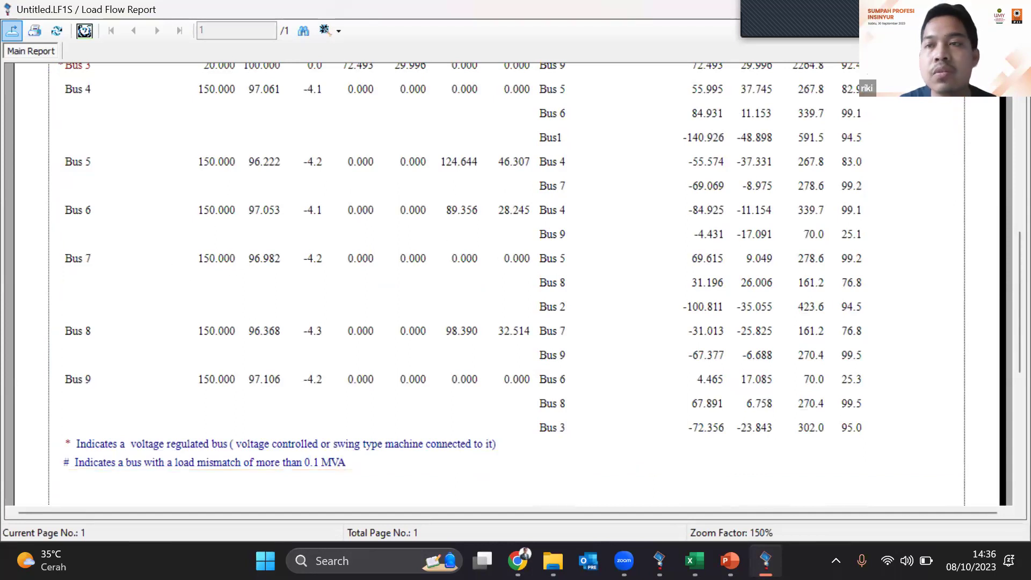
scroll(675, 299, up, 9)
scroll(684, 301, down, 3)
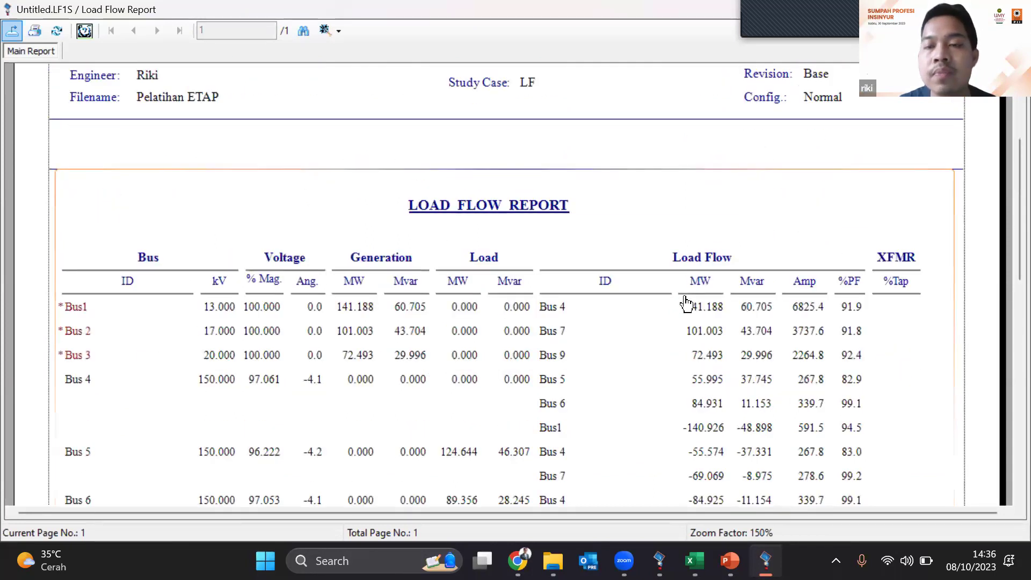
key(alt+F4)
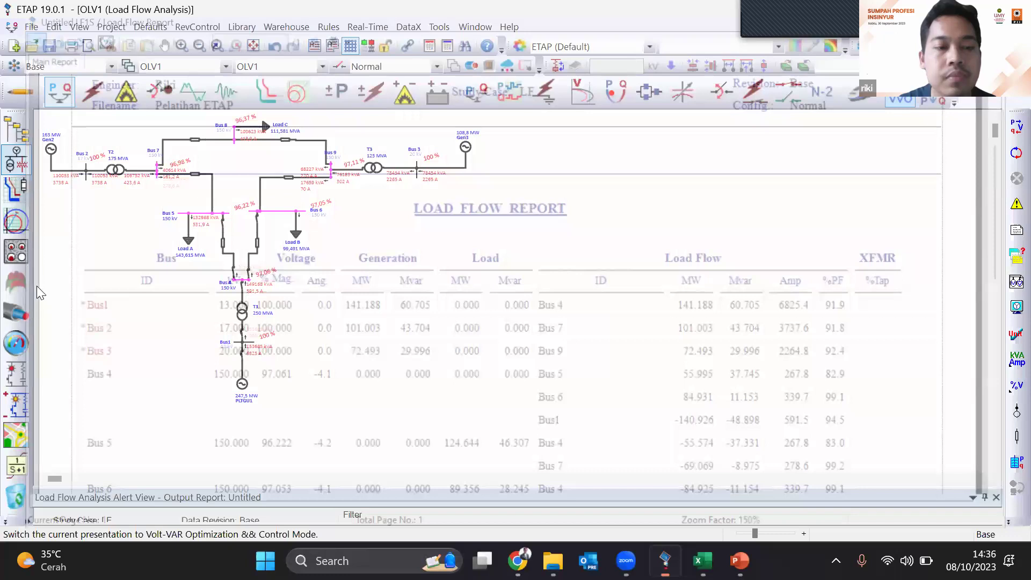
- Open the Complete report from the Report Manager's Complete tab for study case LF
scroll(221, 329, up, 8)
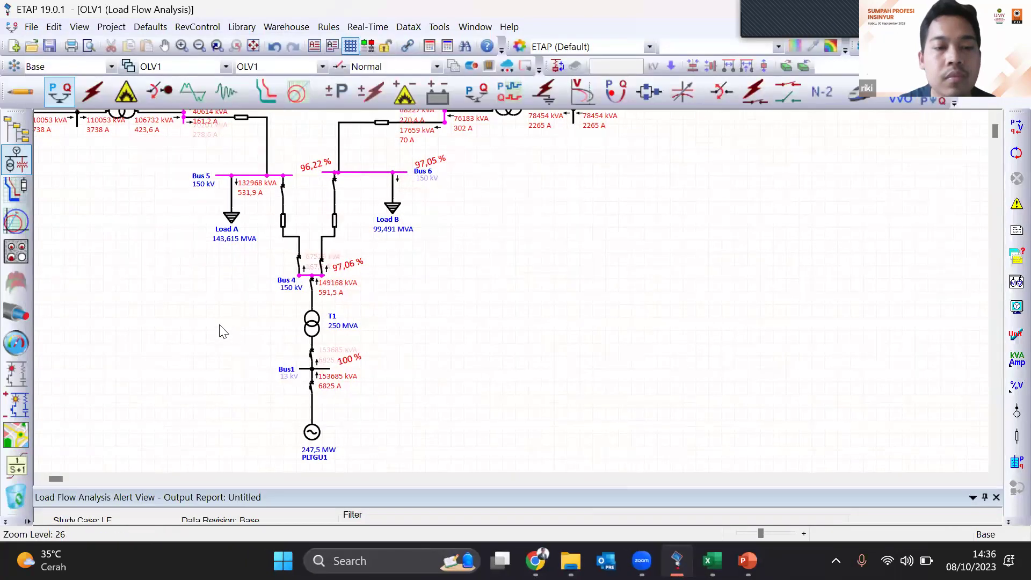
scroll(499, 391, down, 2)
scroll(162, 216, down, 2)
scroll(161, 248, down, 4)
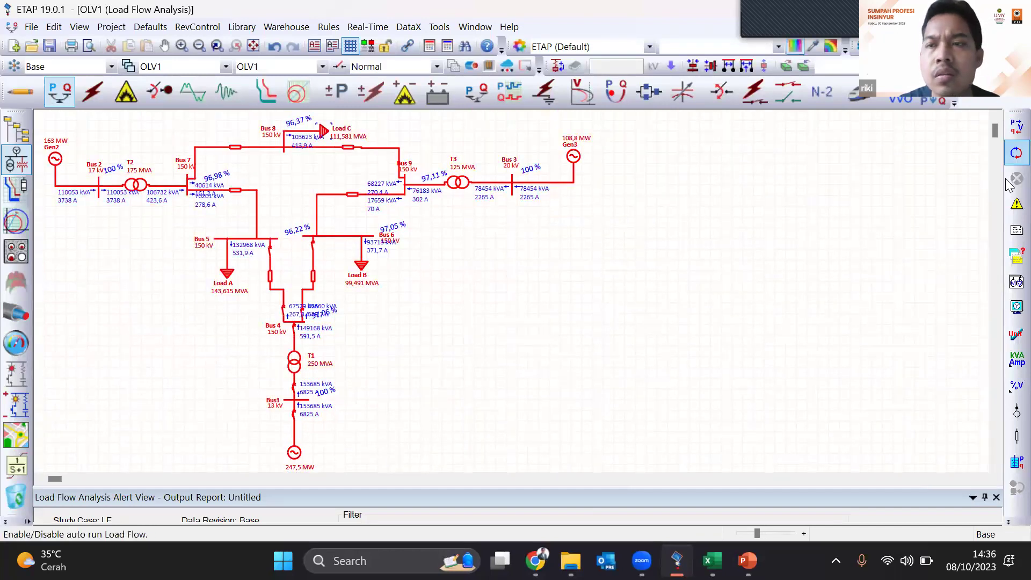
click(1017, 230)
click(417, 151)
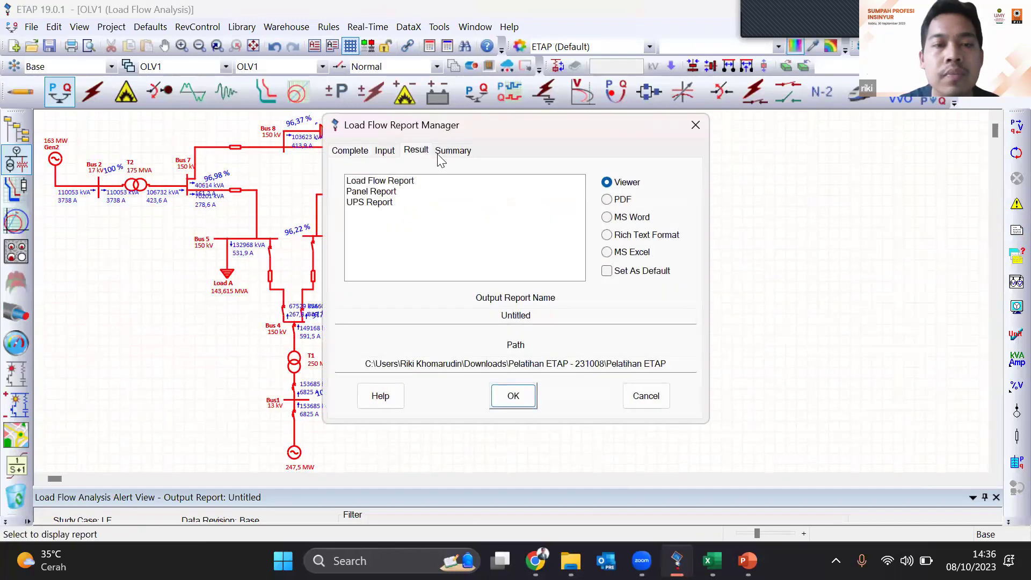
click(452, 150)
click(360, 153)
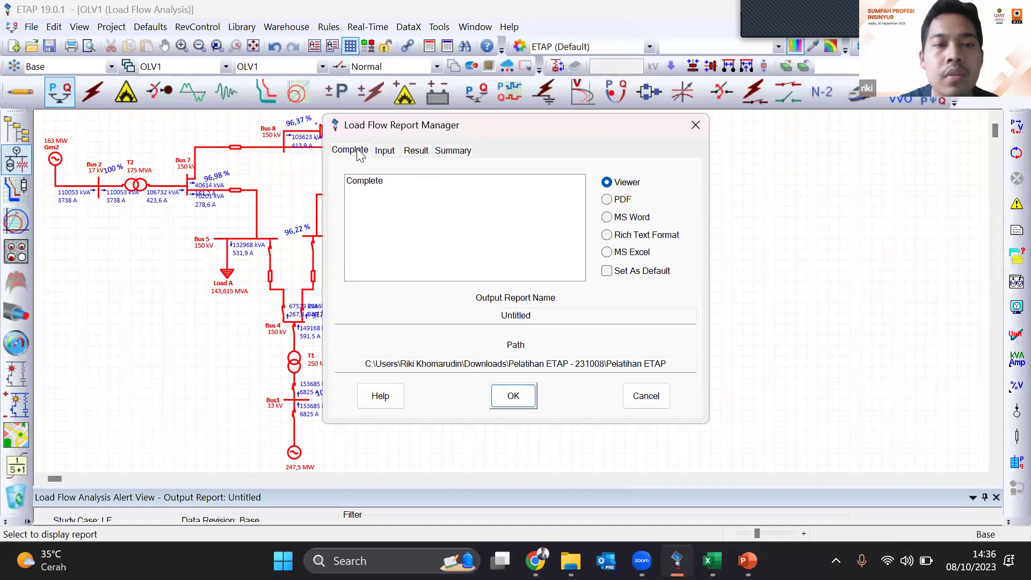
click(386, 181)
click(524, 395)
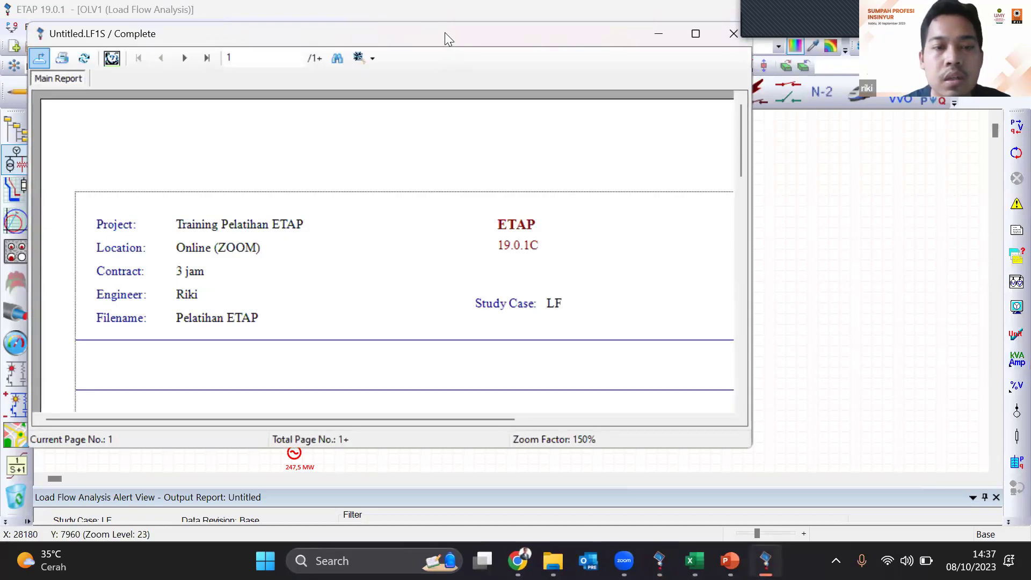
- Shorten the report window and switch the diagram's branch flows to kW/kvar
drag(444, 32, 604, 22)
scroll(548, 301, down, 15)
click(682, 271)
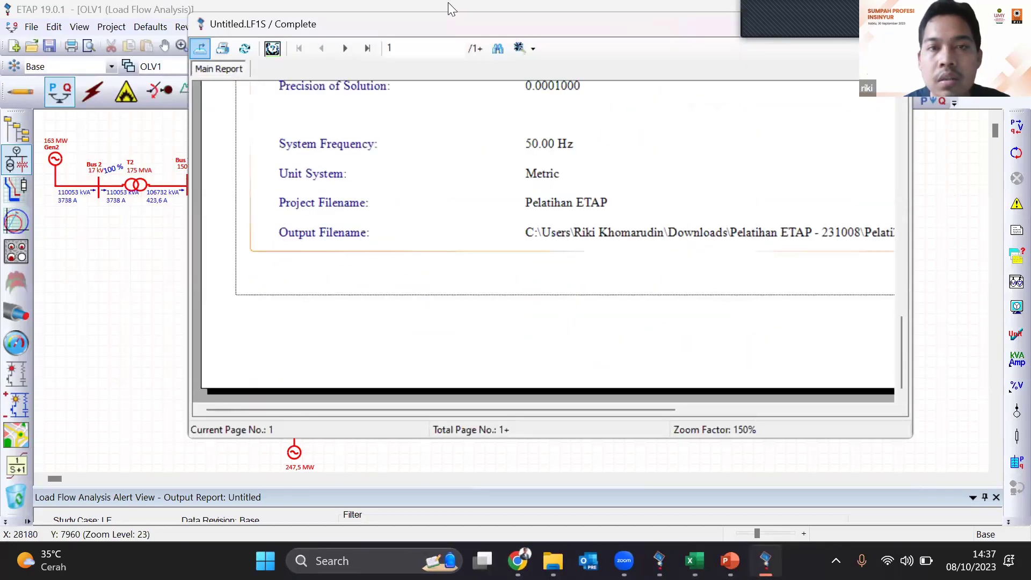
drag(471, 12, 471, 51)
click(1009, 371)
drag(1009, 371, 913, 370)
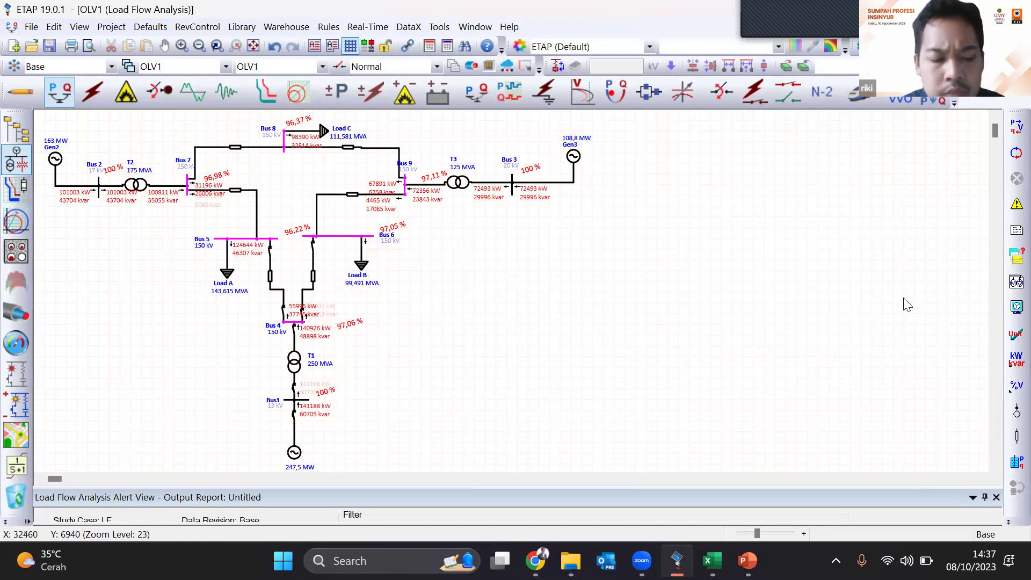
- Reopen the Report Manager and select the Load Flow Report under Result
click(1015, 231)
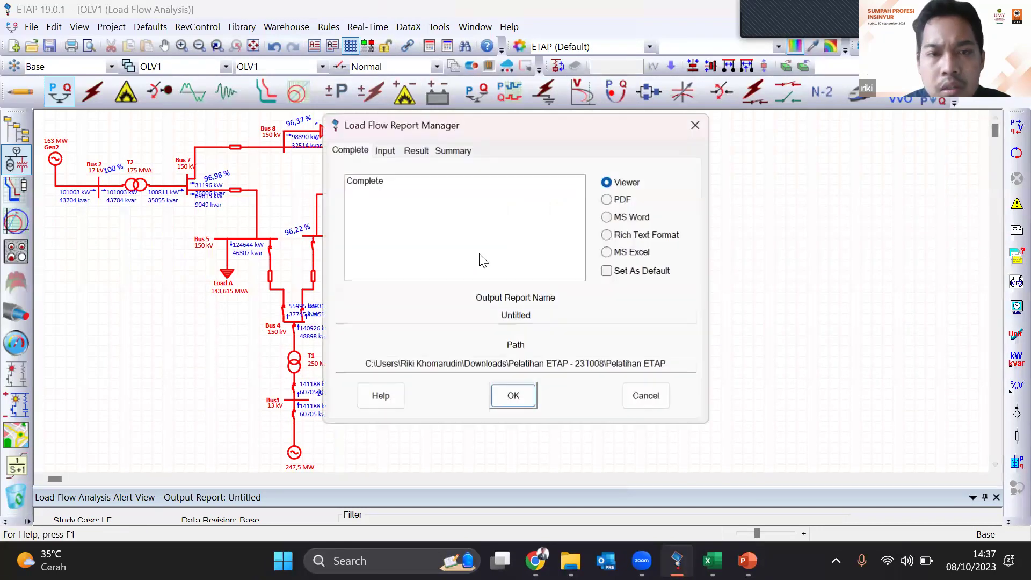
click(423, 153)
click(413, 181)
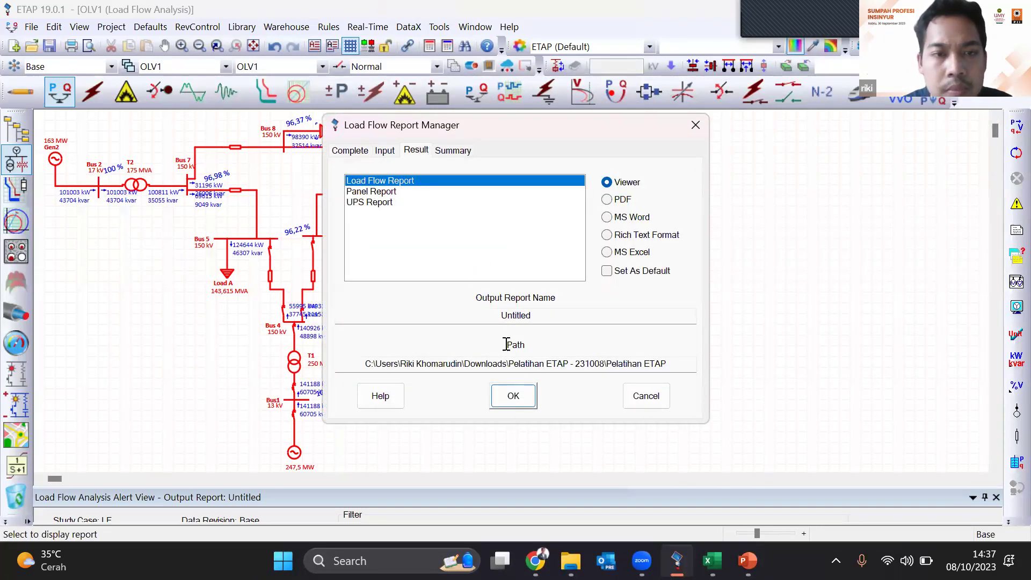
- Open the Load Flow Report, scroll its bus voltage and power flow table, and widen the window
click(514, 392)
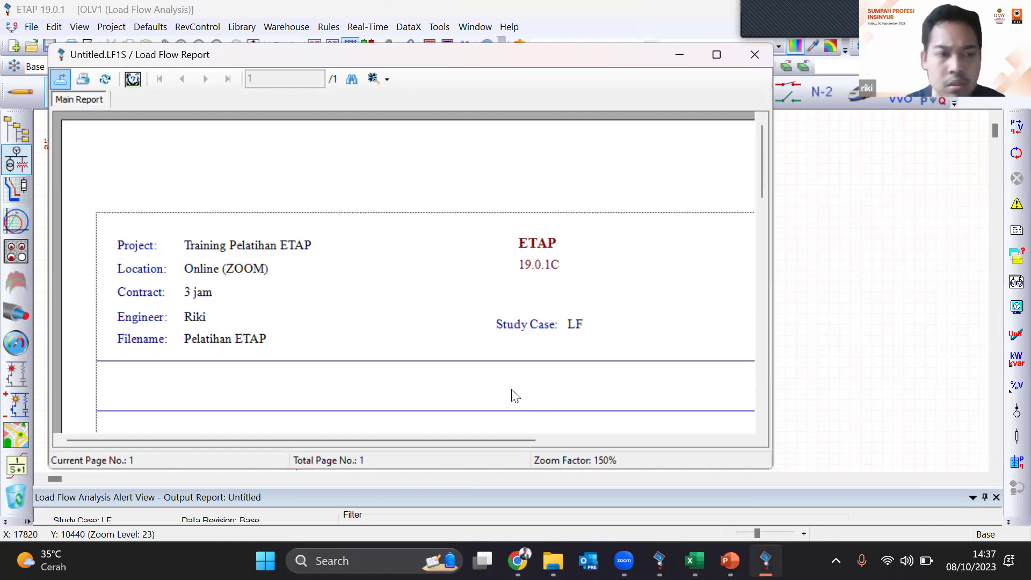
scroll(453, 253, down, 3)
scroll(443, 298, down, 3)
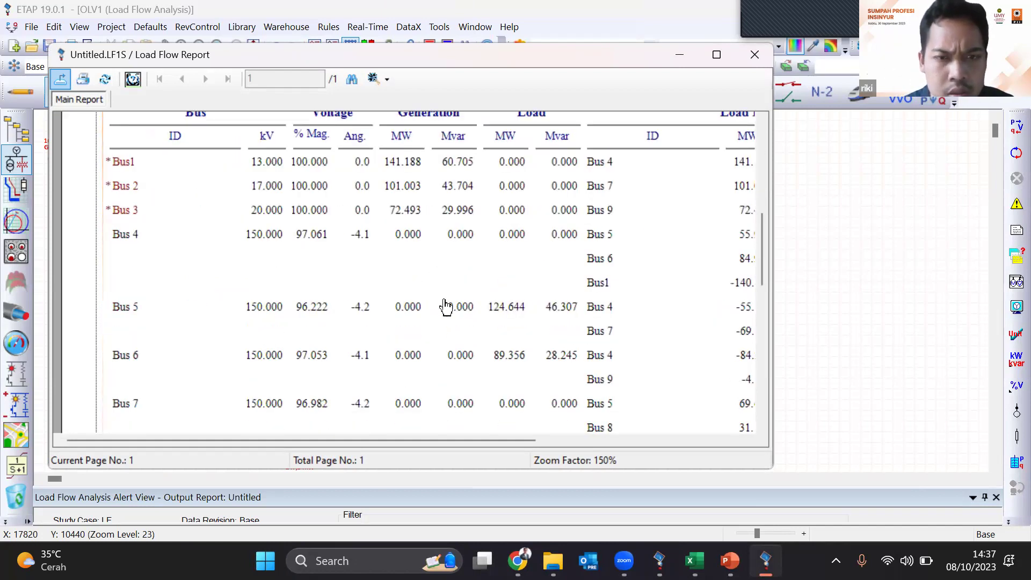
scroll(477, 339, down, 2)
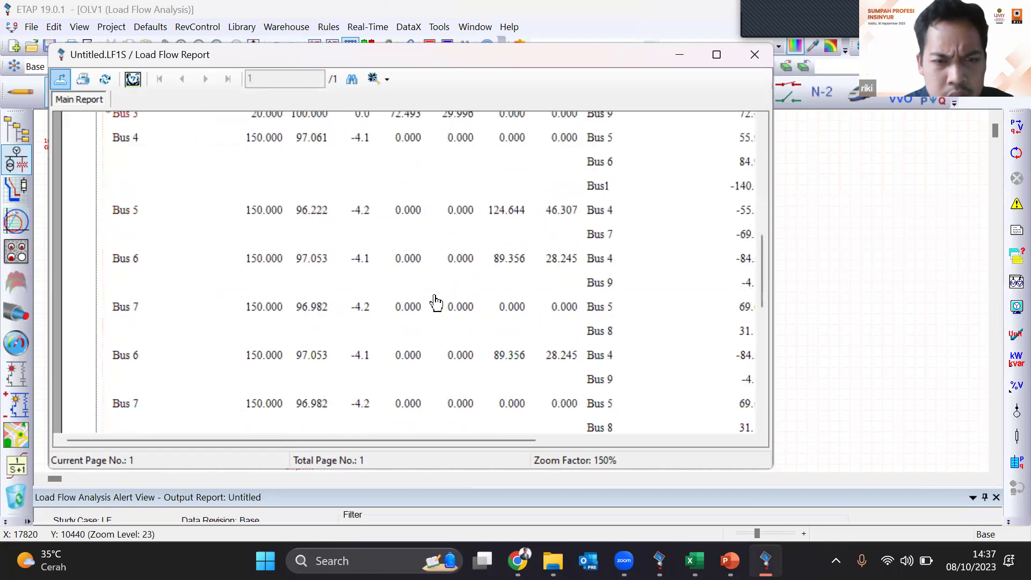
scroll(437, 304, down, 2)
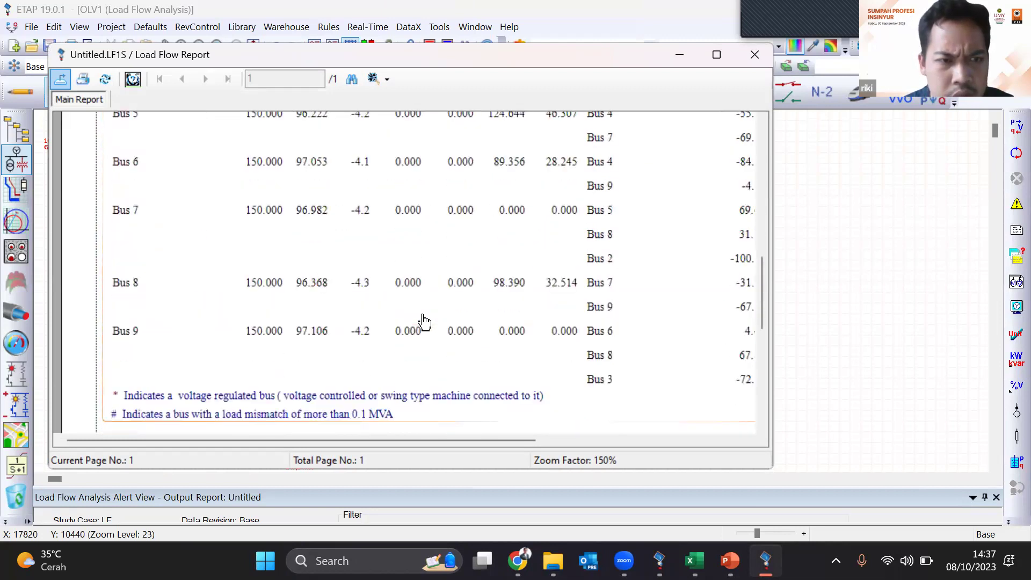
scroll(424, 322, up, 8)
scroll(423, 321, down, 5)
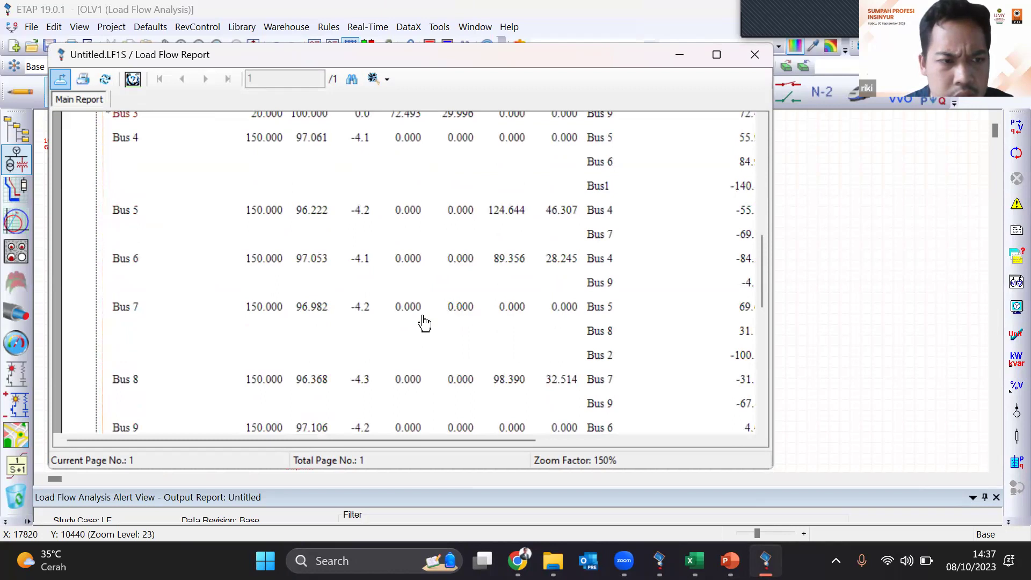
scroll(424, 324, down, 2)
scroll(426, 327, up, 4)
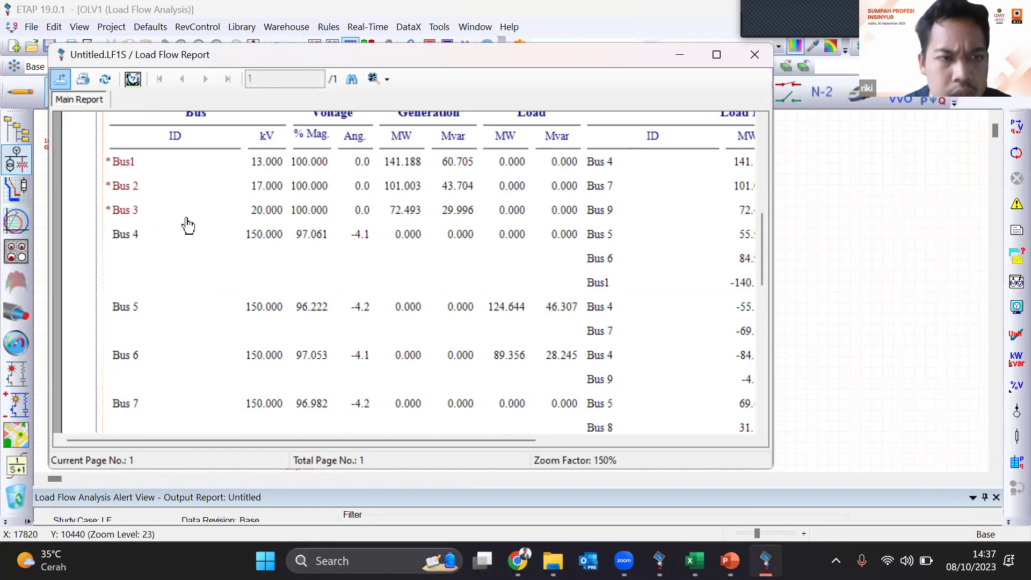
scroll(156, 239, down, 3)
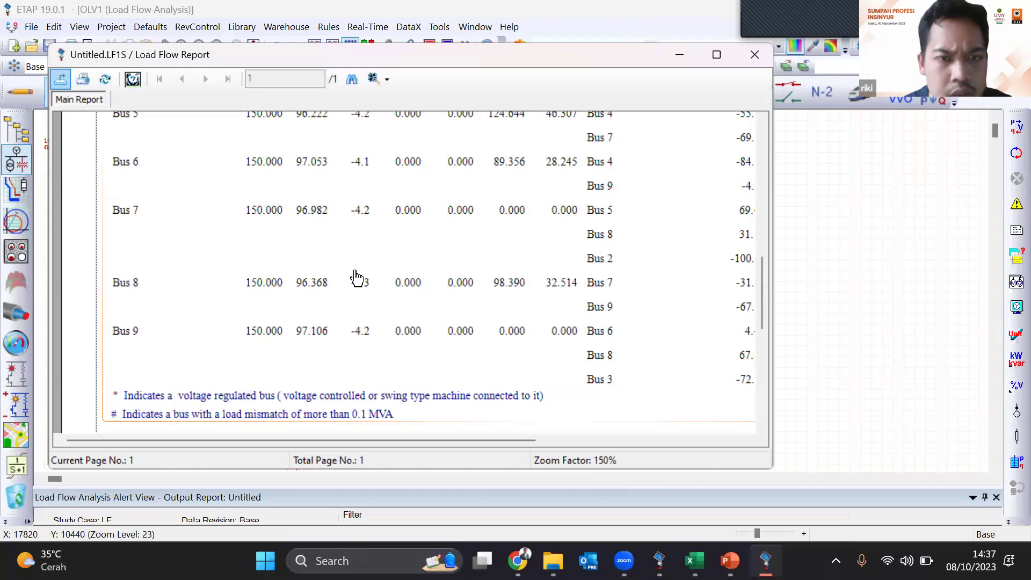
scroll(355, 279, up, 3)
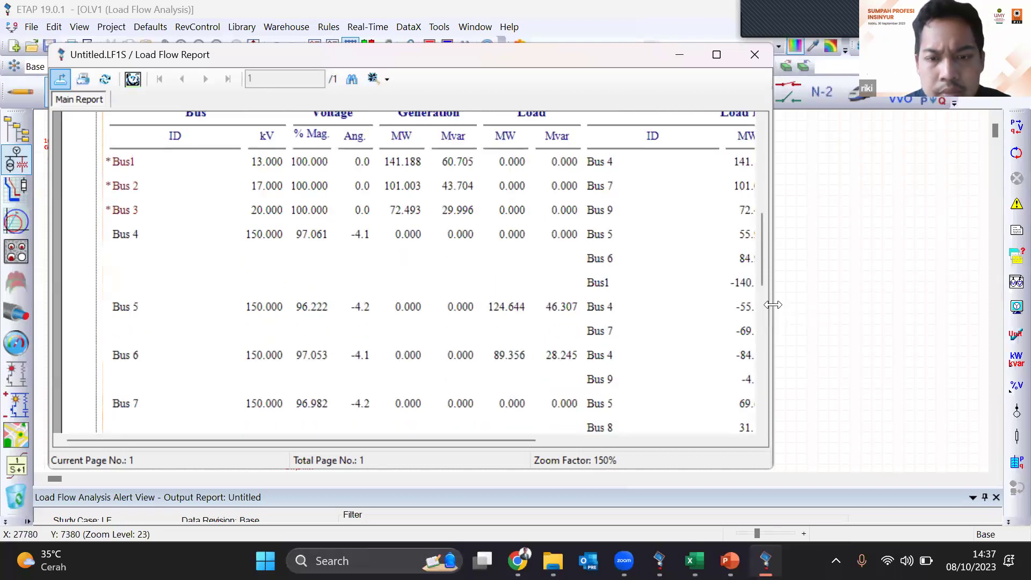
drag(960, 314, 958, 314)
scroll(790, 322, down, 3)
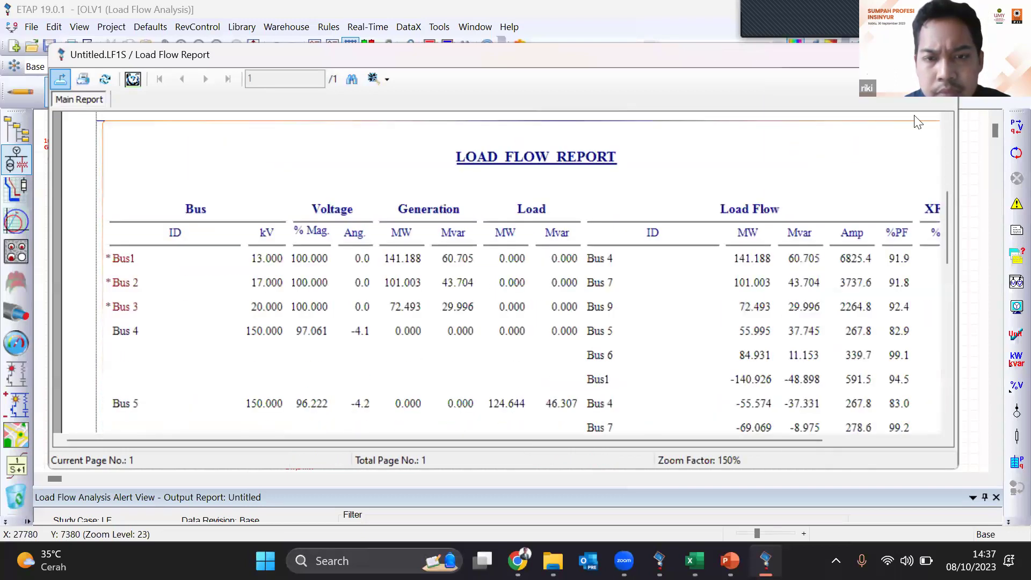
click(977, 269)
- In the LF study case, browse Loading, Adjustment and Alert, then uncheck Equipment Cable reporting
click(751, 66)
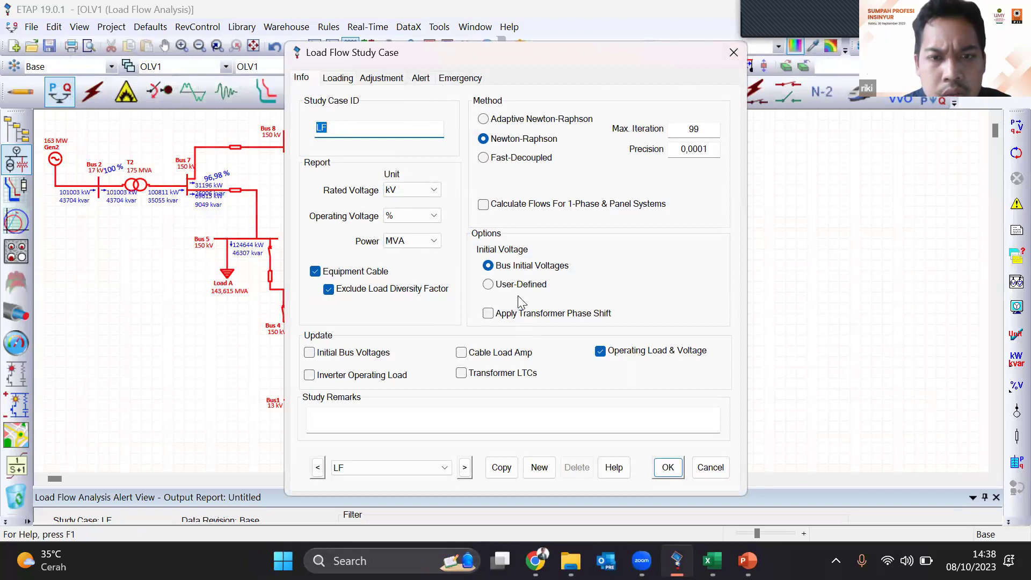
click(338, 78)
click(370, 80)
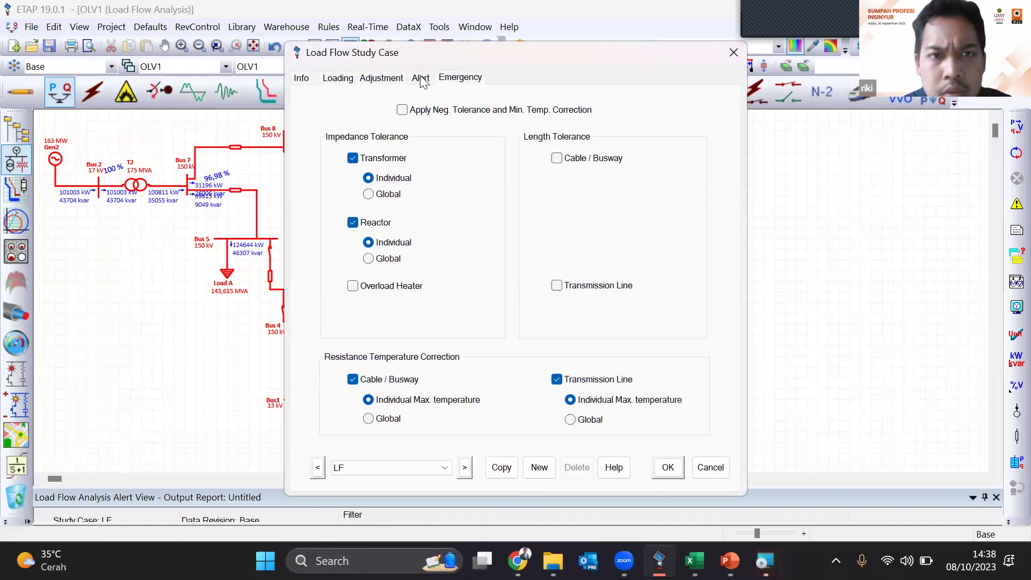
click(630, 317)
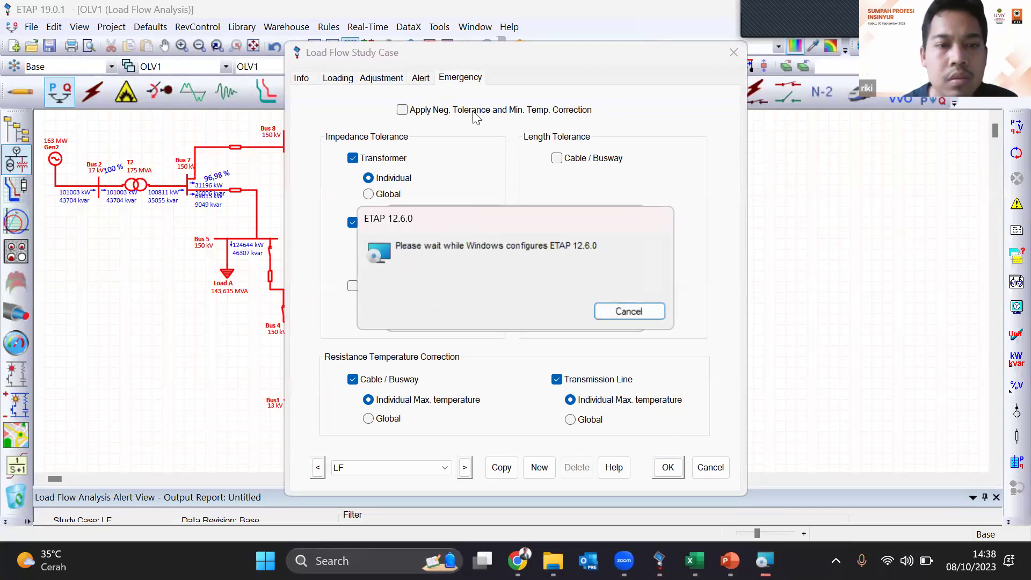
click(639, 309)
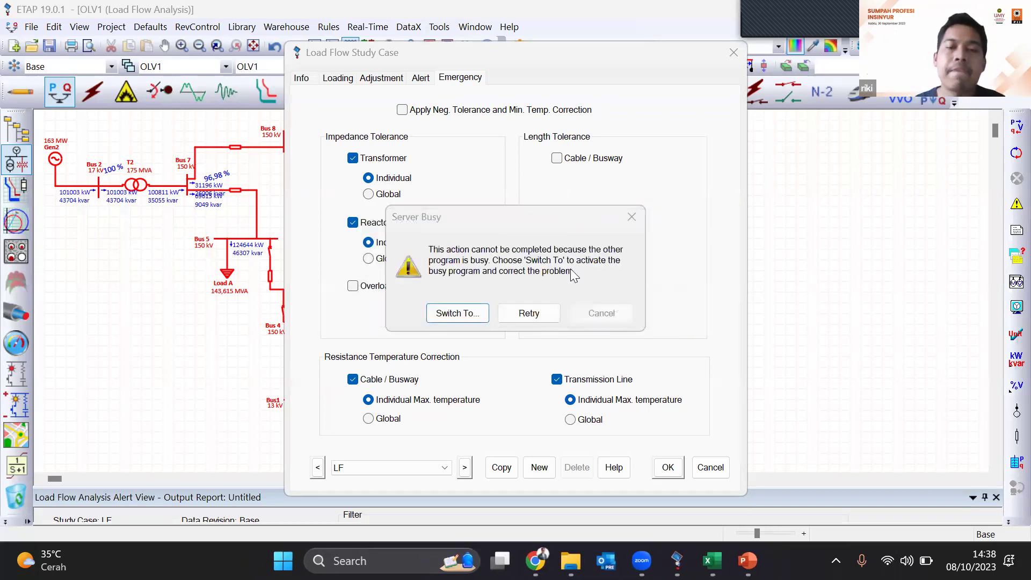
click(539, 316)
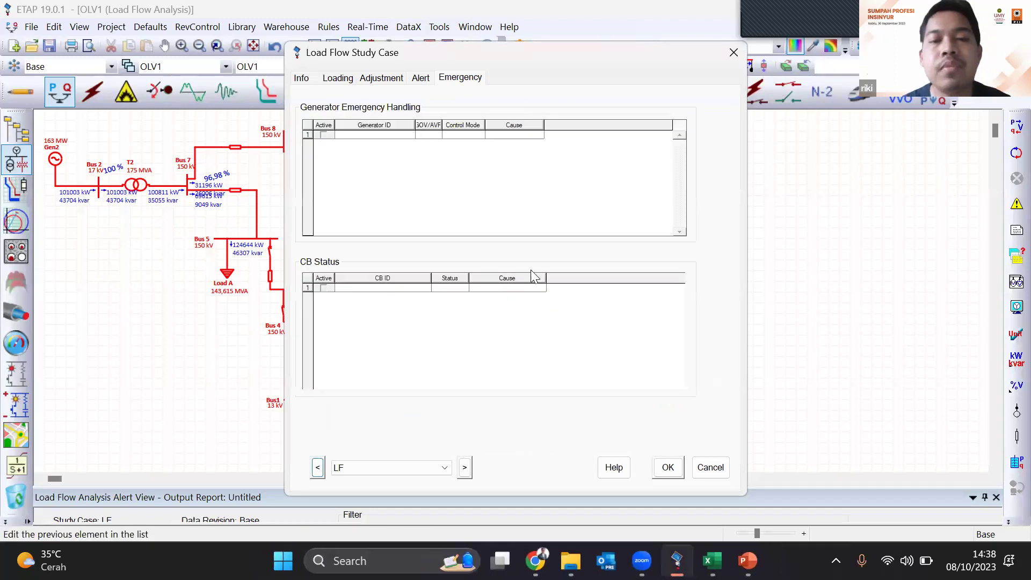
click(413, 82)
click(302, 81)
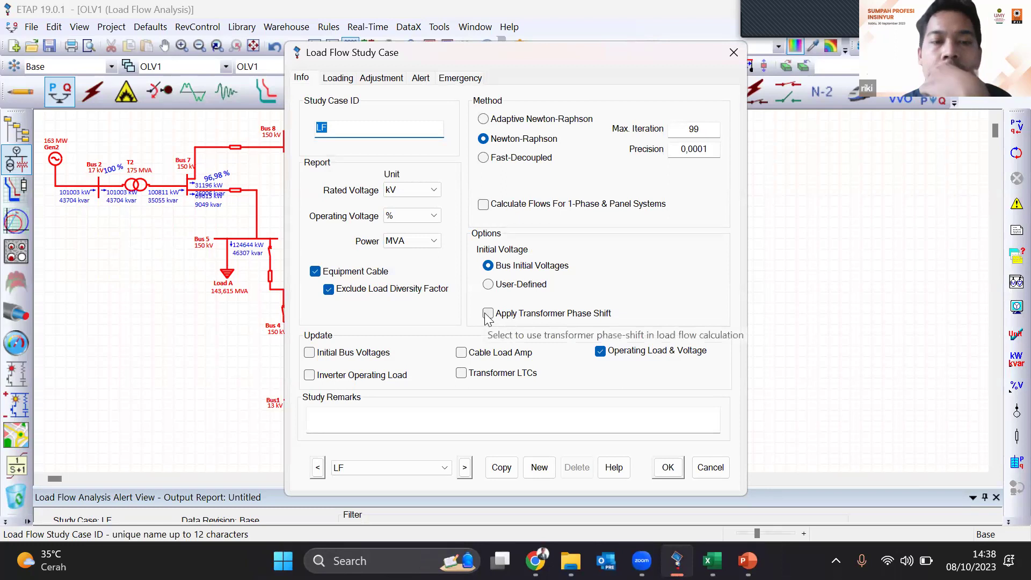
click(365, 271)
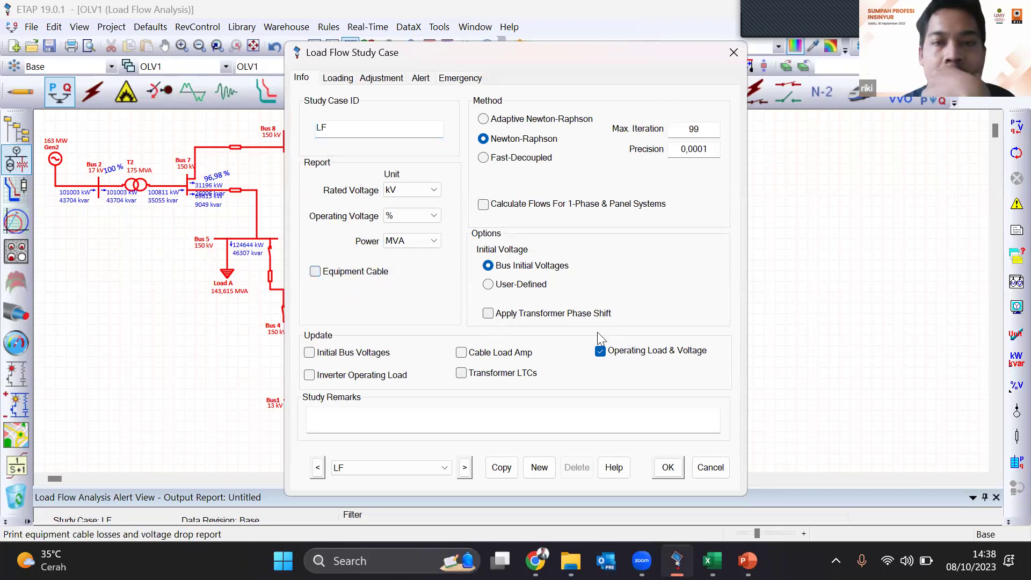
click(667, 467)
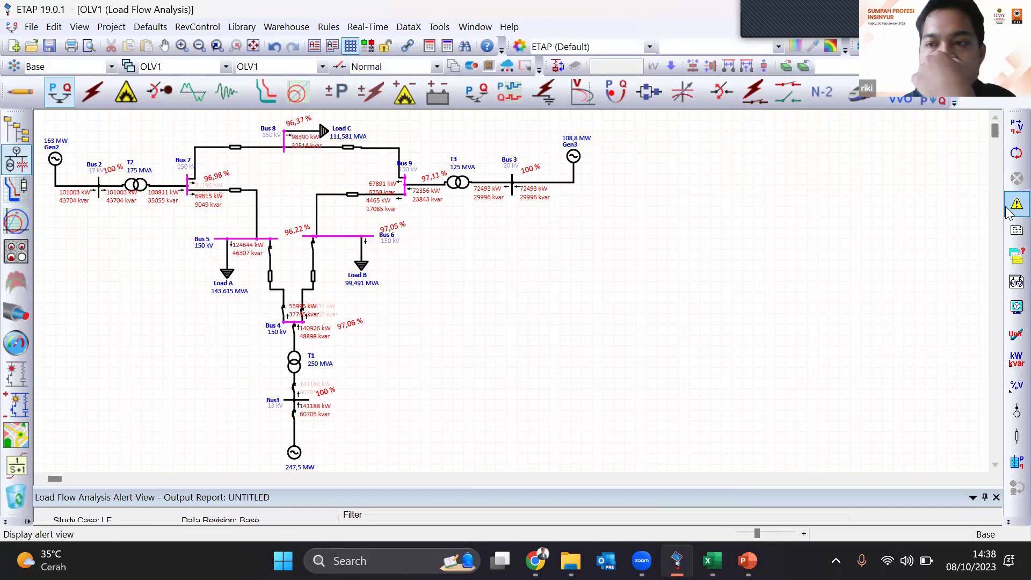
click(1017, 229)
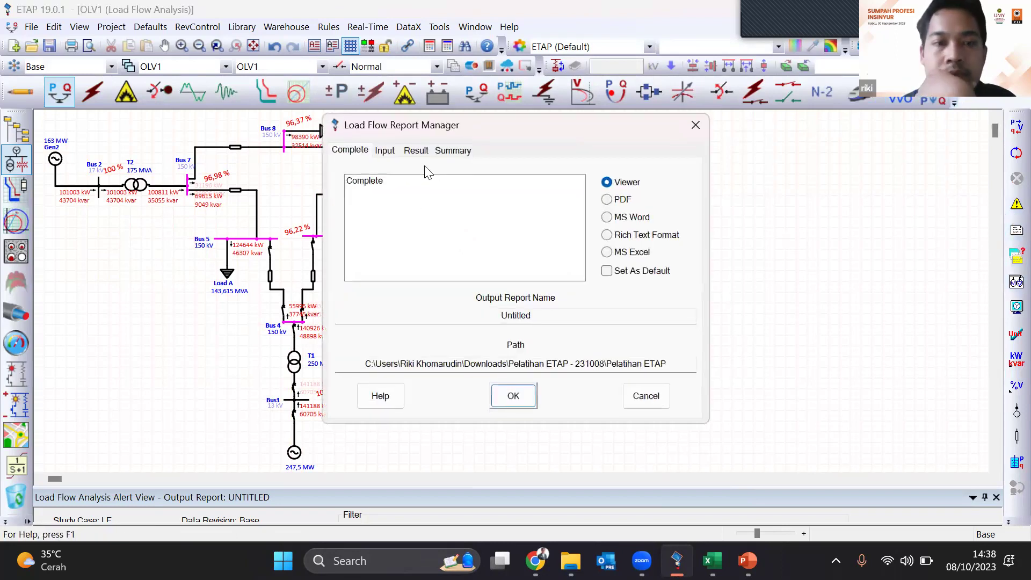
click(418, 152)
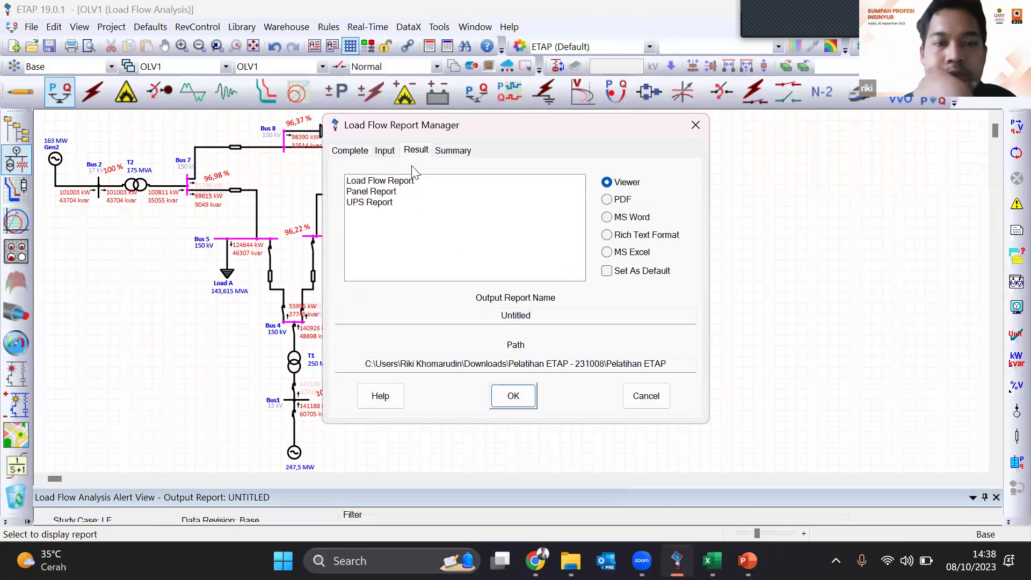
click(409, 183)
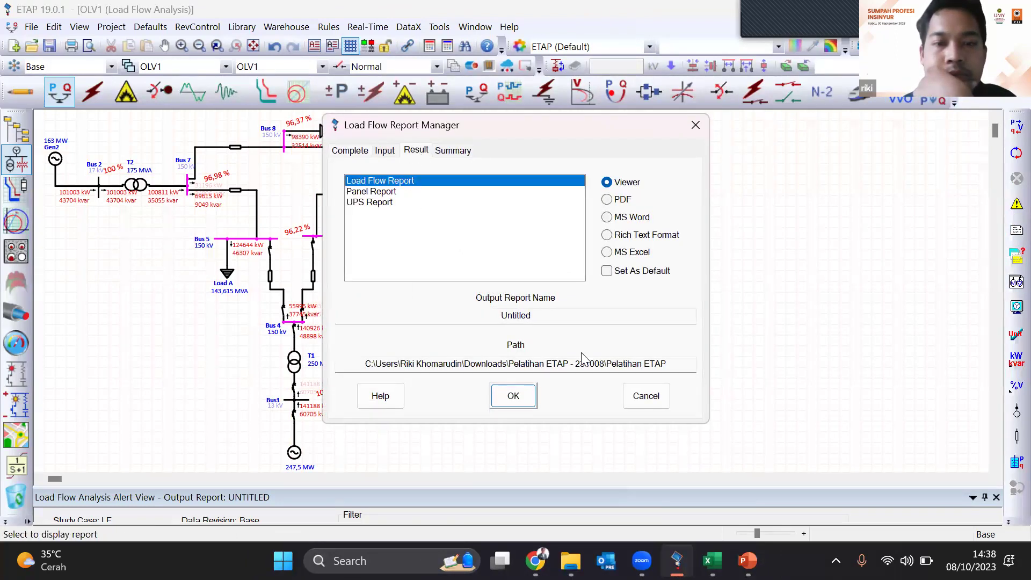
click(525, 398)
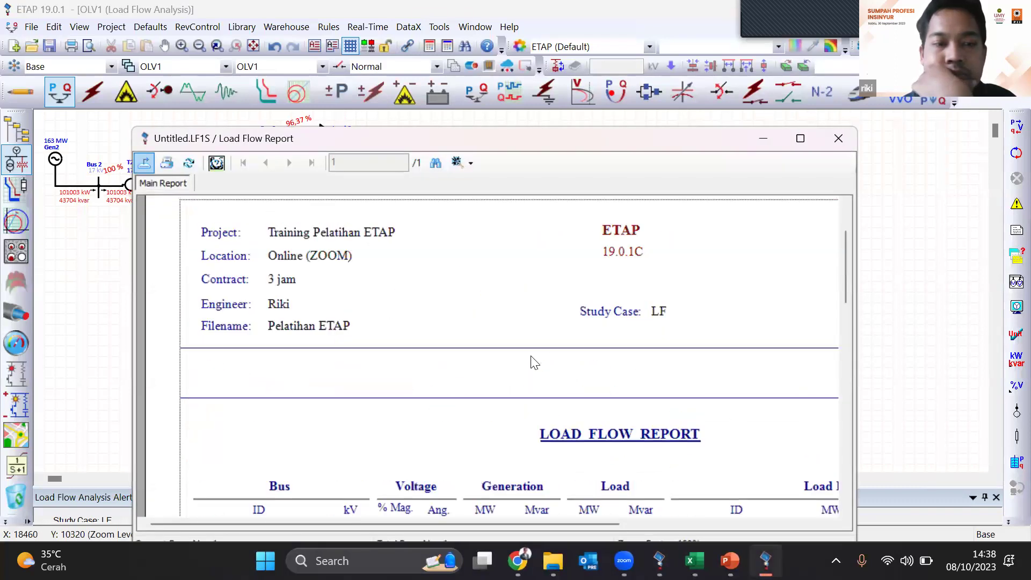
scroll(534, 362, down, 5)
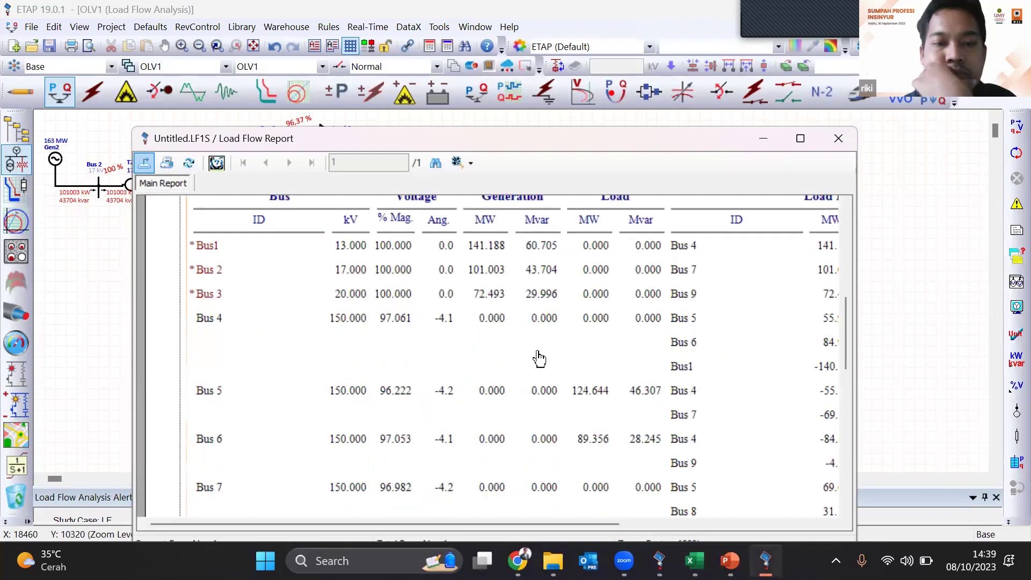
scroll(539, 359, up, 2)
scroll(540, 356, down, 5)
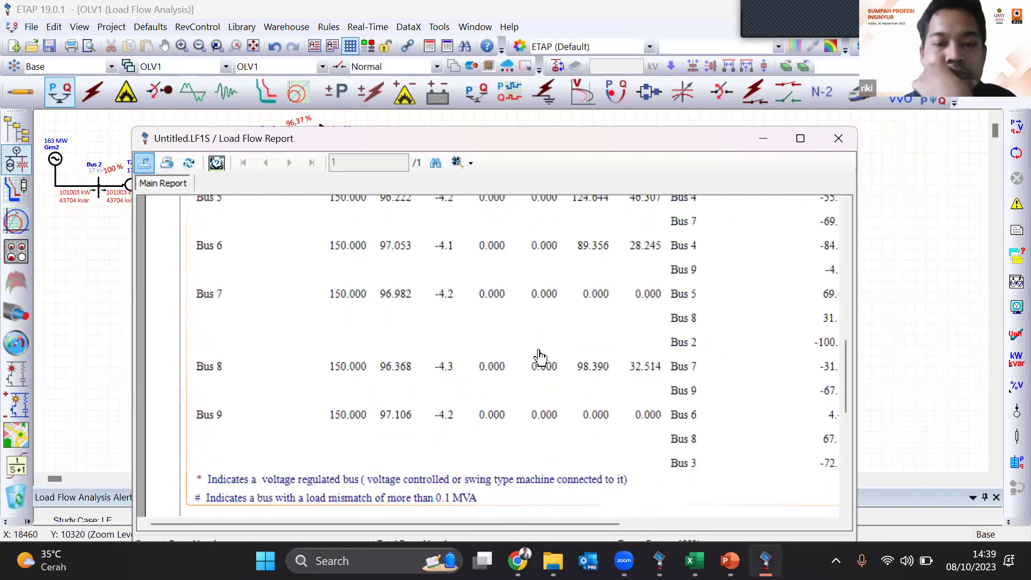
scroll(540, 356, up, 3)
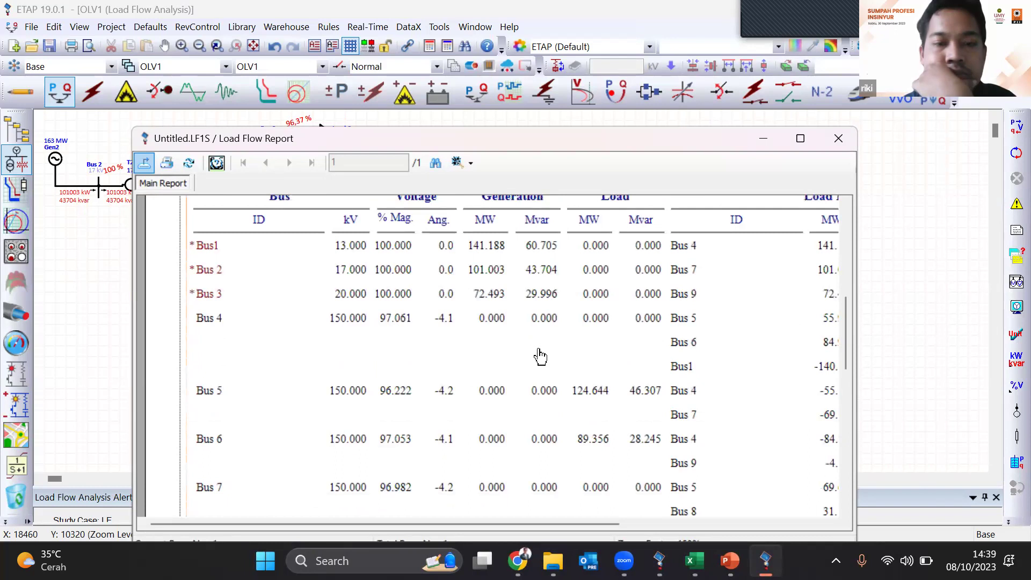
scroll(539, 356, up, 2)
scroll(539, 356, down, 2)
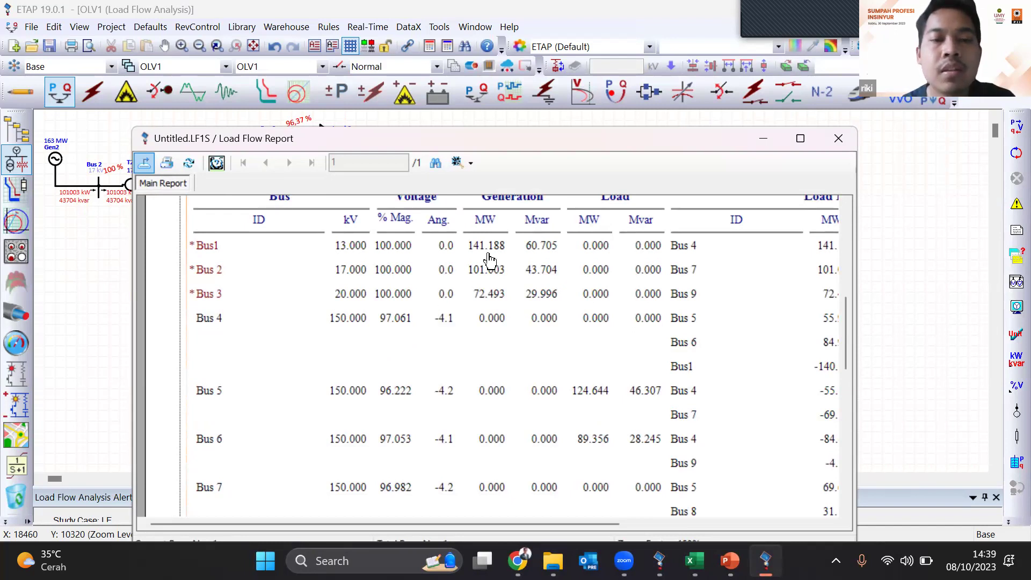
scroll(484, 253, up, 2)
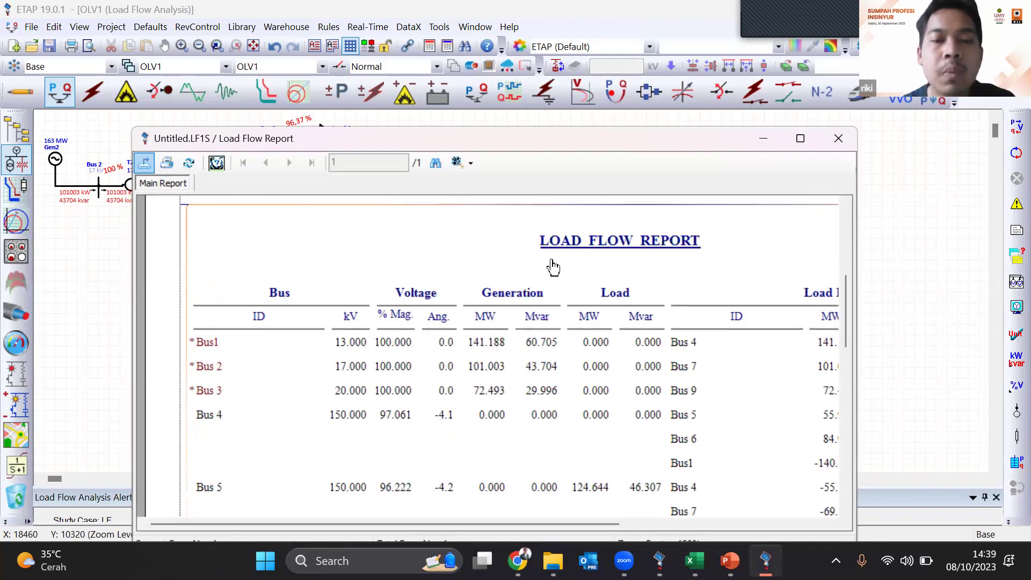
click(801, 138)
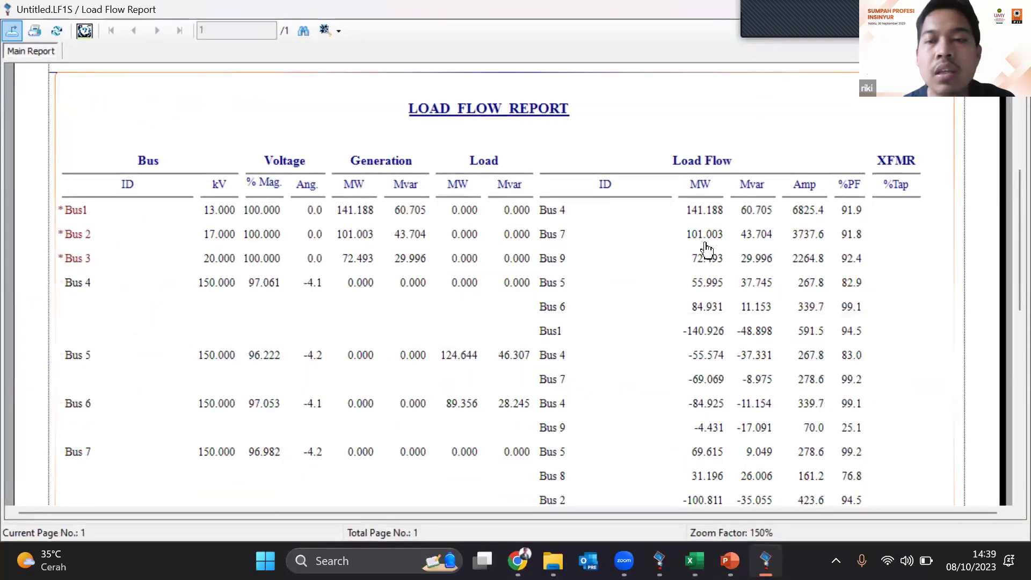
scroll(760, 309, down, 5)
scroll(708, 200, up, 5)
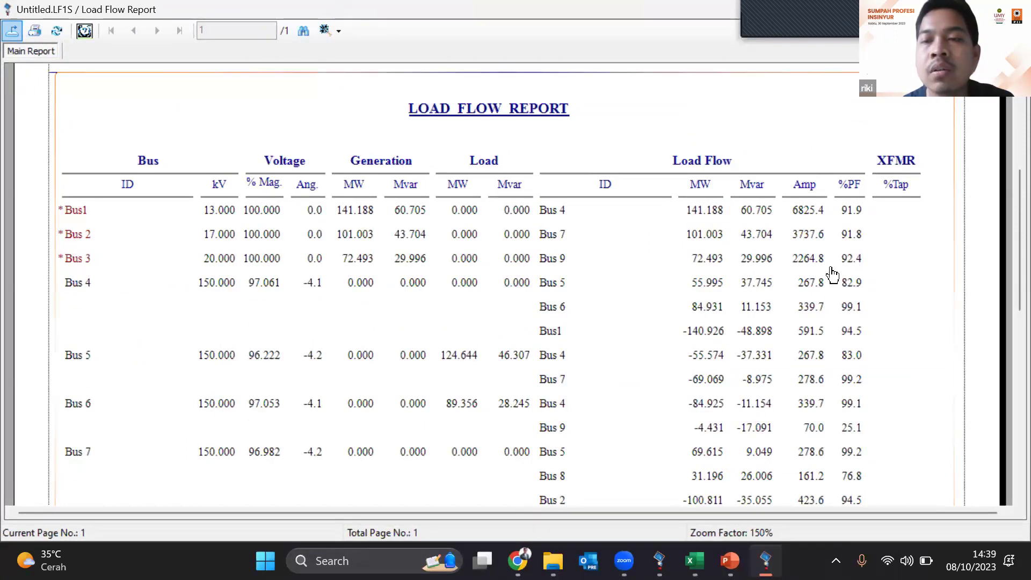
scroll(852, 231, down, 4)
scroll(862, 250, up, 4)
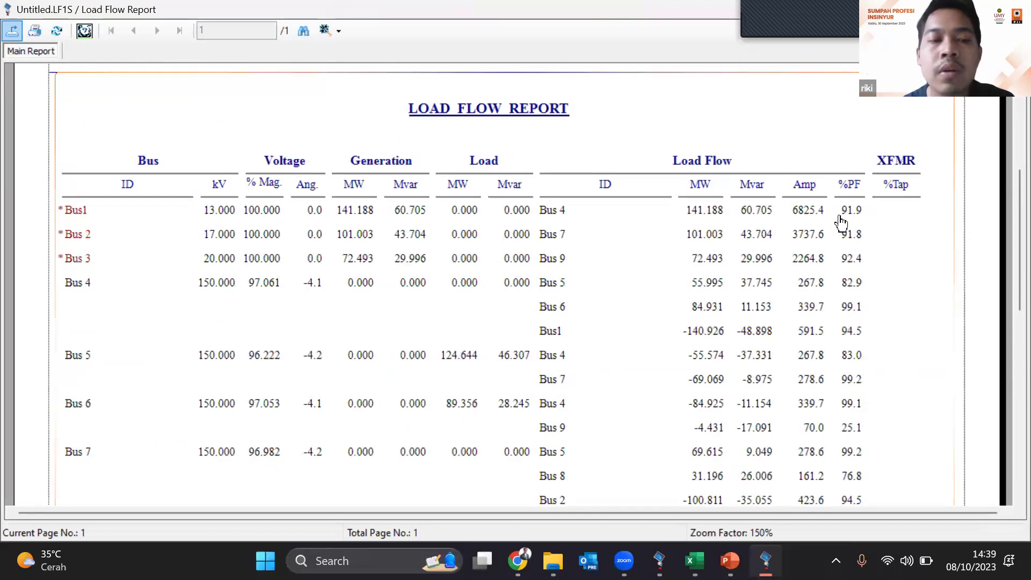
scroll(347, 370, down, 5)
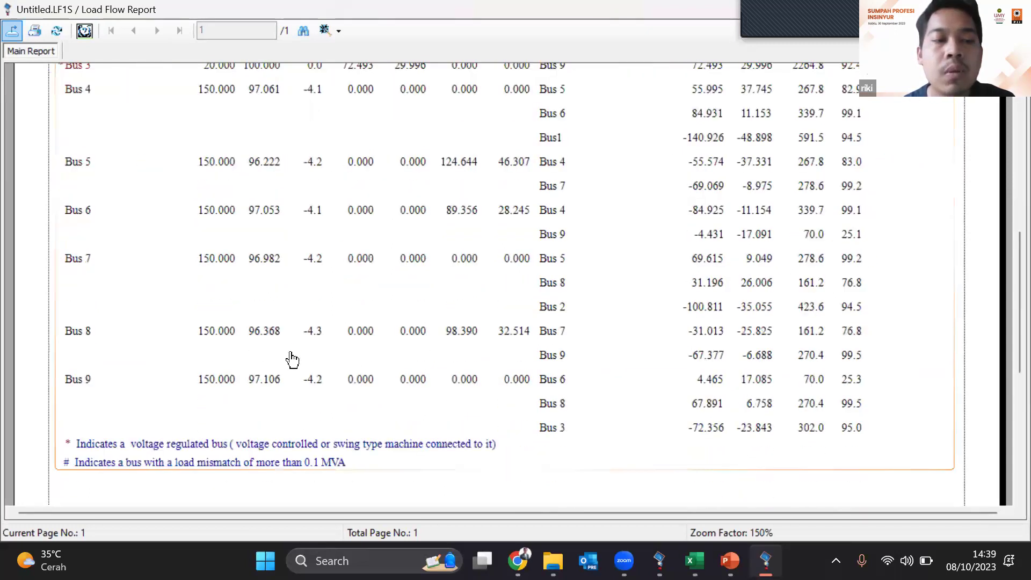
scroll(296, 359, up, 6)
scroll(304, 360, down, 3)
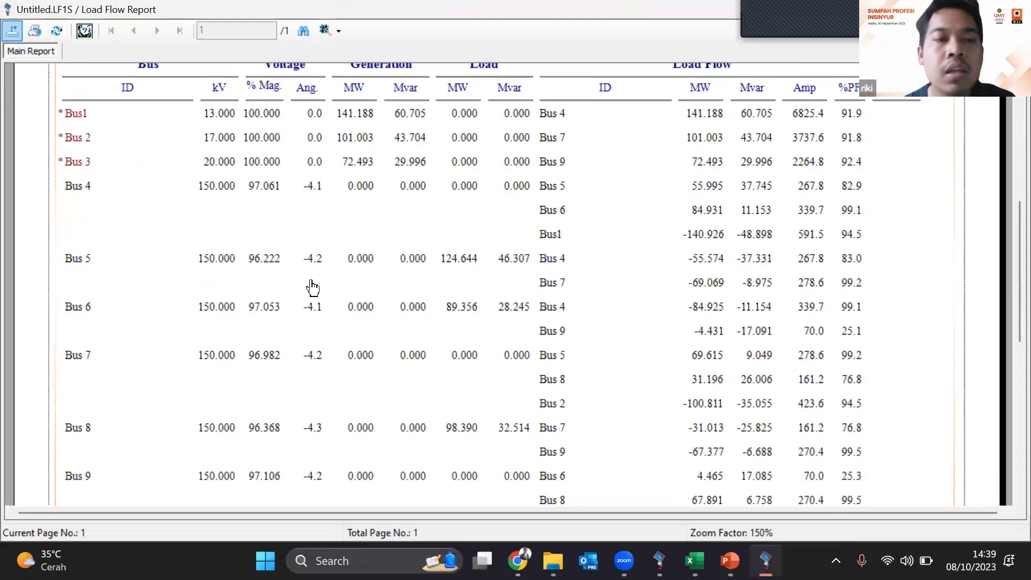
scroll(387, 281, down, 2)
scroll(449, 263, up, 2)
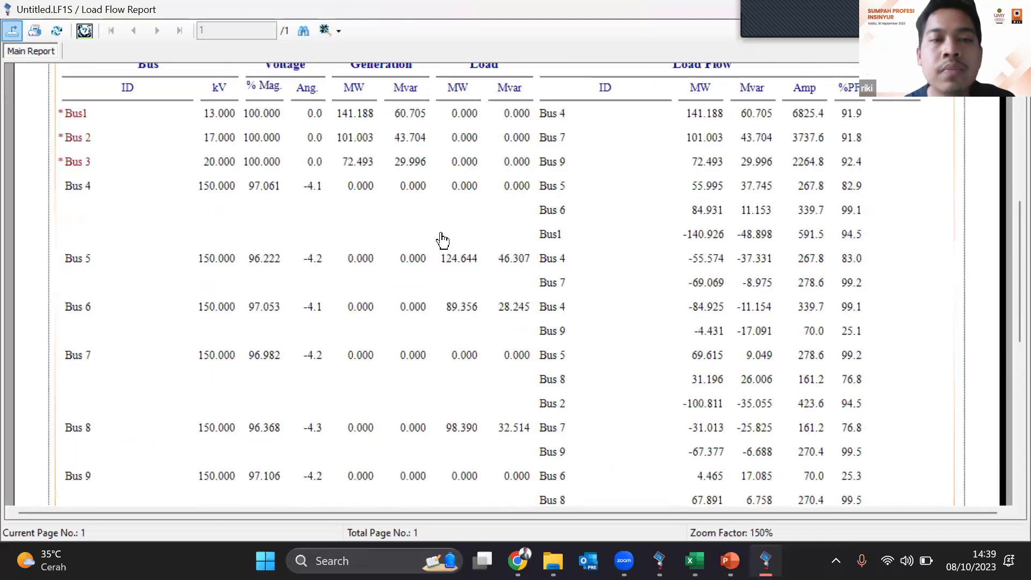
scroll(442, 240, up, 2)
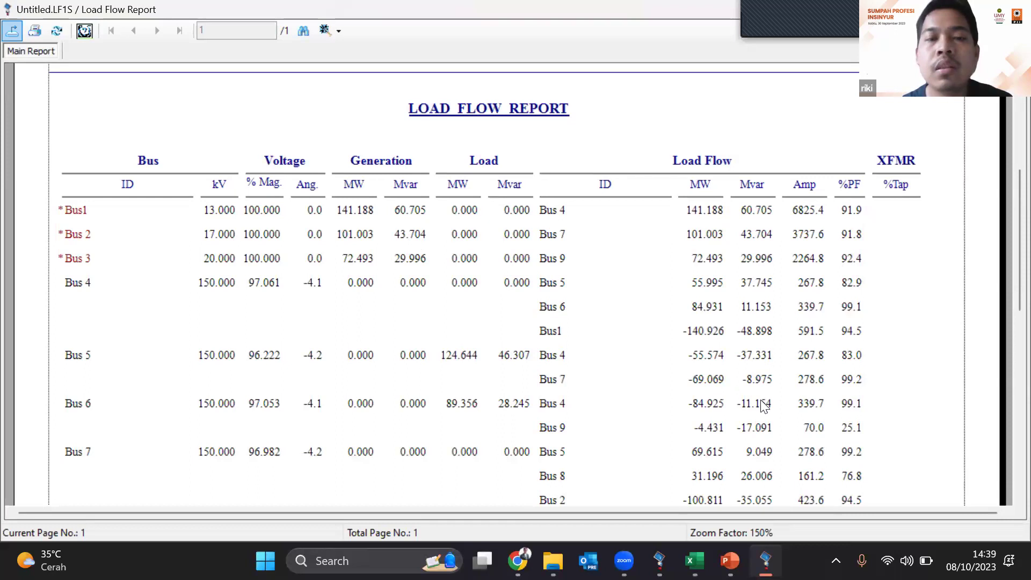
key(alt+F4)
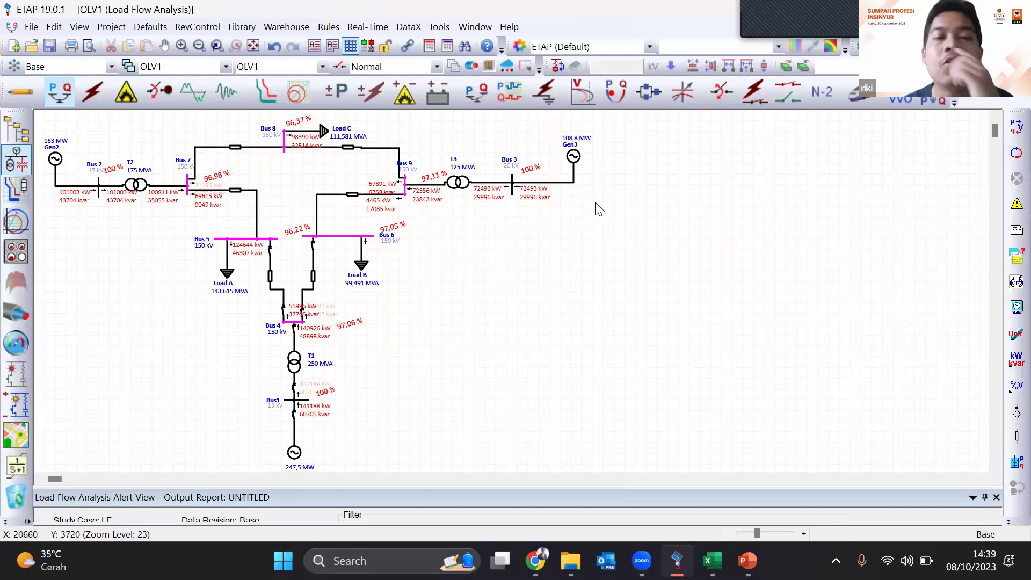
double_click(575, 157)
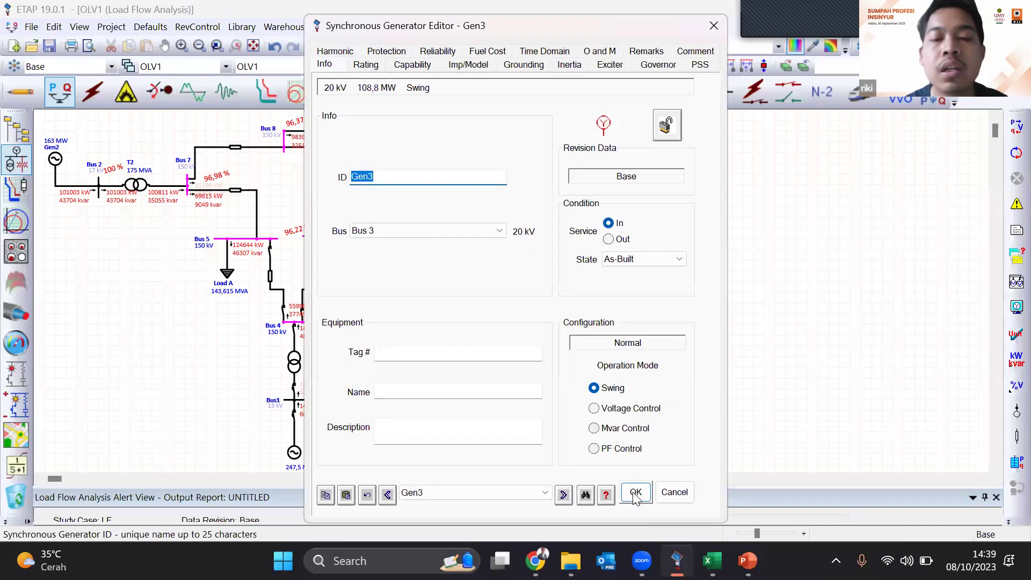
click(675, 493)
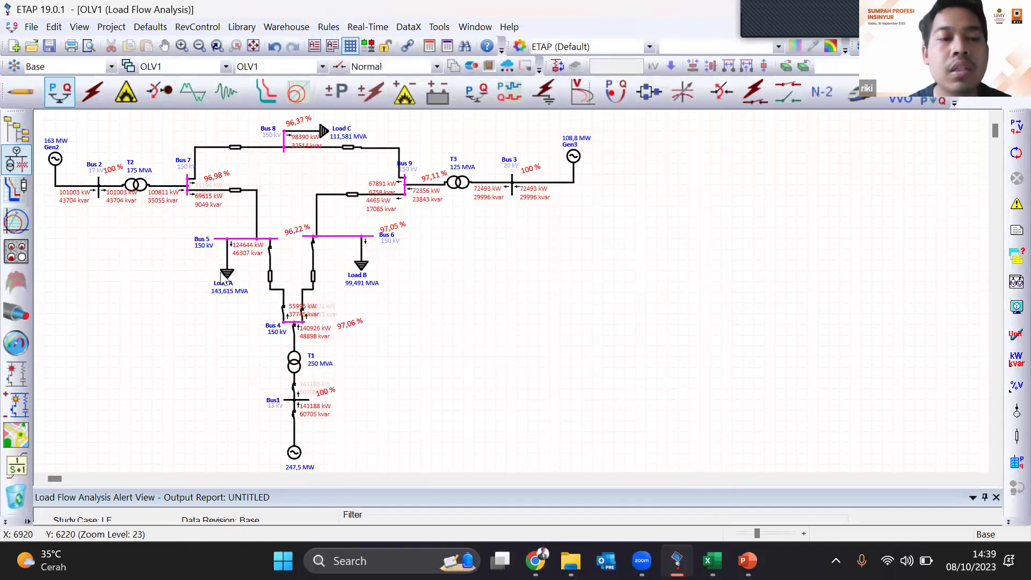
click(235, 149)
double_click(234, 151)
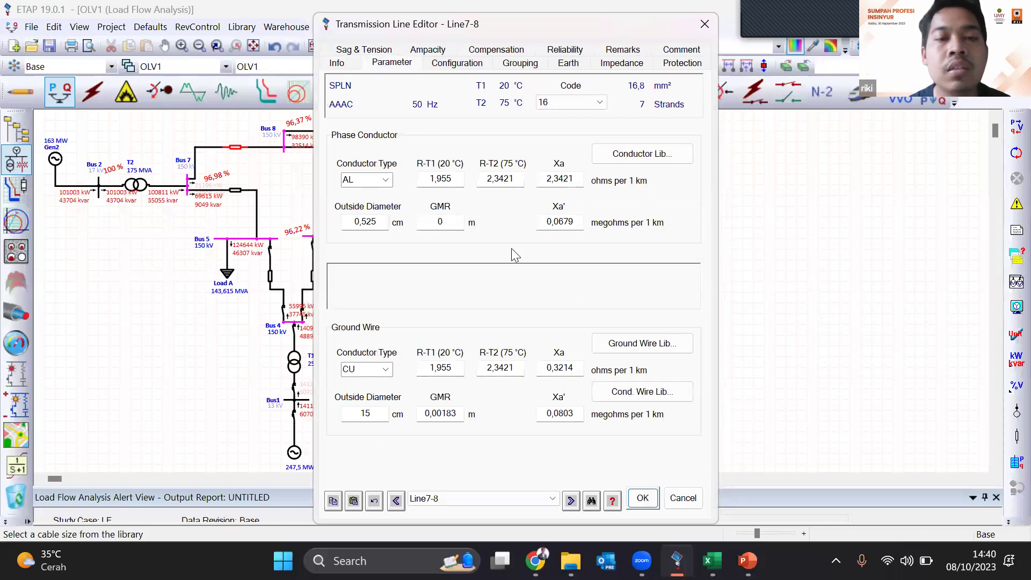
click(622, 63)
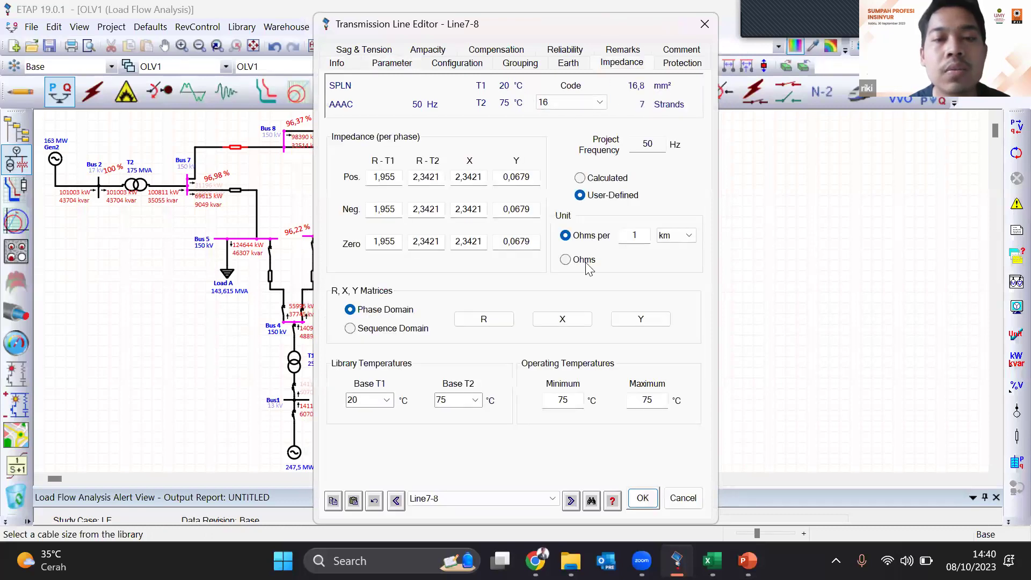
click(684, 496)
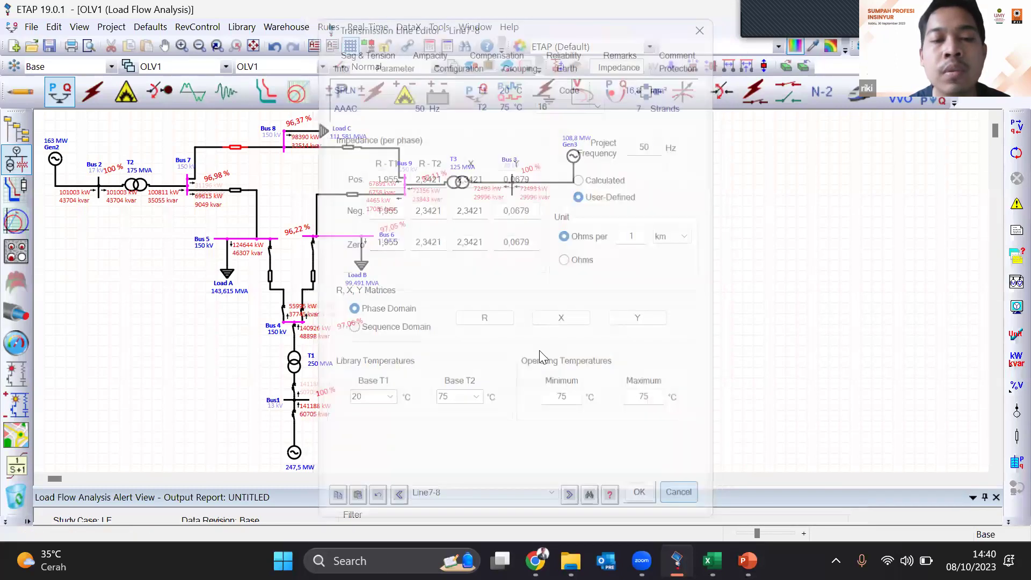
scroll(569, 324, down, 5)
- Zoom the diagram back in and switch to Short-Circuit Analysis mode
click(747, 532)
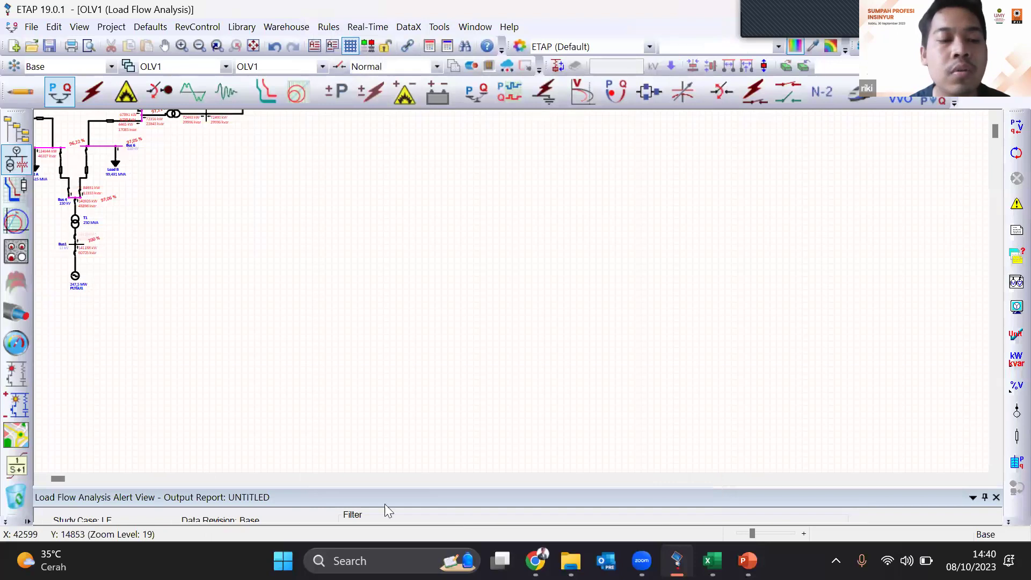
scroll(70, 477, up, 1)
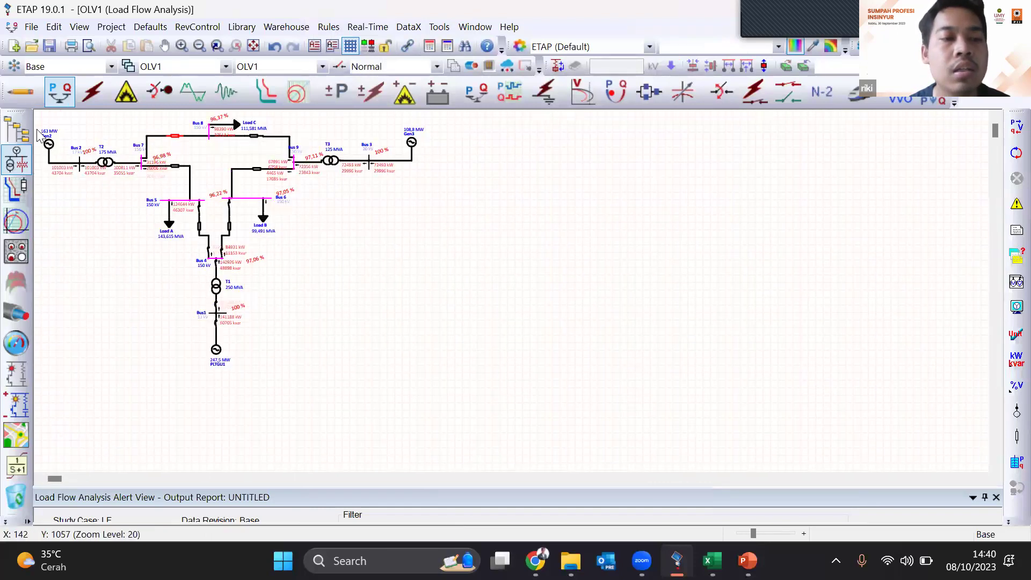
scroll(37, 135, up, 1)
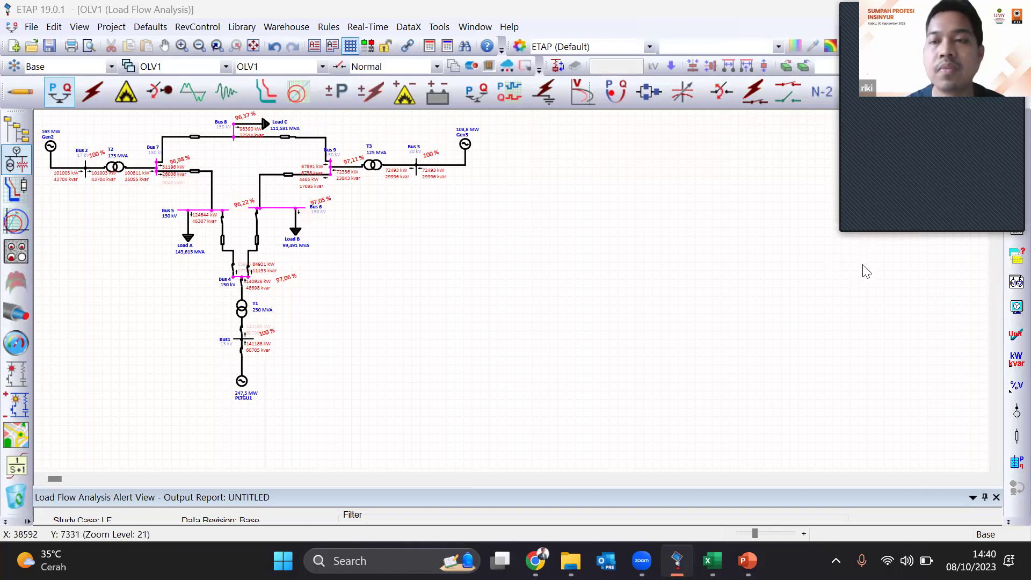
key(XF86AudioRaiseVolume)
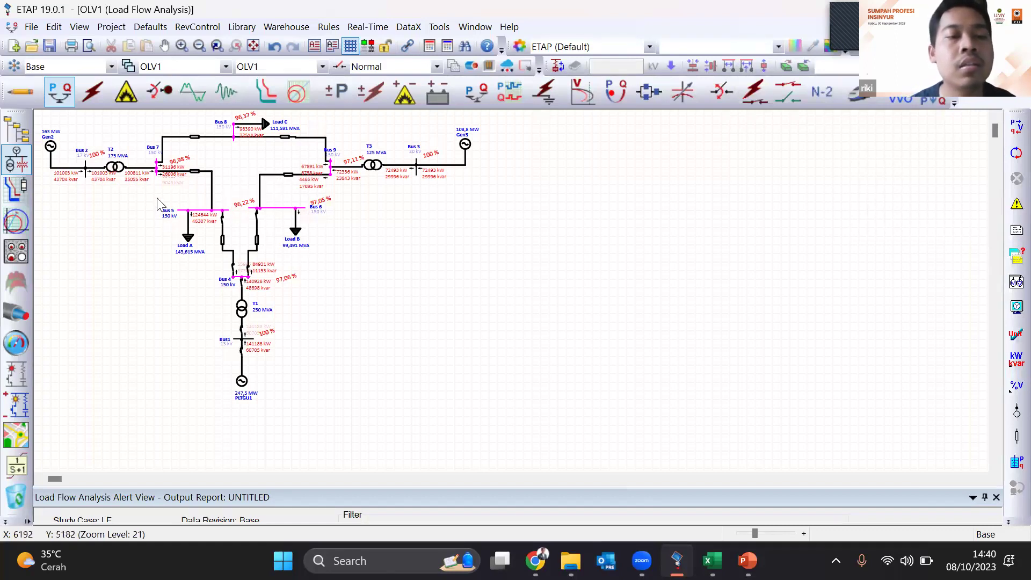
click(90, 95)
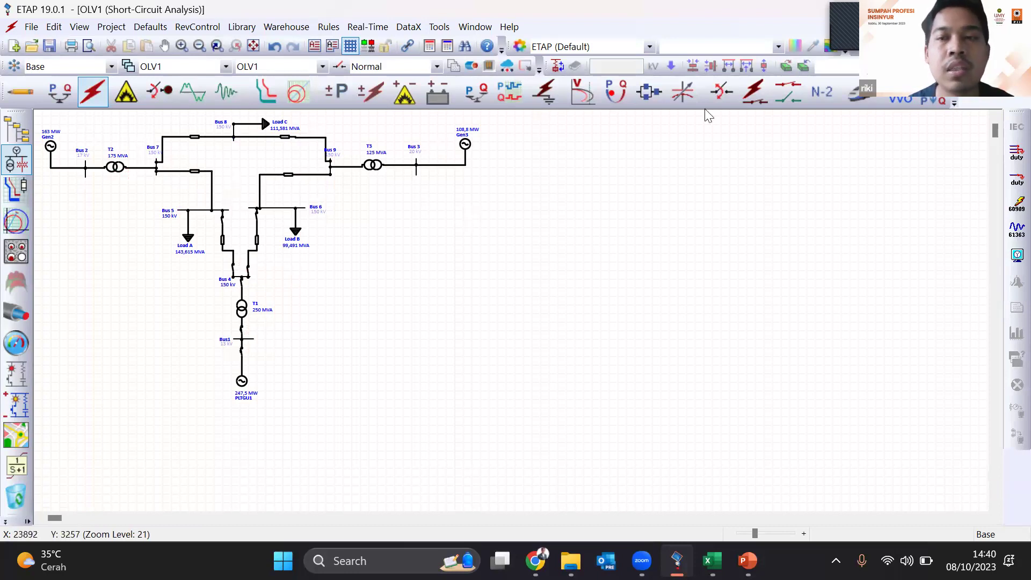
- Open the SC study case and add all buses to the faulted list
click(846, 47)
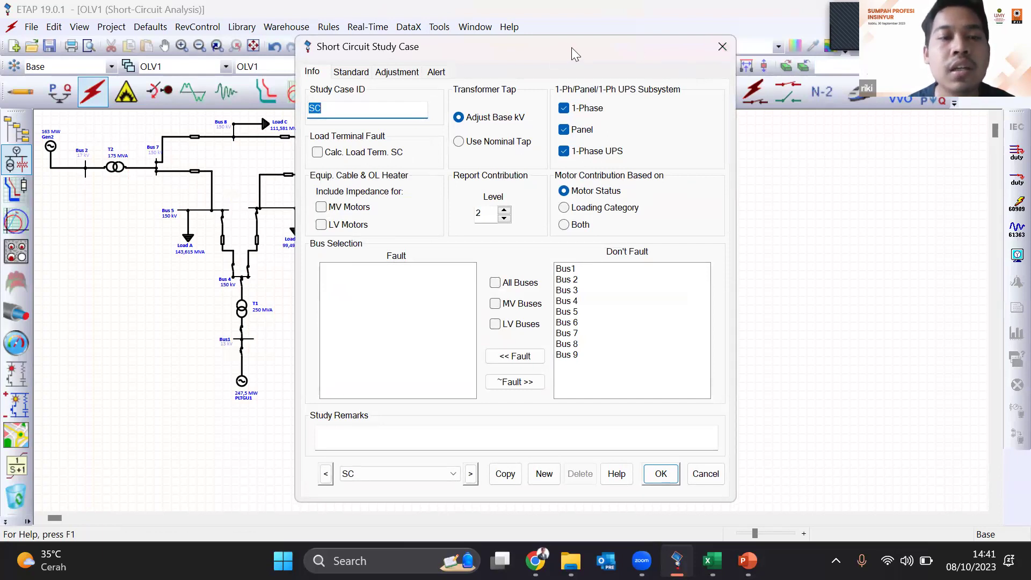
drag(673, 48, 818, 29)
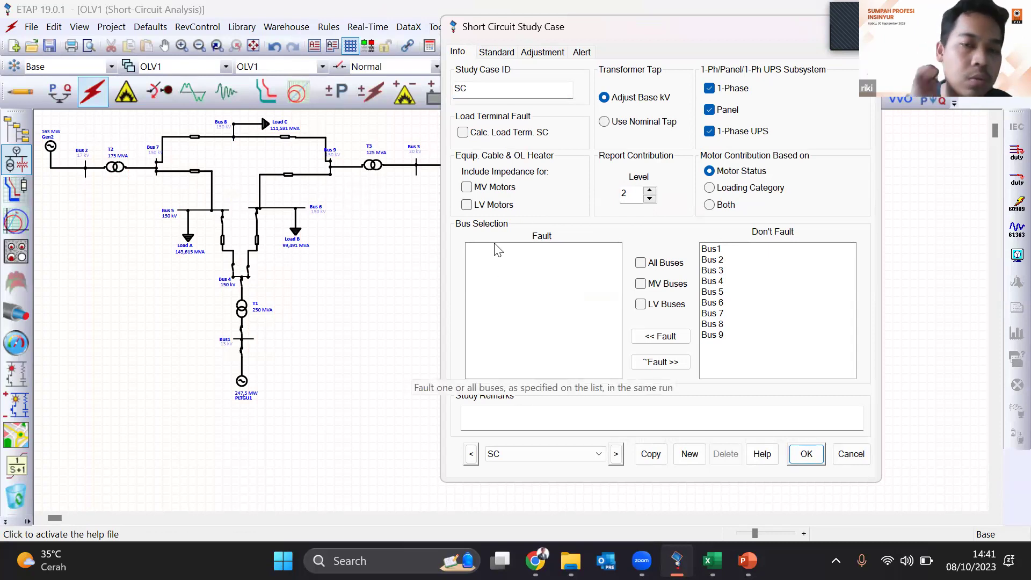
click(638, 266)
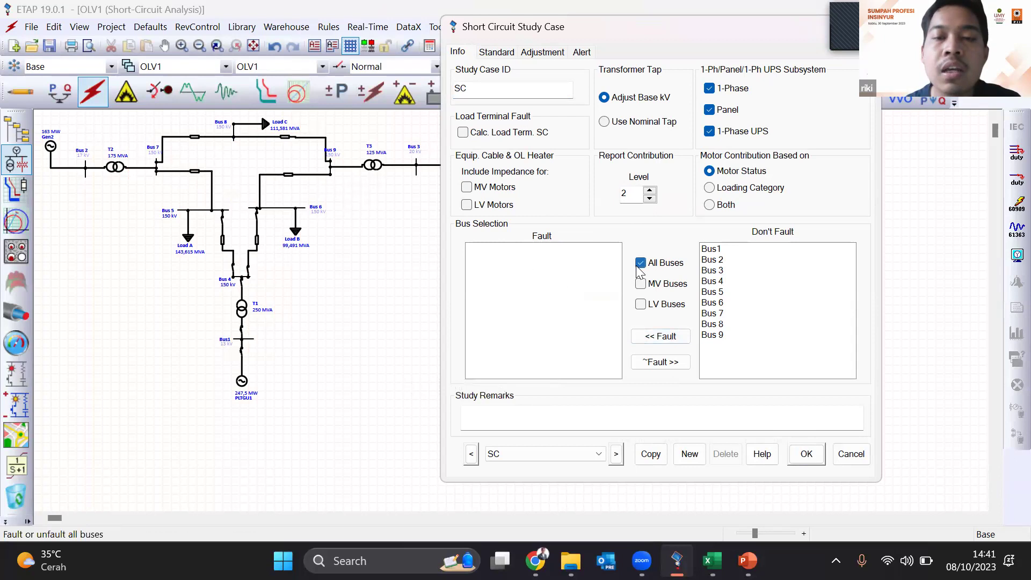
click(651, 343)
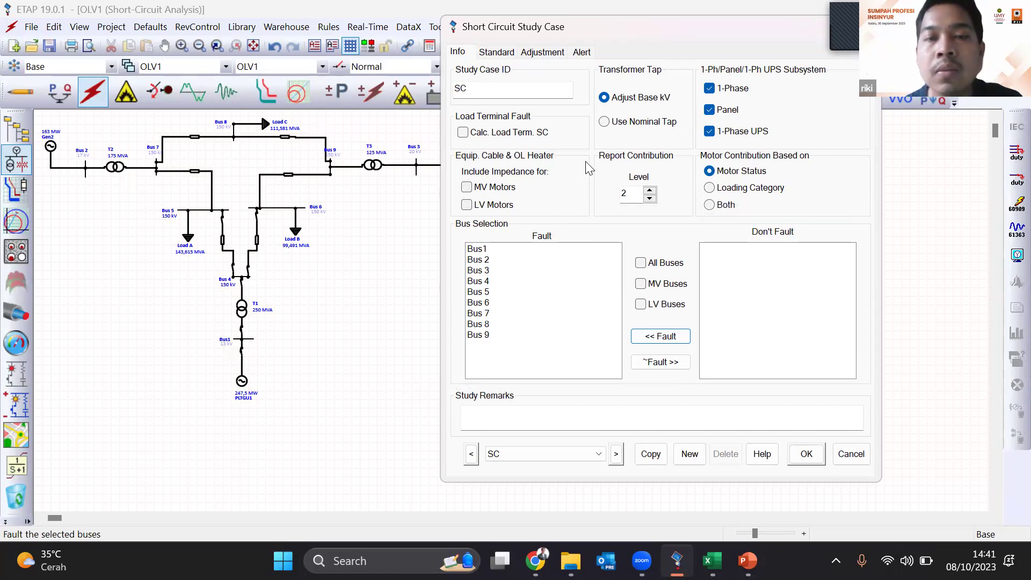
- Set Short-Circuit Current to Max, keep the IEC standard, and save the study case with OK
click(495, 54)
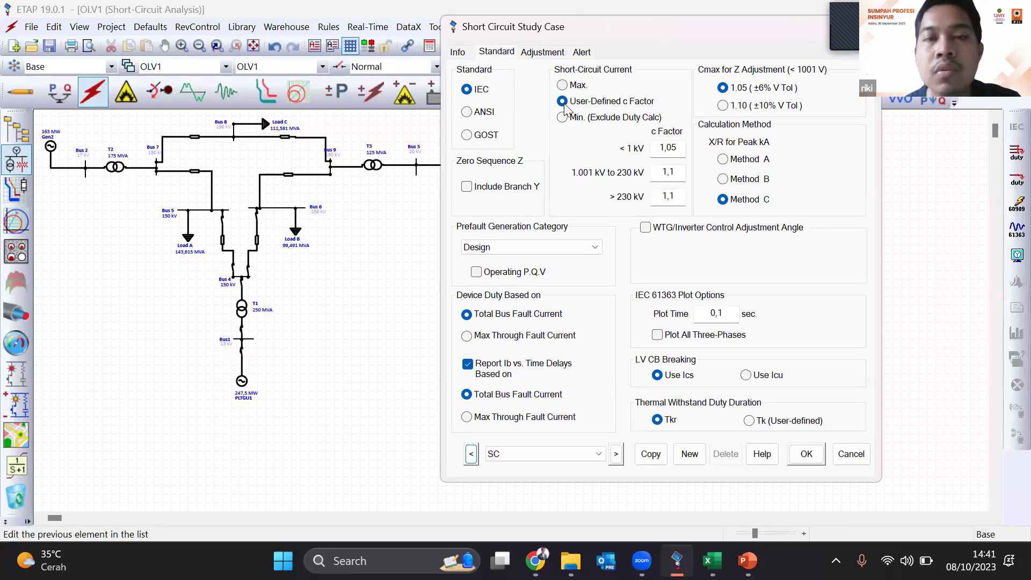
click(583, 87)
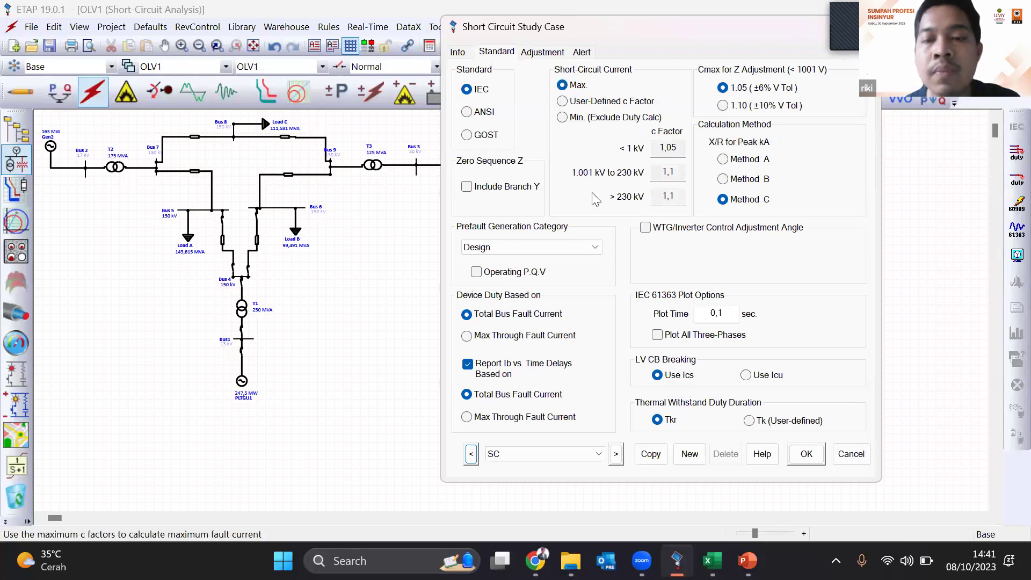
click(545, 54)
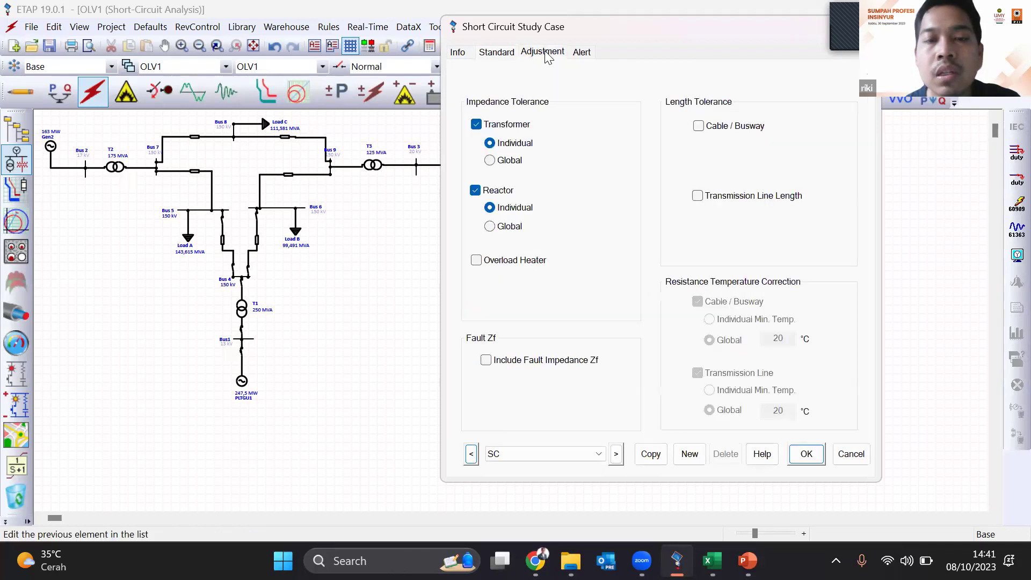
click(581, 52)
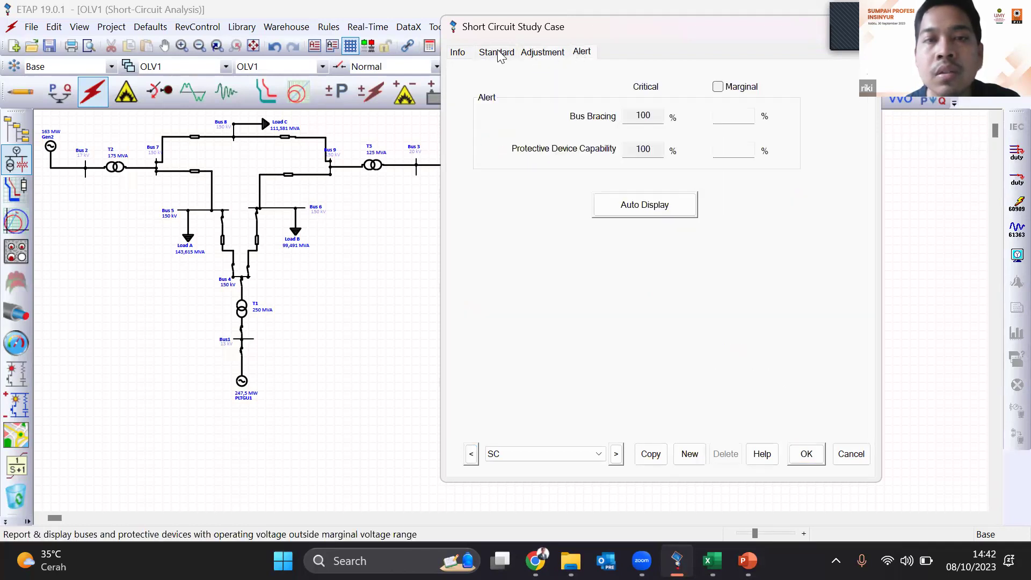
click(499, 53)
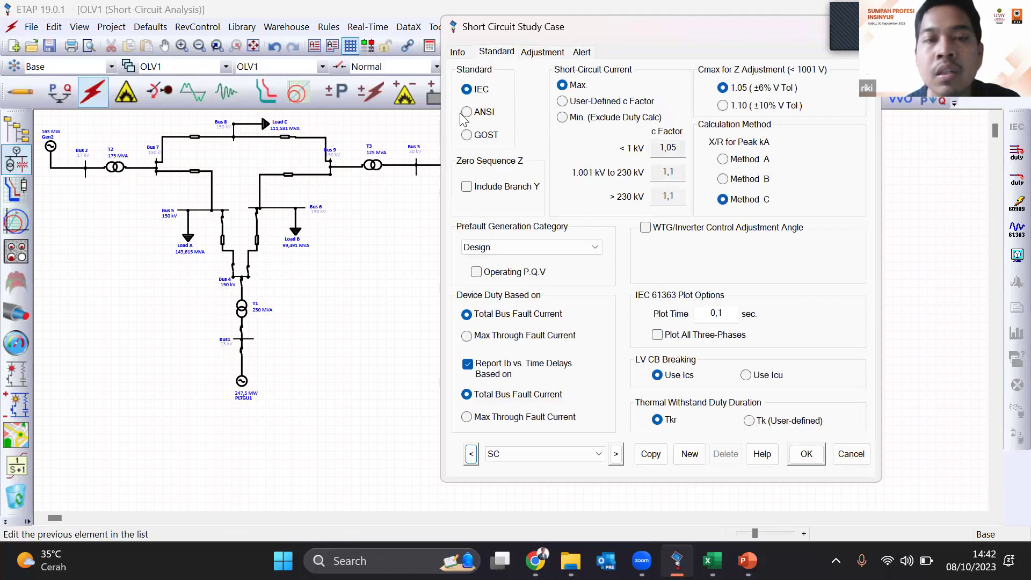
click(492, 115)
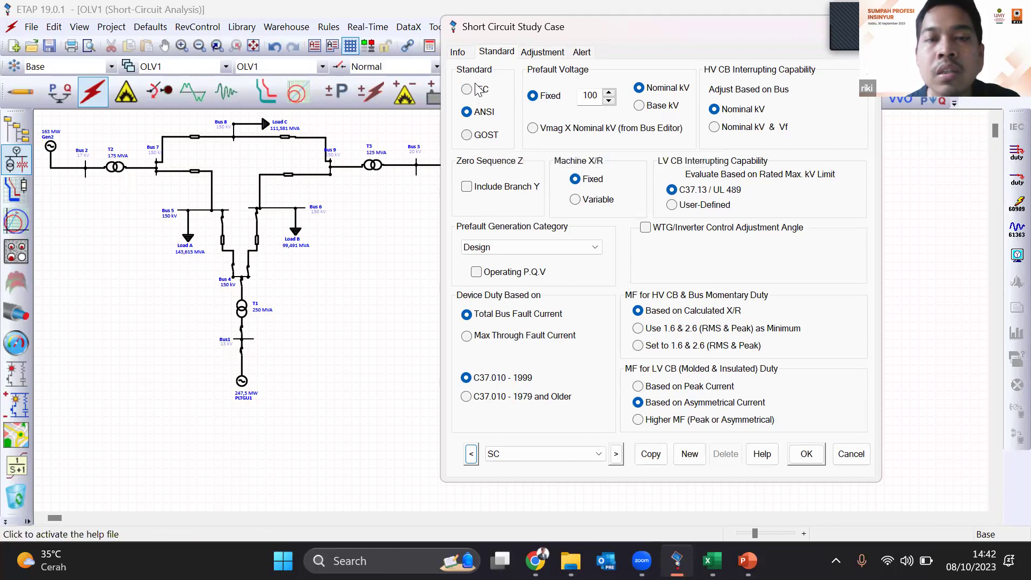
click(479, 90)
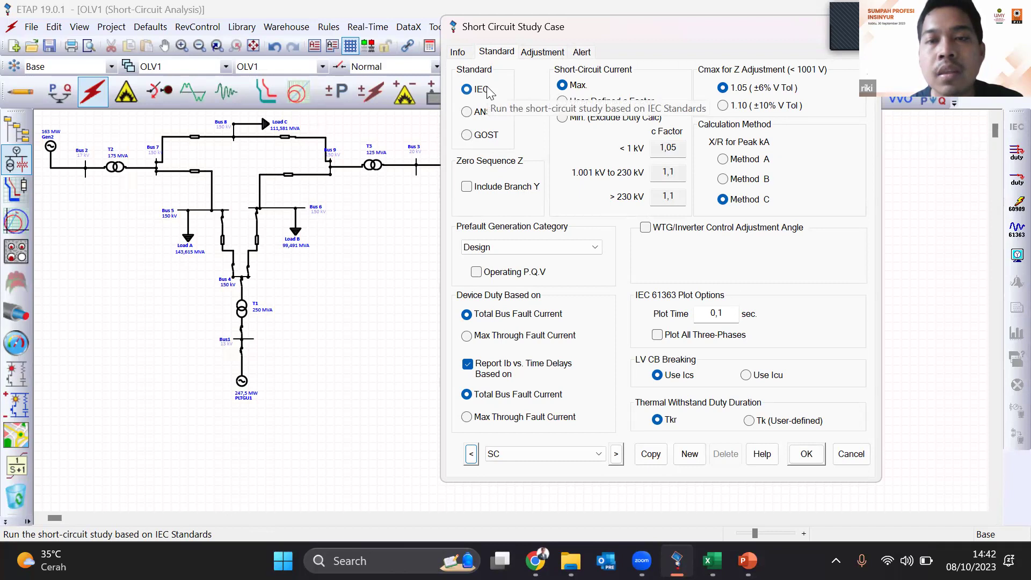
click(457, 52)
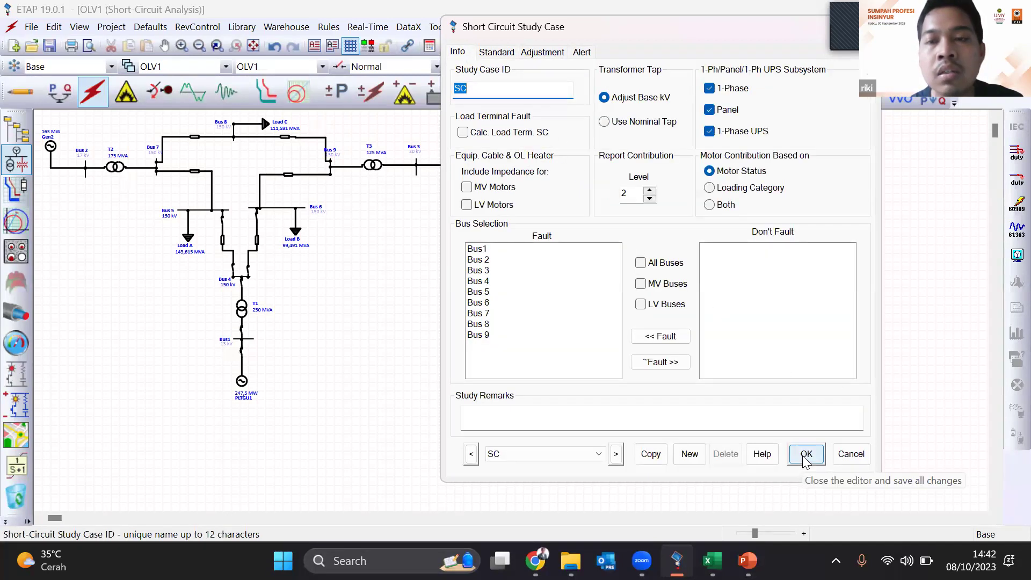
click(650, 193)
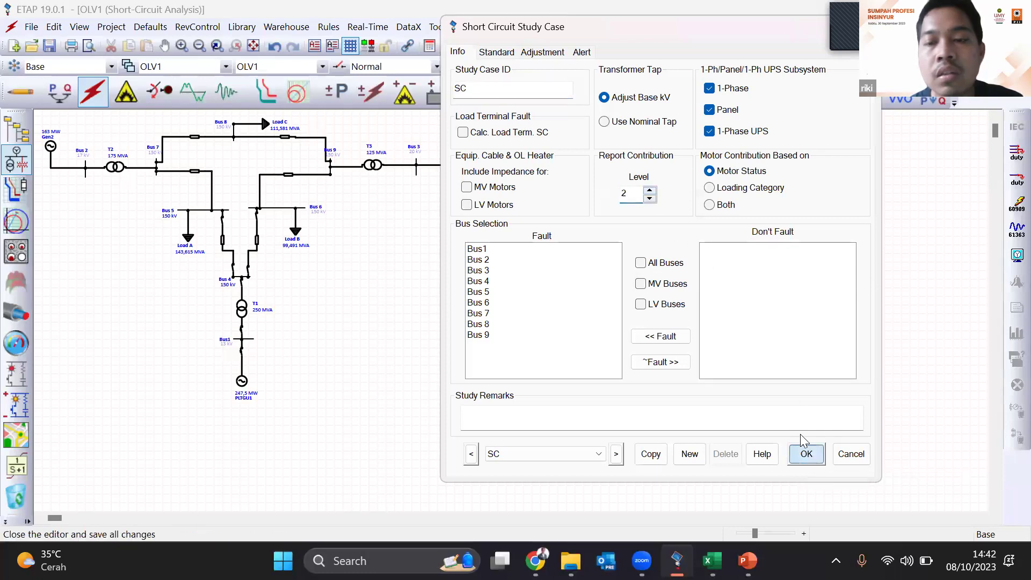
click(806, 454)
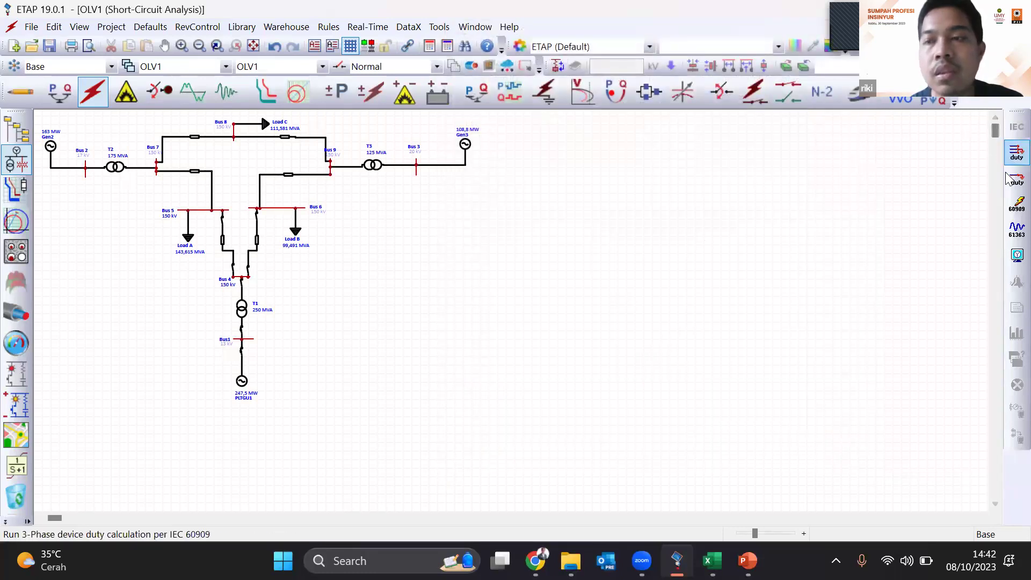
- Run the IEC 60909 study with the default report name and return to the one-line diagram
click(1006, 213)
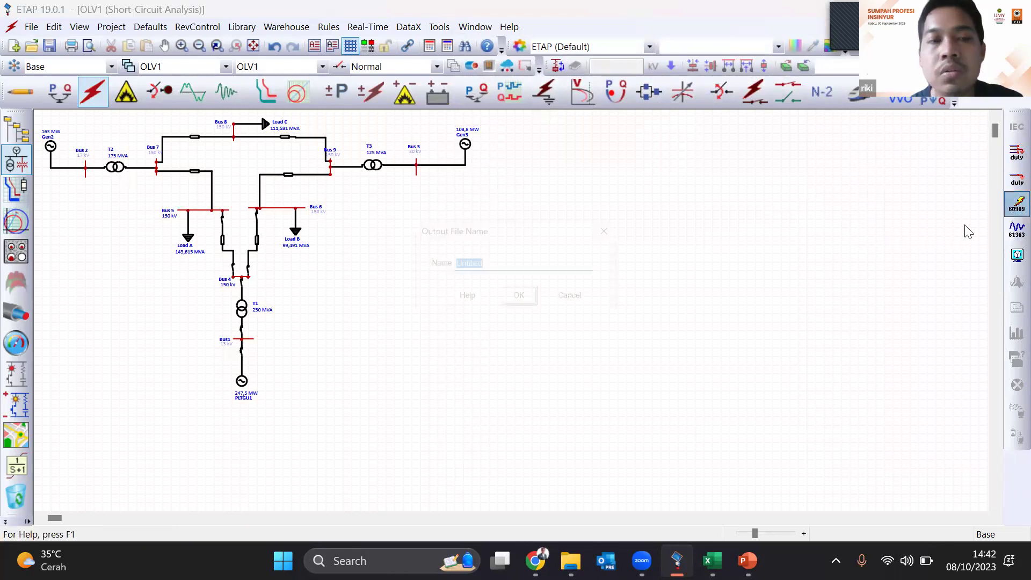
click(521, 298)
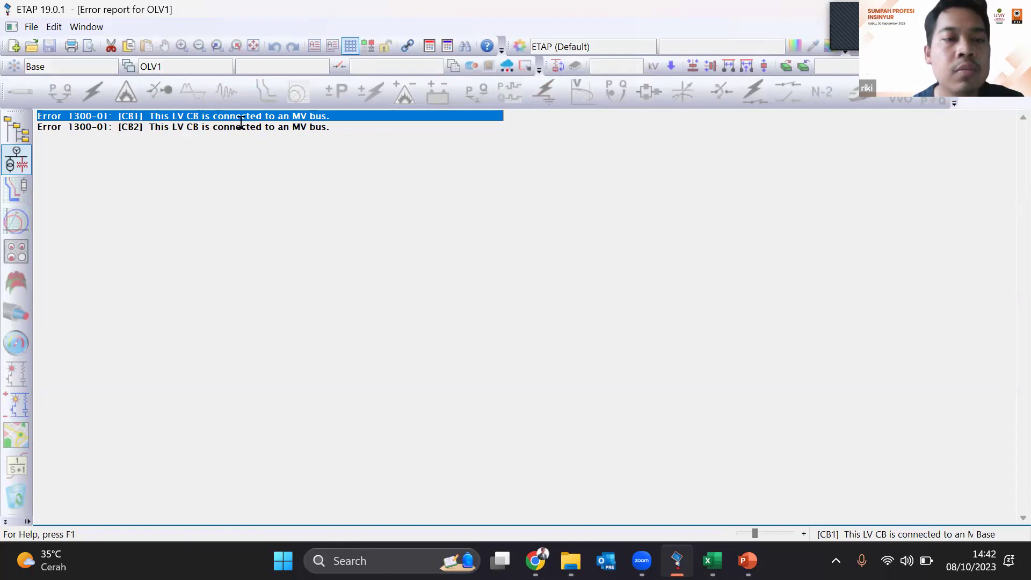
click(16, 155)
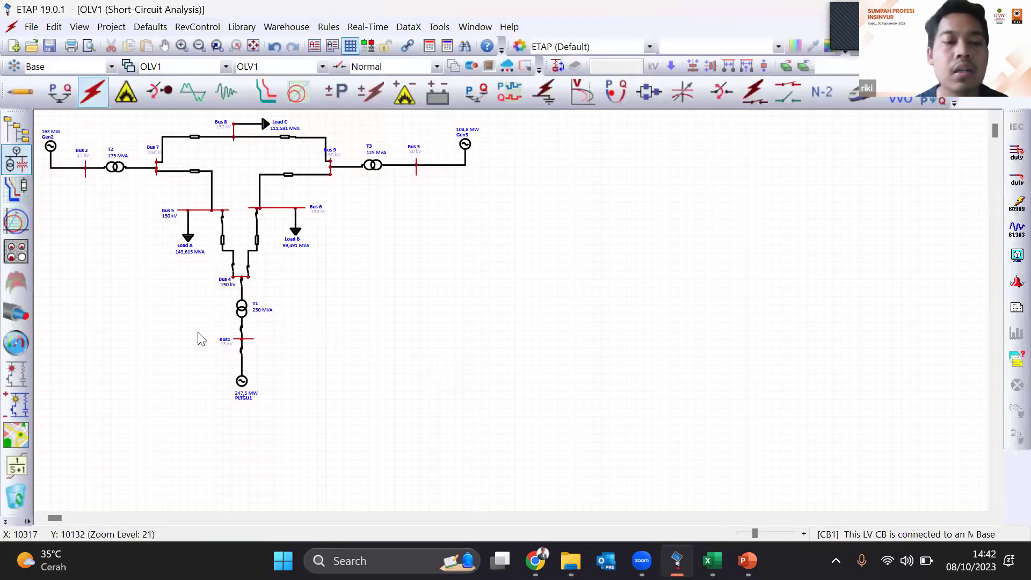
scroll(340, 384, up, 6)
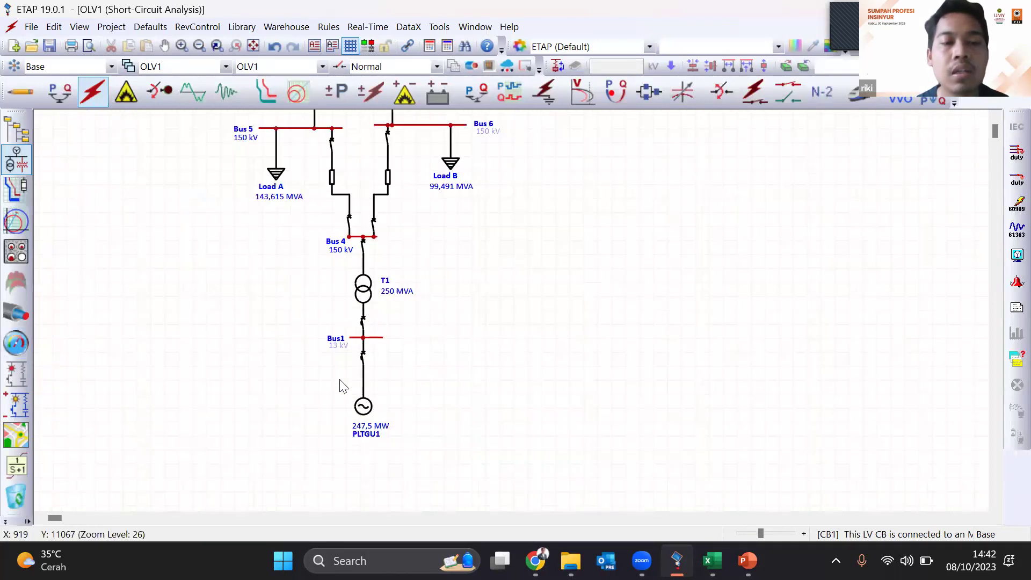
scroll(421, 364, up, 8)
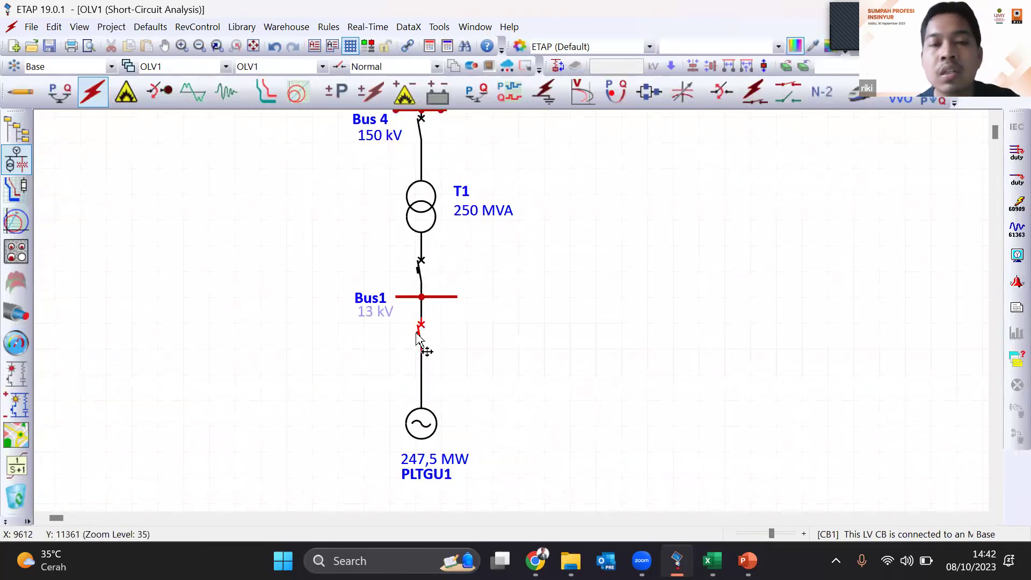
- In Edit mode, delete breakers CB1 and CB2 around Bus1, then return to Short-Circuit mode
drag(421, 347, 425, 286)
key(Return)
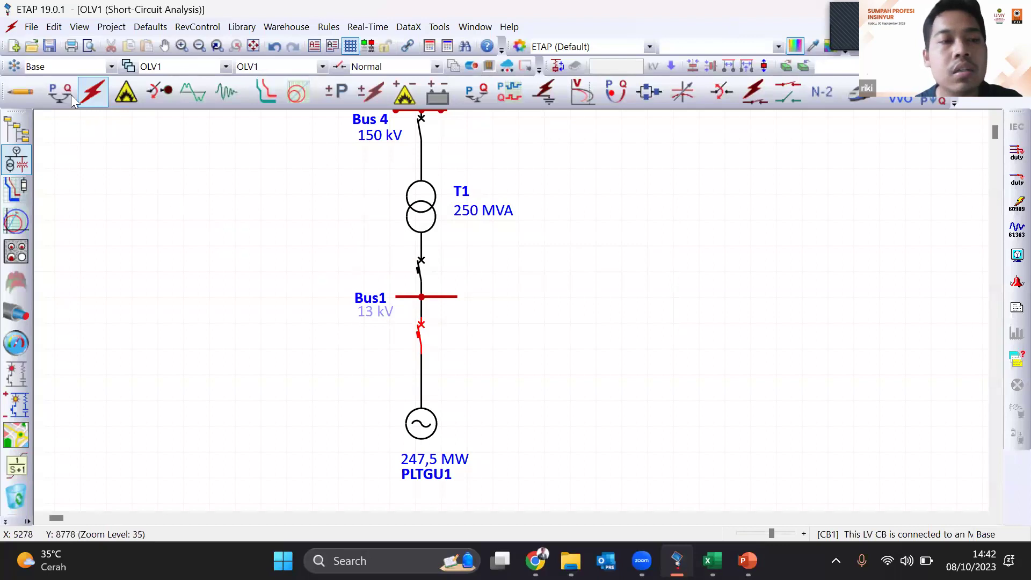
click(20, 91)
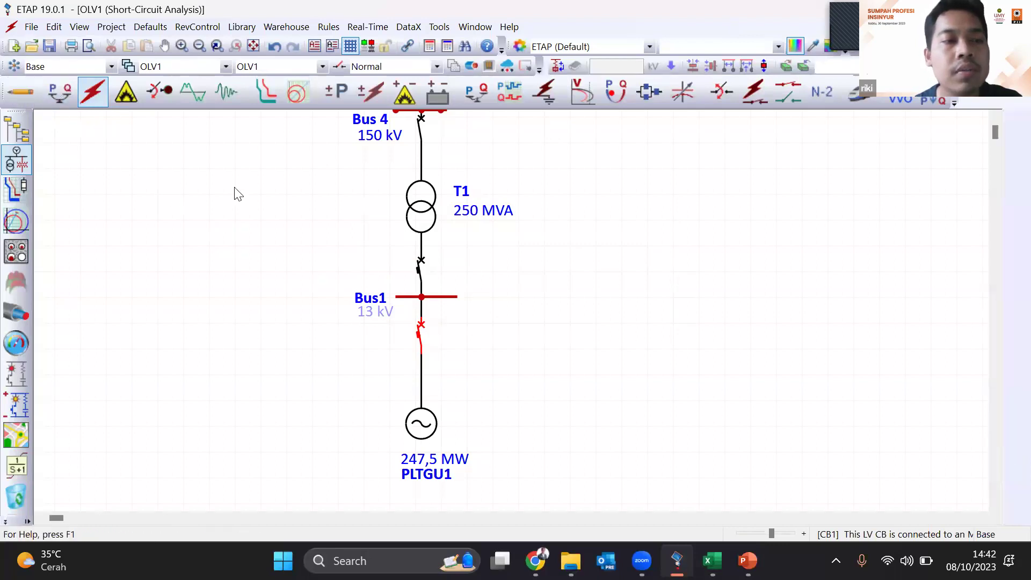
click(421, 333)
key(Delete)
click(423, 267)
key(Delete)
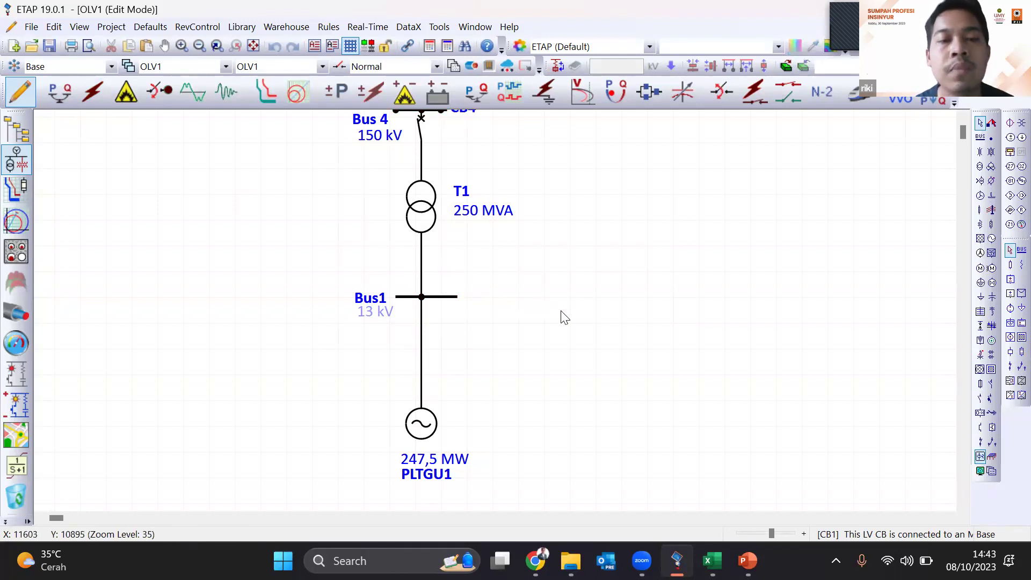
scroll(560, 310, down, 1)
scroll(412, 262, down, 2)
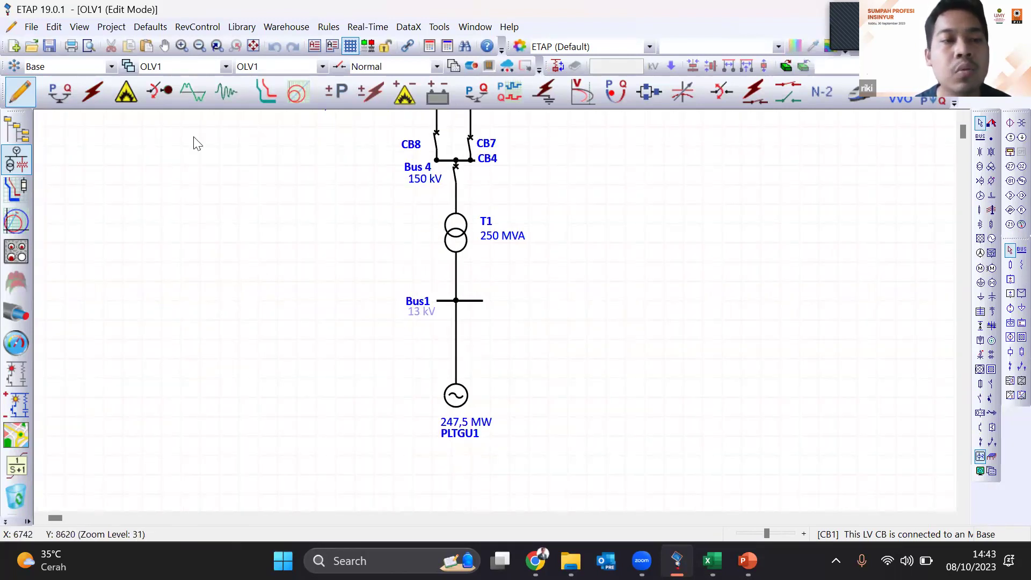
click(96, 97)
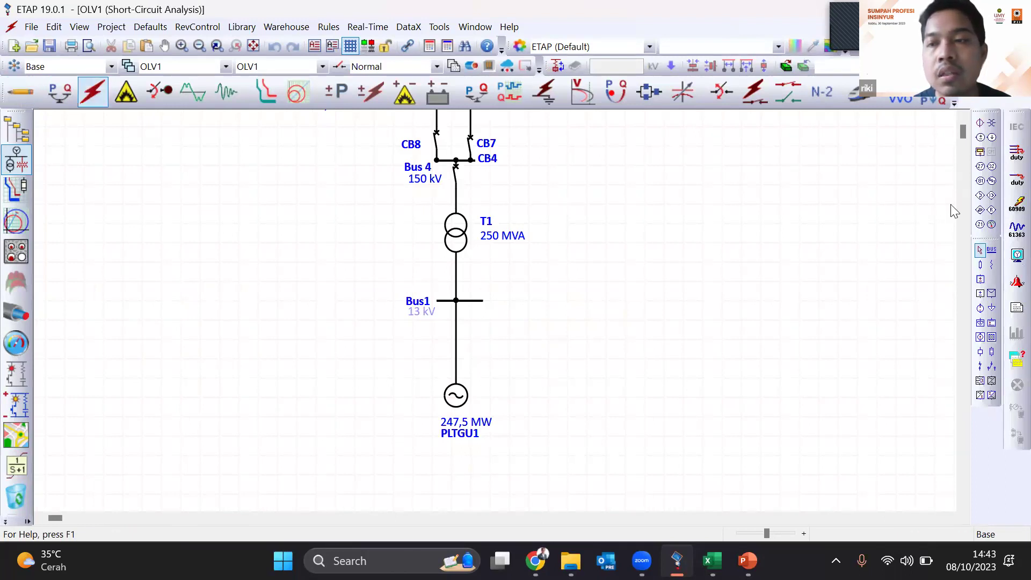
- Run the IEC 60909 3-phase, LG, LL, LLG fault study on the diagram
click(1017, 204)
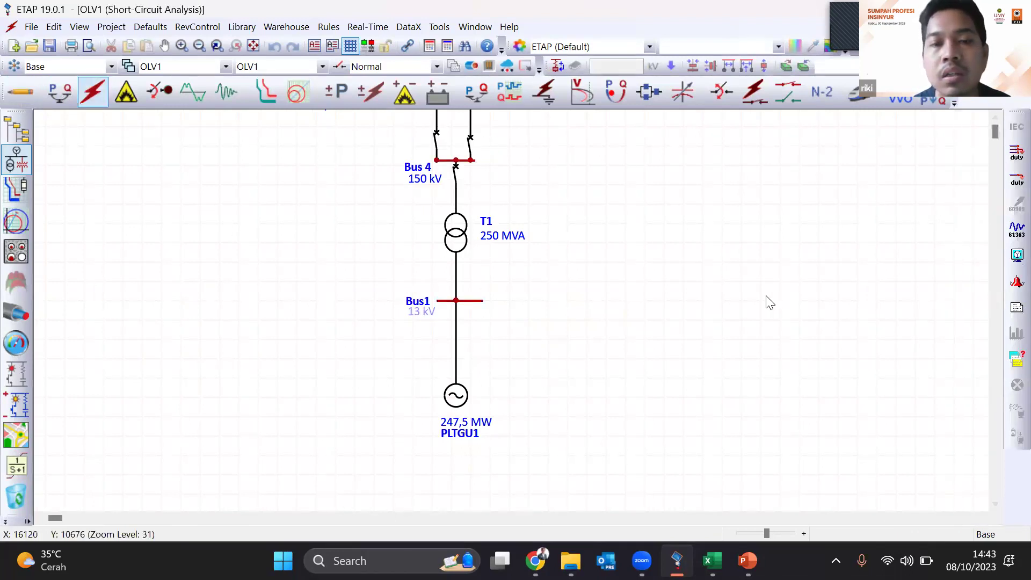
scroll(593, 312, down, 1)
scroll(593, 312, down, 3)
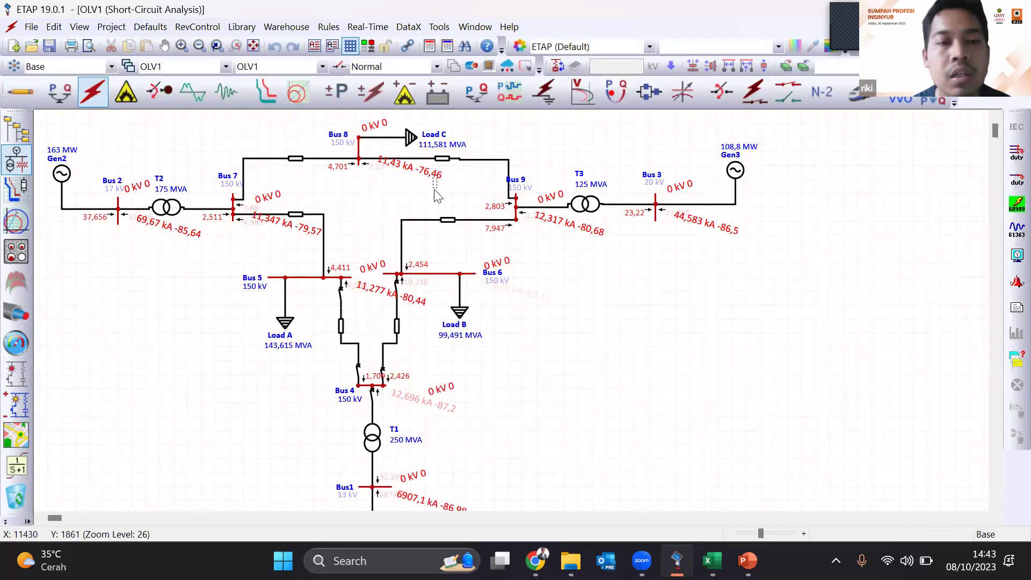
- Move the red fault labels at Buses 8, 2, 9, 3, 5 and 4 clear of the values
drag(420, 171, 402, 183)
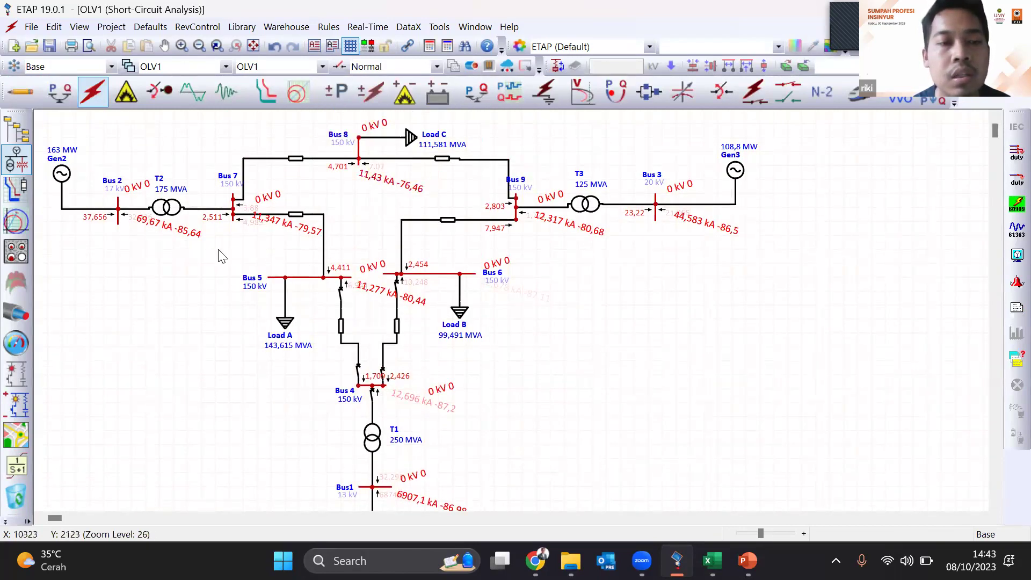
drag(194, 239, 179, 253)
drag(588, 233, 565, 247)
drag(704, 223, 680, 236)
mouse_move(394, 306)
mouse_down()
mouse_move(316, 292)
mouse_move(384, 300)
mouse_up()
drag(440, 413, 431, 412)
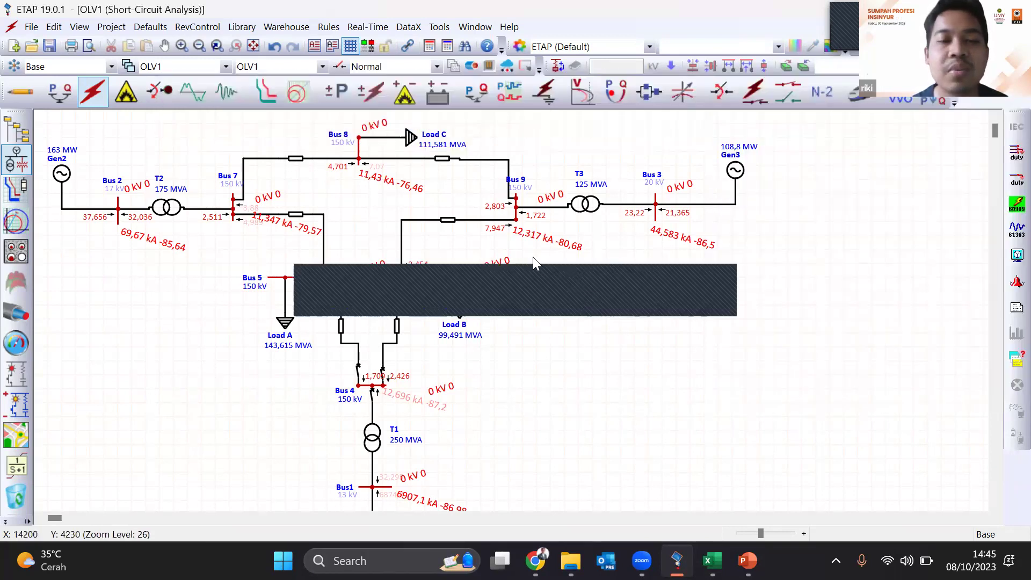
scroll(627, 333, down, 1)
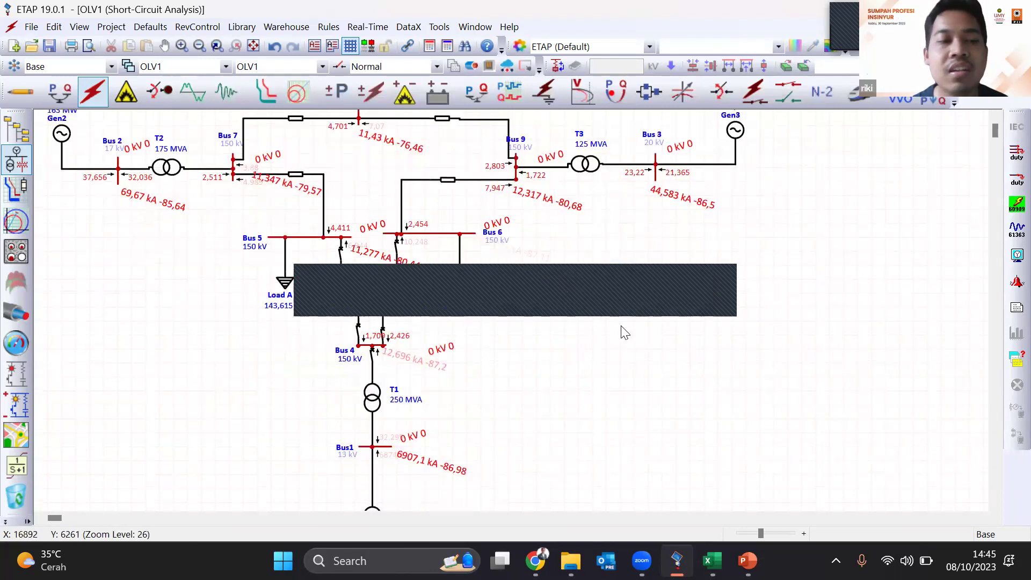
scroll(628, 331, up, 1)
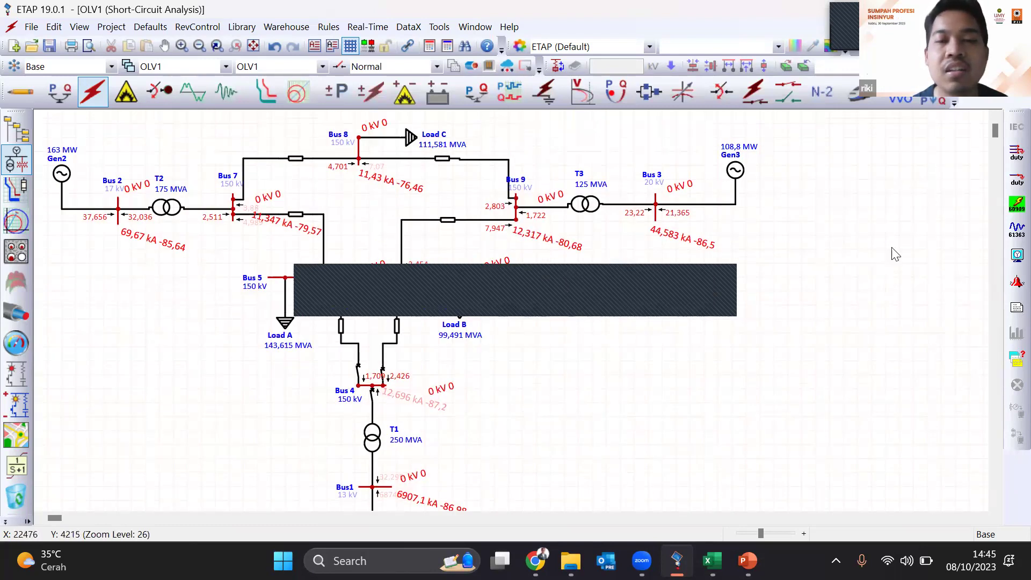
- In the Report Manager, choose the Summary result report and open it in the Viewer
click(1017, 307)
click(422, 152)
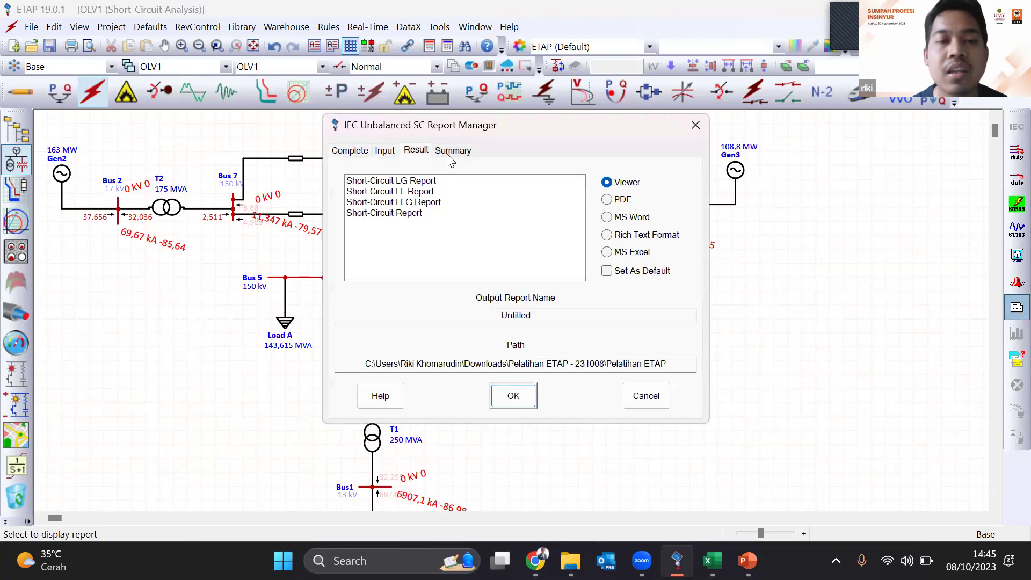
click(451, 153)
click(417, 152)
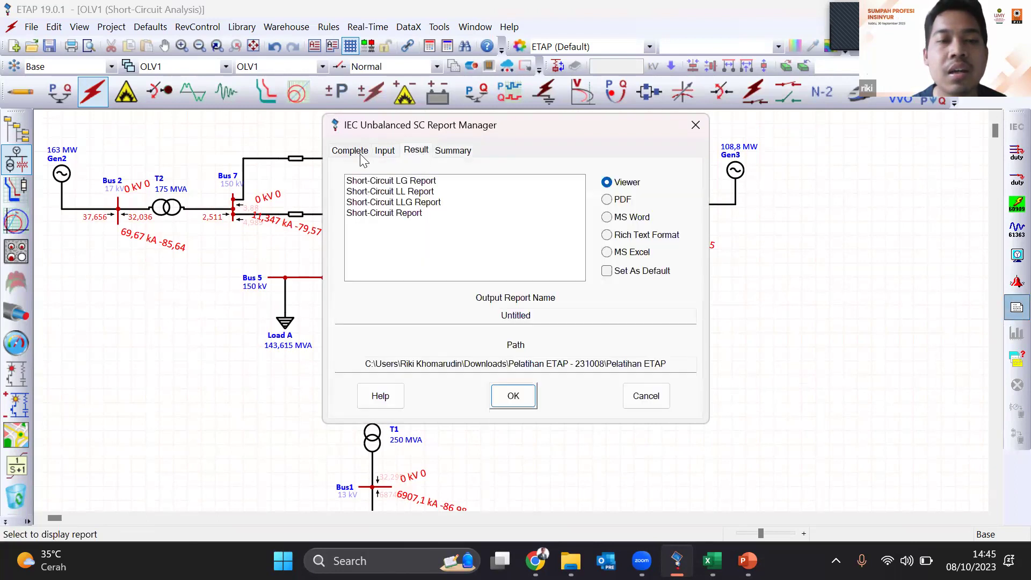
click(360, 152)
click(384, 151)
click(417, 150)
click(452, 153)
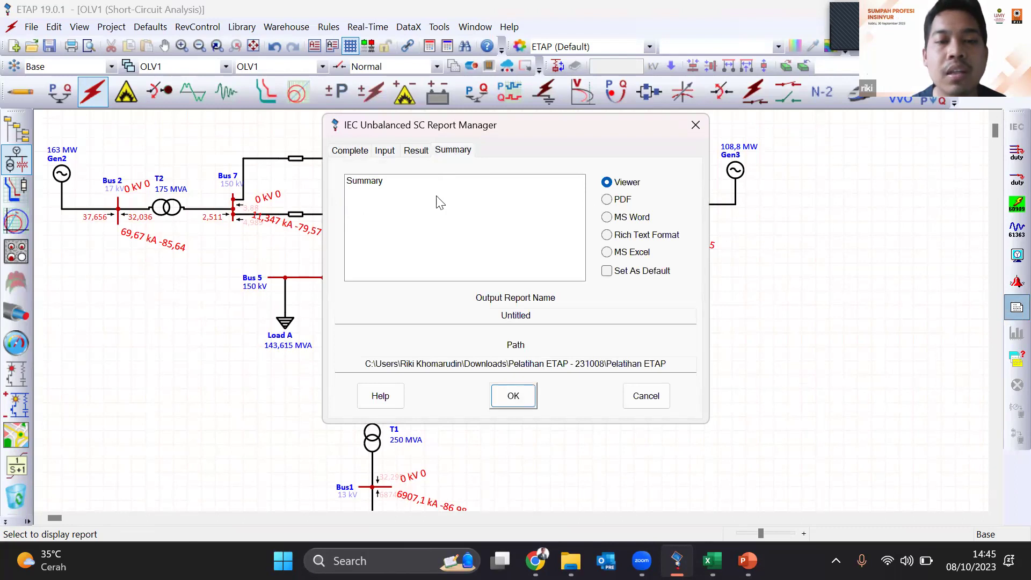
click(391, 182)
click(524, 396)
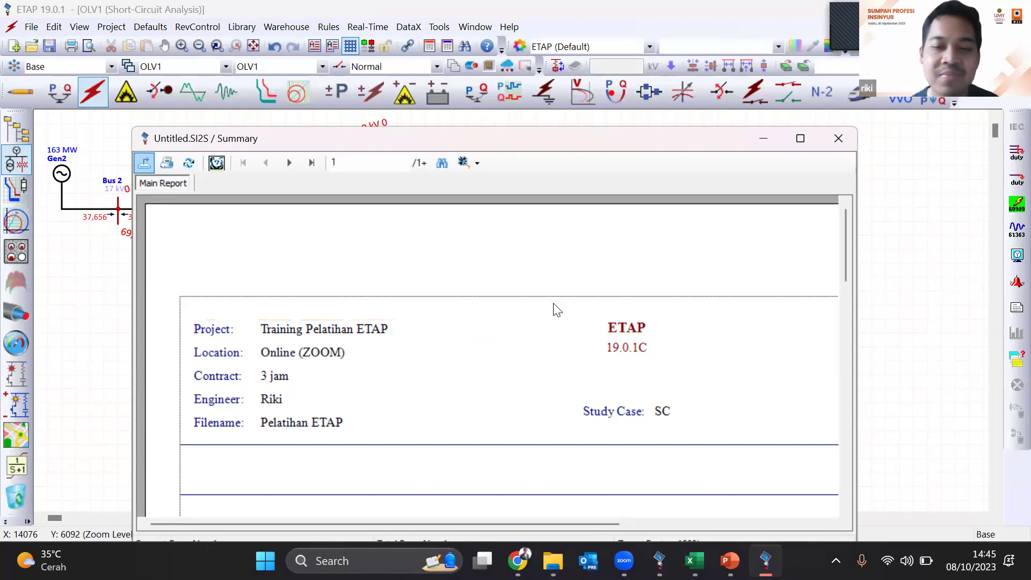
- Maximize the Summary report viewer and scroll through the Bus1–Bus9 fault-current table
scroll(553, 306, down, 3)
scroll(548, 306, down, 5)
scroll(540, 339, up, 3)
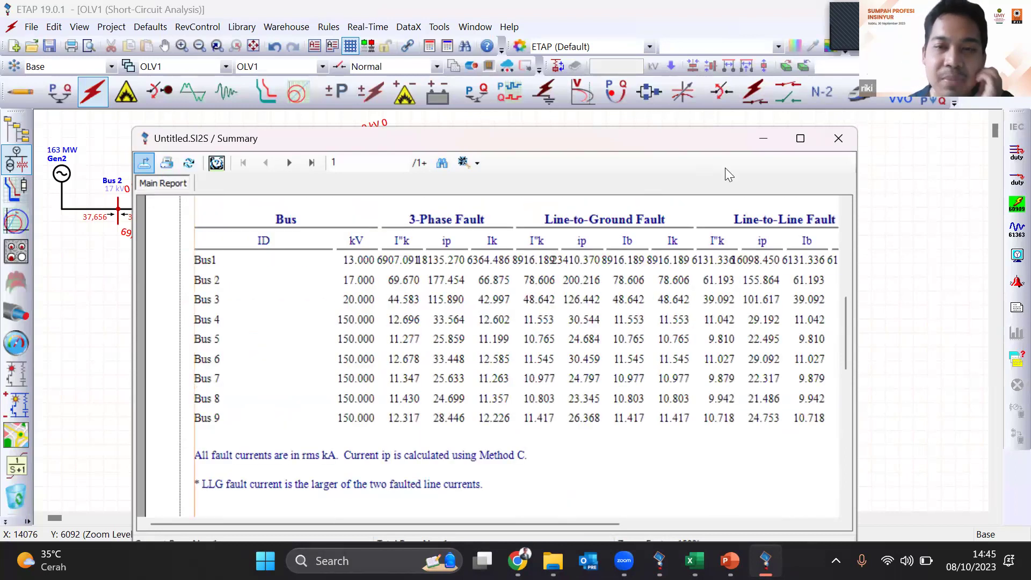
click(800, 138)
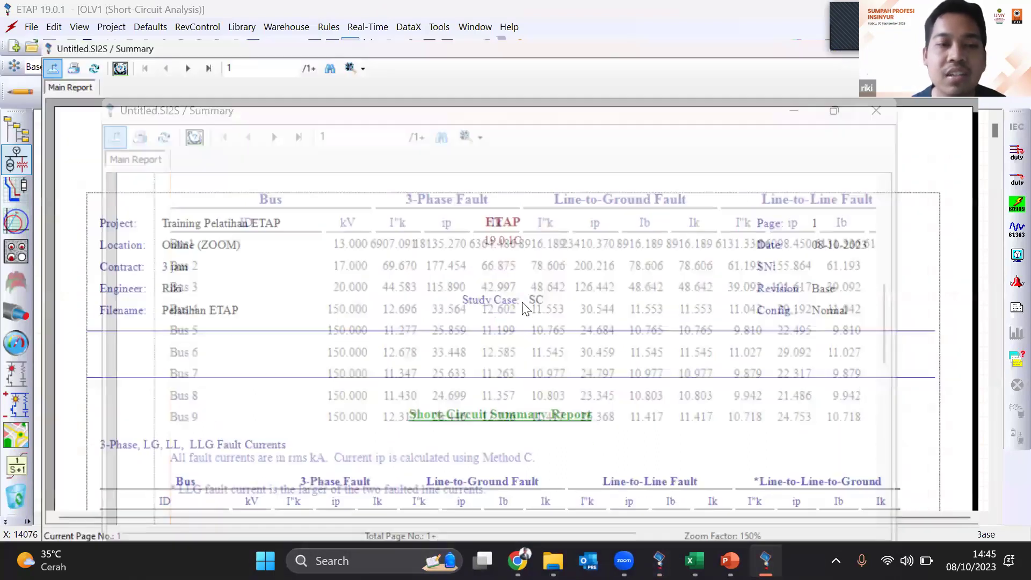
scroll(215, 293, down, 5)
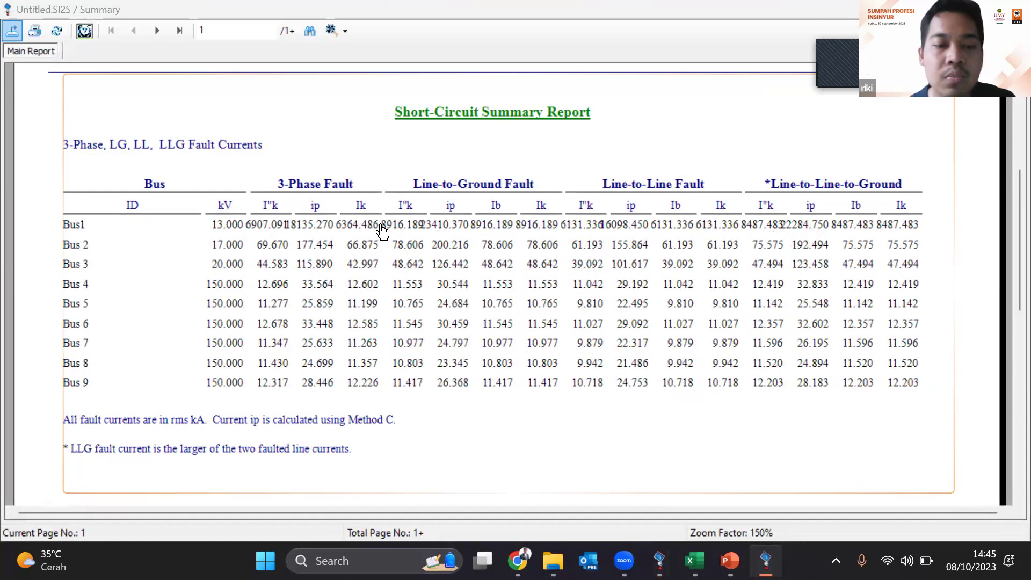
scroll(382, 232, down, 3)
scroll(383, 232, up, 3)
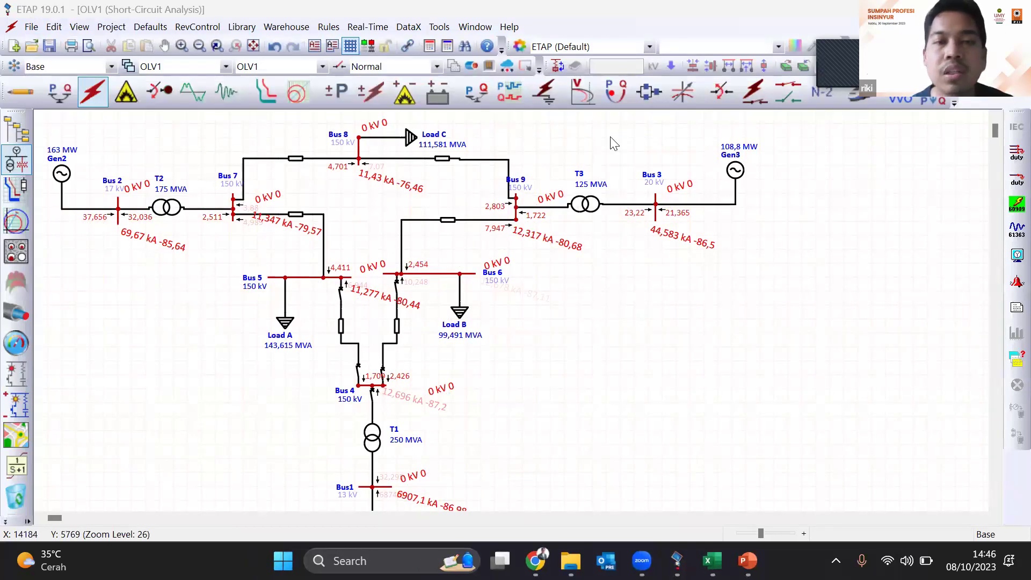
- Switch to Edit mode to clear the short-circuit results and look around the diagram
click(27, 94)
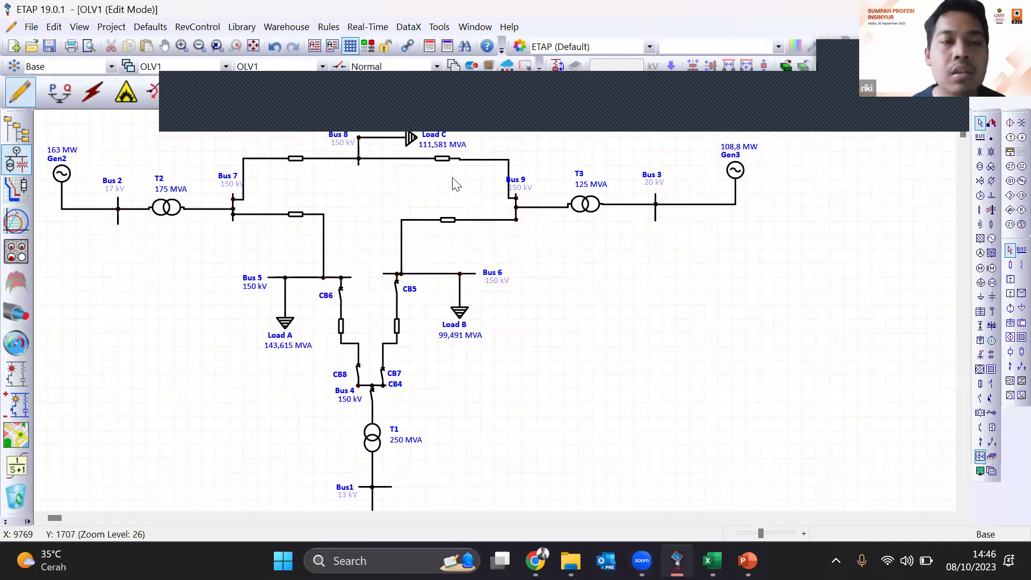
scroll(583, 260, down, 3)
scroll(143, 242, down, 2)
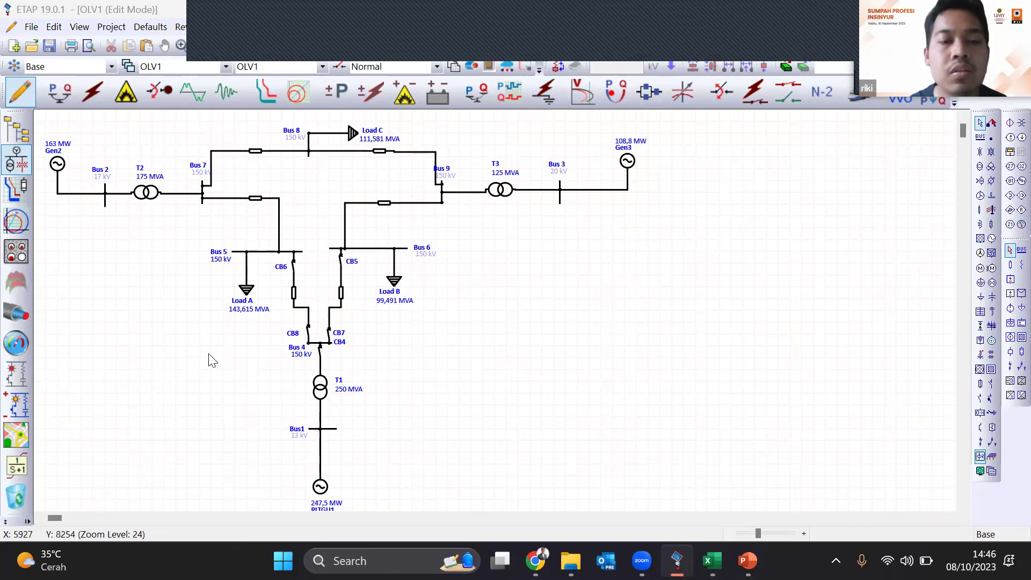
scroll(156, 385, down, 2)
scroll(184, 420, up, 2)
scroll(447, 436, down, 2)
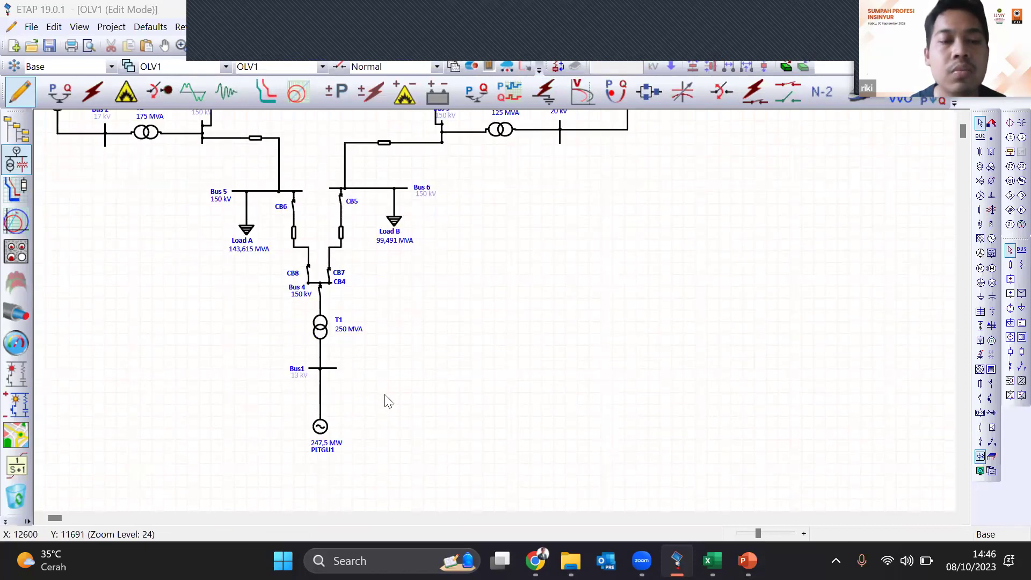
scroll(119, 403, up, 1)
scroll(129, 401, up, 5)
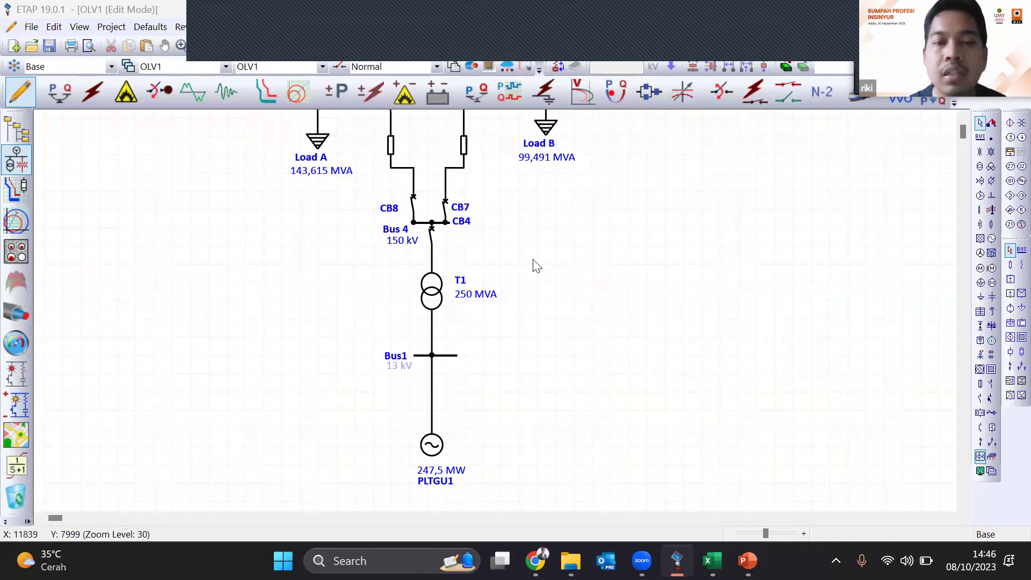
scroll(483, 304, up, 2)
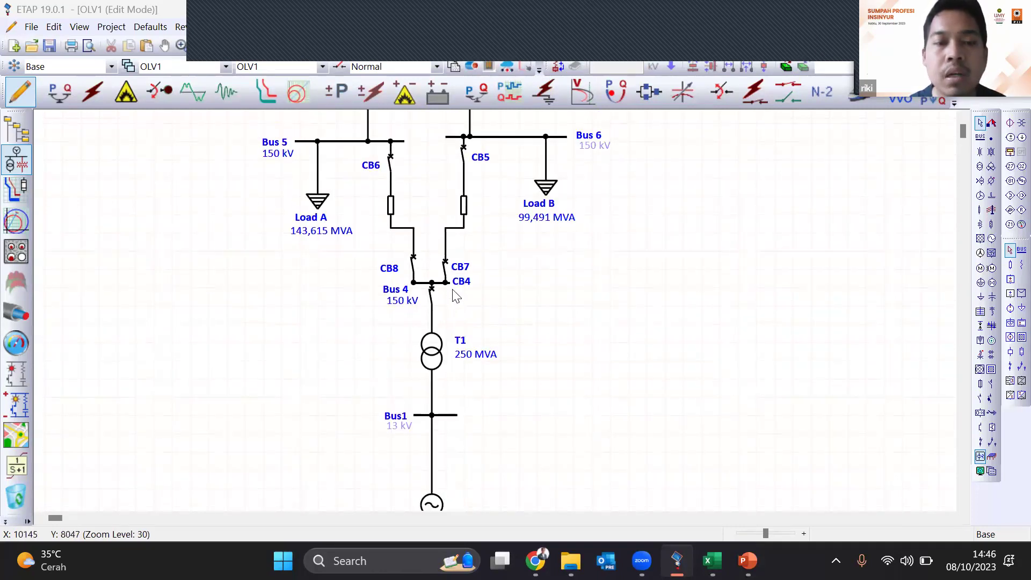
scroll(454, 295, up, 2)
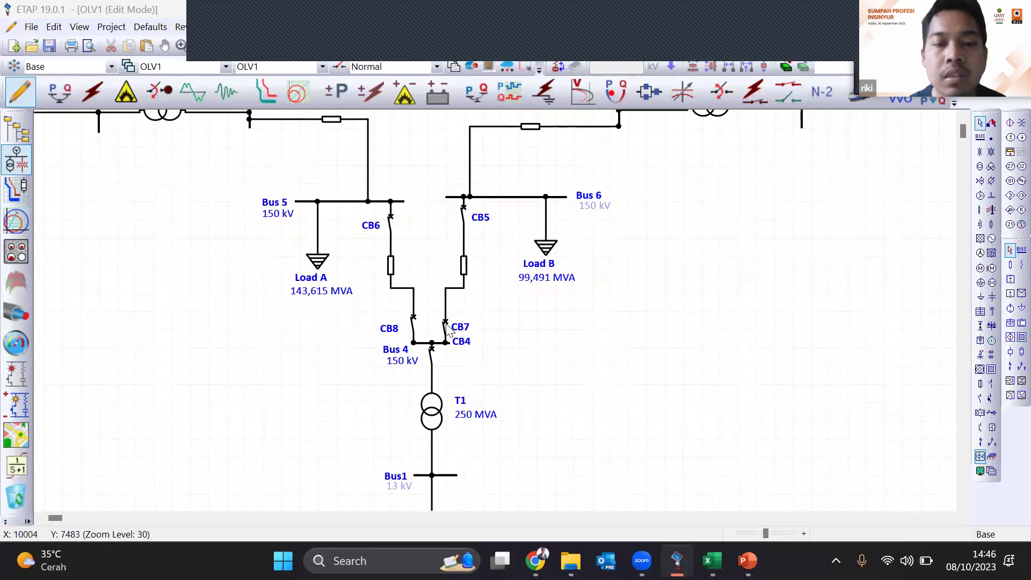
scroll(484, 329, down, 3)
scroll(499, 327, up, 1)
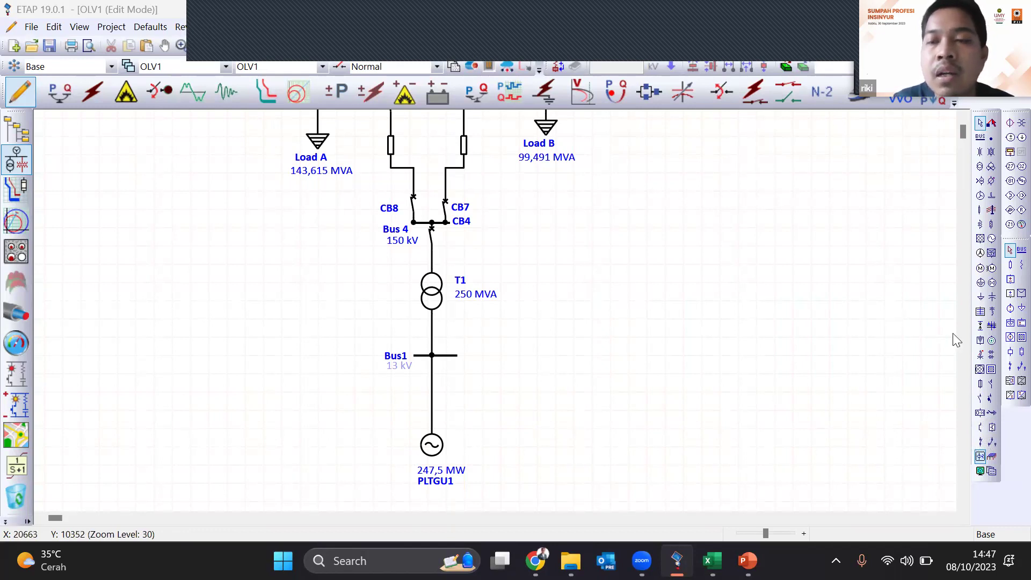
scroll(936, 310, down, 1)
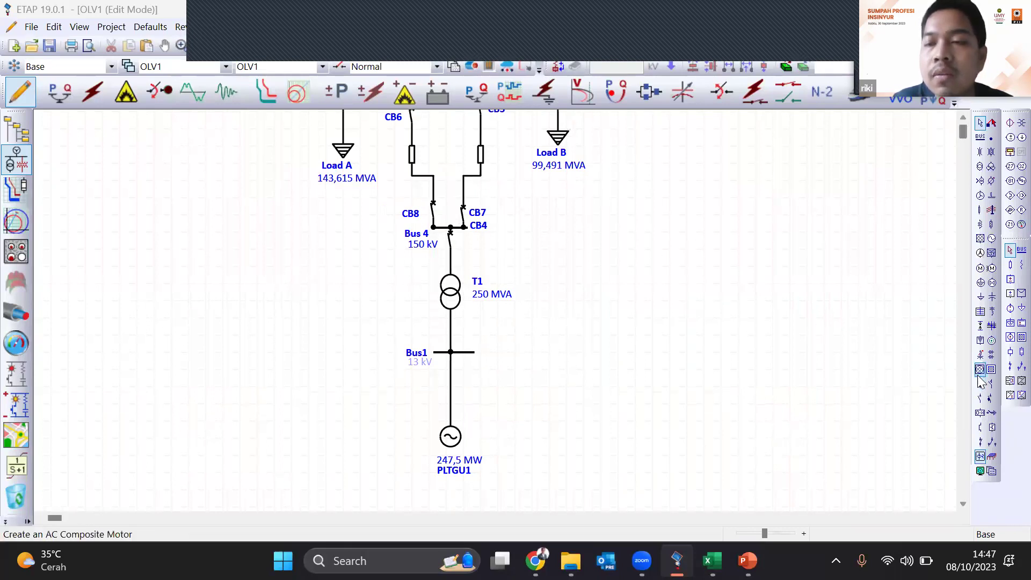
- Insert HV breakers CB9–CB12 on the Bus1–generator, T1–Bus1, Bus 6 and Bus 5 lines
click(981, 399)
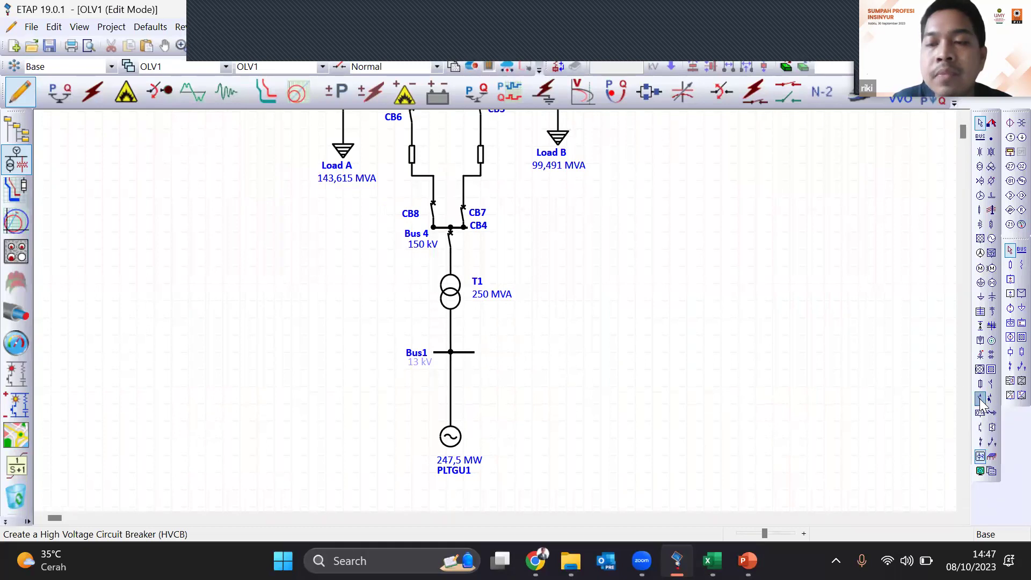
click(452, 376)
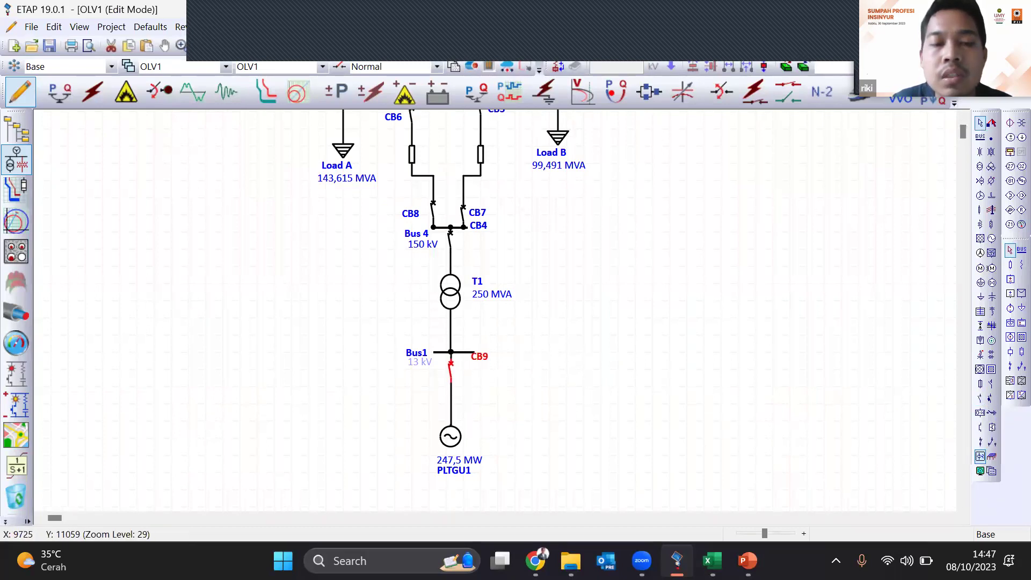
click(981, 399)
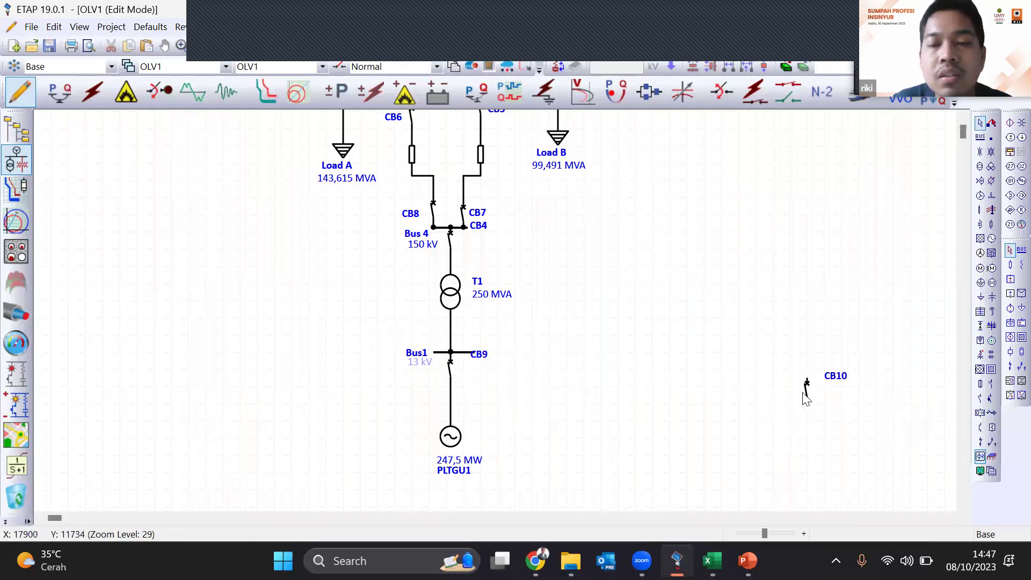
click(598, 357)
drag(598, 358, 451, 333)
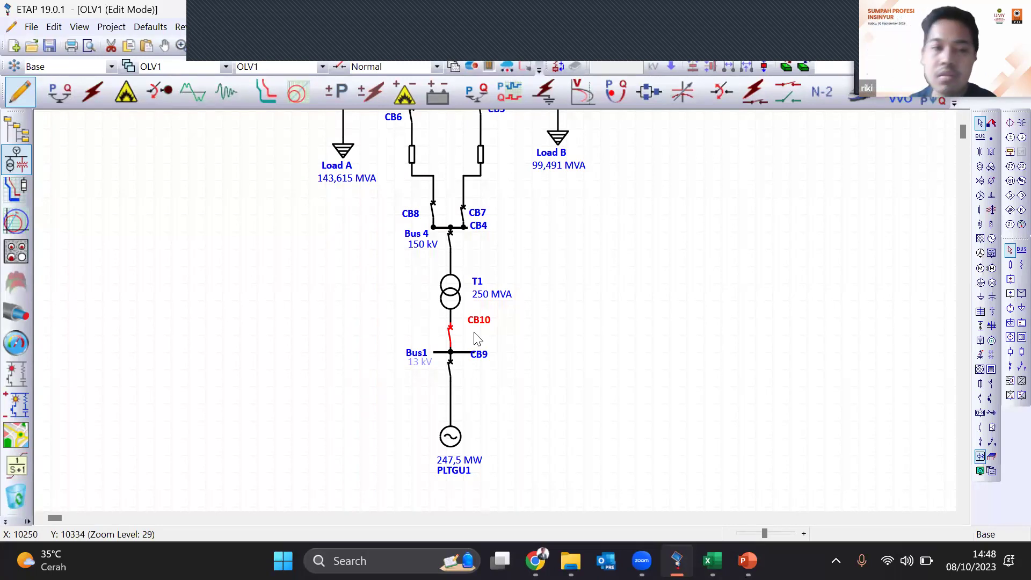
scroll(475, 330, up, 3)
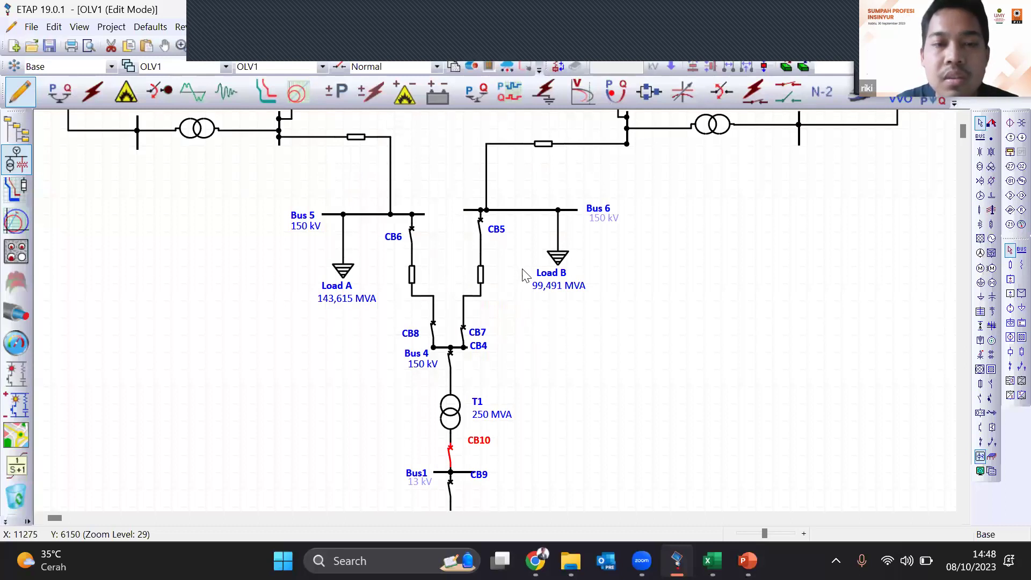
scroll(521, 272, up, 1)
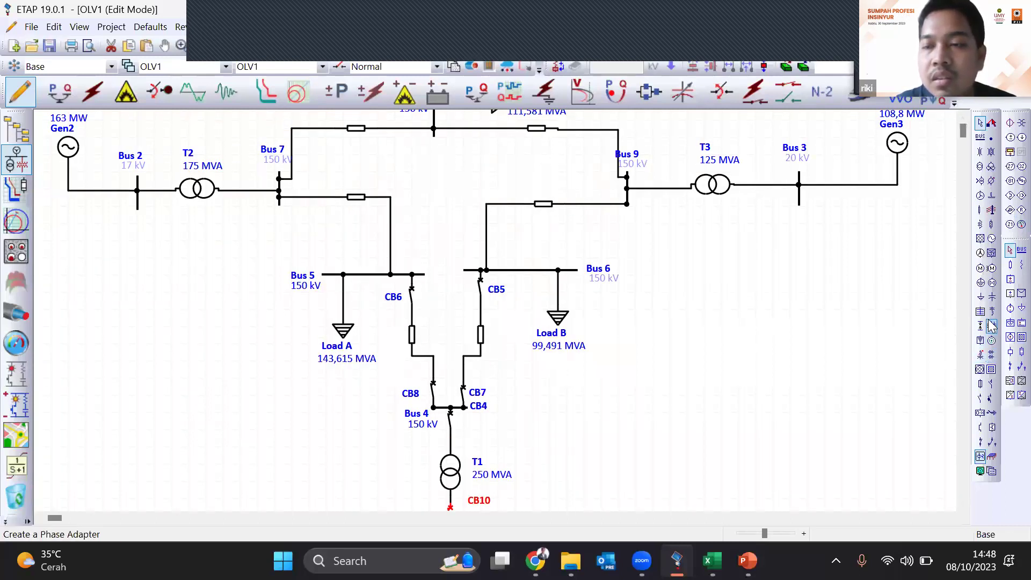
click(981, 398)
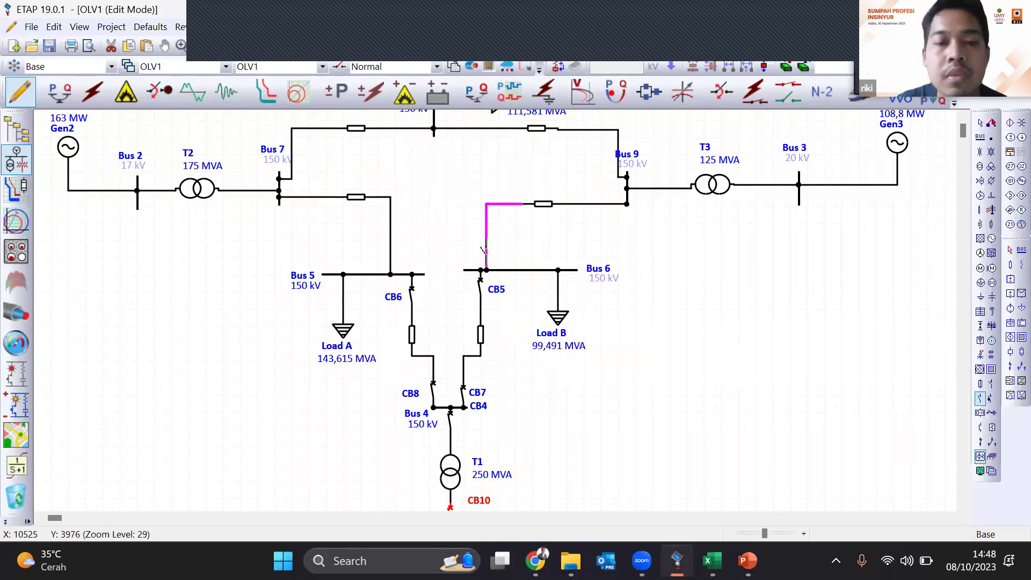
click(485, 246)
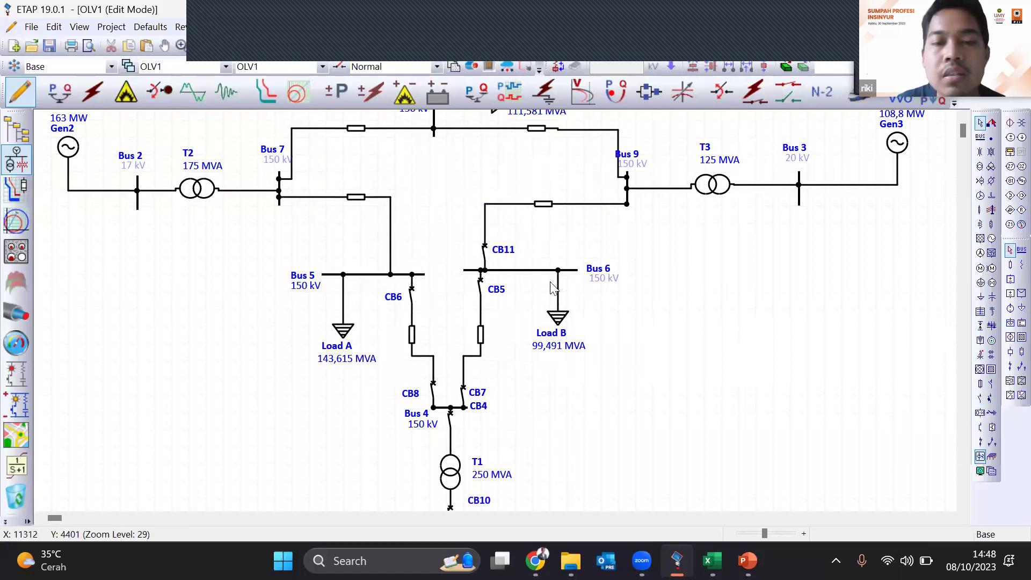
click(981, 398)
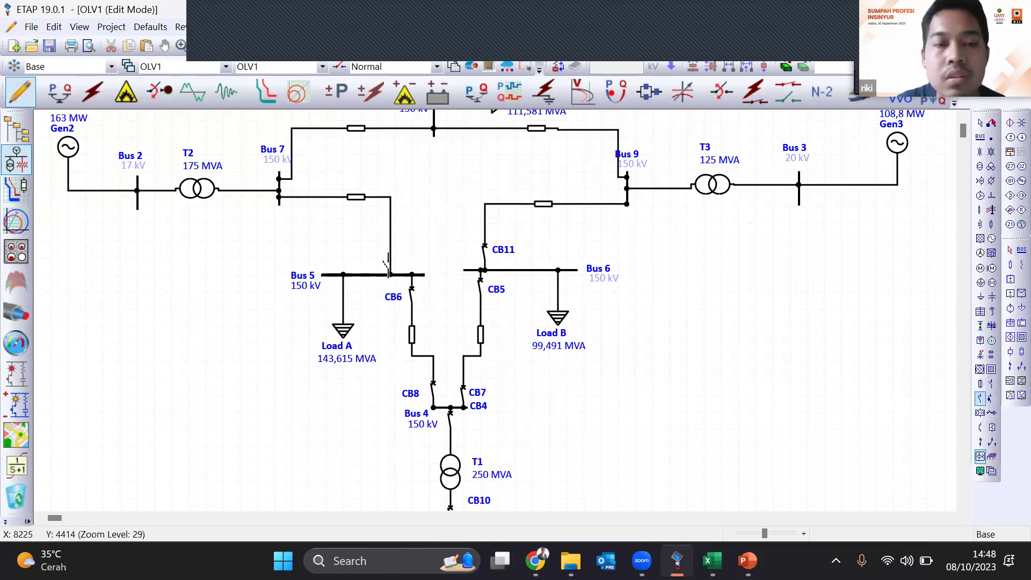
click(389, 254)
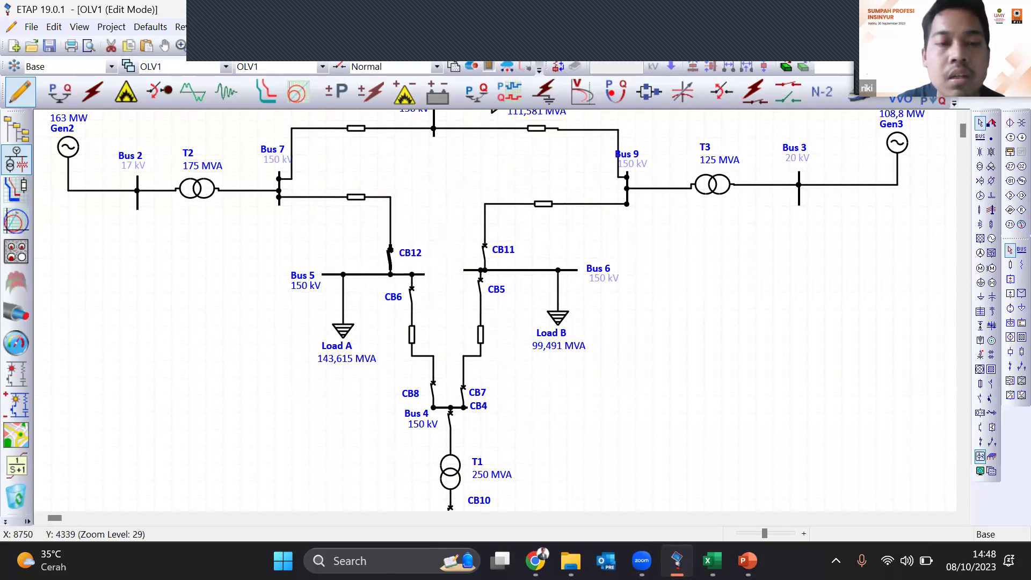
- Place breaker CB13 near Bus 7 and rotate it -90 degrees to lie horizontal
click(981, 400)
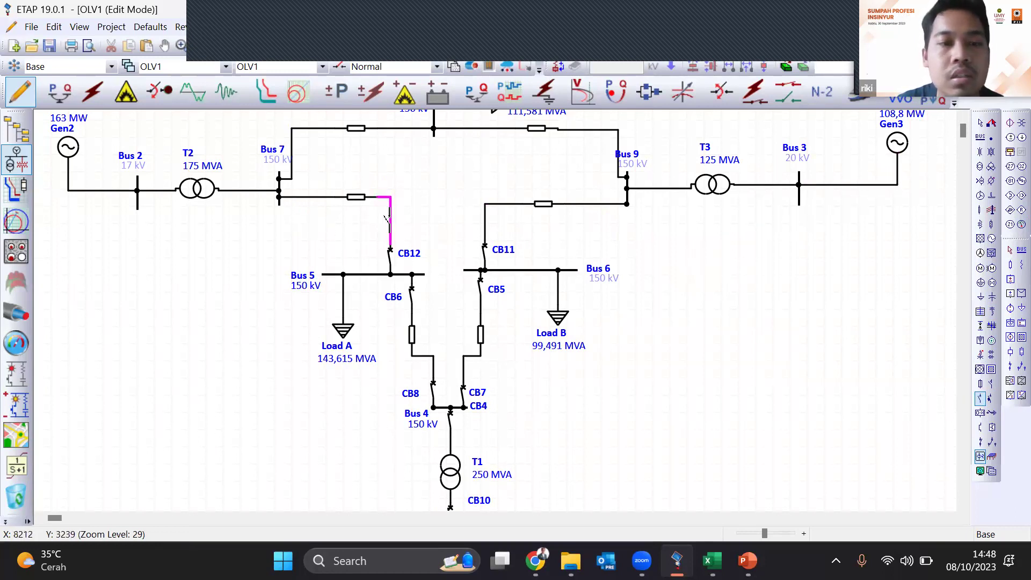
scroll(396, 231, up, 1)
scroll(253, 272, down, 1)
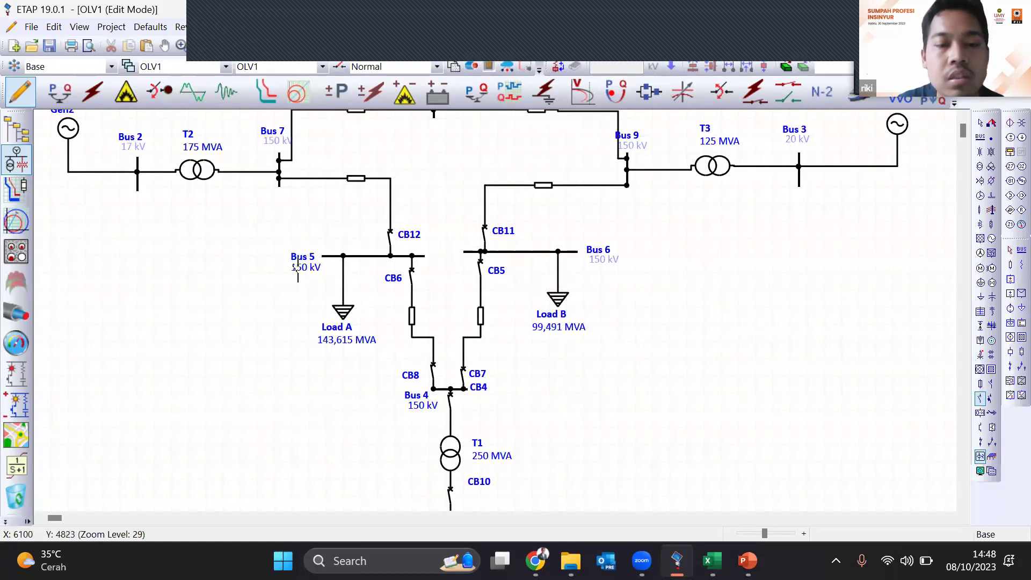
scroll(328, 275, down, 1)
scroll(330, 268, up, 1)
scroll(332, 226, up, 1)
click(347, 200)
right_click(348, 201)
mouse_move(430, 296)
click(603, 312)
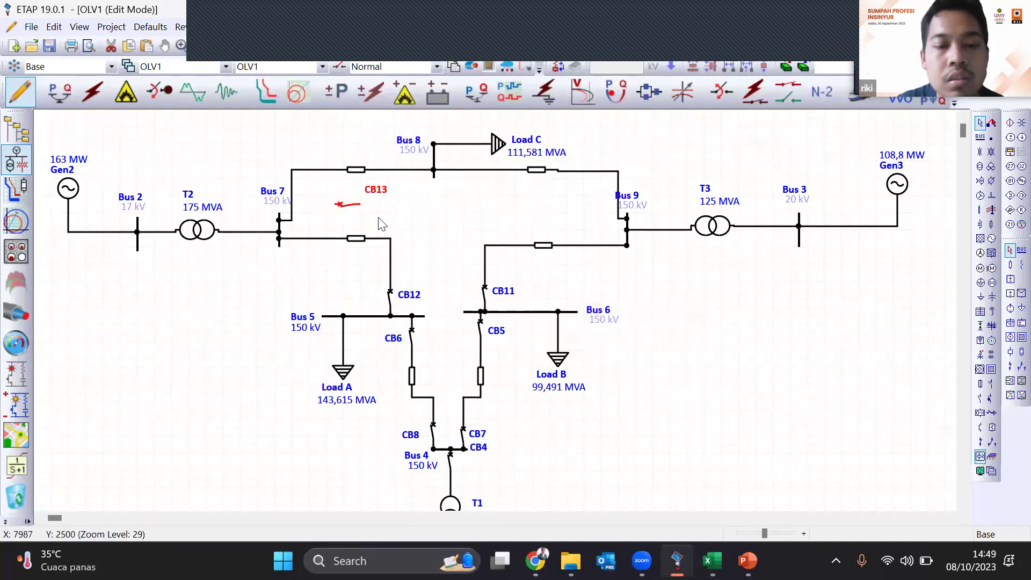
- Move CB13 onto the Bus 7–Bus 8 line and paste copies onto the Bus 7–Bus 5 and T2–Bus 7 lines
scroll(381, 224, down, 3)
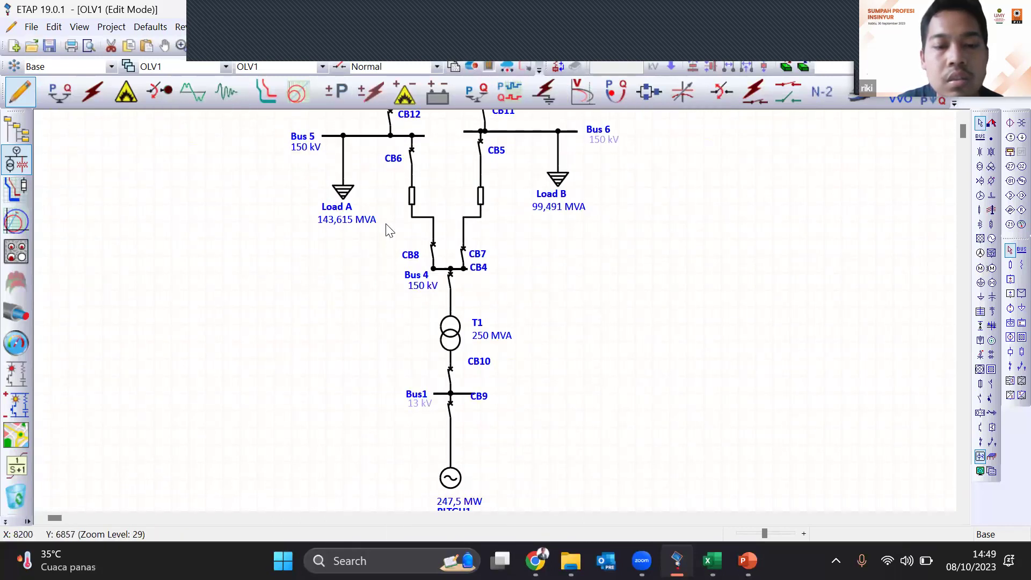
scroll(456, 250, up, 3)
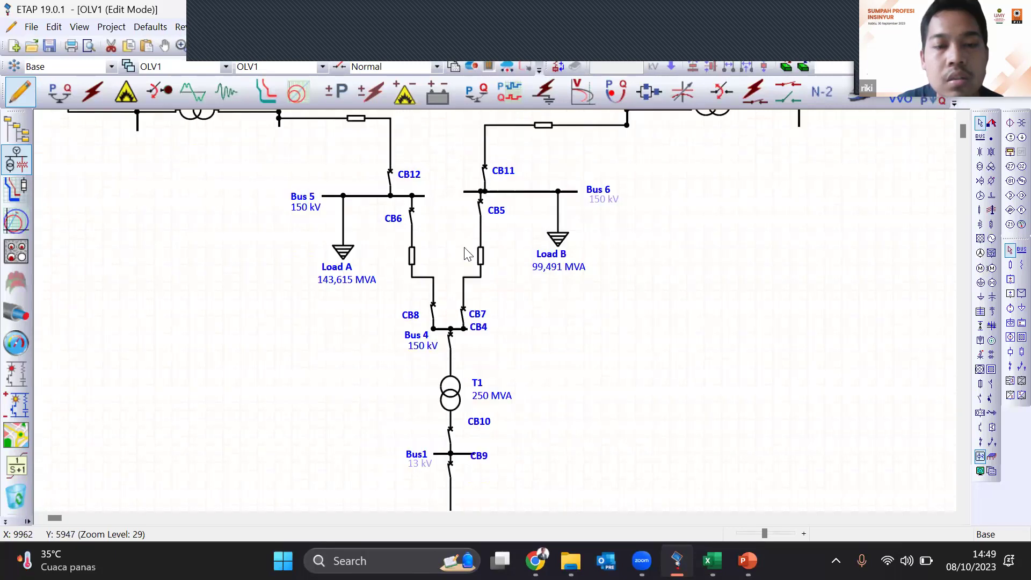
drag(349, 206, 307, 174)
key(ctrl+c)
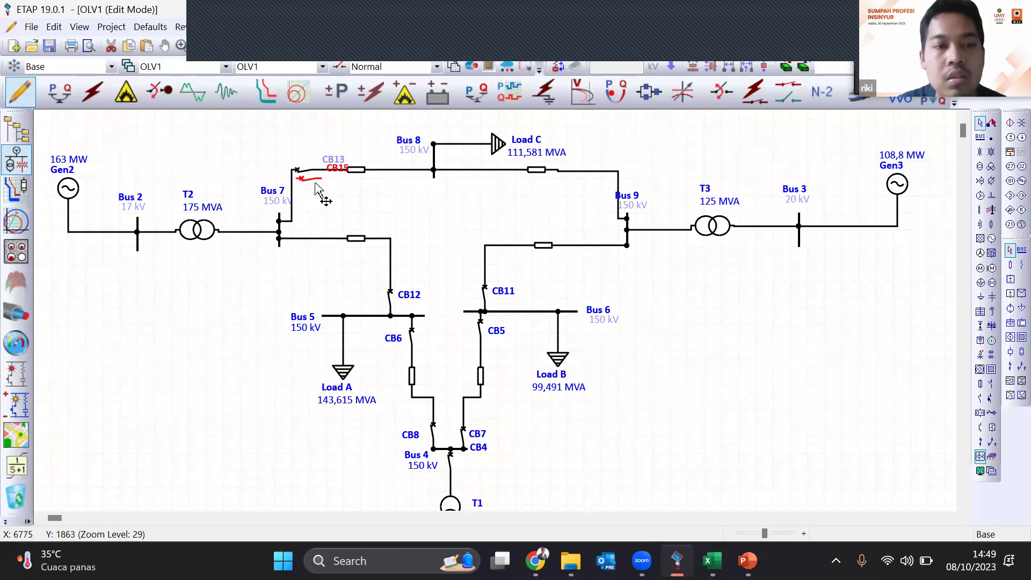
key(ctrl+v)
drag(303, 229, 147, 232)
key(ctrl+v)
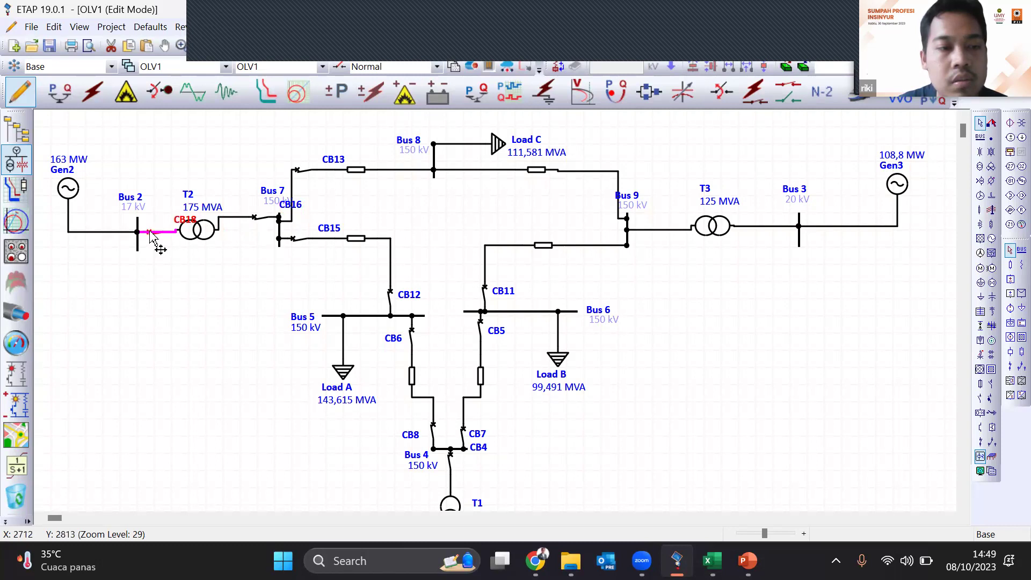
drag(256, 221, 255, 235)
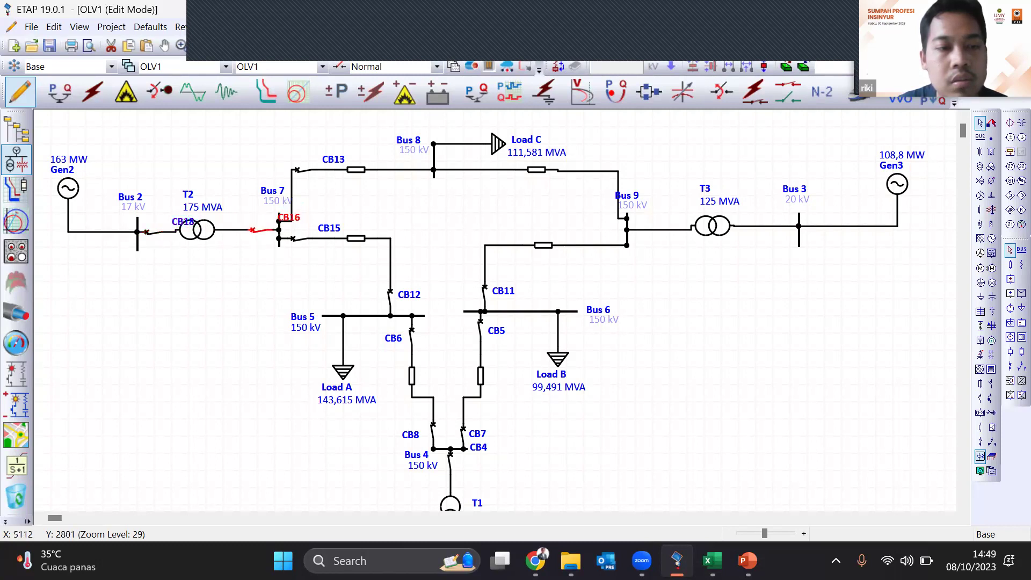
- Copy CB16 and paste breaker CB19 onto the Gen2–Bus 2 line
click(268, 257)
click(293, 238)
key(ctrl+c)
key(ctrl+v)
click(105, 231)
drag(105, 232, 107, 232)
- Paste breakers CB20 beside Bus 8, CB21 and CB22 on Bus 9's lines, plus CB23
key(ctrl+v)
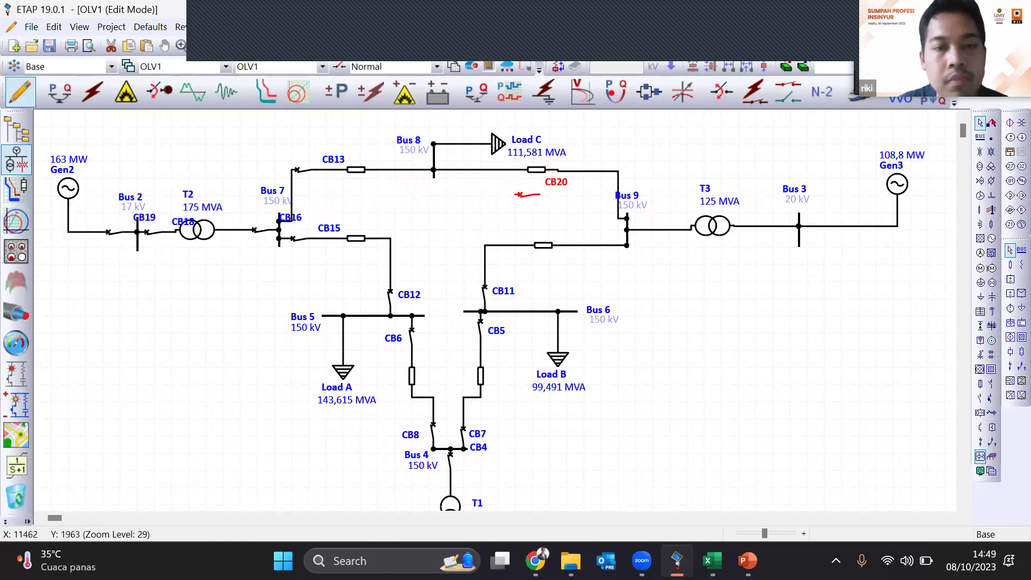
click(415, 171)
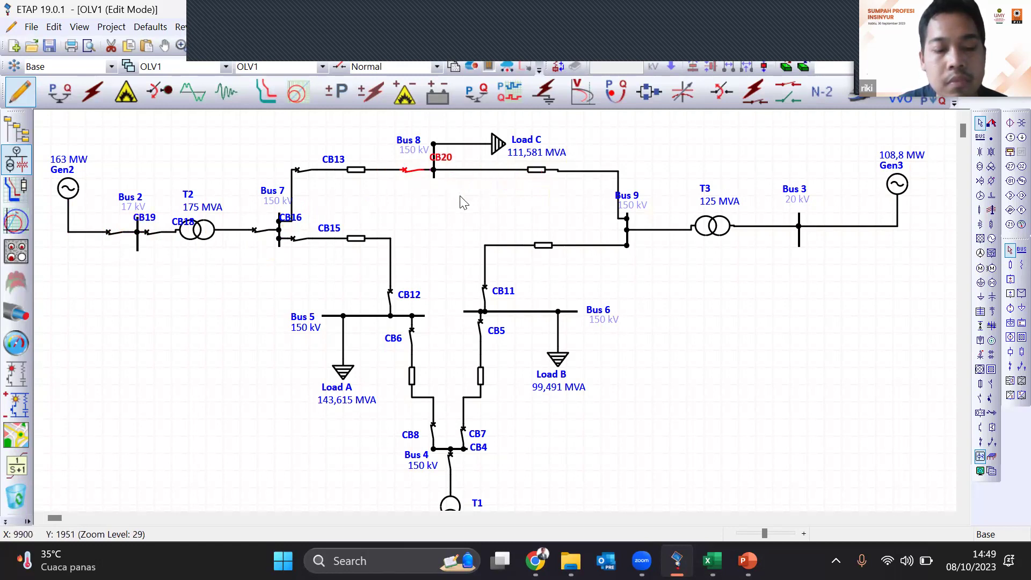
key(ctrl+v)
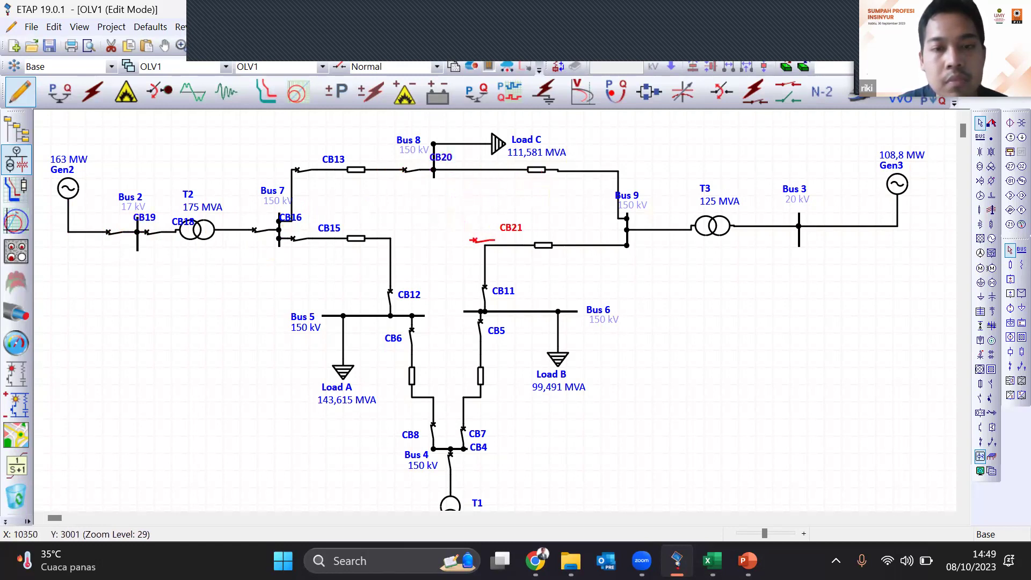
click(602, 246)
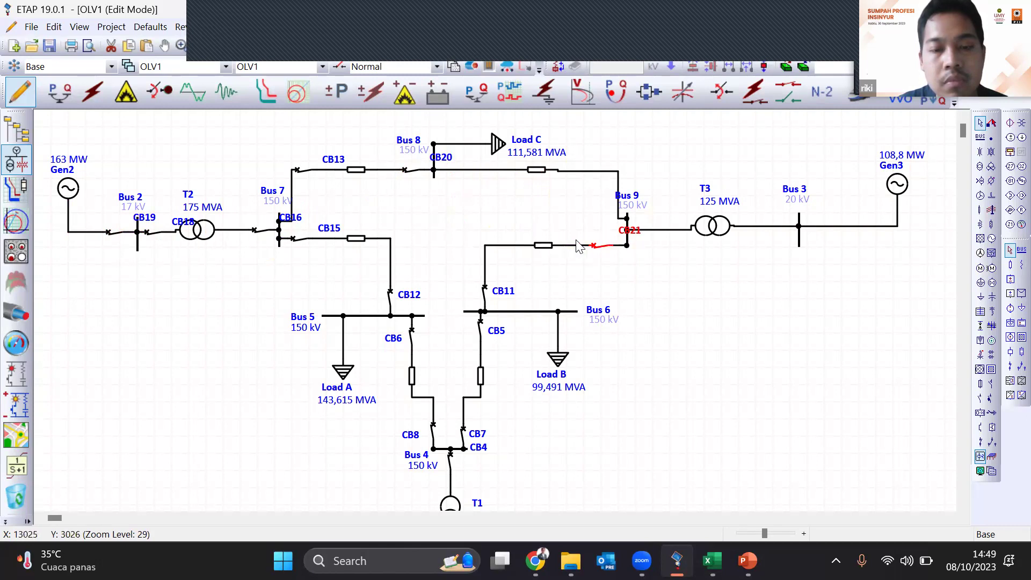
key(ctrl+v)
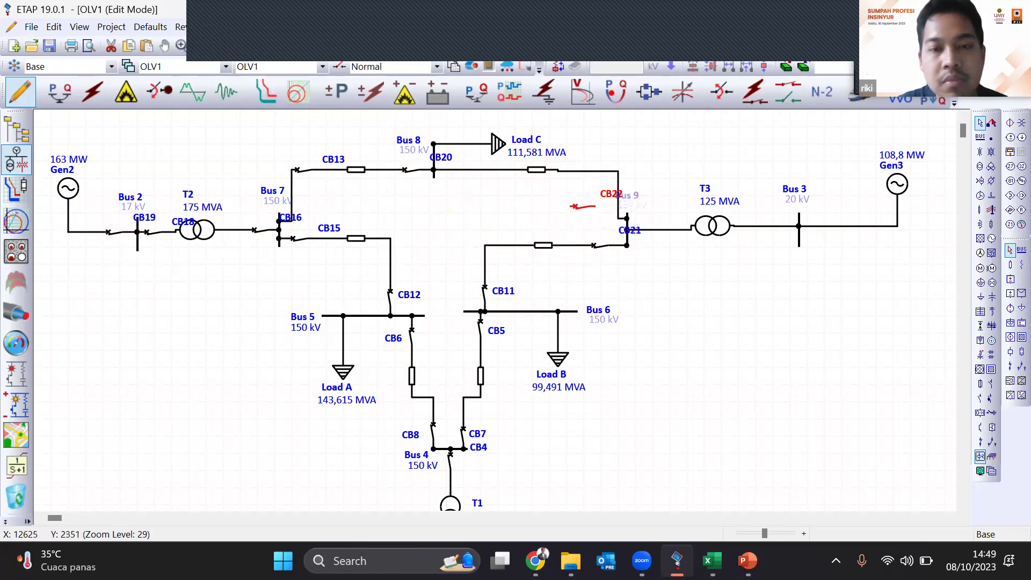
click(599, 172)
drag(598, 248, 602, 249)
click(604, 269)
key(ctrl+v)
- Place CB23 on the Bus 9–T3 line and move the Bus 9 and breaker labels beside their breakers
mouse_move(596, 260)
mouse_down()
mouse_move(684, 227)
mouse_move(644, 230)
mouse_move(617, 258)
mouse_up()
drag(627, 196, 632, 202)
drag(624, 157, 595, 162)
drag(607, 260, 600, 259)
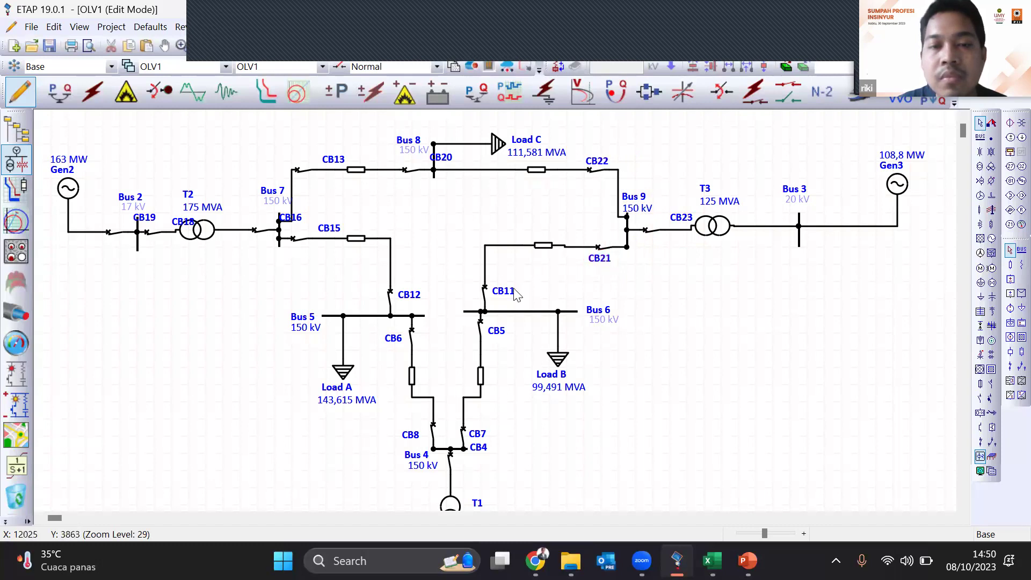
drag(514, 294, 511, 295)
drag(445, 158, 412, 183)
drag(334, 160, 306, 161)
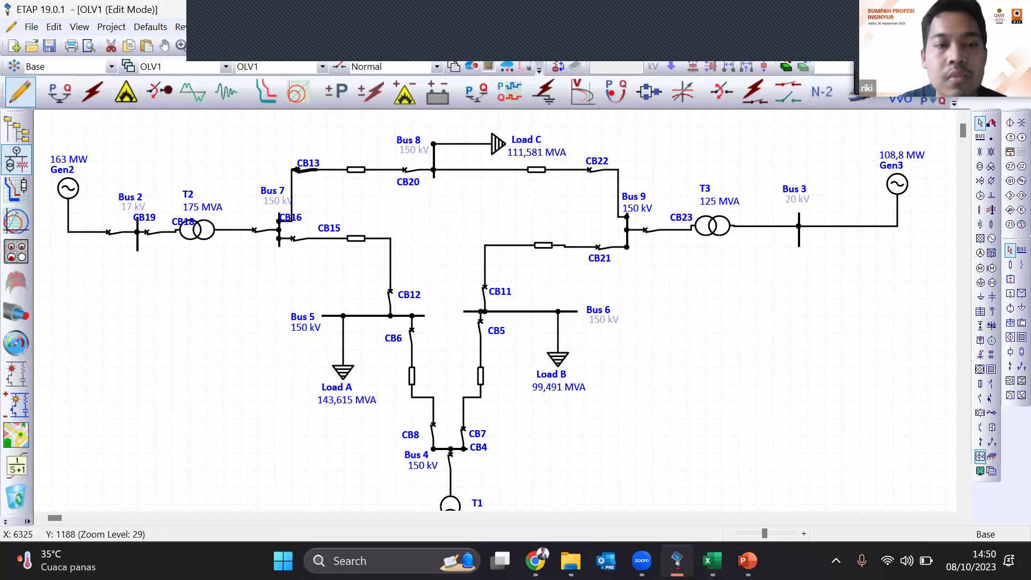
drag(336, 232, 258, 227)
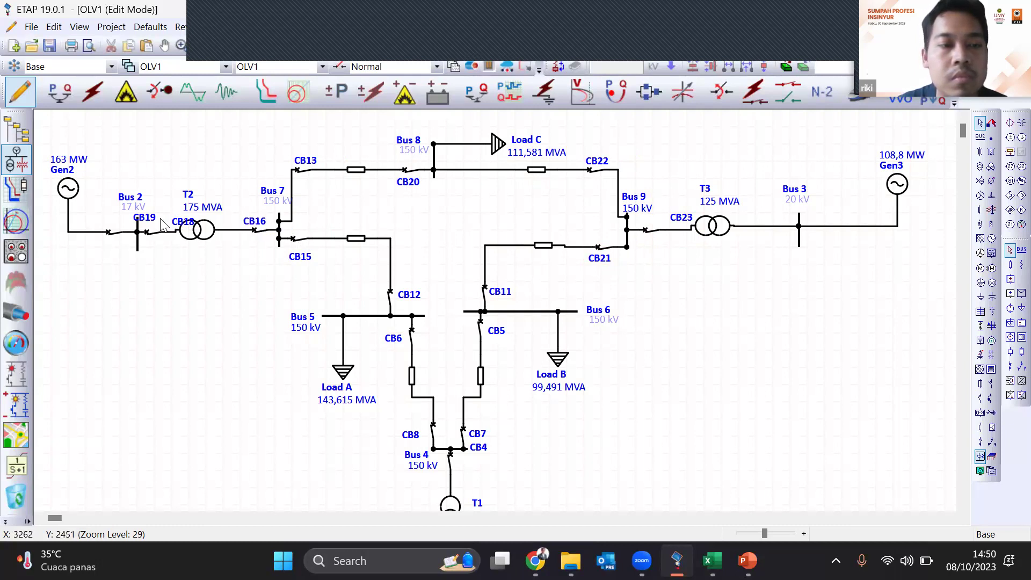
drag(151, 225, 115, 233)
drag(185, 223, 150, 229)
drag(682, 221, 653, 225)
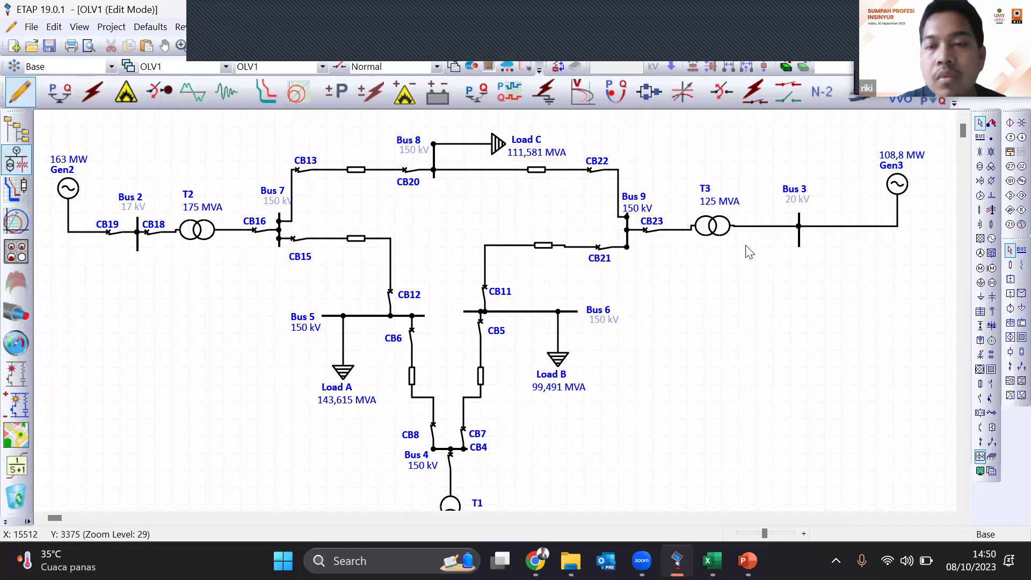
- Add breaker CB24 on the T3–Bus 3 line and CB25 on the Bus 3–Gen3 line
click(781, 226)
drag(810, 213, 775, 217)
click(792, 255)
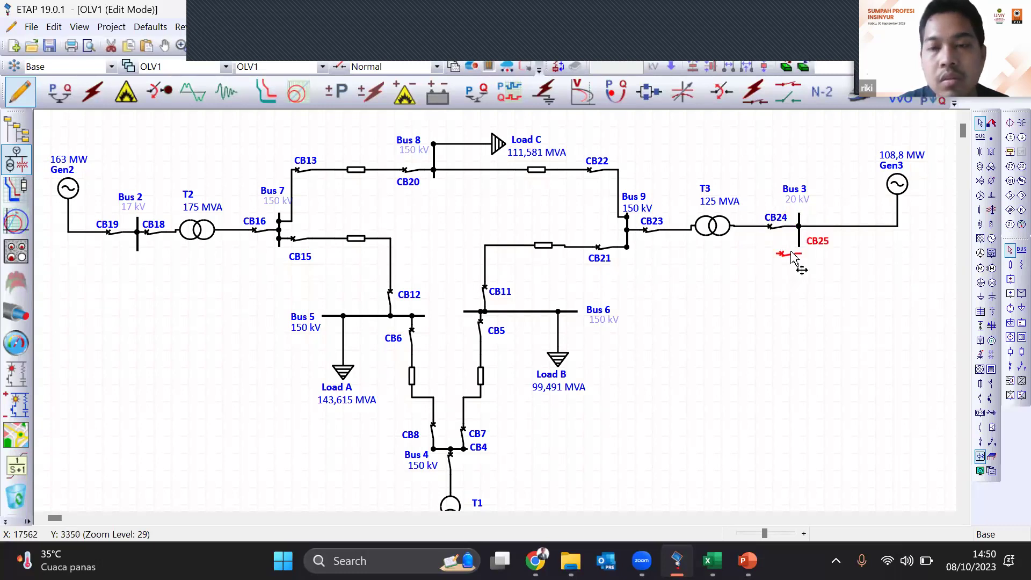
drag(781, 257, 815, 226)
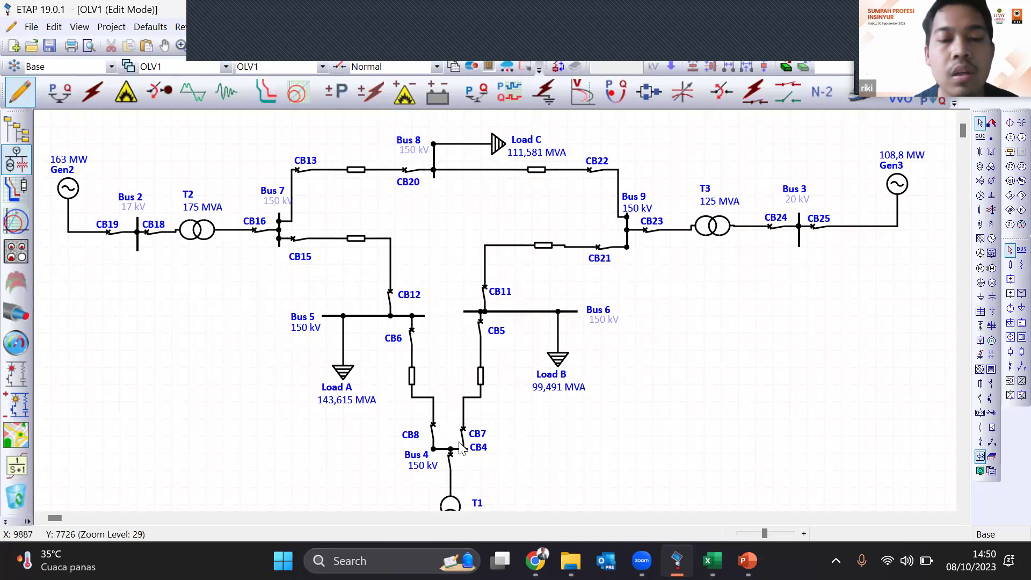
scroll(451, 460, down, 2)
- Reposition the CB4, CB7 and CB8 labels, then open CB4's editor on the Rating tab
click(479, 395)
click(482, 400)
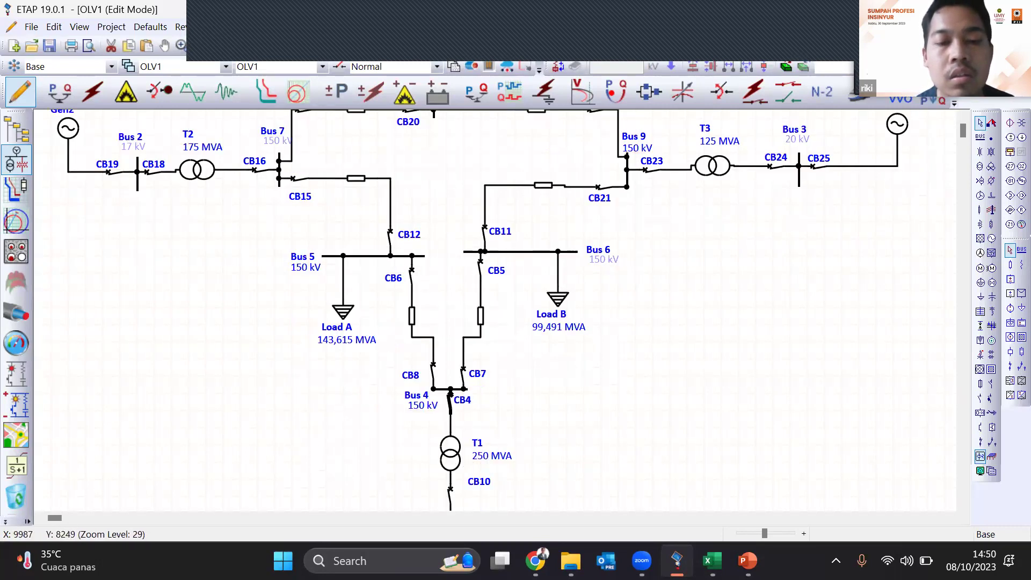
click(479, 378)
click(433, 367)
click(451, 398)
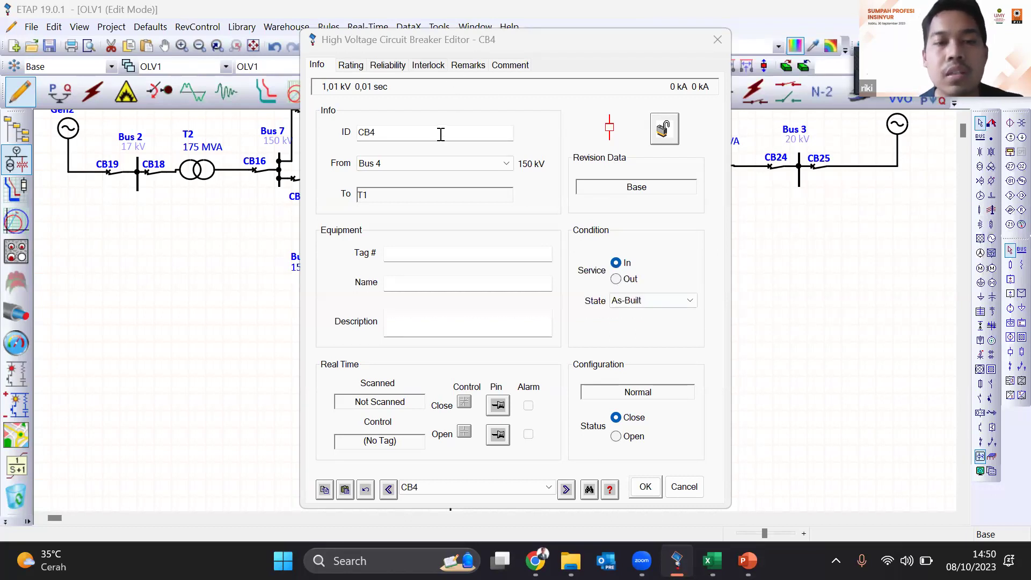
click(349, 66)
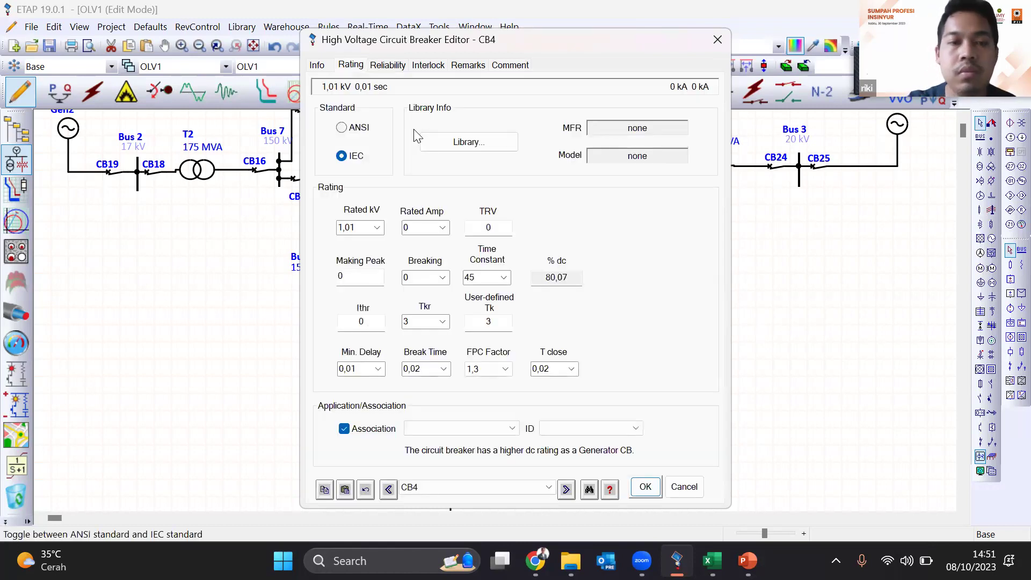
- Browse CB4's HV breaker library across the Alstom, GE, Merlin Gerin and Siemens model lists
click(461, 142)
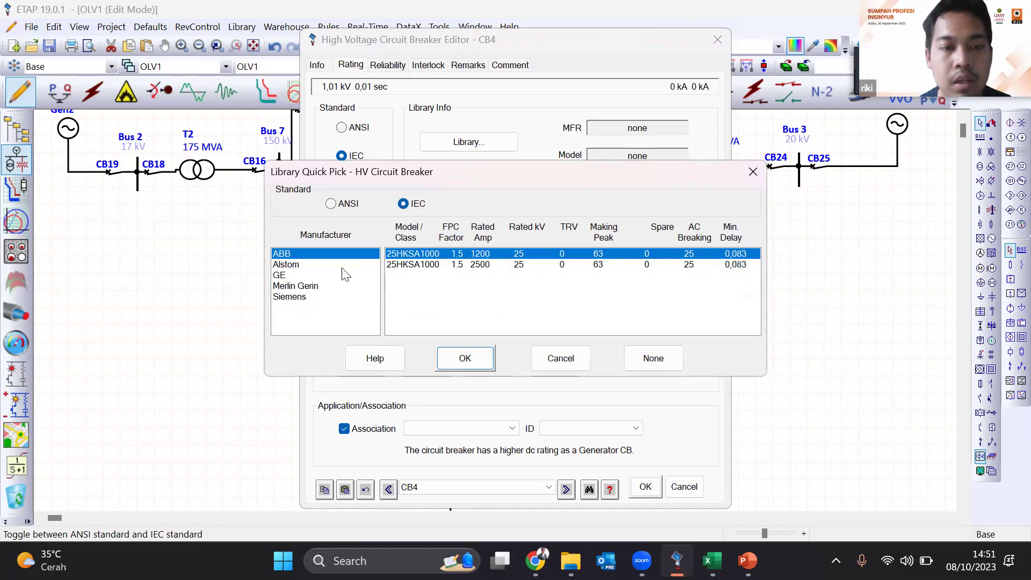
click(359, 266)
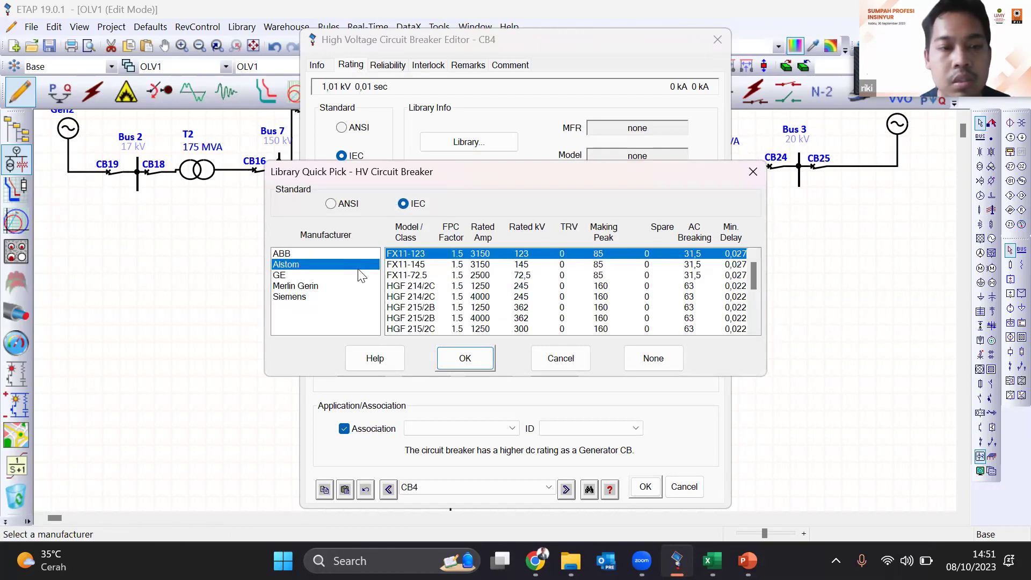
scroll(422, 268, down, 2)
scroll(422, 268, up, 2)
click(323, 275)
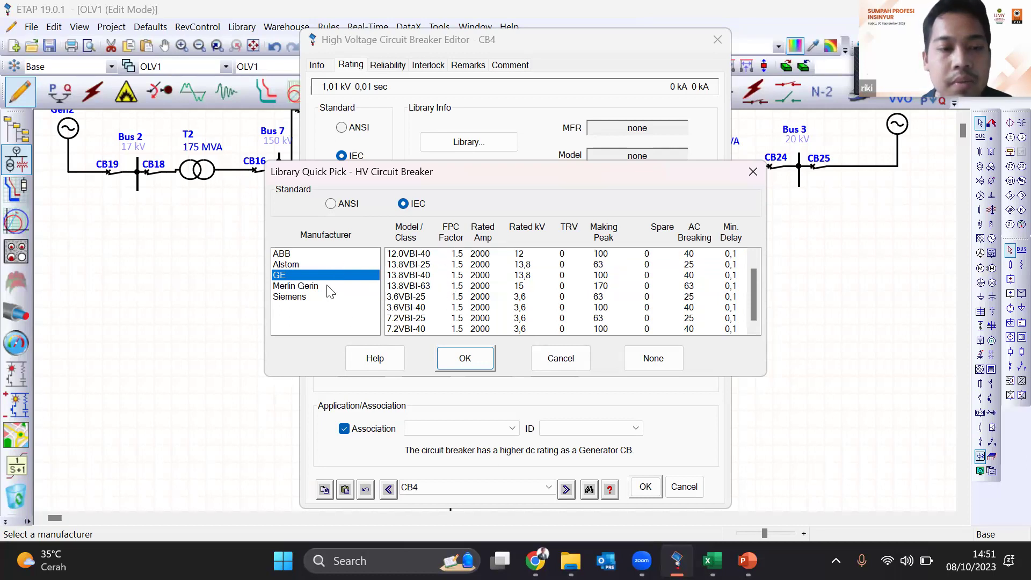
click(375, 286)
scroll(440, 285, down, 5)
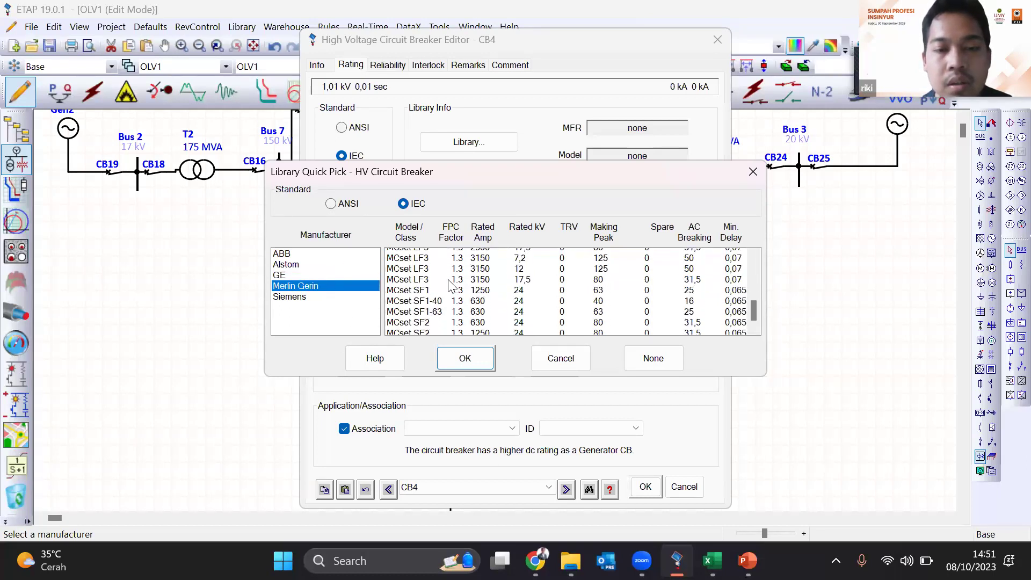
click(356, 297)
scroll(452, 295, down, 5)
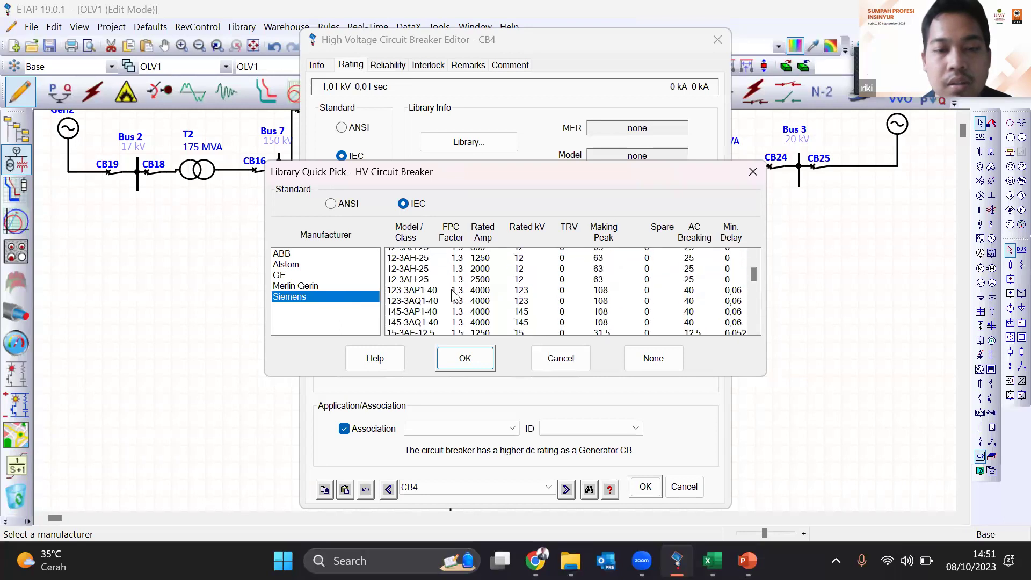
scroll(451, 296, up, 6)
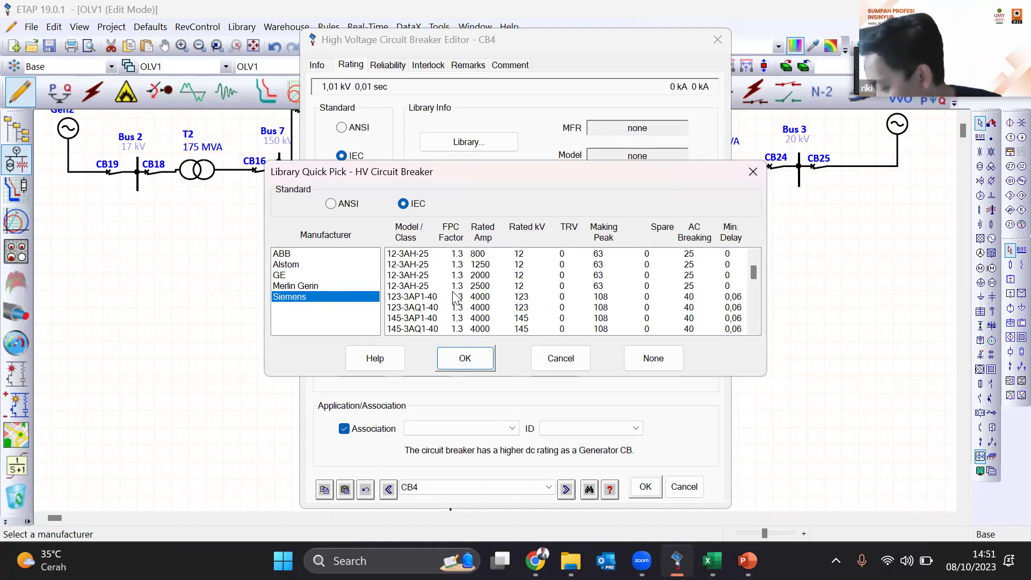
scroll(449, 297, down, 6)
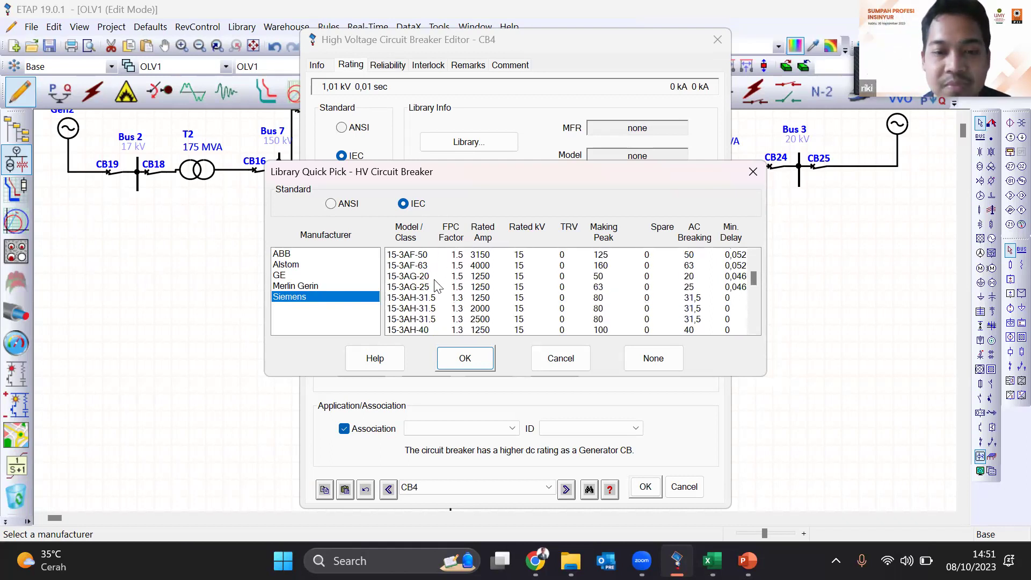
scroll(444, 296, down, 3)
scroll(430, 289, down, 4)
scroll(430, 289, up, 3)
scroll(430, 287, down, 8)
scroll(435, 292, down, 1)
- Return to the Alstom list and select the FX11-145 model (145 kV, 3150 A)
click(326, 263)
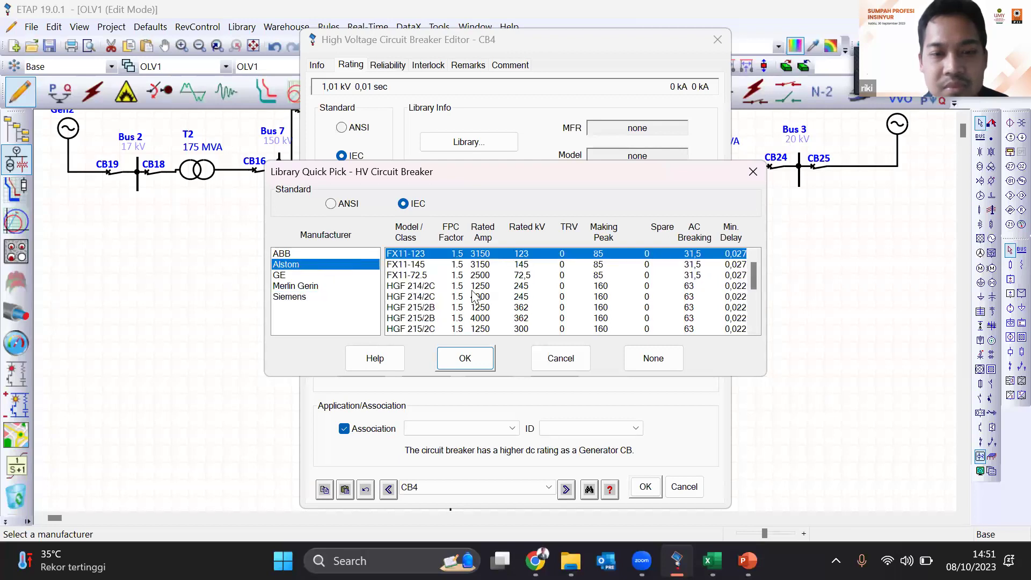
scroll(478, 295, down, 1)
scroll(478, 295, up, 1)
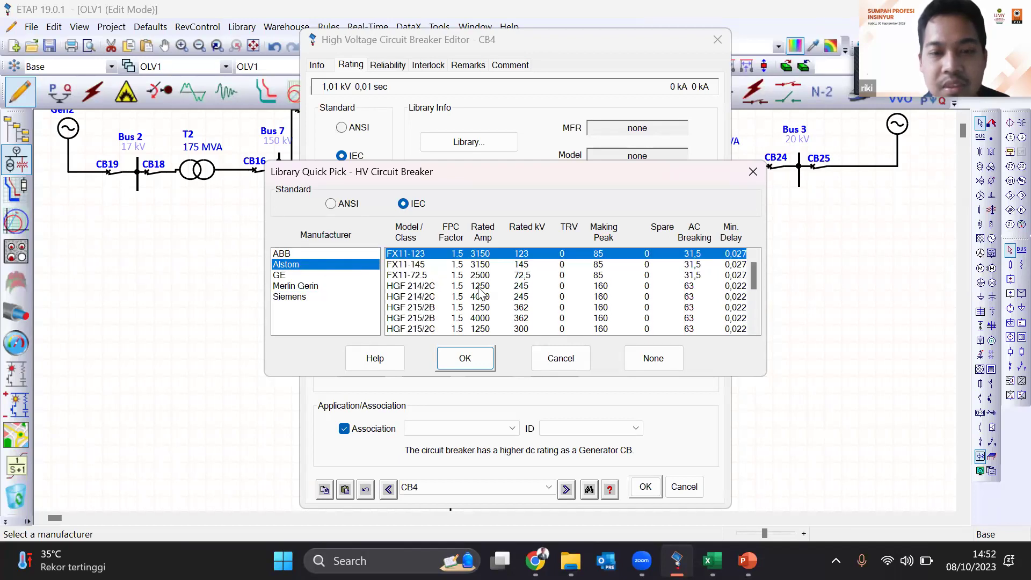
scroll(479, 294, down, 1)
scroll(480, 294, down, 2)
scroll(478, 293, up, 2)
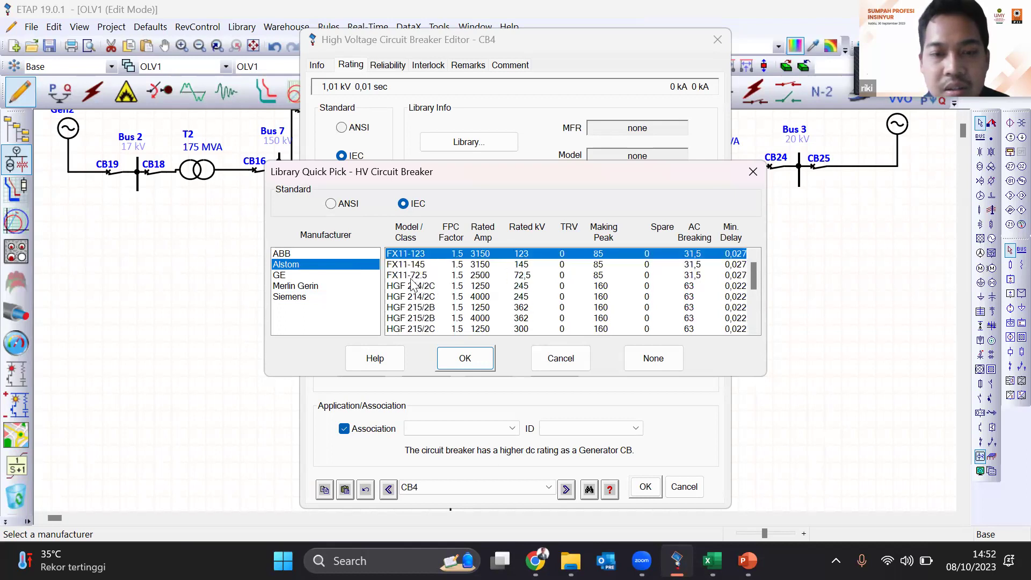
click(436, 265)
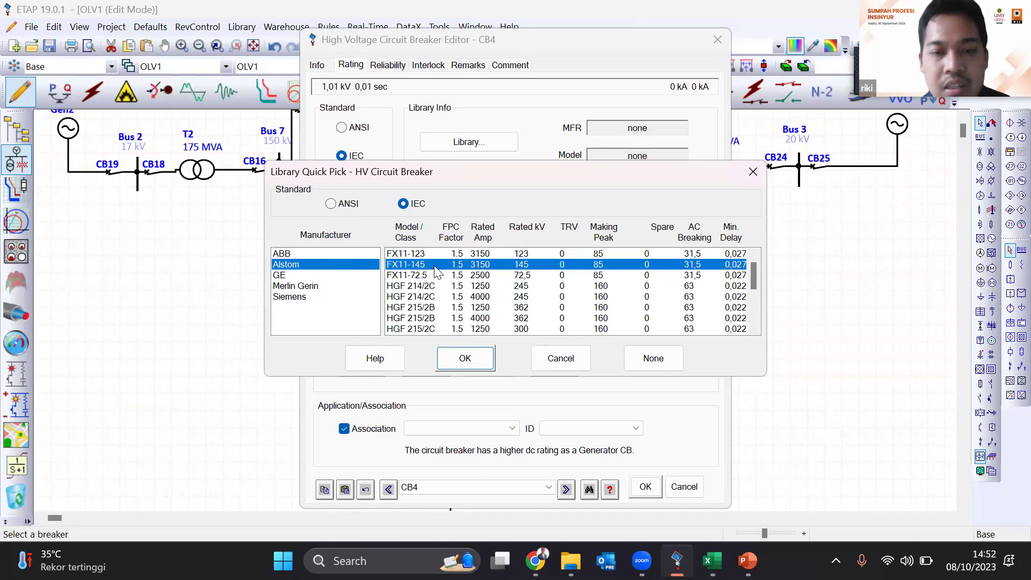
- Apply the Alstom FX11-145 model to CB4 and set Ithr to 0,1
click(479, 357)
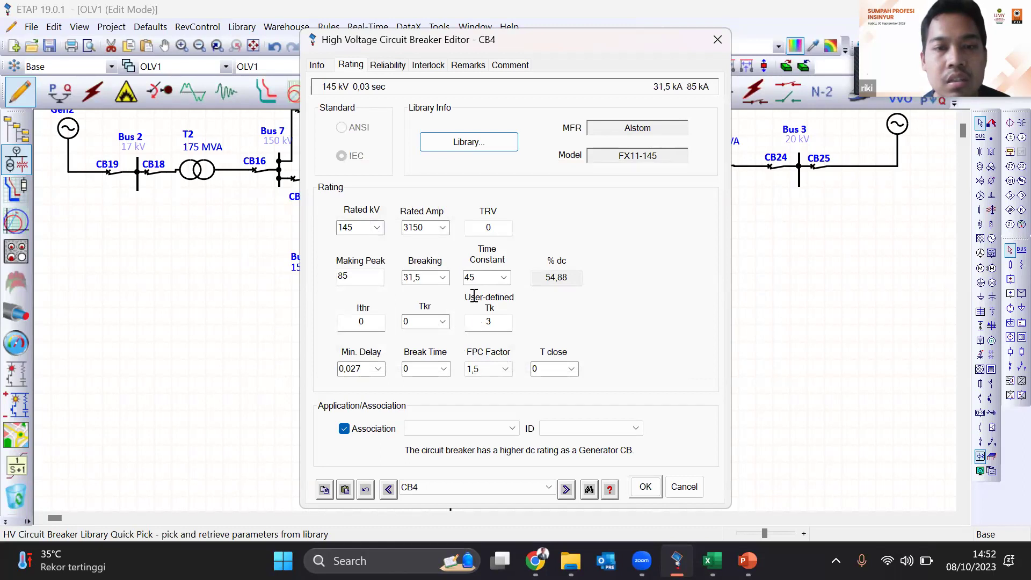
click(329, 66)
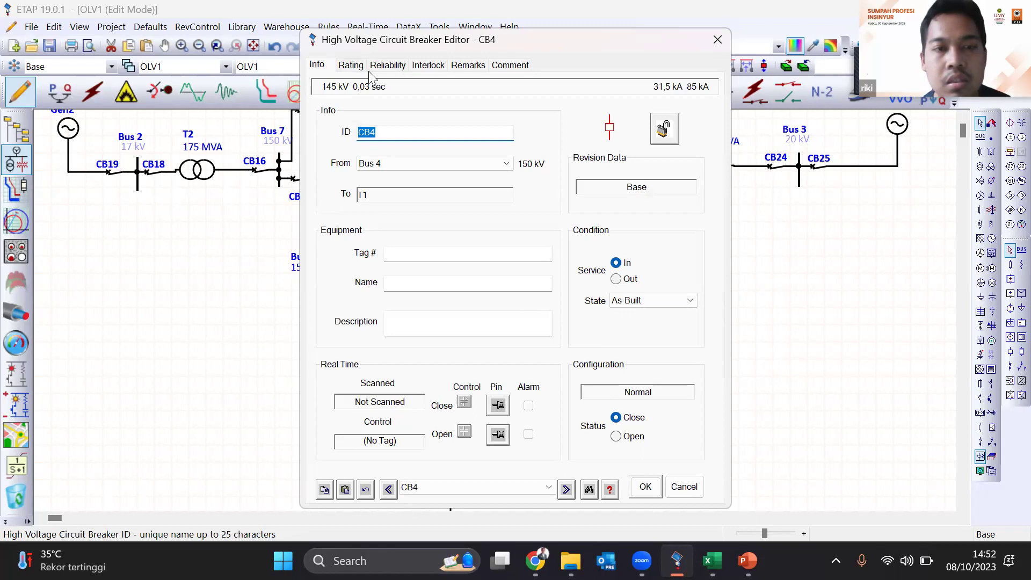
click(356, 71)
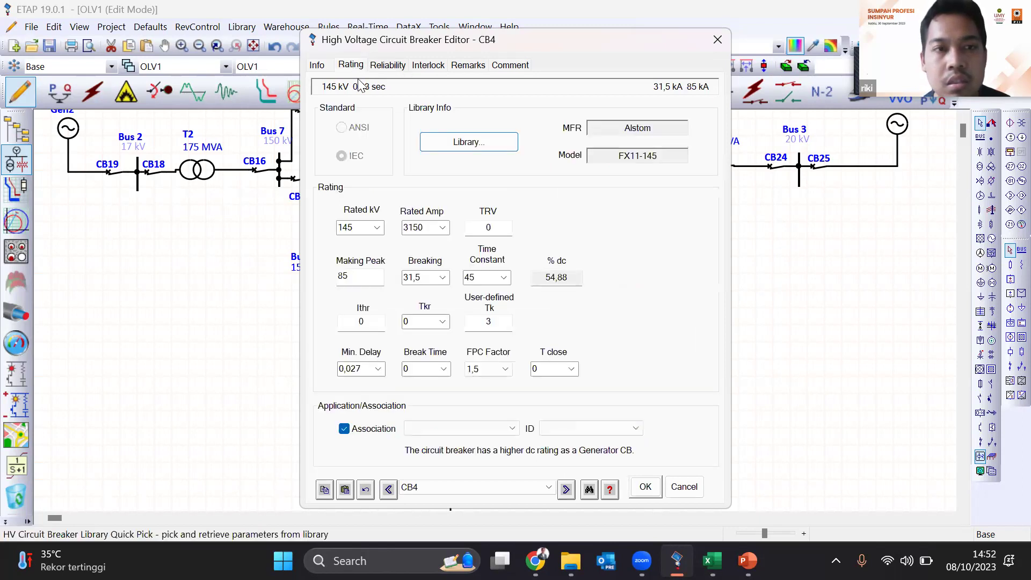
click(382, 323)
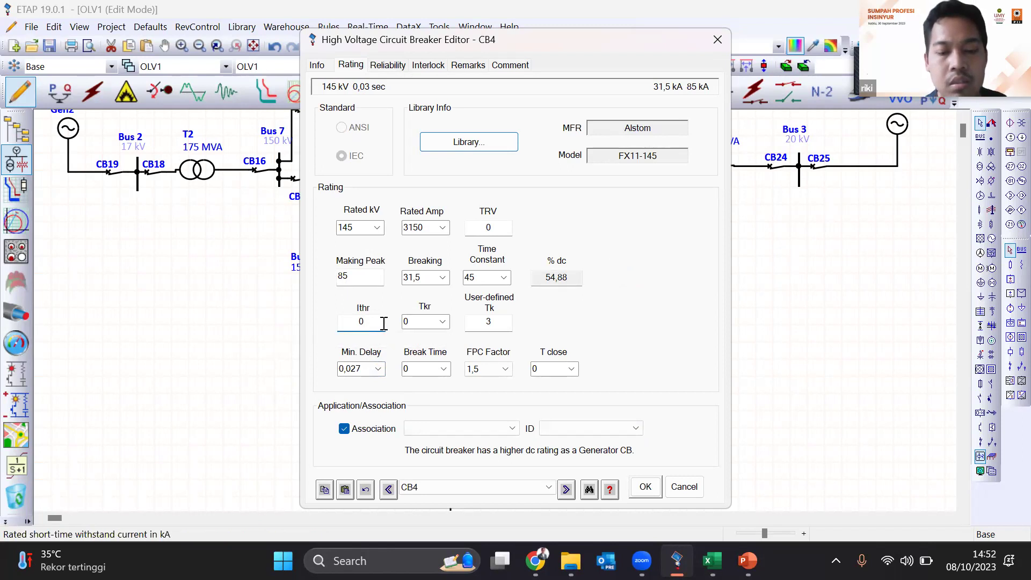
- Associate CB4 as a Power Grid CB, save it, and reopen its rating settings
click(511, 429)
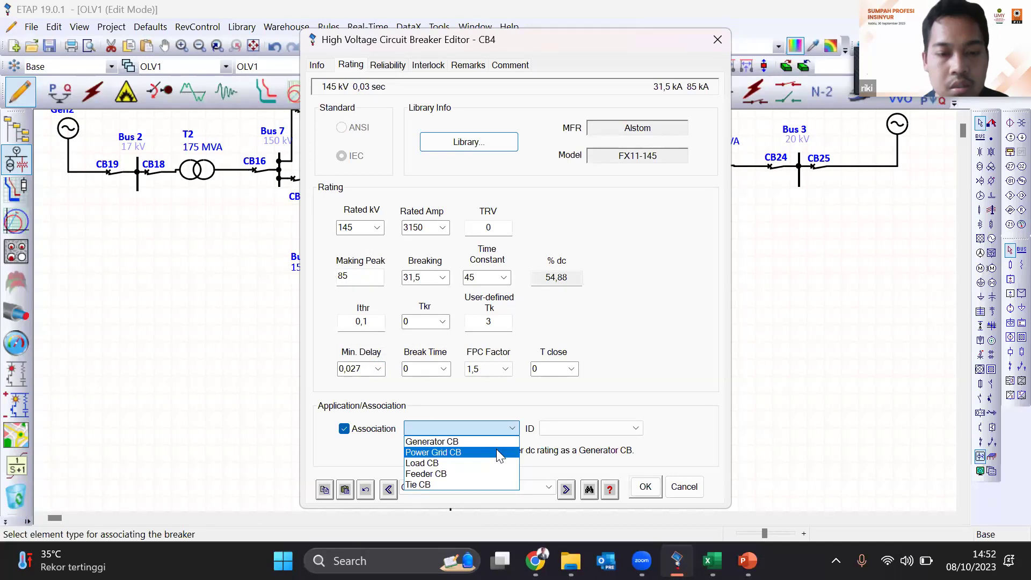
click(497, 449)
click(550, 427)
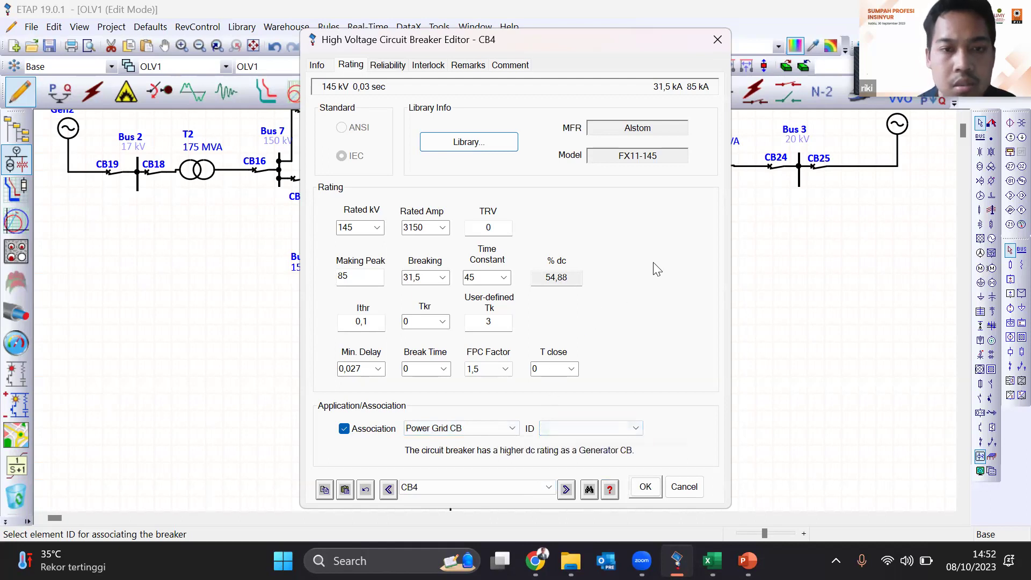
click(644, 487)
double_click(451, 403)
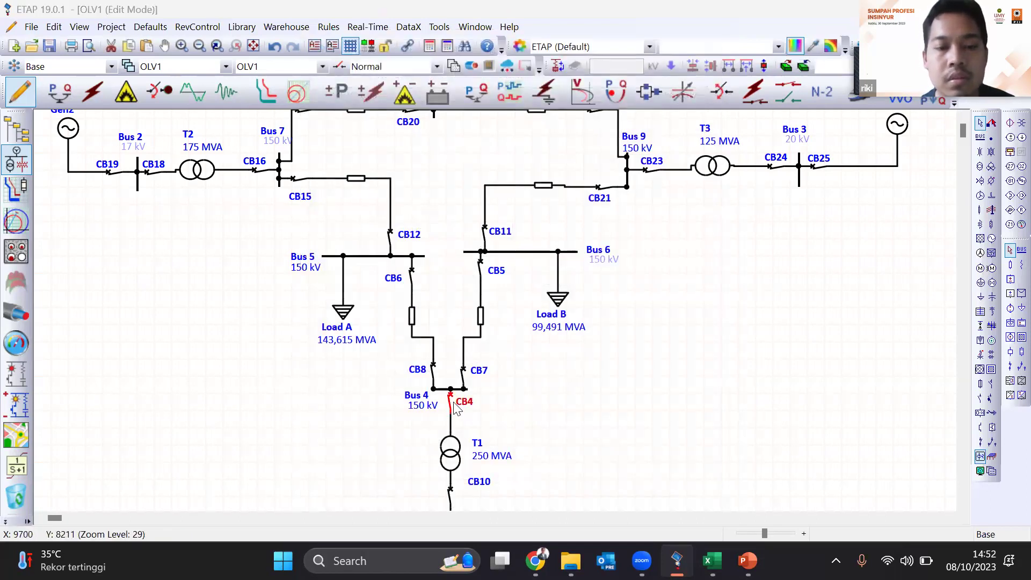
click(346, 70)
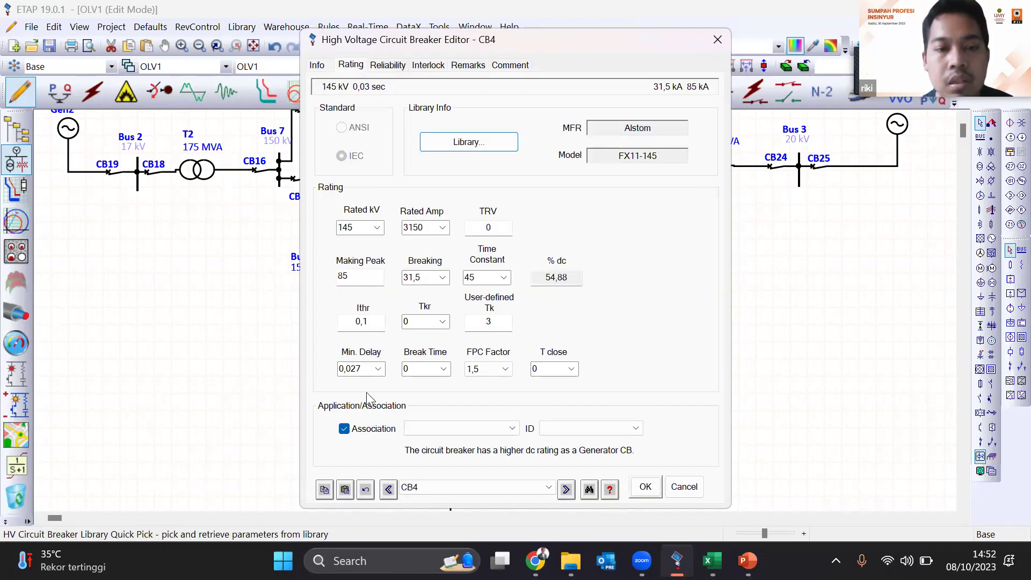
- Give CB5 the Alstom FX11-145 model and a Power Grid CB association
click(566, 490)
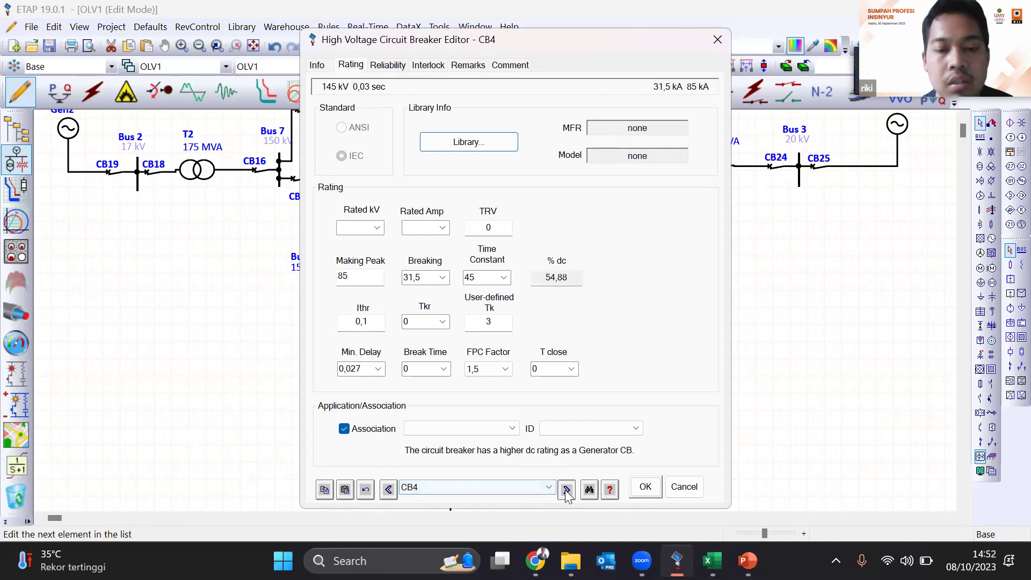
click(472, 142)
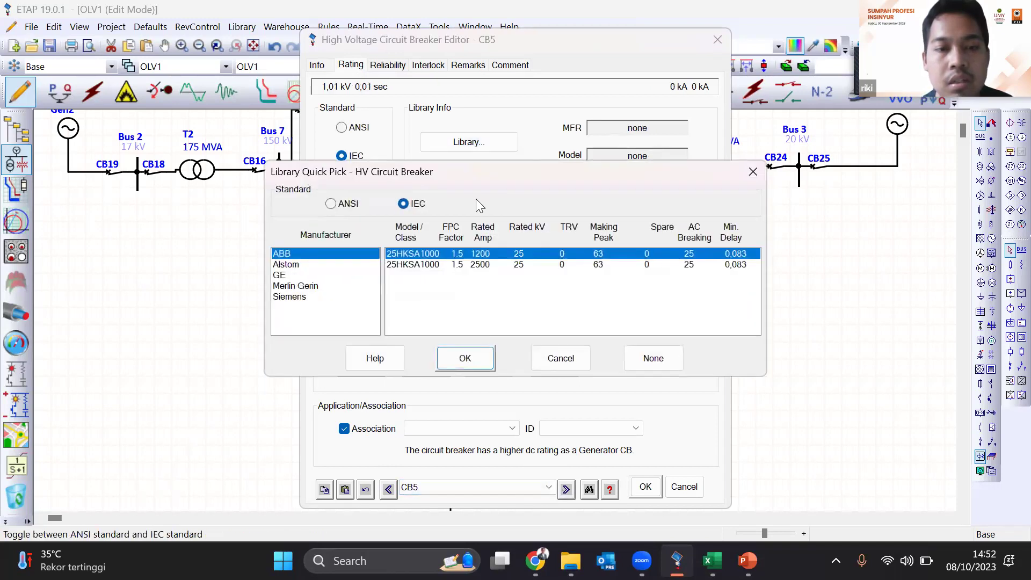
click(339, 264)
click(446, 264)
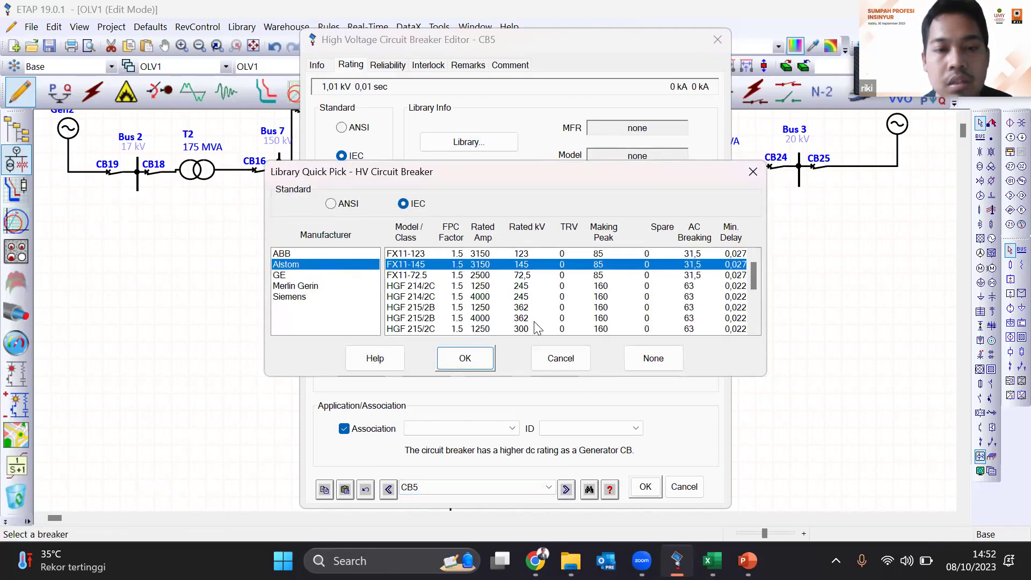
click(465, 359)
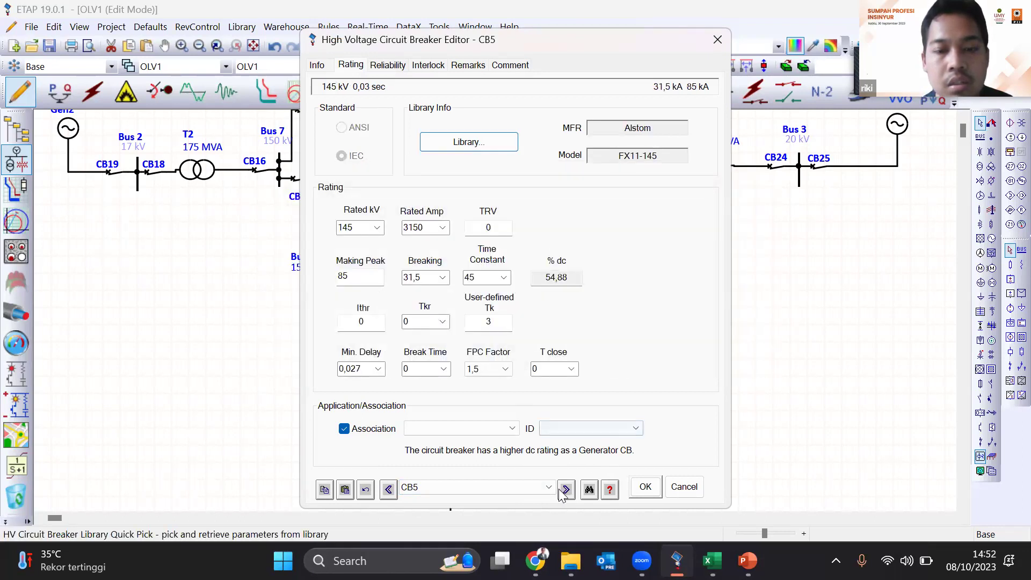
click(515, 433)
click(496, 443)
- Assign CB6 the Alstom FX11-145 model, associated as a Power Grid CB
click(567, 489)
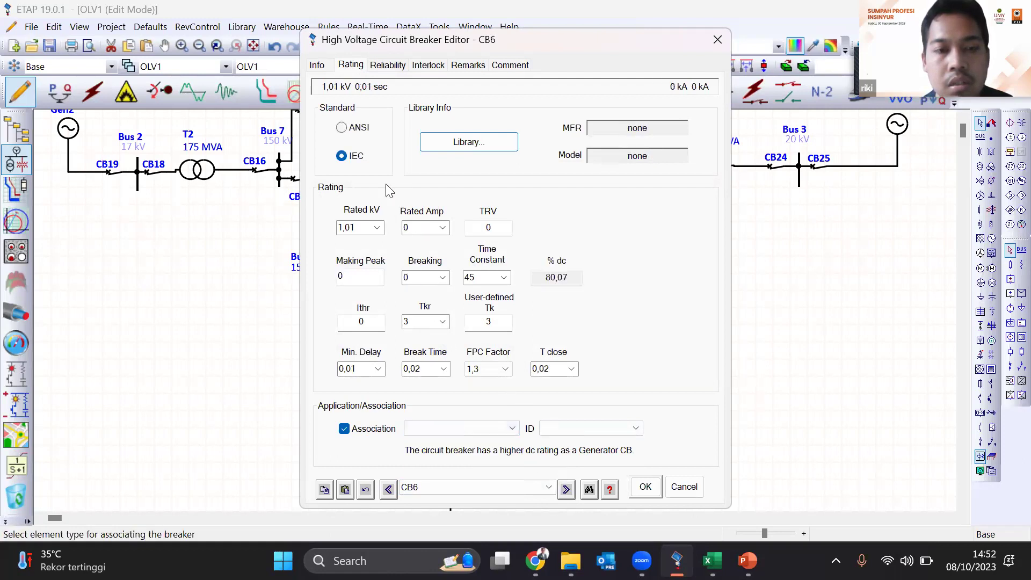
click(451, 146)
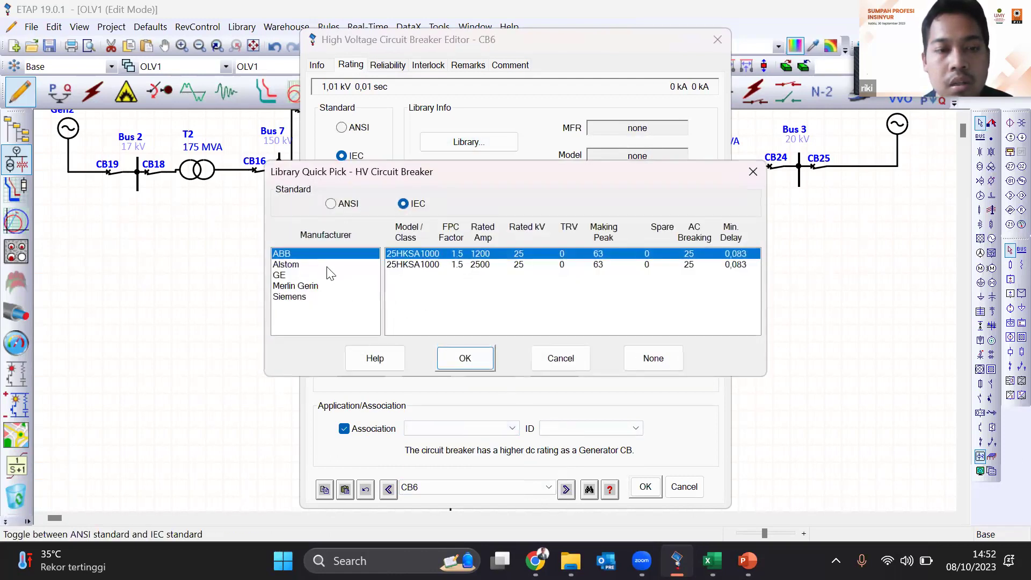
click(326, 267)
click(419, 265)
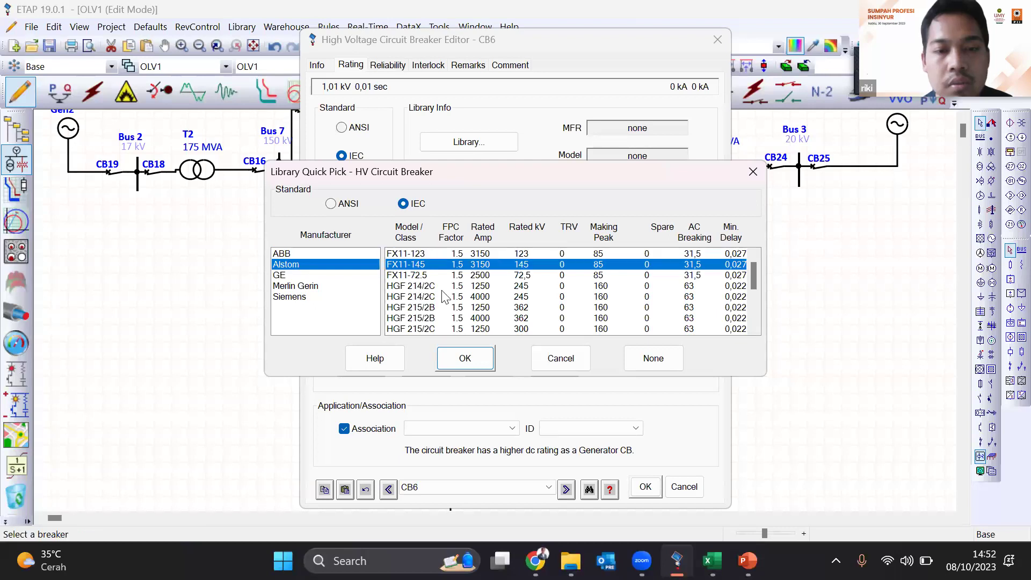
click(472, 361)
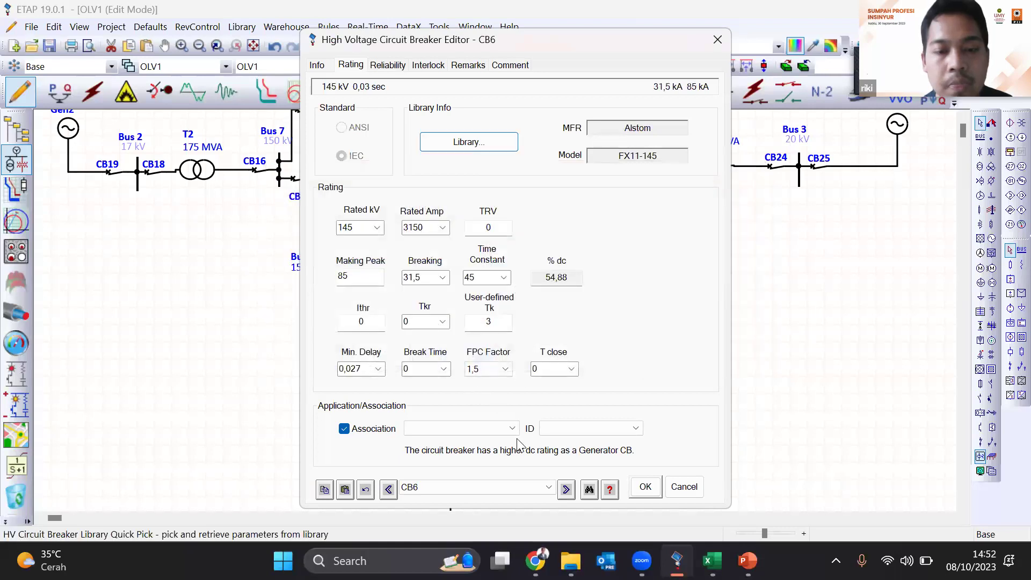
click(513, 428)
click(490, 448)
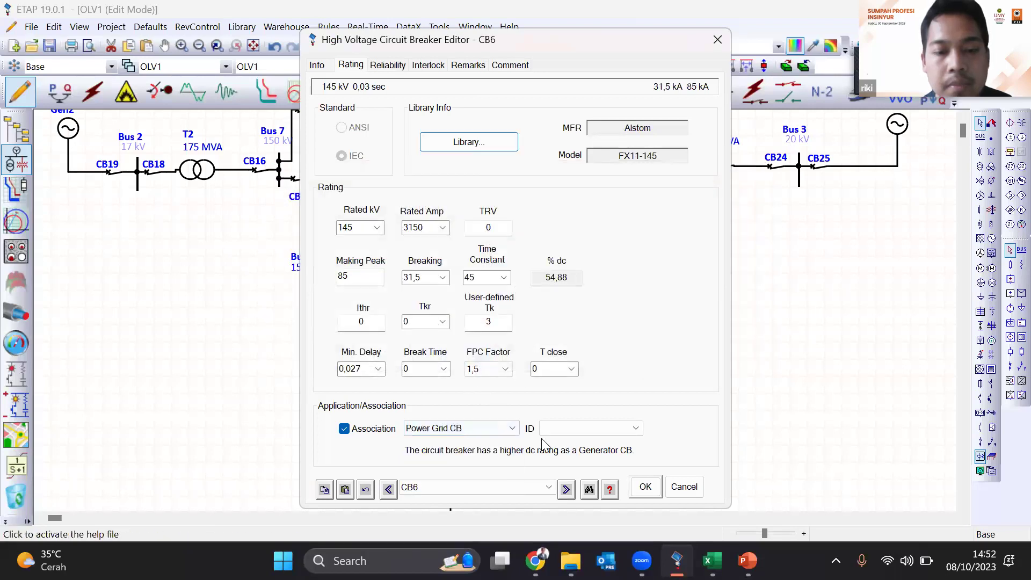
- Set CB7 to Alstom FX11-145 and associate it as a Power Grid CB
click(566, 488)
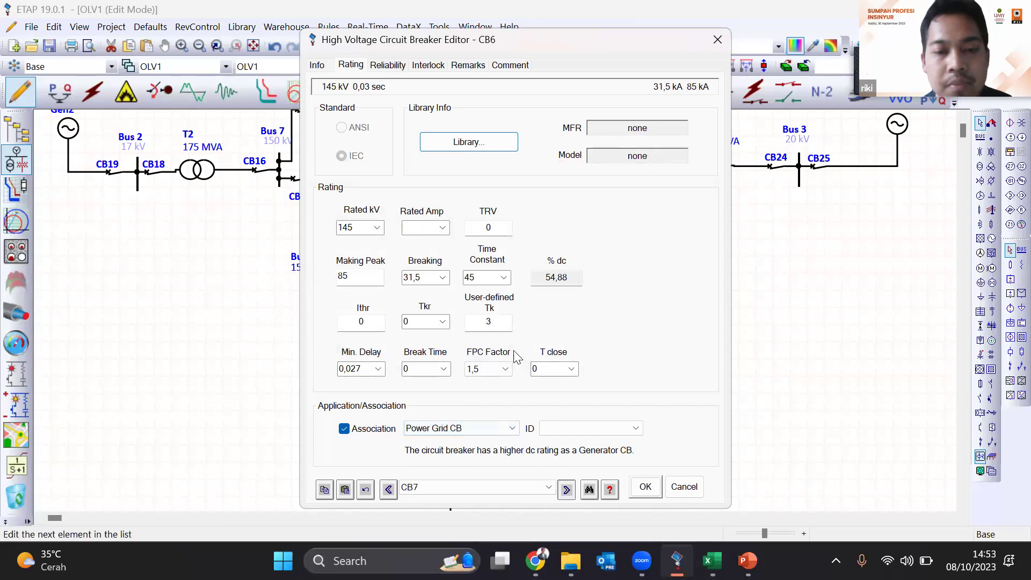
click(467, 150)
click(325, 265)
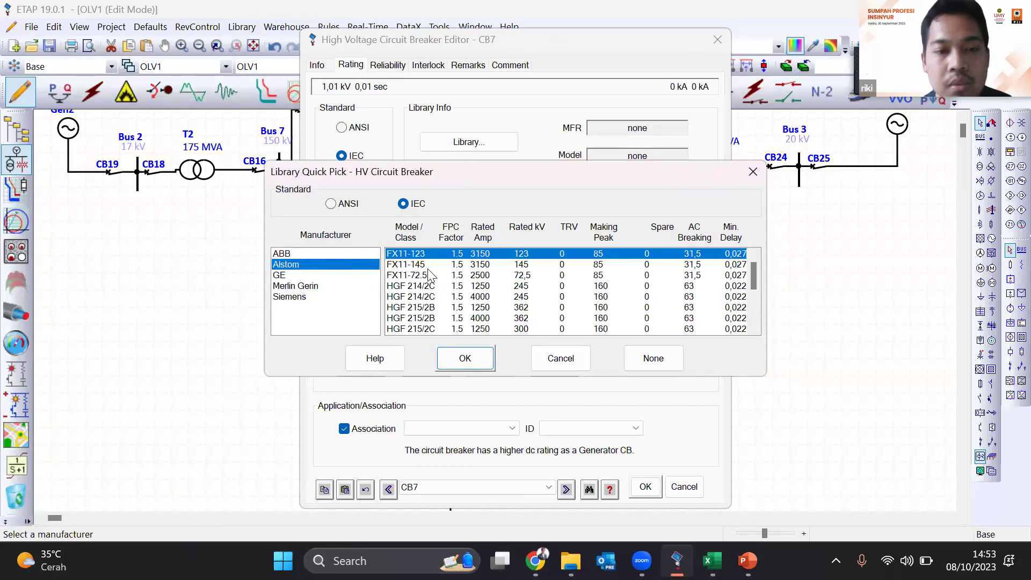
click(425, 265)
click(476, 357)
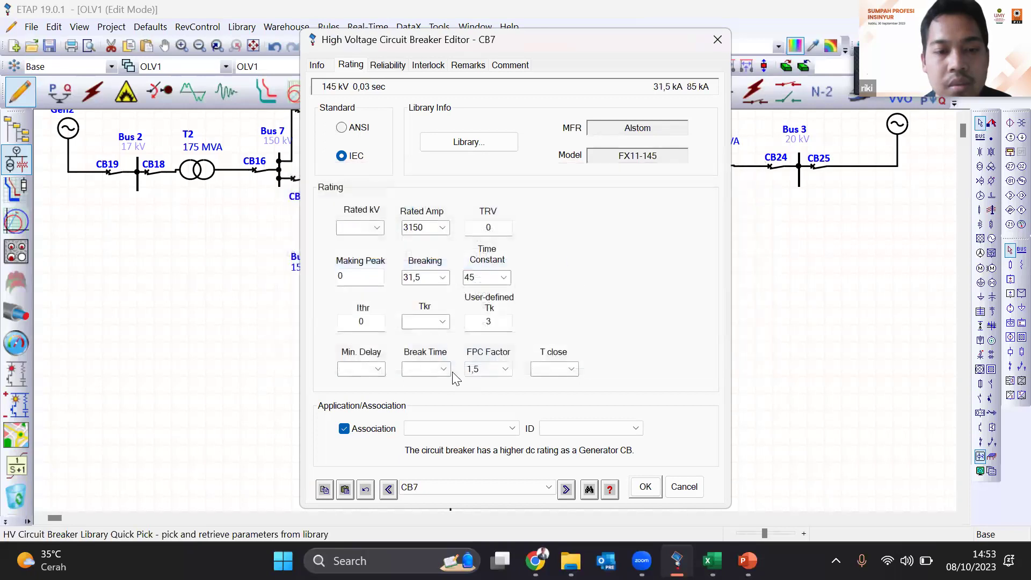
click(475, 429)
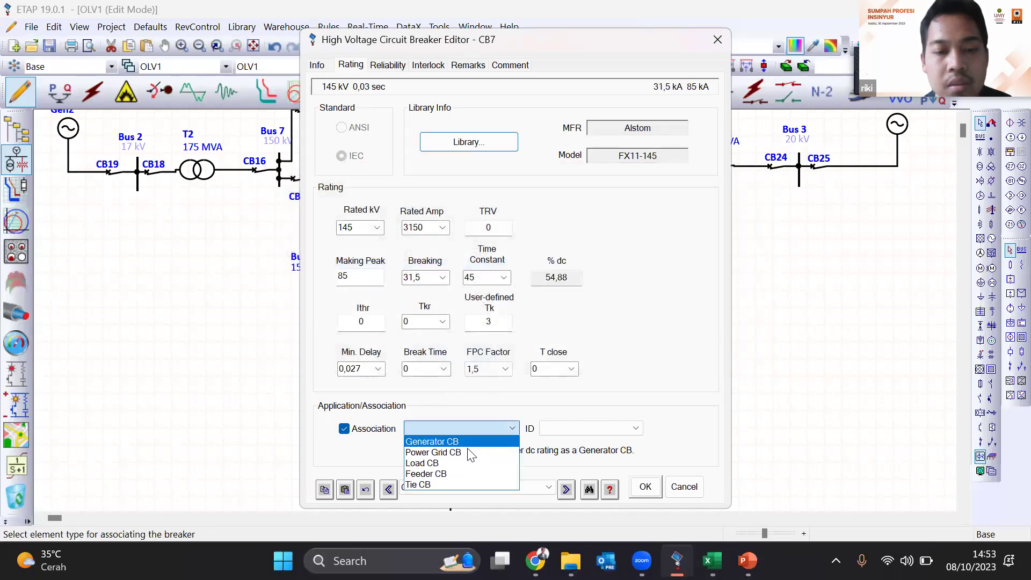
click(471, 453)
- Apply the Alstom FX11-145 model to CB8 and advance to CB9
click(567, 490)
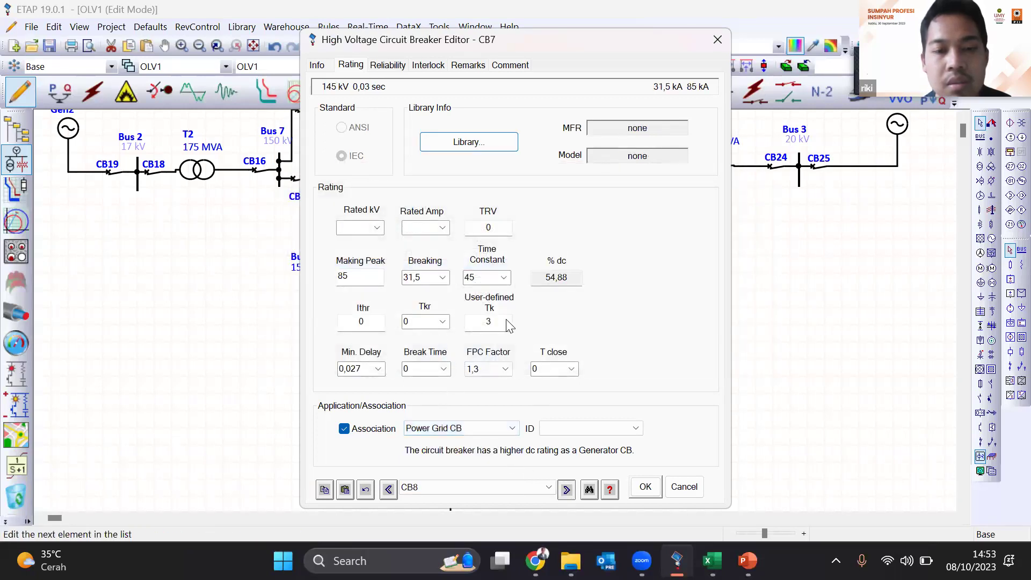
click(469, 142)
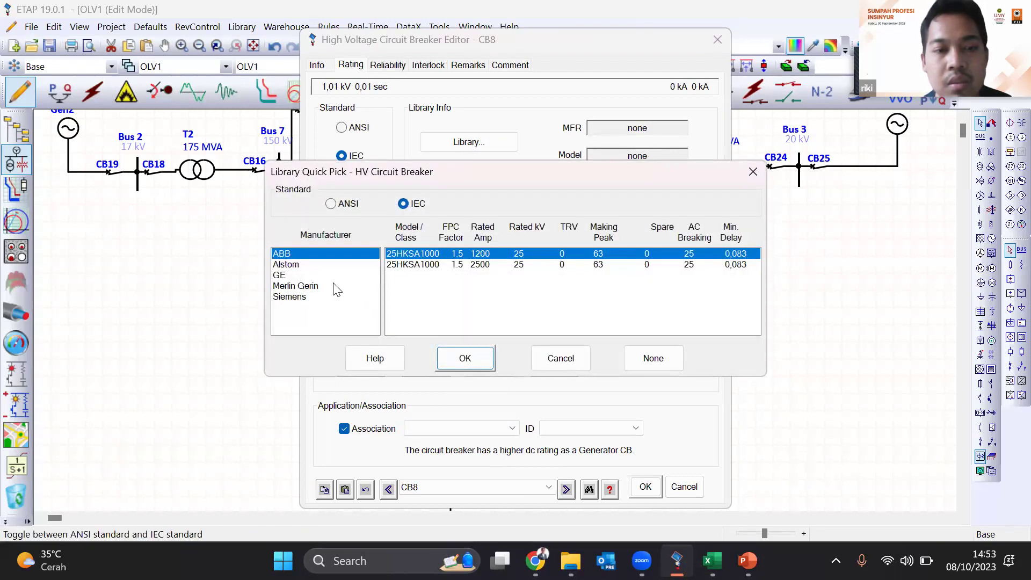
click(329, 265)
click(421, 265)
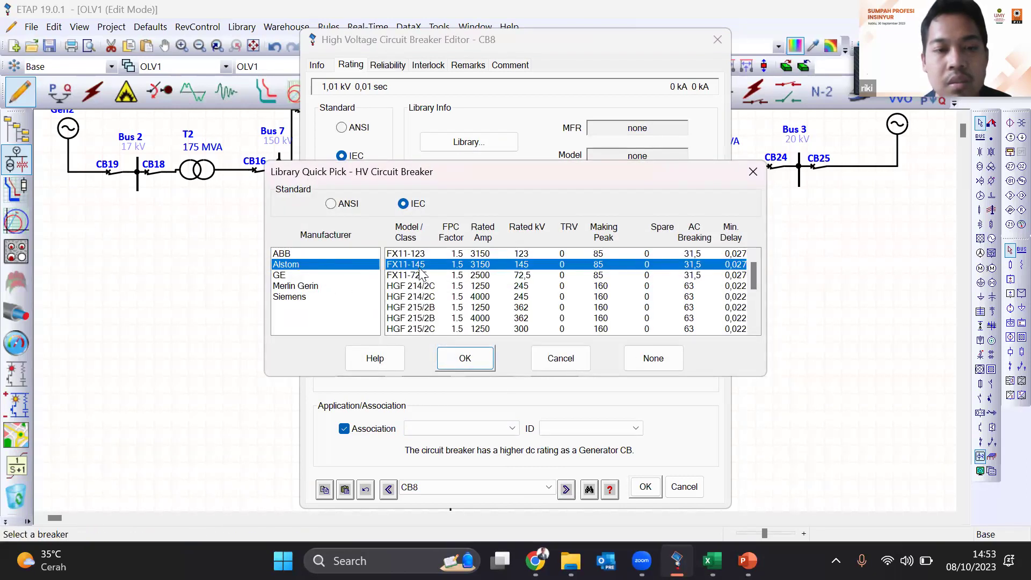
click(474, 357)
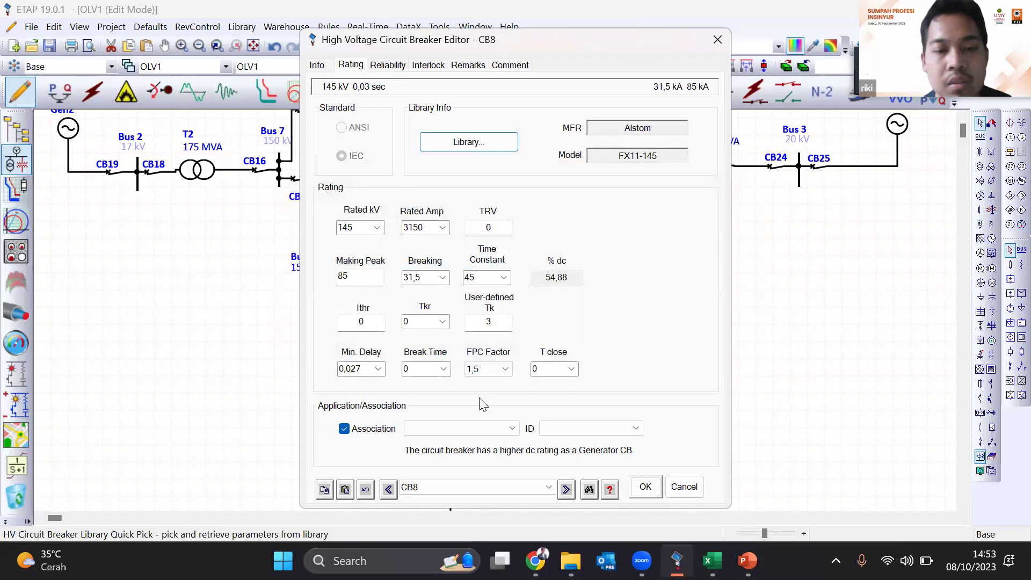
click(565, 493)
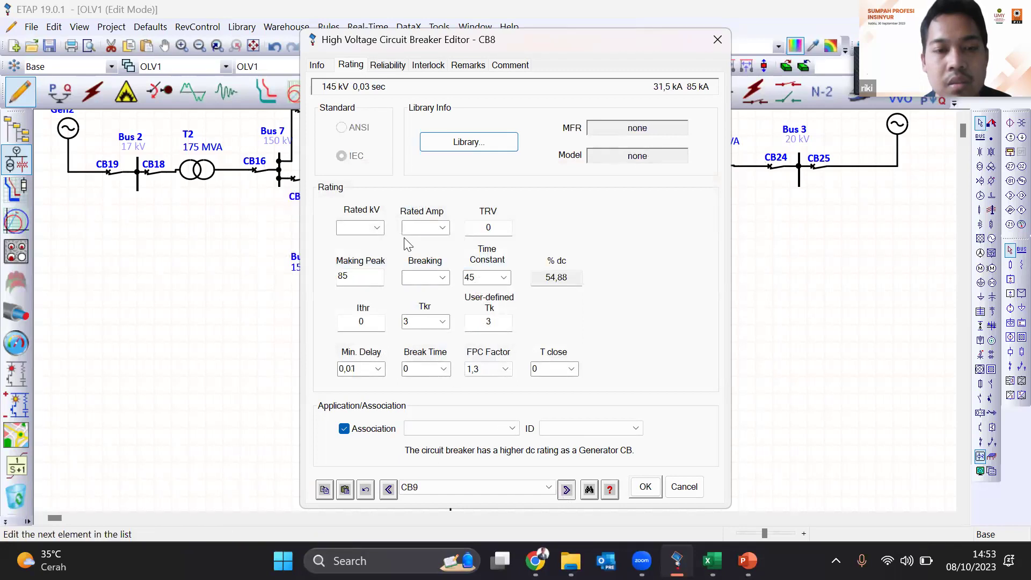
- Apply Alstom FX11-145 to CB9, toggle its association on and off, then close the editor
click(454, 149)
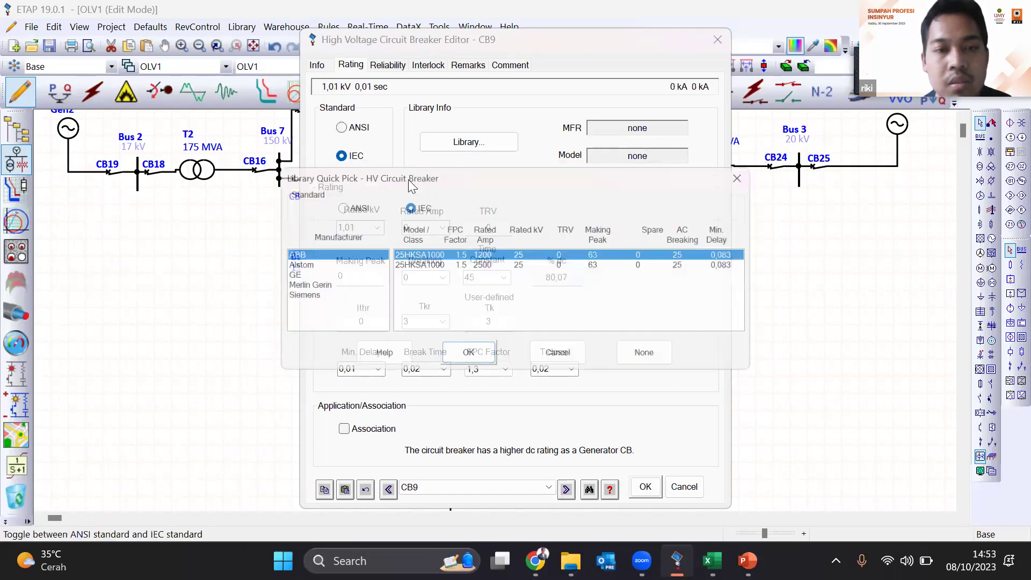
click(353, 264)
click(420, 265)
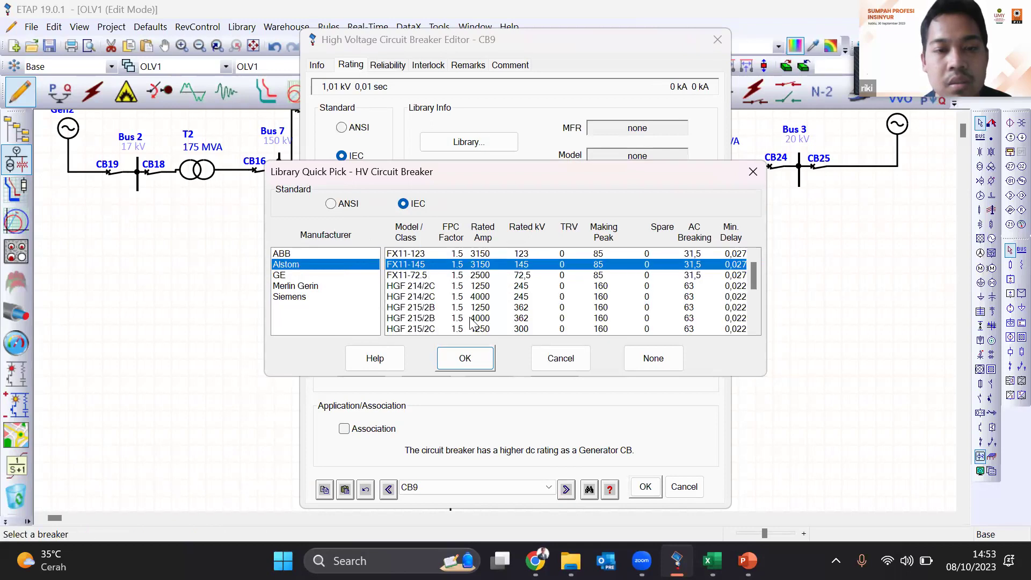
click(470, 361)
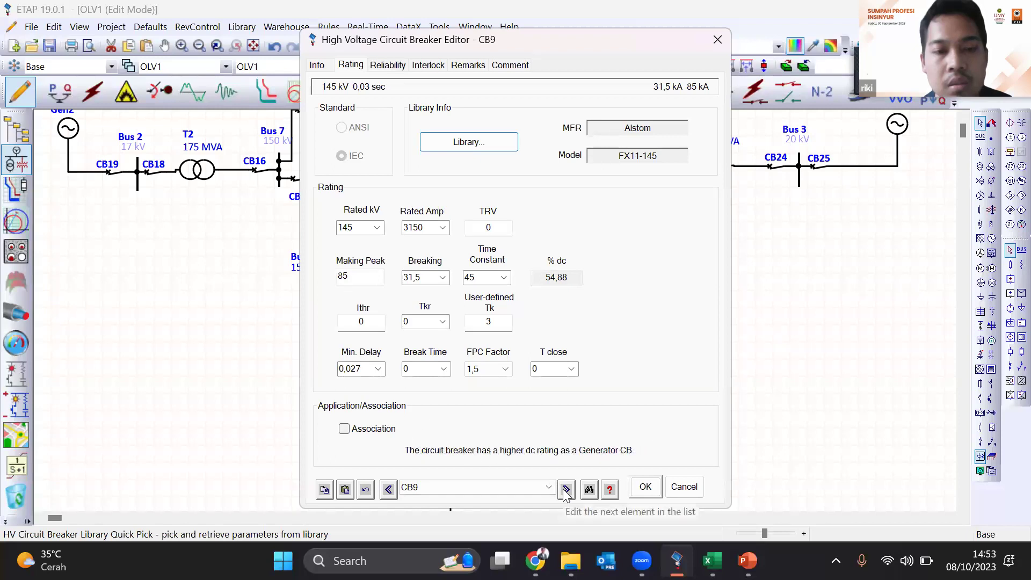
click(390, 429)
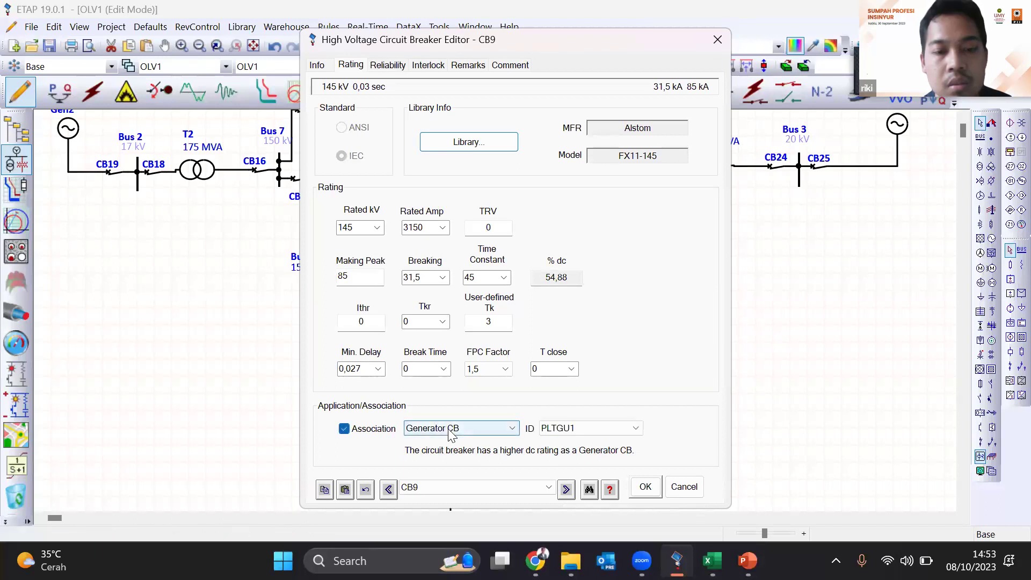
click(390, 429)
click(567, 488)
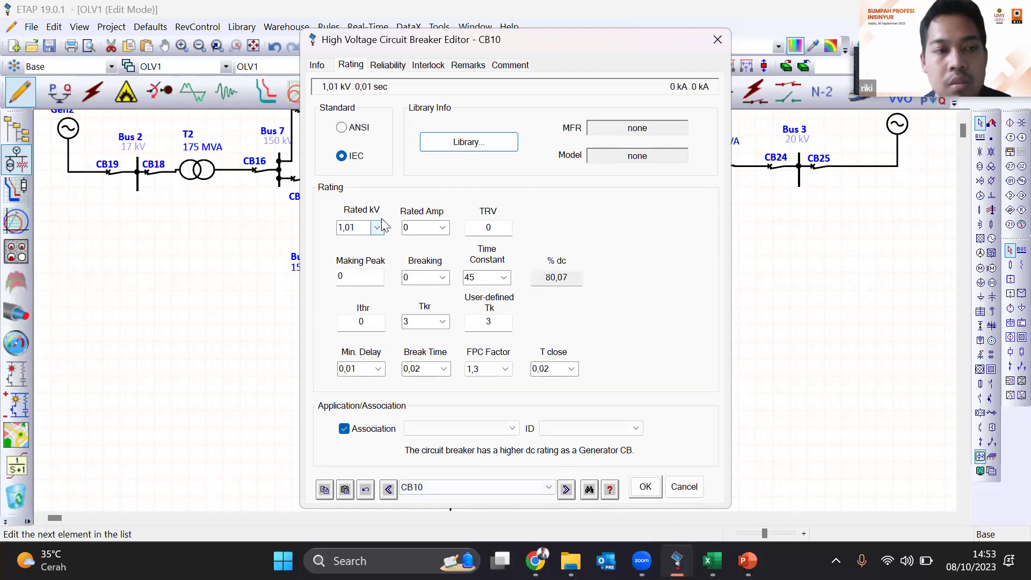
click(639, 486)
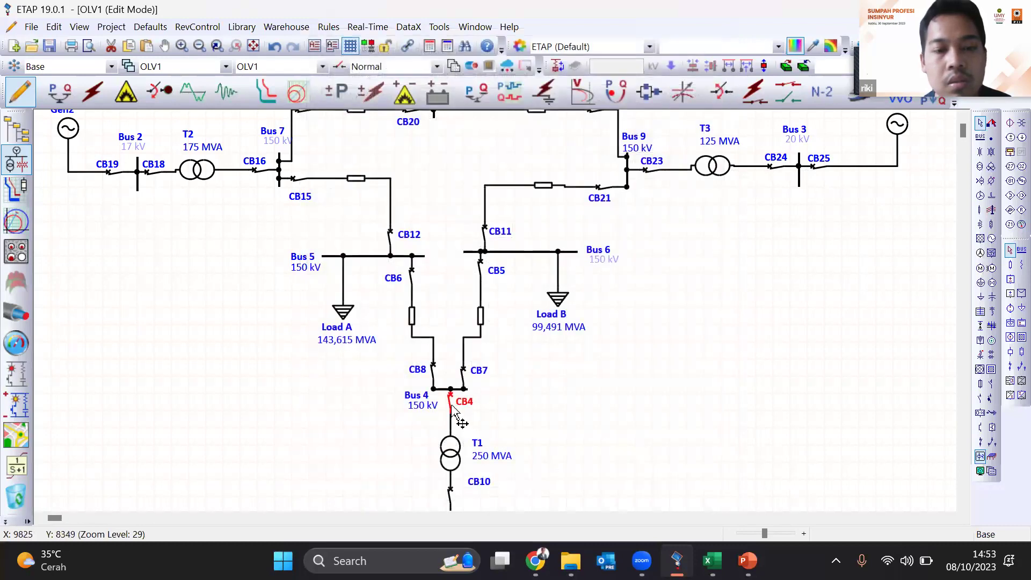
double_click(452, 410)
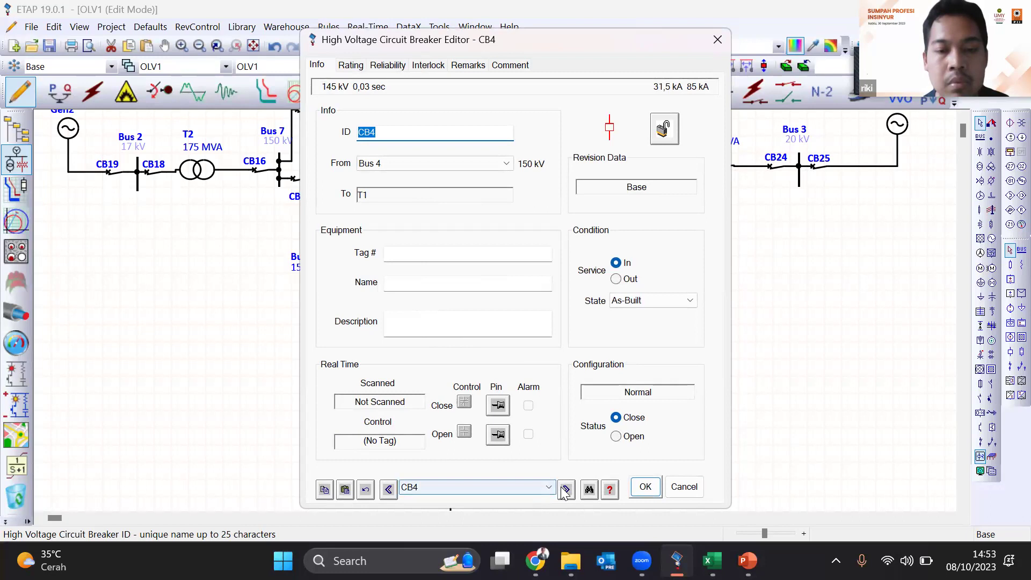
key(ctrl+Tab)
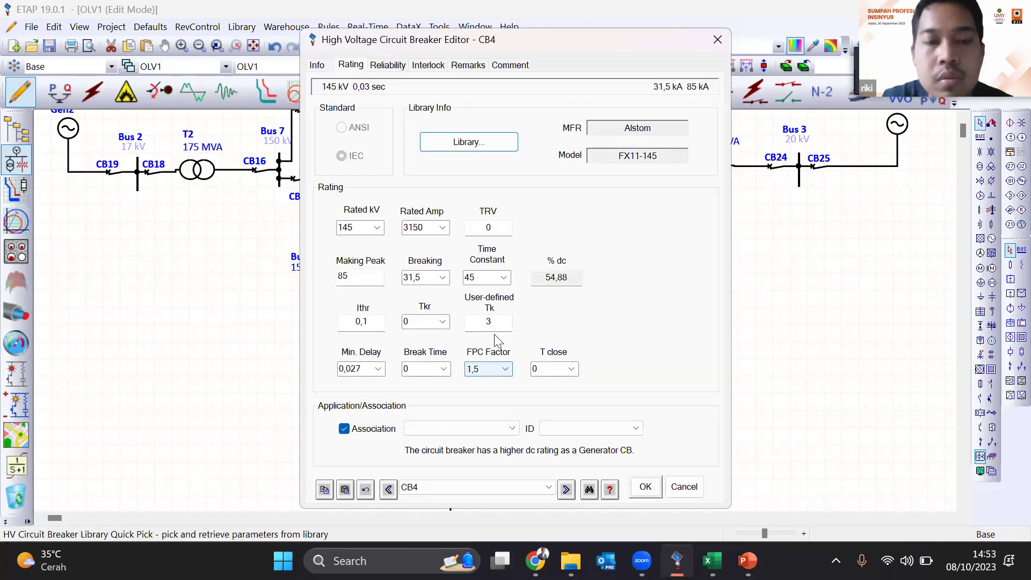
click(566, 489)
click(566, 493)
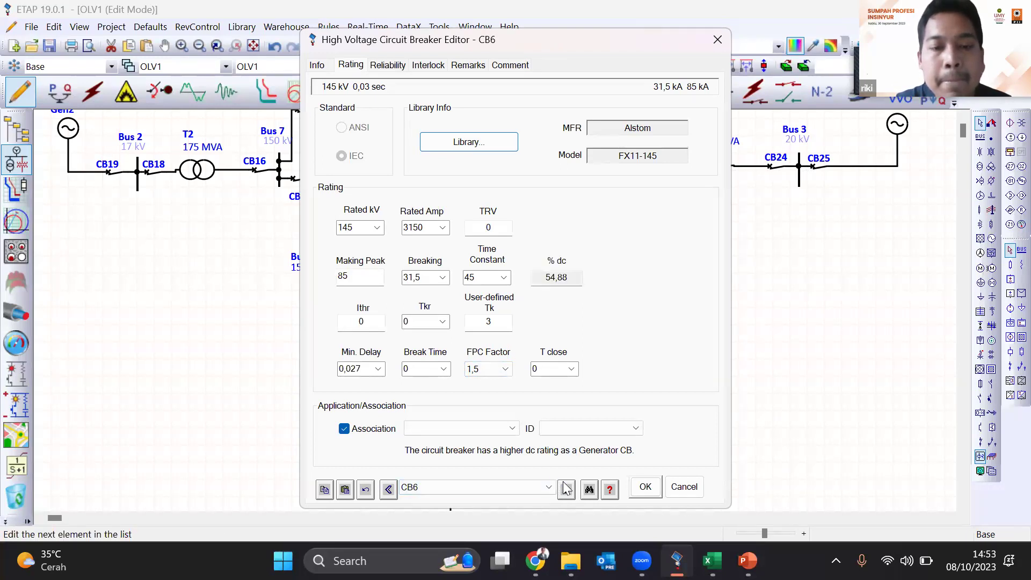
click(567, 491)
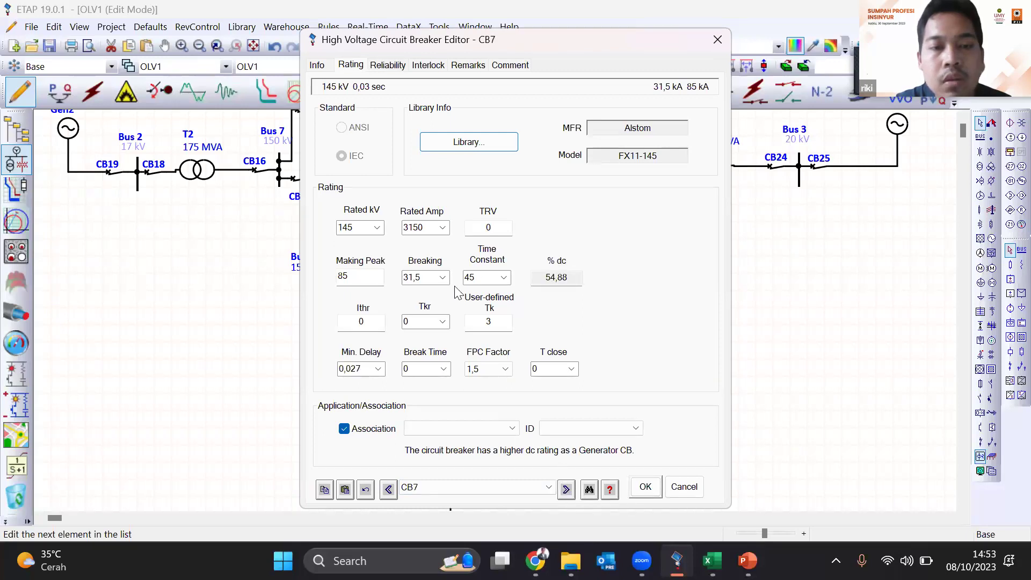
click(566, 490)
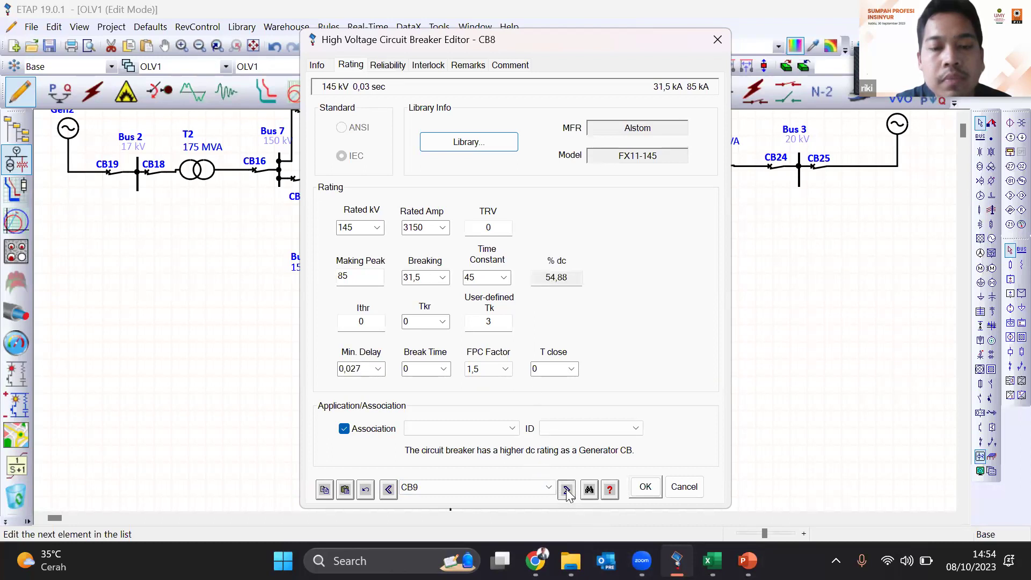
click(566, 490)
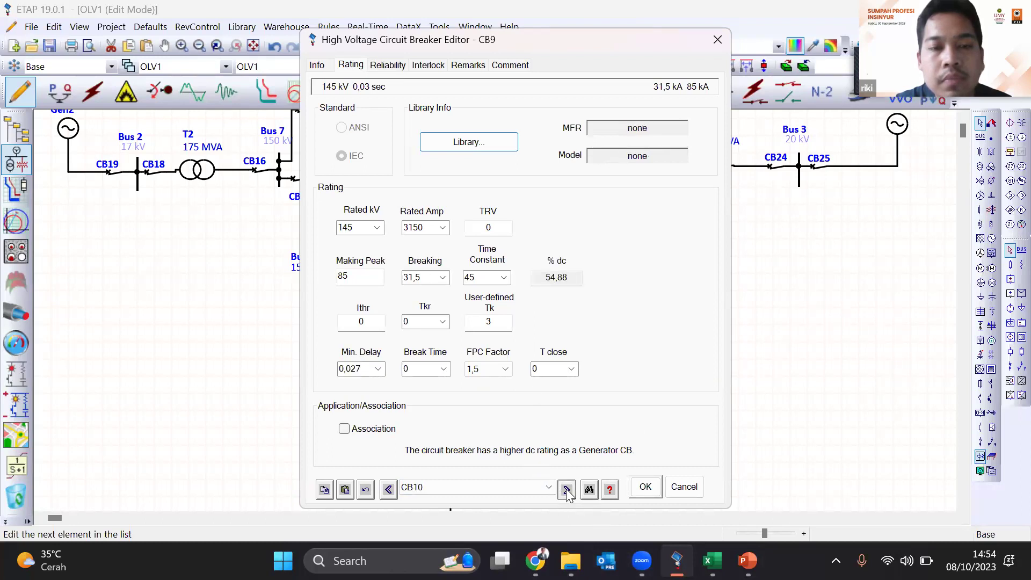
- Assign the Alstom FX11-145 model to CB10 and CB11
click(469, 142)
click(326, 265)
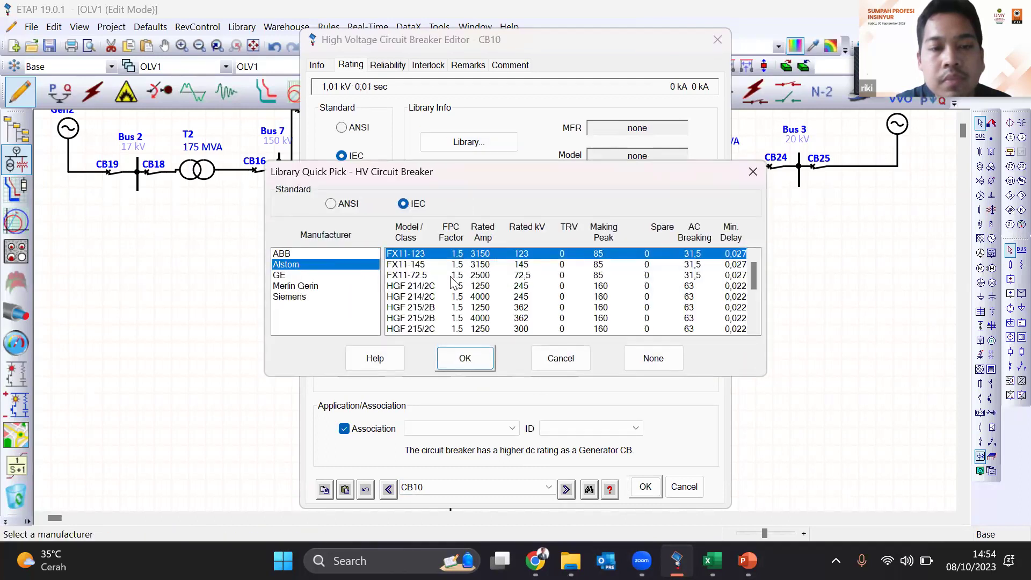
click(446, 266)
click(567, 489)
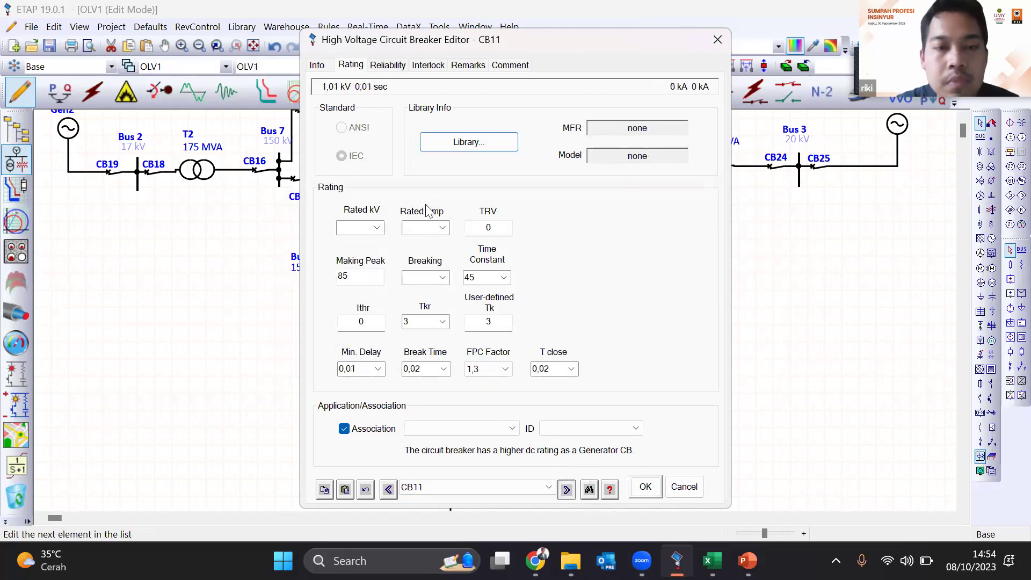
click(451, 143)
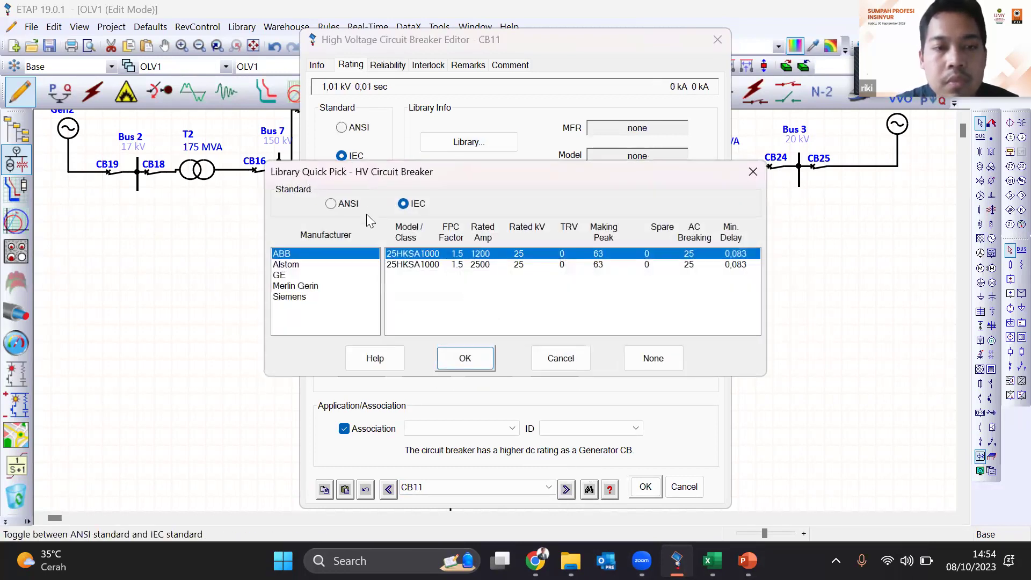
click(329, 265)
click(413, 266)
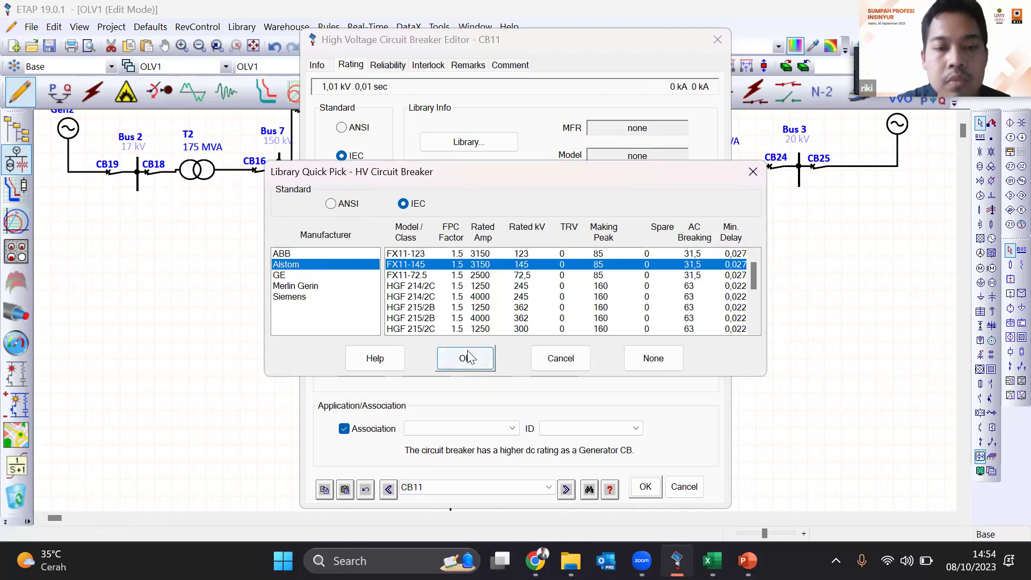
click(465, 357)
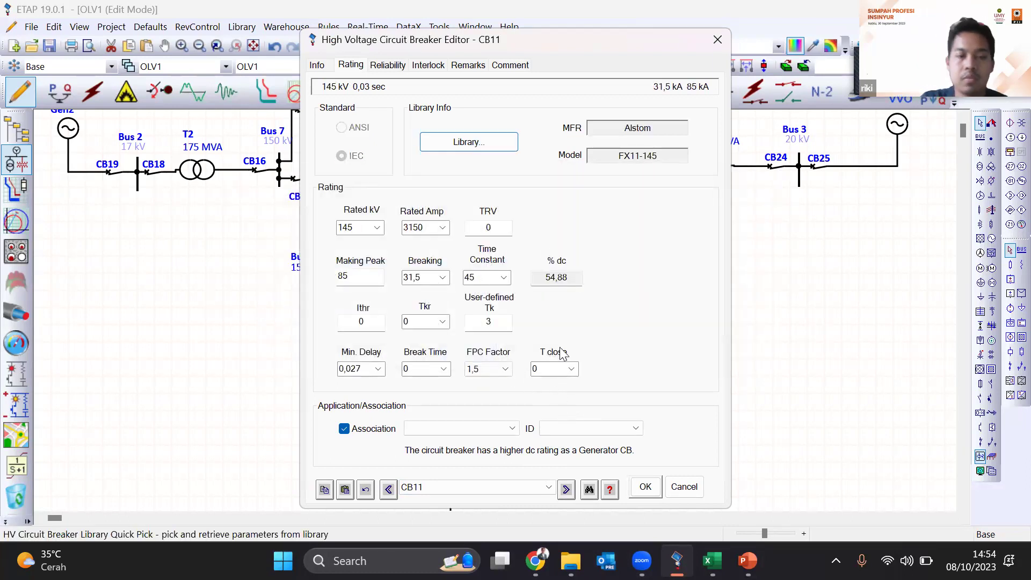
- Apply Alstom FX11-145 ratings to CB12 and CB13
click(570, 488)
click(477, 143)
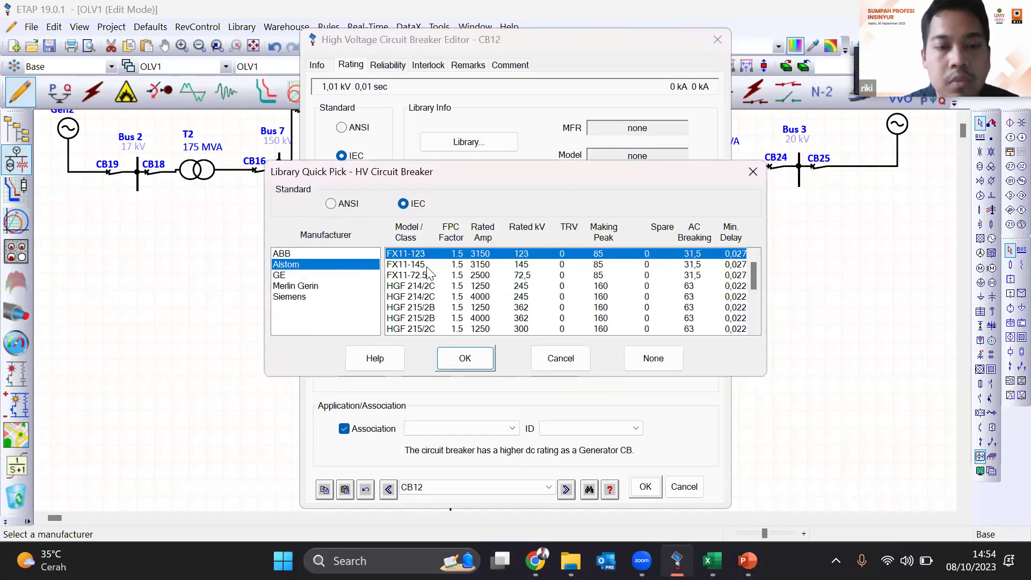
click(427, 269)
click(465, 358)
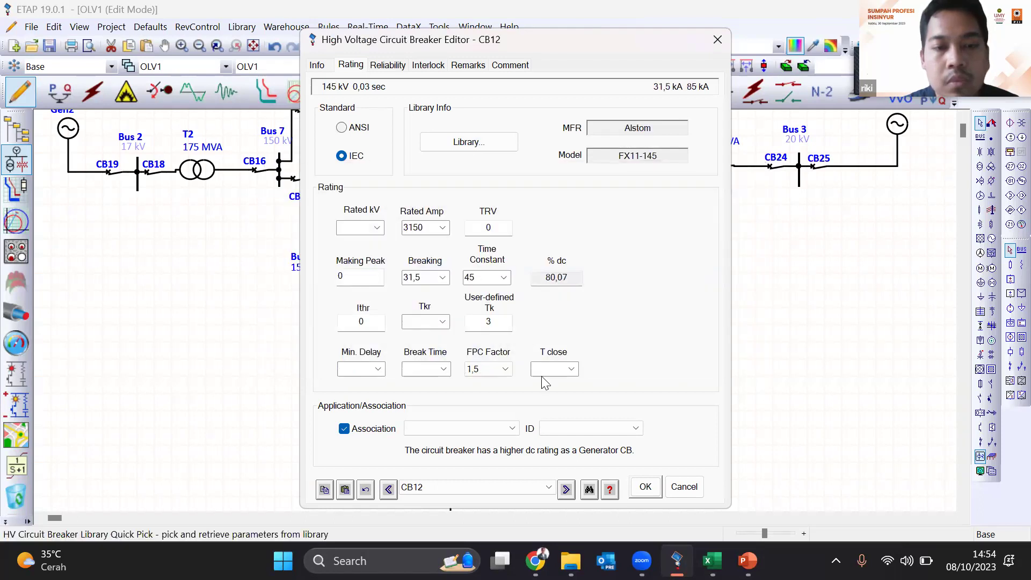
click(567, 489)
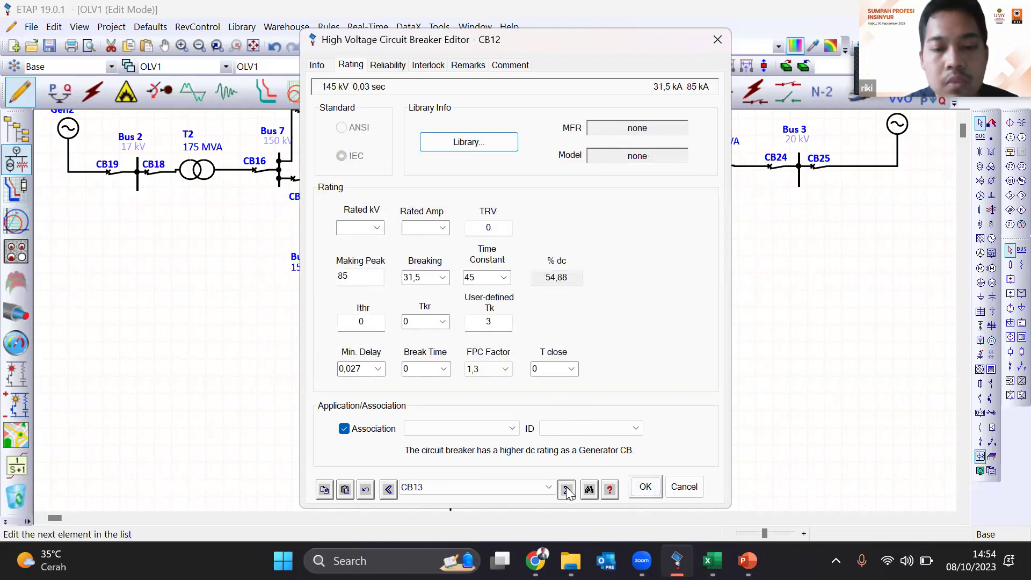
click(491, 152)
click(316, 266)
click(409, 266)
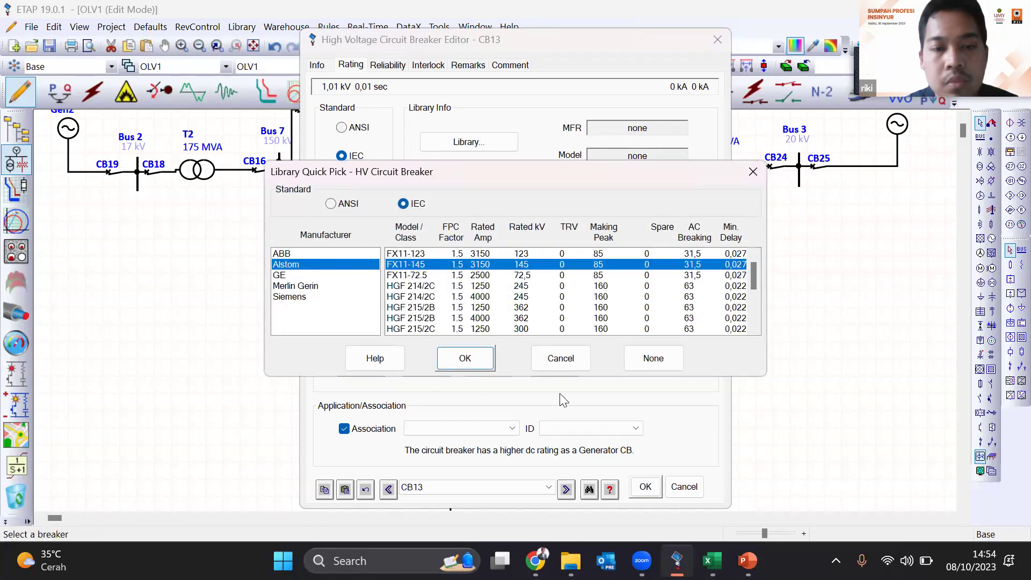
click(465, 358)
- Skip CB14 and give CB15 and CB16 the Alstom FX11-145 model
click(566, 489)
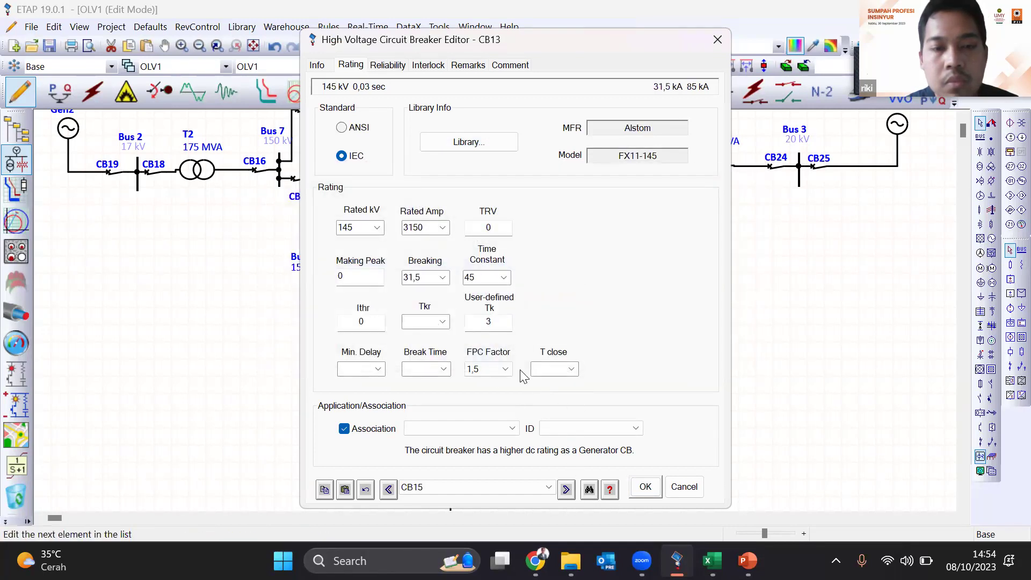
click(567, 489)
click(469, 142)
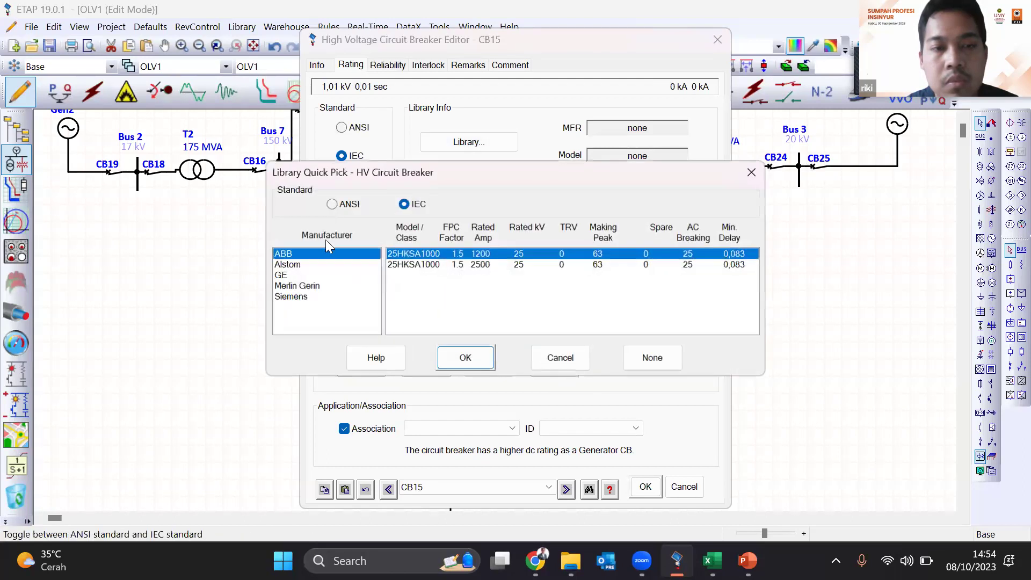
click(376, 265)
click(402, 266)
click(465, 358)
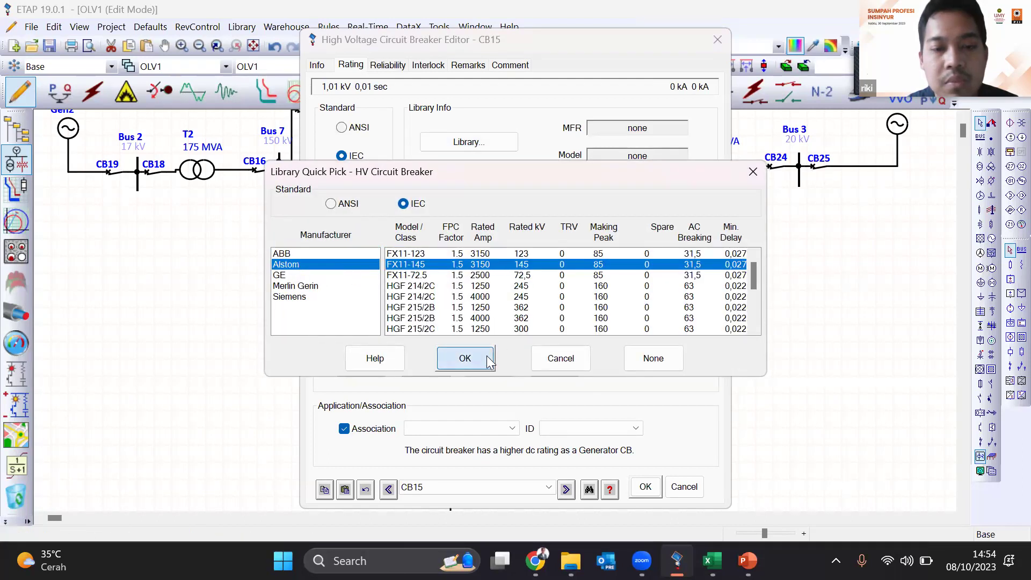
click(567, 489)
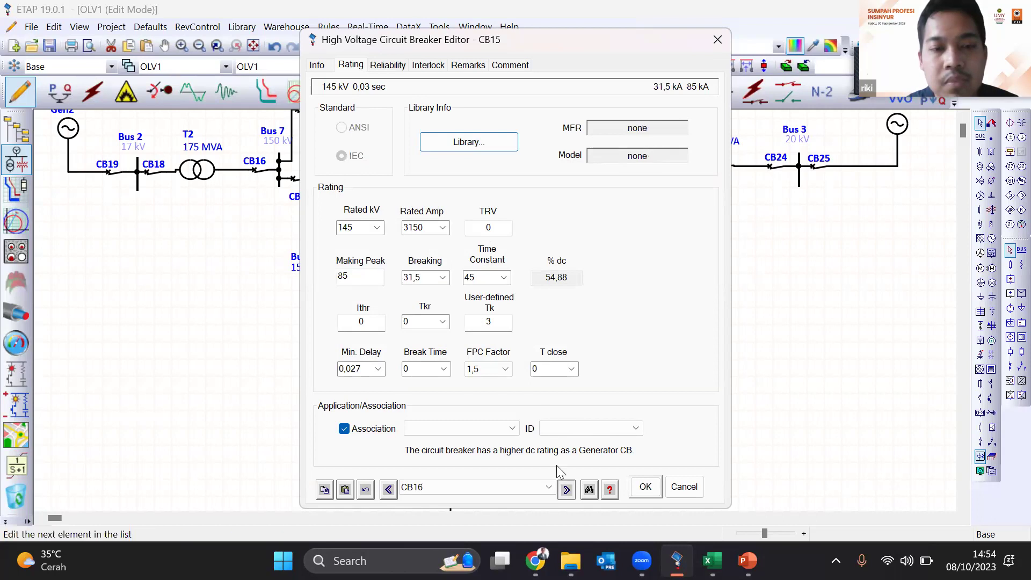
click(469, 142)
click(375, 264)
click(423, 265)
click(465, 359)
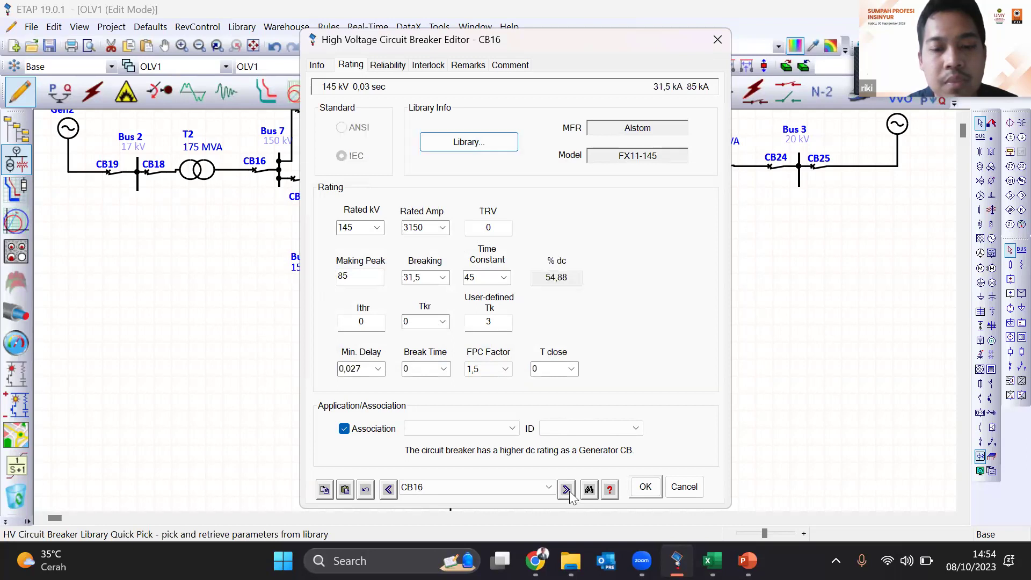
- Skip CB17 and assign Alstom FX11-145 to CB18 and CB19
click(568, 489)
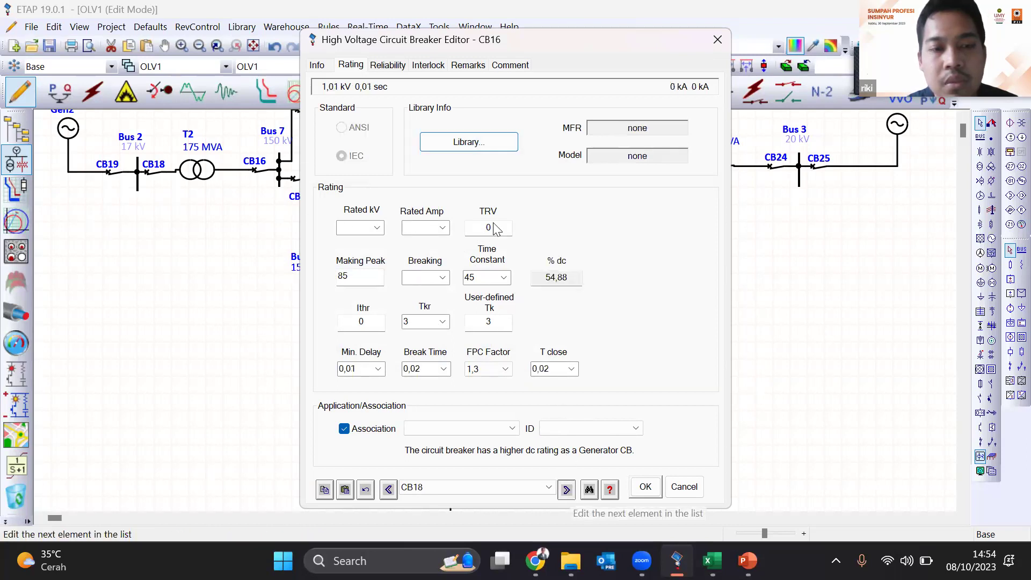
click(469, 142)
click(325, 266)
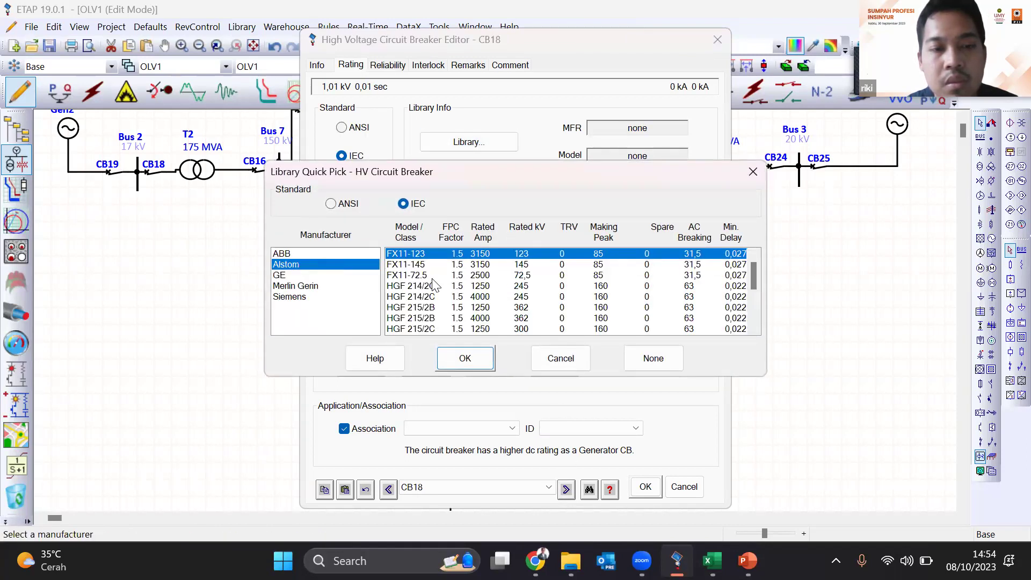
click(422, 265)
click(483, 350)
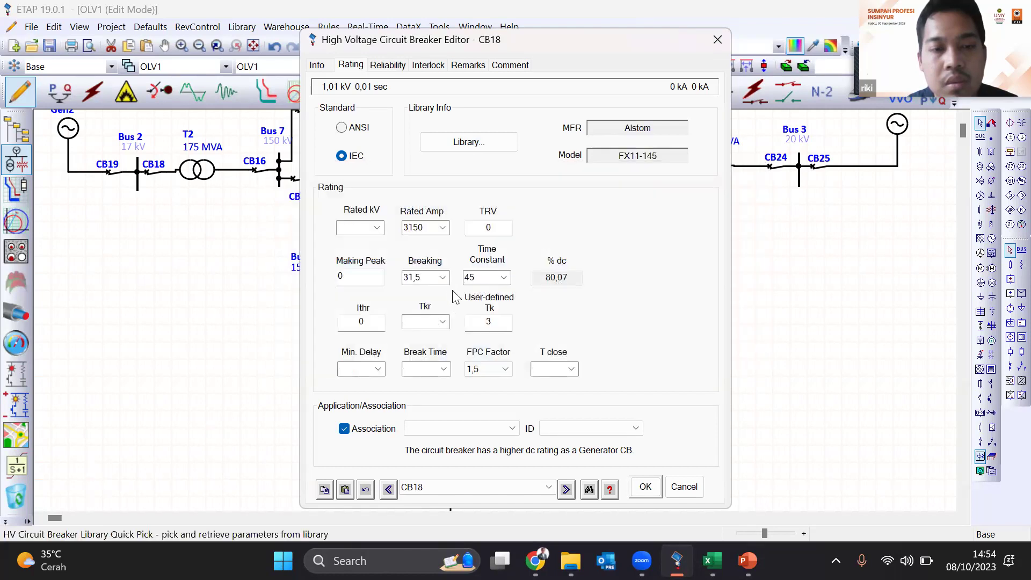
click(568, 490)
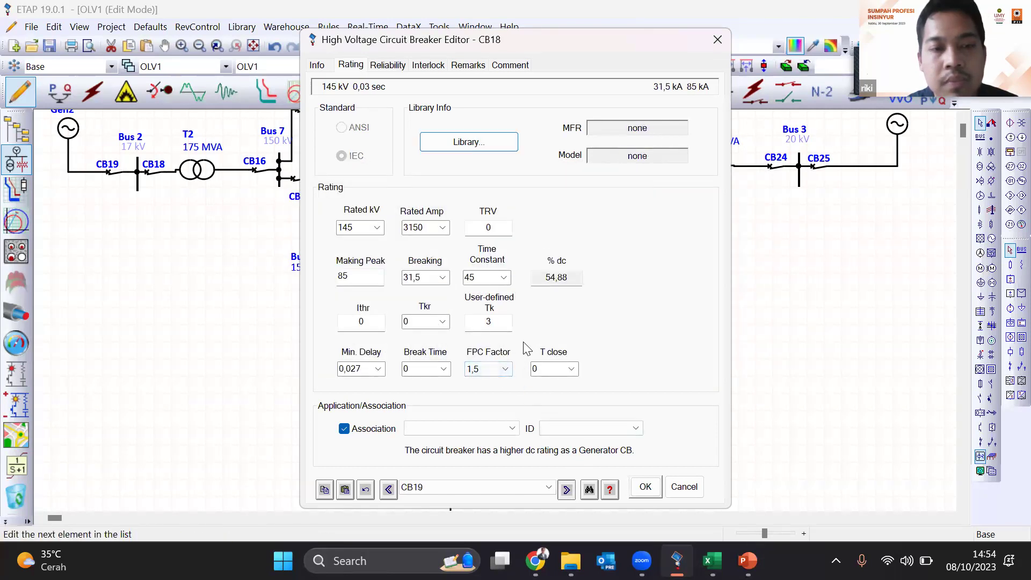
click(490, 143)
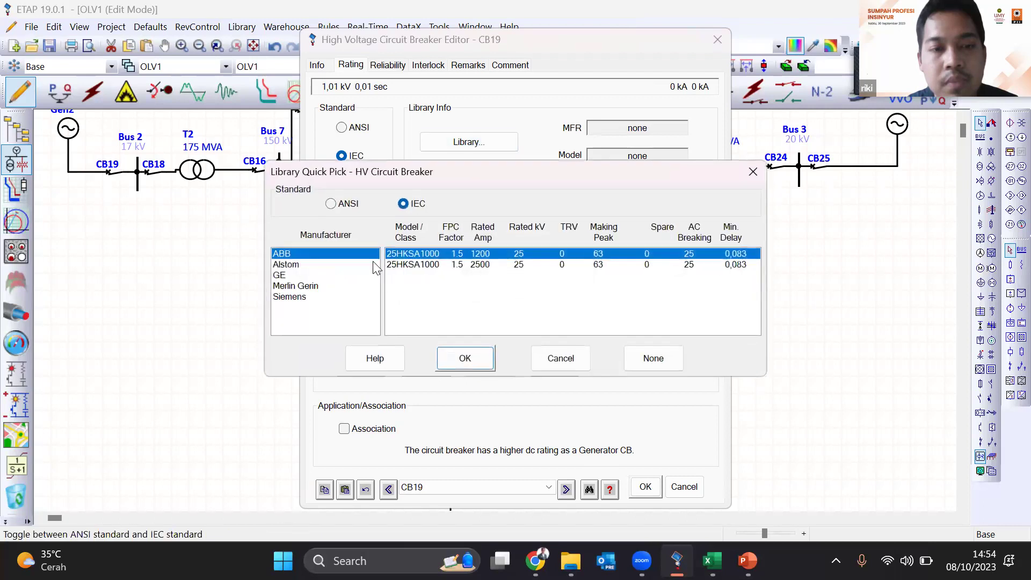
click(340, 265)
click(424, 265)
click(464, 359)
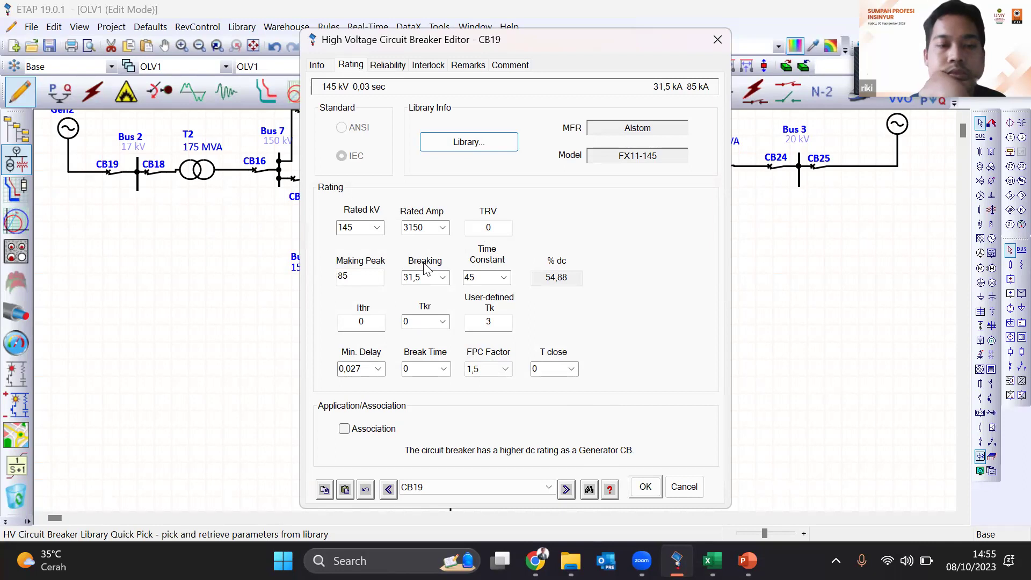
- Set CB20 and CB21 to the Alstom FX11-145 model (145 kV, 31,5 kA)
click(567, 489)
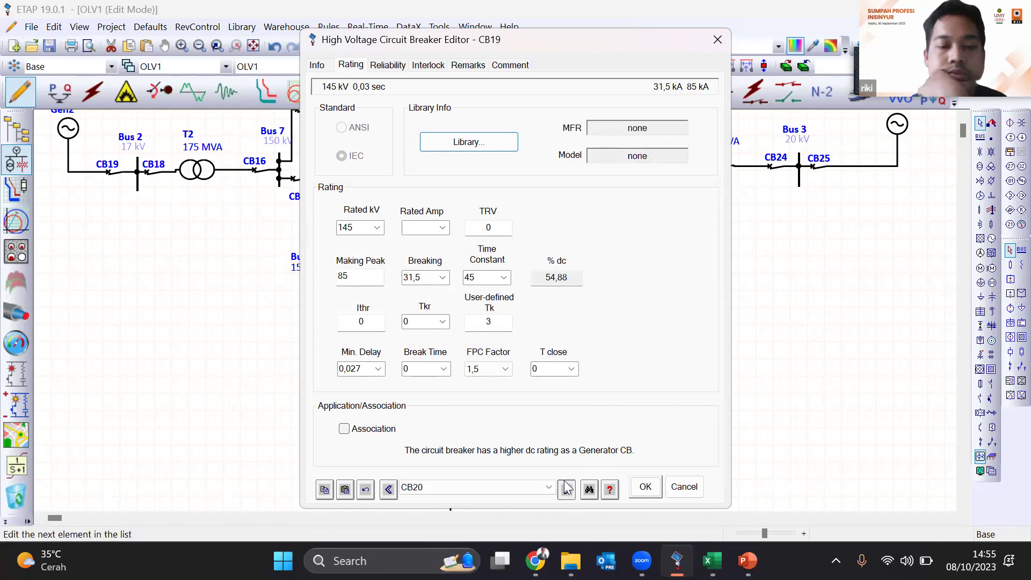
click(424, 142)
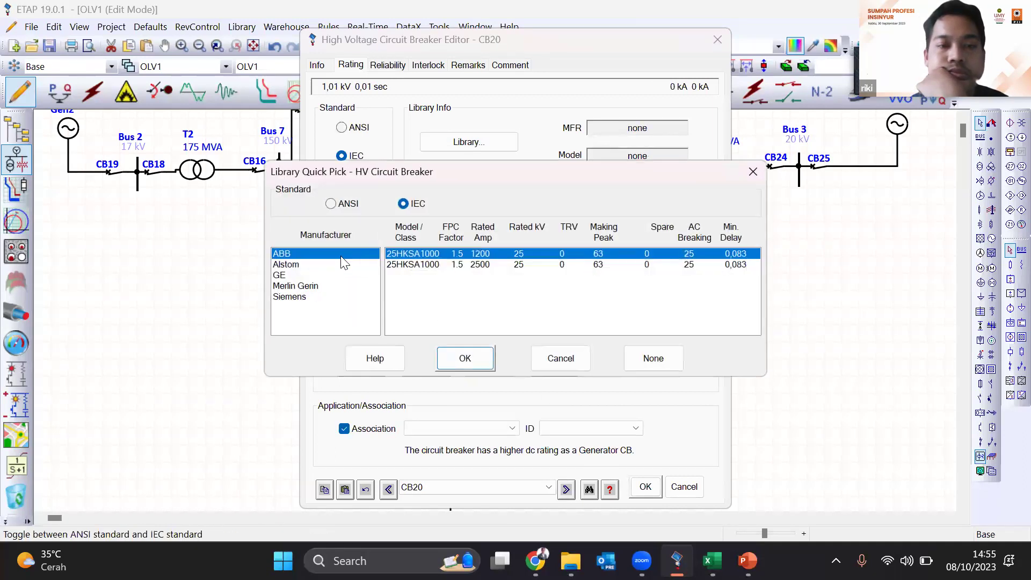
click(286, 264)
click(421, 265)
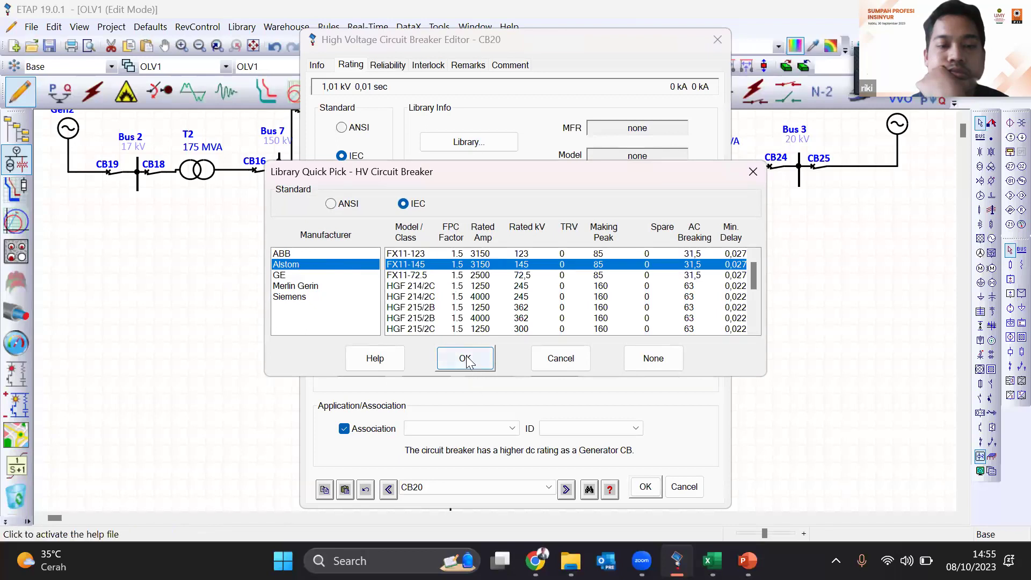
click(467, 358)
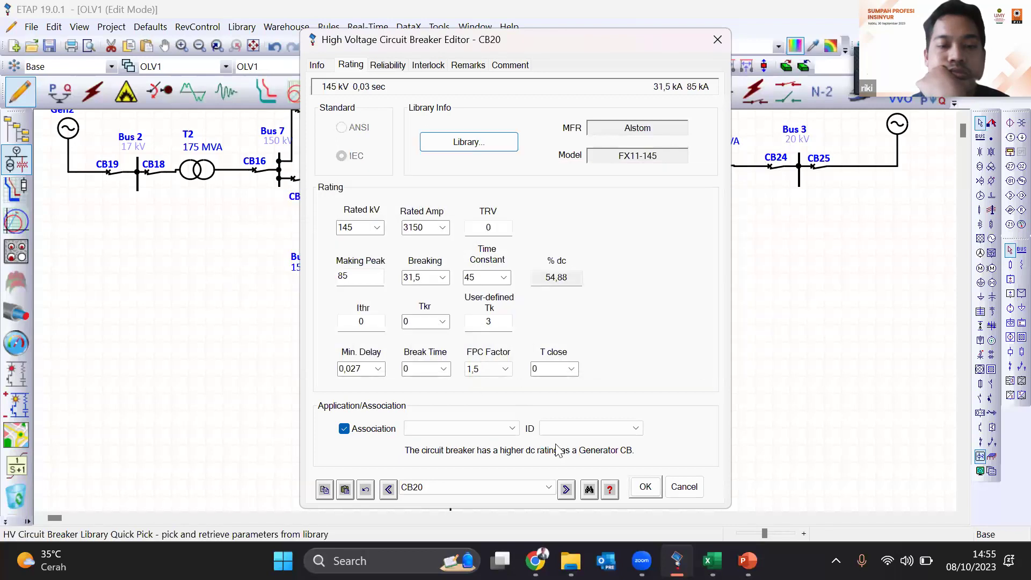
click(567, 489)
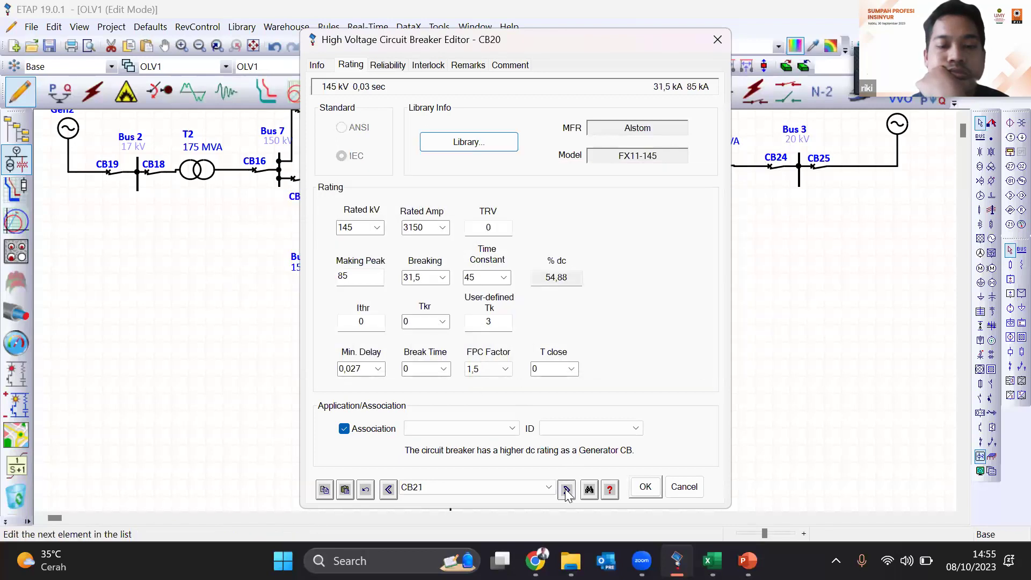
click(500, 143)
click(363, 265)
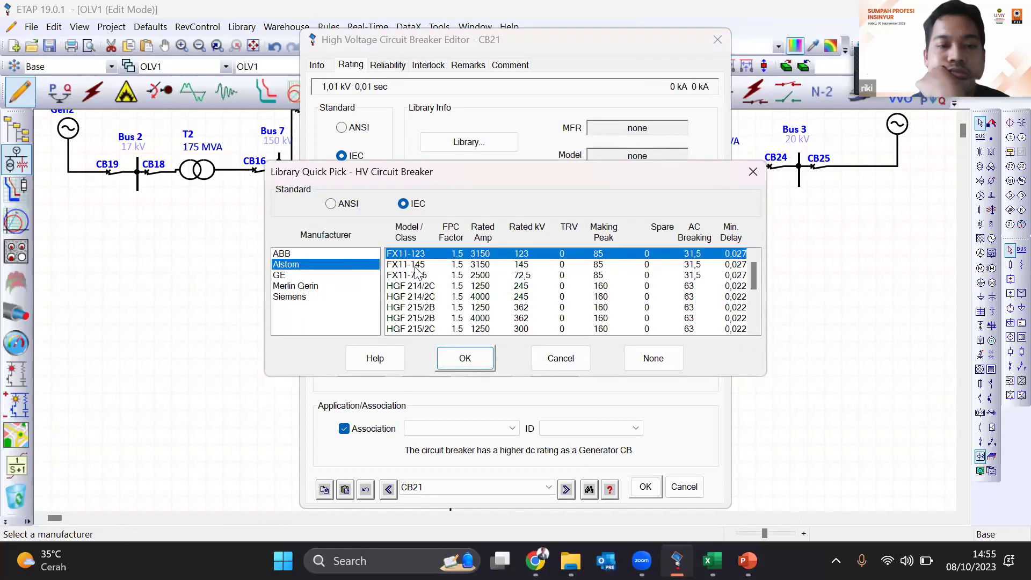
click(415, 265)
click(471, 354)
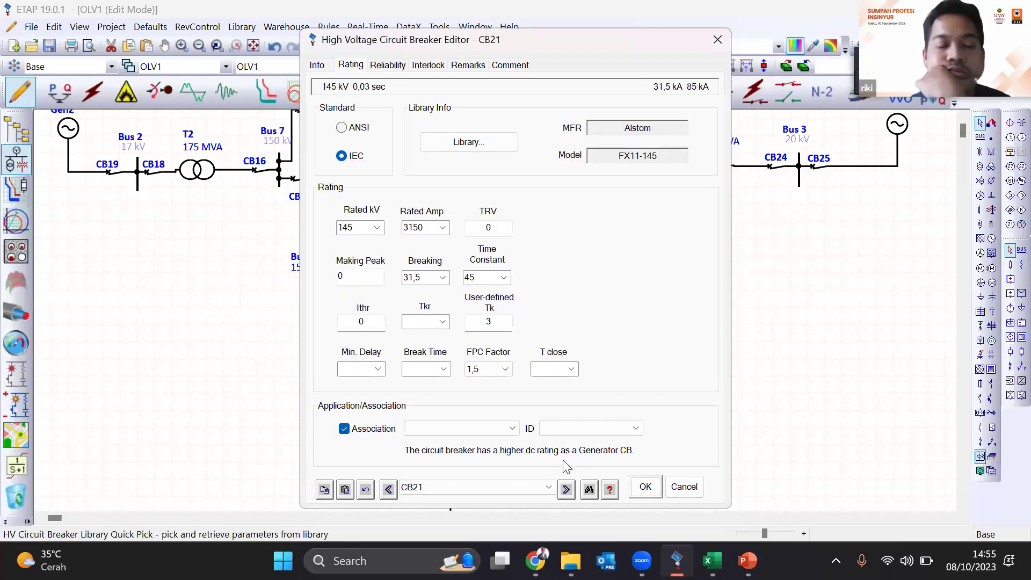
- Apply Alstom FX11-145 to CB22 and CB23, then save and close the editor
click(567, 490)
click(465, 143)
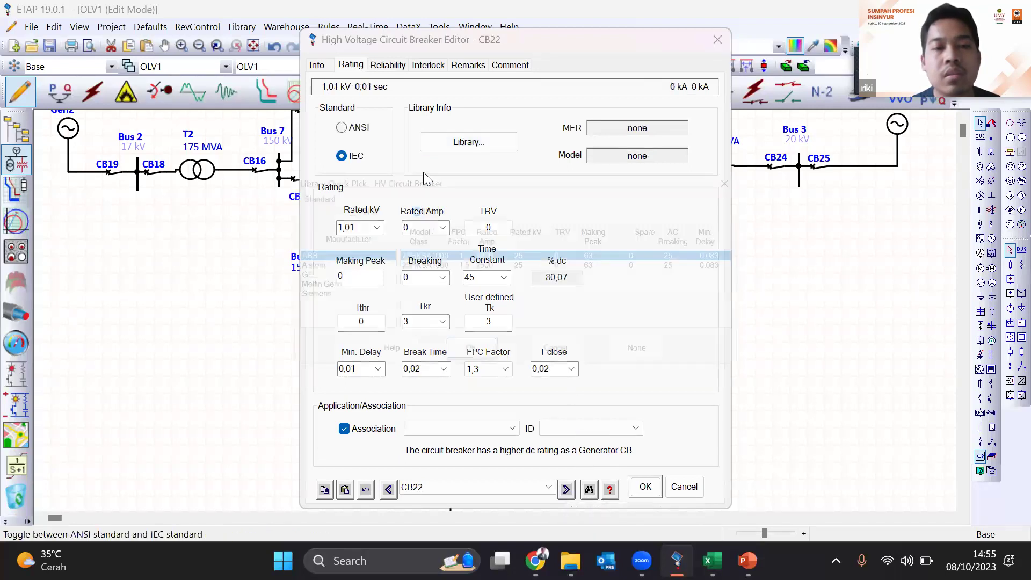
click(314, 265)
click(418, 266)
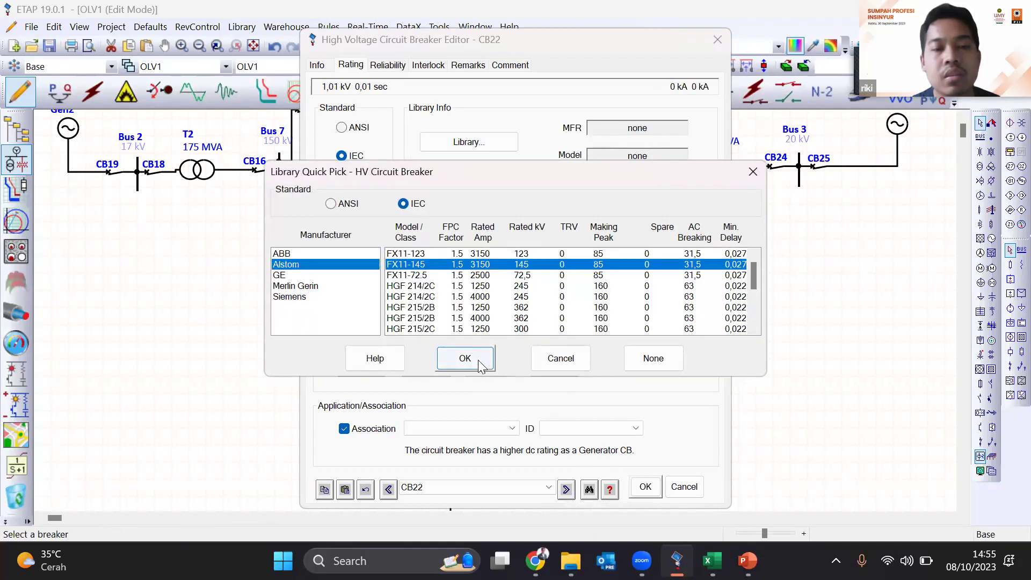
click(464, 358)
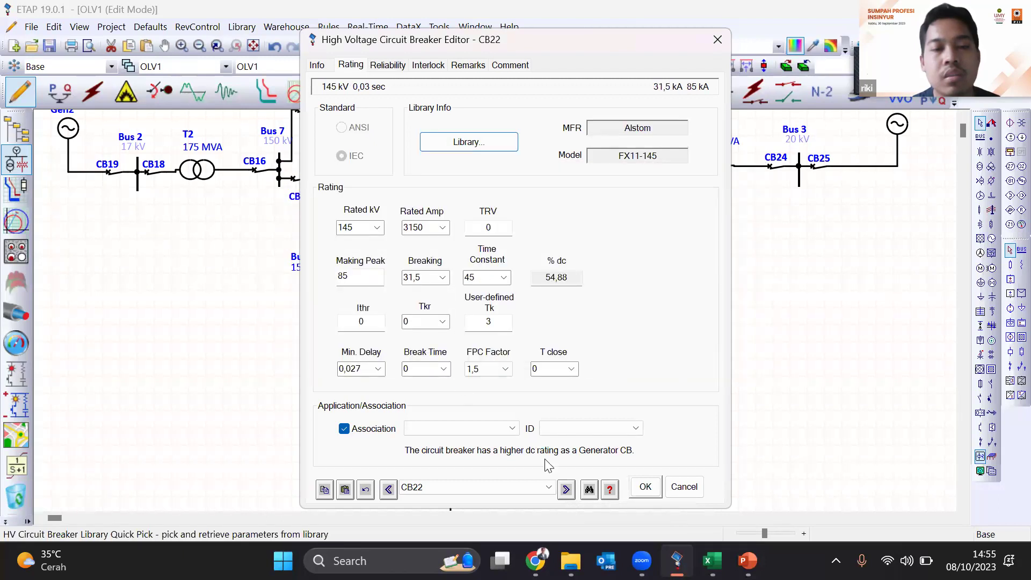
click(567, 490)
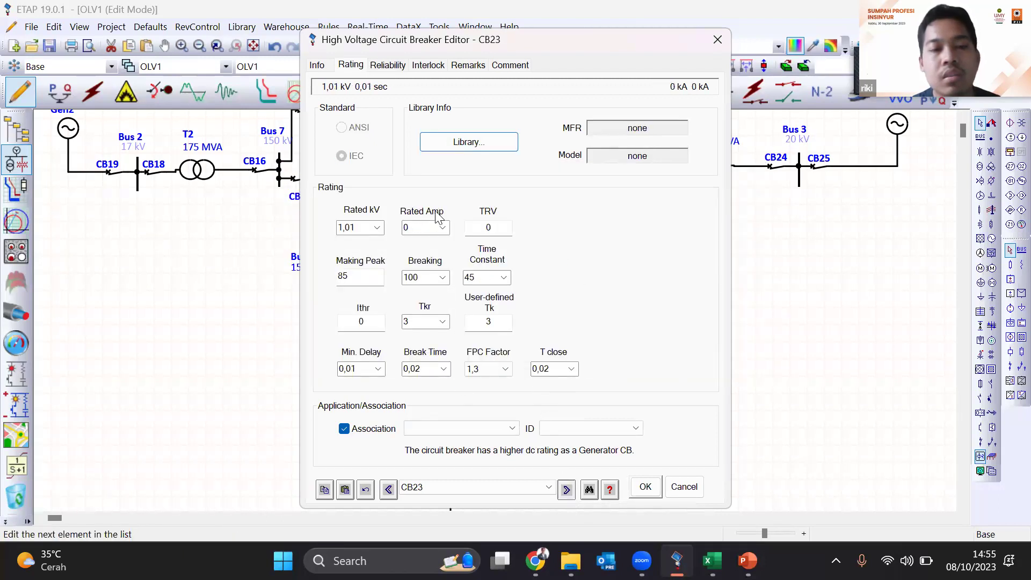
click(469, 143)
click(340, 265)
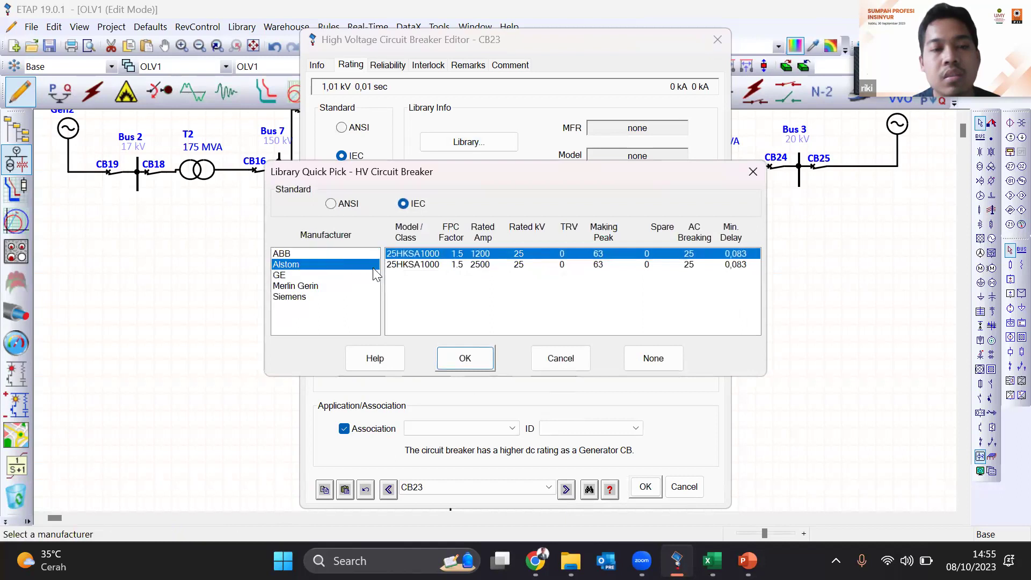
click(465, 358)
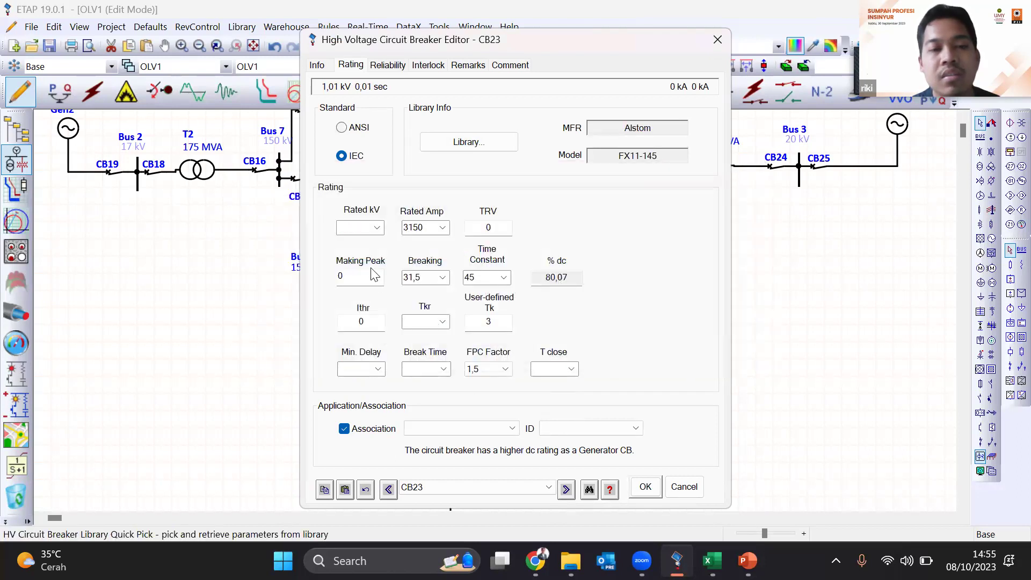
click(639, 493)
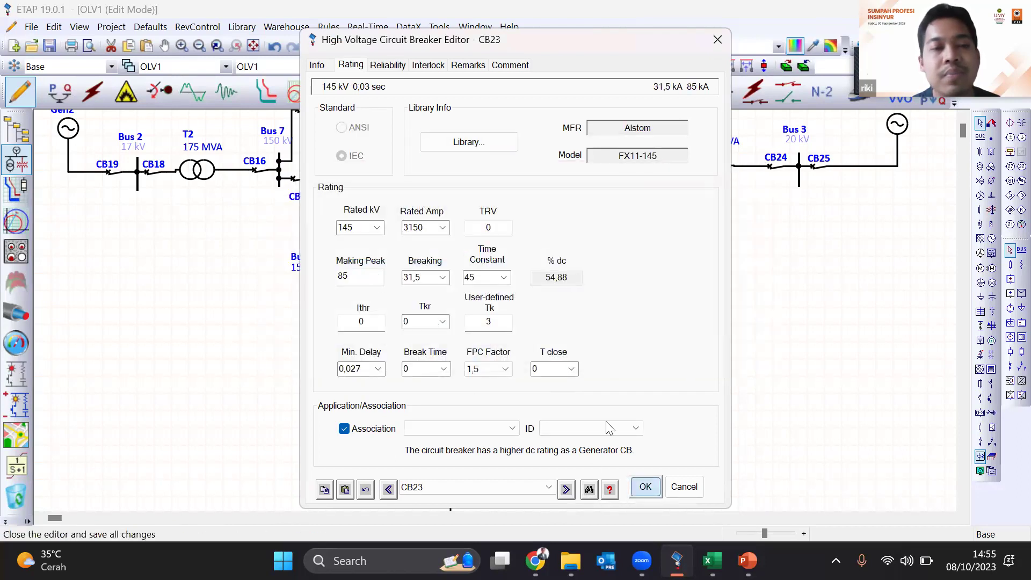
- Assign the ABB 25HKSA1000 library model to breaker CB19 on its Rating tab
scroll(529, 311, down, 1)
scroll(699, 301, up, 1)
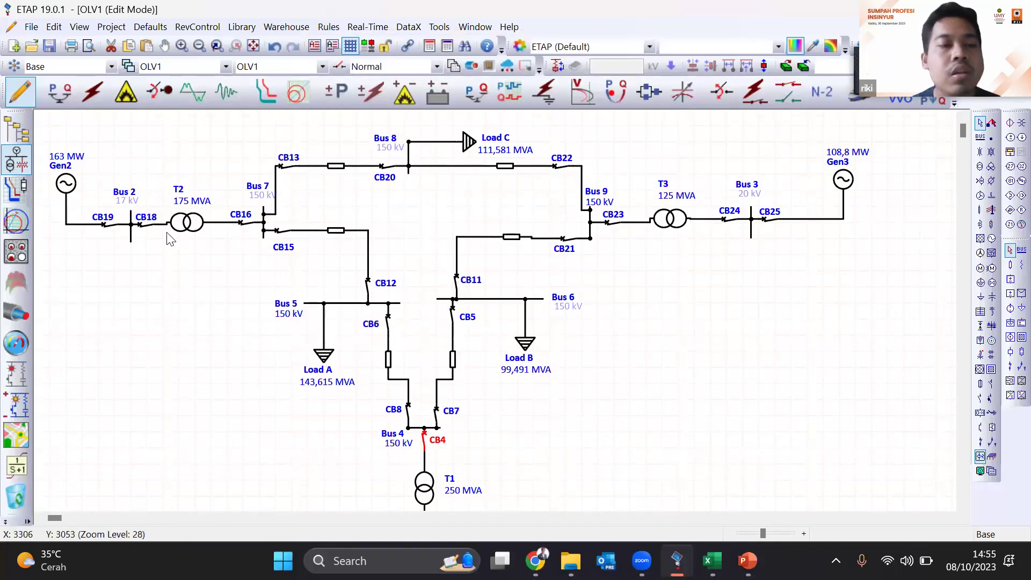
double_click(105, 225)
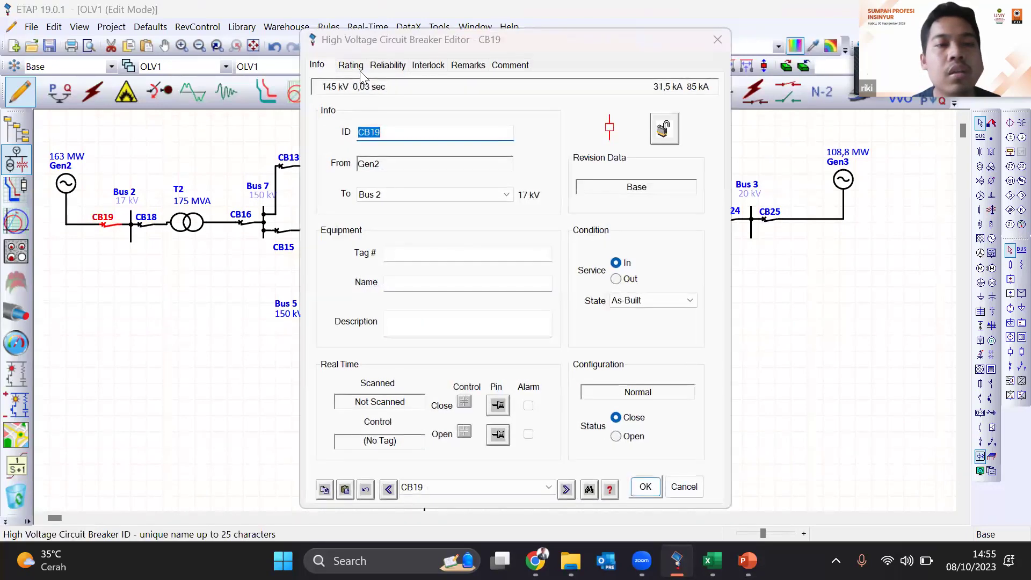
click(359, 69)
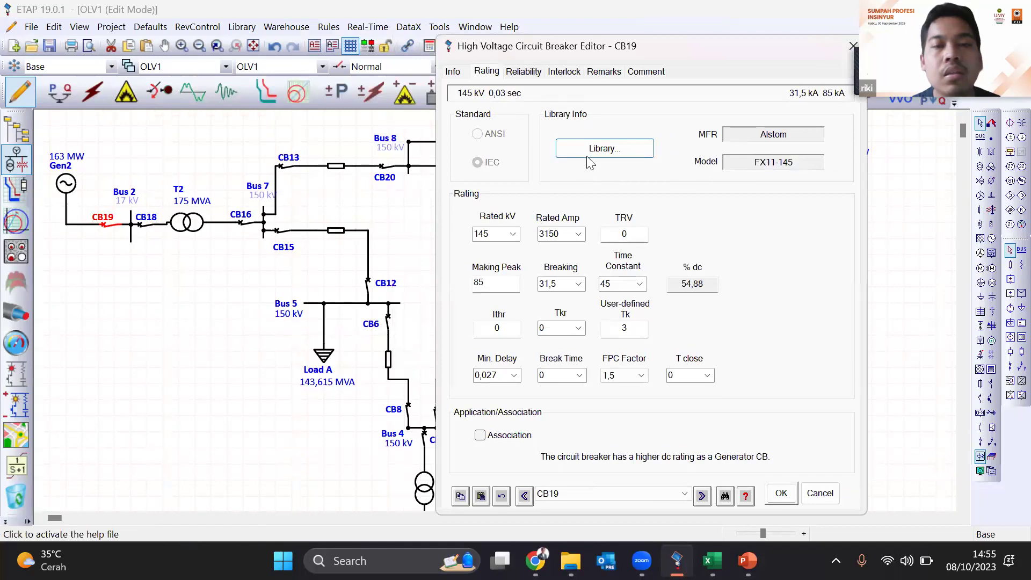
click(590, 150)
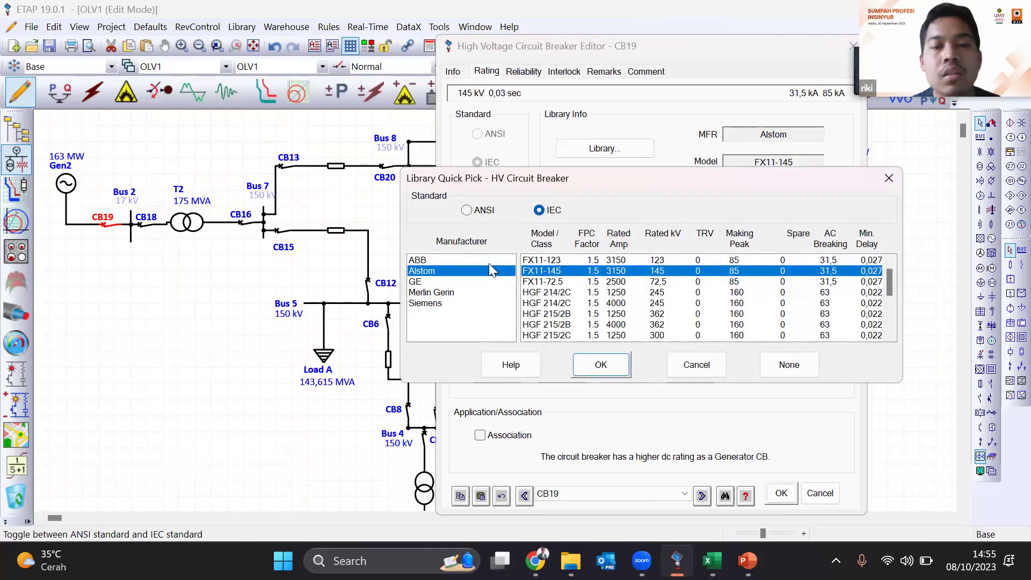
click(489, 260)
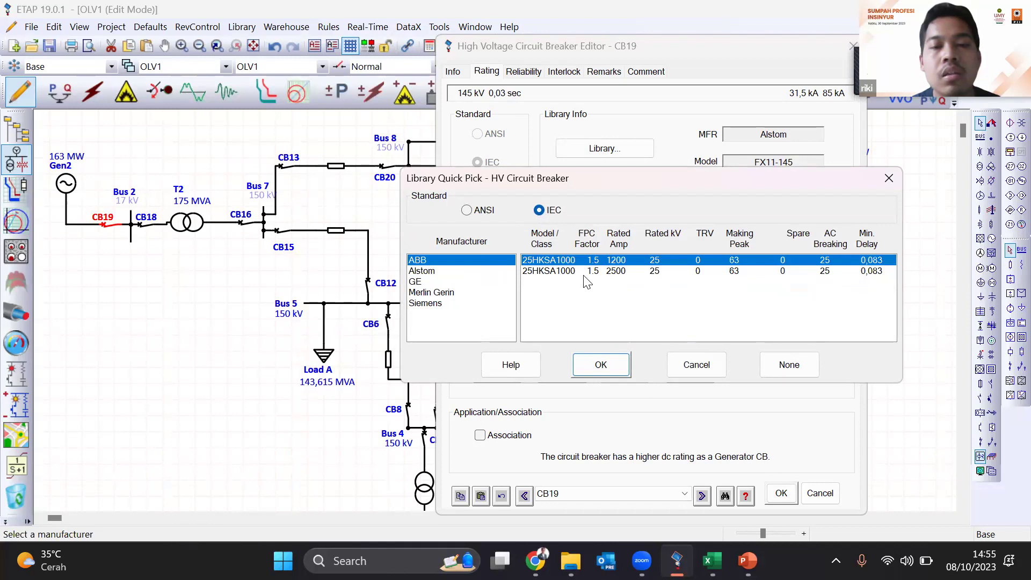
click(605, 363)
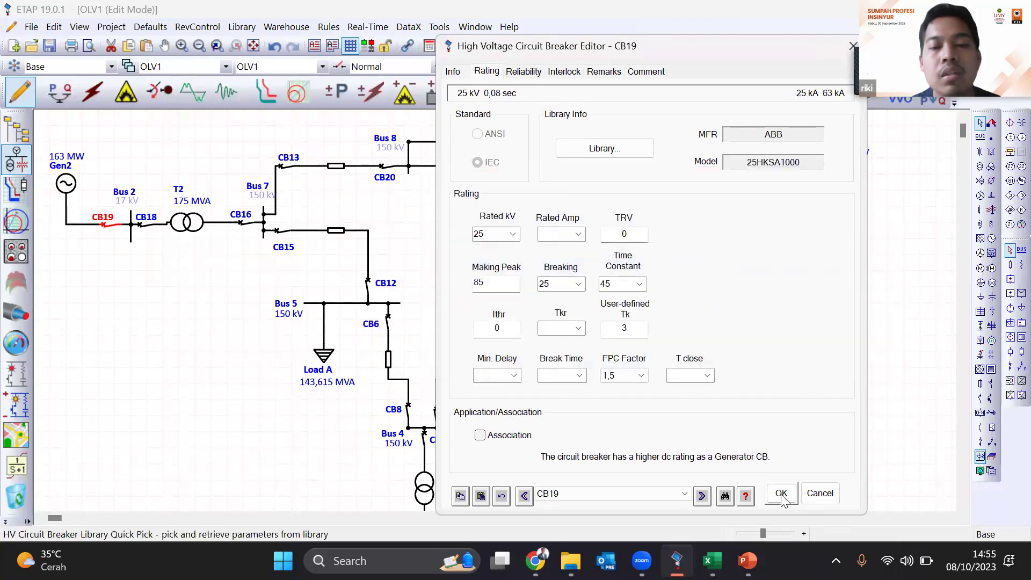
click(782, 493)
- Give breaker CB18 the ABB 25HKSA1000 library model
double_click(143, 224)
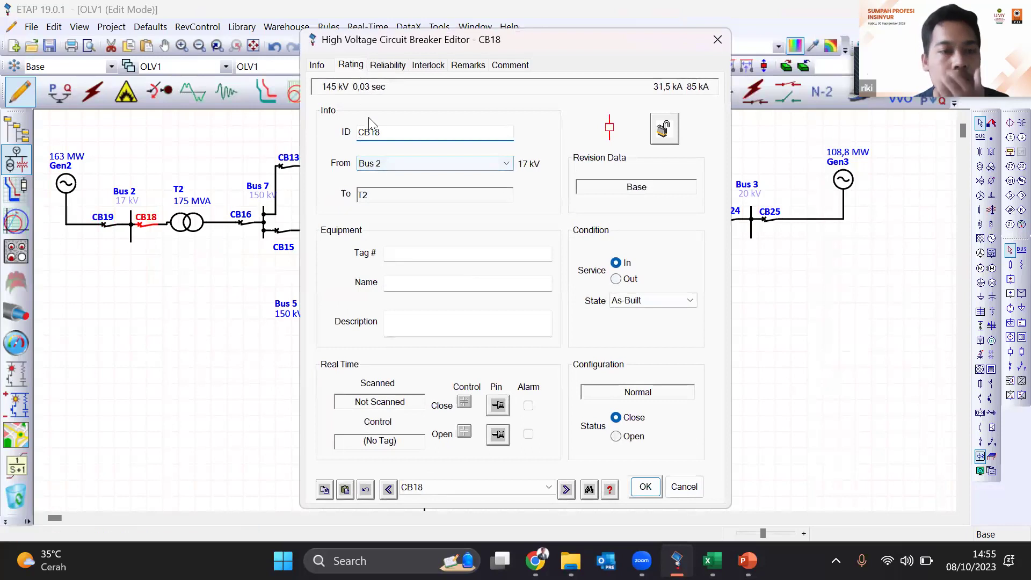
click(460, 142)
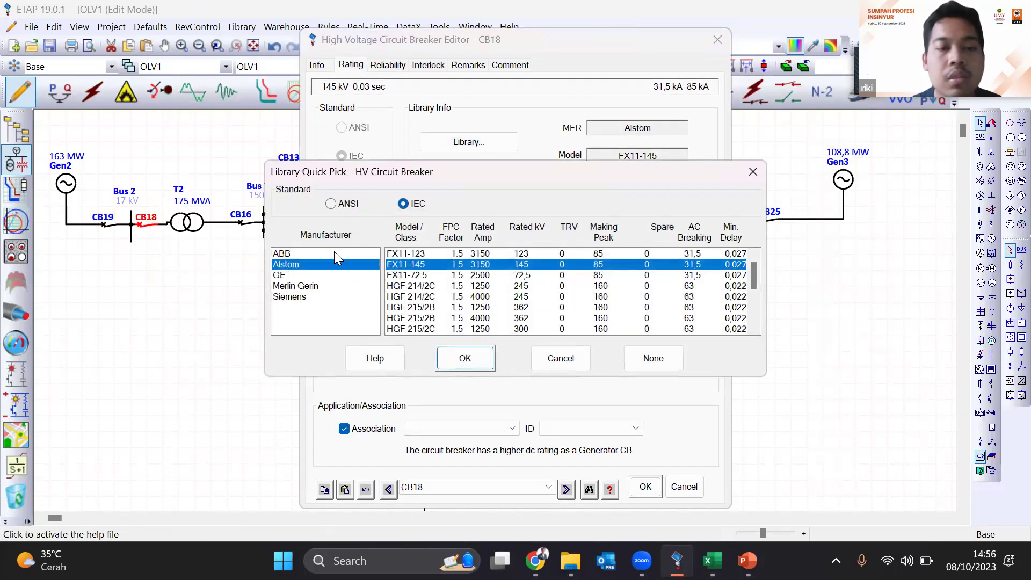
click(335, 253)
click(465, 358)
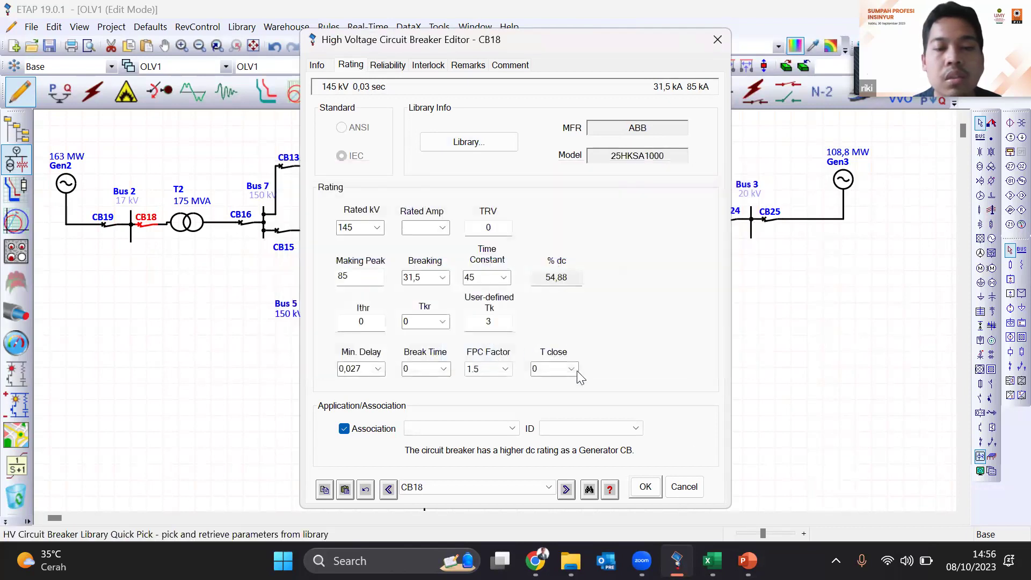
click(646, 487)
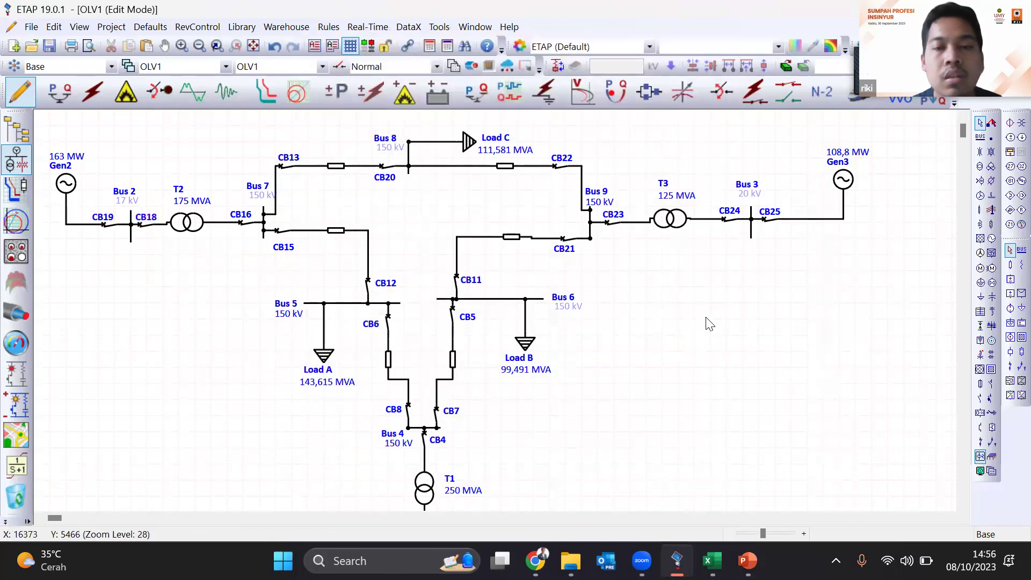
- Apply the ABB 25HKSA1000 model to CB24 and CB25 beside Bus 3 (25 kV, 1200 A, 25 kA)
double_click(724, 220)
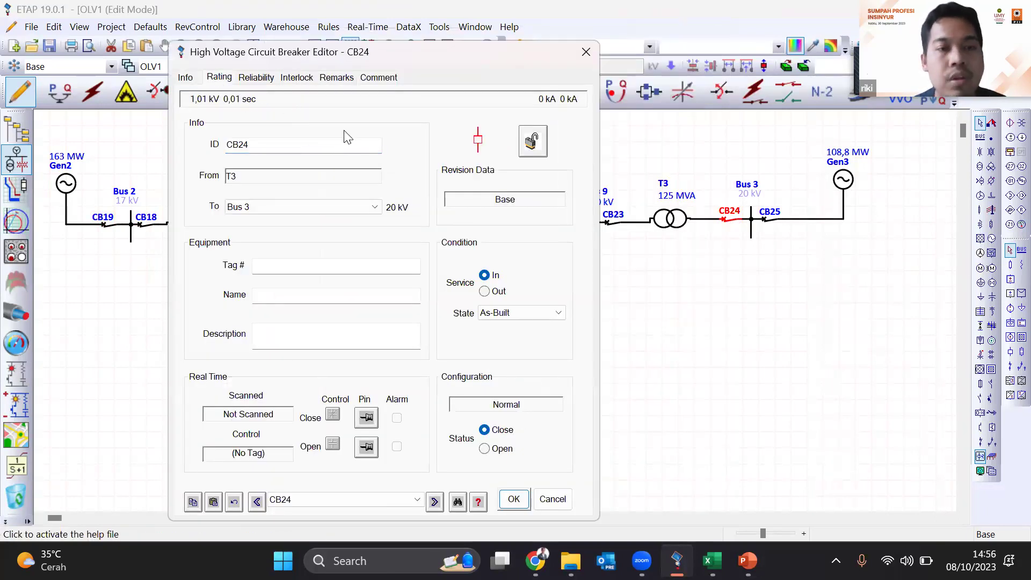
click(338, 156)
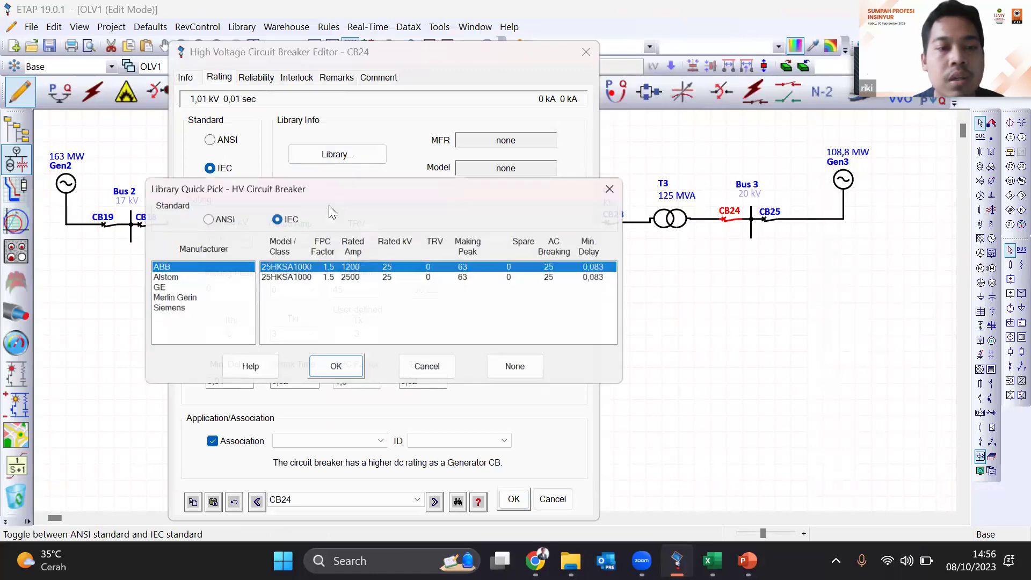
click(356, 373)
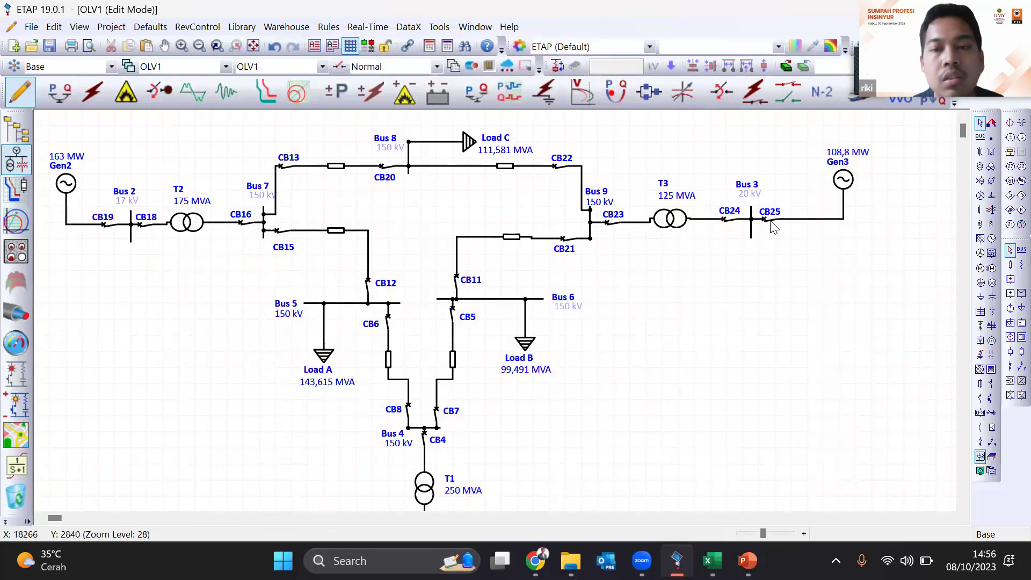
double_click(765, 219)
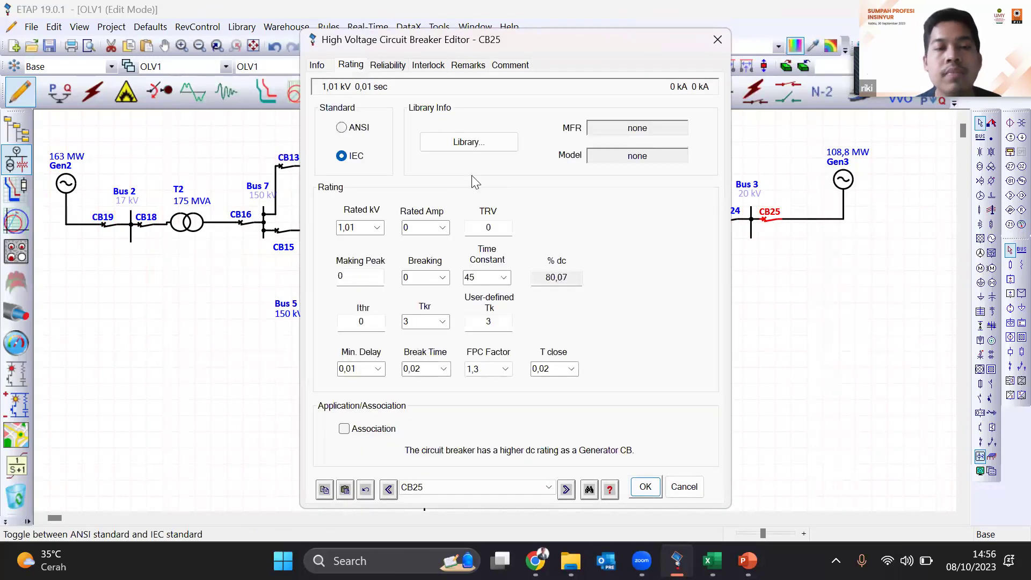
click(486, 142)
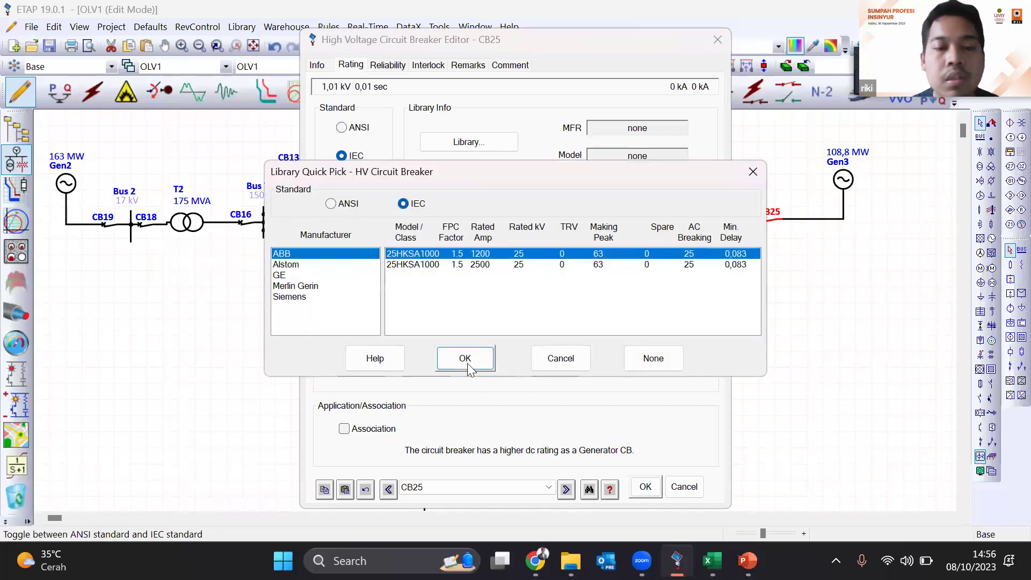
click(467, 368)
click(645, 487)
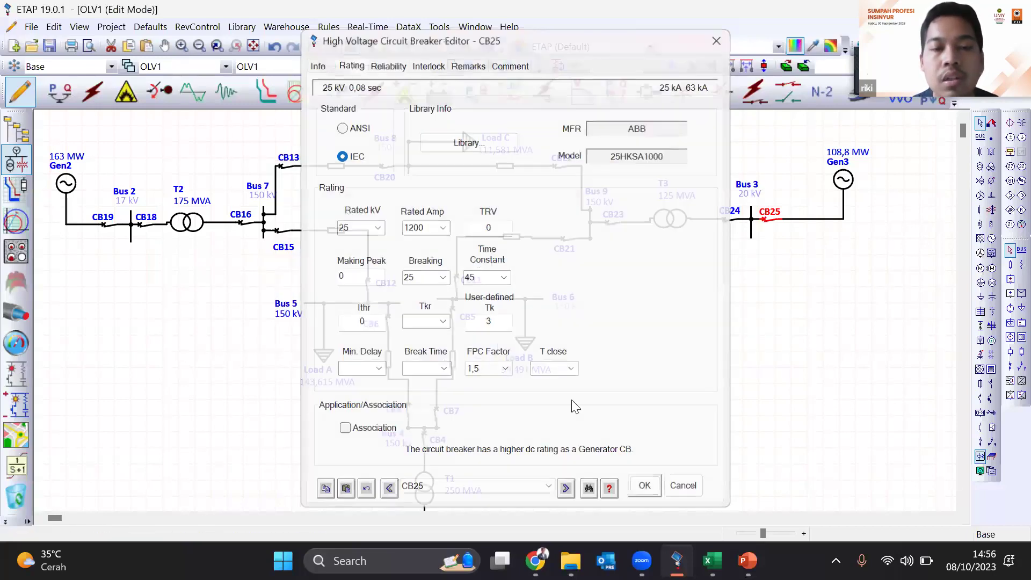
scroll(419, 336, down, 5)
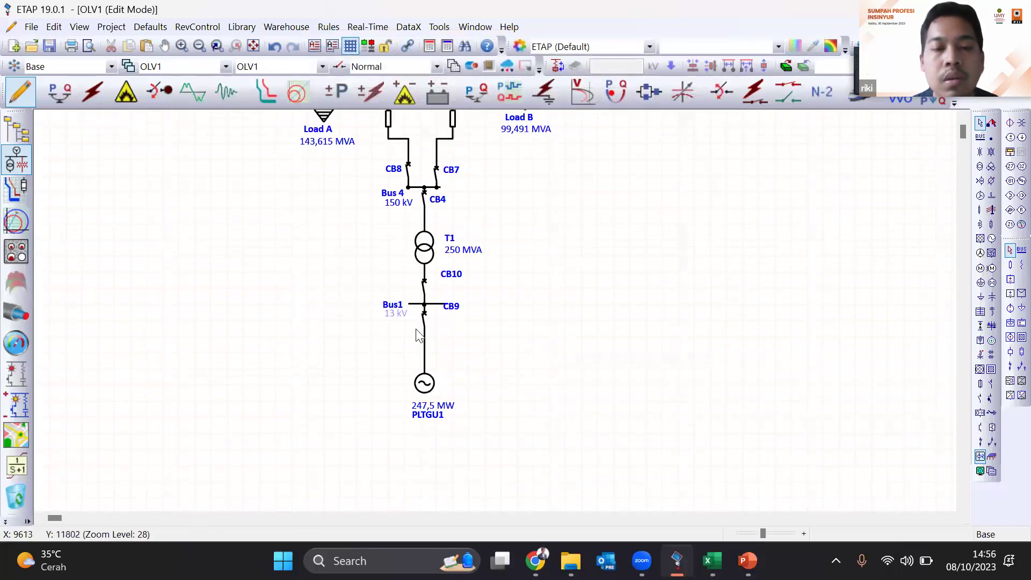
- Assign the ABB 25HKSA1000 library model to breaker CB10 below T1
double_click(425, 290)
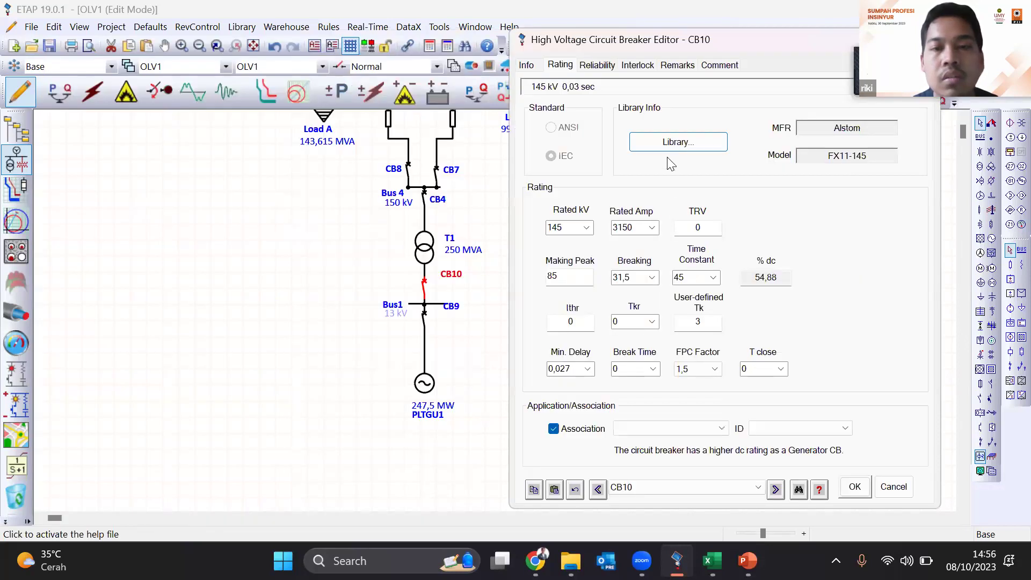
click(634, 143)
click(553, 255)
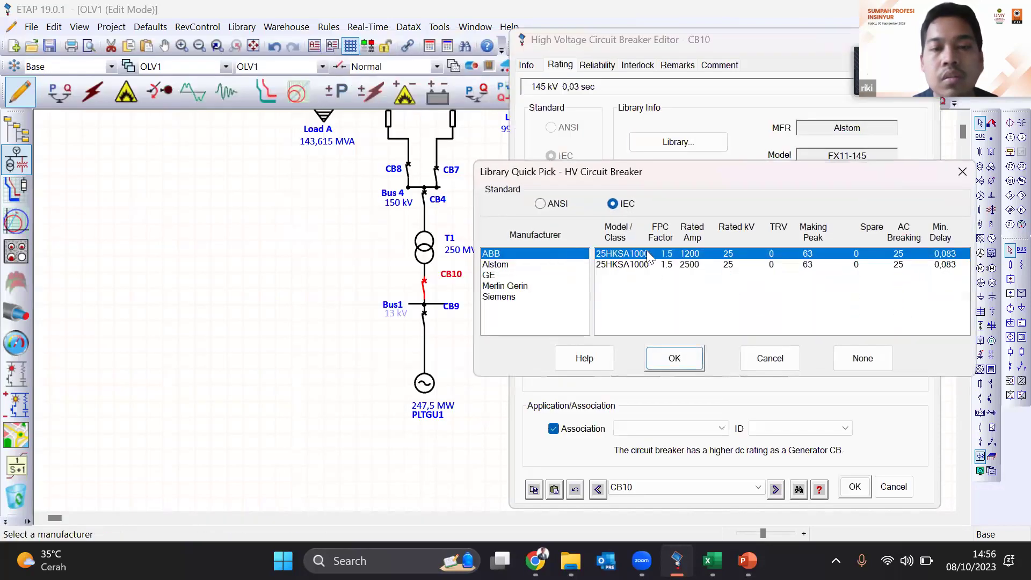
click(676, 359)
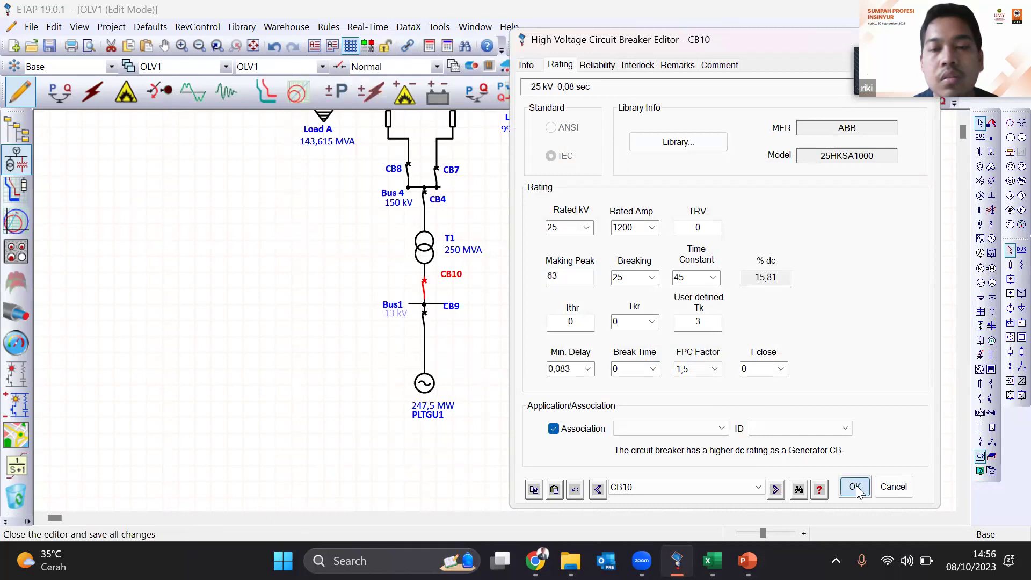
click(856, 488)
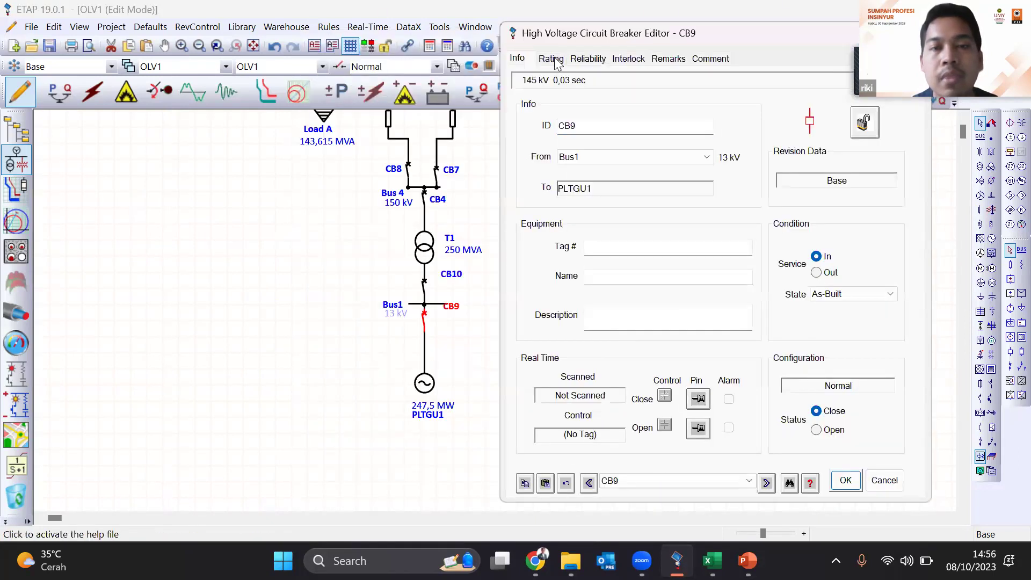
- Give CB9 the 1200 A ABB 25HKSA1000 model, then switch to Load Flow Analysis mode
click(551, 58)
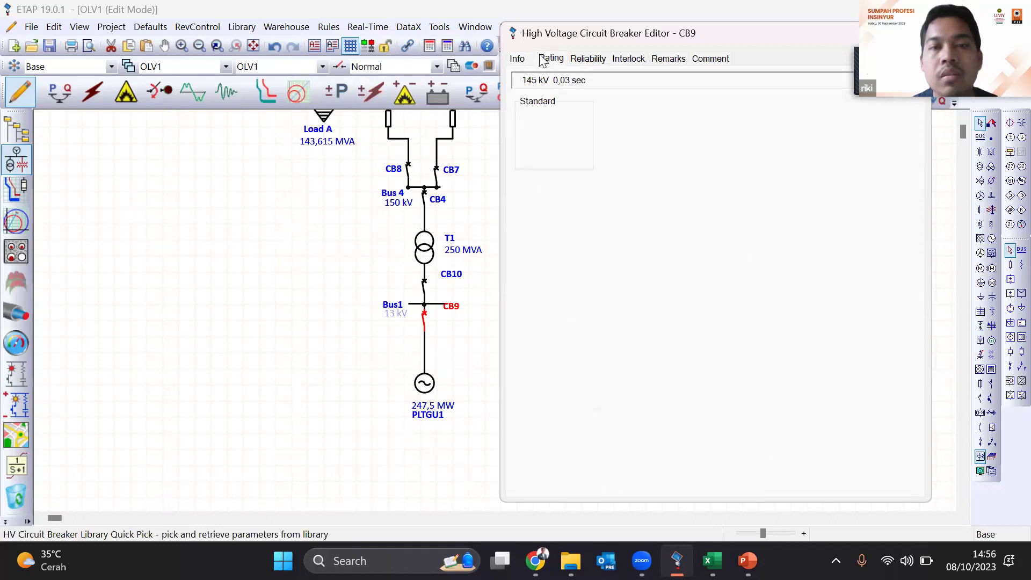
click(669, 135)
click(545, 247)
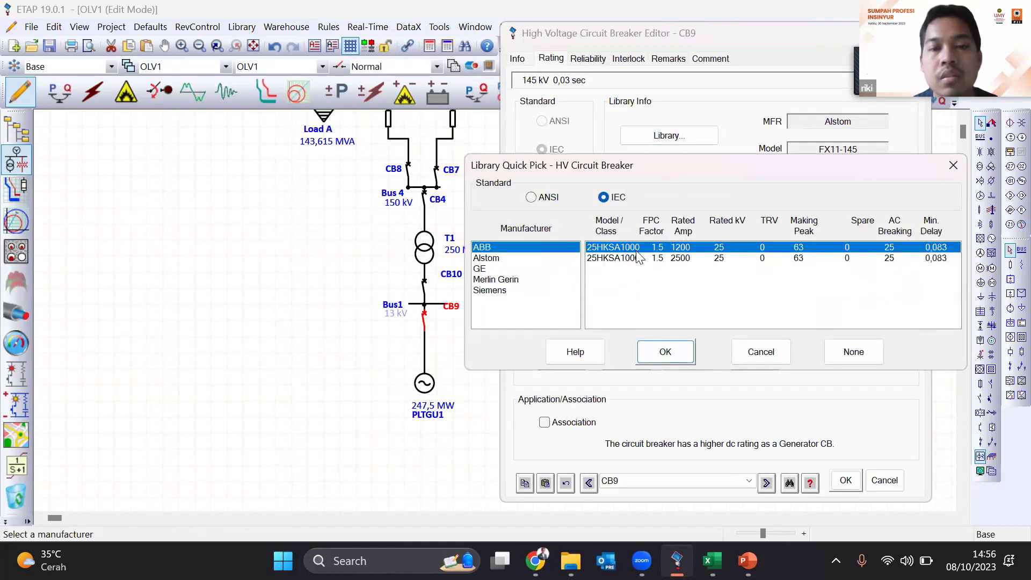
click(661, 356)
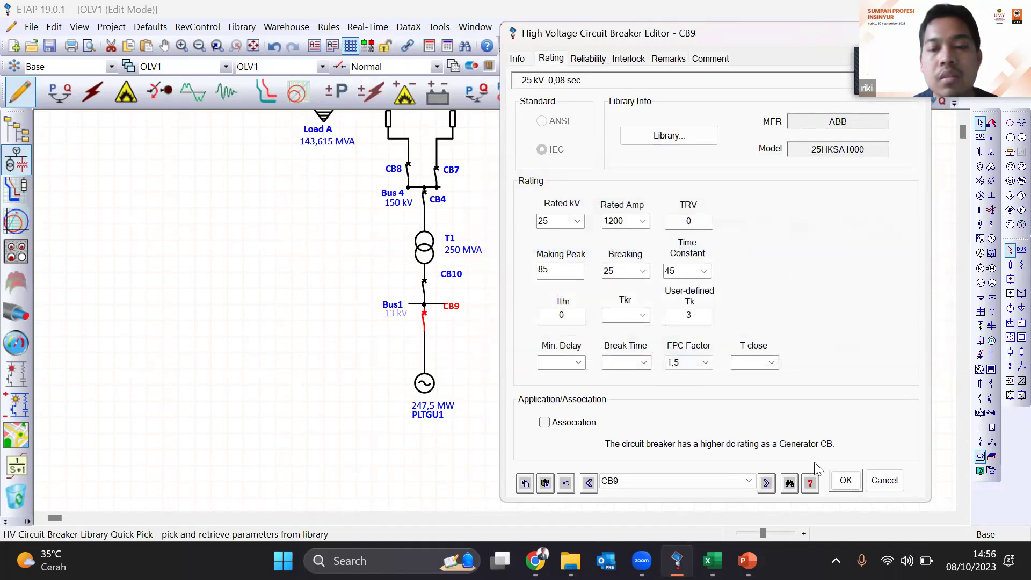
key(Return)
scroll(581, 353, down, 1)
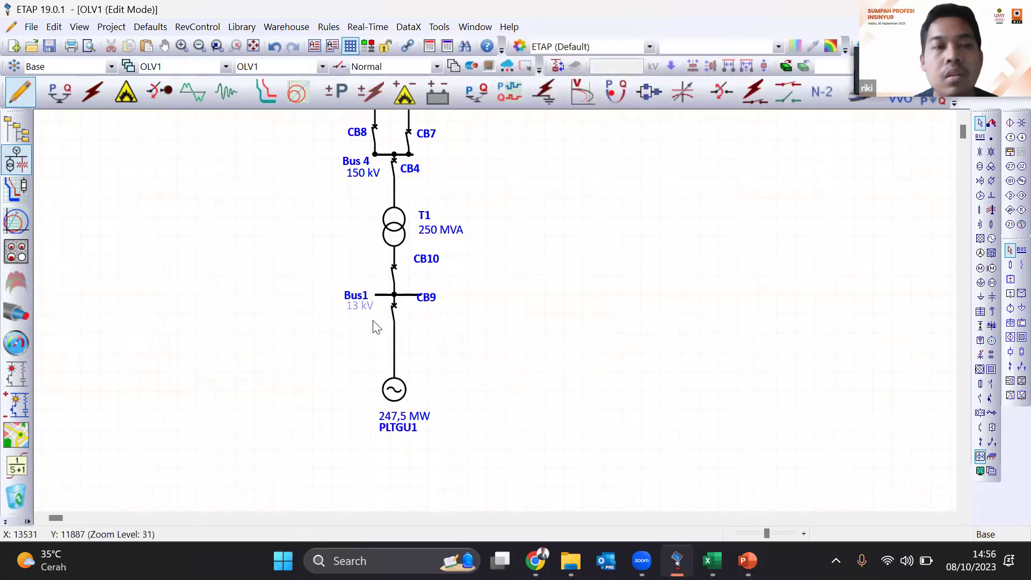
scroll(215, 268, up, 3)
click(60, 92)
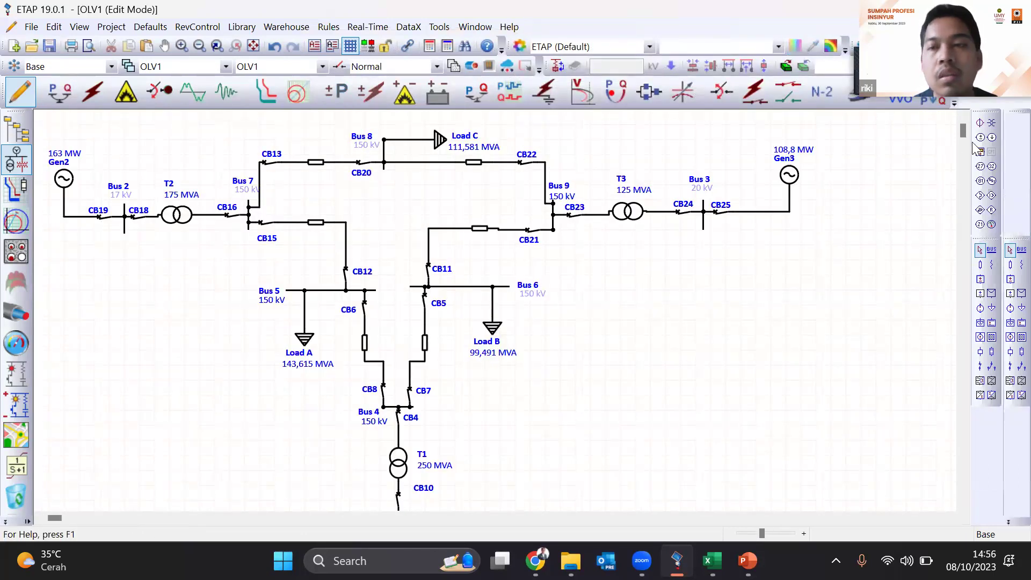
- Run the load flow and collapse the Alert View to show results like Bus 4 at 97.06%
click(1015, 127)
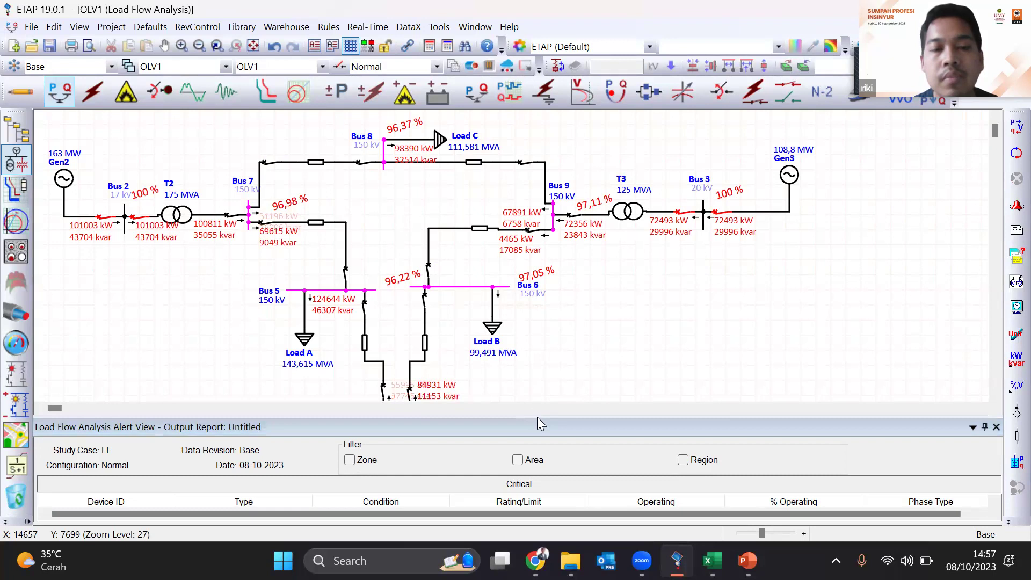
drag(537, 416, 548, 540)
scroll(317, 379, down, 3)
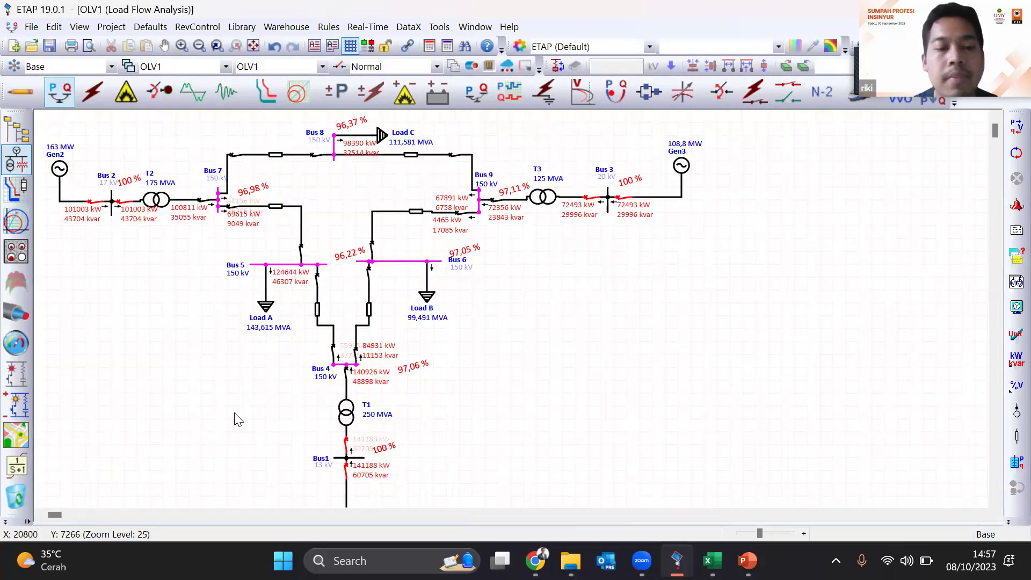
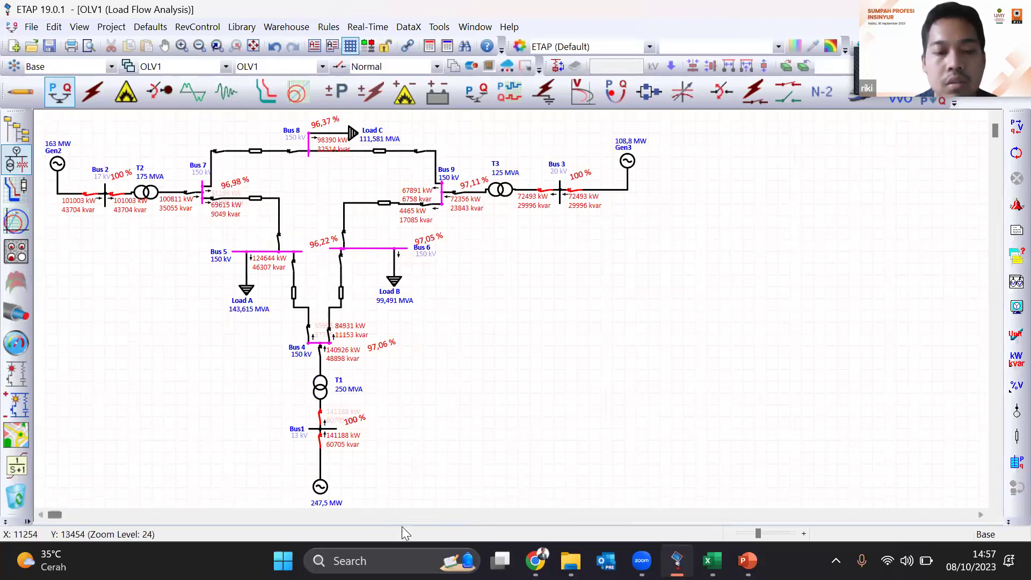
- Review the load flow alert list and locate the overloaded breaker CB10 on the diagram
drag(407, 525, 473, 302)
drag(399, 435, 395, 469)
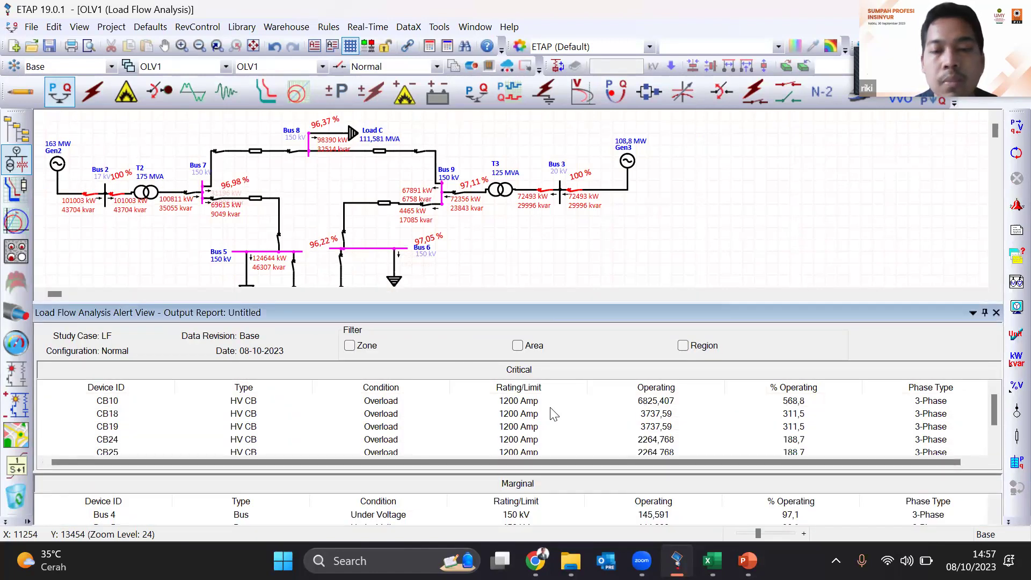
click(530, 403)
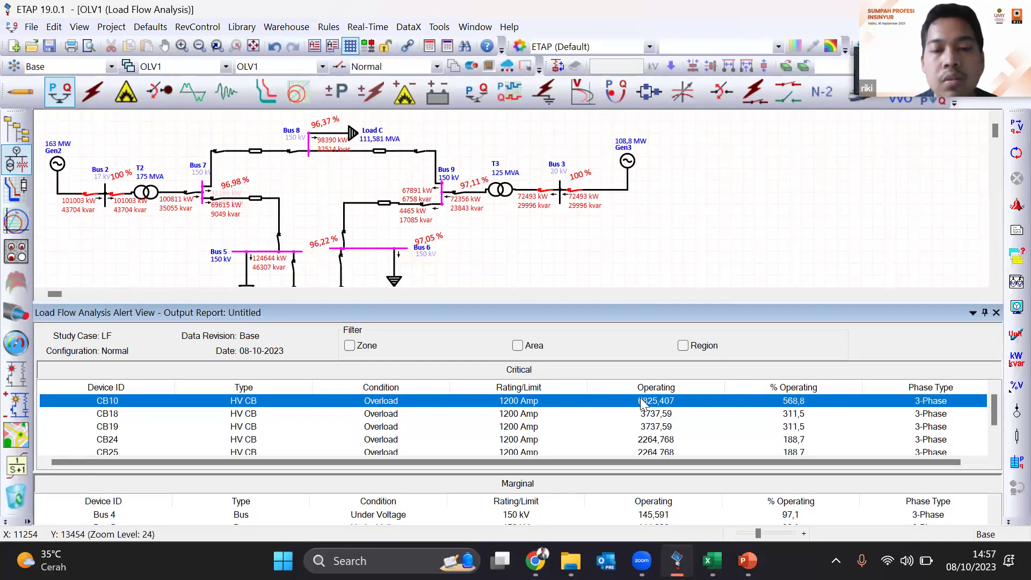
double_click(518, 404)
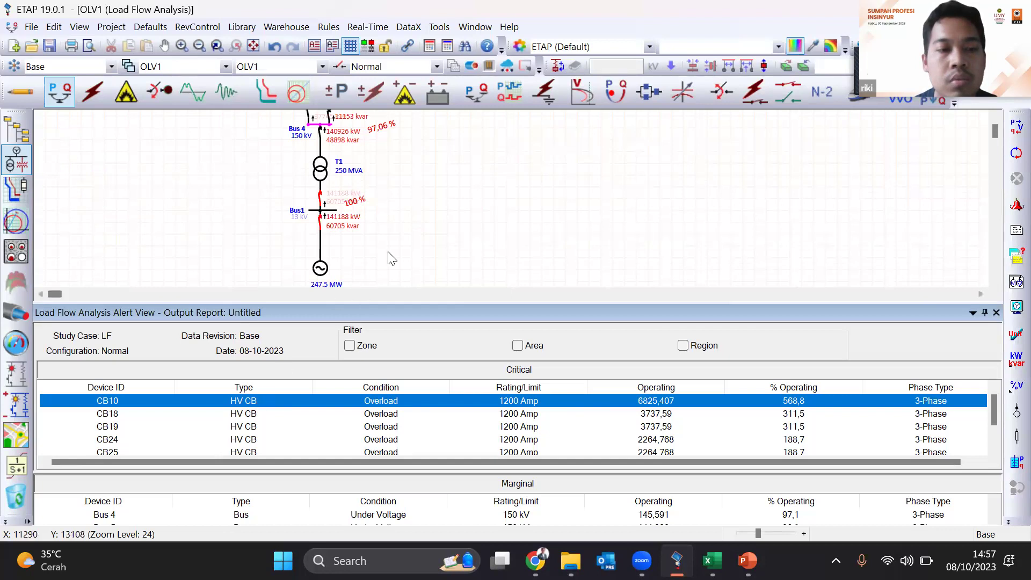
click(996, 312)
scroll(237, 298, down, 6)
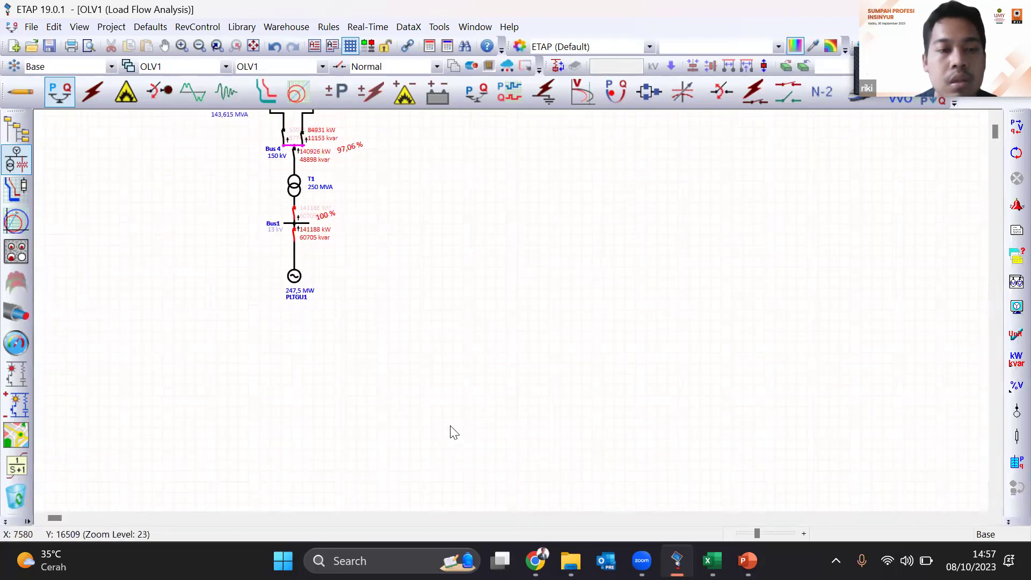
scroll(247, 290, down, 2)
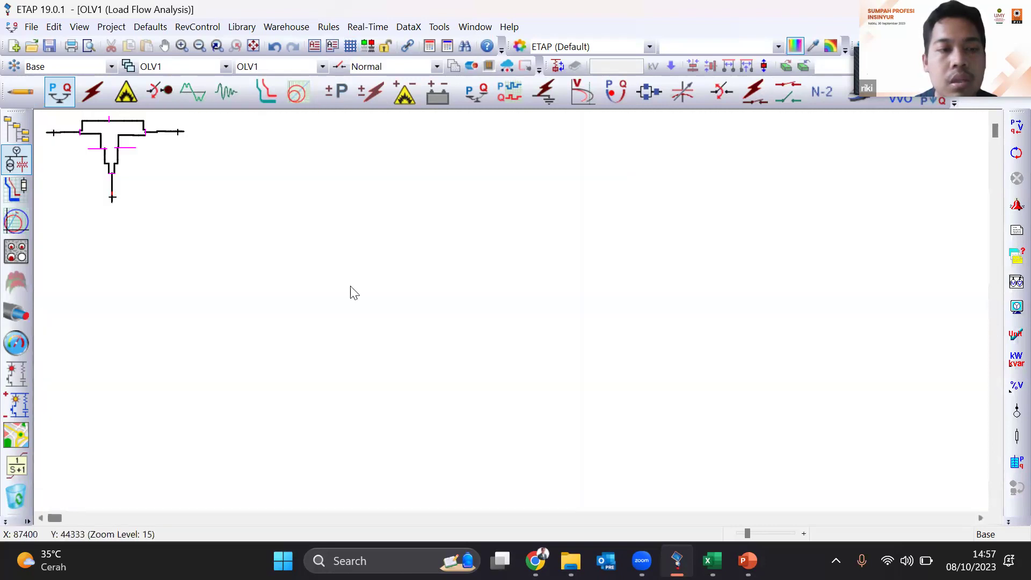
scroll(376, 451, up, 8)
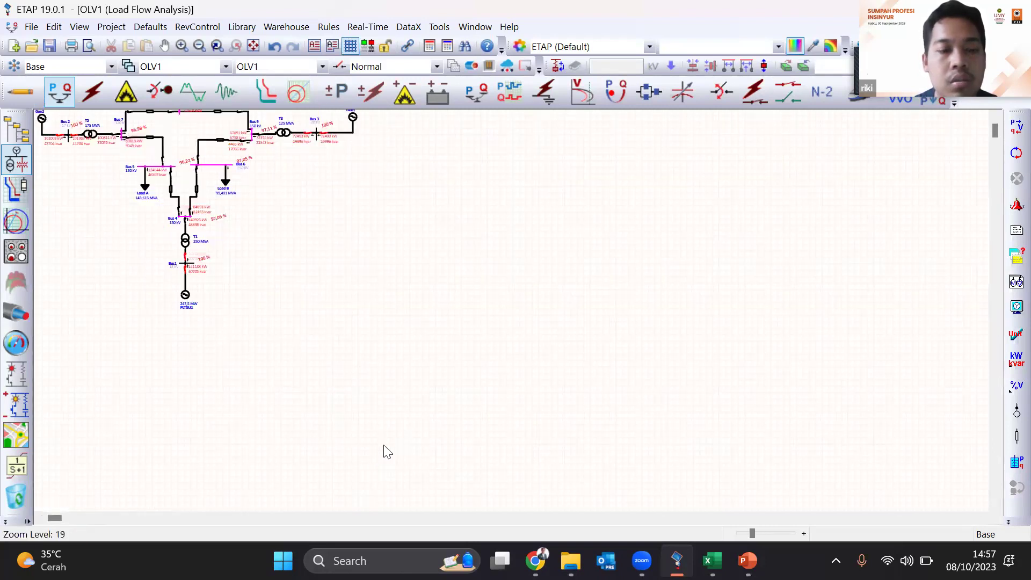
scroll(376, 451, up, 3)
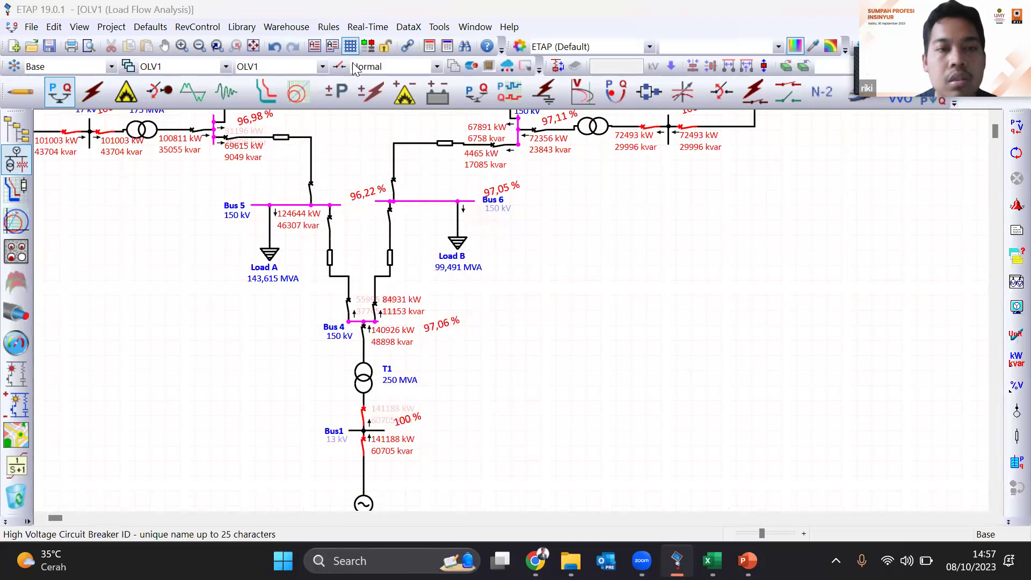
- Set breaker CB9's rated current to 6300 A on its Rating tab
double_click(307, 385)
click(349, 65)
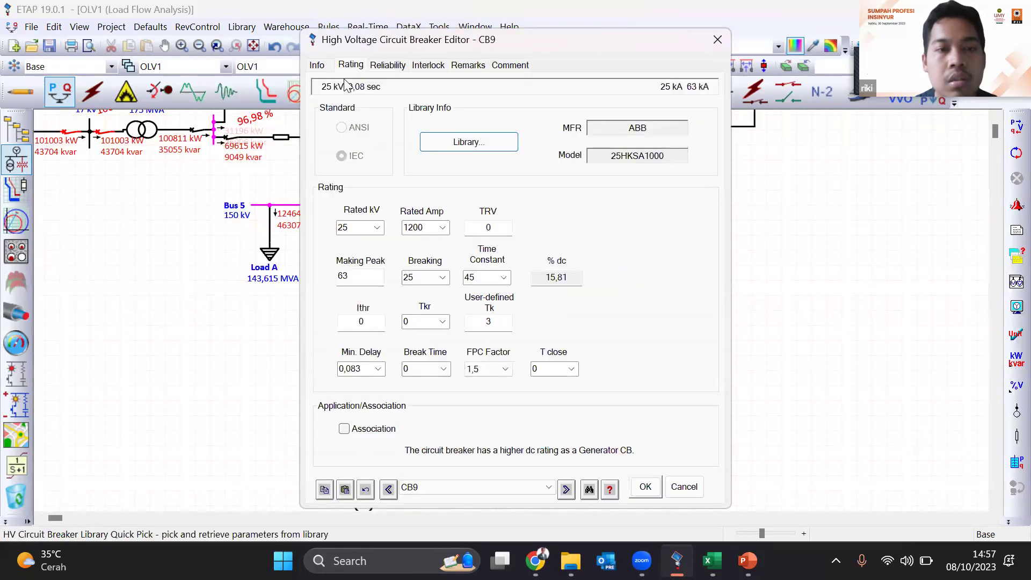
click(441, 227)
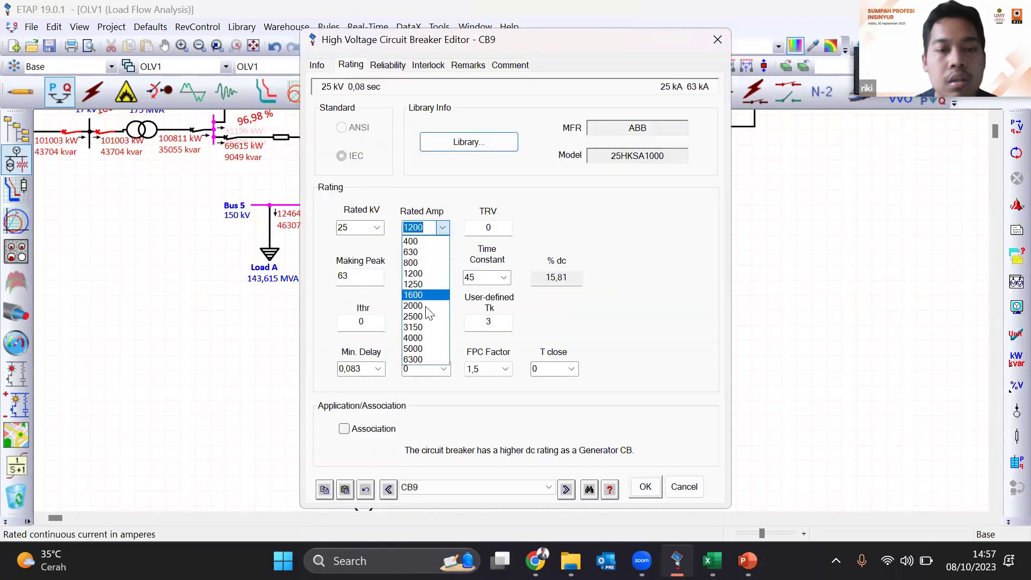
click(413, 359)
click(645, 493)
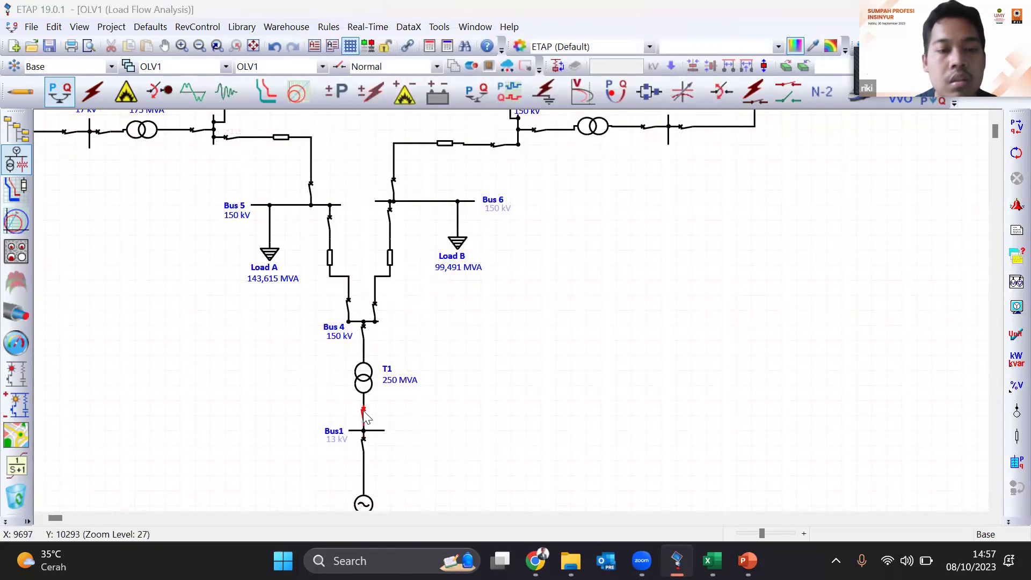
- Rate breaker CB10 at 6300 A and rerun the load flow
double_click(364, 412)
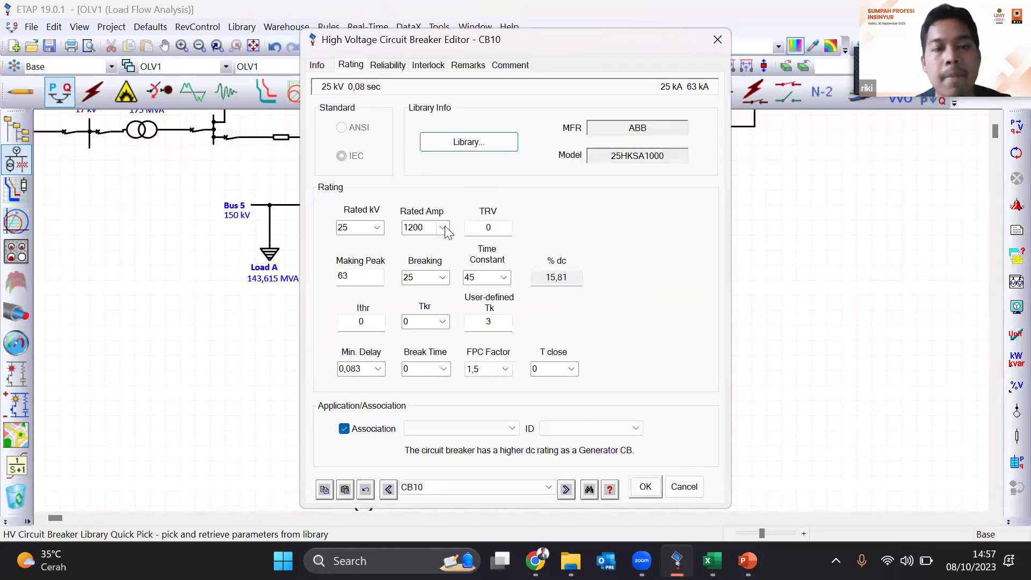
click(444, 227)
click(424, 362)
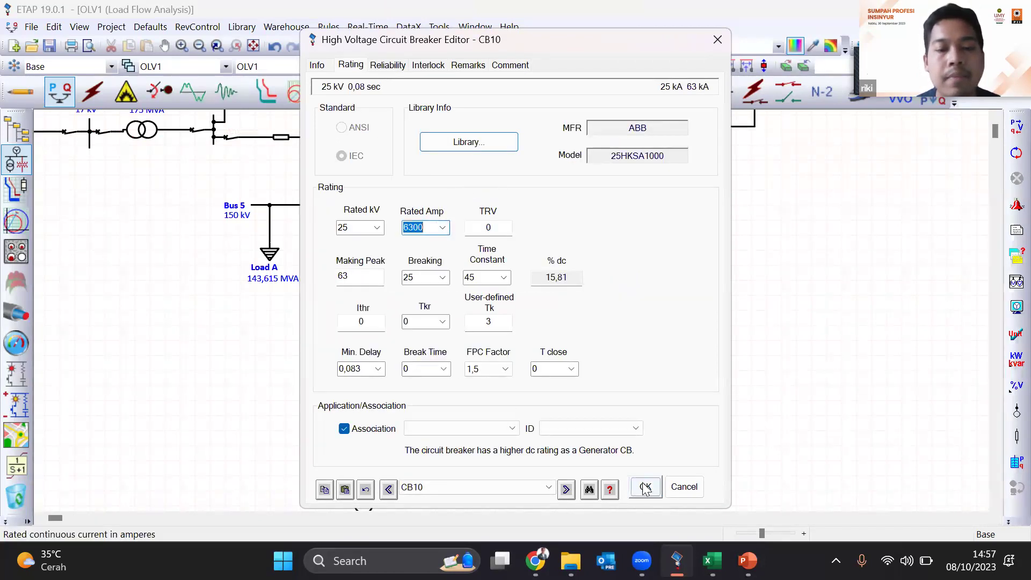
click(645, 488)
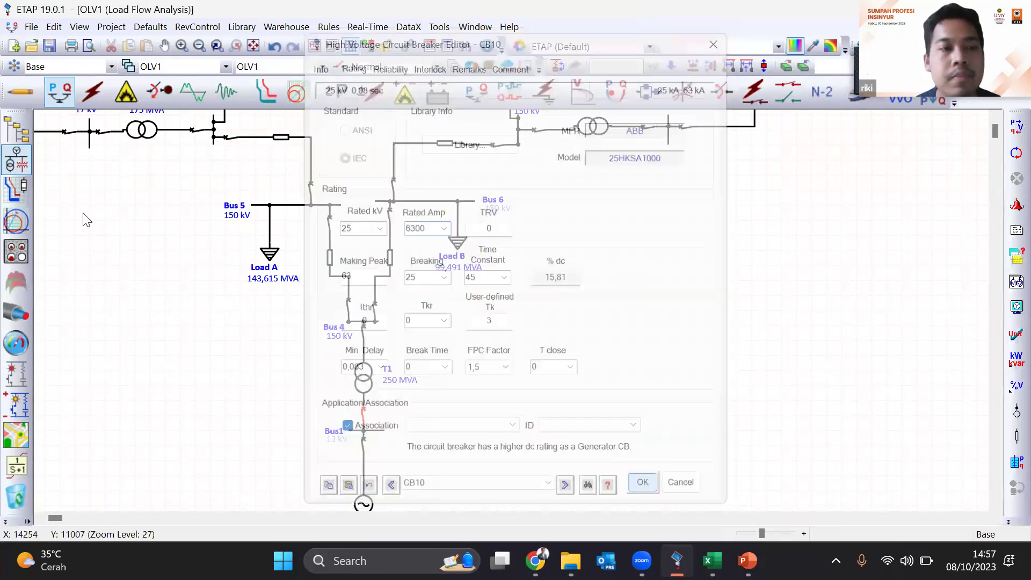
click(1009, 134)
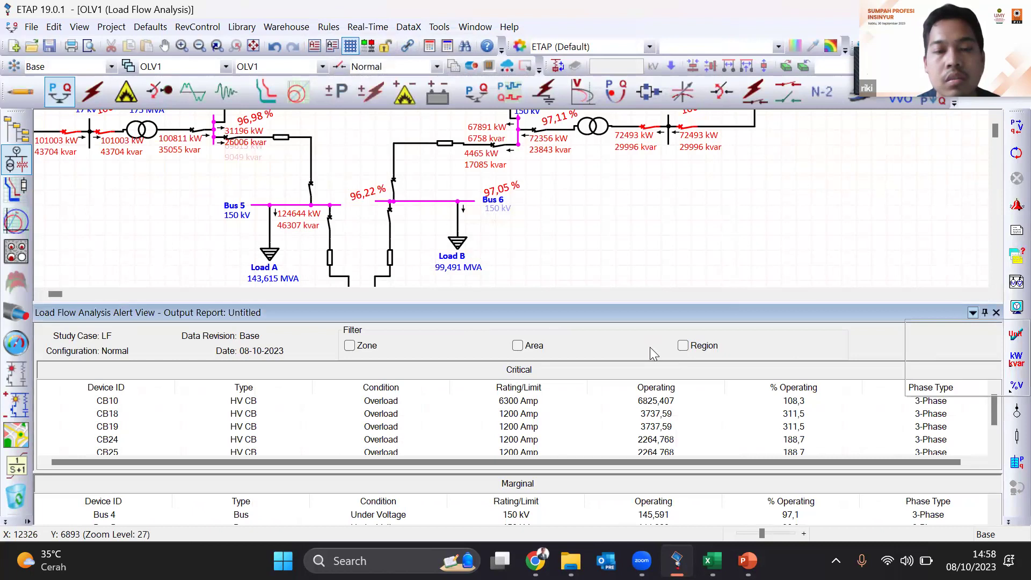
- Make the load flow alert panel a floating window
click(974, 313)
click(940, 324)
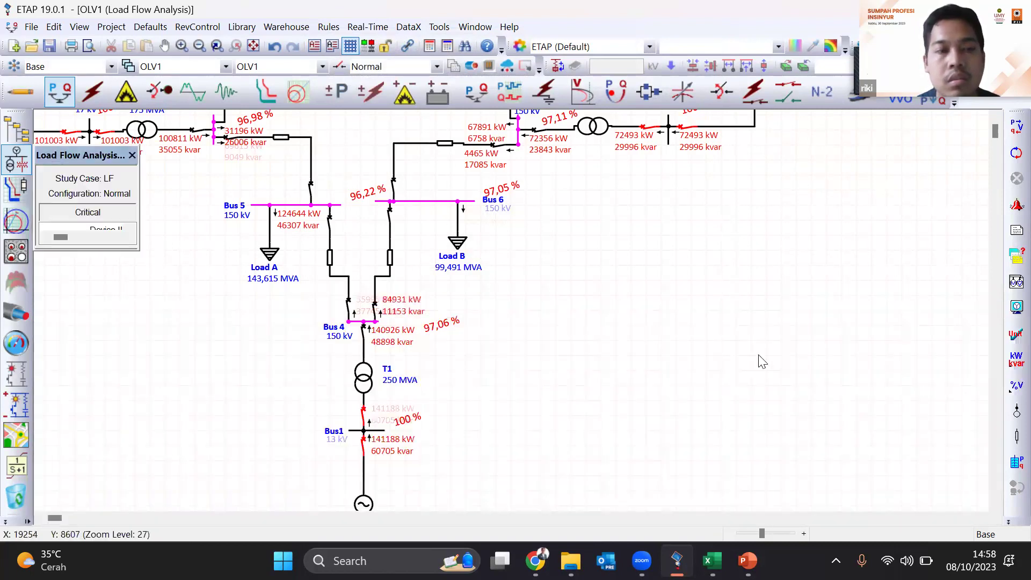
scroll(760, 359, down, 2)
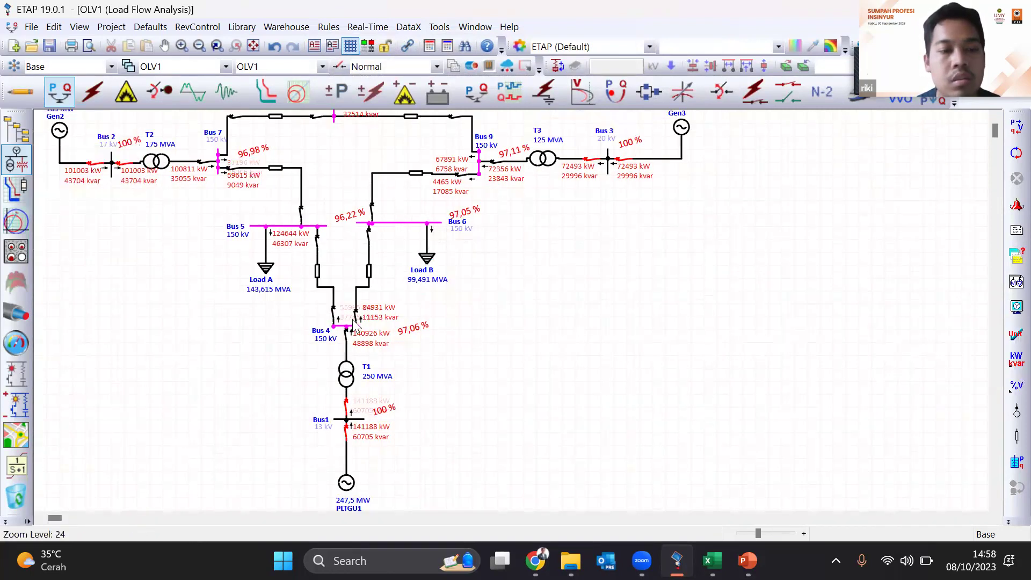
scroll(772, 344, down, 1)
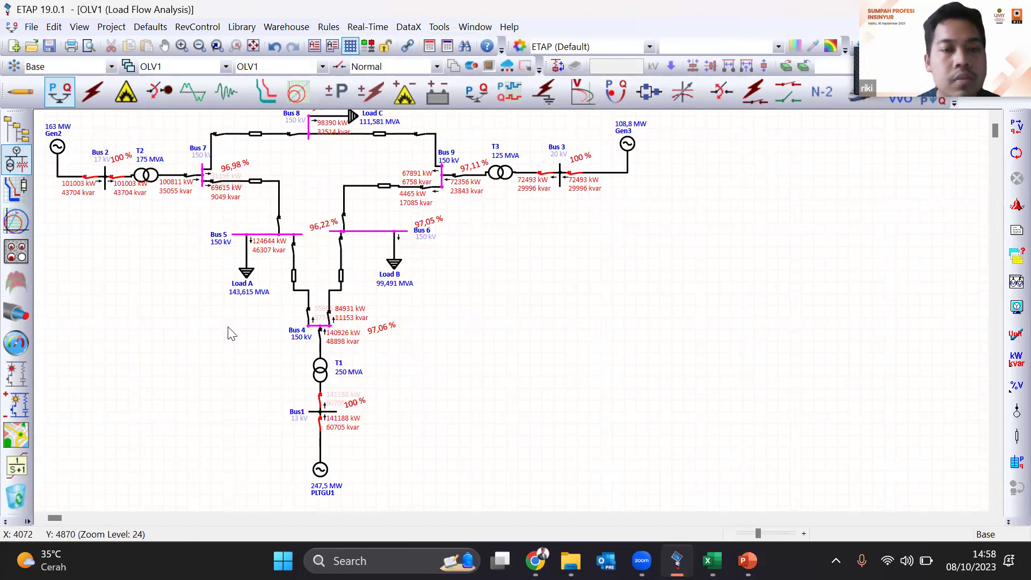
- Change the rated current of breakers CB10 and CB9 to 6500 A and rerun the load flow
double_click(323, 402)
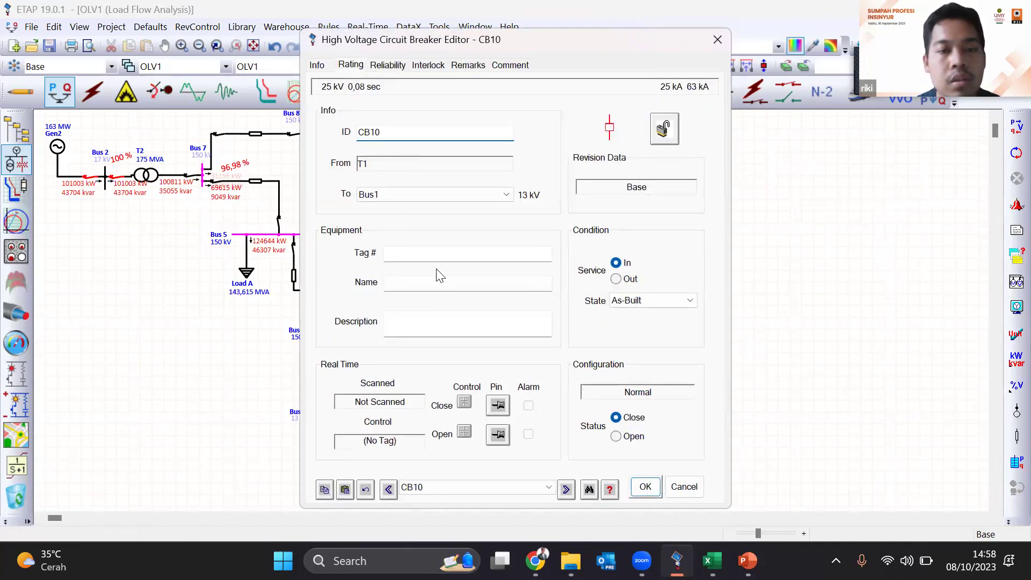
double_click(416, 226)
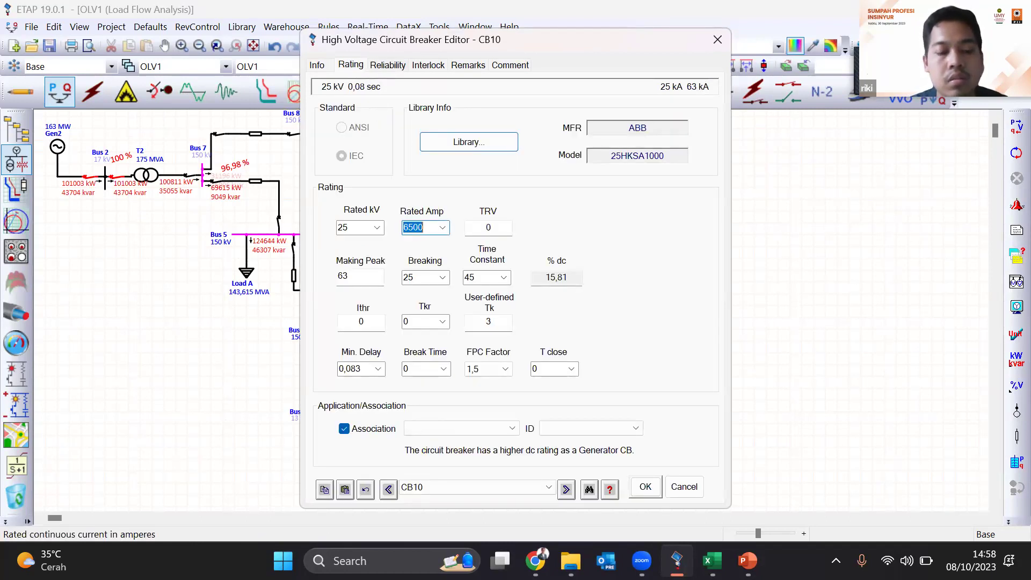
click(645, 486)
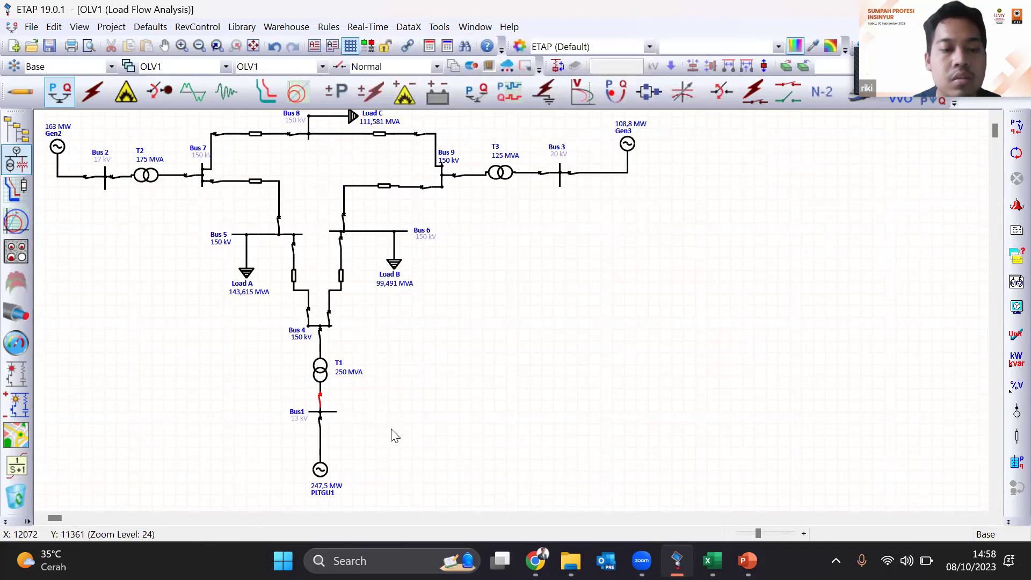
double_click(320, 424)
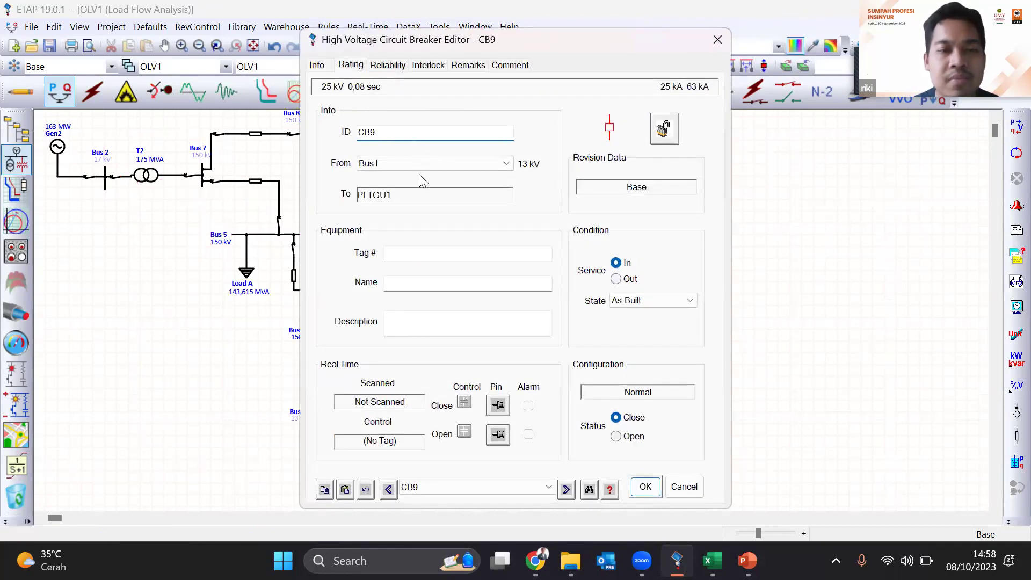
double_click(424, 228)
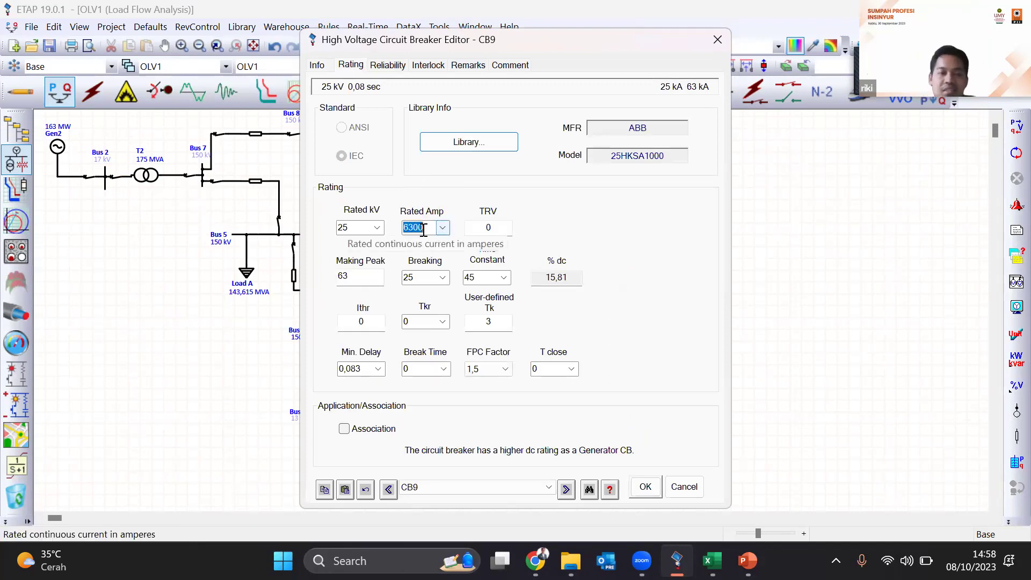
click(646, 487)
click(1017, 128)
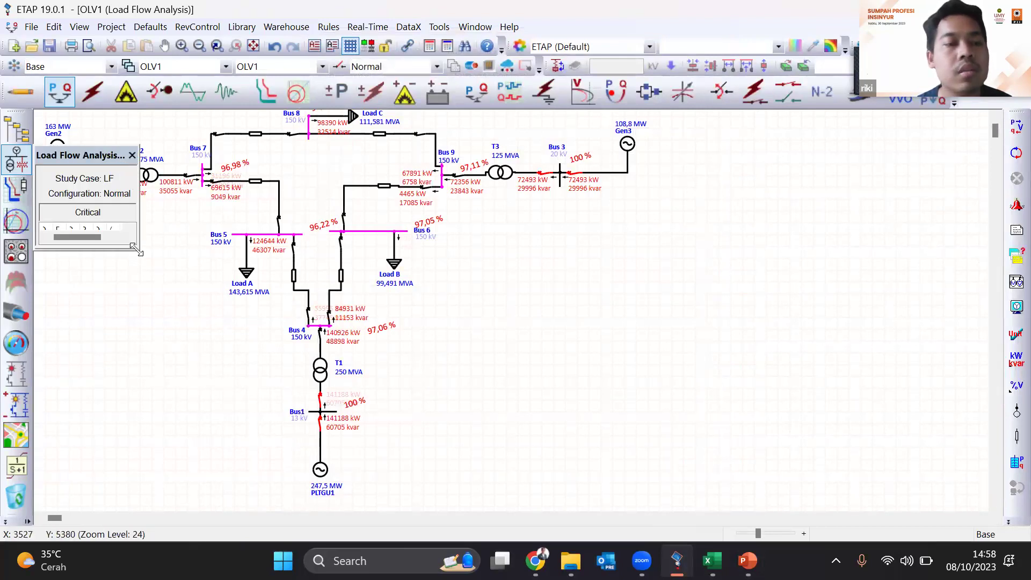
- Enlarge the floating alert window to full width and give the critical overload table more room
drag(138, 251, 517, 504)
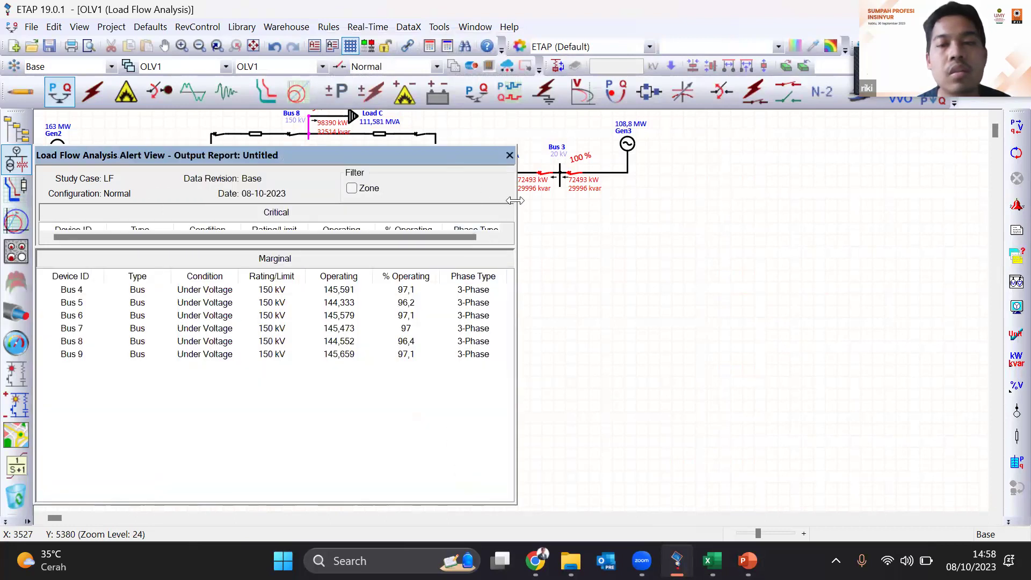
drag(514, 200, 1027, 200)
drag(541, 343, 537, 319)
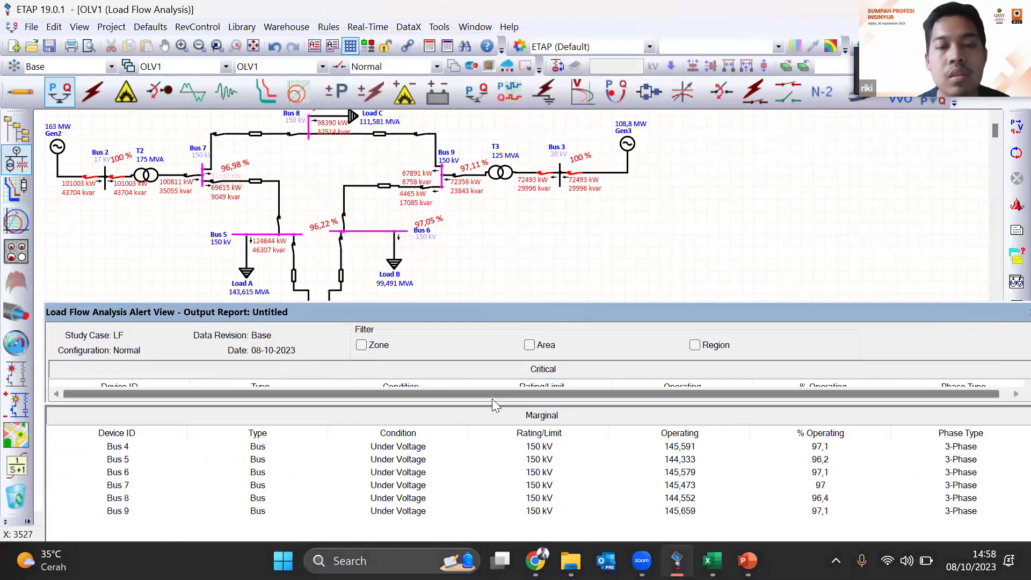
drag(493, 404, 473, 521)
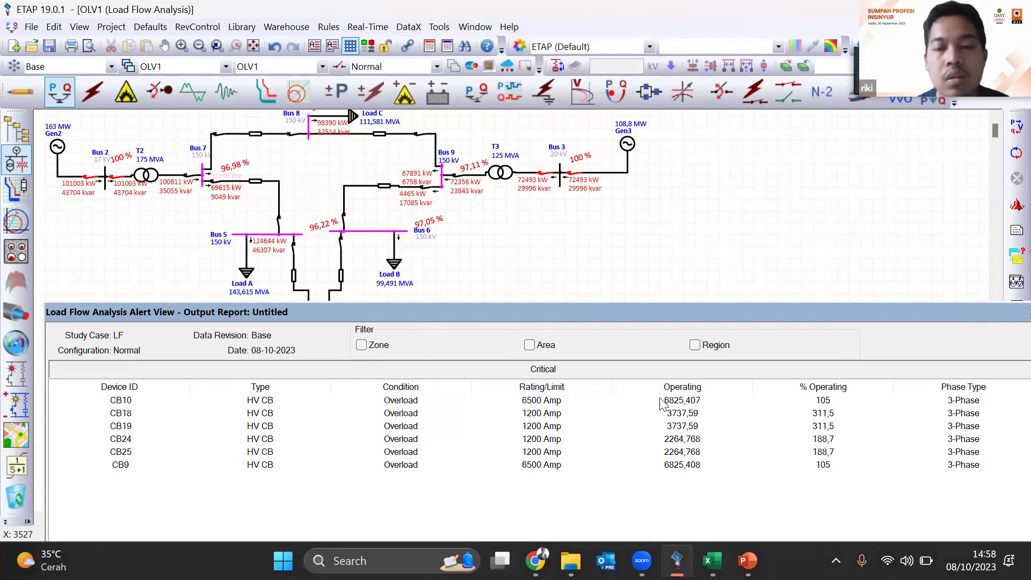
- Move the alert list down to reveal the diagram and open breaker CB9's editor
click(672, 289)
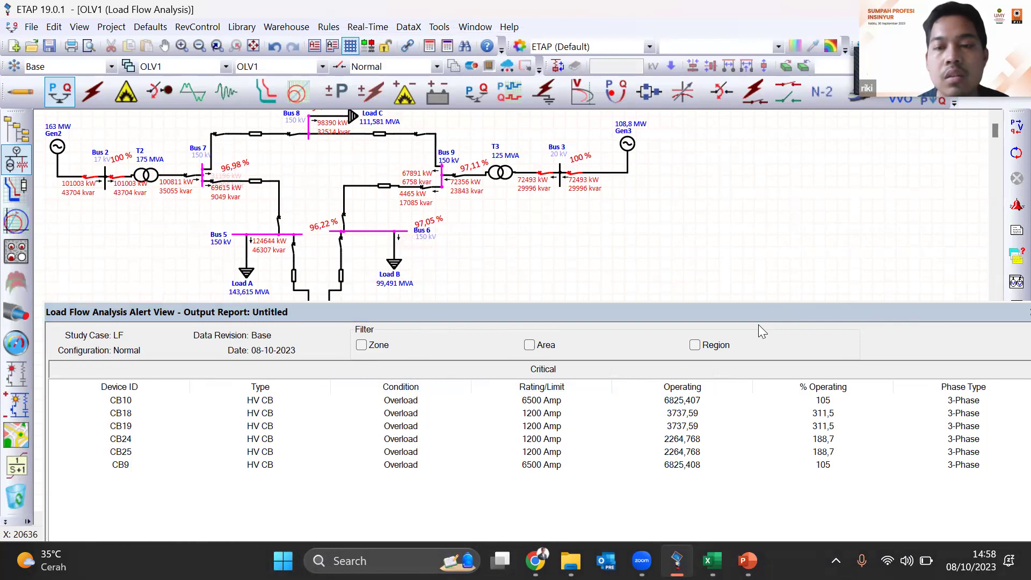
drag(760, 320, 703, 452)
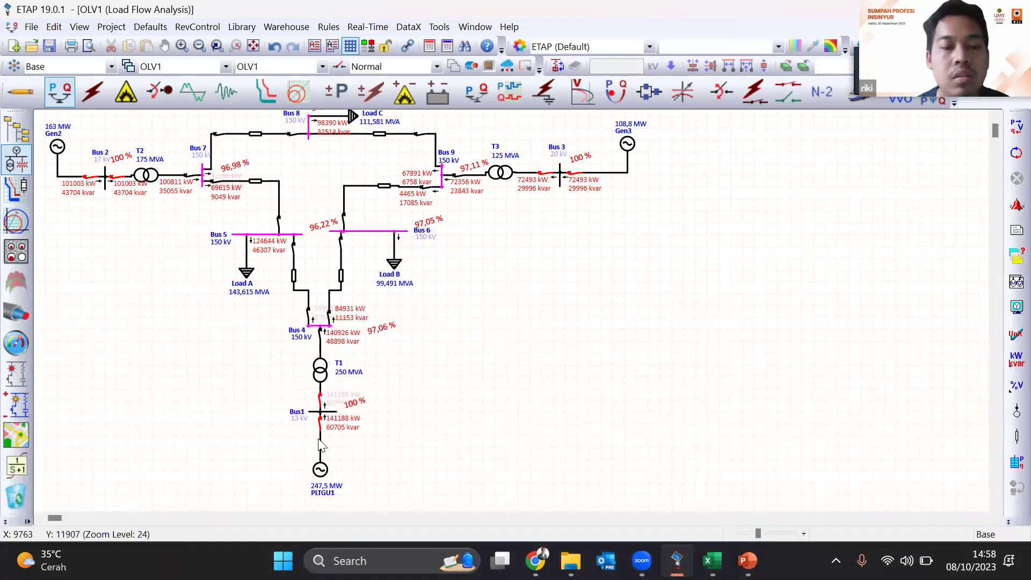
double_click(320, 428)
- Set breakers CB9 and CB10 to 6900 A rated current and rerun the load flow
click(357, 64)
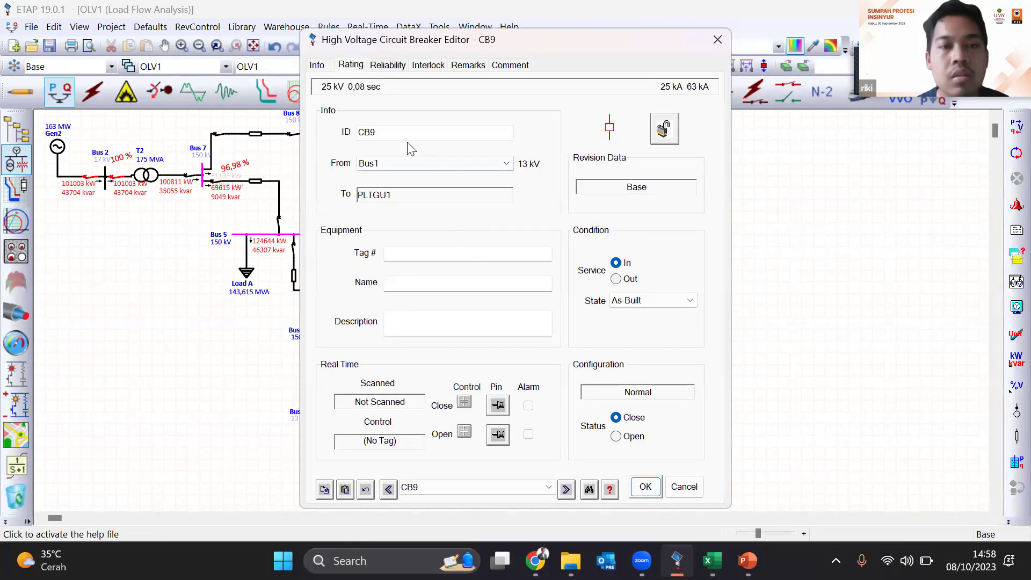
click(430, 228)
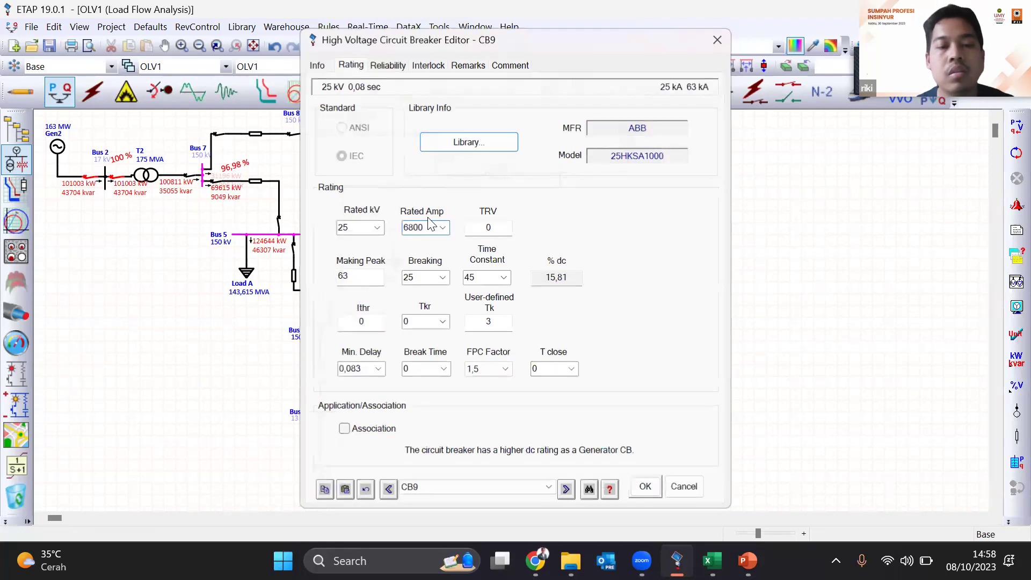
key(Return)
double_click(323, 400)
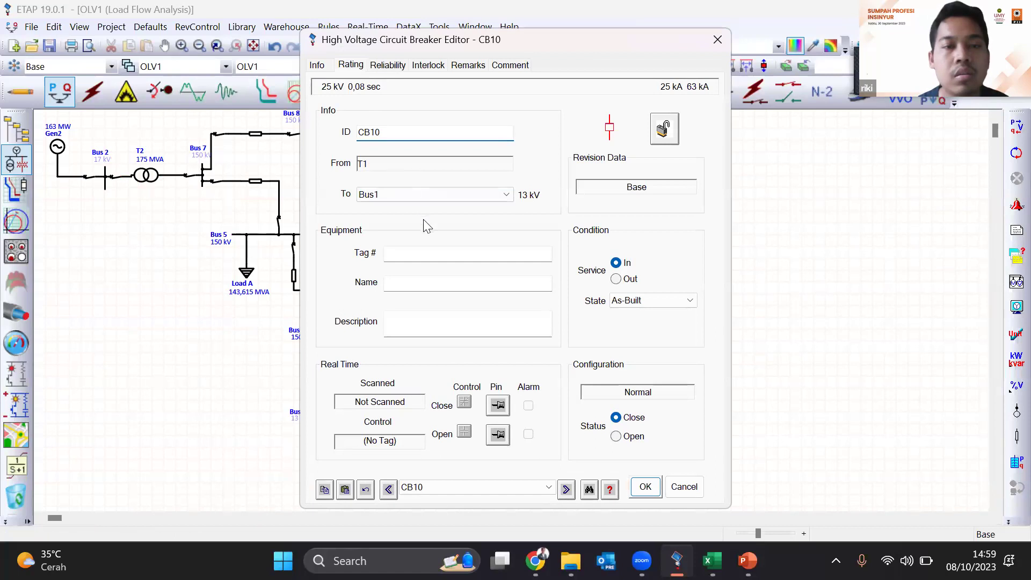
click(417, 231)
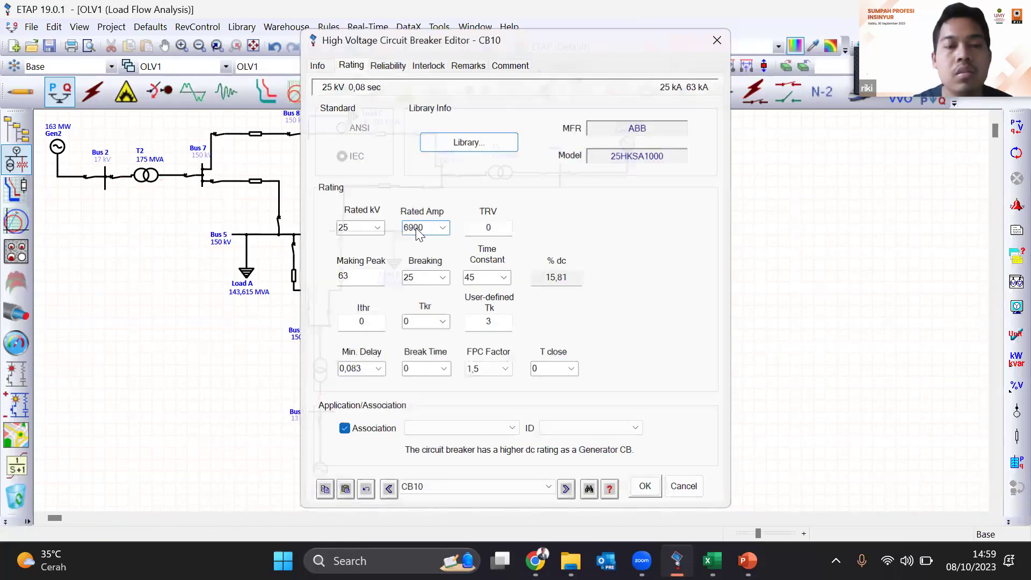
key(Return)
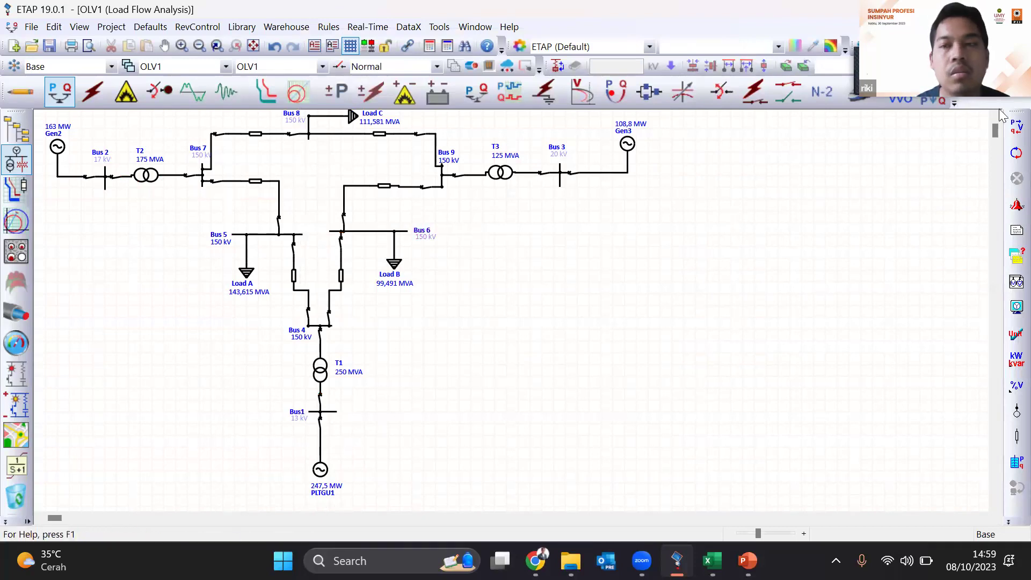
click(1010, 129)
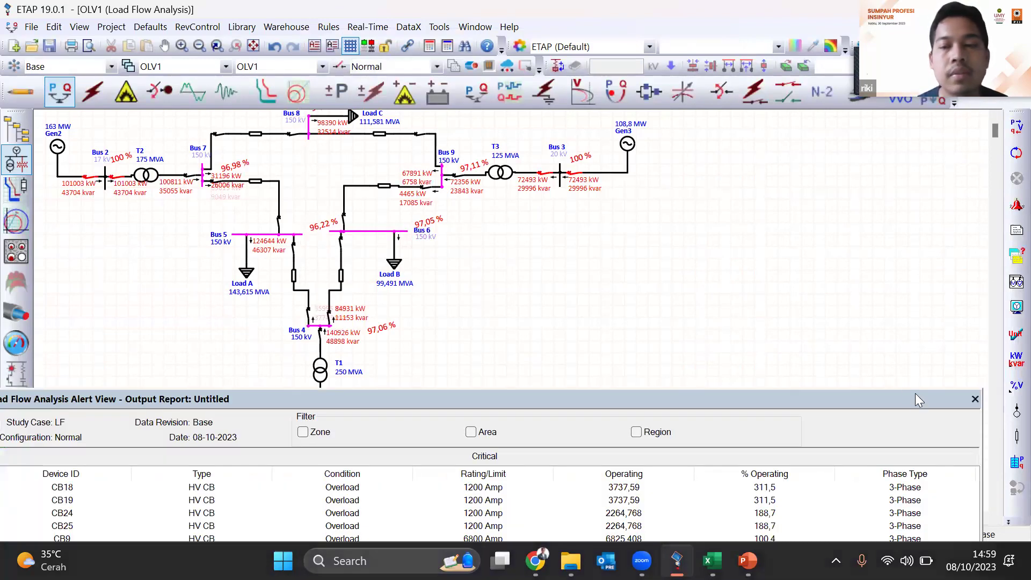
- Re-enter CB9's 6900 A rating and rerun the load flow
drag(879, 405, 900, 507)
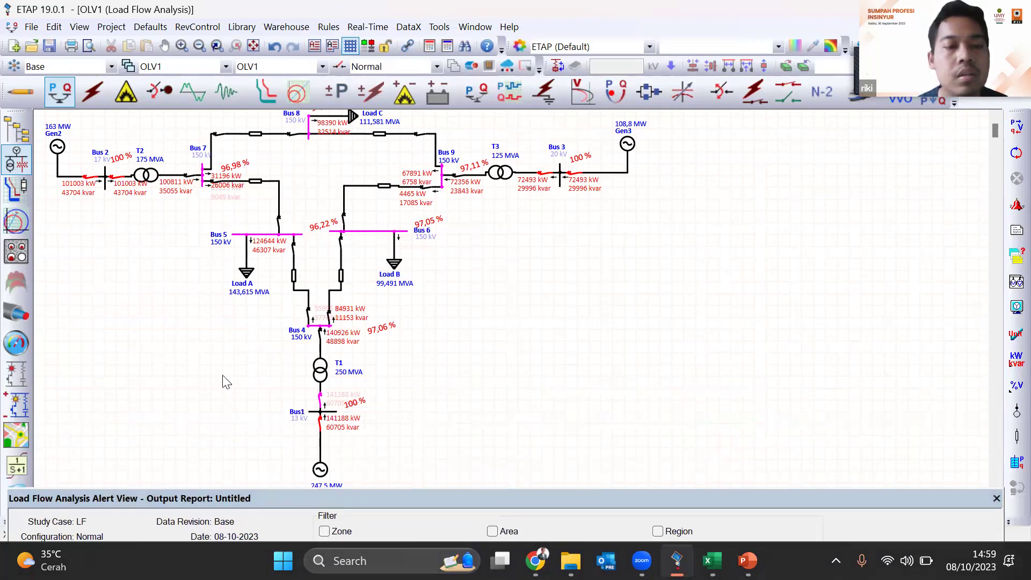
double_click(323, 428)
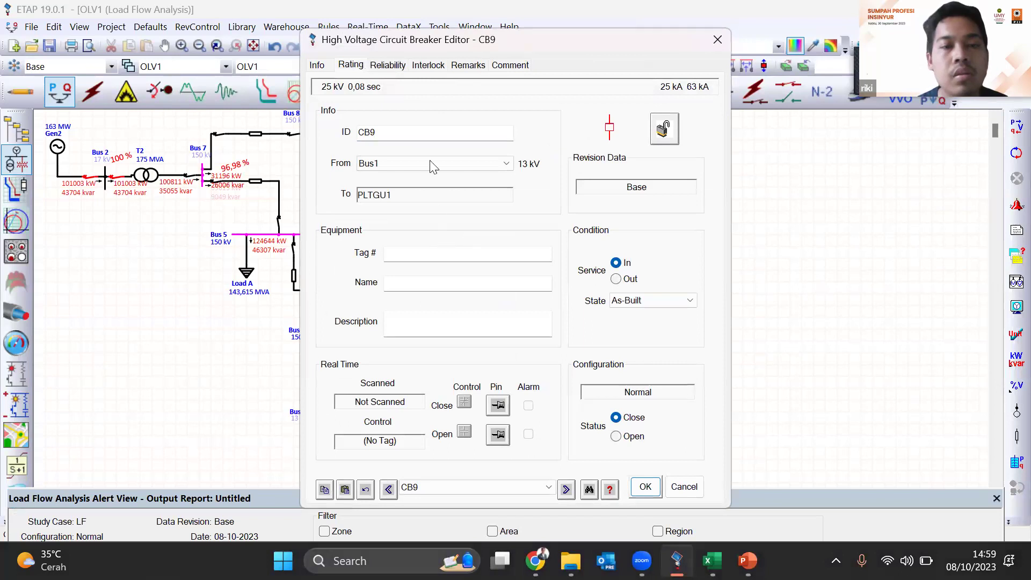
double_click(418, 227)
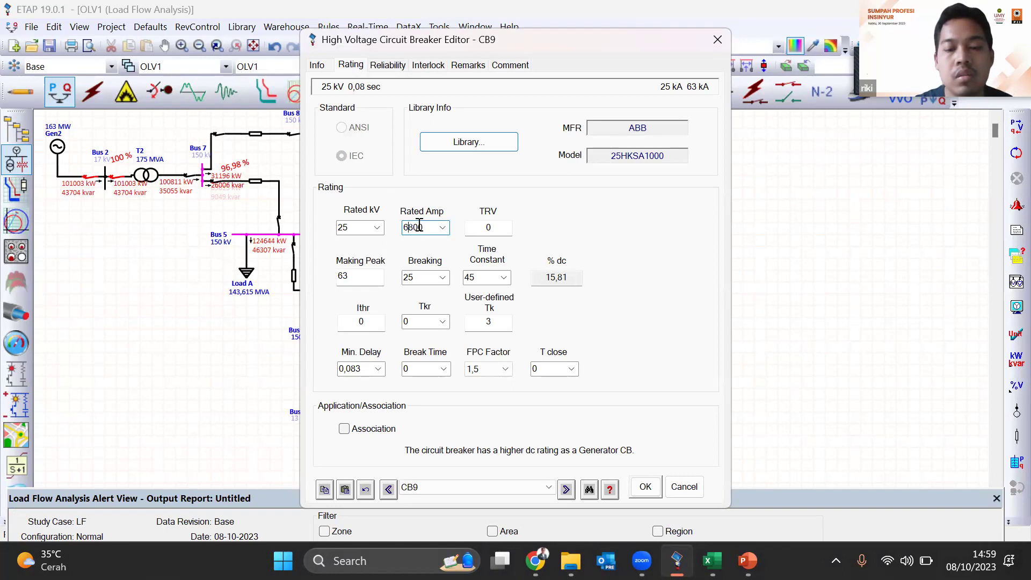
key(Return)
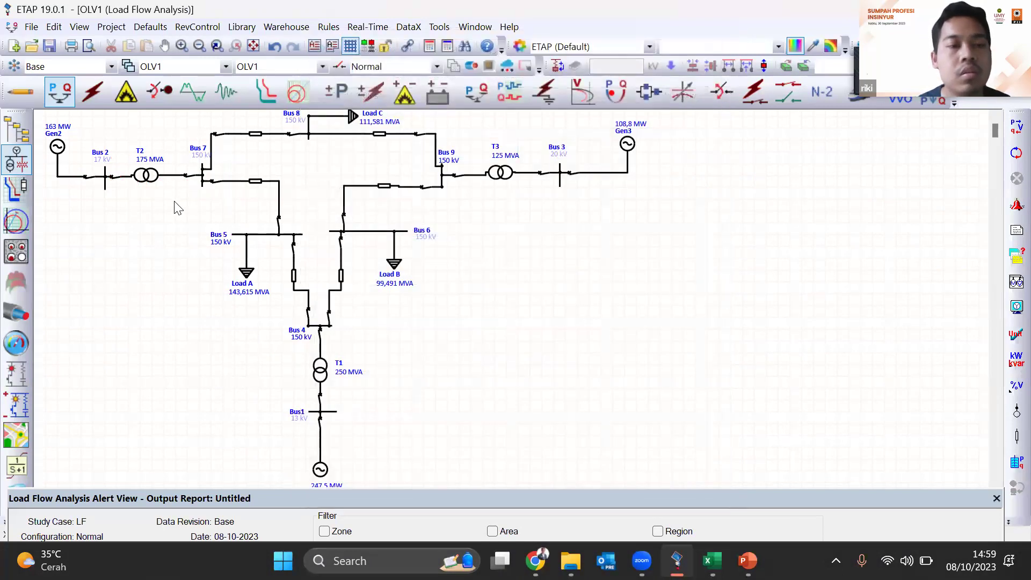
click(1009, 132)
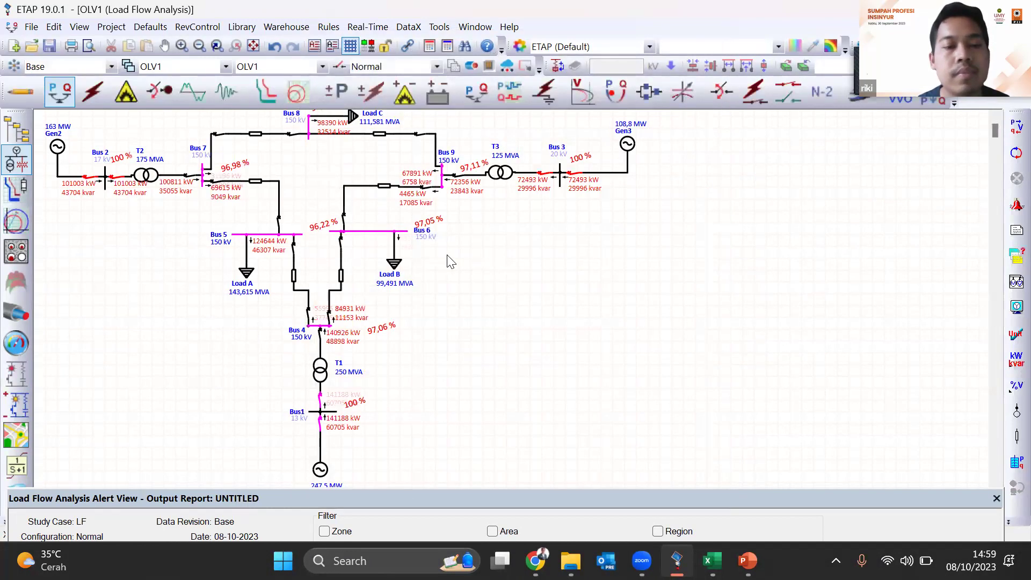
- Set breaker CB19's rated current to 5000 A
double_click(89, 178)
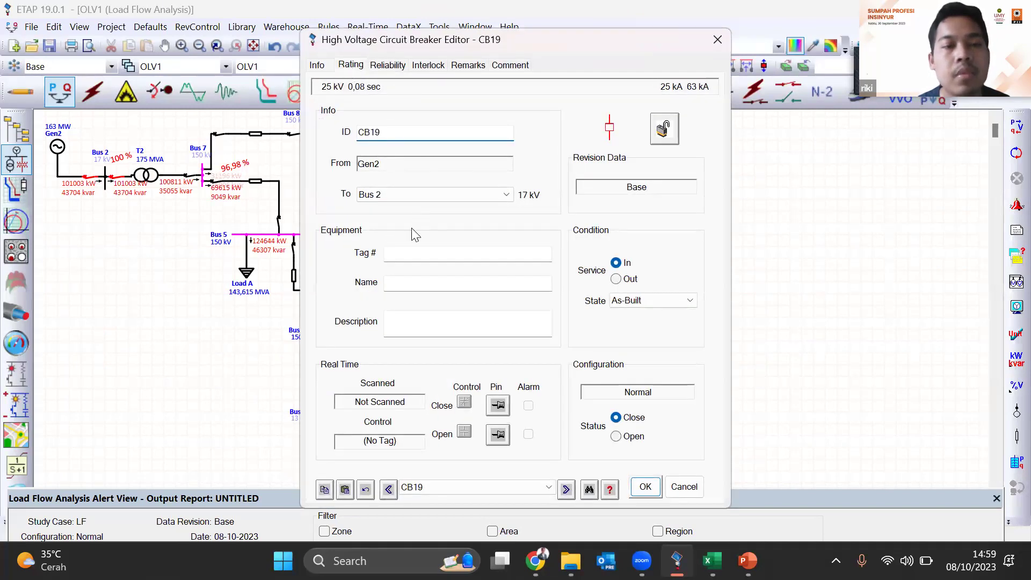
double_click(422, 228)
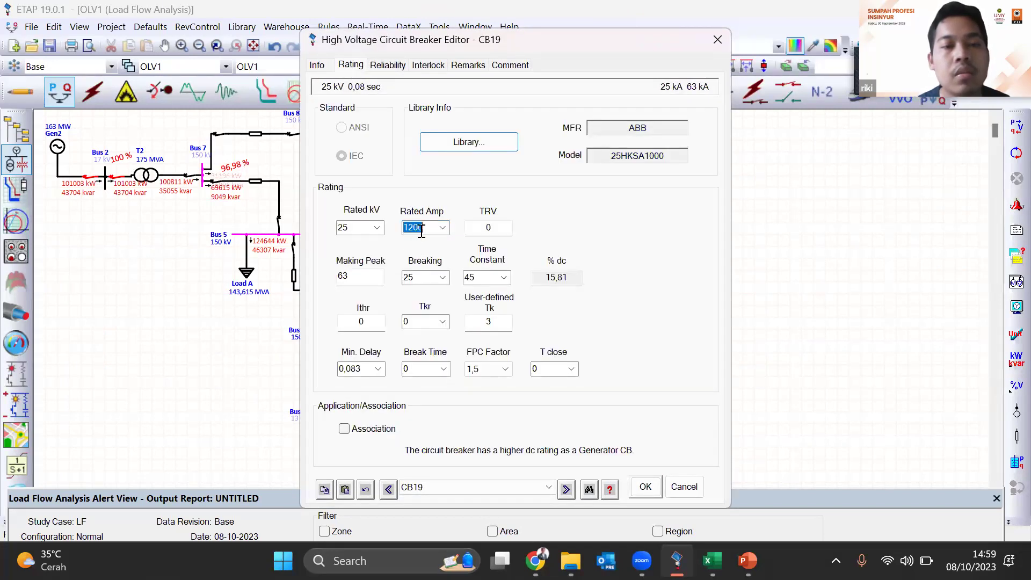
text(5000)
click(442, 227)
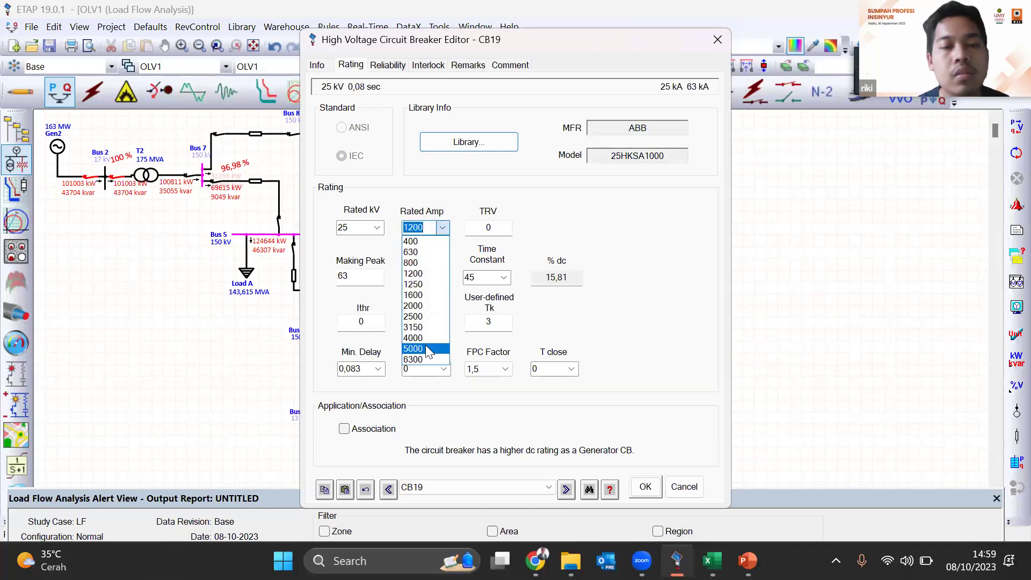
click(437, 346)
click(643, 497)
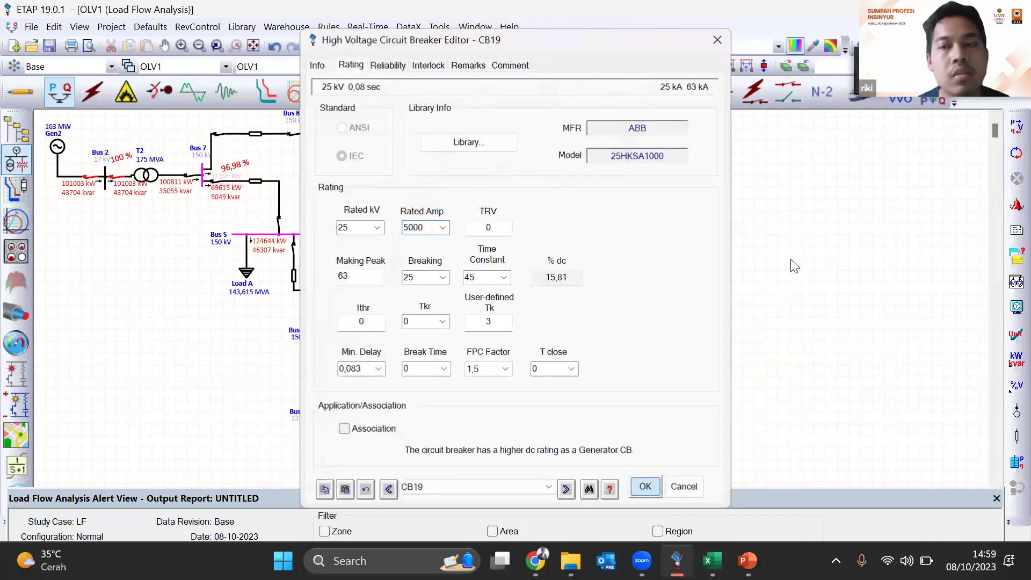
- Set breaker CB18's rated current to 5000 A
double_click(121, 178)
click(351, 65)
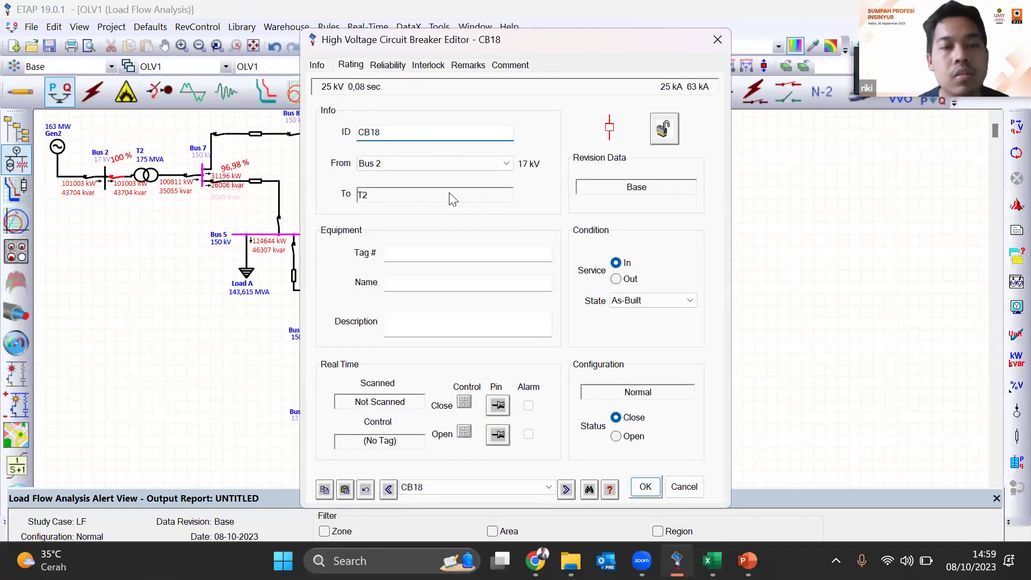
click(443, 227)
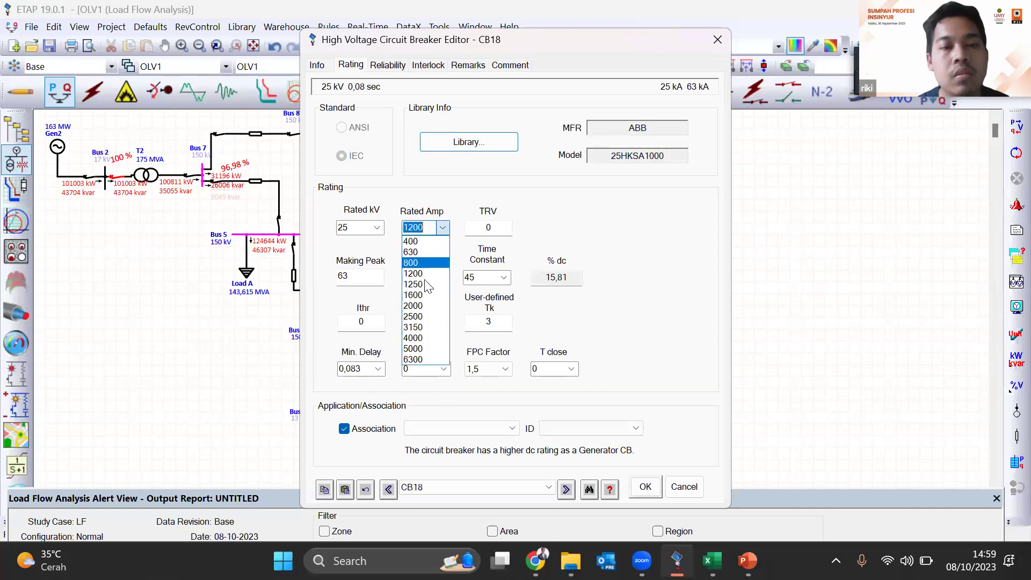
click(425, 357)
click(645, 490)
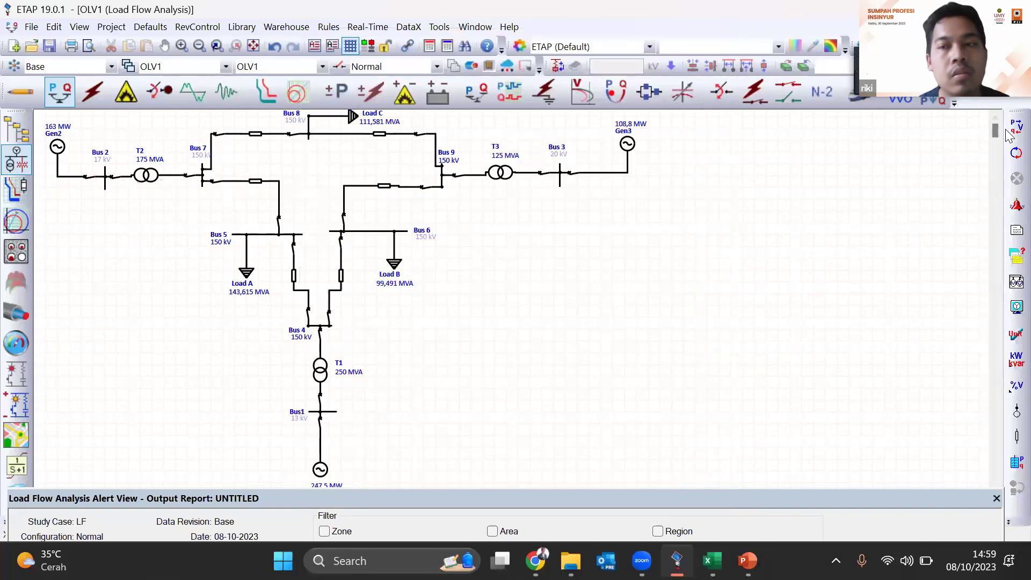
- Rate breaker CB24 at 5000 A and rerun the load flow
double_click(550, 175)
click(352, 69)
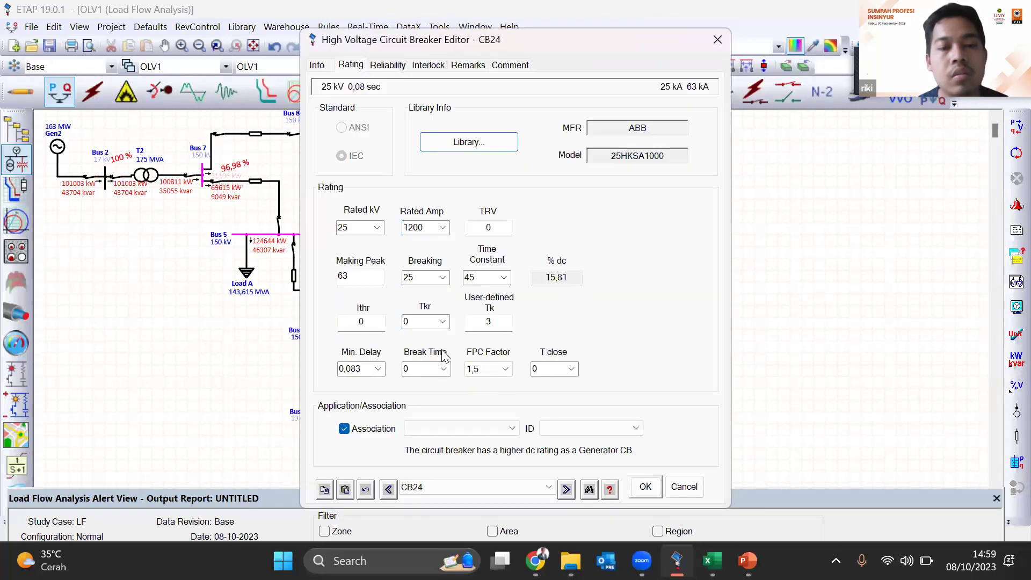
click(444, 228)
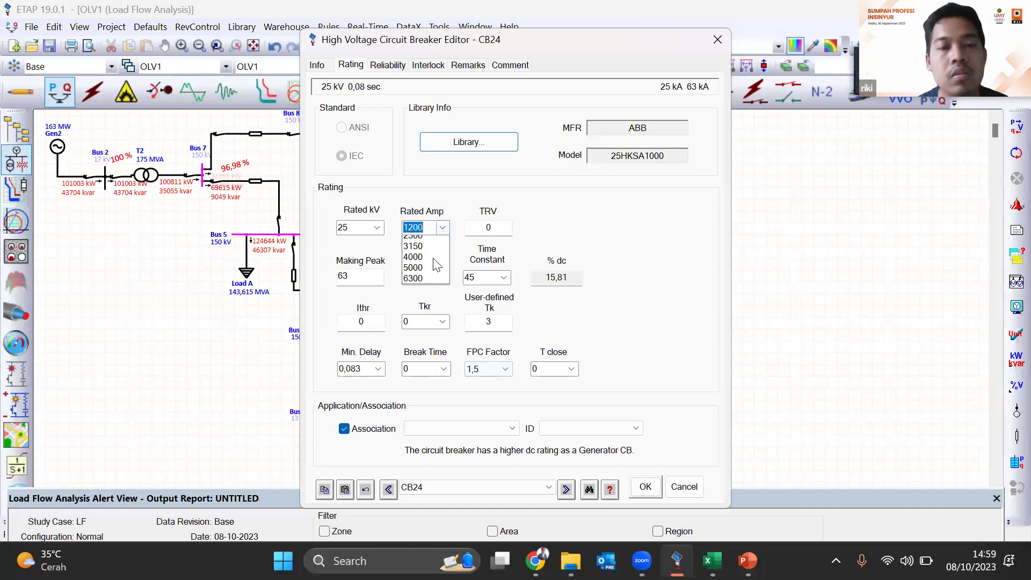
click(626, 452)
click(650, 491)
click(1015, 153)
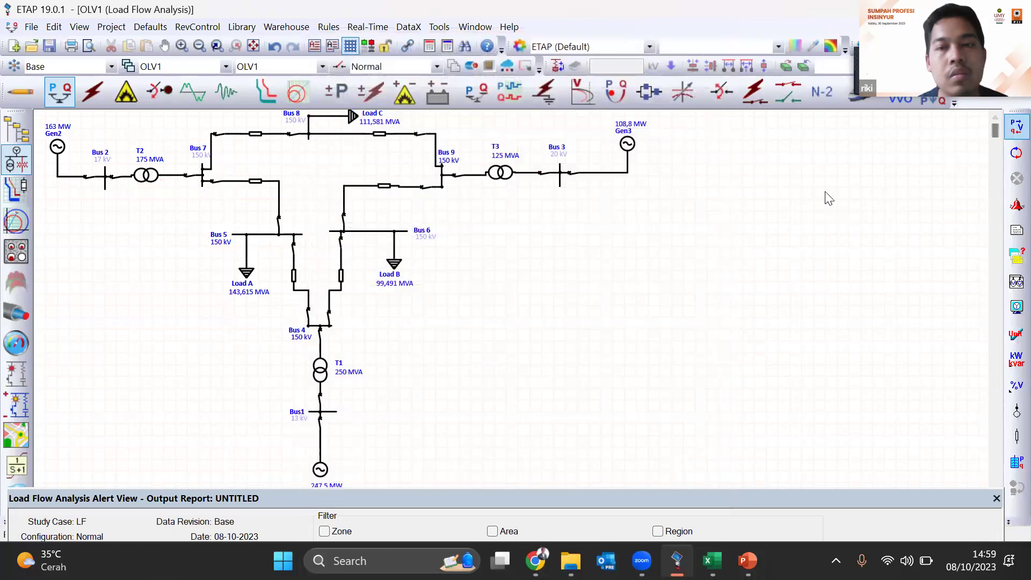
- Set breaker CB25's rated current to 5000 A
double_click(577, 175)
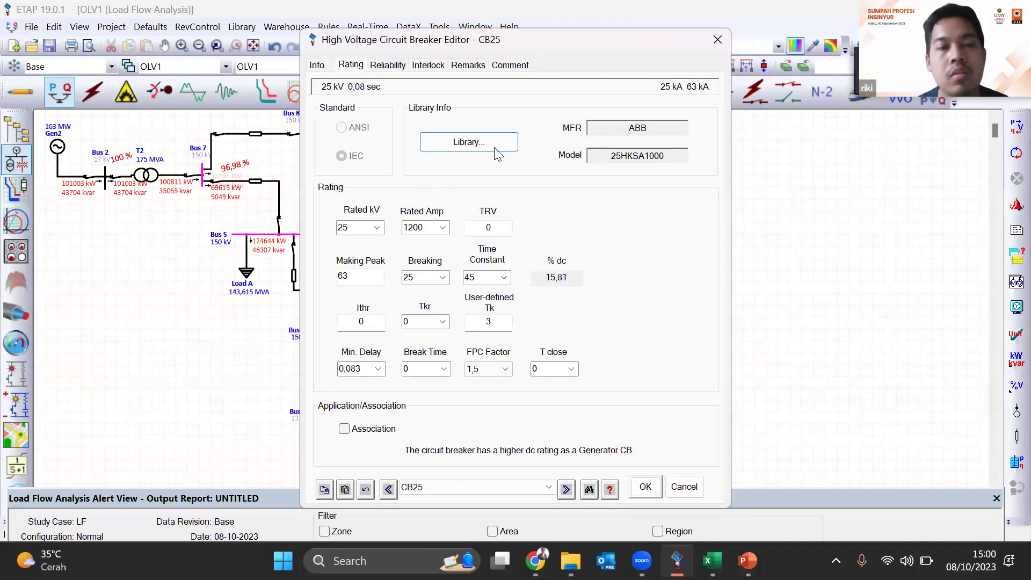
click(440, 228)
click(413, 348)
click(645, 486)
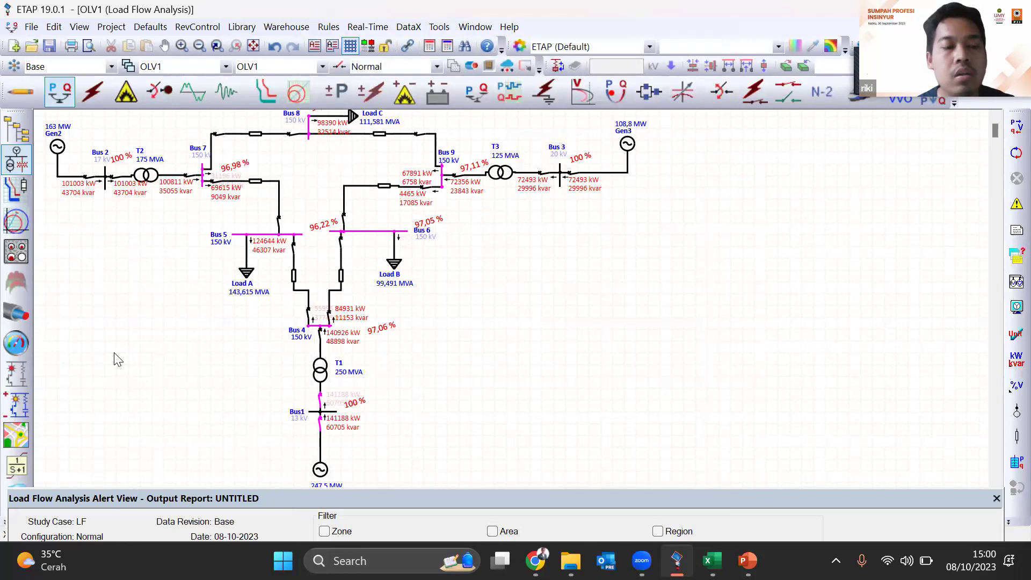
- Place a current transformer on the line between CB4 and T1
click(273, 99)
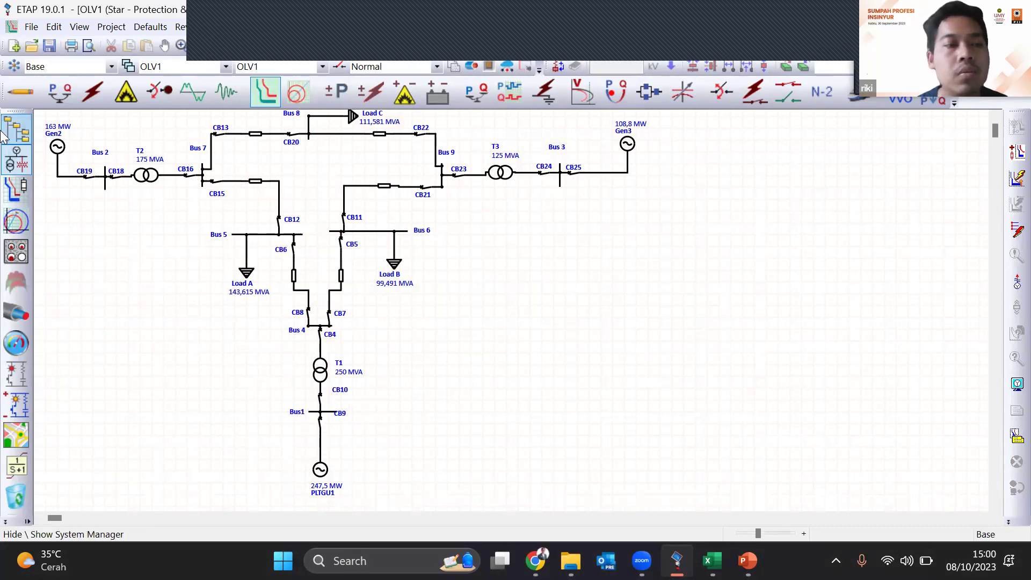
click(25, 95)
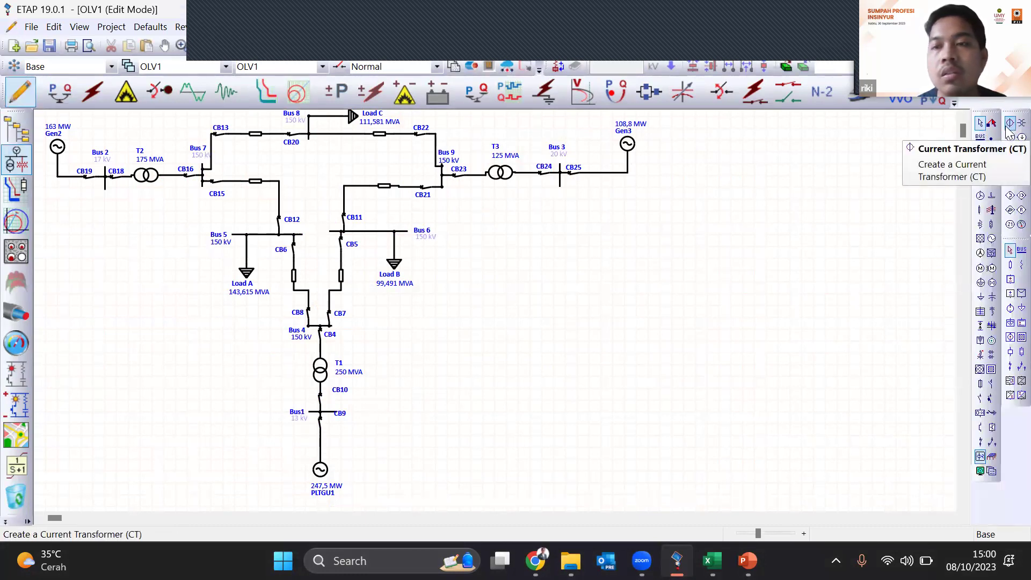
click(1007, 127)
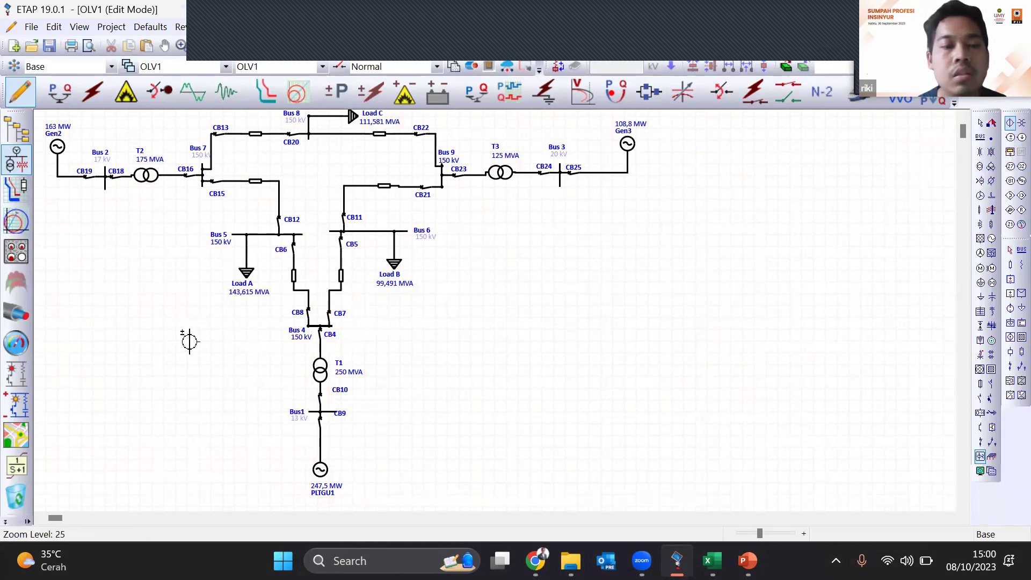
scroll(307, 383, up, 3)
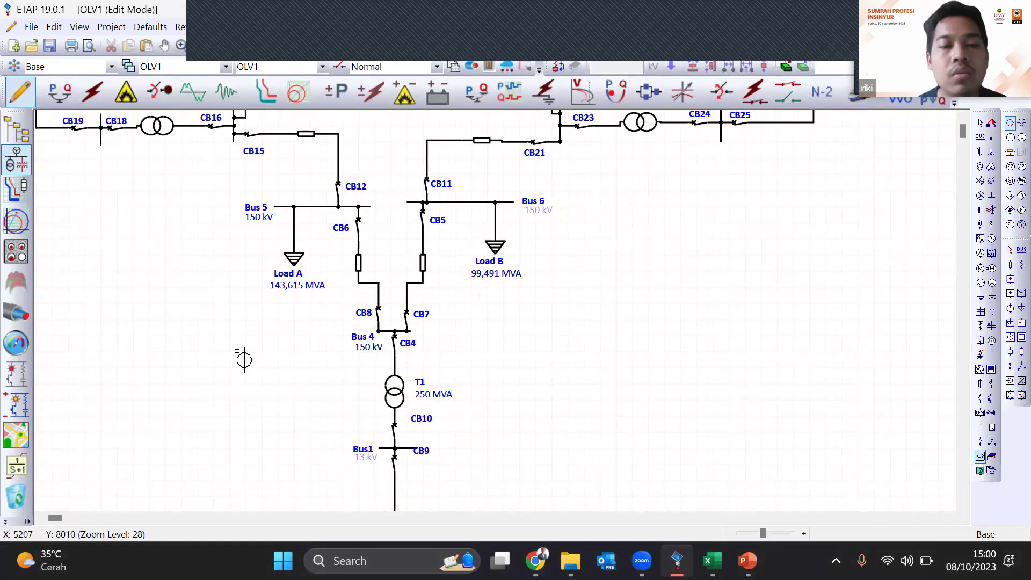
scroll(377, 364, up, 5)
click(395, 361)
mouse_move(540, 404)
mouse_down()
mouse_move(539, 384)
mouse_move(560, 393)
mouse_move(551, 411)
mouse_up()
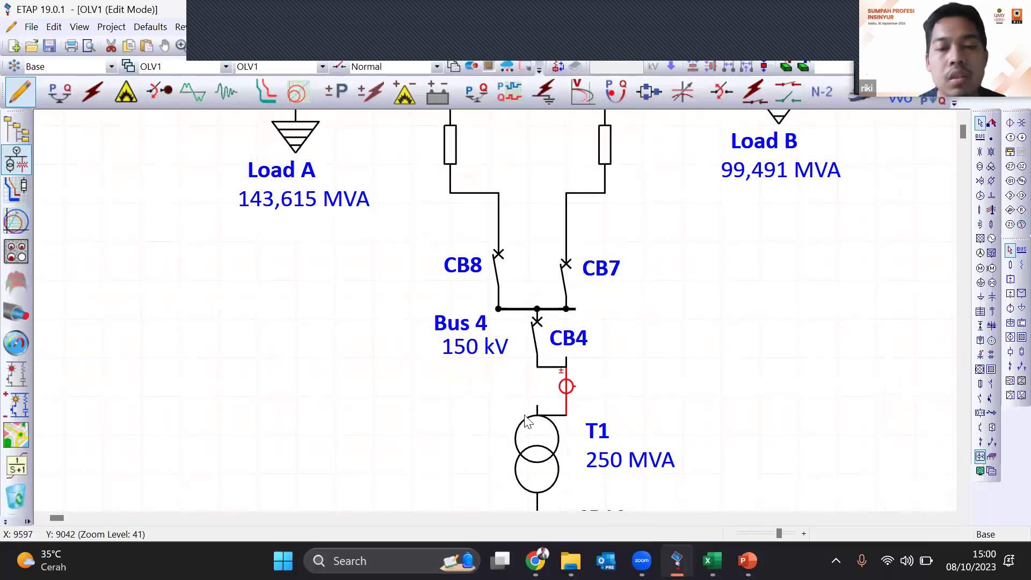
- Realign transformer T1 and the current transformer on its feeder
scroll(526, 422, down, 3)
click(532, 293)
drag(532, 293, 528, 302)
click(566, 206)
drag(566, 206, 538, 216)
drag(529, 302, 543, 294)
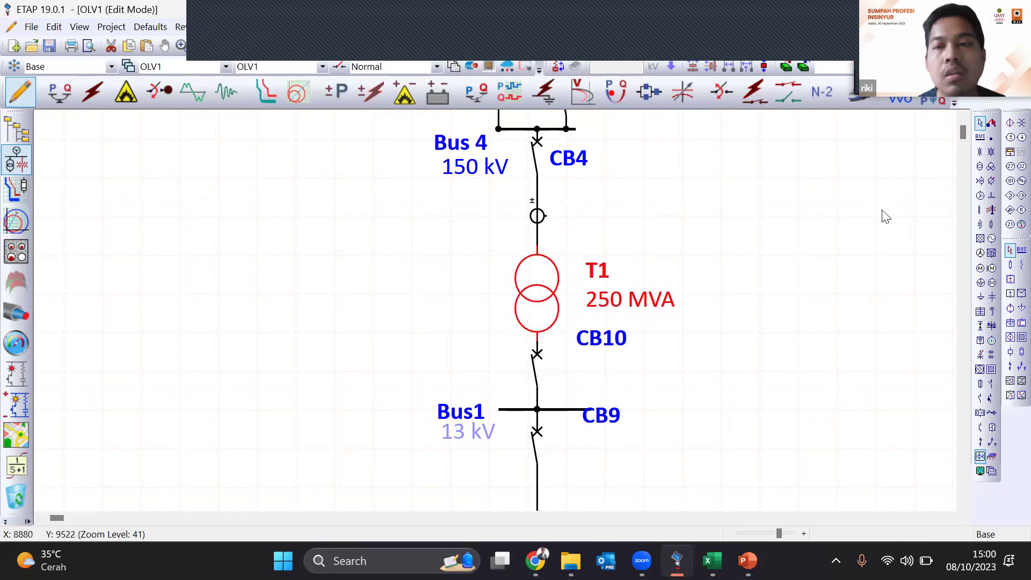
scroll(405, 253, down, 3)
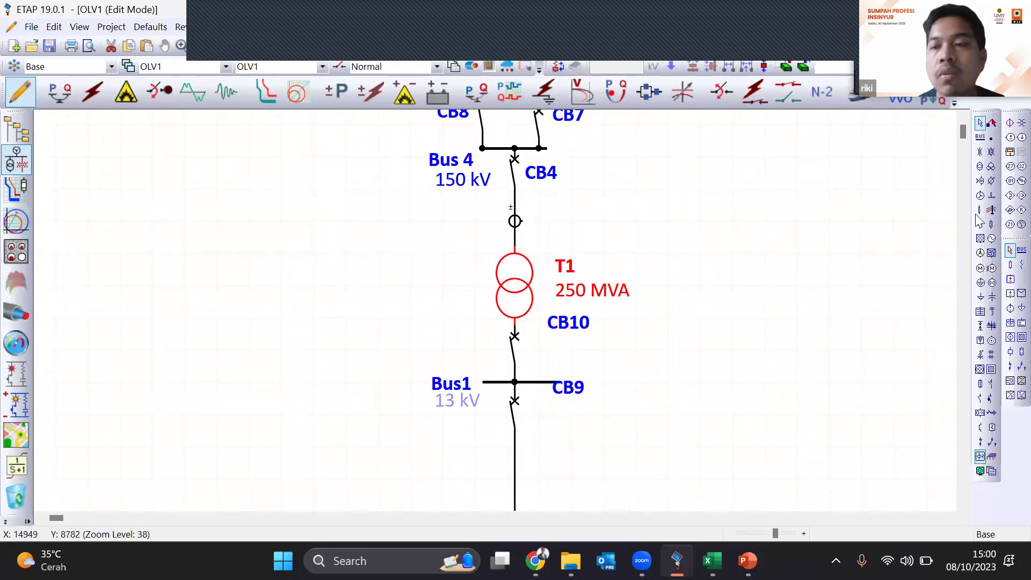
- Add an overcurrent relay beside T1's current transformer and connect it to the CT
click(1021, 195)
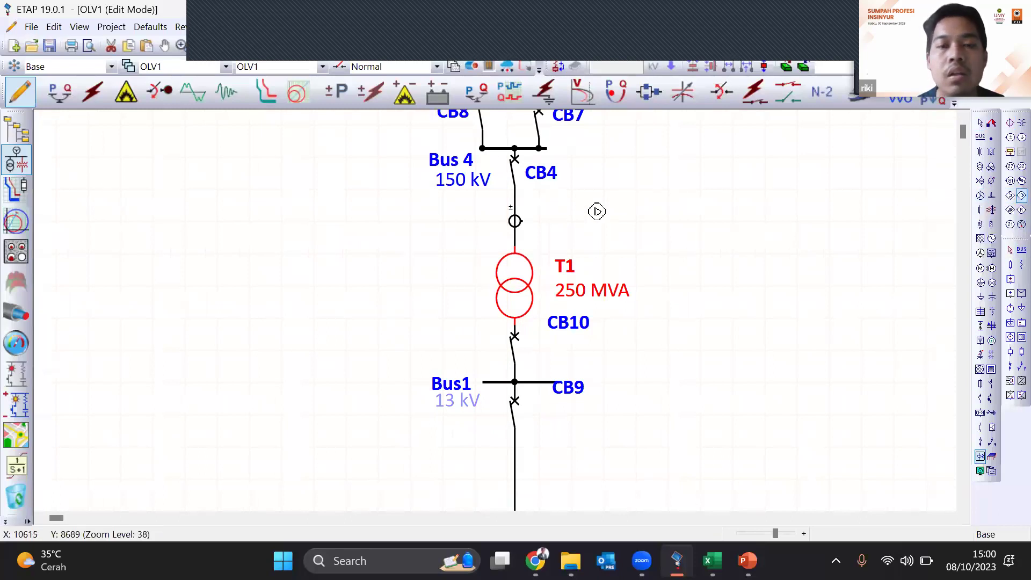
click(598, 221)
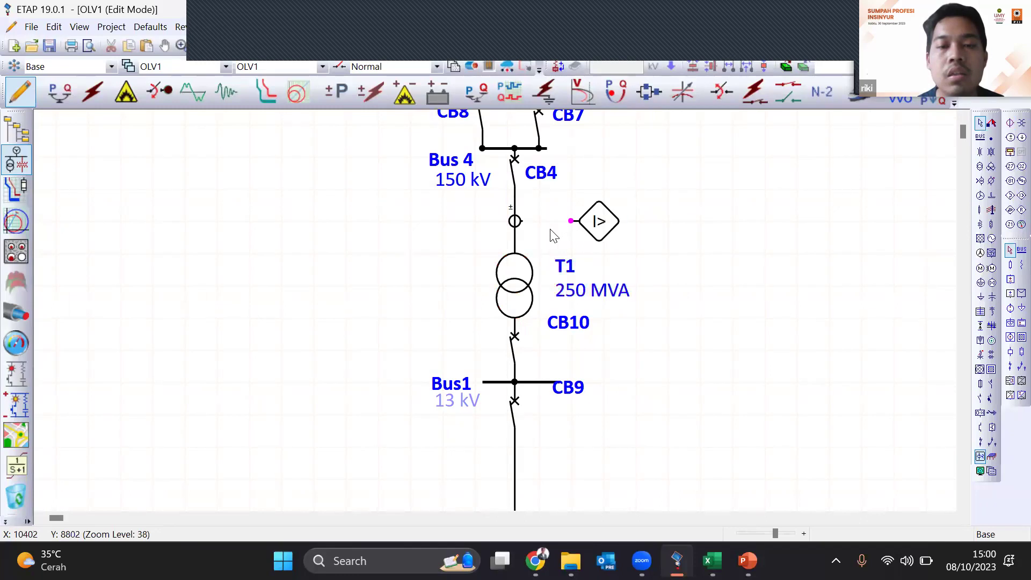
click(534, 236)
scroll(294, 196, down, 4)
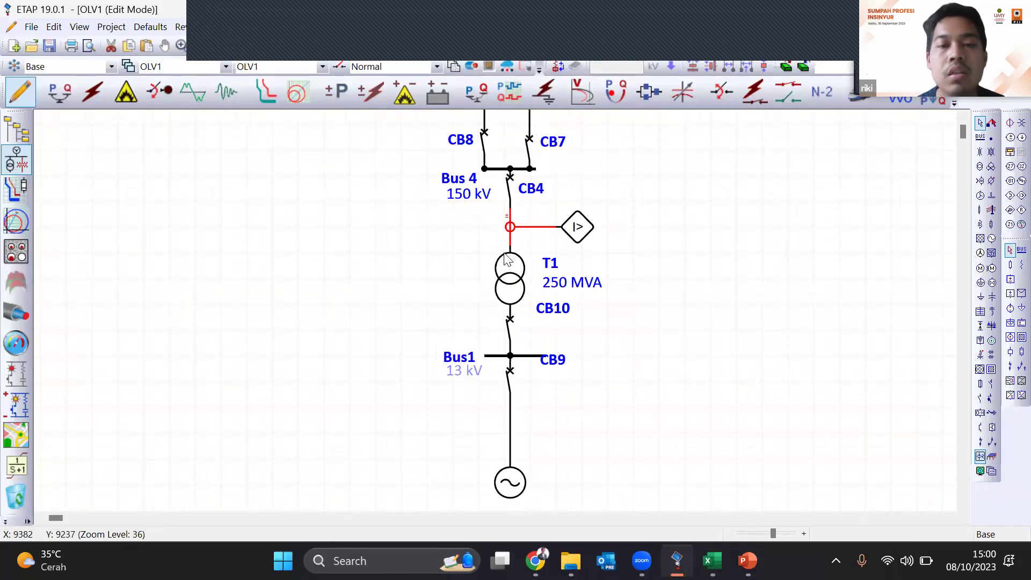
scroll(198, 203, down, 2)
scroll(208, 223, up, 5)
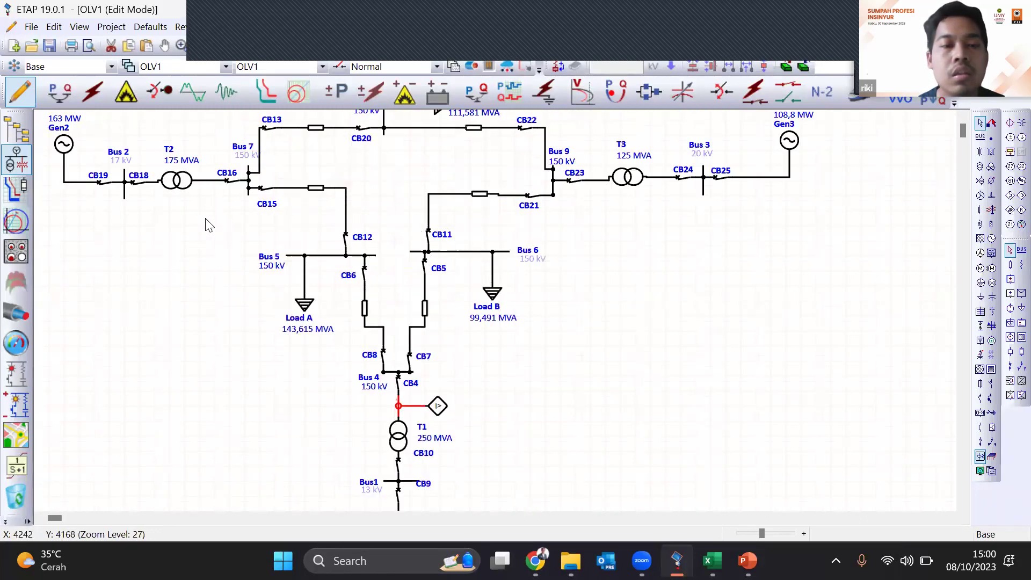
- Place current transformer CT2, rotated horizontally, on the T2–CB16 line
scroll(137, 236, up, 5)
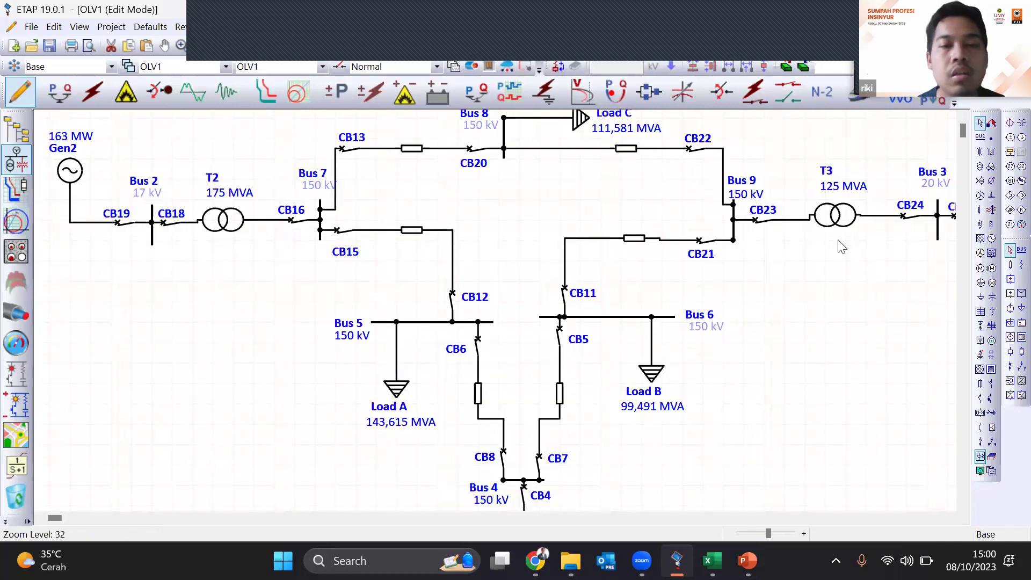
click(1008, 138)
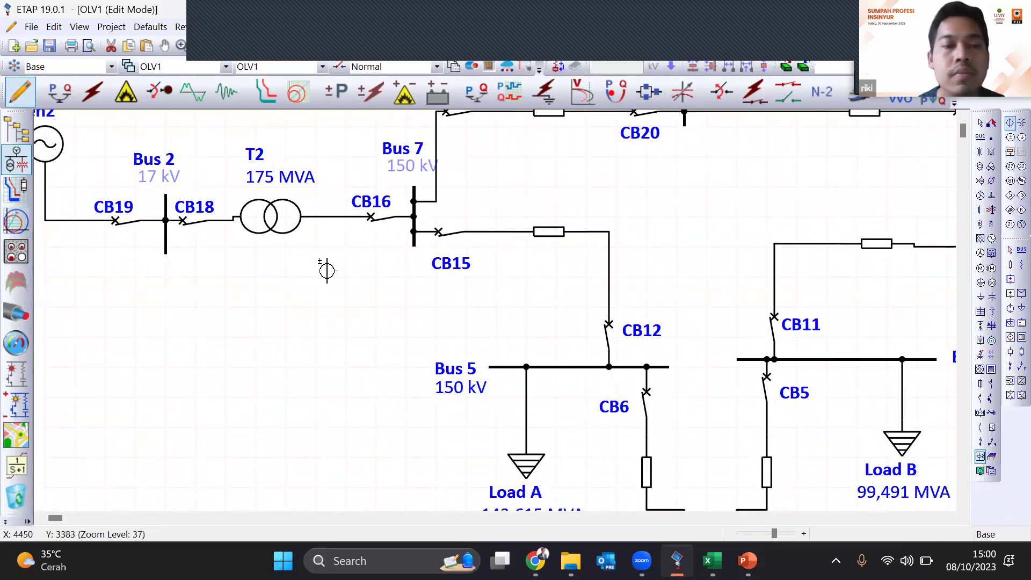
click(330, 275)
right_click(334, 277)
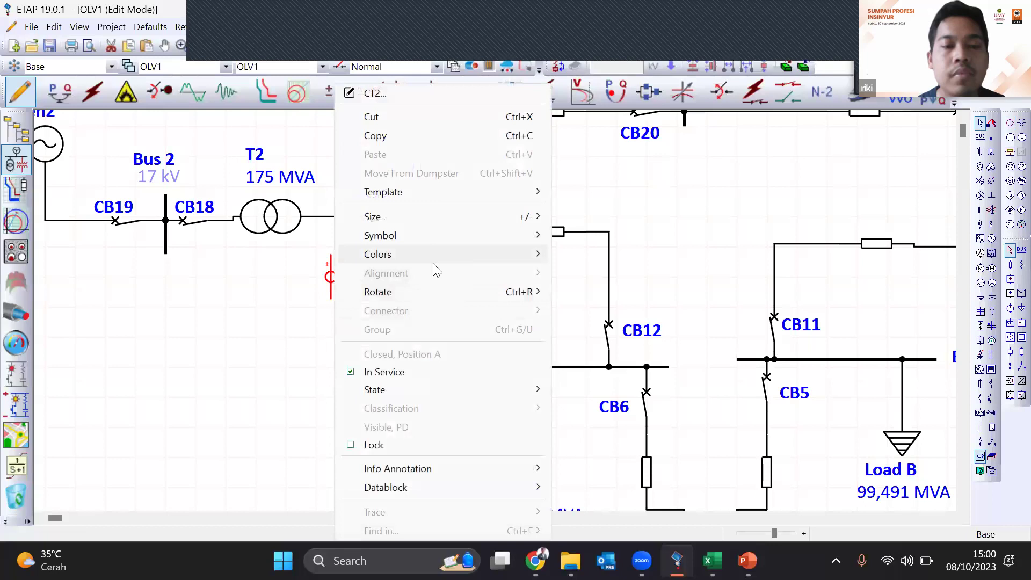
mouse_move(435, 292)
click(578, 309)
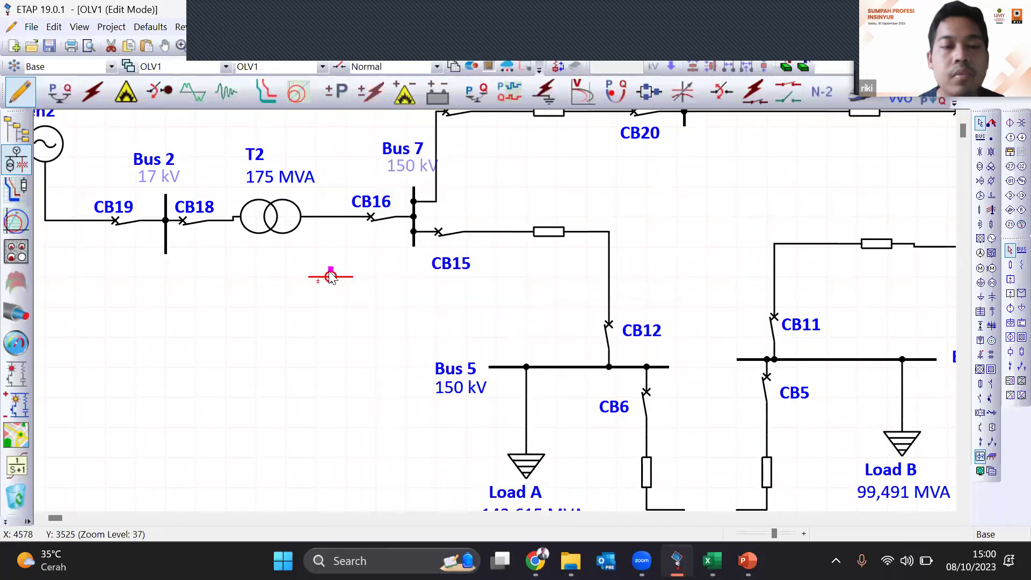
right_click(333, 280)
mouse_move(436, 294)
click(580, 329)
drag(330, 277, 339, 221)
click(330, 271)
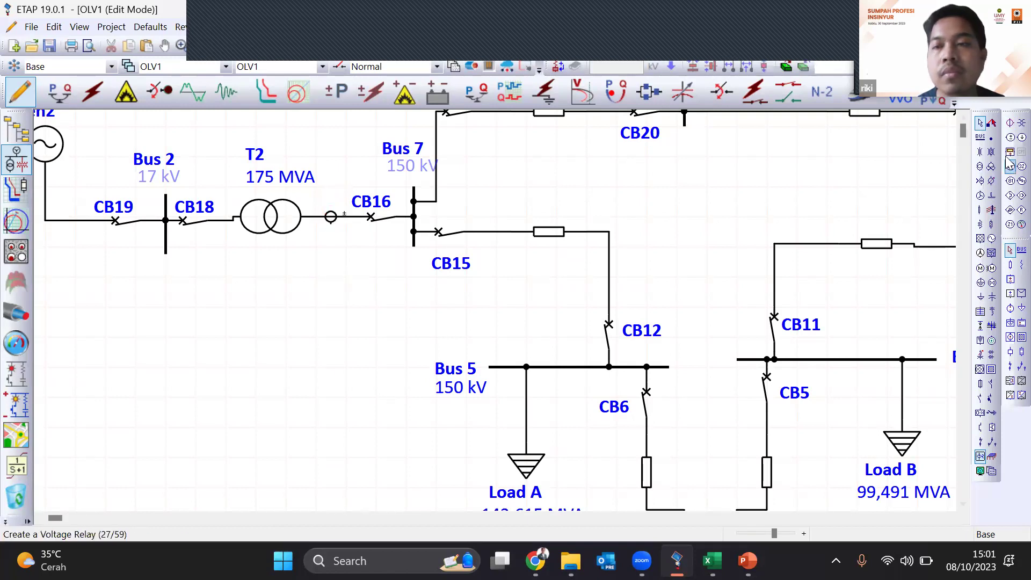
- Add an overcurrent relay below CT2 and wire it to the CT
click(1010, 195)
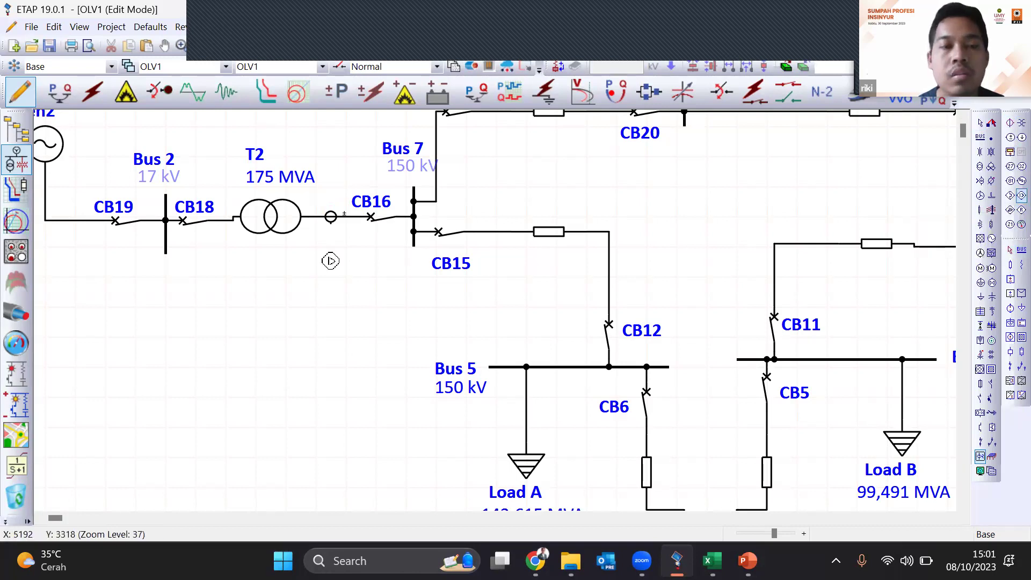
click(349, 279)
drag(325, 229, 329, 226)
scroll(212, 282, down, 5)
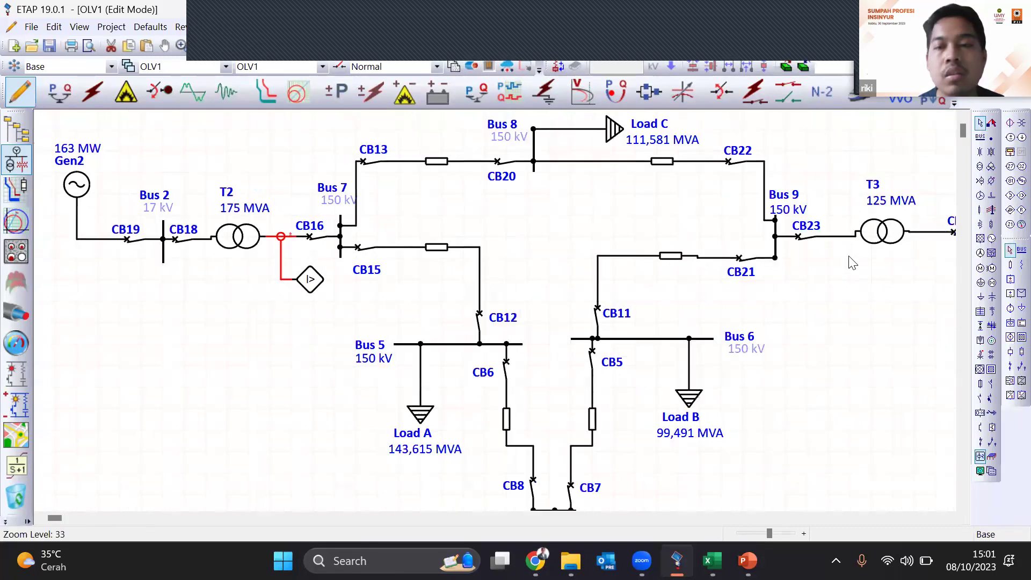
- Place a current transformer rotated 90 degrees on the CB23–T3 line
click(1010, 122)
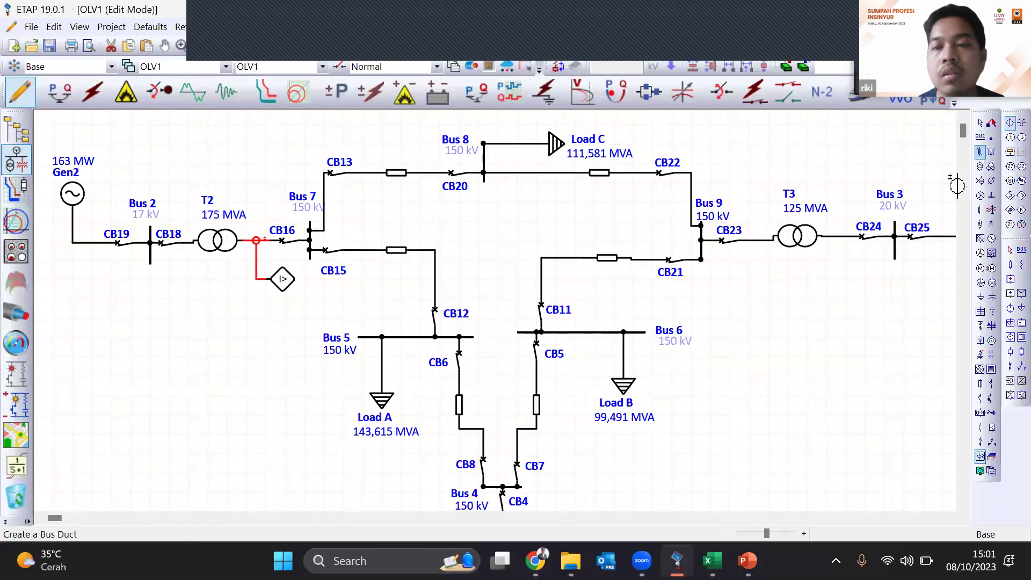
click(772, 275)
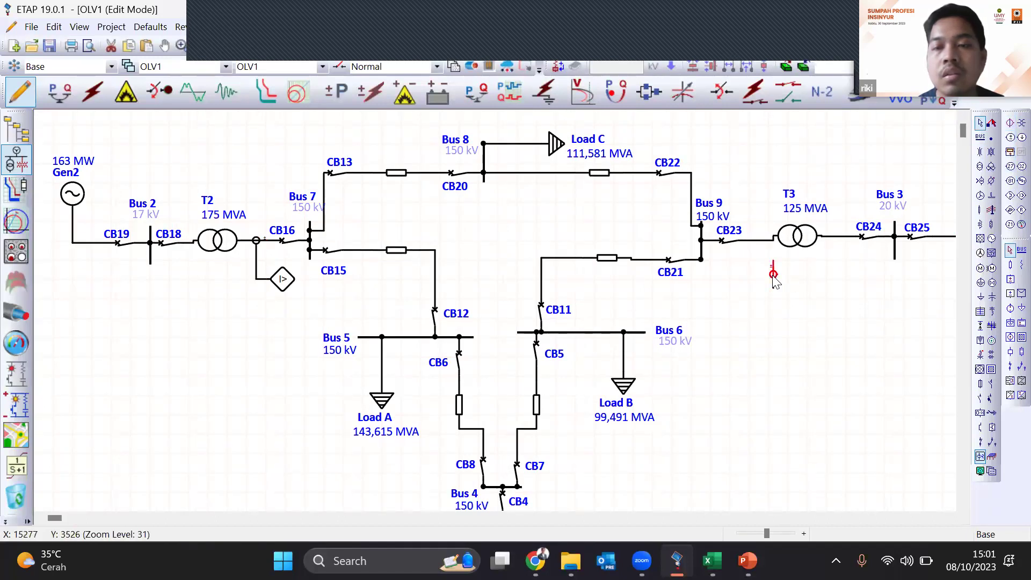
right_click(772, 274)
mouse_move(818, 292)
click(737, 294)
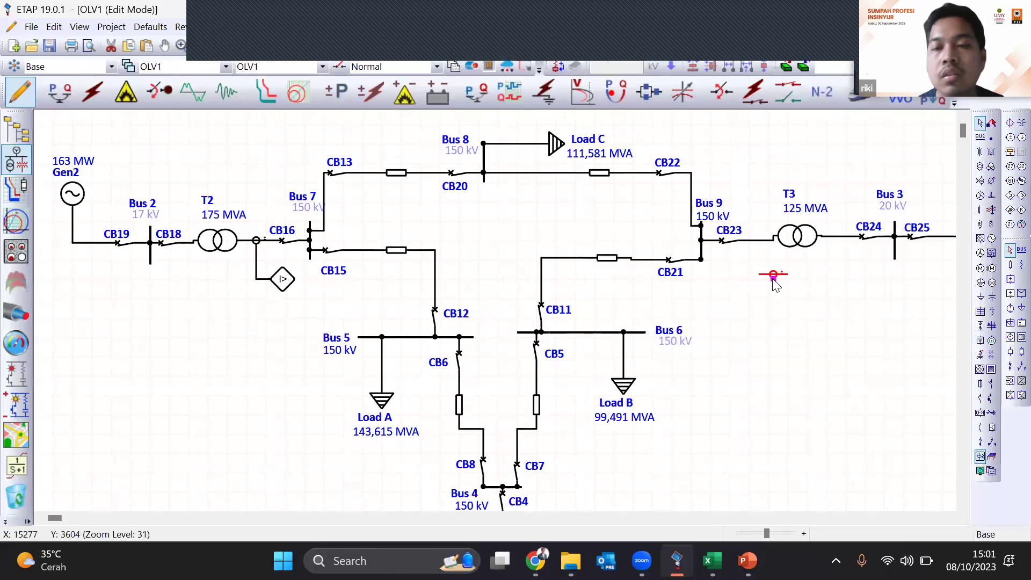
drag(773, 277, 771, 240)
click(779, 272)
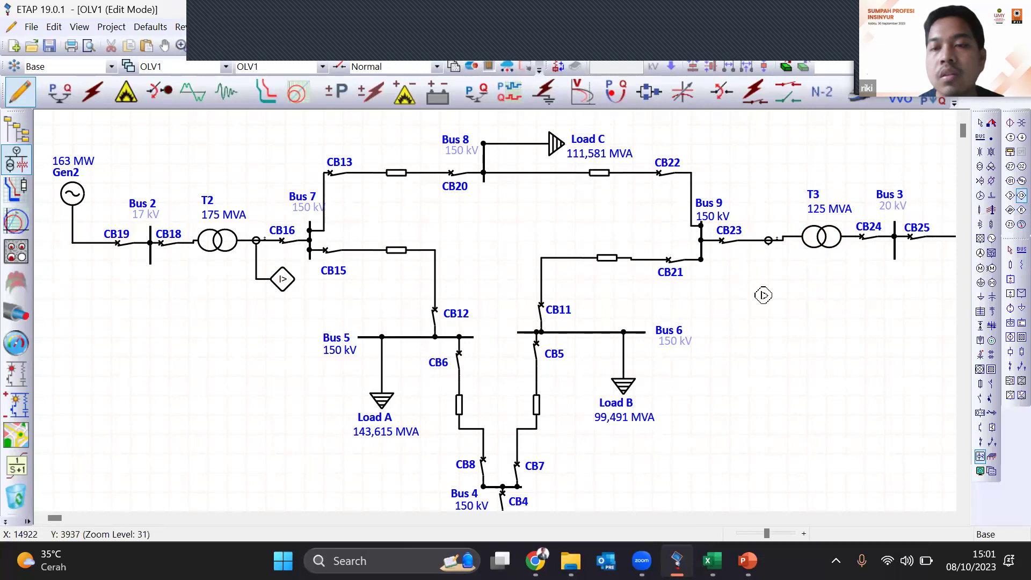
- Add an overcurrent relay below T3's current transformer and wire it to the CT
click(784, 304)
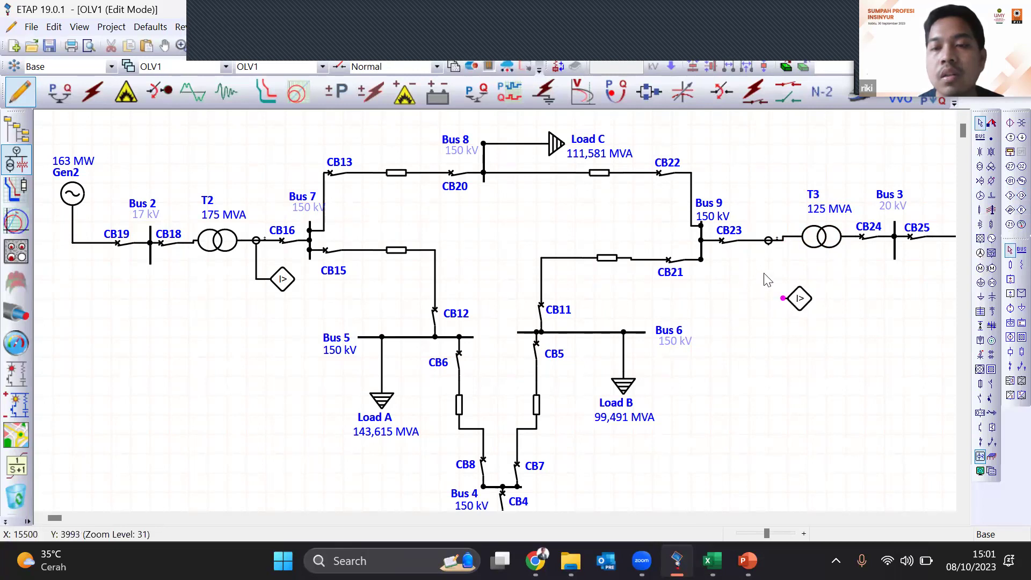
drag(766, 251, 769, 242)
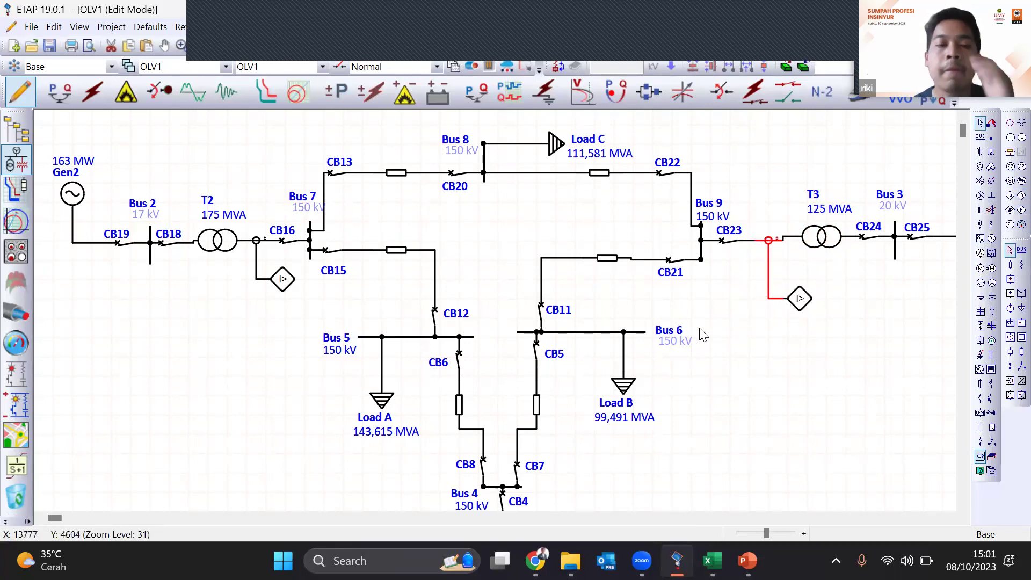
scroll(709, 336, down, 3)
scroll(699, 317, up, 3)
scroll(613, 323, down, 2)
scroll(590, 321, down, 4)
scroll(546, 317, up, 3)
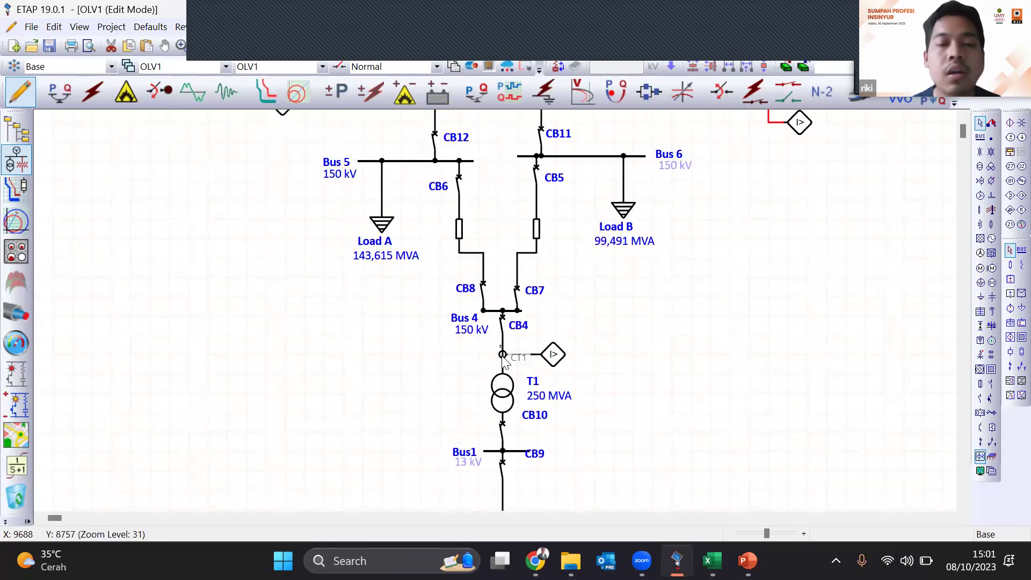
scroll(500, 369, up, 4)
- Rate CT1 at 1000 A primary, 5 A secondary with class 5P10
double_click(503, 355)
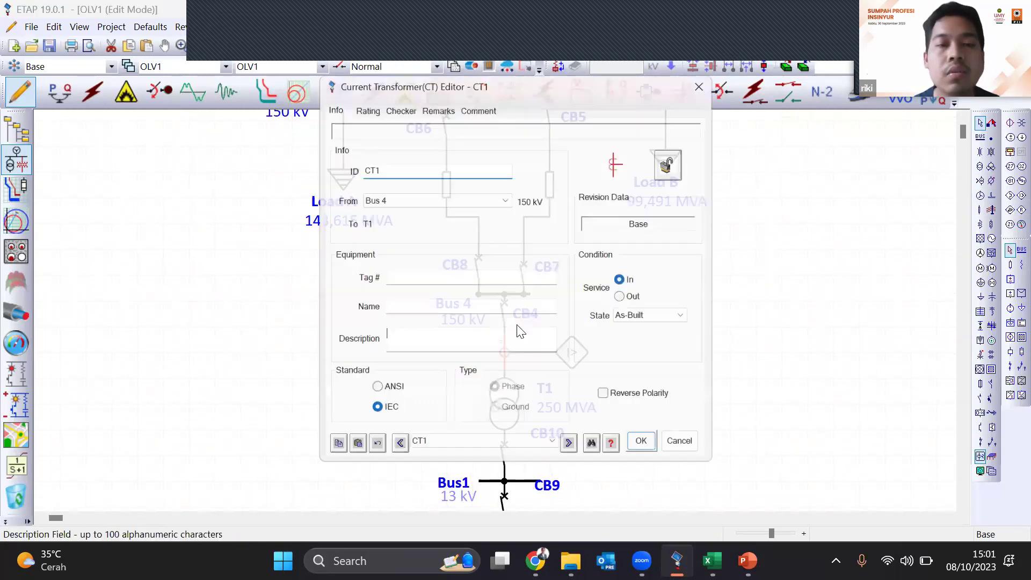
click(365, 107)
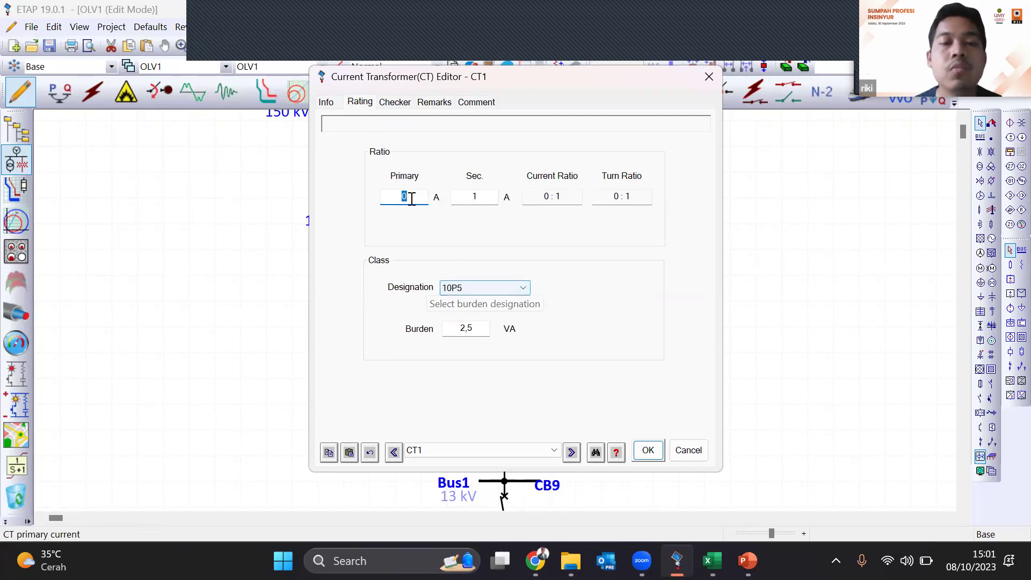
text(1000)
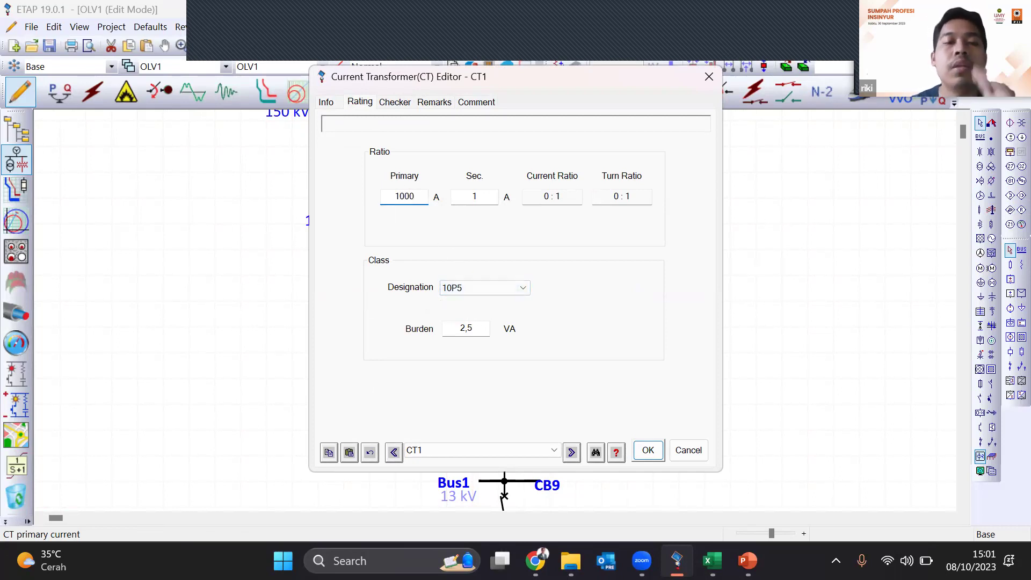
double_click(489, 196)
text(5)
click(523, 287)
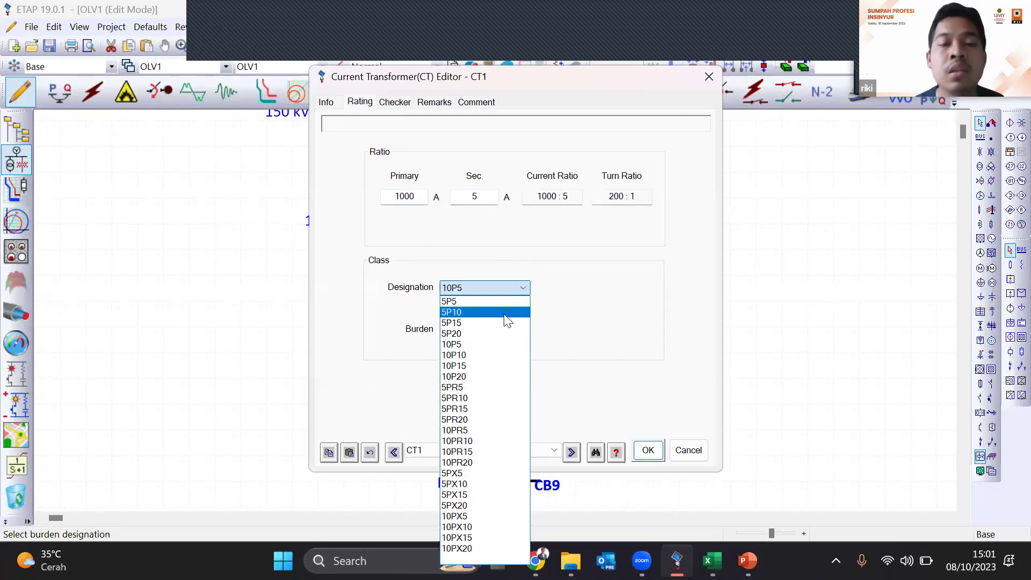
click(505, 314)
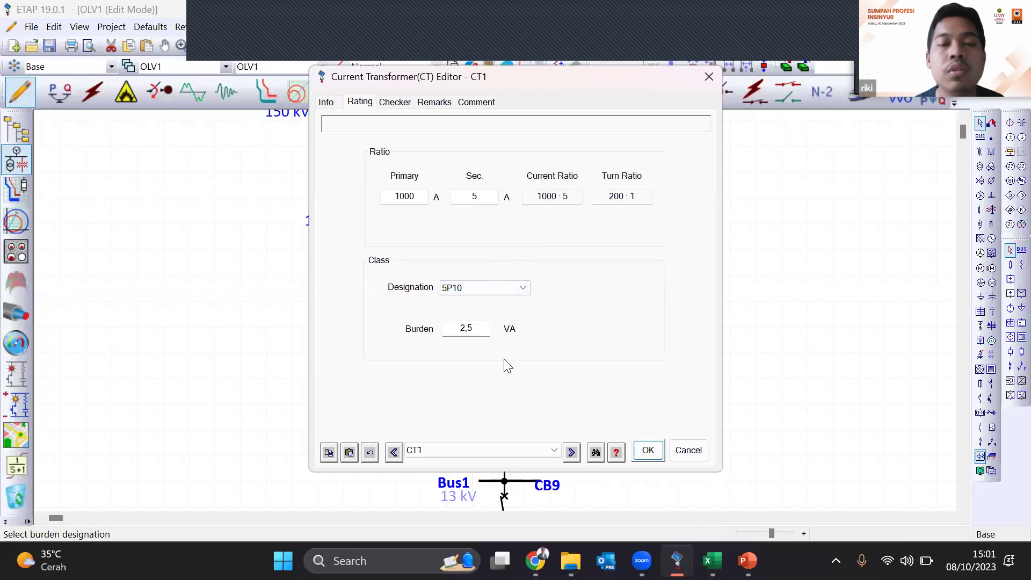
click(646, 451)
- Rate CT3 at 1000 A primary with class 5P10
scroll(788, 283, up, 5)
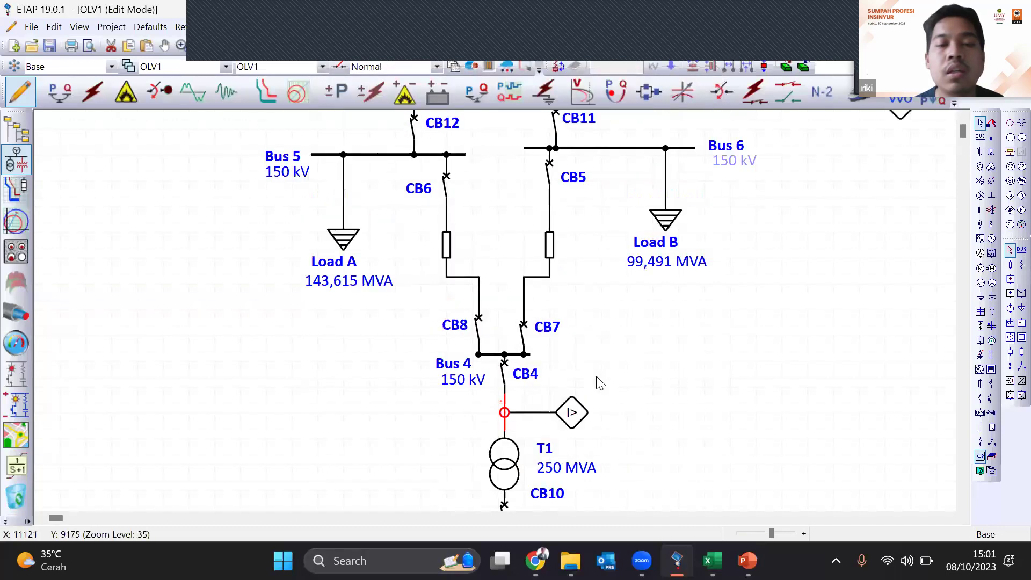
double_click(859, 206)
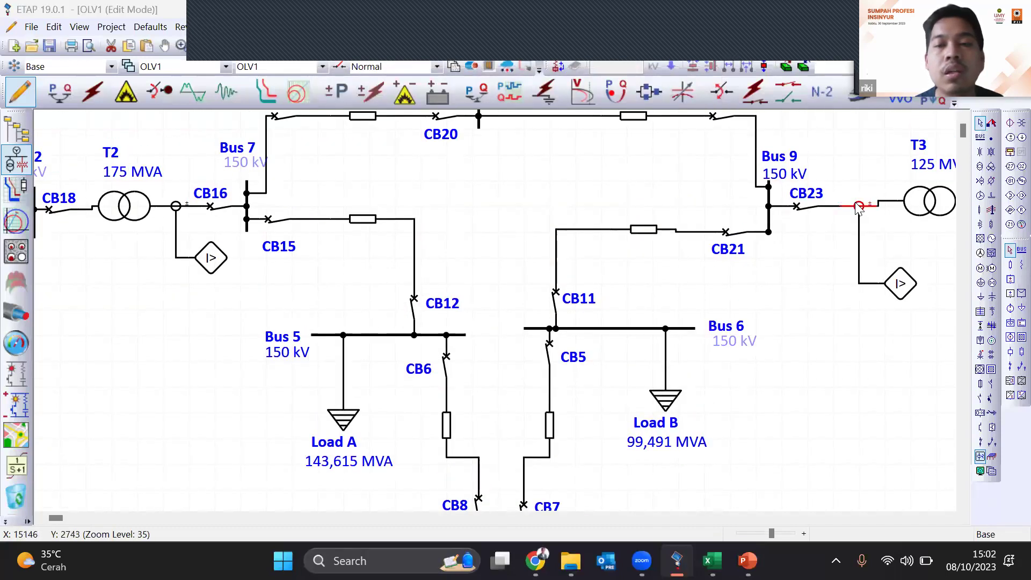
click(360, 103)
text(1000)
key(Tab)
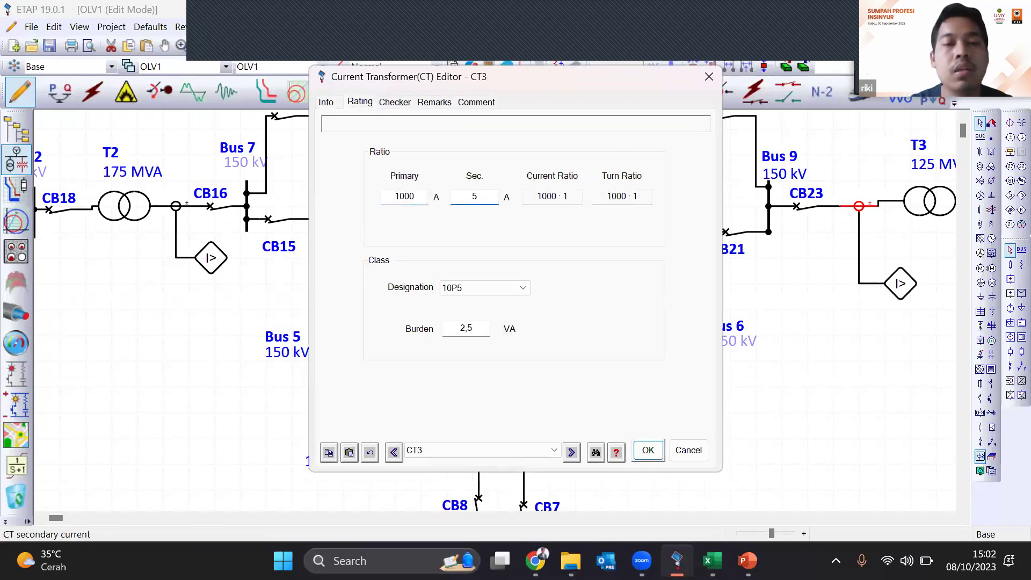
click(485, 288)
click(485, 288)
click(485, 288)
click(483, 313)
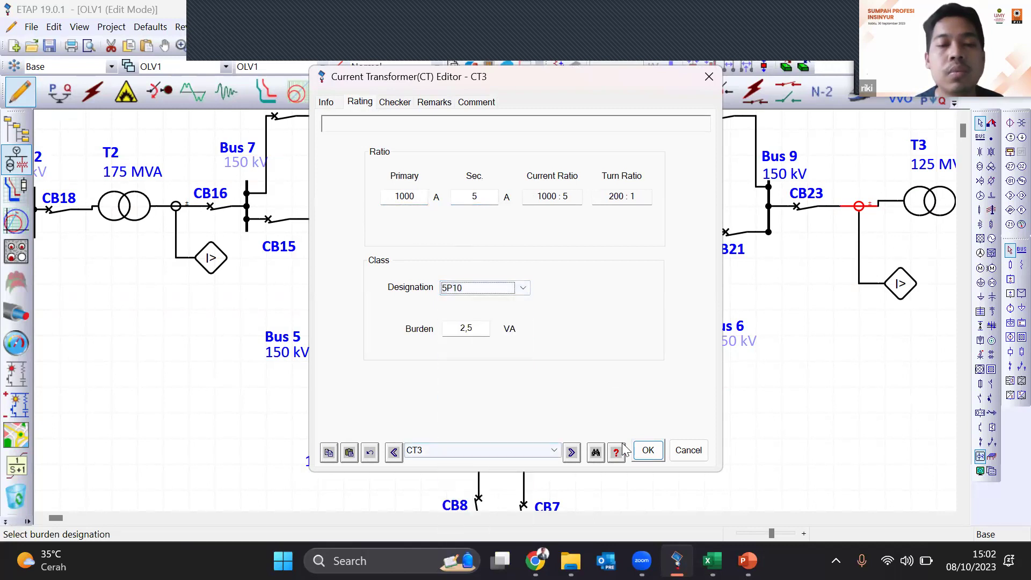
key(Return)
- Give CT2 a 5 A secondary and class 5P10
double_click(175, 205)
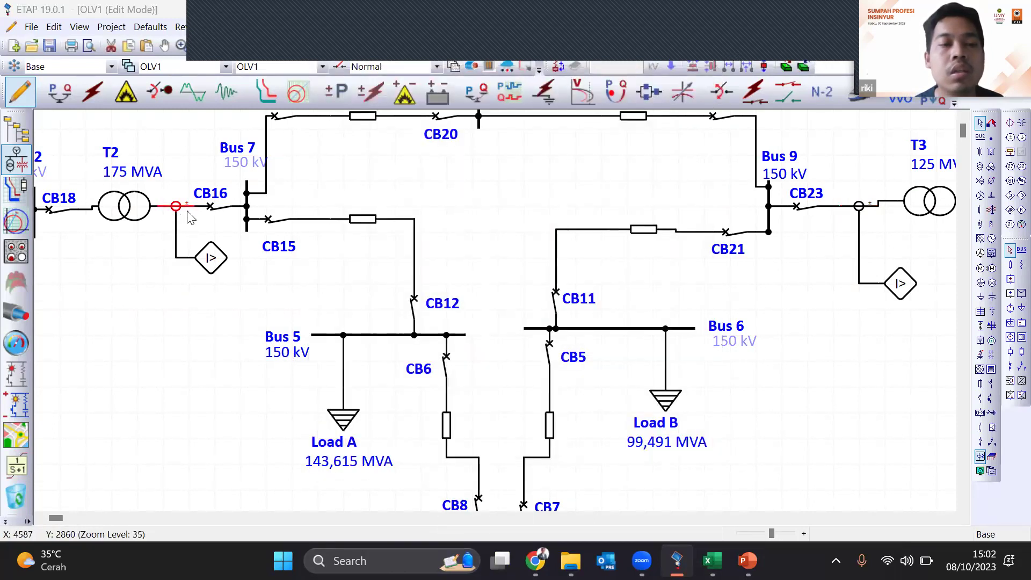
click(359, 102)
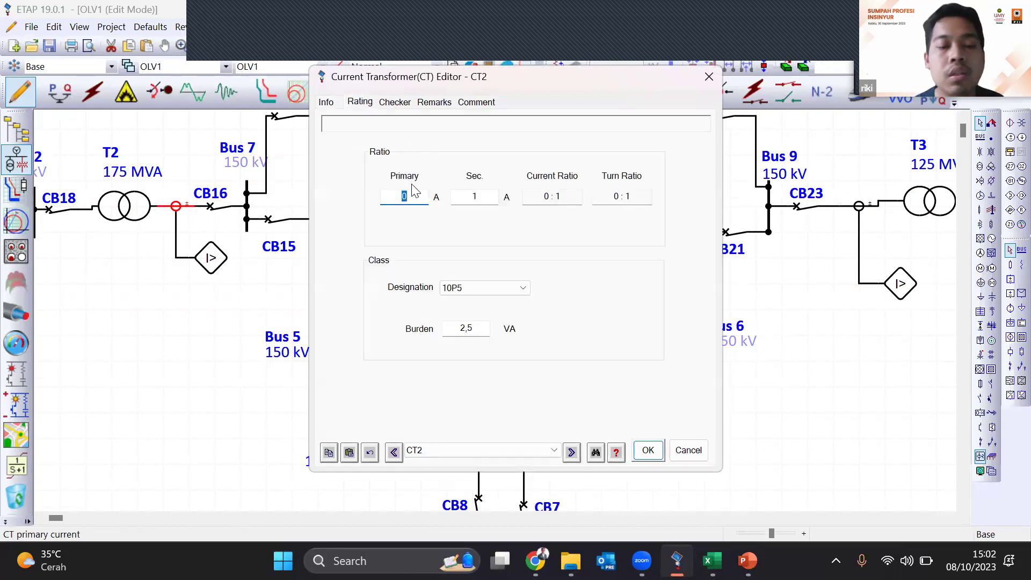
key(Tab)
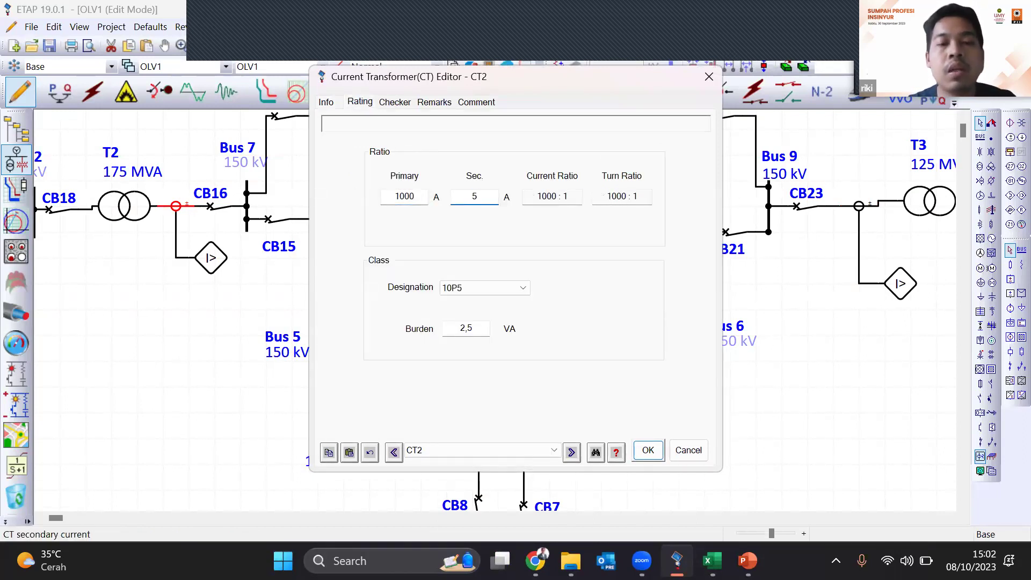
text(5)
click(483, 288)
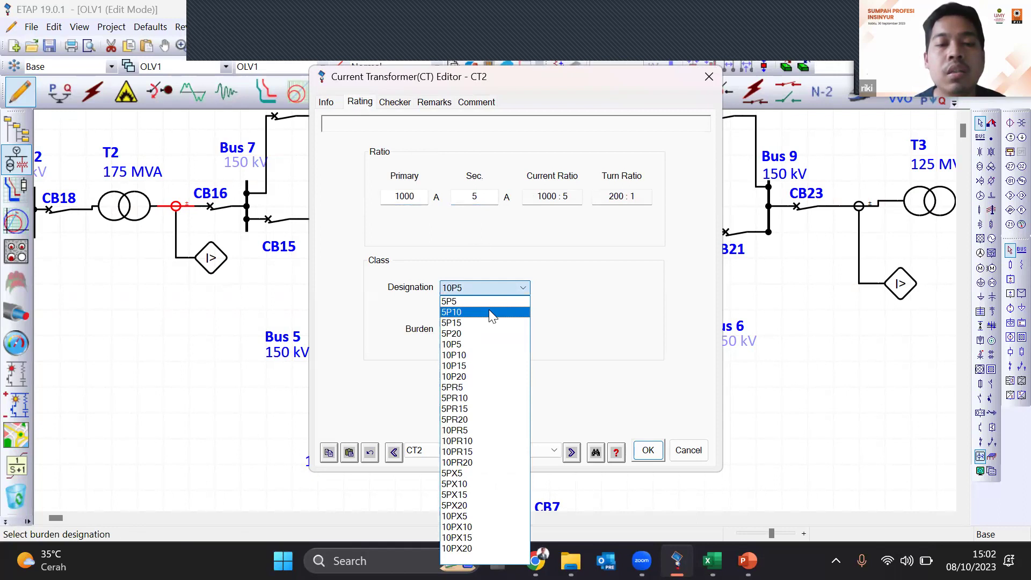
click(488, 312)
- Confirm CT2's 1000:5 rating and review the CTs and relays at T1, T2 and T3
click(649, 450)
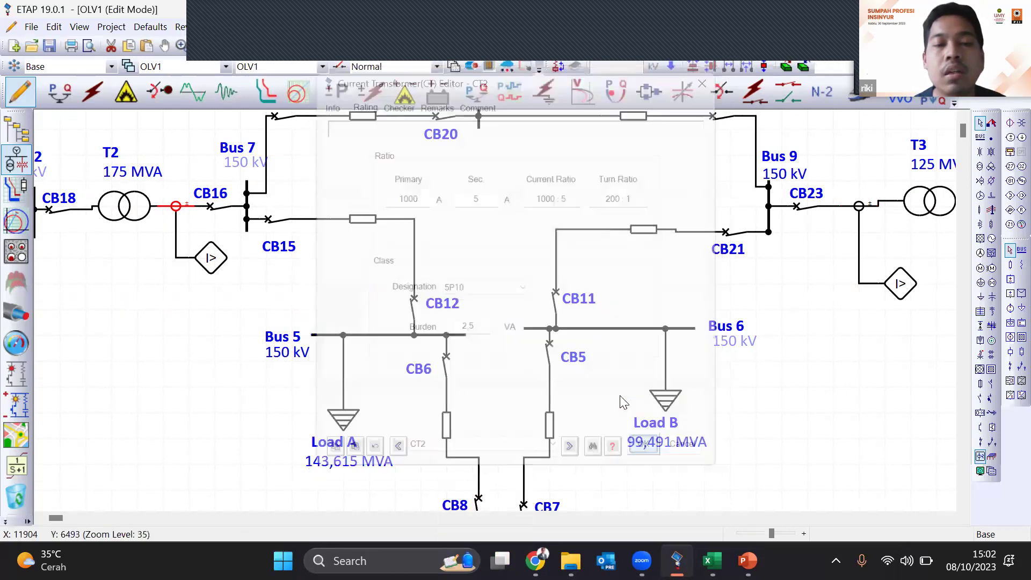
scroll(611, 392, down, 8)
scroll(627, 396, up, 8)
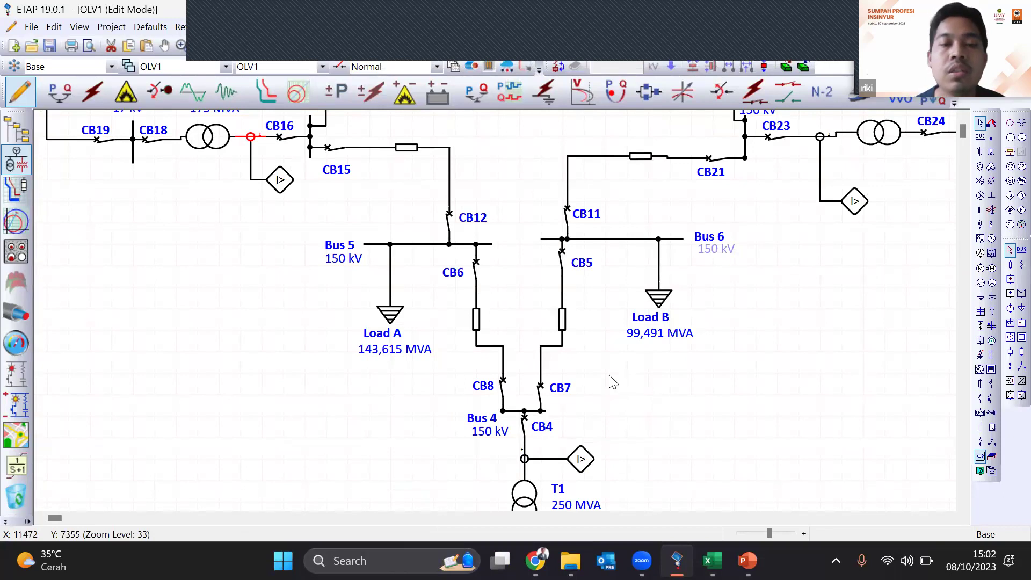
scroll(358, 346, down, 2)
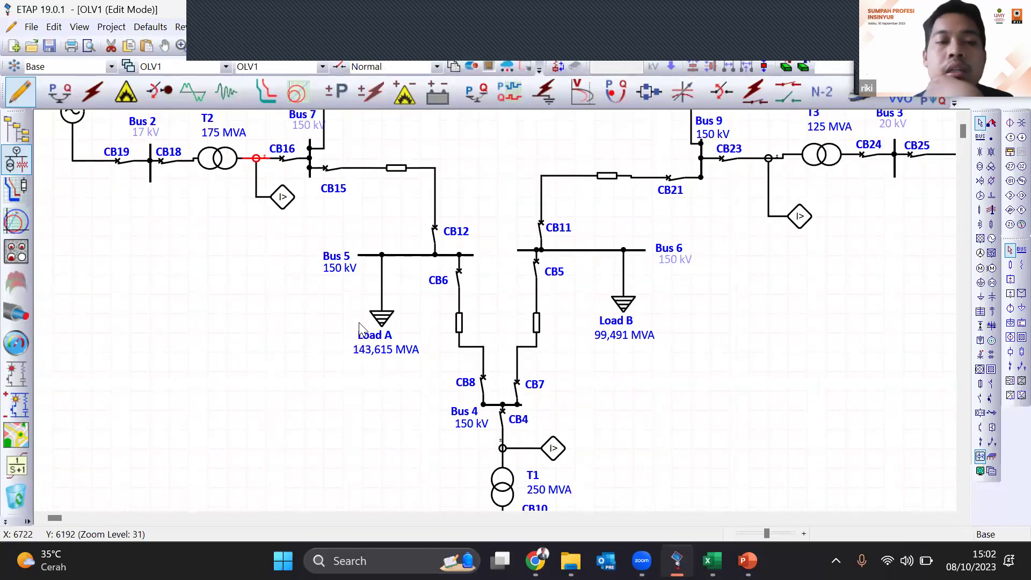
scroll(329, 233, up, 1)
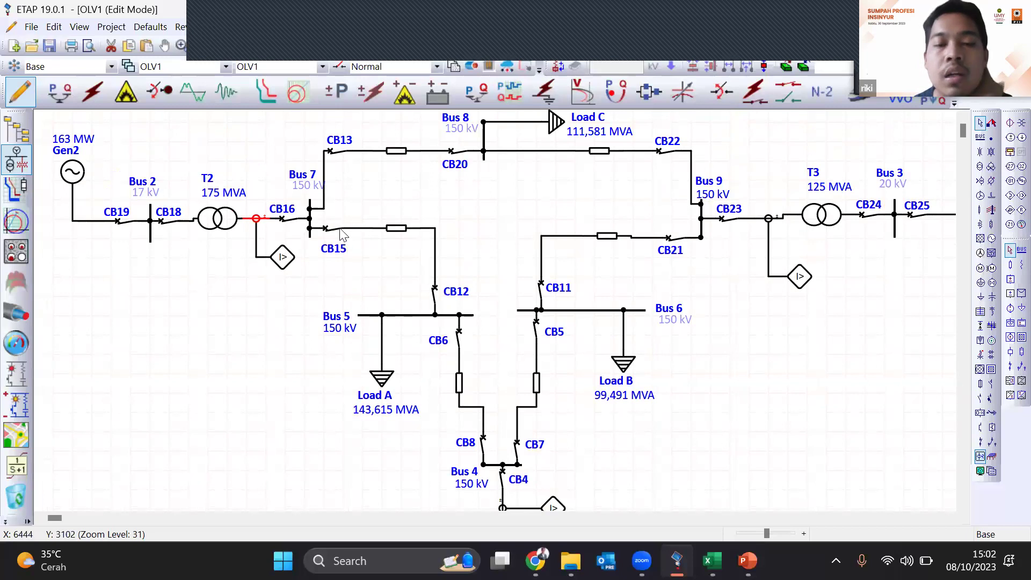
scroll(489, 384, down, 1)
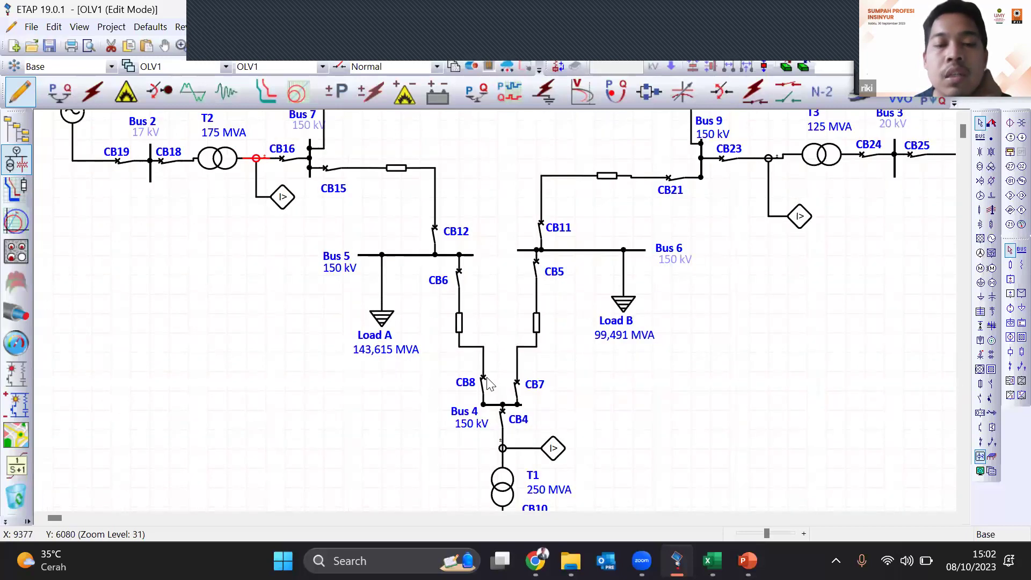
scroll(489, 382, down, 2)
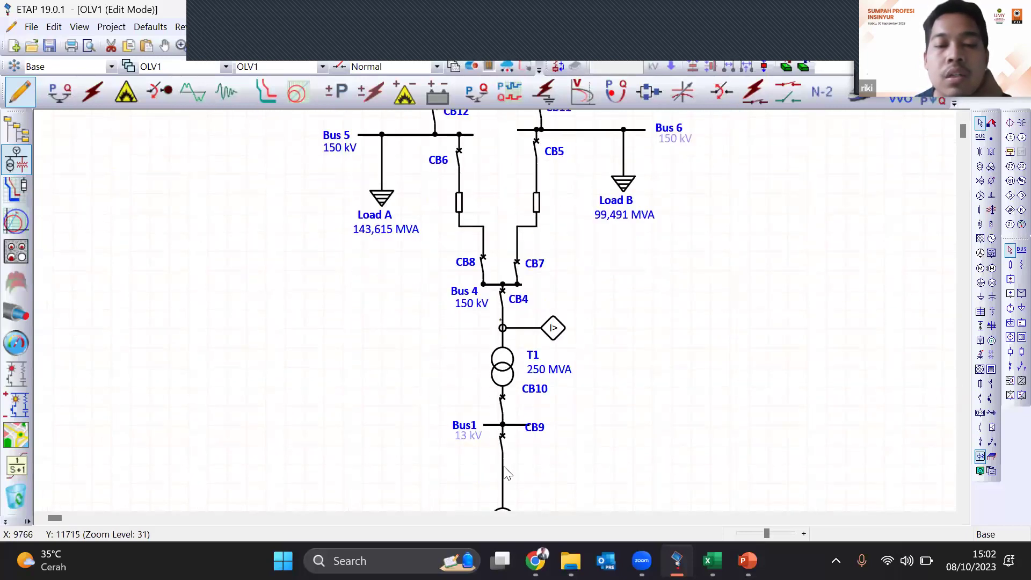
scroll(504, 472, down, 1)
scroll(509, 400, up, 2)
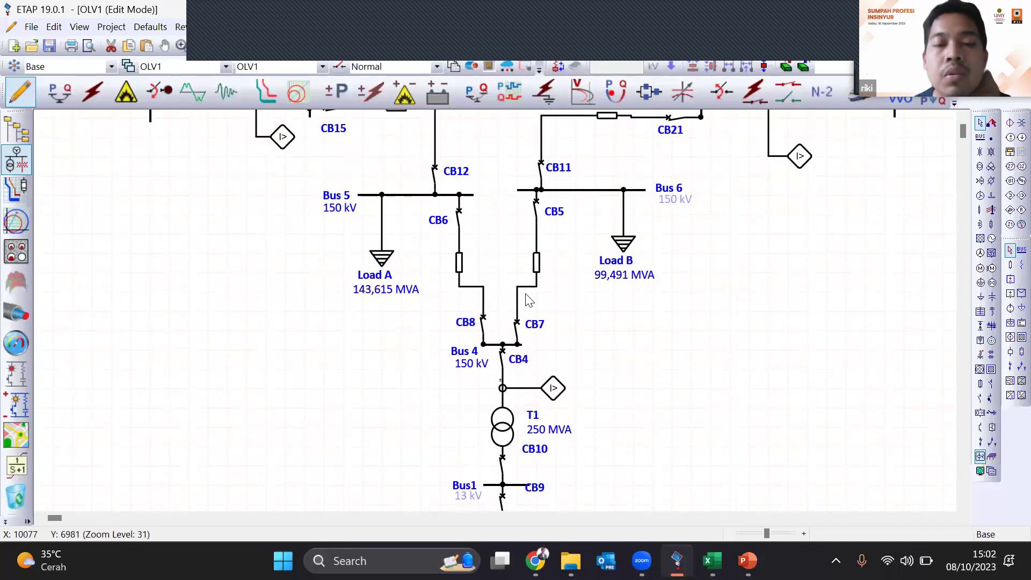
scroll(468, 295, up, 2)
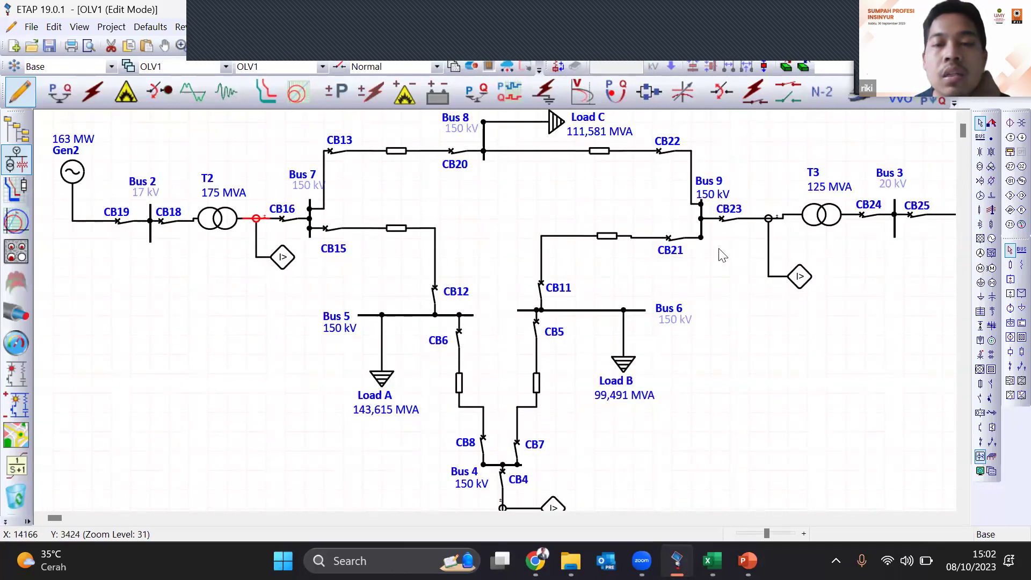
scroll(680, 338, down, 3)
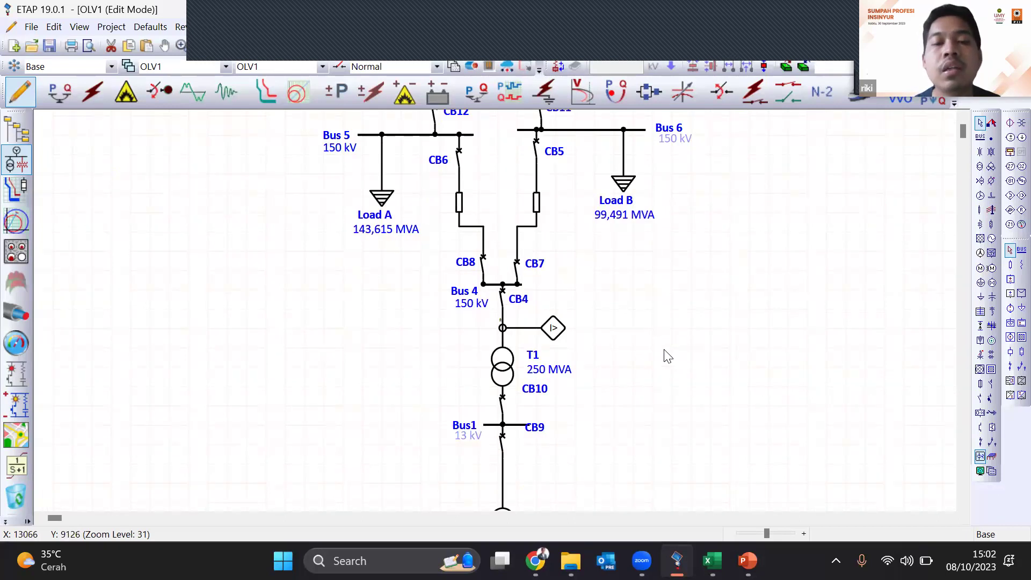
scroll(655, 368, up, 2)
- Switch the diagram to Star protection and coordination mode
click(259, 101)
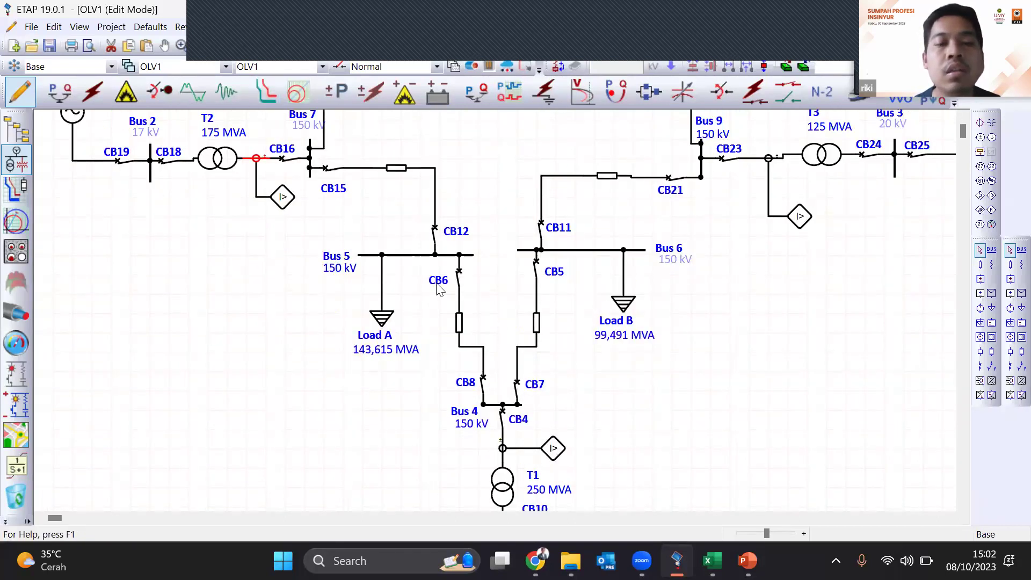
scroll(510, 338, down, 2)
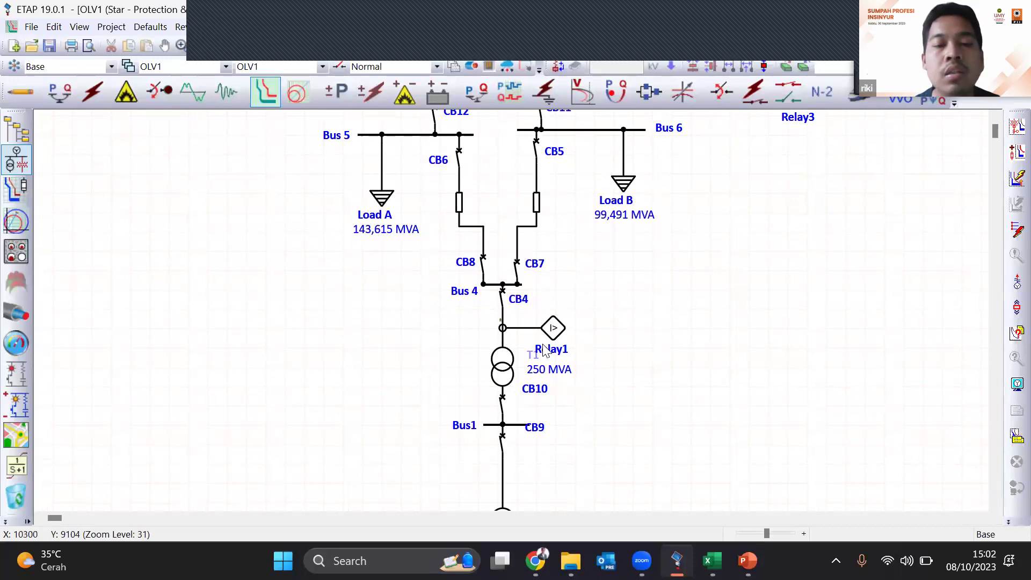
scroll(577, 369, up, 2)
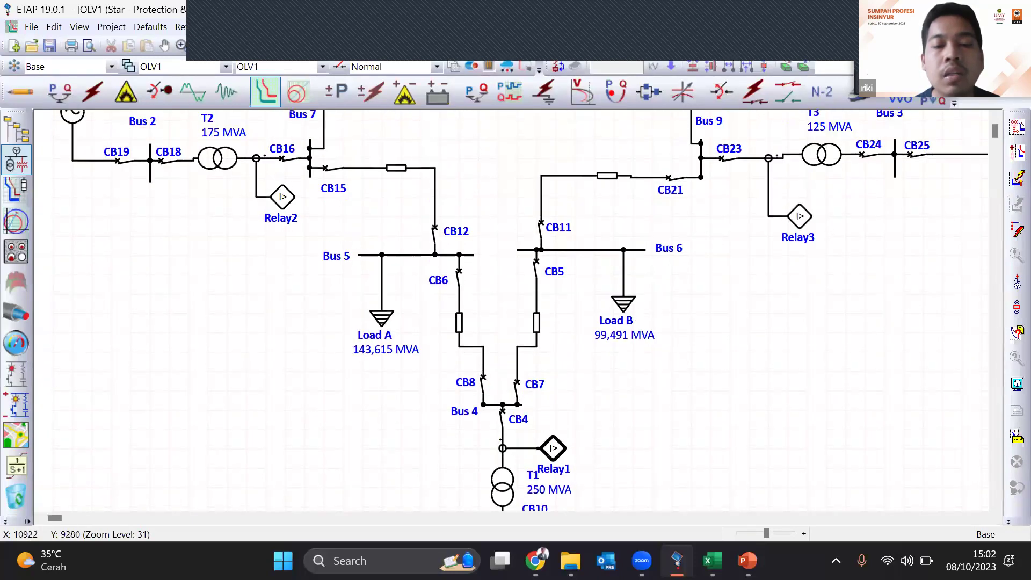
click(614, 446)
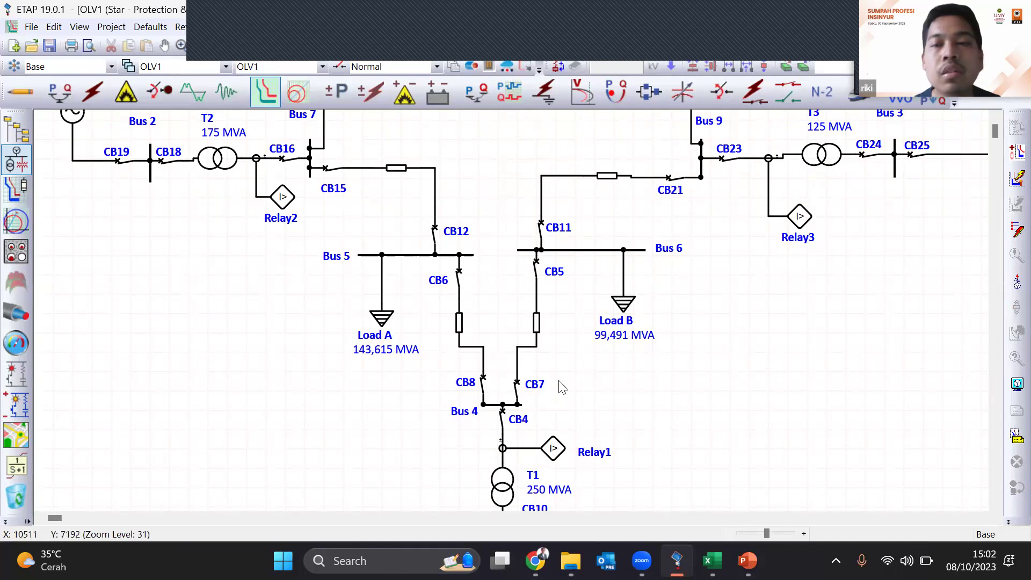
- Check Relay1's settings without changes, then bring up the PowerPoint relay setting data slide
scroll(561, 386, down, 2)
scroll(561, 386, down, 1)
scroll(333, 389, up, 1)
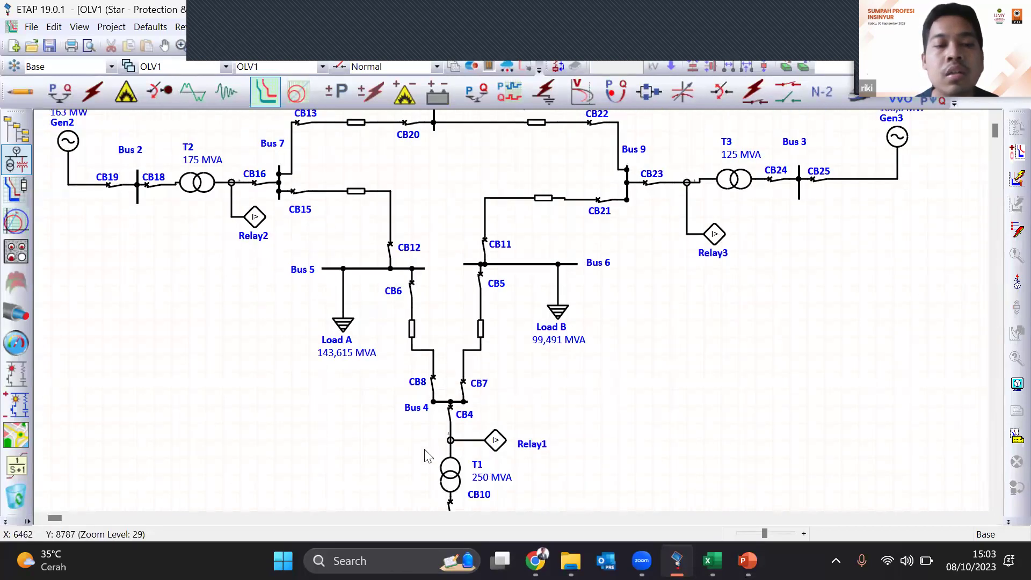
scroll(505, 379, down, 1)
double_click(503, 376)
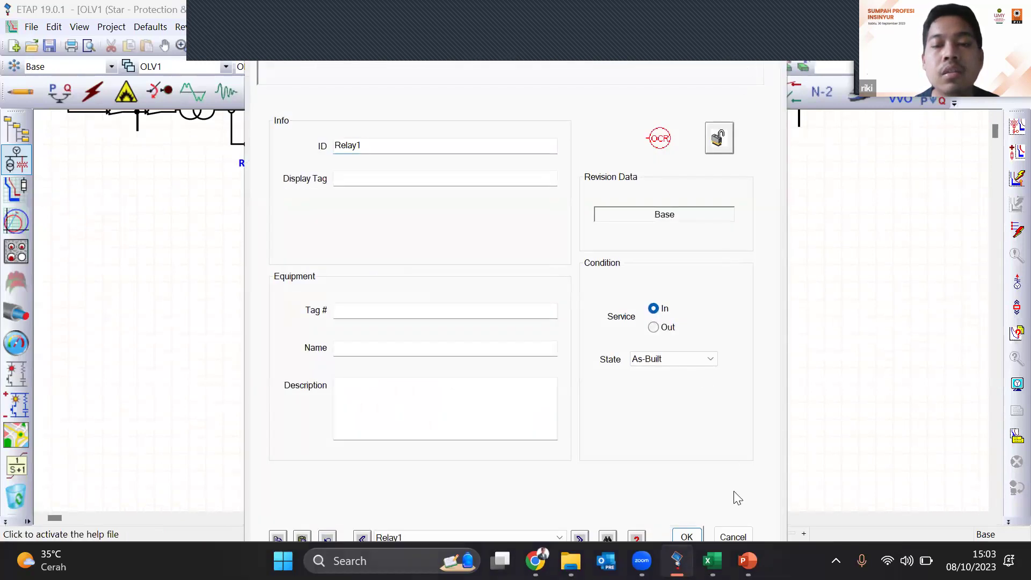
click(734, 537)
mouse_move(748, 561)
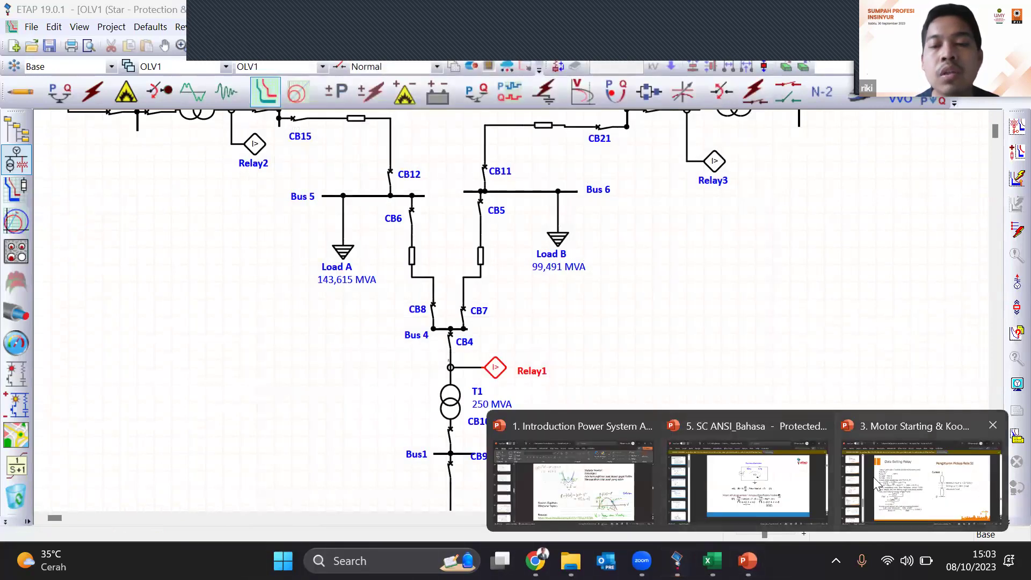
click(921, 483)
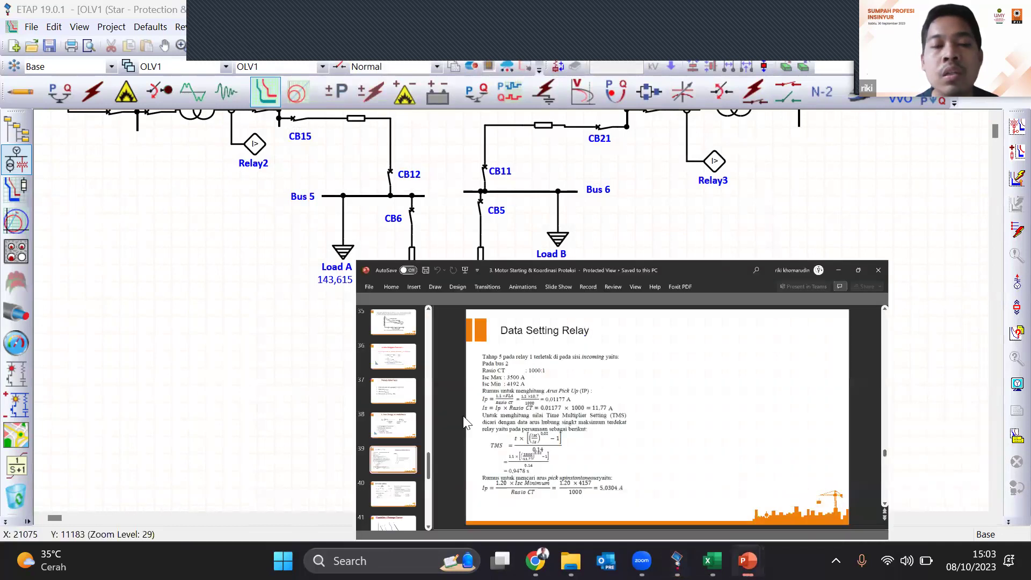
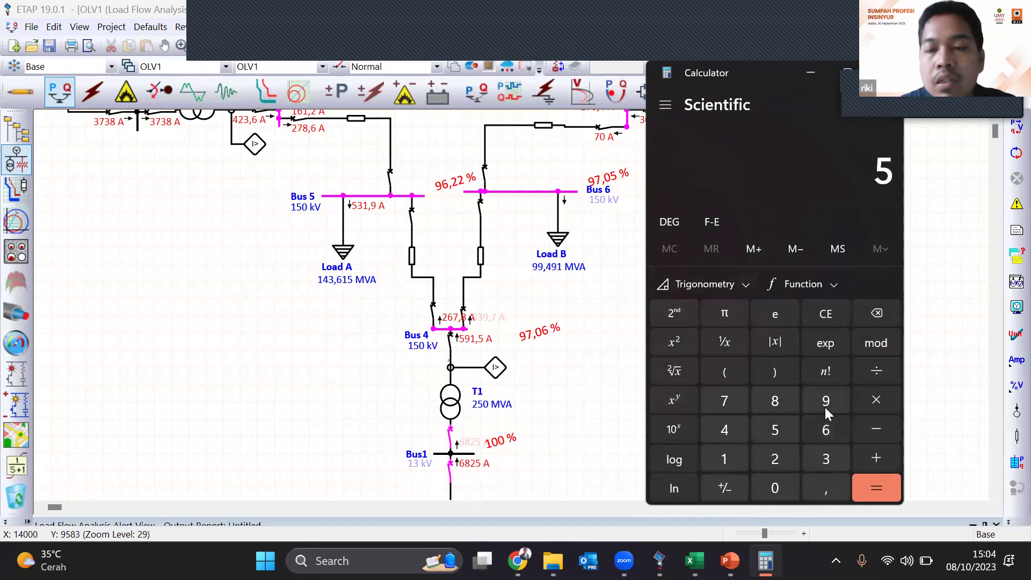
- Multiply 591,5 by 0,5 in Calculator to get 295,75
click(730, 458)
click(823, 484)
click(780, 433)
click(877, 401)
click(830, 488)
click(782, 429)
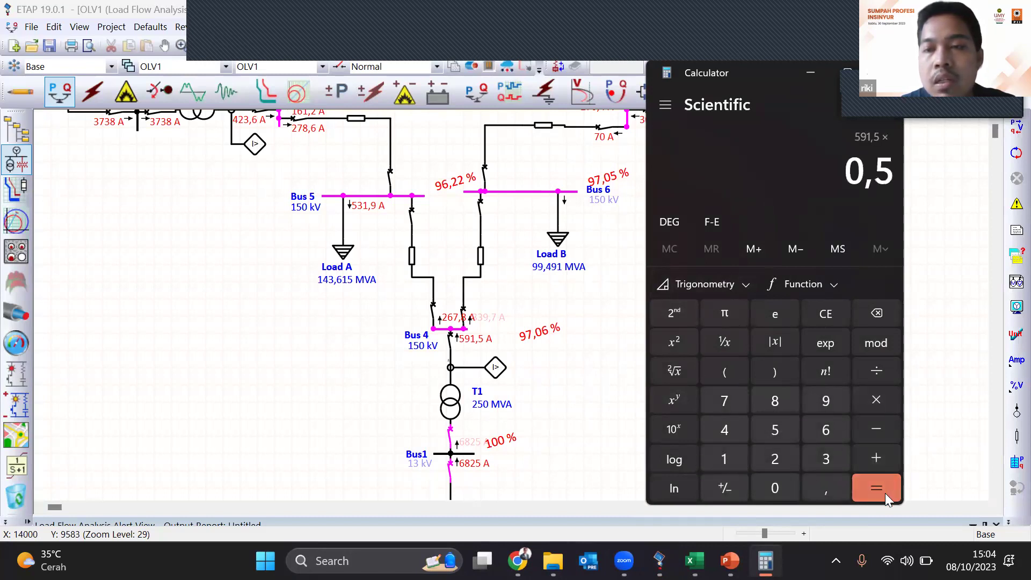
click(881, 490)
- Divide by 1000 and multiply by 5 for 1,47875, then close Calculator and select the relay under T1
click(876, 371)
click(723, 462)
click(774, 488)
click(774, 488)
click(774, 488)
click(872, 483)
click(876, 400)
click(776, 433)
click(860, 479)
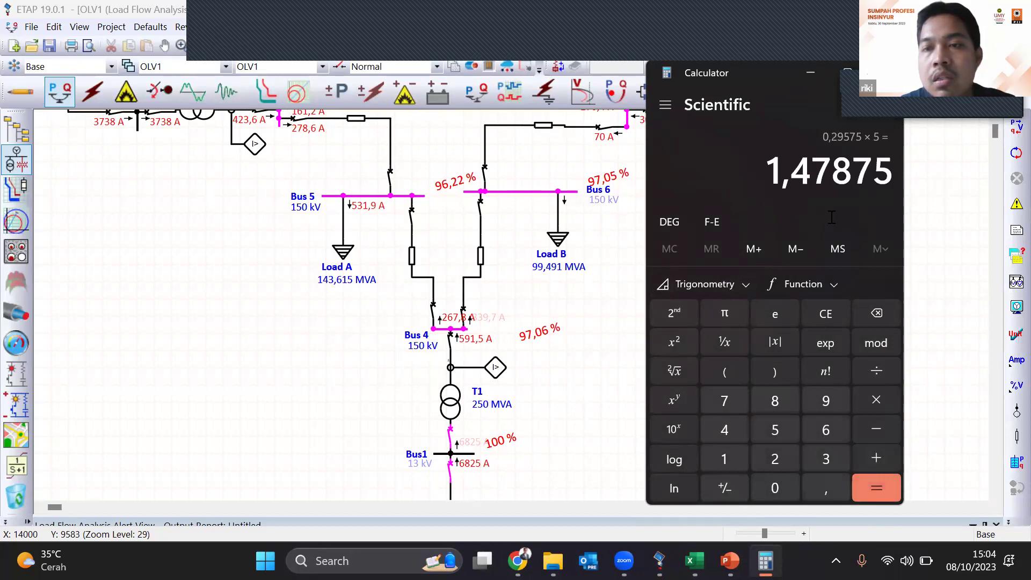
key(alt+F4)
click(495, 370)
- Open Relay1's editor and move through its Input and Output pages to the OCR page
double_click(495, 371)
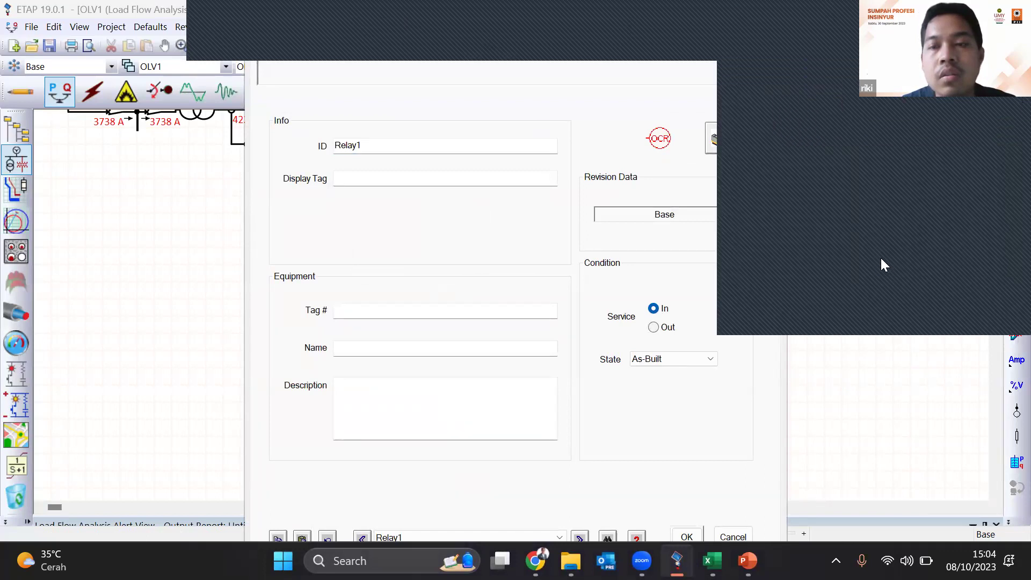
click(293, 38)
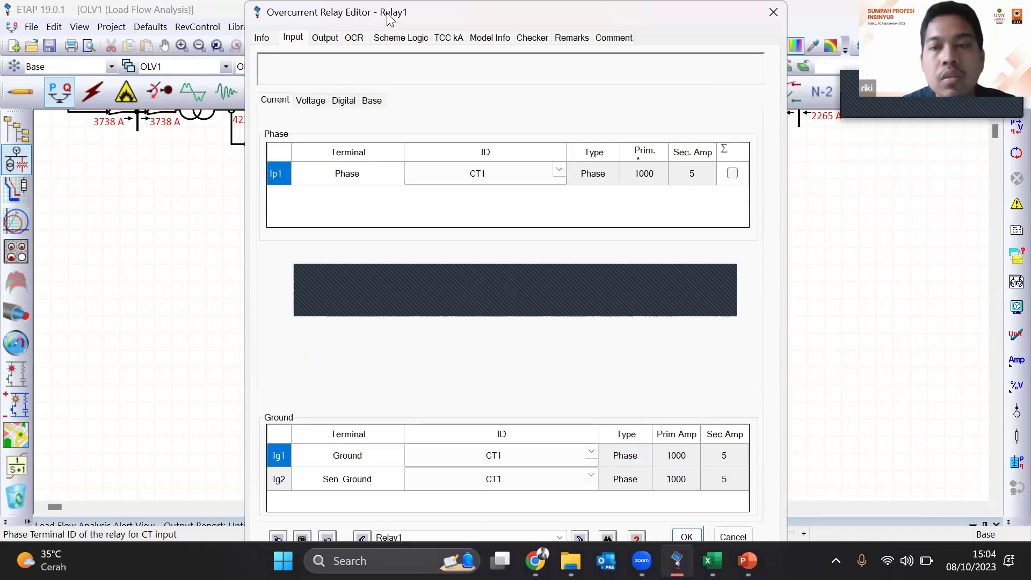
drag(390, 19, 516, 28)
click(450, 47)
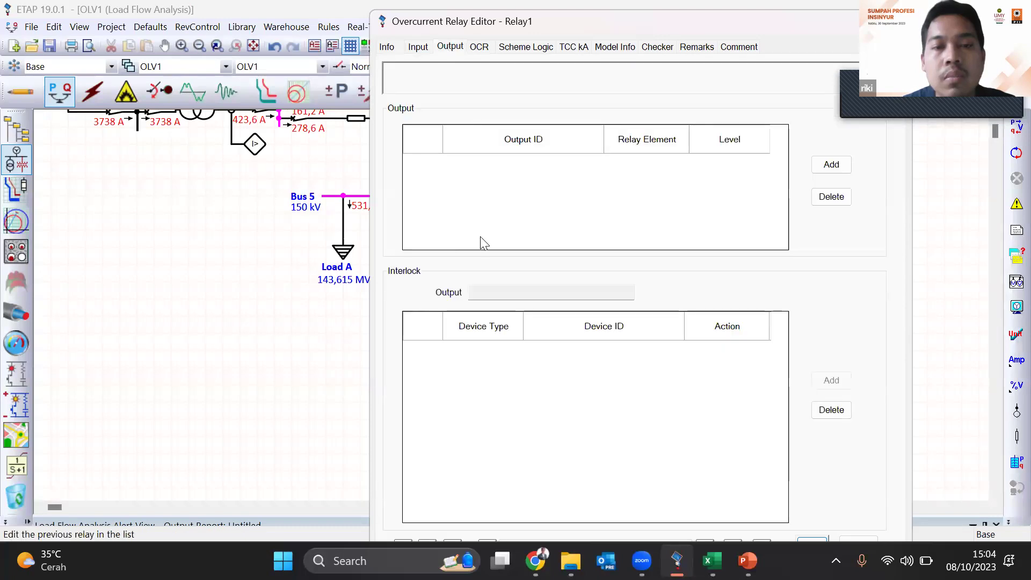
click(479, 48)
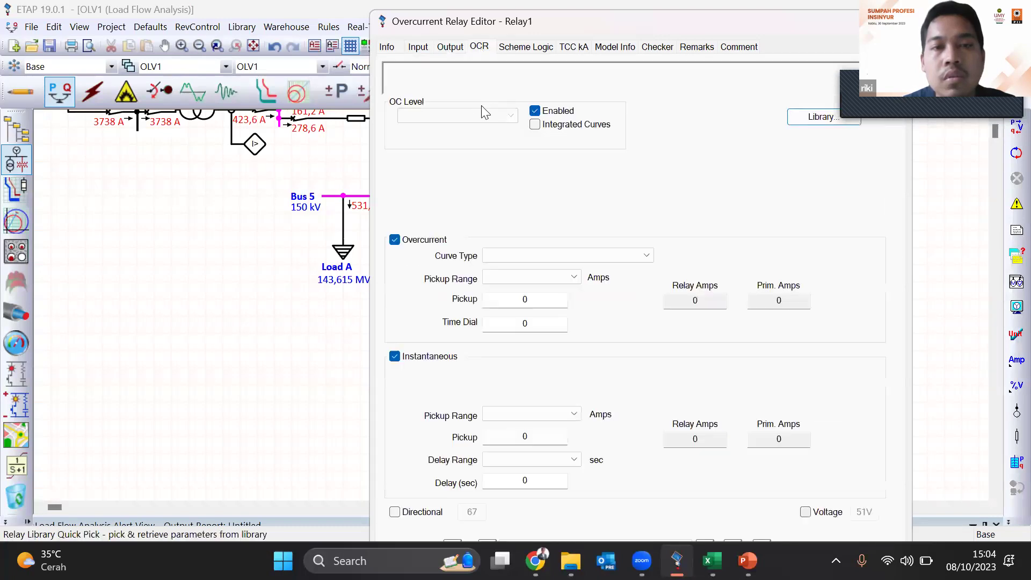
- Accept the default ABB 50B relay from the library quick pick
click(814, 117)
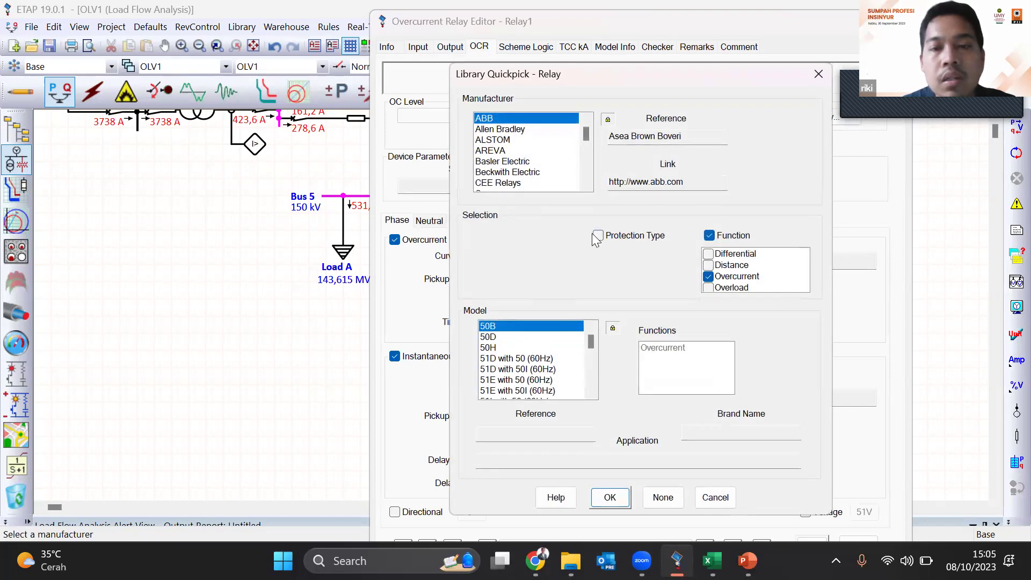
scroll(556, 159, down, 2)
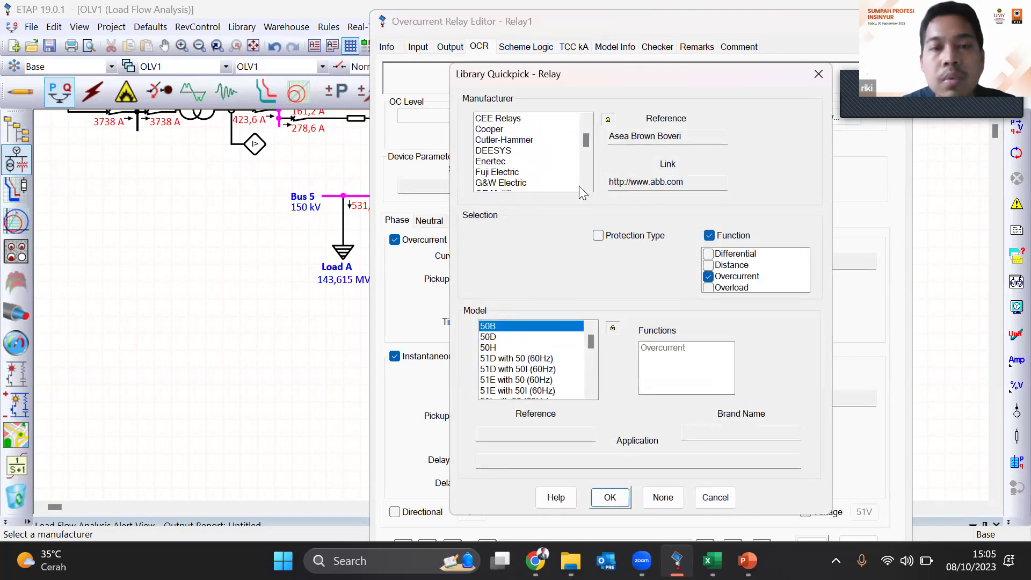
click(611, 498)
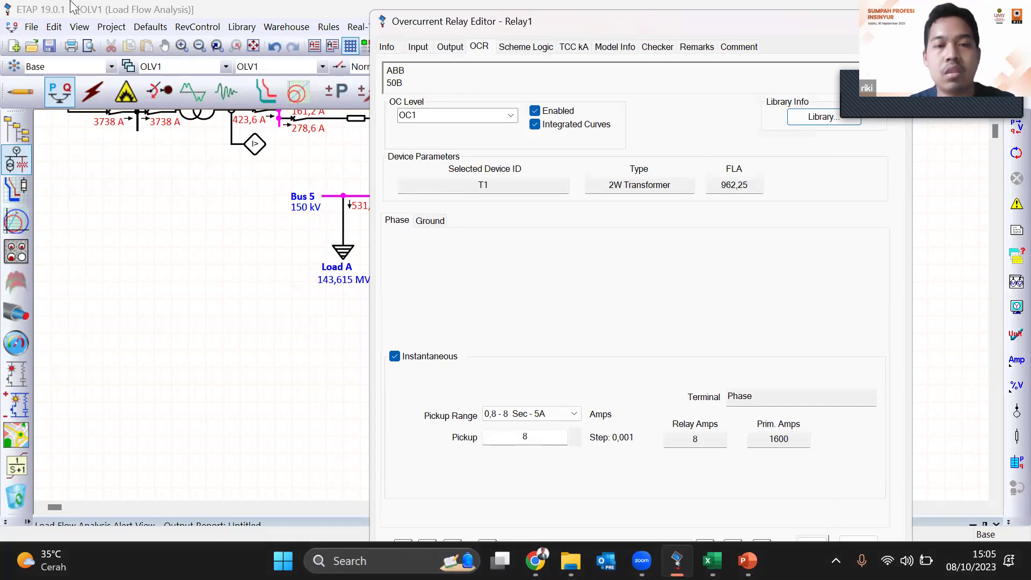
- Replace it with manufacturer ALSTOM, model P121 from the relay library
click(806, 119)
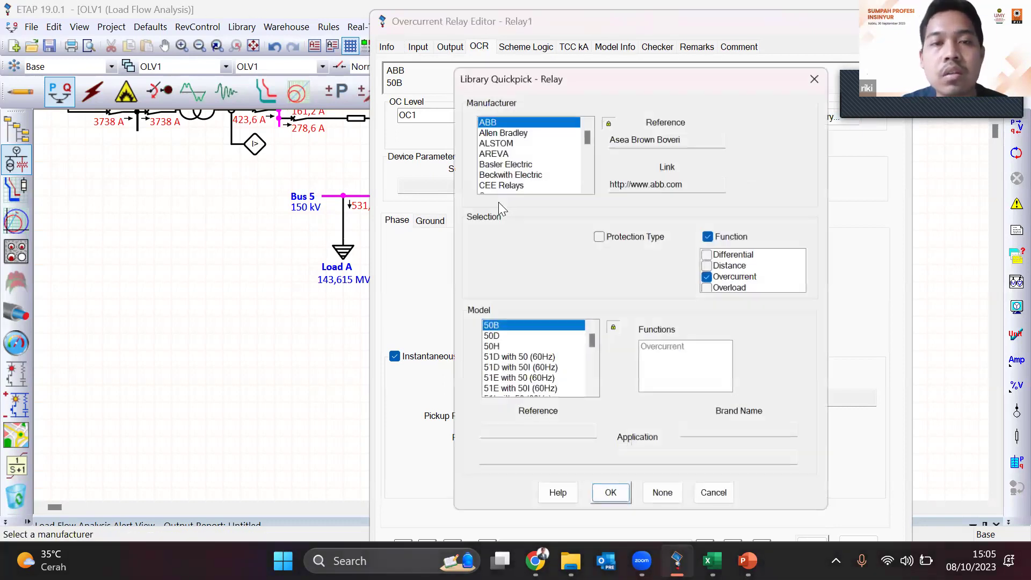
click(517, 129)
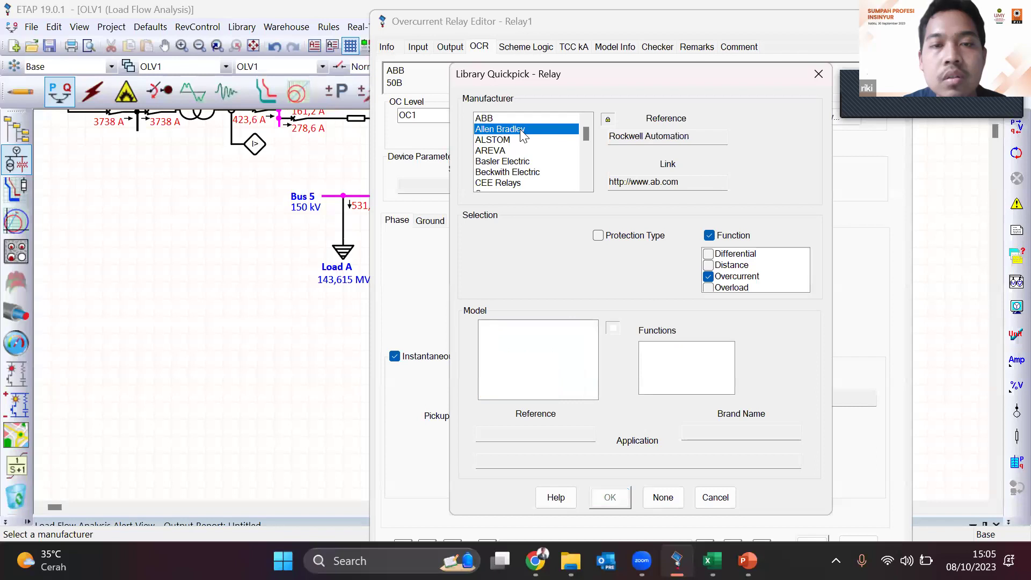
click(515, 141)
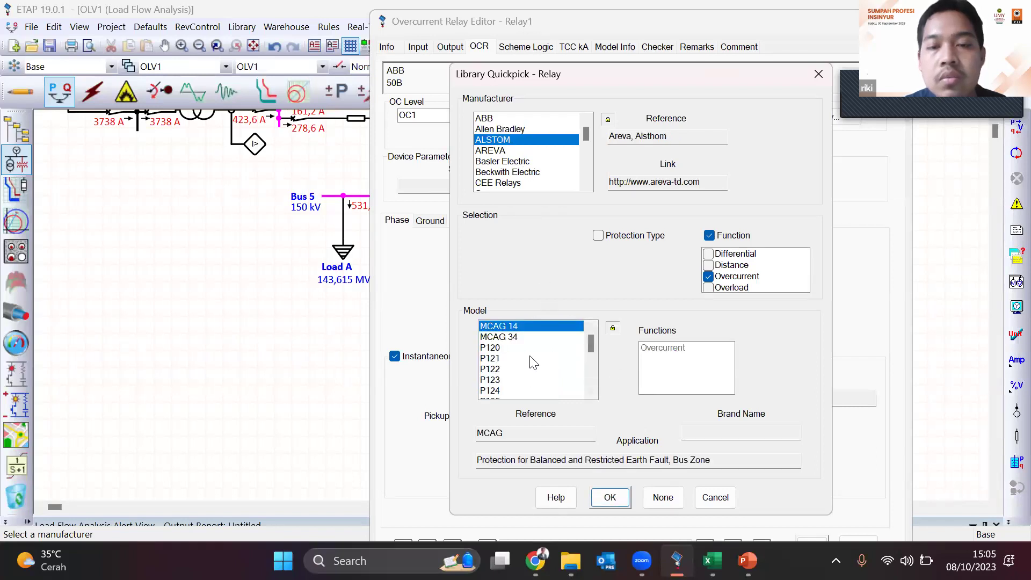
scroll(515, 365, down, 3)
scroll(514, 365, down, 2)
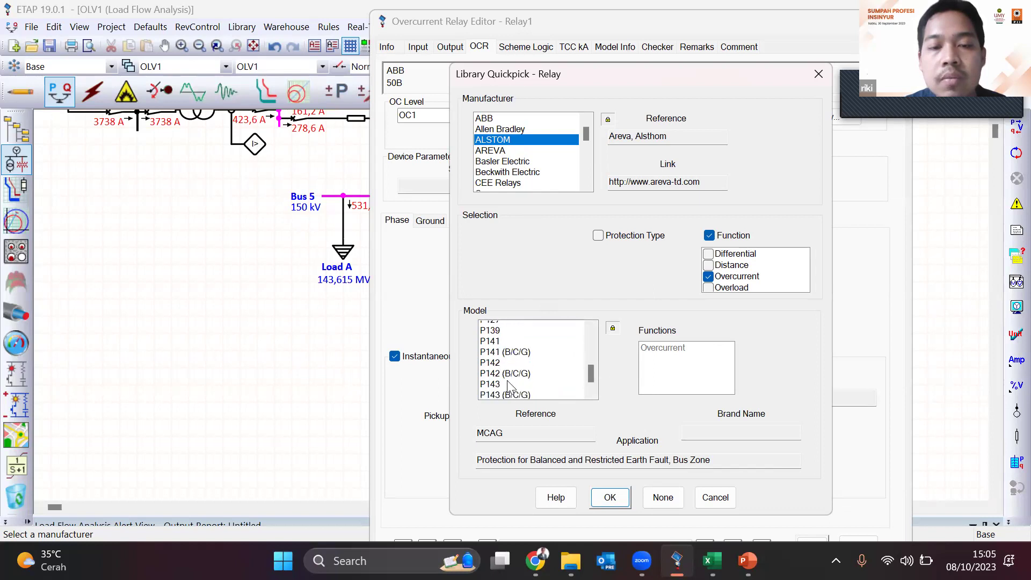
scroll(508, 359, up, 3)
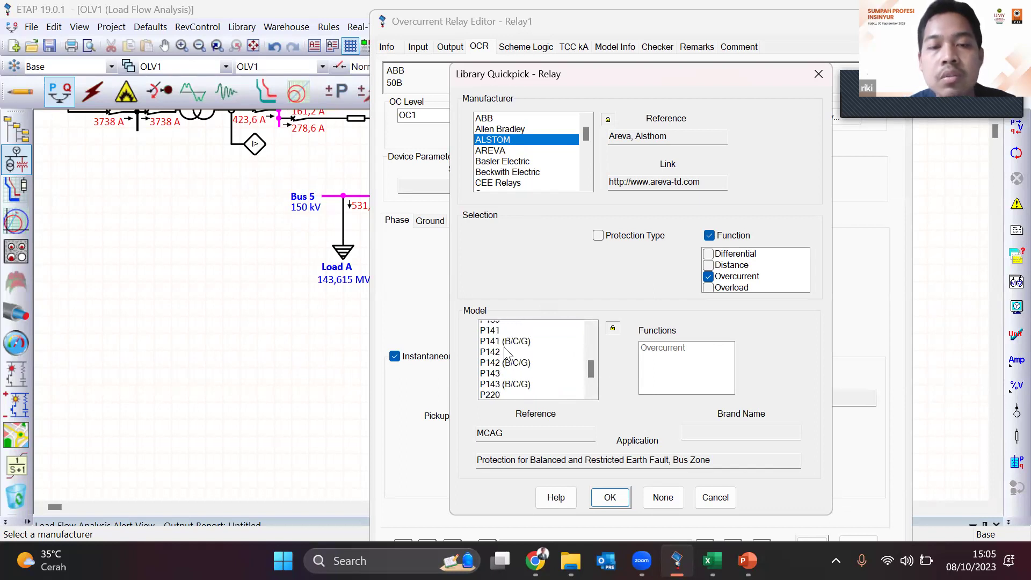
scroll(507, 363, up, 1)
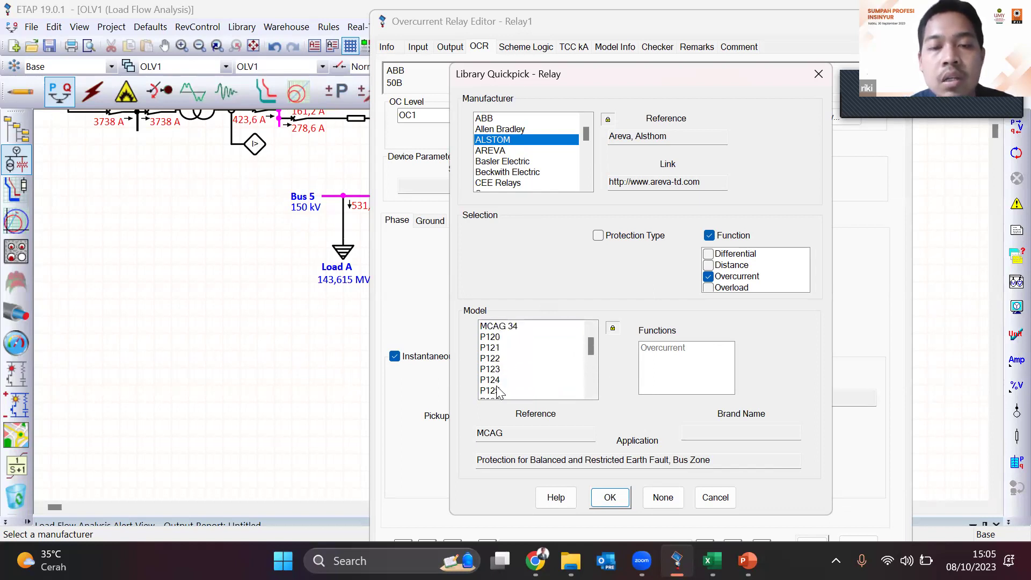
click(507, 349)
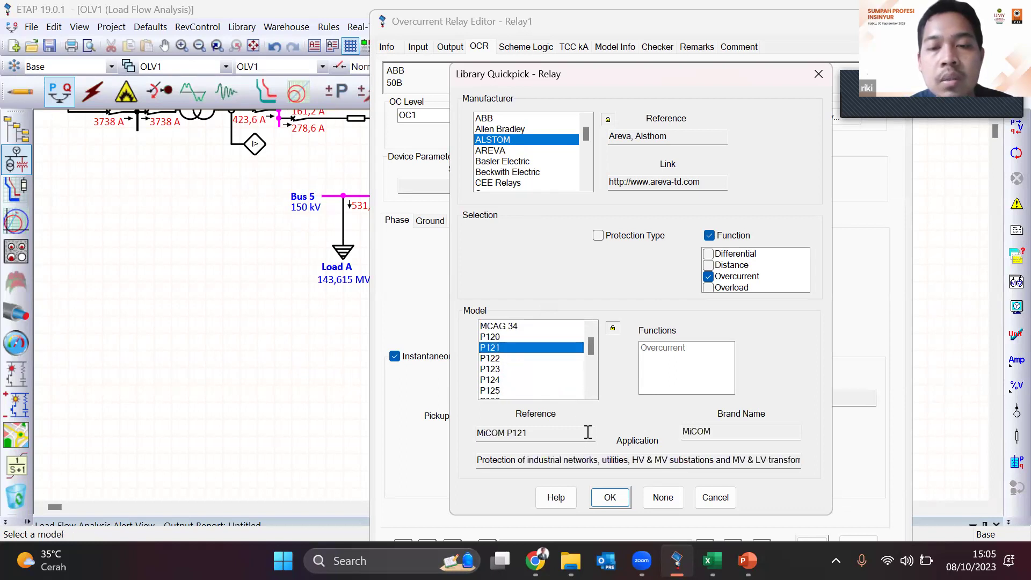
click(610, 497)
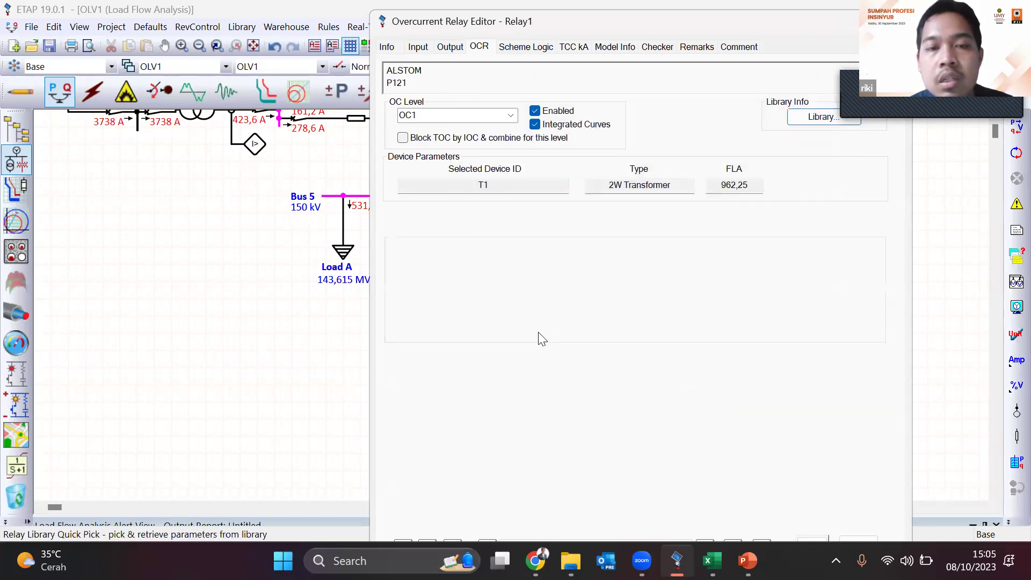
- Enter phase overcurrent pickup 1,47 and instantaneous pickup 2,45
click(509, 303)
text(1,47)
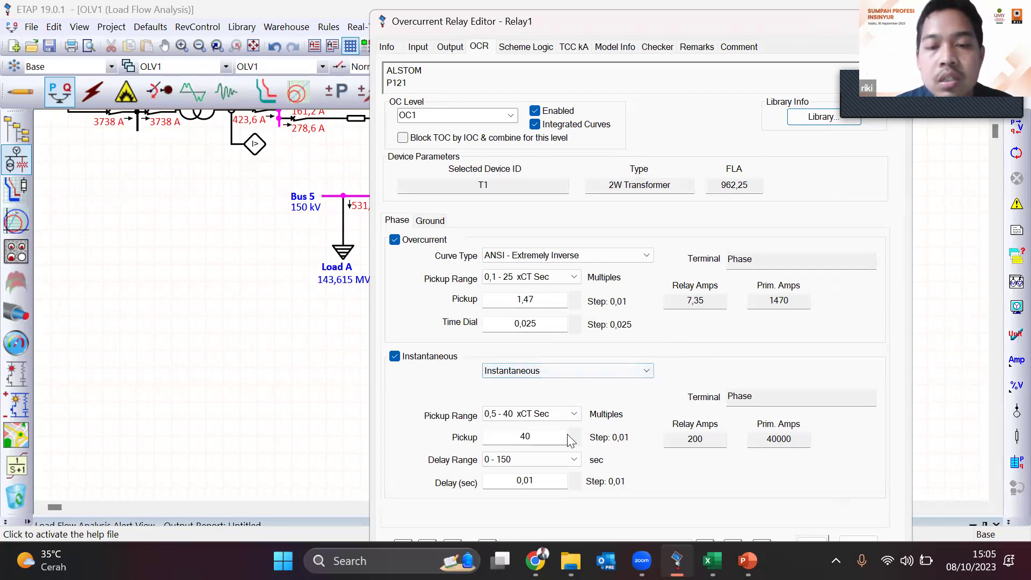
click(504, 440)
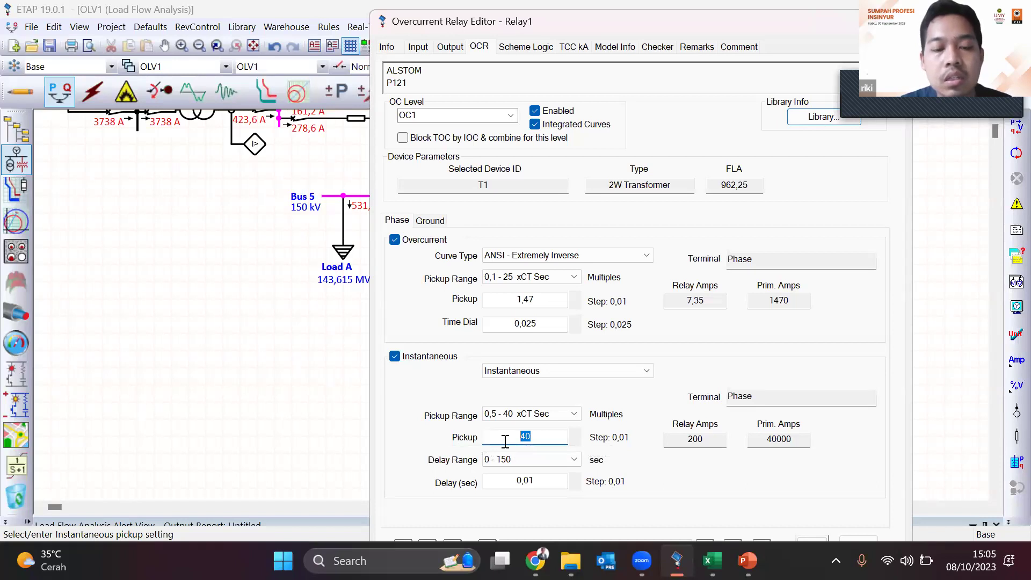
text(2,45)
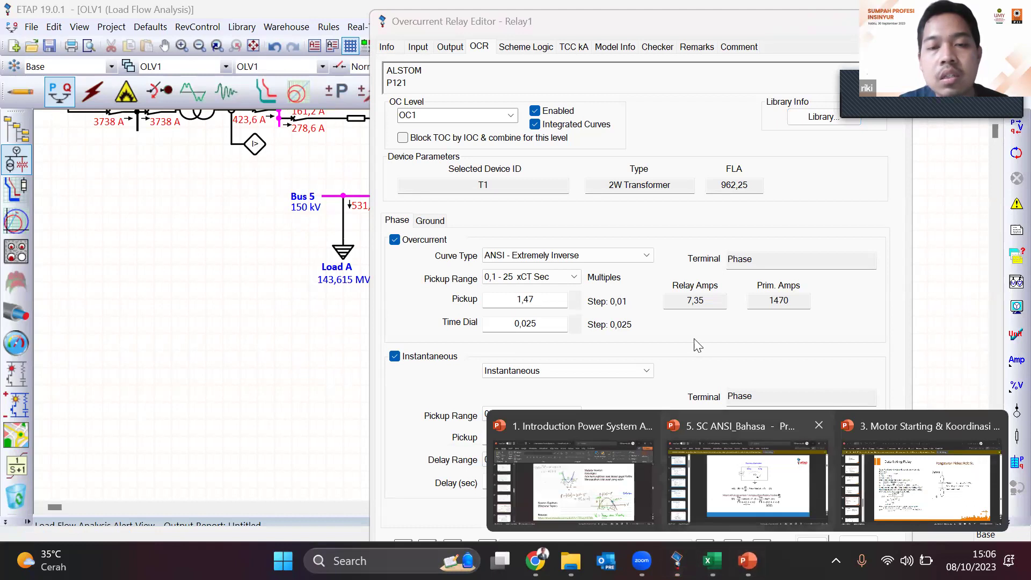
- Choose the Definite Time curve, time dial 2 and instantaneous delay 1,5 s
click(635, 252)
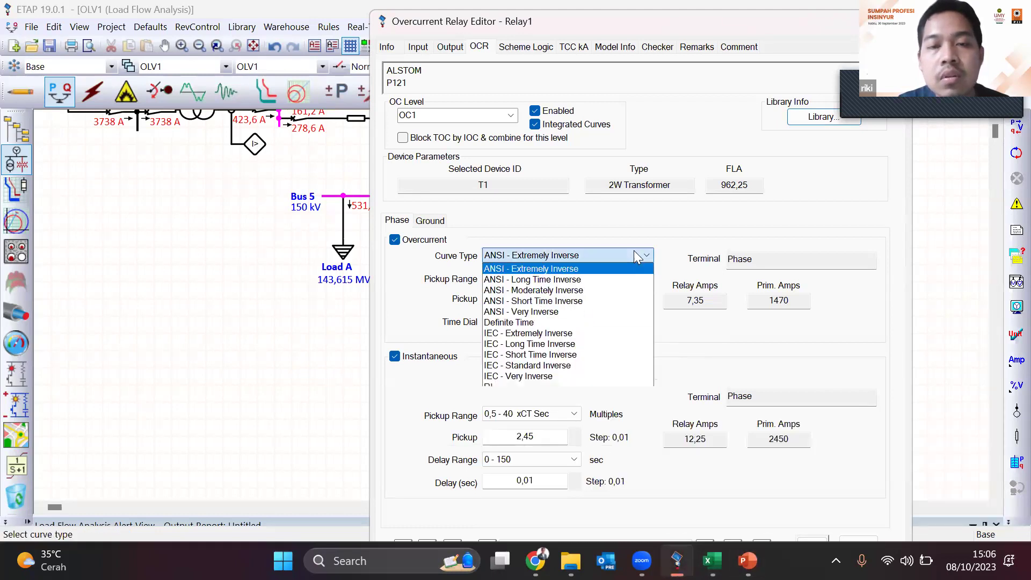
click(594, 319)
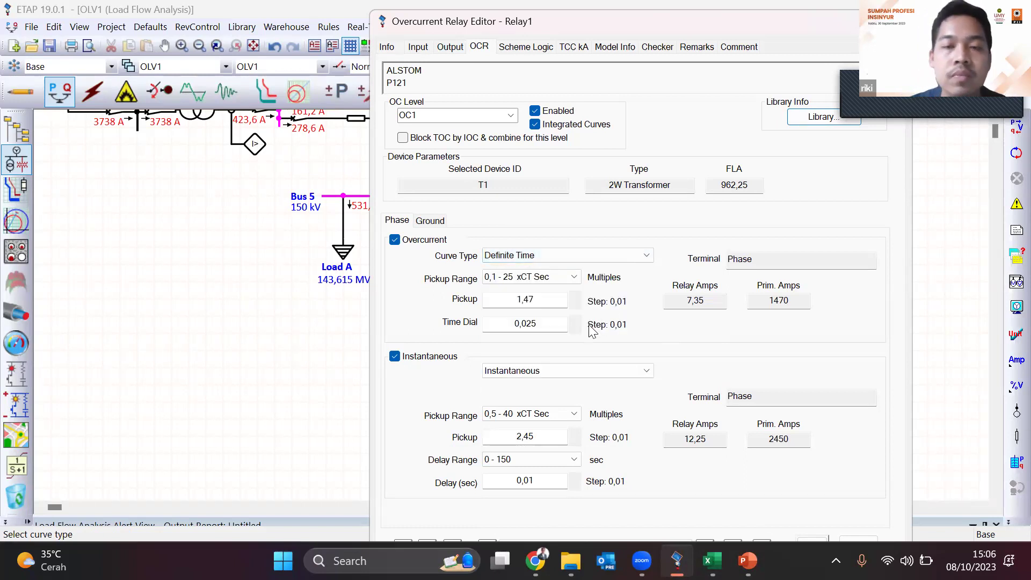
click(431, 220)
click(398, 221)
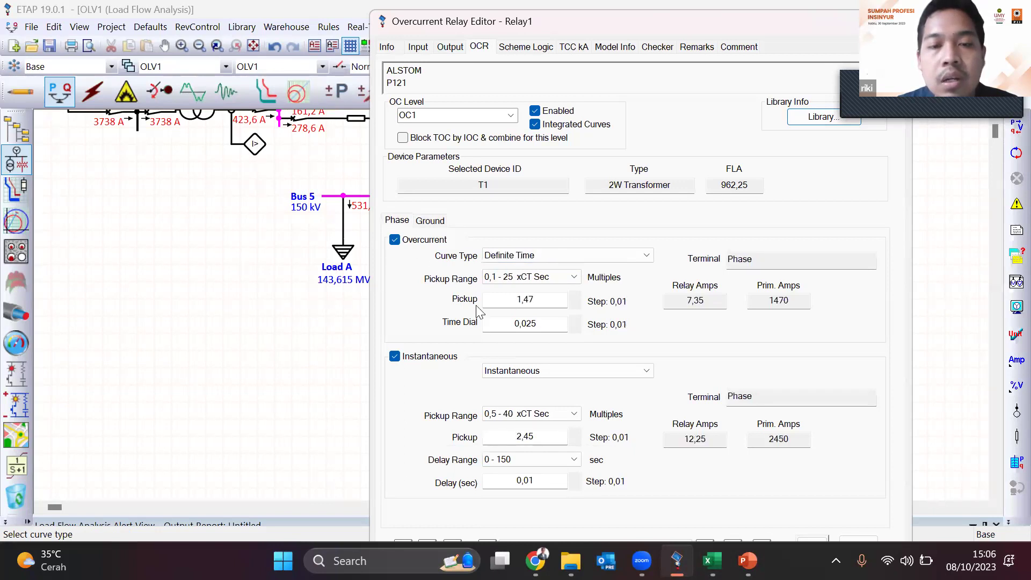
drag(528, 325, 542, 326)
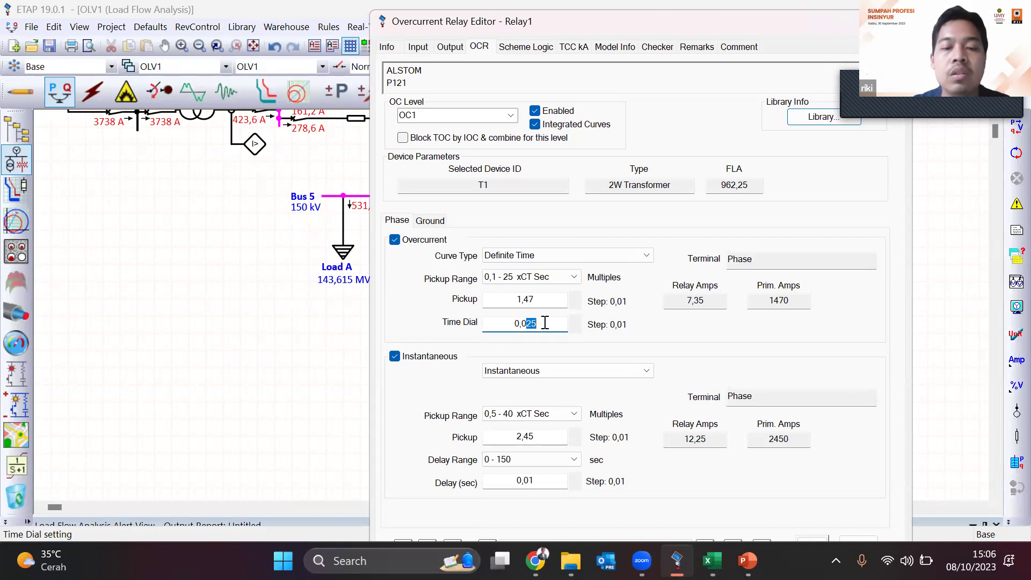
key(BackSpace)
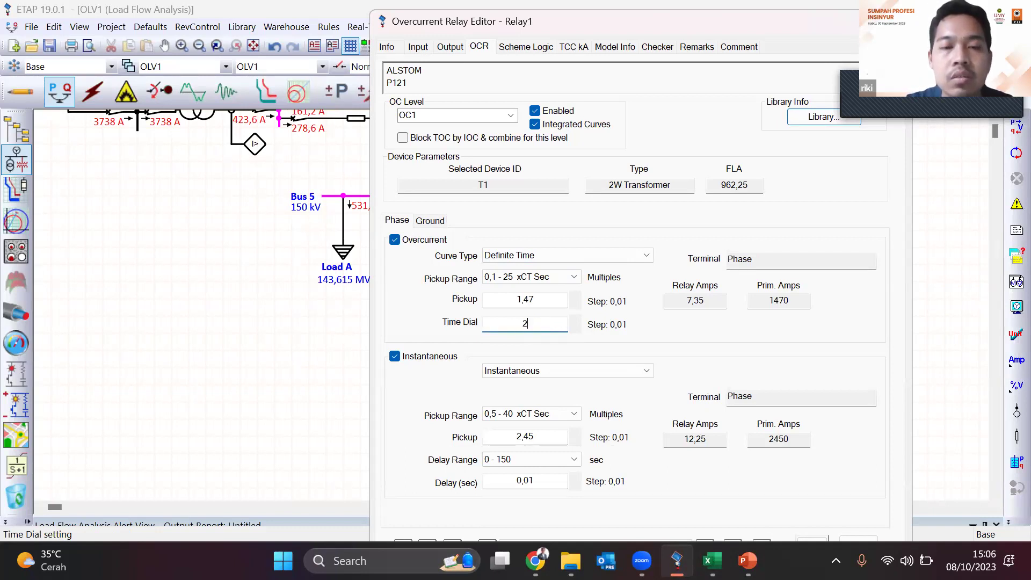
drag(537, 480, 490, 496)
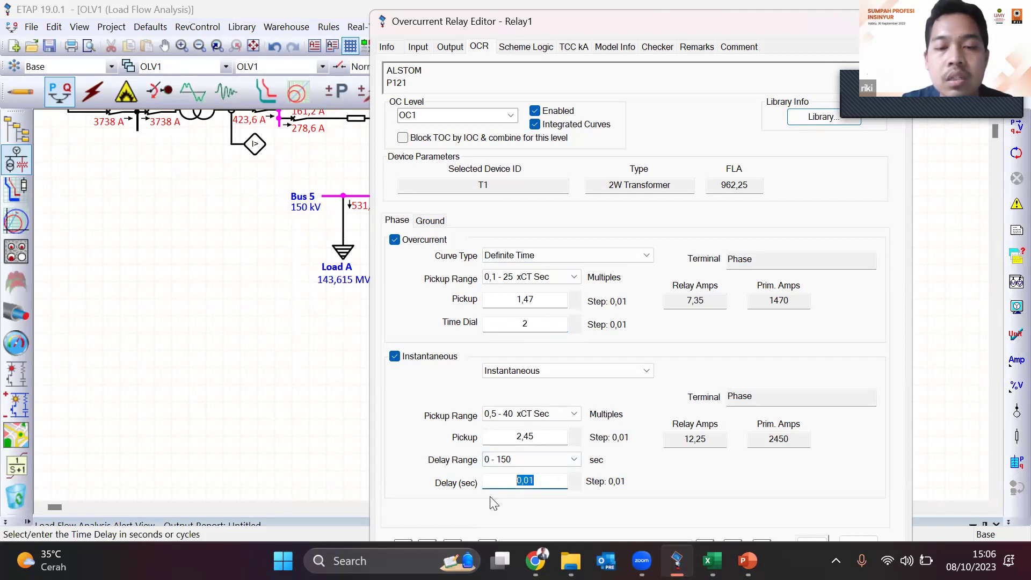
text(1,5)
key(Tab)
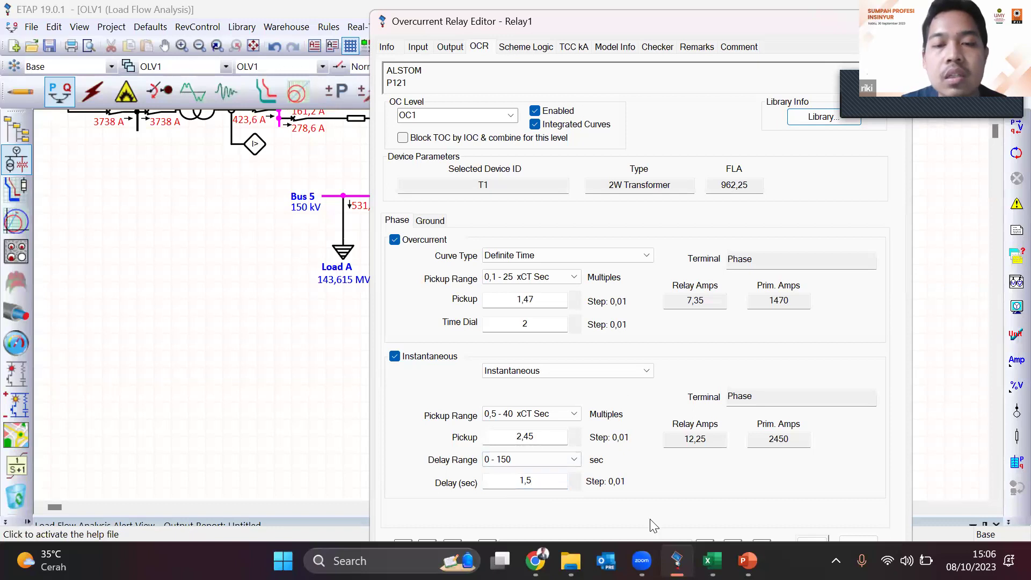
- Check the motor starting and coordination slides, enter 0,98 and show Relay1's ground overcurrent settings
mouse_move(748, 561)
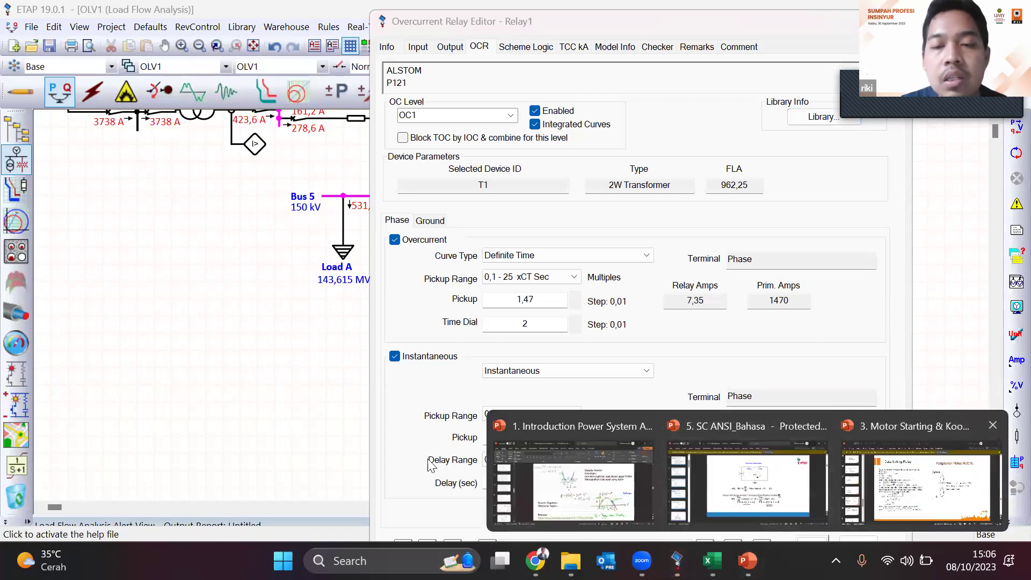
click(933, 478)
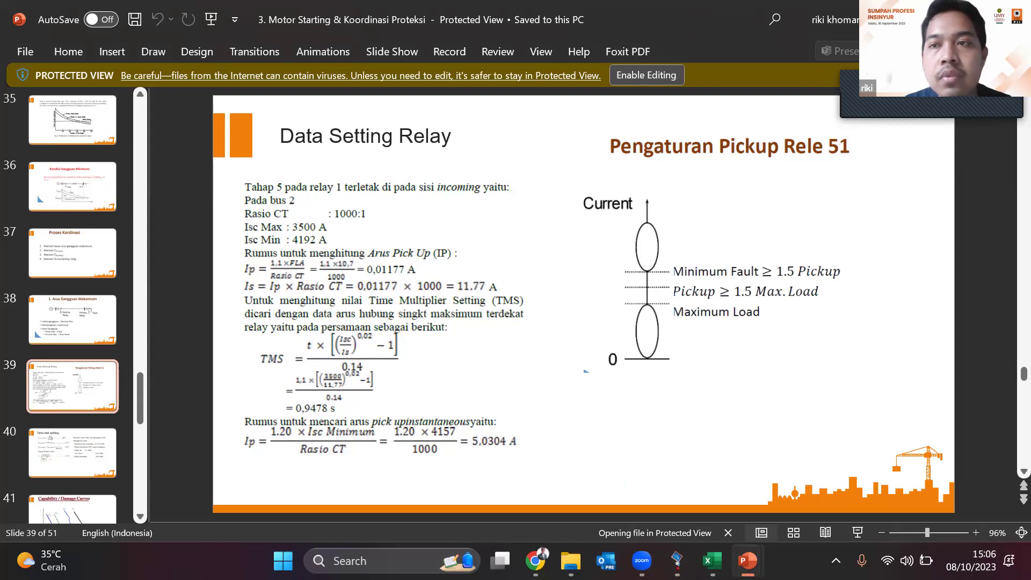
key(alt+Tab)
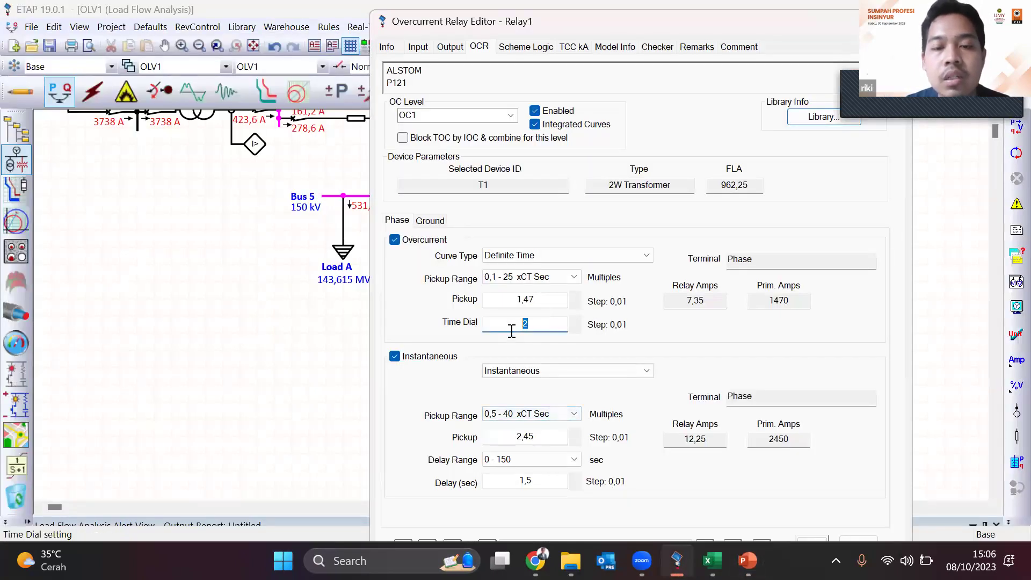
text(0,98)
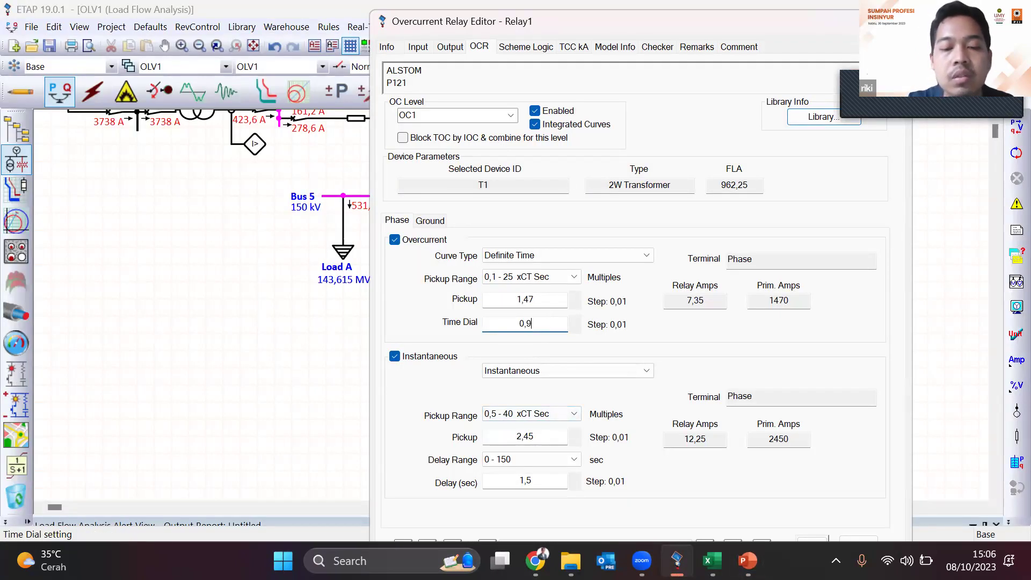
click(434, 223)
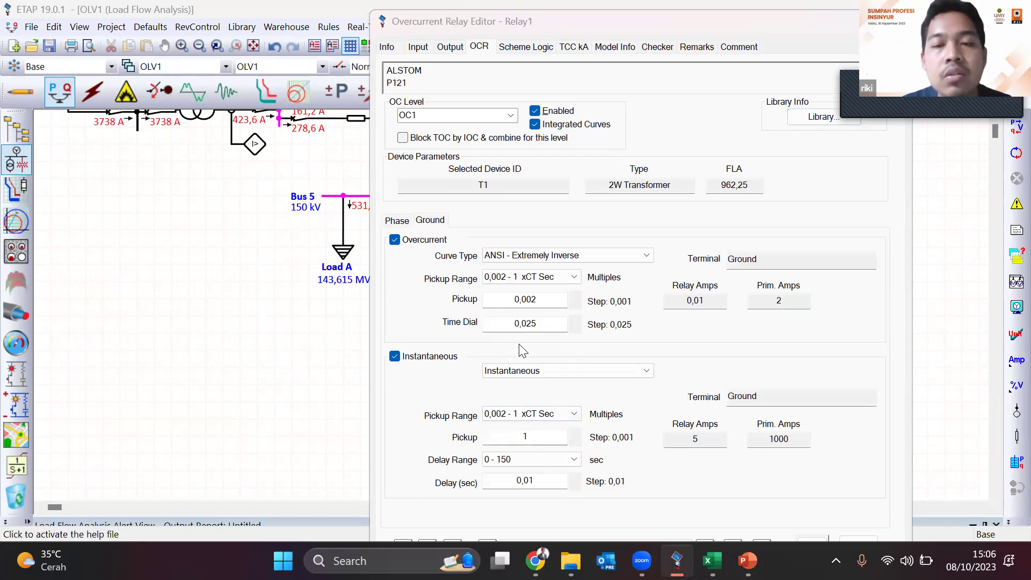
- Review PowerPoint slide 40, Time dial setting, and return to Relay1
key(alt+Tab)
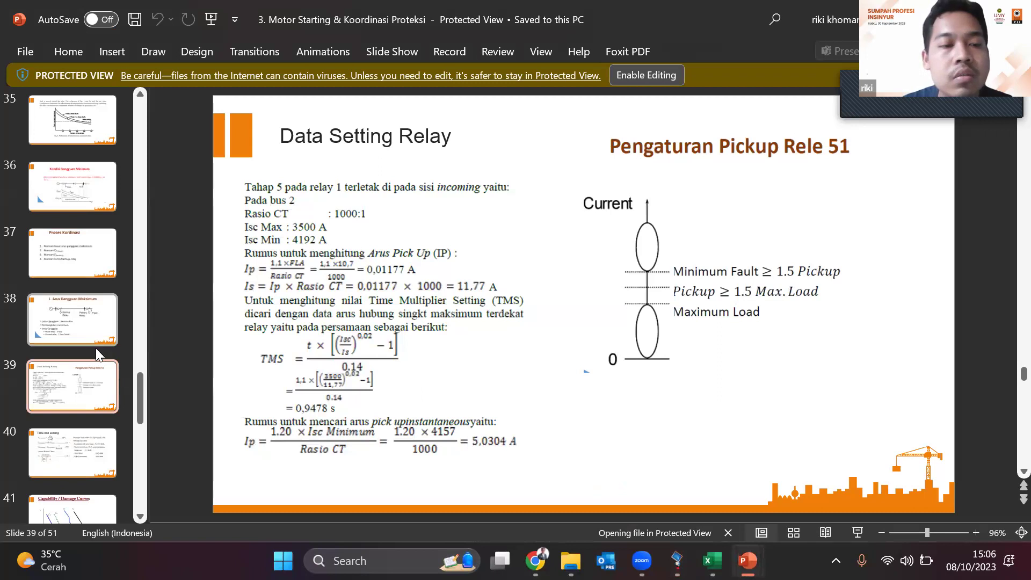
scroll(100, 347, down, 1)
click(73, 395)
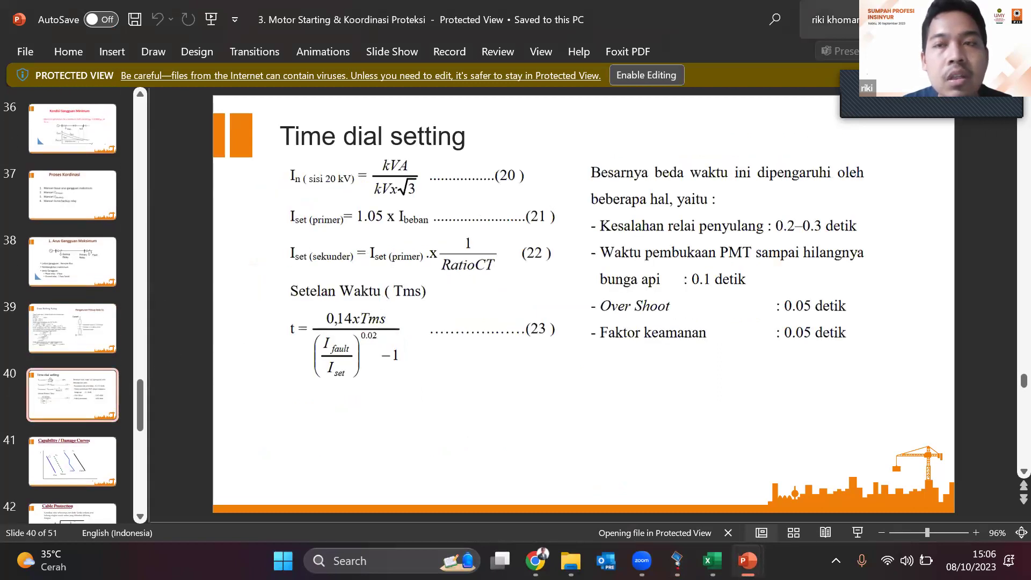
key(alt+Tab)
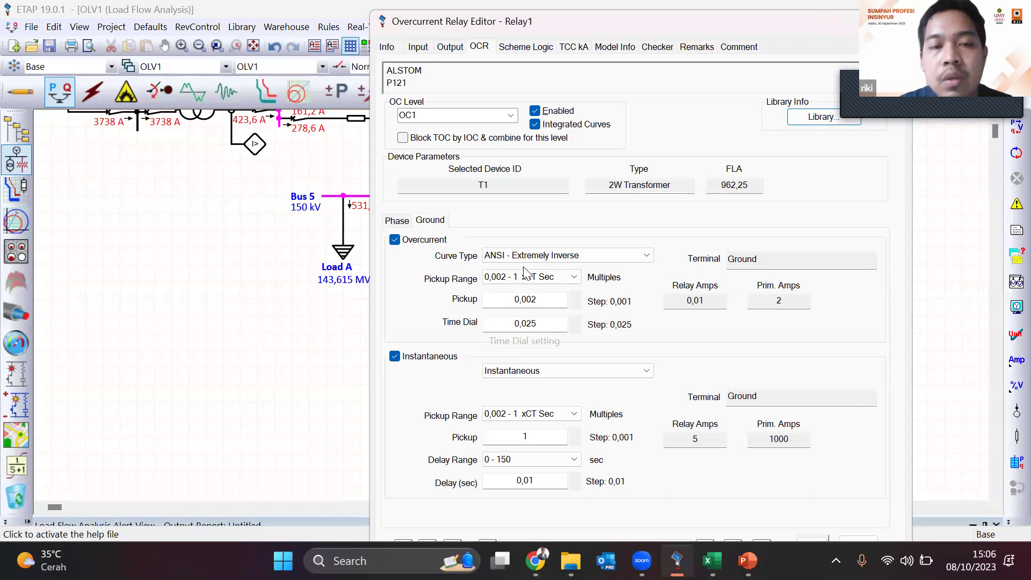
- Enter ground pickup 1,47 and choose the Definite Time curve
double_click(529, 300)
text(1,47)
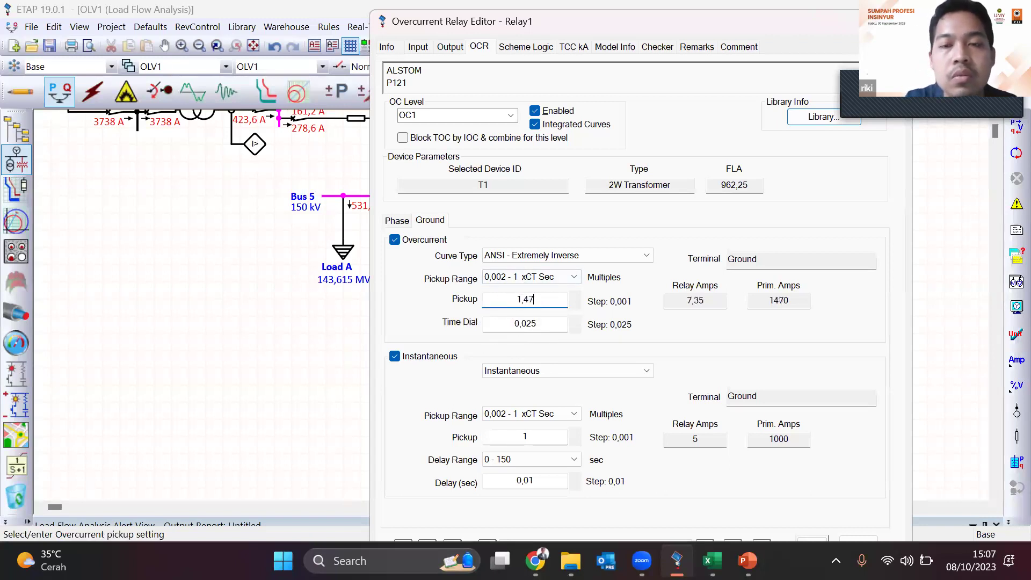
click(657, 380)
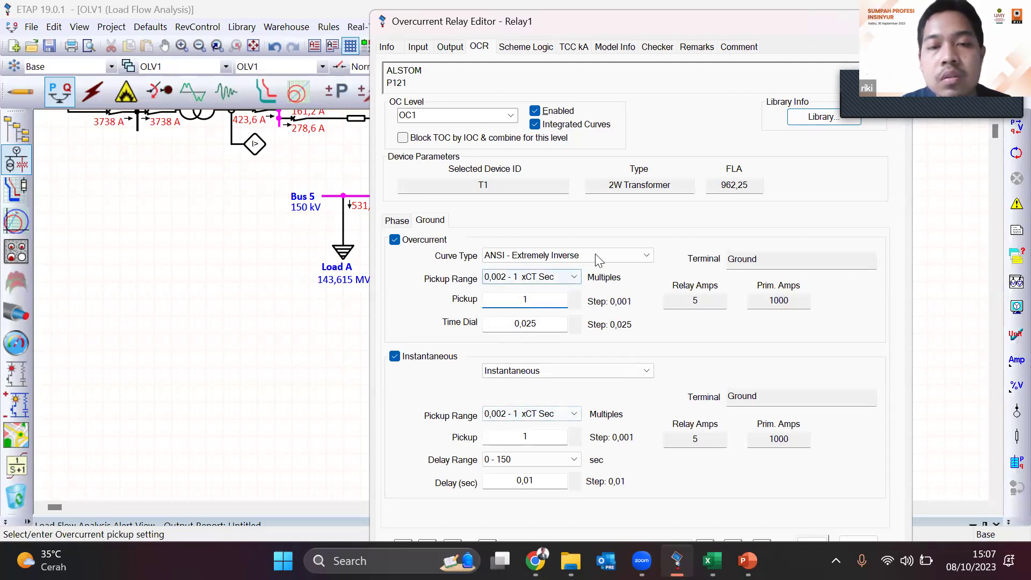
click(572, 256)
click(562, 323)
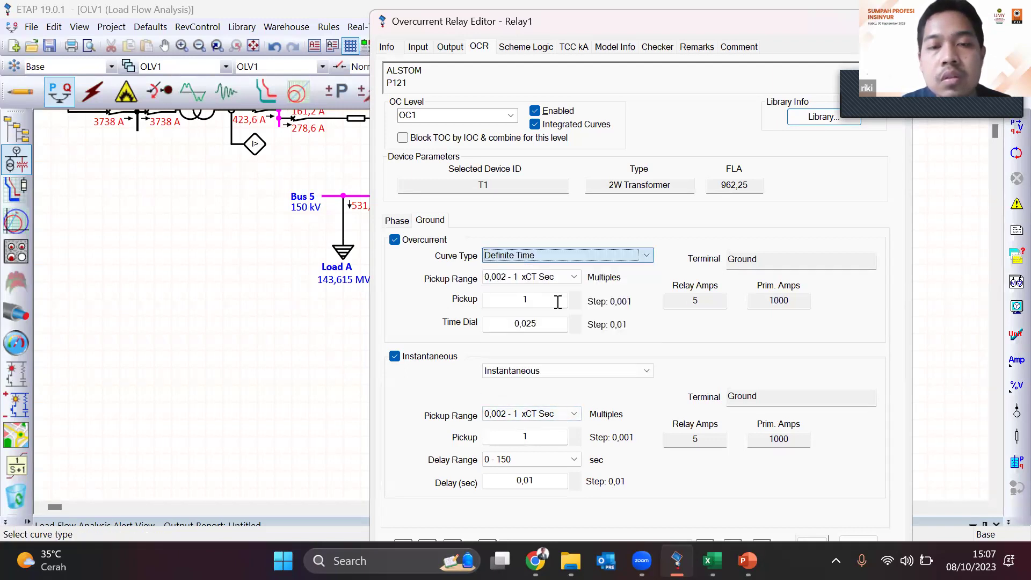
click(589, 260)
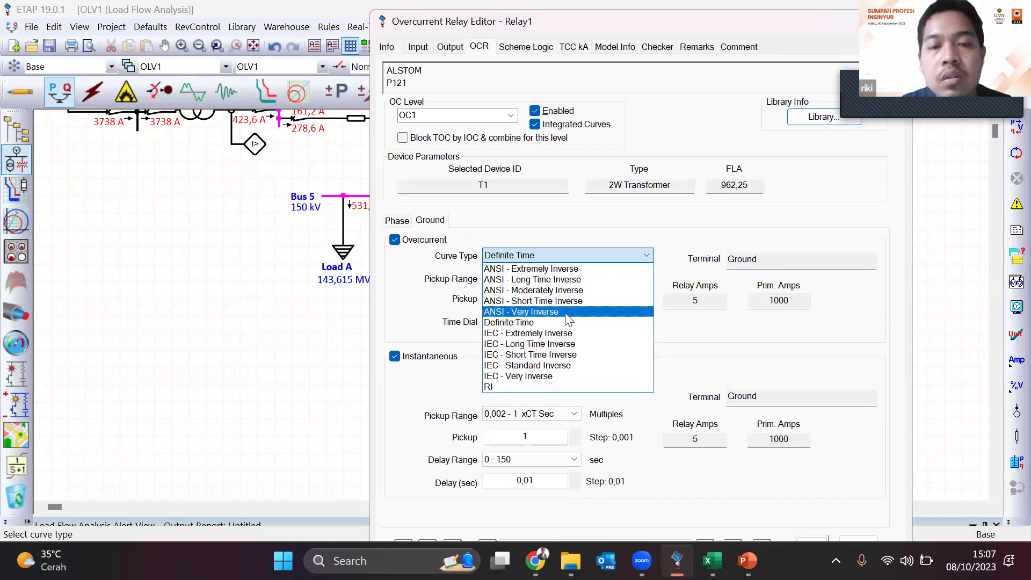
click(561, 322)
- Set the ground pickup range to 0,1 - 25 xCT Sec with pickup 1,47
double_click(525, 301)
text(,)
text(45)
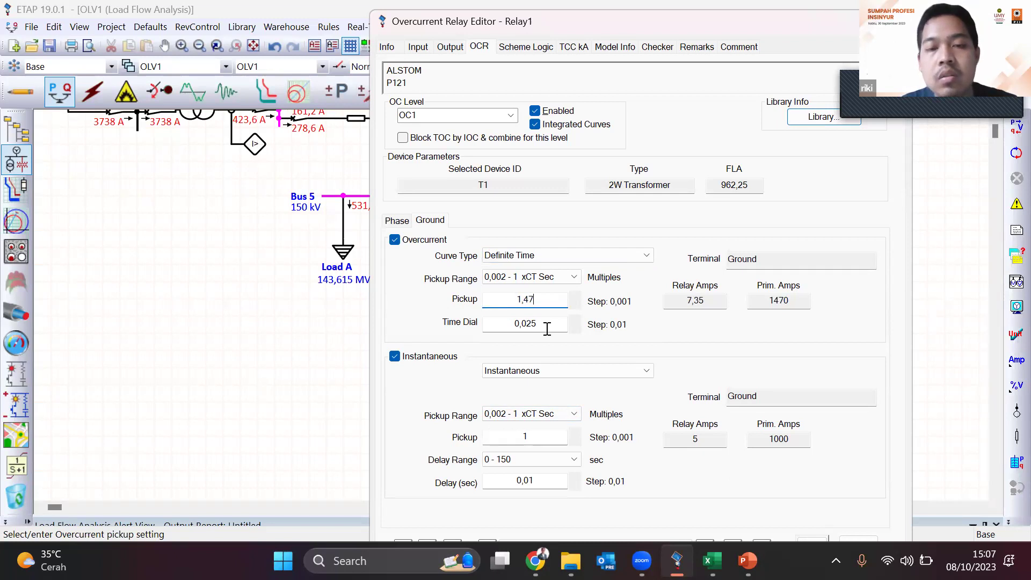
click(549, 323)
click(543, 303)
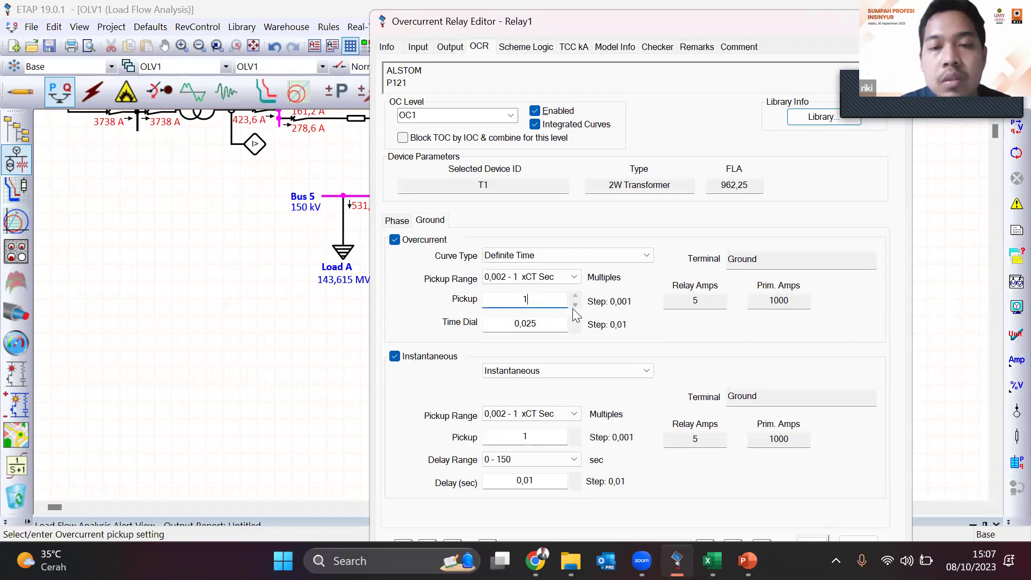
click(573, 277)
click(537, 311)
click(544, 301)
text(,47)
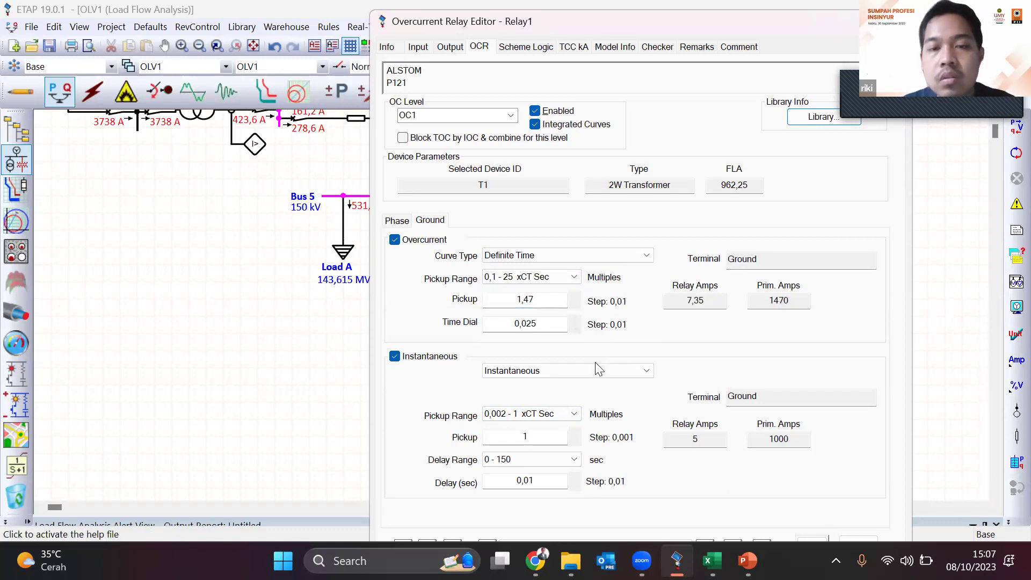
- Set the instantaneous range to 0,5 - 40 xCT Sec with pickup 2,1
click(552, 439)
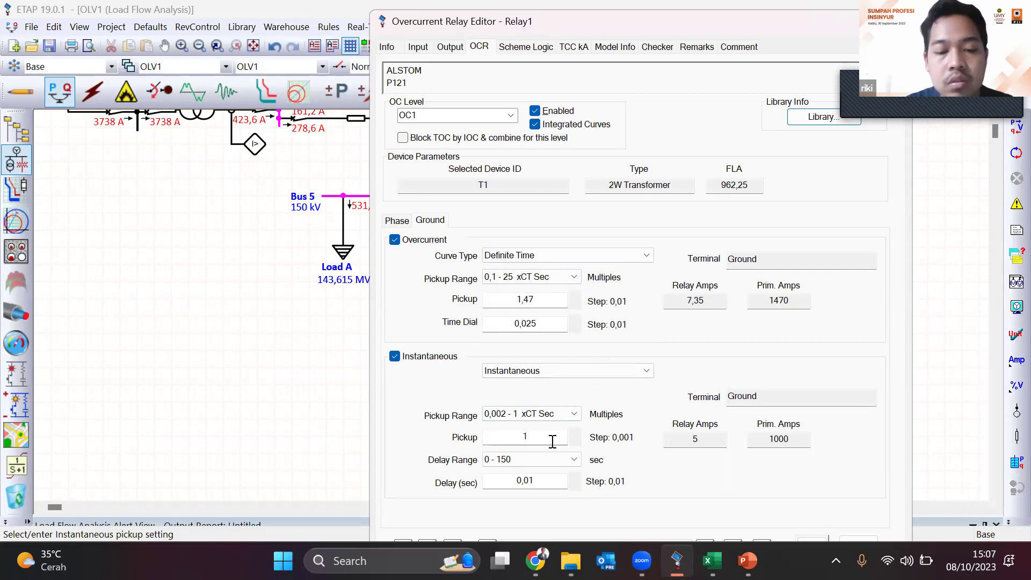
text(,2)
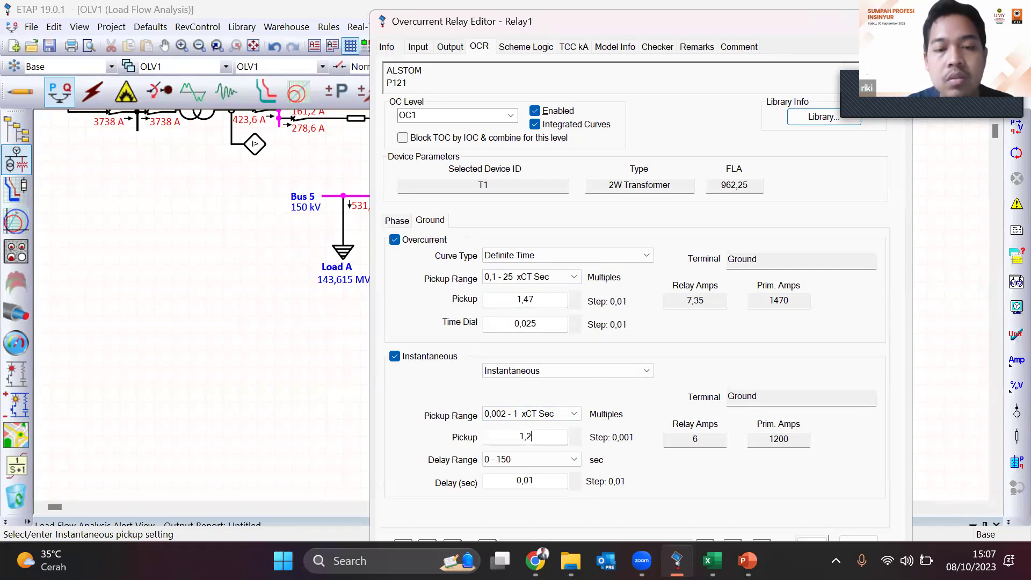
key(BackSpace)
key(BackSpace)
key(BackSpace)
text(2,1)
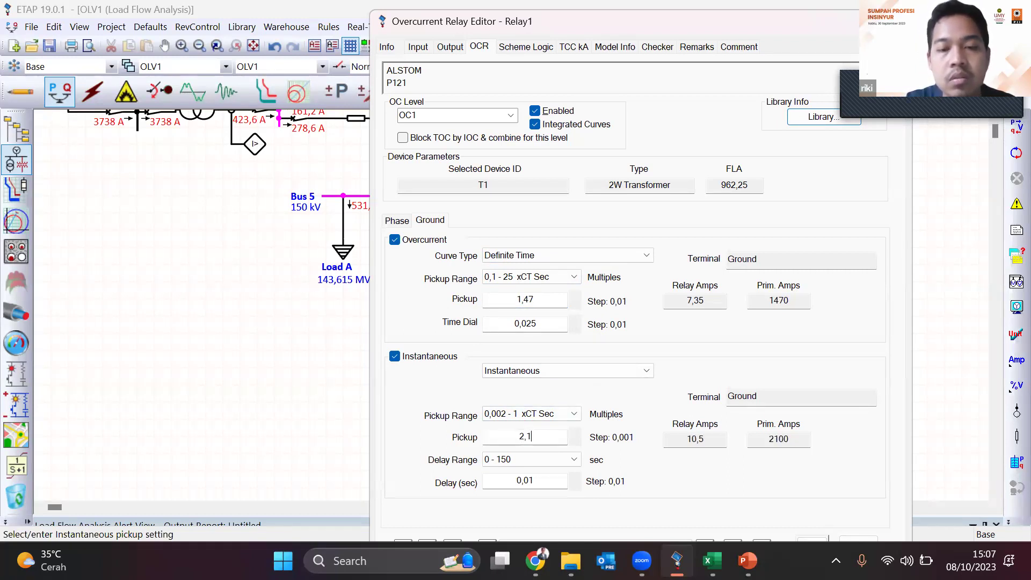
key(Return)
click(559, 414)
click(532, 436)
click(540, 439)
text(2,1)
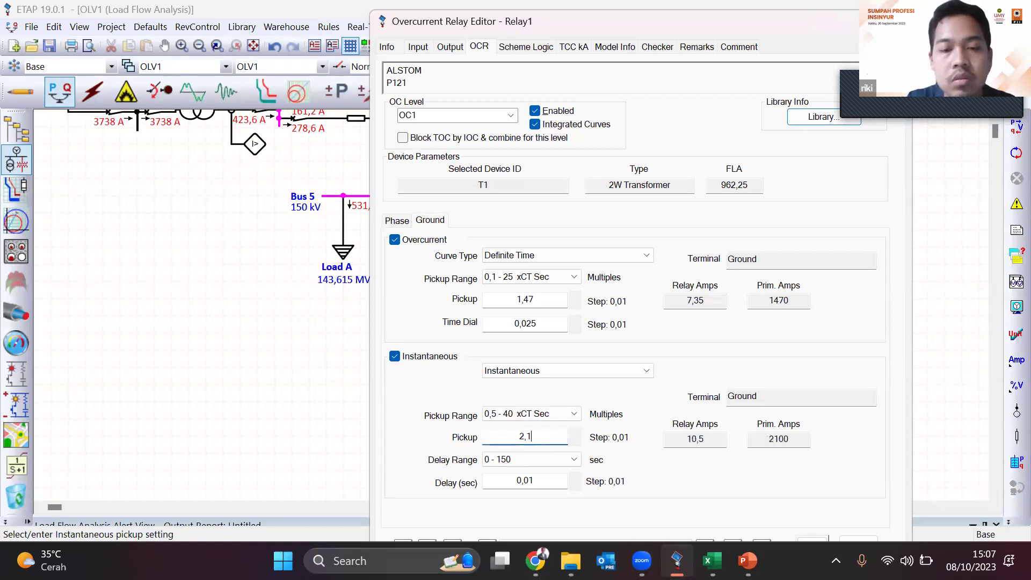
- Set time dial 0,5 and instantaneous delay 1,2 s, and apply Relay1's settings
drag(527, 322, 540, 320)
key(BackSpace)
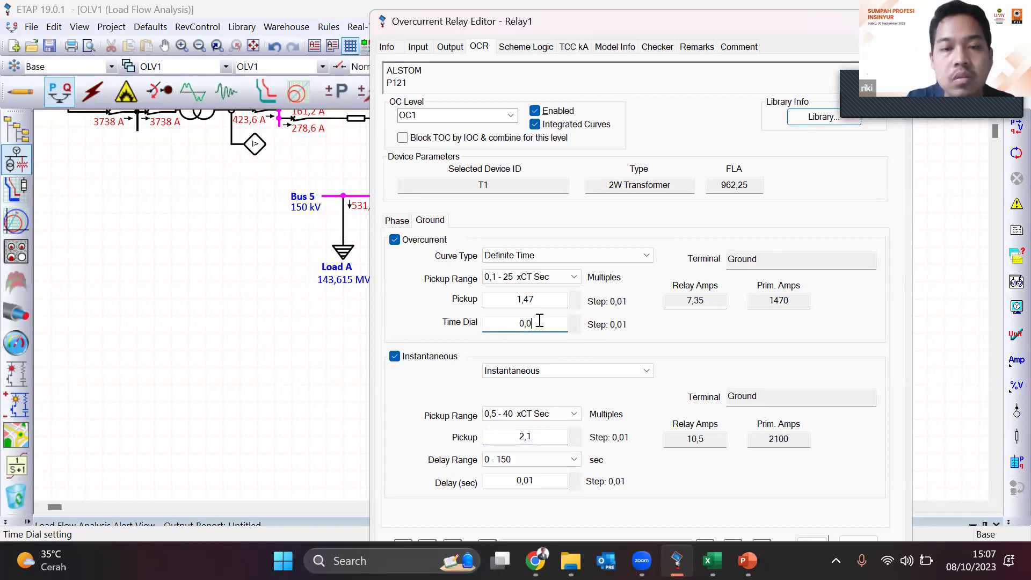
text(5)
drag(520, 479, 540, 480)
text(1,2)
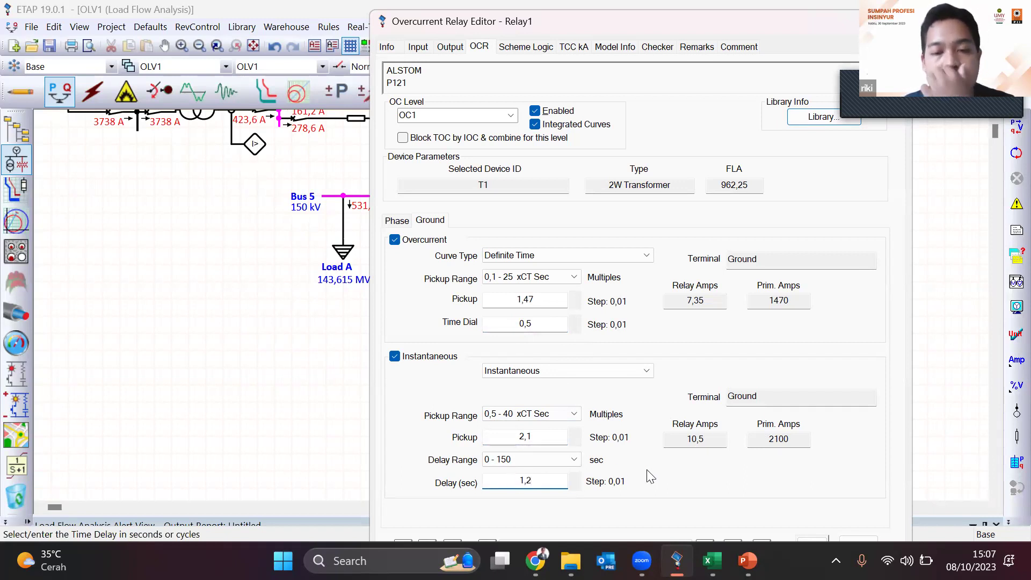
click(818, 537)
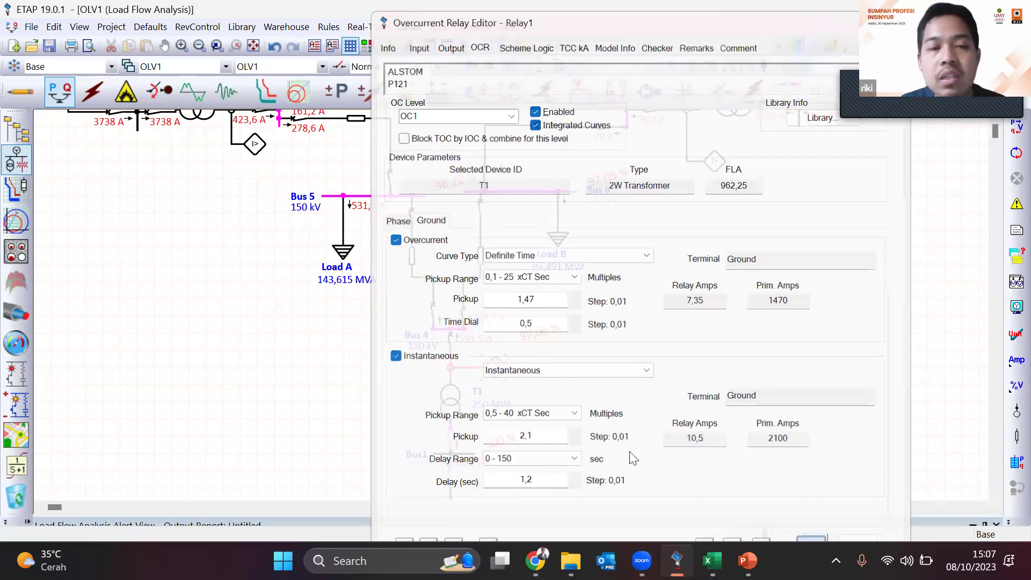
- Rerun the load flow and bring up Calculator beside the diagram
scroll(627, 395, up, 3)
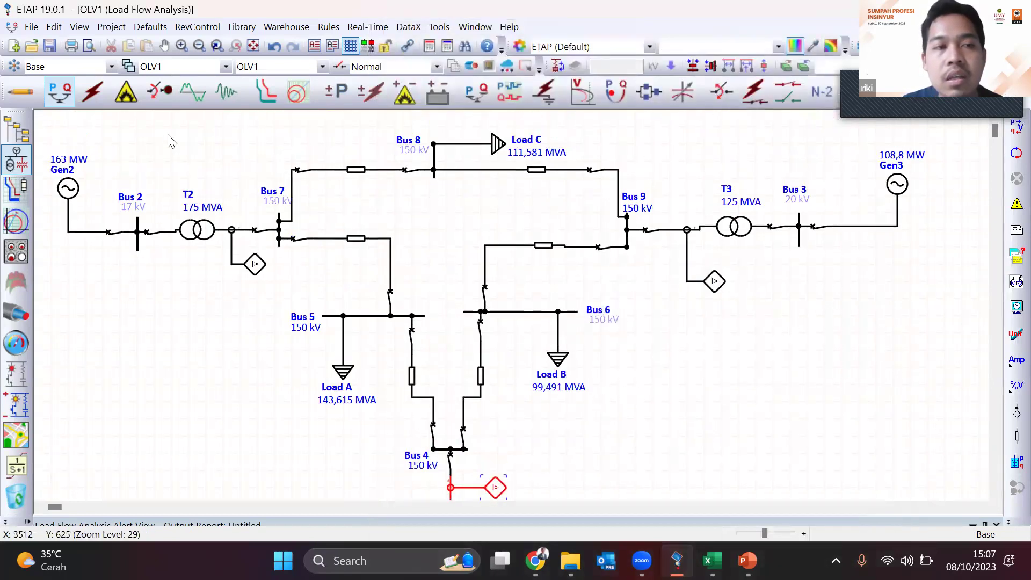
click(1016, 130)
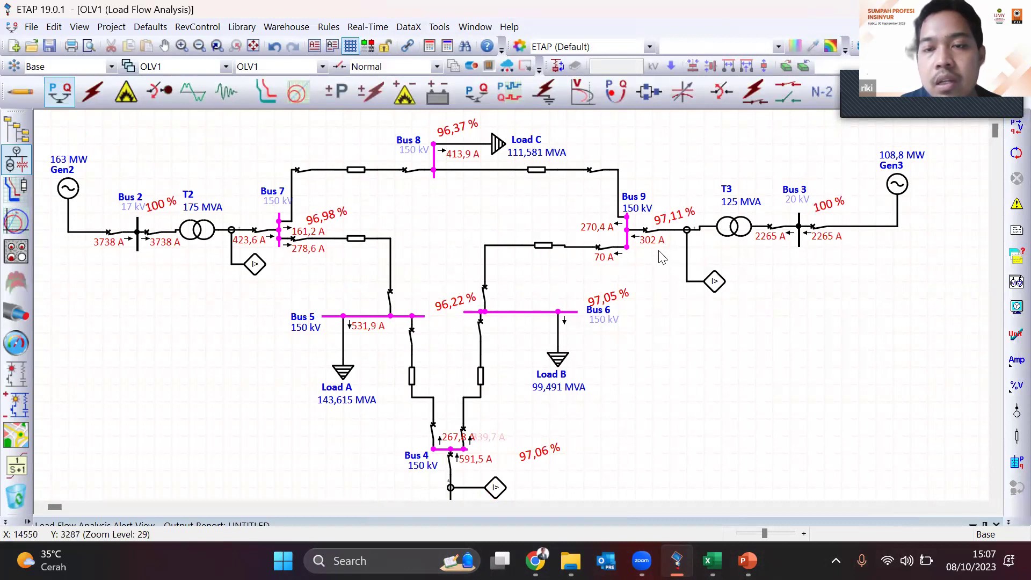
key(XF86Calculator)
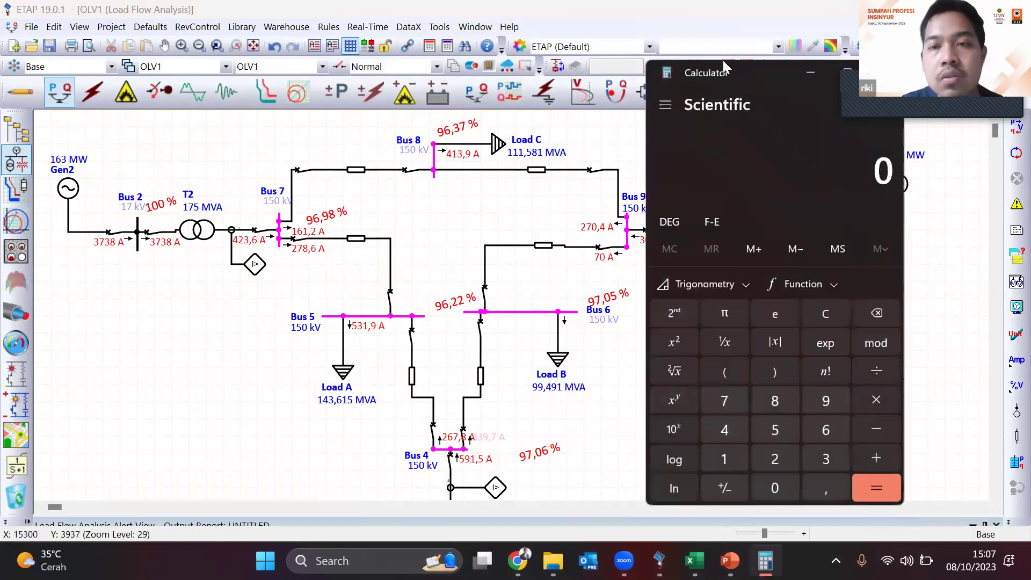
drag(696, 73, 270, 52)
- Multiply 302 by 1,5 to get 453
click(348, 434)
click(401, 296)
click(401, 437)
click(360, 456)
click(365, 439)
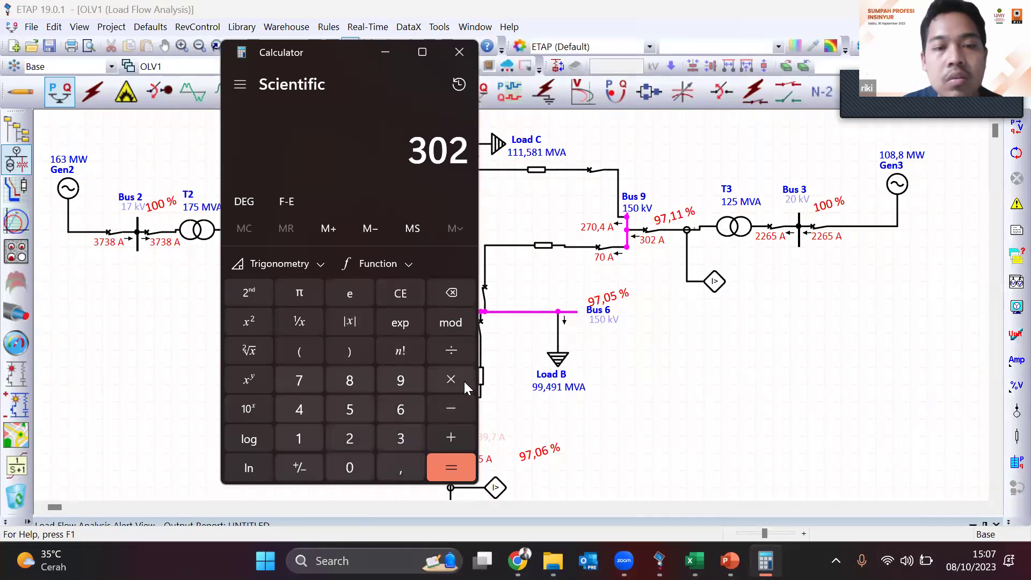
text(,)
click(356, 407)
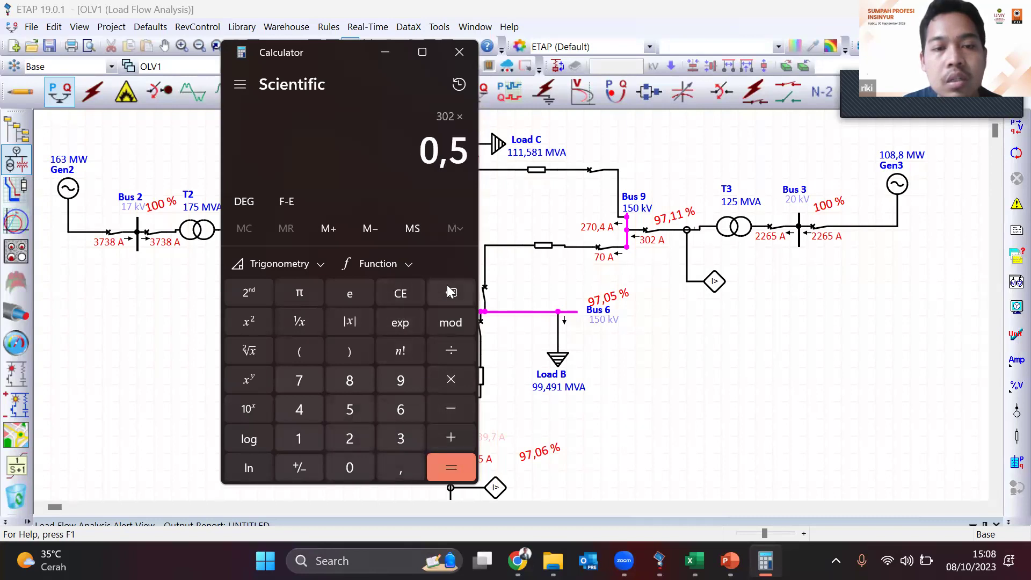
double_click(449, 290)
click(307, 434)
click(395, 463)
click(347, 413)
click(454, 465)
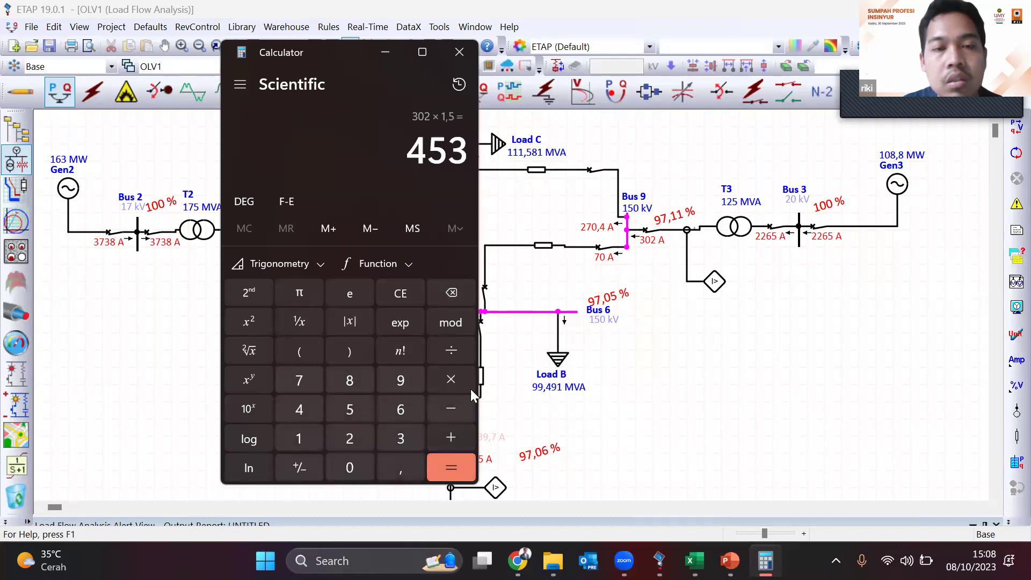
- Divide by 1000 and multiply by 5 to get 2,265, then close Calculator
click(452, 350)
click(299, 438)
double_click(359, 465)
click(359, 466)
click(454, 472)
click(459, 383)
click(351, 408)
click(450, 464)
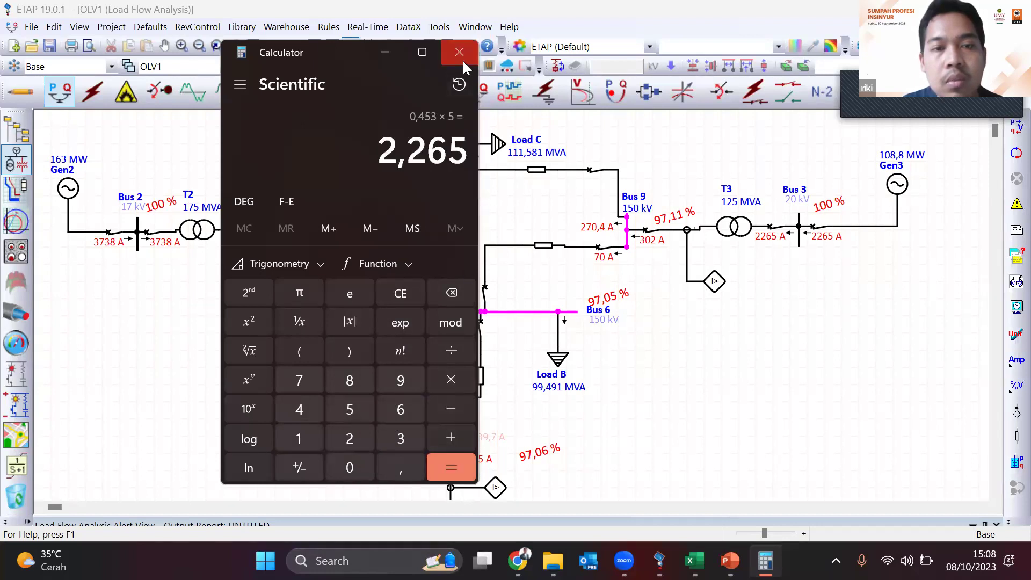
click(463, 62)
double_click(715, 281)
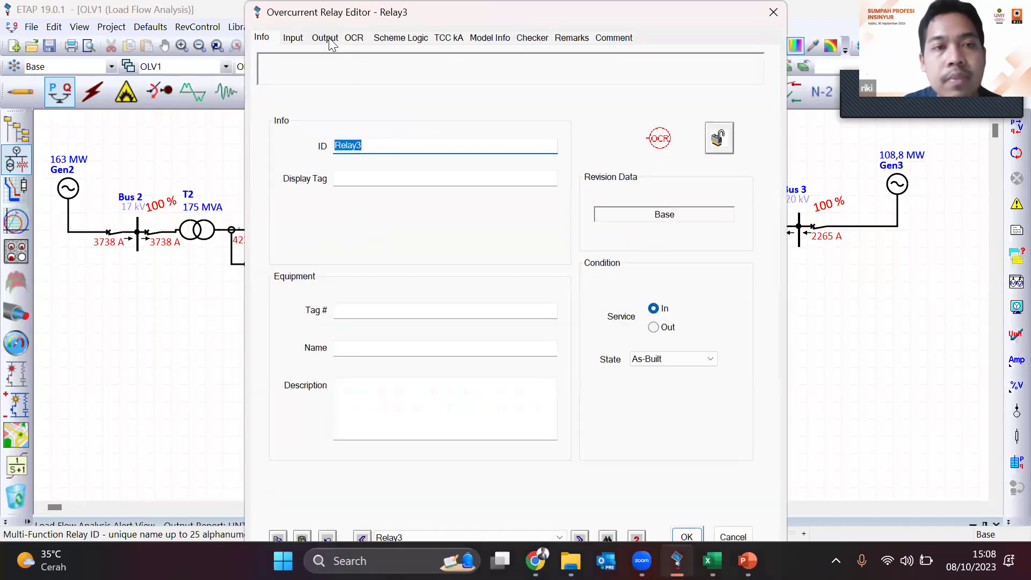
- Load ALSTOM P121 into Relay3's OCR settings and choose the Definite Time phase curve
click(355, 39)
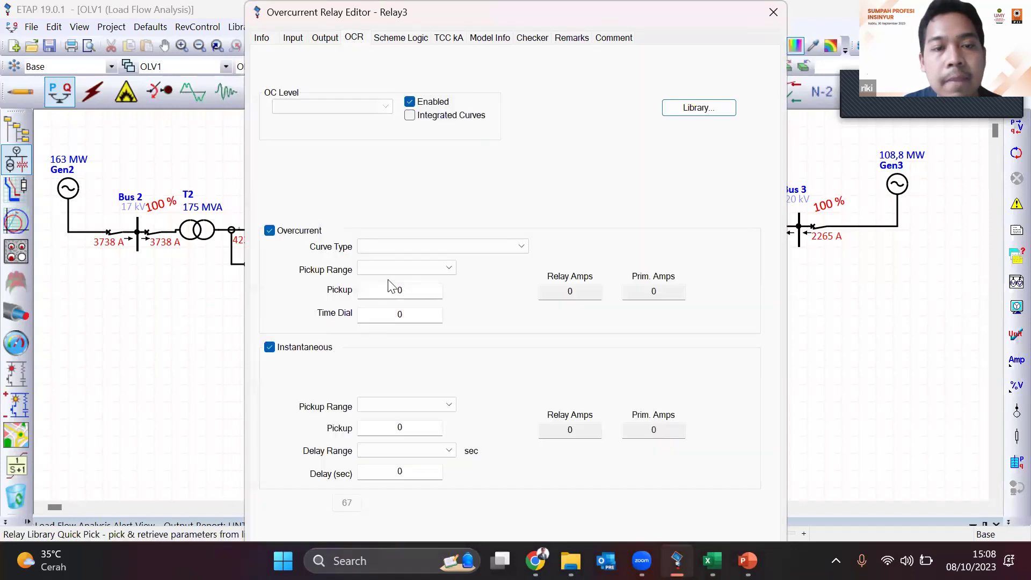
click(713, 108)
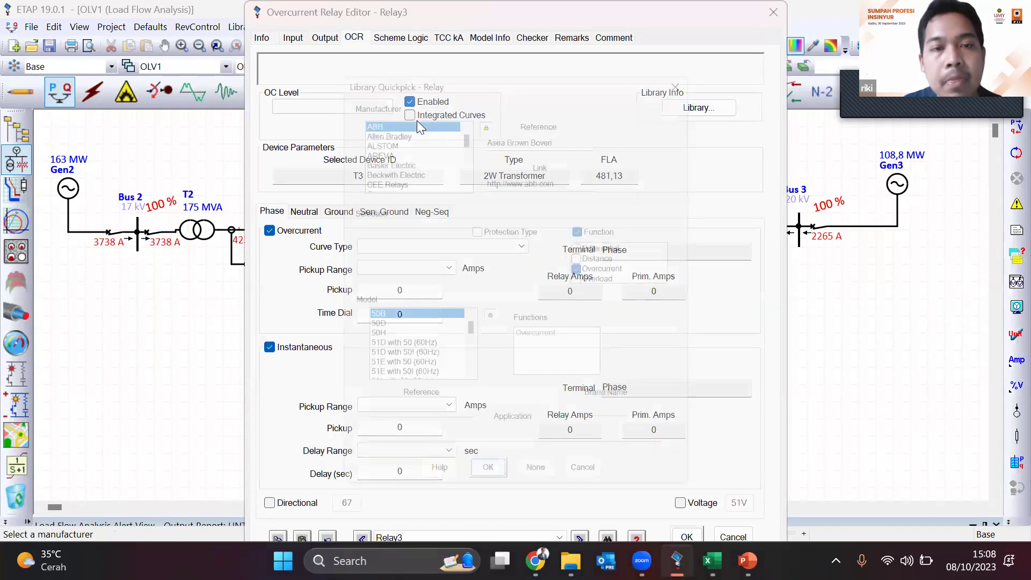
click(396, 122)
click(398, 132)
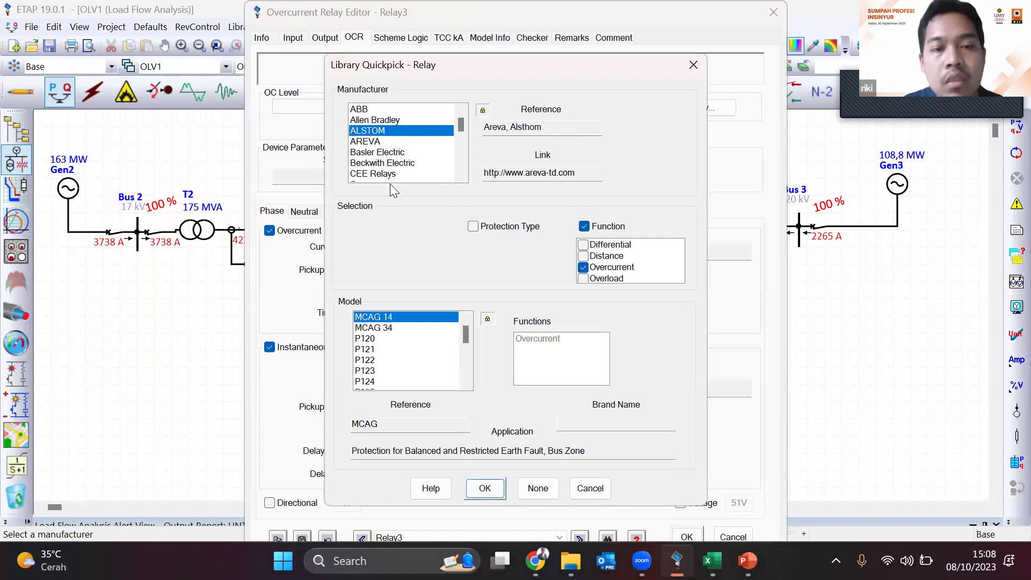
scroll(405, 355, down, 2)
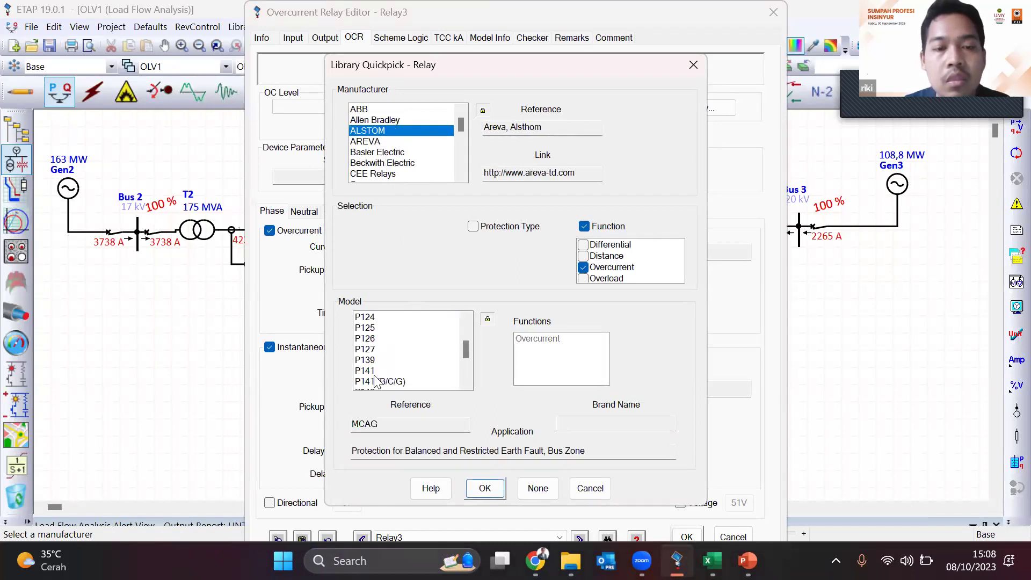
scroll(381, 339, up, 1)
click(379, 318)
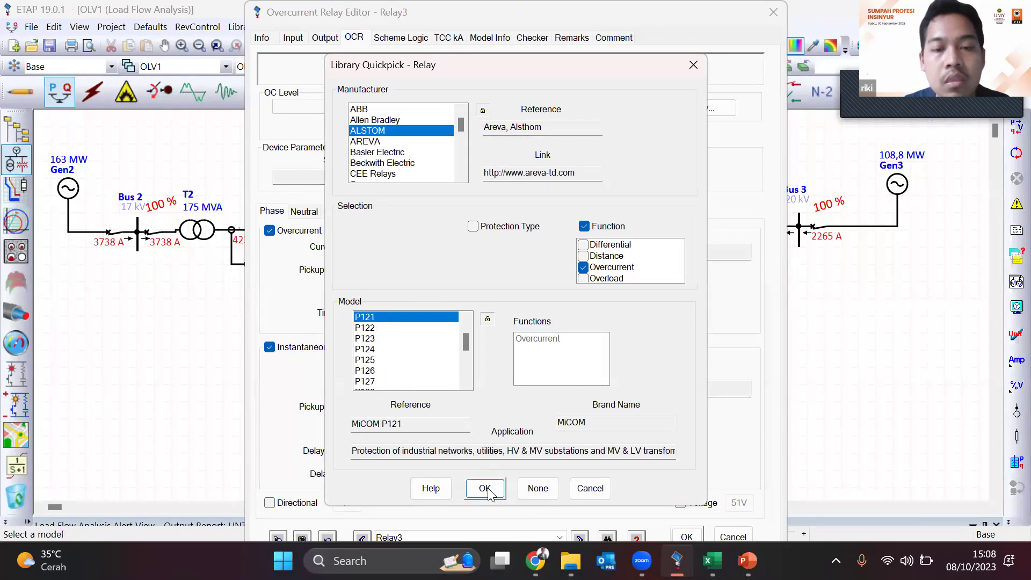
click(485, 489)
click(430, 246)
click(409, 315)
- Set Relay3's phase overcurrent pickup to 2,65
drag(421, 292, 382, 293)
text(2,)
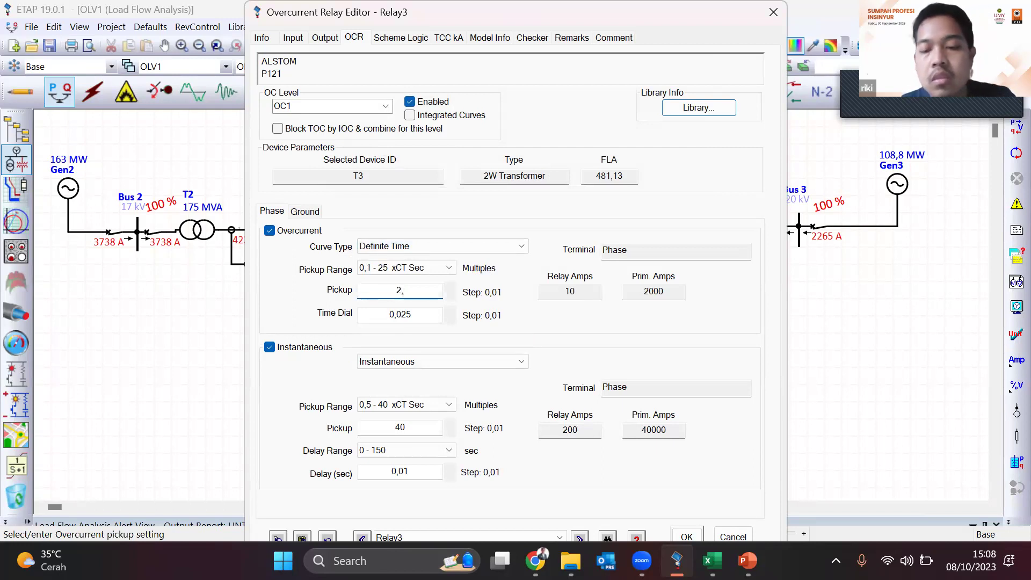
key(XF86Calculator)
key(alt+F4)
text(65)
click(464, 361)
click(464, 361)
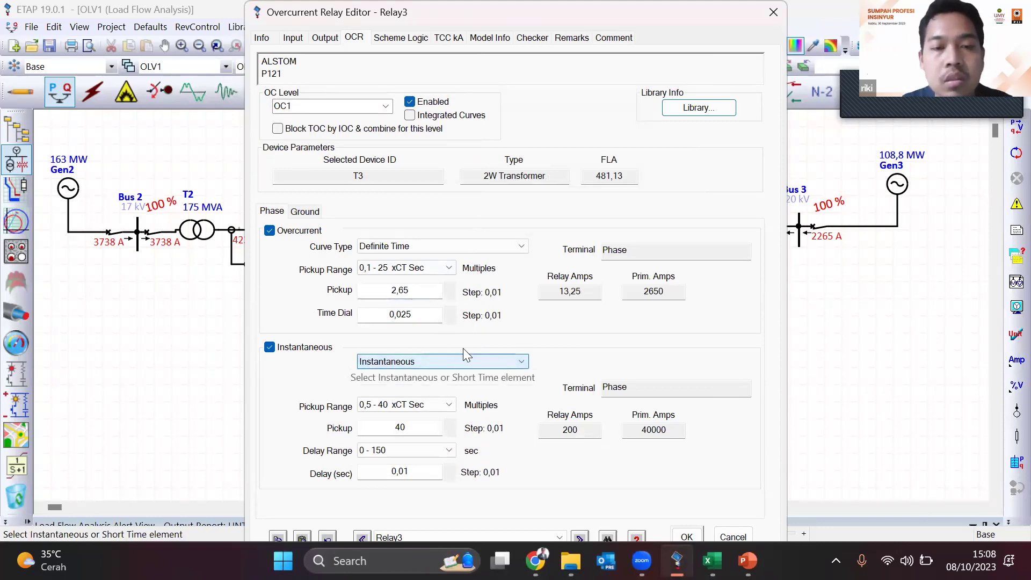
- Enter time dial 0,25, instantaneous pickup 3,25 and begin the 0,7 s delay
drag(400, 317, 407, 319)
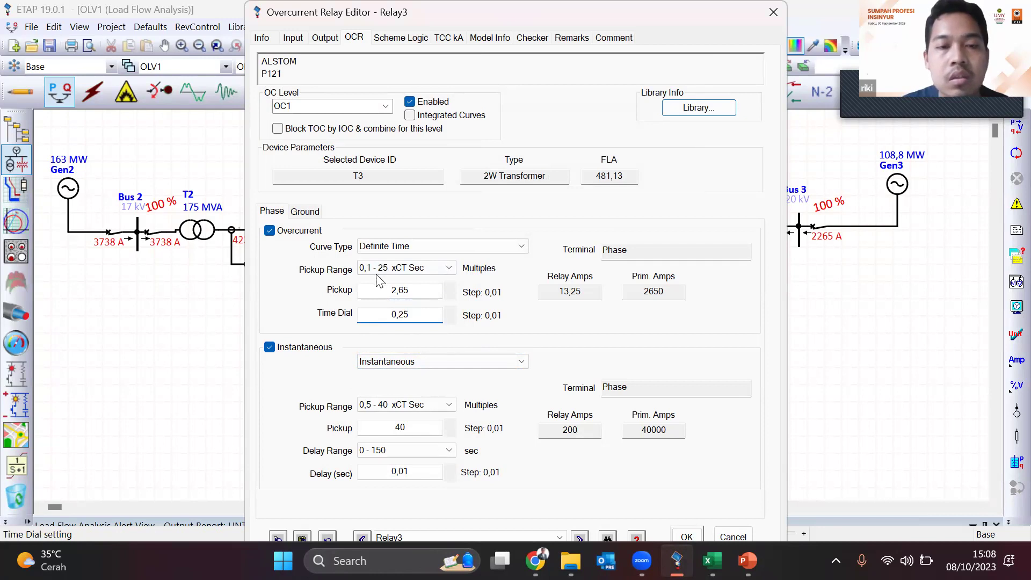
drag(416, 428, 377, 428)
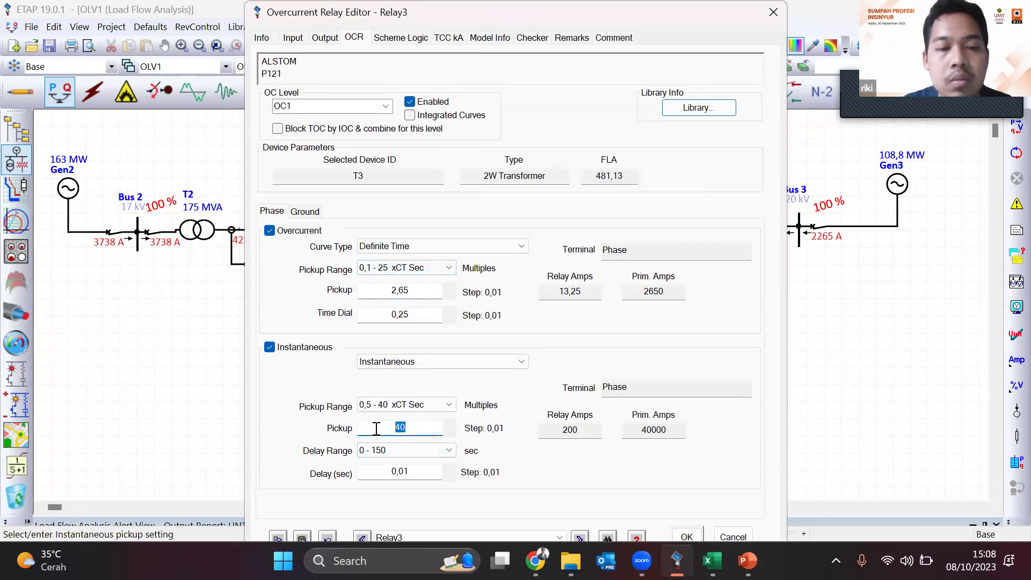
text(2)
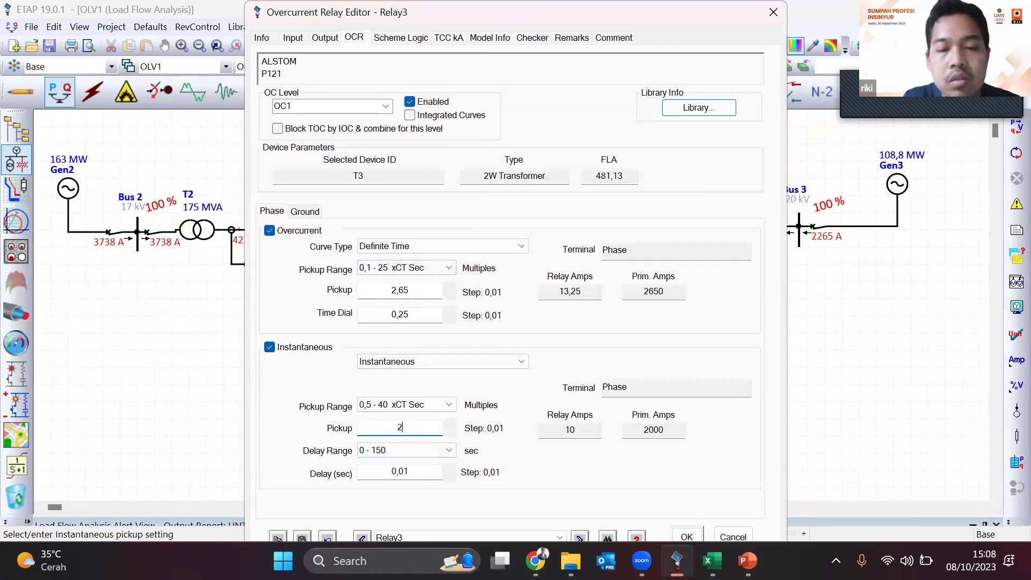
key(BackSpace)
text(1)
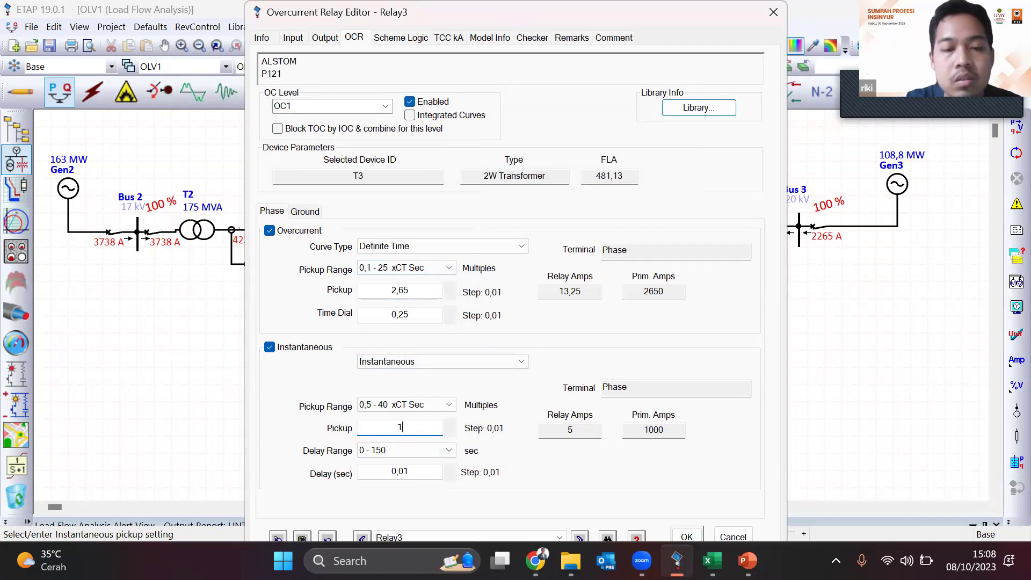
text(3,25)
drag(421, 472, 362, 478)
text(0)
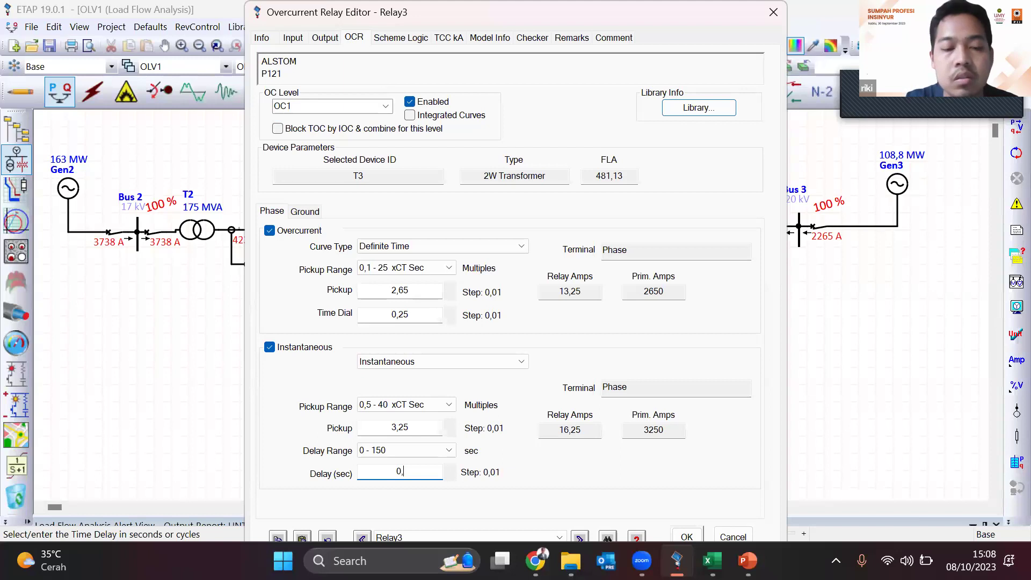
- Make Relay3's ground overcurrent Definite Time with pickup range 0,1-25 xCT Sec and pickup 2,65
click(317, 215)
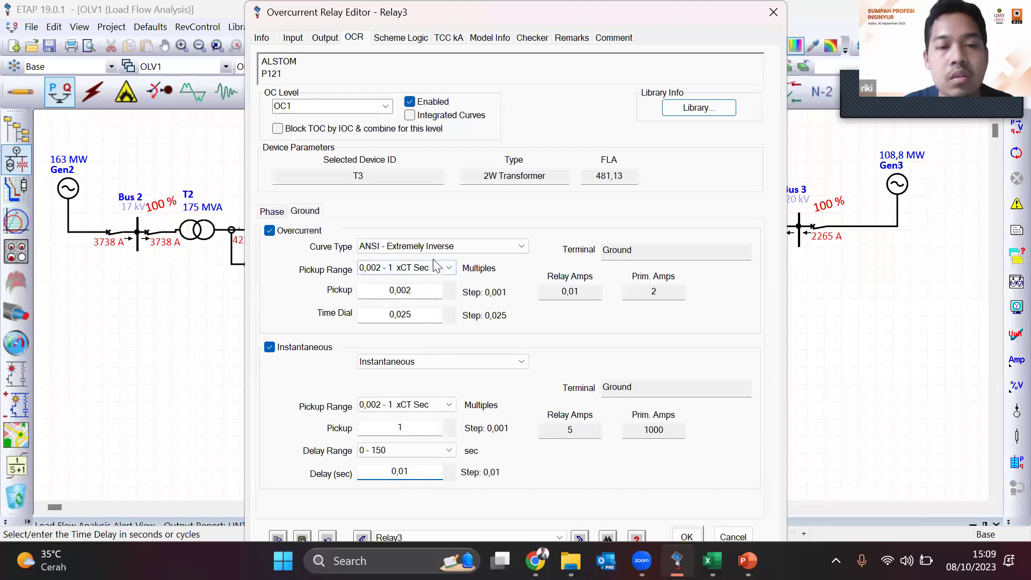
click(454, 248)
click(422, 314)
double_click(406, 295)
text(2,65)
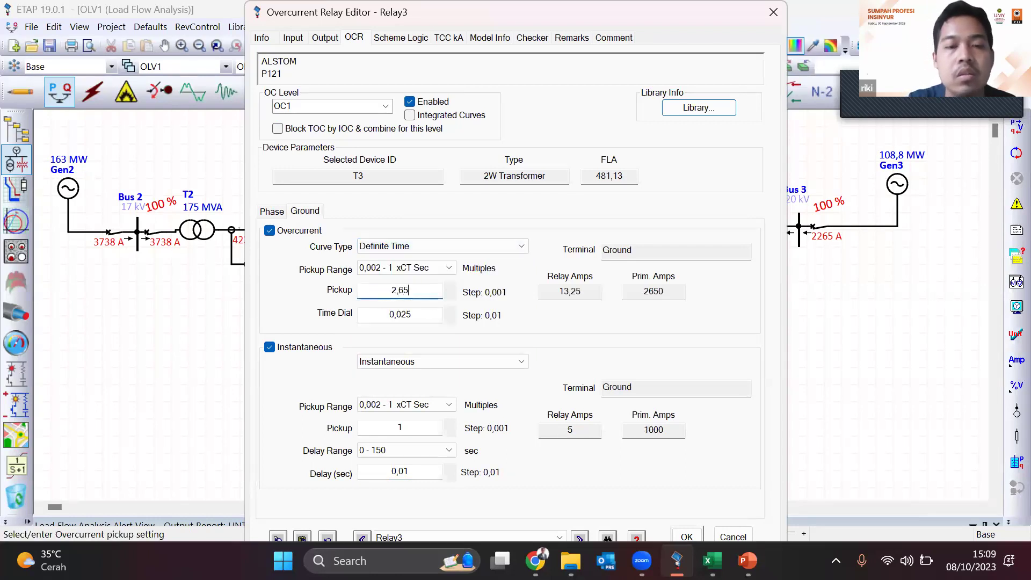
key(Tab)
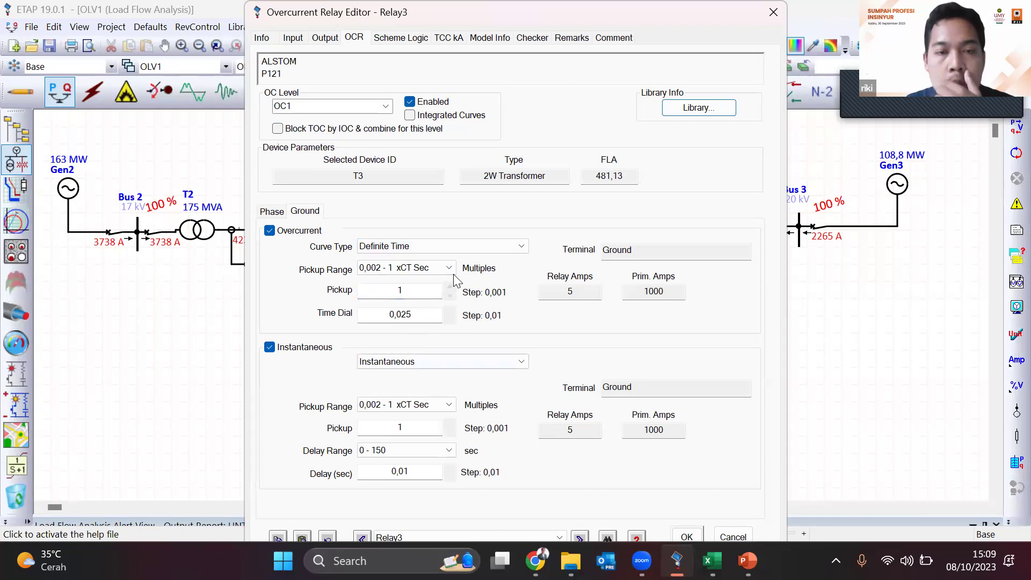
click(450, 268)
click(407, 303)
double_click(399, 291)
text(2,65)
- Keep the ground element Instantaneous with pickup 1 and delay 0,5 s, then confirm with OK
click(433, 361)
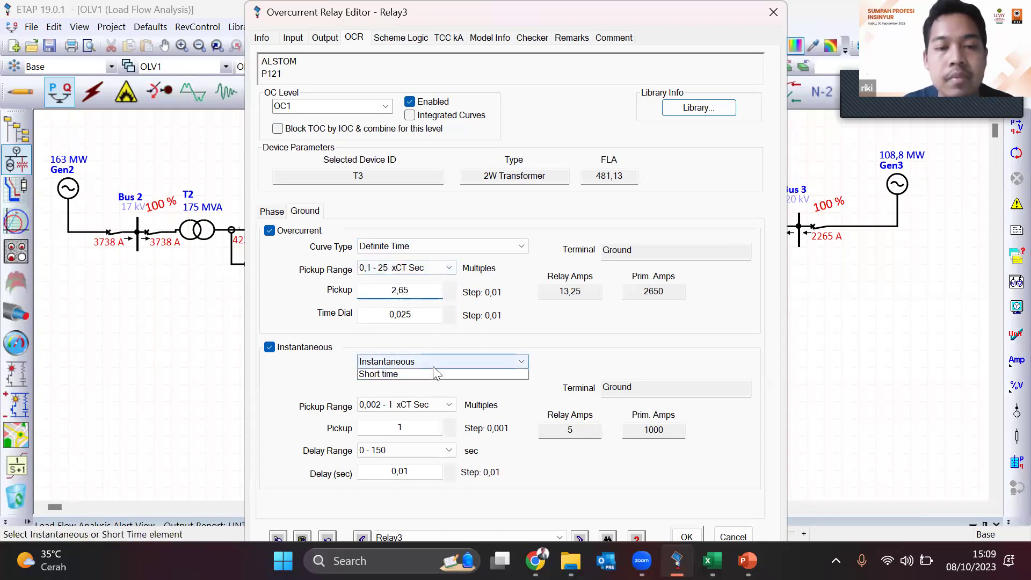
click(434, 361)
double_click(387, 428)
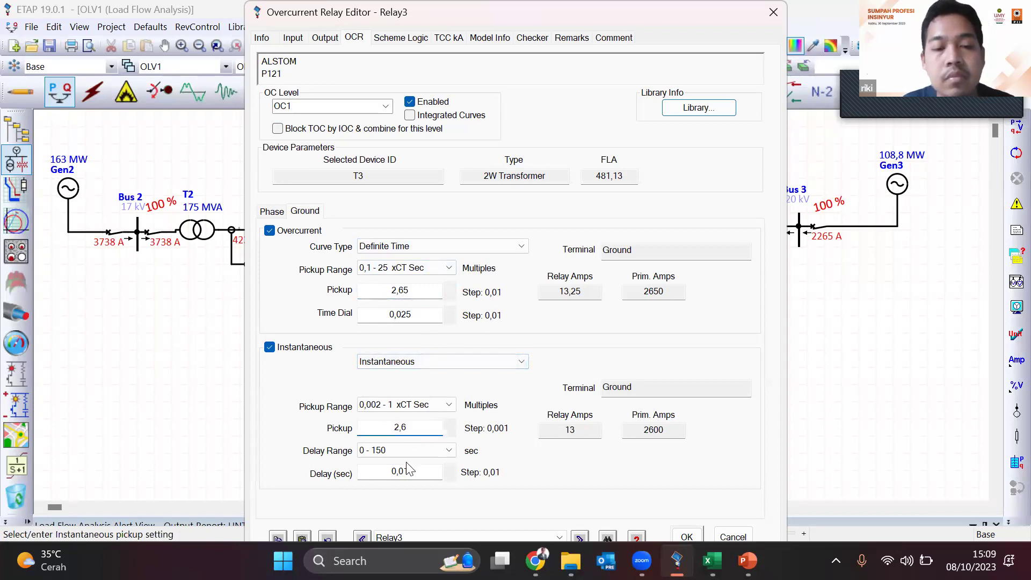
click(396, 428)
text(1)
key(BackSpace)
key(Delete)
key(Delete)
key(Delete)
key(Delete)
text(1)
click(425, 471)
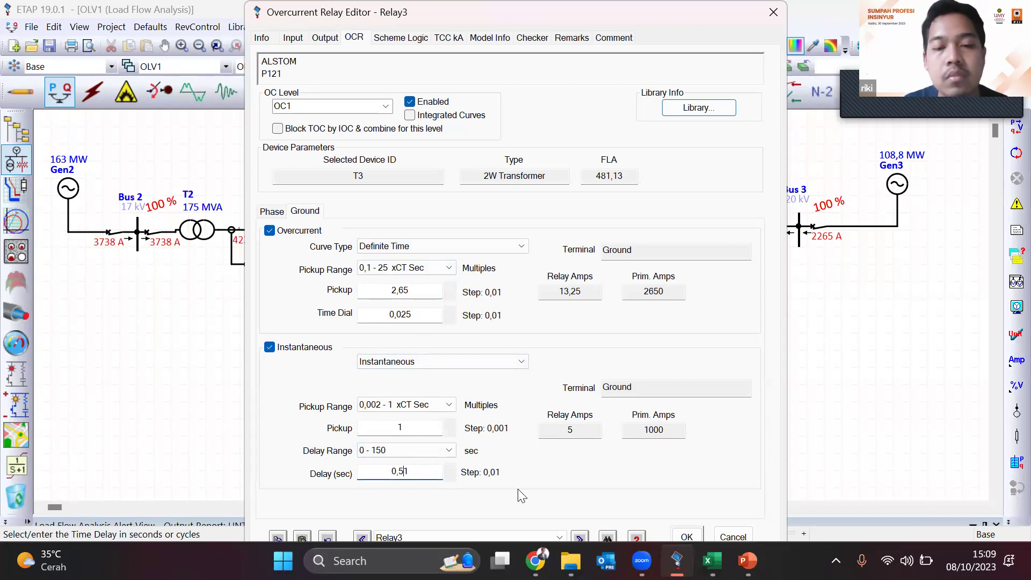
click(687, 536)
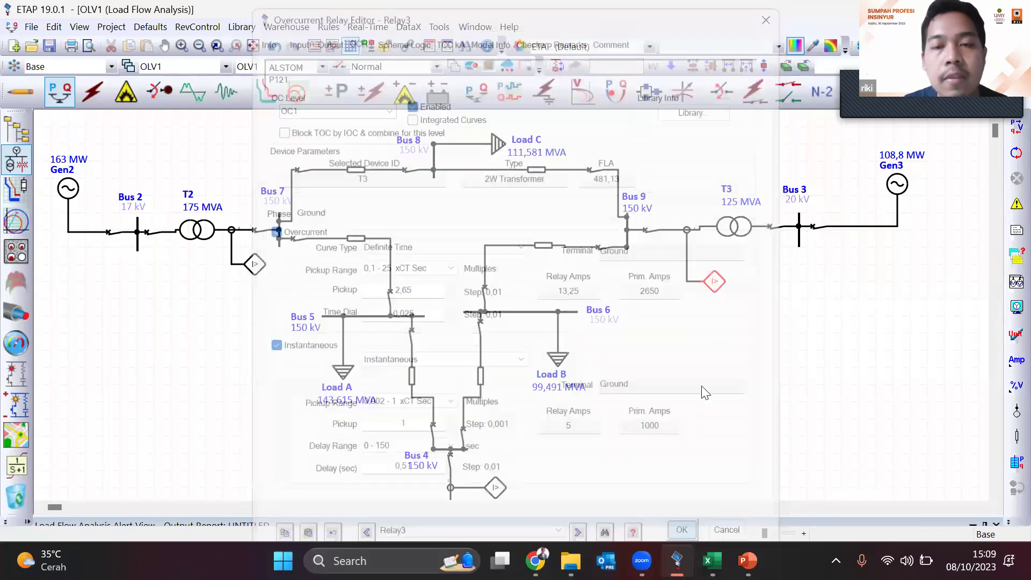
- Clear the diagram selection and run the load flow to display its results
scroll(236, 309, down, 2)
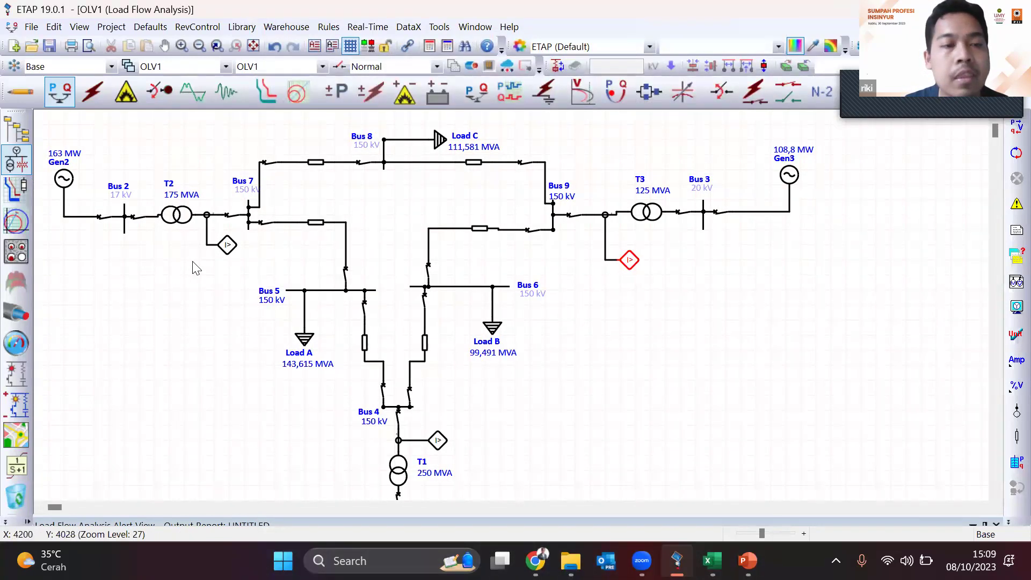
click(225, 275)
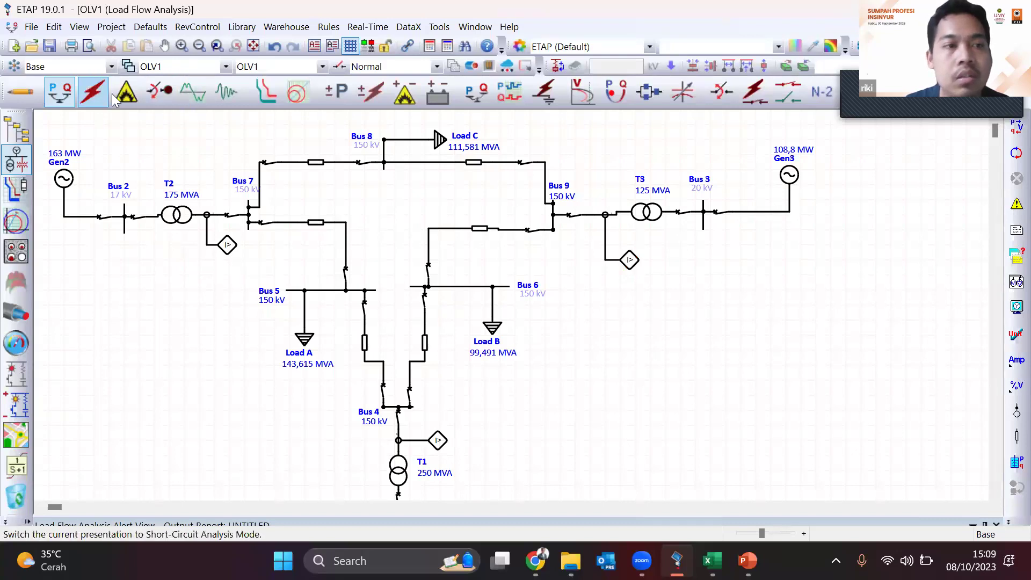
click(1008, 140)
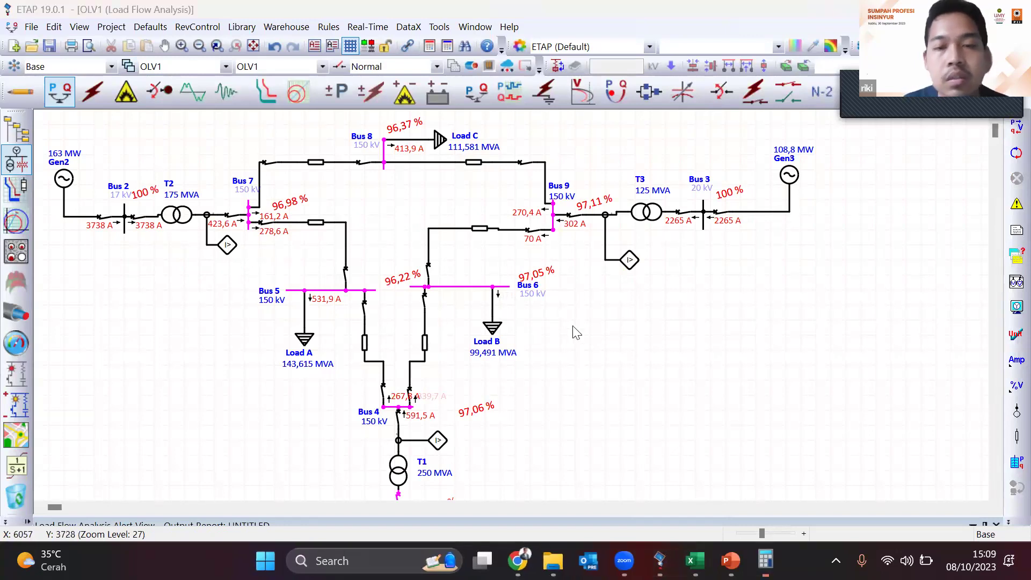
- In Calculator, compute 43 × 1,5 = 64,5
click(303, 411)
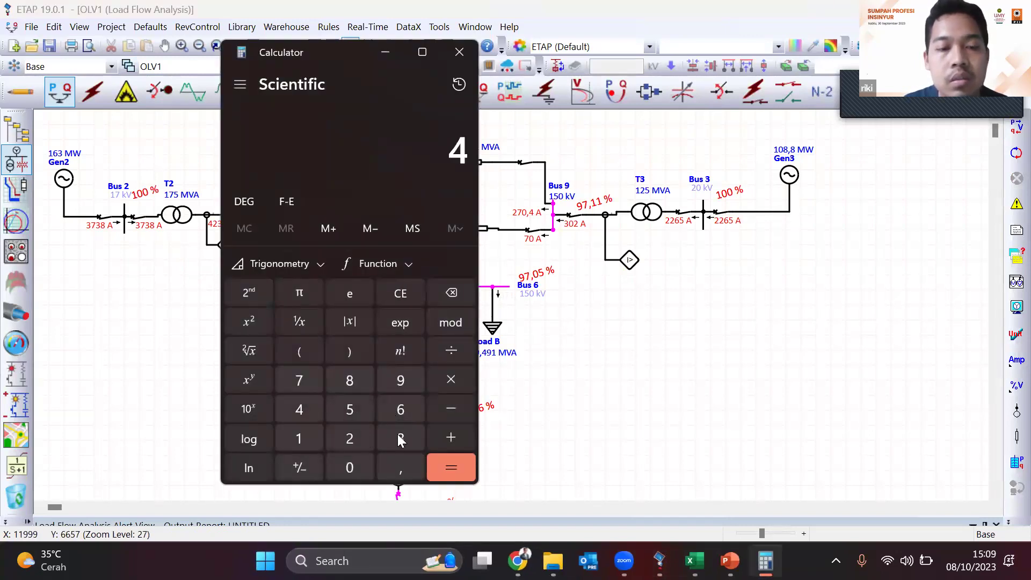
click(399, 439)
click(434, 386)
click(301, 438)
click(394, 463)
click(347, 408)
click(441, 461)
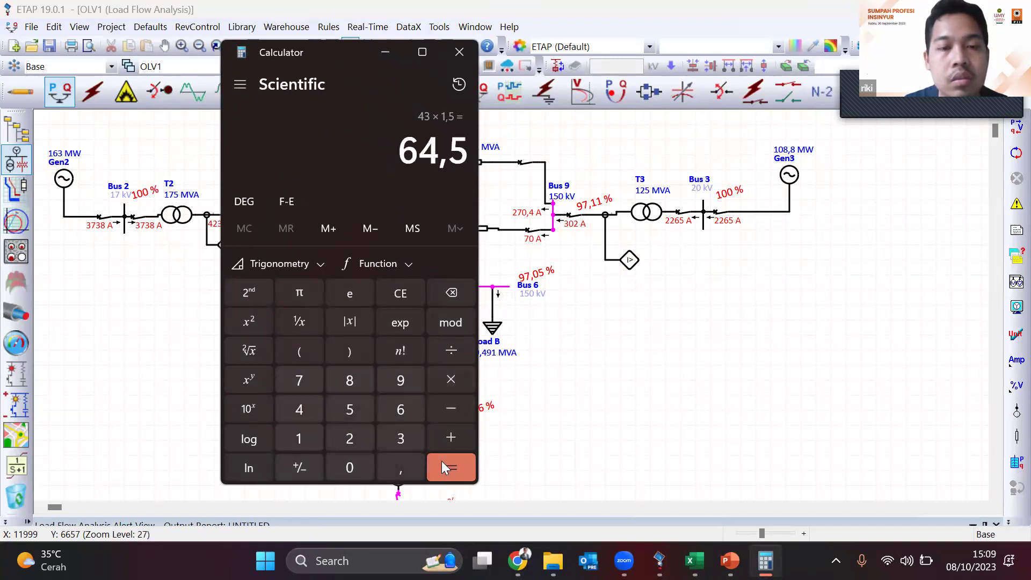
- Divide by 1000 and multiply by 5 to get 0,3225, then return to ETAP
click(460, 345)
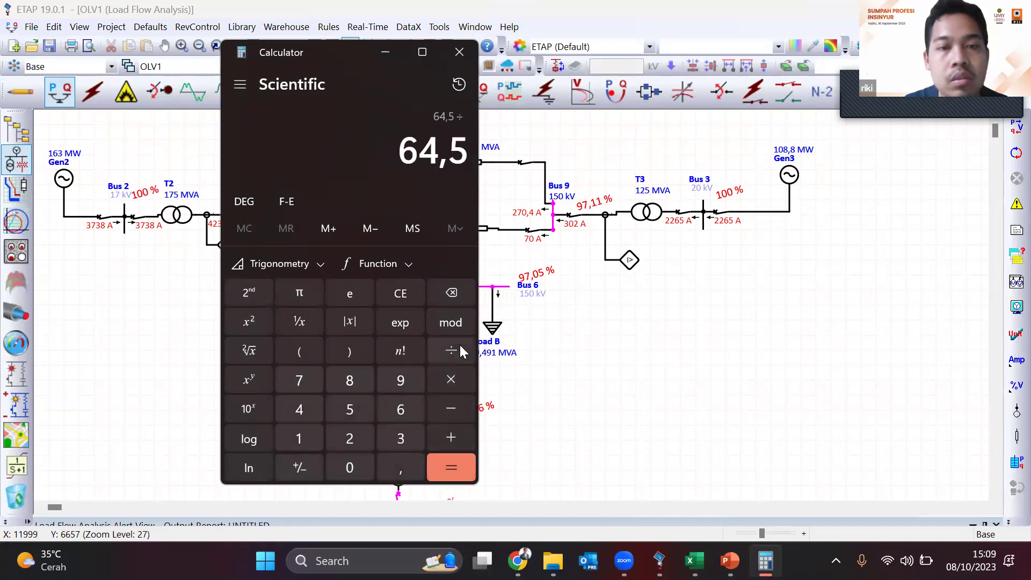
click(299, 439)
triple_click(349, 462)
click(443, 468)
click(451, 380)
click(349, 409)
click(450, 466)
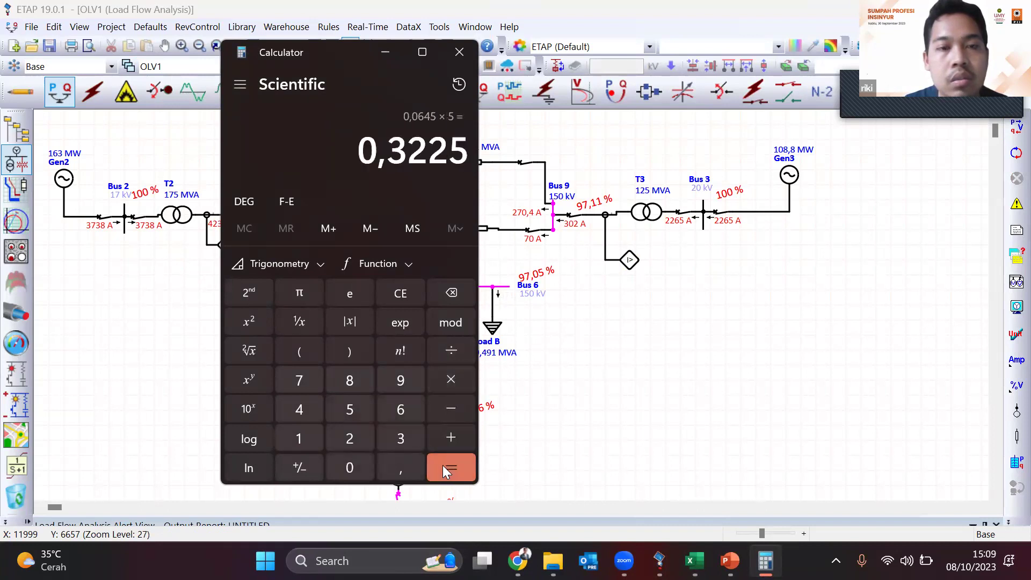
click(585, 385)
- Open Relay2's editor and add output DO1 with a new interlock row
double_click(228, 246)
mouse_move(730, 560)
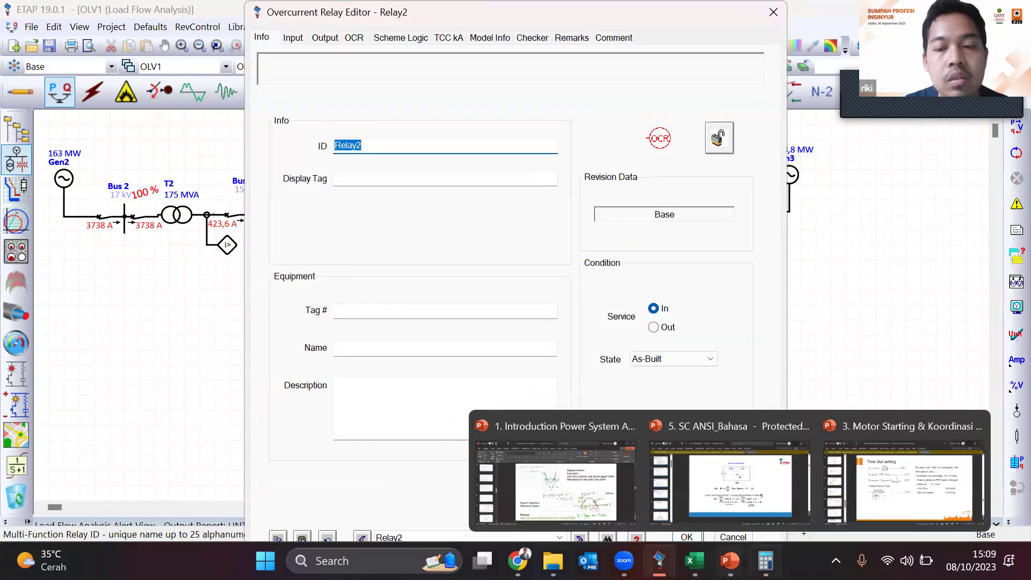
key(alt+Tab)
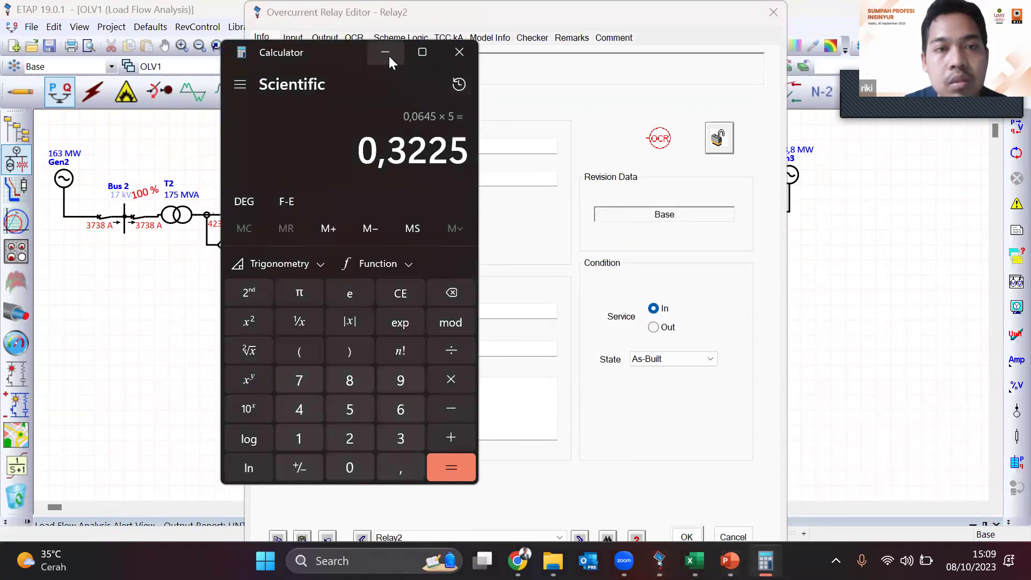
click(387, 53)
click(301, 40)
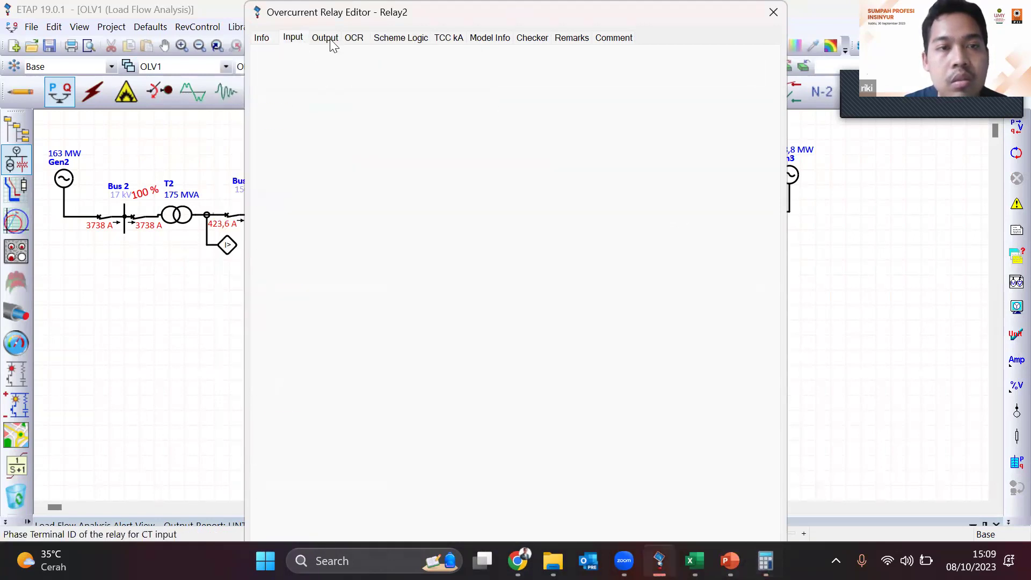
click(327, 39)
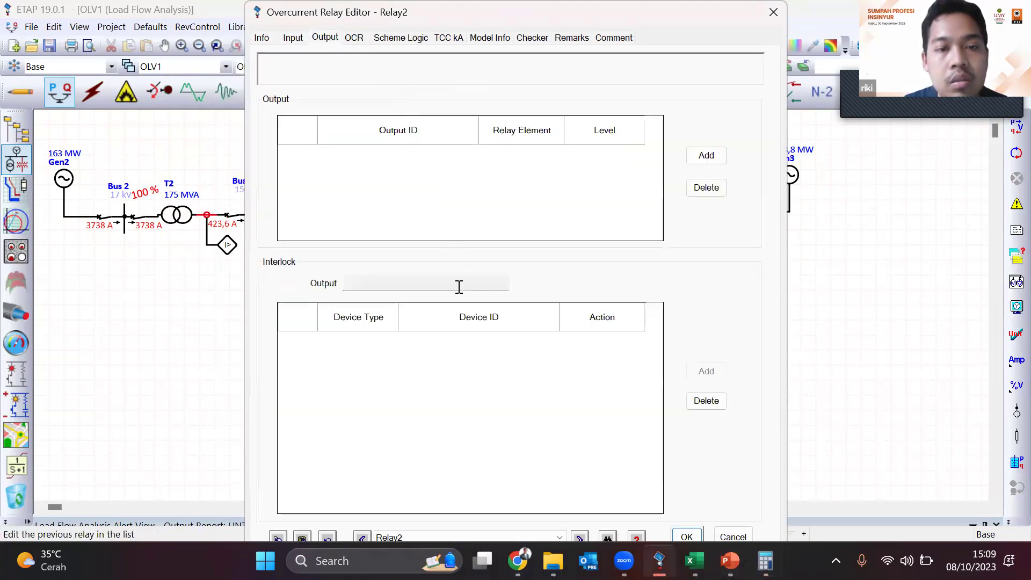
click(706, 155)
click(706, 371)
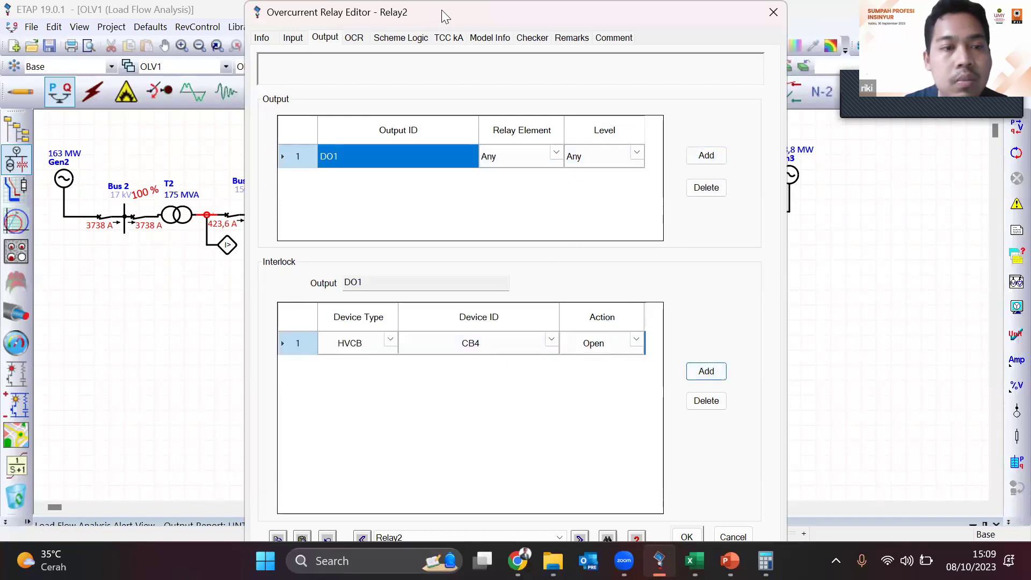
- Check the ID of the breaker between T2 and Bus 7 in its properties
drag(442, 10, 589, 13)
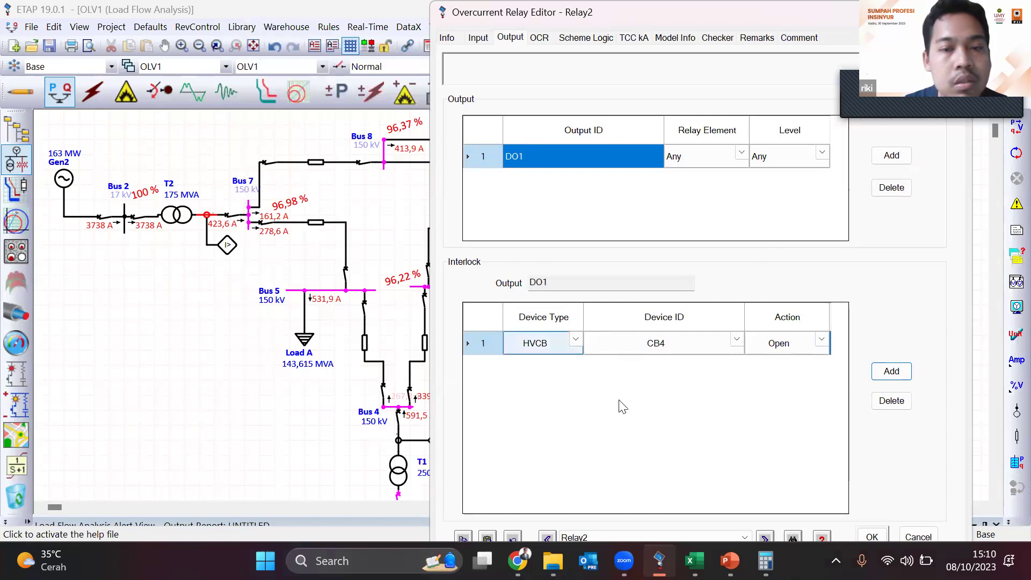
click(871, 538)
click(232, 218)
double_click(232, 218)
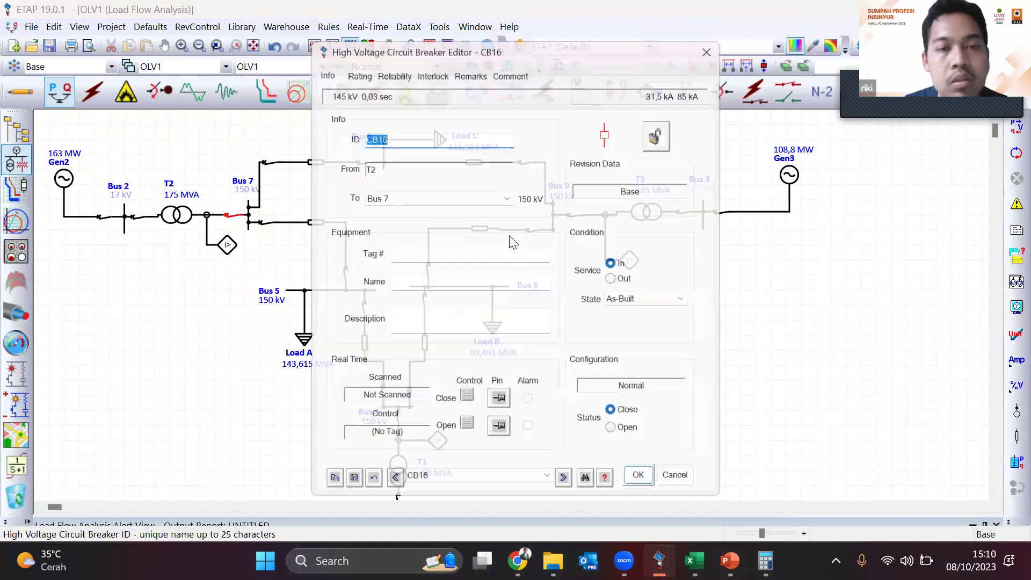
click(678, 479)
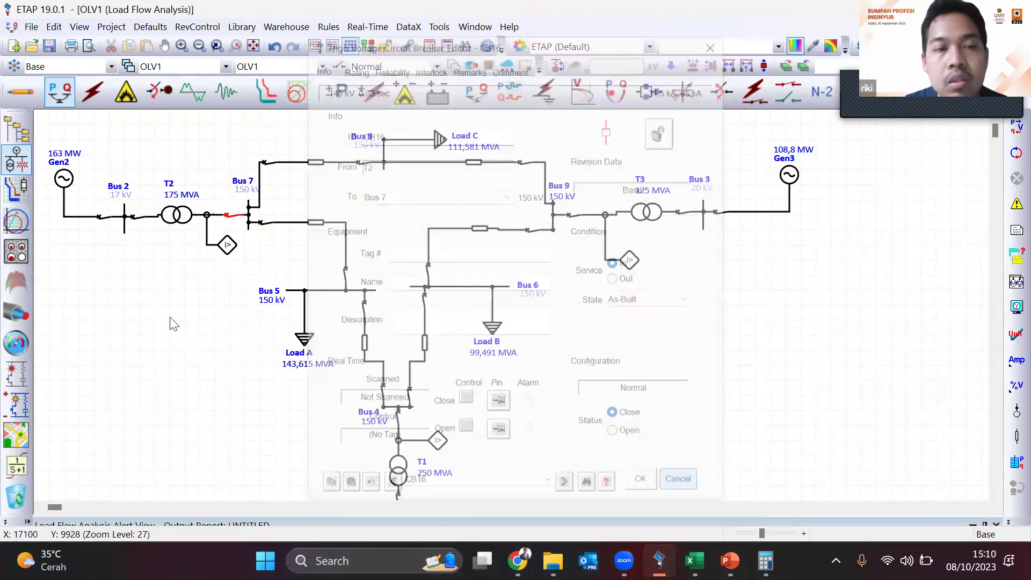
- Set Relay2's DO1 interlock Device ID to CB16 so it opens that breaker
double_click(227, 245)
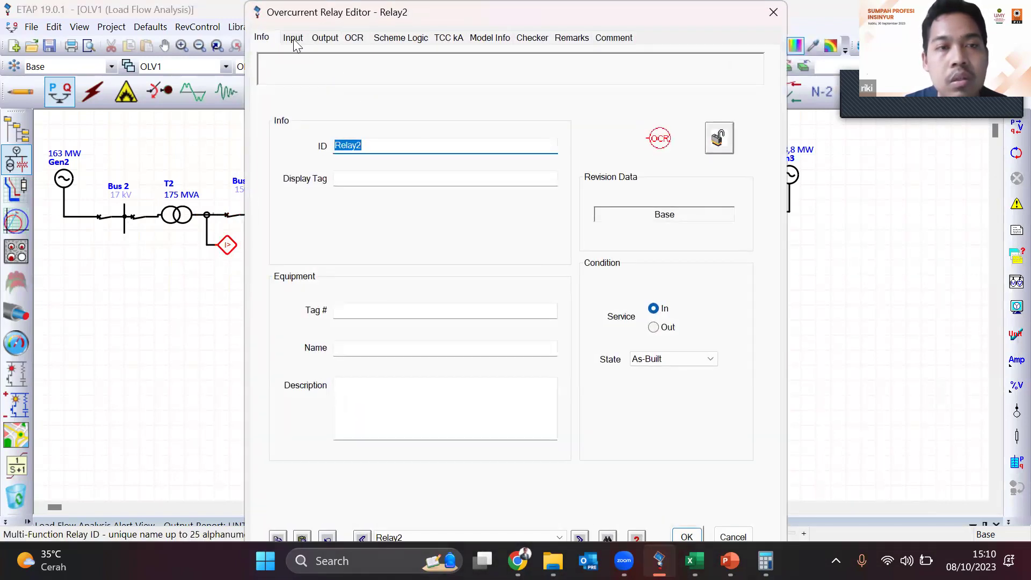
click(313, 39)
click(548, 348)
click(552, 339)
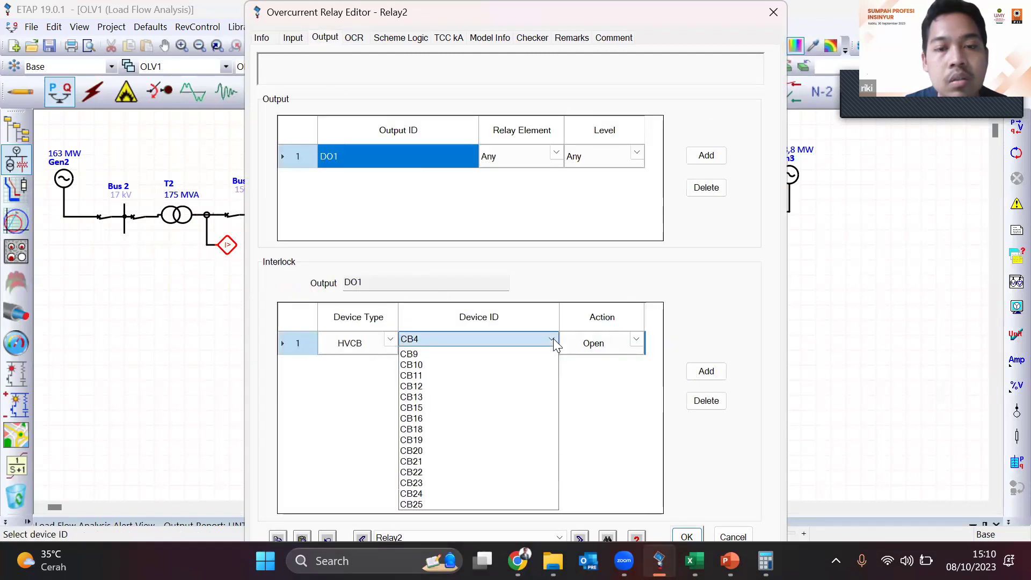
click(467, 471)
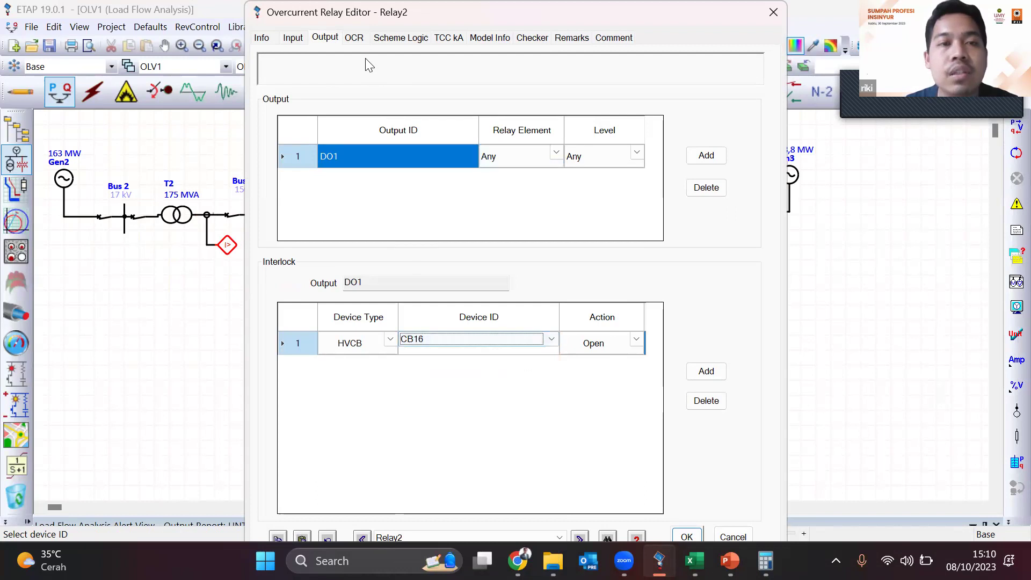
click(354, 38)
click(325, 37)
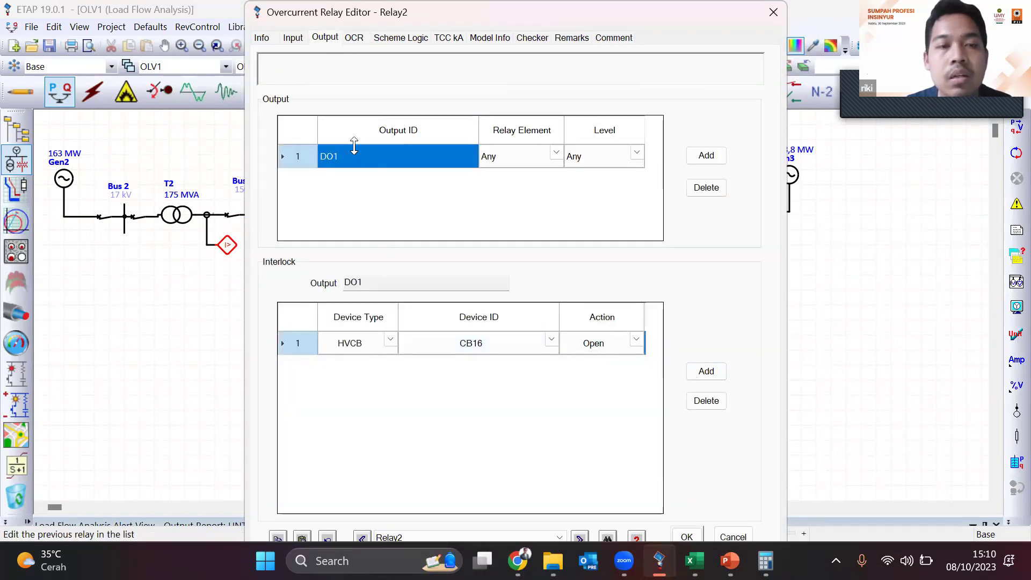
- Enable Integrated Curves and choose ALSTOM P121 from the relay library
click(354, 38)
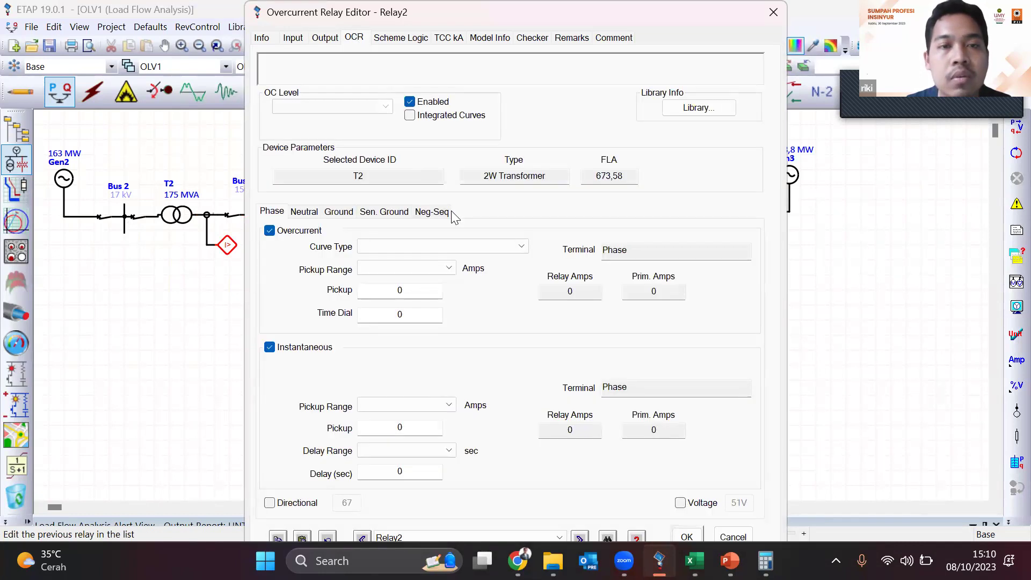
click(442, 119)
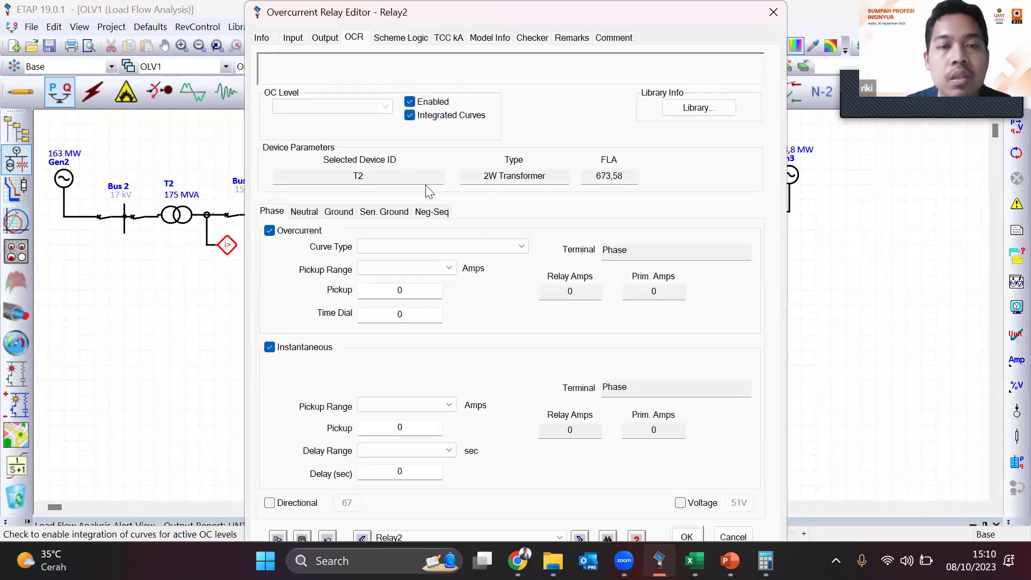
click(691, 110)
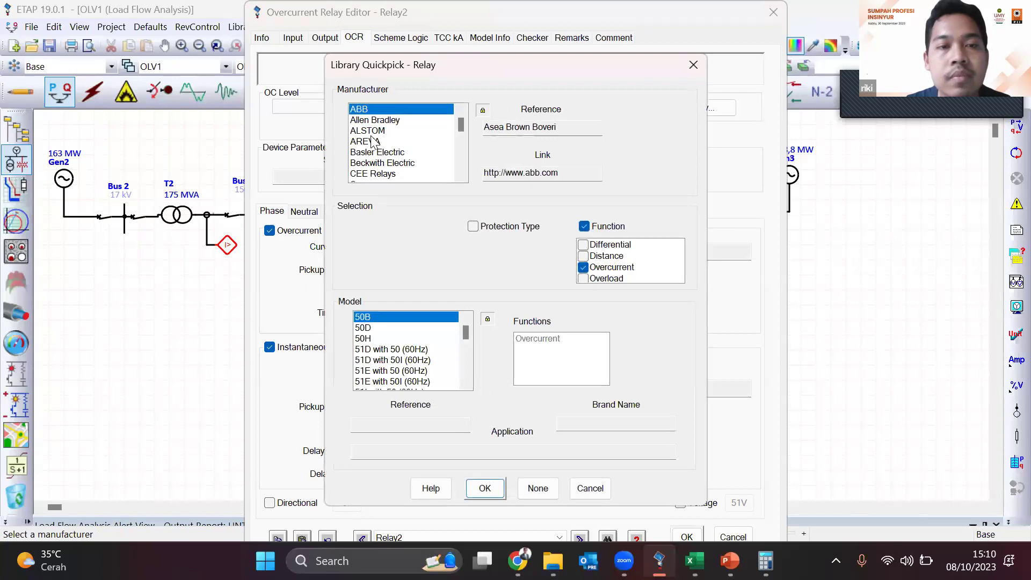
click(375, 130)
click(399, 349)
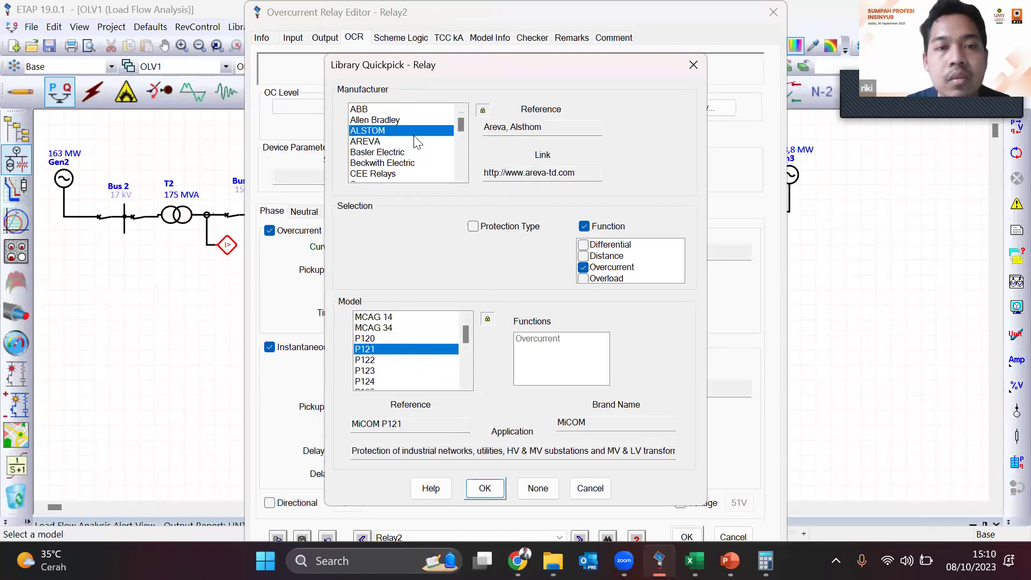
click(485, 488)
- Set the phase curve to Definite Time with pickup 0,325 and instantaneous pickup 2,3
click(472, 248)
click(432, 314)
double_click(398, 290)
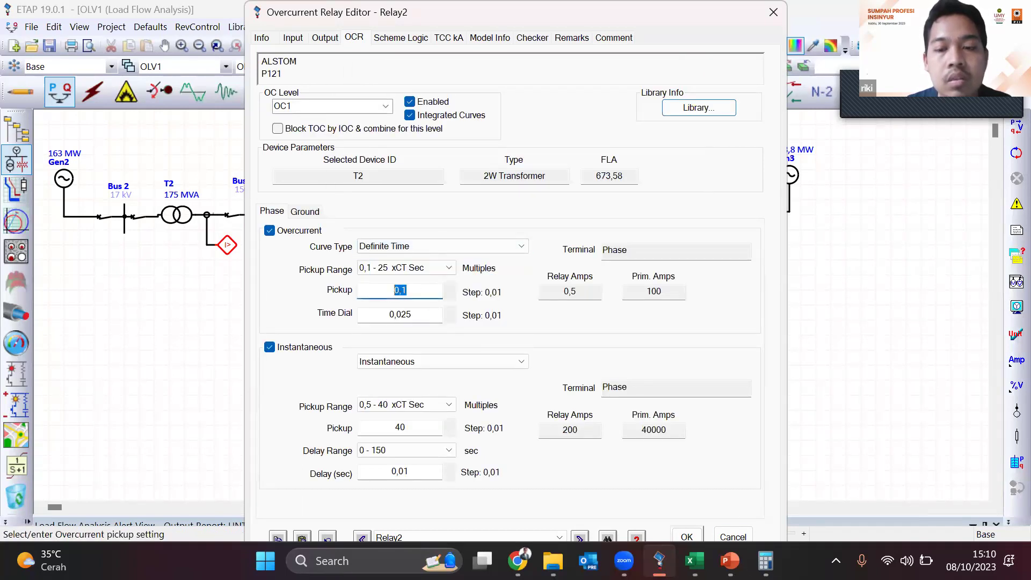
click(766, 560)
click(458, 141)
click(423, 290)
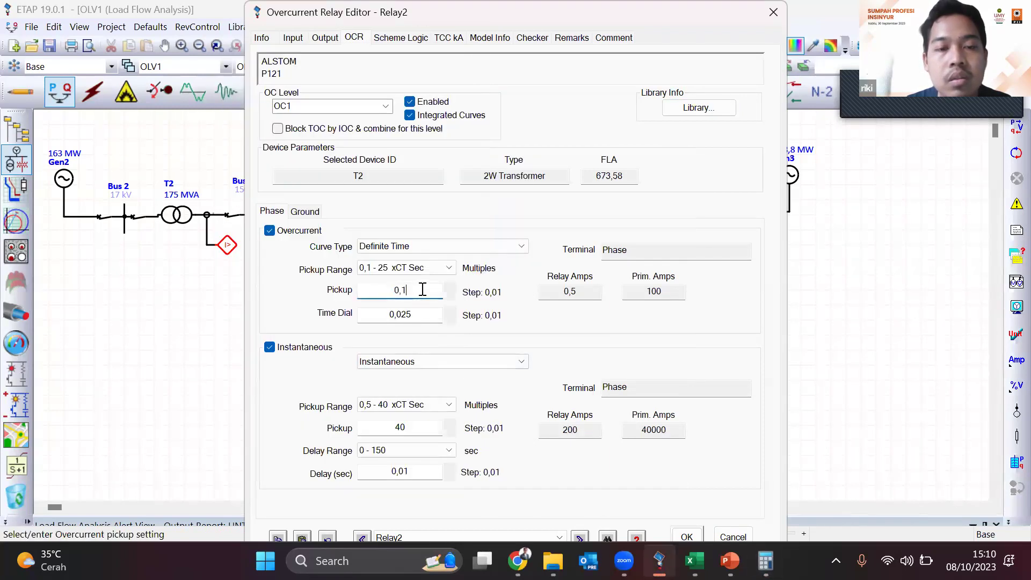
key(BackSpace)
text(325)
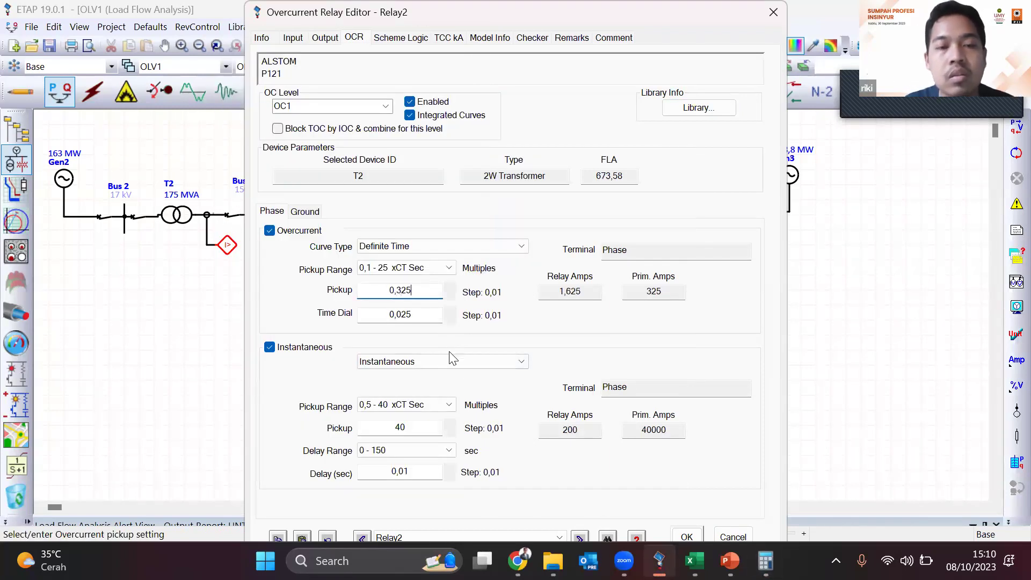
double_click(414, 428)
text(2,3)
click(410, 317)
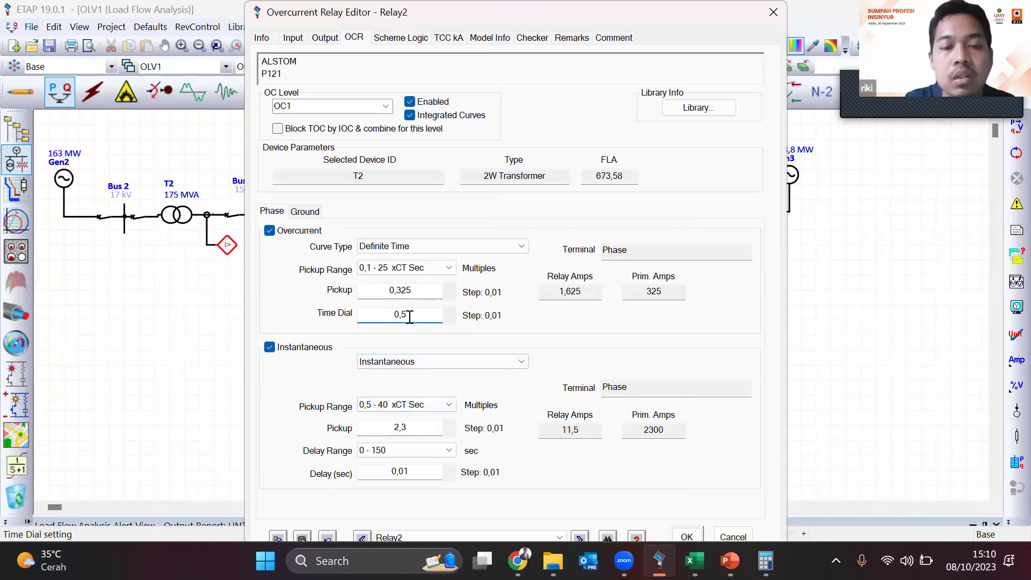
click(423, 472)
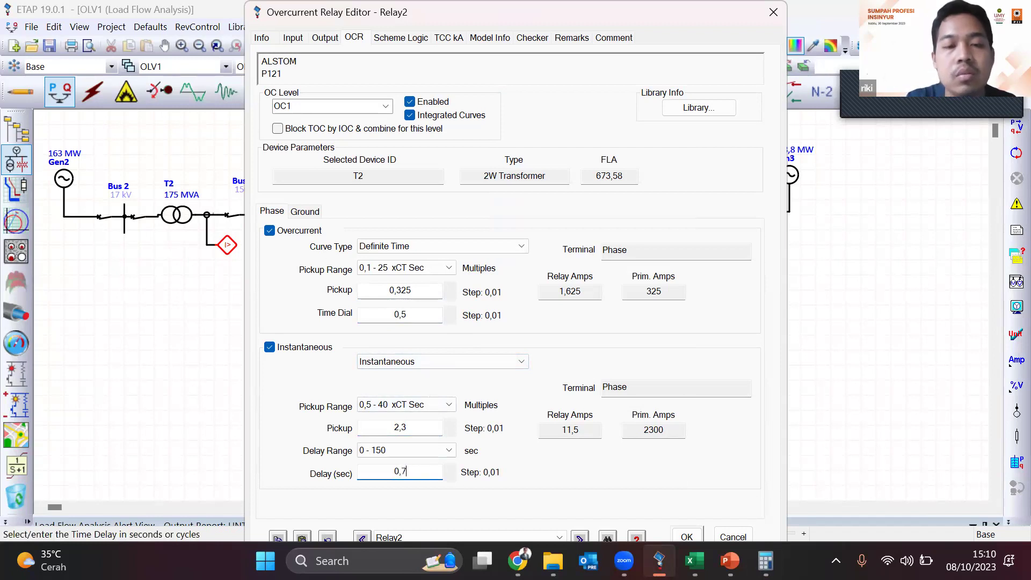
- Copy the phase pickup 0,325 into the ground pickup value
click(311, 211)
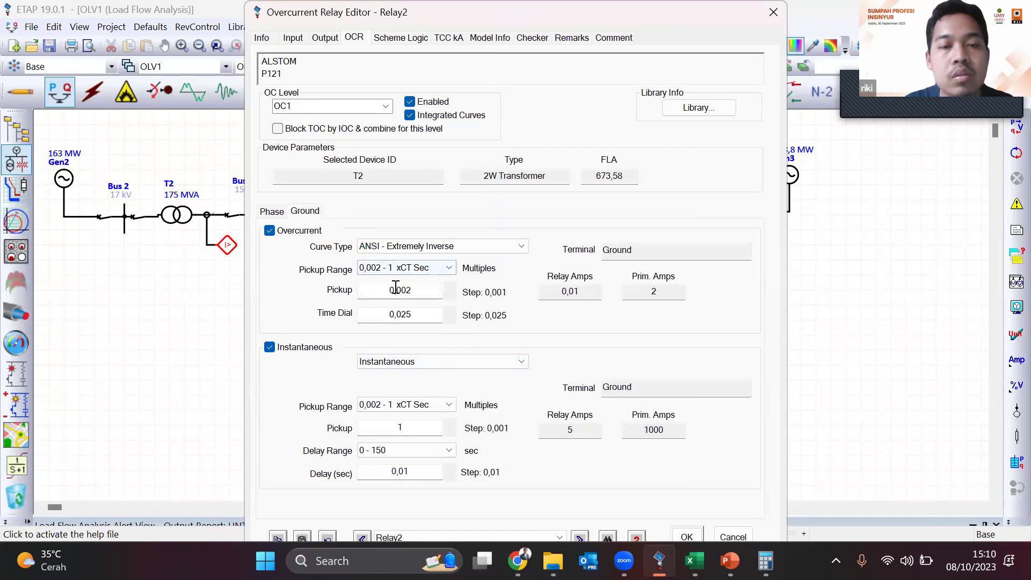
click(277, 213)
double_click(401, 290)
click(314, 213)
click(411, 292)
double_click(370, 290)
text(0,325)
- Give the ground instantaneous element range 0,5-40 xCT Sec and pickup 1,75, then confirm
click(434, 426)
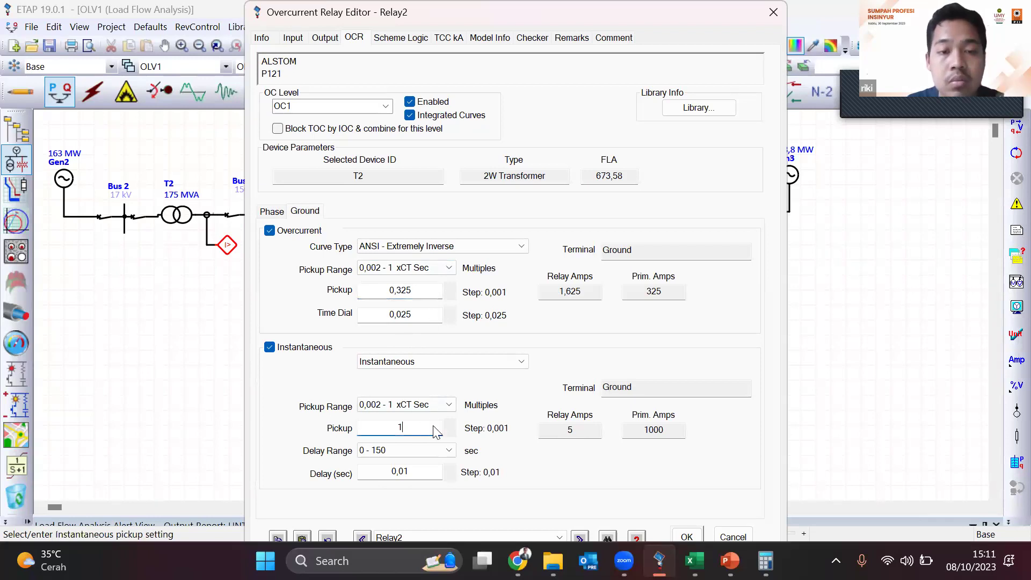
click(488, 370)
click(439, 405)
click(421, 442)
key(Tab)
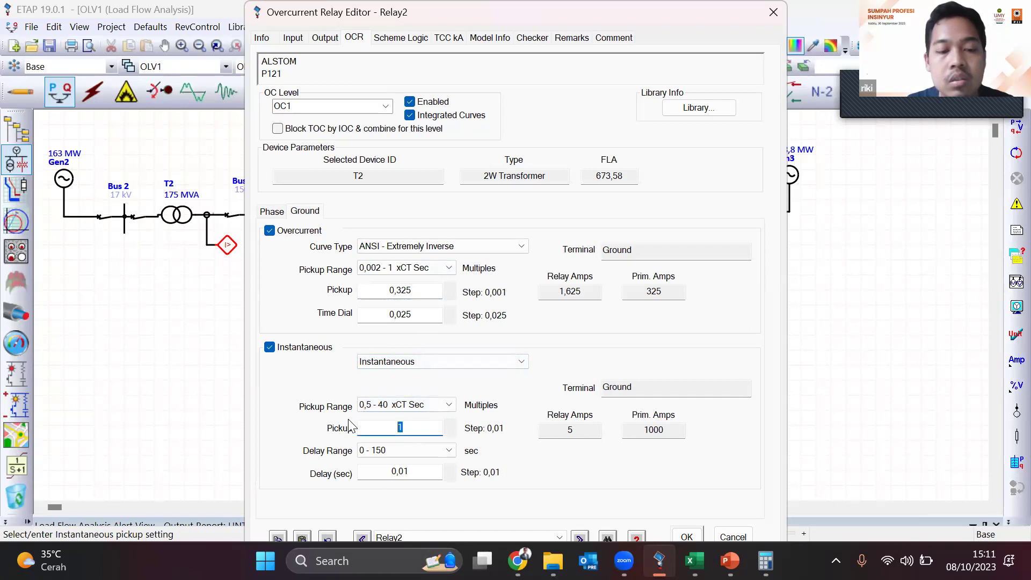
text(1,75)
double_click(404, 476)
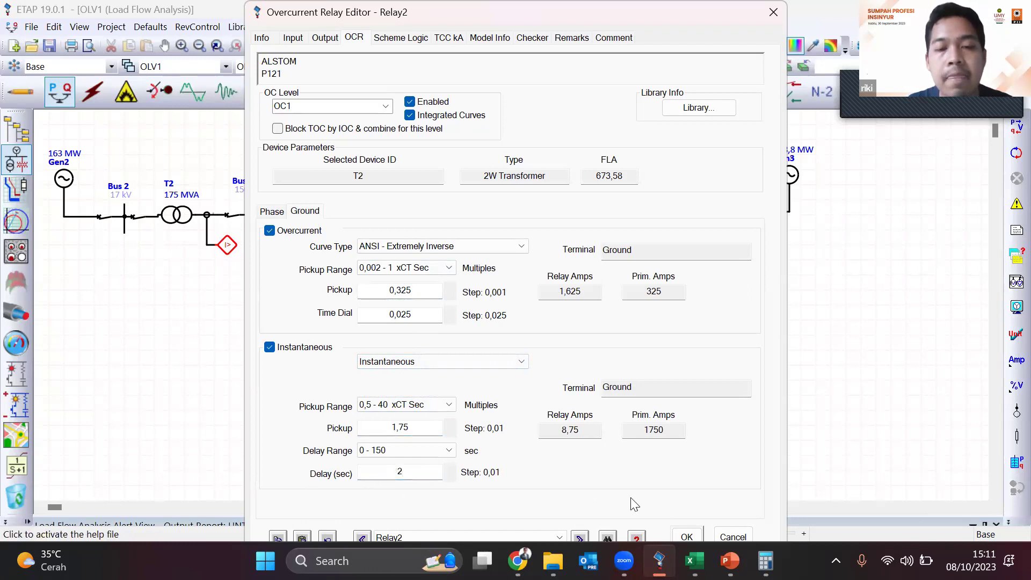
click(679, 534)
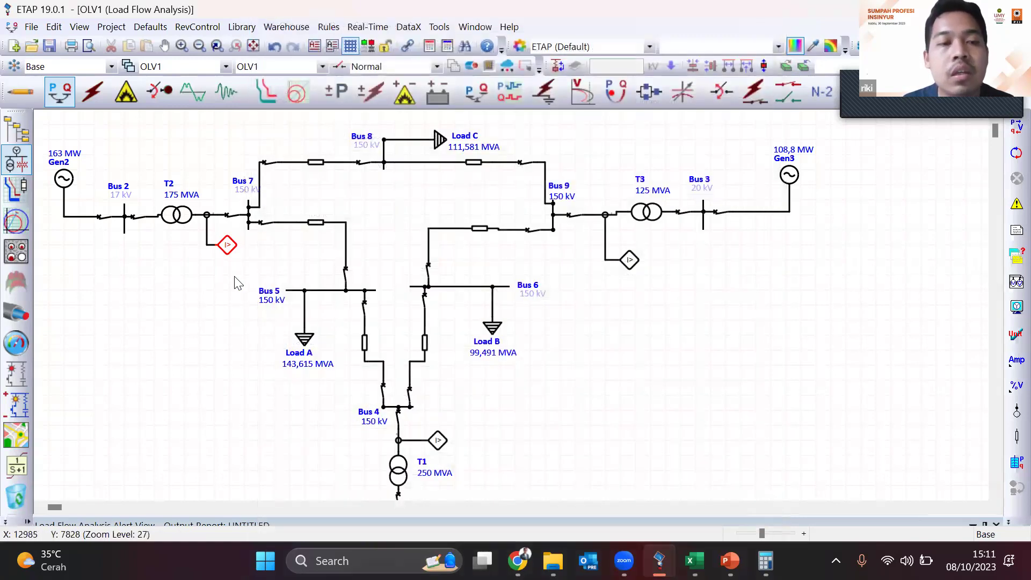
- Review Relay2's outputs and CT inputs, confirming its base device is transformer T2
double_click(229, 251)
click(333, 39)
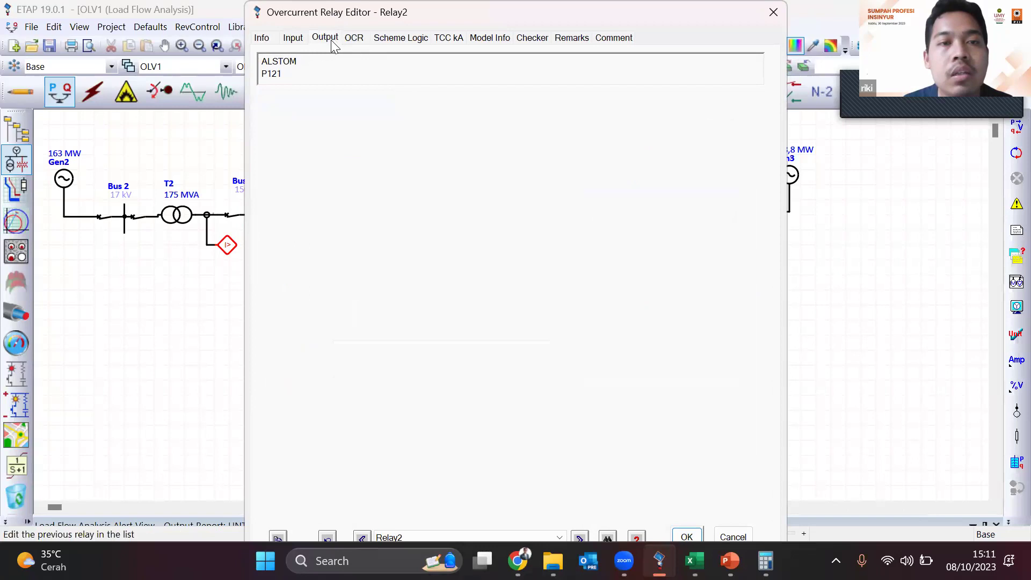
click(293, 38)
drag(408, 12, 567, 11)
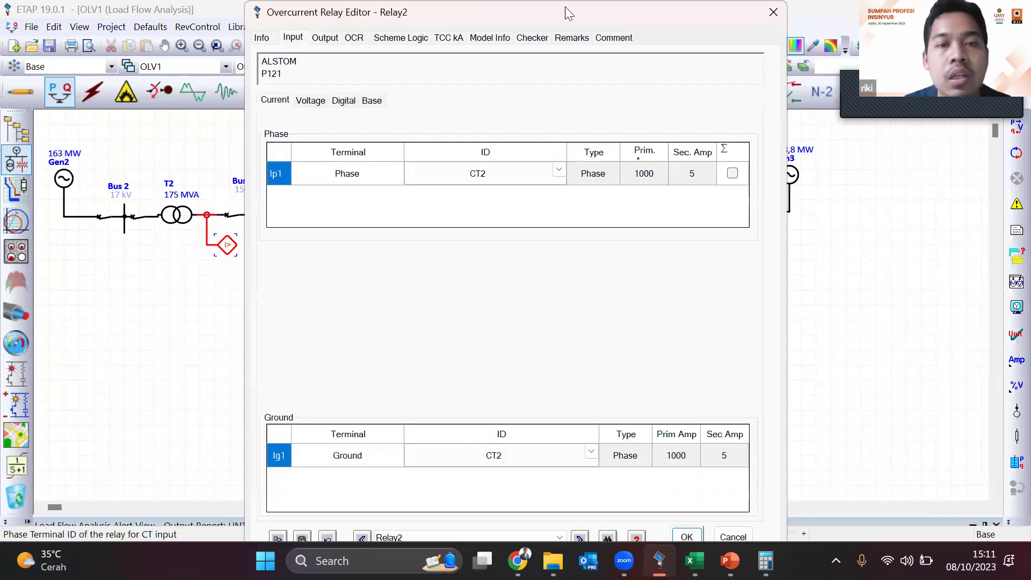
click(530, 101)
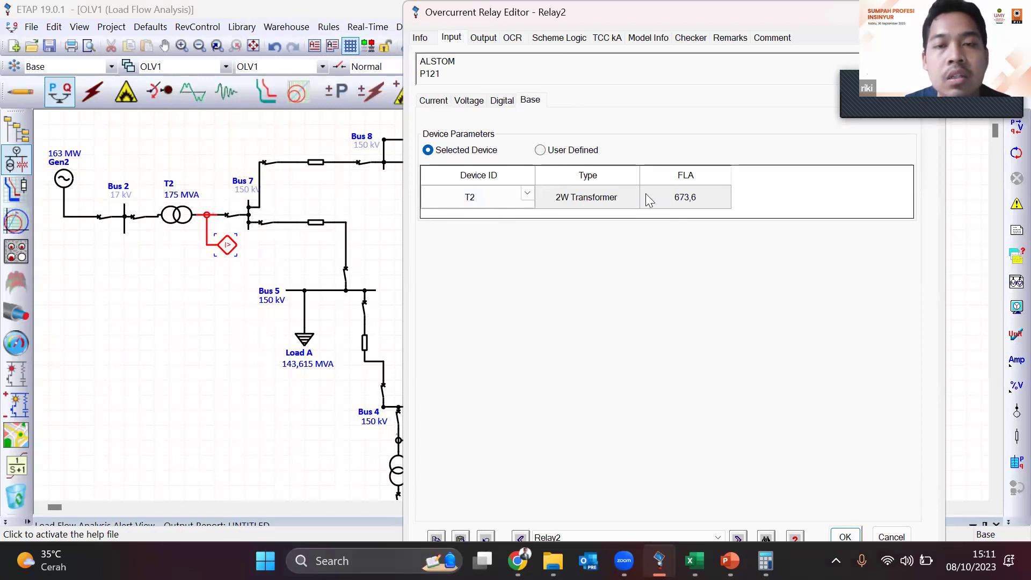
key(Return)
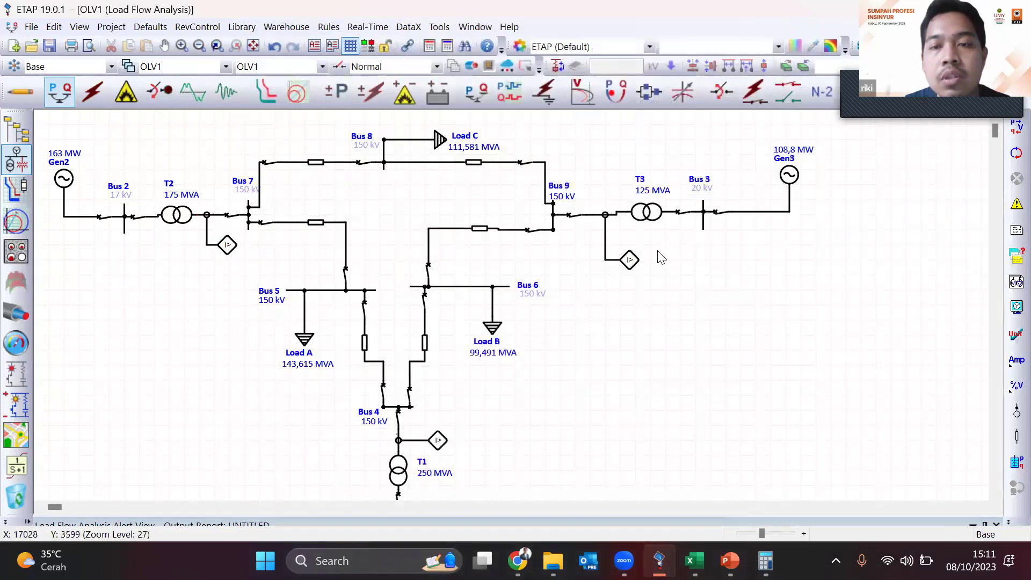
- Inspect Relay3's base device and outputs, then check breaker CB23's ID
click(630, 261)
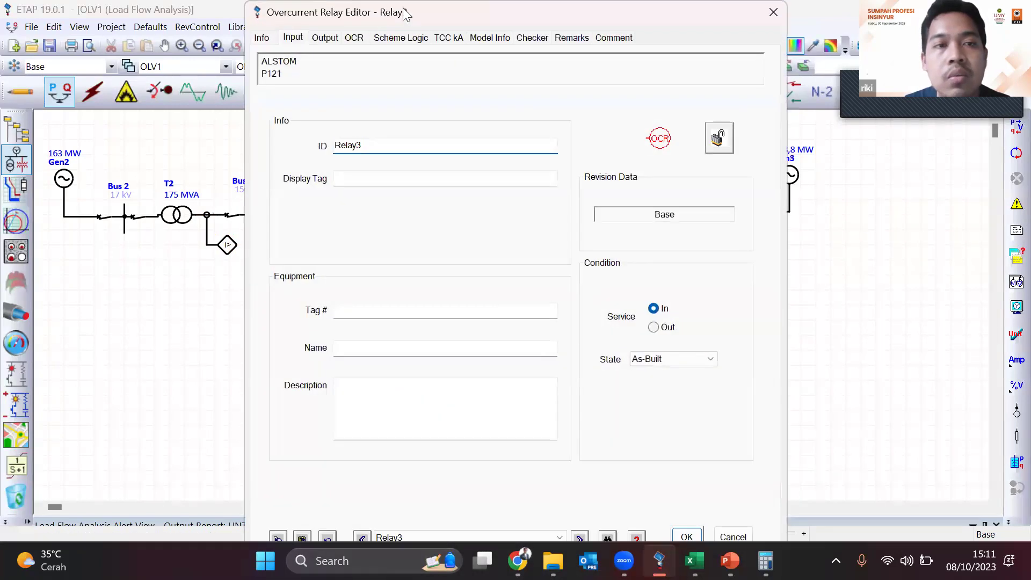
drag(455, 9, 357, 24)
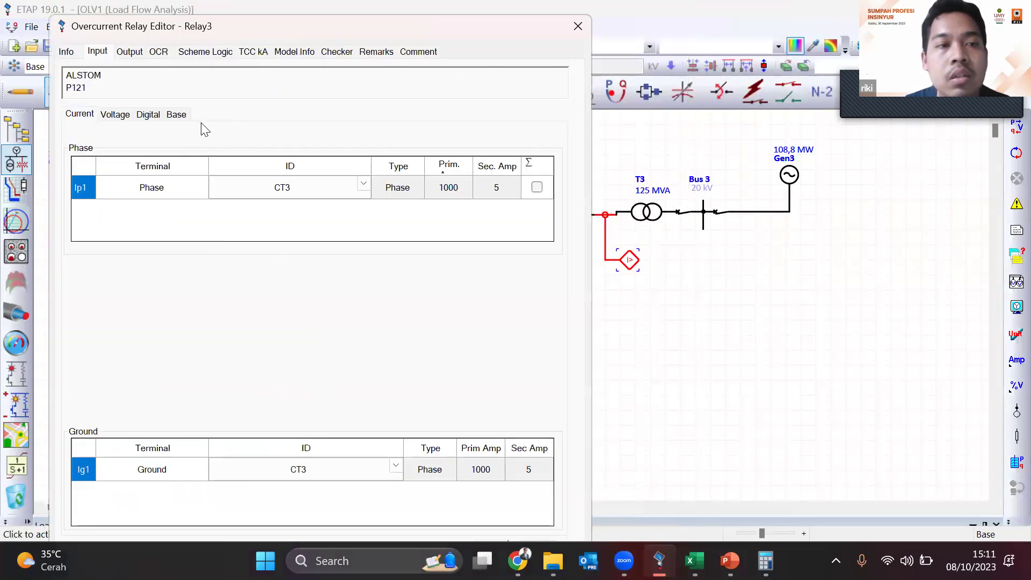
click(177, 114)
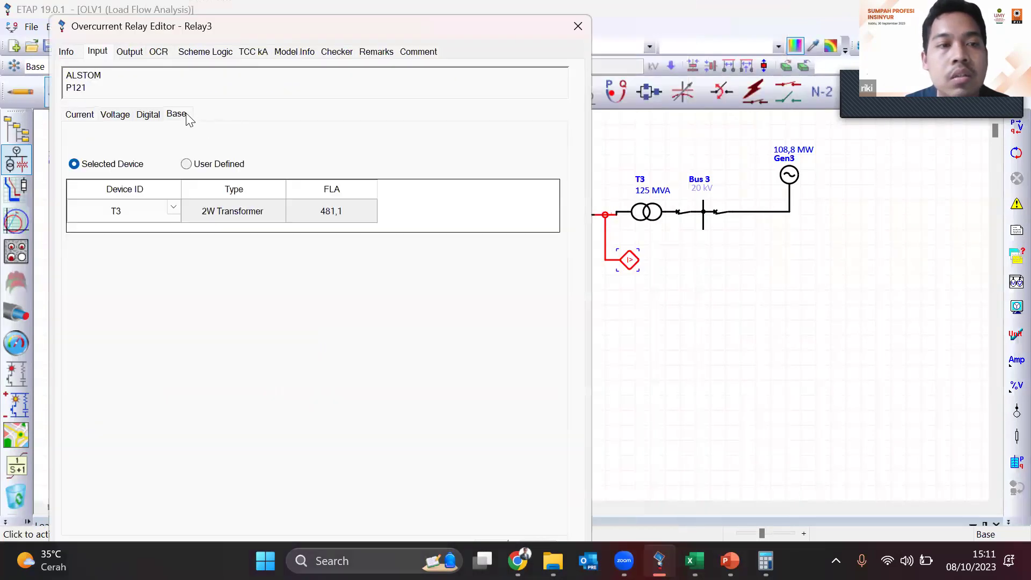
click(130, 52)
click(518, 171)
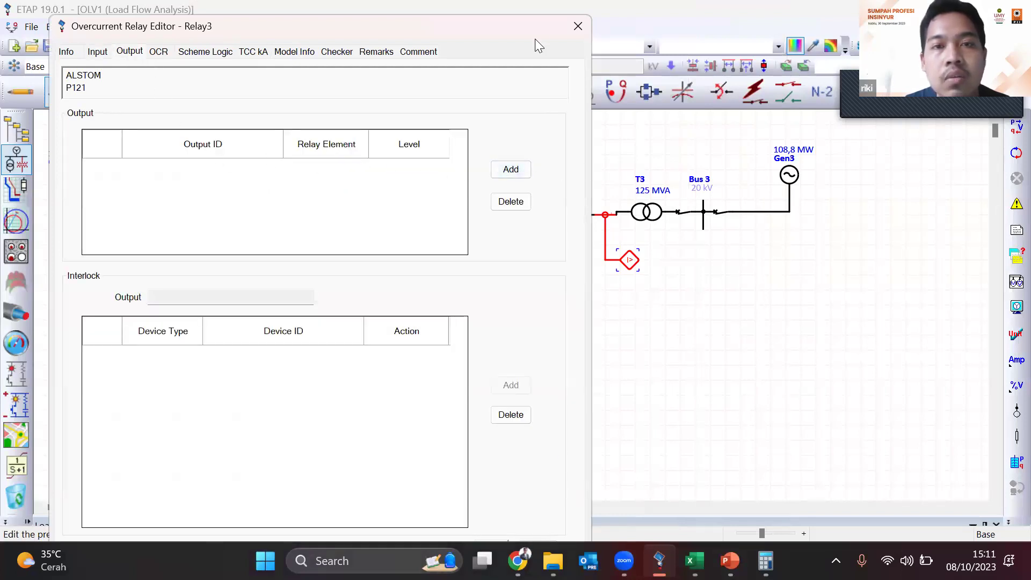
click(578, 27)
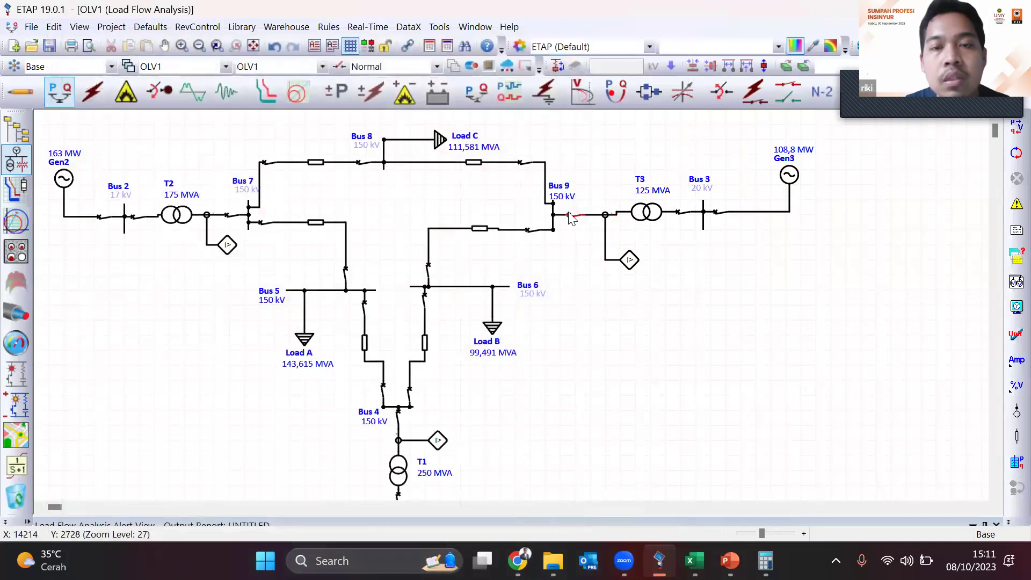
double_click(572, 218)
- Give Relay3 output DO1 with an interlock that opens breaker CB23
double_click(629, 260)
drag(420, 15, 186, 15)
click(102, 41)
click(478, 156)
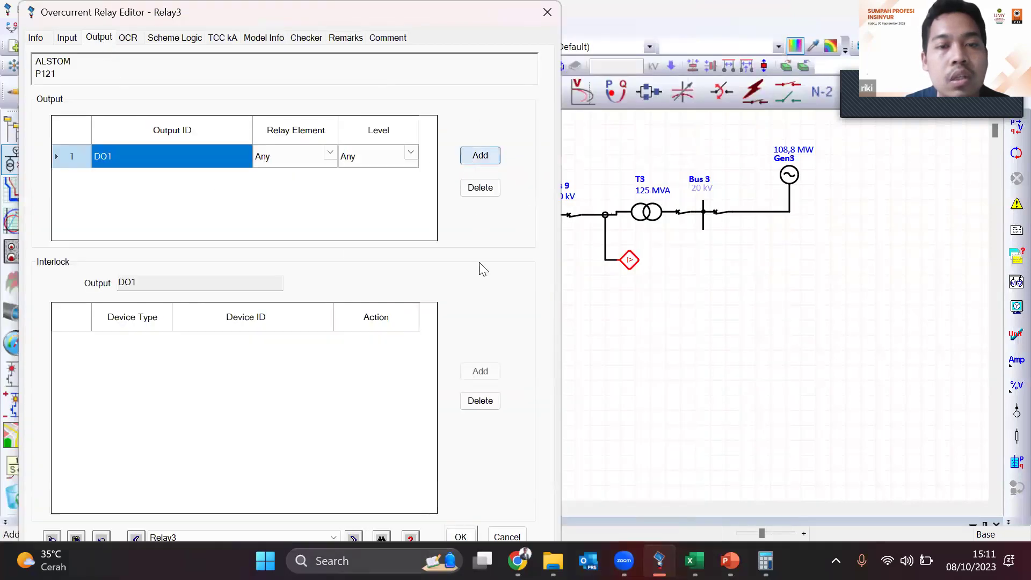
click(479, 371)
click(261, 338)
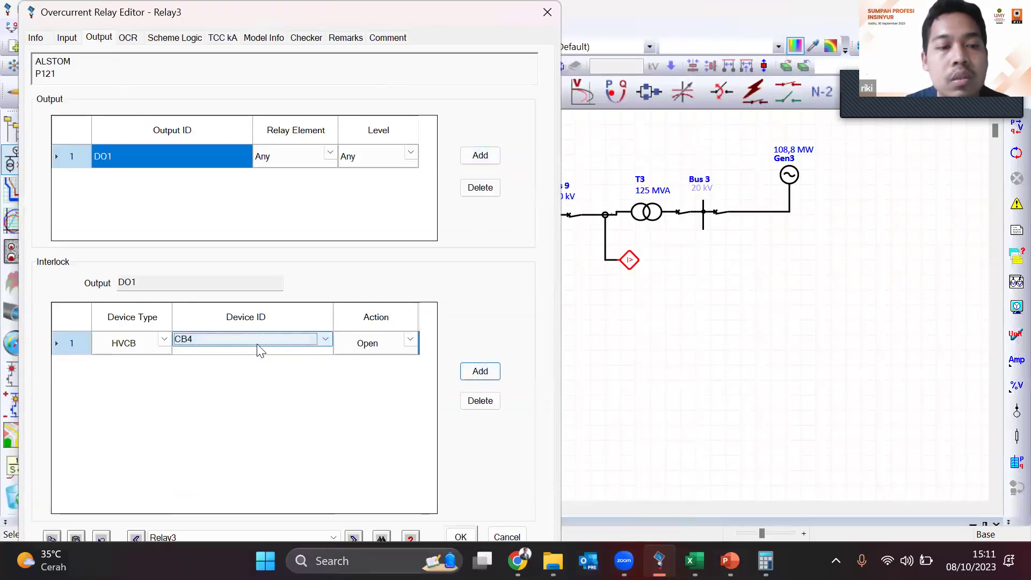
click(261, 338)
click(214, 536)
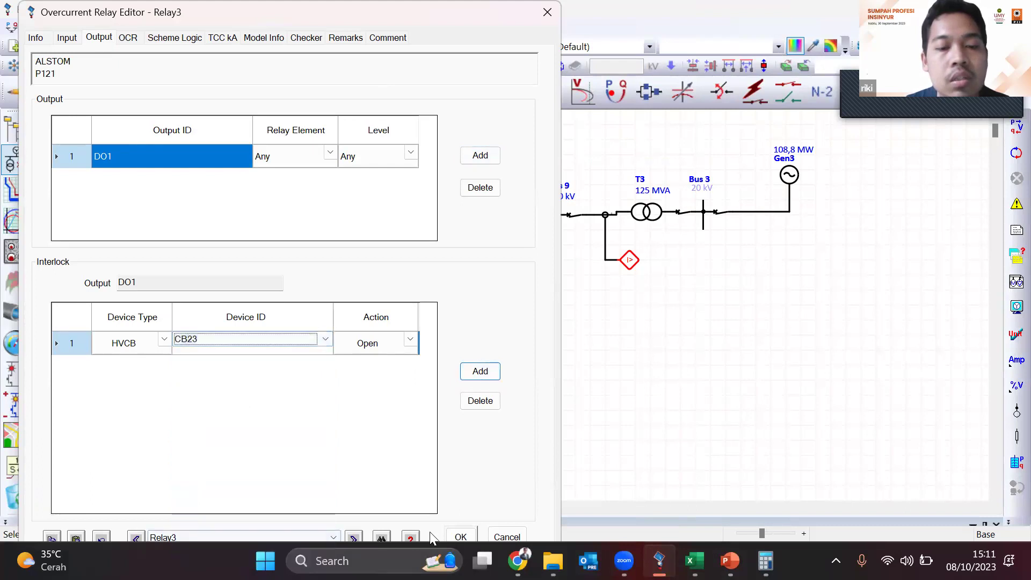
click(460, 536)
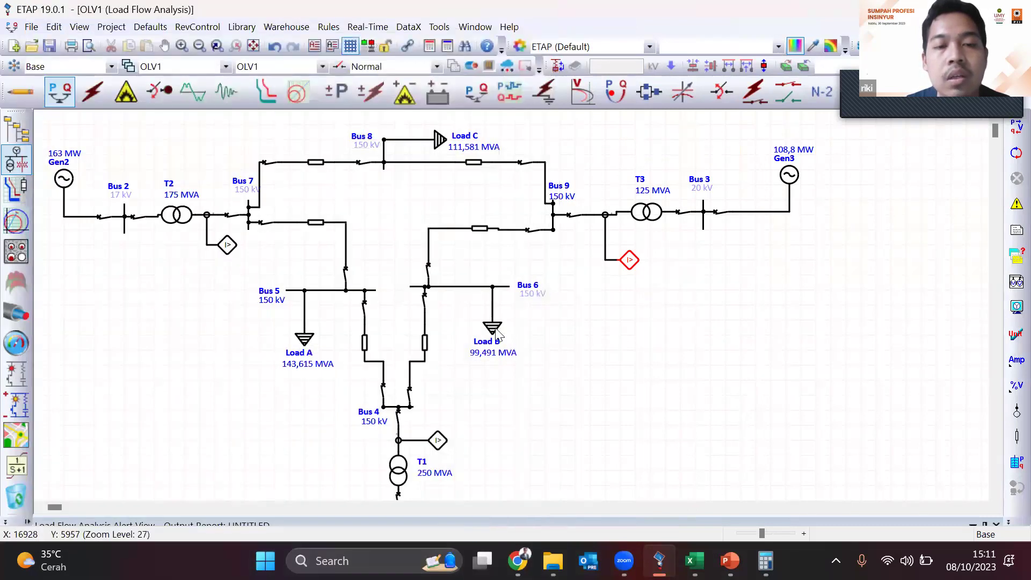
- After checking breaker CB4, give Relay1 output DO1 with an interlock opening CB4
scroll(416, 248, down, 5)
double_click(401, 243)
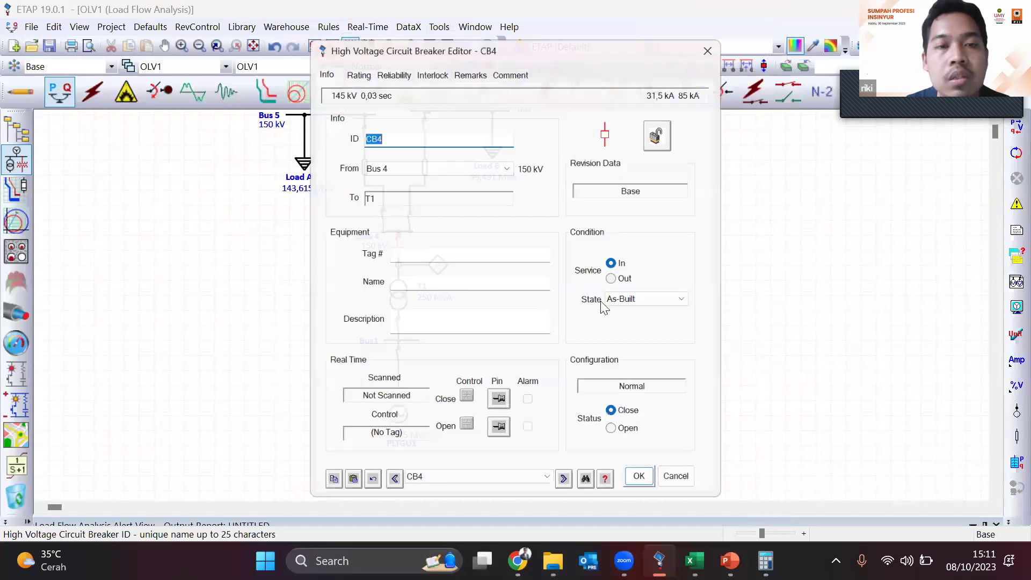
key(Escape)
double_click(438, 261)
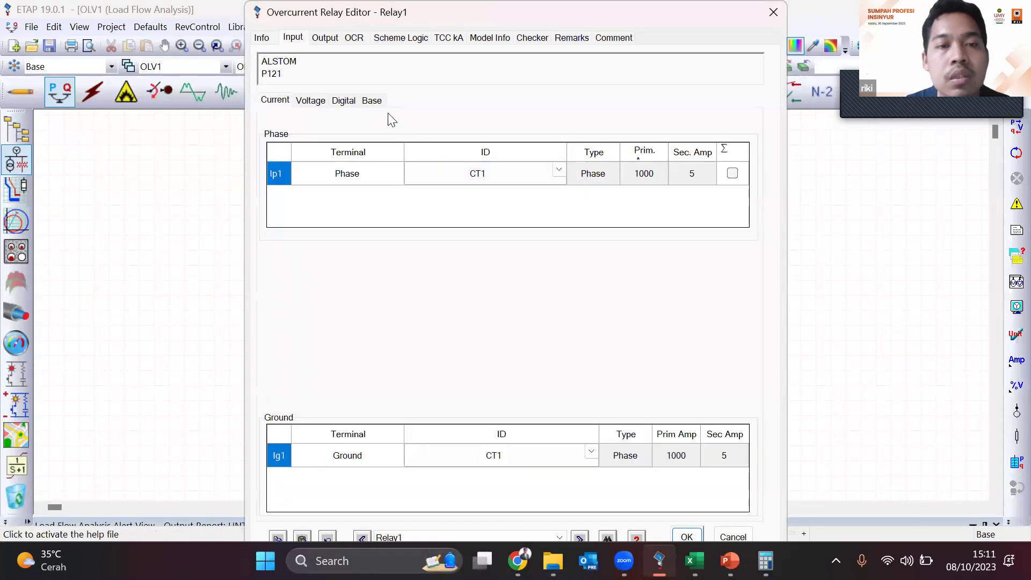
click(367, 103)
click(272, 102)
click(325, 38)
click(706, 155)
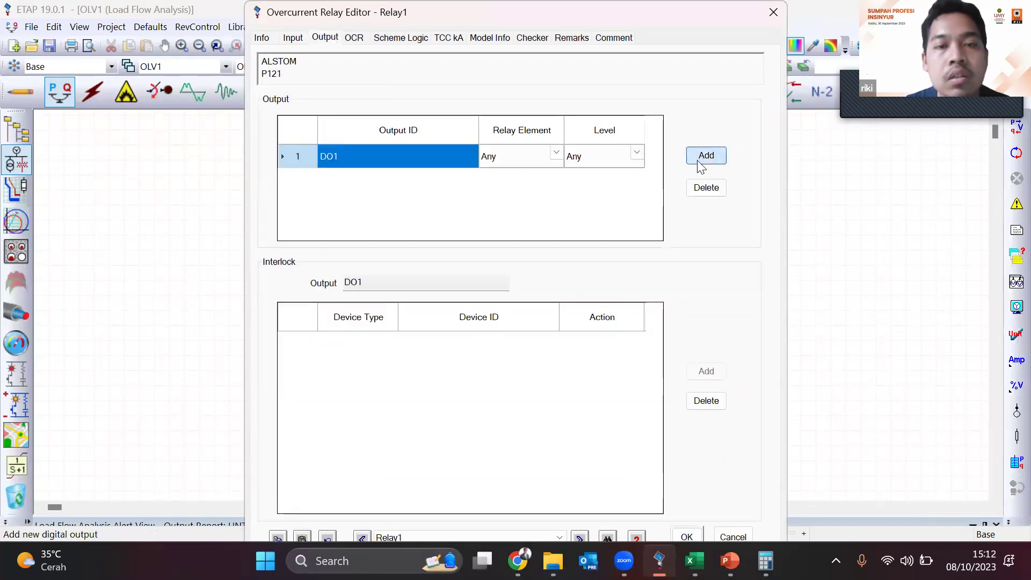
click(713, 370)
click(520, 342)
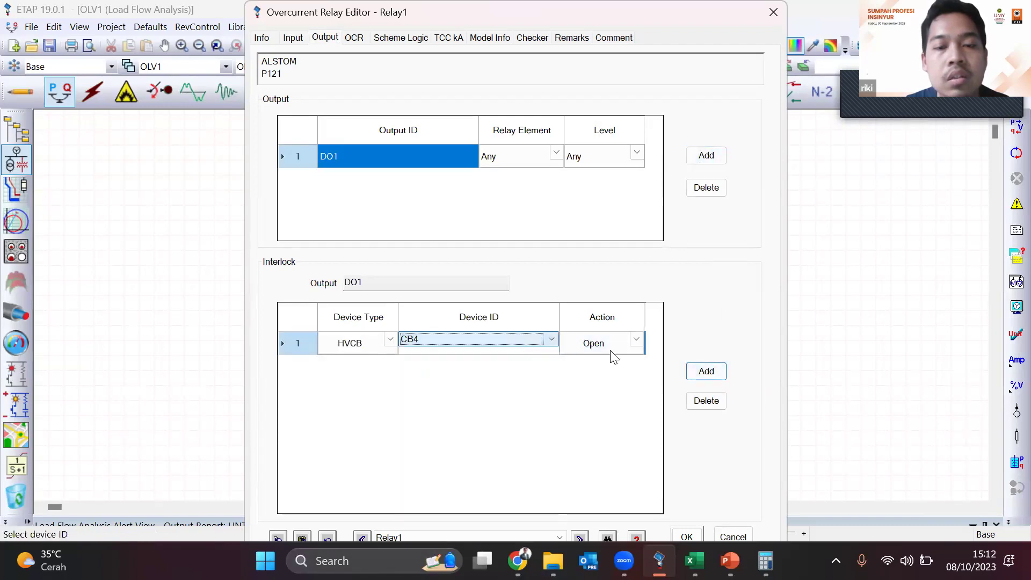
key(Tab)
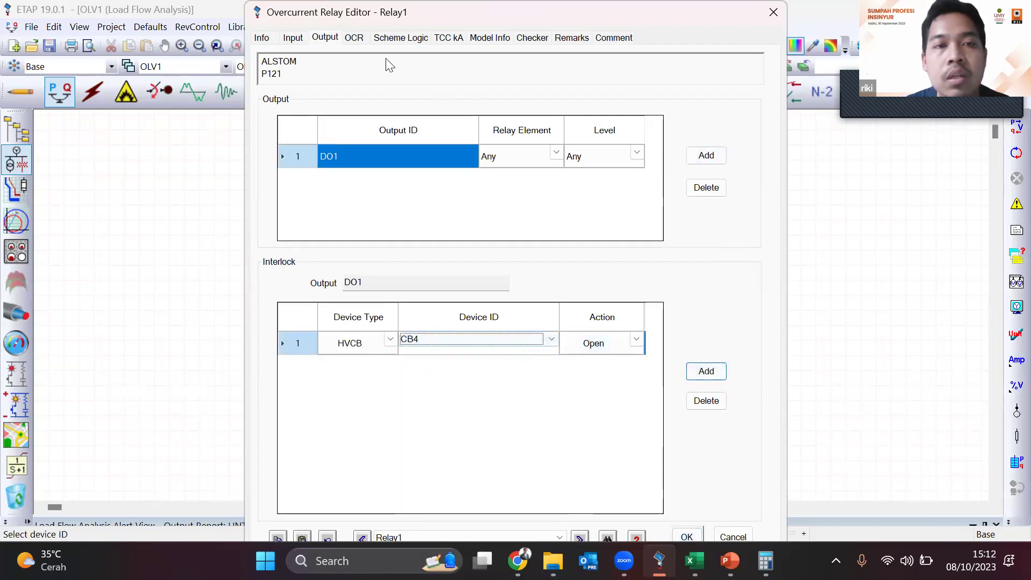
- Step through Relay3 and Relay2 on the OCR tab, enabling Relay3's integrated curves, then click OK
click(354, 38)
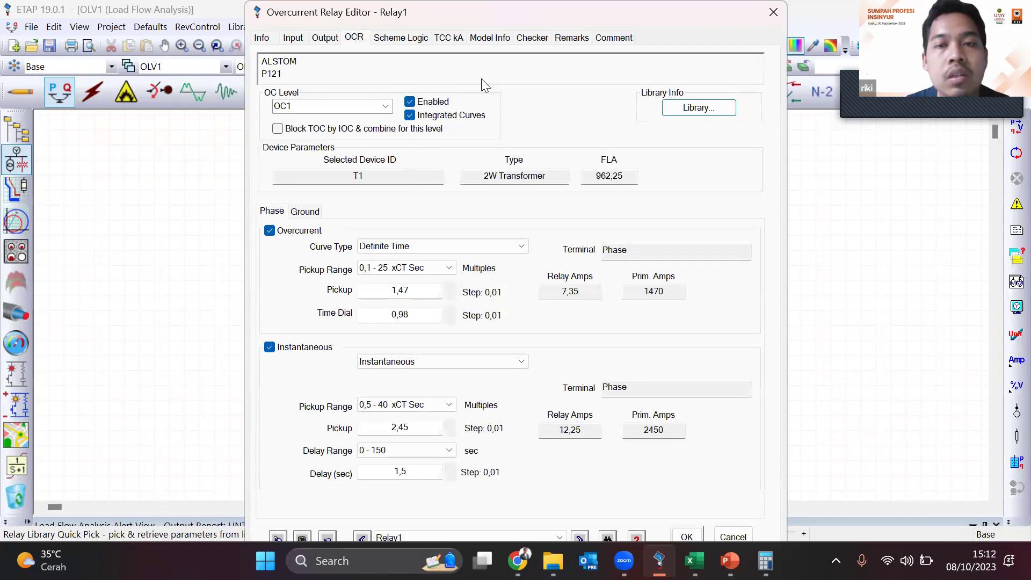
click(367, 538)
click(410, 115)
click(363, 536)
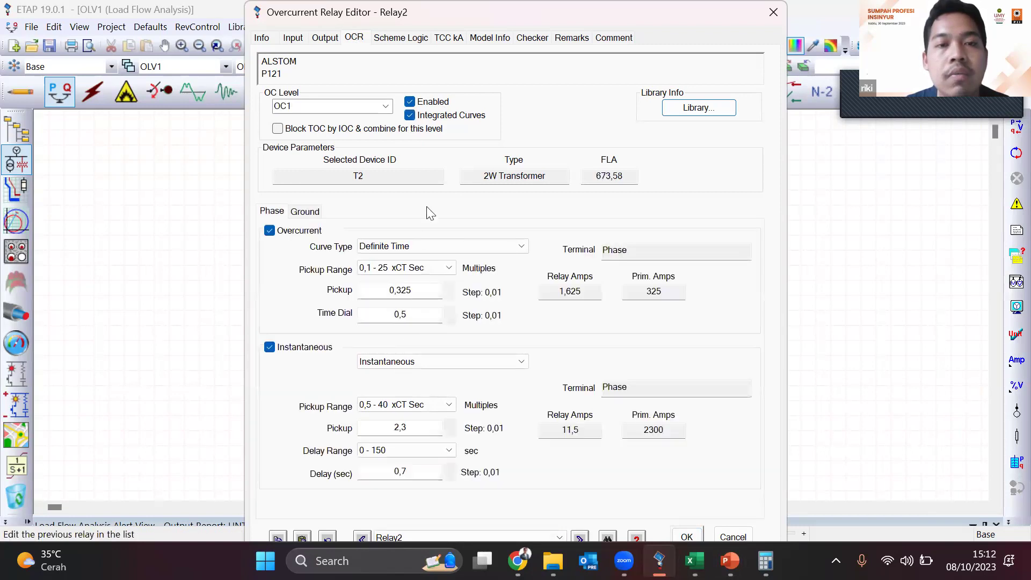
click(687, 536)
- Switch OLV1 to Star Protection & Coordination mode and plot Buses 4–9 as Star1, then return to OLV1
scroll(605, 357, up, 3)
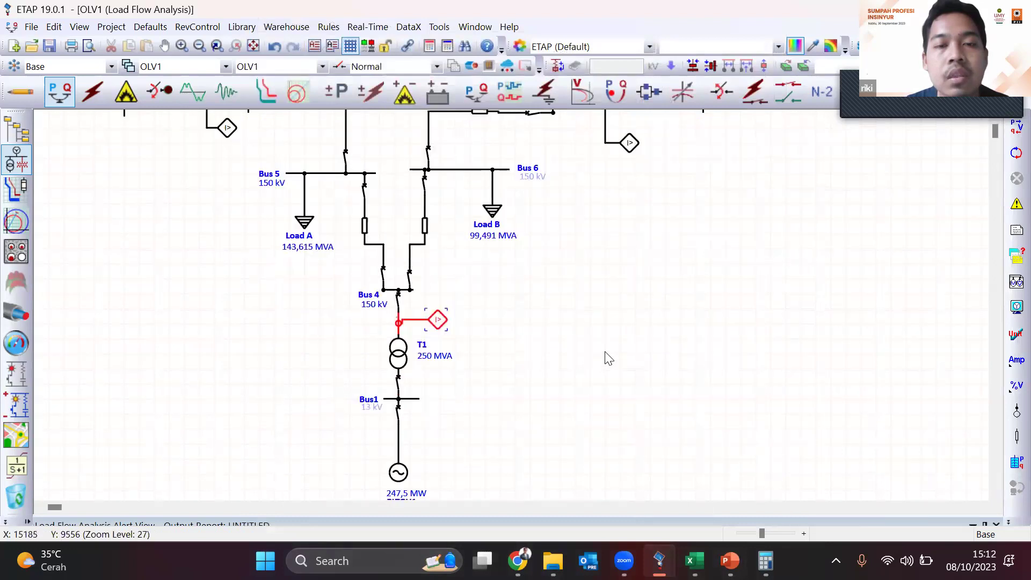
scroll(532, 357, up, 2)
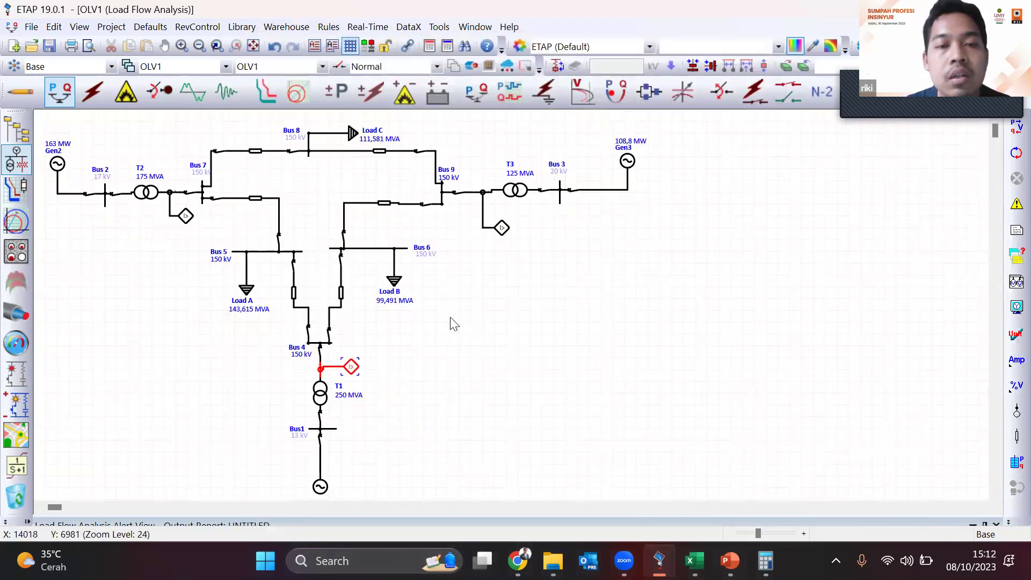
click(490, 348)
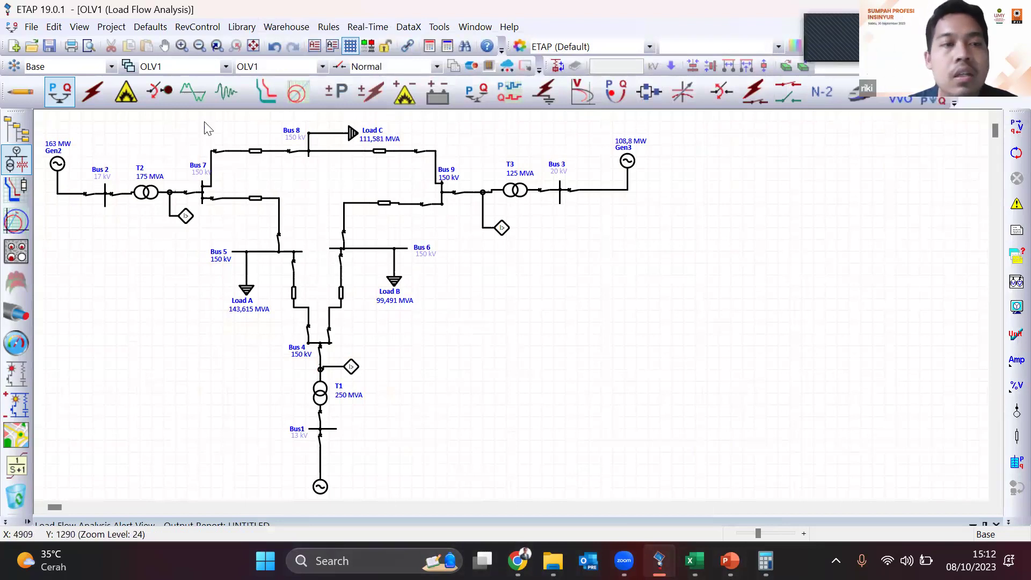
click(265, 92)
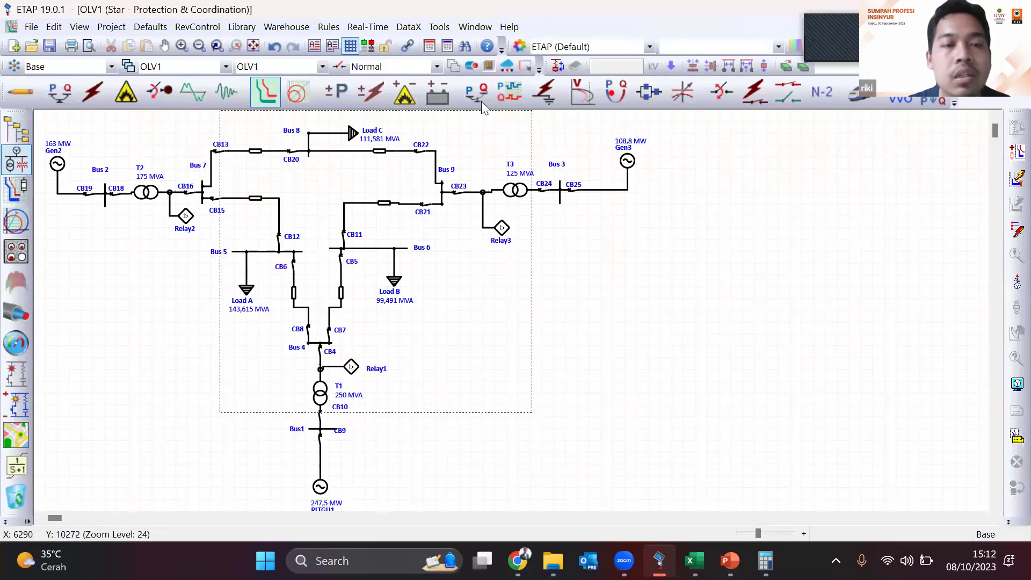
drag(291, 420, 658, 121)
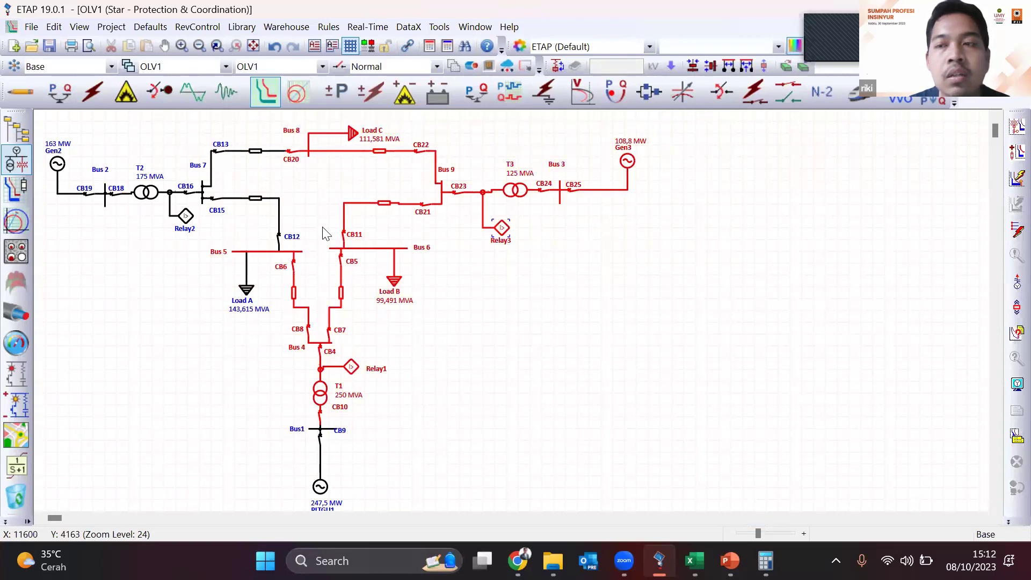
click(1017, 127)
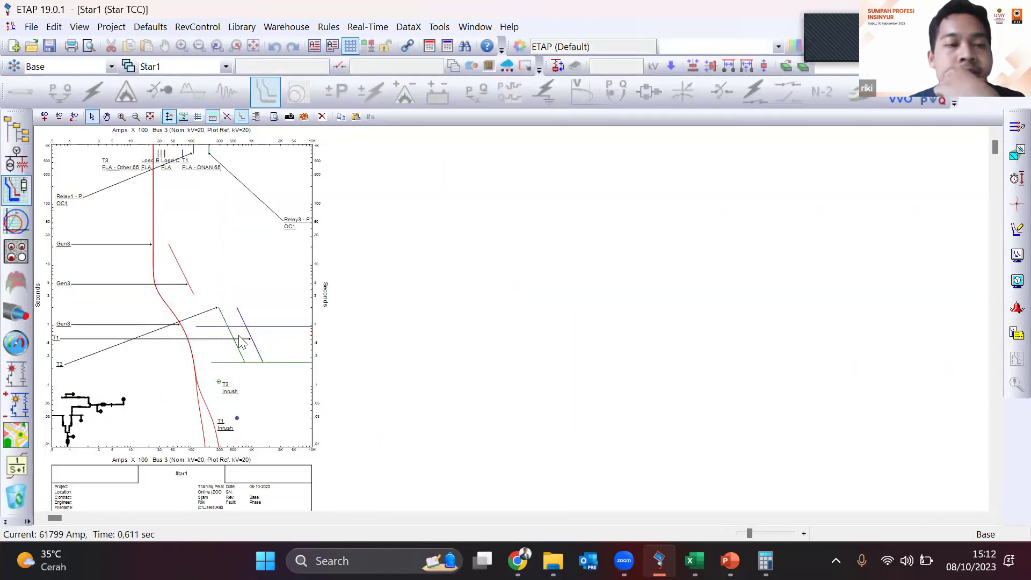
click(169, 310)
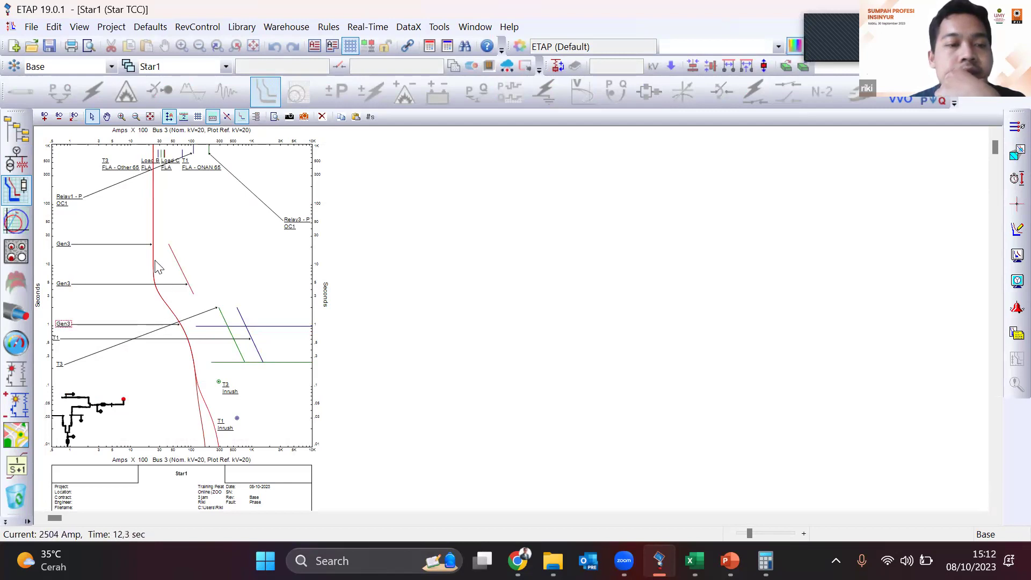
click(16, 160)
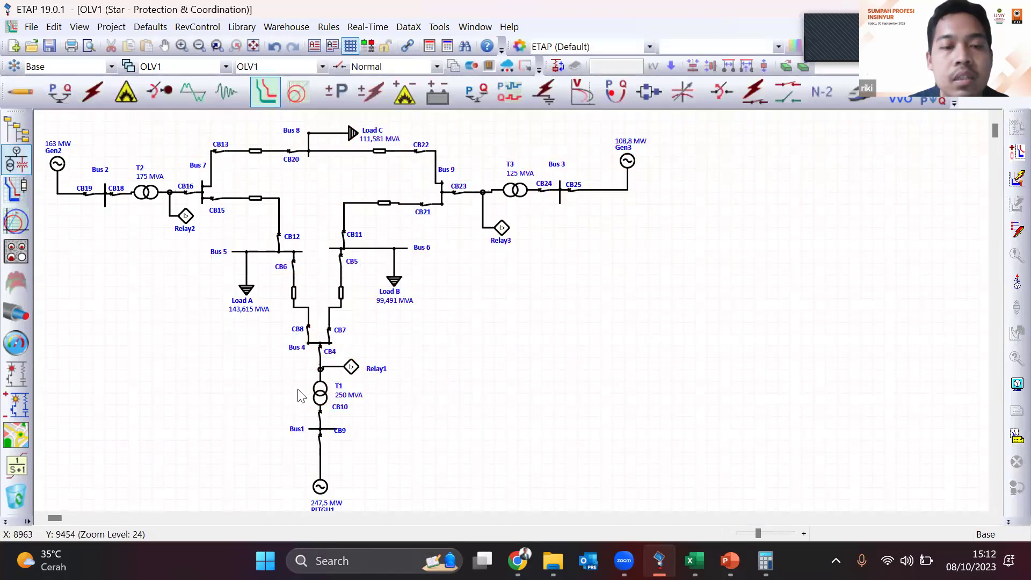
- Create a Star2 time-current plot for Relay3's path and select the Relay1 and Relay3 curves
click(502, 228)
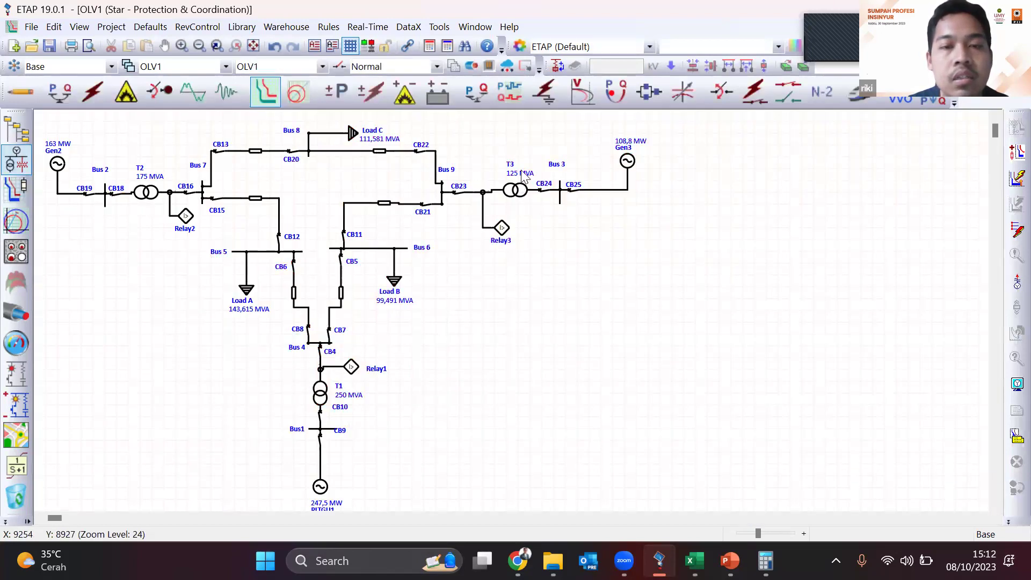
click(1007, 139)
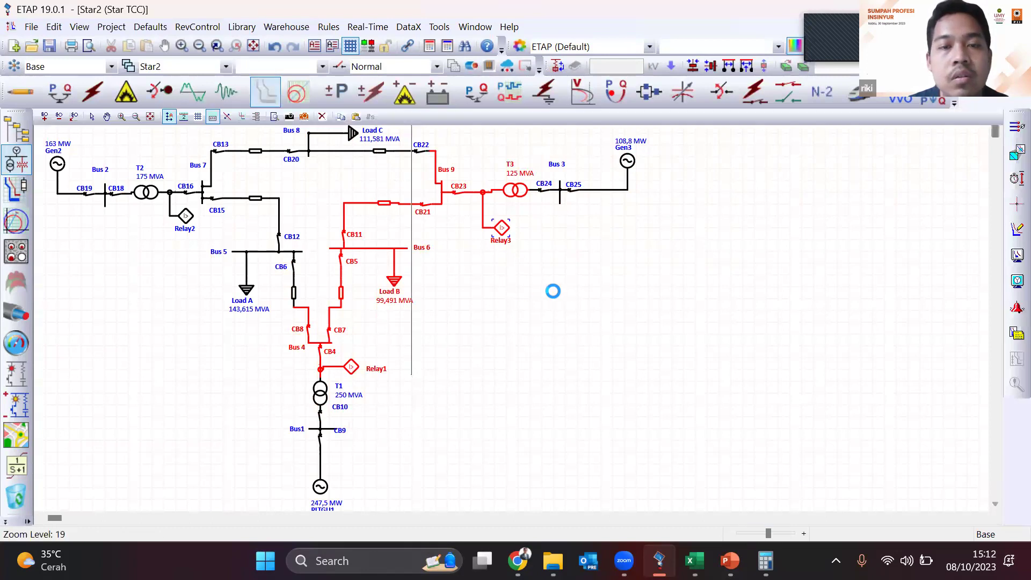
click(242, 293)
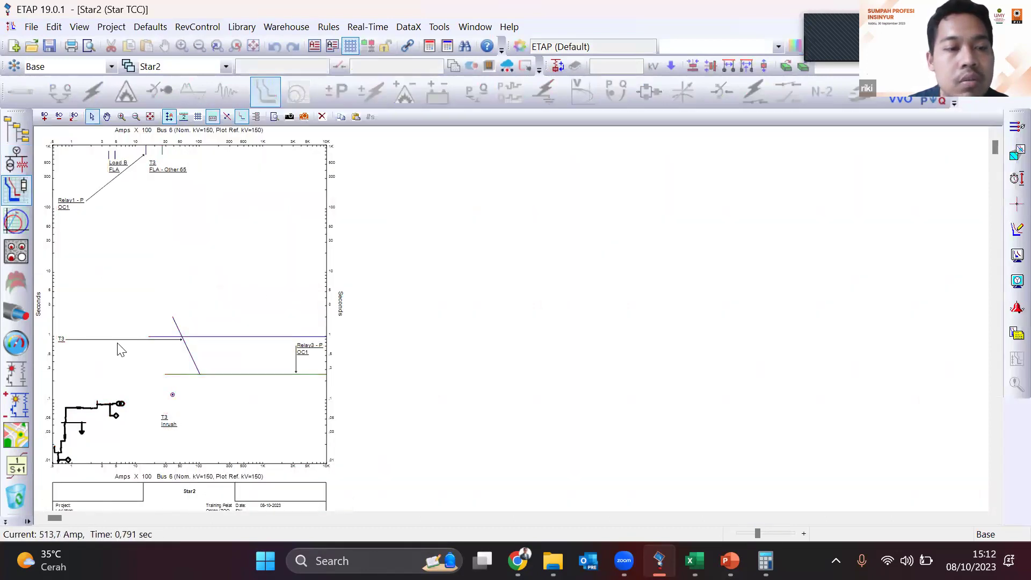
click(202, 337)
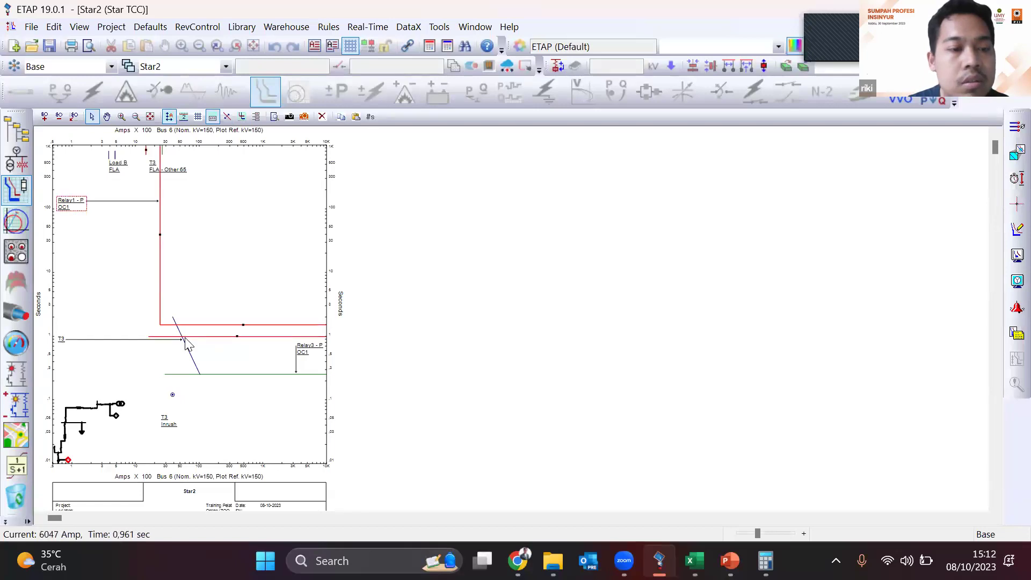
click(185, 346)
click(183, 348)
click(185, 374)
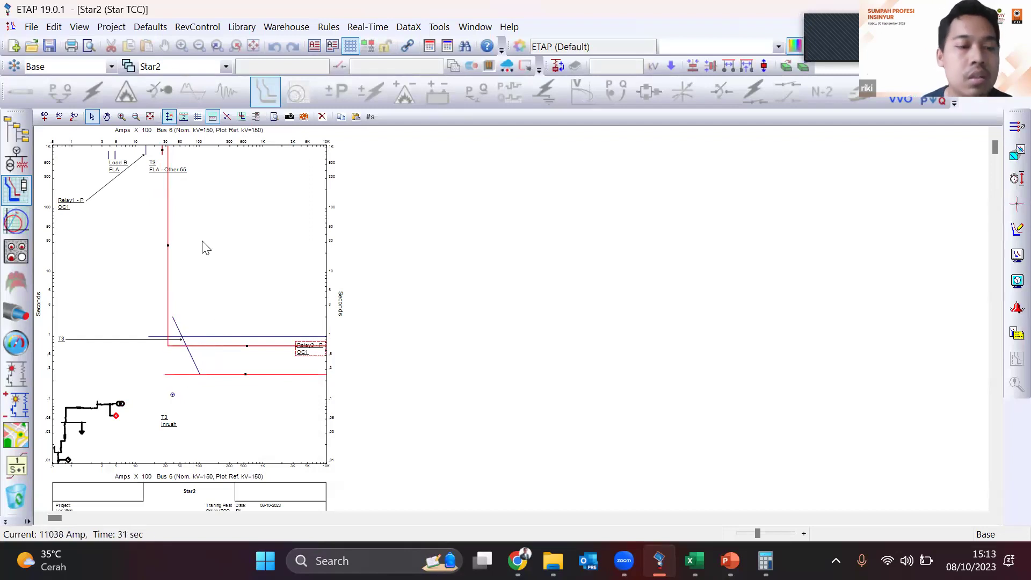
click(171, 421)
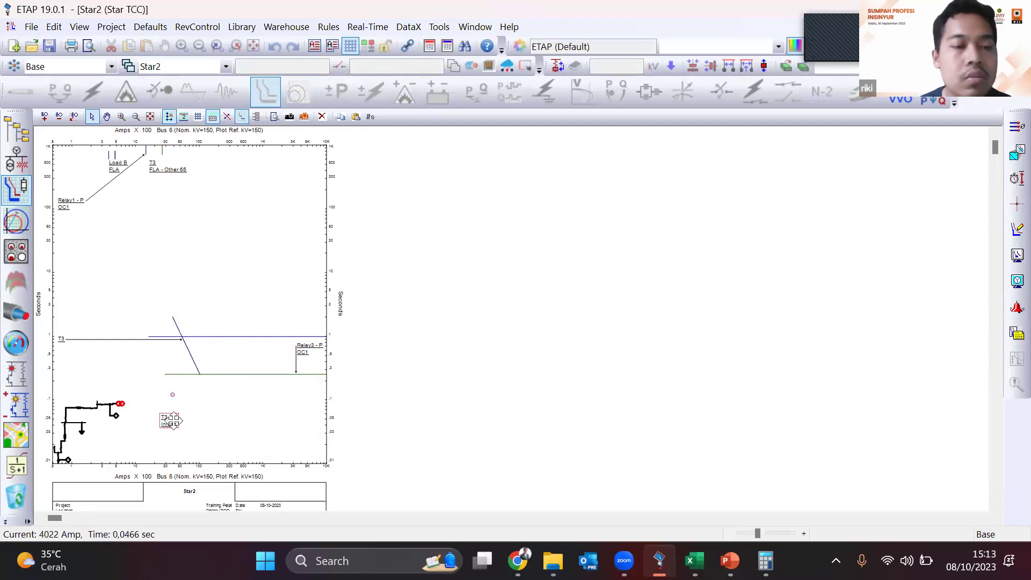
right_click(199, 379)
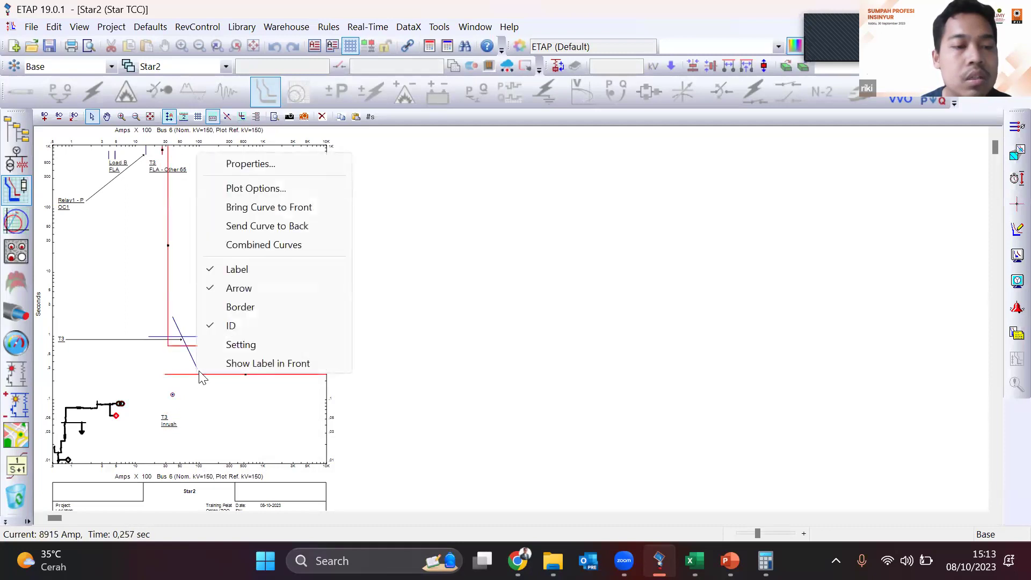
click(242, 311)
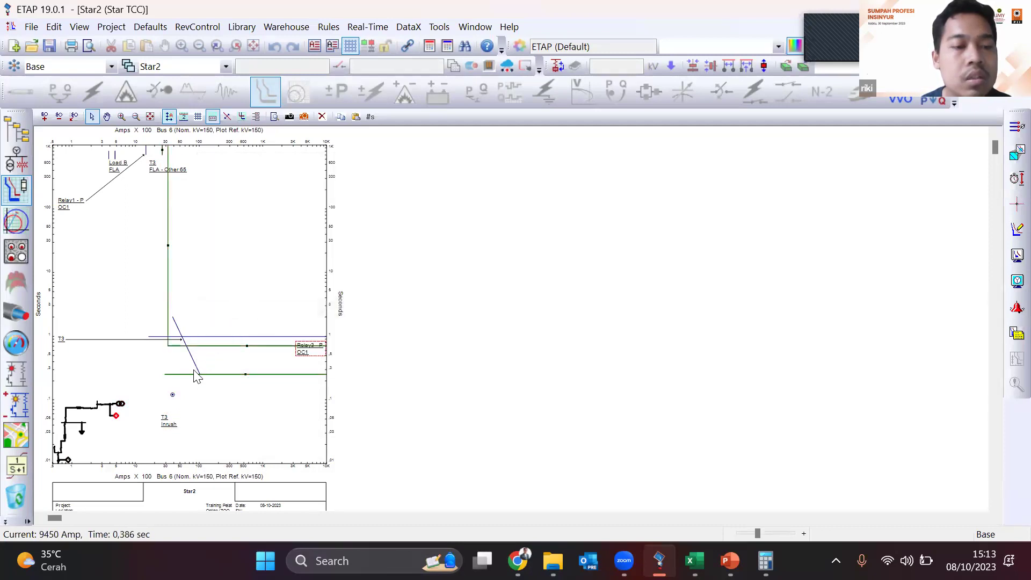
- Move the Relay1 - P OC1 label down beside its curve, then show the full OLV1 one-line
drag(74, 207, 170, 220)
drag(217, 247, 268, 269)
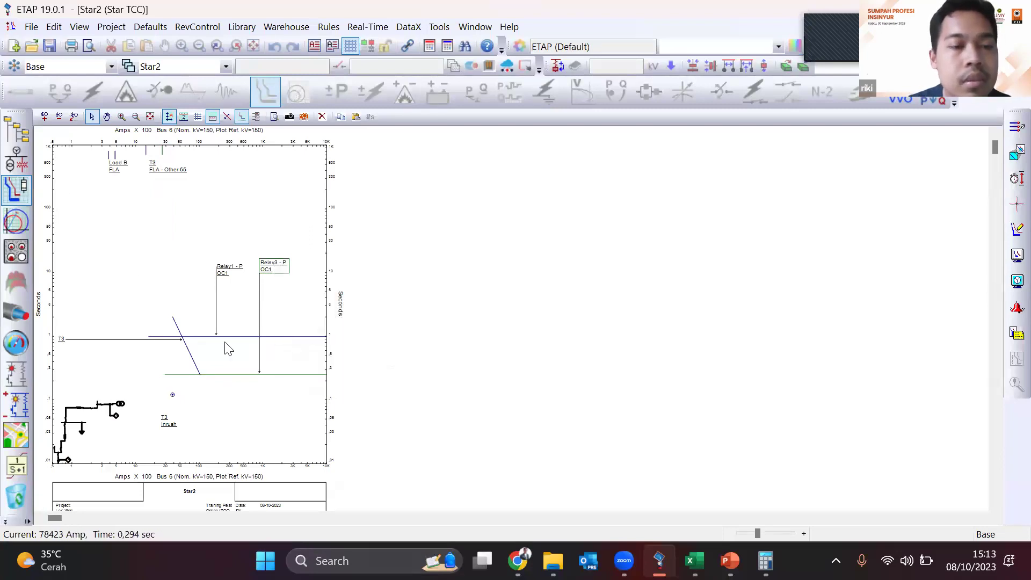
click(30, 177)
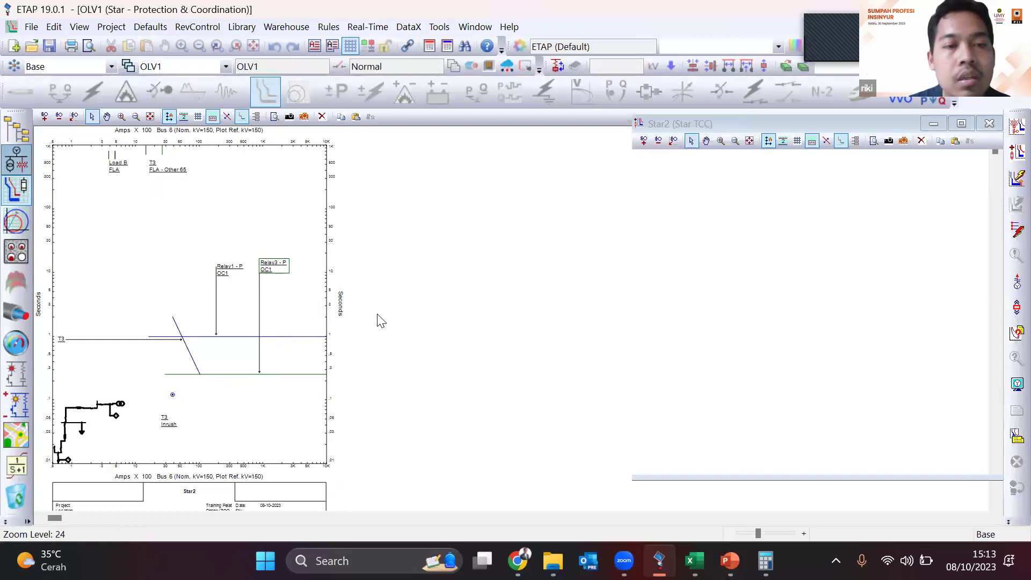
click(466, 293)
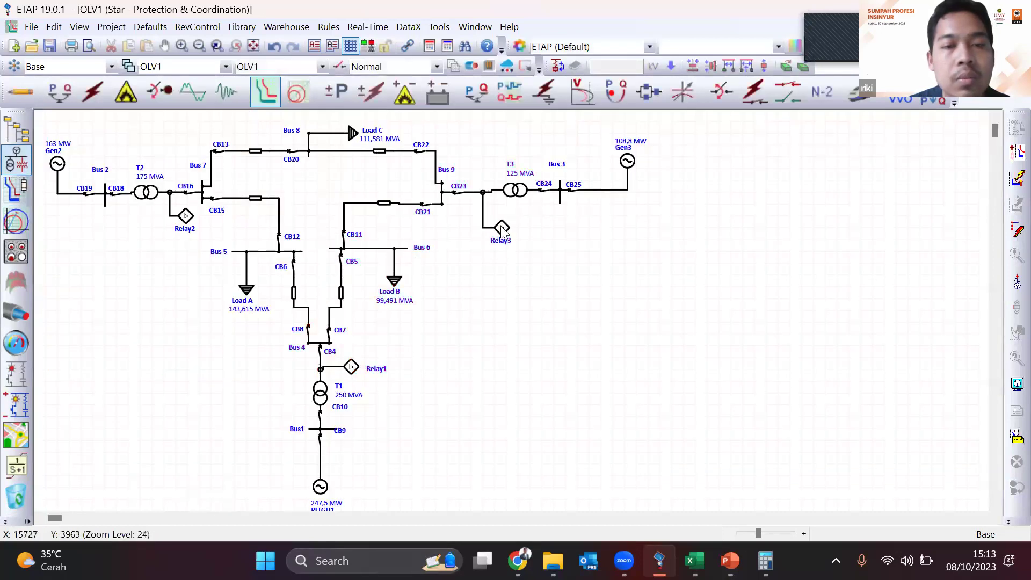
- Set Relay3's overcurrent curve type to IEC - Standard Inverse
double_click(503, 231)
click(329, 38)
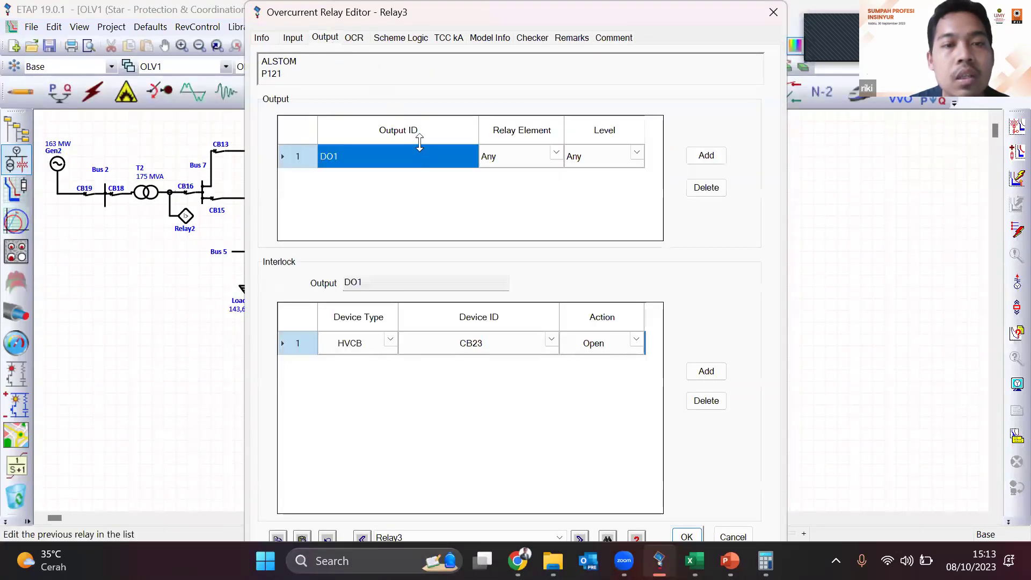
click(355, 37)
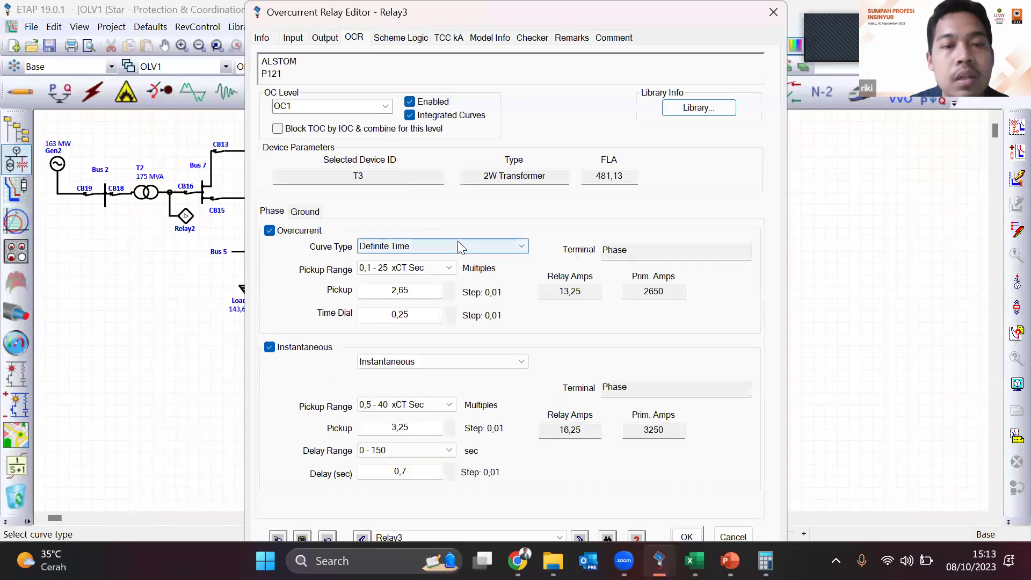
click(460, 245)
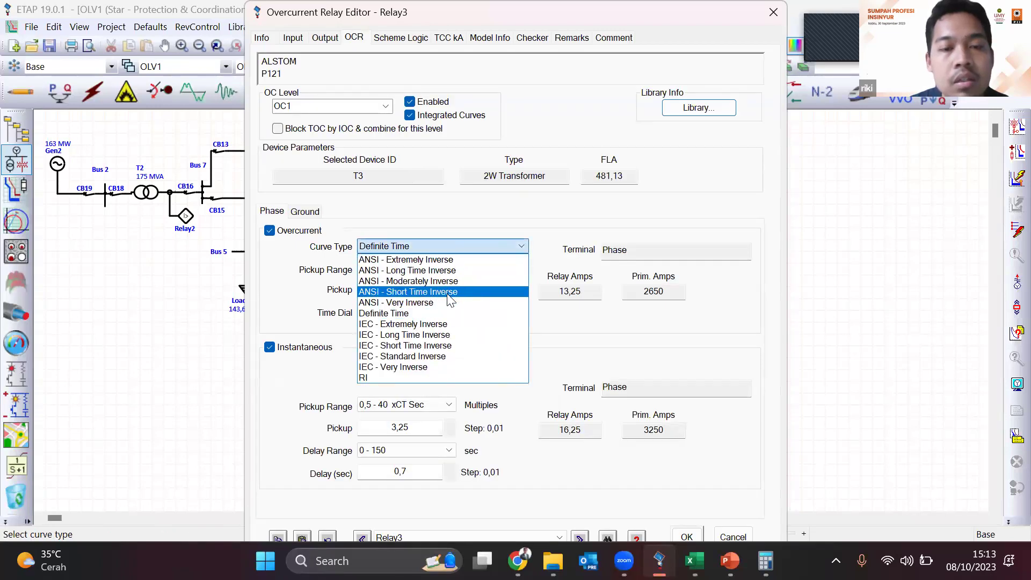
click(467, 355)
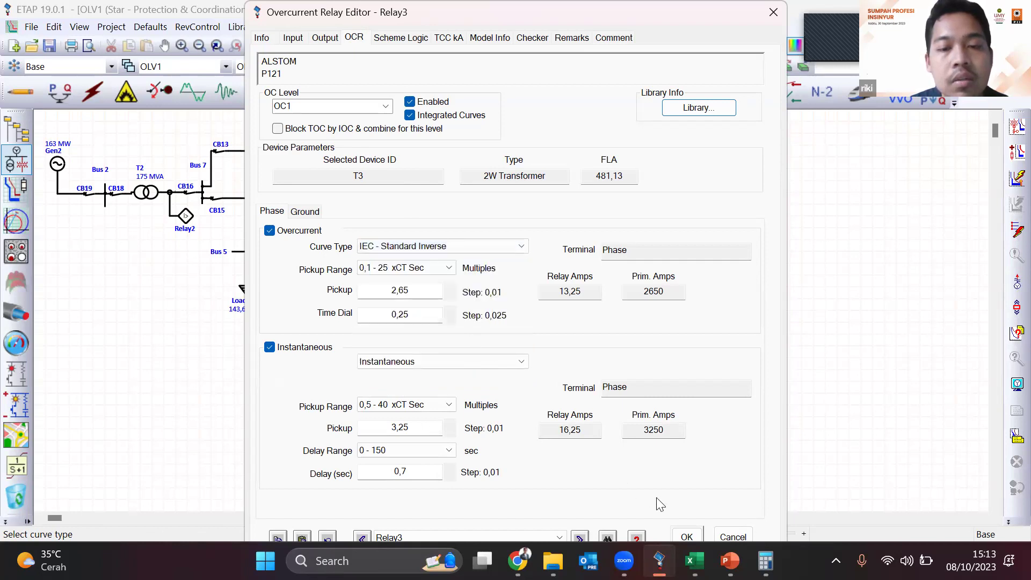
click(685, 537)
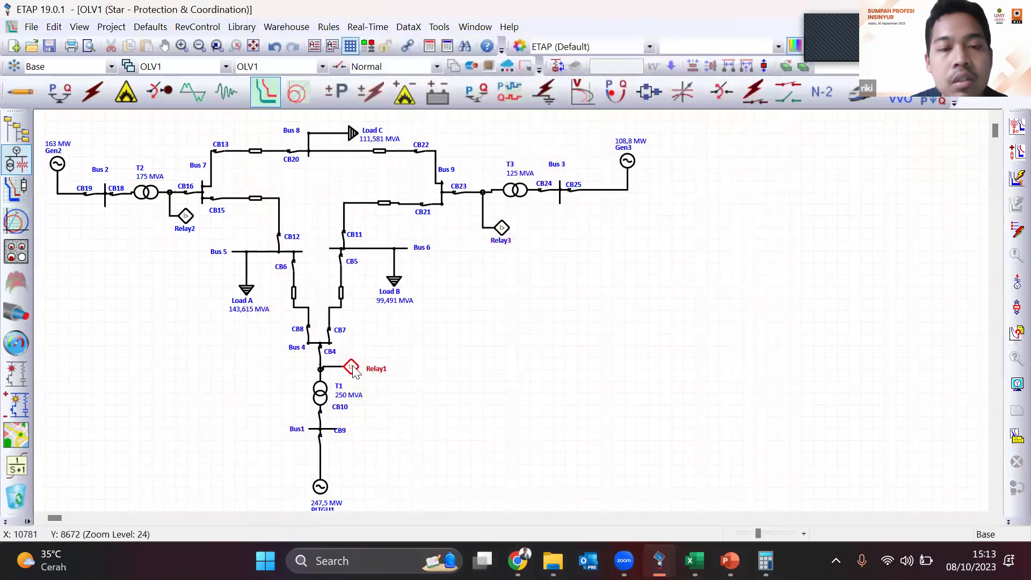
- Set Relay1's overcurrent curve type to IEC - Standard Inverse
click(354, 39)
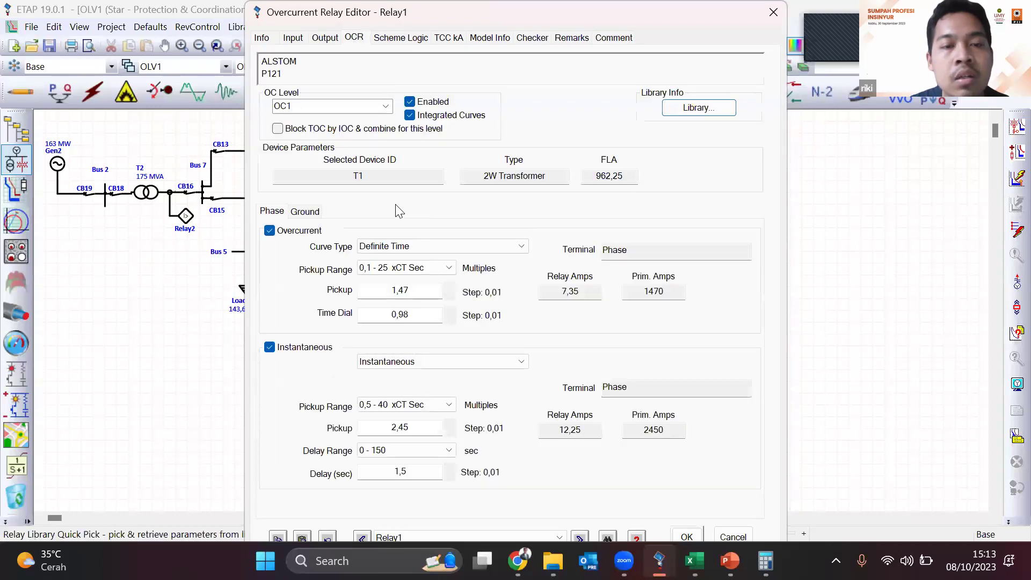
click(438, 247)
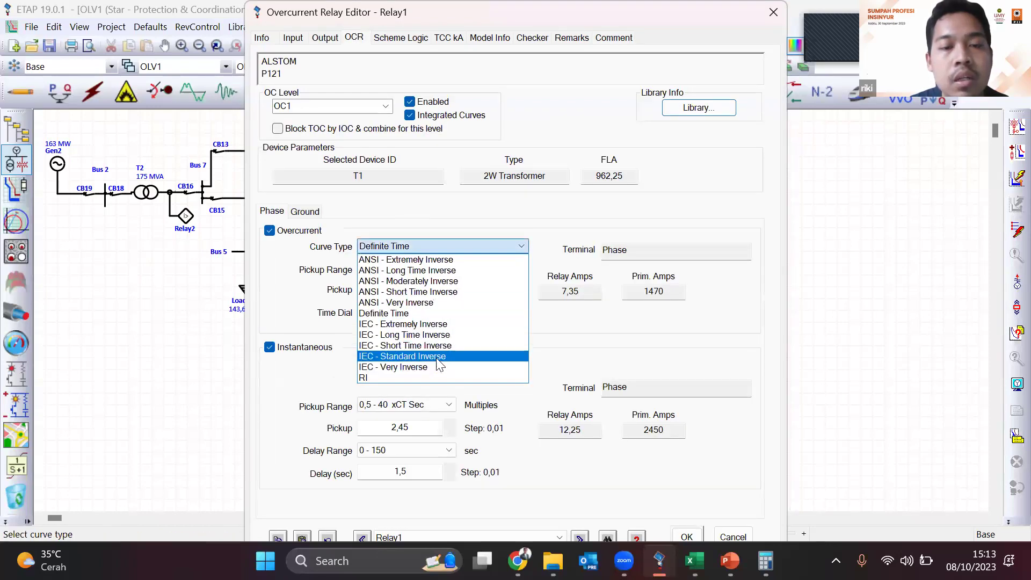
click(440, 358)
click(683, 536)
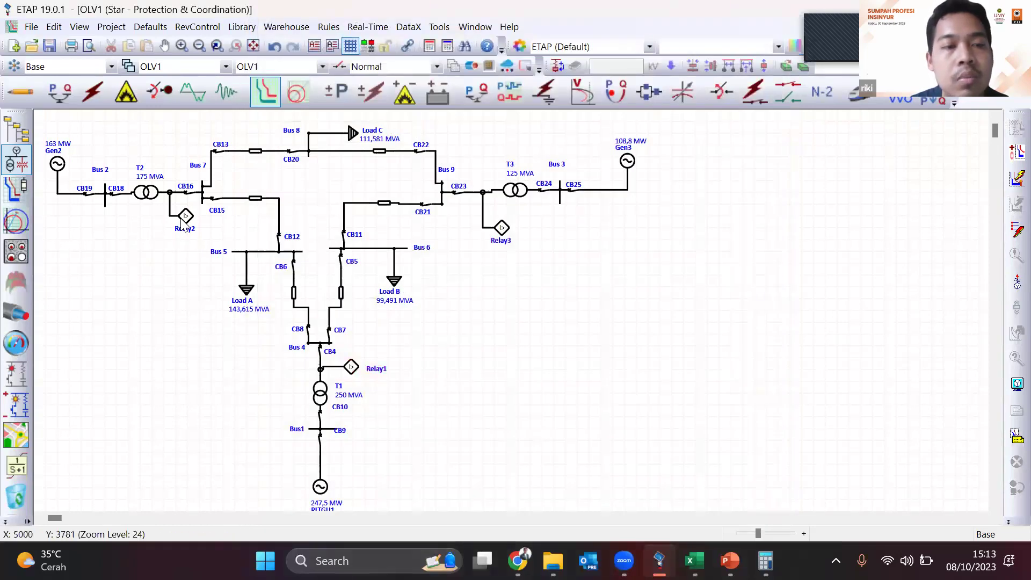
- Set Relay2's curve type to IEC - Standard Inverse, then select a group of devices on the one-line
double_click(187, 216)
click(353, 37)
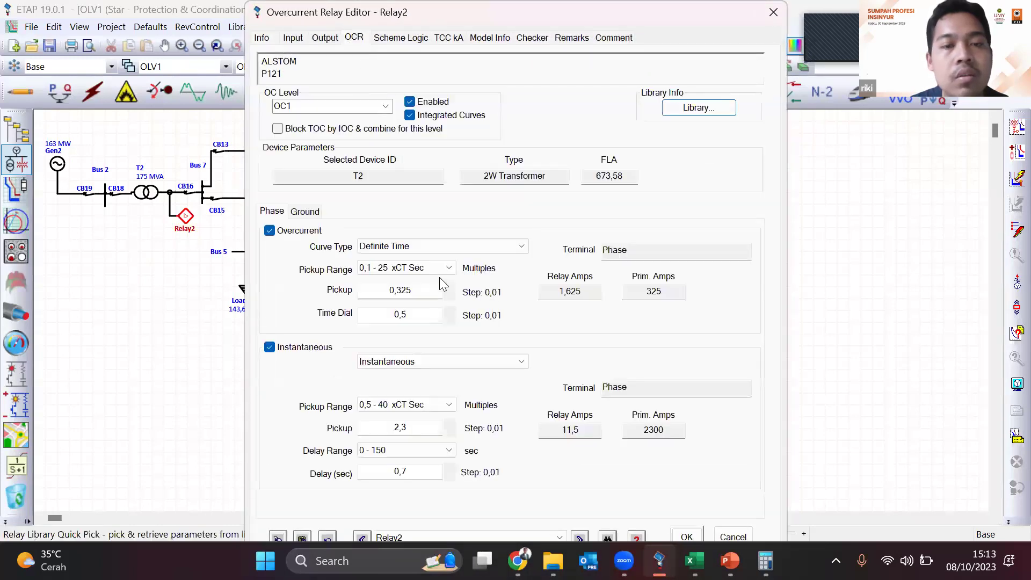
click(513, 246)
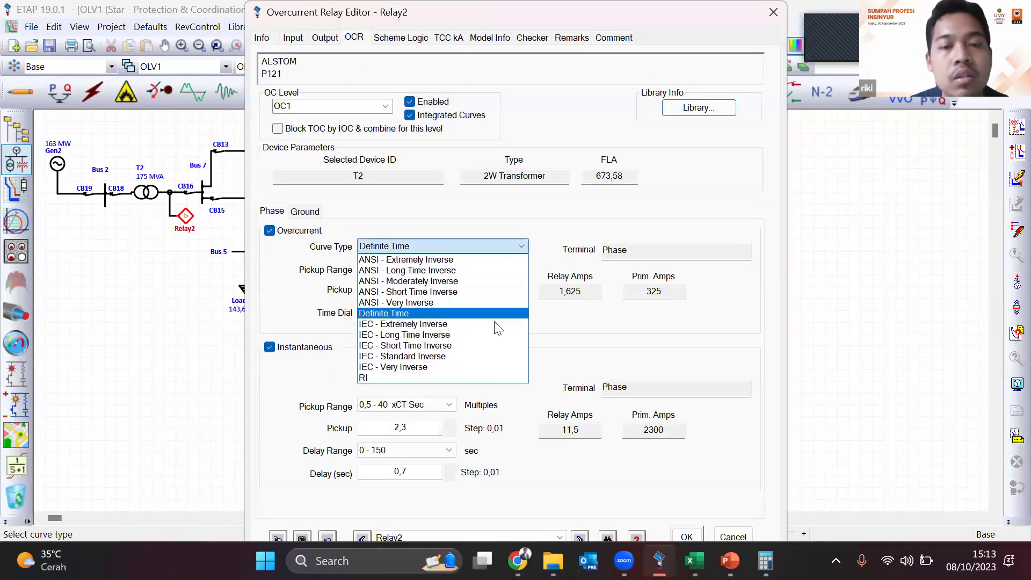
click(500, 356)
click(686, 536)
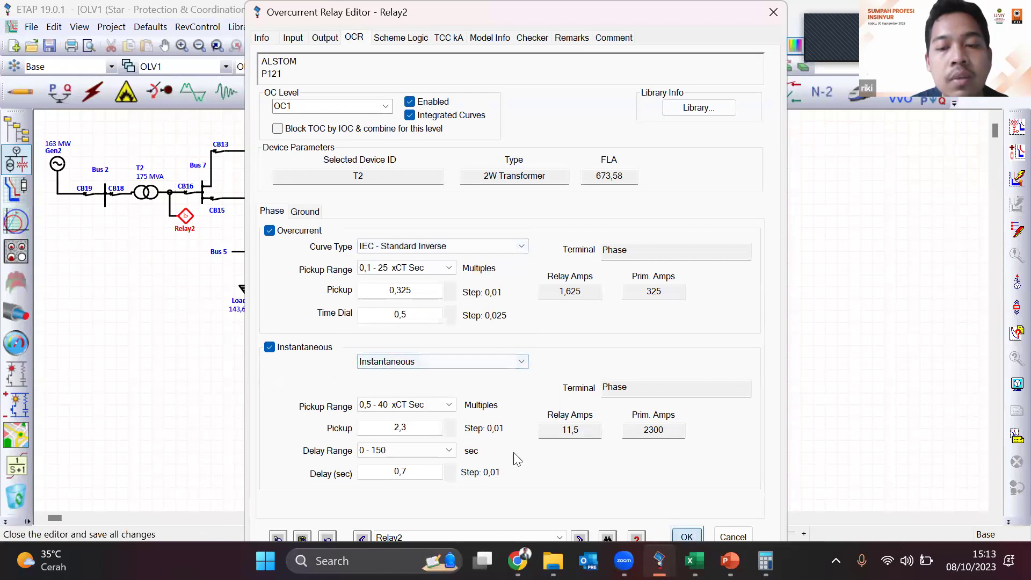
drag(306, 413, 532, 196)
- Create a new Star4 plot of the selection and place the T3, Relay3 and Relay1 labels beside their curves
click(1017, 152)
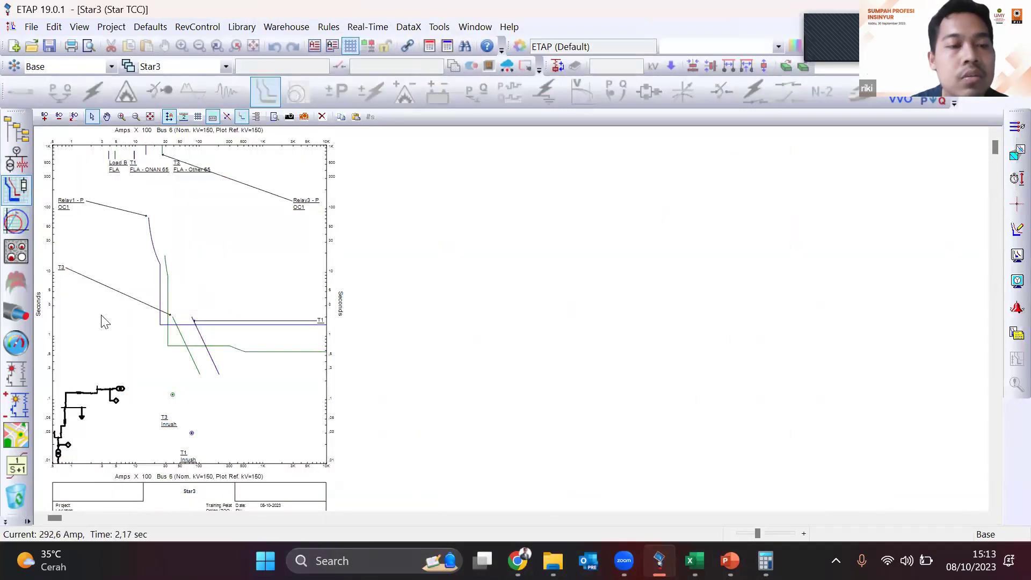
scroll(104, 321, up, 2)
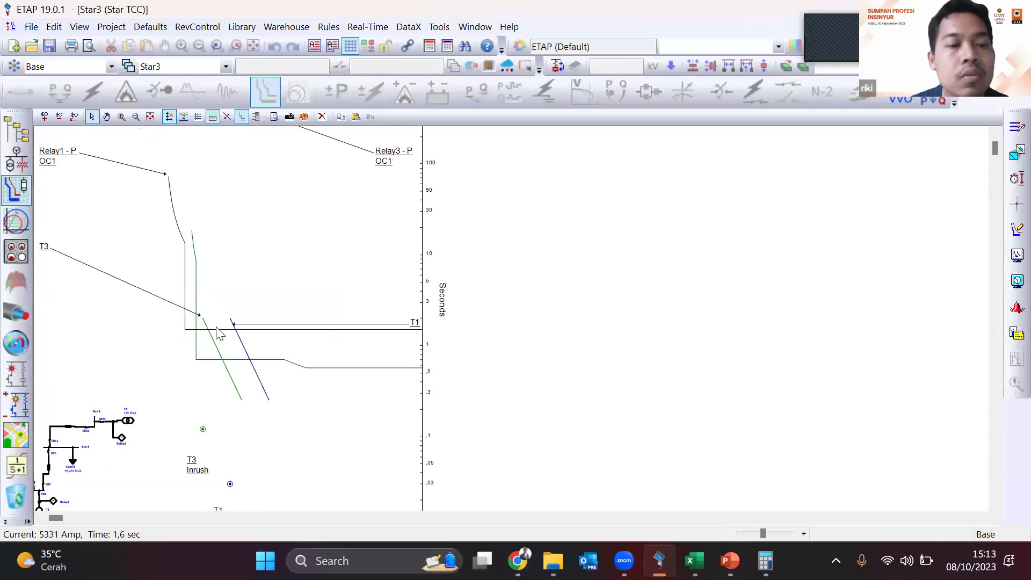
scroll(224, 323, down, 2)
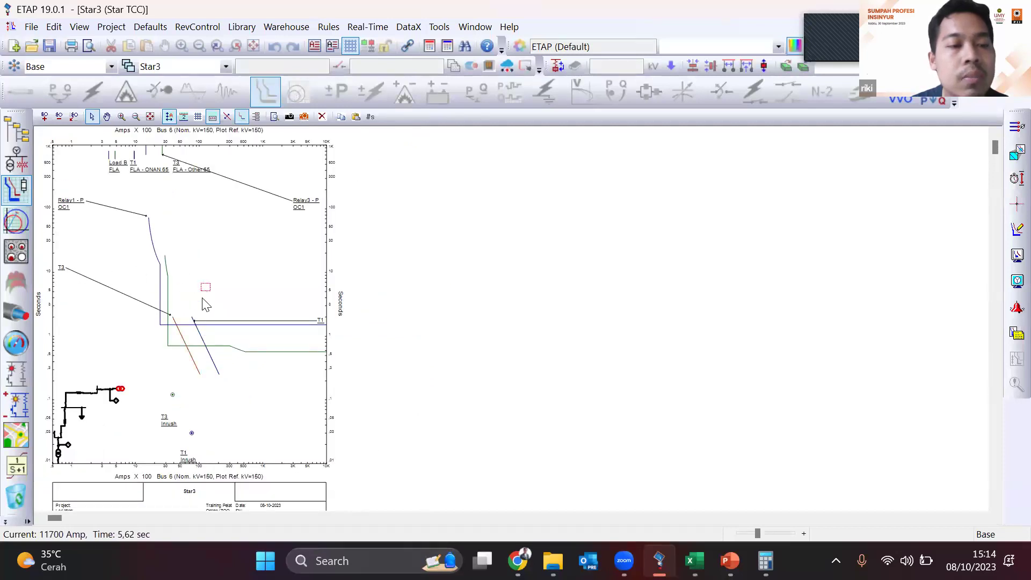
drag(194, 358, 225, 394)
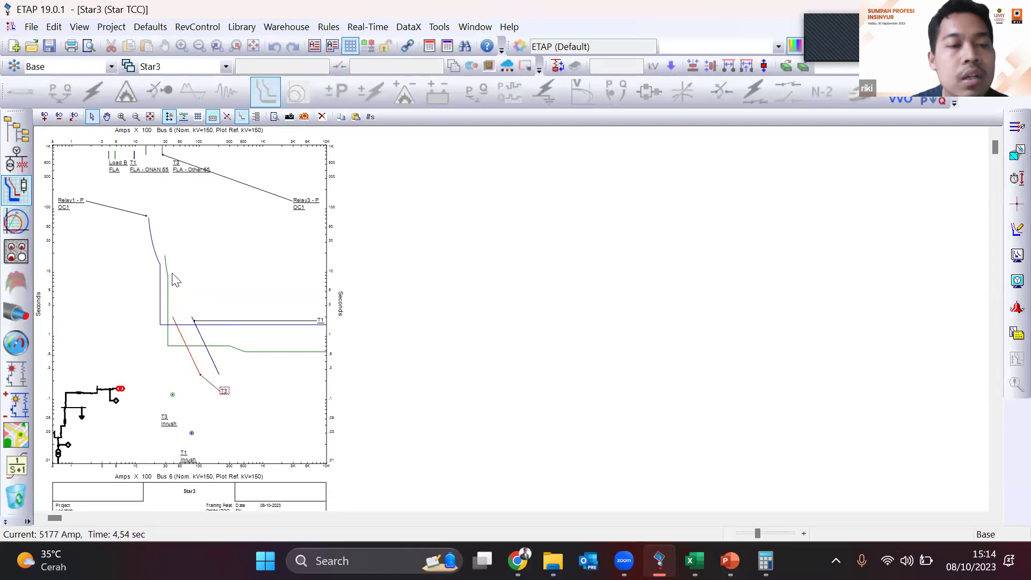
drag(303, 212, 291, 262)
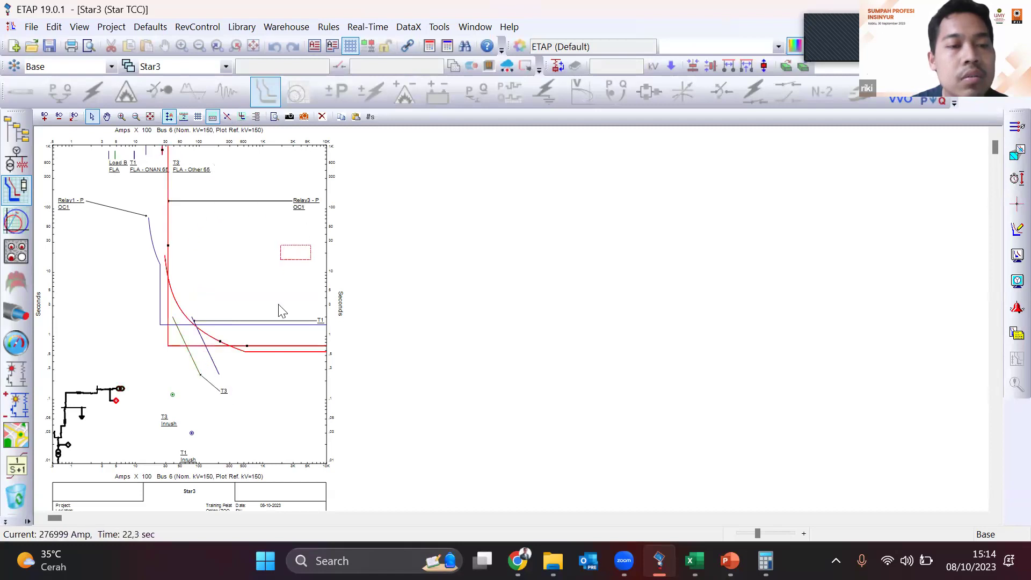
drag(63, 211, 207, 266)
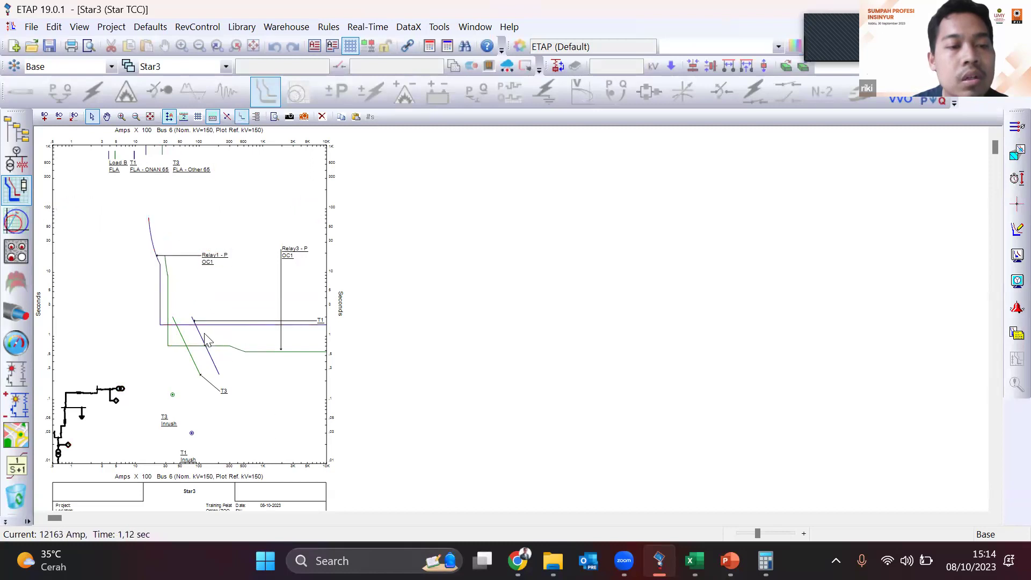
drag(203, 264, 210, 247)
drag(293, 254, 297, 239)
- Give the Relay1 label a border and full settings, and move it left
right_click(216, 243)
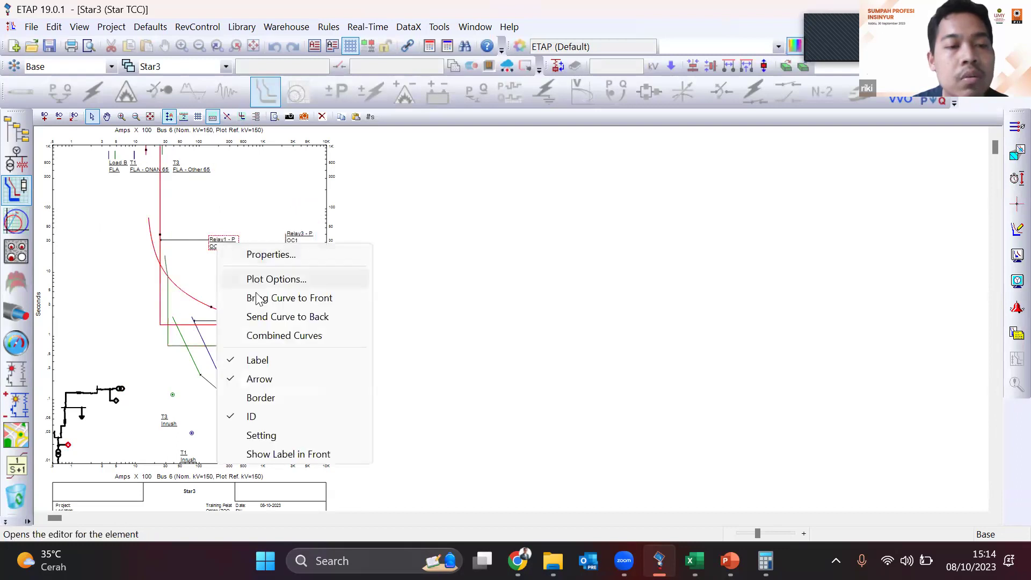
click(268, 397)
right_click(217, 242)
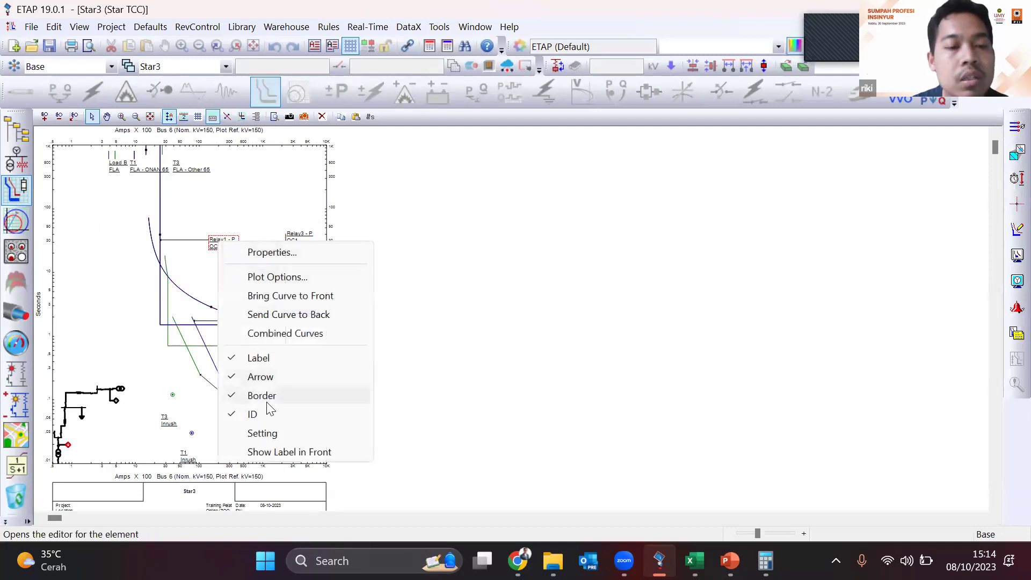
click(267, 430)
drag(217, 271, 82, 299)
- Move the Relay3 label up-left and hide it, then switch back to OLV1
drag(297, 239, 260, 220)
right_click(260, 224)
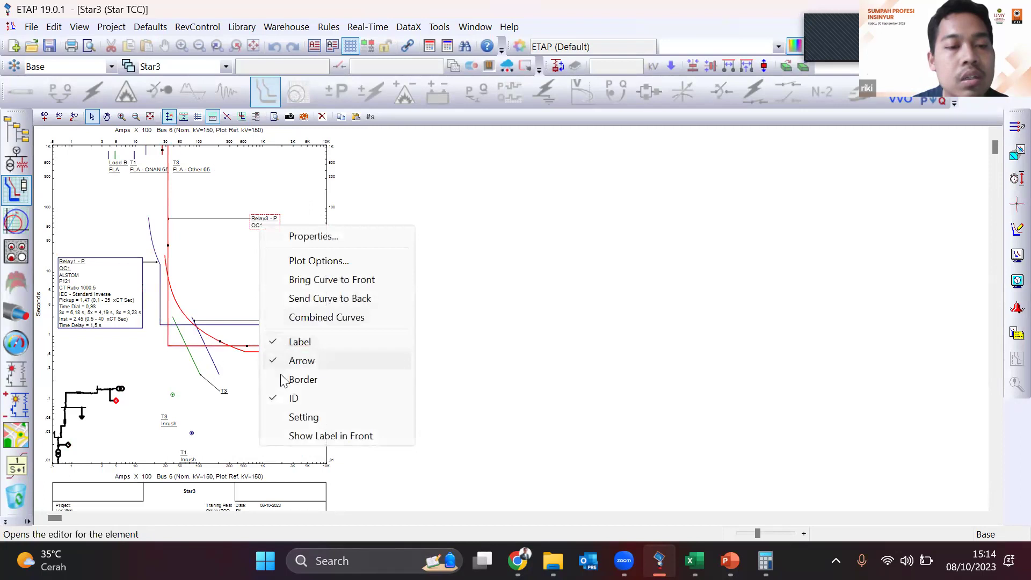
click(297, 404)
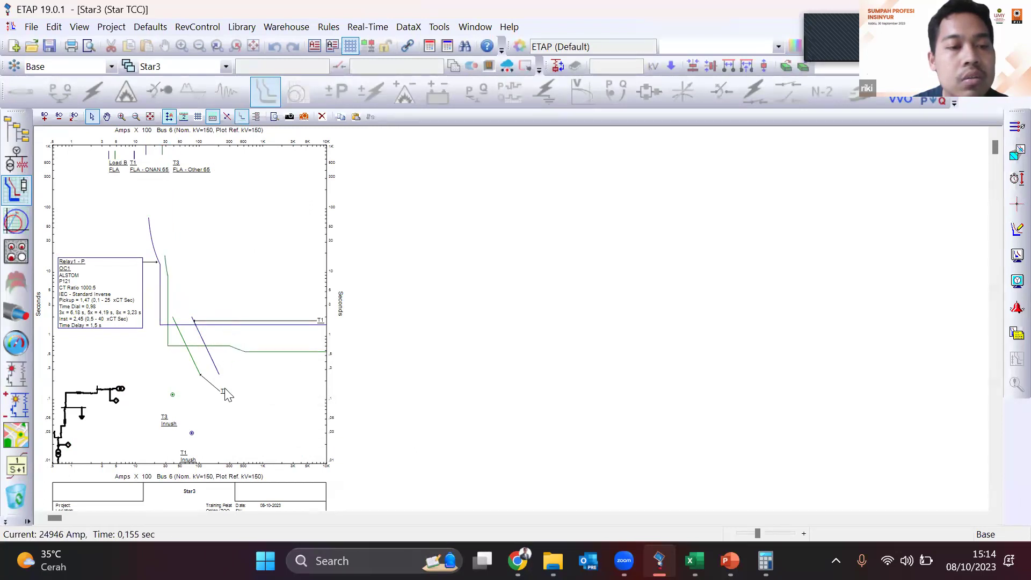
click(167, 282)
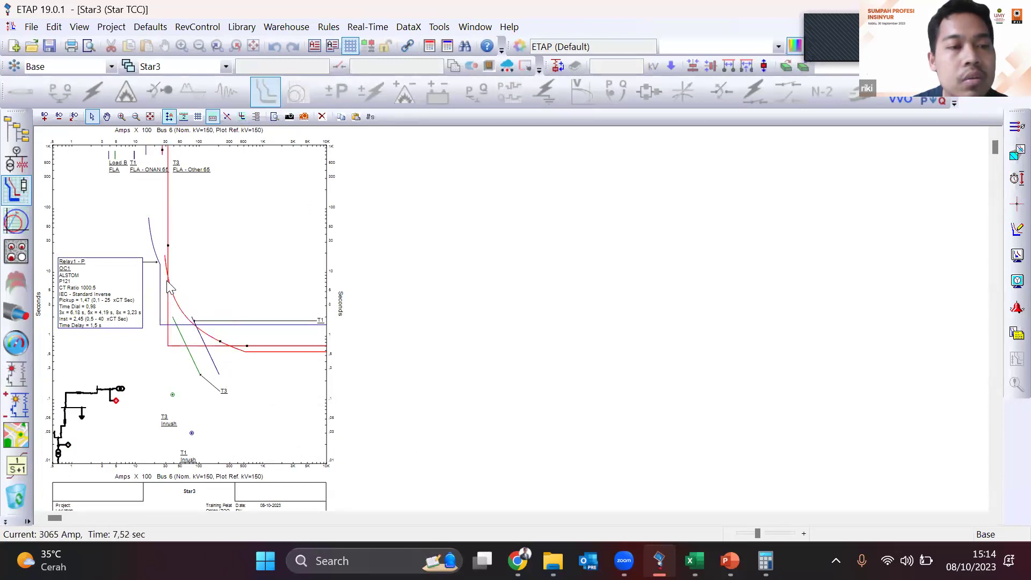
right_click(166, 282)
click(235, 439)
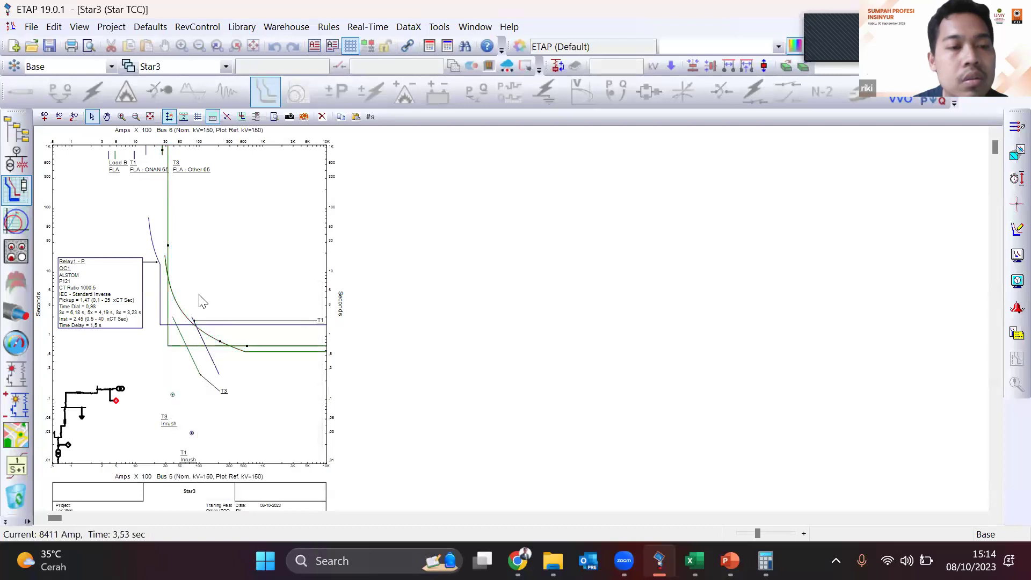
key(ctrl+Tab)
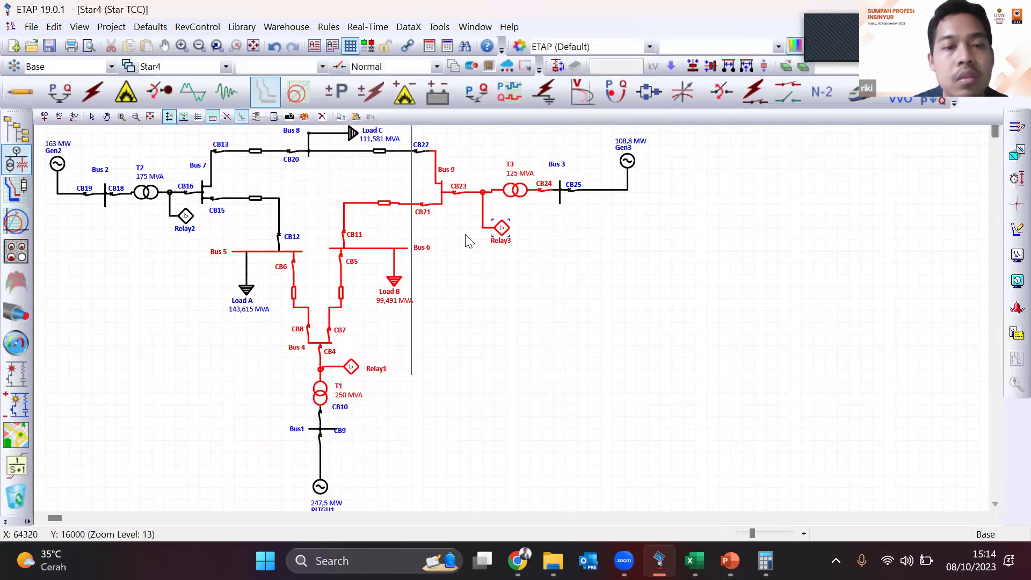
- Give the Relay1 label a border and full settings, and move it lower left
click(260, 292)
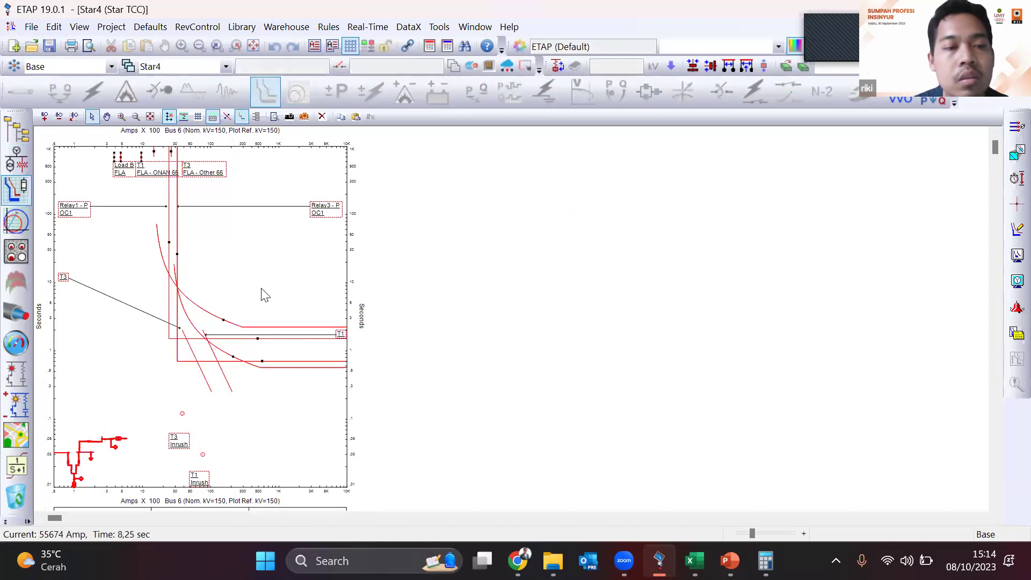
click(70, 214)
right_click(75, 213)
click(134, 365)
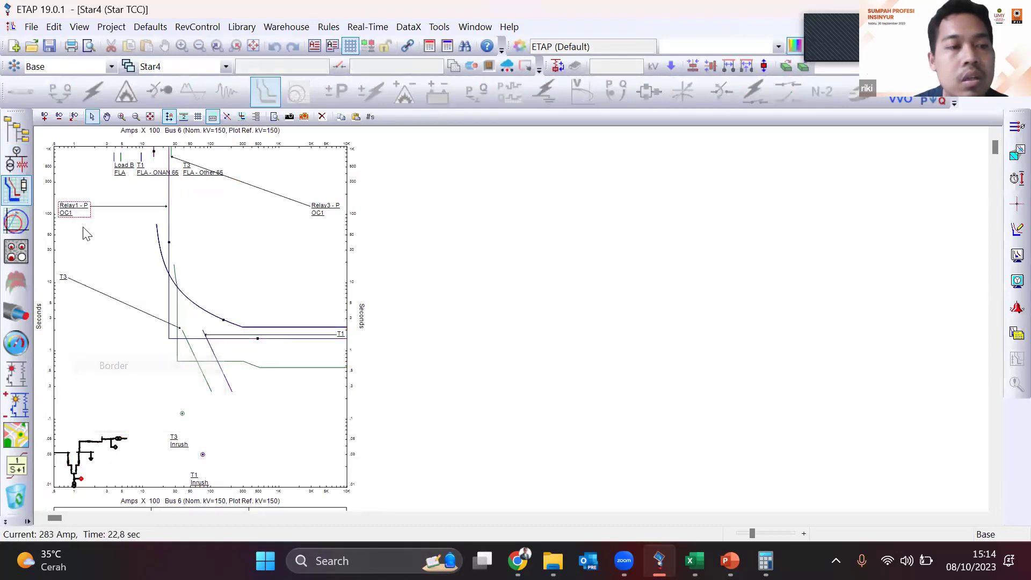
right_click(72, 214)
click(134, 398)
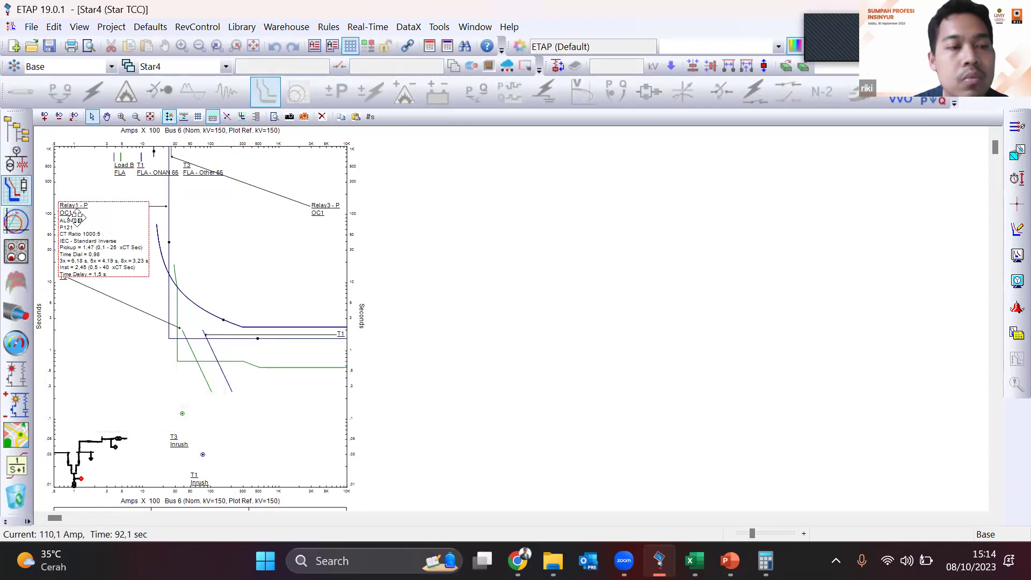
drag(76, 265, 73, 329)
click(272, 411)
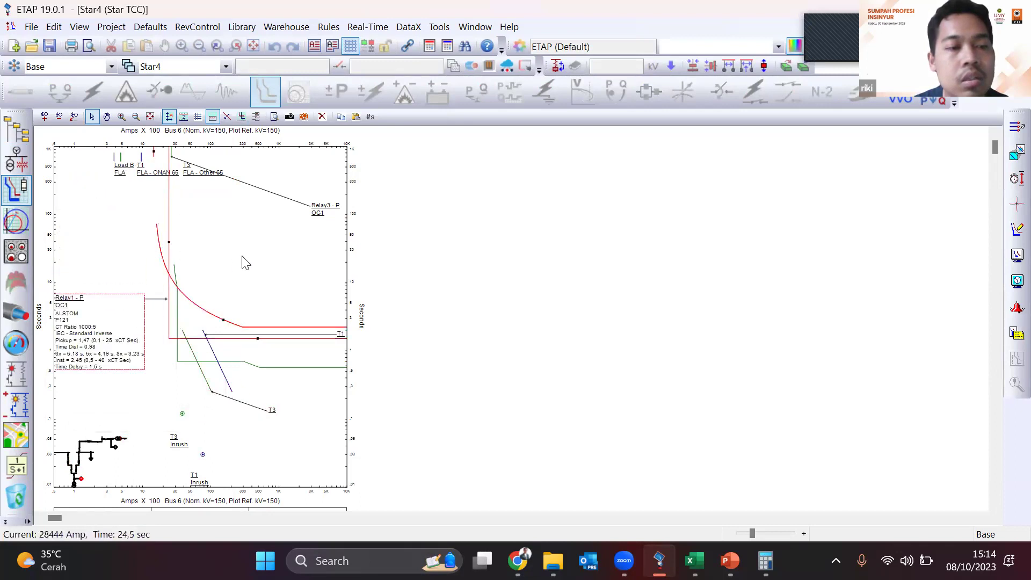
- Move the Relay3 label down-left and give it a border and full settings
drag(321, 206, 252, 259)
right_click(252, 259)
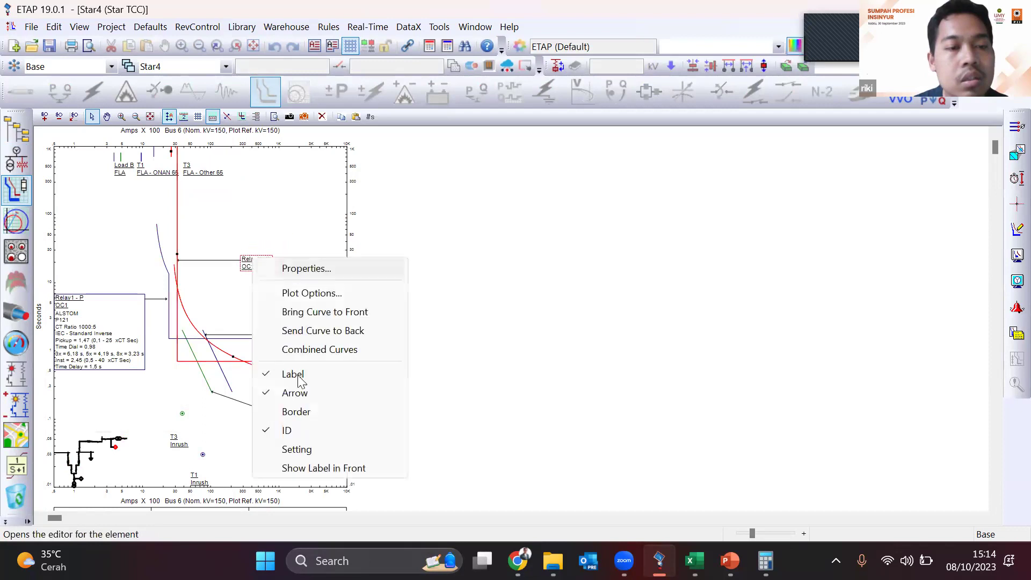
click(301, 416)
right_click(253, 266)
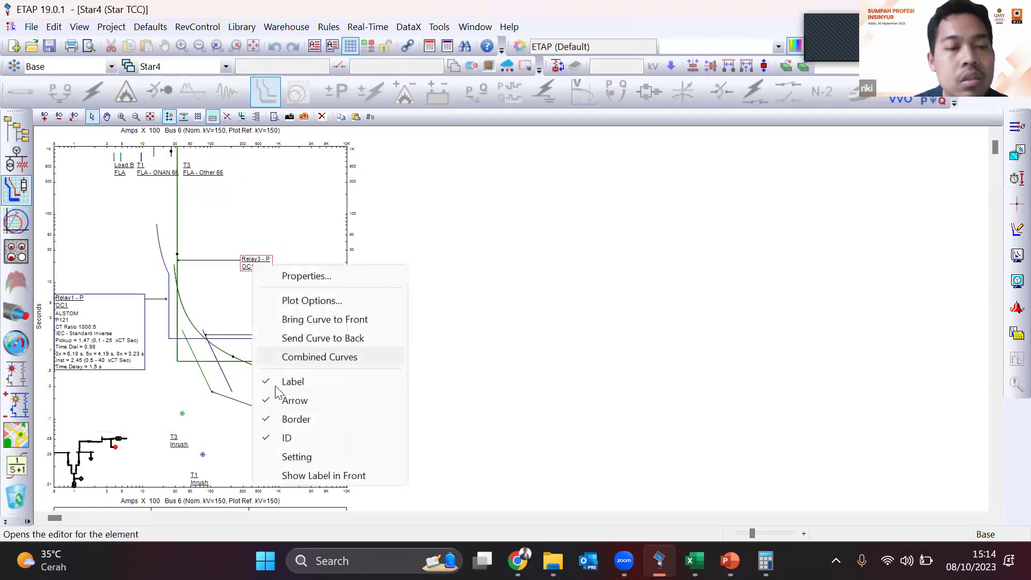
click(297, 456)
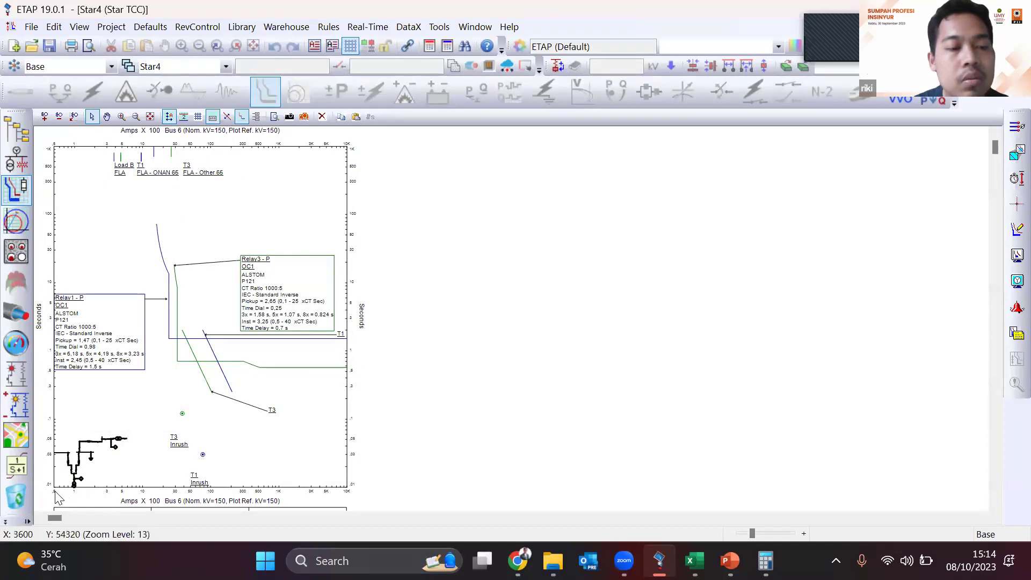
- Drag the small one-line diagram to the right of the plot, clear of the curves
click(123, 442)
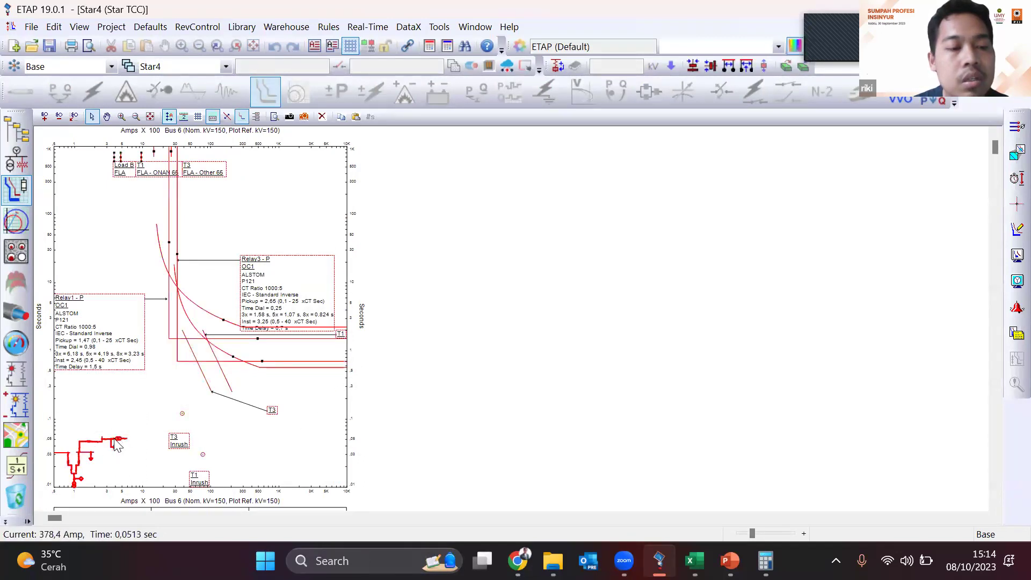
click(403, 329)
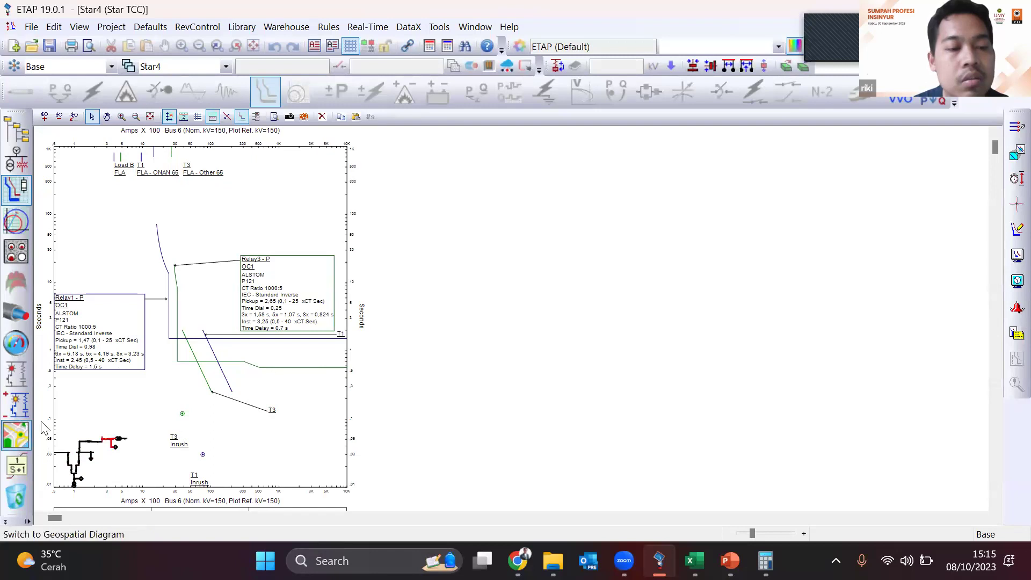
click(123, 441)
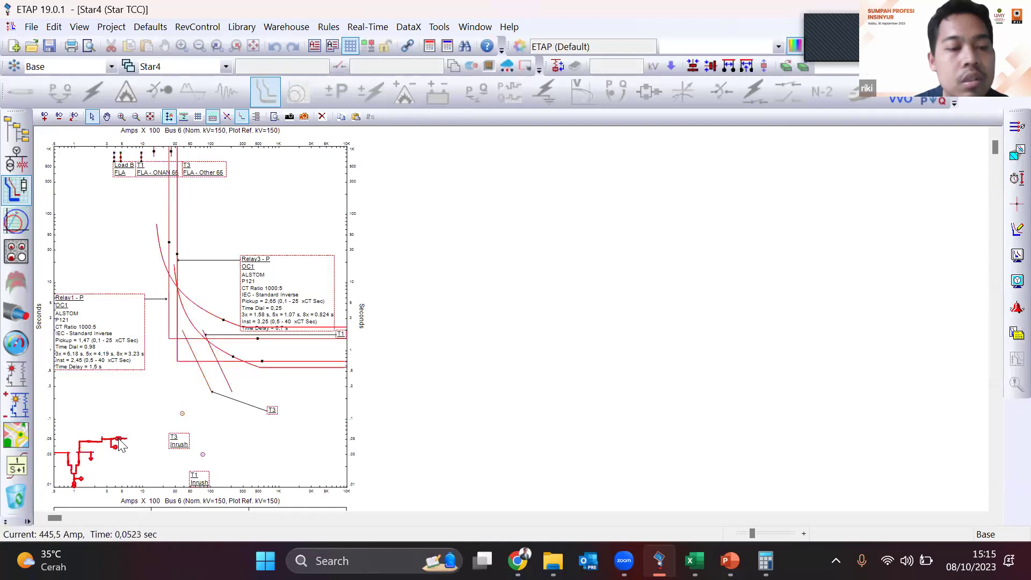
right_click(123, 441)
click(243, 234)
drag(123, 441, 444, 210)
click(143, 191)
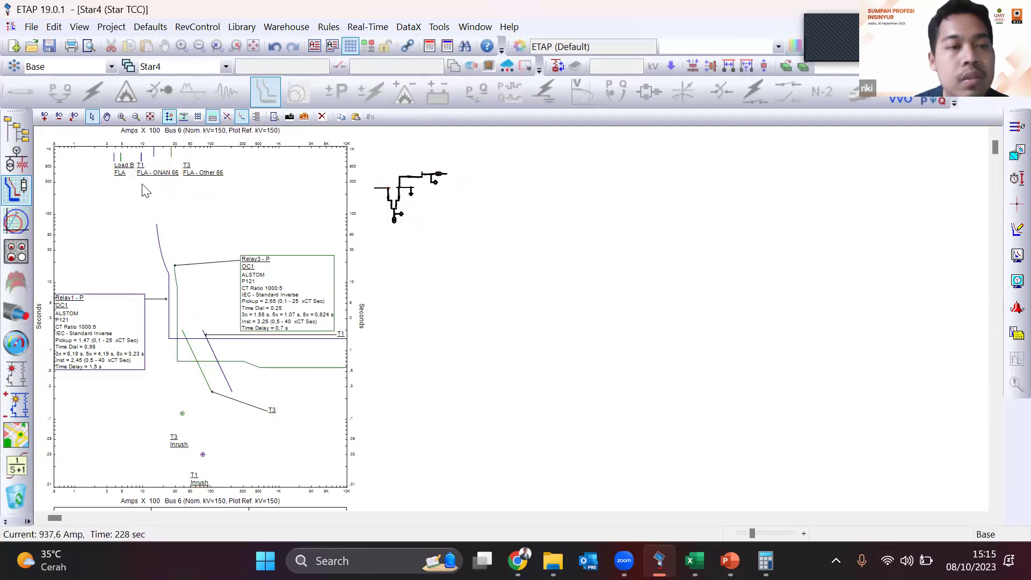
- Enlarge the embedded one-line diagram and hide the transformer FLA label
click(45, 116)
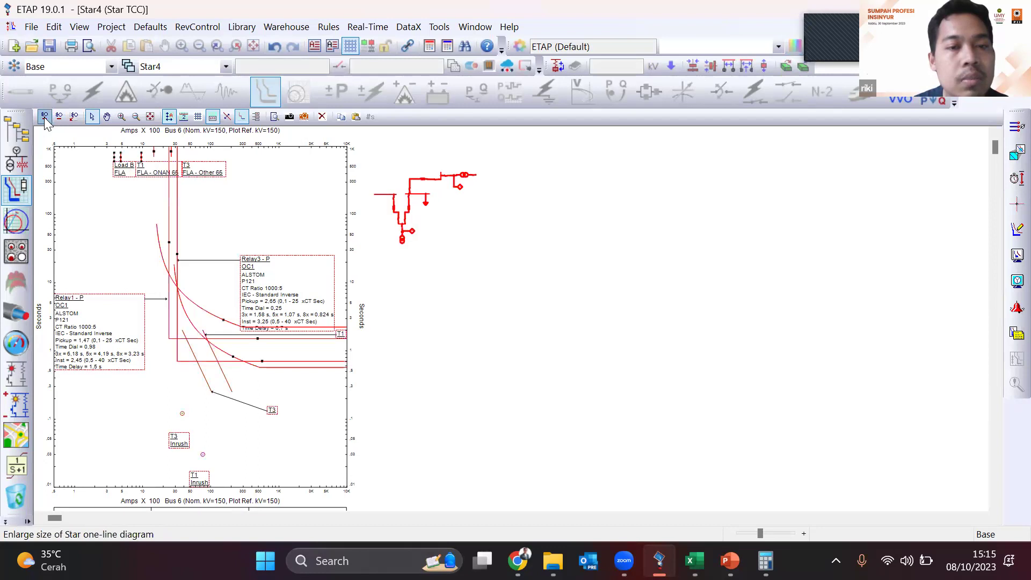
click(421, 388)
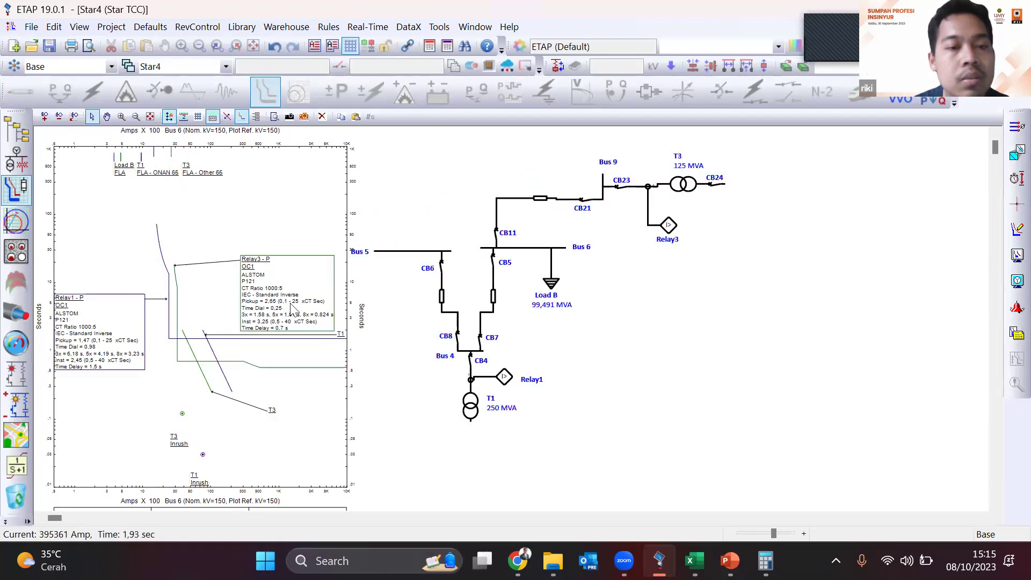
right_click(142, 165)
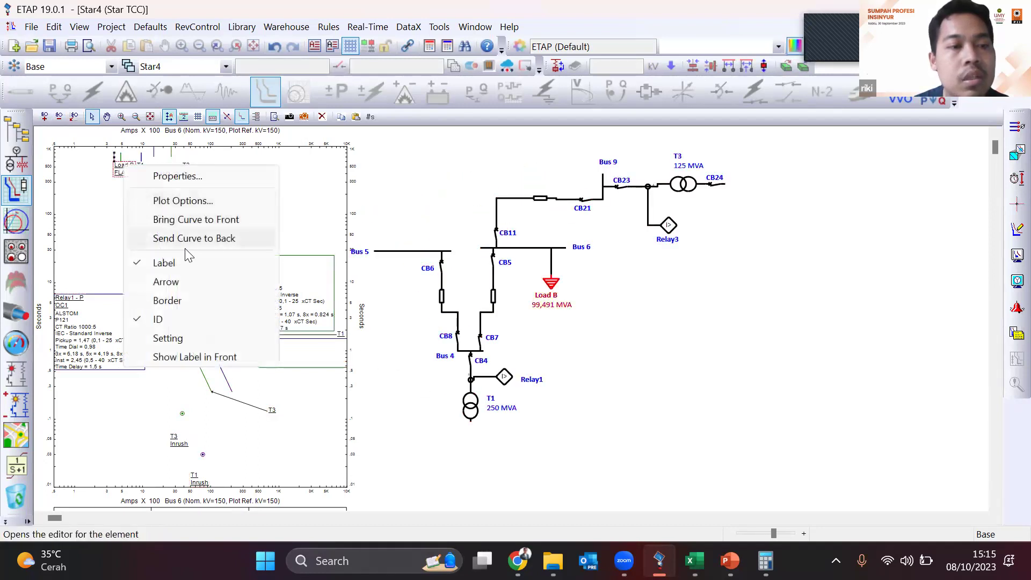
key(Escape)
right_click(142, 165)
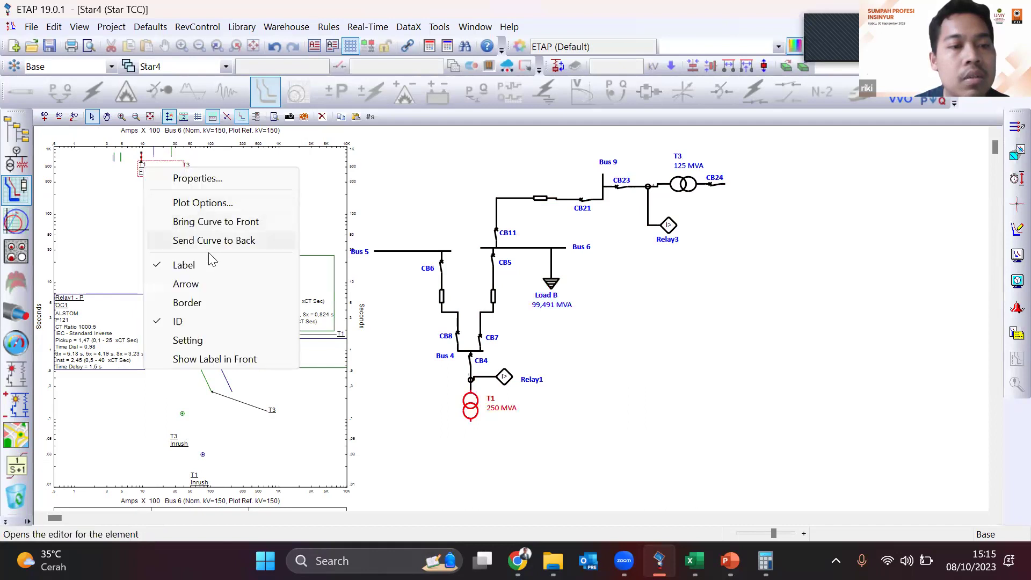
key(Escape)
click(191, 170)
right_click(194, 170)
click(275, 326)
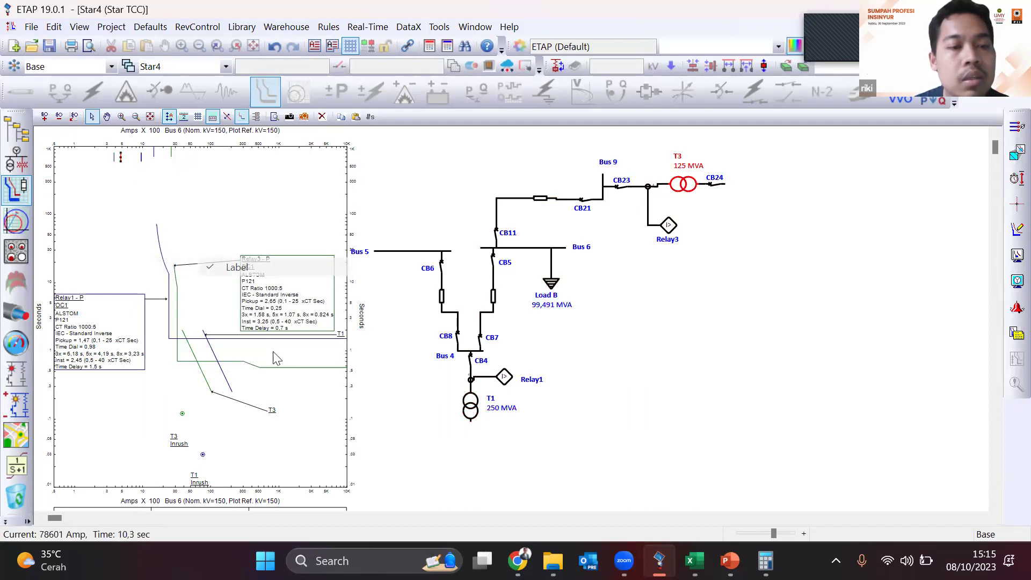
- Show 8 xFLA multiplier and 6 / 1,5 cycle durations on the T3 and T1 inrush labels at lower left
drag(180, 443, 120, 473)
right_click(138, 436)
click(178, 399)
drag(196, 483, 132, 441)
right_click(149, 448)
click(193, 420)
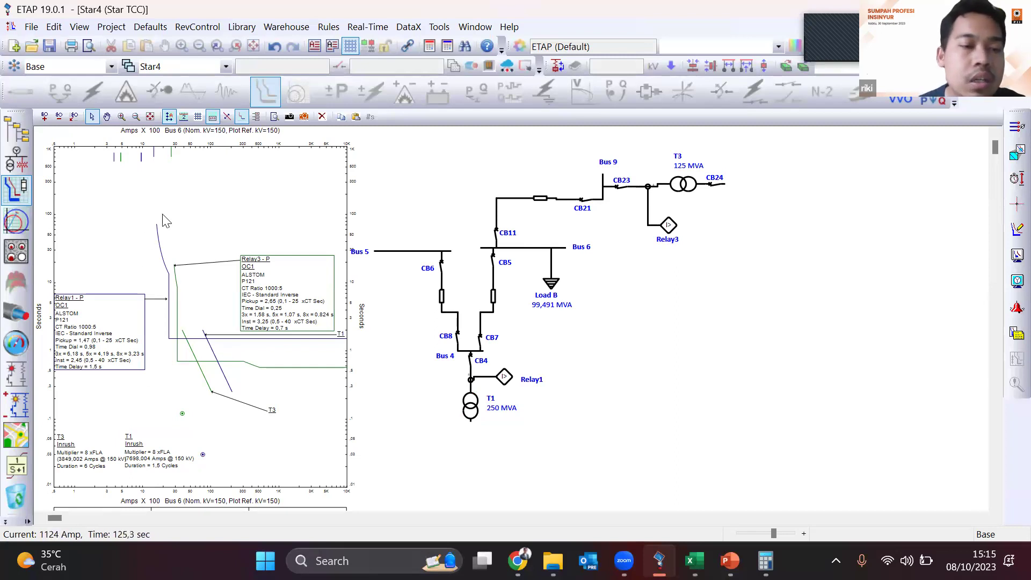
- Drag Relay3's curve to raise its instantaneous to 22,49 and its pickup to 17,72
click(179, 307)
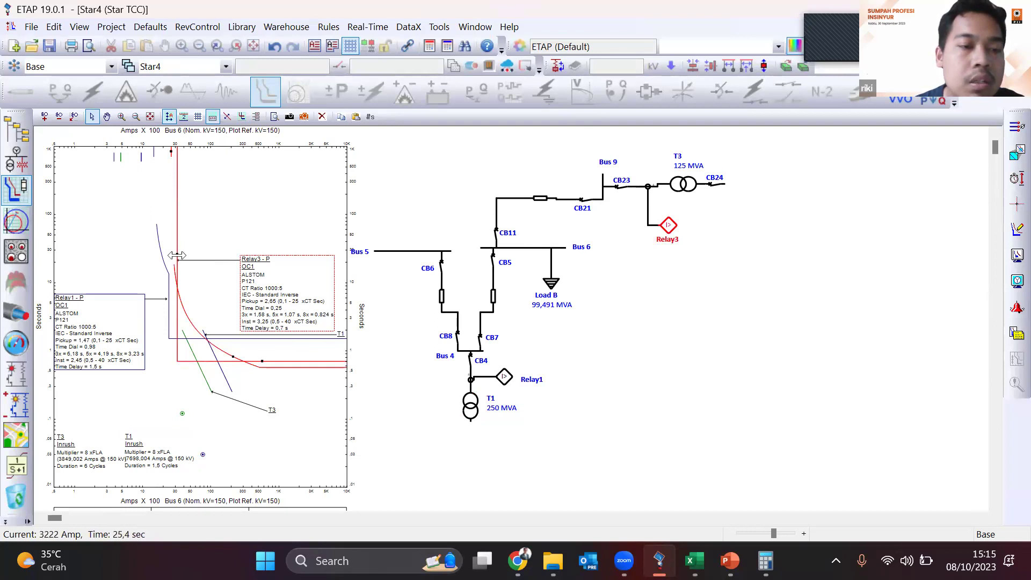
drag(193, 260, 217, 262)
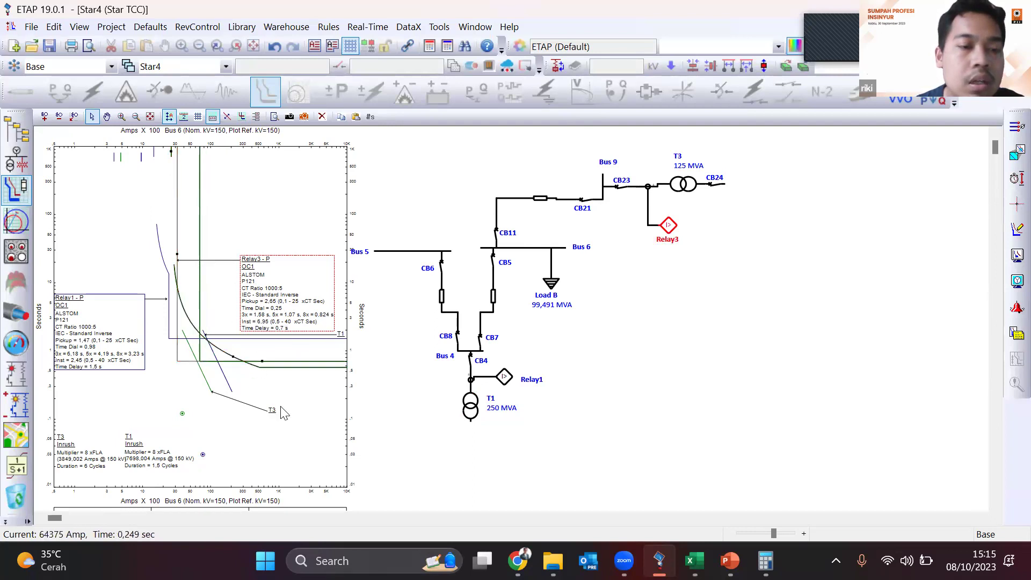
click(202, 348)
drag(211, 259, 239, 337)
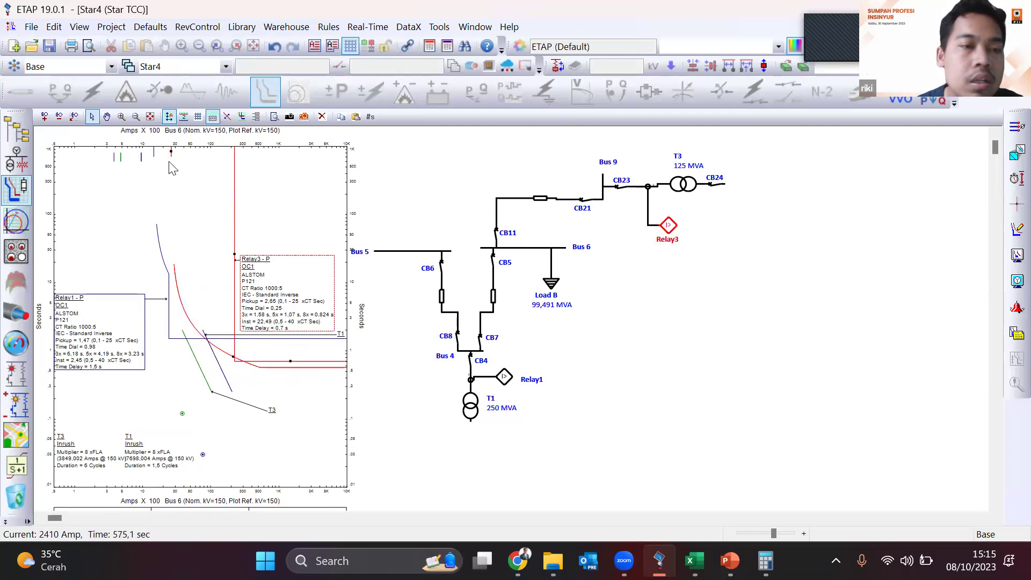
drag(198, 162, 228, 165)
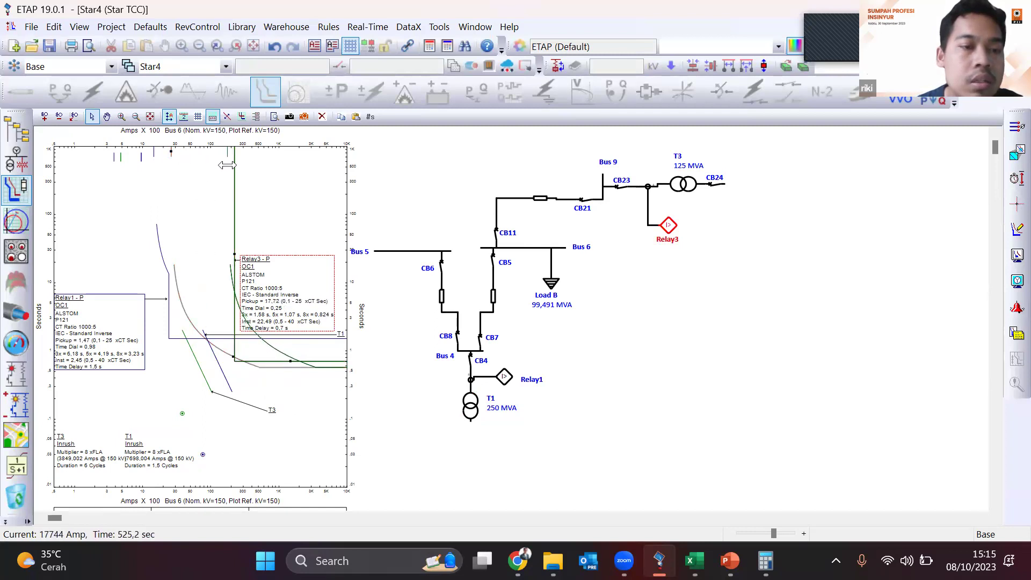
- Drag Relay1's curve to set instantaneous 18,03 and pickup 9,94
click(160, 237)
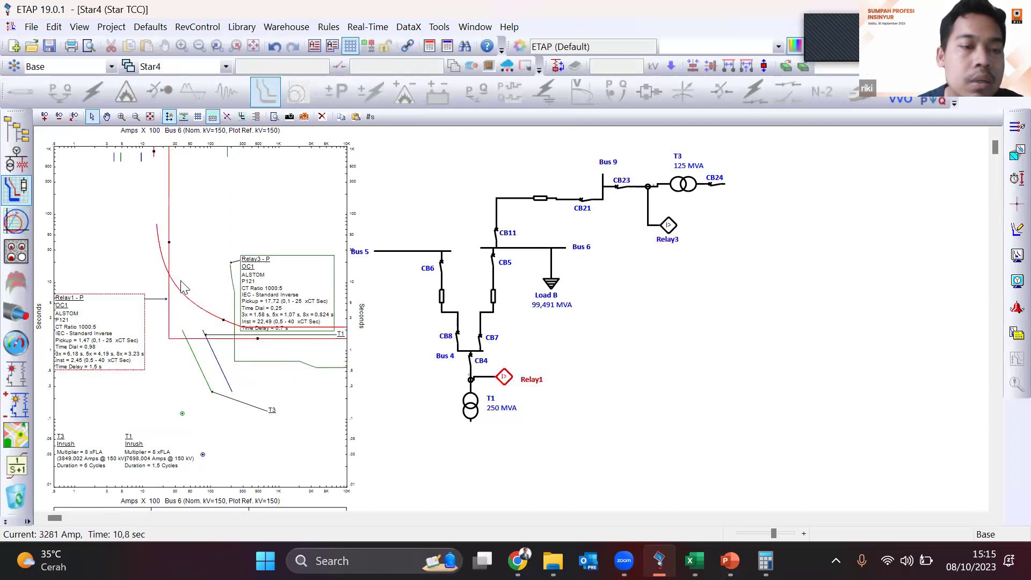
drag(190, 250, 228, 257)
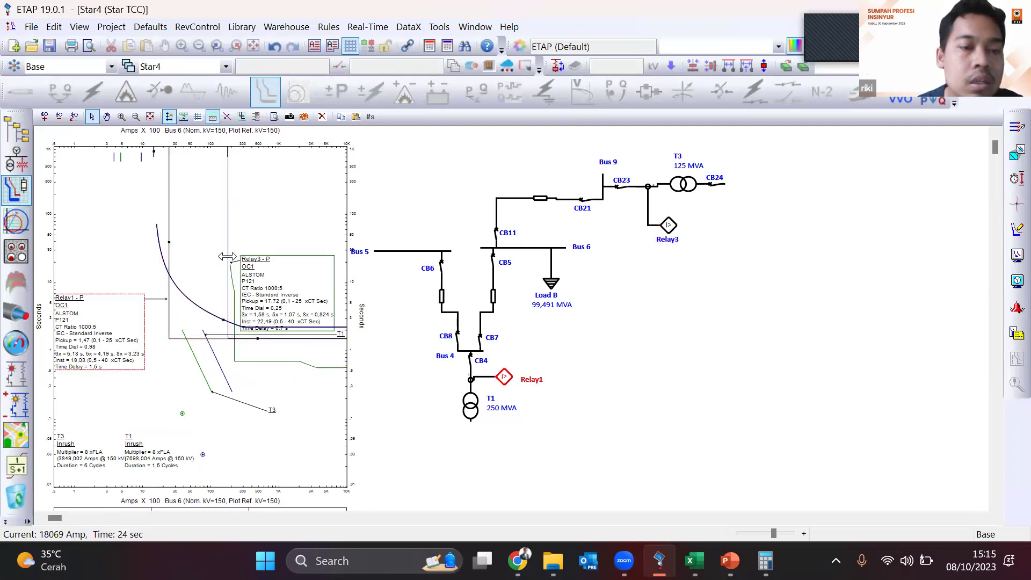
click(294, 425)
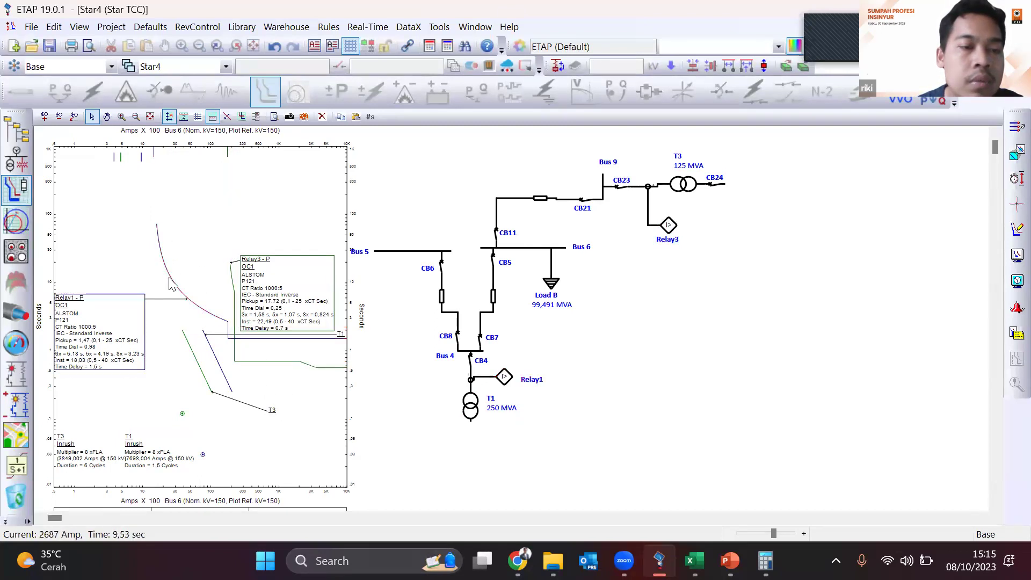
click(163, 251)
drag(153, 151, 252, 345)
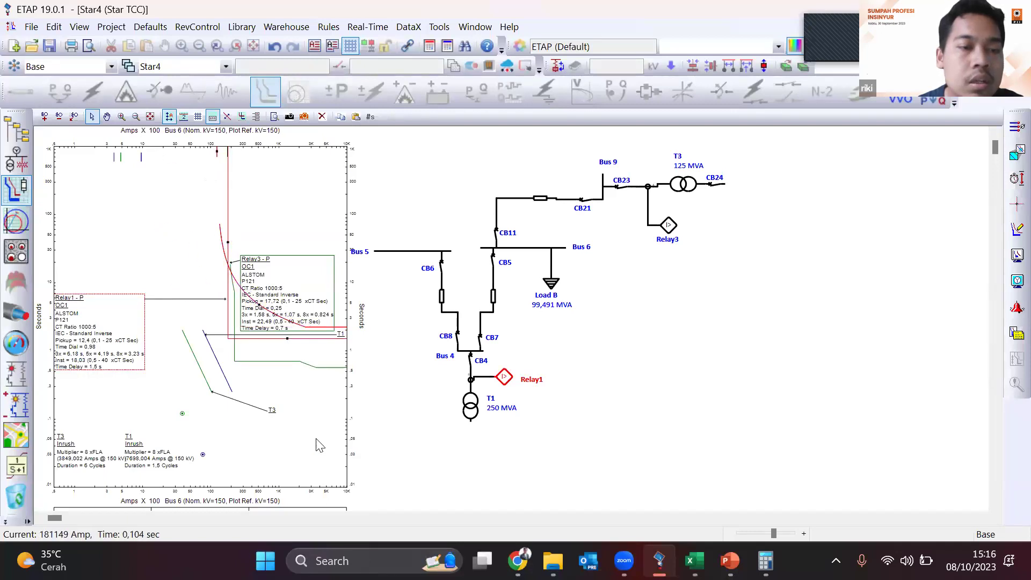
click(321, 446)
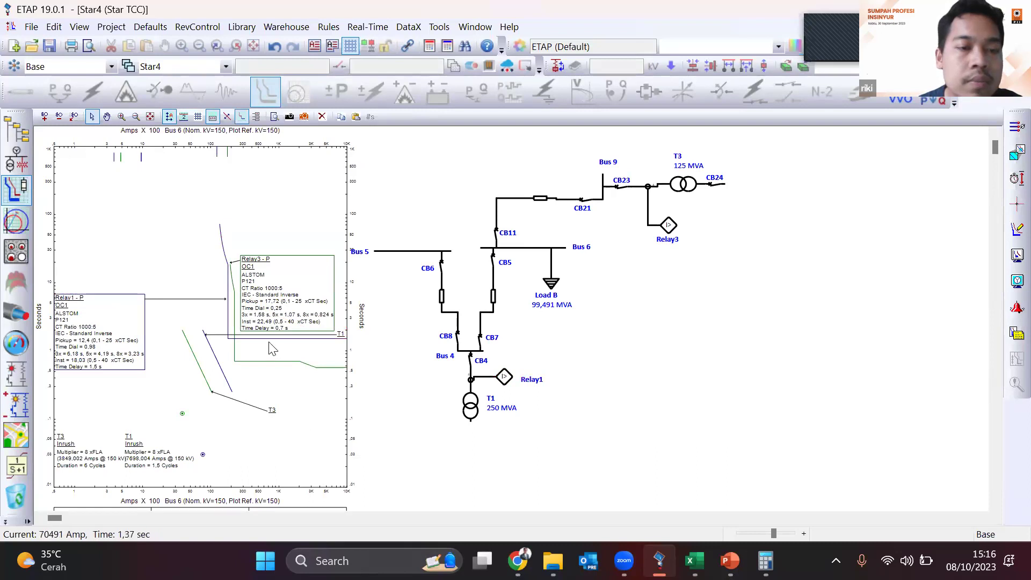
click(220, 234)
drag(217, 150, 211, 151)
click(246, 450)
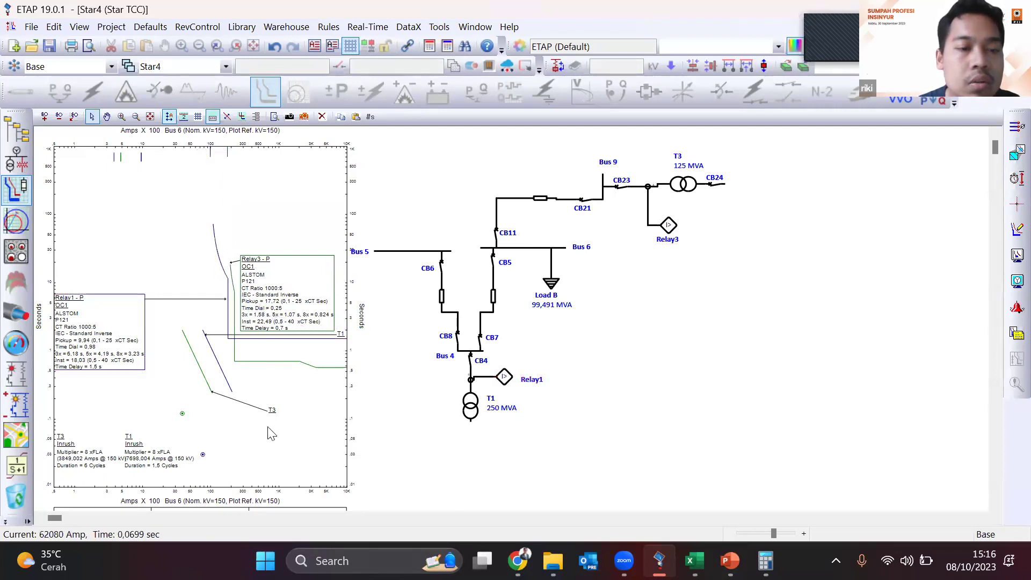
- Move Relay3's label box to the lower right of the plot
drag(302, 295, 340, 473)
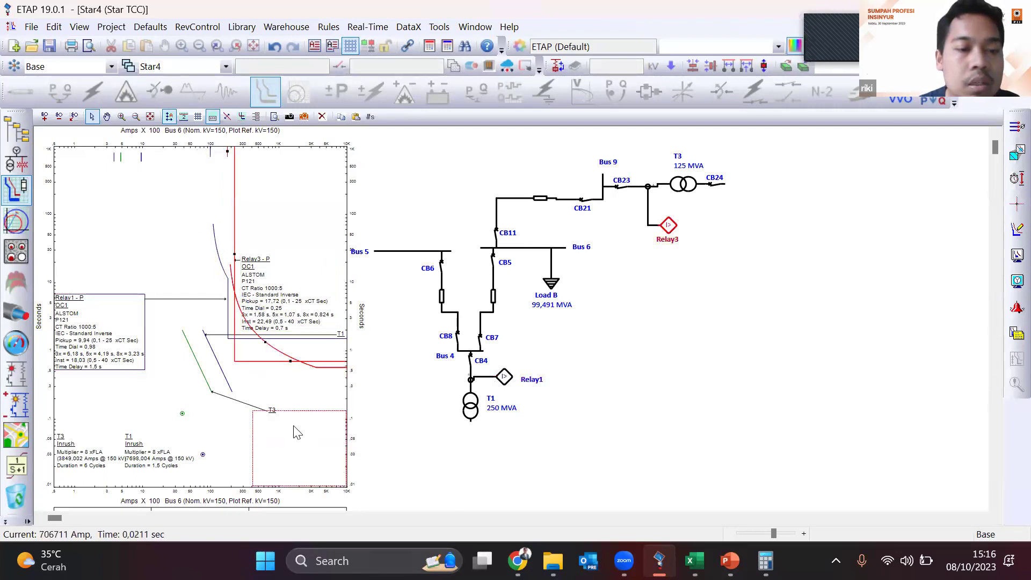
drag(302, 435, 302, 435)
click(266, 258)
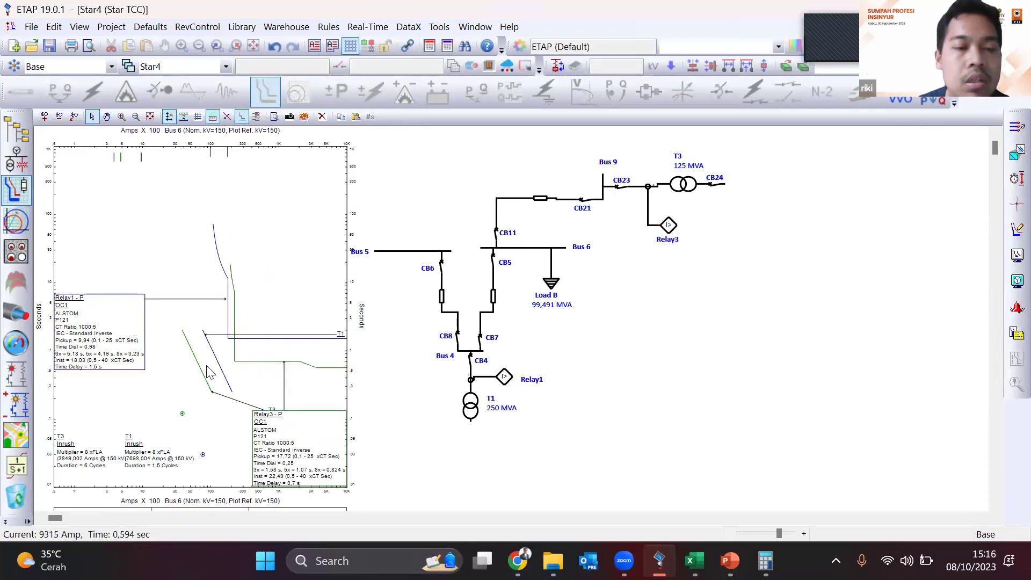
- Measure the 0,8 s gap between two curves, shift the Δ label left, and return to OLV1
scroll(210, 372, up, 2)
click(1017, 179)
click(289, 324)
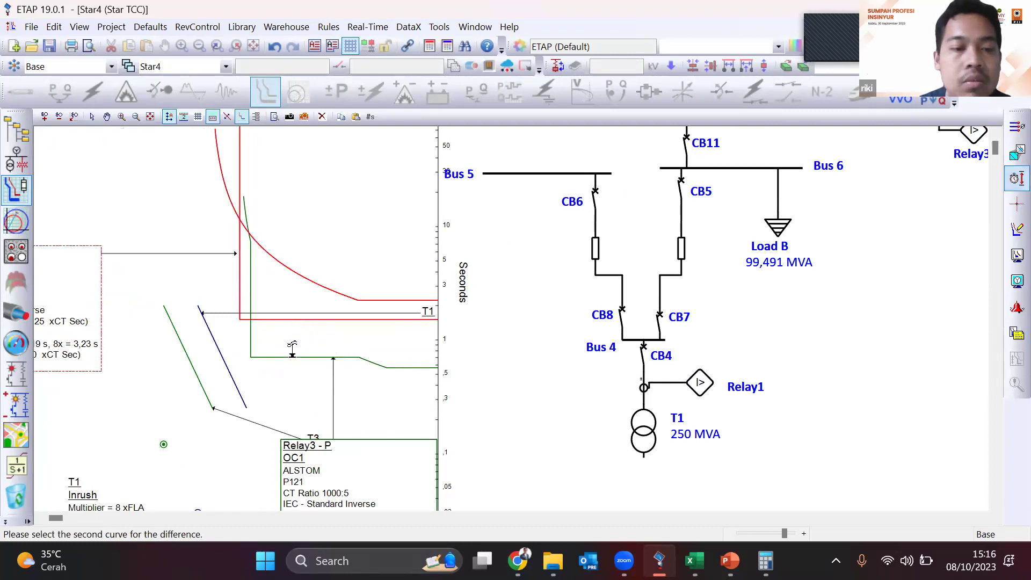
click(295, 354)
drag(348, 342, 301, 339)
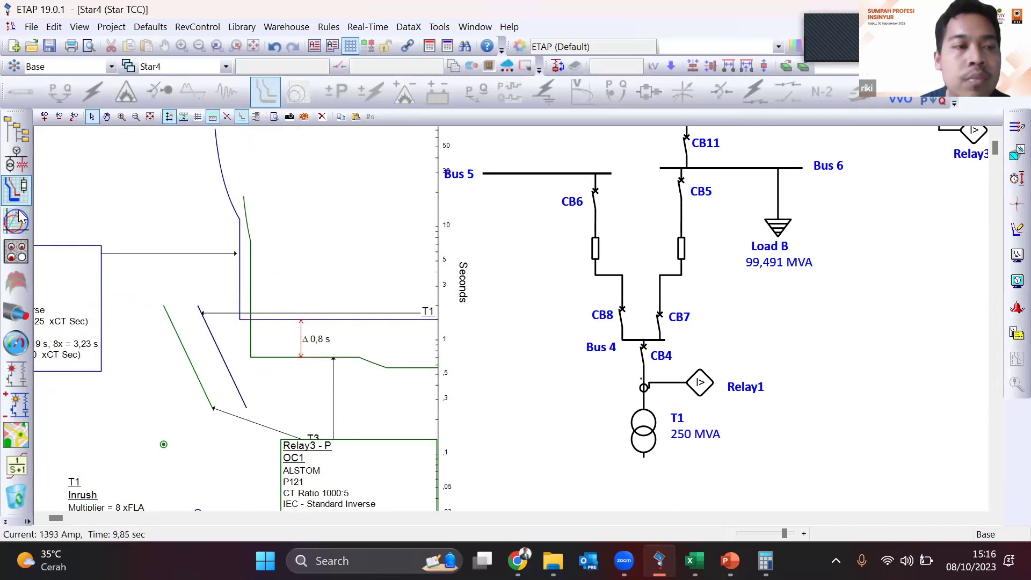
click(16, 160)
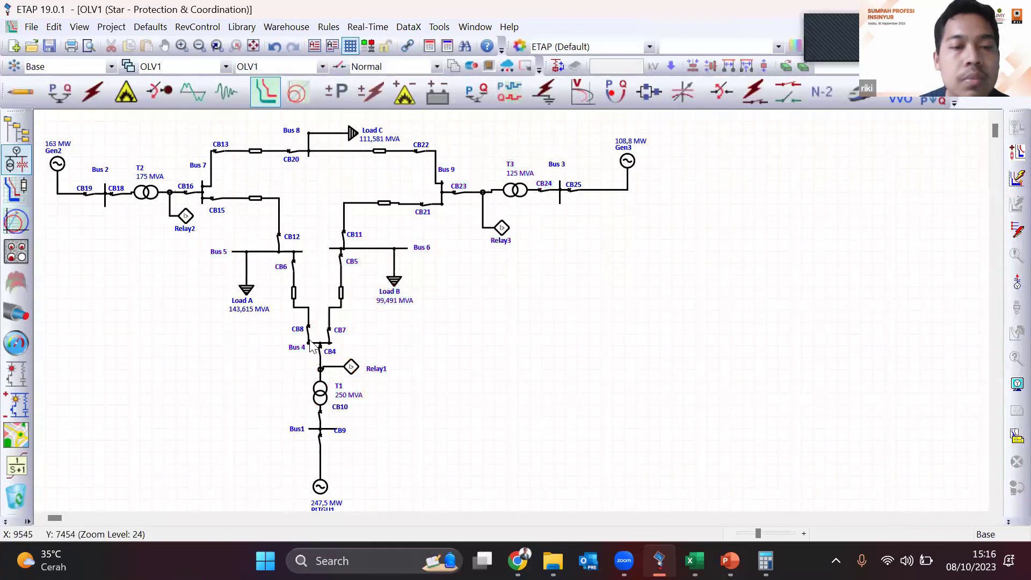
- Create a Star5 plot of the central network and drag Relay2's pickup to higher current
drag(391, 390, 374, 369)
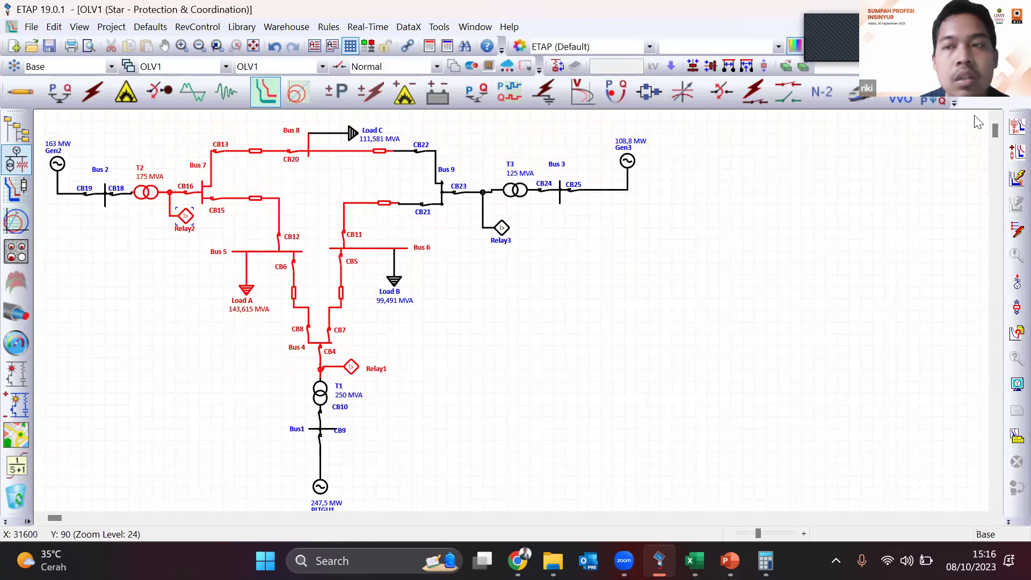
click(1016, 127)
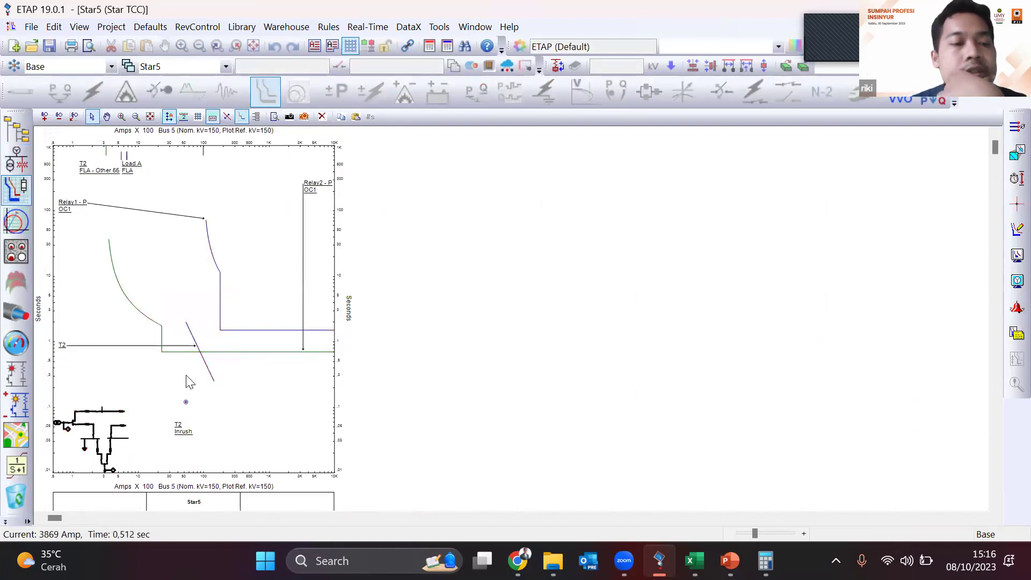
click(140, 309)
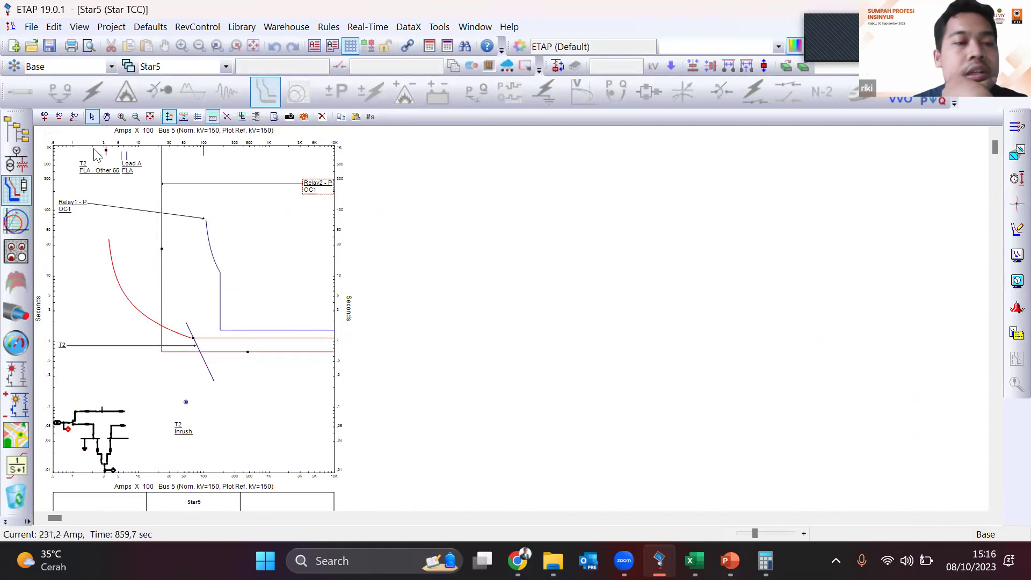
drag(106, 157, 192, 185)
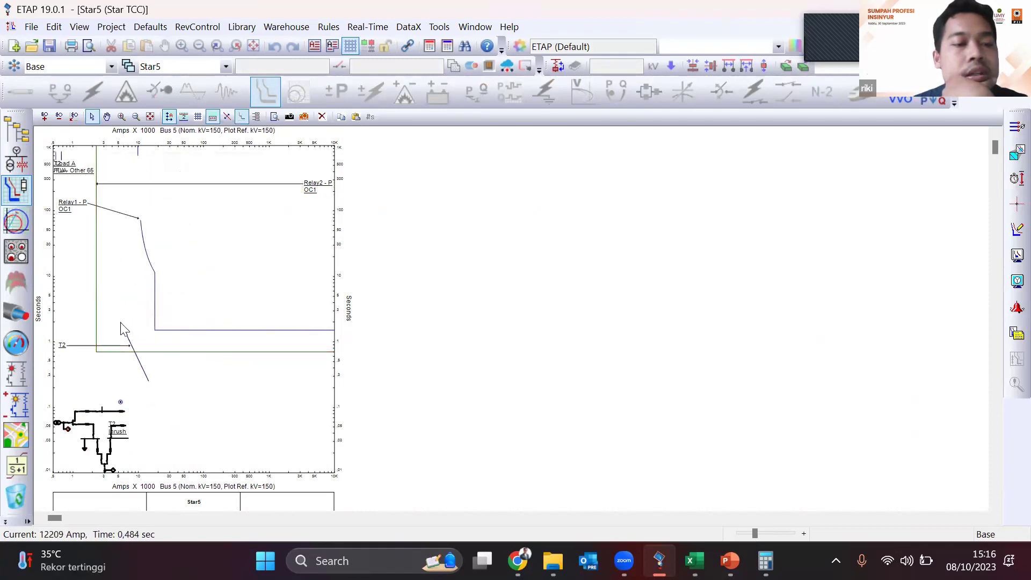
click(98, 250)
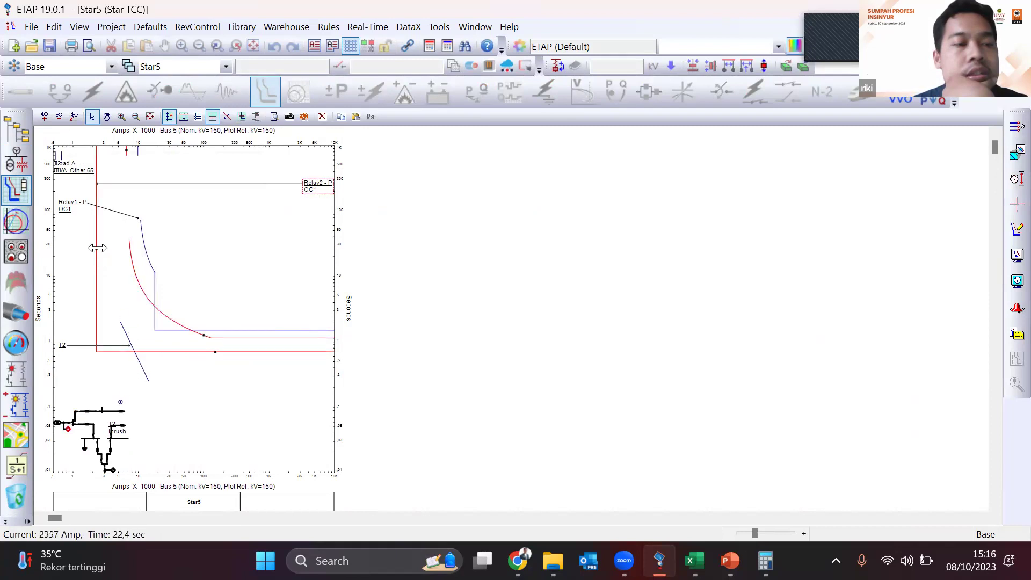
drag(97, 247, 148, 258)
click(211, 411)
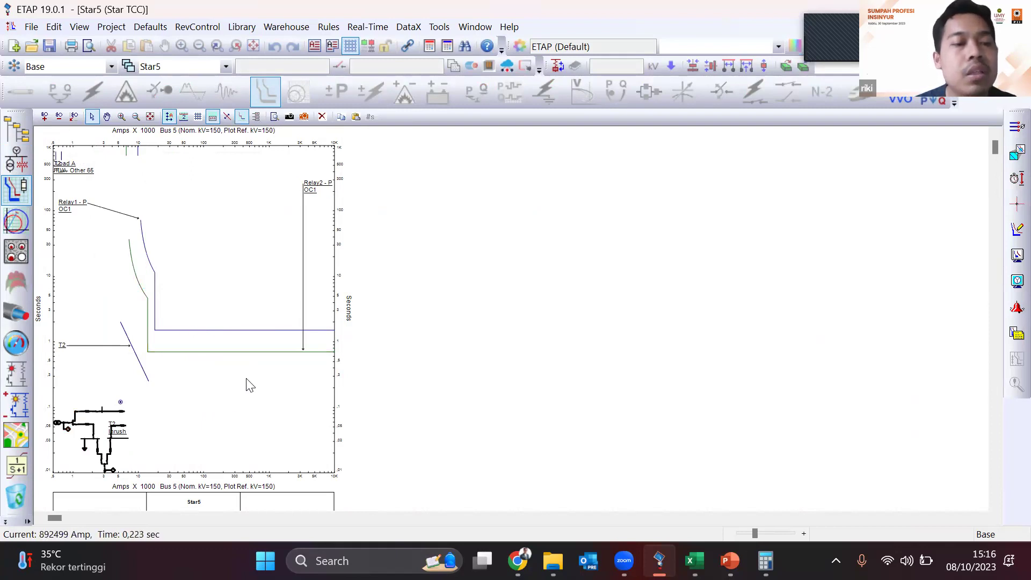
- Back on OLV1, select the central zone and start Star Auto-Evaluation
click(16, 159)
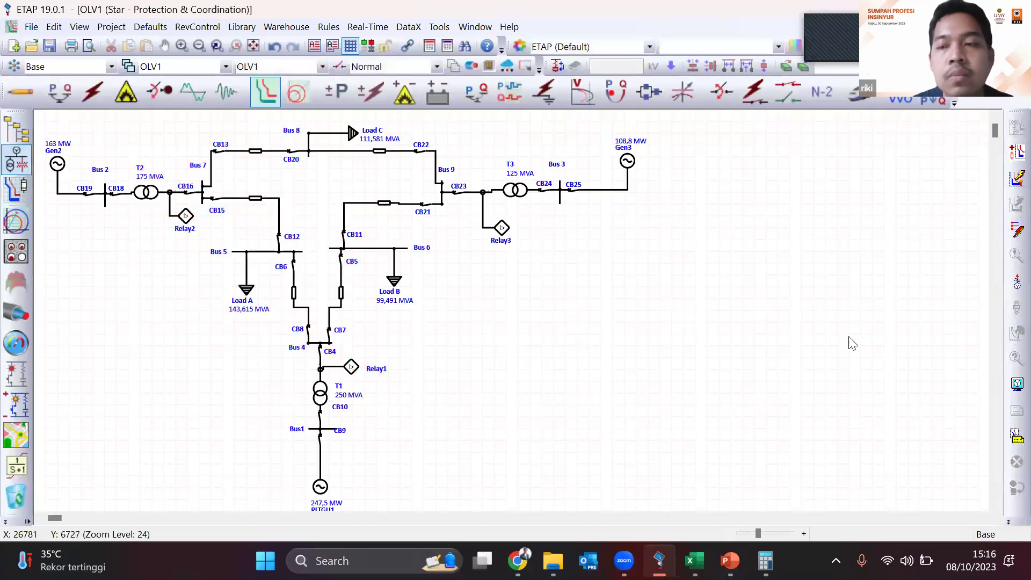
drag(210, 436, 580, 155)
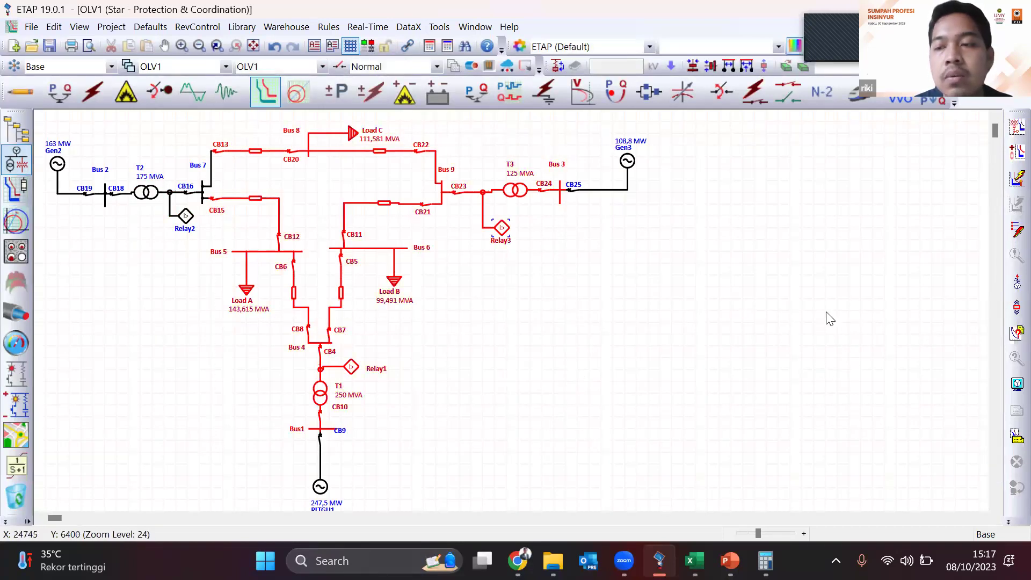
click(1008, 341)
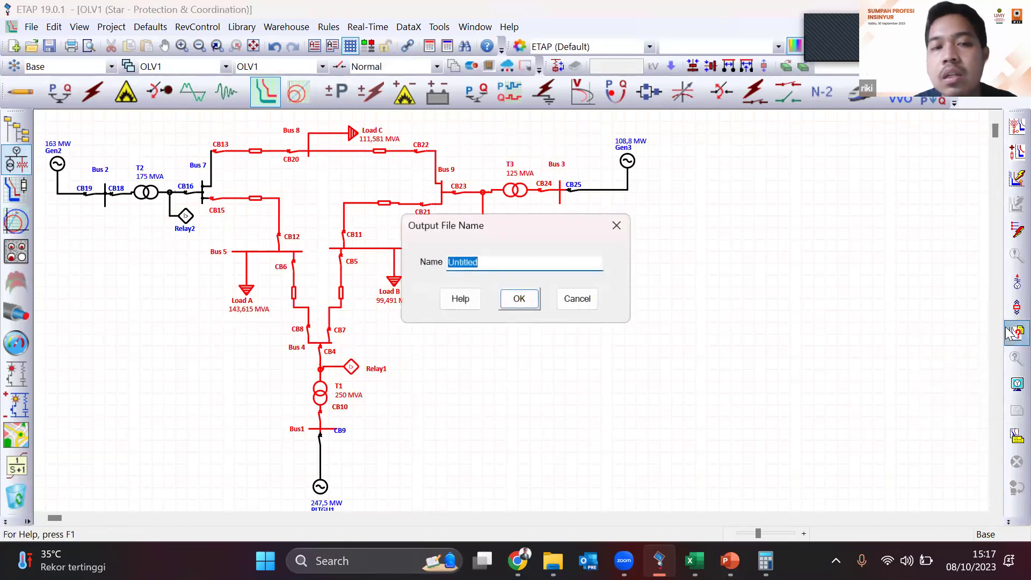
- Run the evaluation with the default output name and open CB4's rating, showing 145 kV
click(527, 302)
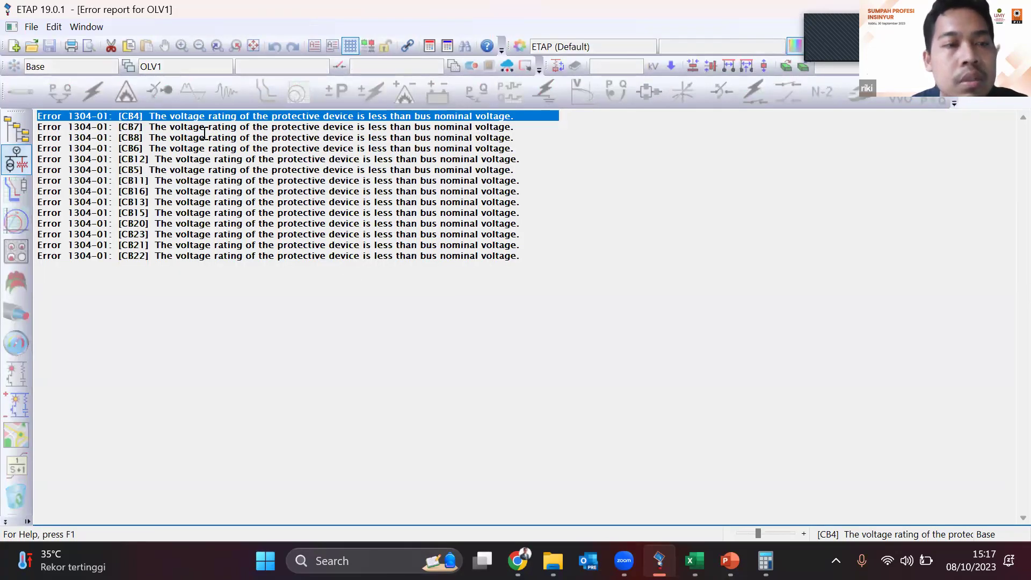
double_click(191, 117)
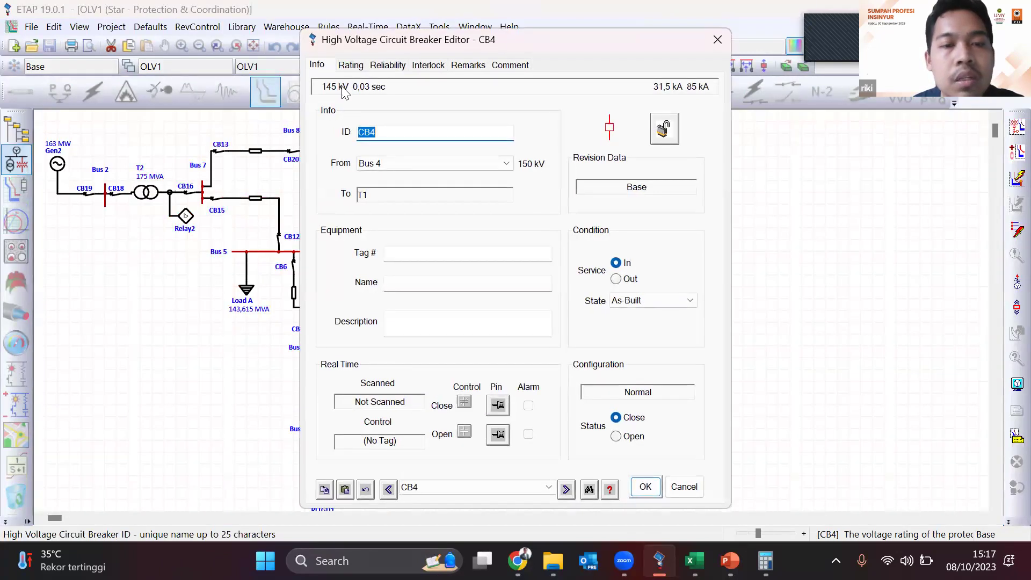
click(352, 65)
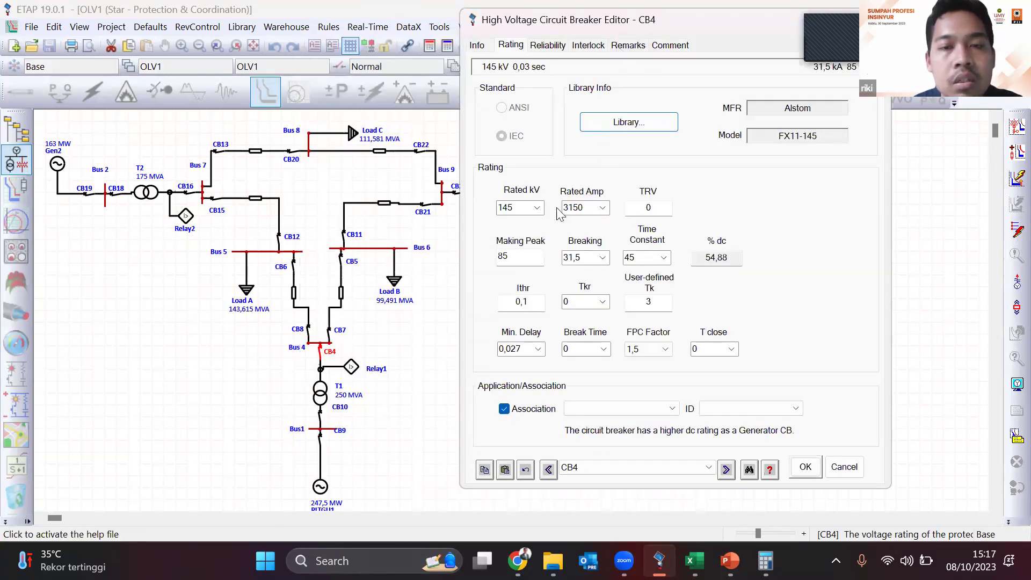
- Set Rated kV to 150 for the first 145 kV breaker, CB5 and CB6
click(537, 208)
click(516, 210)
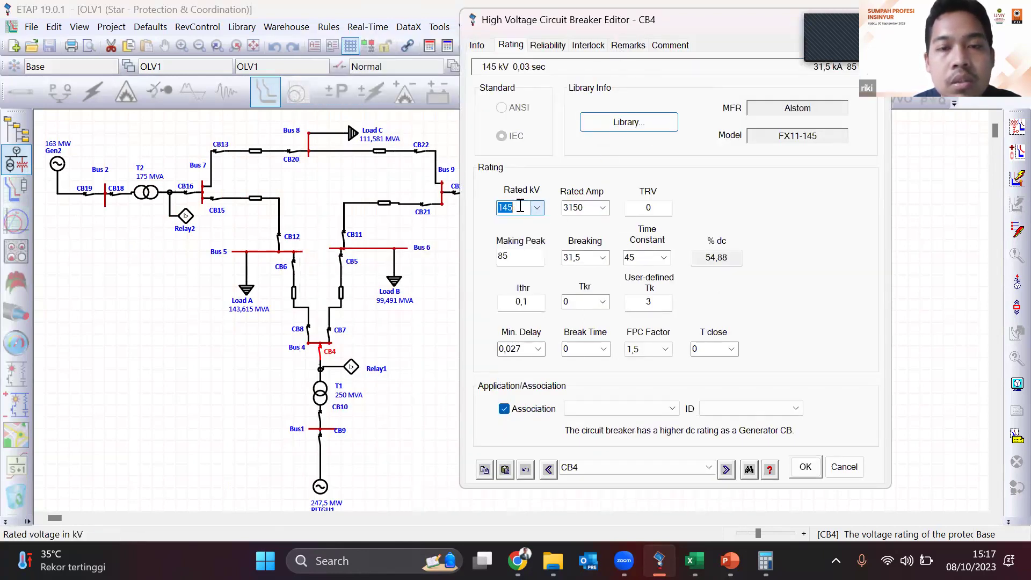
text(150)
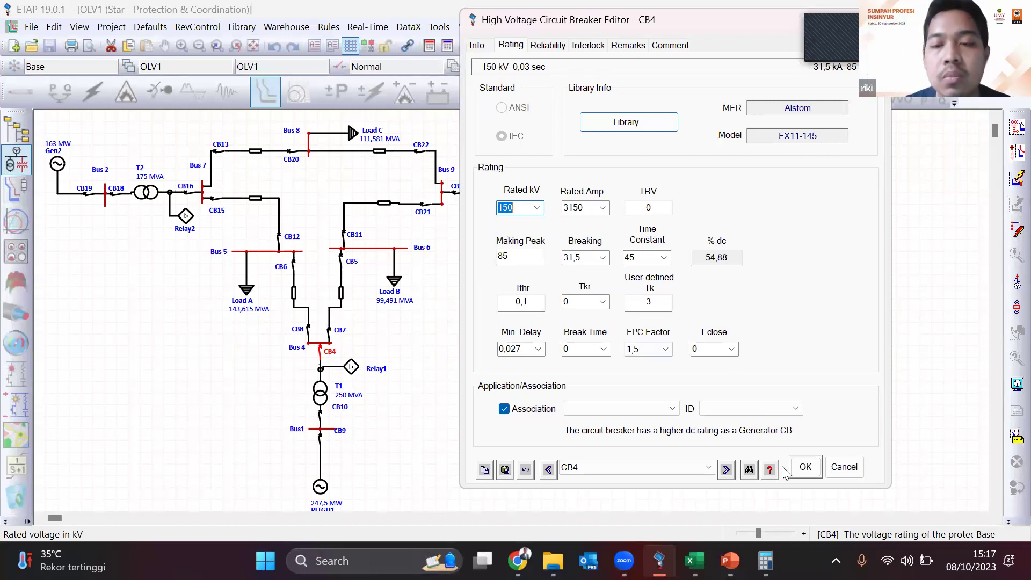
click(726, 470)
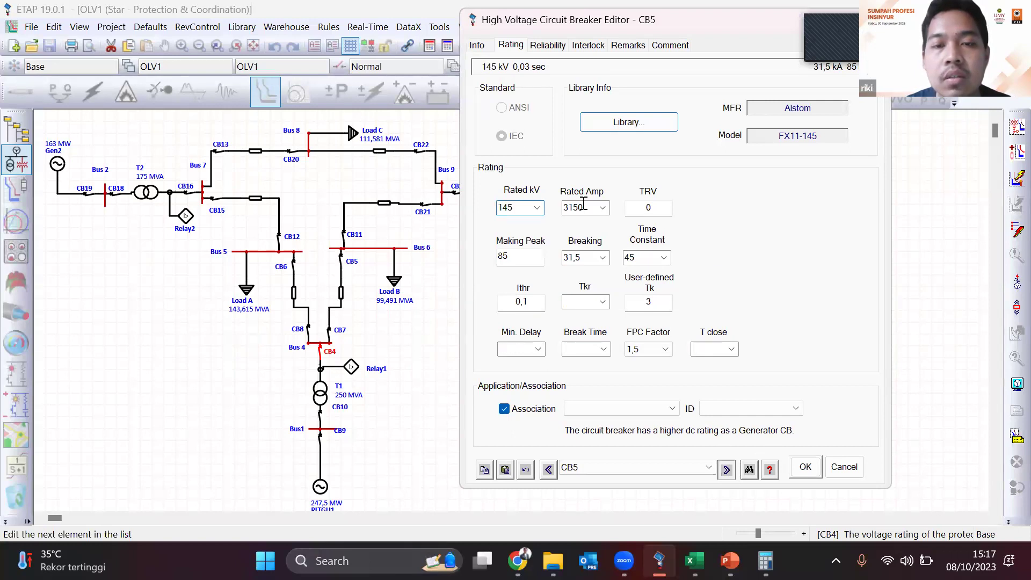
double_click(520, 213)
text(150)
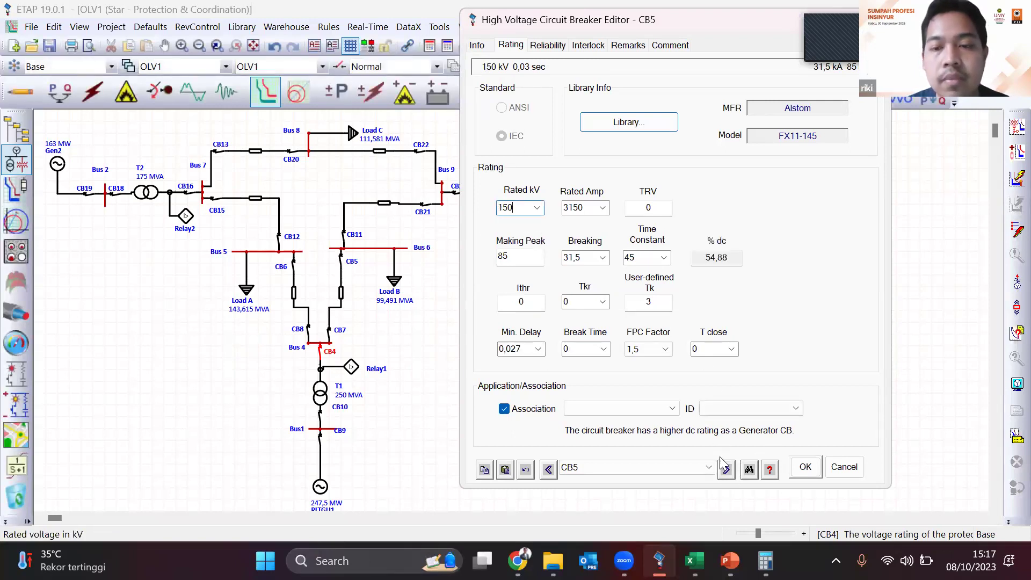
click(727, 470)
double_click(521, 208)
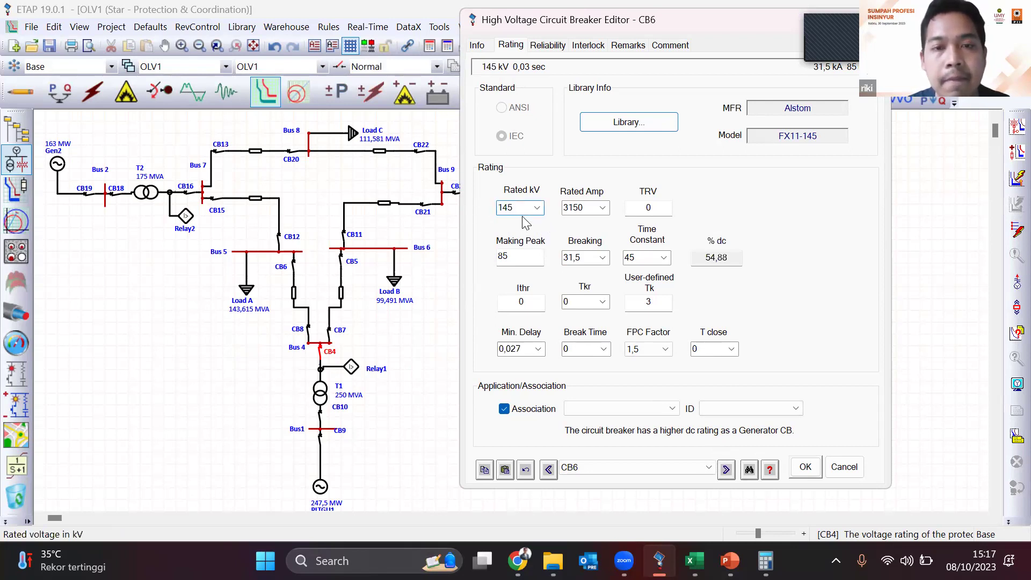
double_click(519, 209)
text(150)
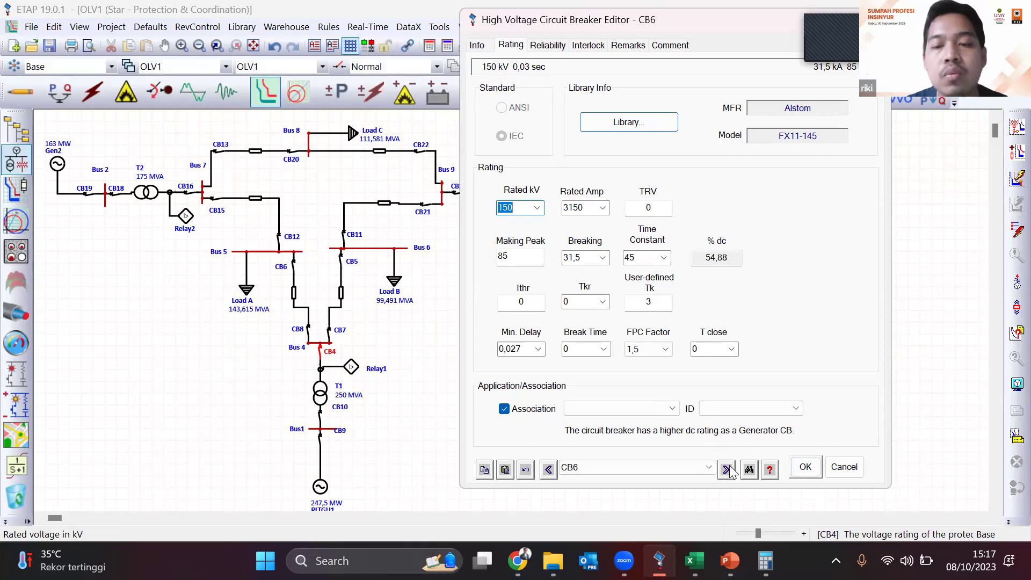
- Re-rate CB7 and CB11 to 150 kV, leaving CB8 through CB10 unchanged
click(727, 470)
double_click(513, 208)
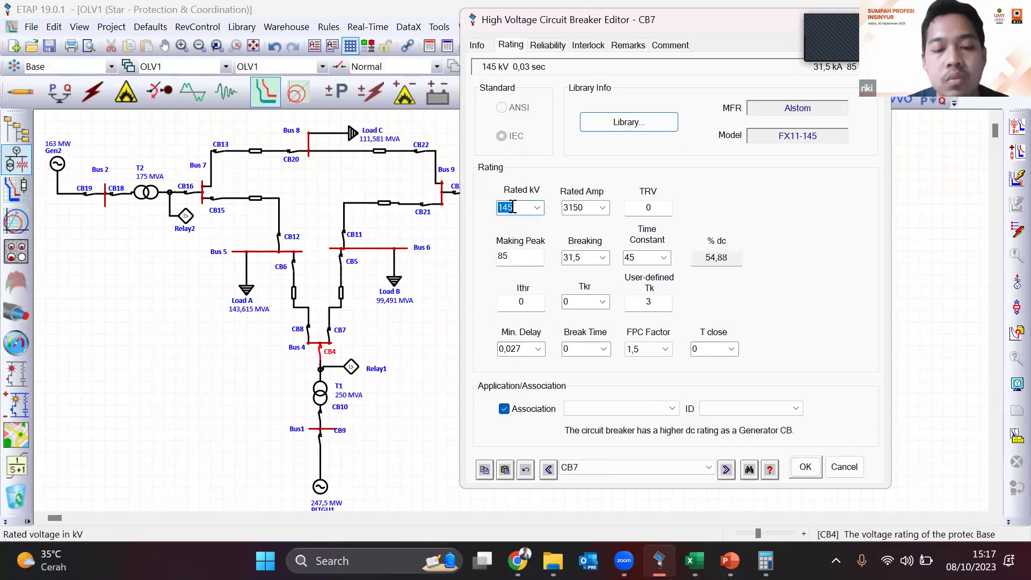
text(150)
click(726, 470)
double_click(520, 208)
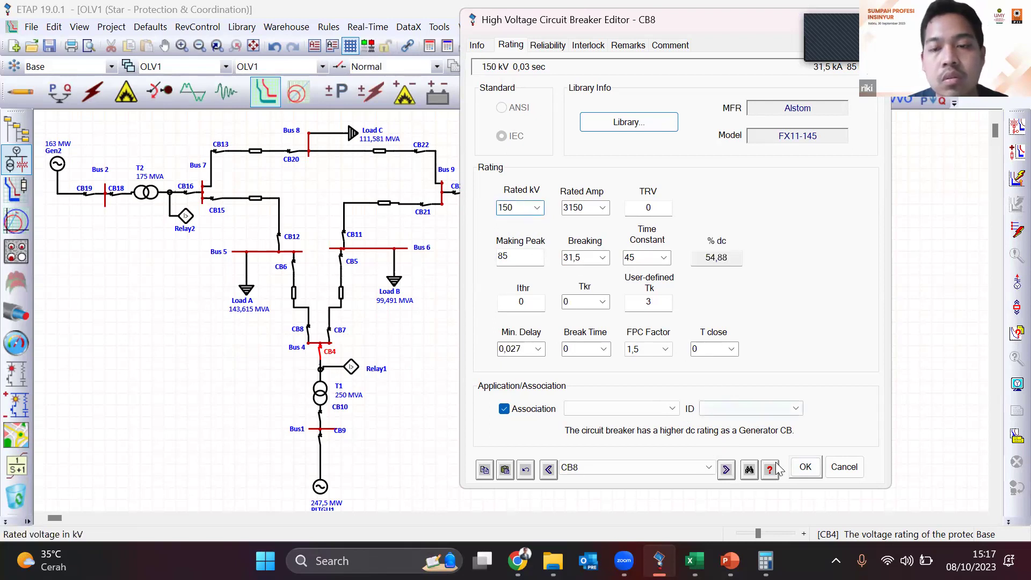
click(726, 469)
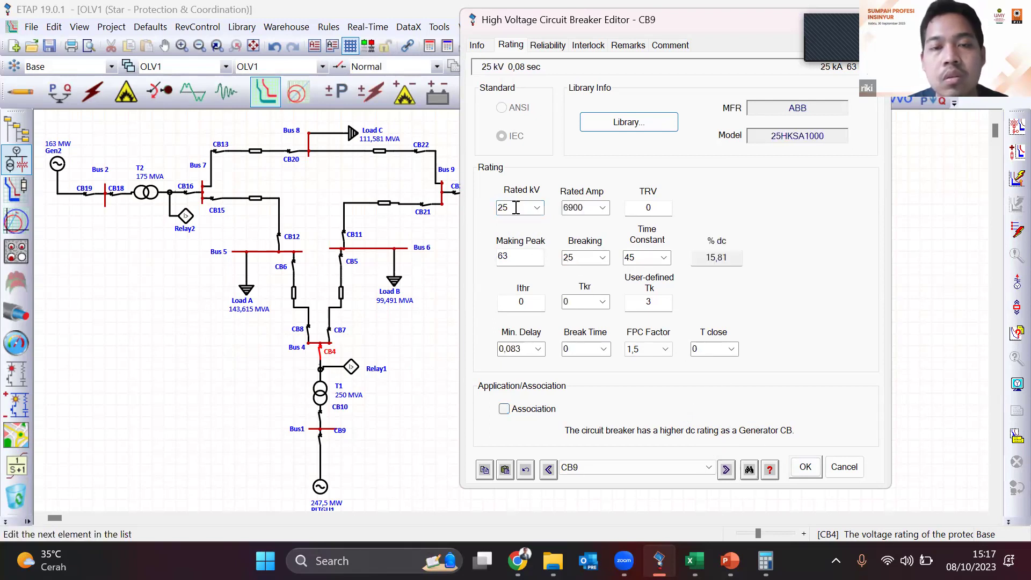
click(728, 470)
click(727, 470)
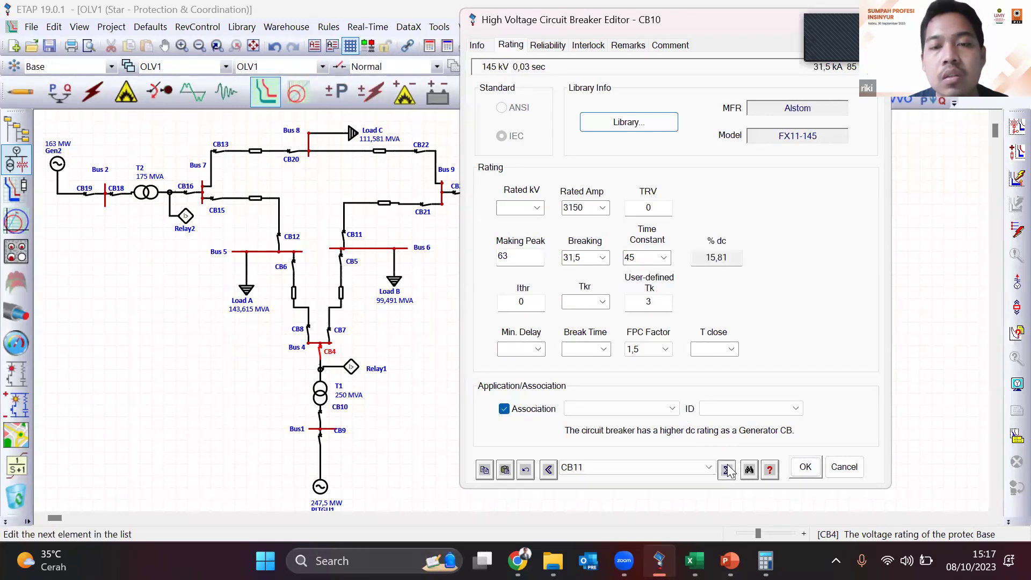
double_click(510, 208)
text(150)
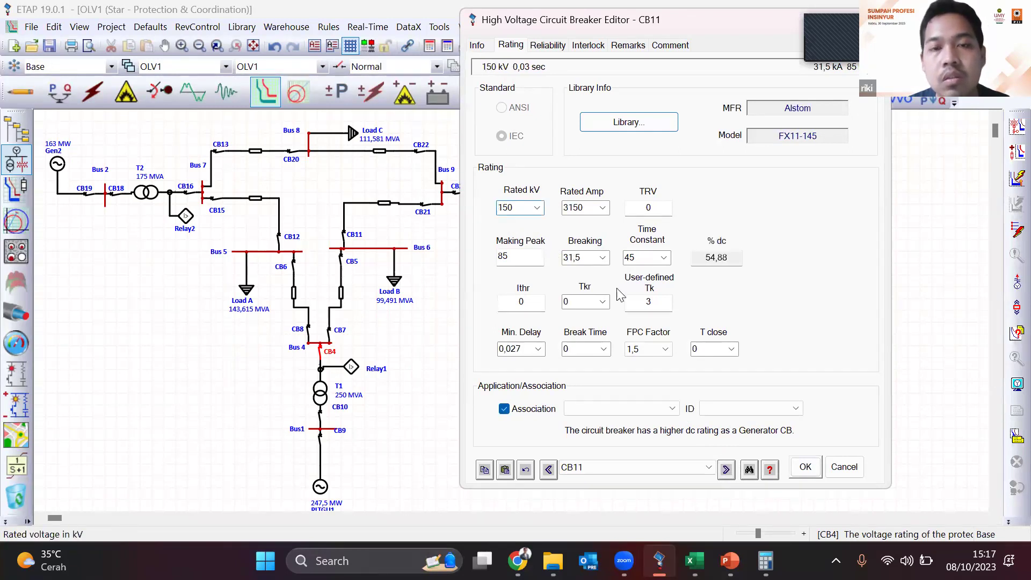
- Set Rated kV to 150 for breakers CB12, CB13, CB15 and CB16
click(727, 469)
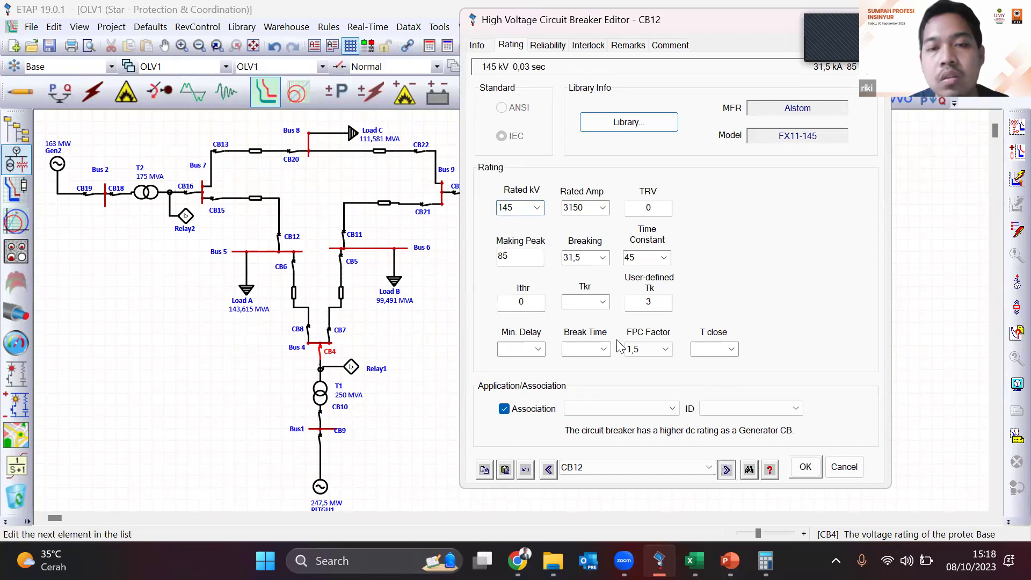
double_click(519, 209)
text(150)
click(727, 470)
double_click(511, 208)
text(150)
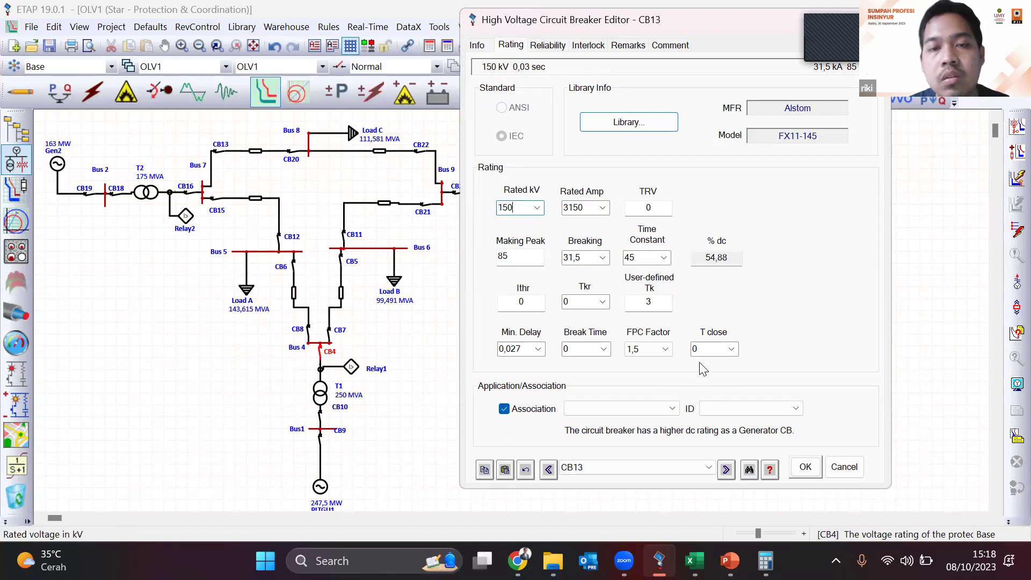
click(727, 469)
double_click(510, 208)
text(150)
click(727, 469)
double_click(510, 208)
text(150)
- Check CB18's rating, apply the new ratings, and marquee-select the central network zone
click(727, 469)
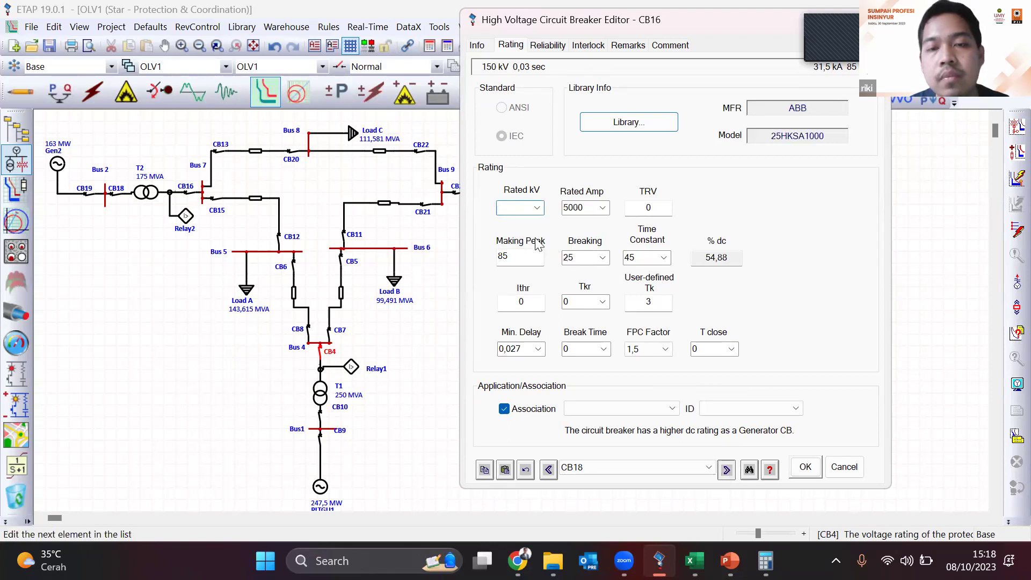
double_click(515, 207)
click(796, 471)
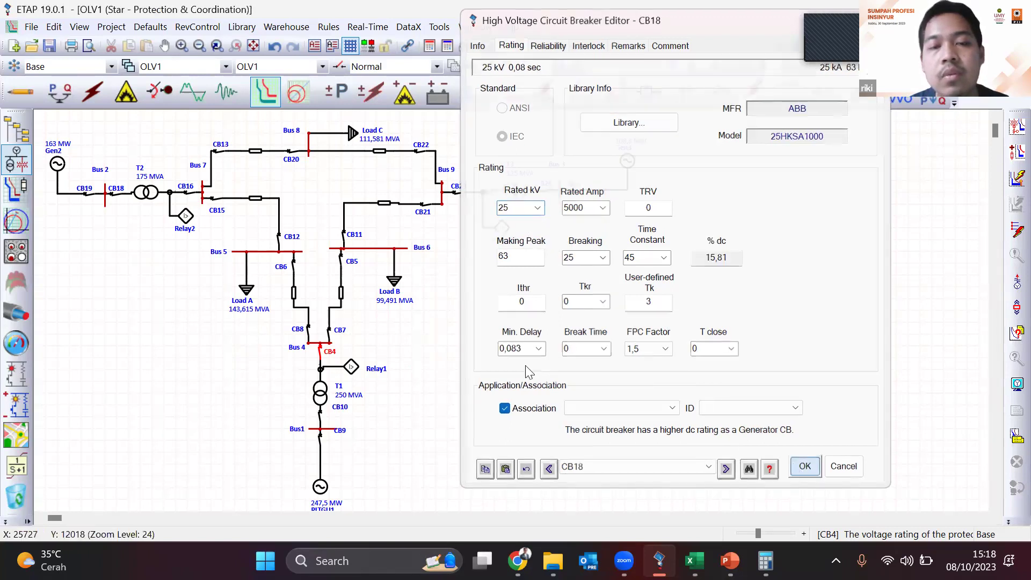
drag(568, 163, 276, 409)
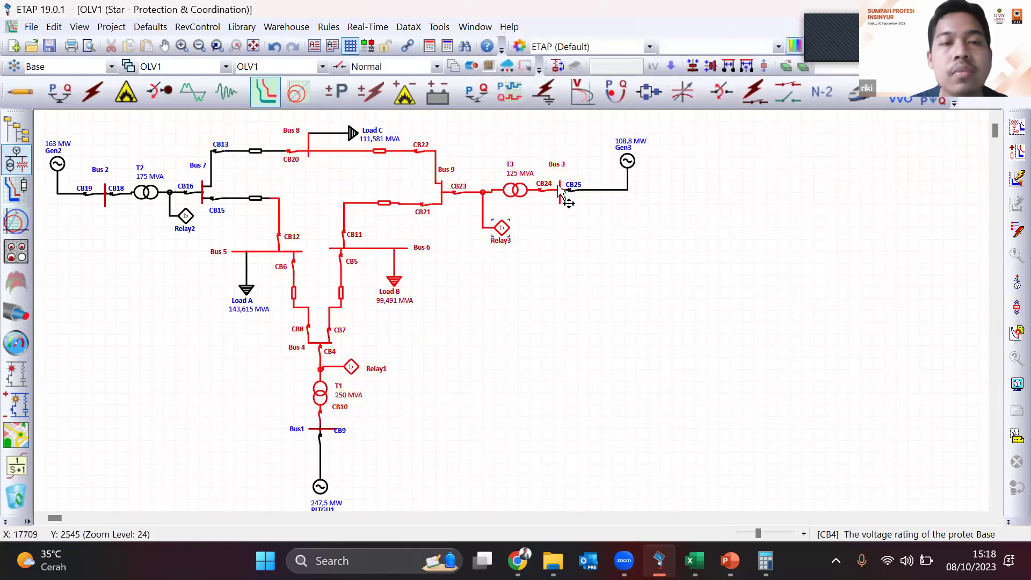
- Rerun Star auto-evaluation with the default output name and open CB20's Rating settings from its error row
click(1009, 342)
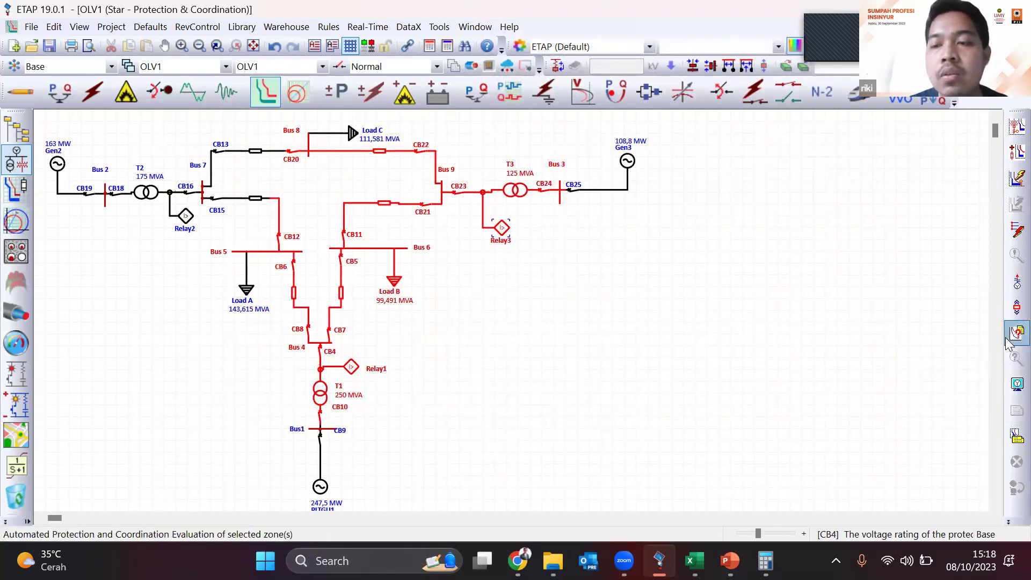
click(519, 299)
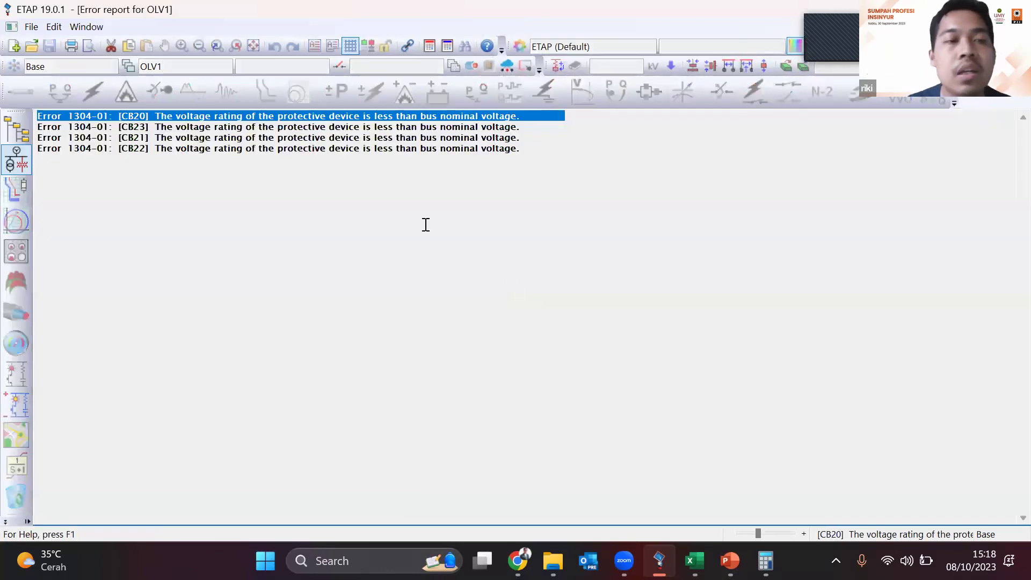
double_click(185, 117)
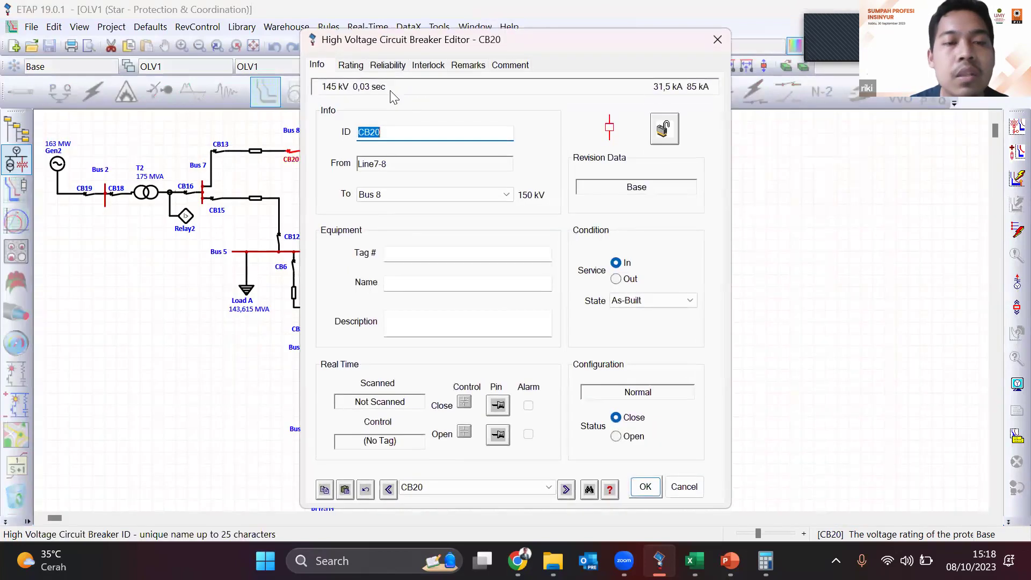
click(355, 67)
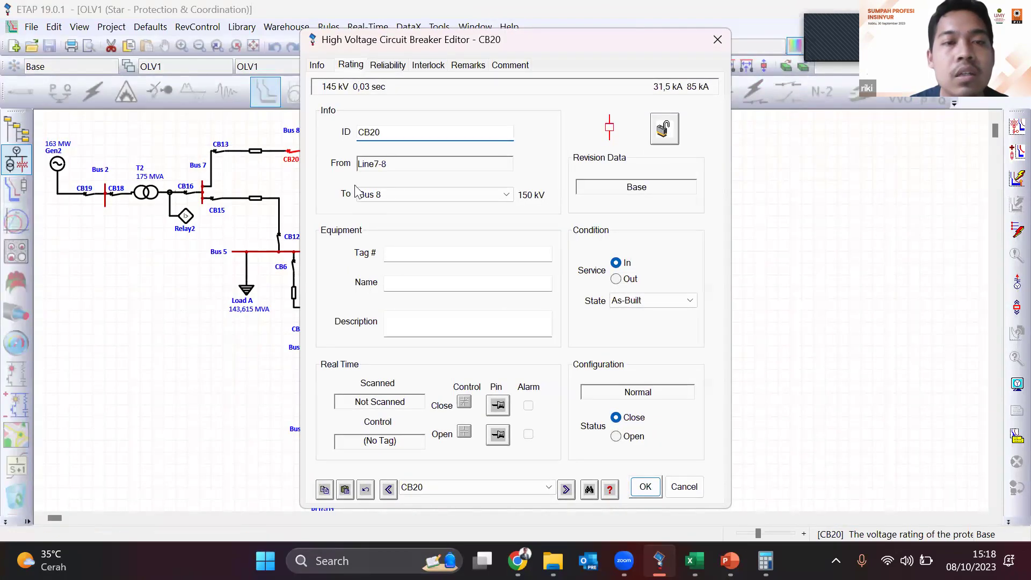
- Change Rated kV from 145 to 150 on CB20, CB21, CB22 and CB23, then confirm with OK
double_click(359, 228)
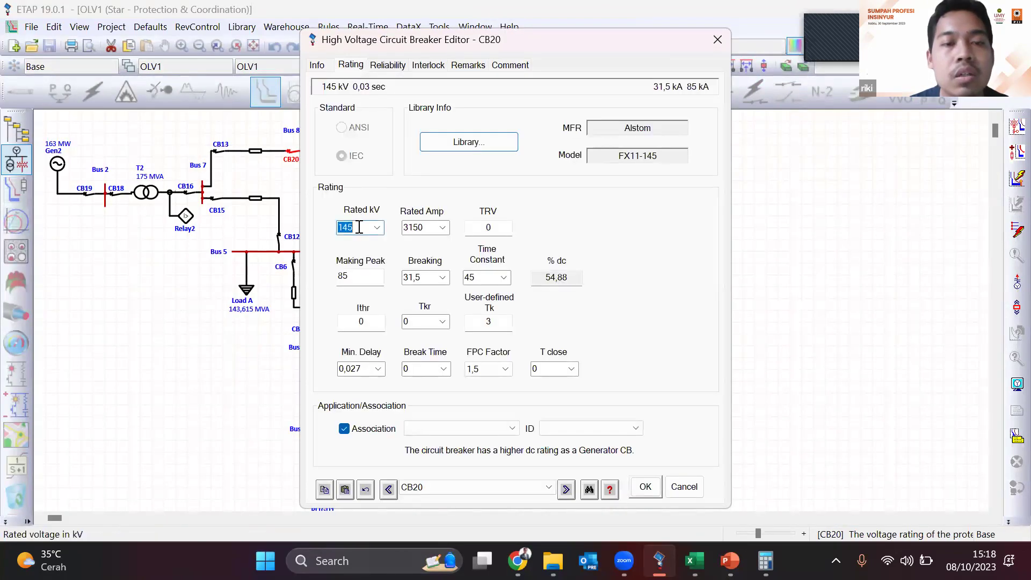
text(150)
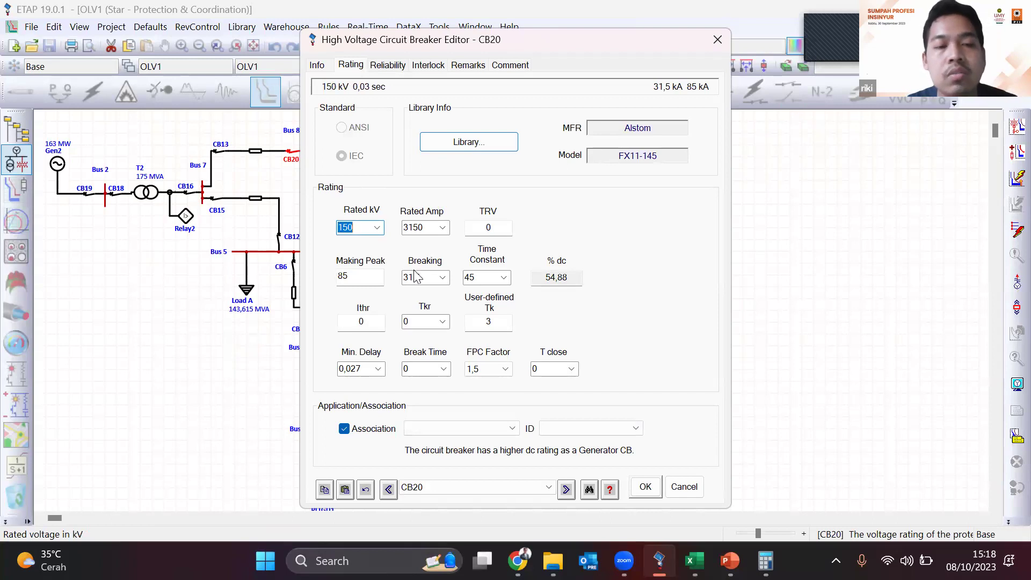
click(566, 490)
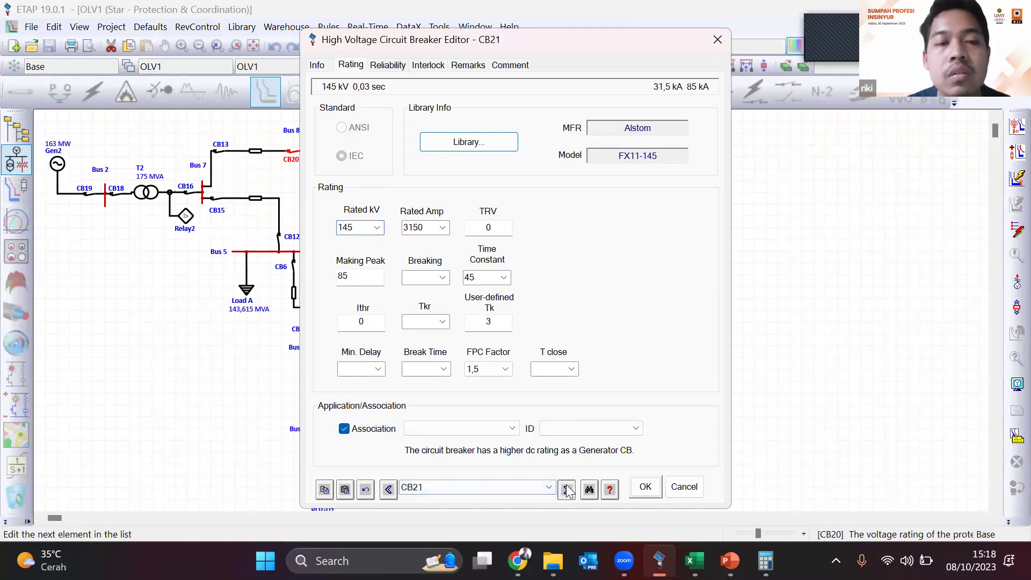
double_click(359, 228)
text(150)
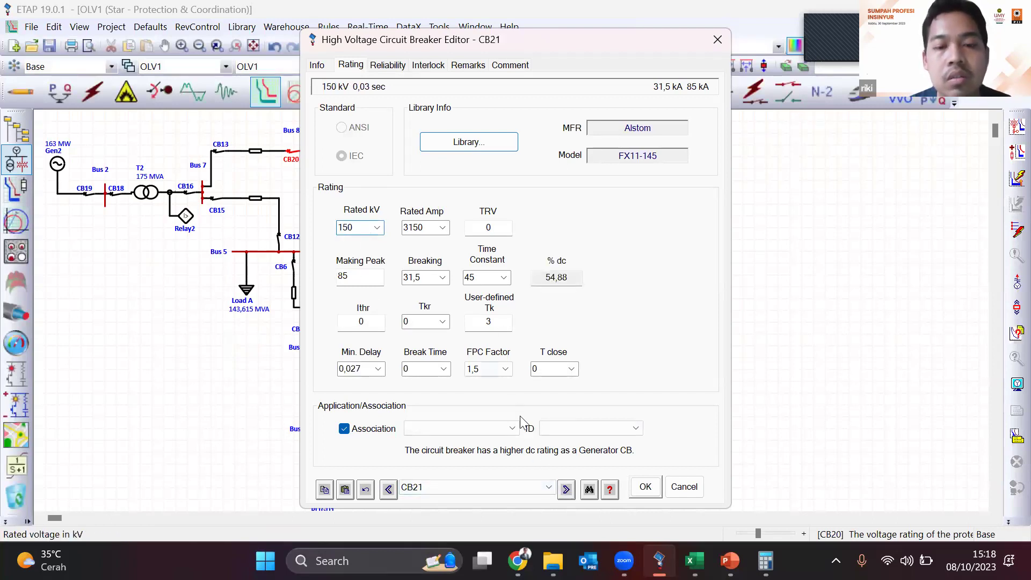
click(566, 489)
double_click(358, 227)
text(150)
click(566, 489)
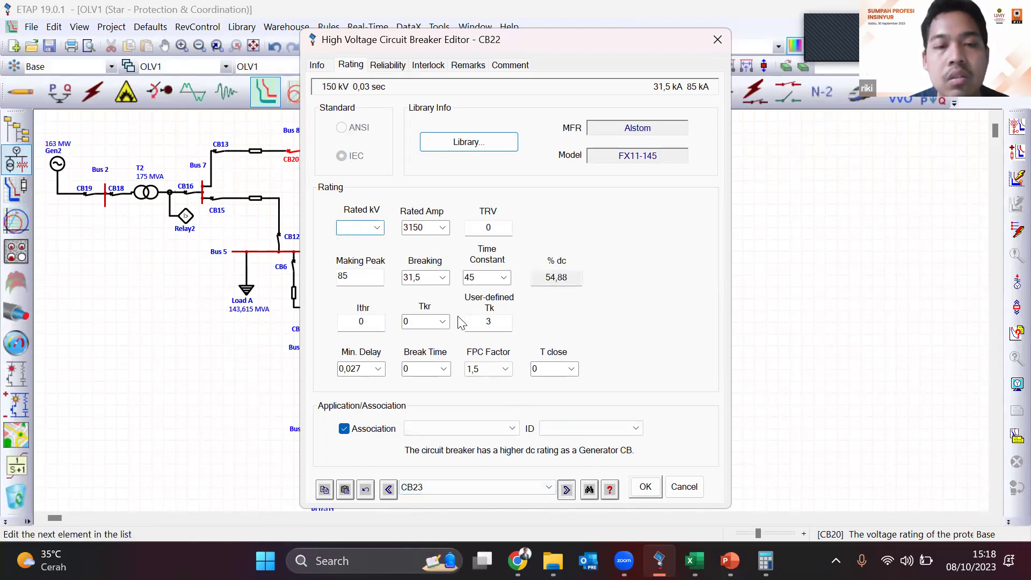
double_click(359, 227)
text(150)
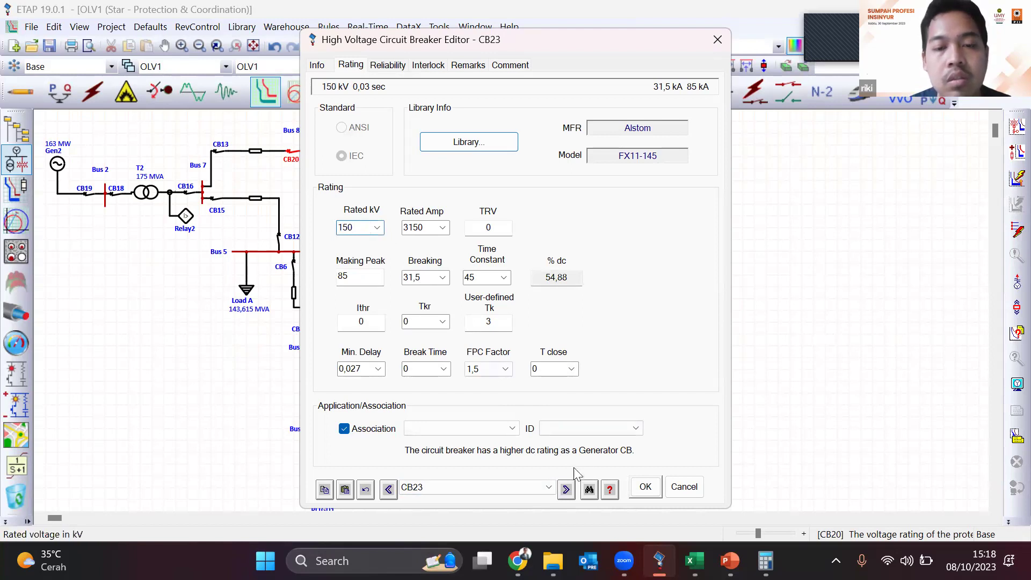
click(566, 489)
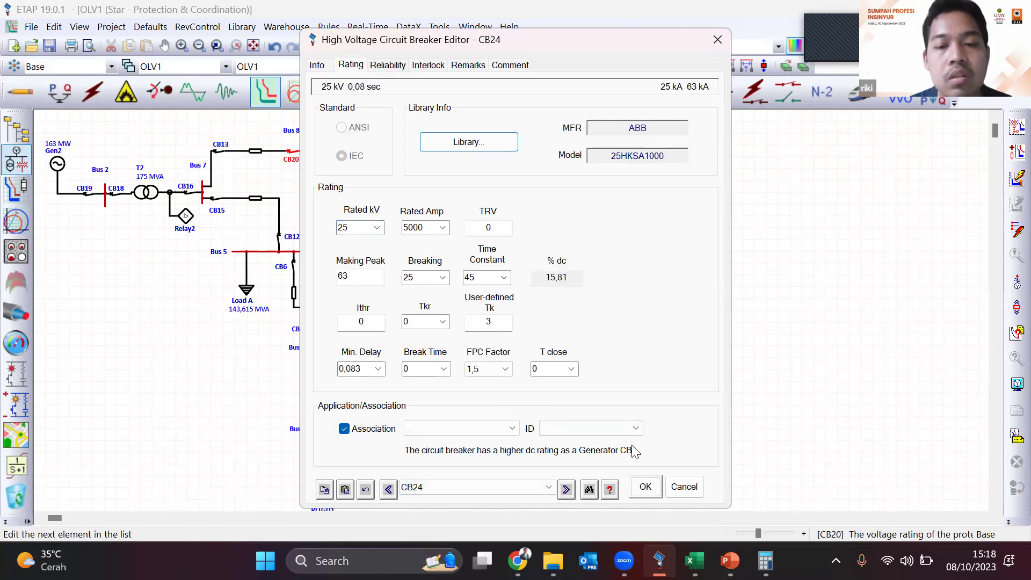
click(647, 486)
- Select the network zone and rerun Star auto-evaluation with the default output name
drag(553, 163, 290, 407)
click(1010, 343)
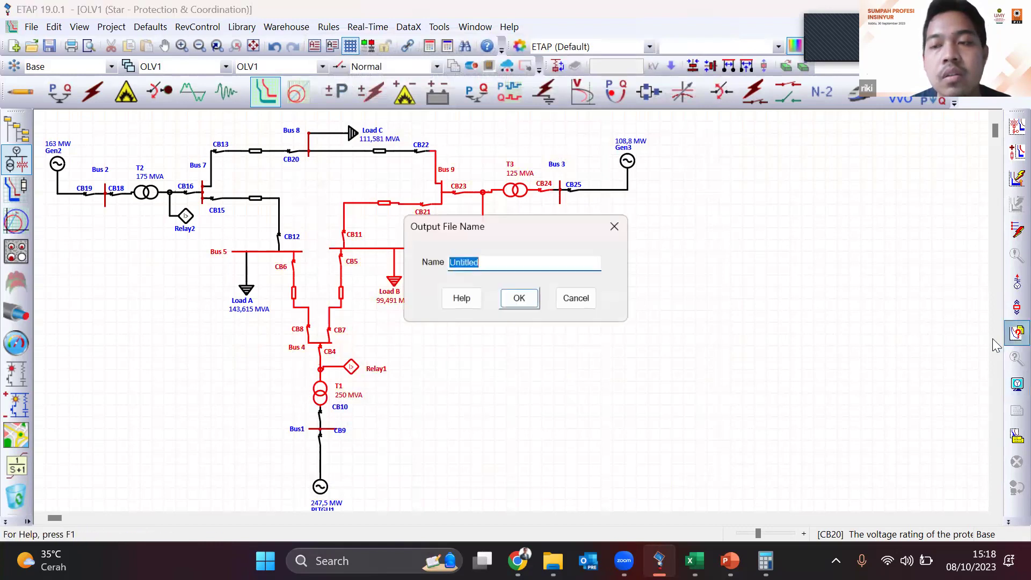
click(527, 299)
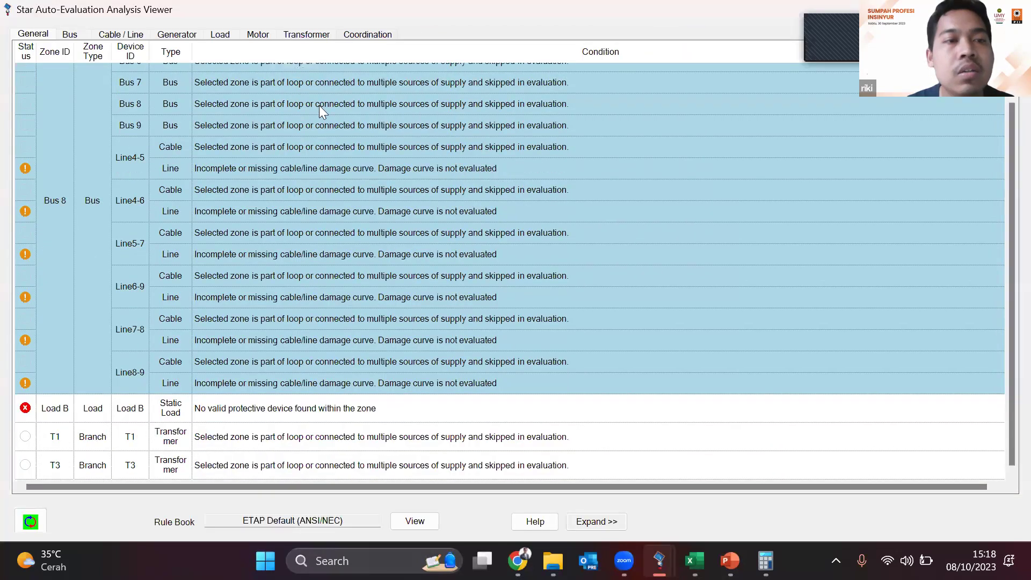
- Review the coordination, motor, transformer, load, generator and cable protection results, then close the viewer
click(368, 33)
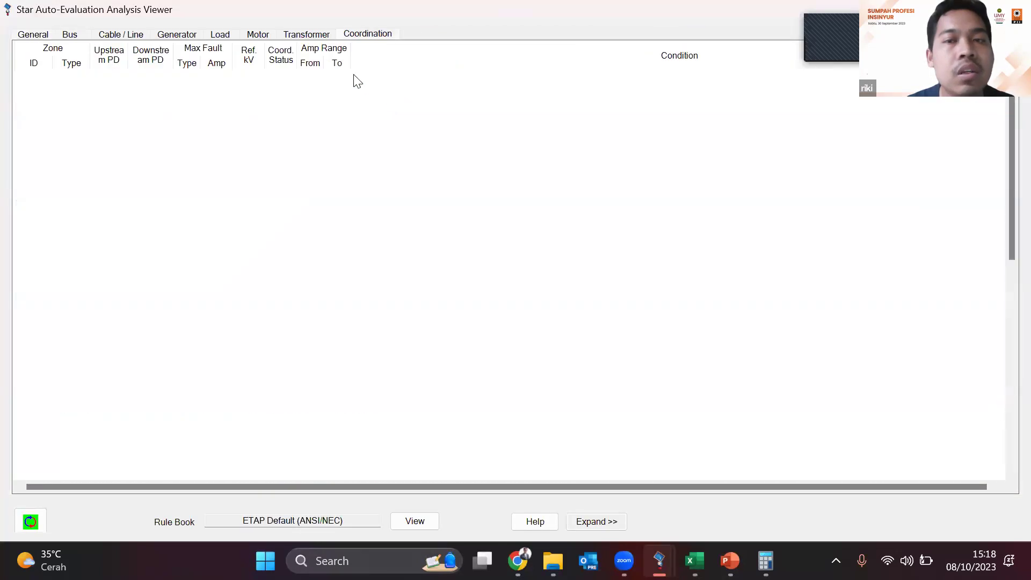
click(258, 34)
click(307, 34)
click(220, 34)
click(177, 34)
click(114, 36)
click(305, 35)
click(365, 34)
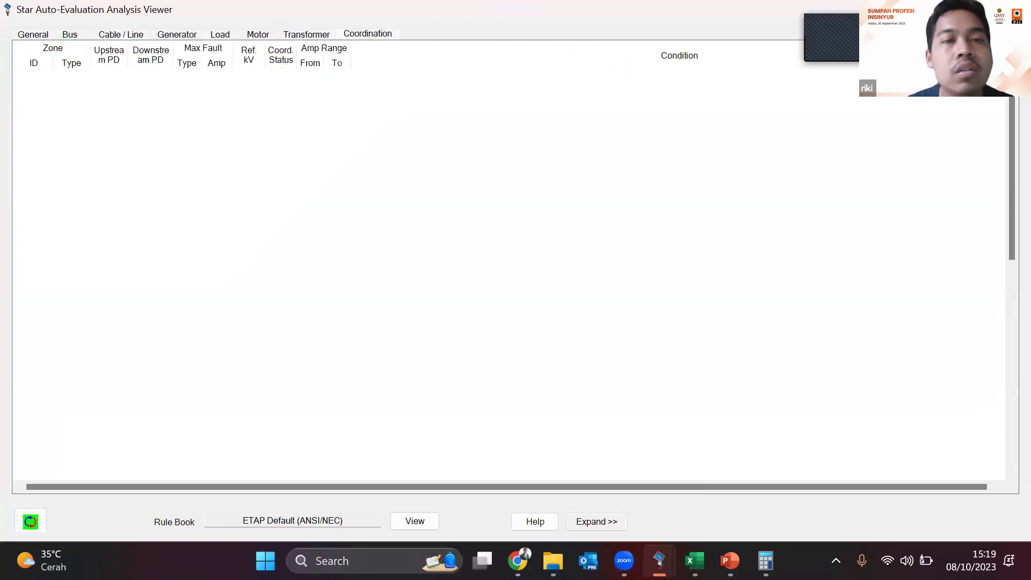
key(alt+F4)
click(559, 352)
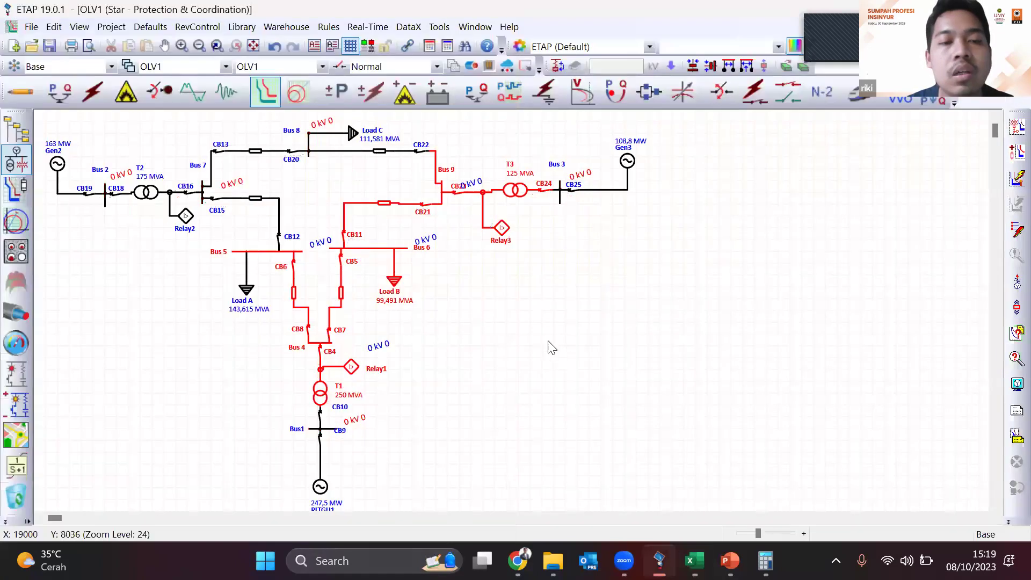
- Place a 3-phase fault at Bus1 near CB9, giving 6907,1 kA with Bus 4 at 52,96 kV
click(1017, 230)
scroll(392, 376, down, 3)
click(329, 371)
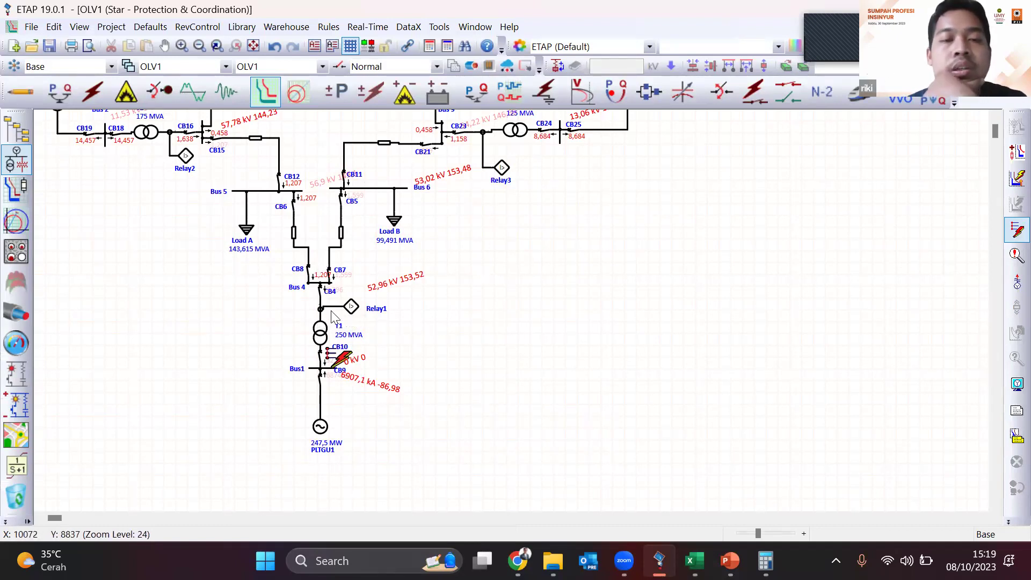
scroll(353, 370, up, 1)
scroll(353, 370, up, 2)
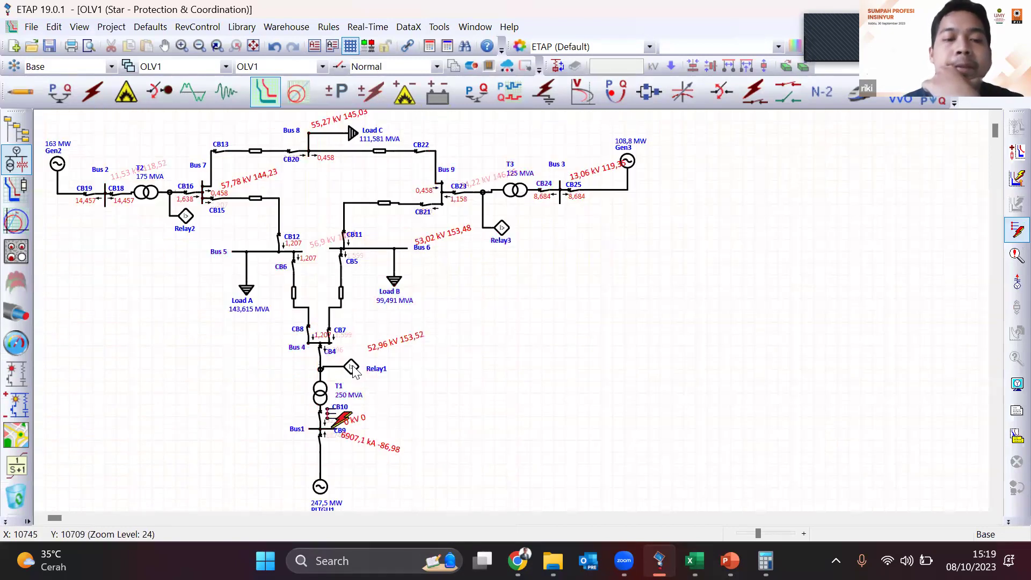
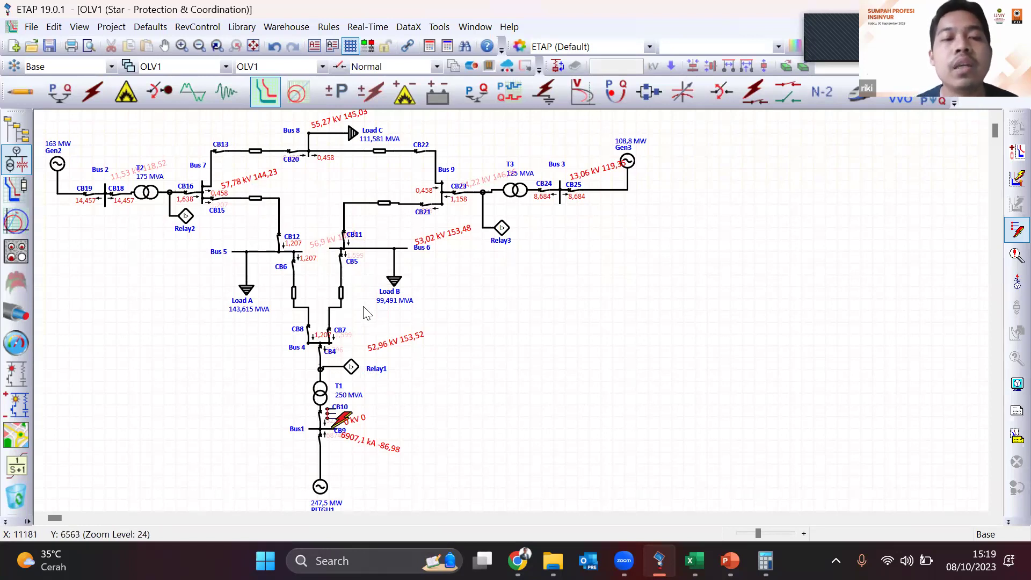
- Move the Bus1 '0 kV 0' fault voltage label right, clear of the breaker symbols
drag(354, 418, 326, 420)
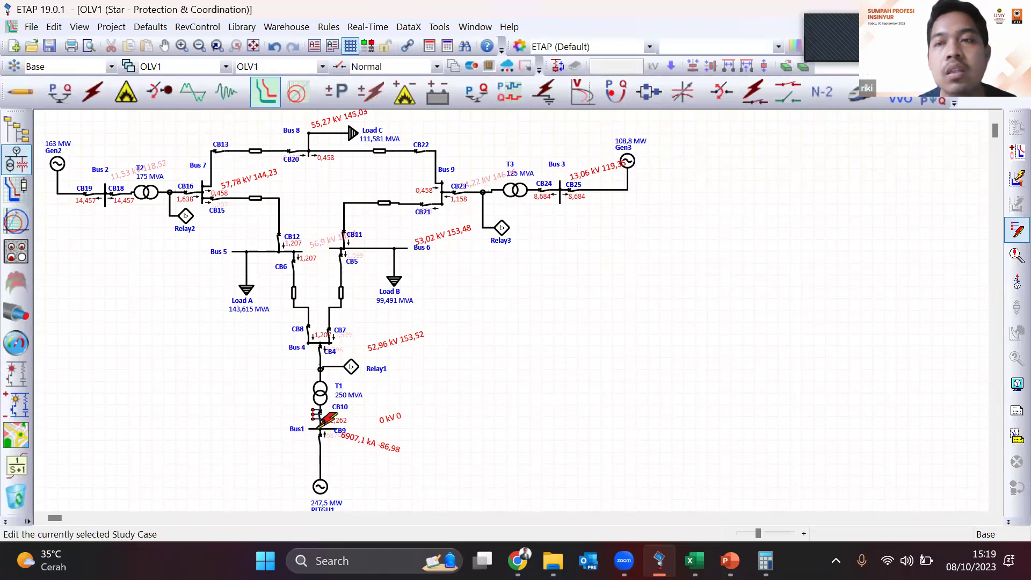
click(558, 66)
- Set the Star Mode study case to Max short-circuit current, review Seq of Op. and Star Auto, and apply
click(352, 99)
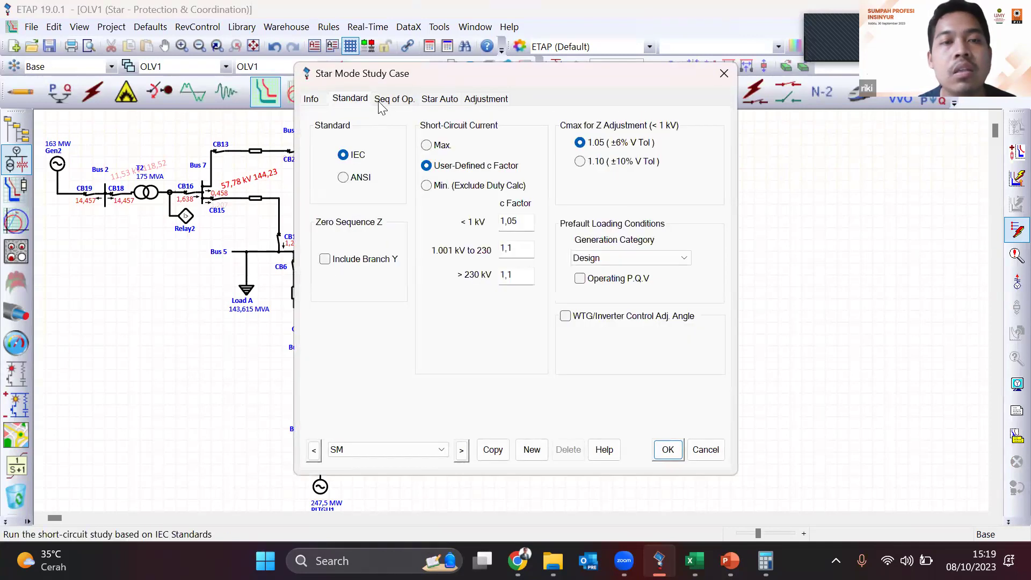
click(428, 145)
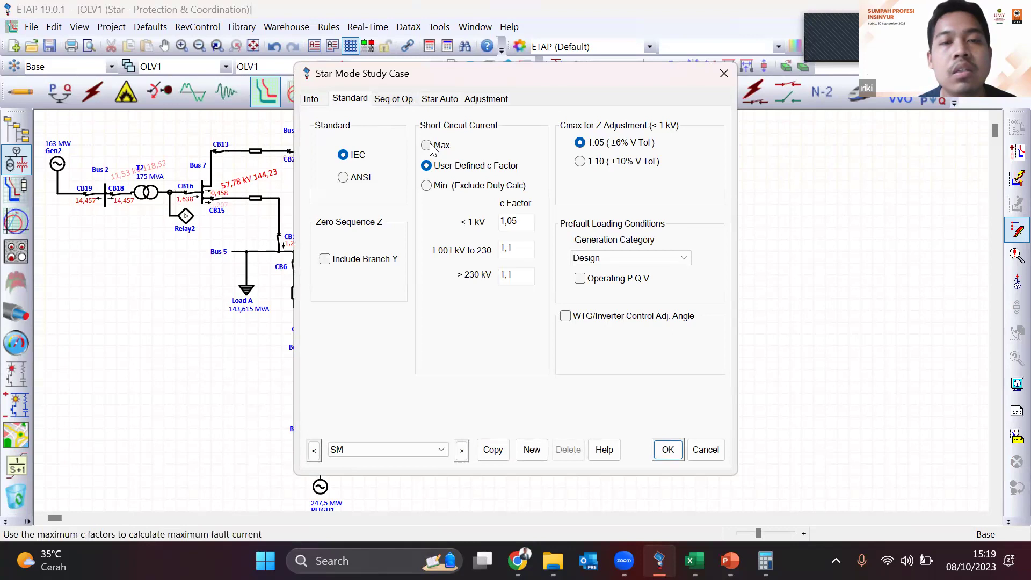
click(397, 98)
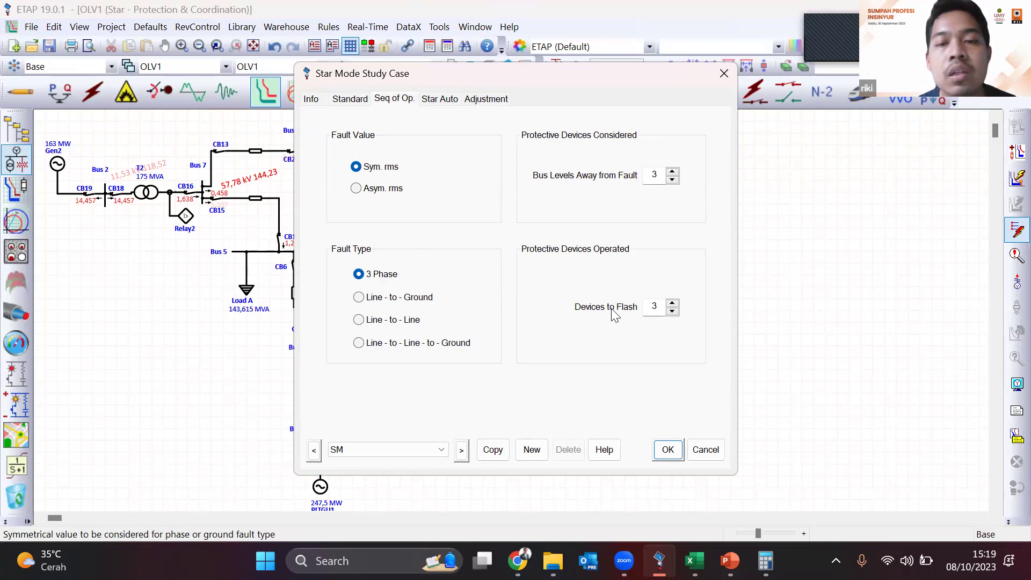
click(439, 100)
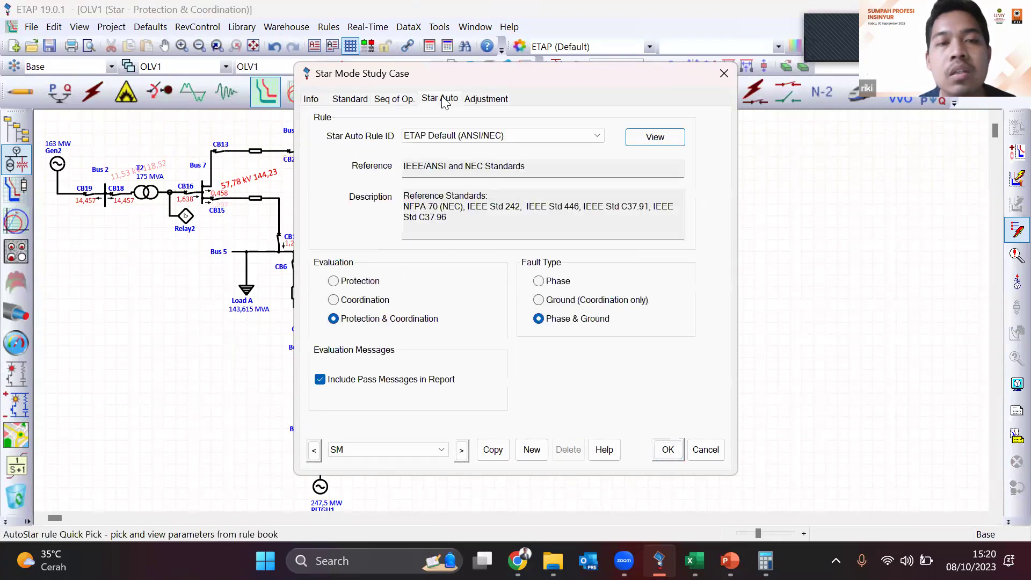
click(481, 101)
click(436, 103)
click(404, 102)
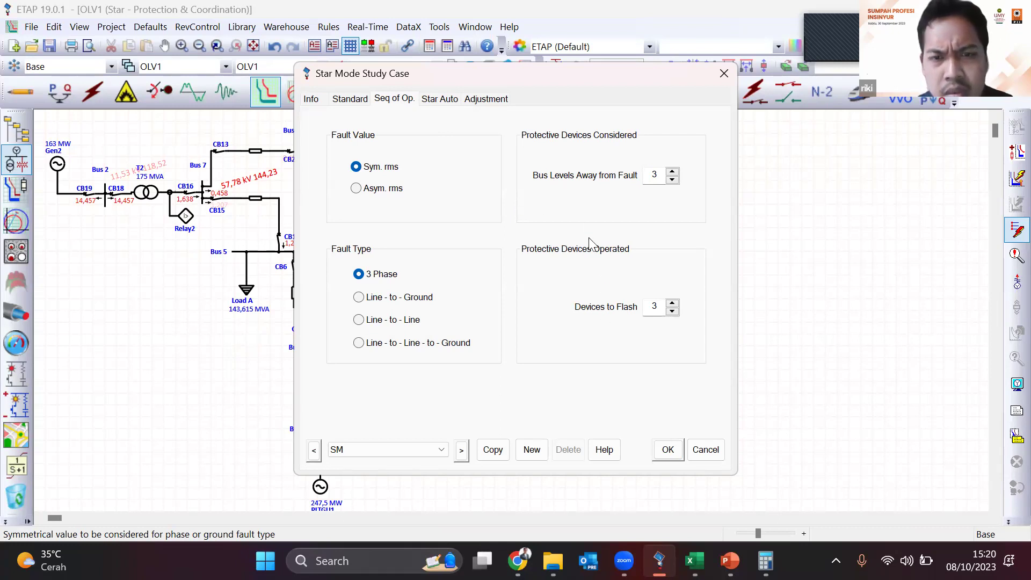
click(666, 450)
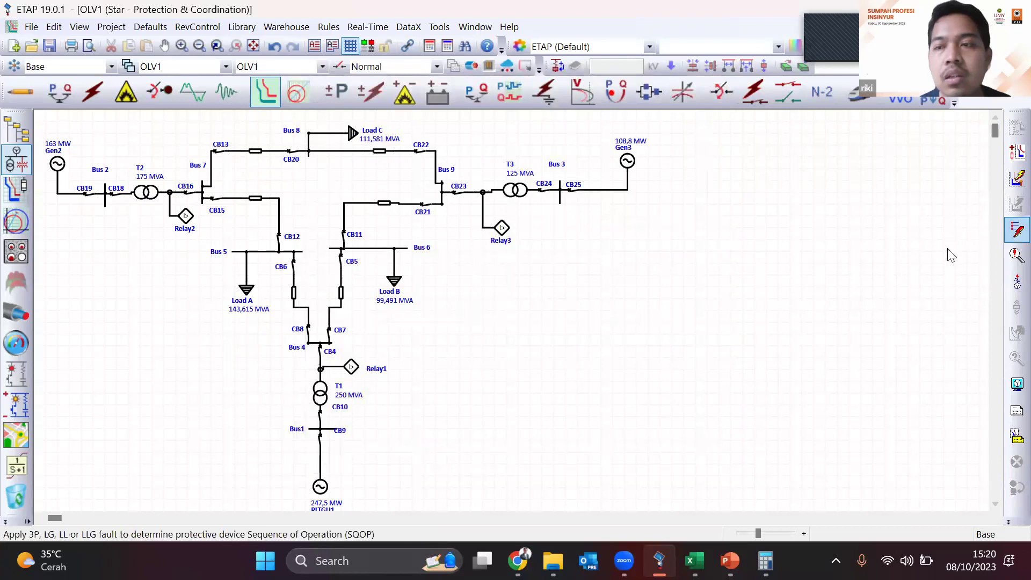
click(1012, 230)
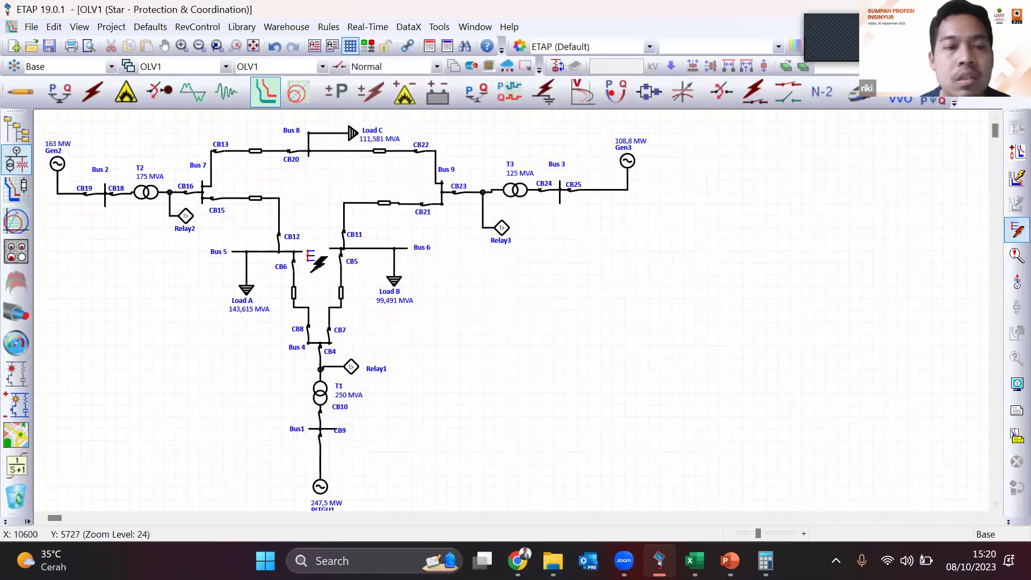
click(278, 251)
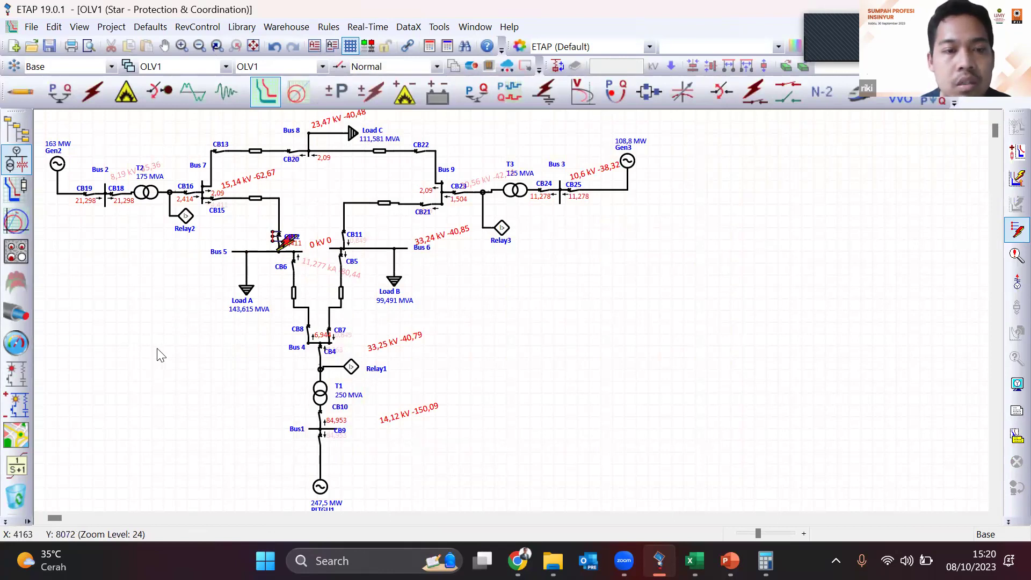
scroll(70, 309, up, 3)
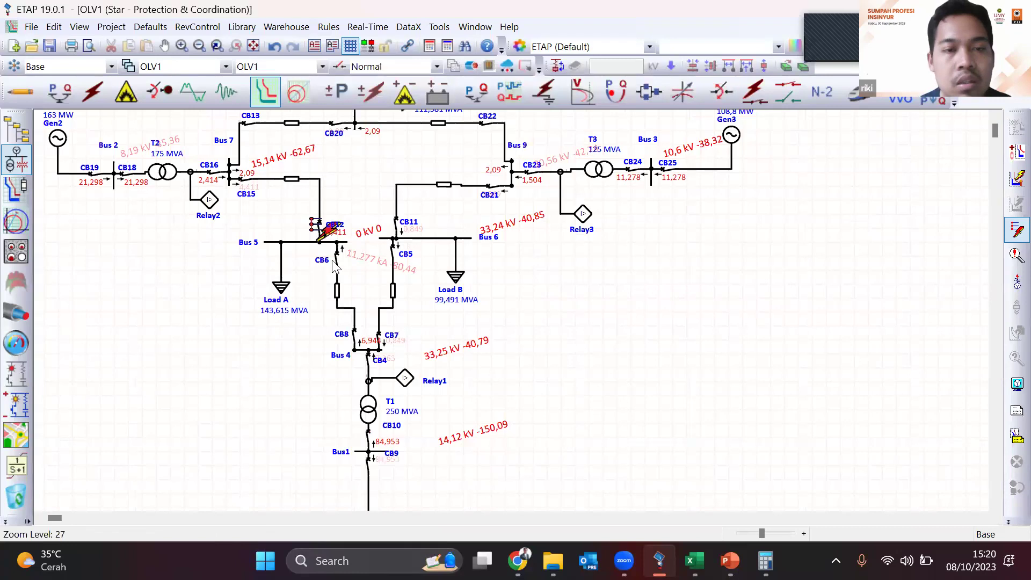
scroll(370, 228, up, 1)
mouse_move(355, 223)
mouse_down()
mouse_move(344, 228)
mouse_move(473, 217)
mouse_move(589, 143)
mouse_move(578, 159)
mouse_up()
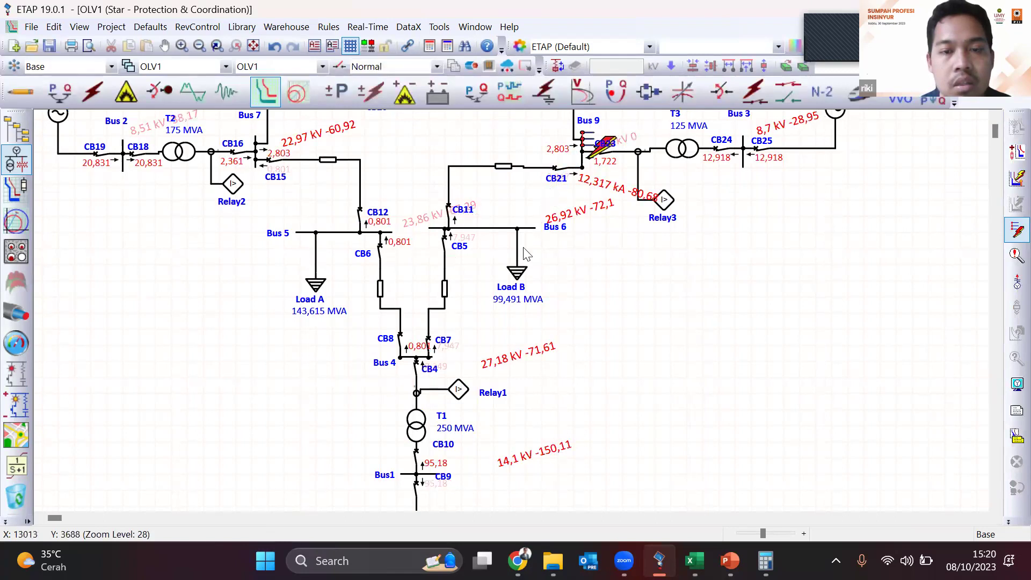
scroll(450, 326, down, 5)
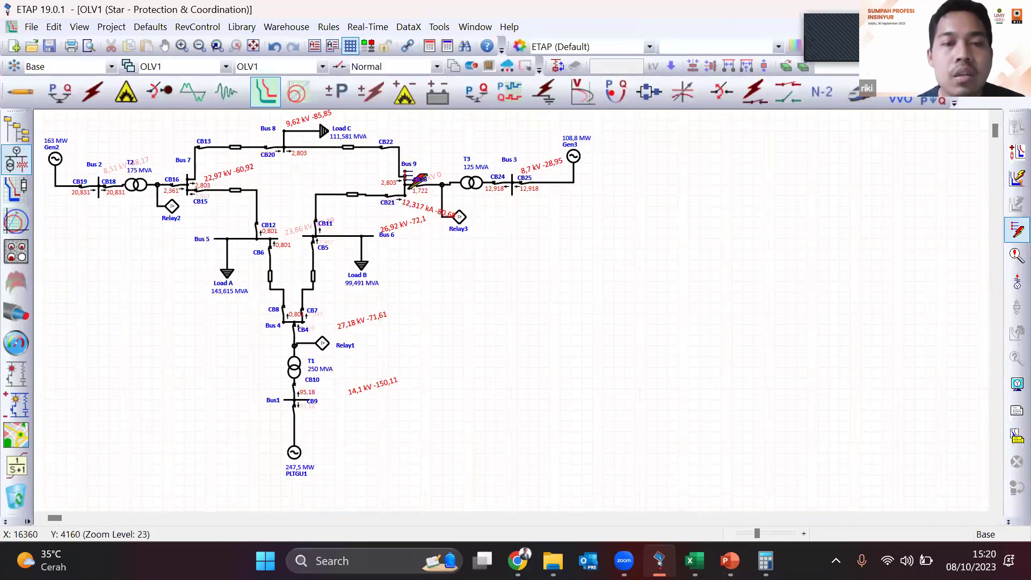
mouse_move(433, 175)
mouse_down()
mouse_move(430, 155)
mouse_move(432, 172)
mouse_up()
click(462, 196)
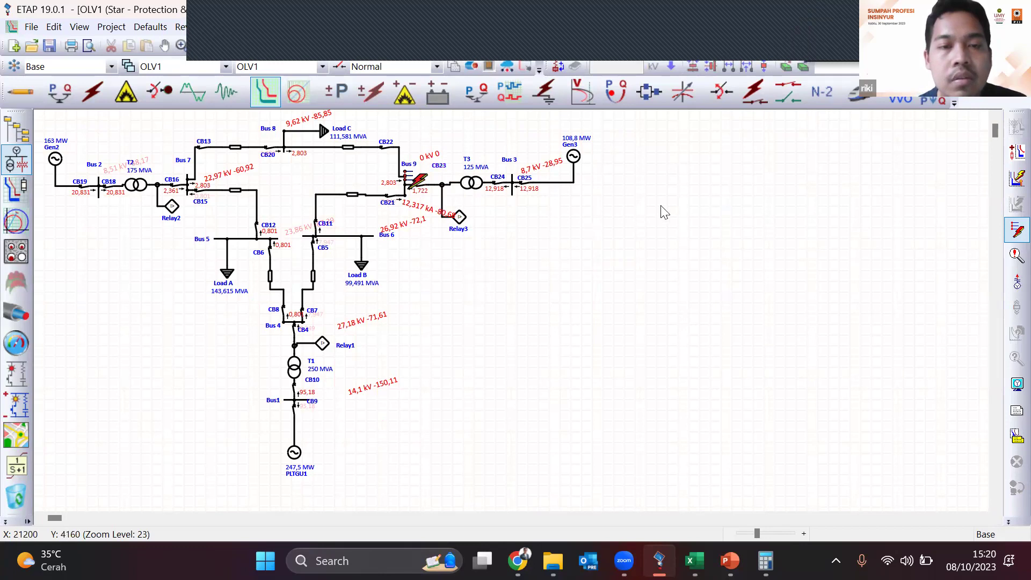
click(1017, 152)
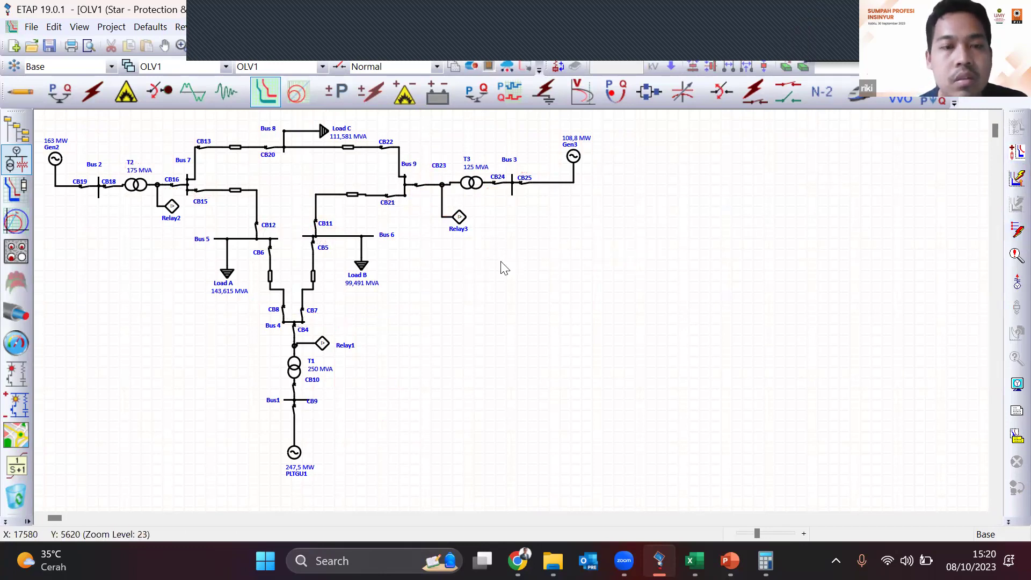
- Inspect Relay3's output and interlock settings, then close them and zoom around the diagram
double_click(458, 227)
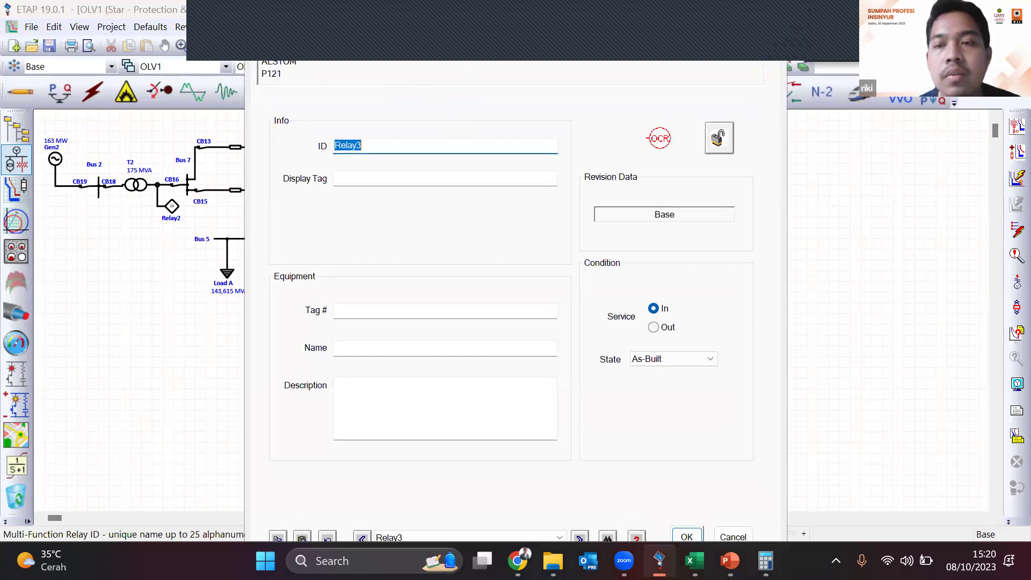
click(812, 215)
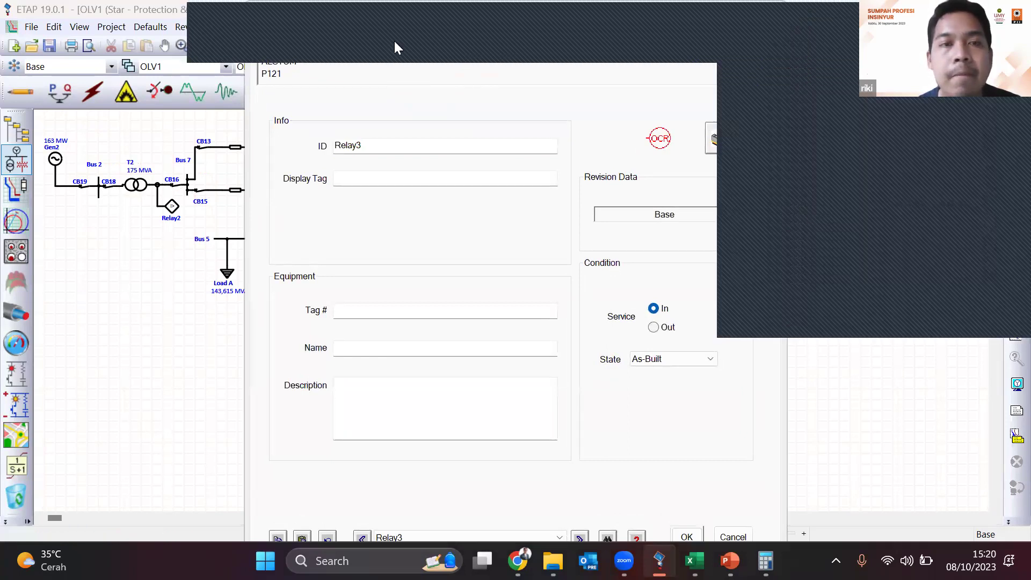
click(706, 31)
click(632, 43)
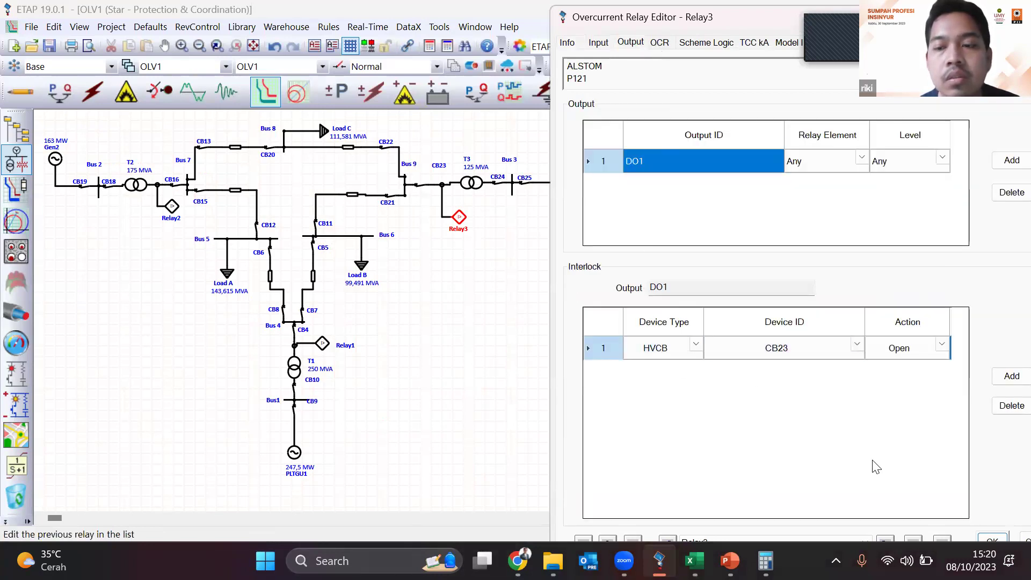
click(993, 540)
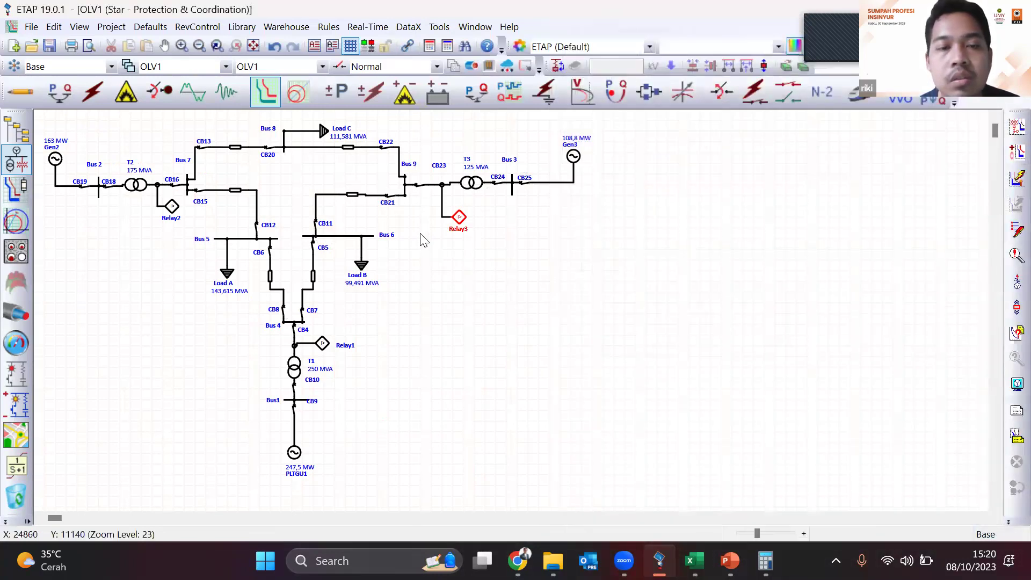
scroll(440, 183, up, 1)
scroll(439, 183, up, 11)
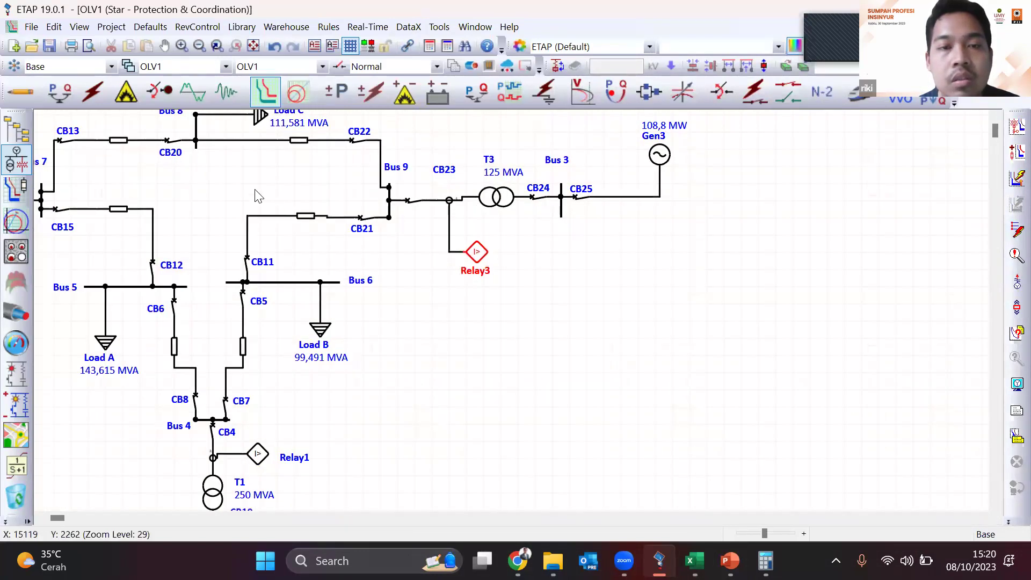
scroll(377, 169, down, 3)
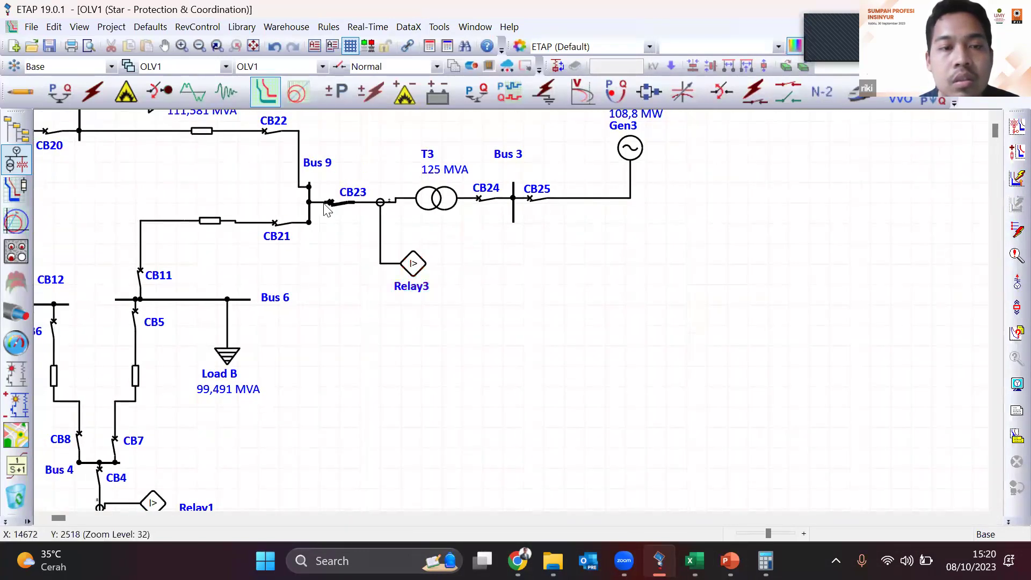
scroll(474, 268, up, 3)
scroll(413, 268, down, 3)
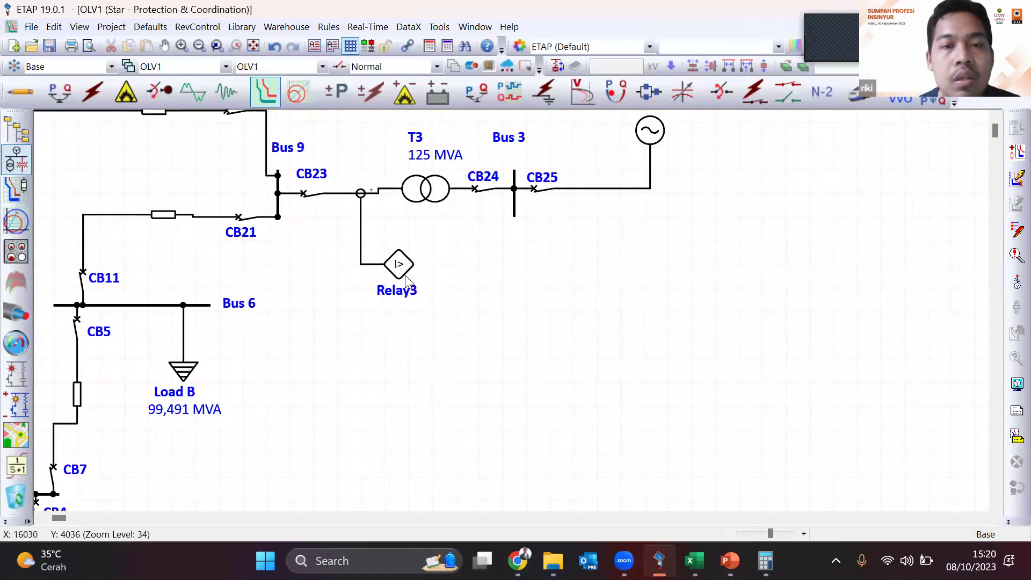
- Add CB24 and CB25 to Relay3's DO1 interlocks alongside CB23 and save
double_click(400, 267)
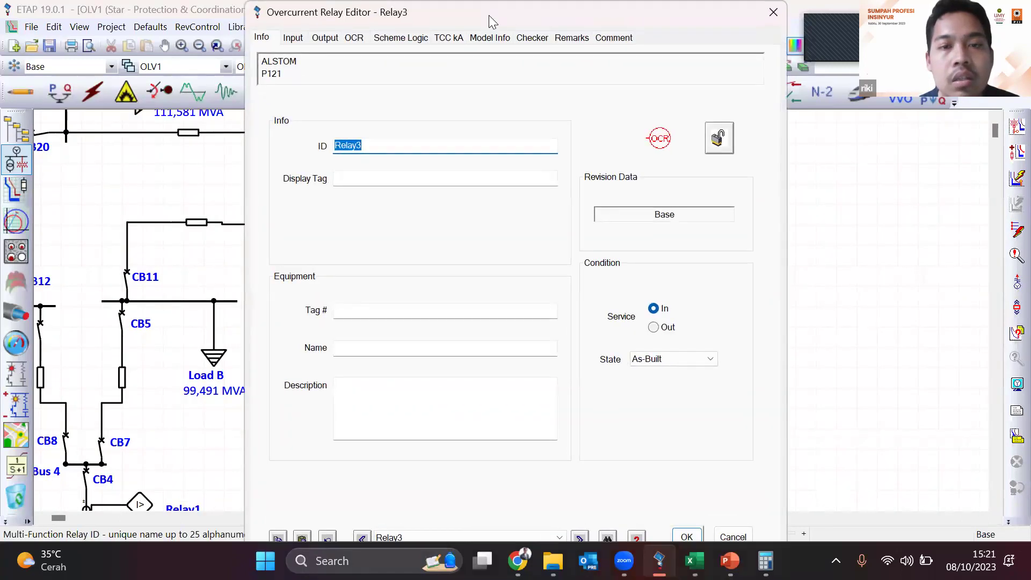
drag(490, 22, 856, 22)
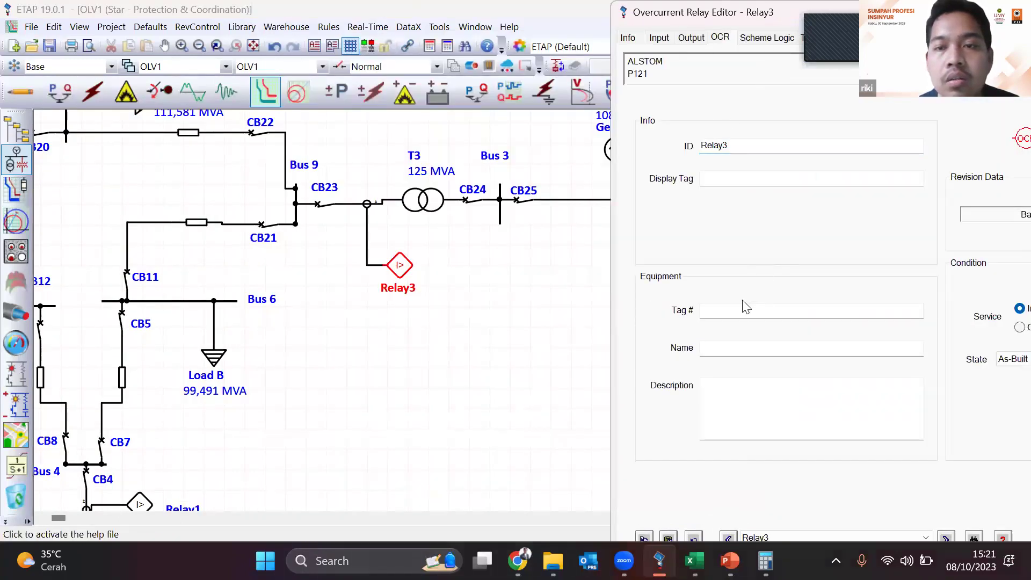
click(681, 39)
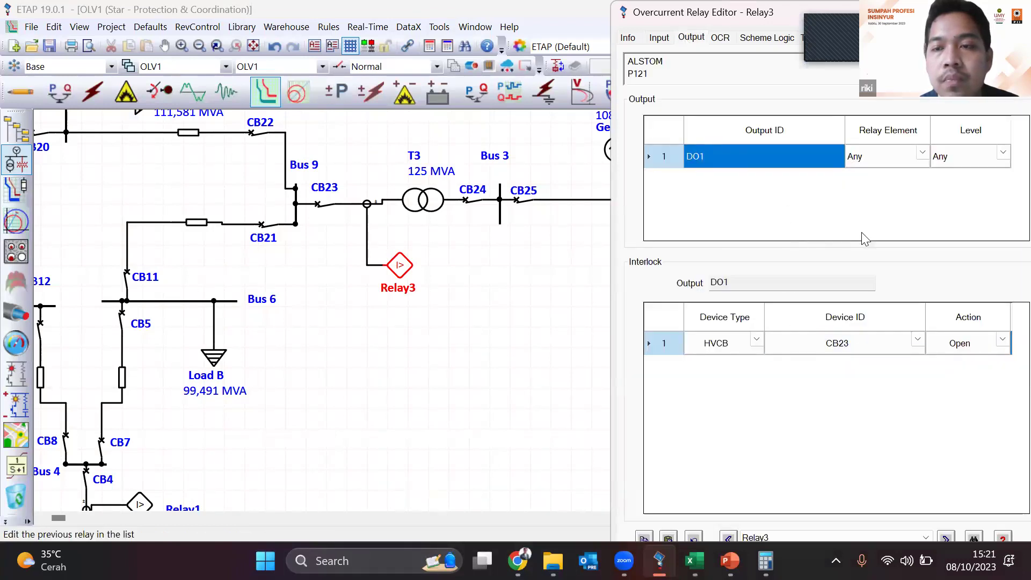
drag(752, 12, 704, 12)
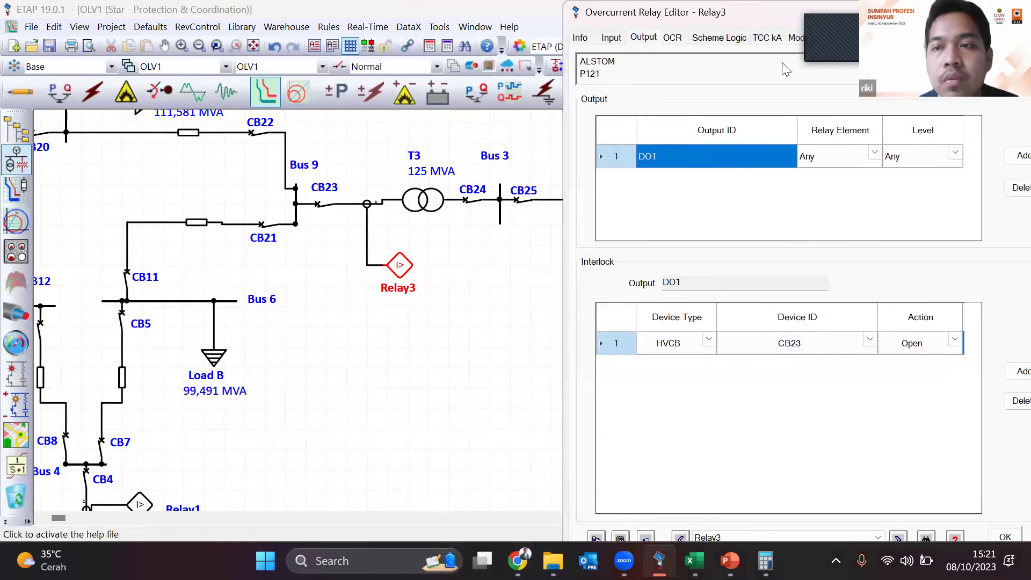
click(1015, 371)
click(1015, 372)
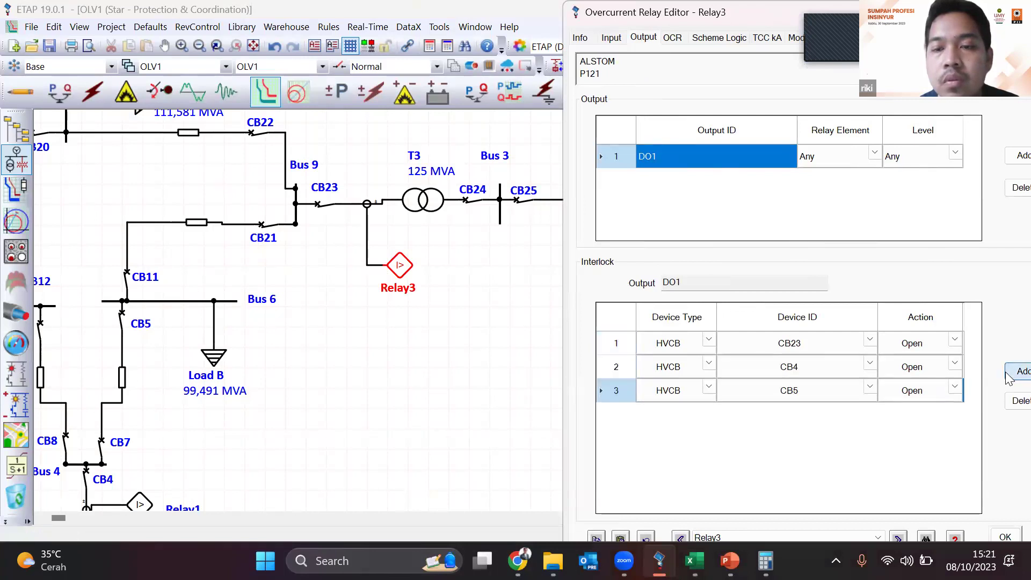
click(816, 363)
click(780, 548)
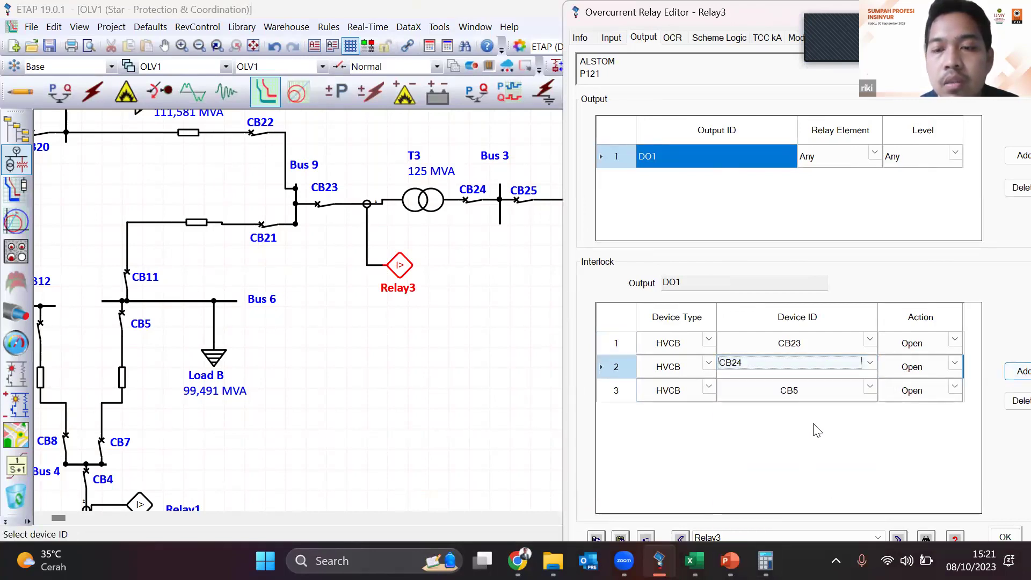
click(790, 390)
click(787, 379)
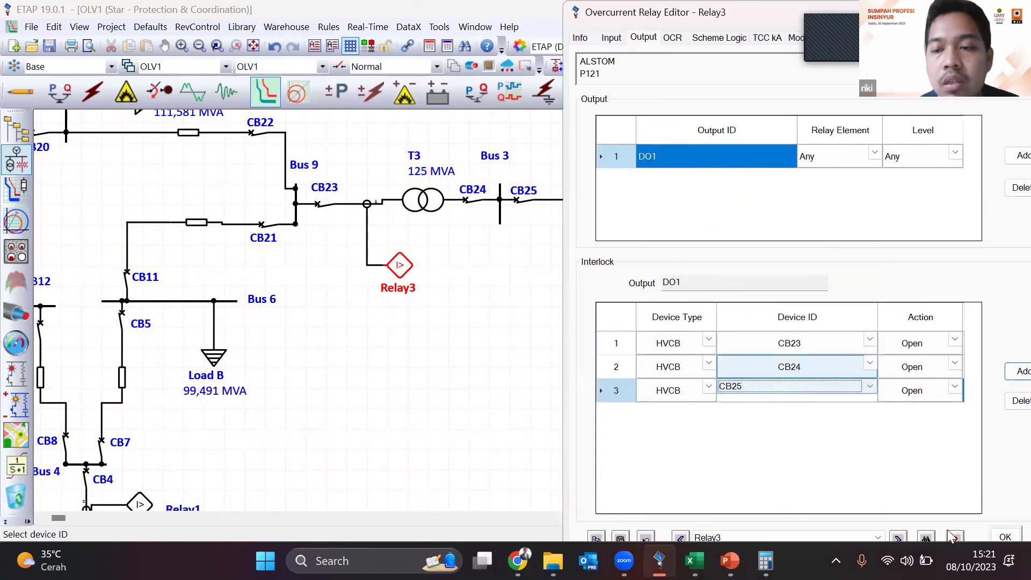
click(1005, 537)
scroll(915, 408, down, 5)
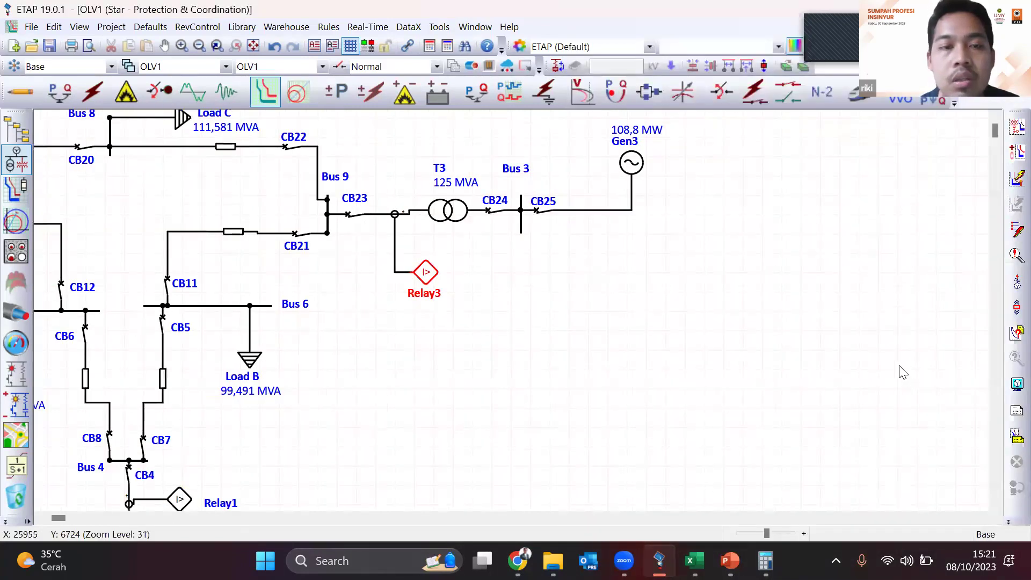
scroll(124, 214, up, 3)
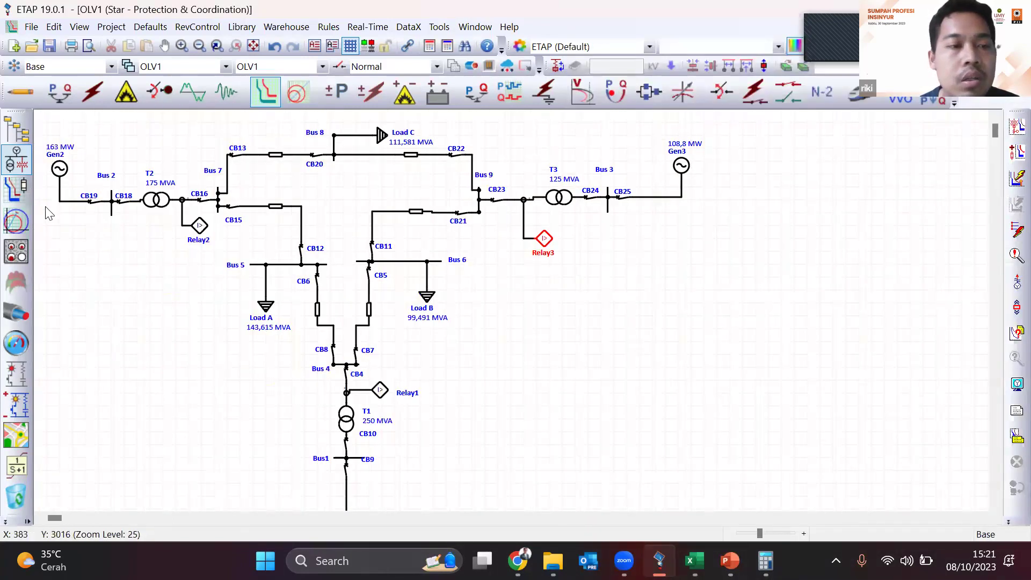
- Add CB18 and CB19 as Relay2's DO1 interlock breakers alongside CB16 and save
double_click(271, 237)
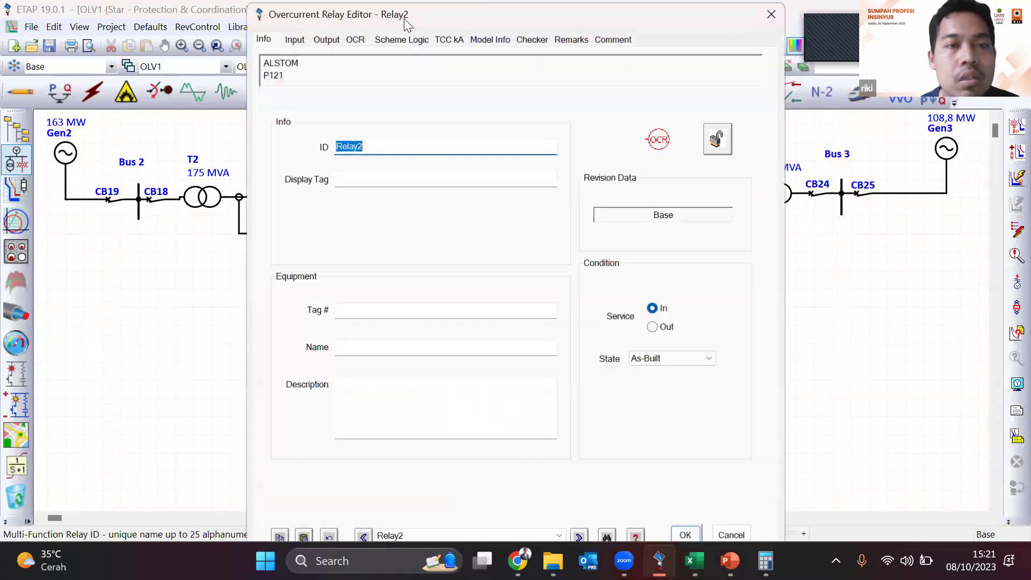
drag(406, 15, 613, 15)
click(530, 37)
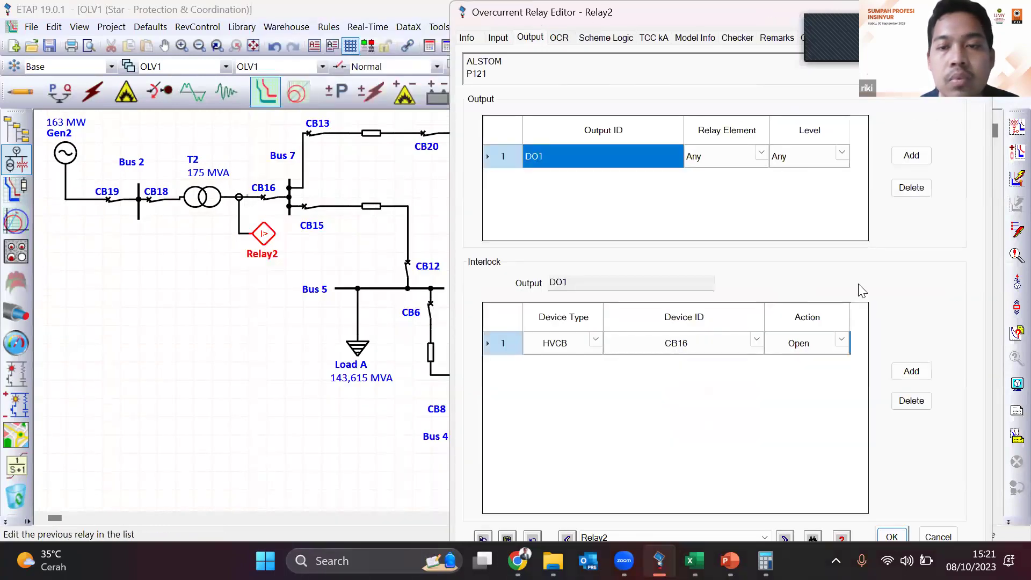
click(914, 371)
click(913, 372)
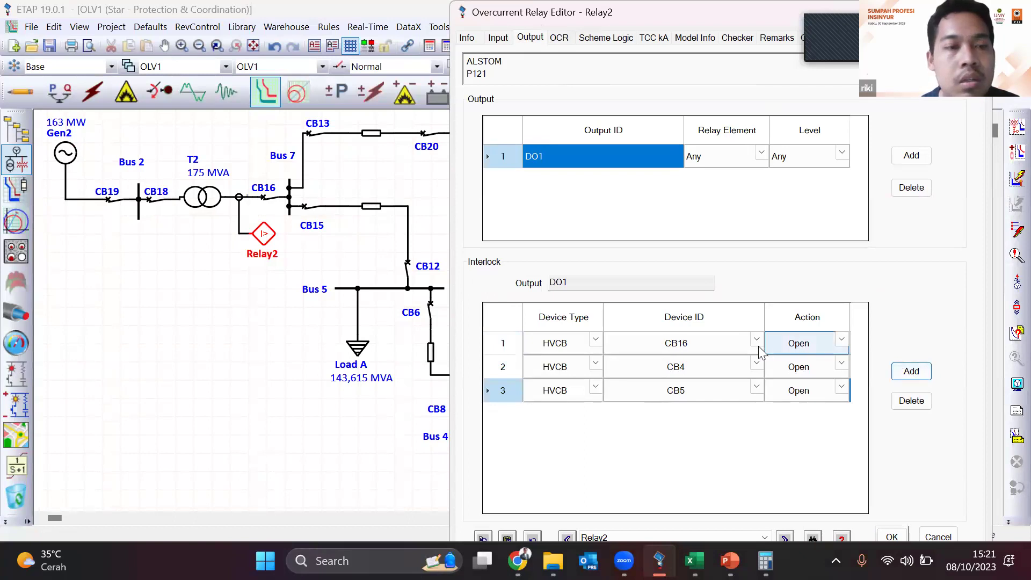
click(744, 364)
click(733, 367)
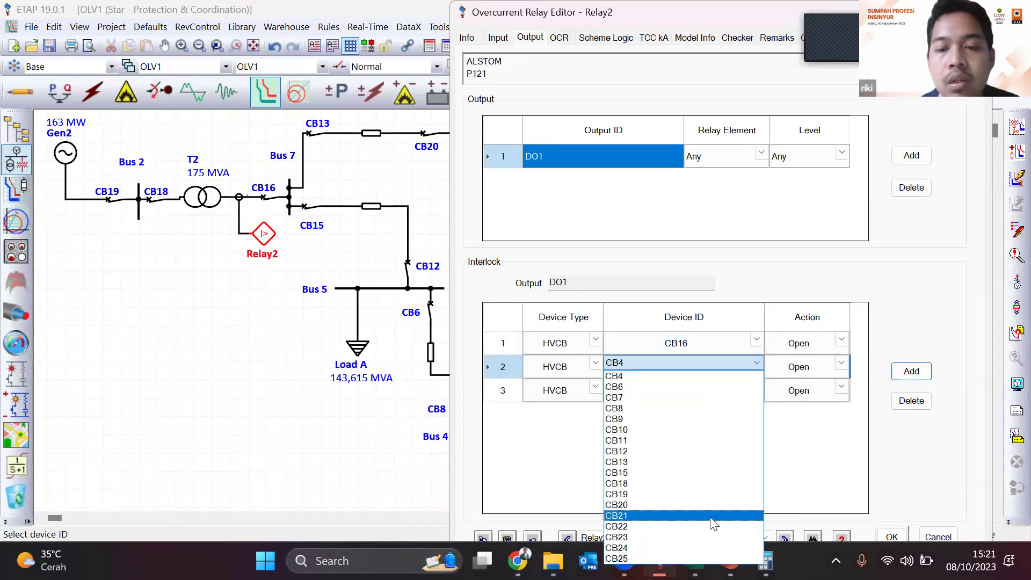
click(709, 484)
click(752, 390)
click(754, 388)
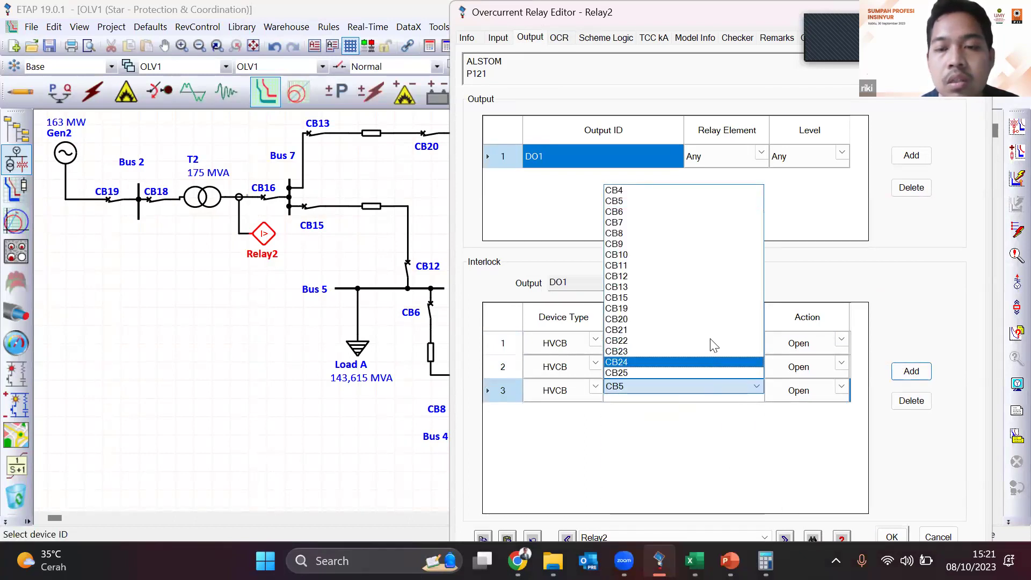
click(705, 310)
click(908, 539)
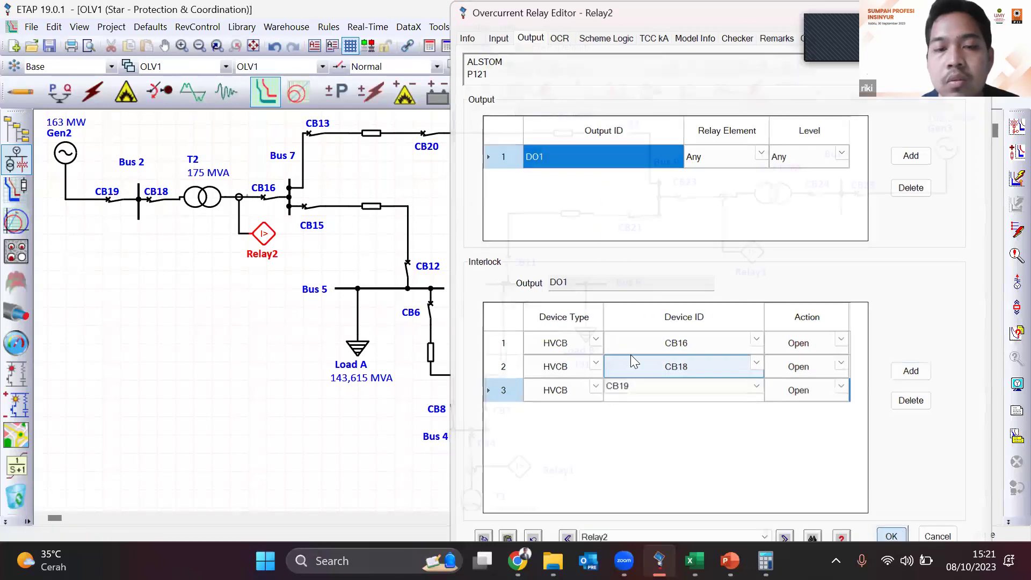
- Look at Relay1's settings and close them without changes
scroll(543, 348, down, 5)
double_click(543, 349)
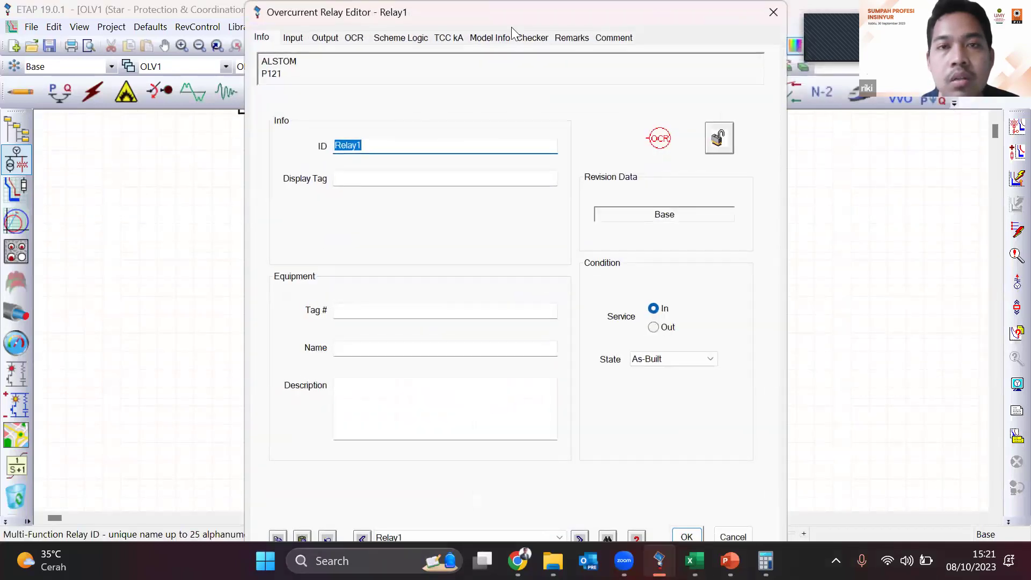
click(764, 13)
- Add CB10 and CB9 as Relay1's DO1 interlock breakers alongside CB4 and save
scroll(530, 284, down, 3)
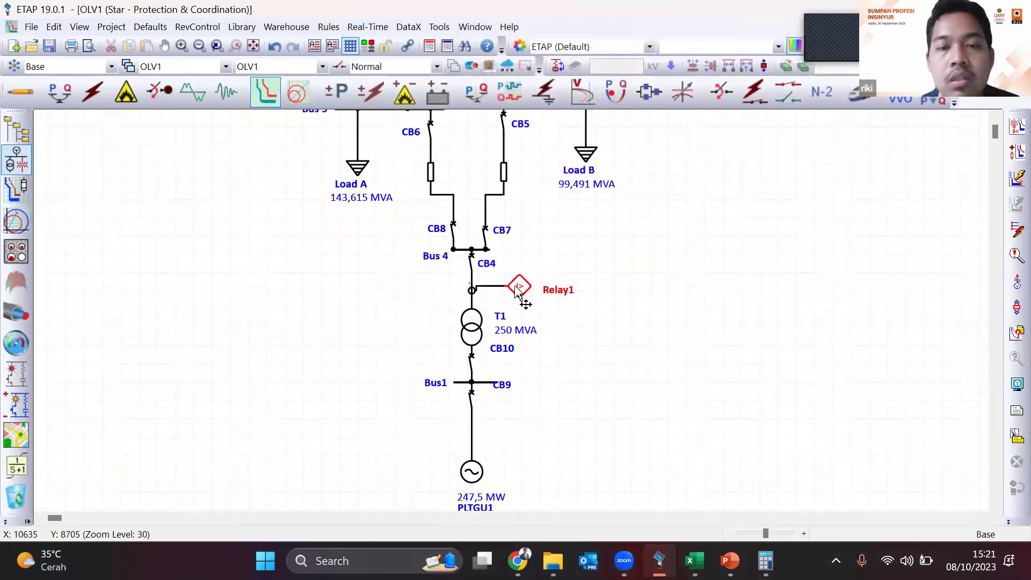
double_click(531, 284)
drag(370, 15, 680, 23)
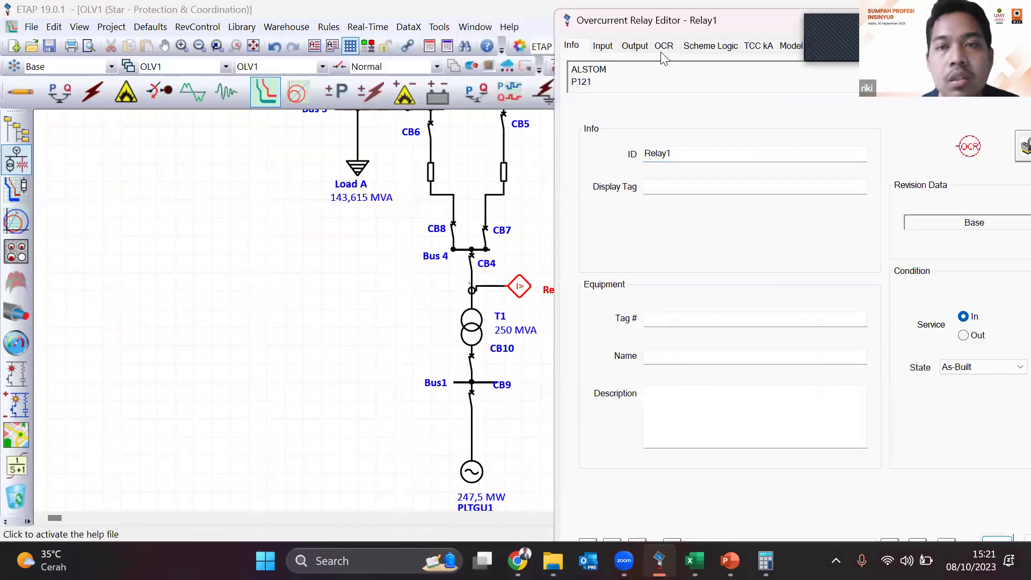
click(648, 49)
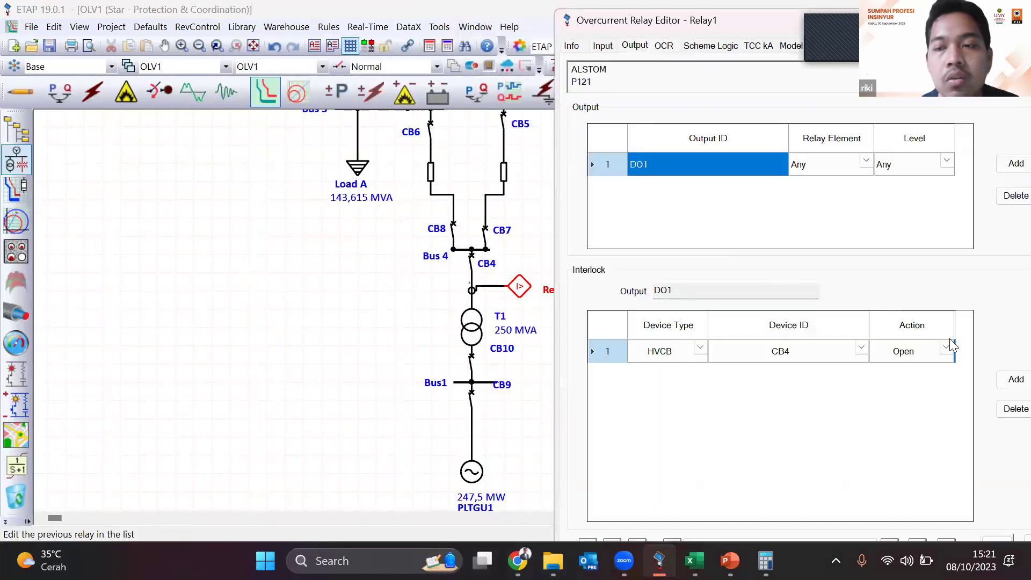
click(1016, 380)
click(1016, 379)
click(856, 379)
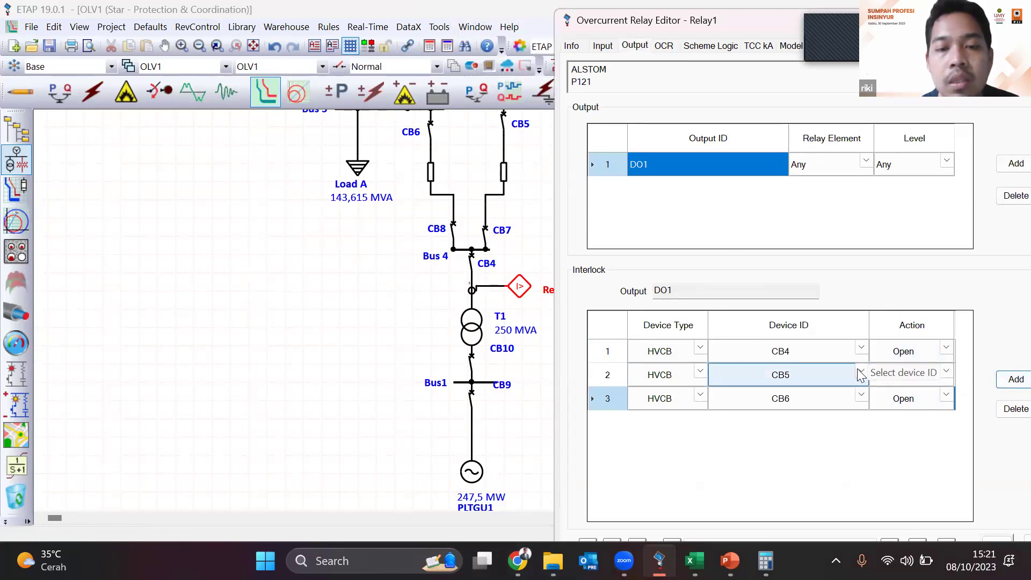
click(859, 372)
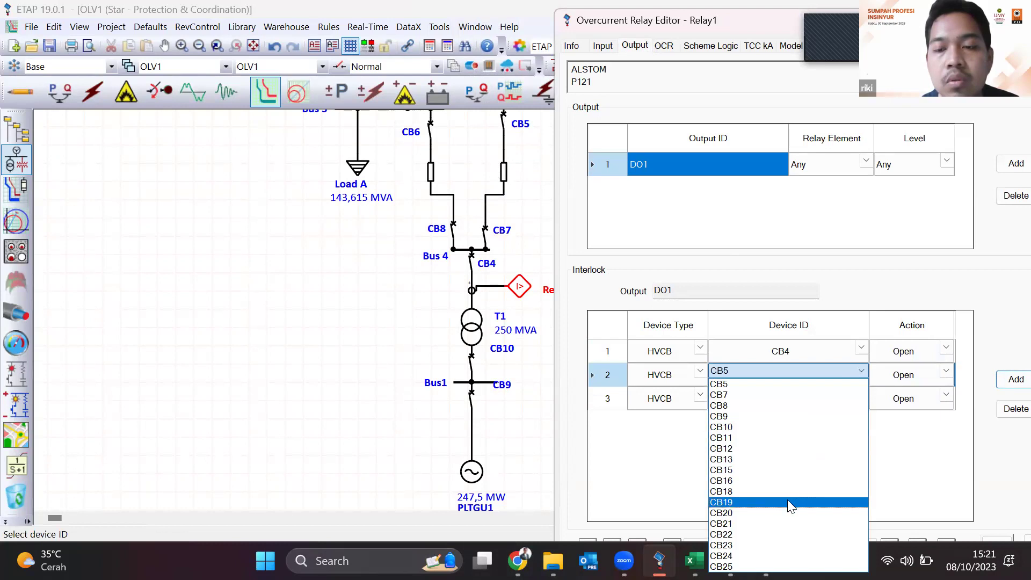
click(787, 427)
click(824, 398)
click(824, 399)
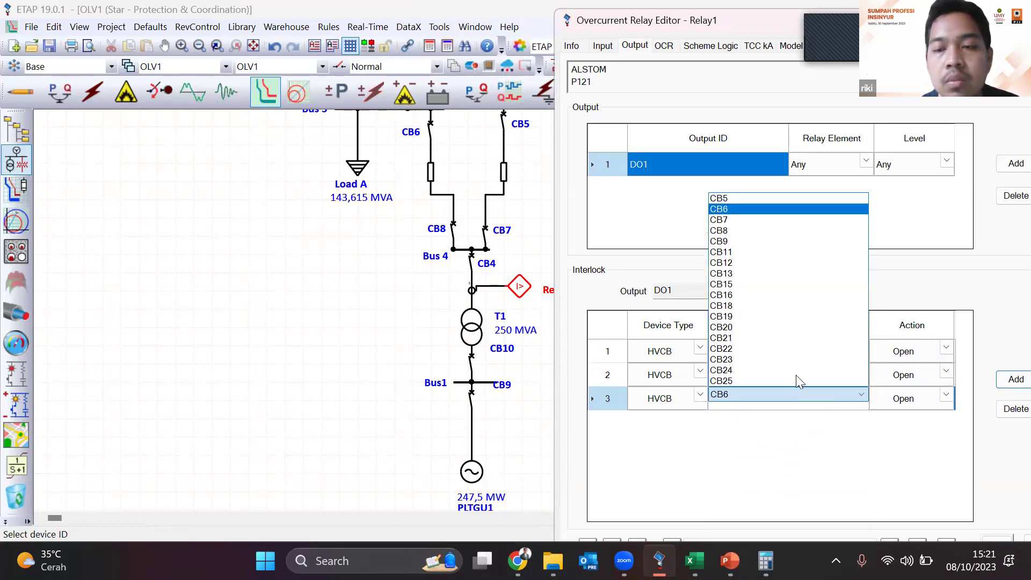
click(795, 240)
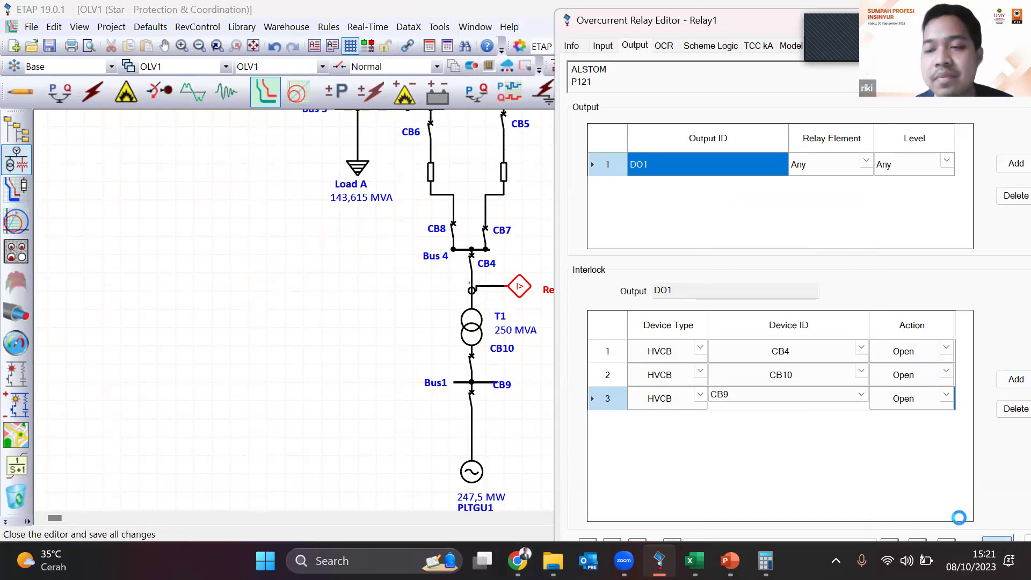
click(1005, 540)
scroll(407, 412, down, 2)
- Place a sequence-of-operation fault on Bus 4 and review the trip results
click(1017, 230)
scroll(467, 242, down, 1)
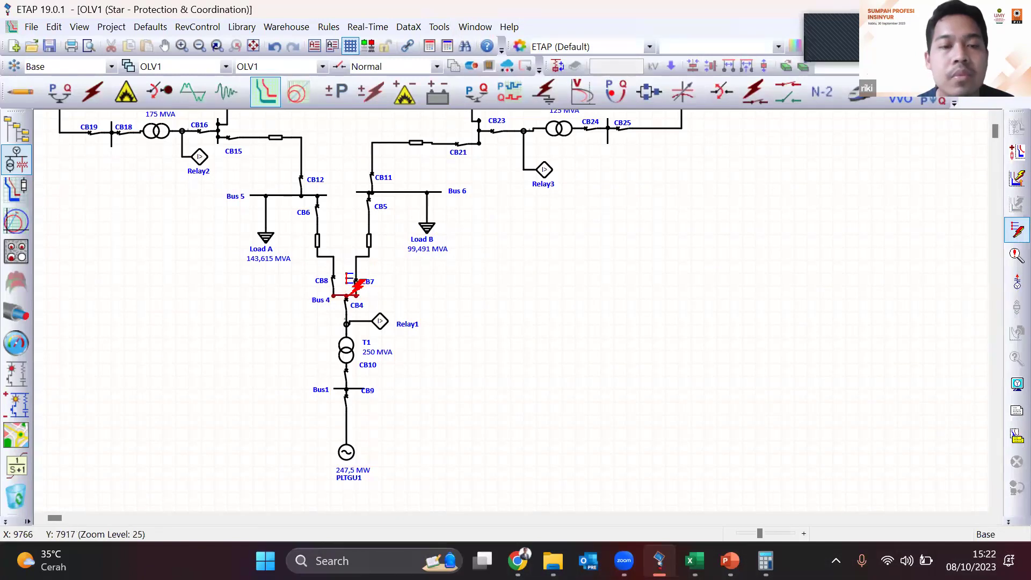
click(355, 294)
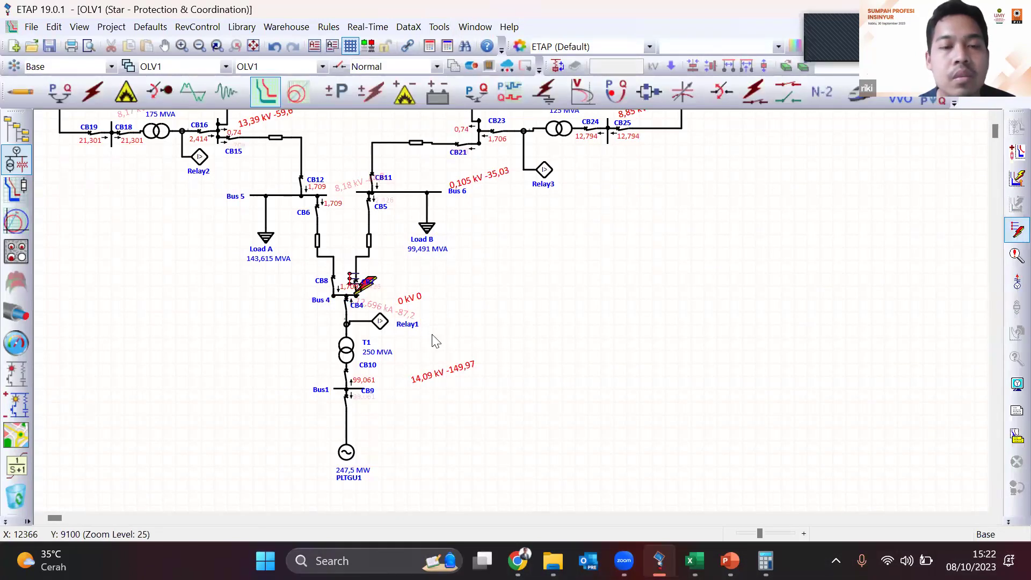
scroll(231, 288, down, 2)
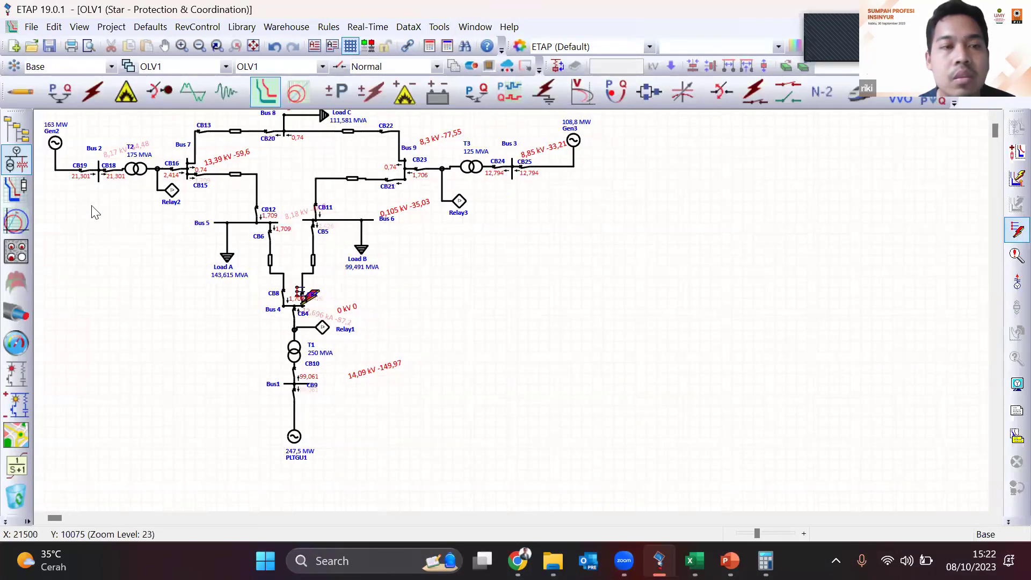
scroll(428, 310, up, 1)
scroll(307, 277, down, 2)
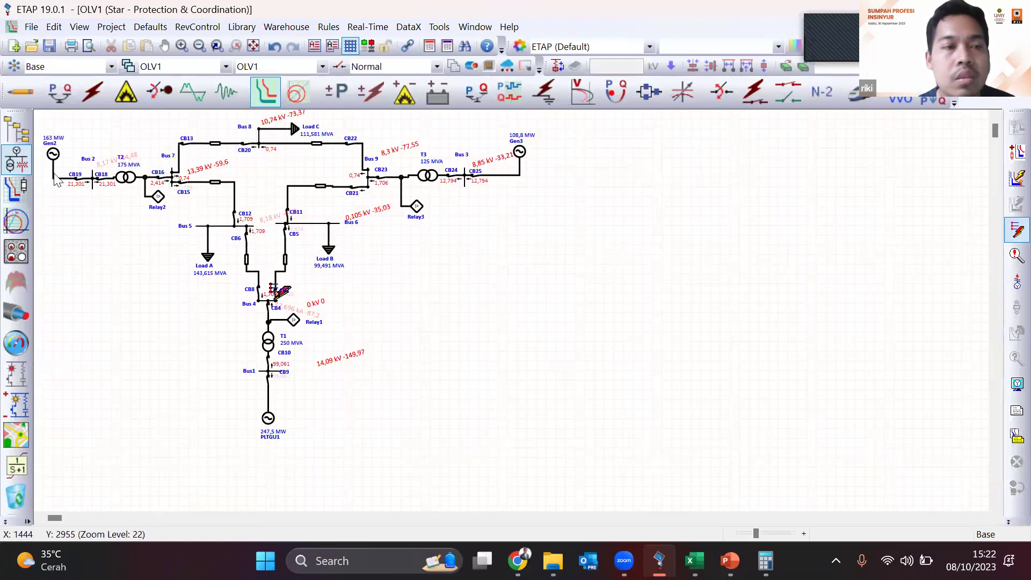
scroll(37, 152, up, 1)
scroll(41, 155, up, 2)
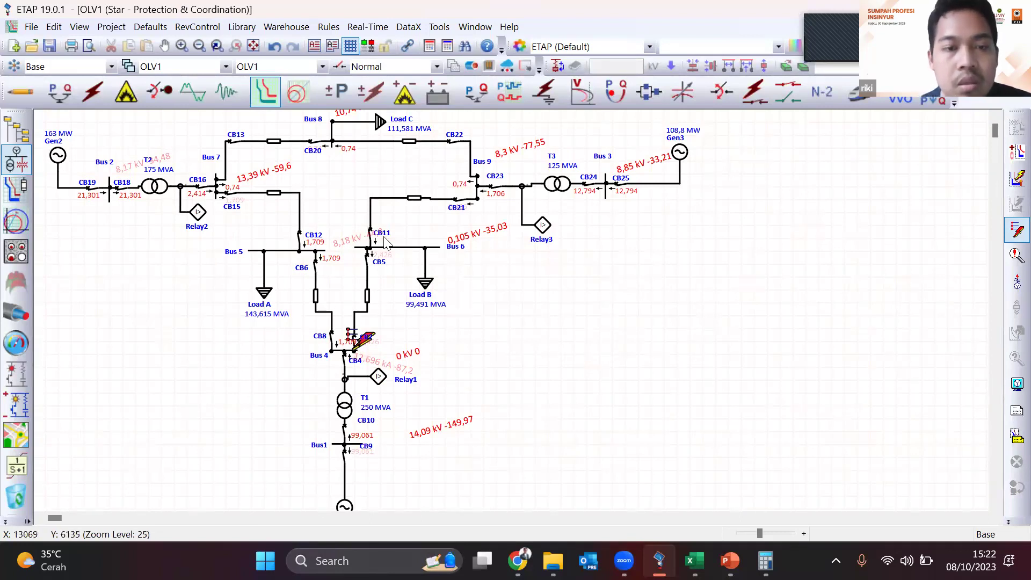
- Set breaker CB5 to Open and fault Bus 4 again
right_click(371, 264)
click(426, 338)
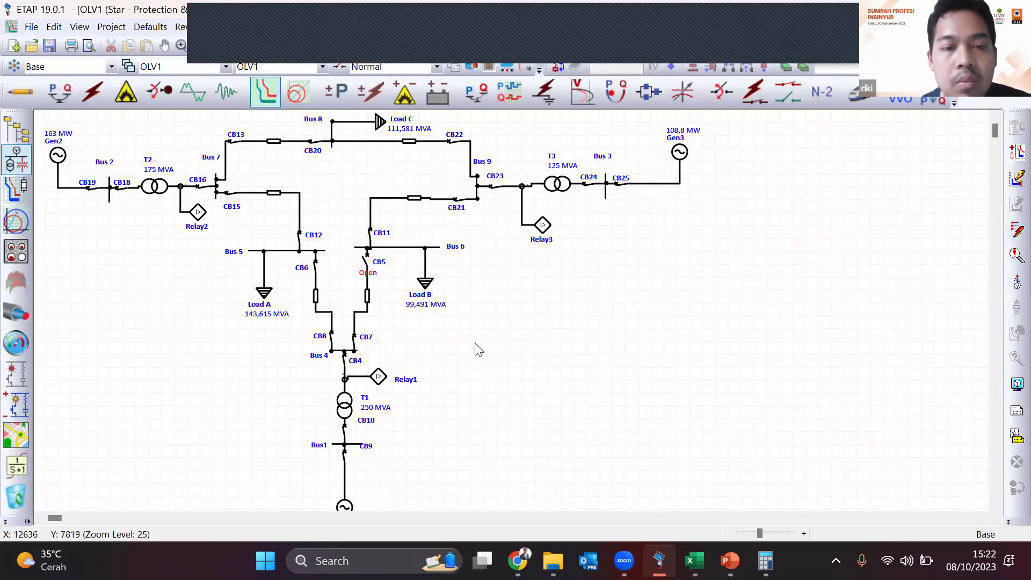
click(1010, 230)
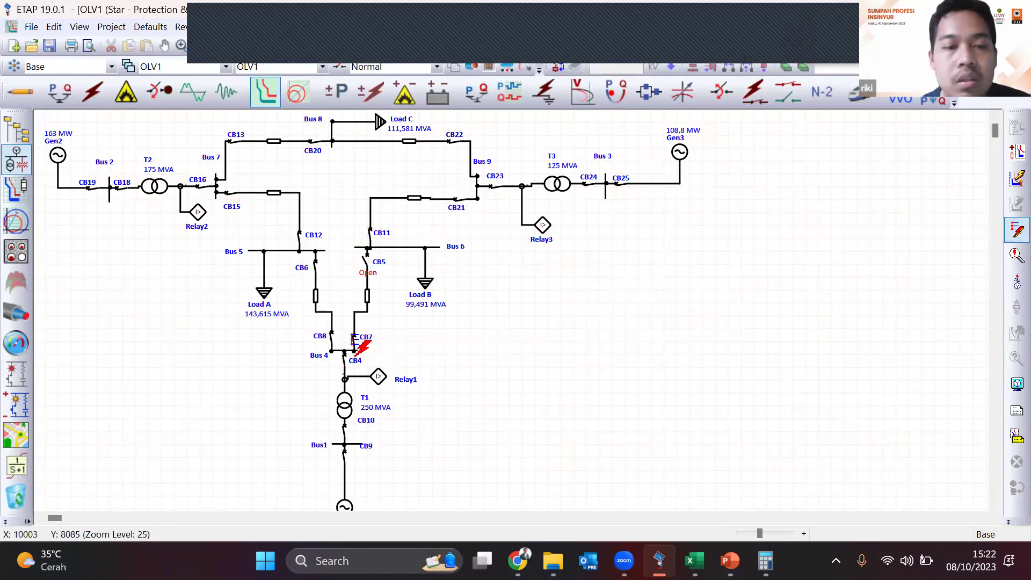
click(351, 348)
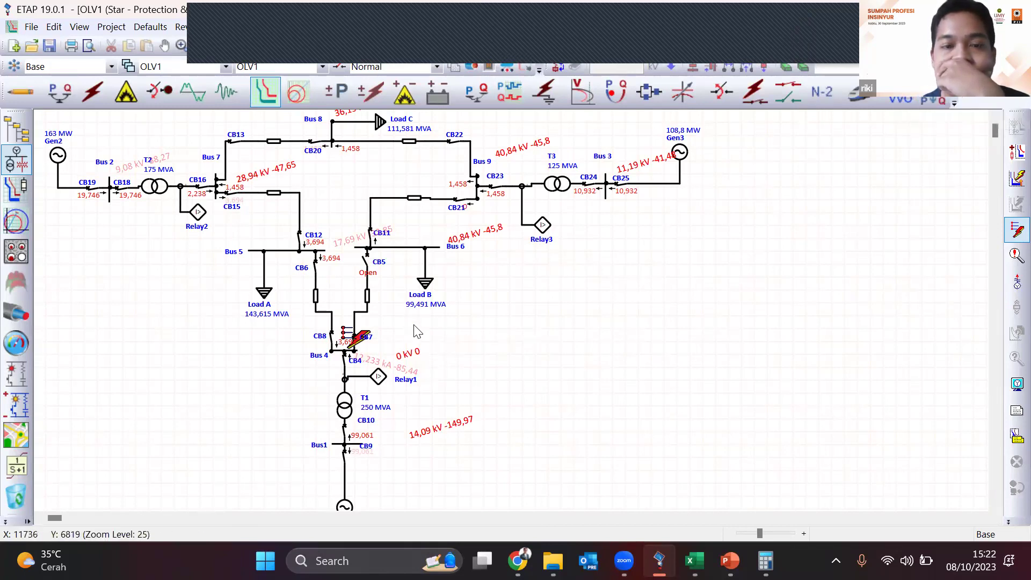
scroll(417, 334, down, 3)
scroll(609, 307, up, 3)
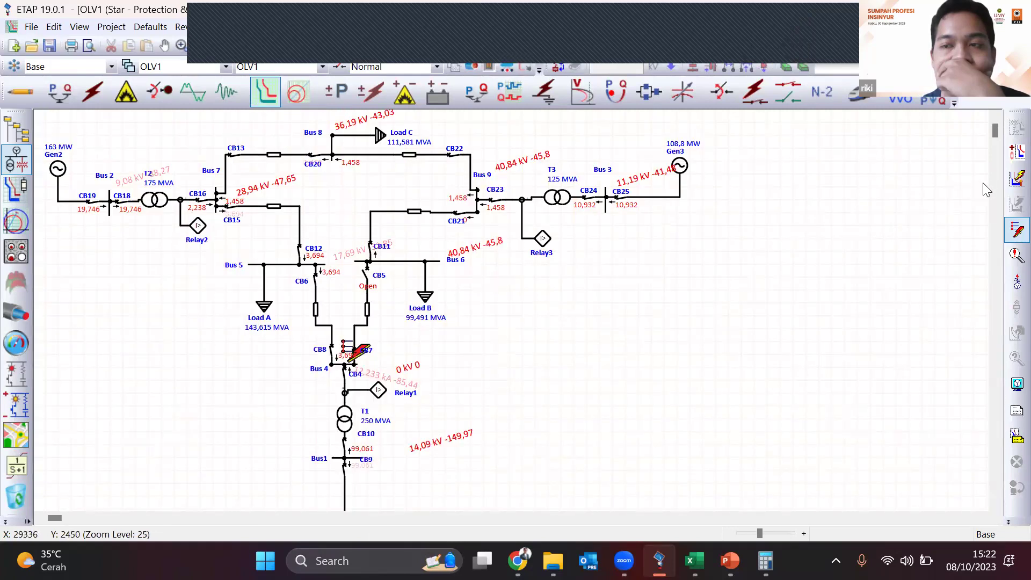
- Move all buses into the study case's fault list and confirm
click(1016, 229)
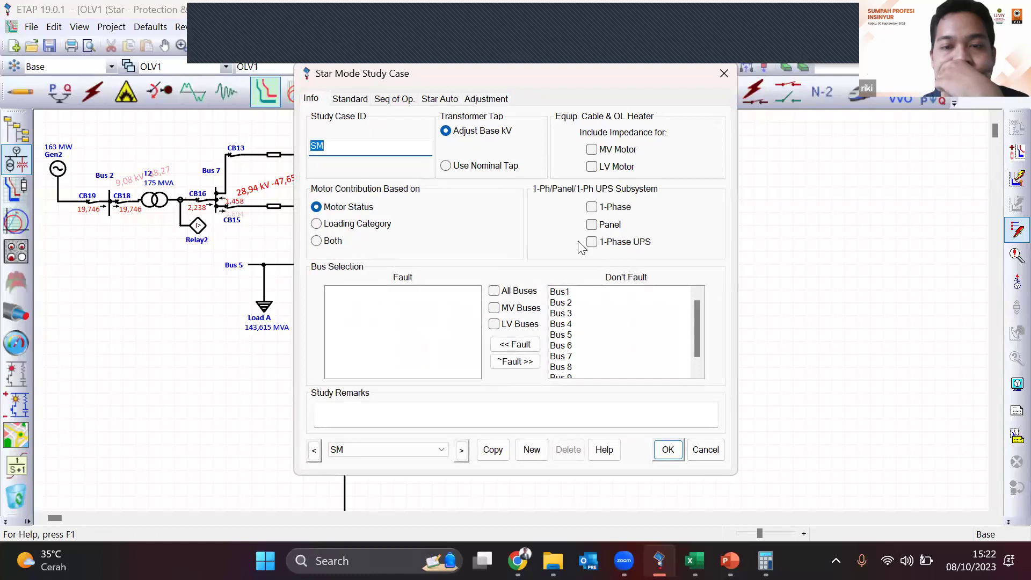
click(505, 293)
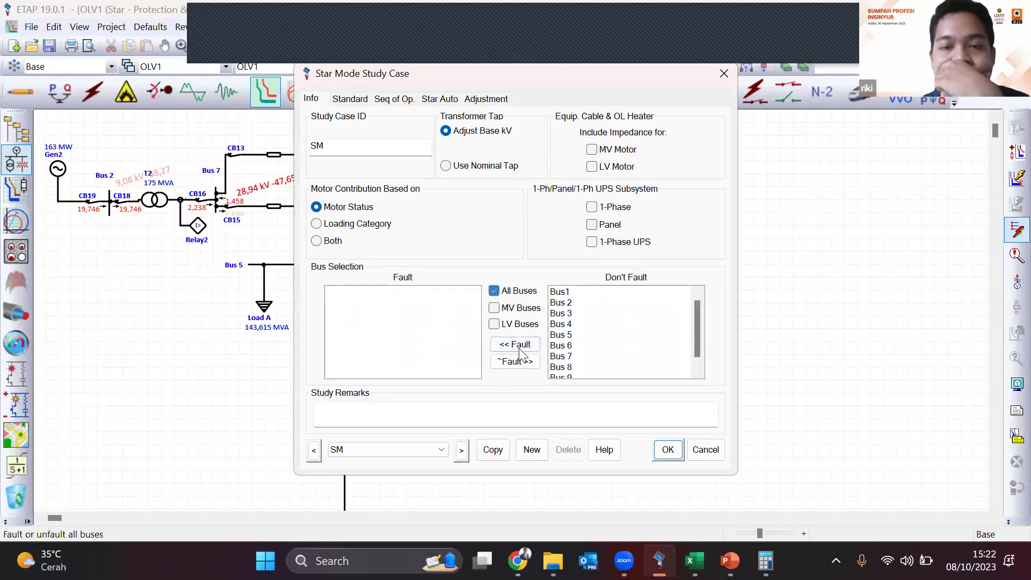
click(522, 347)
click(668, 449)
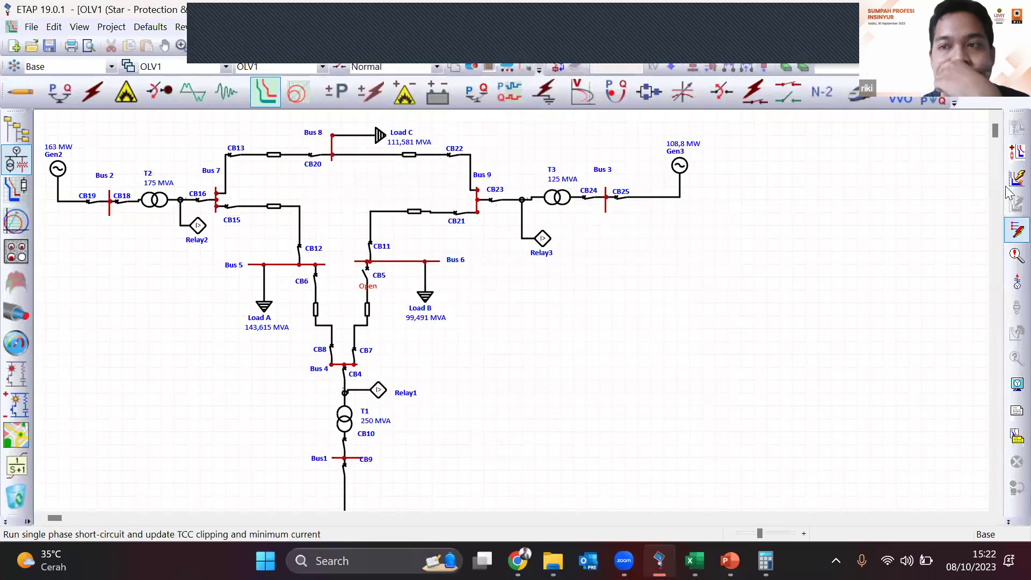
- Place a sequence-of-operation fault on Bus1 and view the results
click(1017, 230)
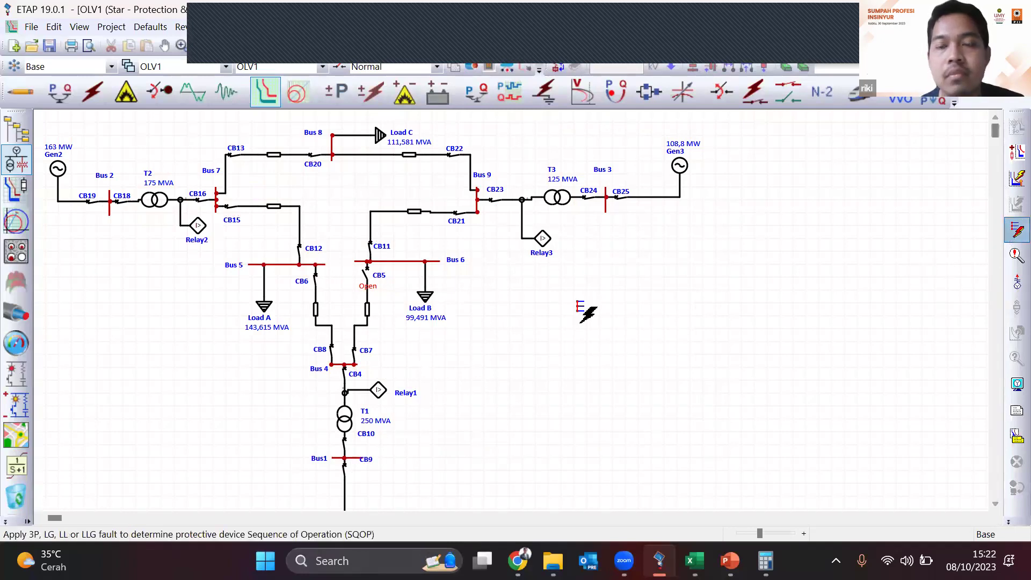
click(355, 457)
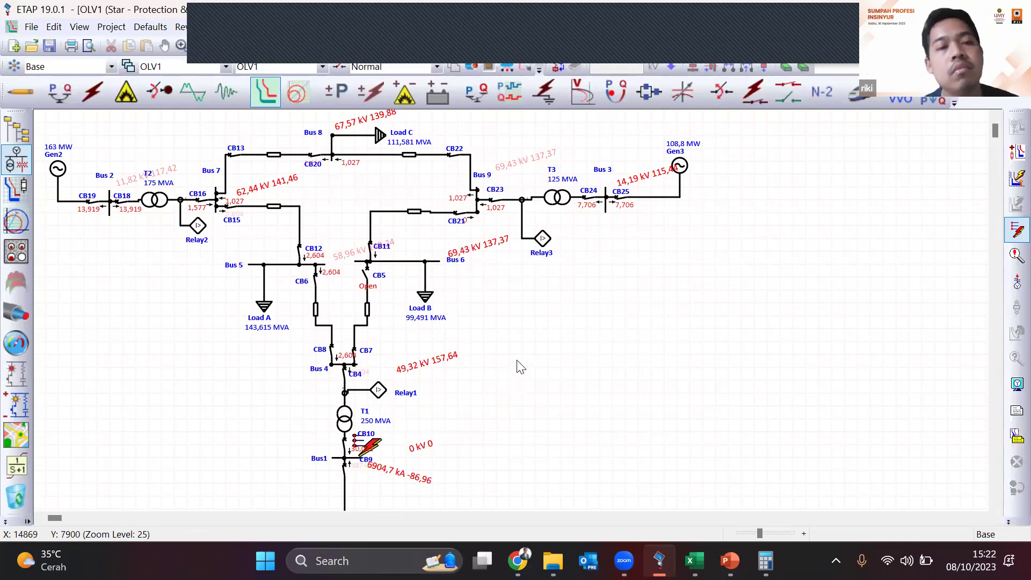
scroll(518, 365, down, 3)
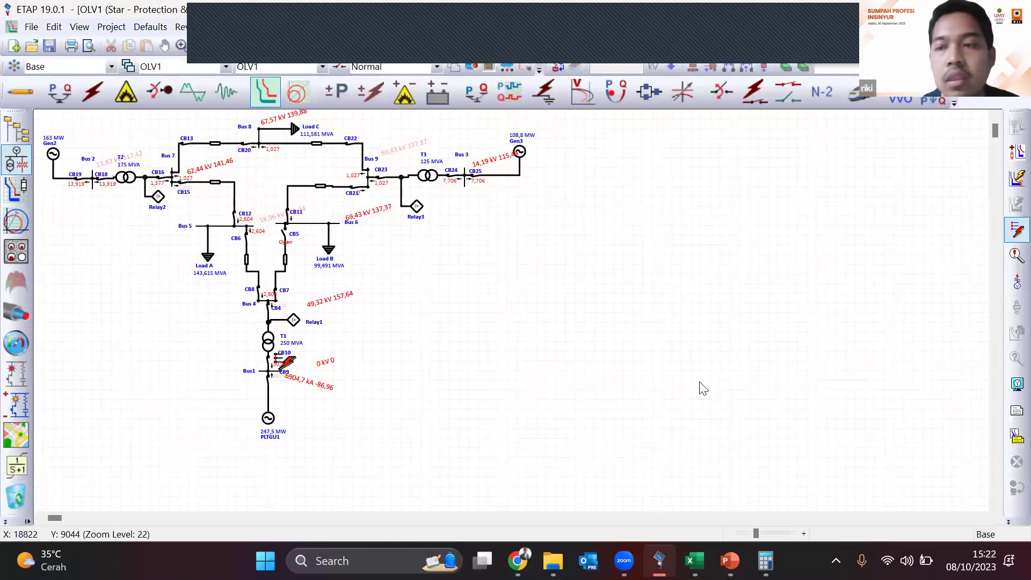
- Browse the Results, AC, AC-DC and Colour display options, then cancel without changes
click(1017, 383)
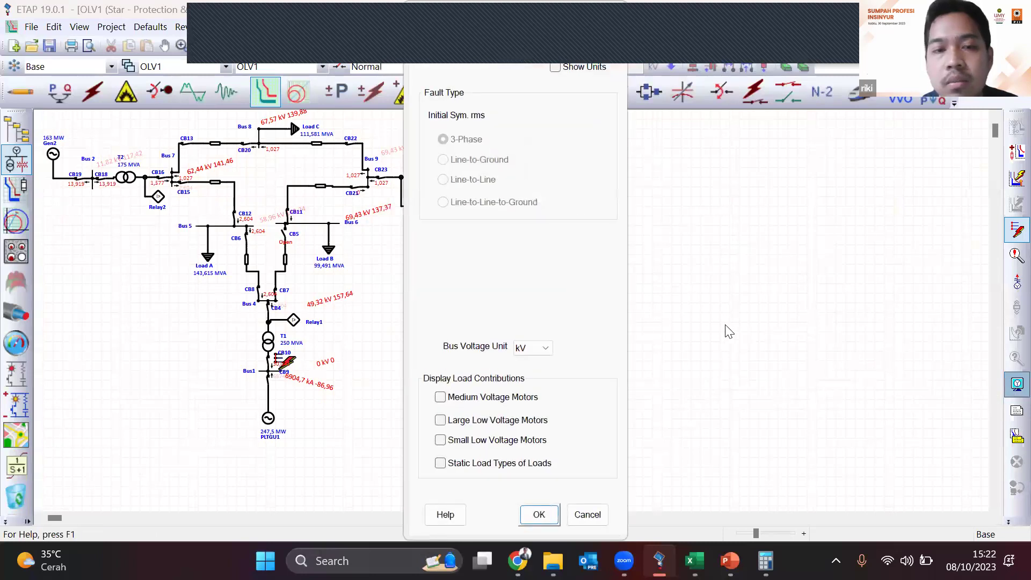
key(Return)
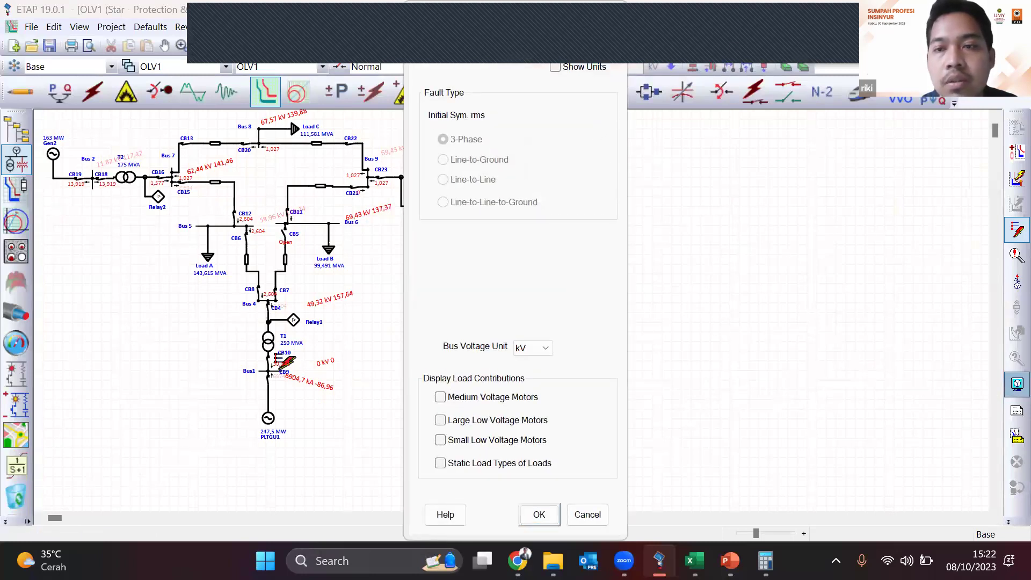
click(460, 38)
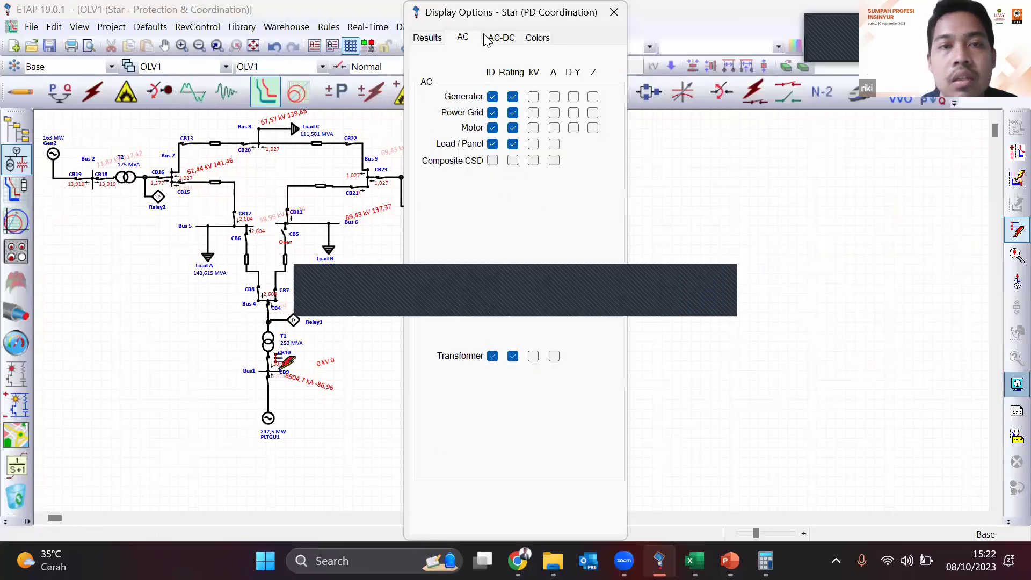
click(508, 37)
click(543, 39)
click(436, 40)
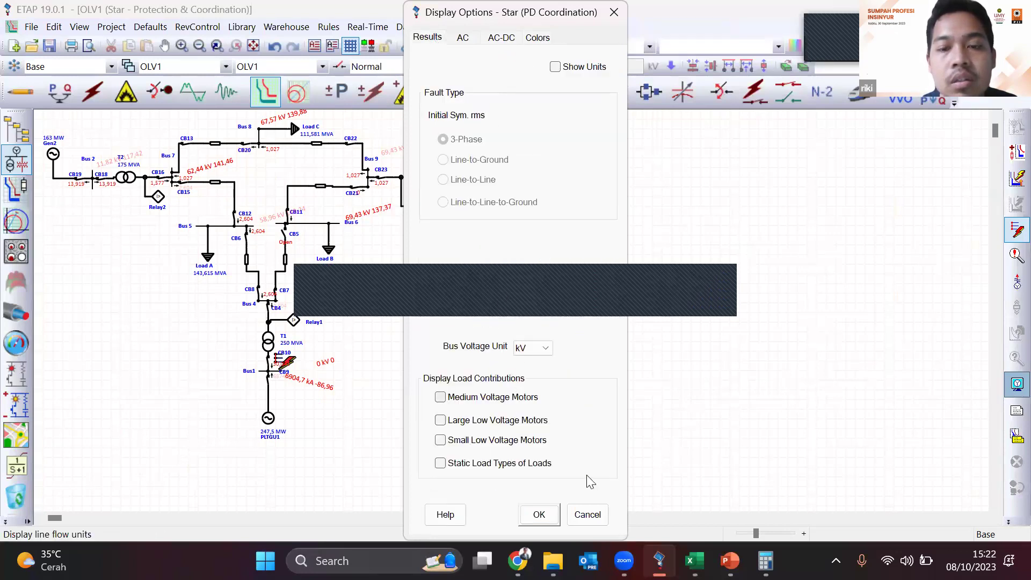
click(598, 515)
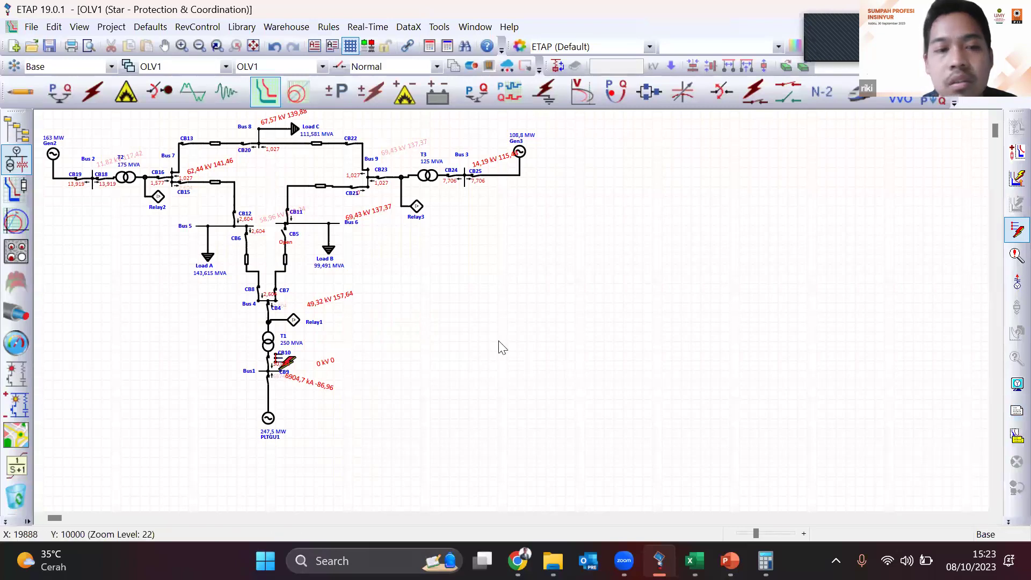
- Drag the fault from Bus1 to Bus 5 and zoom in
drag(283, 362, 223, 227)
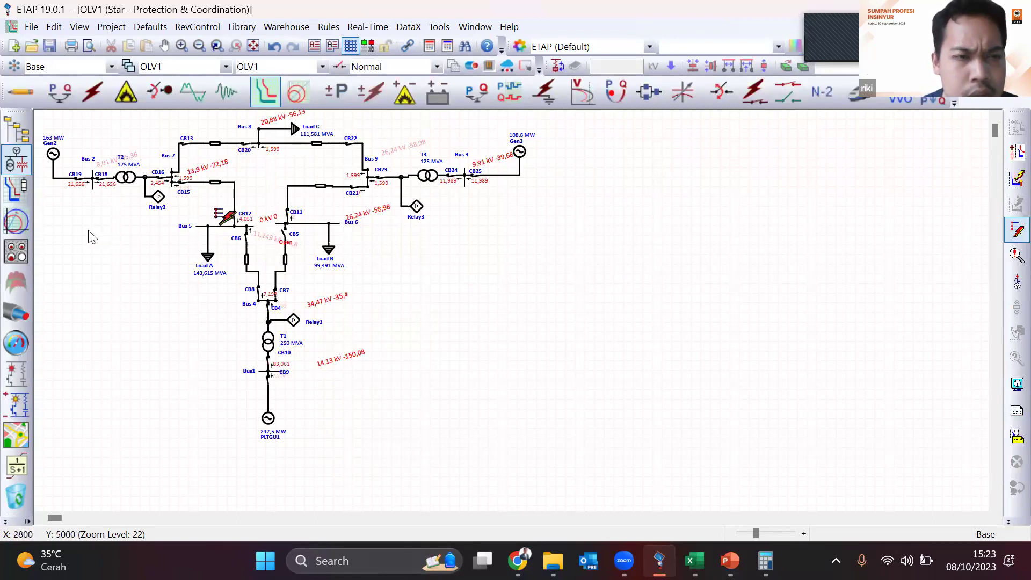
scroll(159, 260, up, 6)
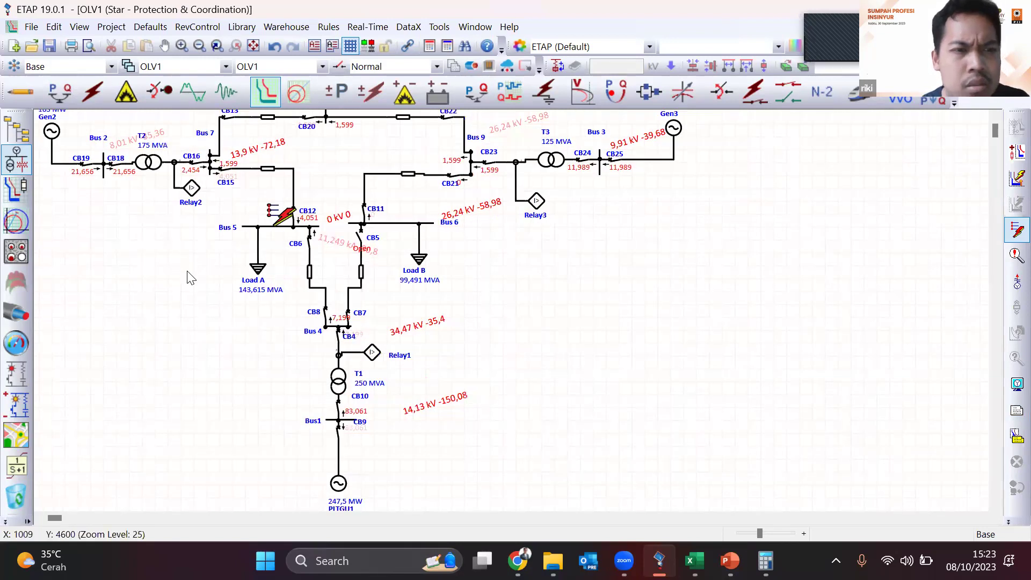
scroll(231, 249, up, 1)
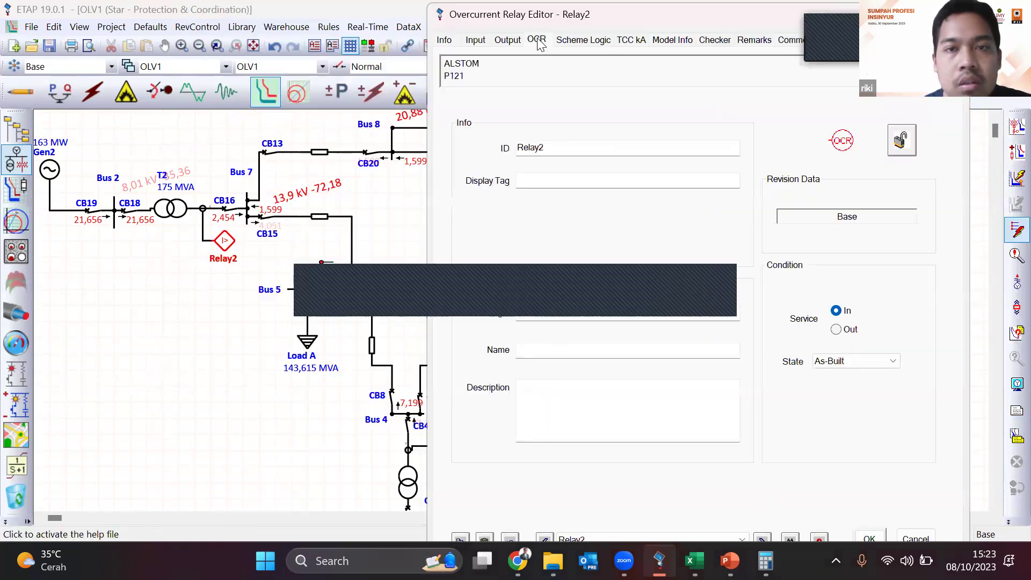
- Add CB13 and CB15 as Relay2's fourth and fifth interlock breakers and save
click(539, 43)
click(508, 43)
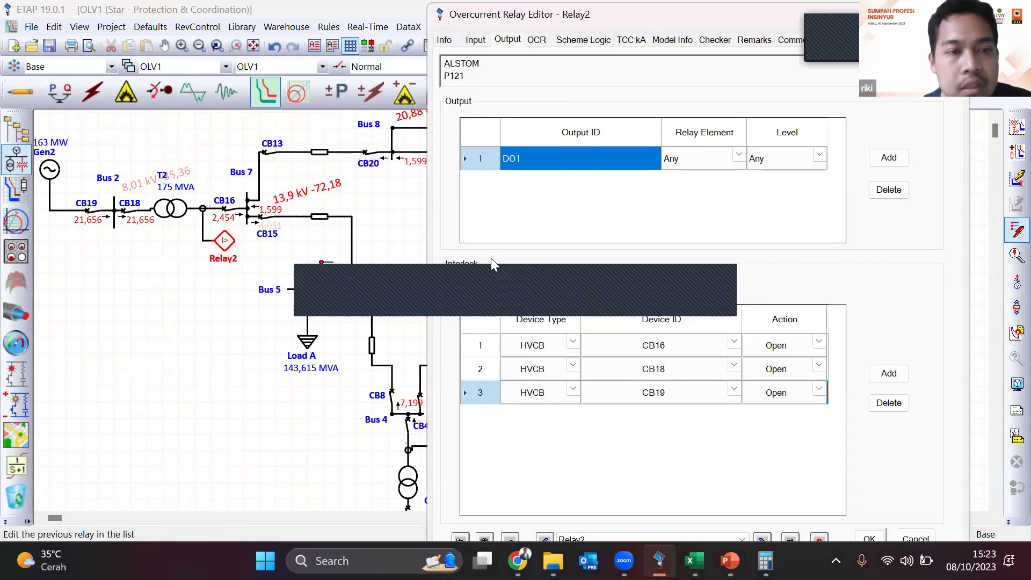
click(889, 373)
click(889, 373)
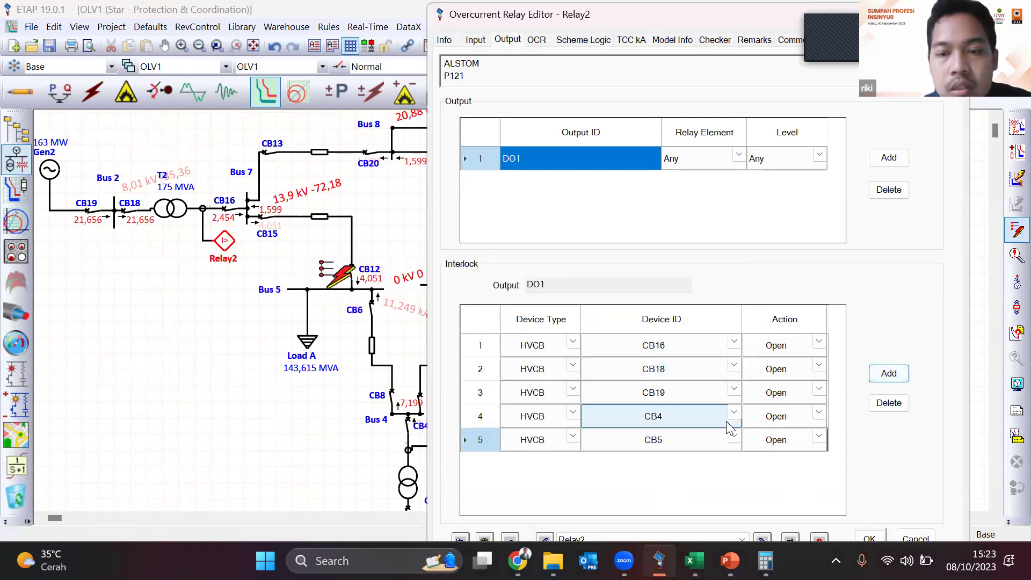
click(734, 414)
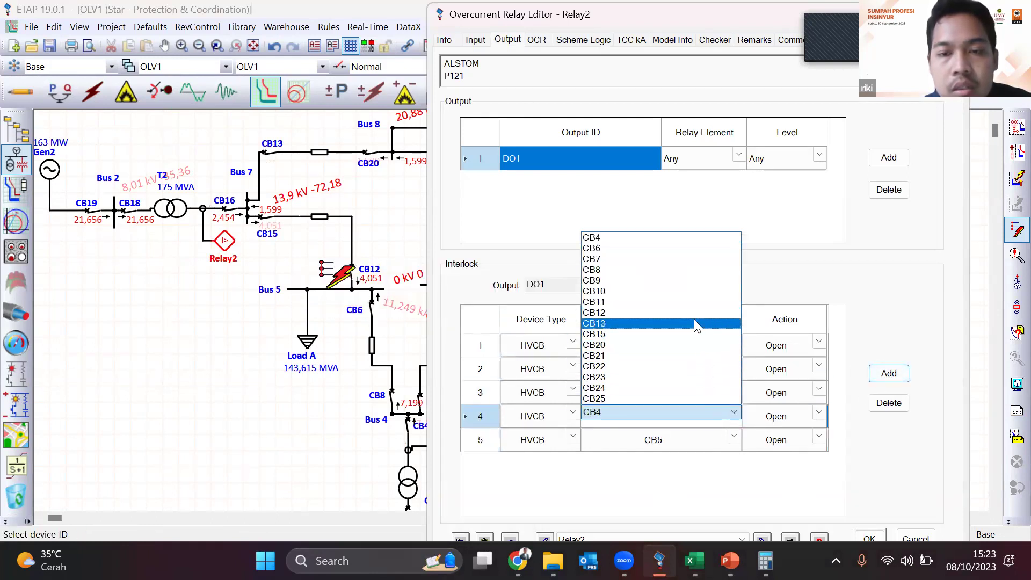
click(695, 324)
click(733, 436)
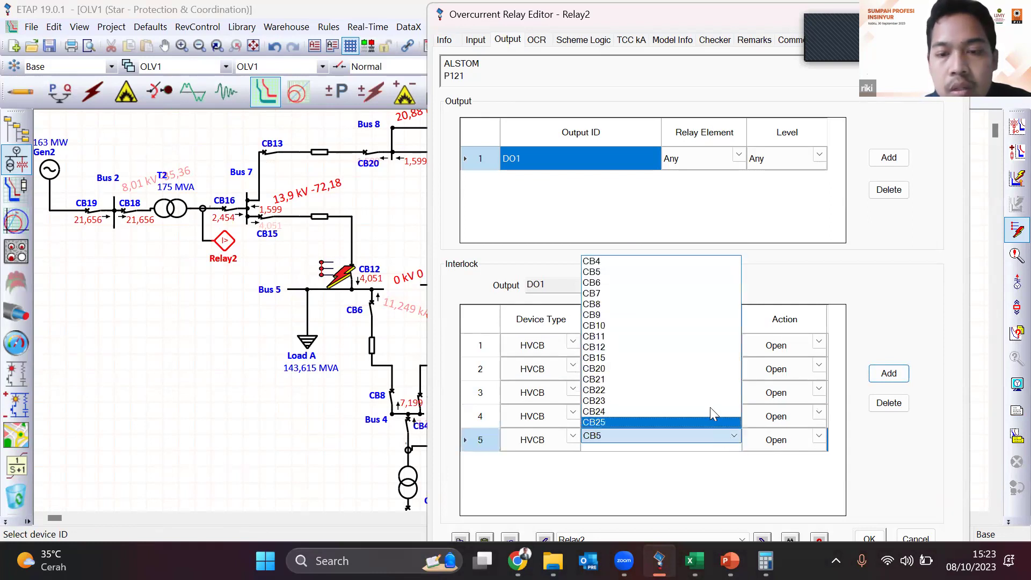
click(714, 359)
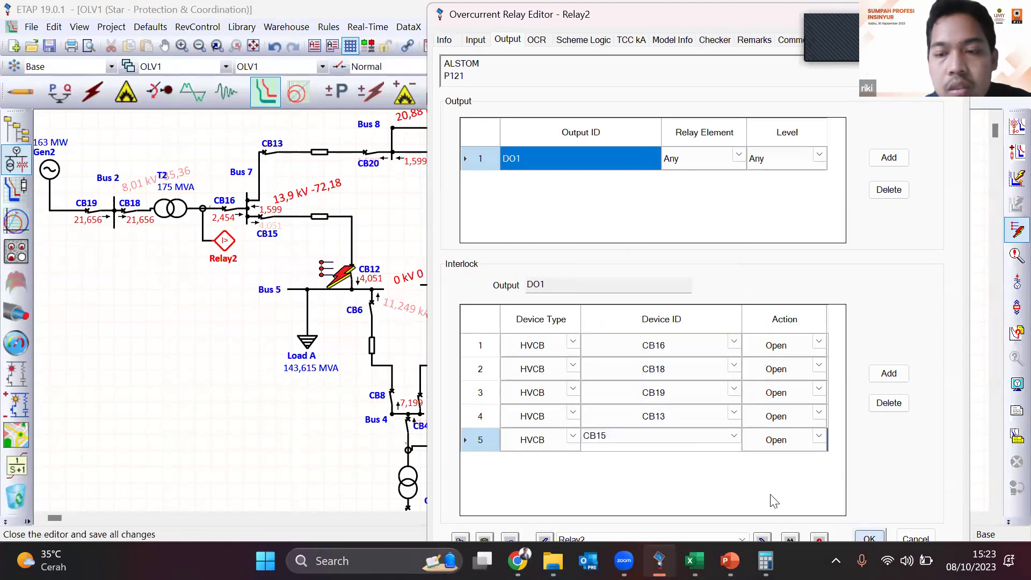
key(Return)
- Add CB21 and CB22 as Relay3's fourth and fifth interlock breakers and save
double_click(656, 258)
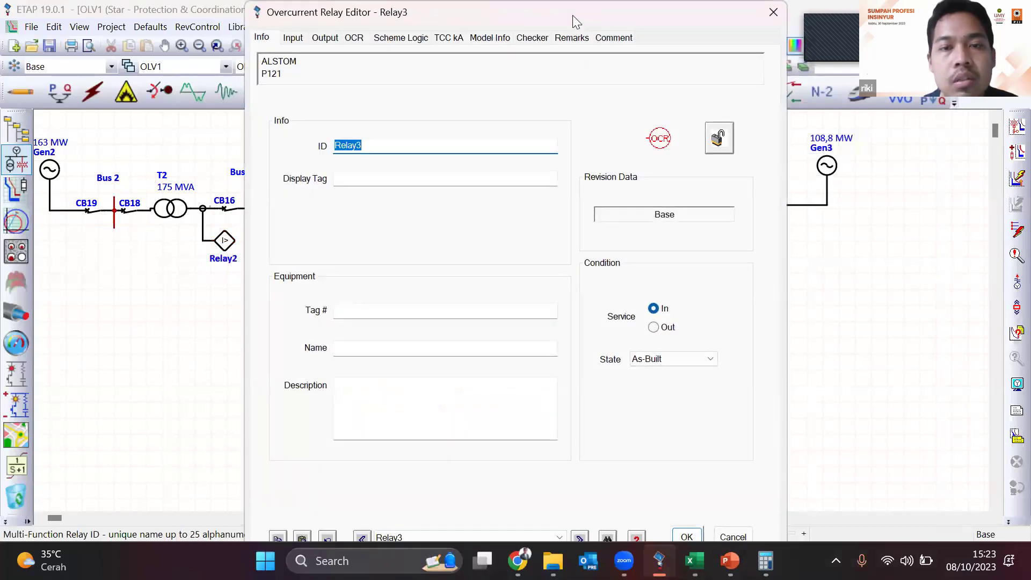
drag(395, 15, 192, 20)
click(153, 43)
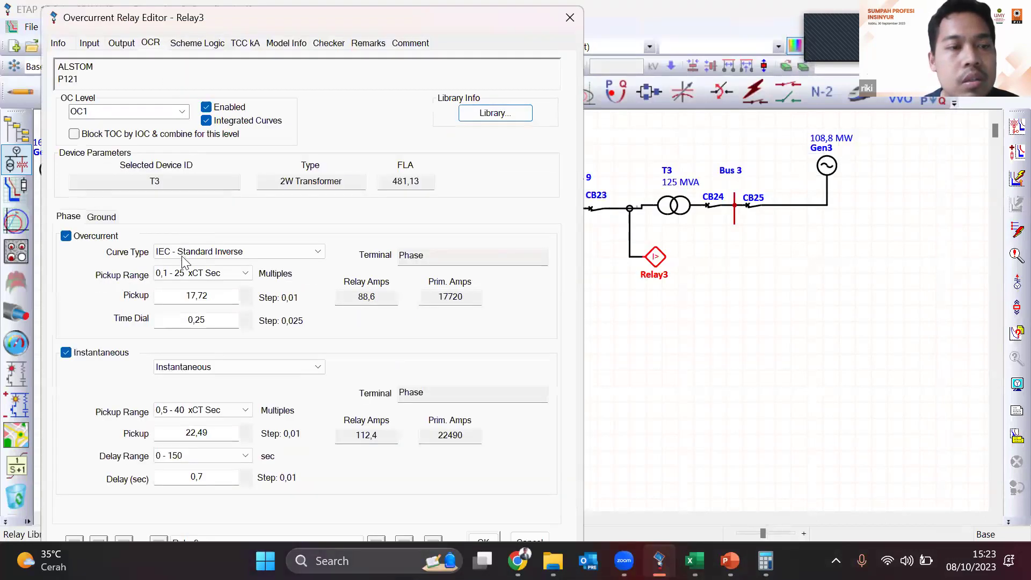
click(121, 43)
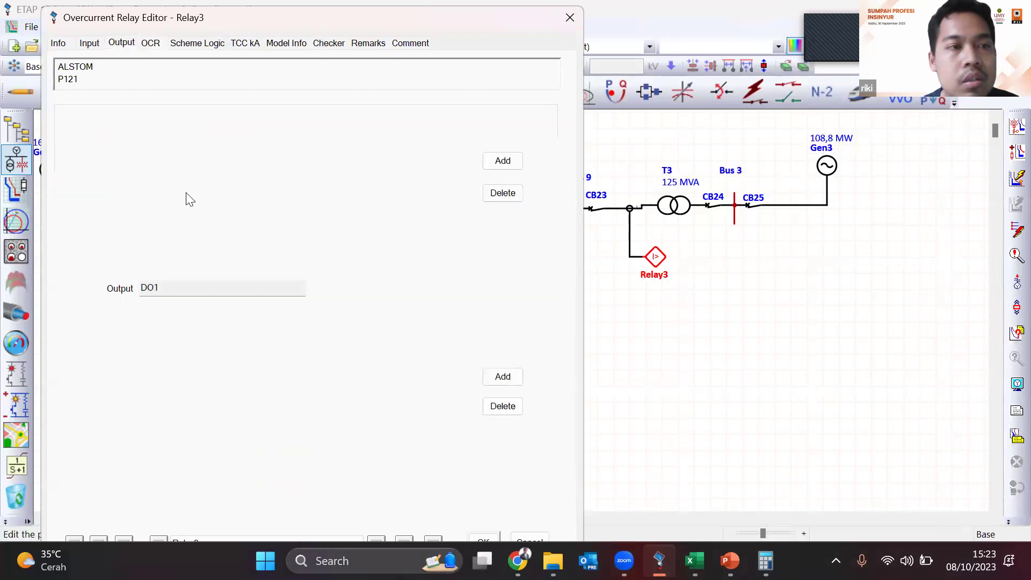
click(499, 378)
click(500, 378)
click(347, 419)
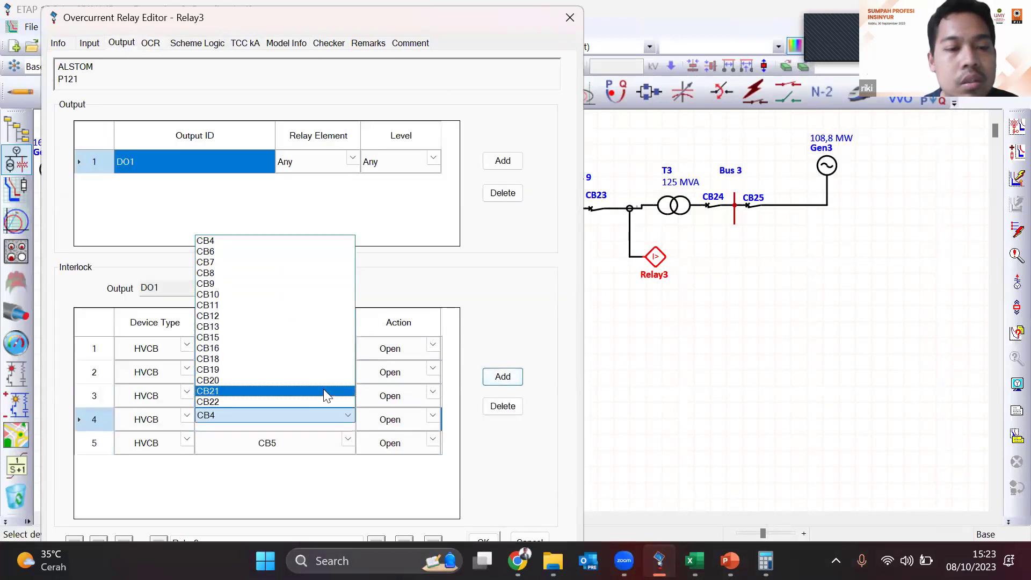
click(327, 396)
click(347, 441)
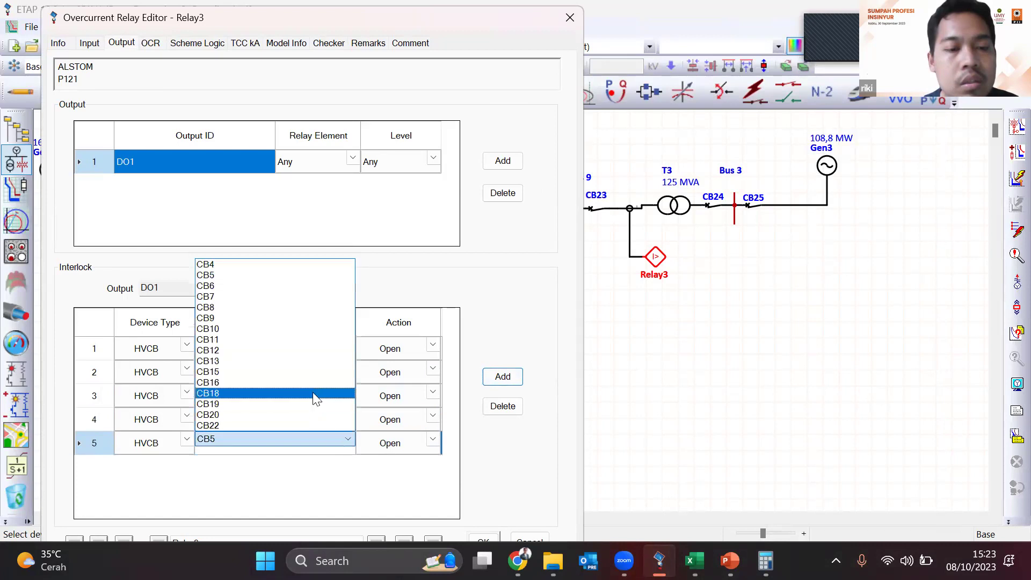
click(304, 426)
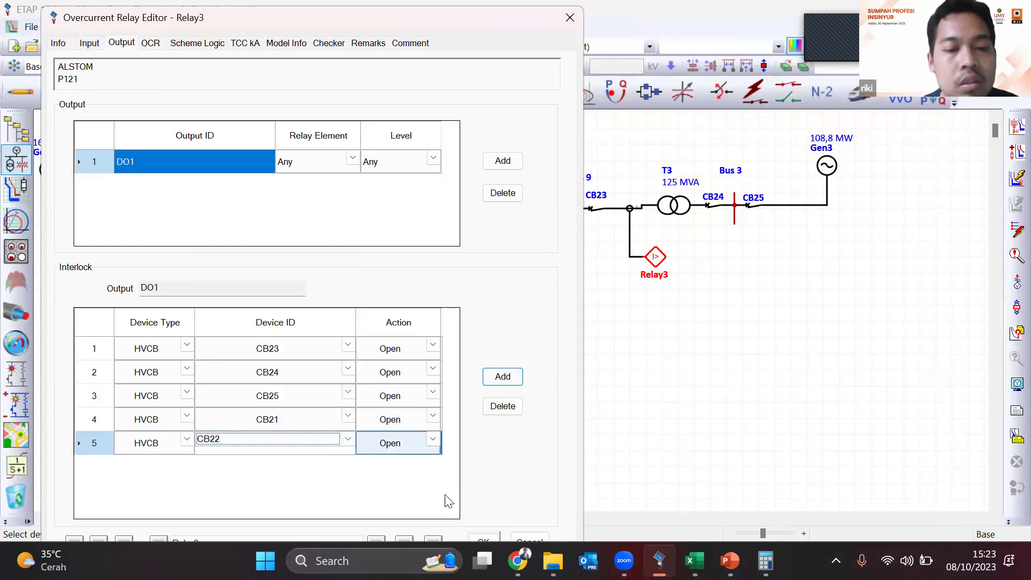
click(484, 539)
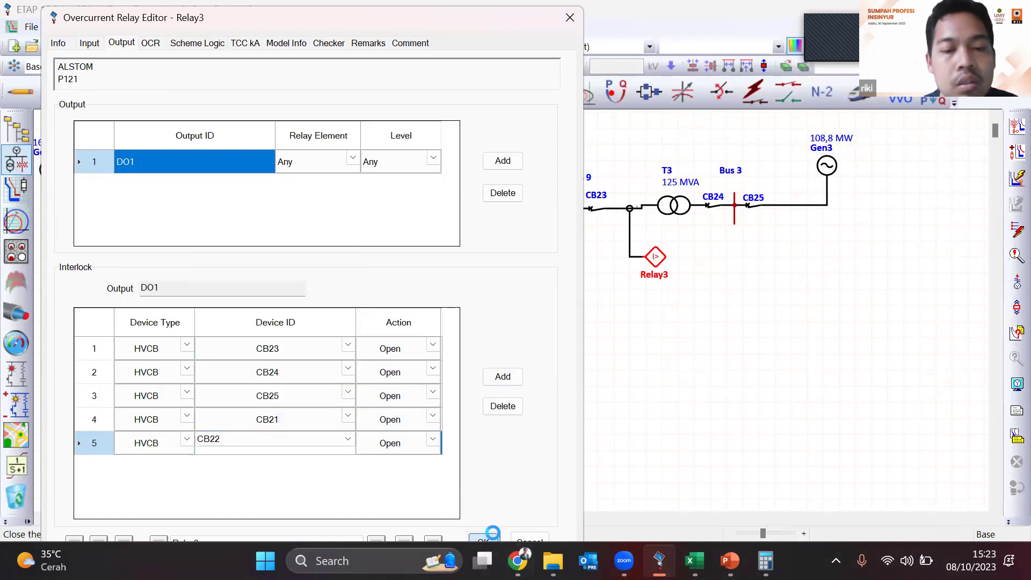
scroll(518, 384, down, 2)
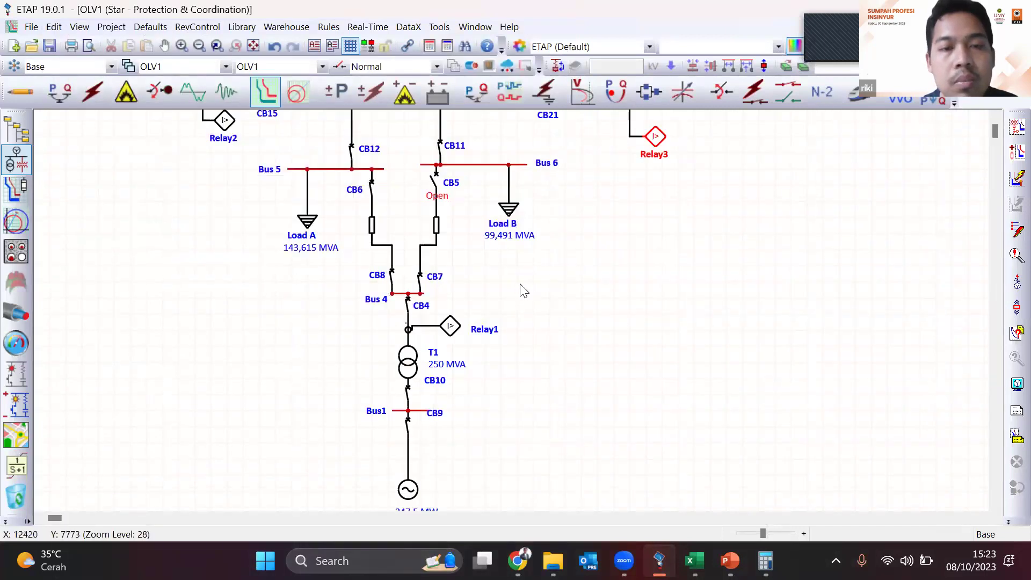
scroll(522, 279, up, 2)
- Add two interlock rows to Relay1's output for CB5 and CB6 and save
double_click(450, 385)
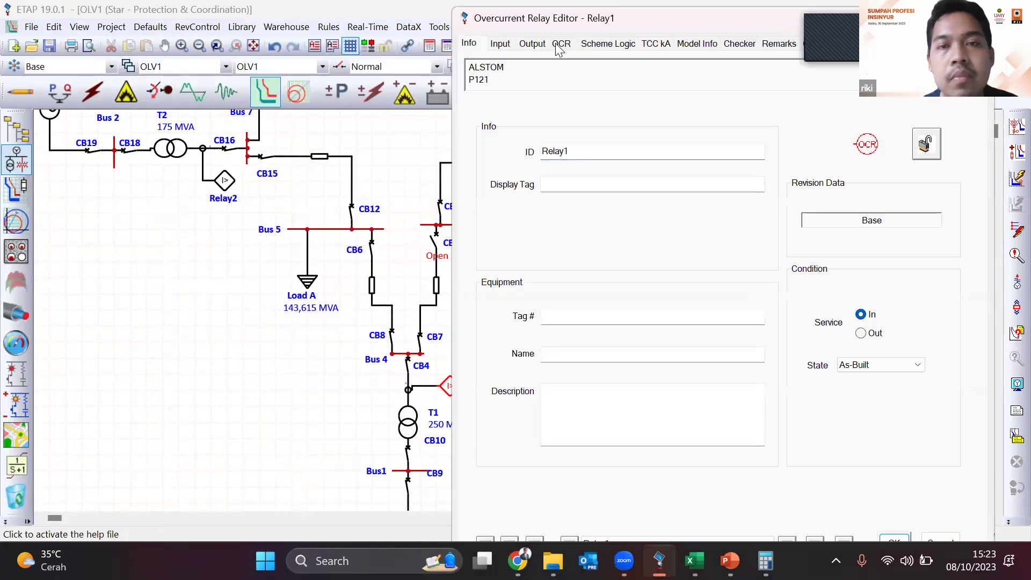
key(ctrl+shift+Tab)
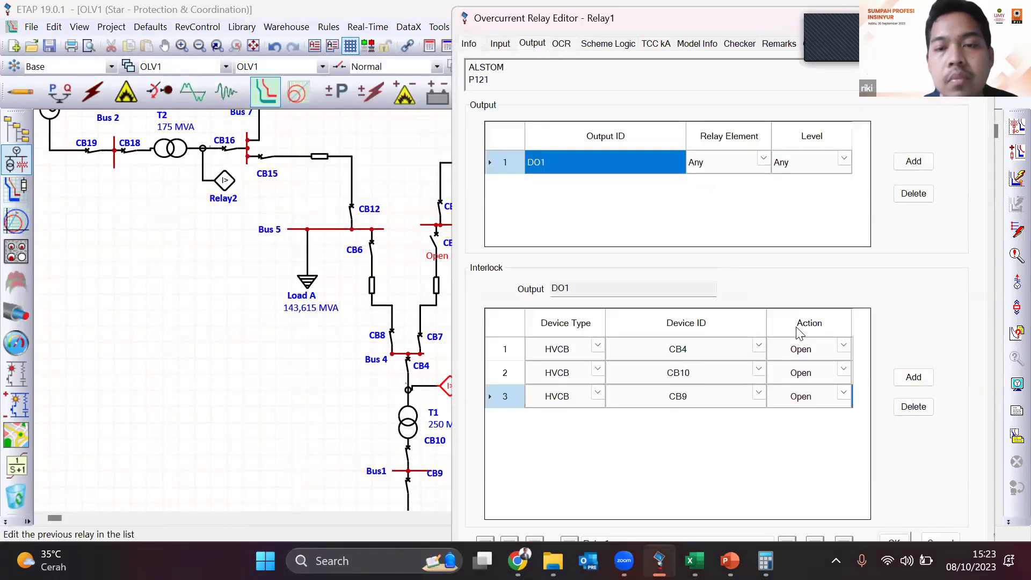
click(914, 377)
click(914, 377)
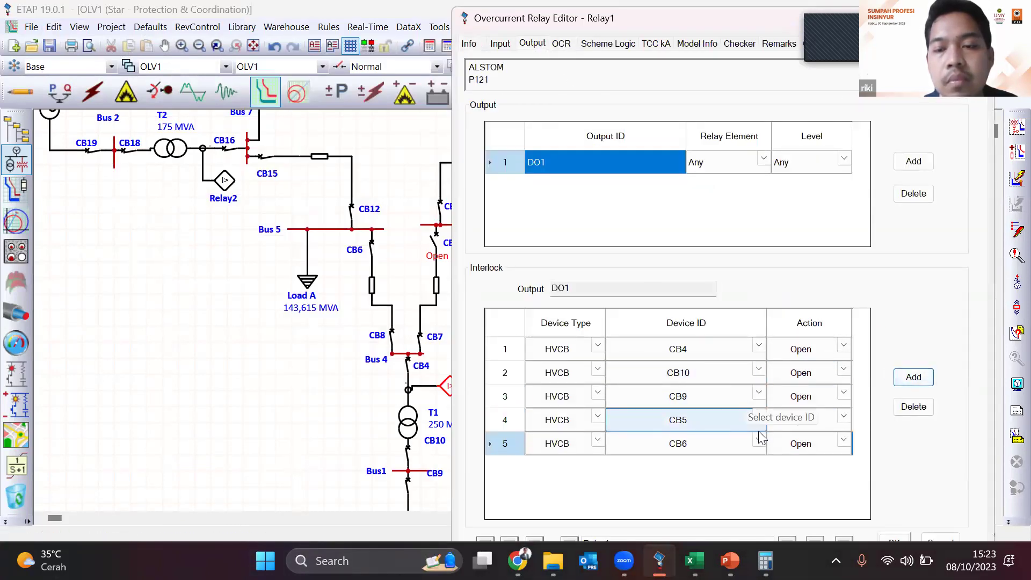
click(902, 540)
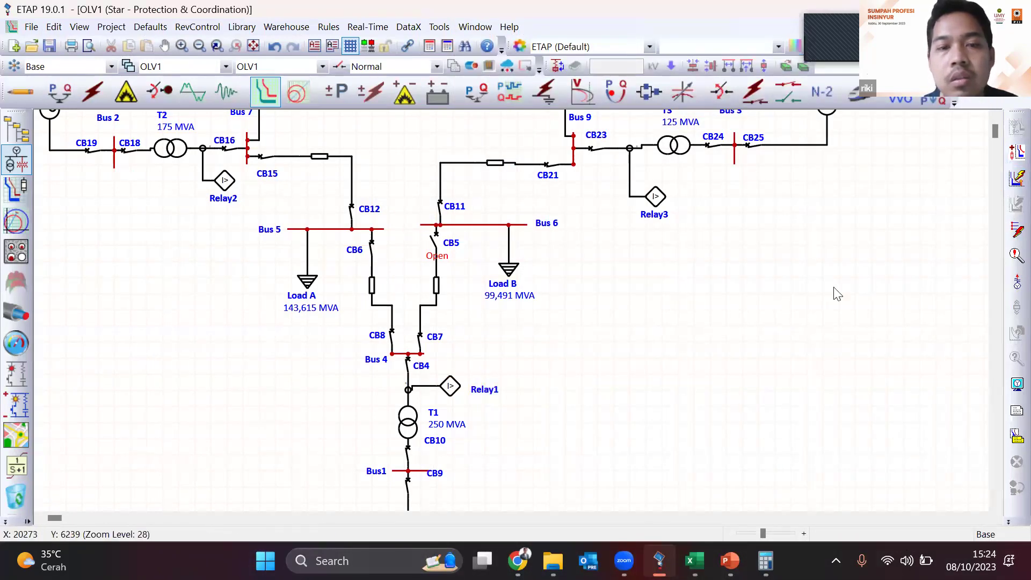
- Switch to Load Flow and back to protection mode, then fault Bus1 again
scroll(835, 292, down, 3)
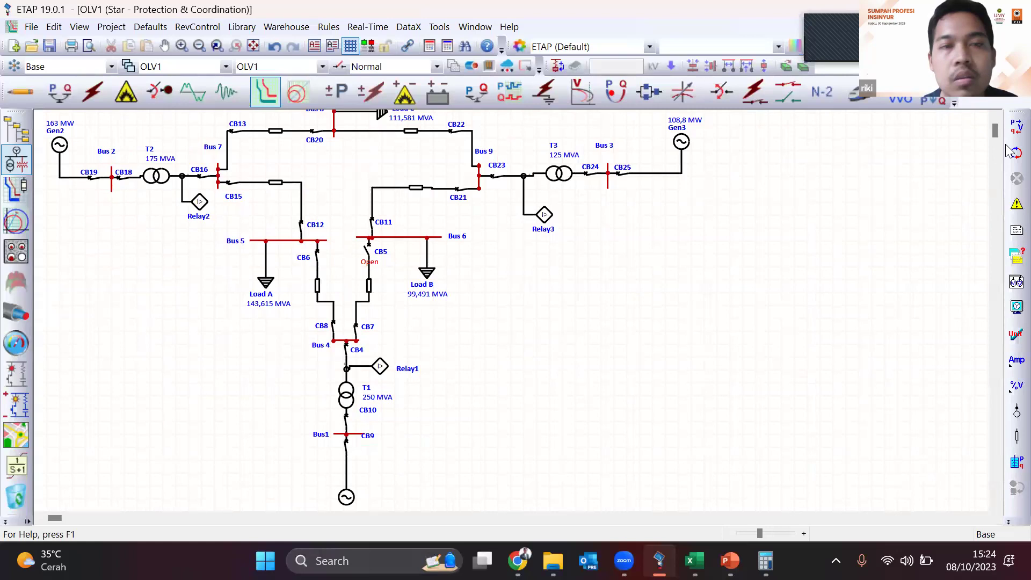
click(53, 95)
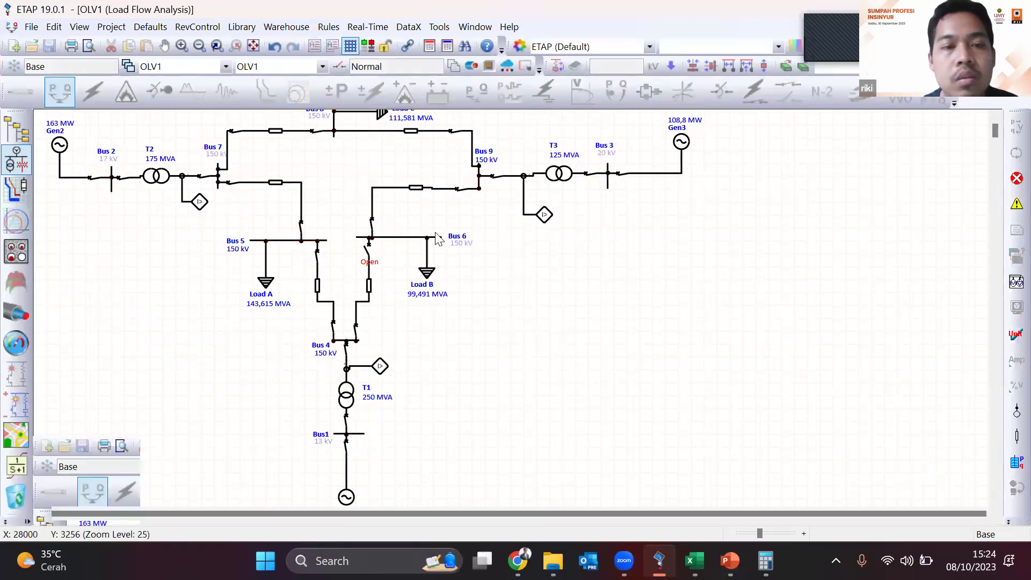
click(275, 99)
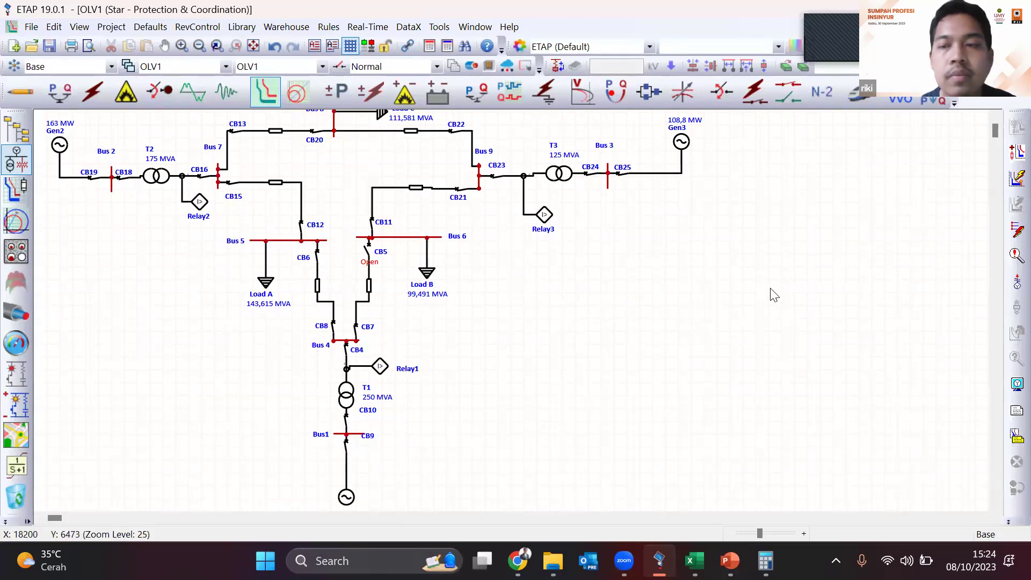
click(1013, 232)
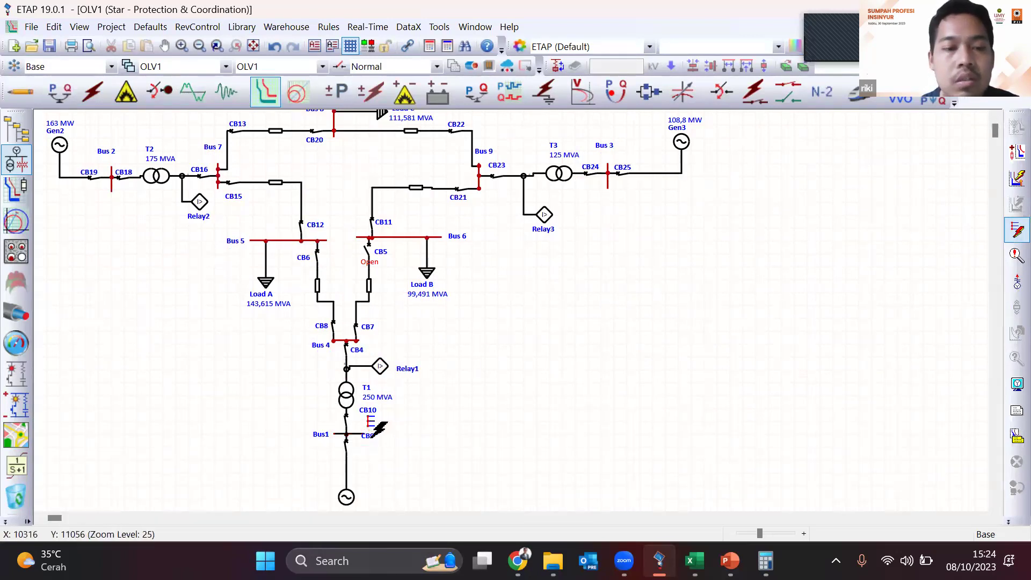
click(354, 434)
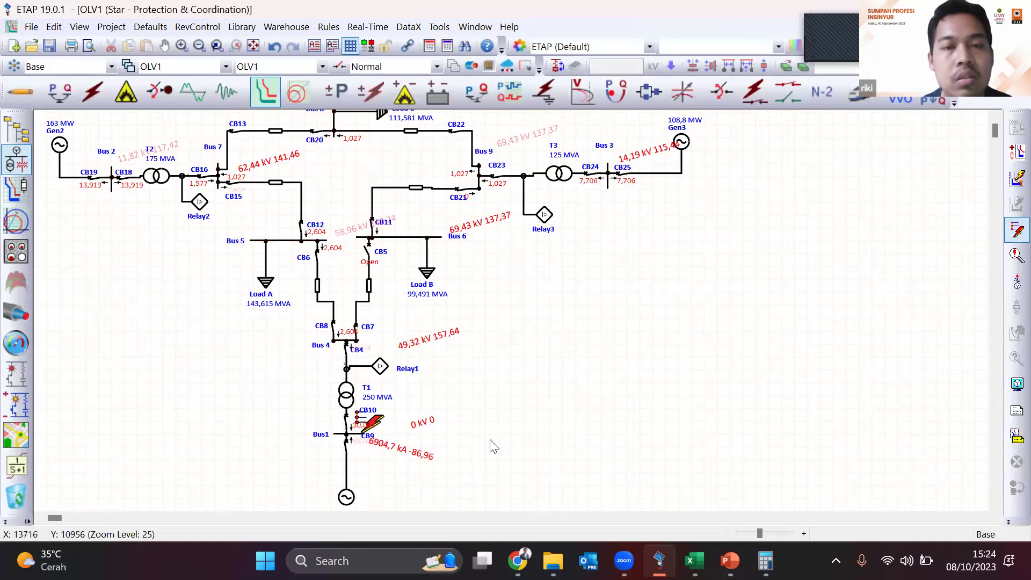
scroll(465, 435, down, 1)
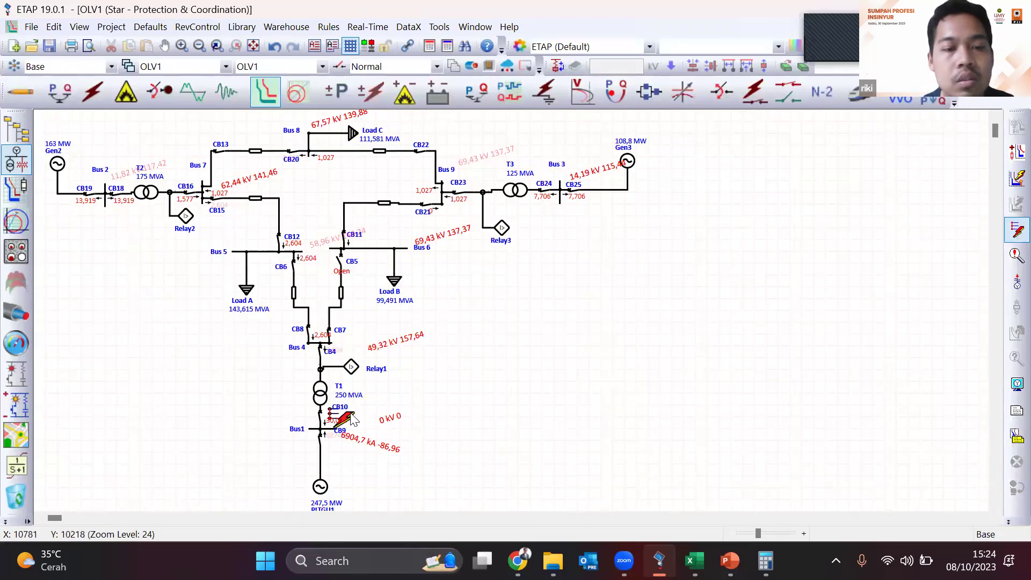
- Clear the previous sequence-of-operation results and place a new fault at Gen3
click(321, 465)
click(1017, 230)
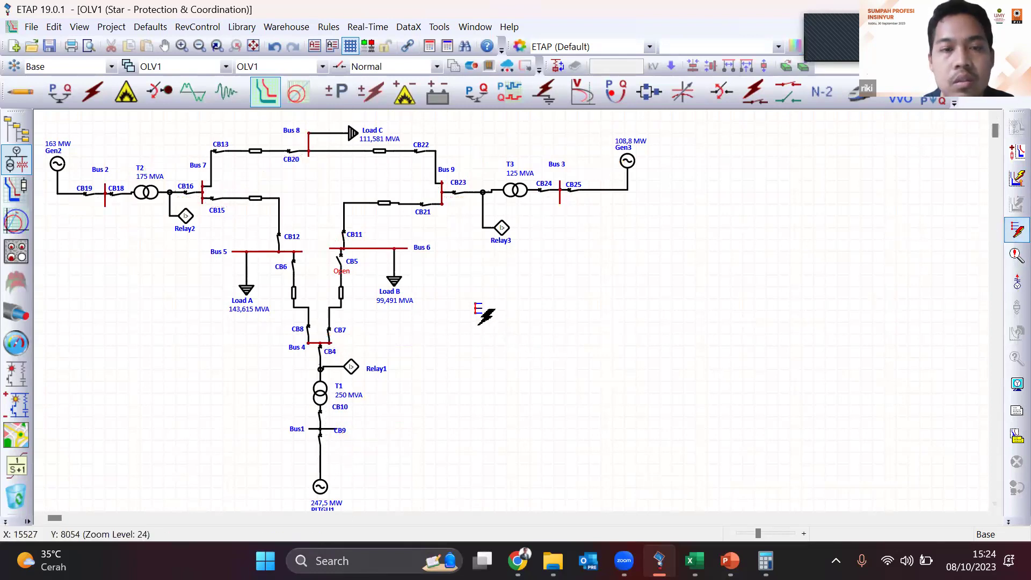
click(626, 182)
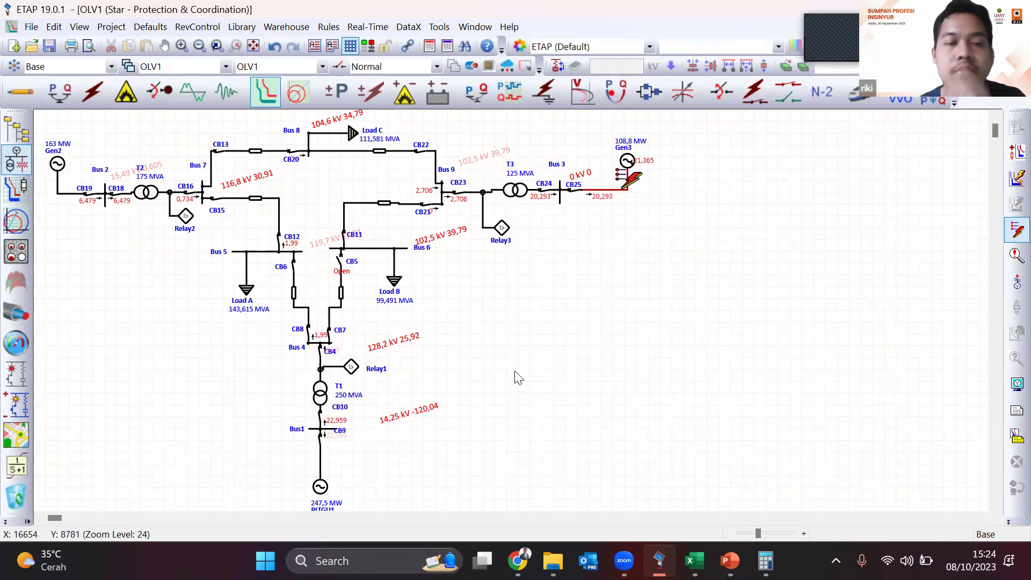
- Review breaker CB9's rating page and browse the Siemens, Merlin Gerin and Alstom library models
double_click(321, 436)
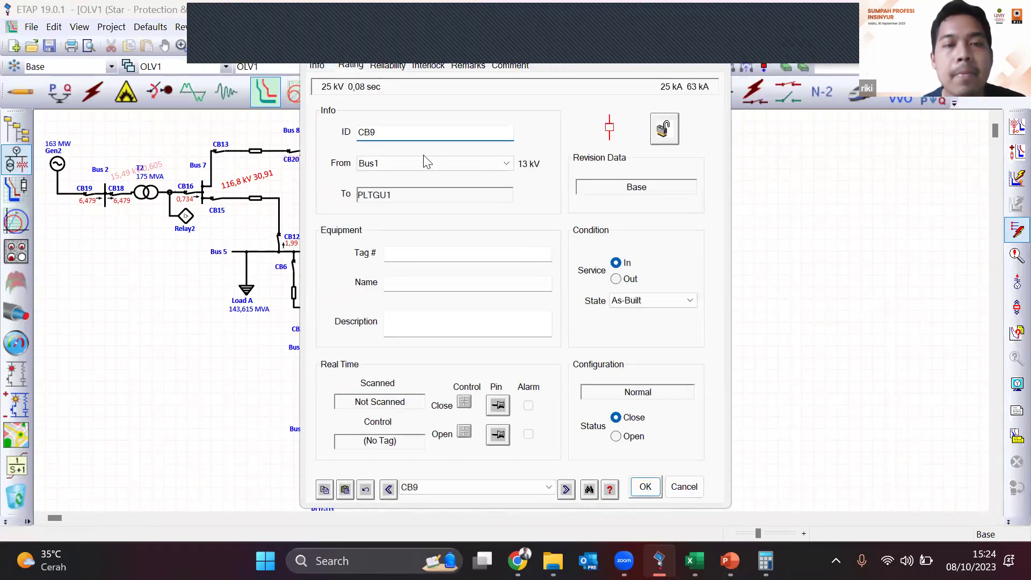
key(ctrl+Tab)
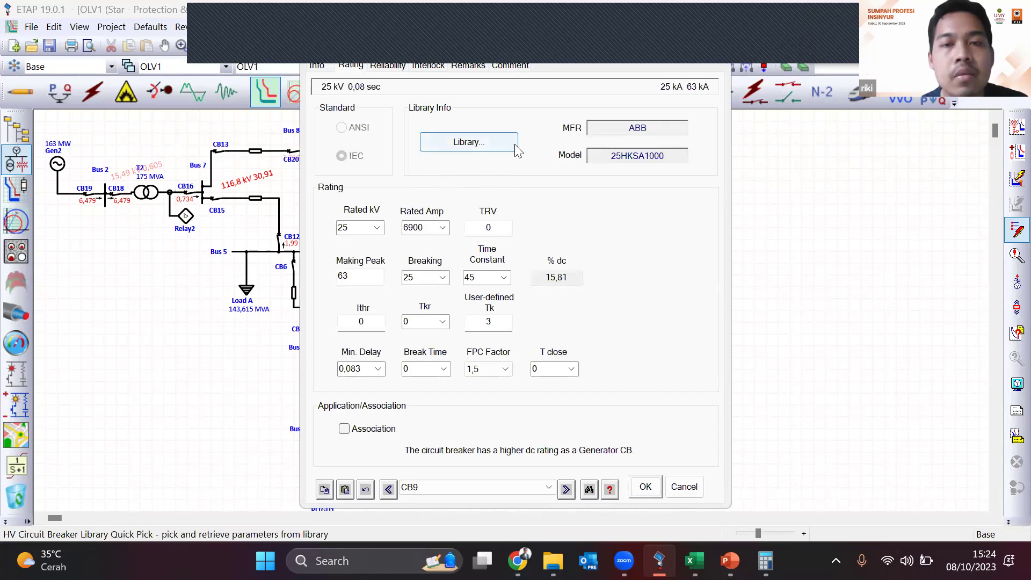
click(515, 148)
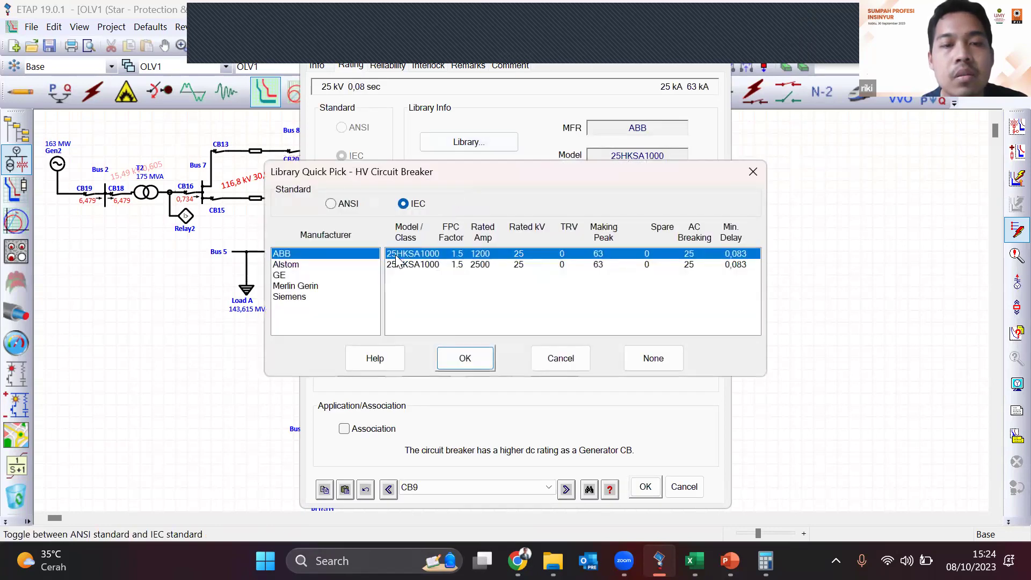
click(337, 294)
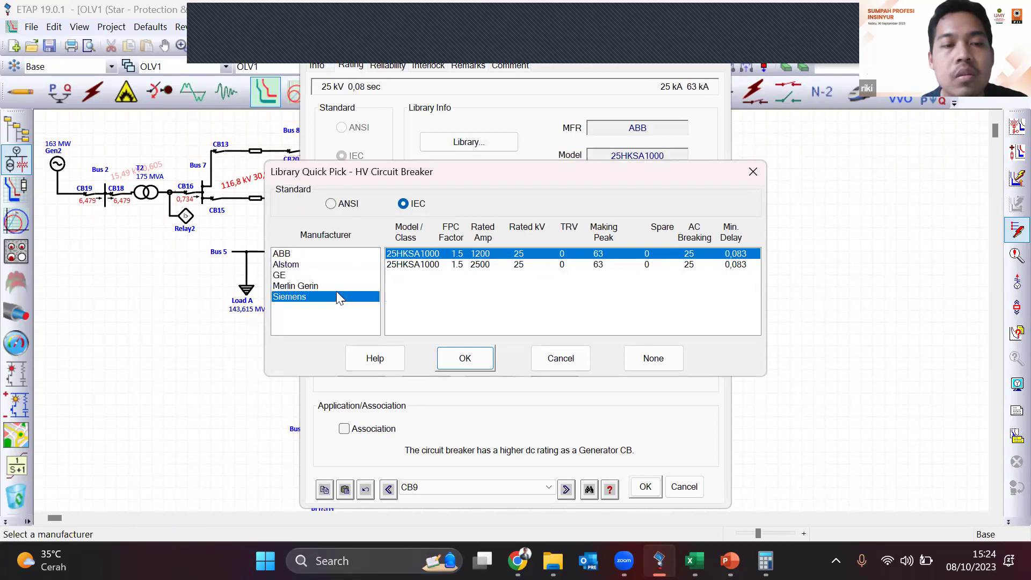
click(331, 283)
click(330, 265)
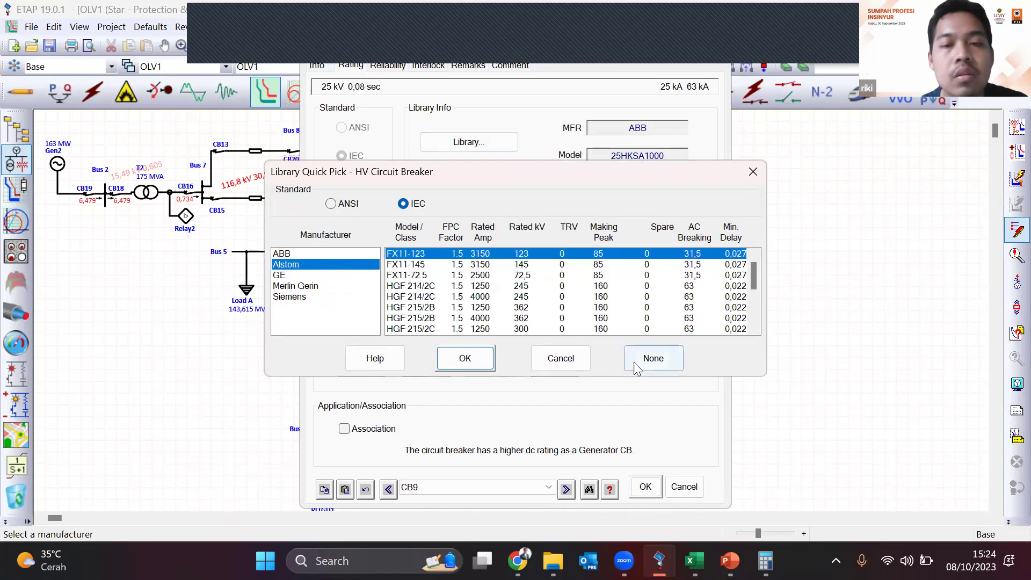
- Leave CB9 unchanged and drag the fault from Gen3 onto the Bus1 line by CB9
click(574, 359)
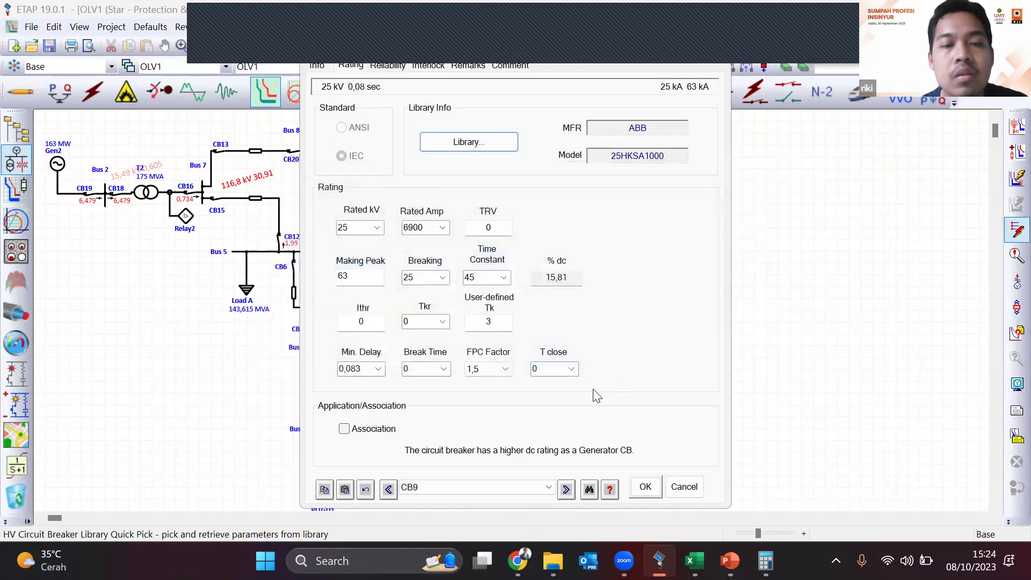
click(684, 486)
mouse_move(629, 177)
mouse_down()
mouse_move(387, 438)
mouse_move(320, 438)
mouse_up()
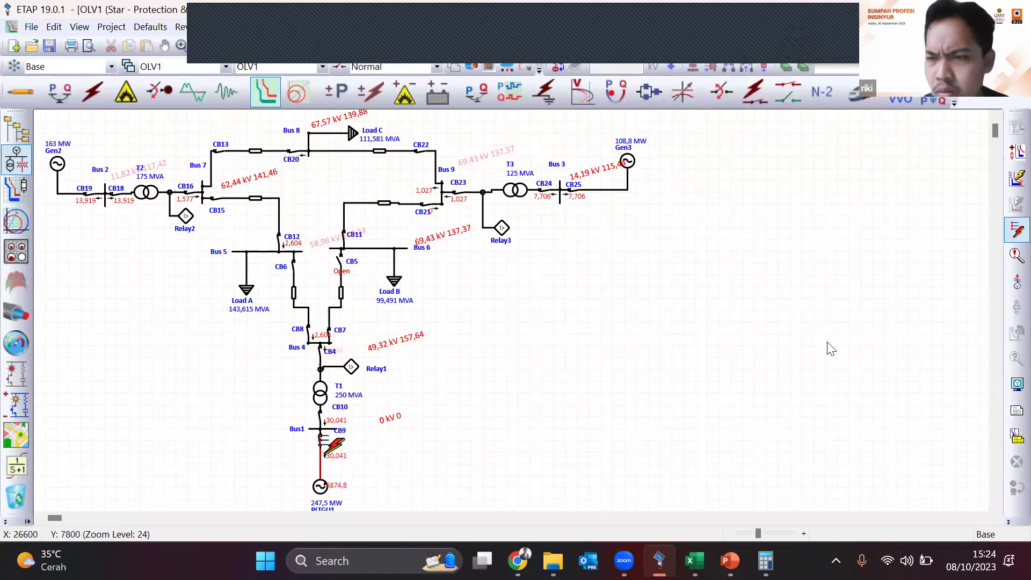
- Set the Star Mode study case's sequence-of-operation to asymmetrical rms fault values
click(914, 108)
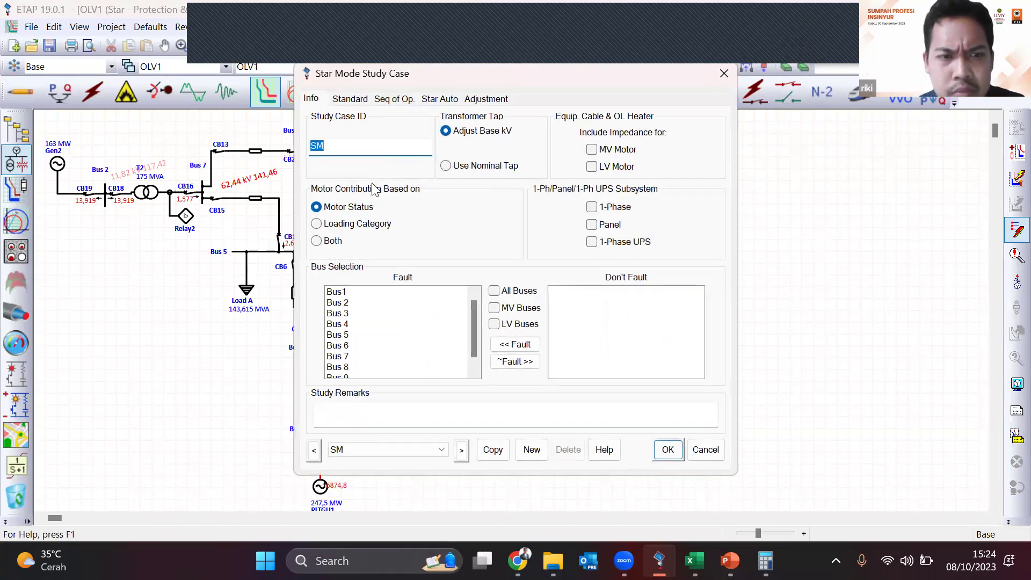
click(356, 101)
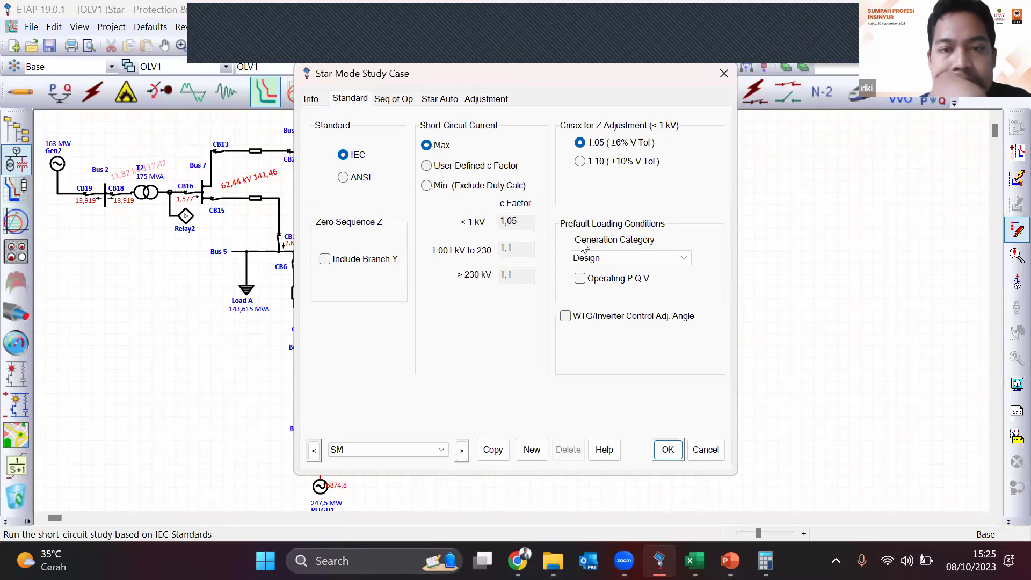
click(407, 100)
click(387, 189)
click(669, 452)
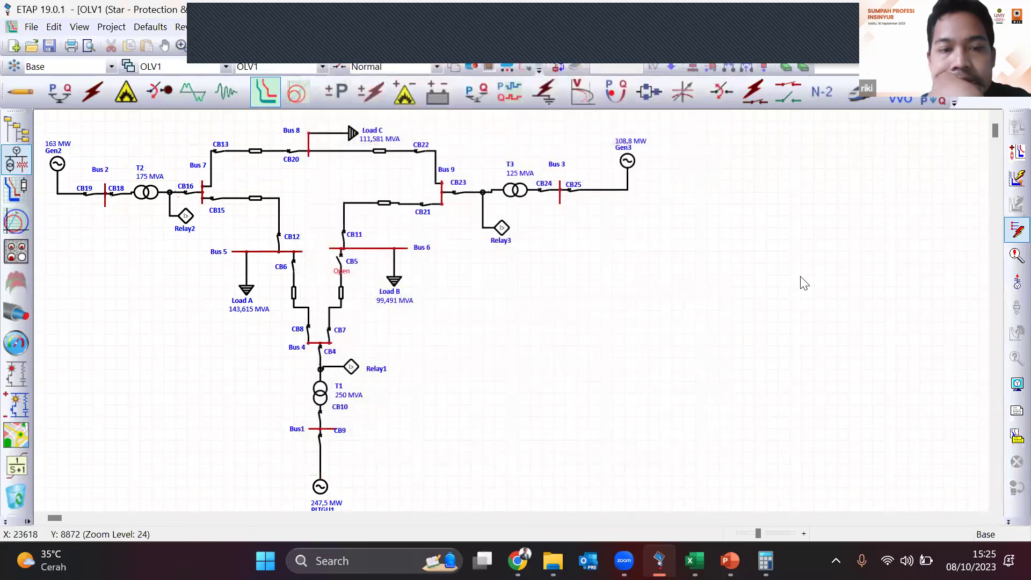
- Insert a sequence-of-operation fault on the Bus1–generator line below CB9
click(1017, 230)
click(323, 450)
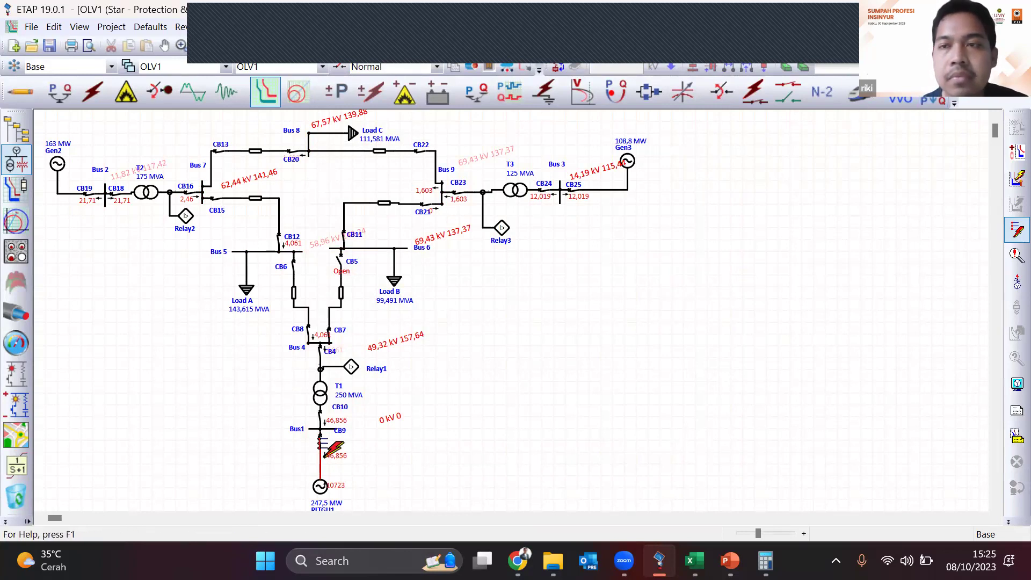
click(591, 45)
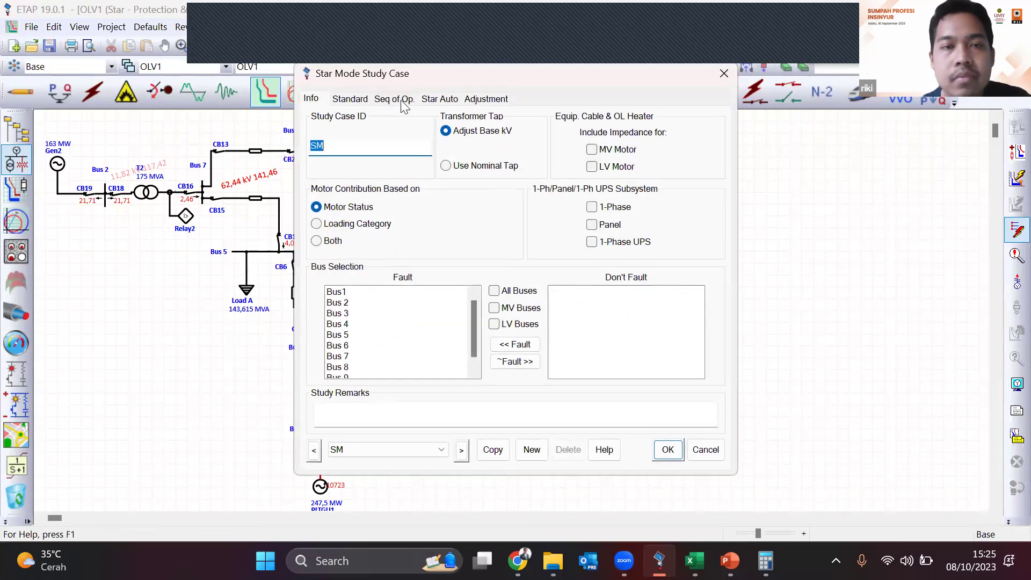
- Set 5 bus levels, 5 devices to flash and line-to-ground faults, then rerun the fault below CB9
click(395, 100)
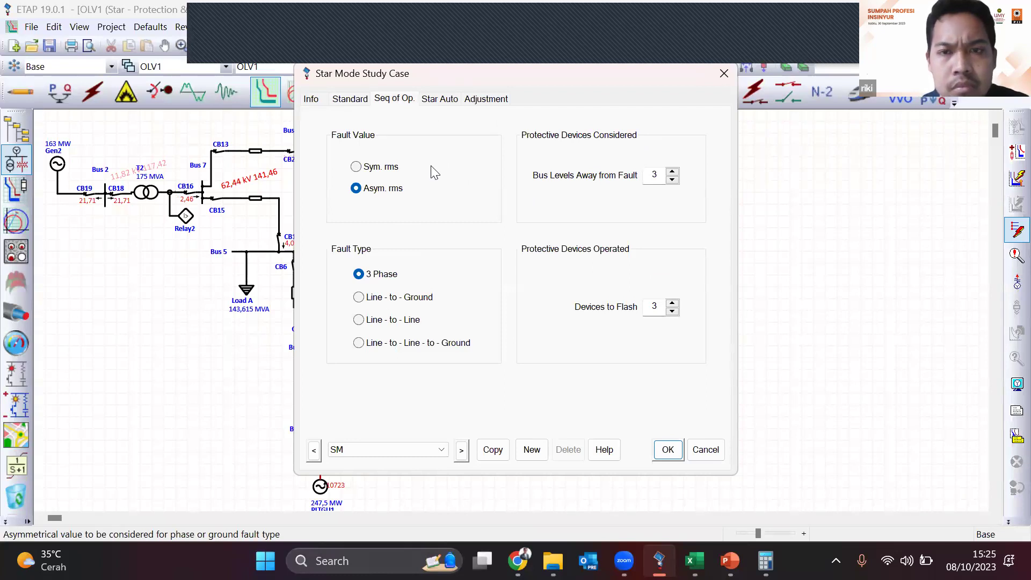
click(672, 171)
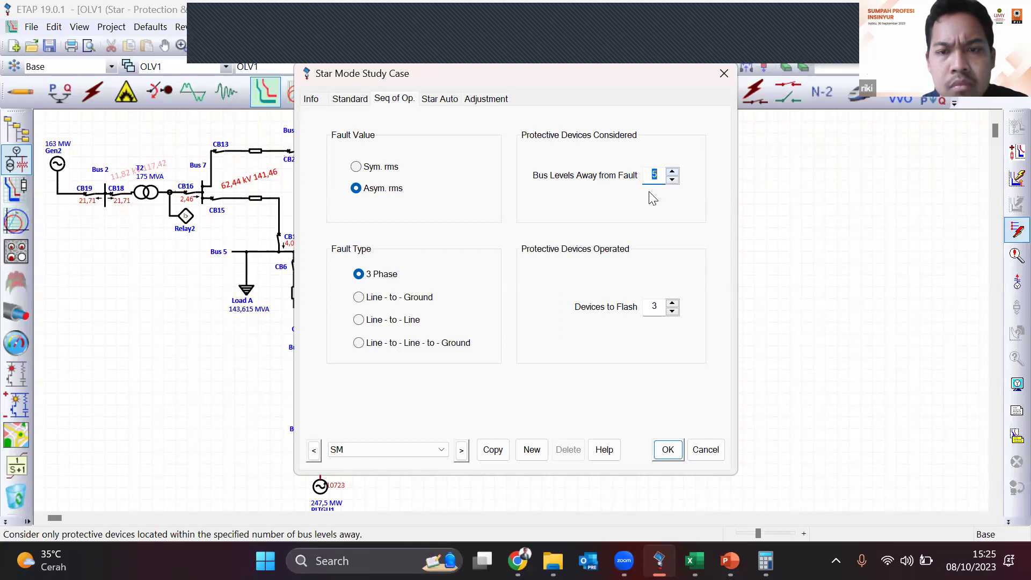
click(672, 303)
click(672, 303)
click(397, 299)
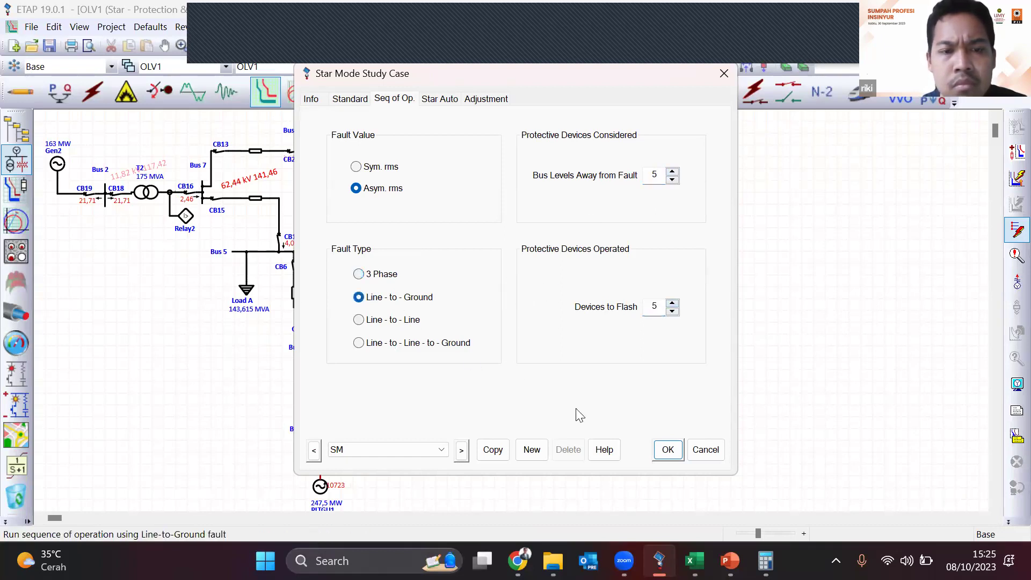
click(667, 450)
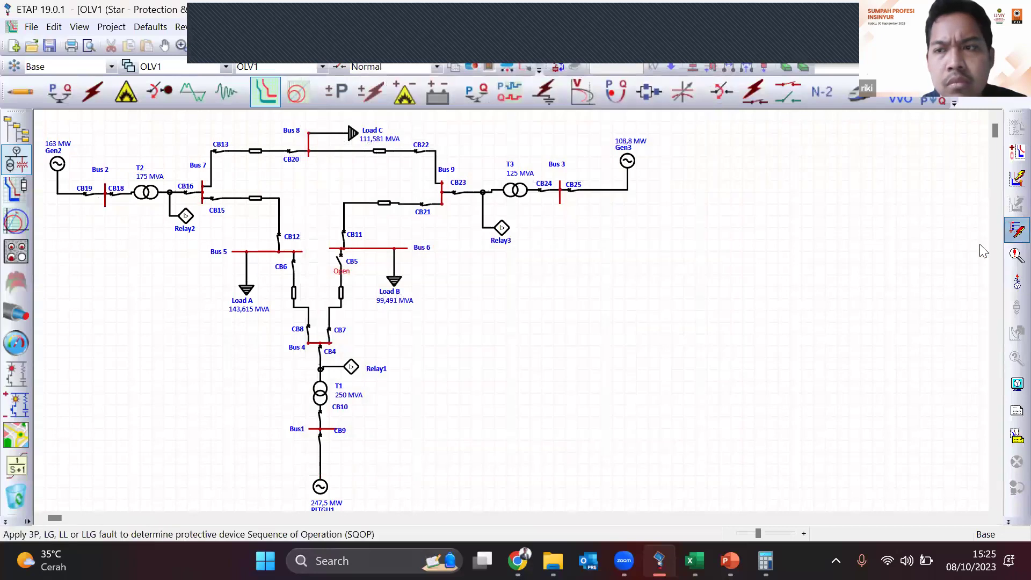
click(325, 443)
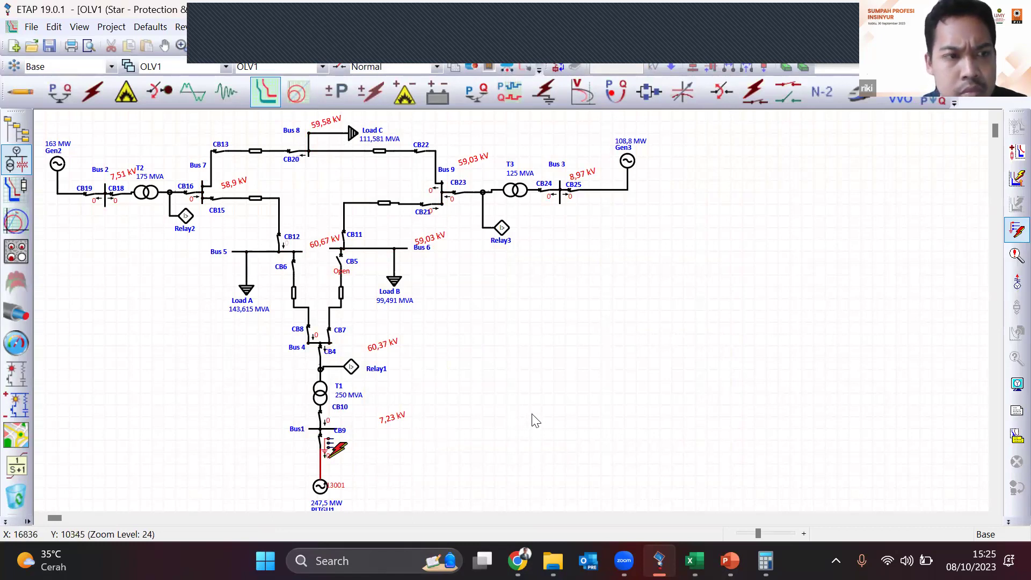
click(454, 67)
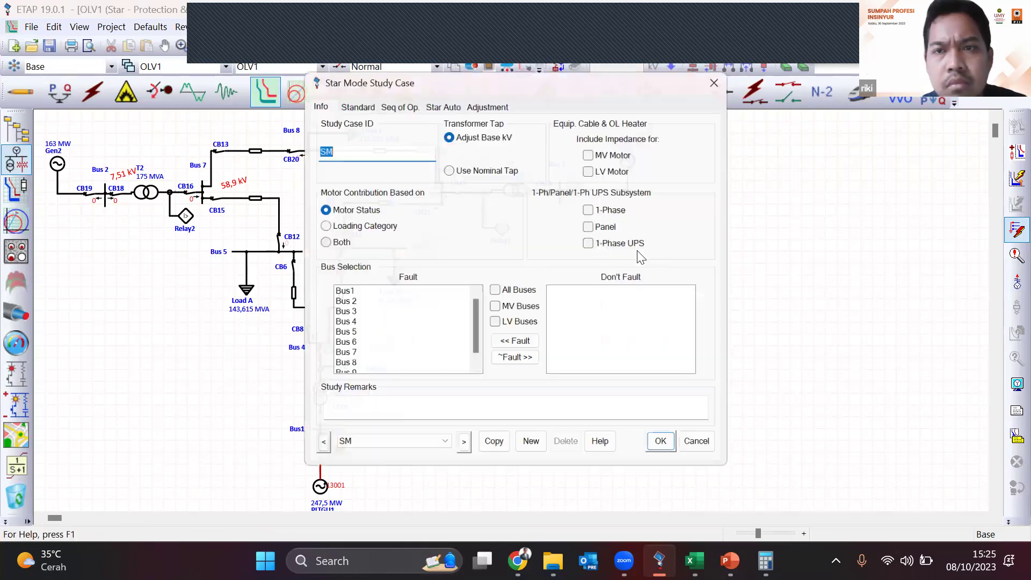
- Place the study case dialog beside the diagram and show its ETAP Default (ANSI/NEC) Star Auto rule
drag(454, 70, 715, 75)
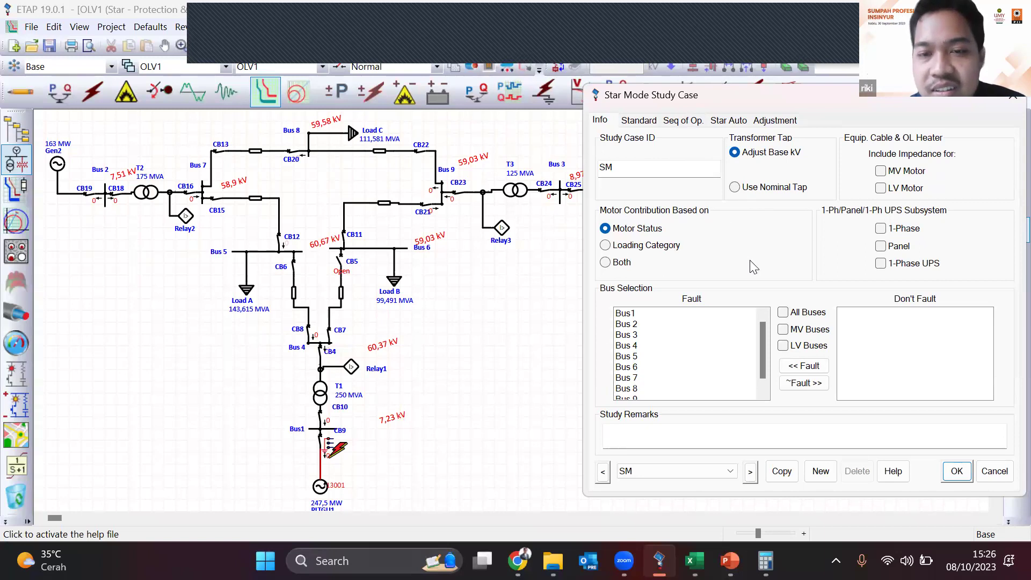
click(774, 120)
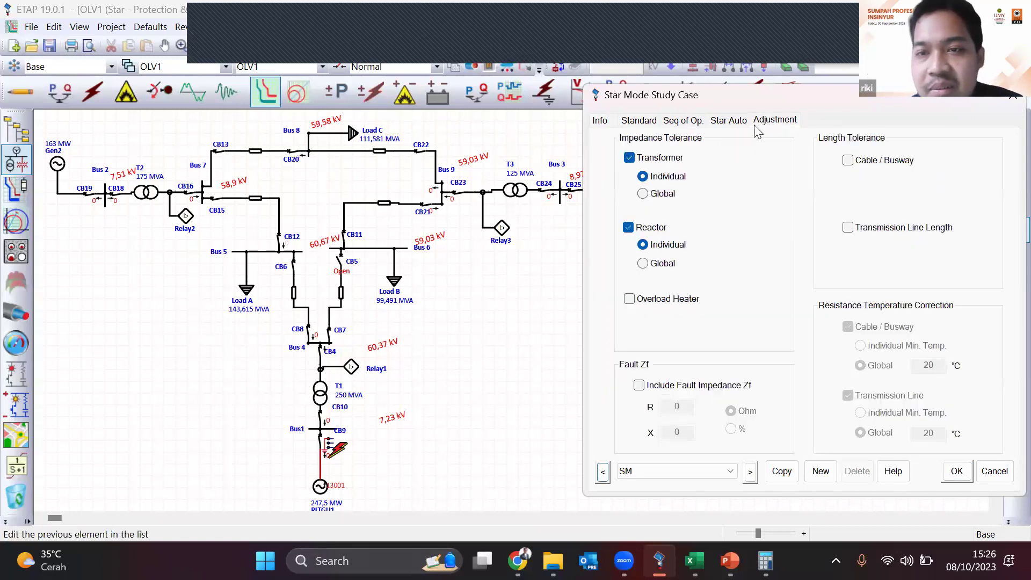
click(726, 122)
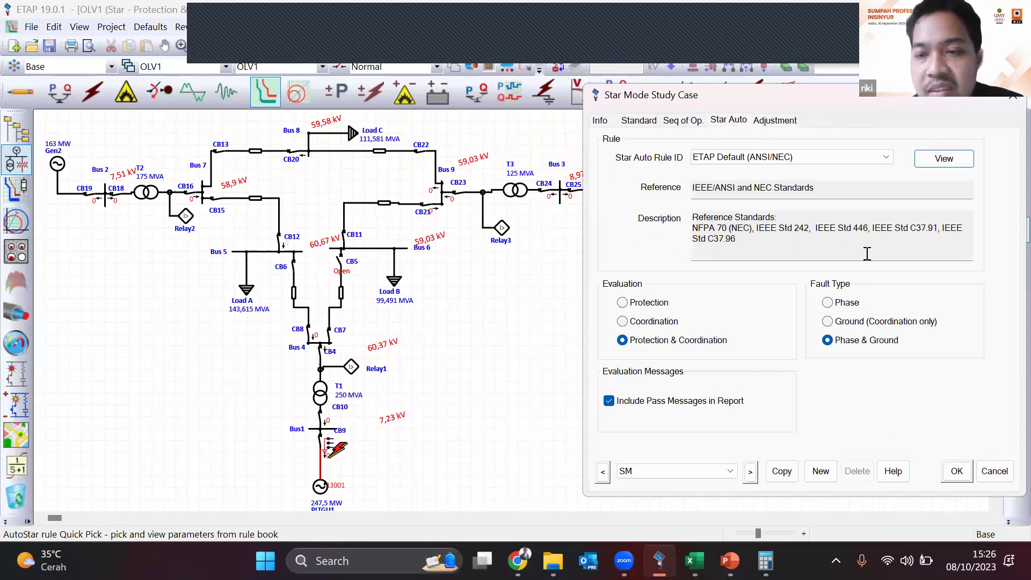
- Close the study case keeping changes, switch to short-circuit analysis mode and save the project
click(680, 119)
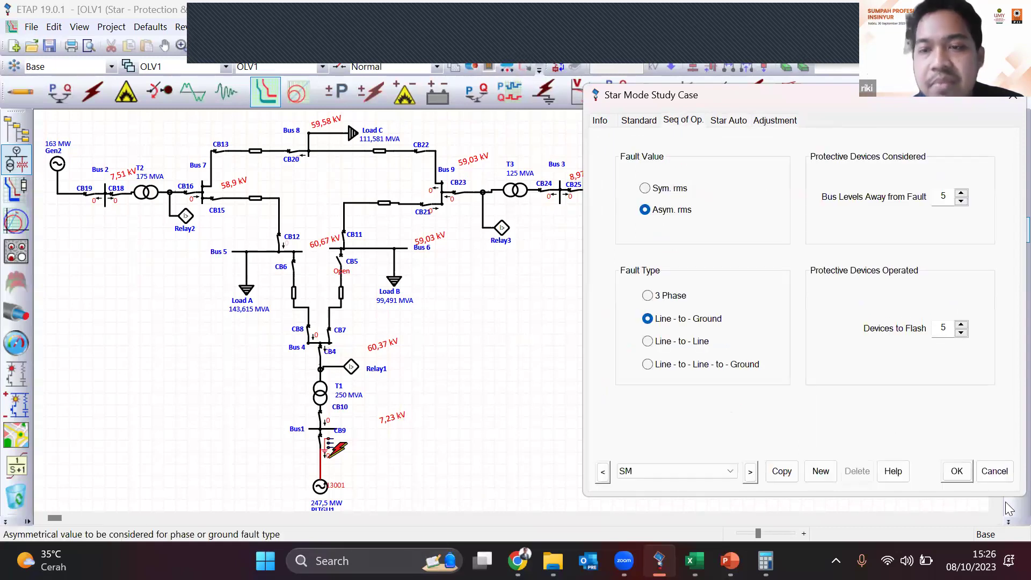
click(961, 479)
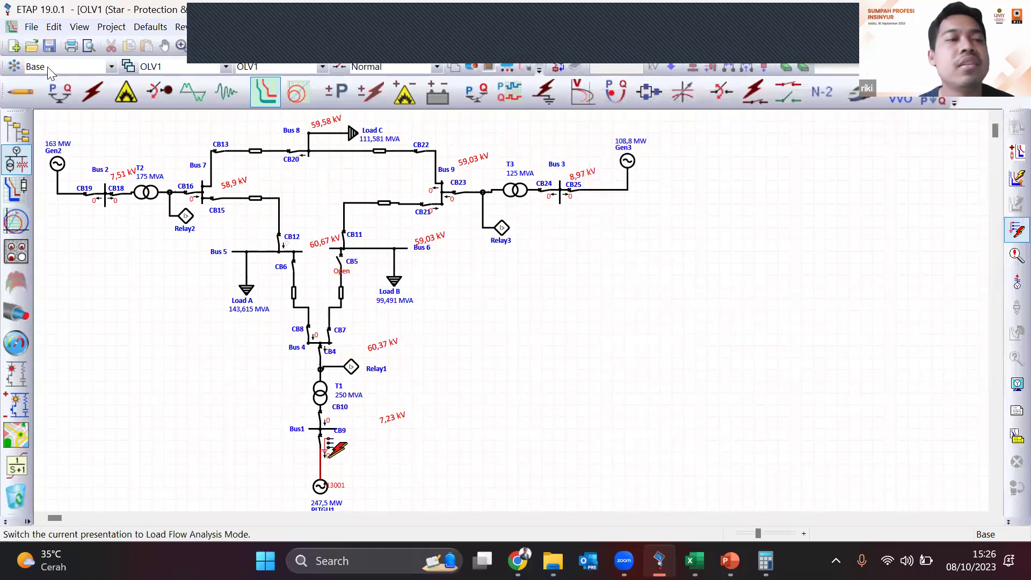
click(108, 89)
click(515, 364)
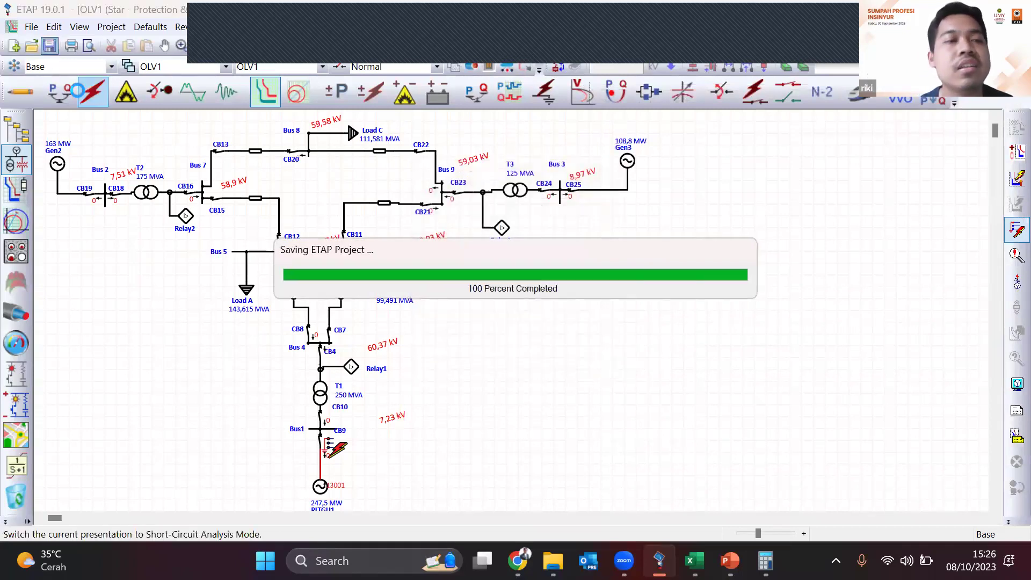
- Save and close the current project, dismiss the error, and show the desktop
click(32, 27)
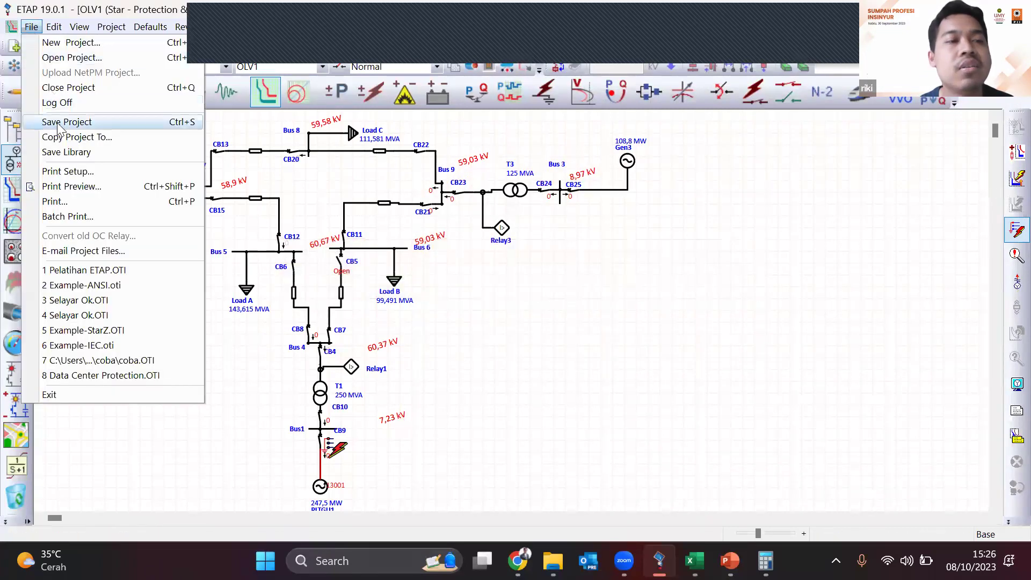
click(92, 85)
click(502, 312)
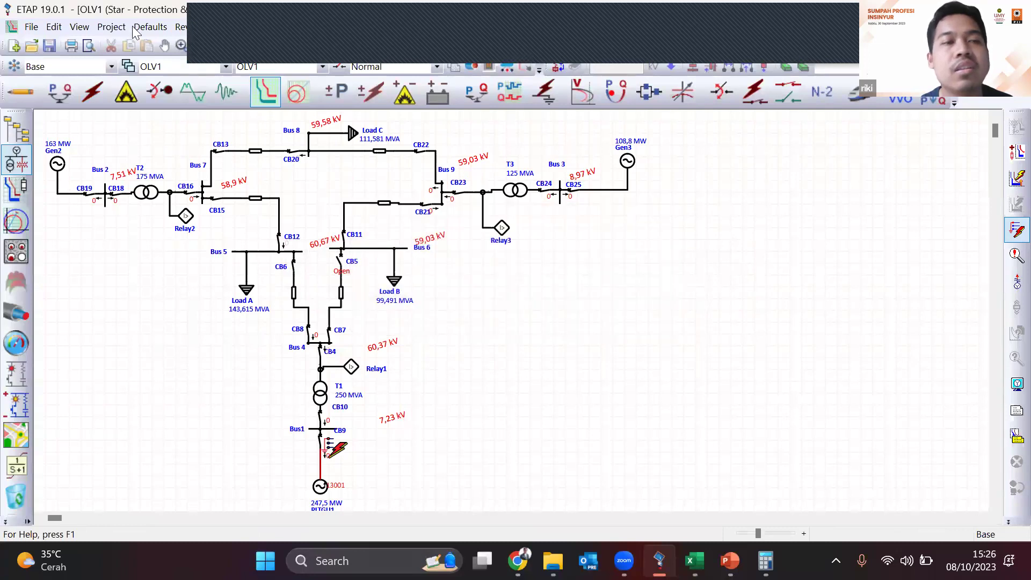
click(515, 364)
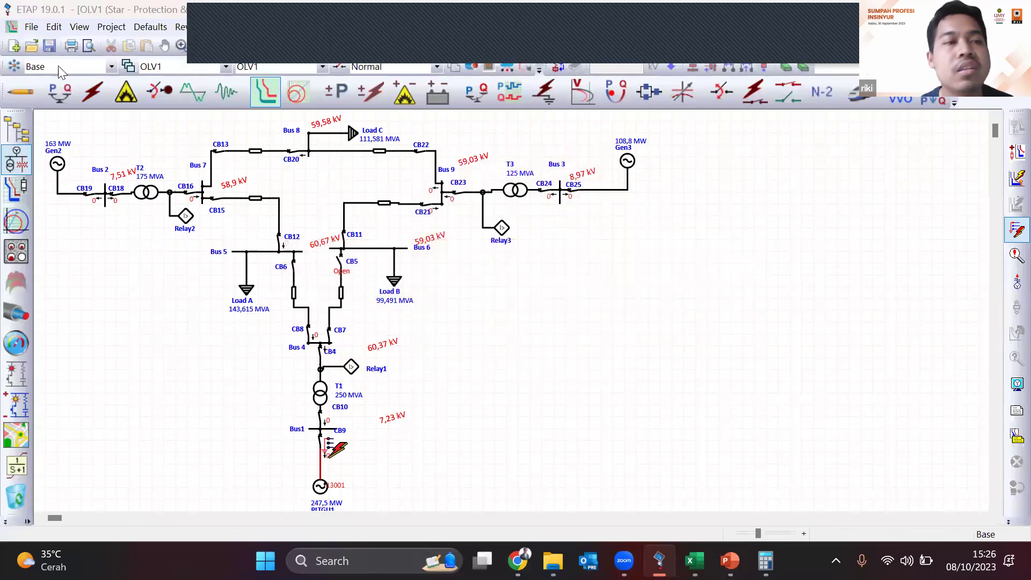
click(626, 325)
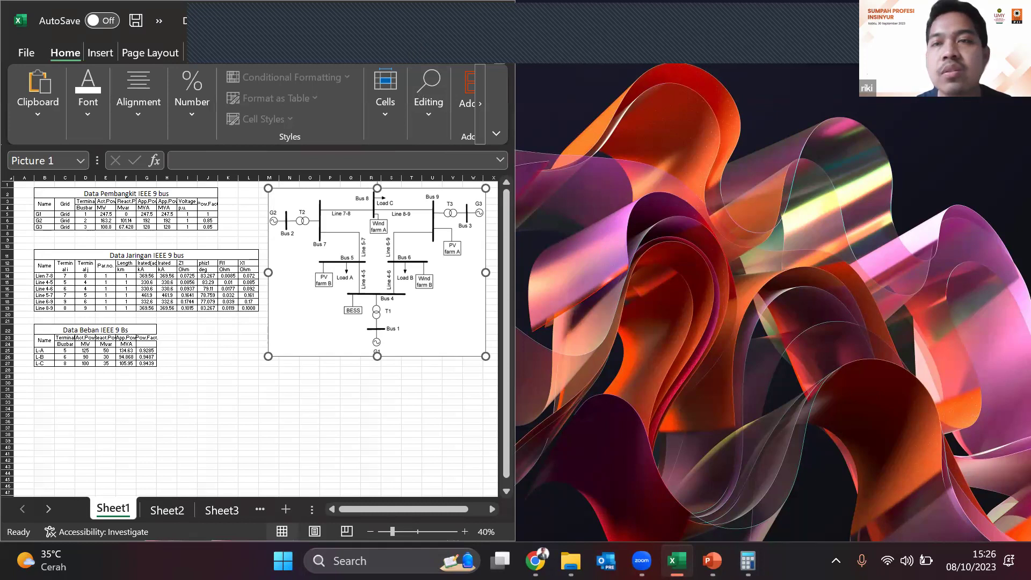
key(super+d)
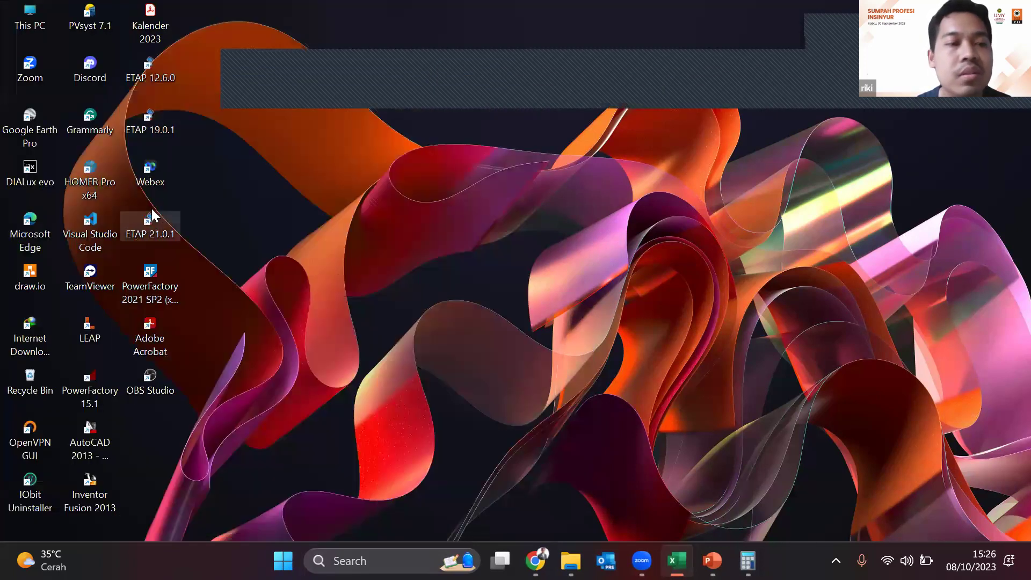
- Launch ETAP 19.0.1 and browse to the C:\ETAP 1901\Example-ANSI folder
double_click(152, 133)
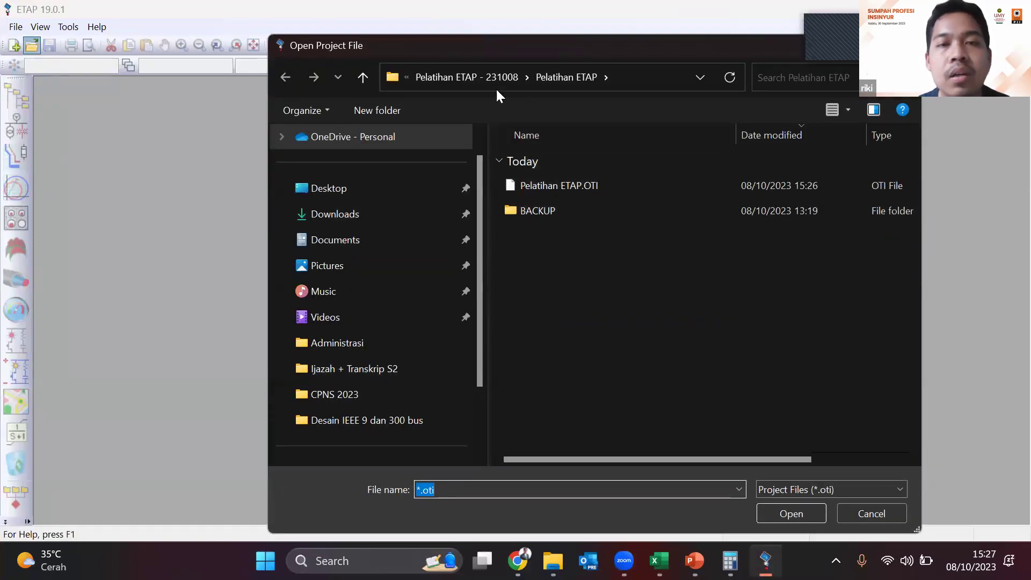
scroll(349, 419, down, 2)
click(381, 398)
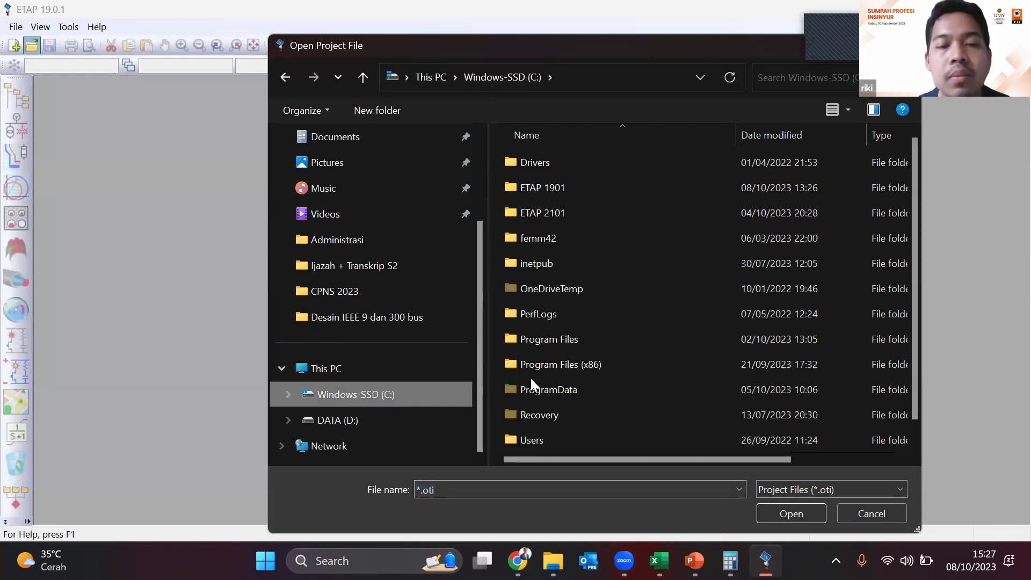
double_click(568, 187)
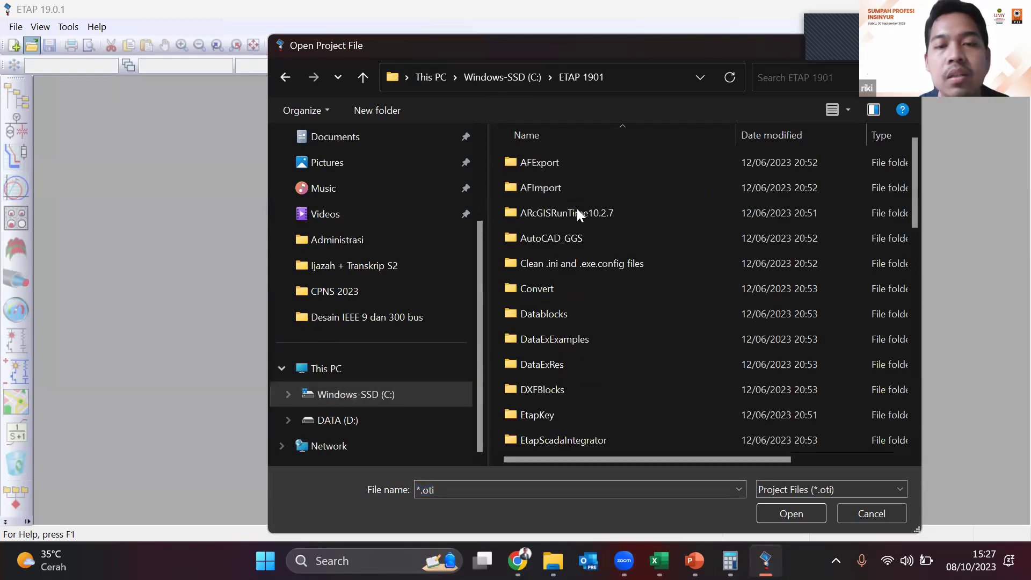
scroll(569, 301, down, 4)
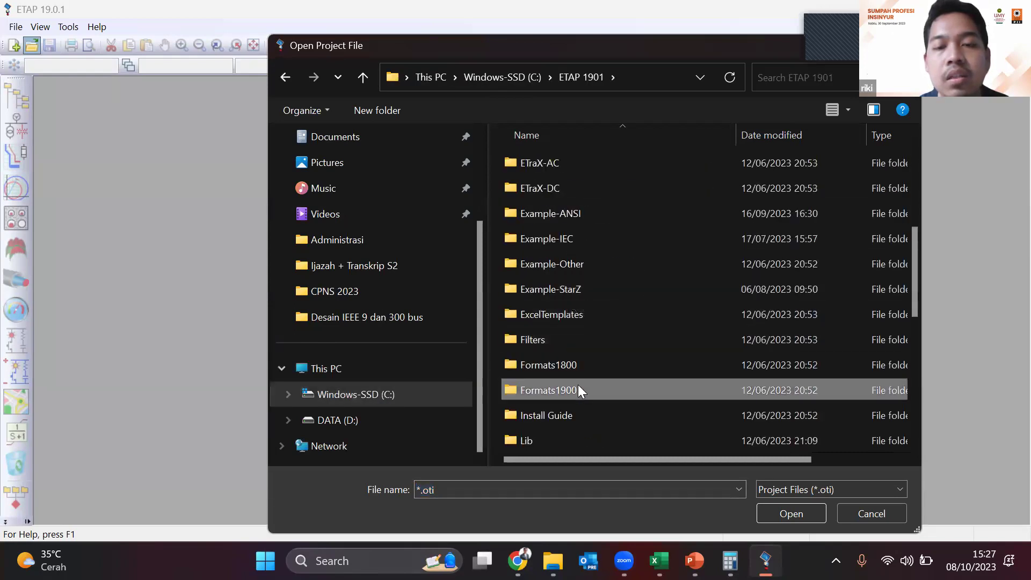
double_click(578, 385)
click(384, 398)
scroll(585, 309, down, 1)
scroll(586, 198, up, 1)
double_click(586, 189)
scroll(578, 317, down, 3)
scroll(577, 320, down, 3)
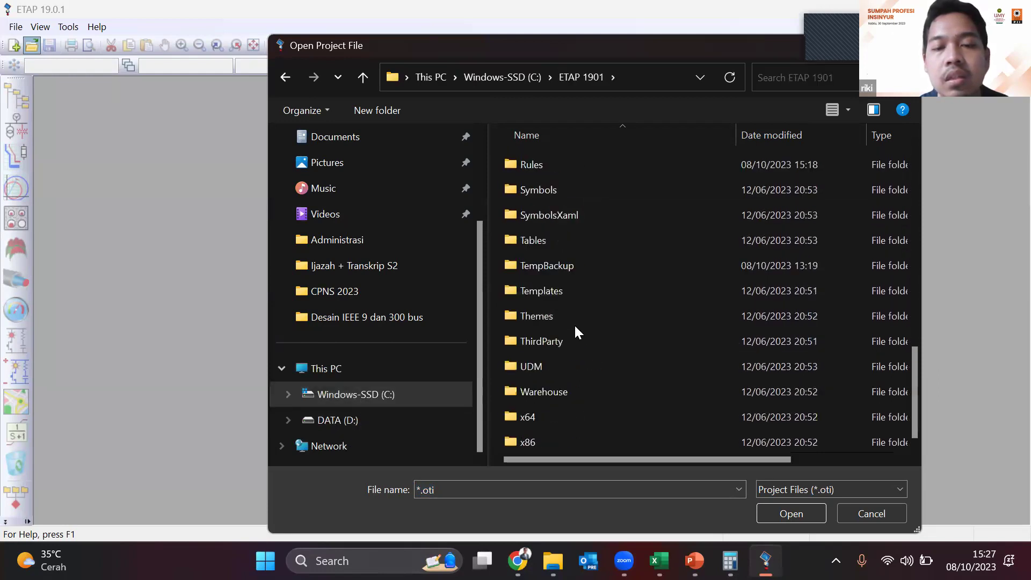
scroll(578, 331, up, 4)
scroll(579, 309, up, 3)
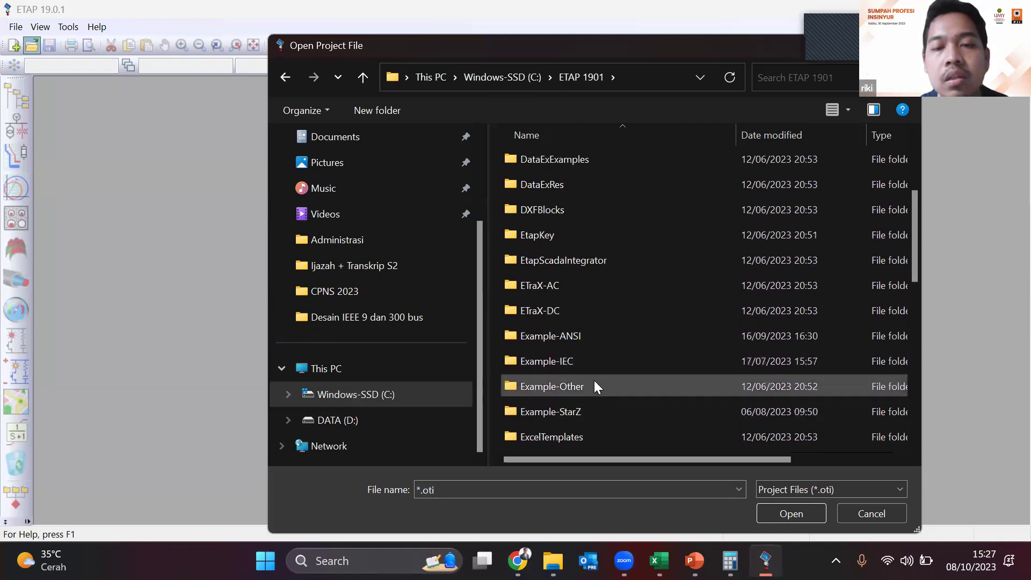
double_click(599, 336)
- Open Example-ANSI.oti and confirm the login and access level
click(565, 260)
click(799, 511)
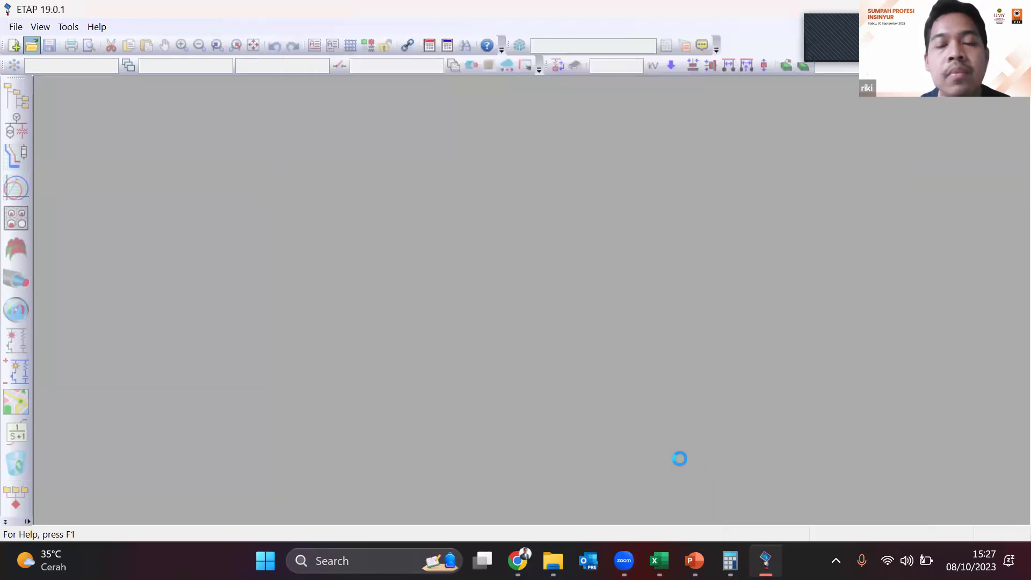
click(518, 407)
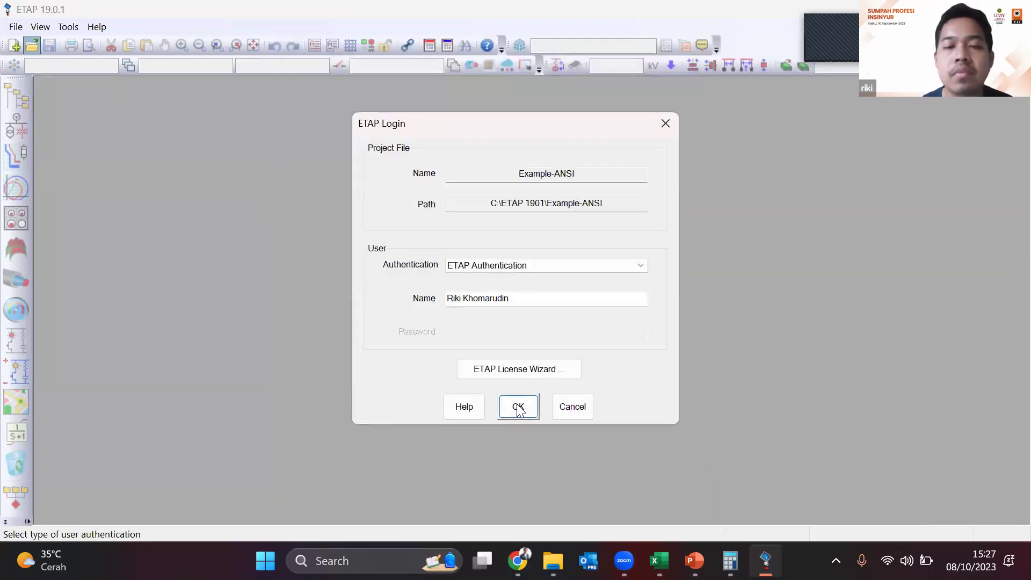
click(517, 404)
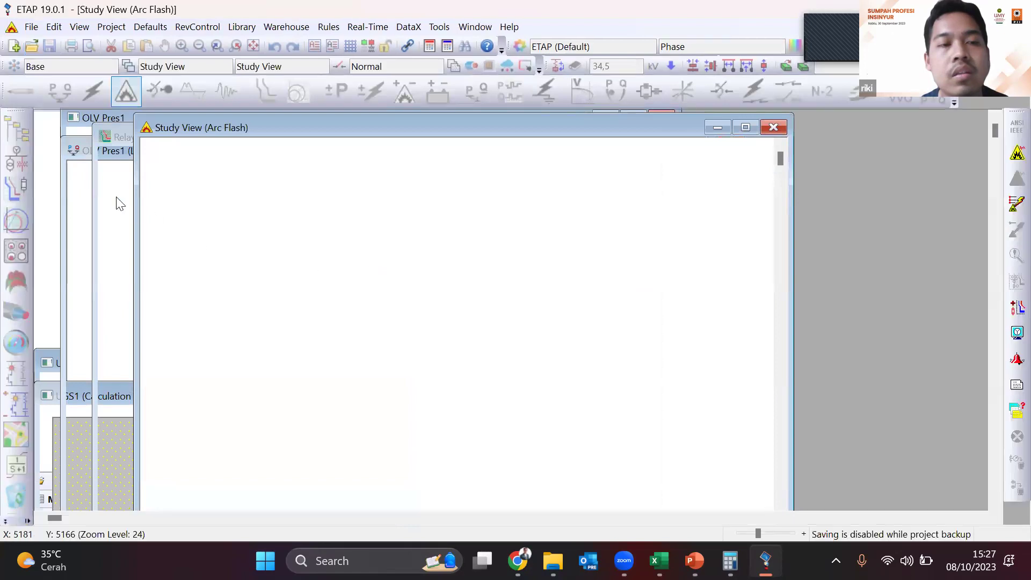
- Switch the Example-ANSI one-line diagram to the Relay View presentation and adjust the zoom
click(206, 67)
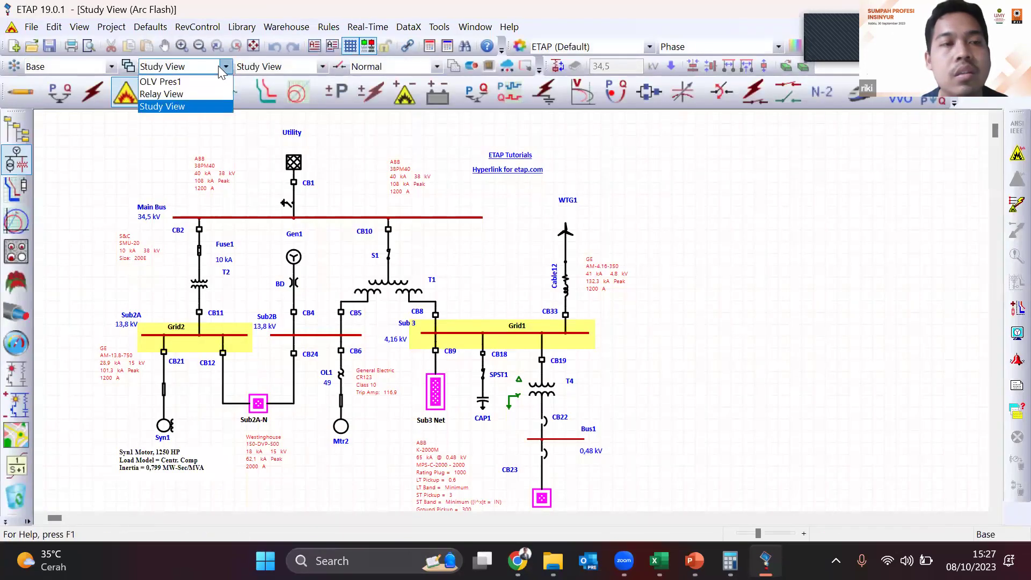
click(205, 94)
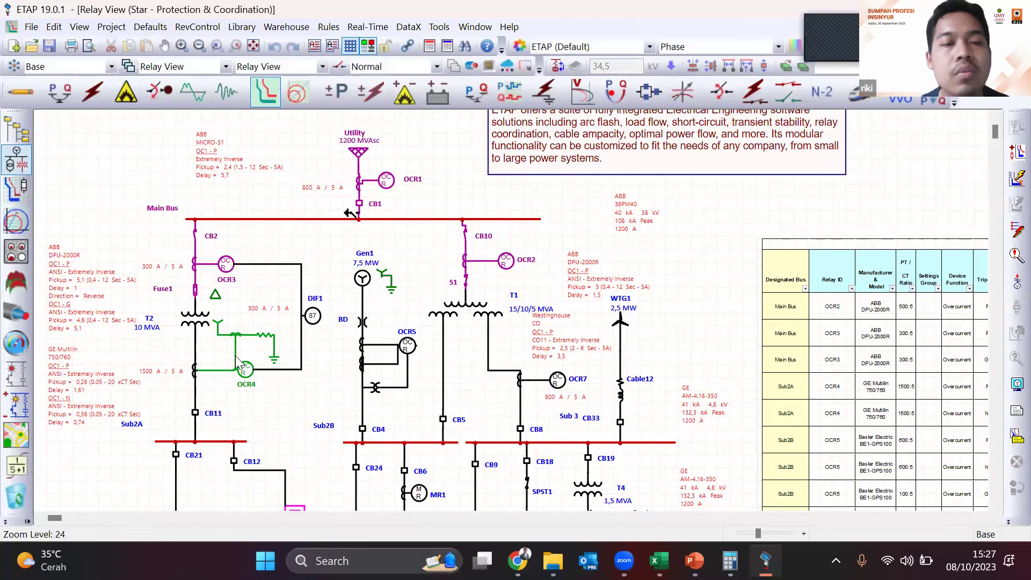
scroll(236, 360, down, 4)
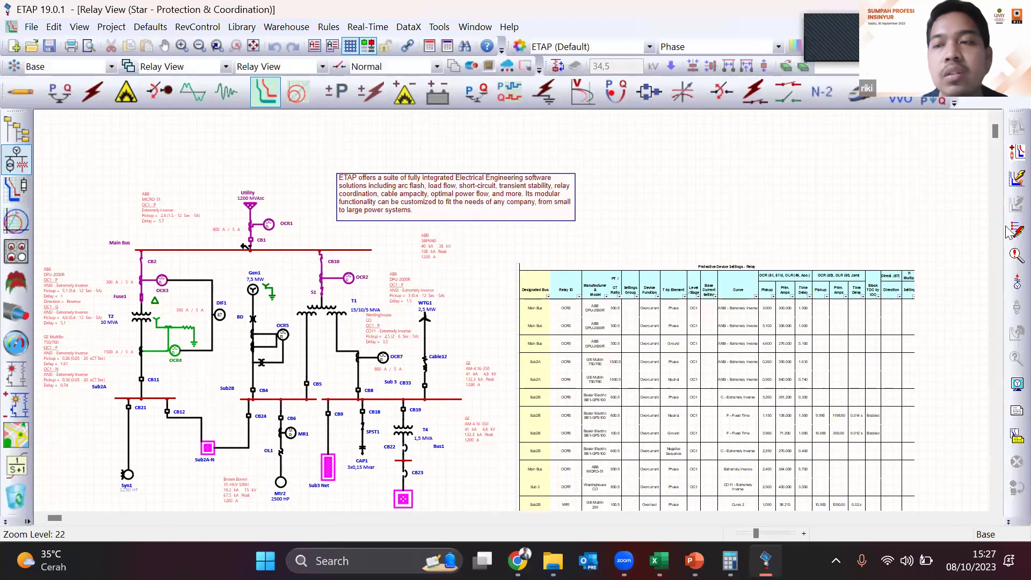
scroll(197, 378, up, 1)
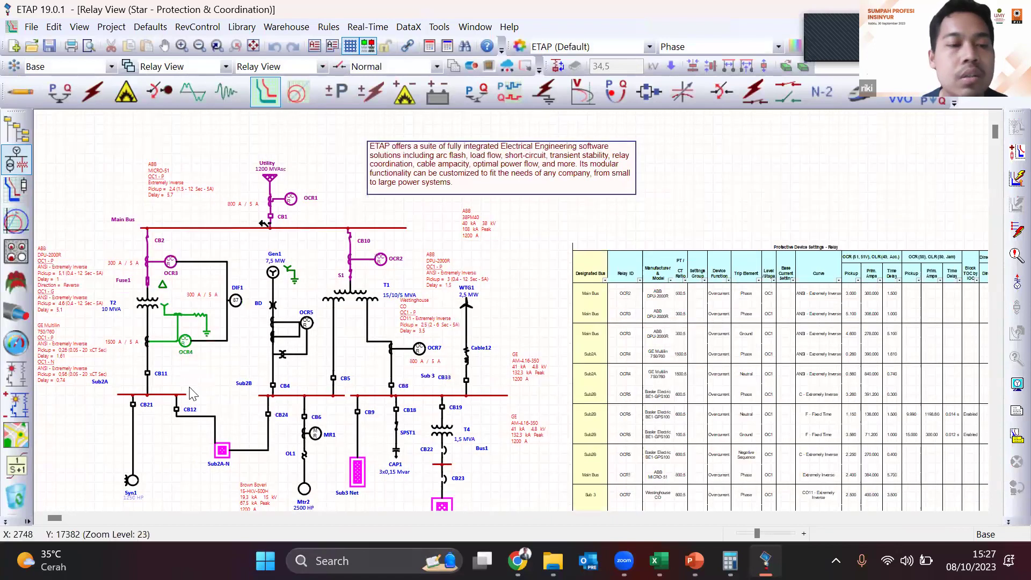
scroll(181, 407, up, 1)
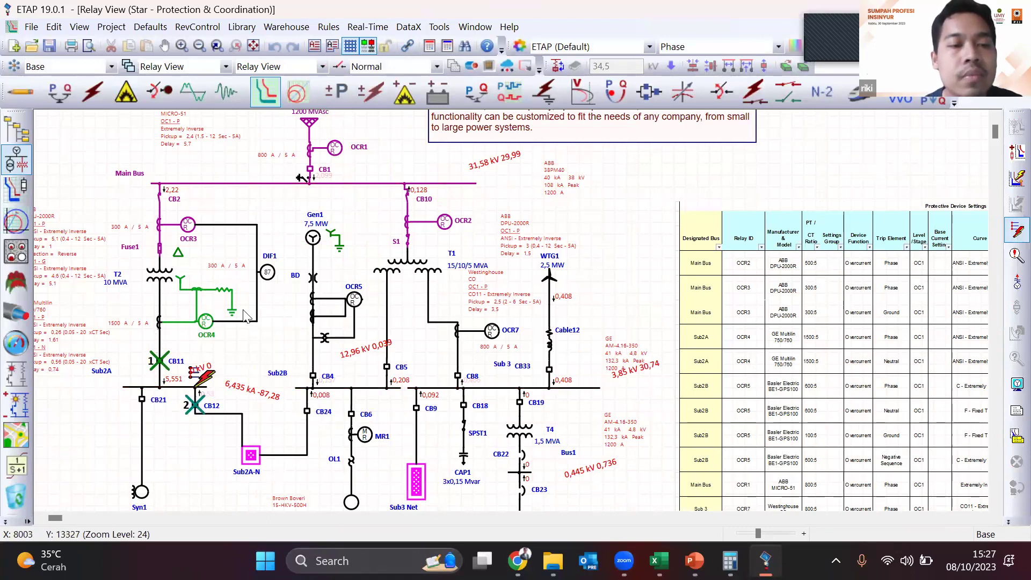
- Review relay OCR4's CT inputs and its CB11/CB12 trip interlocks
double_click(207, 322)
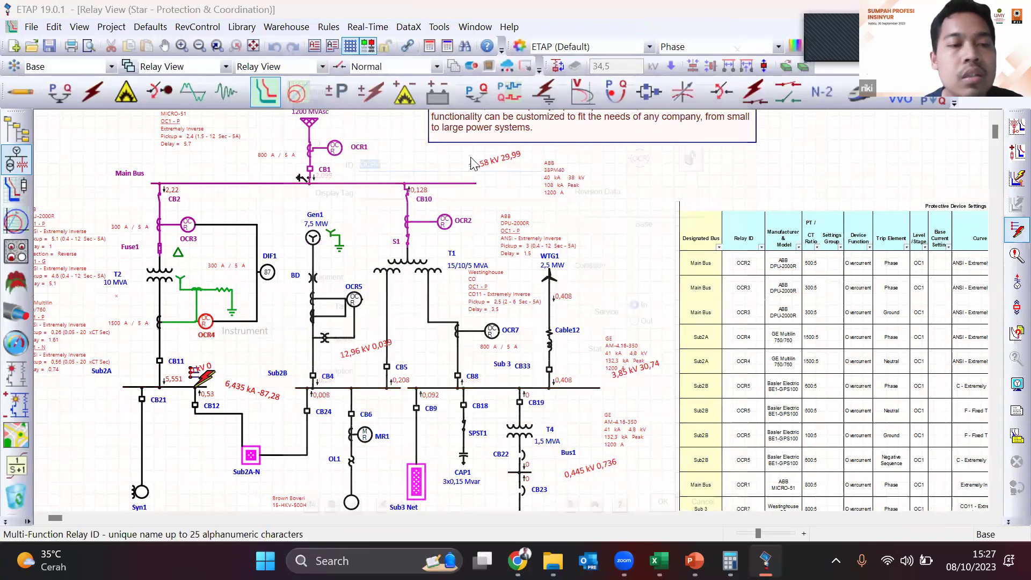
click(294, 42)
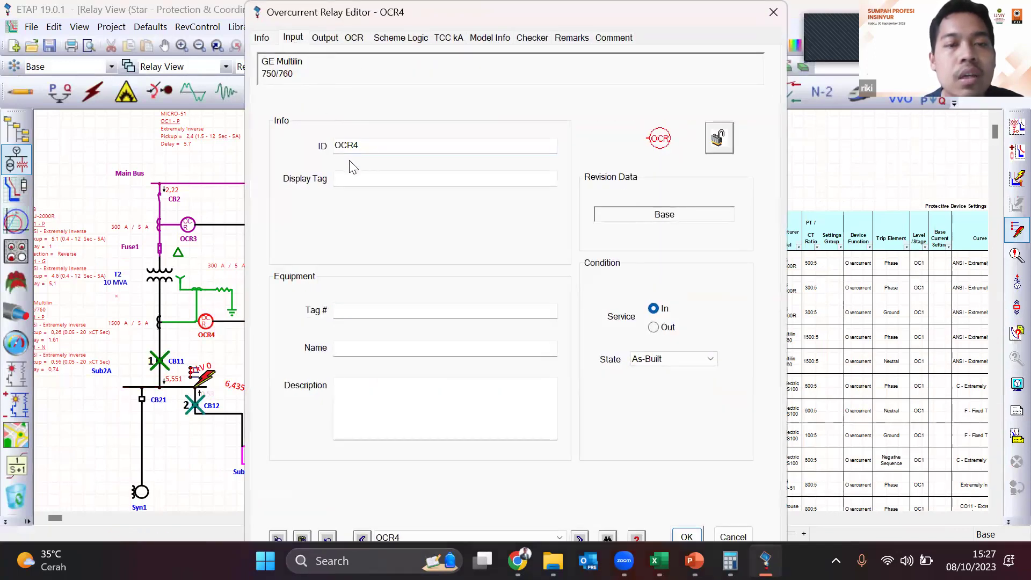
click(326, 37)
drag(430, 12, 497, 12)
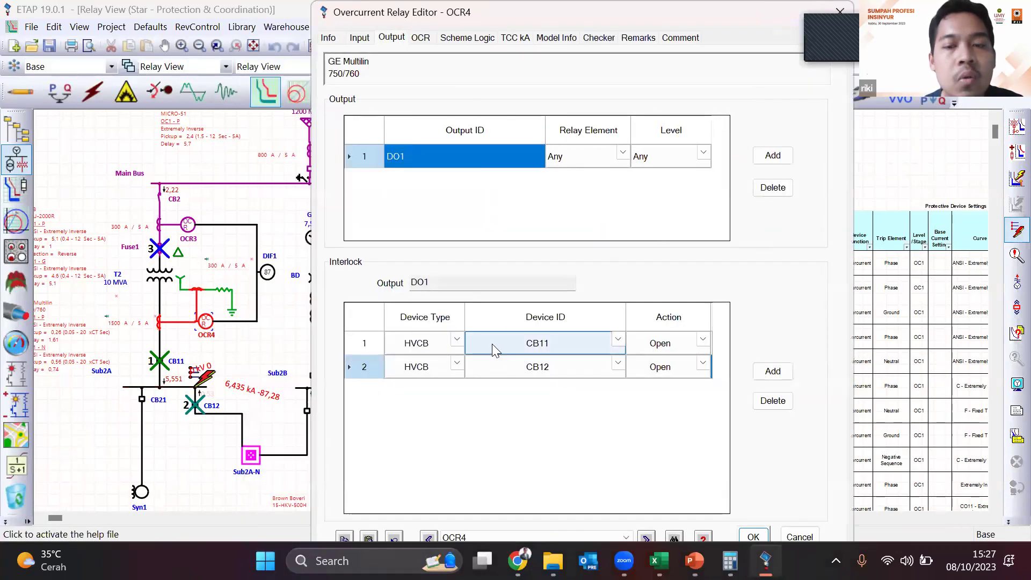
click(472, 365)
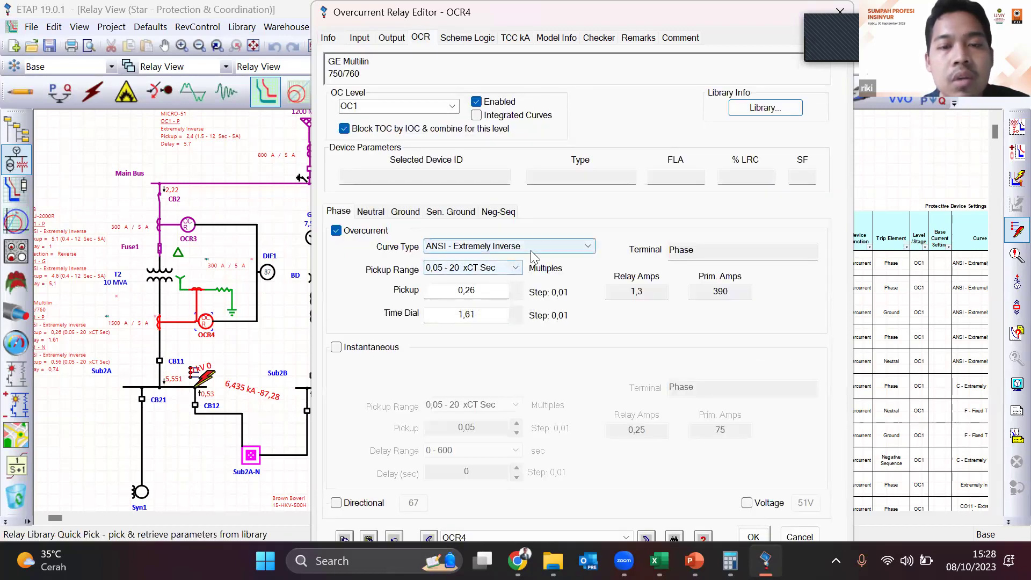
- Copy OCR4's ANSI Extremely Inverse settings to the default element, then cancel the editor
click(541, 244)
click(542, 244)
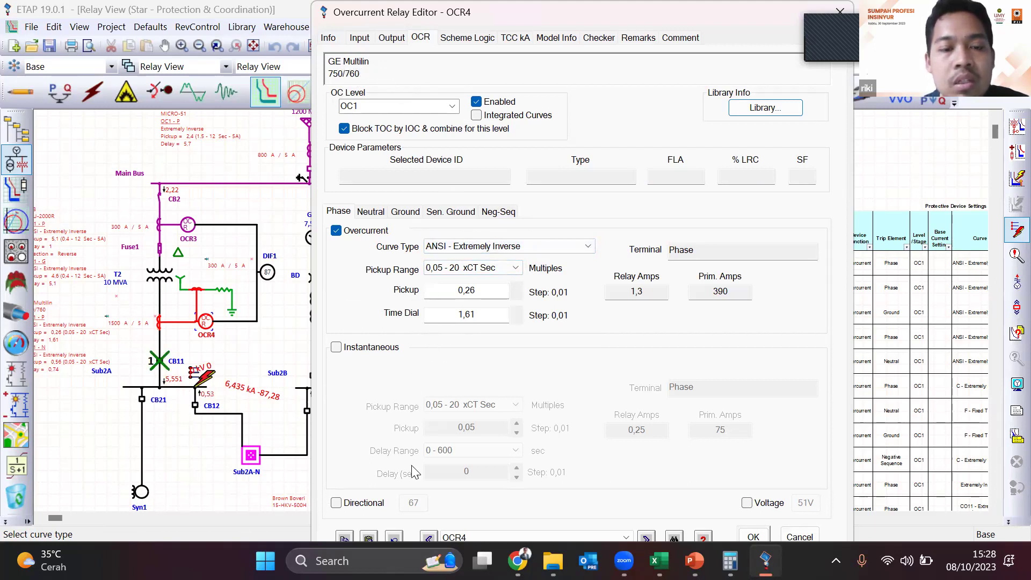
click(344, 538)
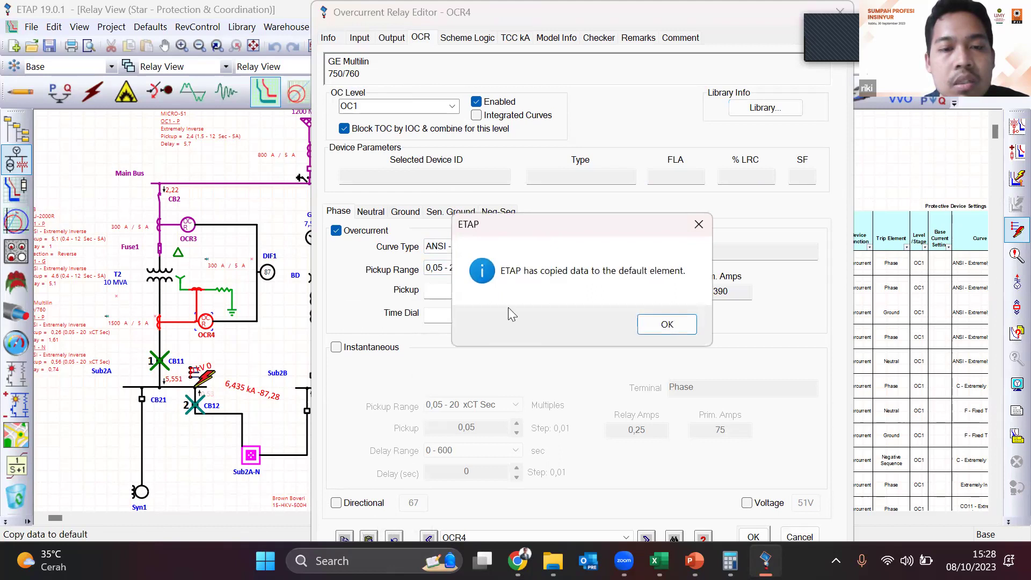
click(667, 325)
click(371, 212)
click(404, 212)
click(803, 536)
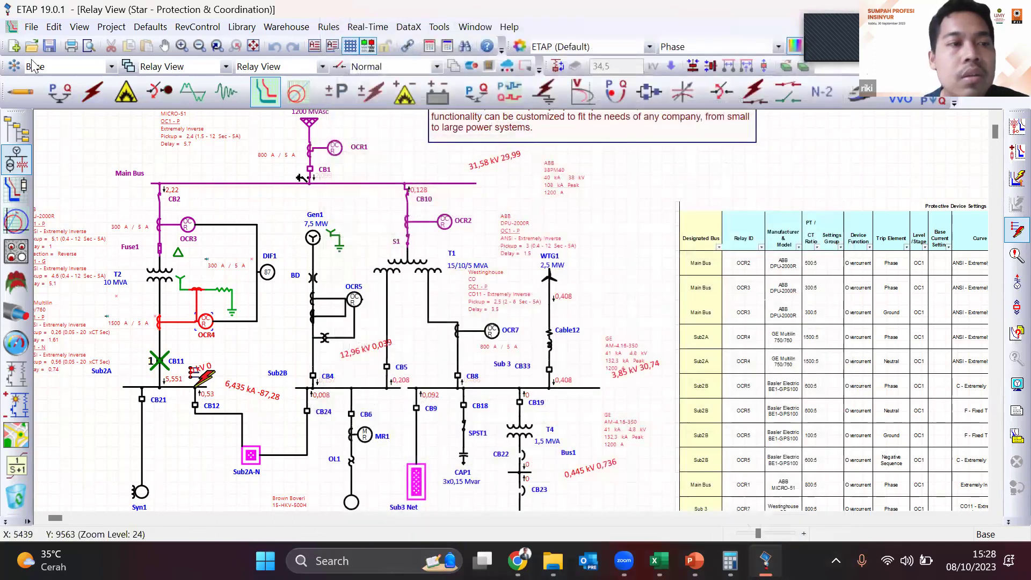
- Open Pelatihan ETAP.OTI from Downloads > Pelatihan ETAP - 231008 > Pelatihan ETAP
click(31, 47)
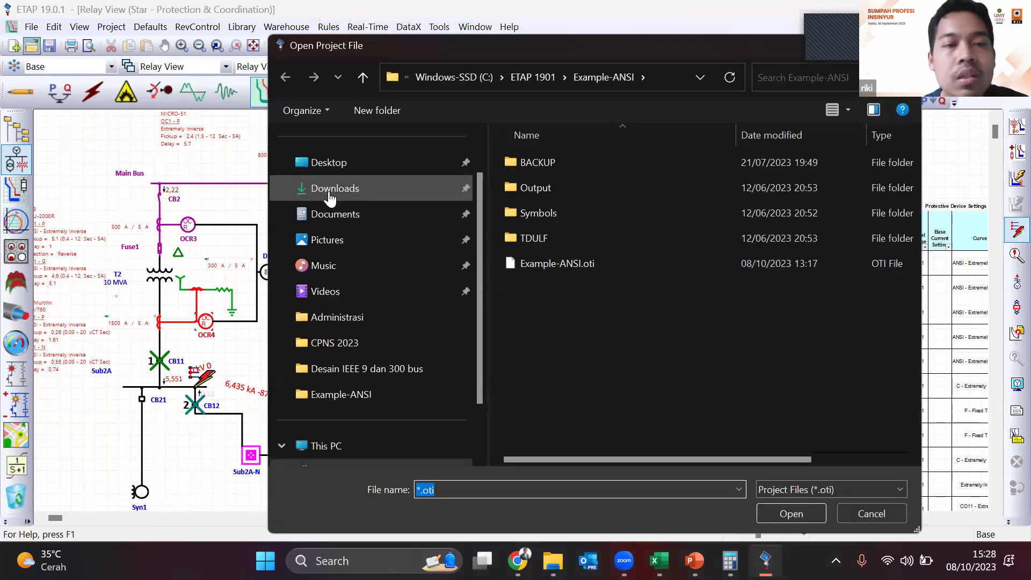
click(329, 198)
double_click(532, 181)
double_click(537, 185)
click(547, 184)
click(804, 511)
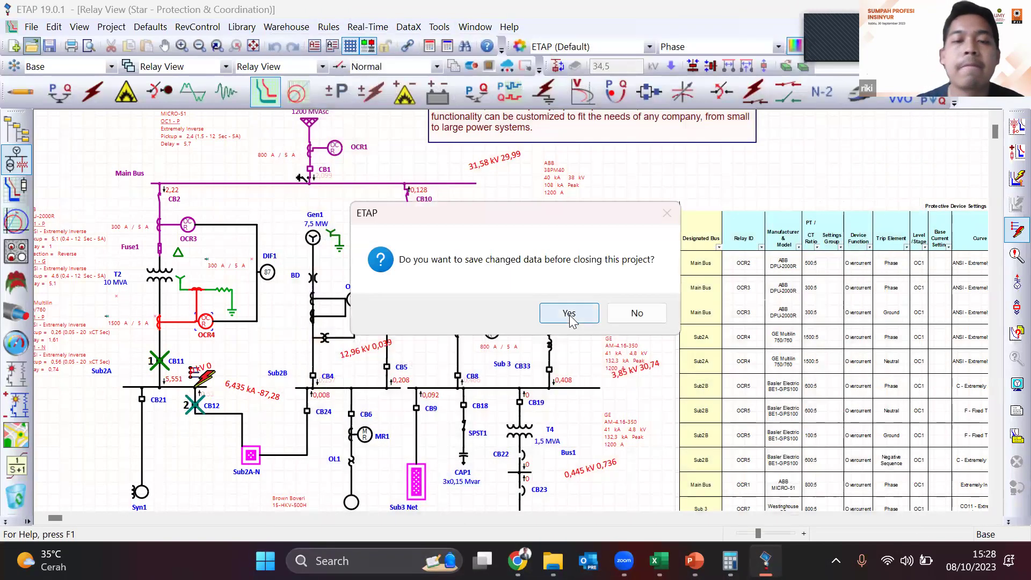
- Save the Example-ANSI project, log in to the training project and bring up CB9's options
click(545, 361)
click(514, 364)
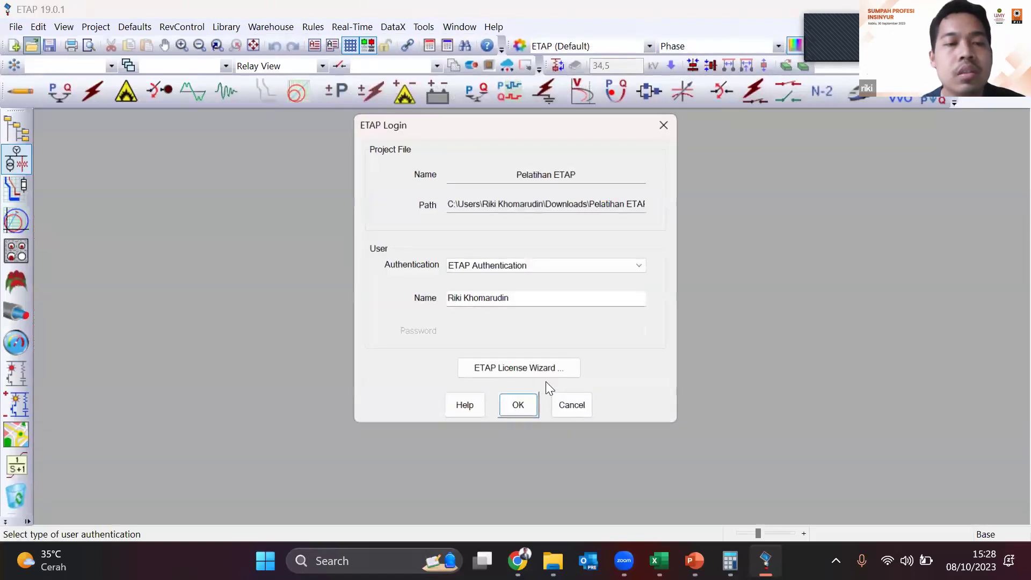
click(516, 404)
click(516, 403)
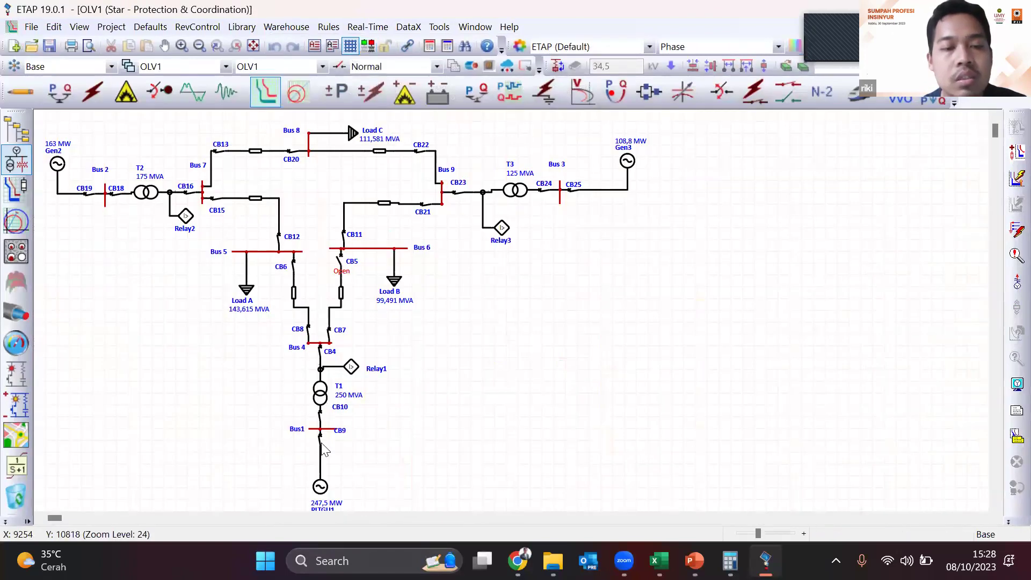
right_click(322, 440)
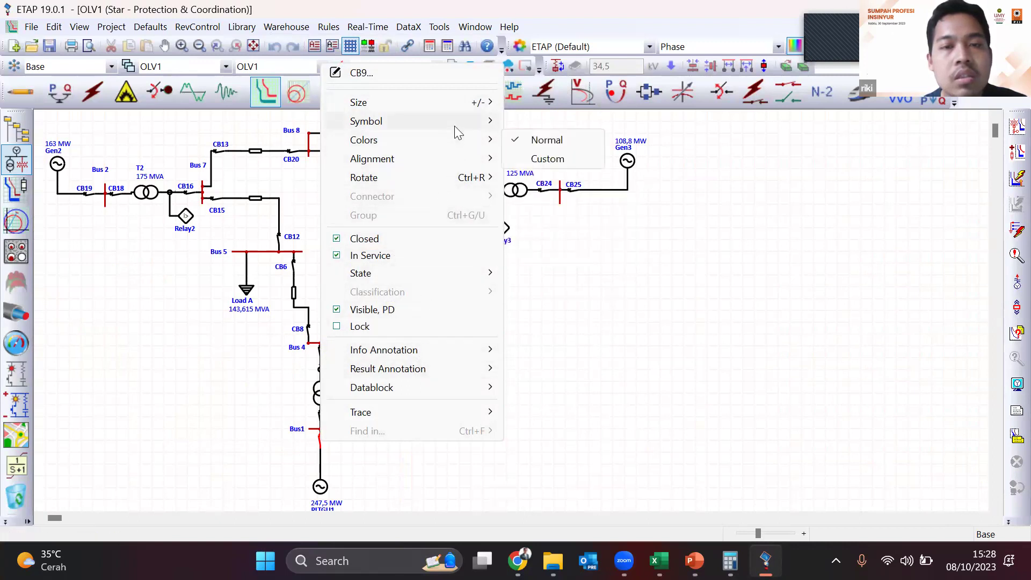
mouse_move(457, 102)
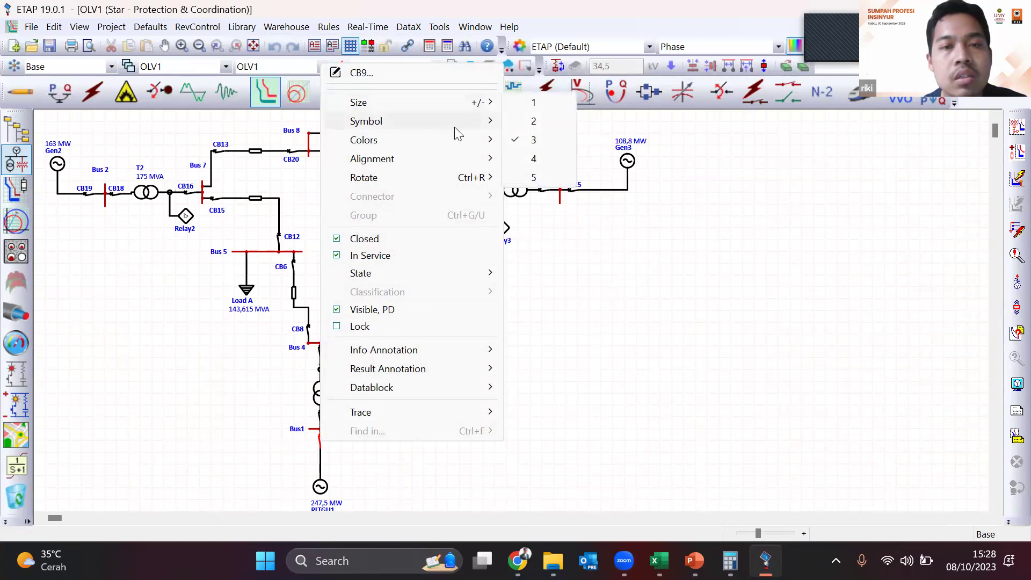